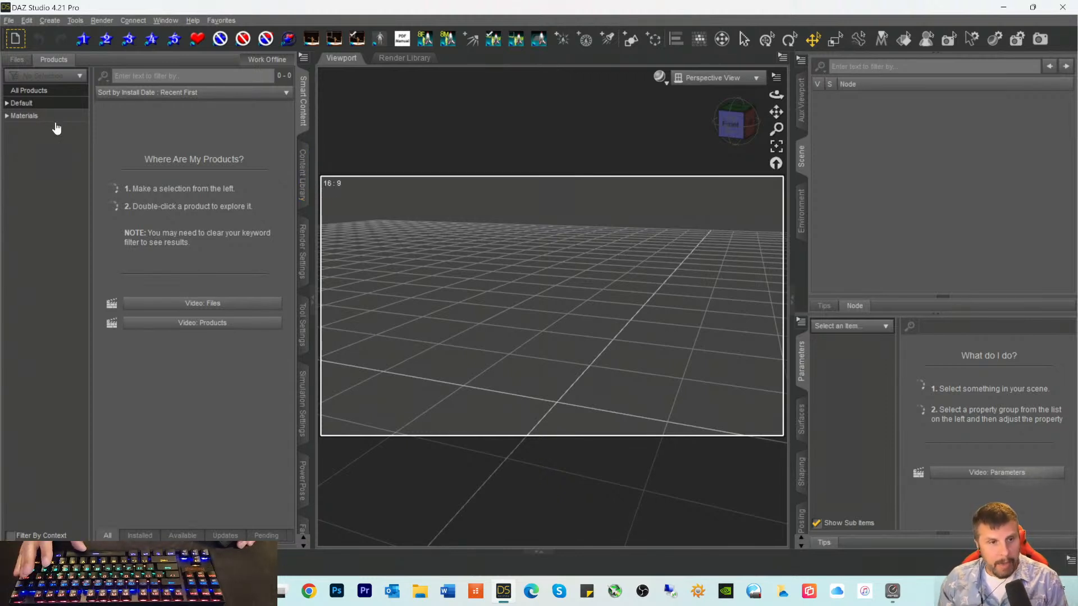
pyautogui.click(28, 103)
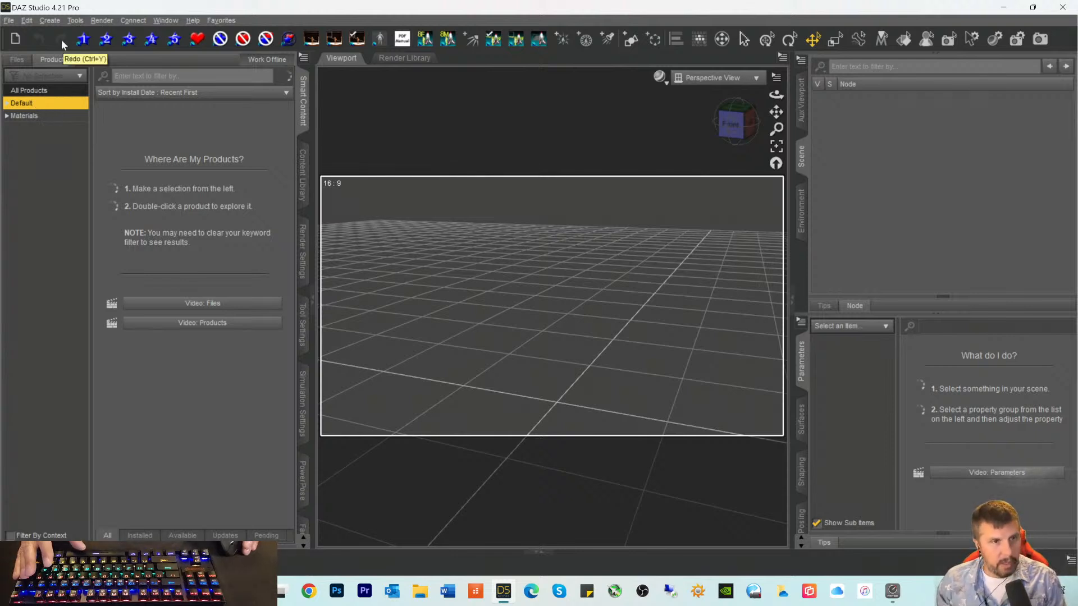
pyautogui.click(9, 22)
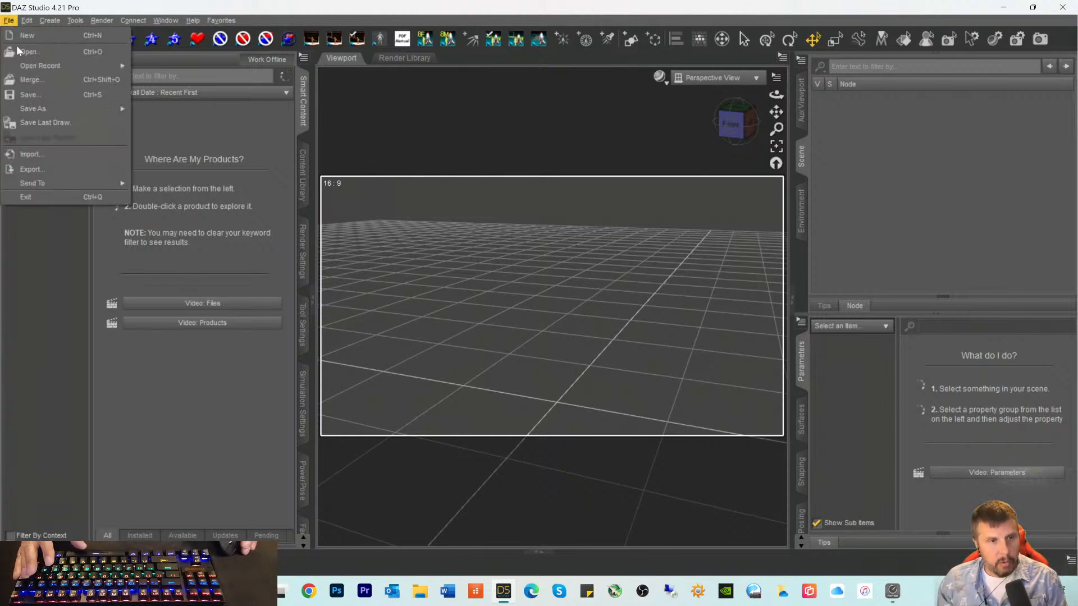
pyautogui.moveTo(25, 70)
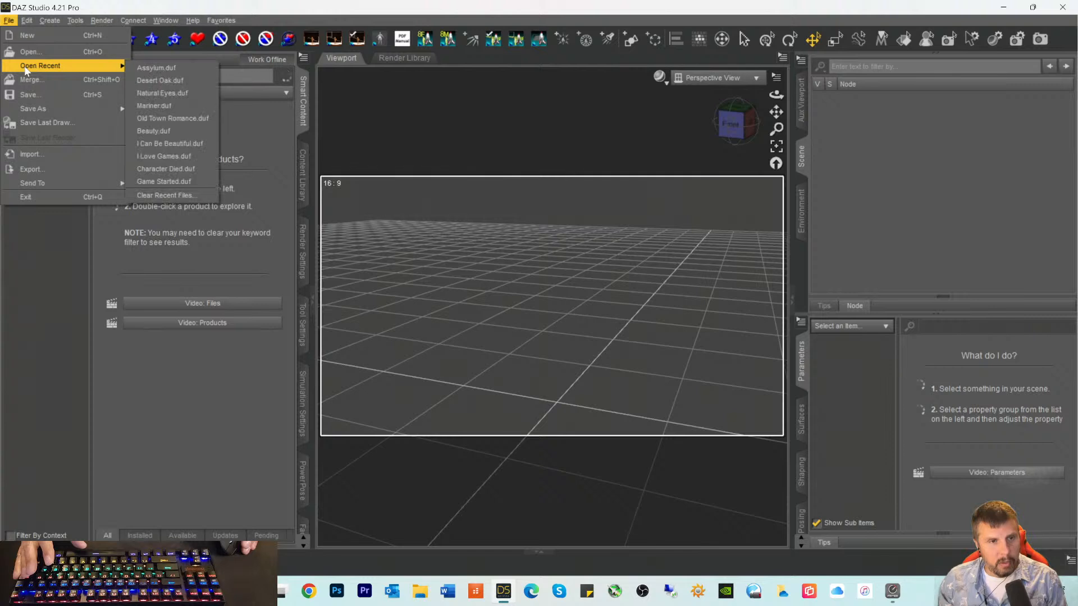
pyautogui.click(32, 247)
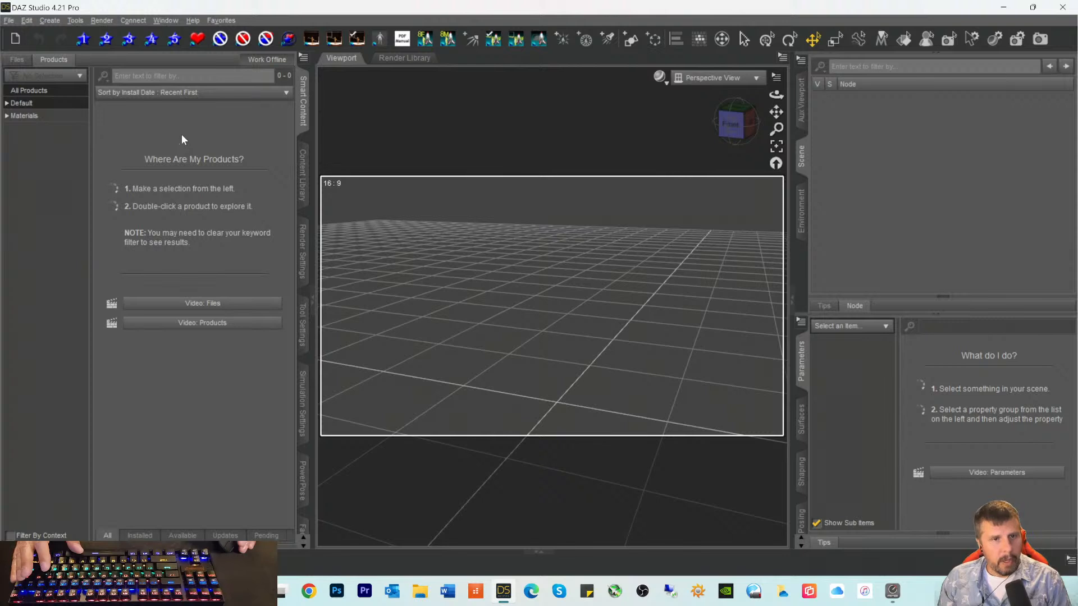
# Step: Browse the Environments products in the Default category and open The Mount Olympus product
pyautogui.click(7, 103)
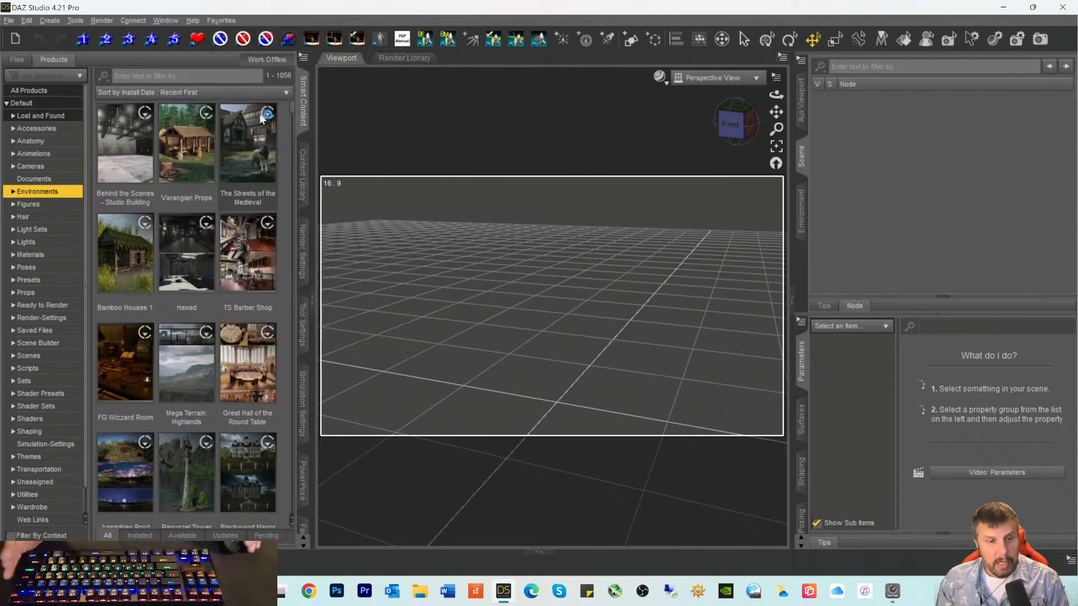
pyautogui.moveTo(275, 177)
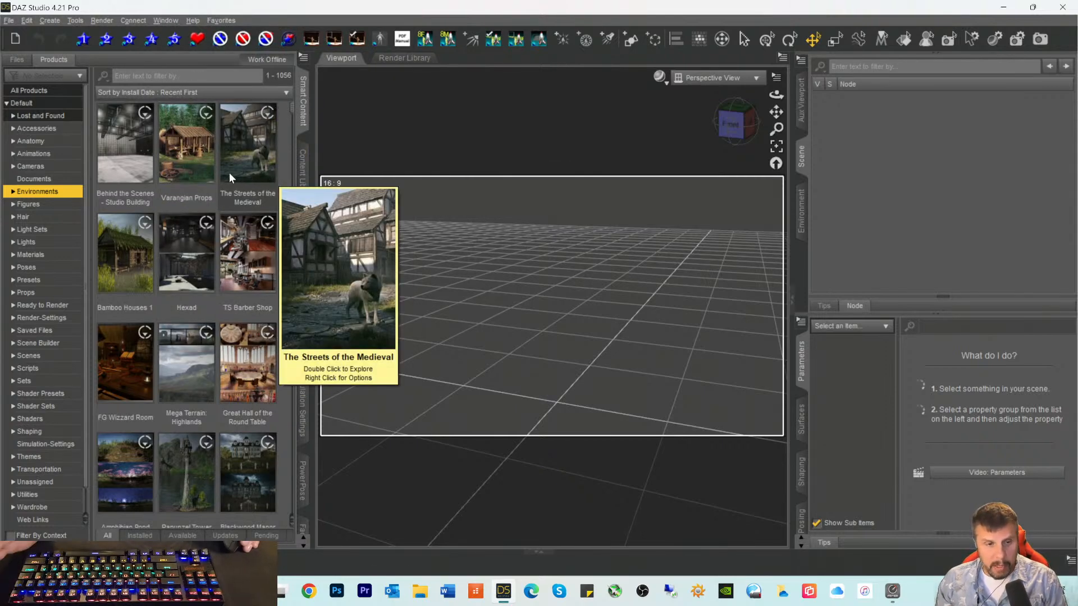
pyautogui.moveTo(213, 174)
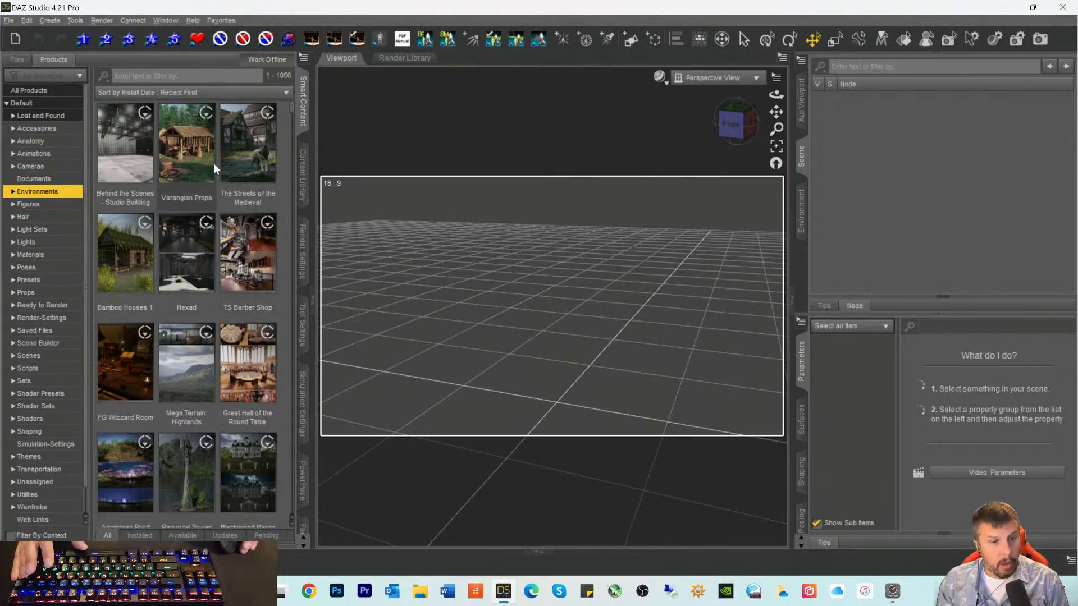
pyautogui.scroll(-10, 214, 163)
pyautogui.scroll(-1, 197, 221)
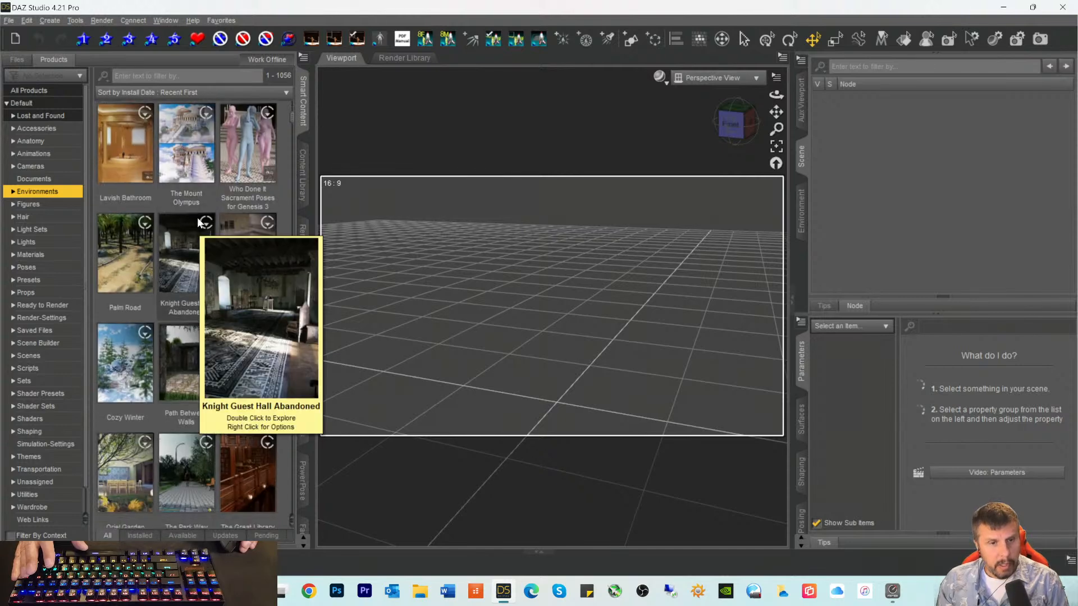
pyautogui.click(180, 154)
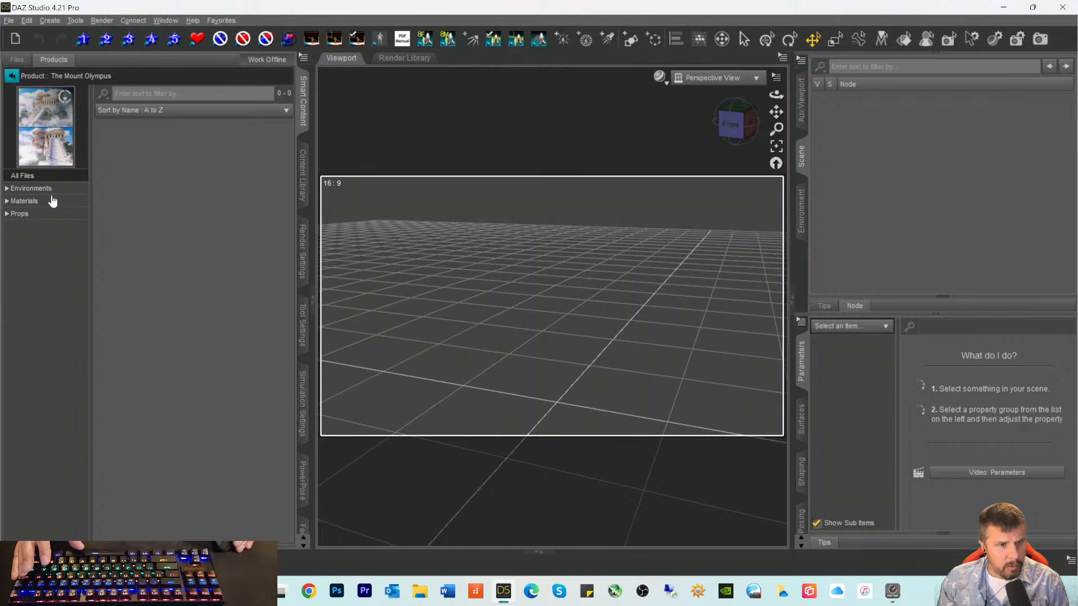
# Step: Merge the TMO The Mount Olympus Preload Scene from the product's Environments files into the scene
pyautogui.click(23, 190)
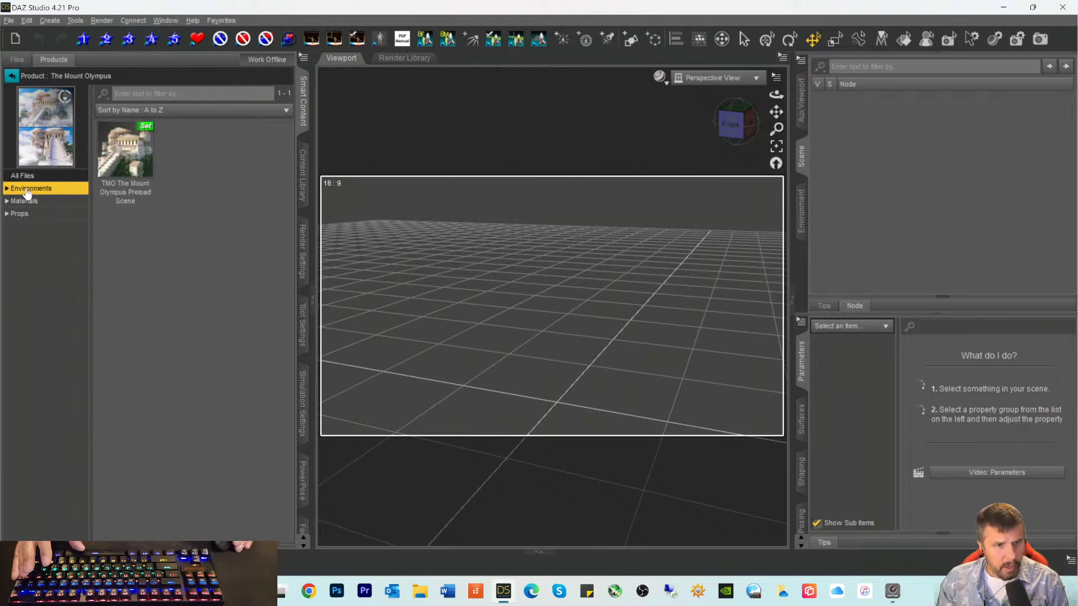
pyautogui.click(128, 173)
pyautogui.rightClick(128, 173)
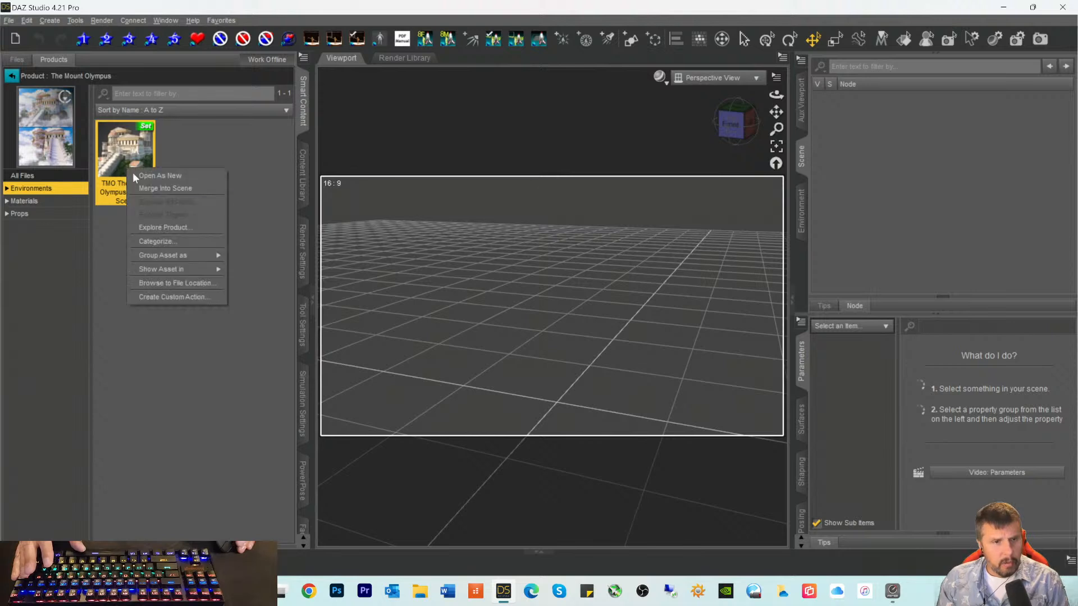
pyautogui.click(170, 188)
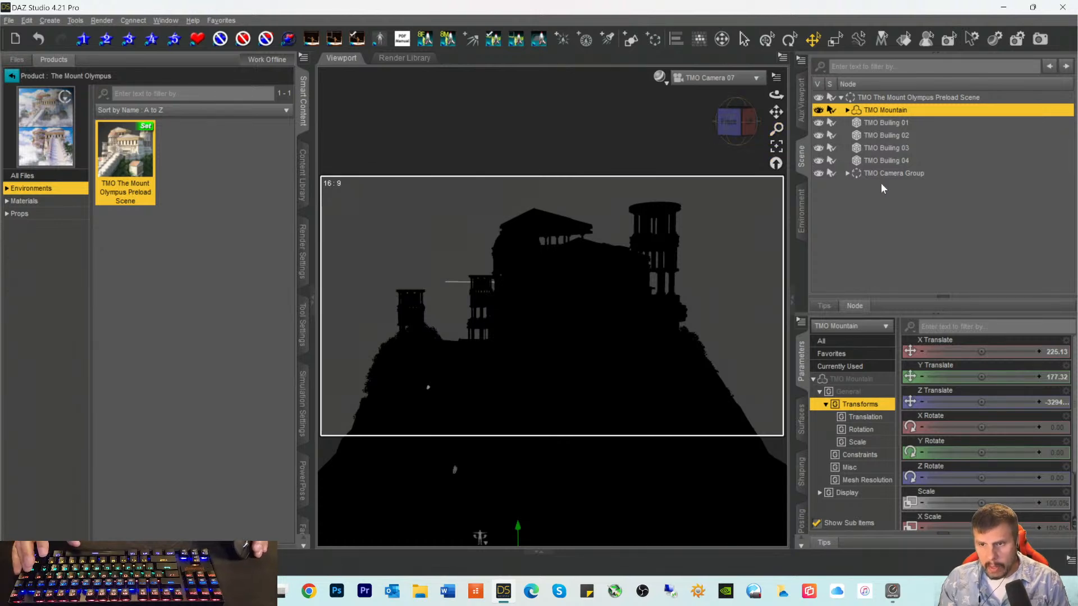
# Step: Switch the viewport to the Iray rendered preview
pyautogui.click(660, 78)
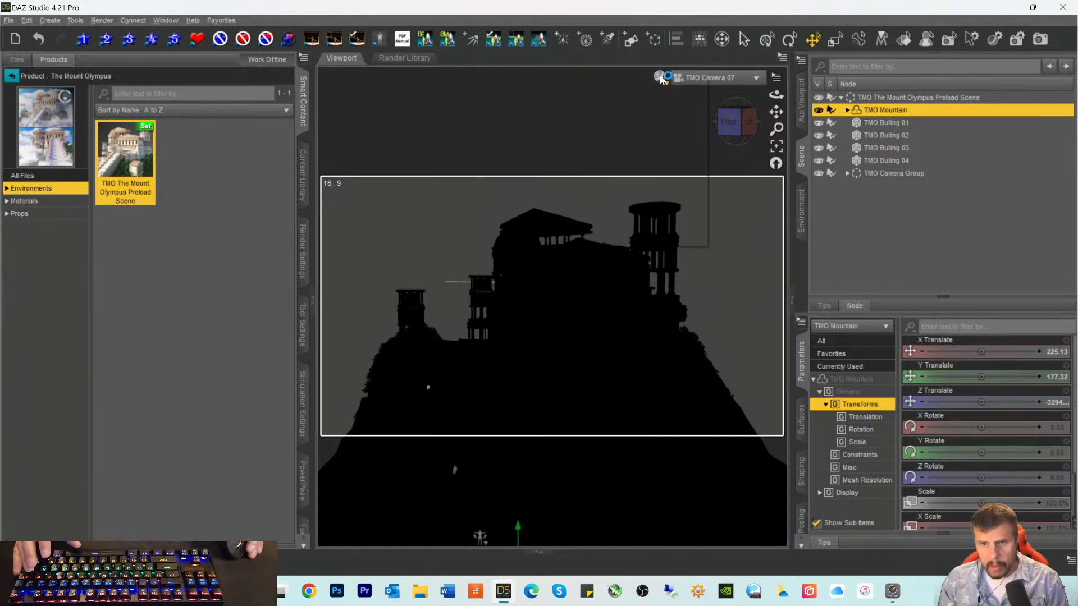
pyautogui.click(682, 236)
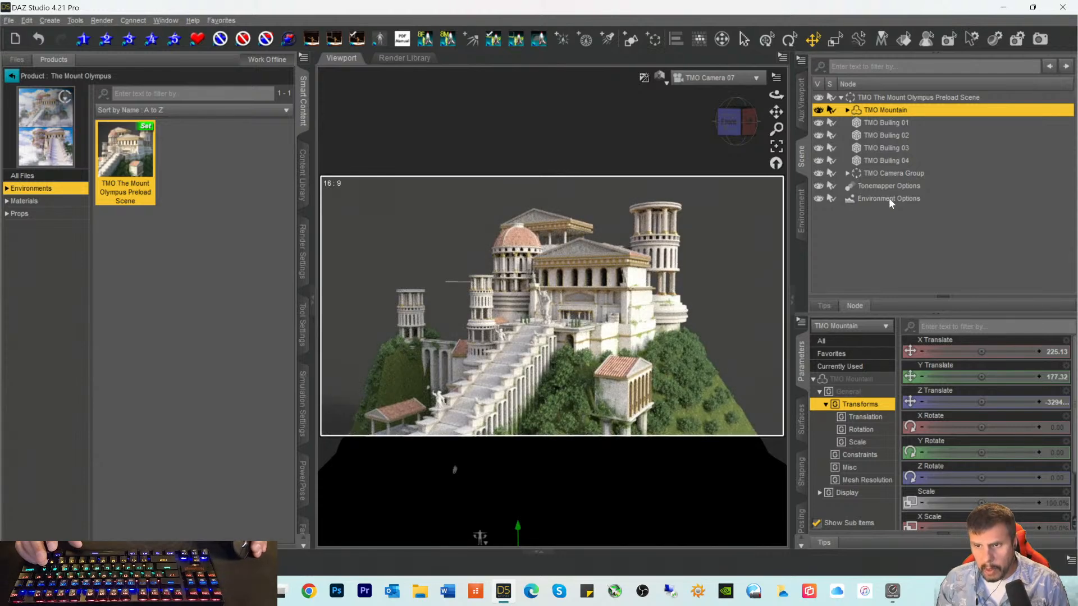
# Step: Delete the TMO Camera Group, then select and collapse the TMO The Mount Olympus Preload Scene group
pyautogui.click(852, 170)
pyautogui.press('Delete')
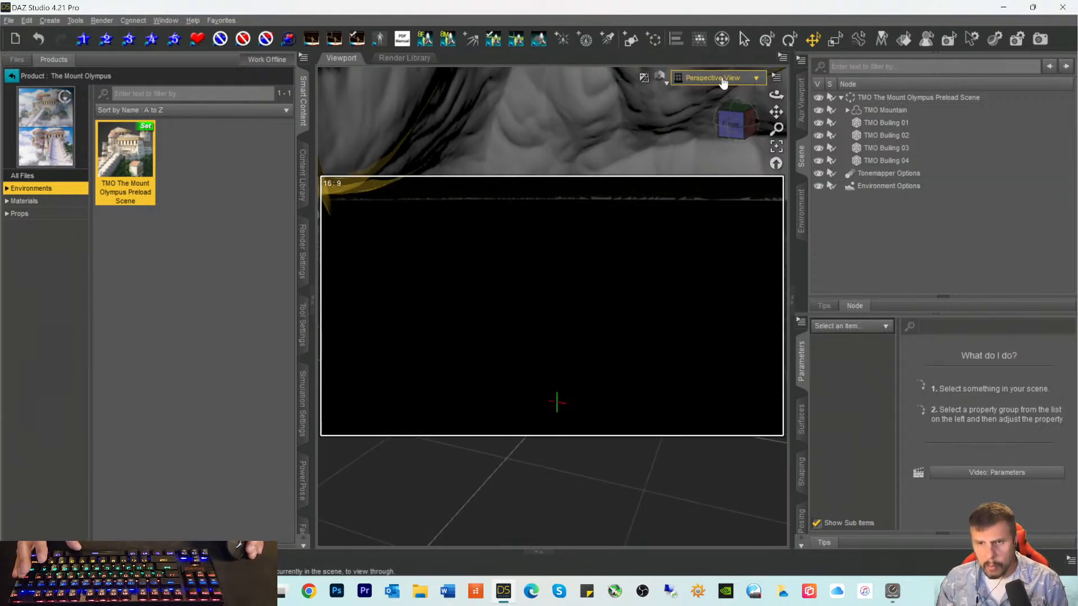
pyautogui.click(722, 81)
pyautogui.click(719, 87)
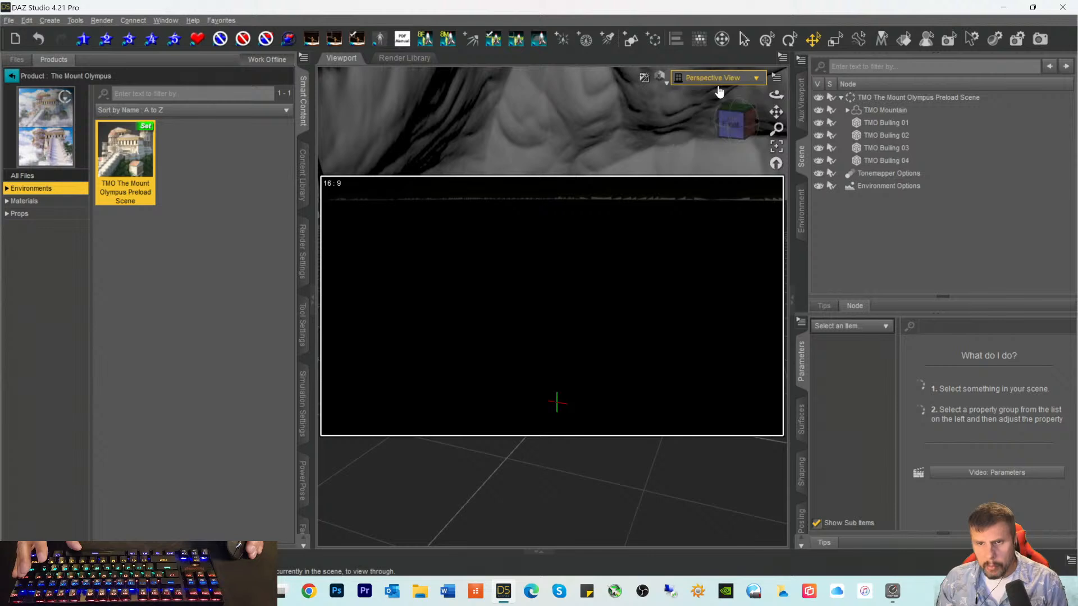
pyautogui.click(869, 99)
pyautogui.click(840, 98)
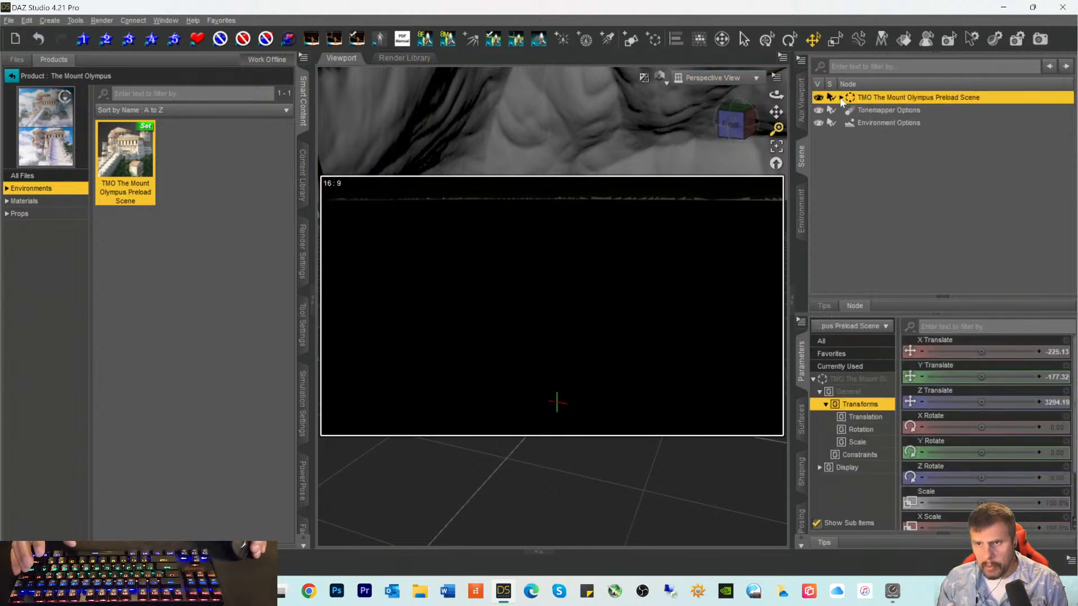
# Step: Create a sphere primitive of 1 m diameter at the world center and show it in the Iray preview
pyautogui.click(646, 41)
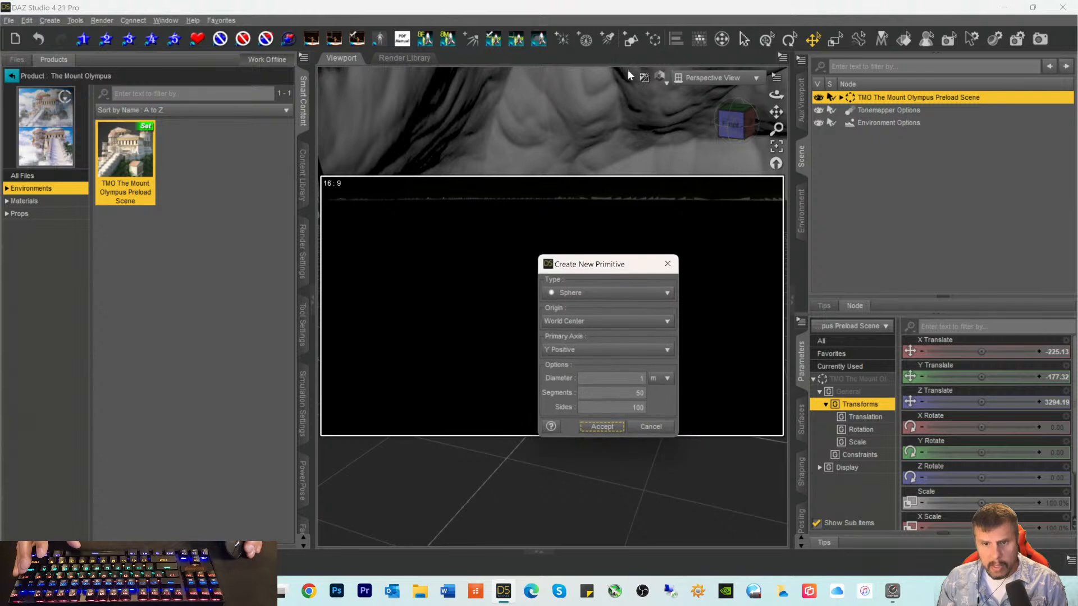
pyautogui.click(598, 427)
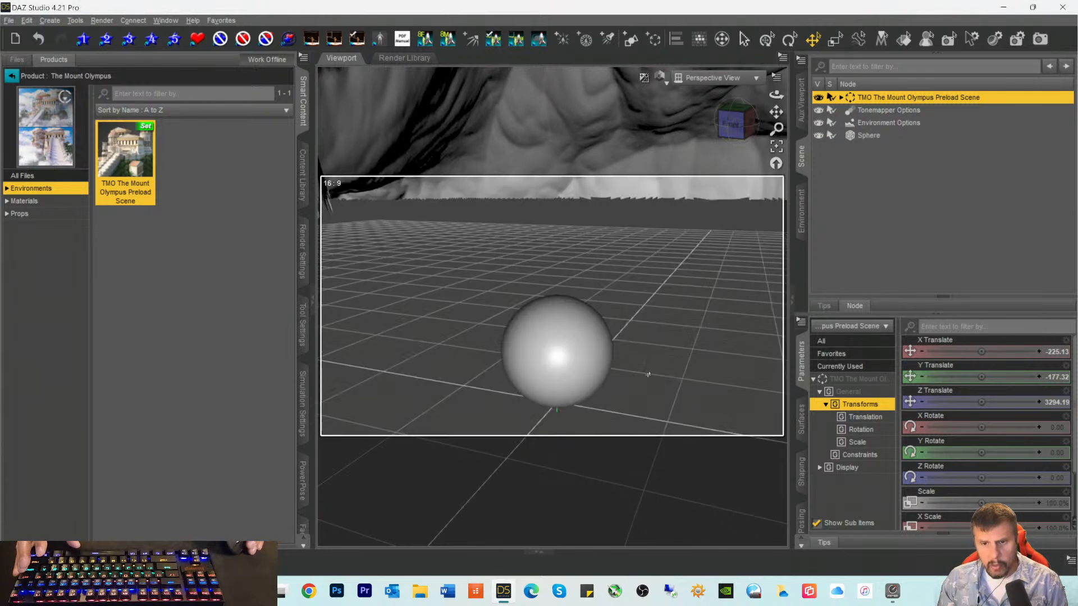
pyautogui.hotkey('ctrl', '0')
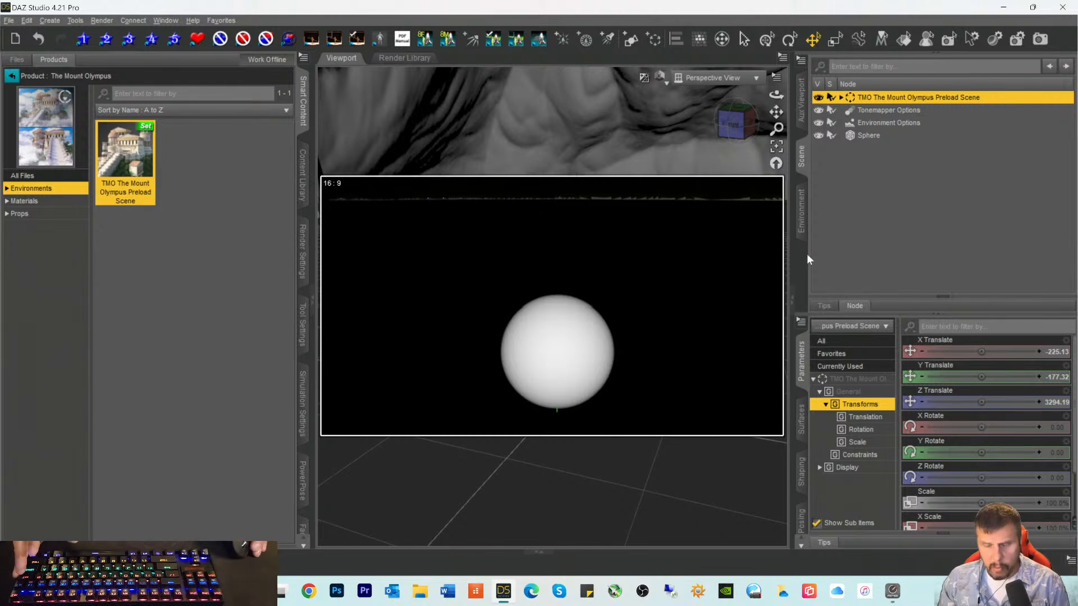
# Step: Create a spotlight with the default name and move it along Z to about 232
pyautogui.click(606, 40)
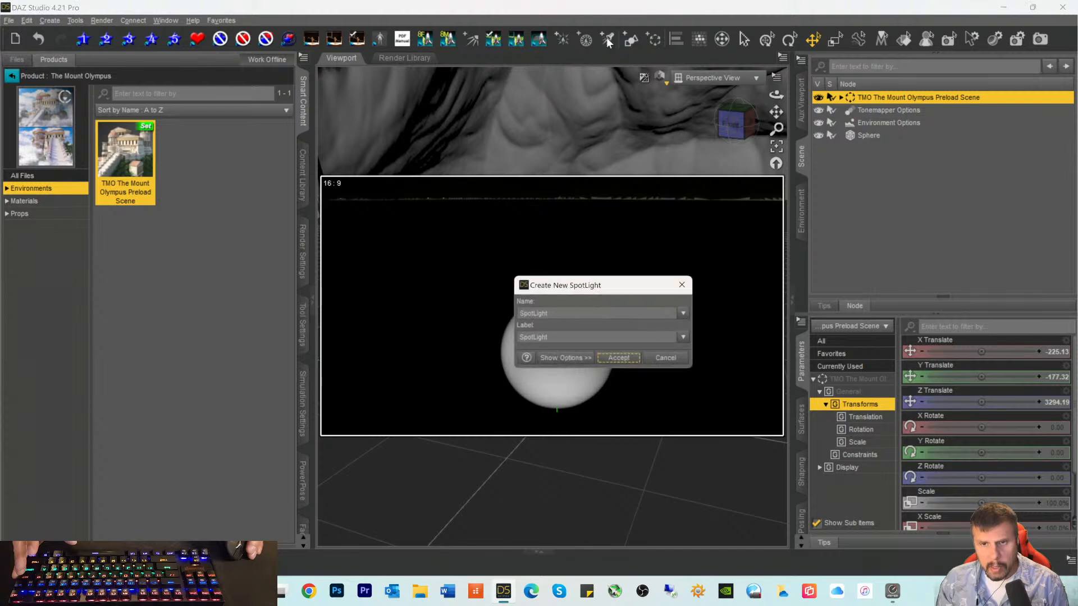
pyautogui.click(613, 361)
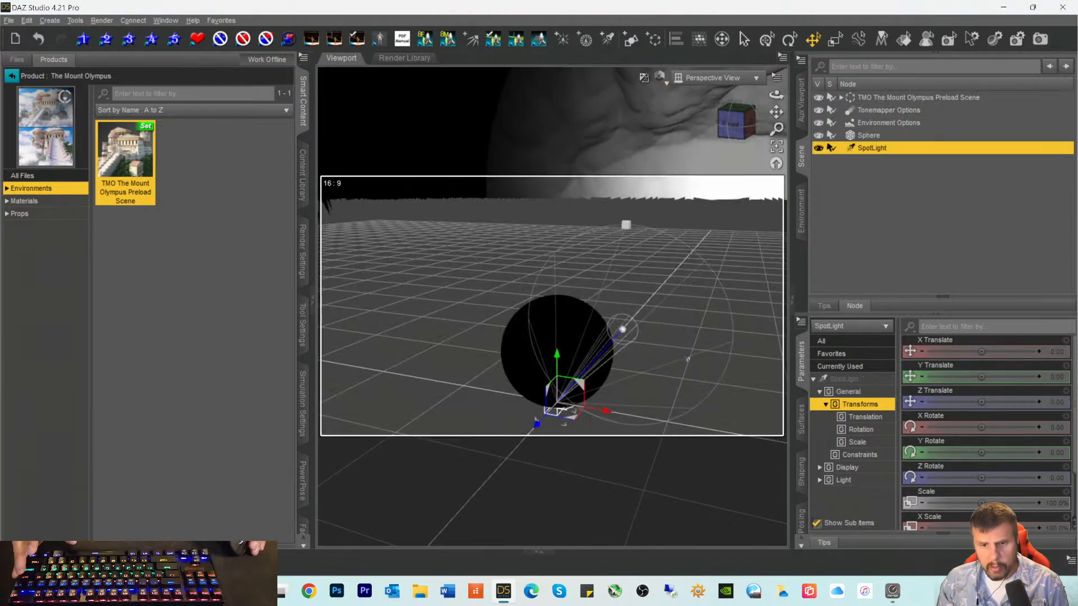
pyautogui.moveTo(536, 423); pyautogui.dragTo(384, 526)
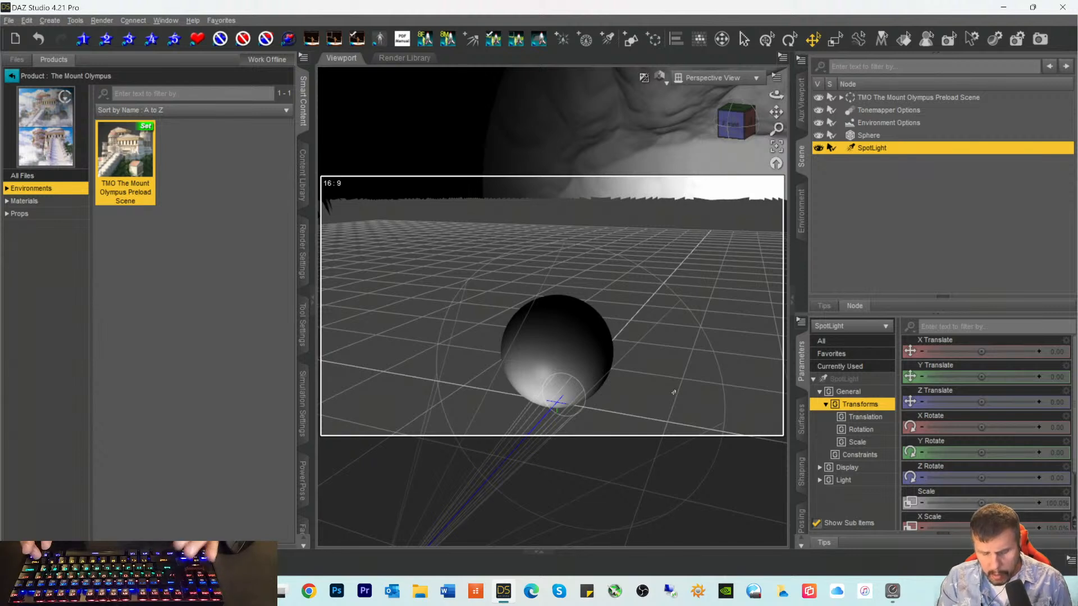
# Step: Leave the Iray preview and, looking through the SpotLight, raise it to about 245 and aim it about 37 degrees down at the sphere; return to Perspective View
pyautogui.hotkey('ctrl', 'l')
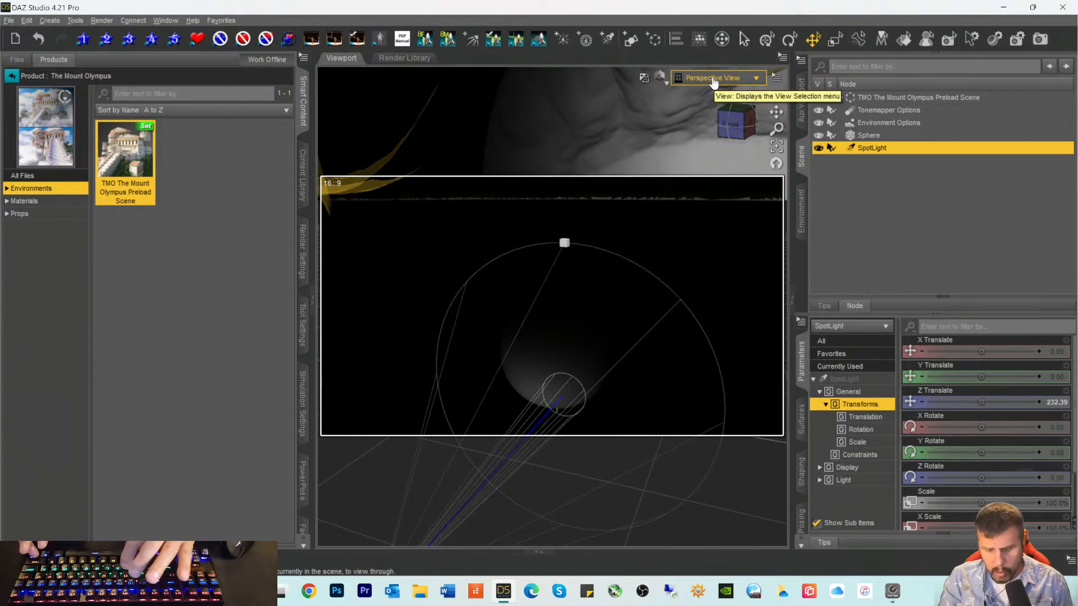
pyautogui.hotkey('ctrl', '9')
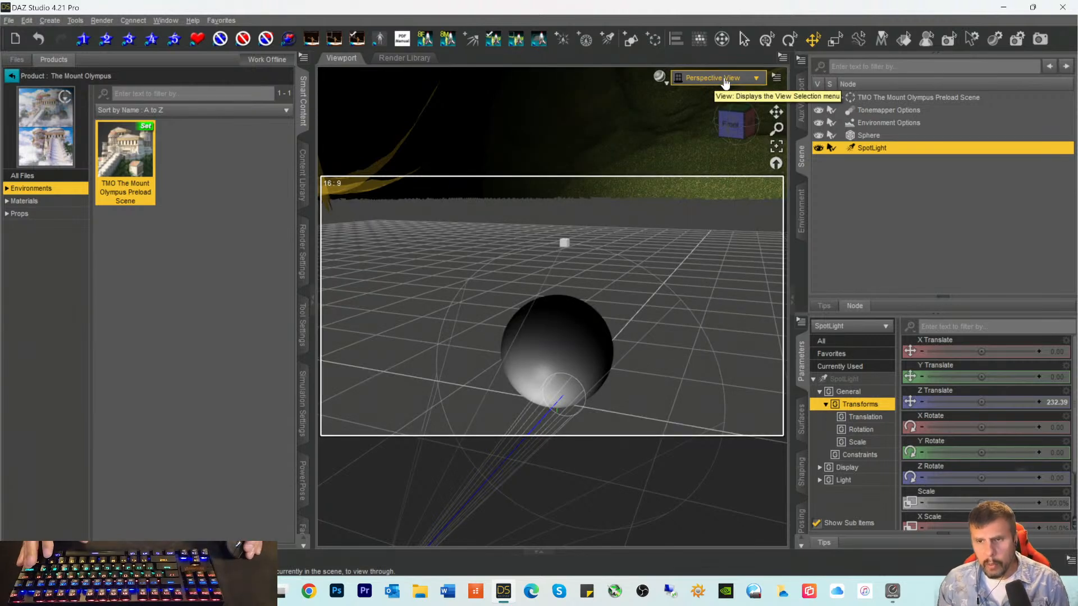
pyautogui.click(725, 83)
pyautogui.click(708, 182)
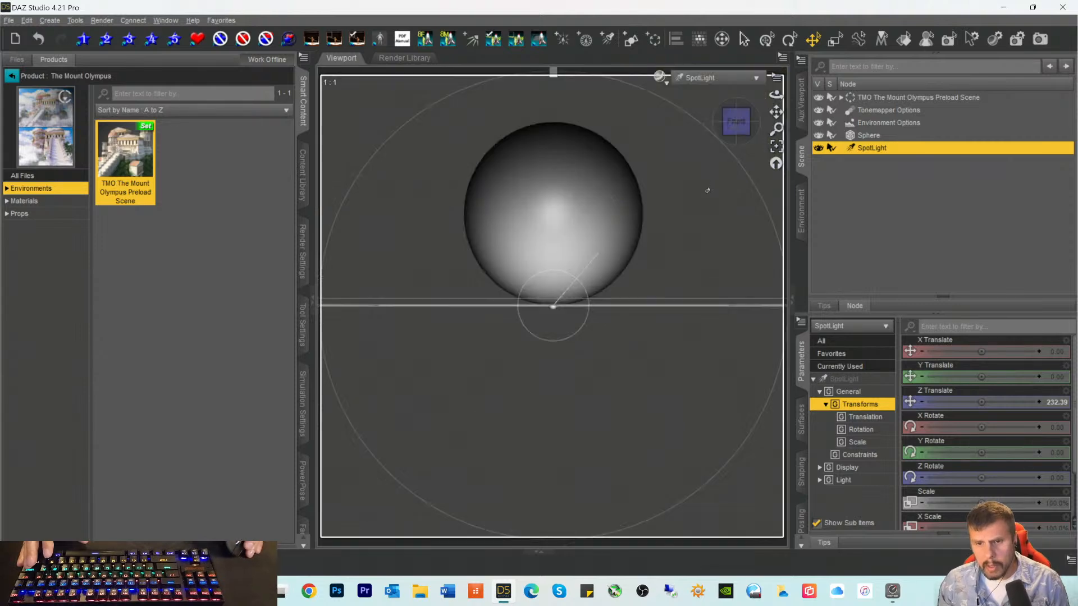
pyautogui.moveTo(776, 111); pyautogui.dragTo(771, 325)
pyautogui.moveTo(743, 130); pyautogui.dragTo(744, 196)
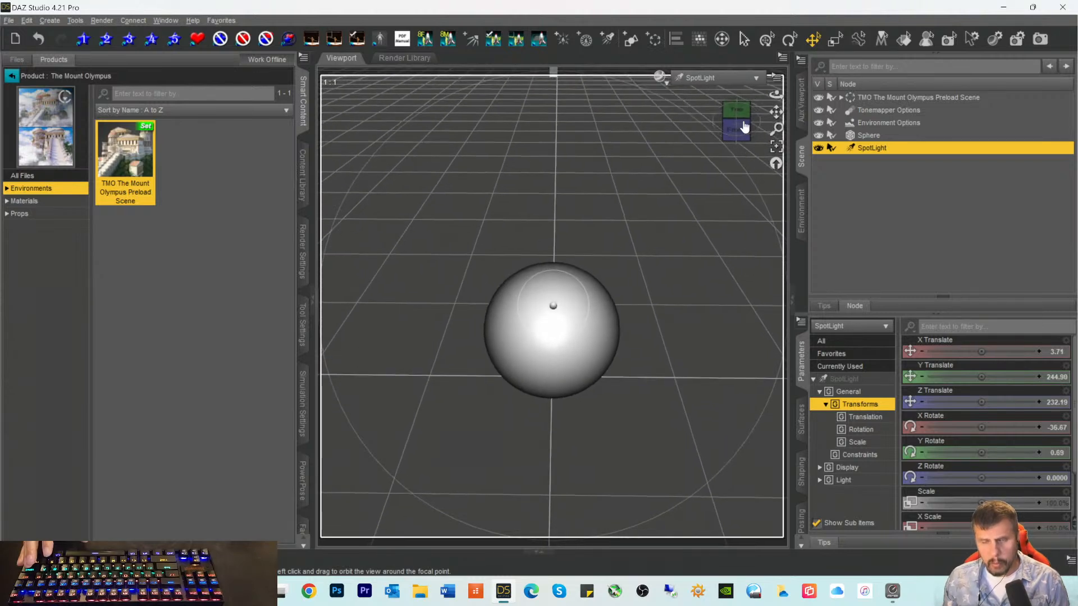
pyautogui.click(705, 77)
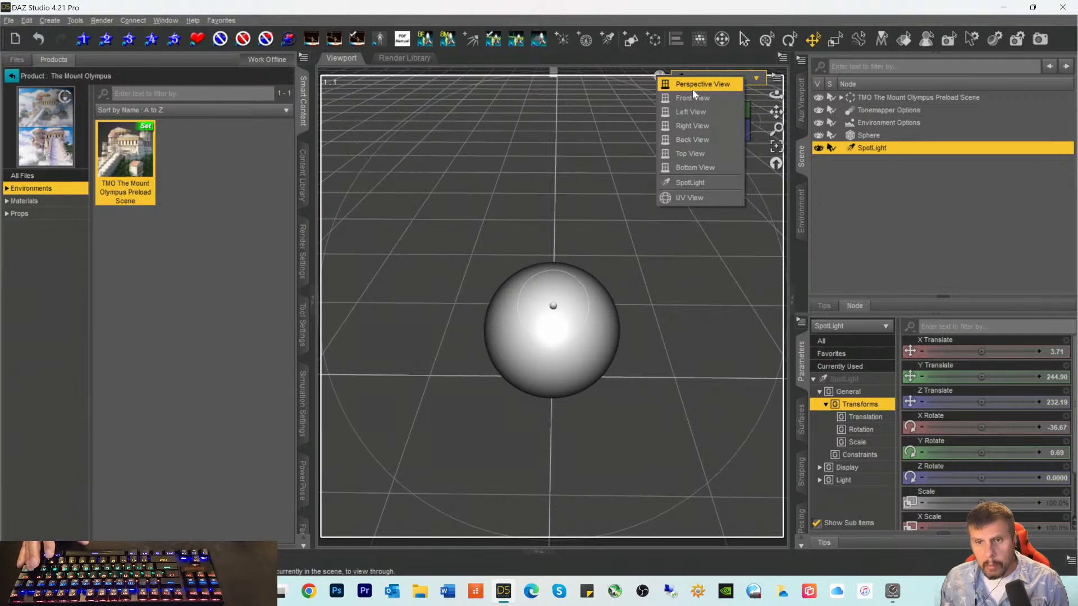
pyautogui.click(692, 88)
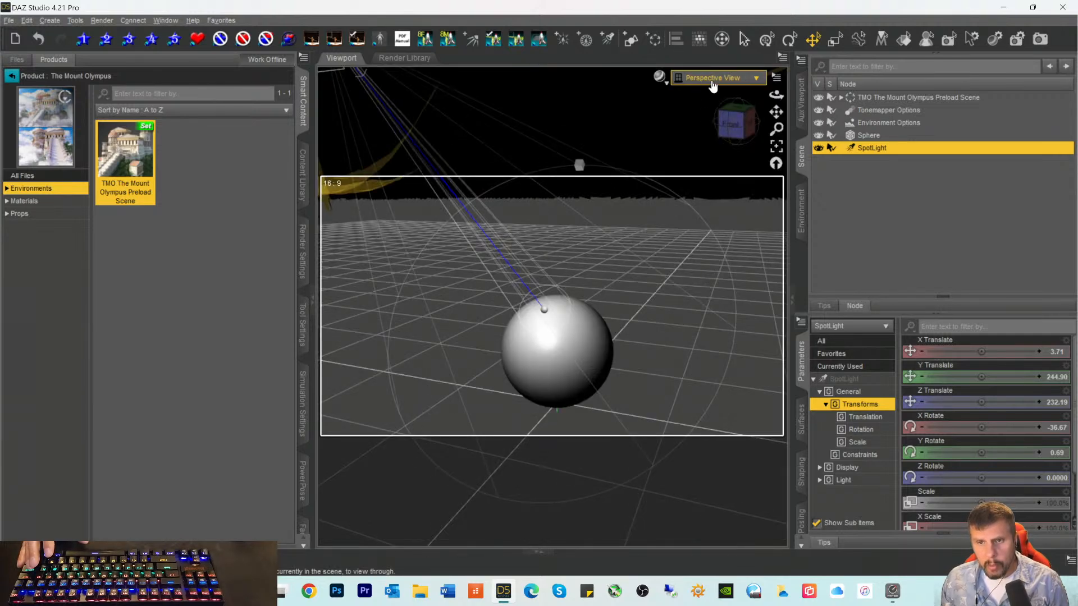
# Step: Create a new camera named Camera that copies the active perspective view
pyautogui.click(712, 84)
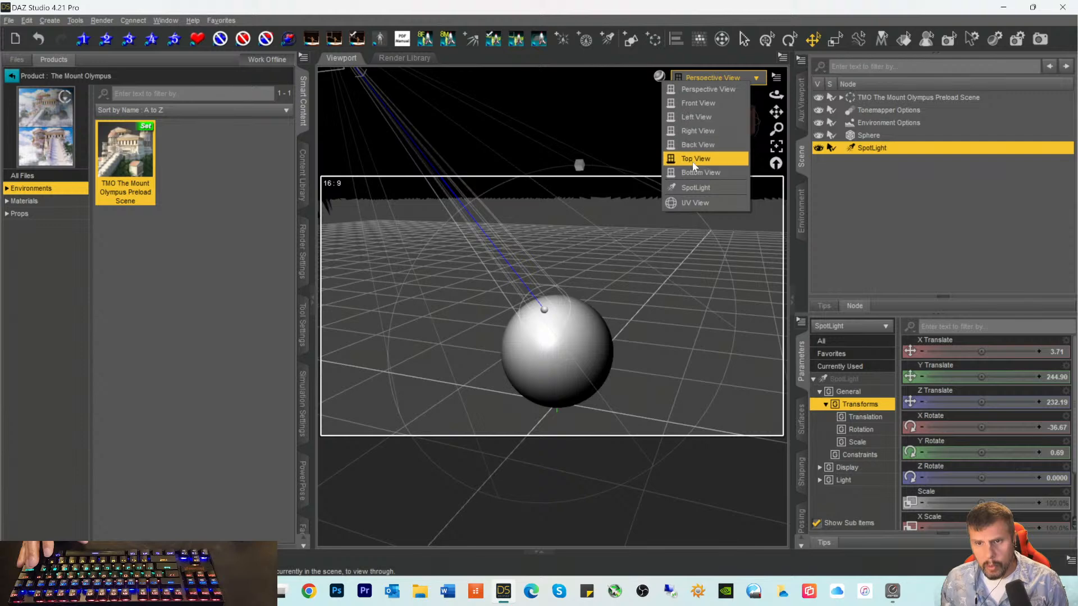
pyautogui.click(49, 20)
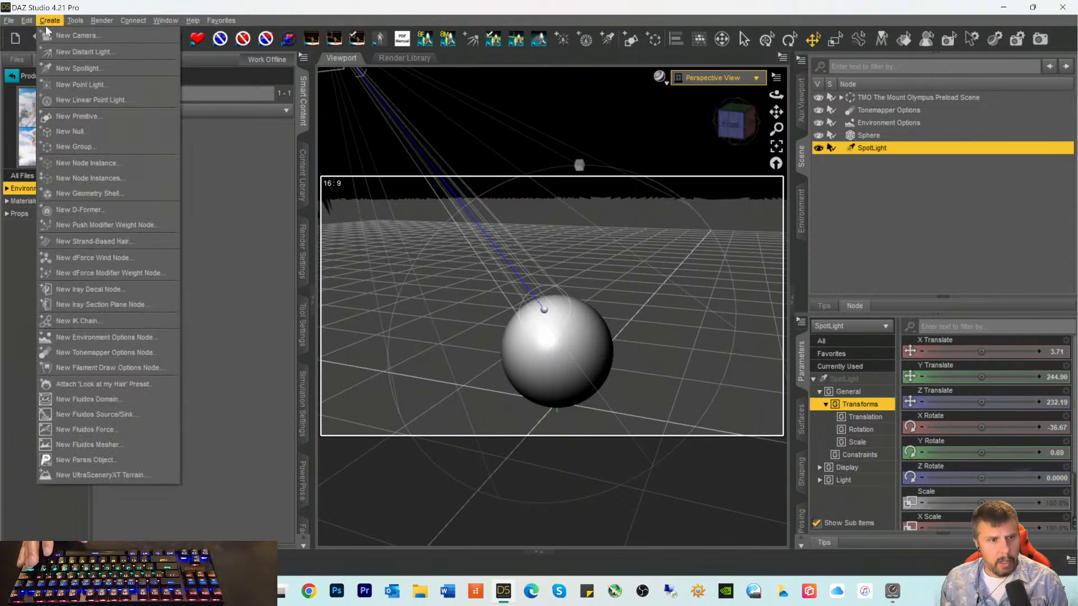
pyautogui.click(49, 35)
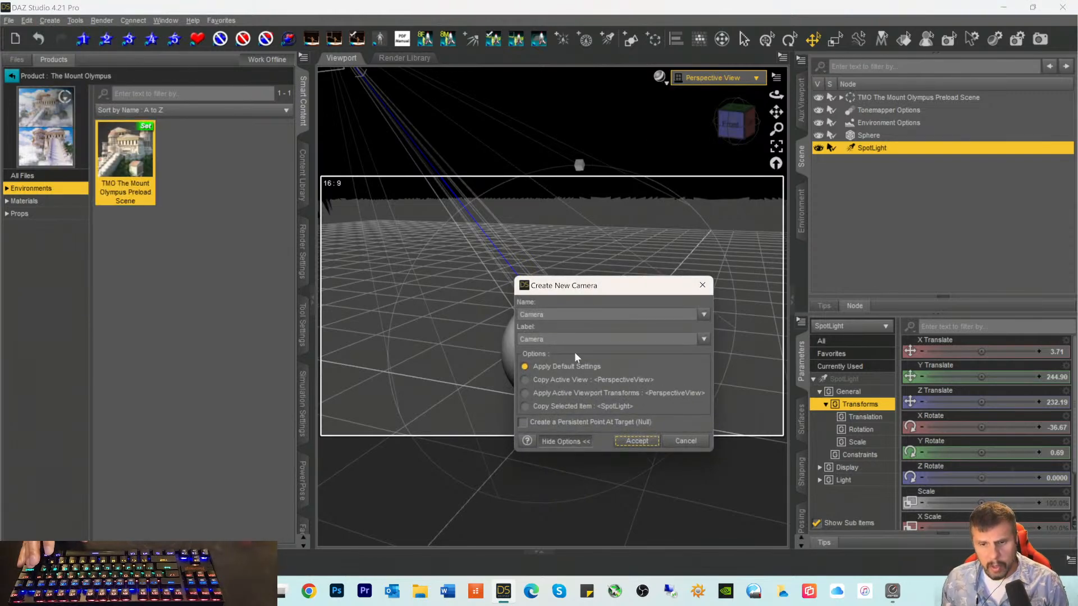
pyautogui.click(525, 380)
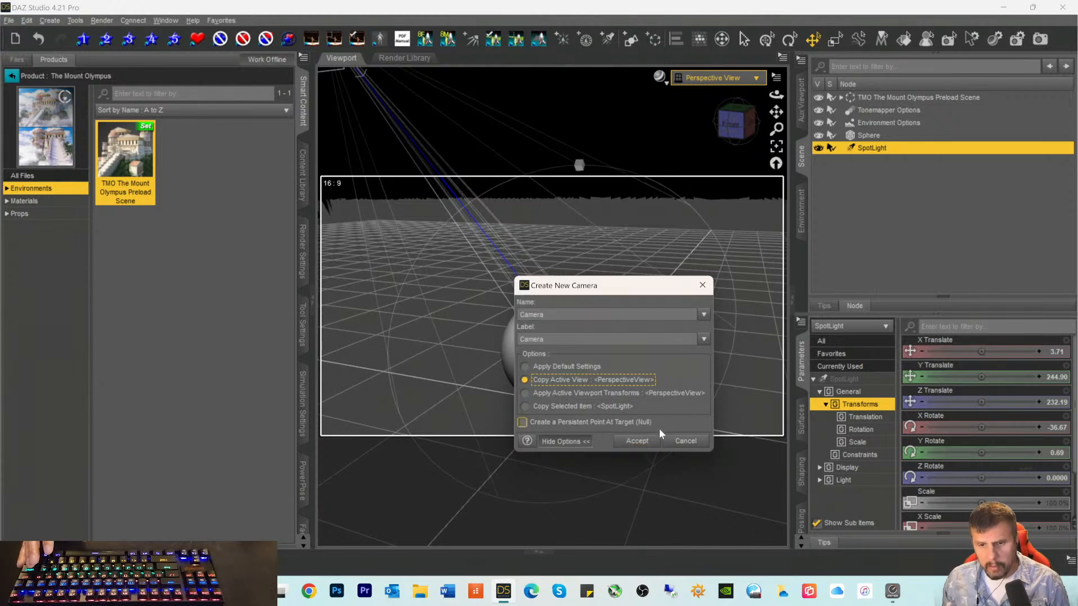
pyautogui.click(638, 441)
pyautogui.moveTo(735, 136); pyautogui.dragTo(732, 134)
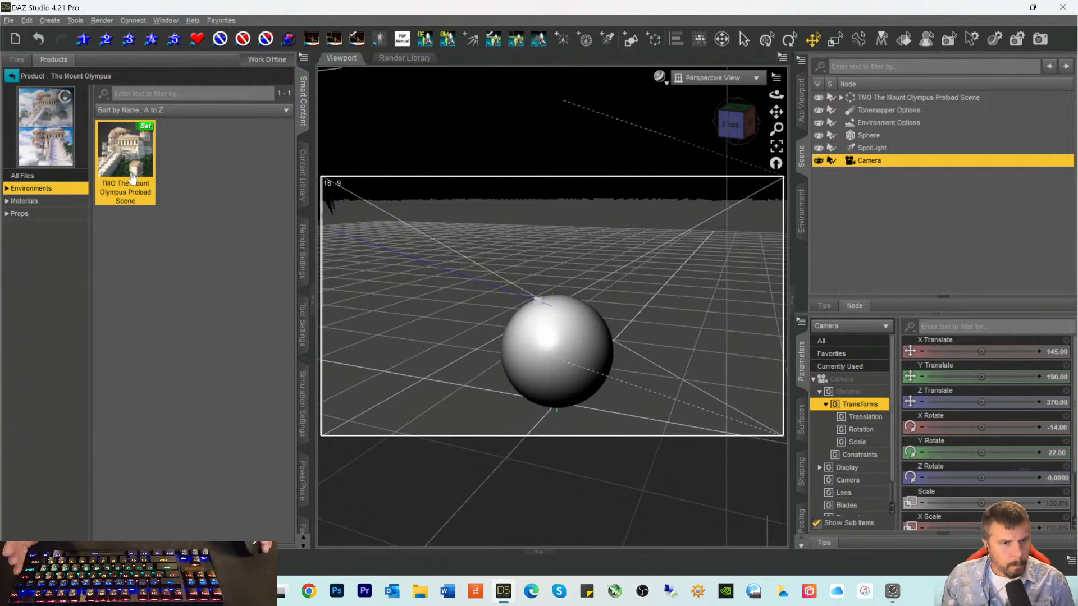
# Step: Lower the TMO The Mount Olympus Preload Scene environment along Y until its buildings sit far below the sphere
pyautogui.click(874, 98)
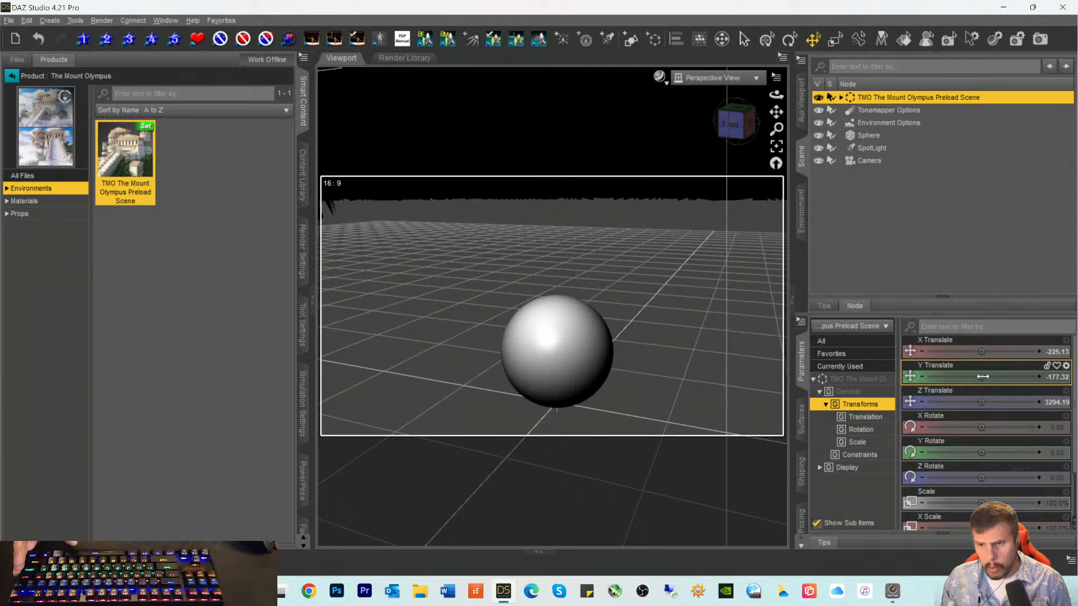
pyautogui.moveTo(981, 377)
pyautogui.mouseDown()
pyautogui.moveTo(932, 376)
pyautogui.moveTo(983, 372)
pyautogui.mouseUp()
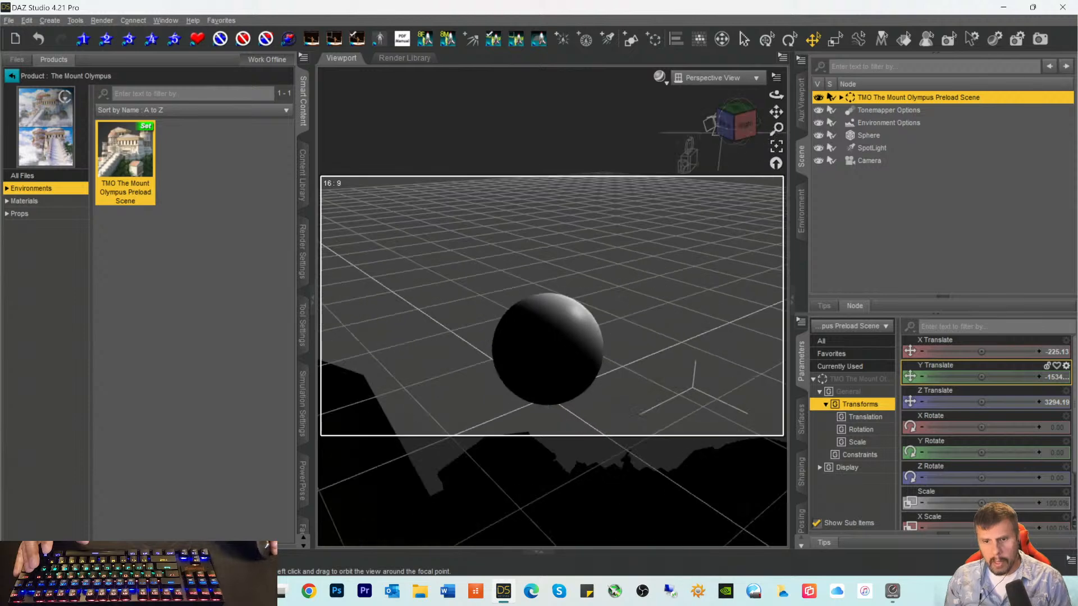
pyautogui.moveTo(775, 95); pyautogui.dragTo(741, 96)
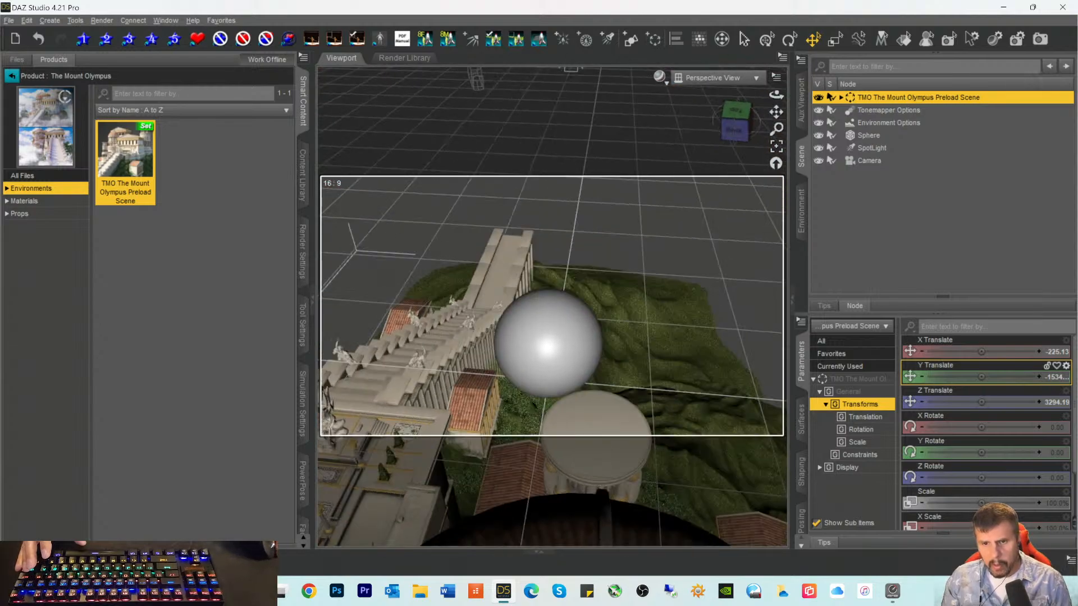
pyautogui.moveTo(552, 306)
pyautogui.keyDown('ctrl'); pyautogui.keyDown('alt'); pyautogui.mouseDown()
pyautogui.moveTo(547, 231)
pyautogui.moveTo(547, 317)
pyautogui.mouseUp(); pyautogui.keyUp('alt'); pyautogui.keyUp('ctrl')
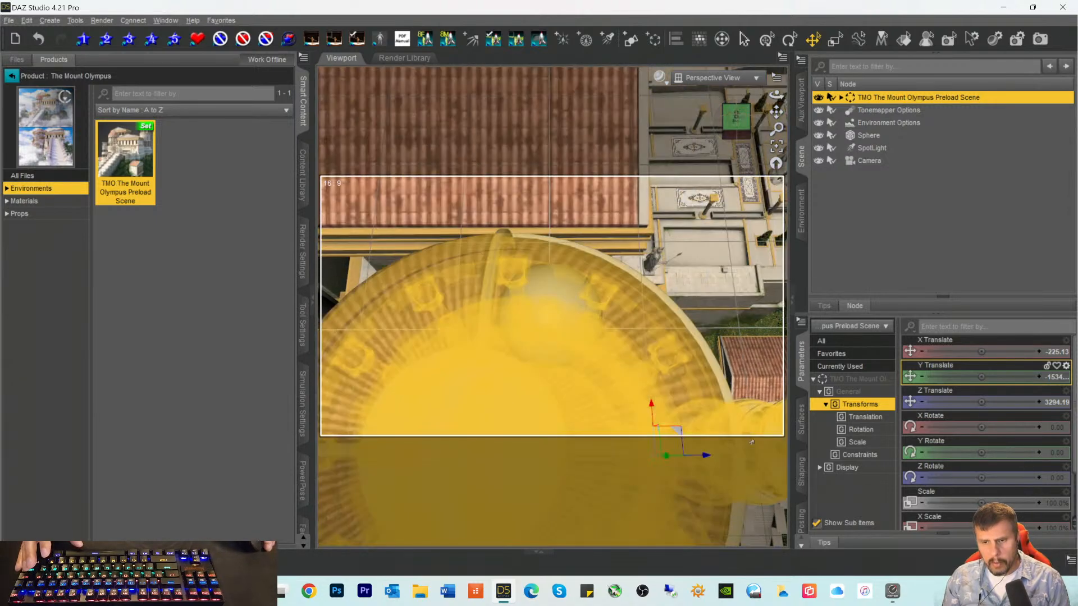
# Step: Slide the Mount Olympus environment back along Z and along X to about -2281 so its grassy slope lies beneath the sphere
pyautogui.moveTo(665, 464); pyautogui.dragTo(620, 468)
pyautogui.moveTo(542, 468); pyautogui.dragTo(150, 236)
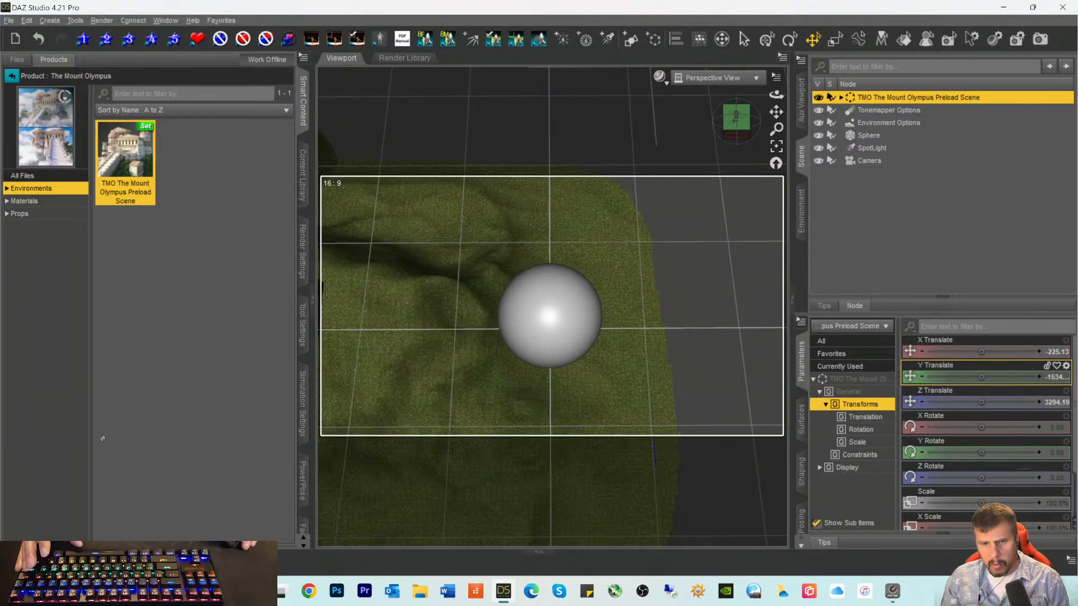
pyautogui.moveTo(732, 125); pyautogui.dragTo(775, 109)
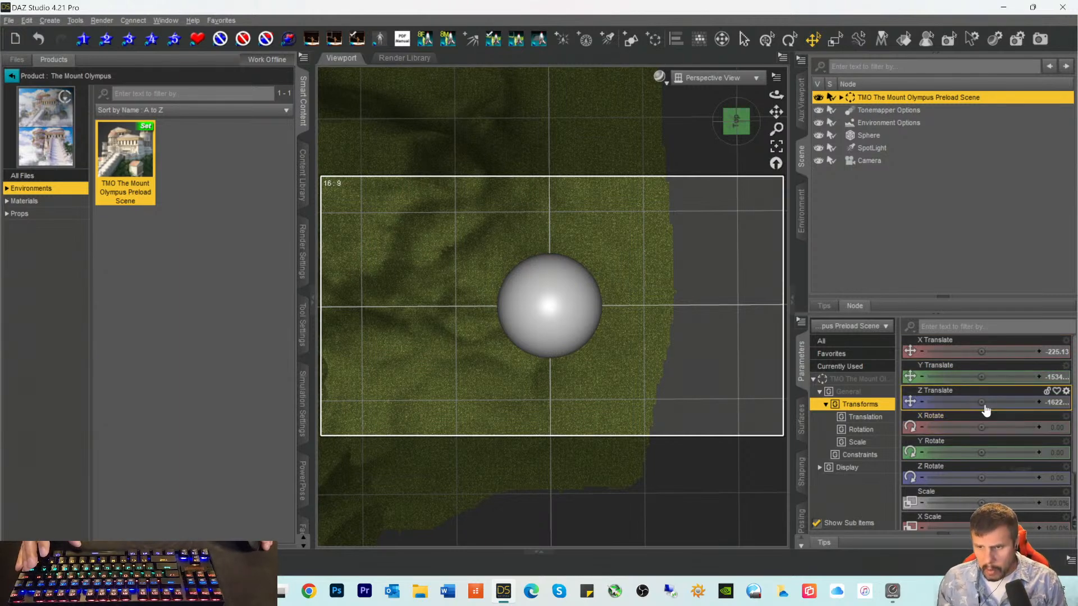
pyautogui.moveTo(958, 402); pyautogui.dragTo(1004, 402)
pyautogui.moveTo(980, 351); pyautogui.dragTo(940, 351)
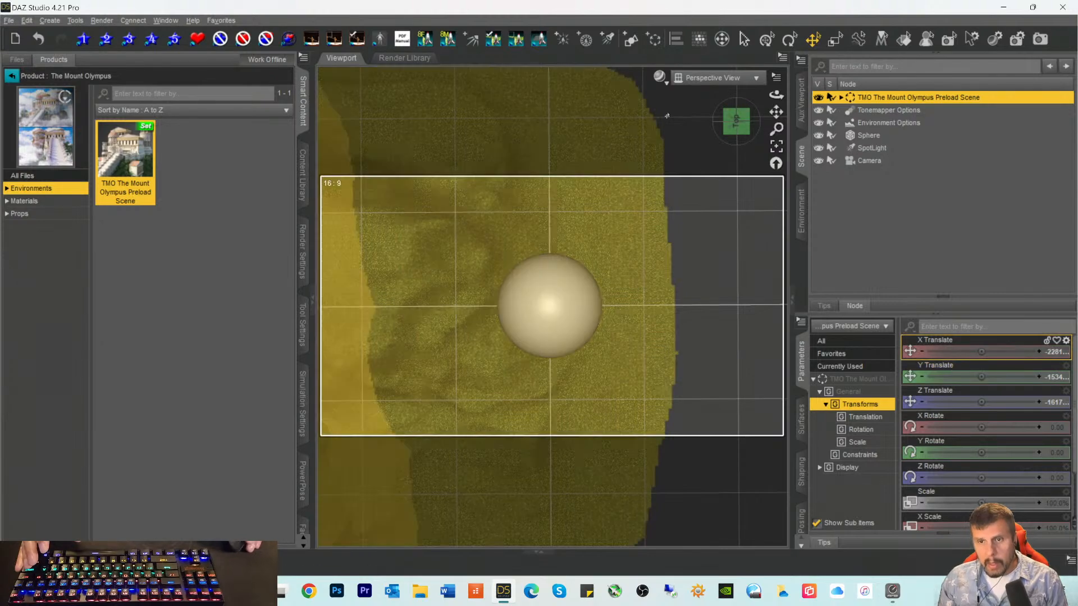
# Step: Raise the Mount Olympus environment to a Y translation of about -8393 and shift it along X to about -3352, bringing the stairway closer to the sphere
pyautogui.moveTo(737, 128)
pyautogui.mouseDown()
pyautogui.moveTo(758, 110)
pyautogui.moveTo(737, 104)
pyautogui.moveTo(761, 116)
pyautogui.moveTo(735, 117)
pyautogui.moveTo(747, 115)
pyautogui.moveTo(743, 98)
pyautogui.moveTo(740, 112)
pyautogui.mouseUp()
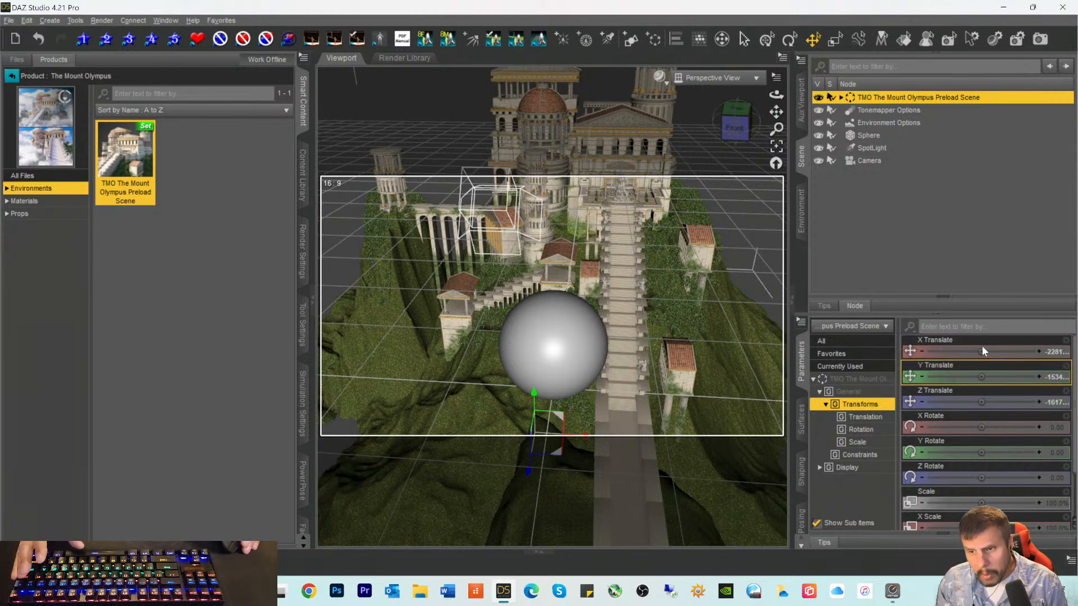
pyautogui.moveTo(981, 353)
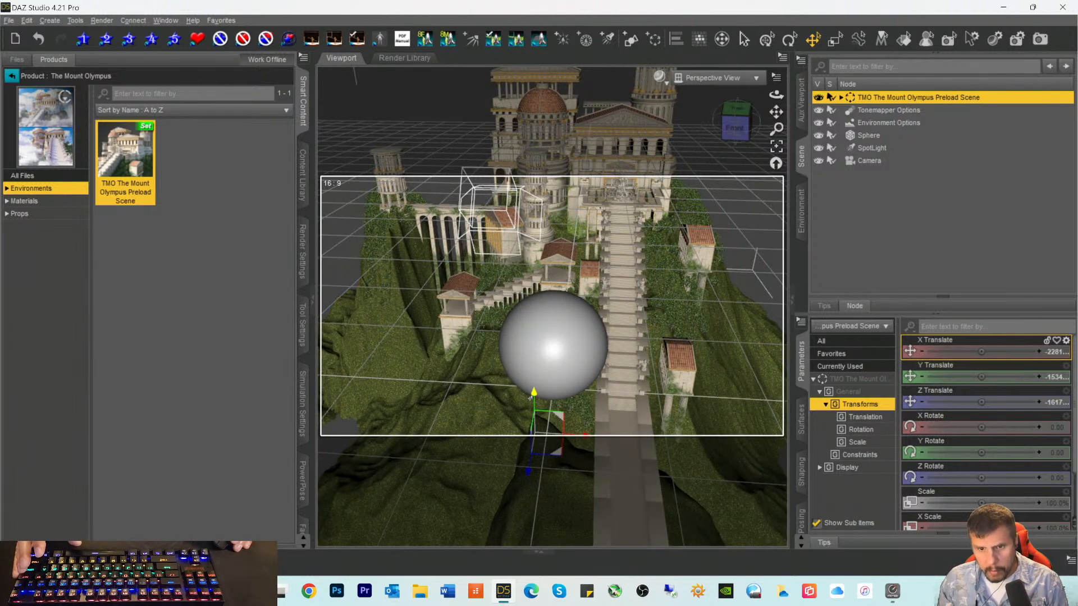
pyautogui.moveTo(531, 396); pyautogui.dragTo(531, 395)
pyautogui.moveTo(532, 341); pyautogui.dragTo(530, 244)
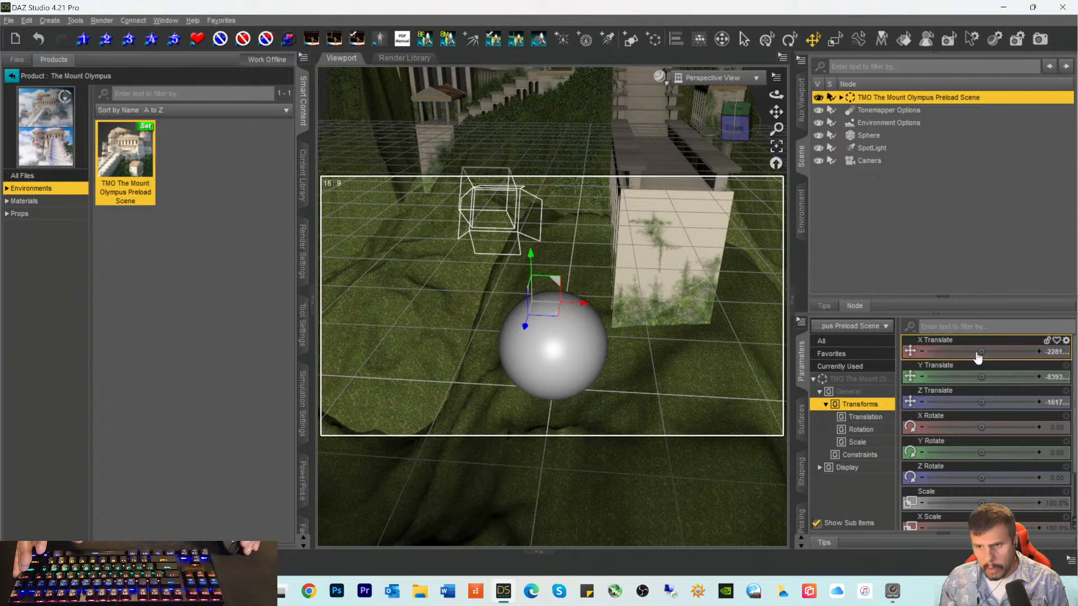
pyautogui.moveTo(979, 352)
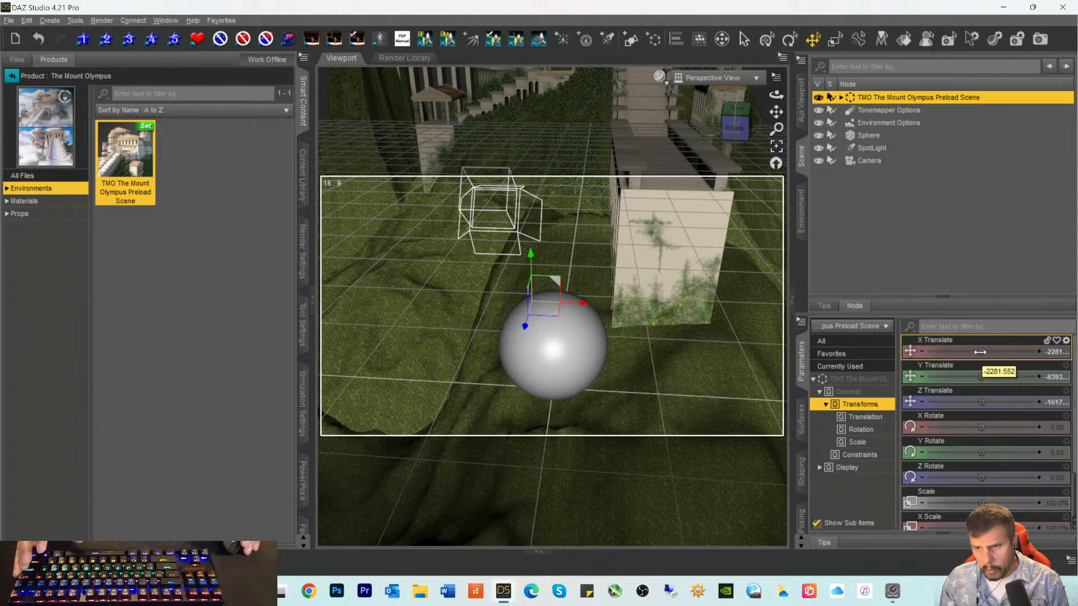
pyautogui.moveTo(980, 352); pyautogui.dragTo(944, 352)
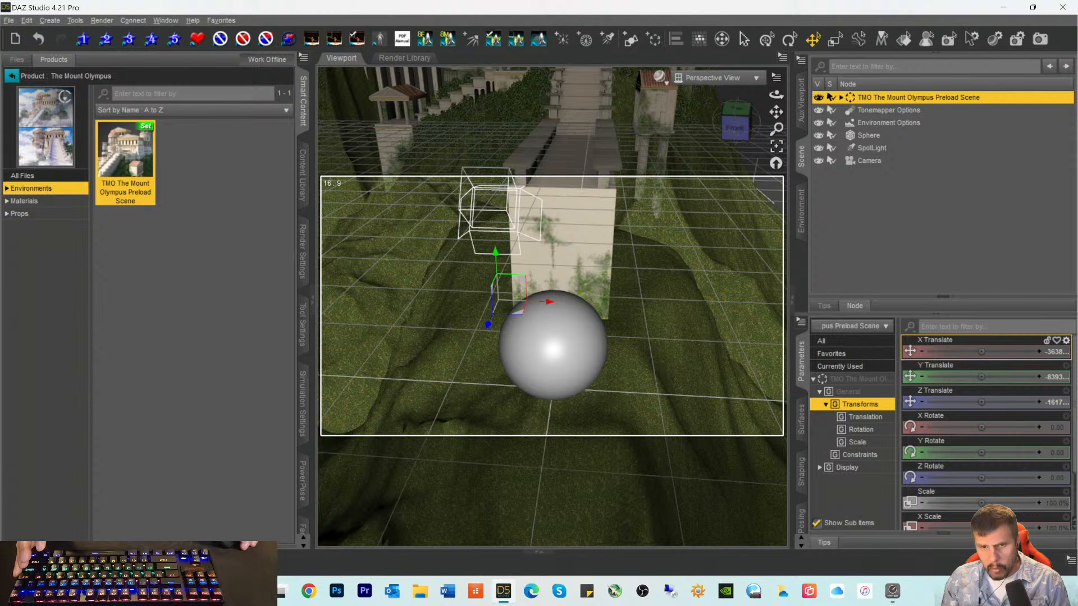
pyautogui.moveTo(944, 352); pyautogui.dragTo(948, 352)
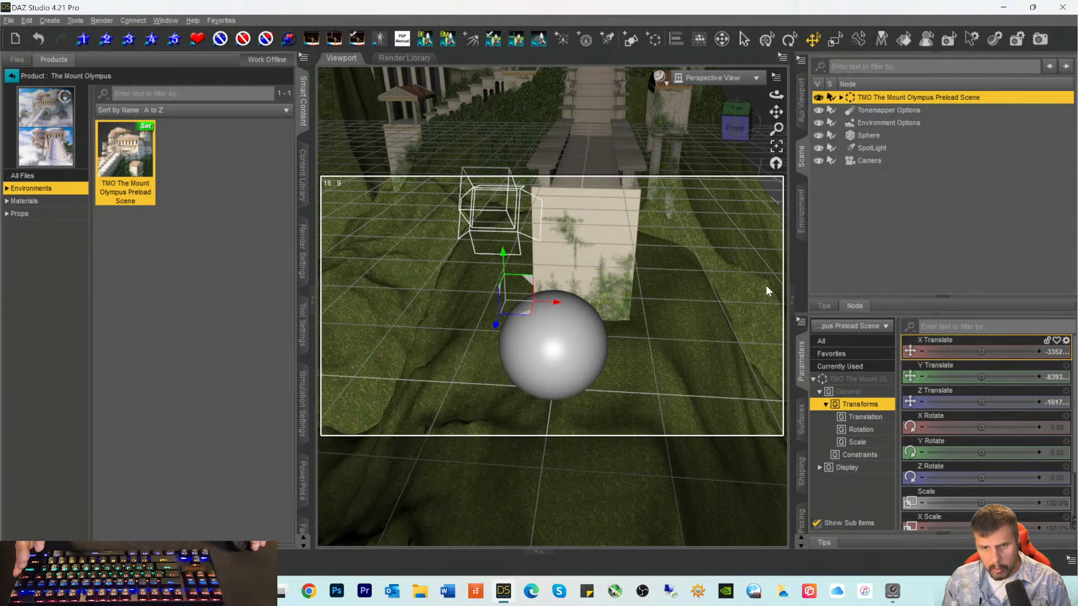
# Step: Create a plane primitive at the world center with a size of 20 m and 20 divisions, and frame it in the viewport
pyautogui.click(630, 39)
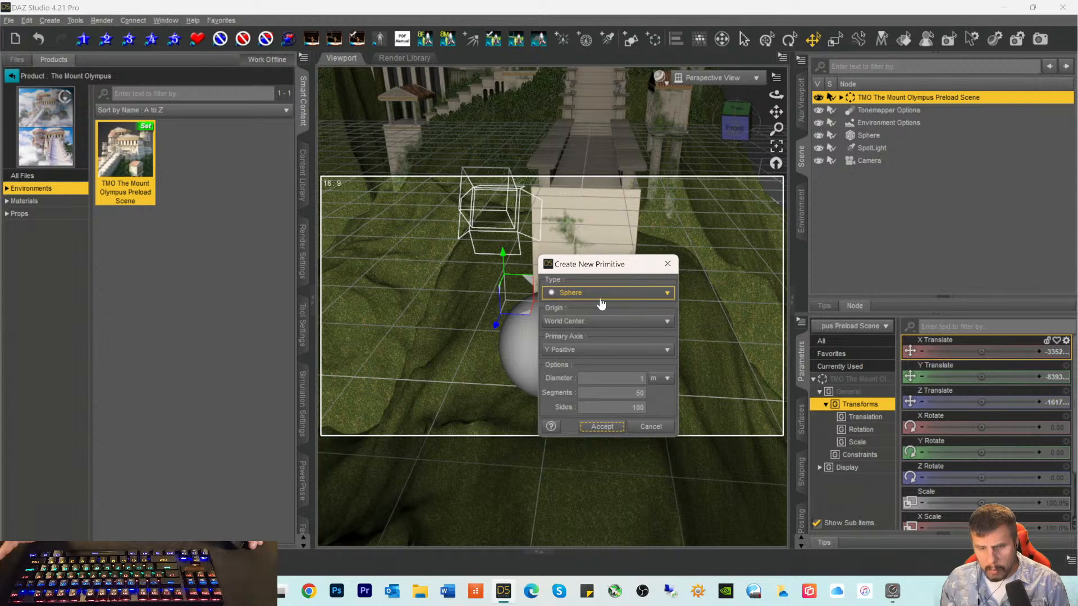
pyautogui.click(591, 294)
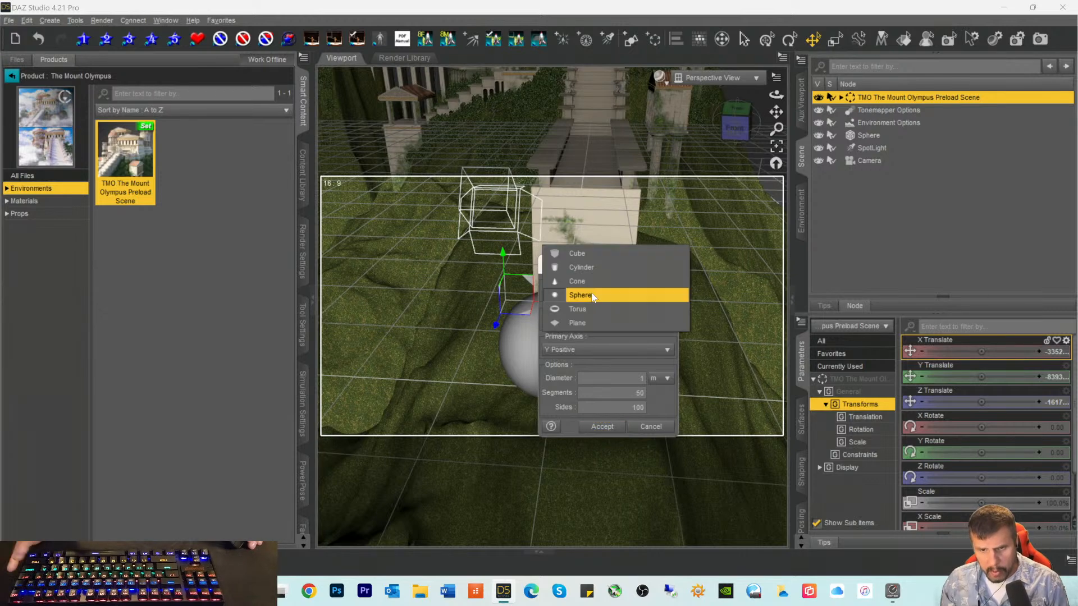
pyautogui.click(581, 323)
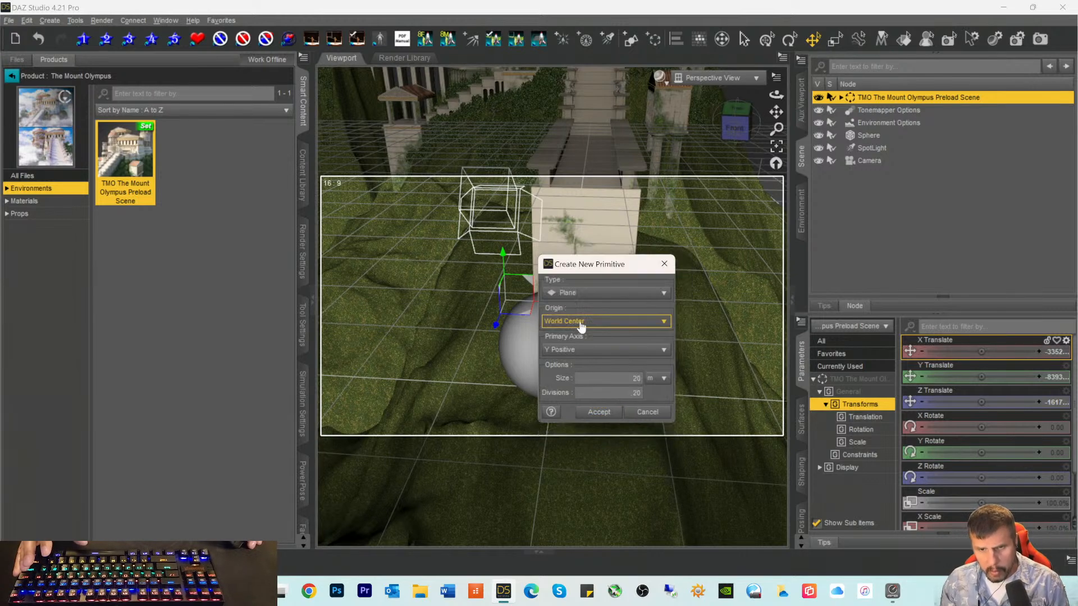
pyautogui.click(600, 412)
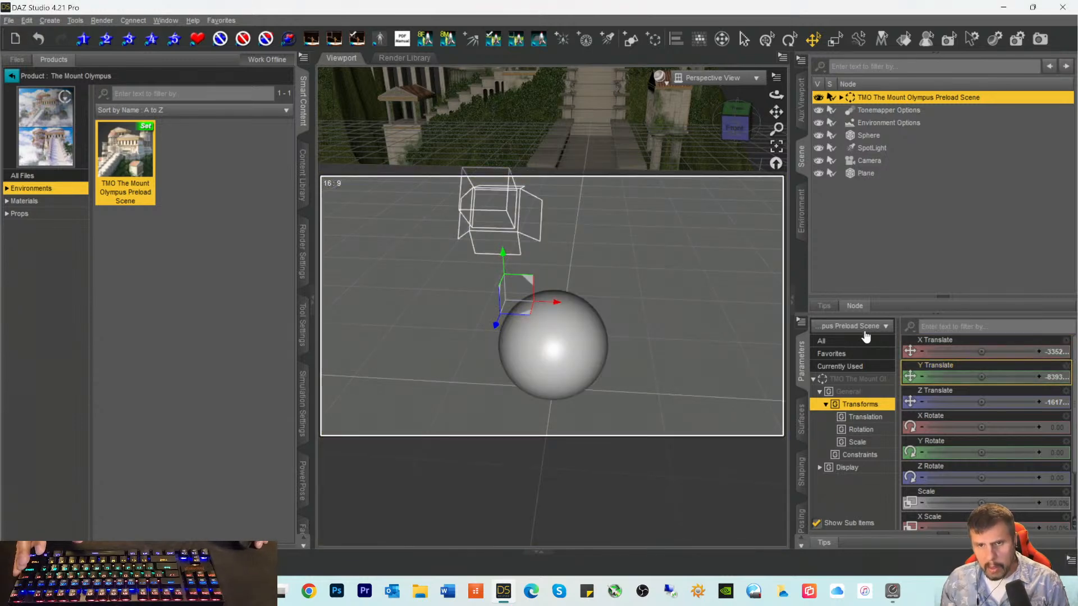
pyautogui.click(735, 112)
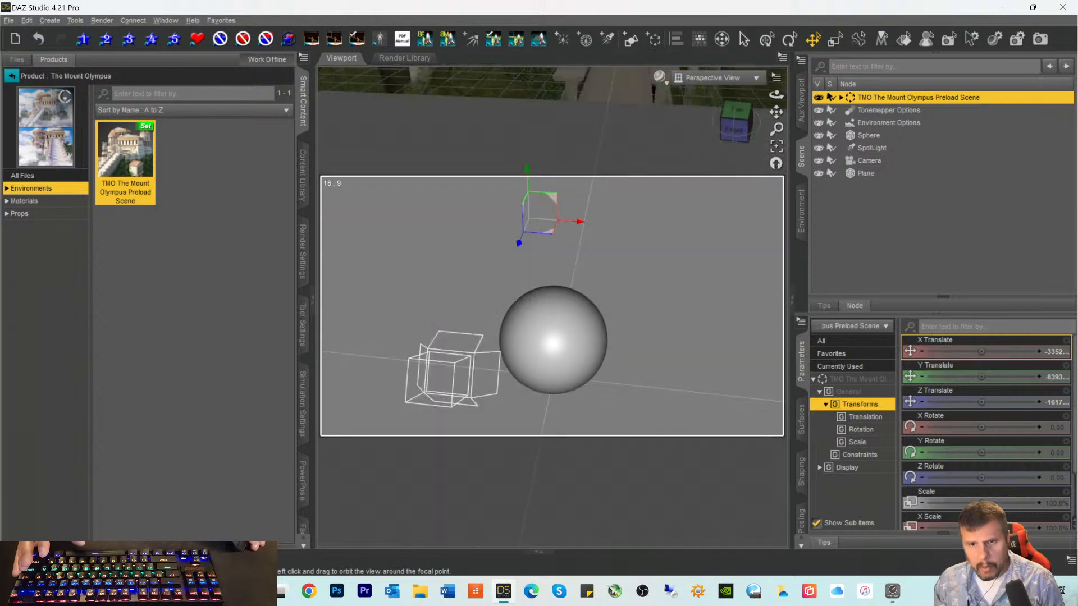
pyautogui.click(870, 174)
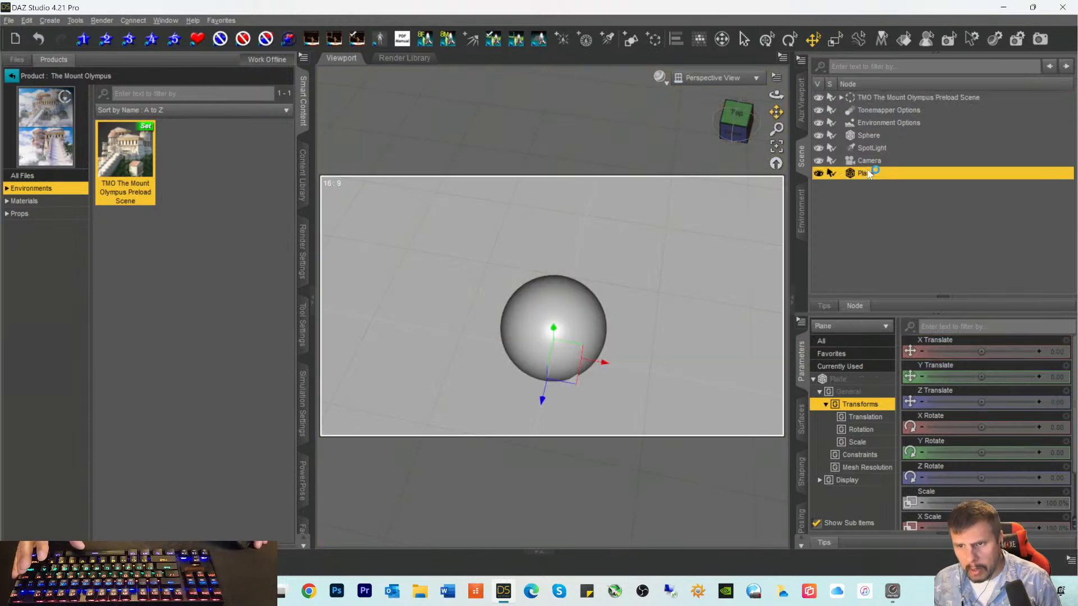
pyautogui.click(748, 134)
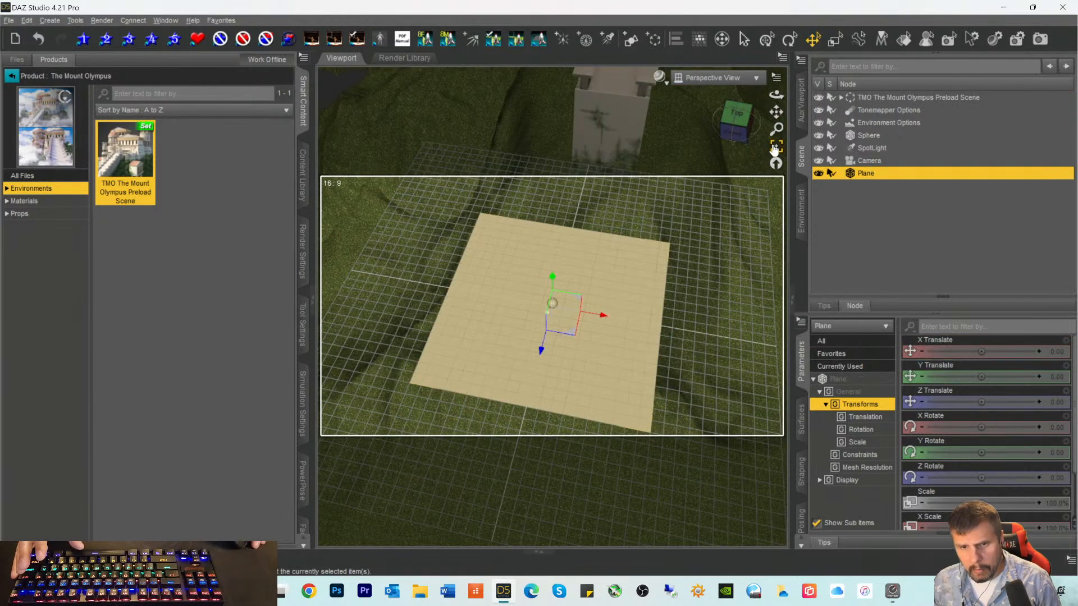
pyautogui.moveTo(744, 126); pyautogui.dragTo(751, 112)
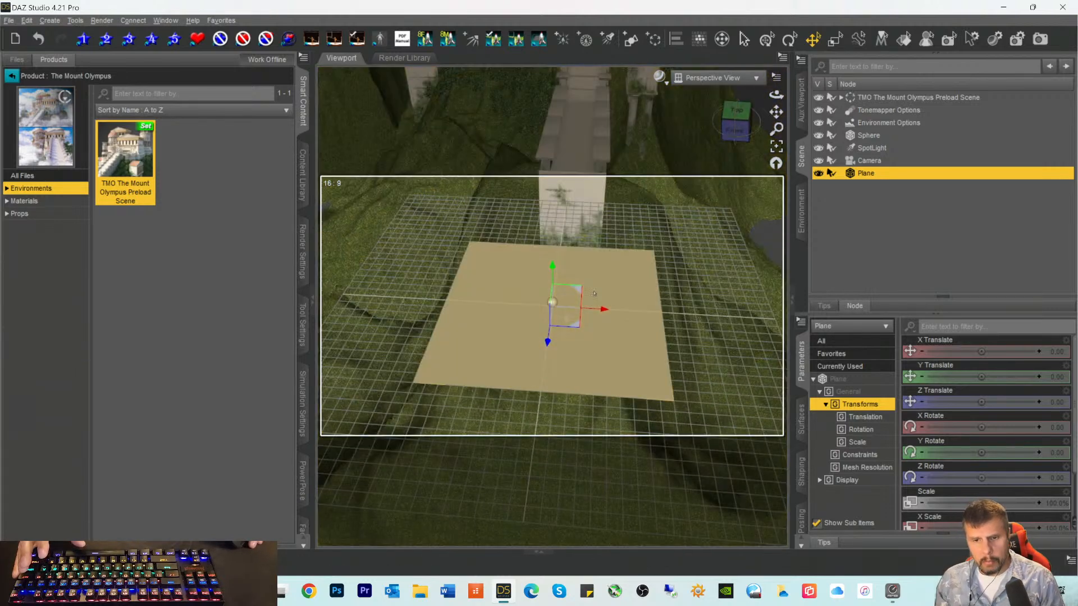
pyautogui.moveTo(546, 346); pyautogui.dragTo(546, 346)
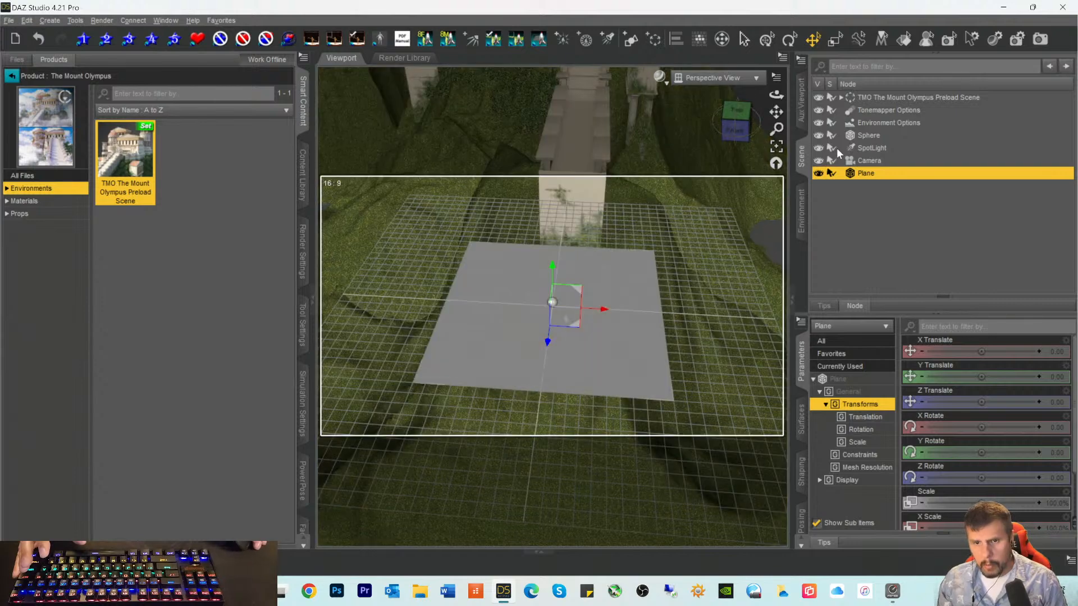
# Step: Scale the plane to 201.3% to make a larger ground in front of the stairway
pyautogui.click(863, 96)
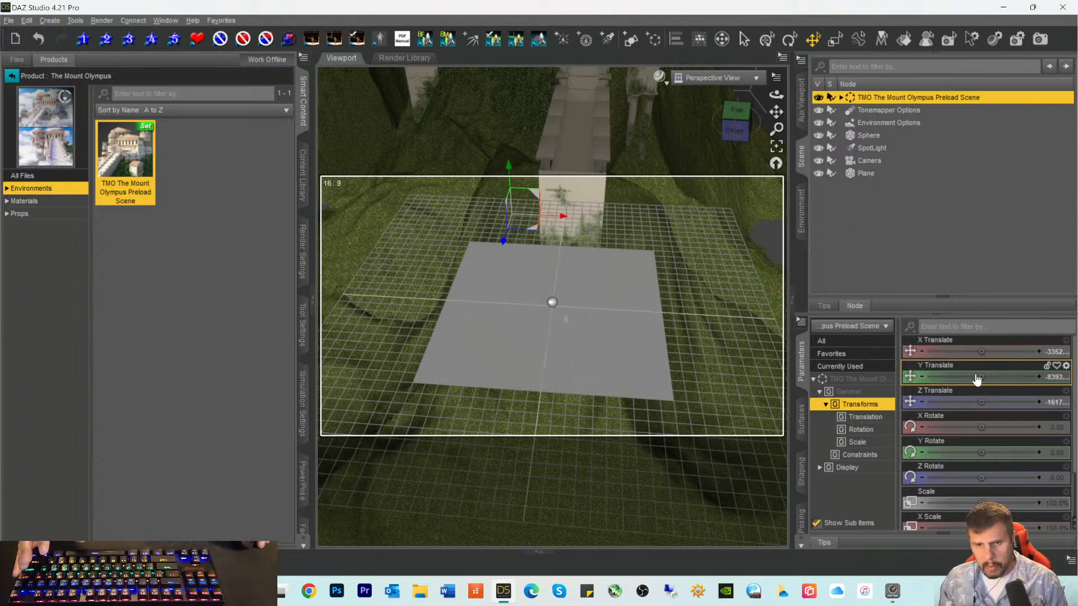
pyautogui.moveTo(977, 380)
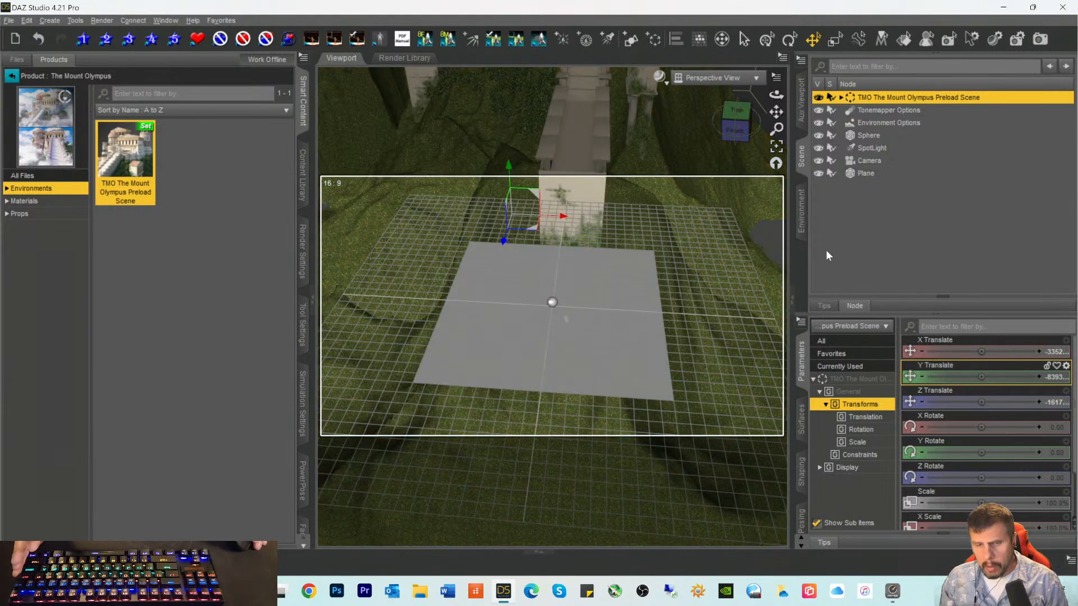
pyautogui.click(864, 174)
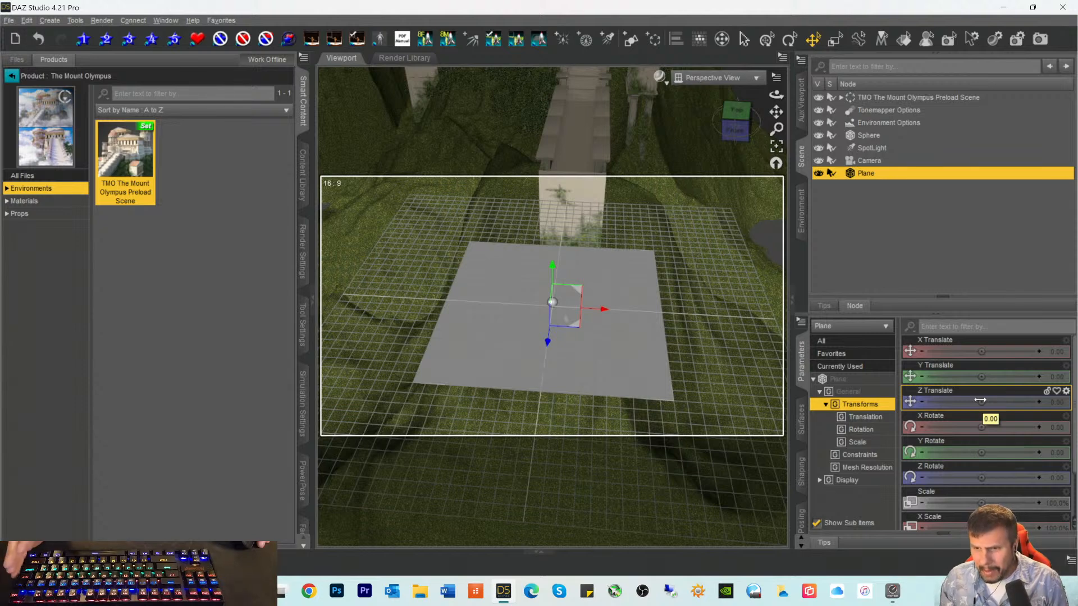
pyautogui.moveTo(981, 503); pyautogui.dragTo(1011, 503)
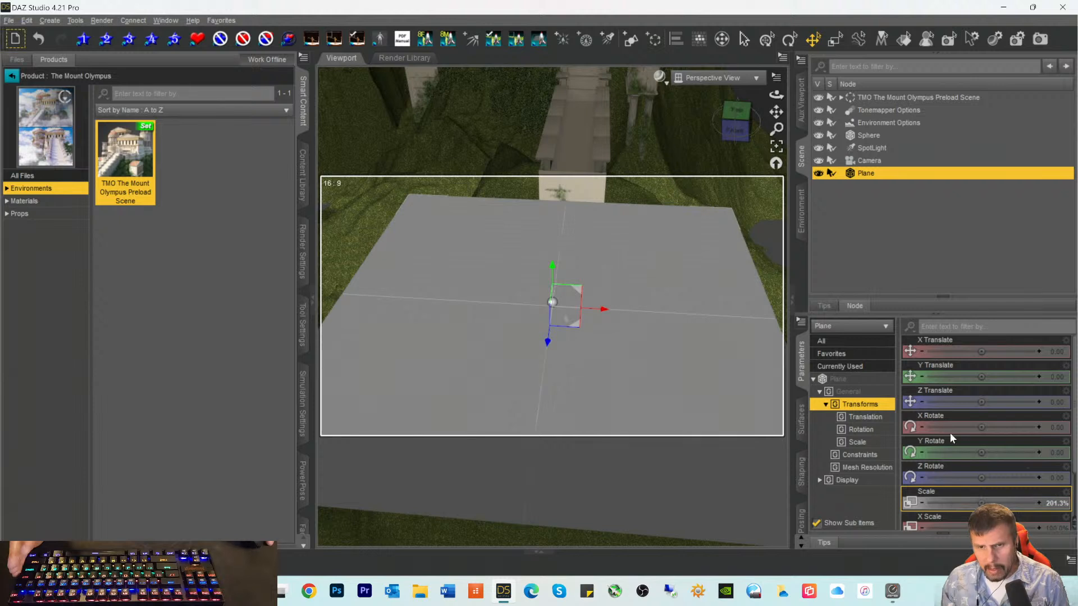
# Step: Move the Mount Olympus environment forward along Z until the foot of the stairway runs under the plane's rear edge
pyautogui.click(882, 101)
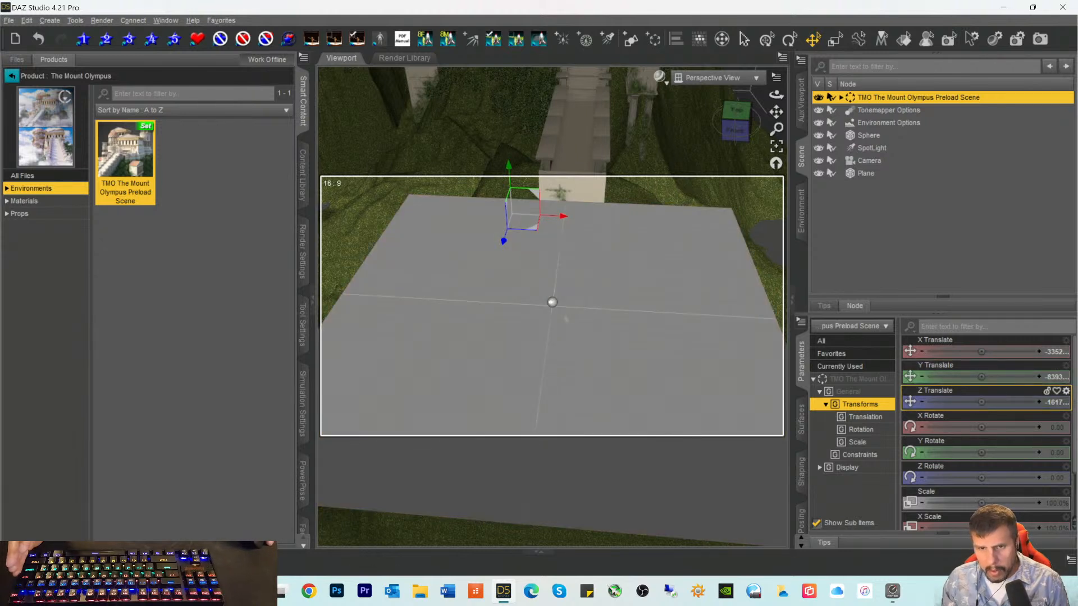
pyautogui.moveTo(958, 402); pyautogui.dragTo(1019, 402)
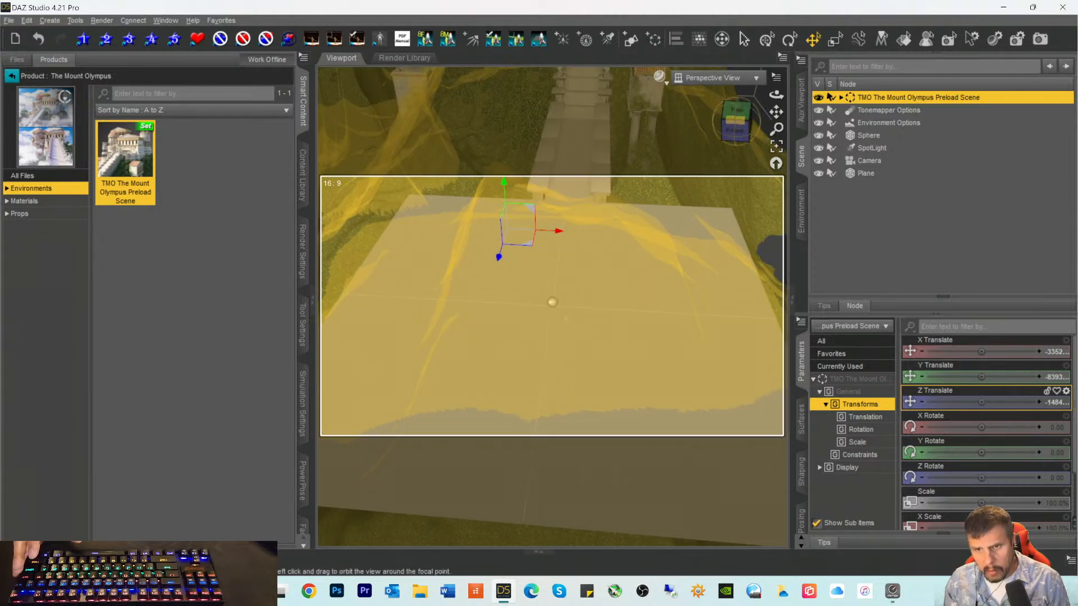
pyautogui.moveTo(733, 123); pyautogui.dragTo(733, 155)
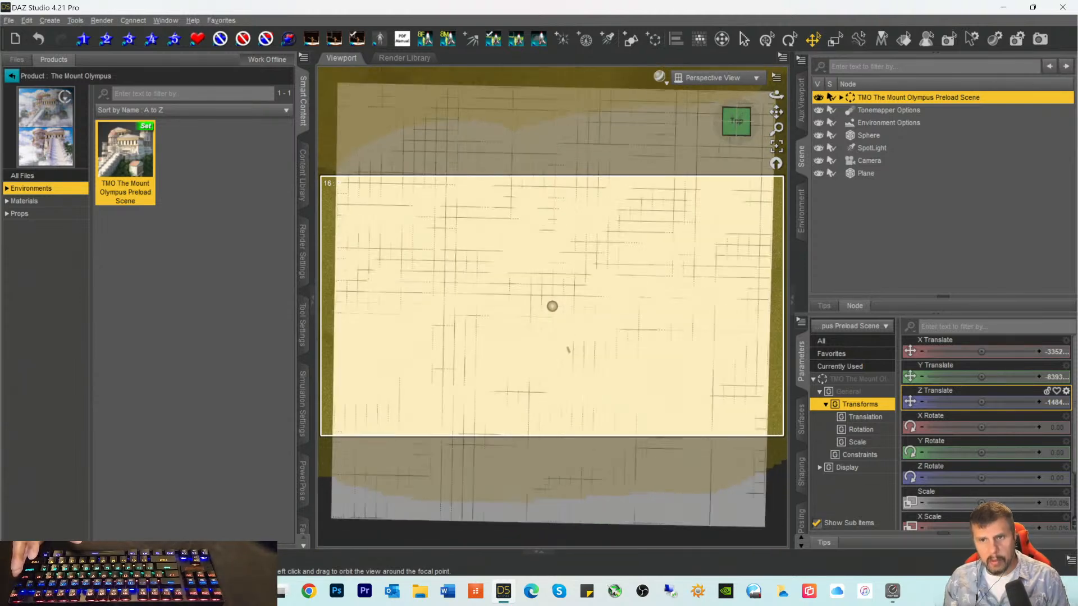
pyautogui.moveTo(776, 112); pyautogui.dragTo(759, 251)
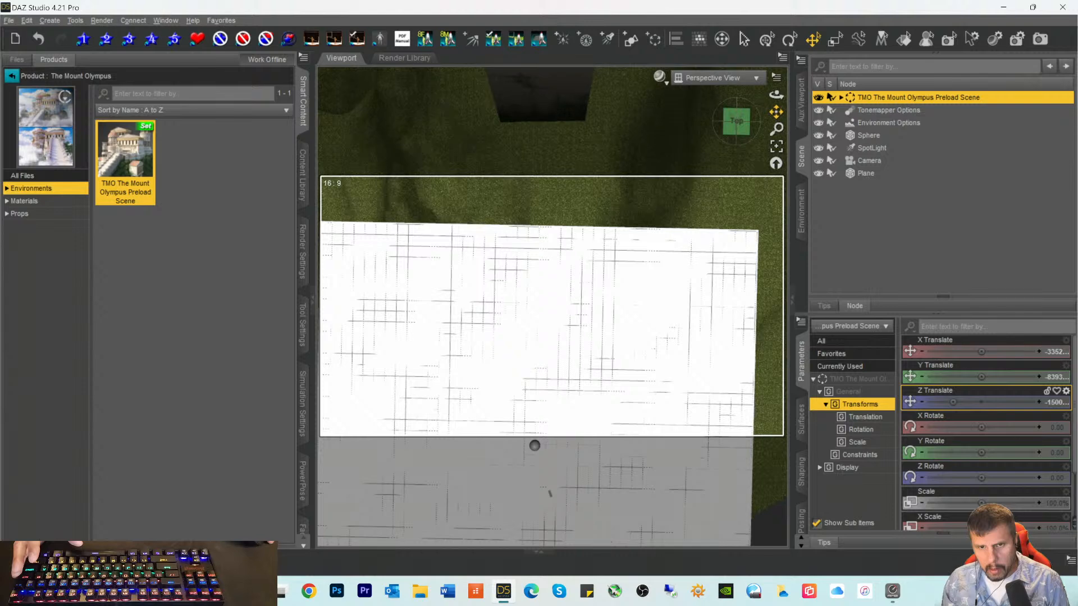
pyautogui.moveTo(954, 402); pyautogui.dragTo(1024, 402)
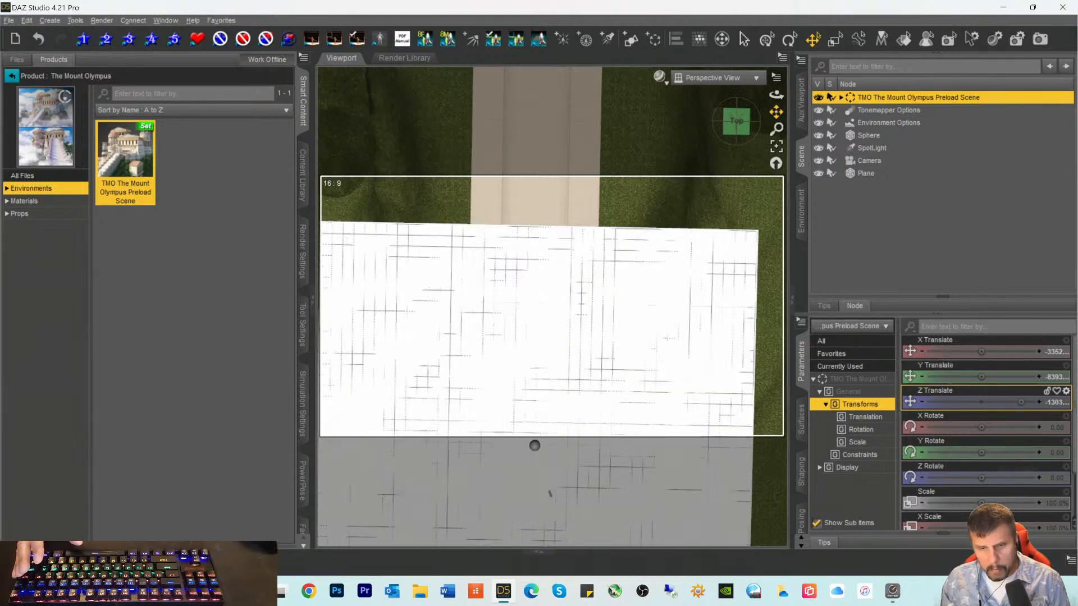
pyautogui.moveTo(733, 130); pyautogui.dragTo(733, 87)
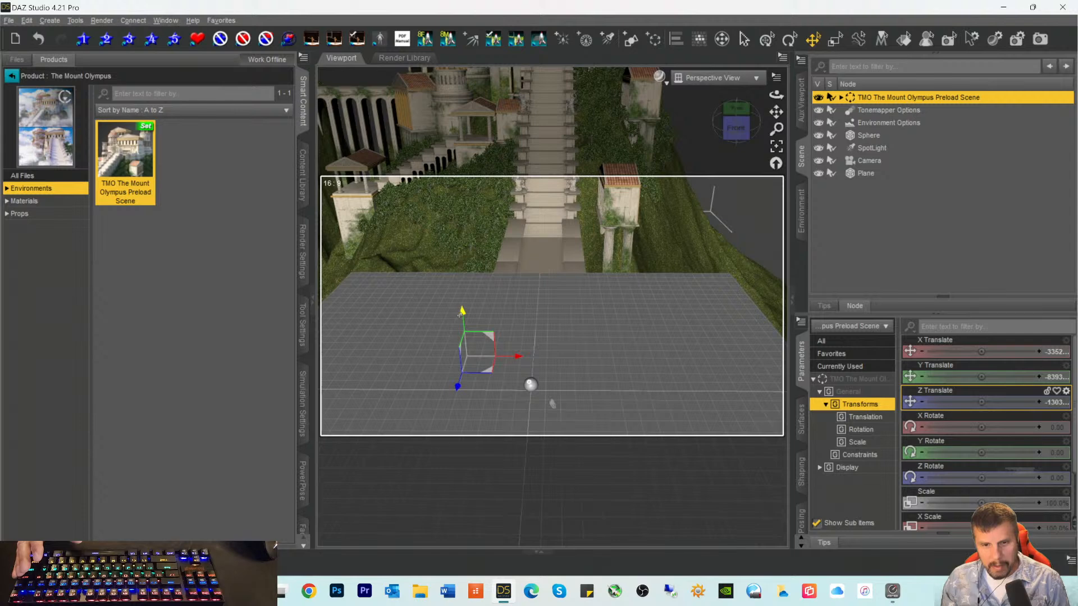
# Step: Raise the Mount Olympus environment to a Y translation of about -7420 and nudge it forward along Z to the plane's rear edge
pyautogui.moveTo(462, 309)
pyautogui.mouseDown()
pyautogui.moveTo(464, 280)
pyautogui.moveTo(465, 294)
pyautogui.mouseUp()
pyautogui.click(741, 132)
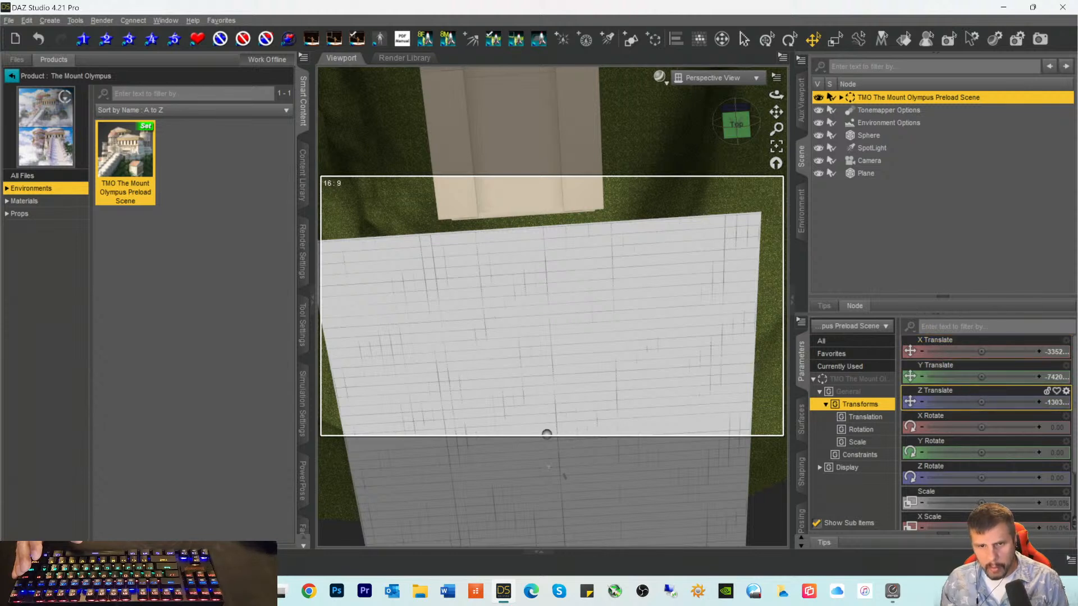
pyautogui.moveTo(964, 402); pyautogui.dragTo(1009, 402)
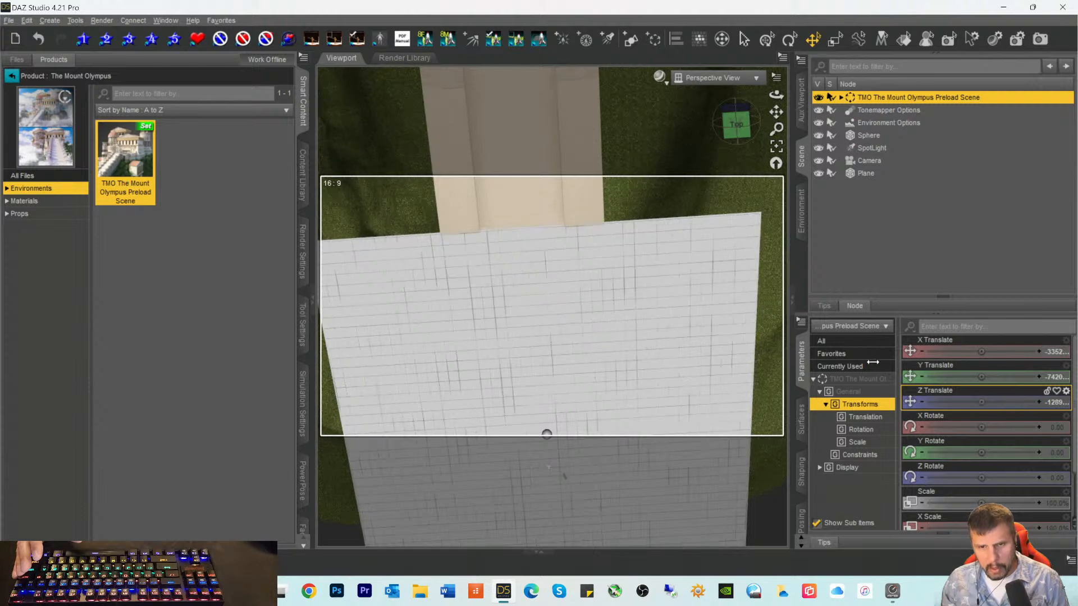
pyautogui.moveTo(737, 122); pyautogui.dragTo(729, 81)
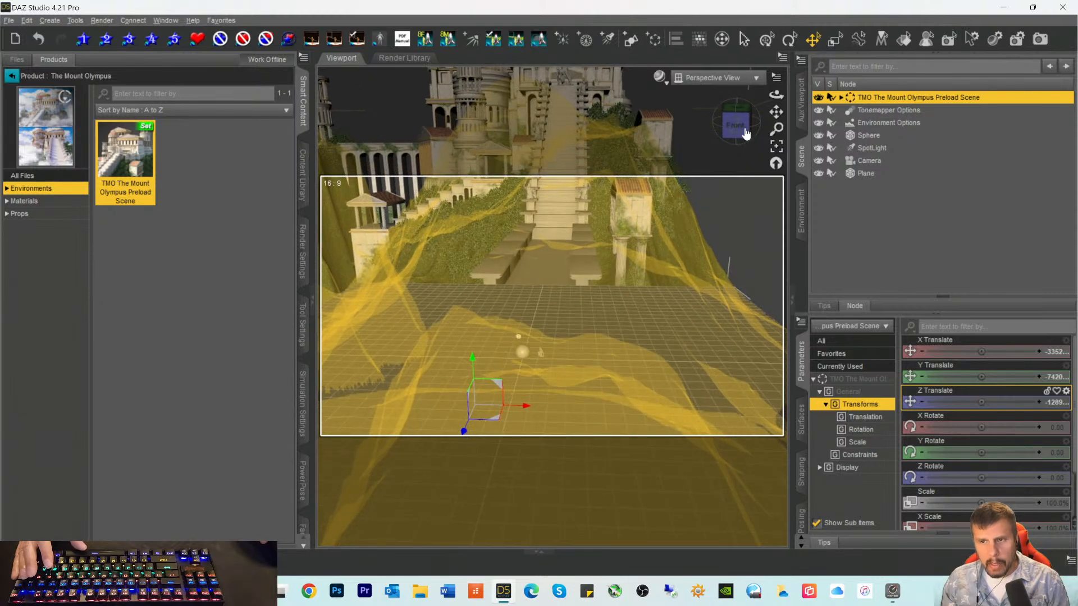
# Step: Duplicate the Mount Olympus environment together with its whole node hierarchy
pyautogui.click(27, 20)
pyautogui.moveTo(42, 95)
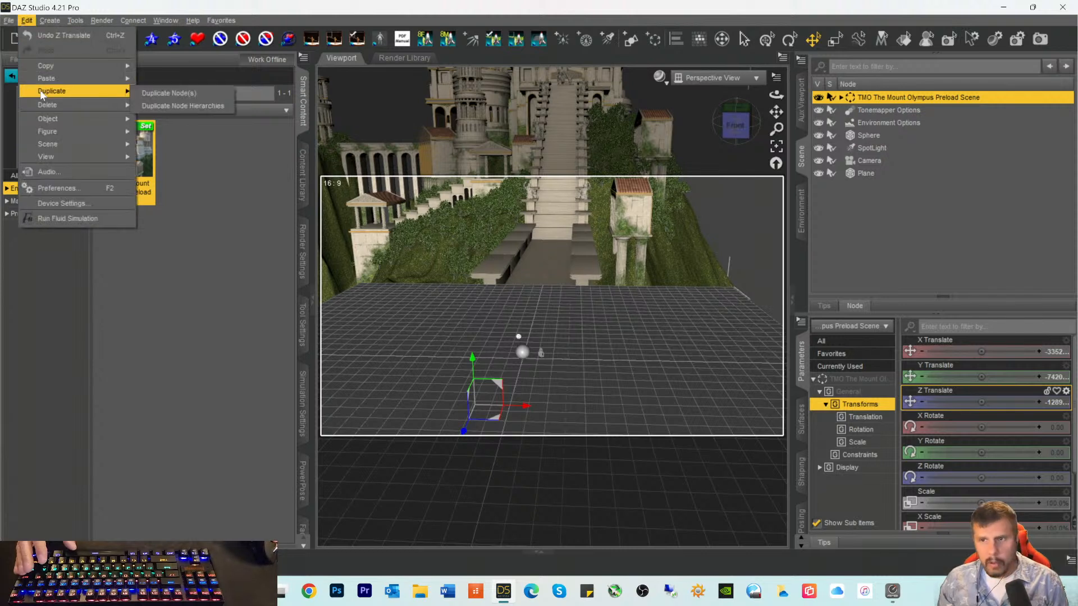
pyautogui.click(176, 105)
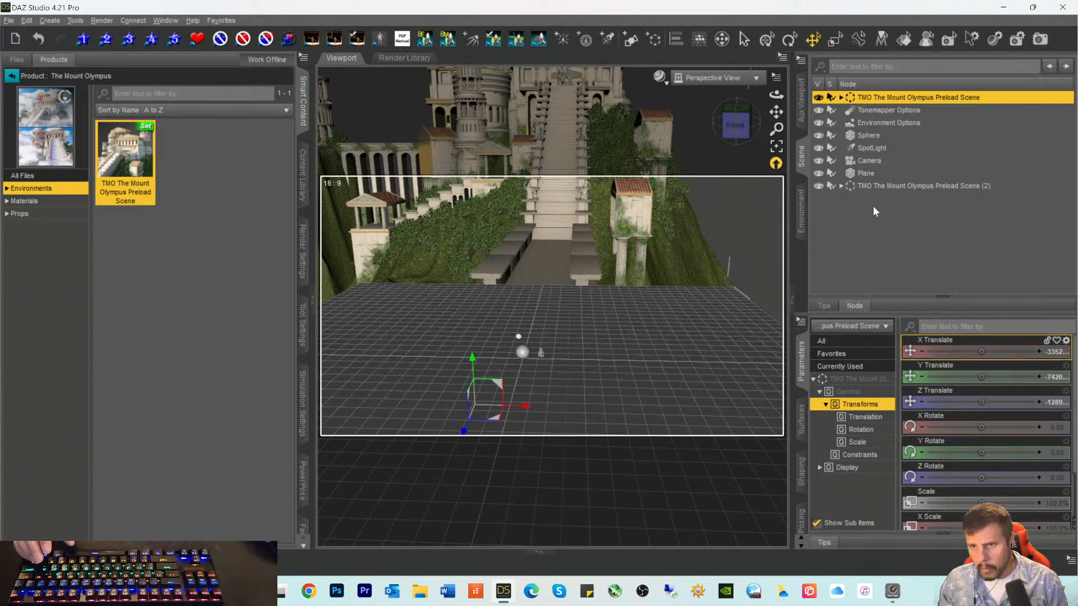
# Step: Set the Y rotation of the duplicated Mount Olympus environment to 180 degrees
pyautogui.click(873, 187)
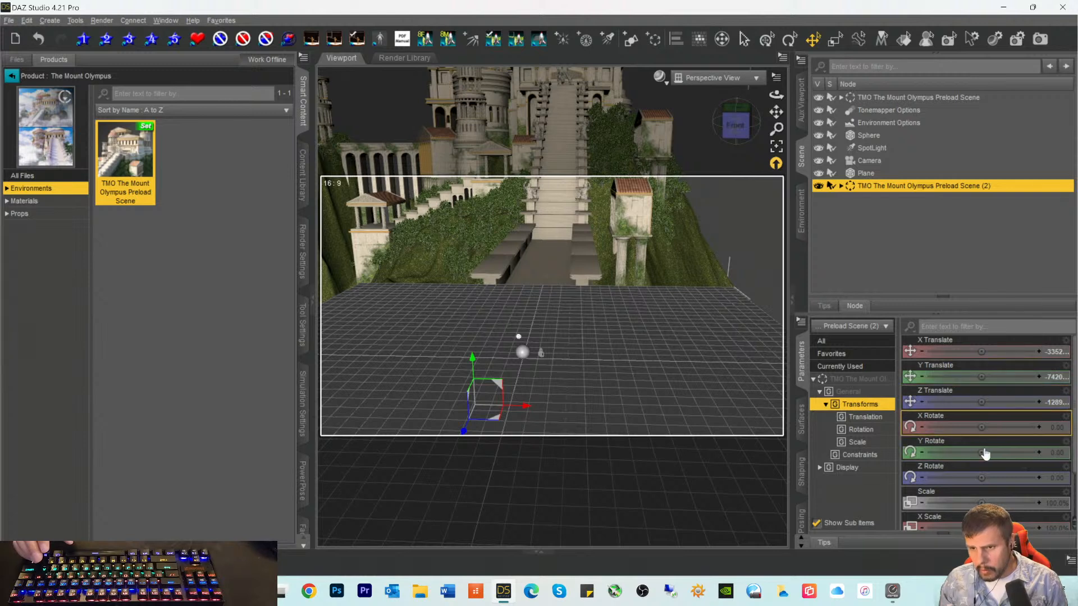
pyautogui.click(1060, 459)
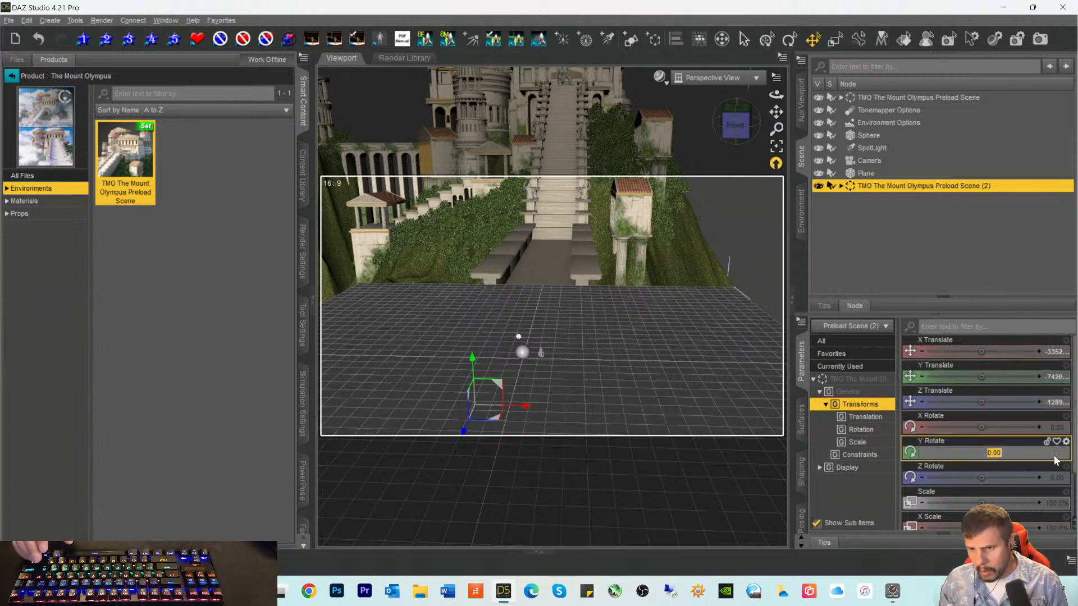
pyautogui.write('180')
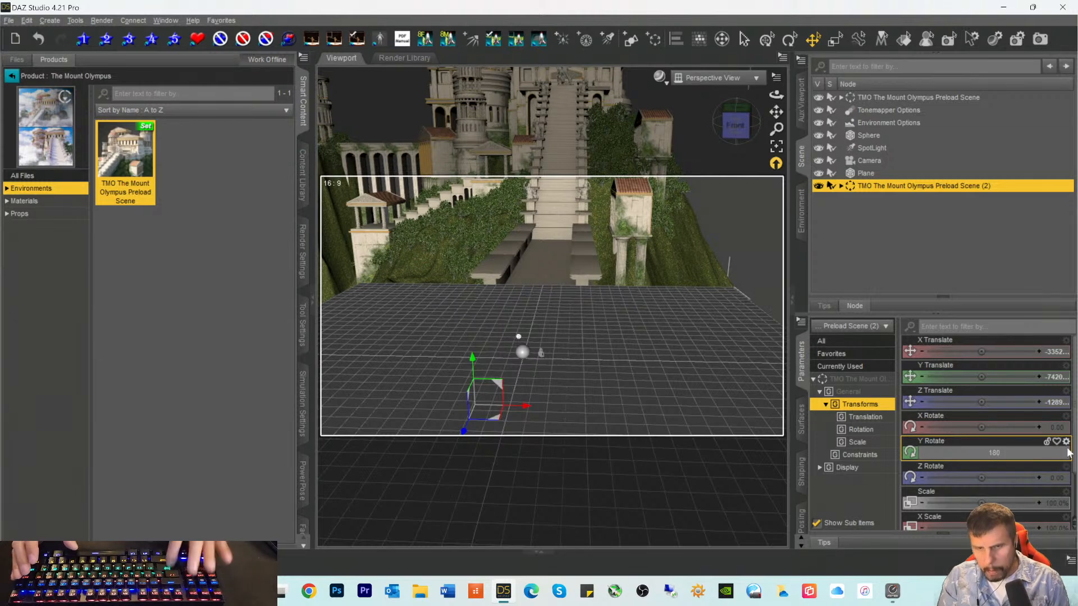
pyautogui.press('Return')
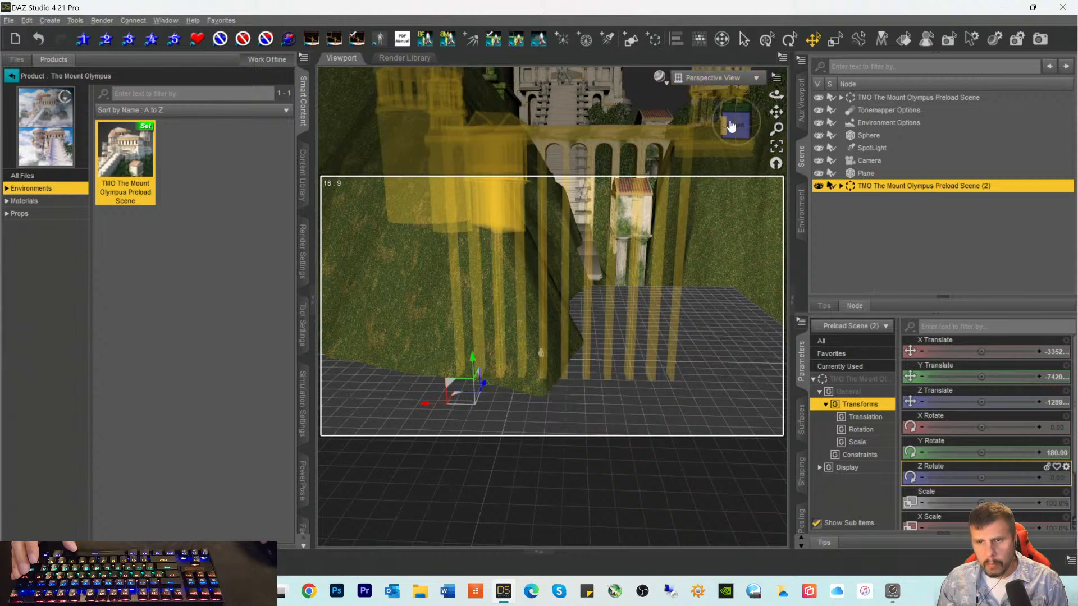
# Step: From a top view framing both environments, move the duplicate along Z and X until its stairway meets the plane opposite the original stairway
pyautogui.moveTo(734, 127); pyautogui.dragTo(729, 160)
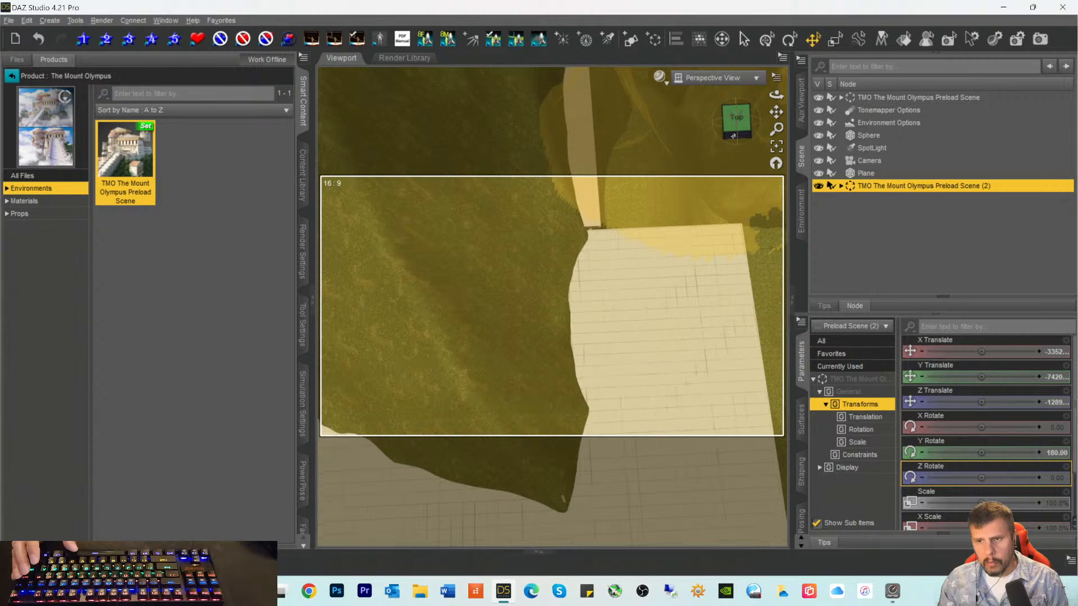
pyautogui.keyDown('ctrl'); pyautogui.click(881, 99); pyautogui.keyUp('ctrl')
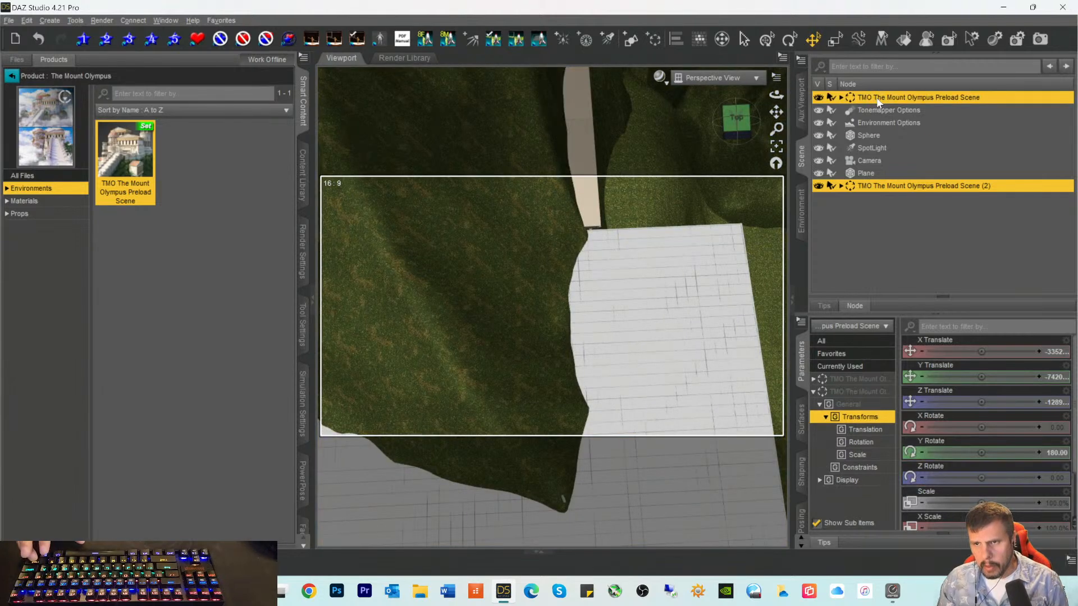
pyautogui.click(776, 146)
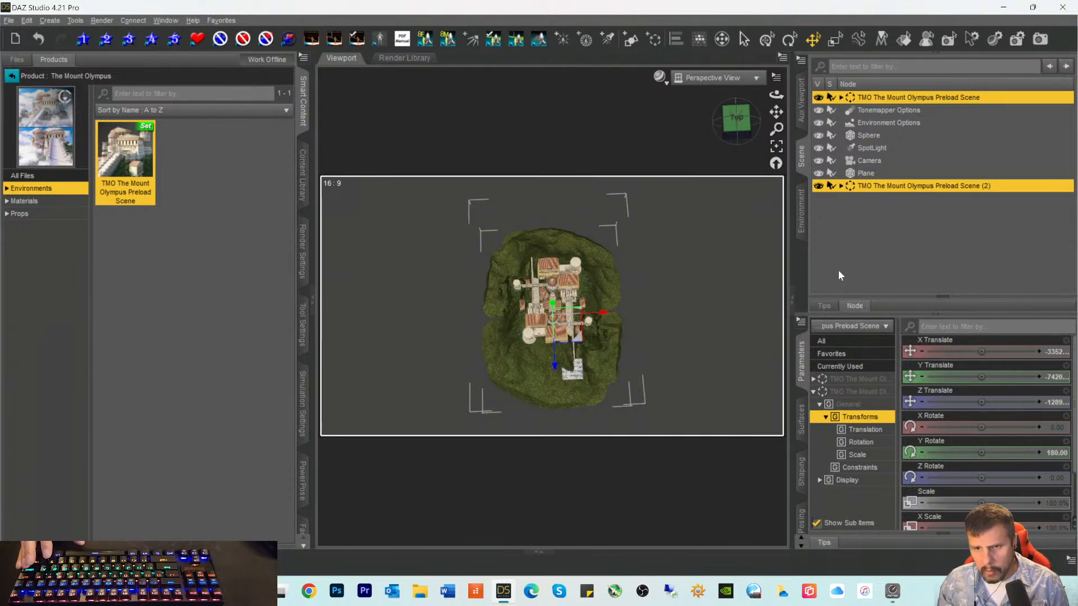
pyautogui.click(867, 185)
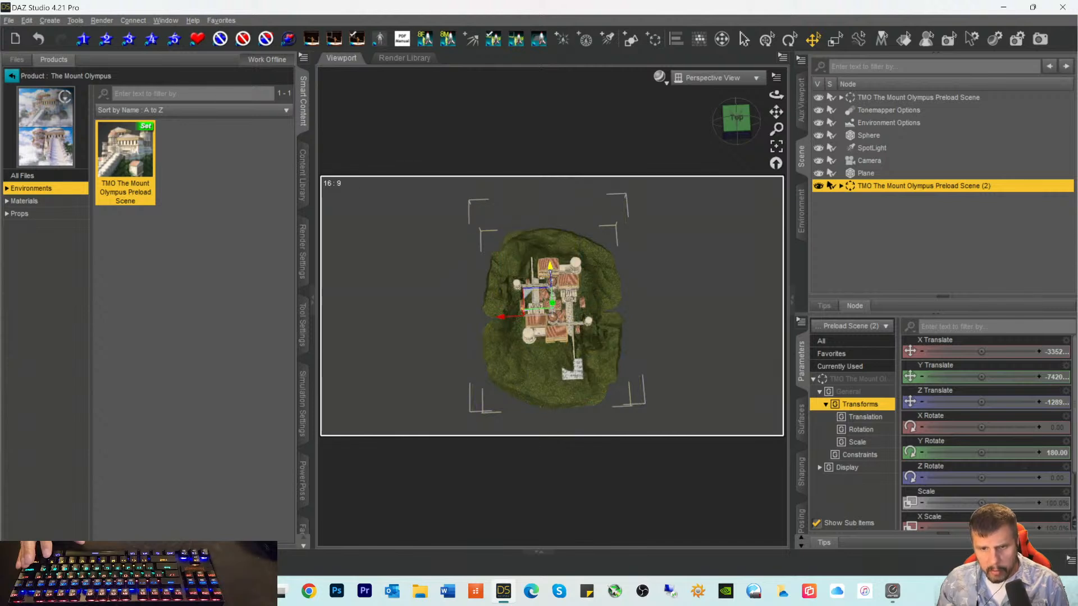
pyautogui.moveTo(551, 265); pyautogui.dragTo(556, 414)
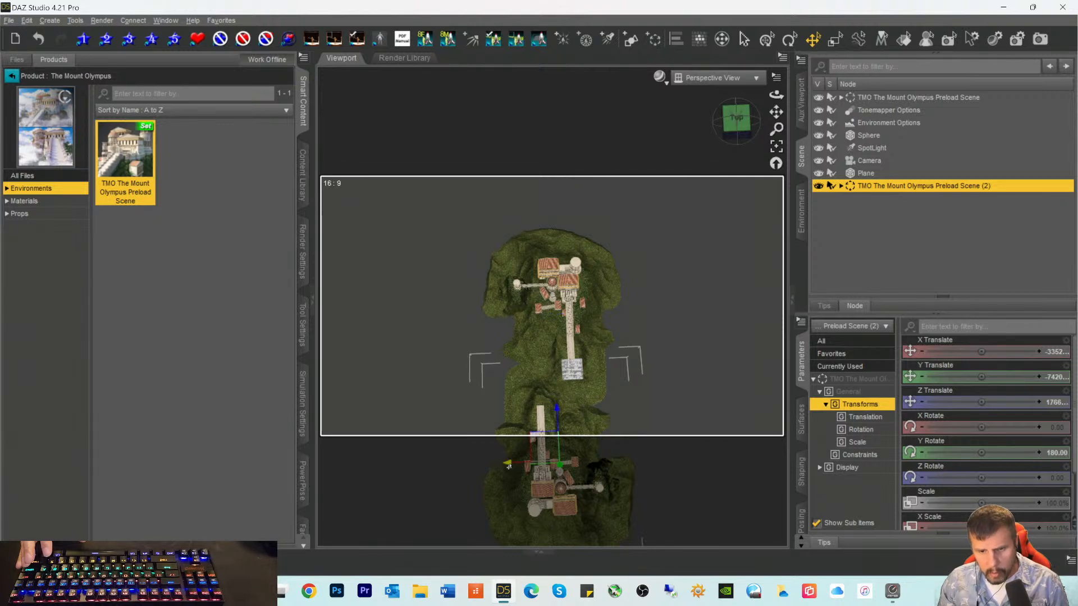
pyautogui.moveTo(507, 462); pyautogui.dragTo(541, 461)
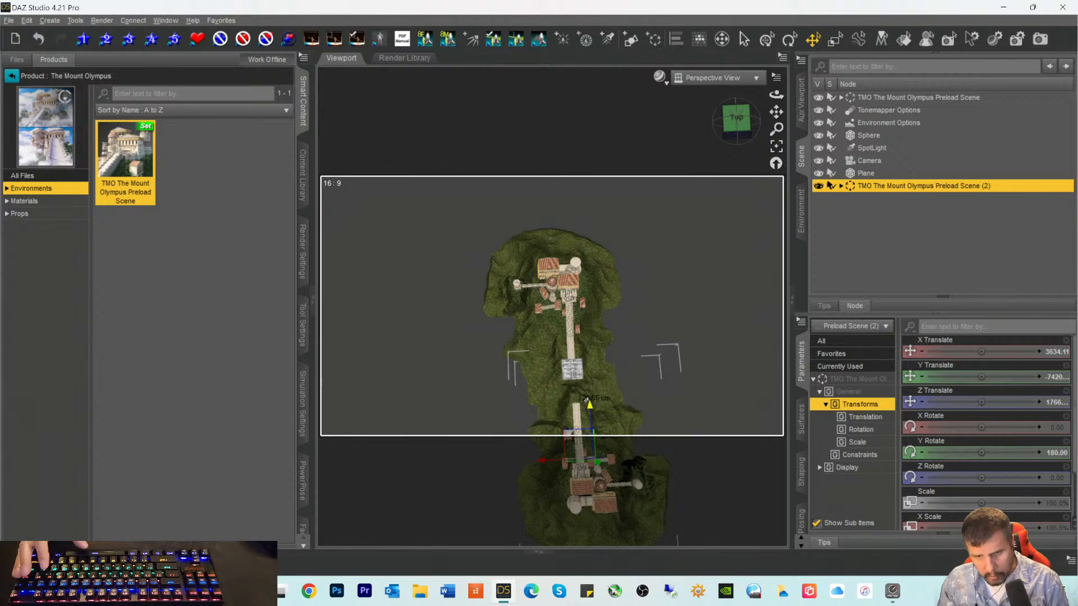
pyautogui.moveTo(586, 397); pyautogui.dragTo(587, 377)
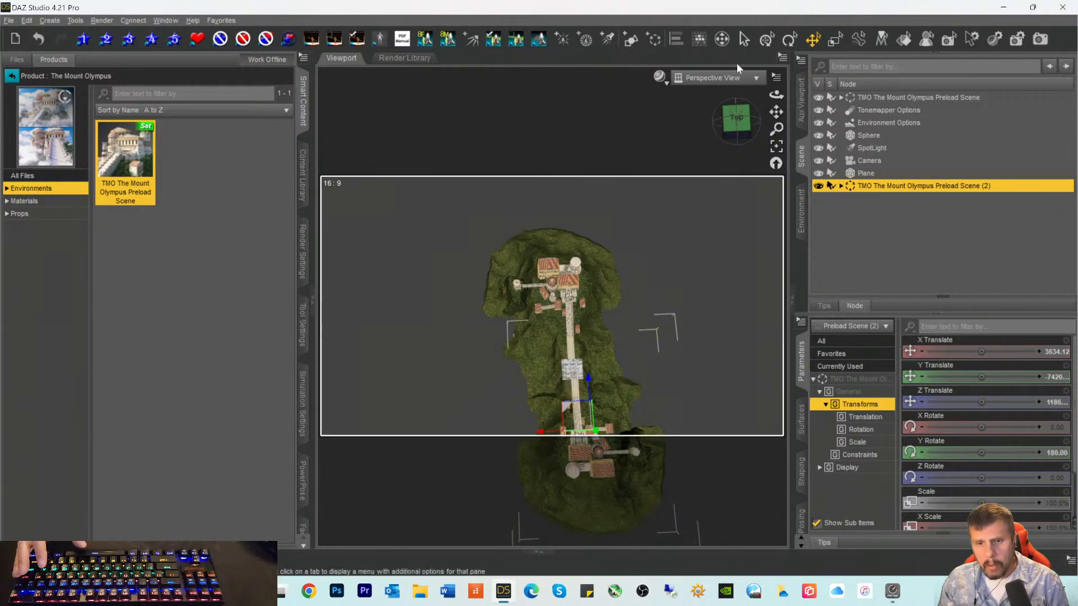
# Step: Look through the Camera toward the duplicate's stairway and move the duplicate environment back along Z, away from the sphere
pyautogui.click(866, 160)
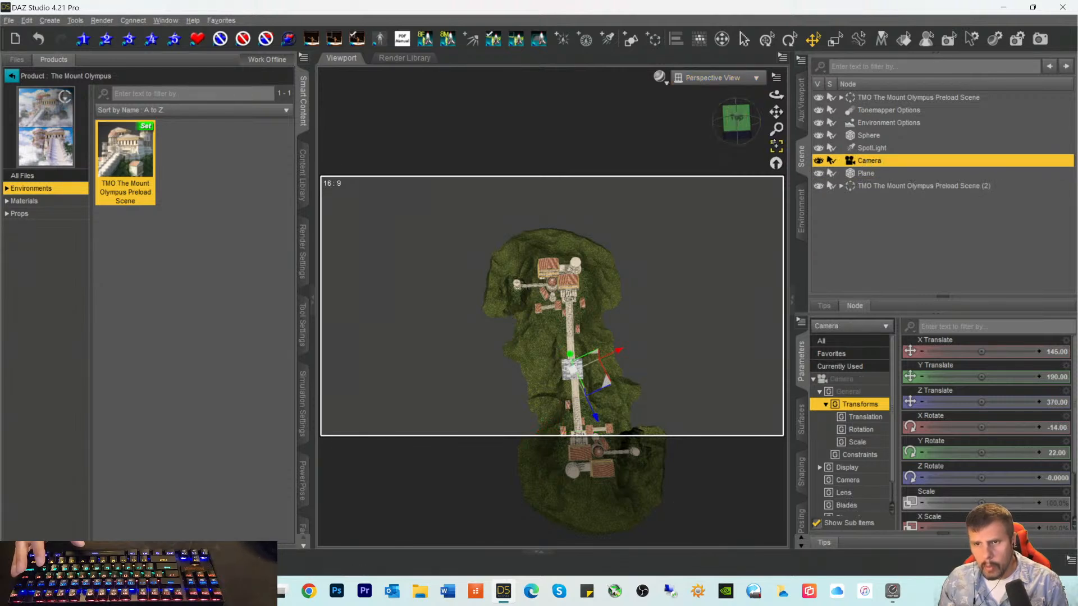
pyautogui.click(710, 80)
pyautogui.click(694, 190)
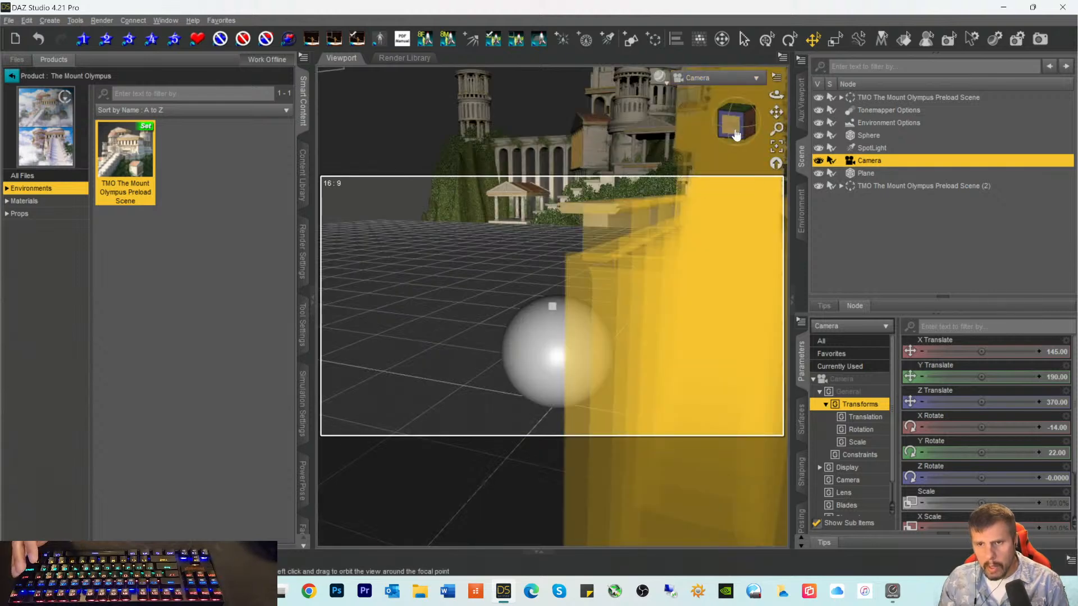
pyautogui.click(738, 132)
pyautogui.moveTo(739, 133); pyautogui.dragTo(680, 131)
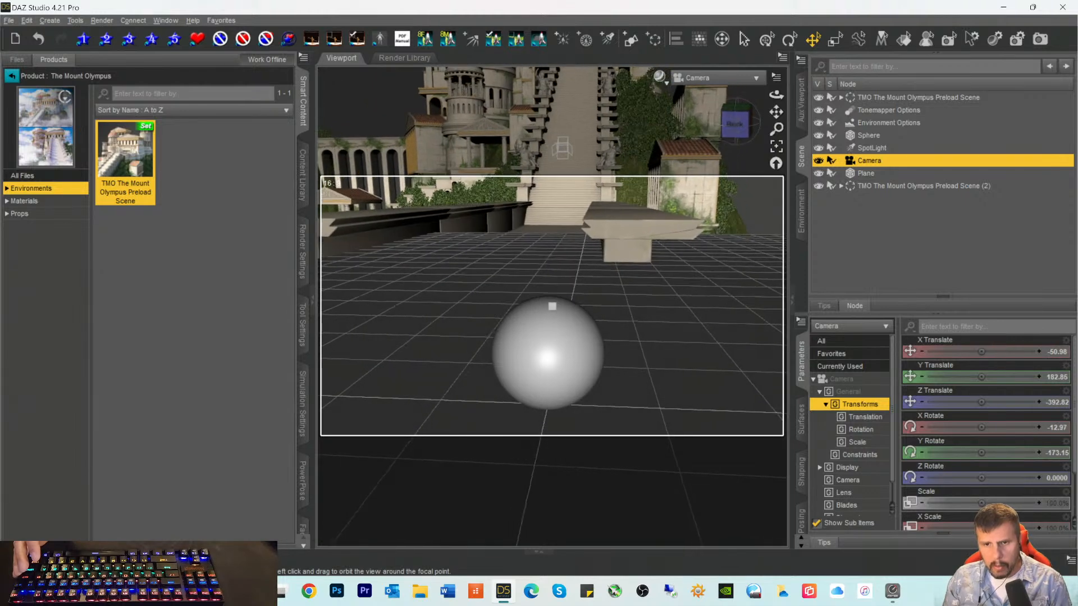
pyautogui.click(858, 187)
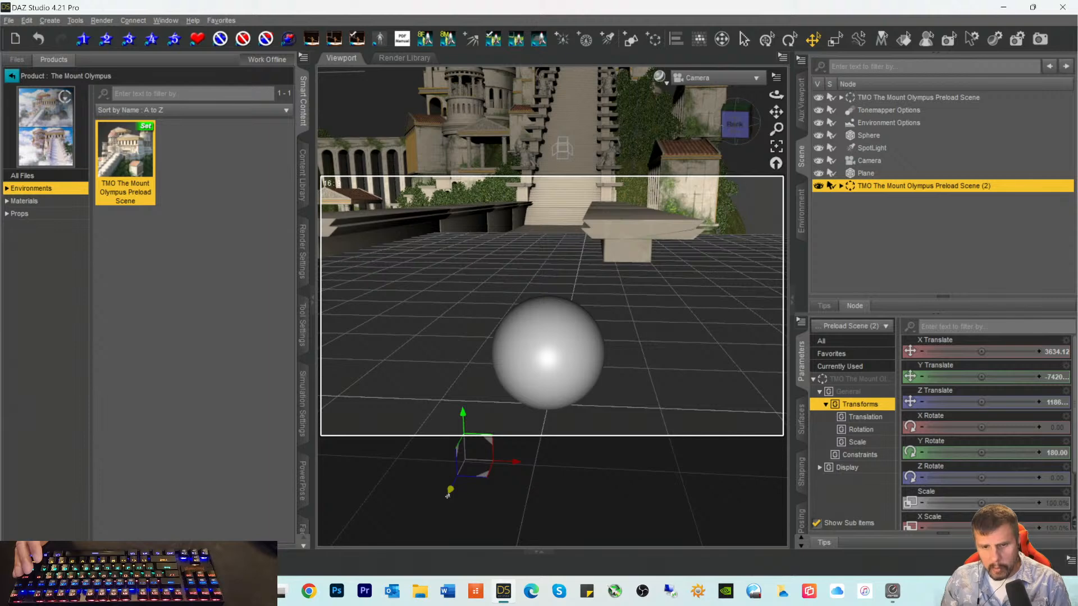
pyautogui.moveTo(453, 486)
pyautogui.mouseDown()
pyautogui.moveTo(463, 473)
pyautogui.moveTo(485, 473)
pyautogui.moveTo(446, 473)
pyautogui.mouseUp()
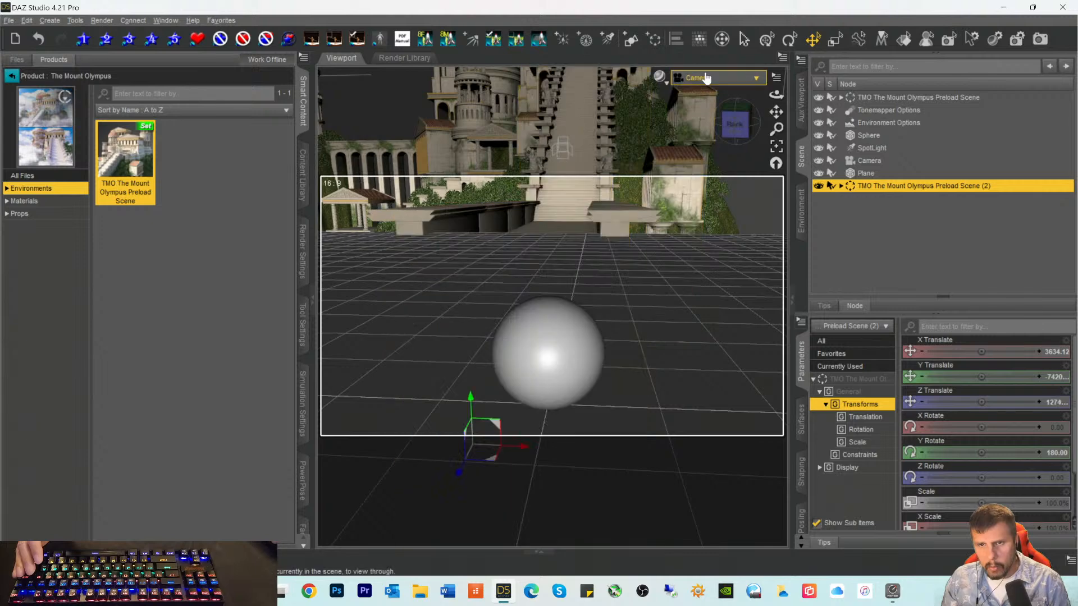
# Step: Return to the Perspective View, frame the sphere and examine the plane and adjoining stairway from the side and from above
pyautogui.click(705, 82)
pyautogui.click(696, 97)
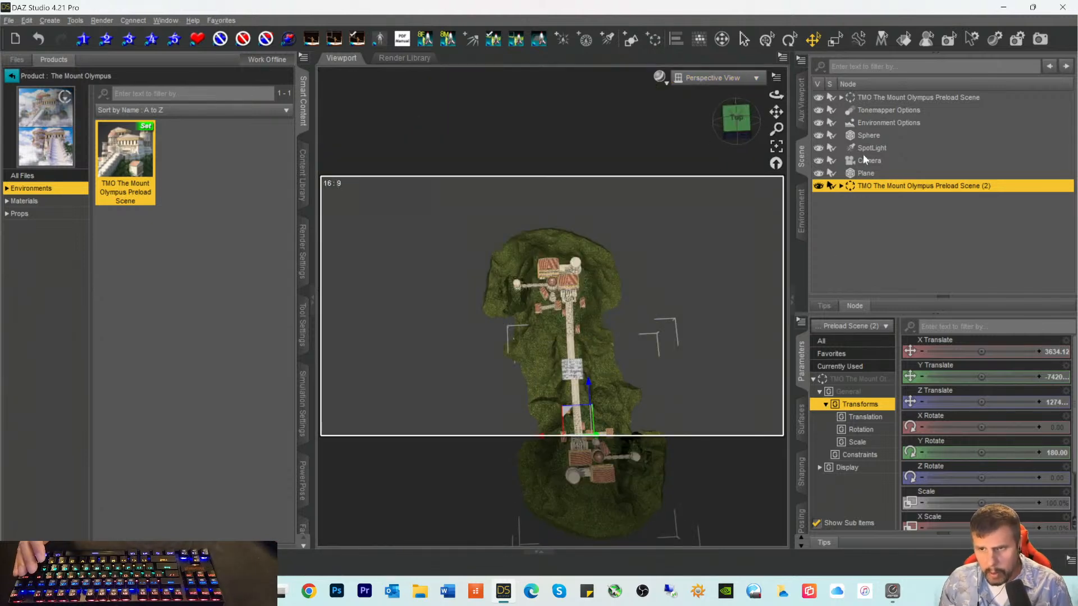
pyautogui.click(864, 137)
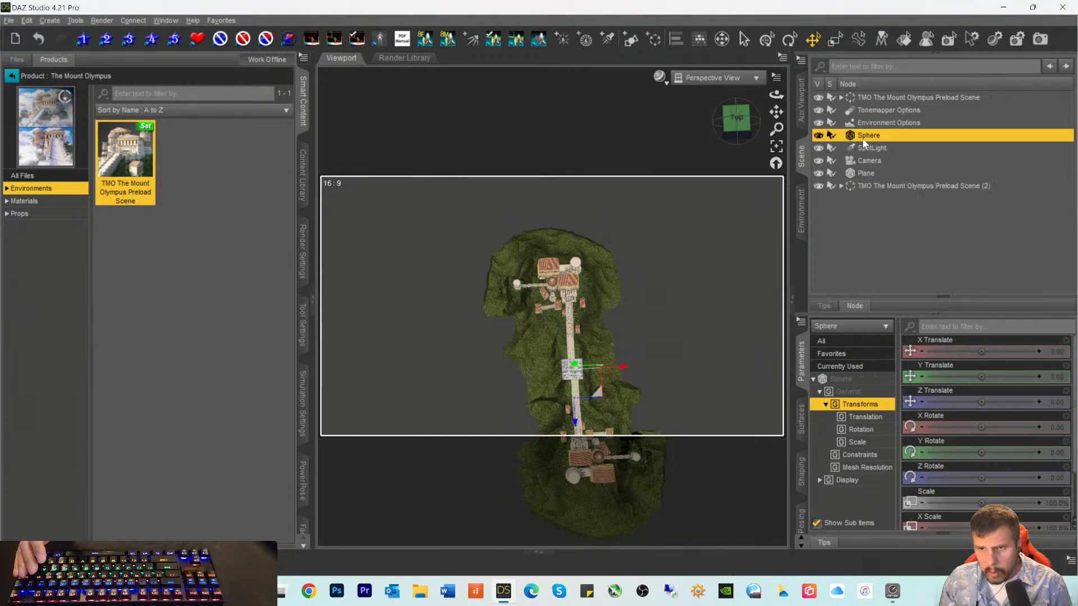
pyautogui.click(774, 147)
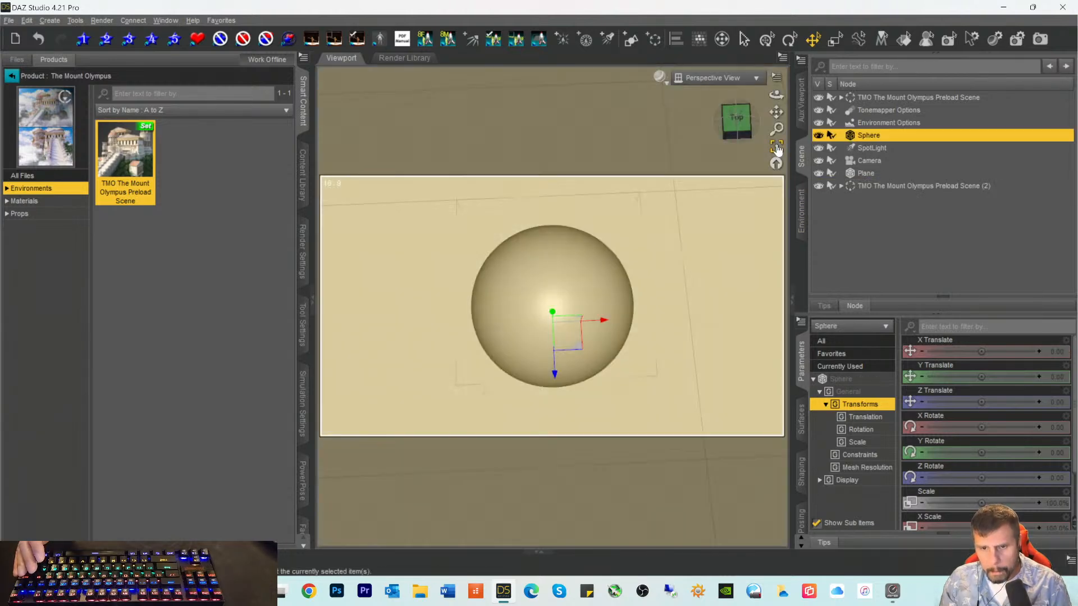
pyautogui.moveTo(734, 114); pyautogui.dragTo(764, 90)
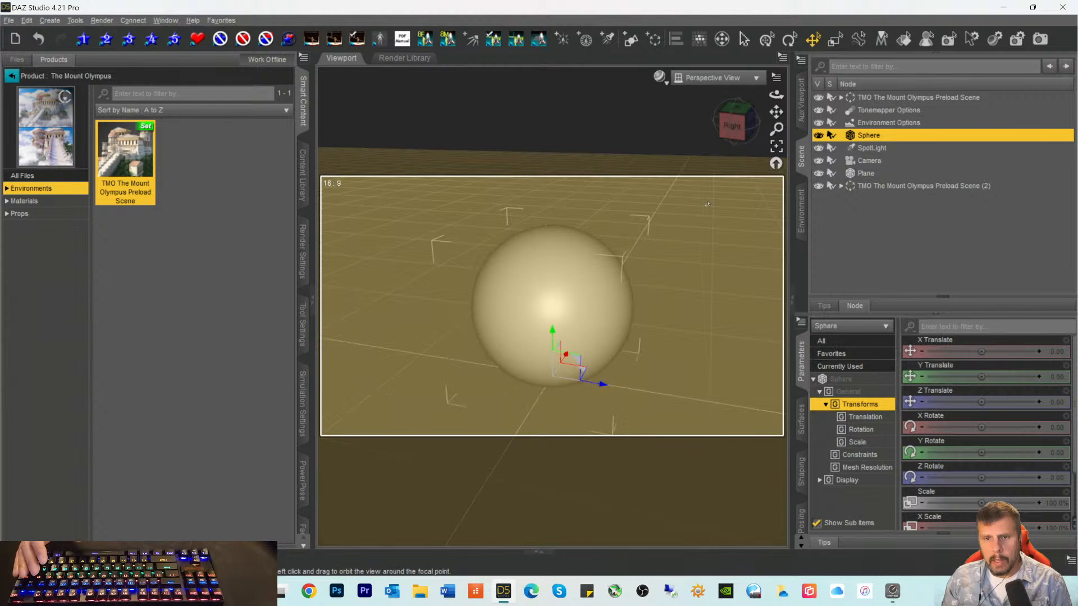
pyautogui.scroll(-5, 650, 283)
pyautogui.scroll(-6, 650, 283)
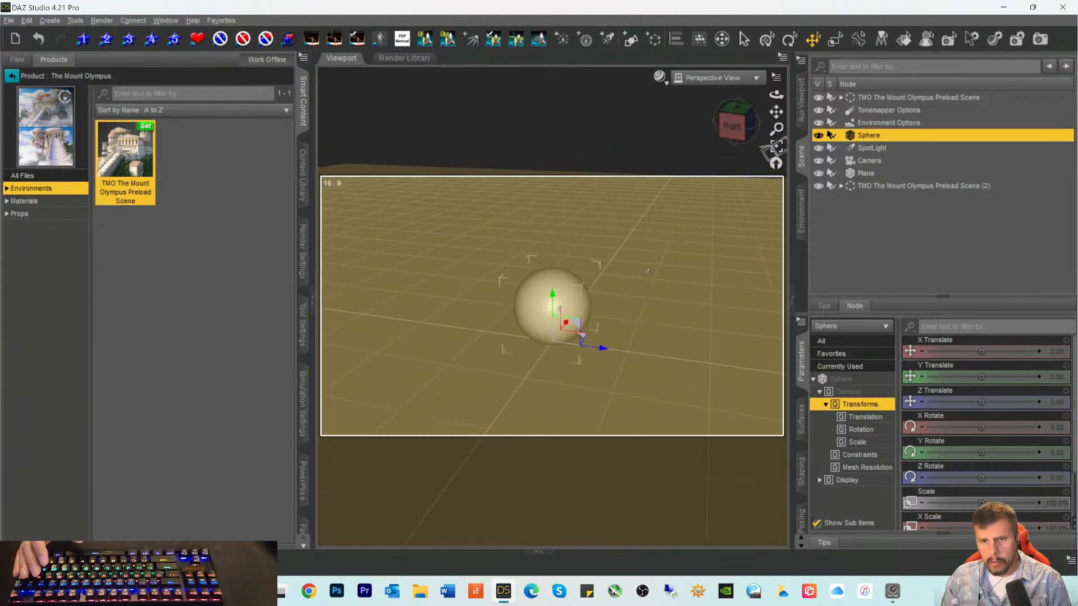
pyautogui.scroll(-2, 627, 254)
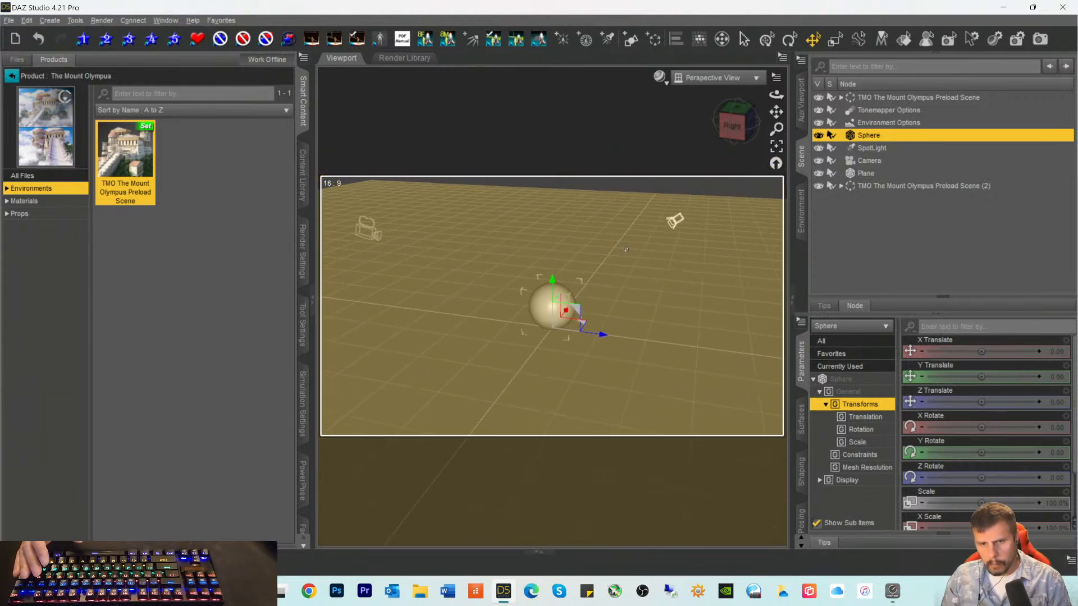
pyautogui.moveTo(731, 120); pyautogui.dragTo(755, 180)
pyautogui.moveTo(776, 112); pyautogui.dragTo(536, 124)
pyautogui.scroll(-3, 470, 349)
pyautogui.scroll(-4, 604, 238)
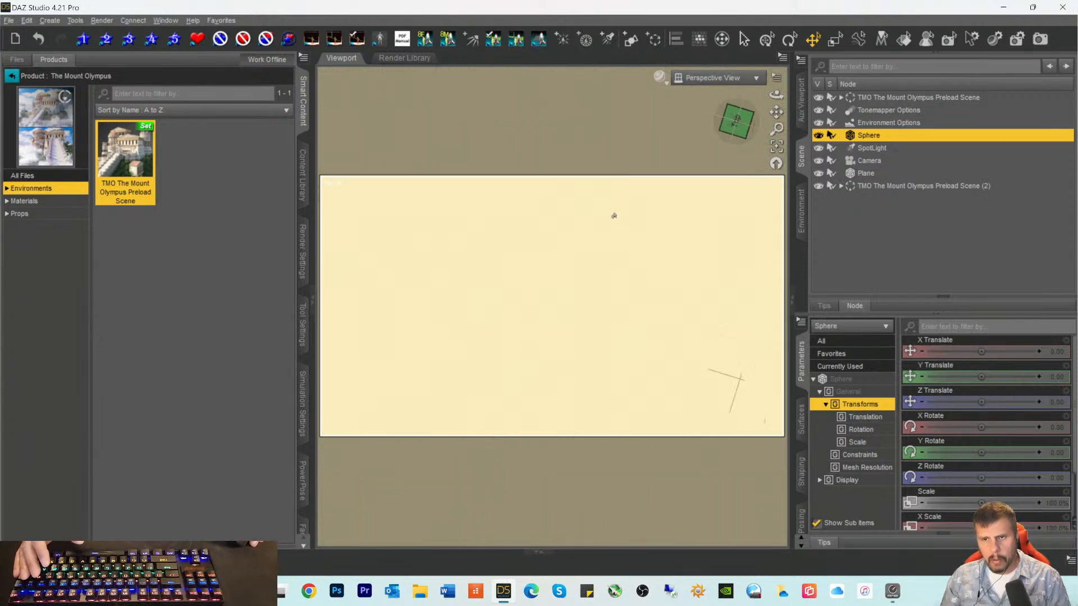
pyautogui.scroll(-5, 637, 179)
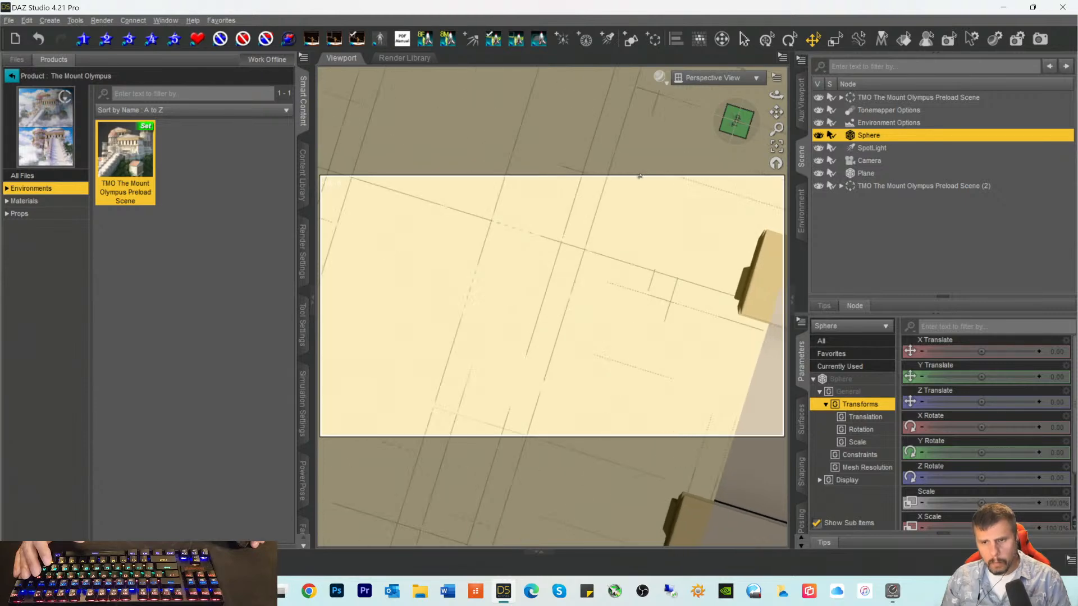
# Step: With the whole plane framed from above, shift the duplicate environment along X to 3269.46
pyautogui.click(866, 187)
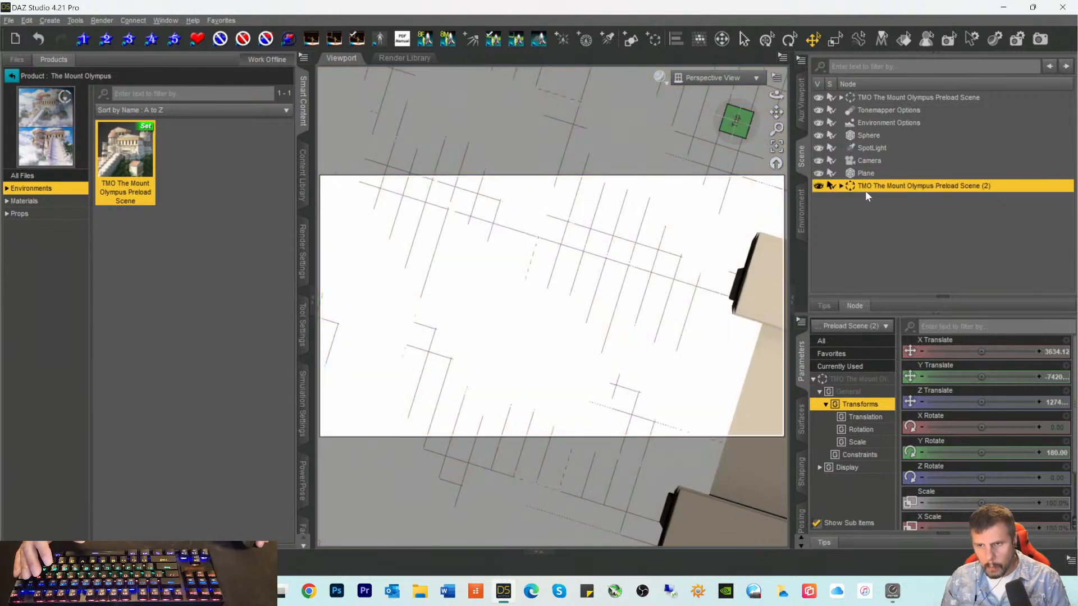
pyautogui.scroll(5, 705, 269)
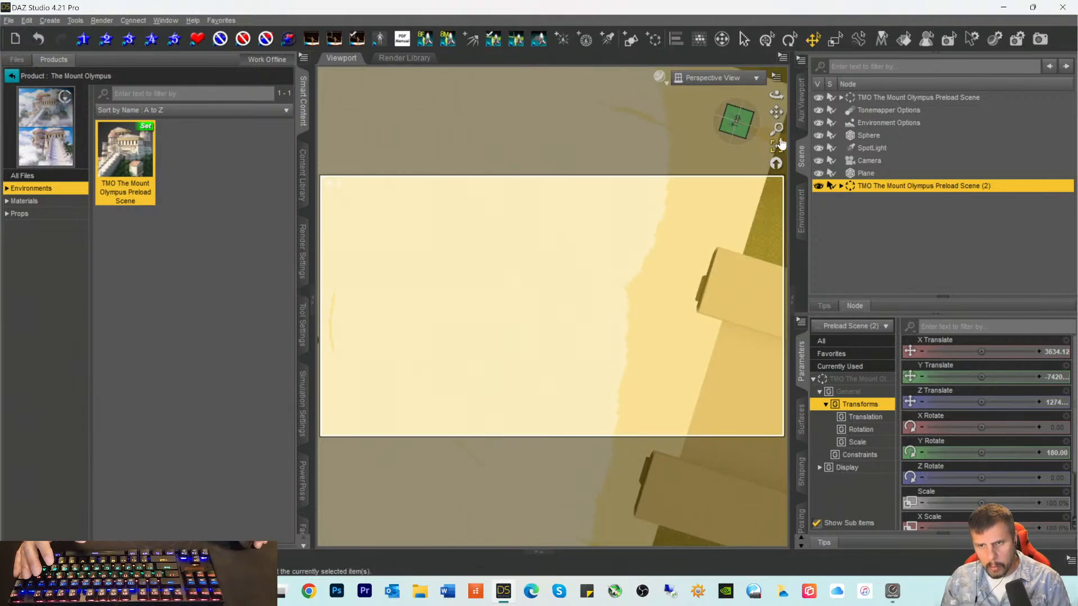
pyautogui.moveTo(776, 130); pyautogui.dragTo(776, 194)
pyautogui.moveTo(778, 109); pyautogui.dragTo(769, 95)
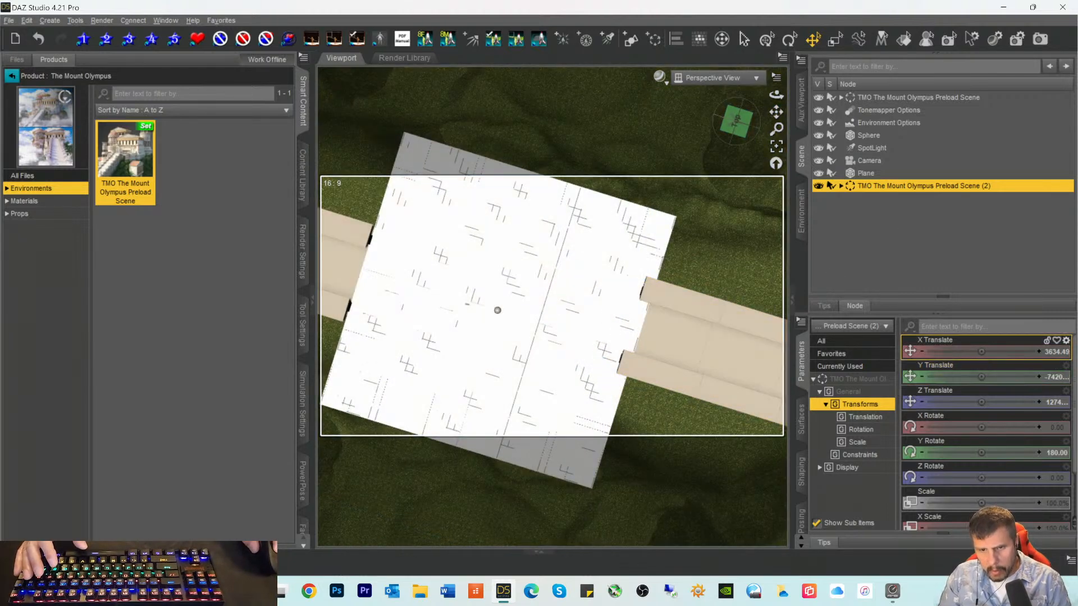
pyautogui.moveTo(977, 351); pyautogui.dragTo(958, 352)
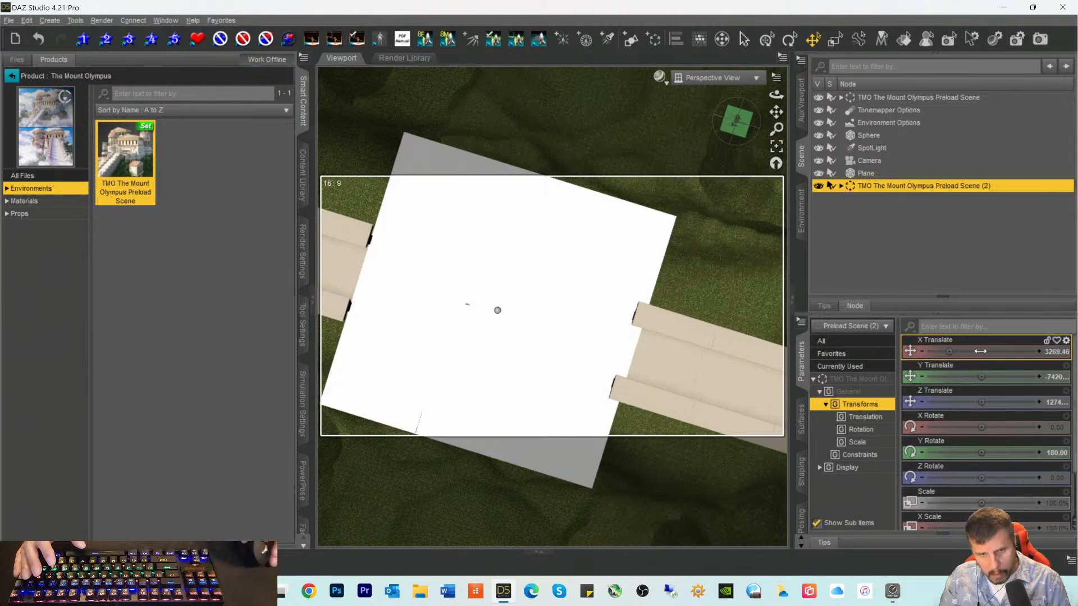
# Step: Hide the plane and move the duplicate environment farther back along Z so its stairway starts near the ground grid's edge
pyautogui.click(864, 173)
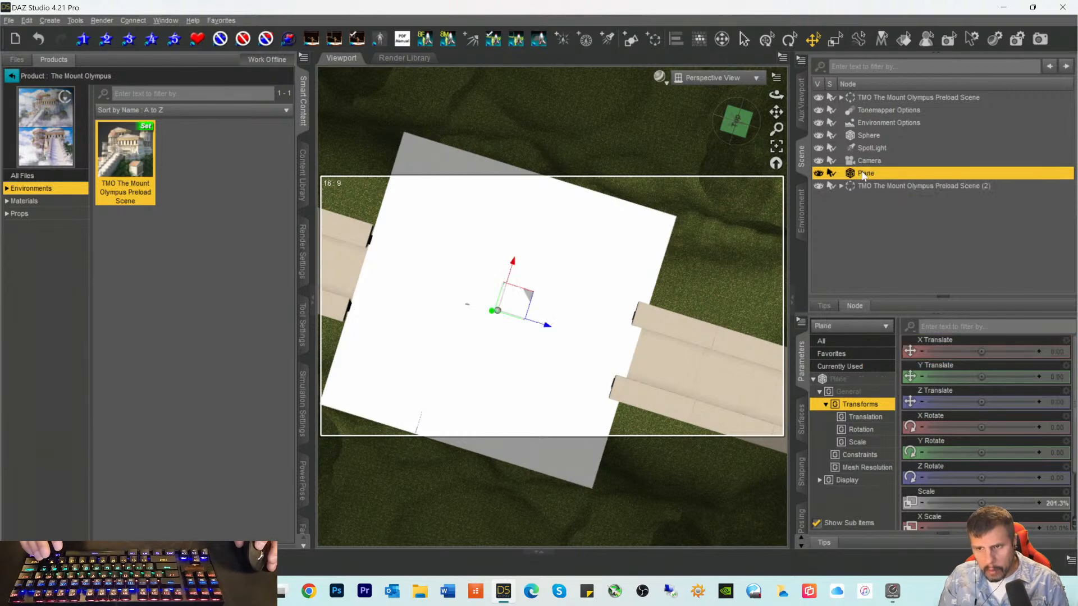
pyautogui.click(818, 174)
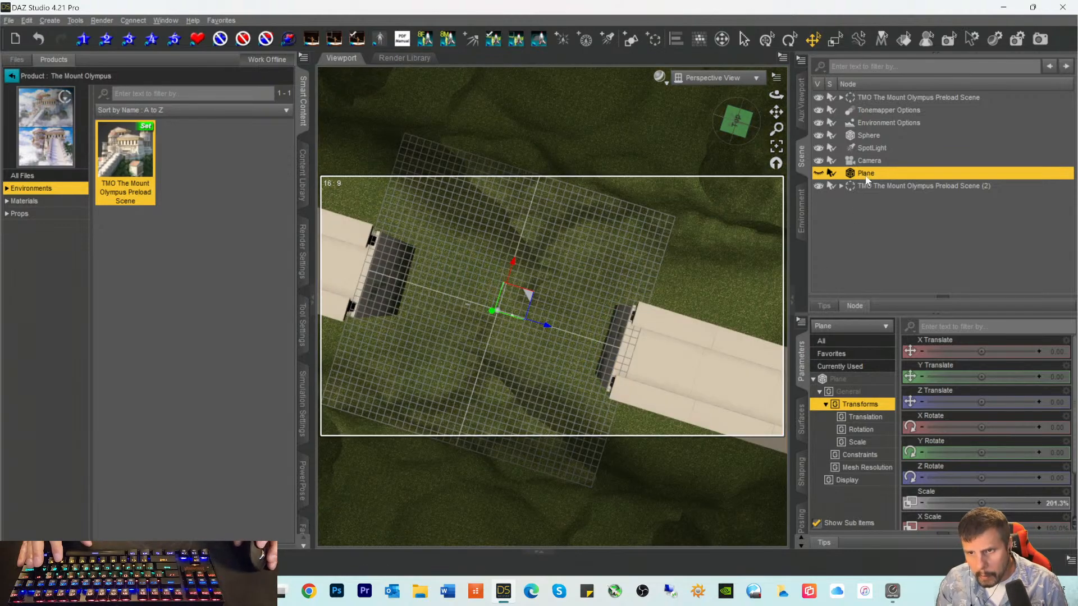
pyautogui.click(867, 185)
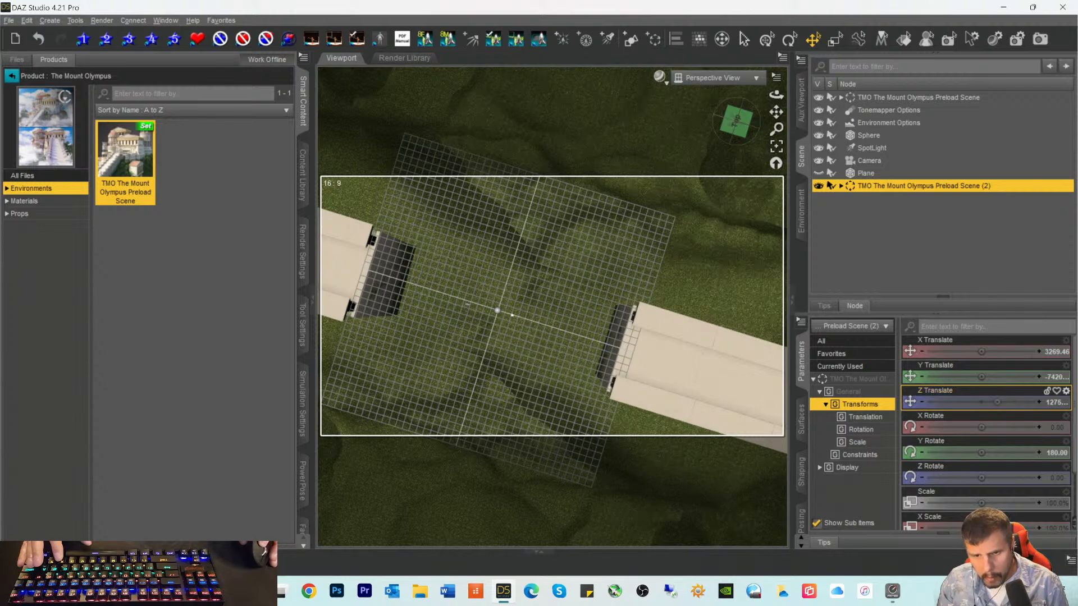
pyautogui.moveTo(1002, 401); pyautogui.dragTo(1010, 402)
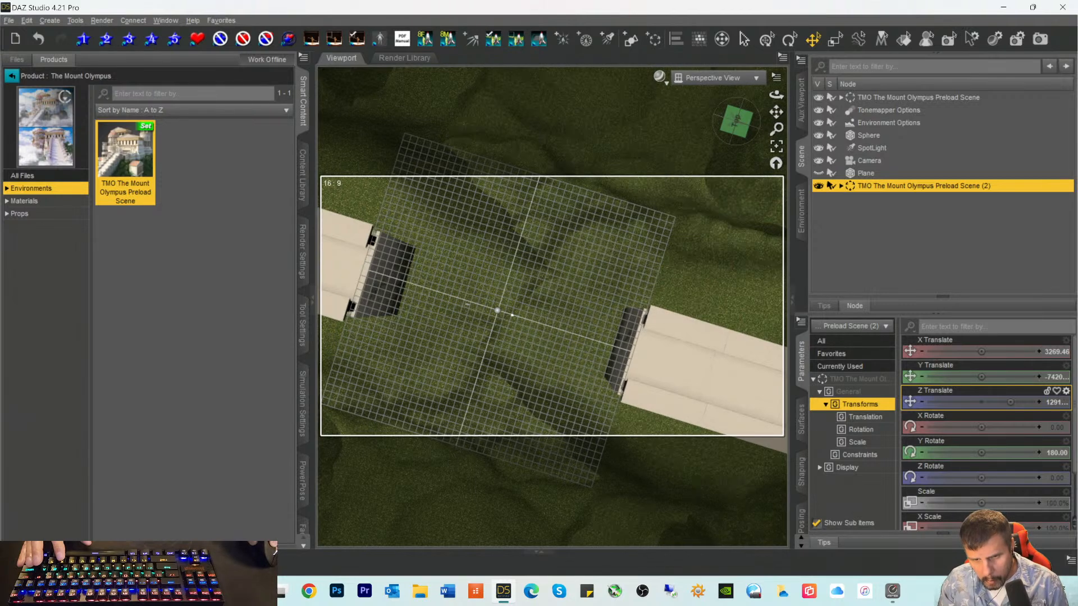
pyautogui.moveTo(1010, 402); pyautogui.dragTo(1010, 402)
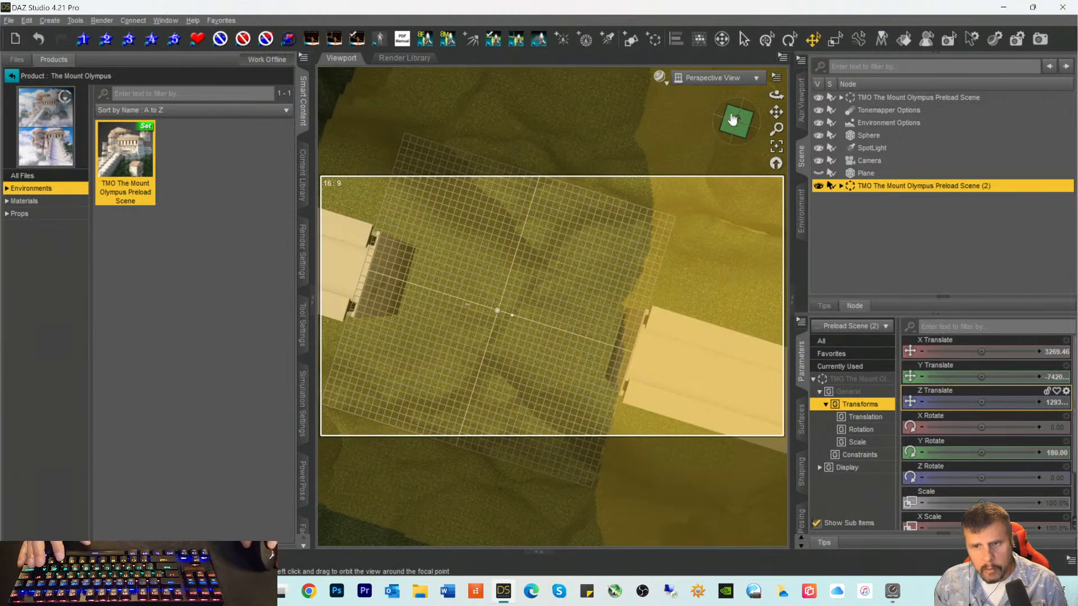
# Step: Group the original and duplicate Mount Olympus environments under a new group labelled Land X2
pyautogui.moveTo(733, 120)
pyautogui.mouseDown()
pyautogui.moveTo(713, 114)
pyautogui.moveTo(694, 79)
pyautogui.moveTo(609, 49)
pyautogui.moveTo(736, 120)
pyautogui.mouseUp()
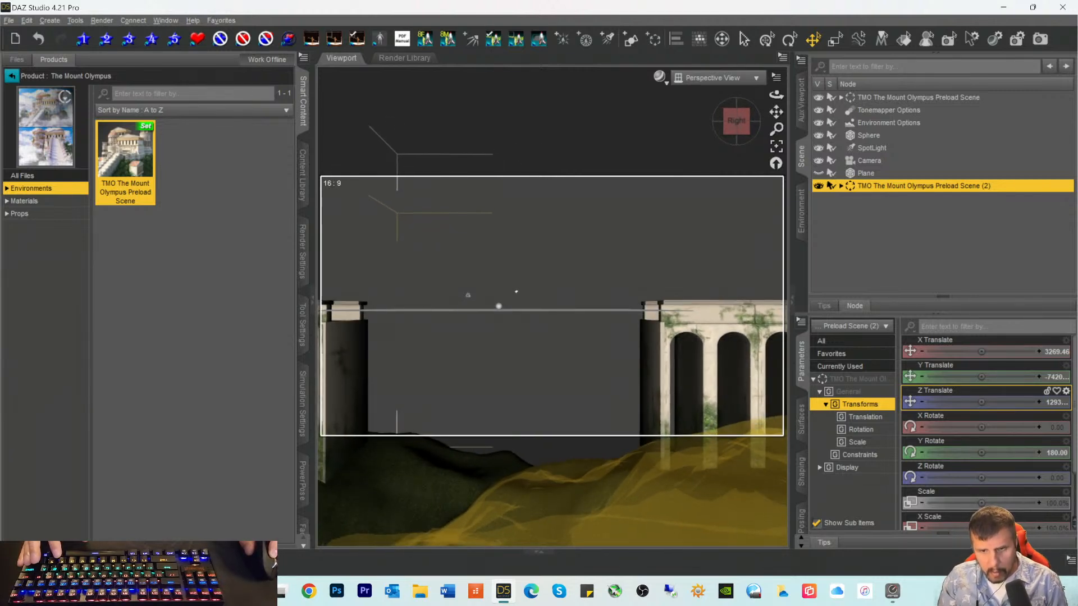
pyautogui.keyDown('ctrl'); pyautogui.click(865, 99); pyautogui.keyUp('ctrl')
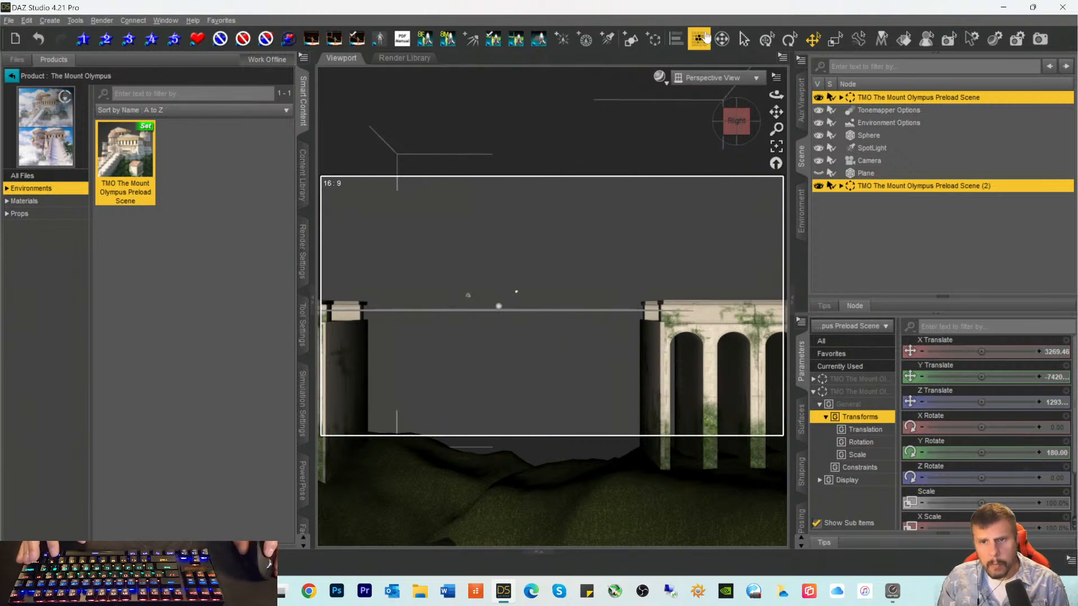
pyautogui.click(655, 47)
pyautogui.doubleClick(547, 339)
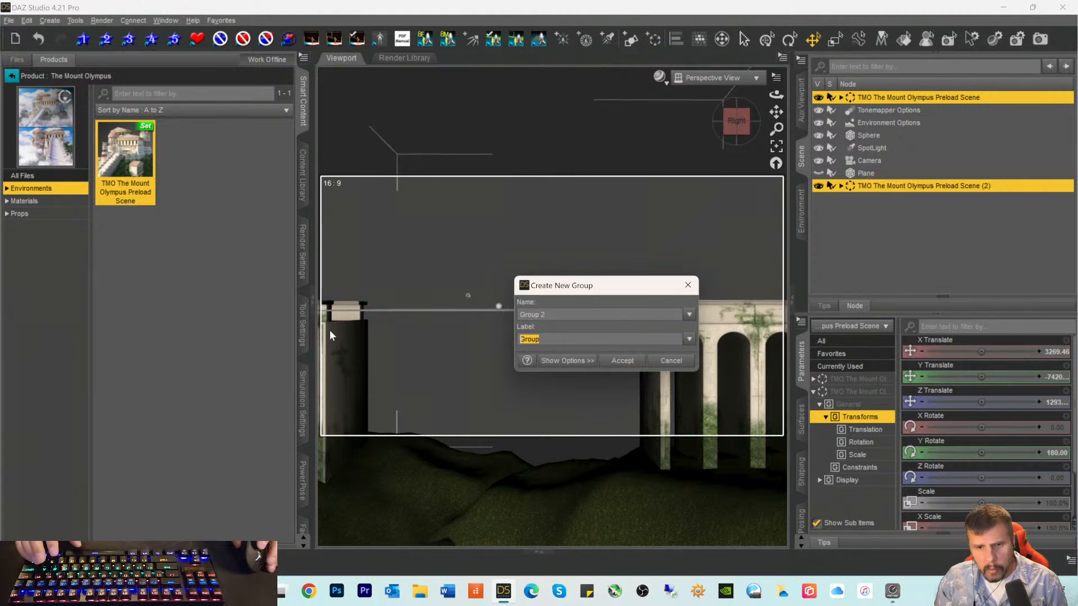
pyautogui.write('Land ')
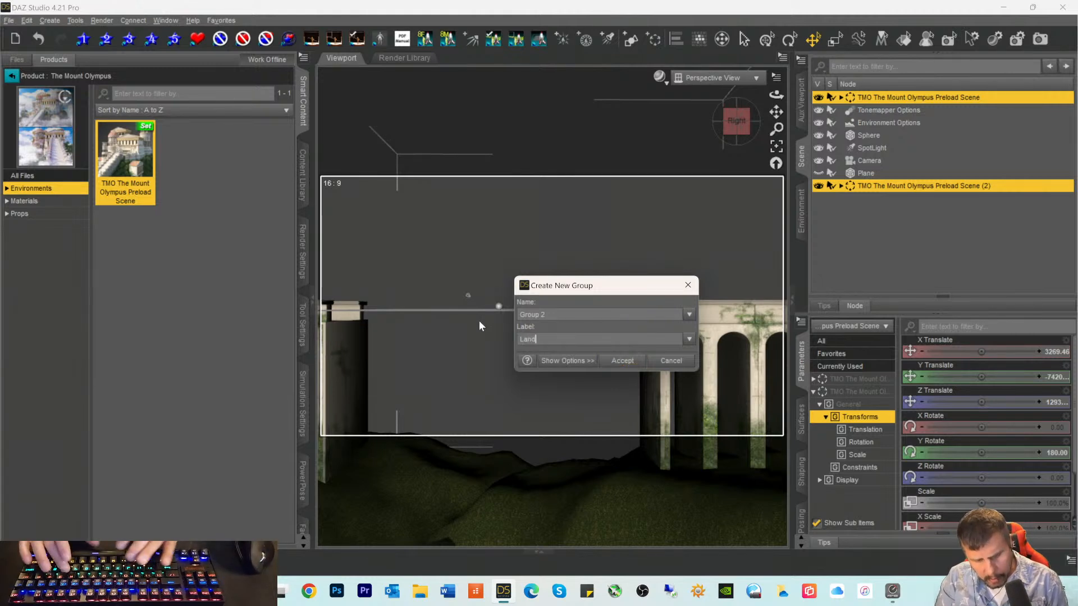
pyautogui.write('X2')
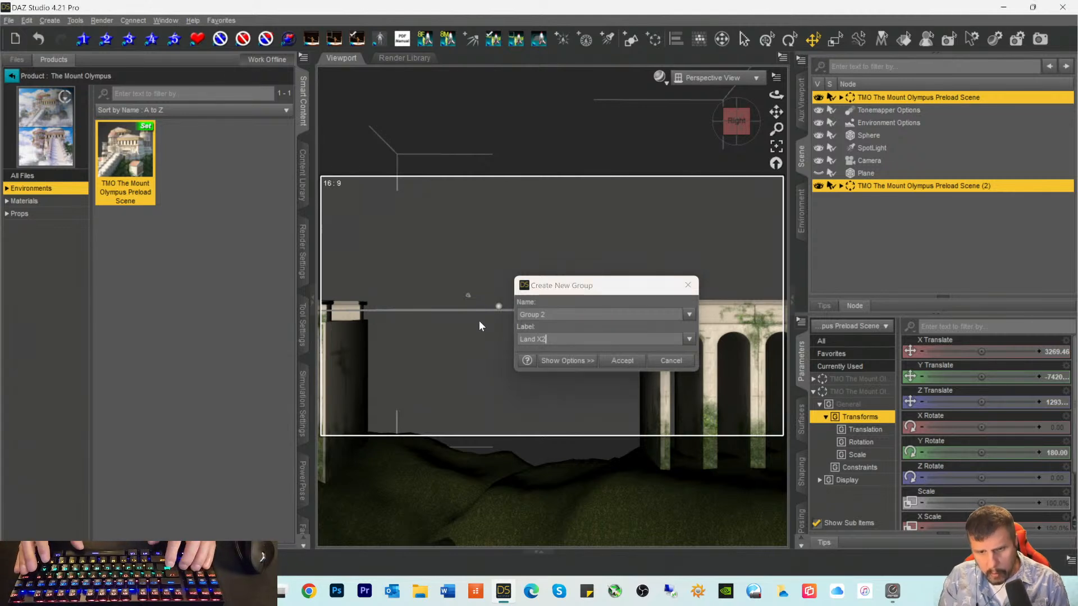
pyautogui.press('Return')
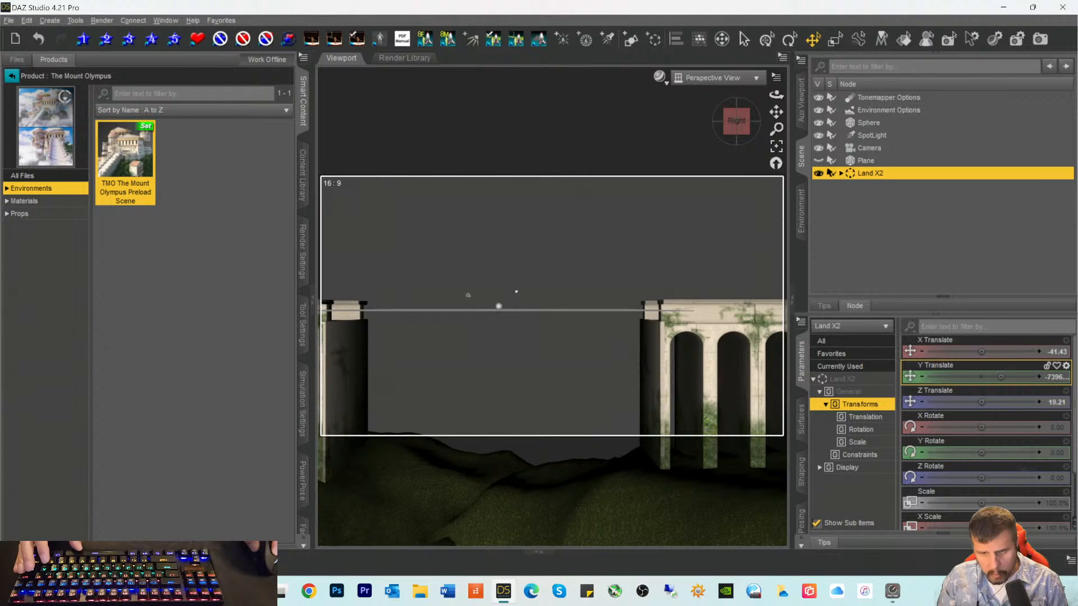
# Step: Raise the Land X2 group along Y to about -7229 and check its height against the ground grid
pyautogui.moveTo(1001, 377); pyautogui.dragTo(1009, 377)
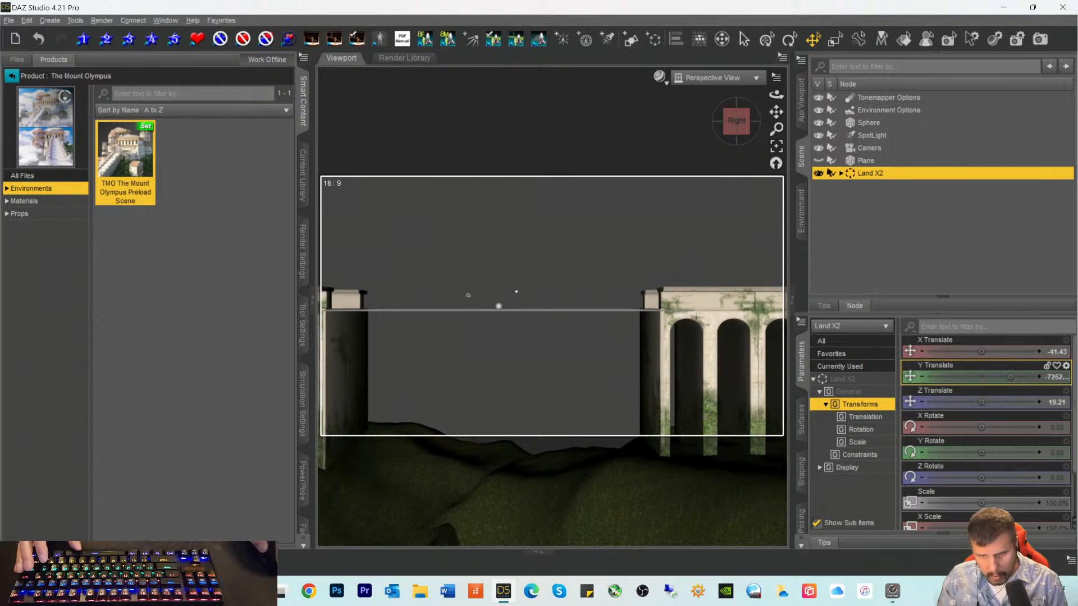
pyautogui.moveTo(1010, 376); pyautogui.dragTo(1011, 377)
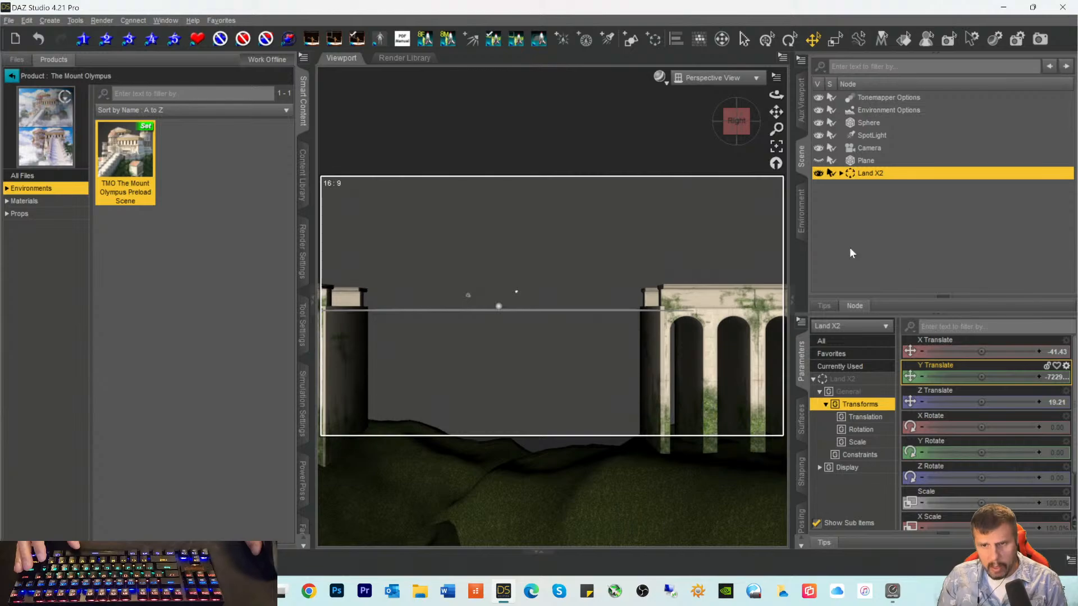
pyautogui.moveTo(734, 126); pyautogui.dragTo(729, 150)
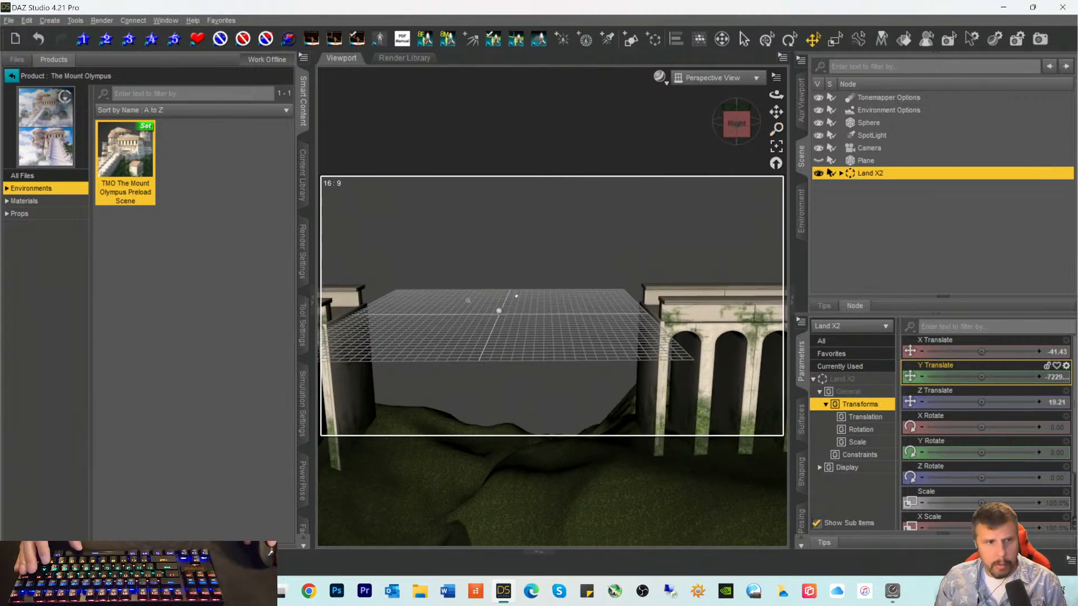
# Step: Save the scene as Assylum.duf in My DAZ Studio Renders, replacing the existing file and keeping the default save options
pyautogui.click(31, 23)
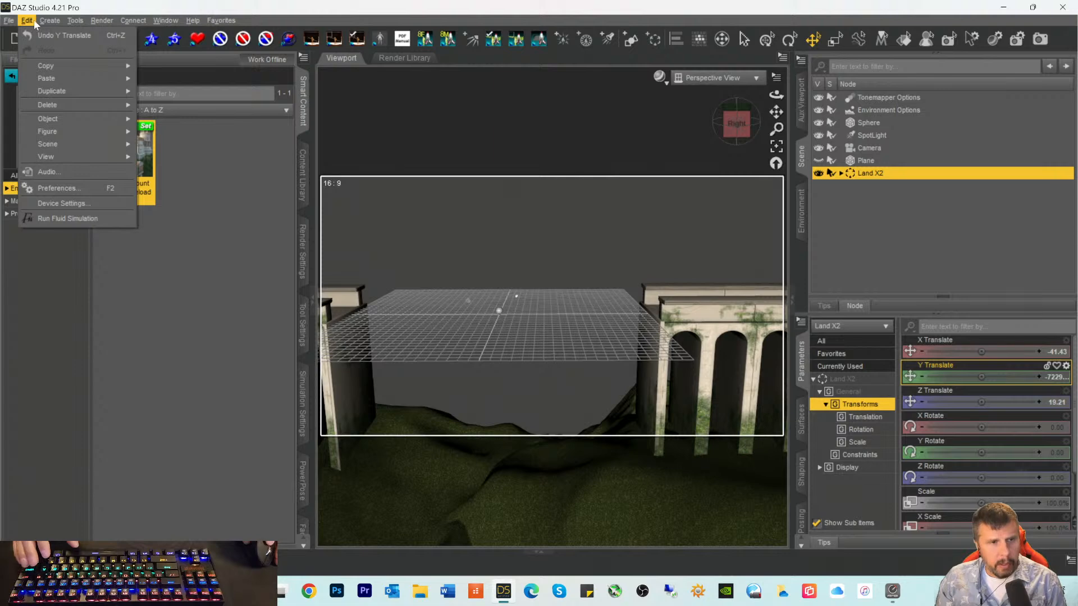
pyautogui.click(96, 6)
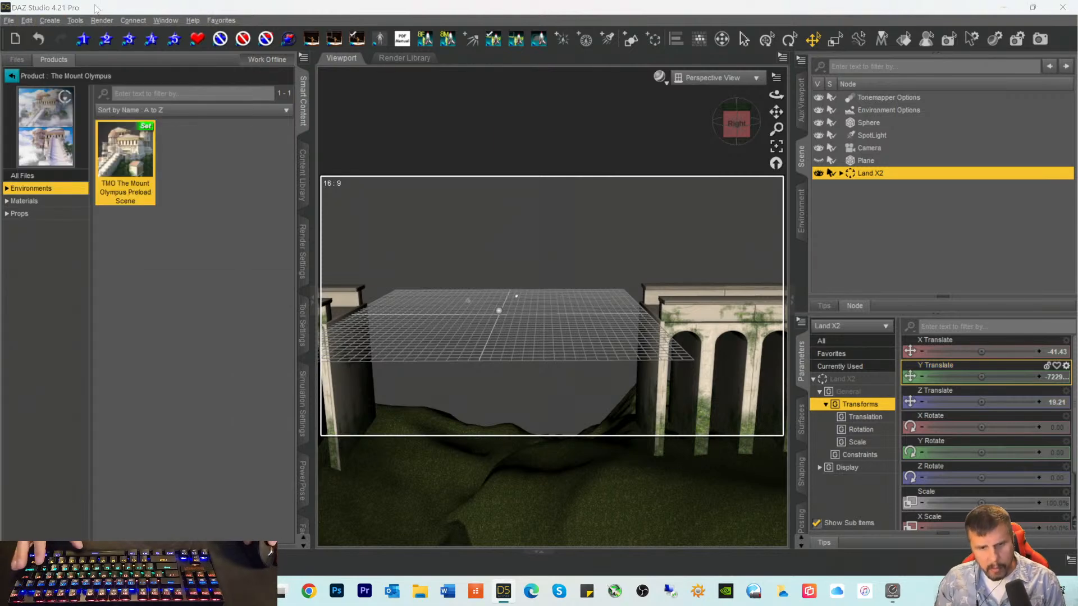
pyautogui.hotkey('ctrl', 's')
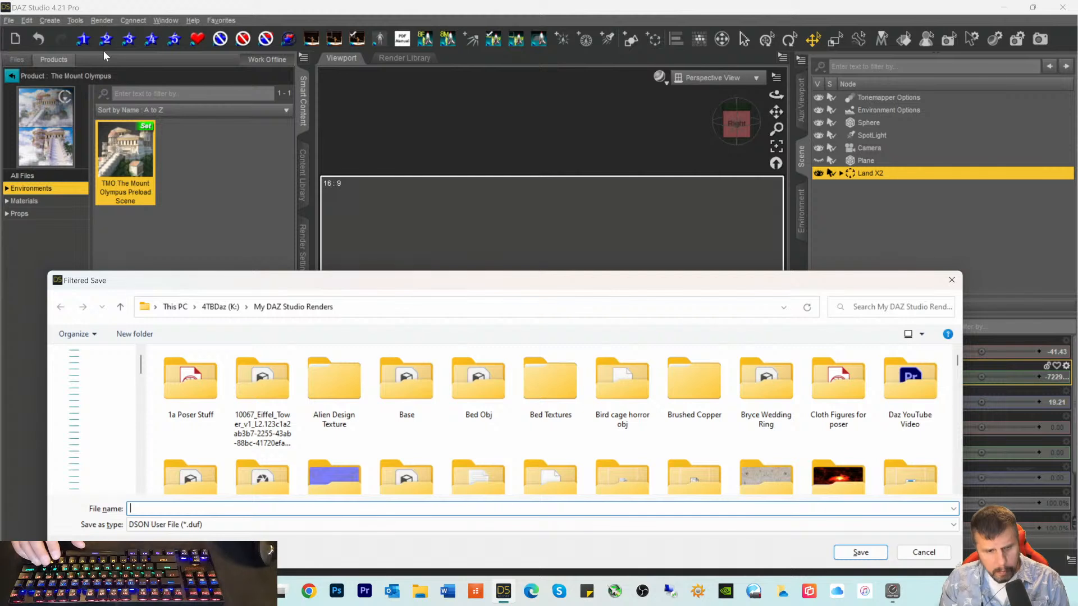
pyautogui.write('Assylum')
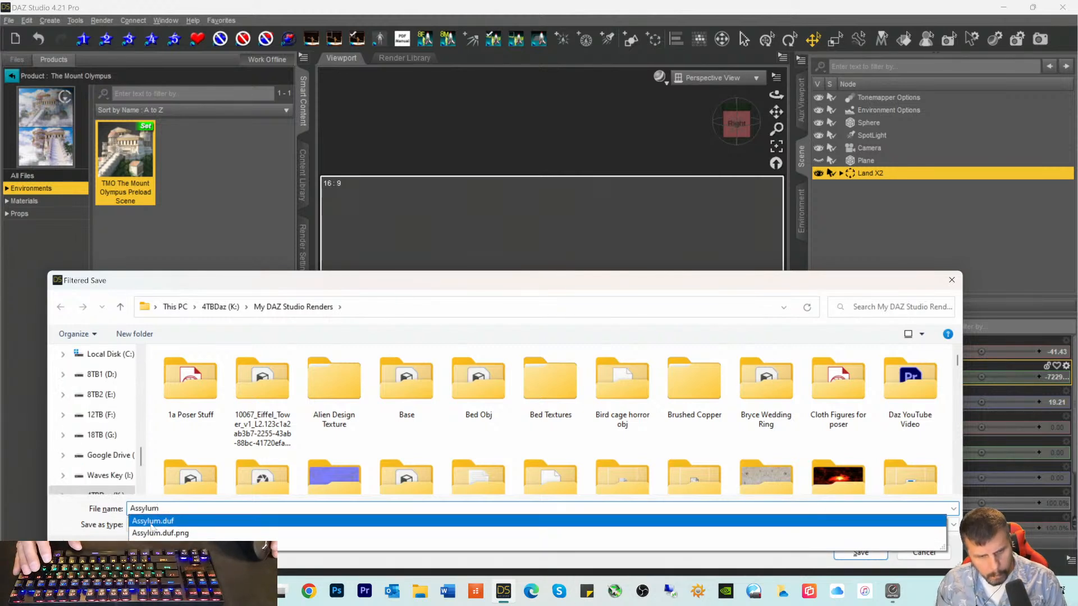
pyautogui.click(250, 522)
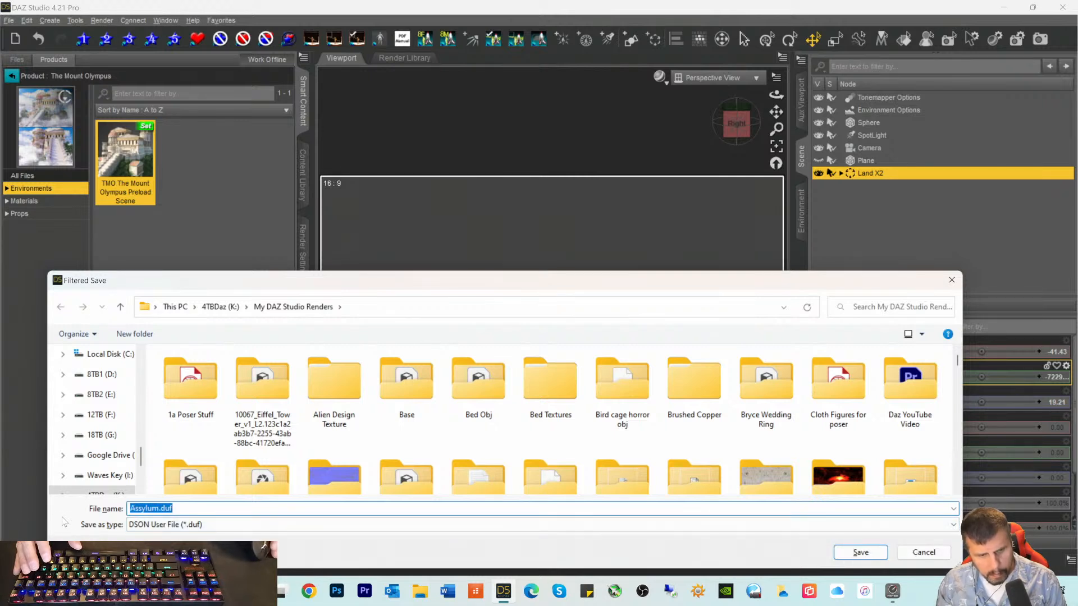
pyautogui.click(860, 554)
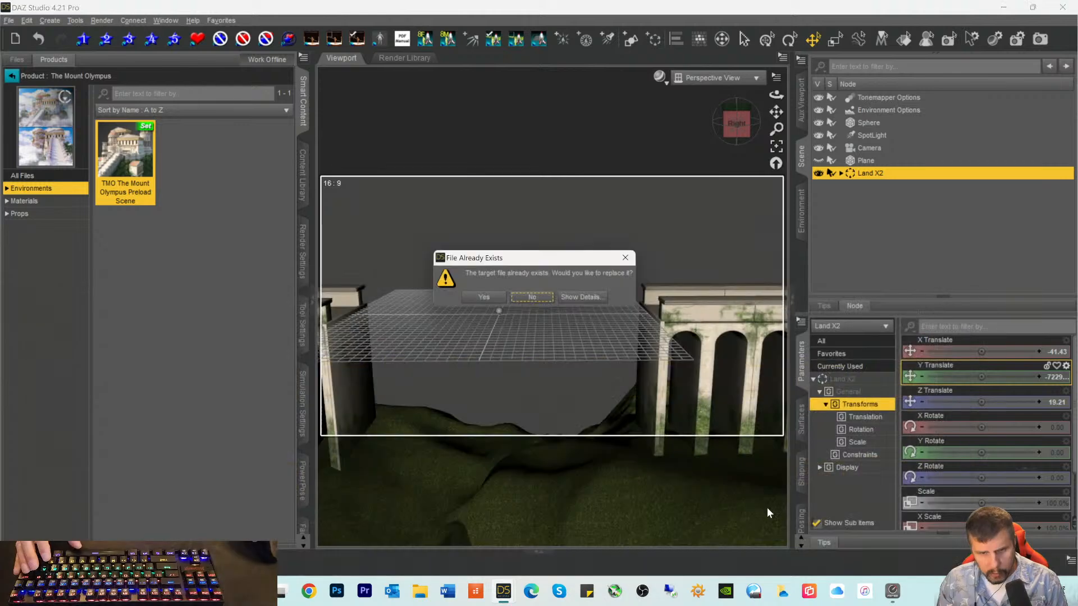
pyautogui.click(486, 301)
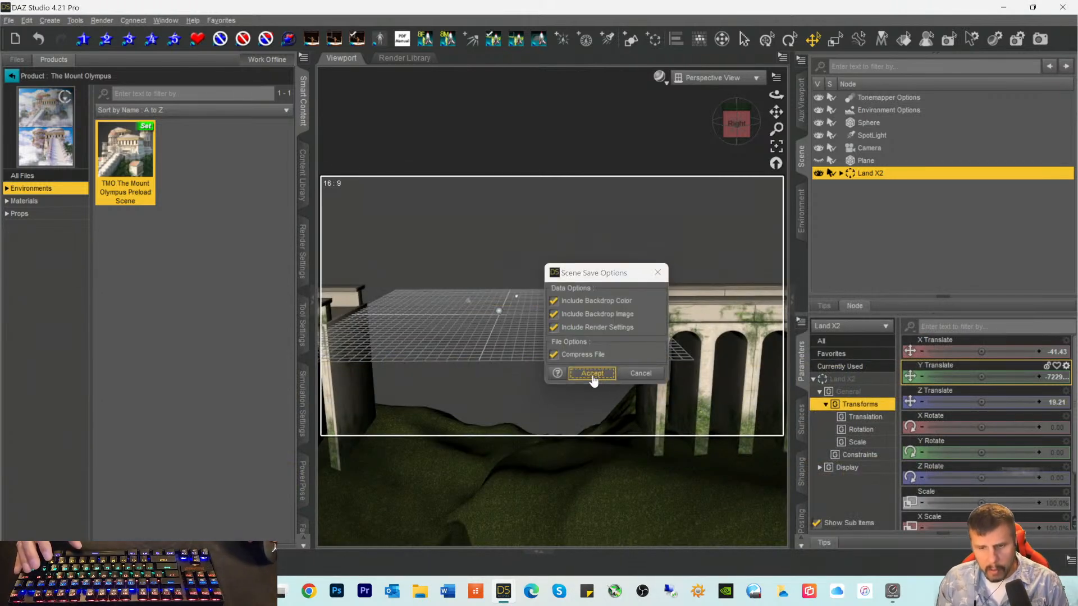
pyautogui.click(593, 374)
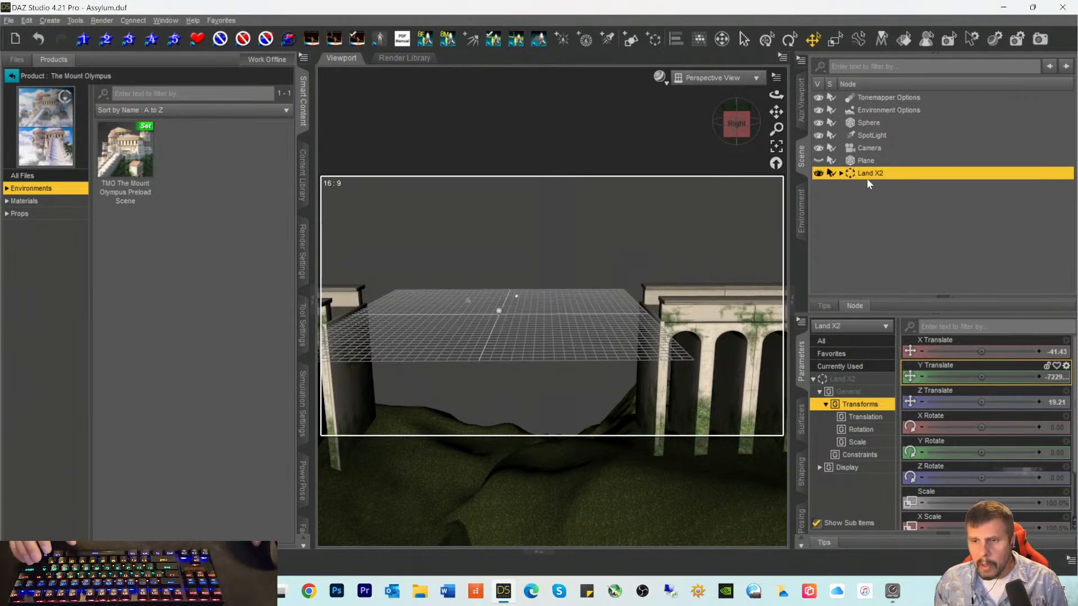
# Step: Duplicate the Land X2 group with its node hierarchy and set the original group's Y rotation to 90
pyautogui.click(26, 20)
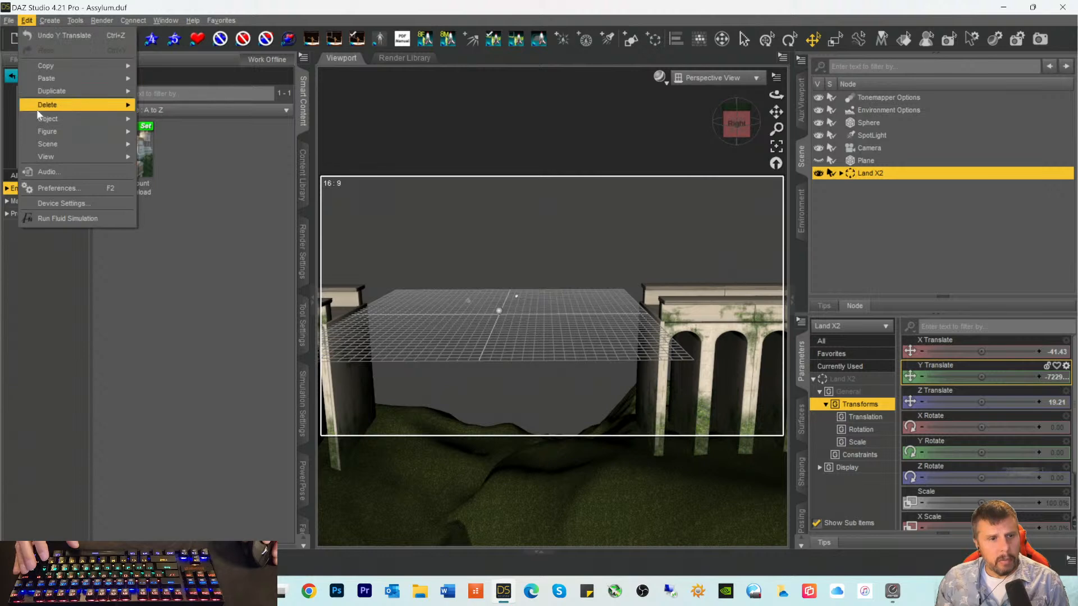
pyautogui.moveTo(68, 103)
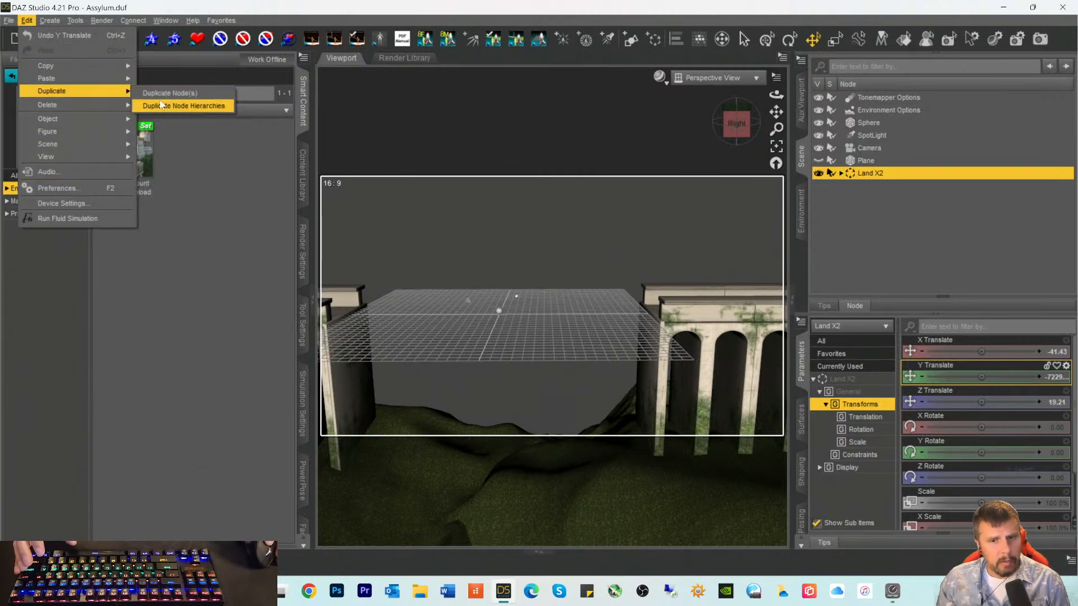
pyautogui.click(212, 121)
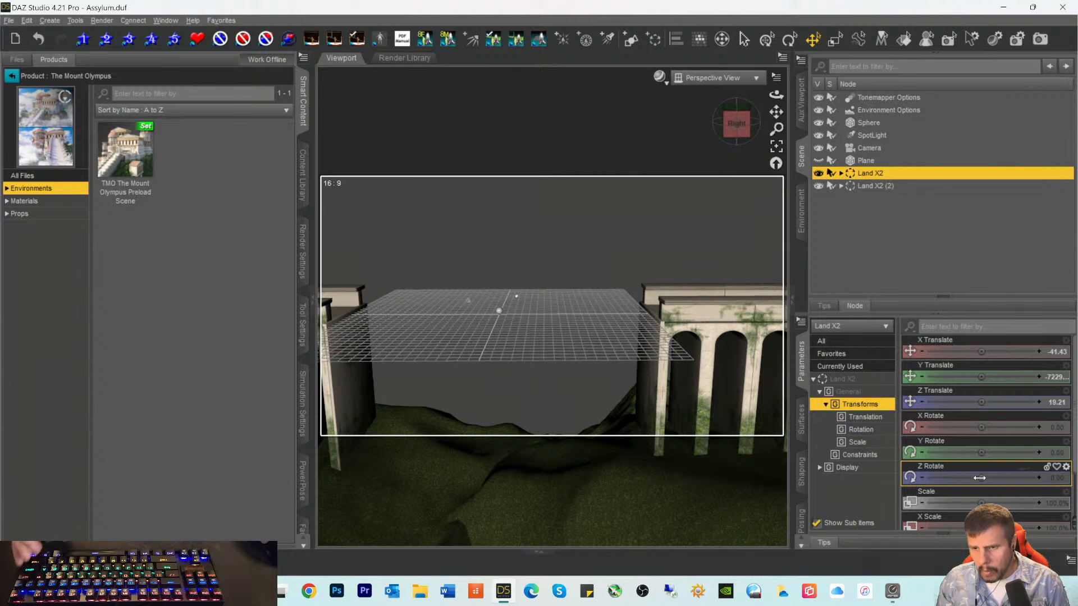
pyautogui.click(1056, 453)
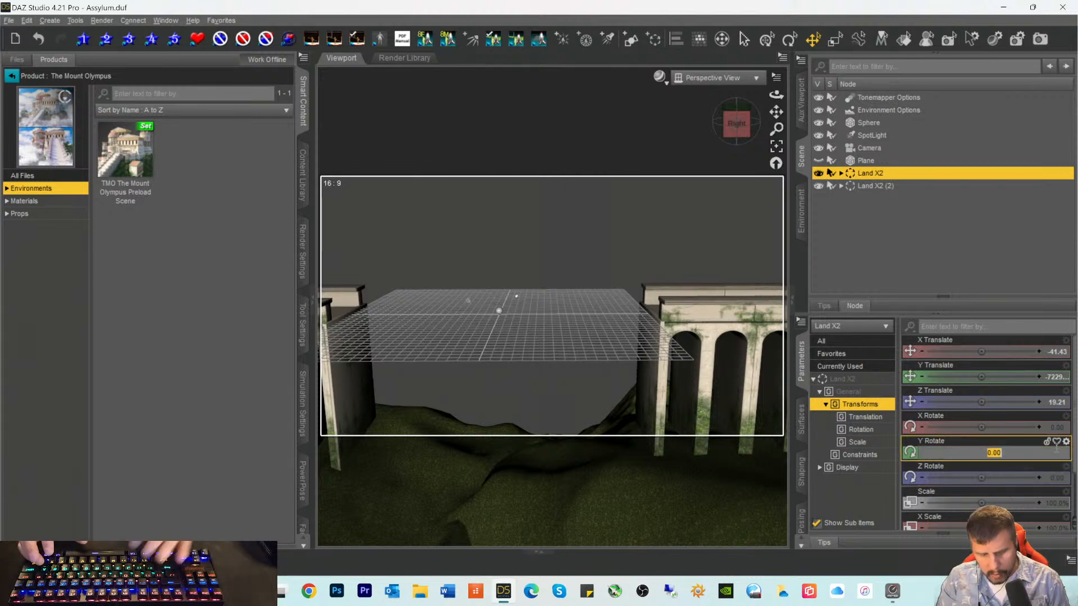
pyautogui.write('90')
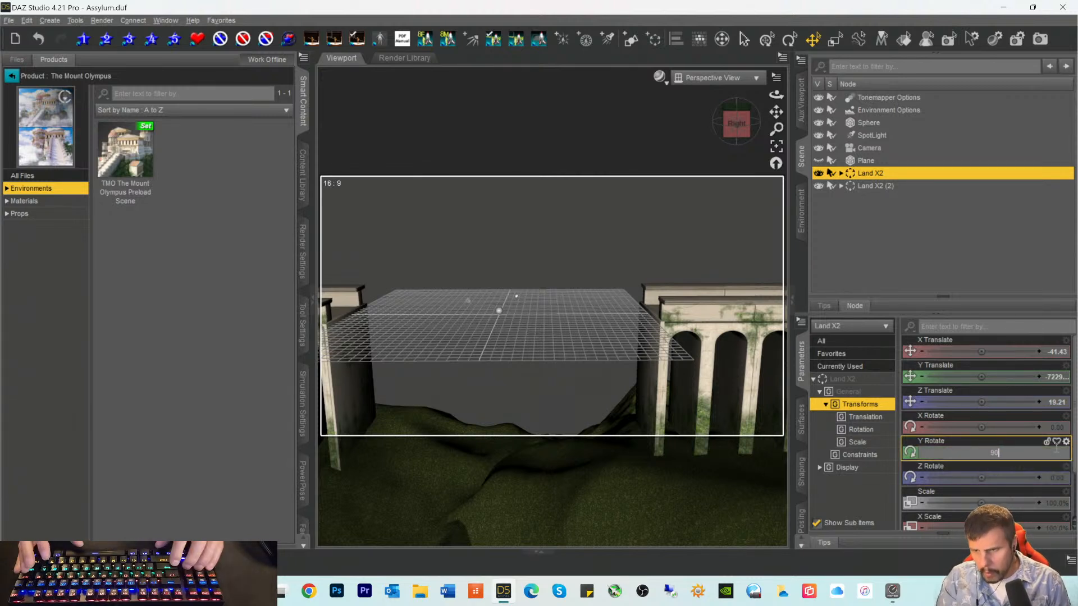
pyautogui.press('Return')
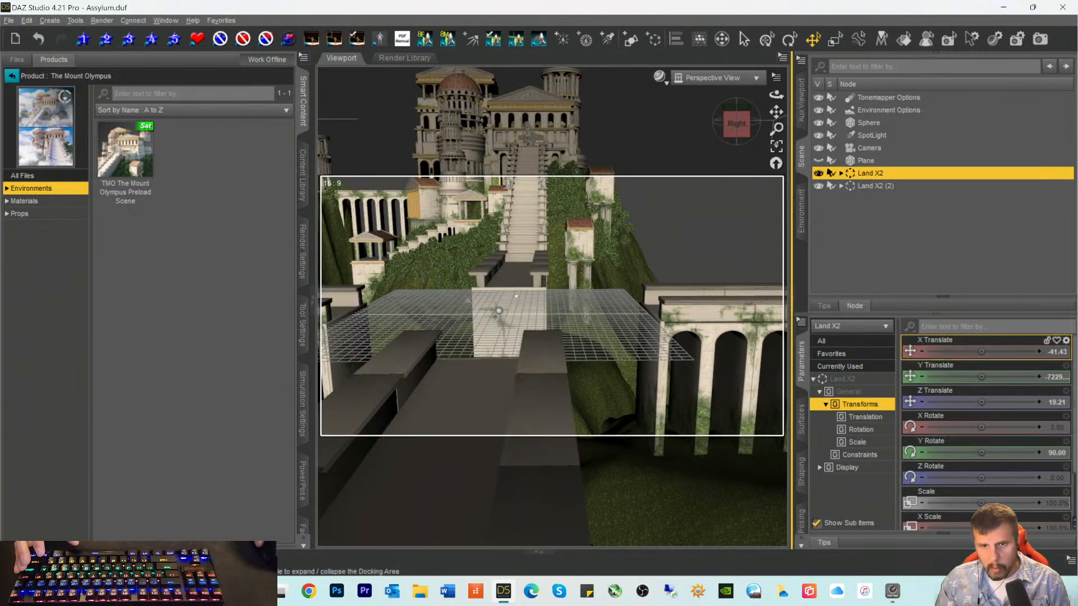
# Step: Inspect the crossing stairways from behind the rotated environment and save the scene under its current name
pyautogui.moveTo(740, 123)
pyautogui.mouseDown()
pyautogui.moveTo(735, 140)
pyautogui.moveTo(758, 126)
pyautogui.moveTo(741, 124)
pyautogui.moveTo(762, 125)
pyautogui.mouseUp()
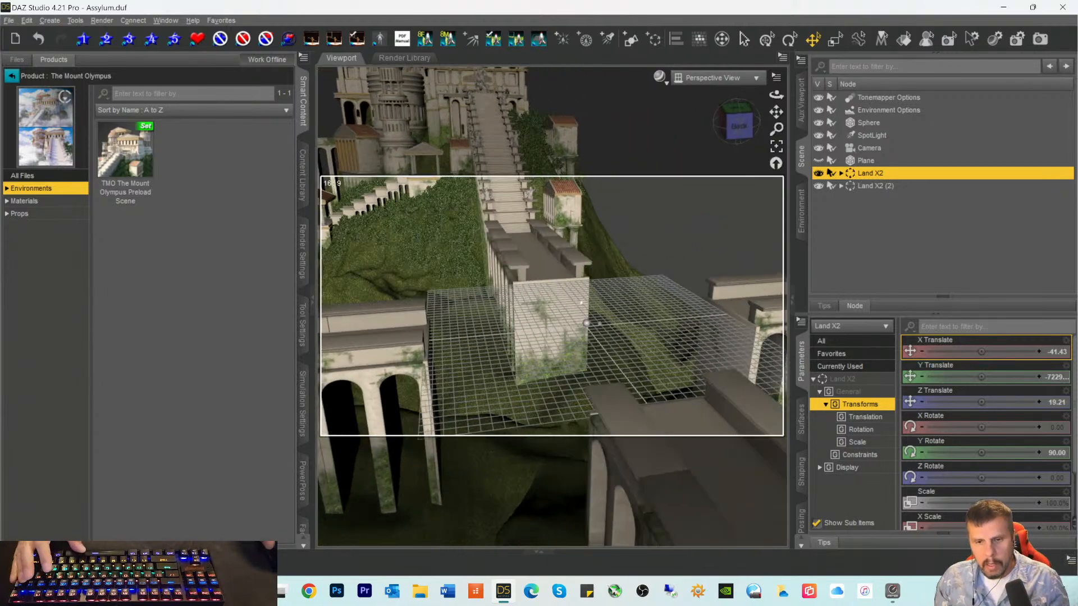
pyautogui.moveTo(736, 124)
pyautogui.mouseDown()
pyautogui.moveTo(624, 125)
pyautogui.moveTo(744, 116)
pyautogui.mouseUp()
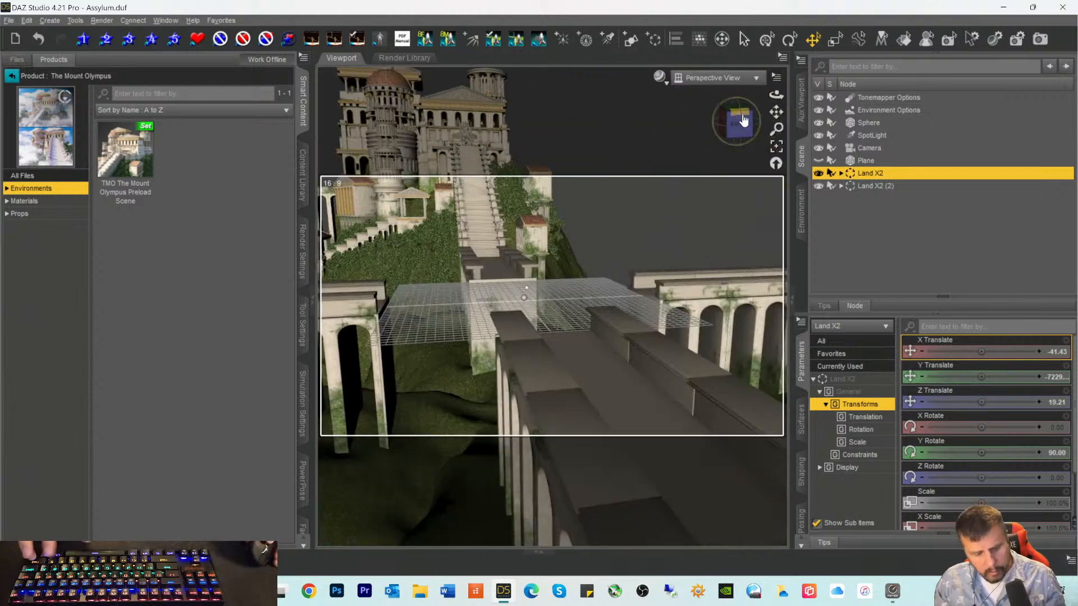
pyautogui.hotkey('ctrl', 's')
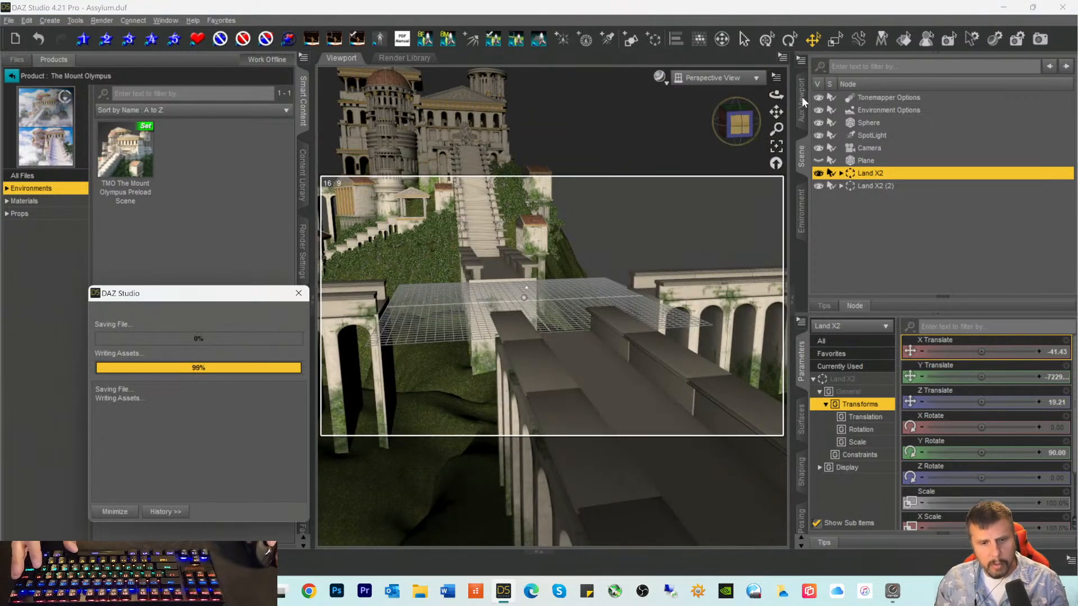
# Step: Delete the sphere from the scene, leaving the camera in place
pyautogui.moveTo(736, 123); pyautogui.dragTo(890, 125)
pyautogui.moveTo(777, 113); pyautogui.dragTo(694, 144)
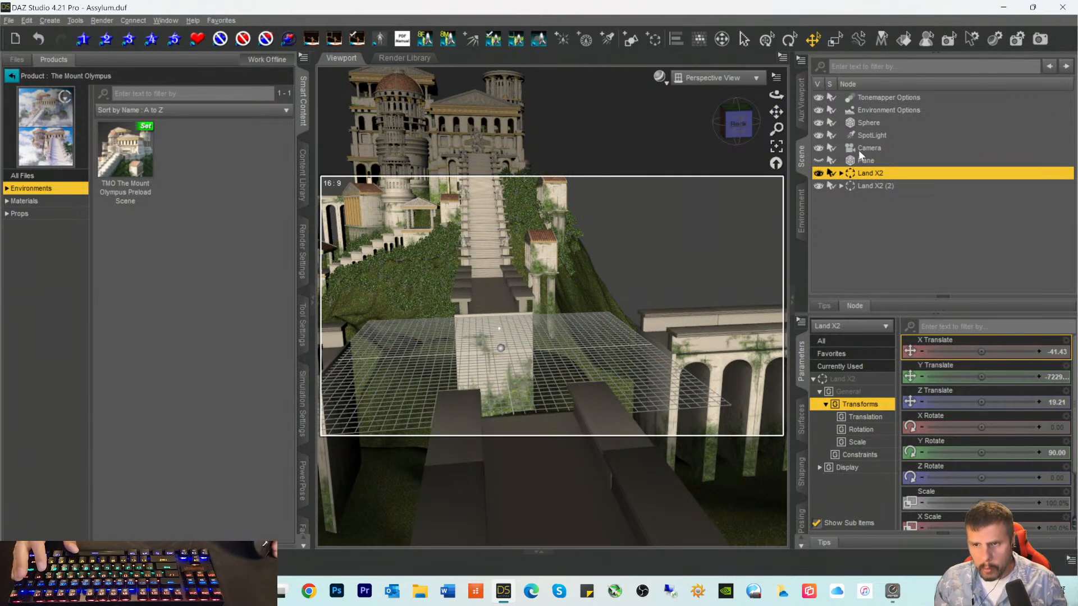
pyautogui.click(859, 150)
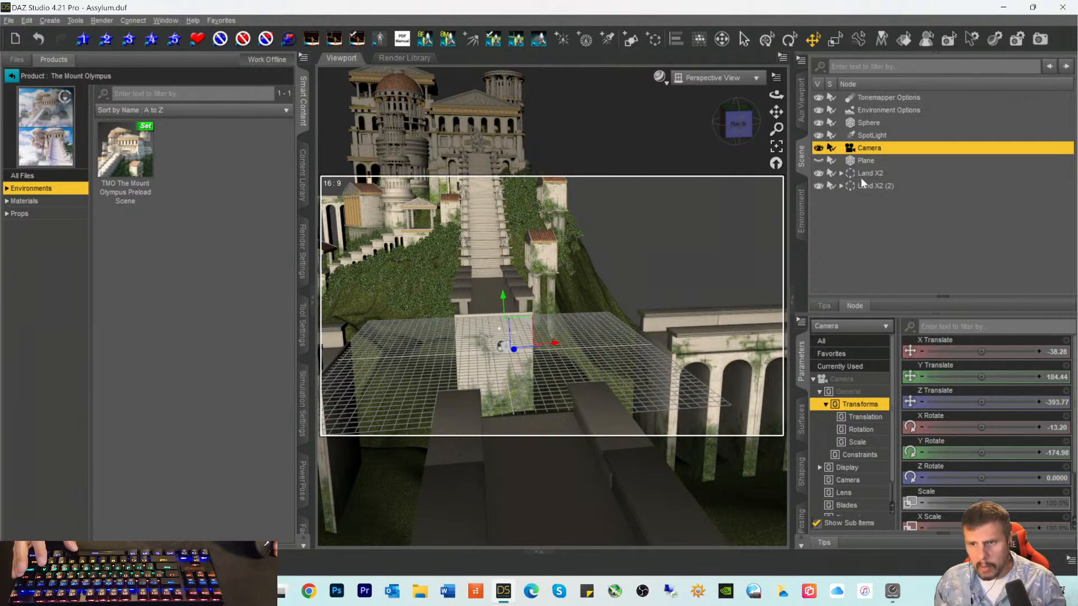
pyautogui.click(864, 122)
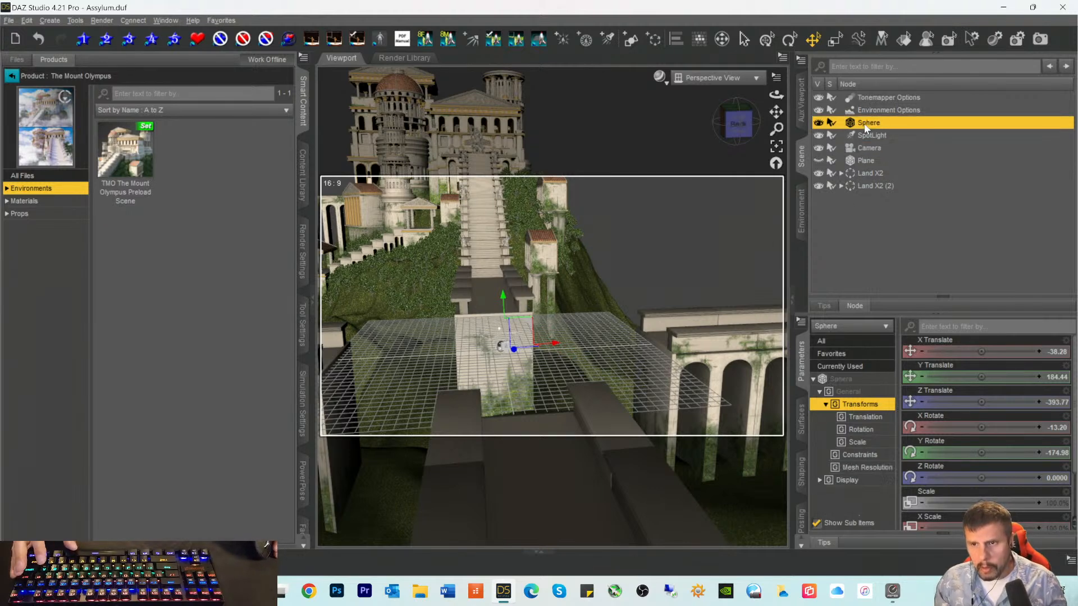
pyautogui.press('Delete')
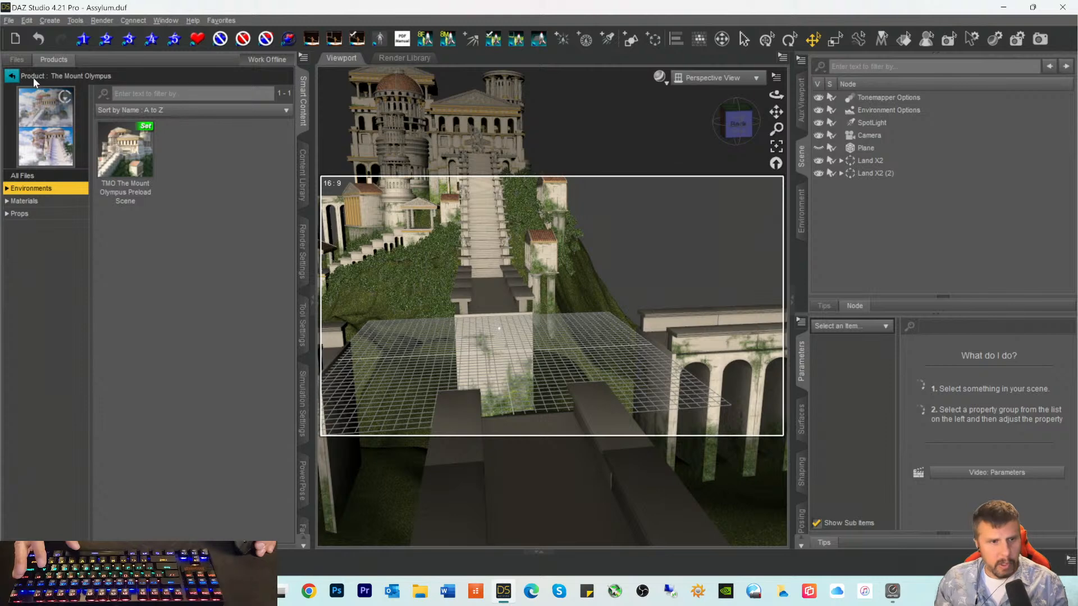
# Step: Open the LOCAL USER product from the Saved Files category of the product library
pyautogui.click(15, 76)
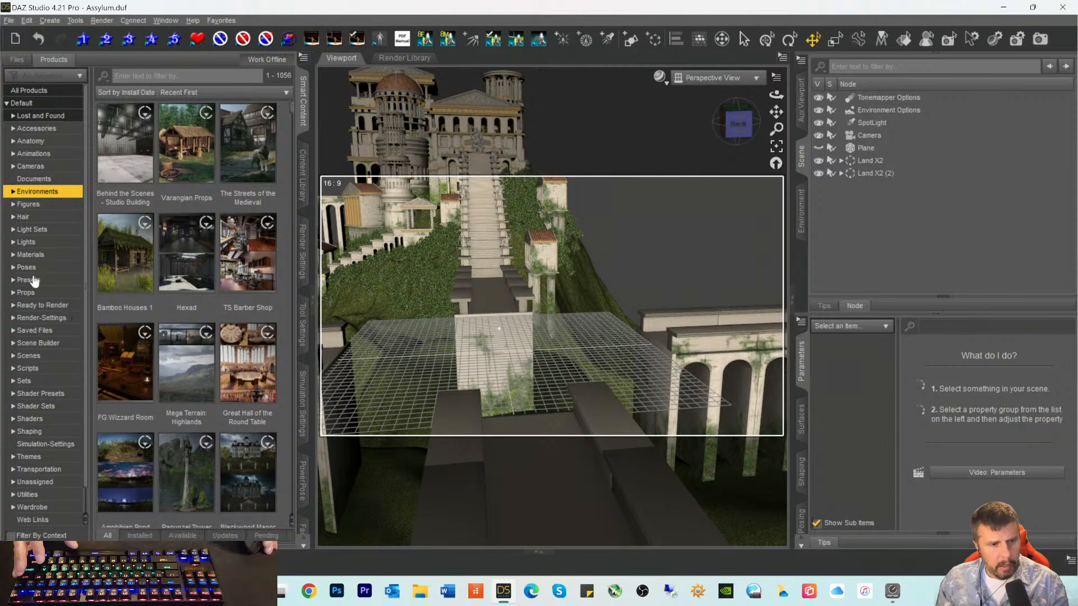
pyautogui.click(27, 204)
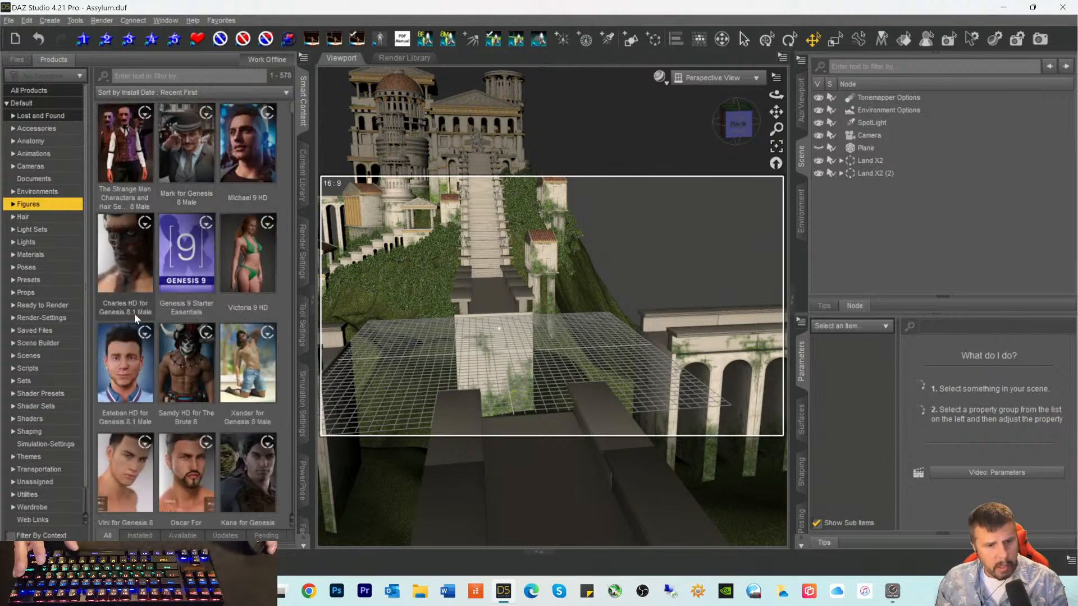
pyautogui.moveTo(266, 369)
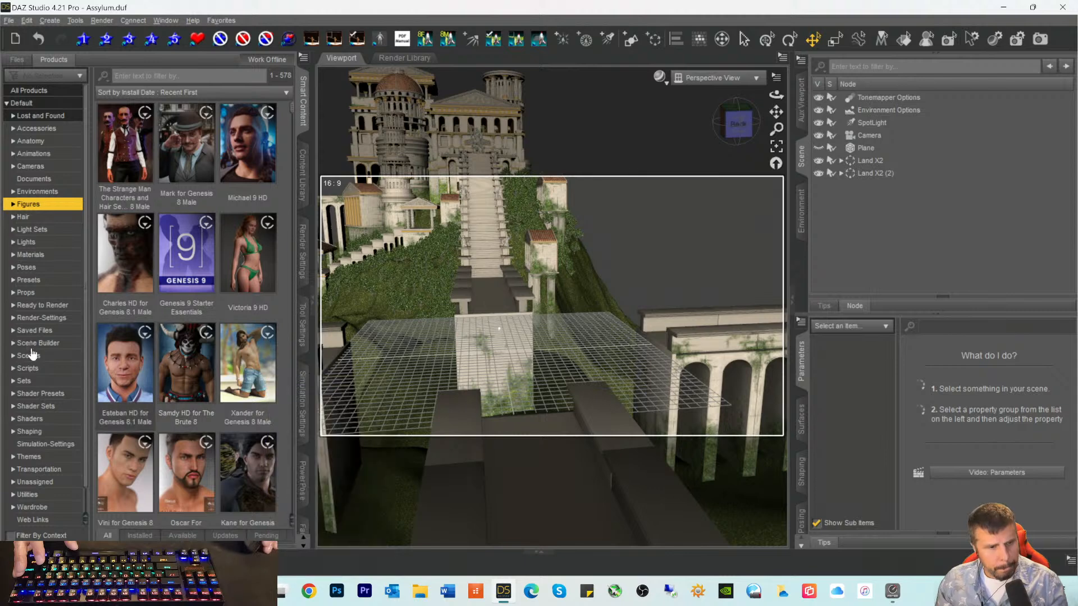
pyautogui.click(31, 331)
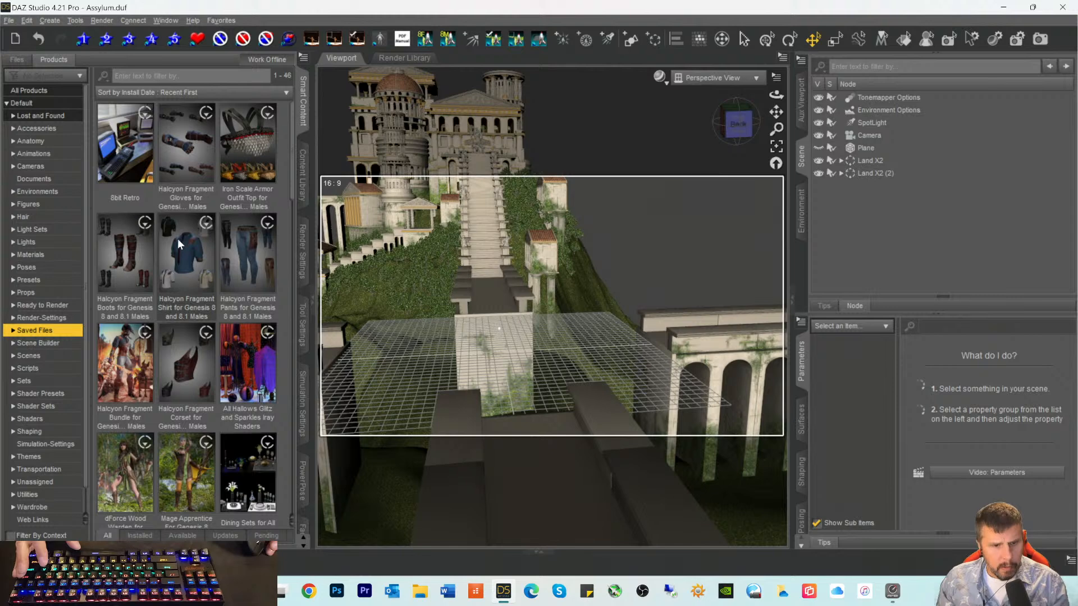
pyautogui.scroll(-5, 177, 241)
pyautogui.moveTo(179, 249)
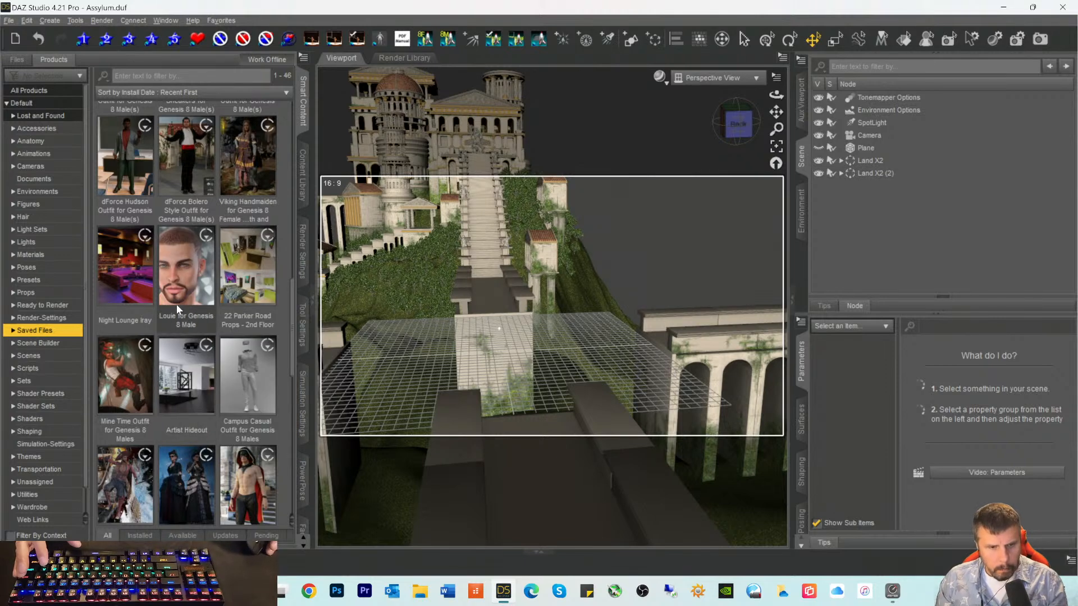
pyautogui.scroll(-5, 190, 391)
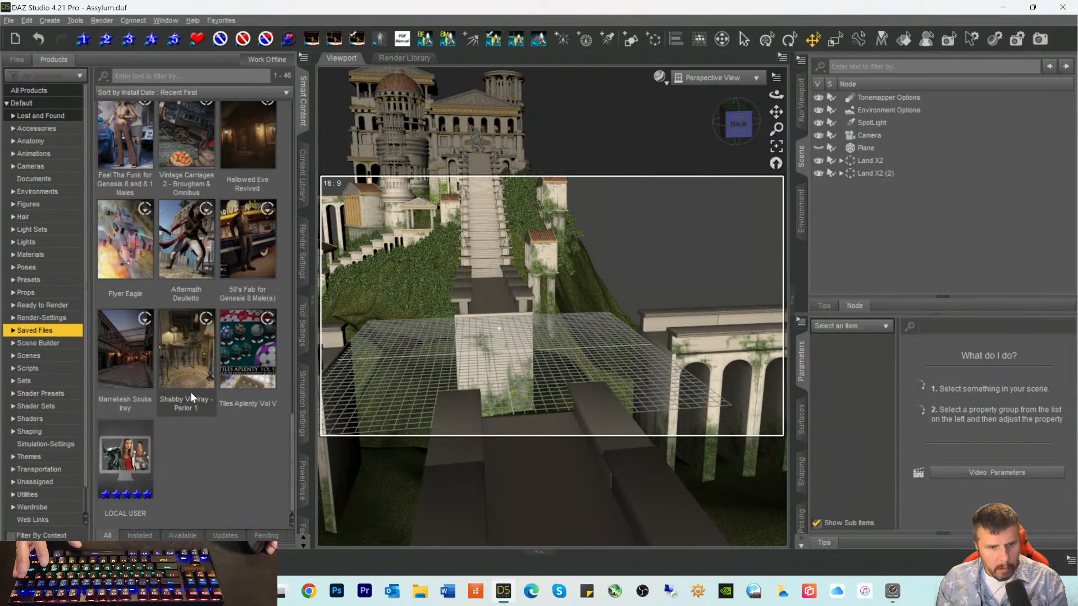
pyautogui.click(115, 455)
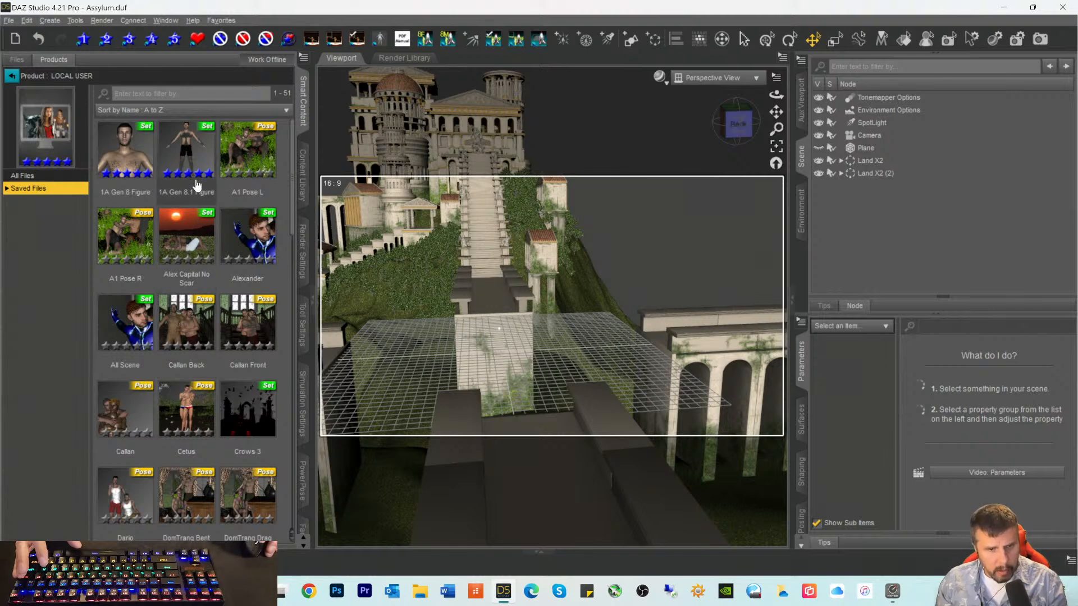
# Step: Load the saved Genesis 9 Michael L + R set into the scene
pyautogui.scroll(-5, 193, 224)
pyautogui.scroll(-5, 205, 257)
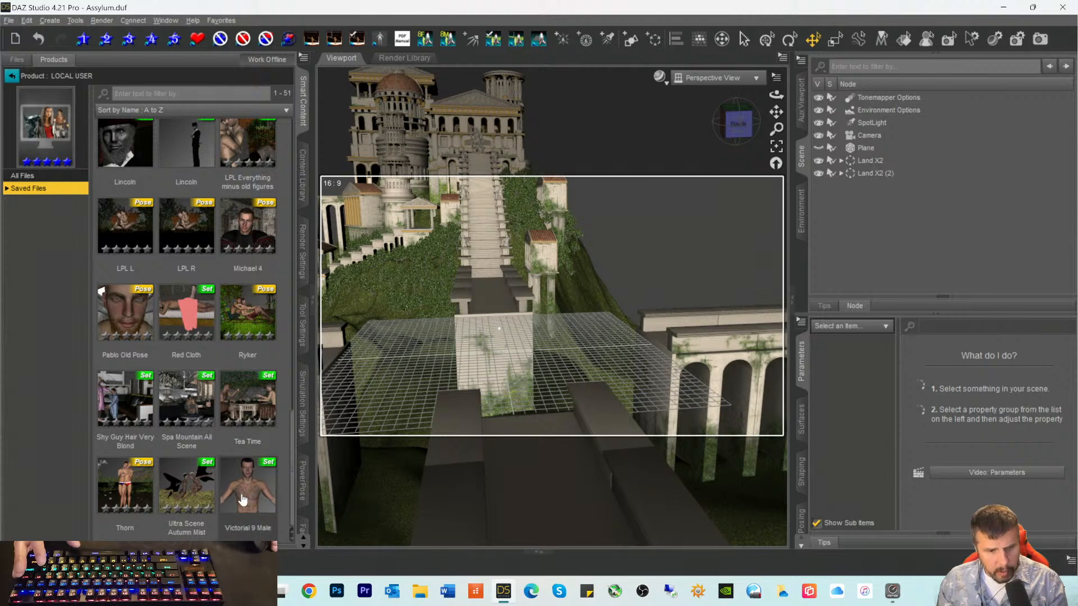
pyautogui.moveTo(242, 499)
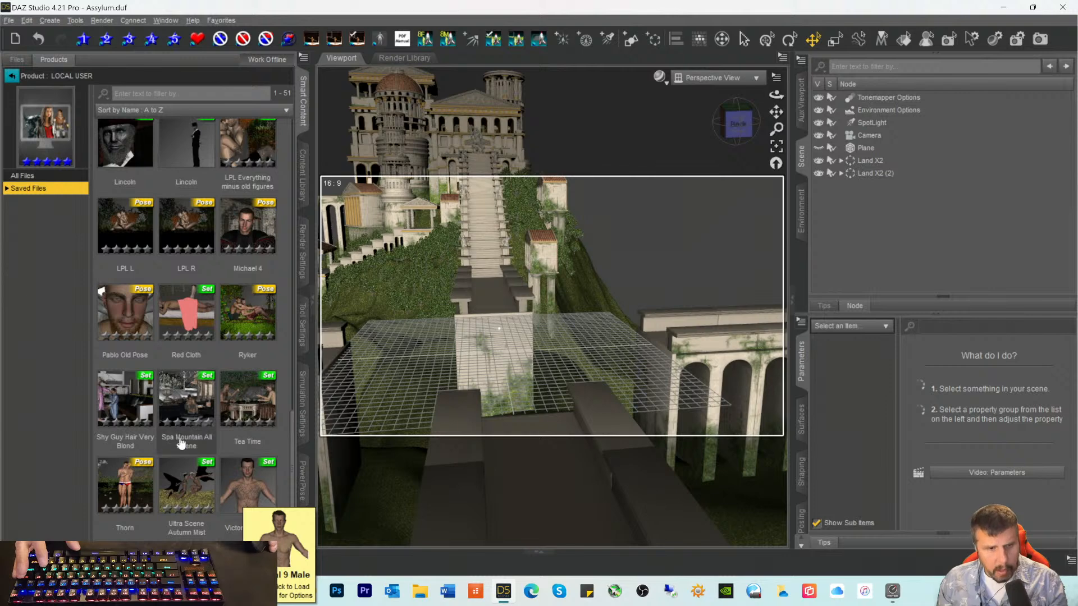
pyautogui.scroll(3, 168, 416)
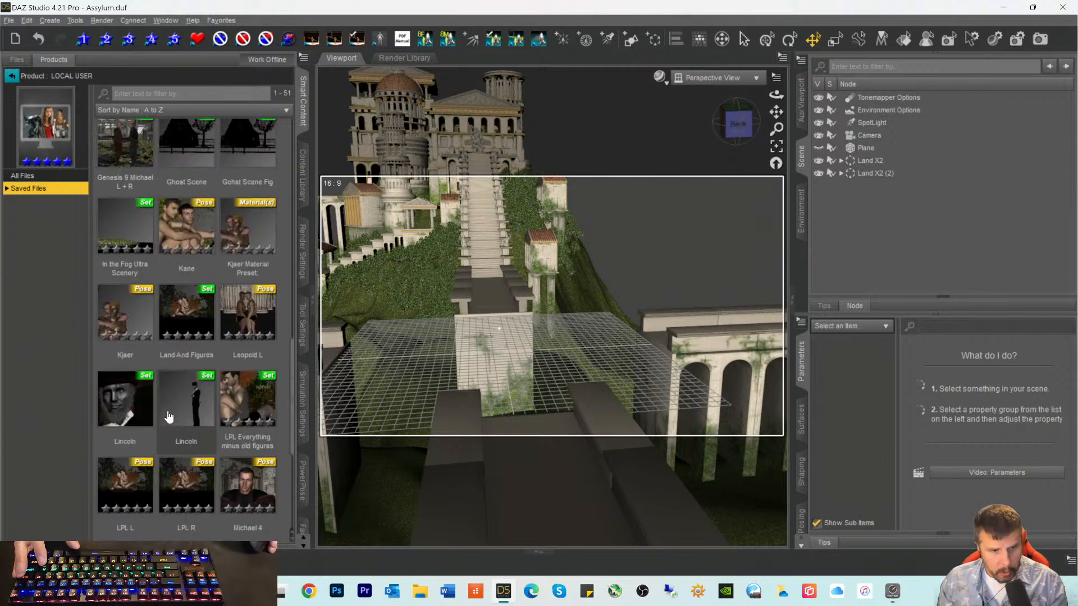
pyautogui.scroll(6, 169, 416)
pyautogui.scroll(-6, 167, 412)
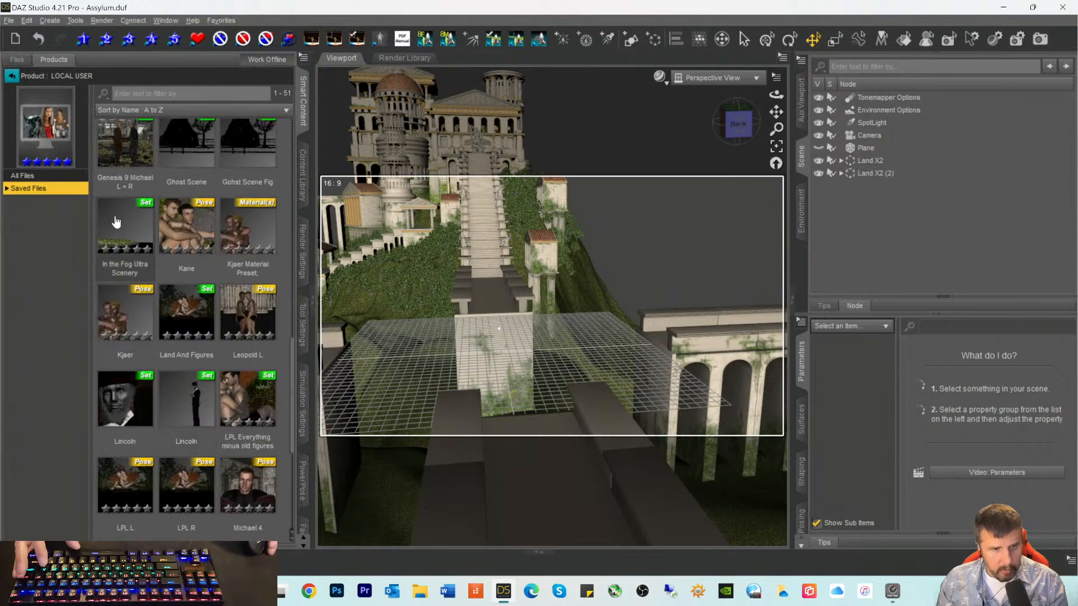
pyautogui.click(121, 152)
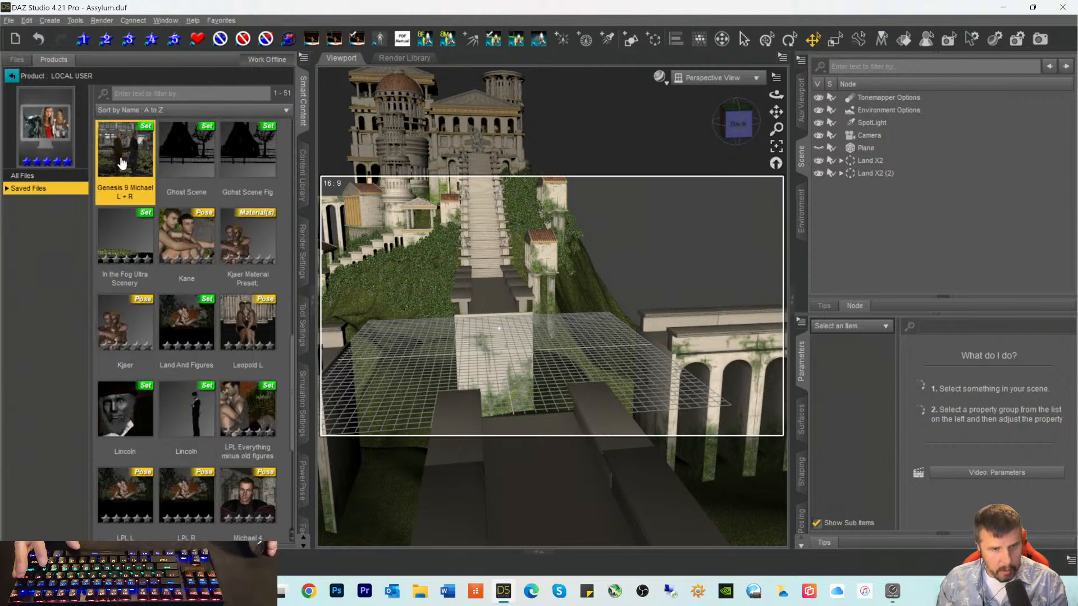
pyautogui.doubleClick(124, 162)
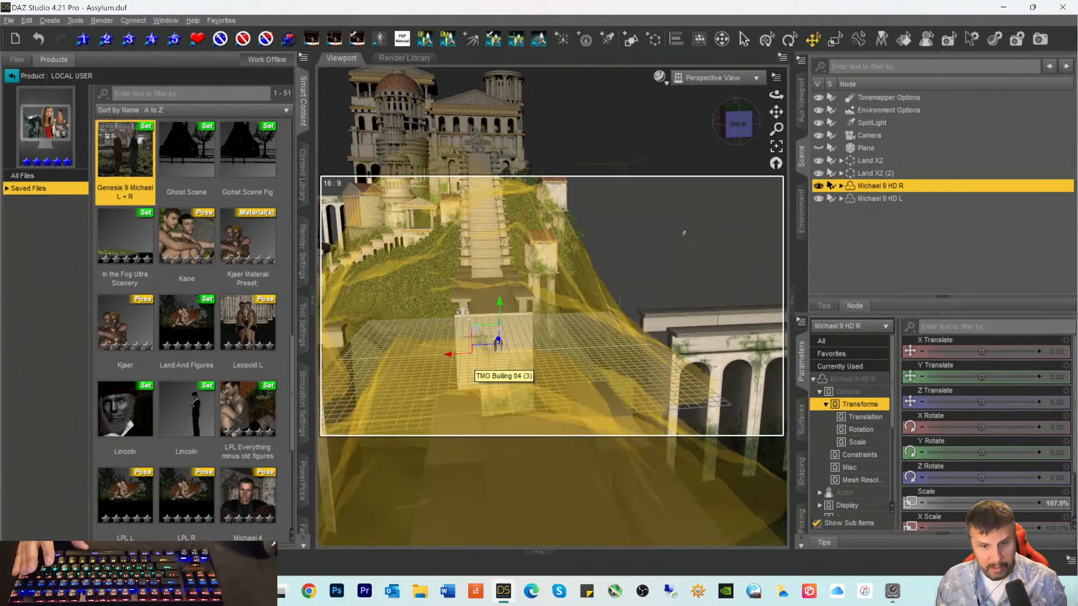
# Step: Group the two Michael 9 HD figures under the label Figures
pyautogui.keyDown('ctrl'); pyautogui.click(857, 200); pyautogui.keyUp('ctrl')
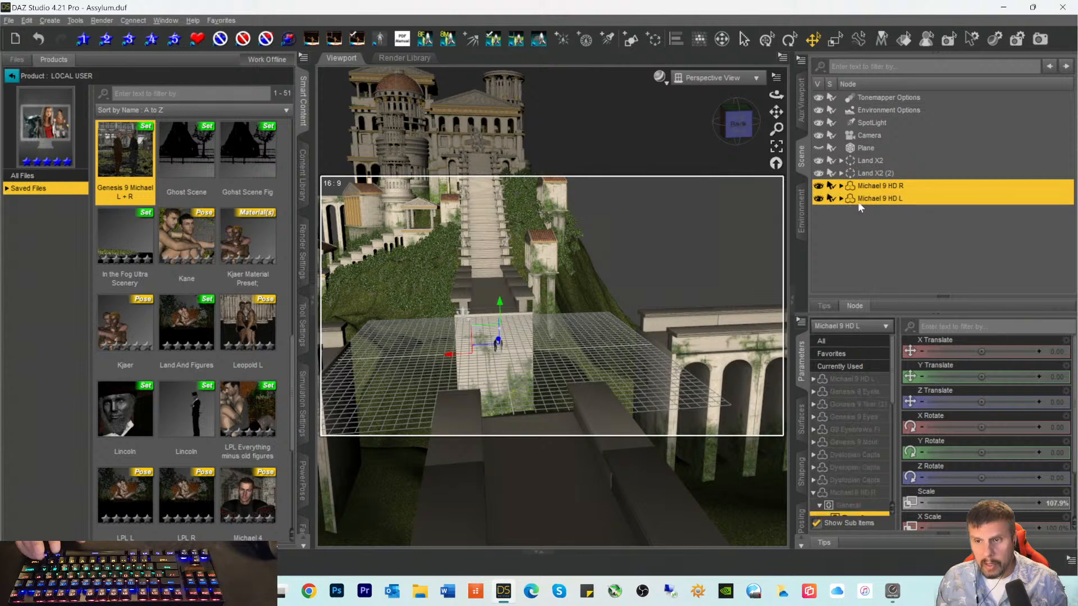
pyautogui.click(653, 38)
pyautogui.moveTo(547, 339); pyautogui.dragTo(356, 341)
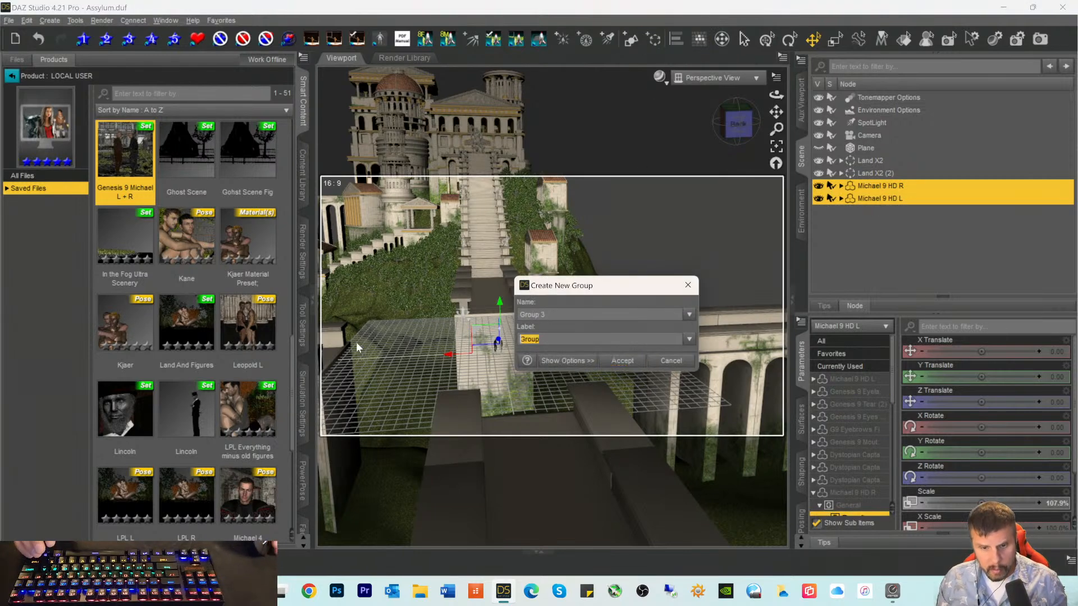
pyautogui.write('Figures')
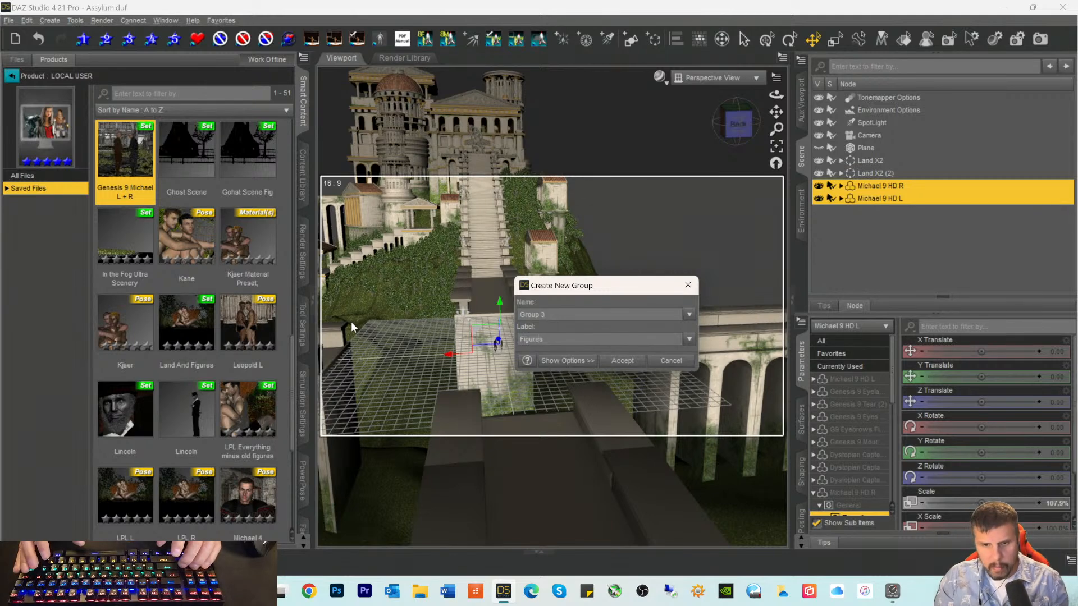
pyautogui.press('Return')
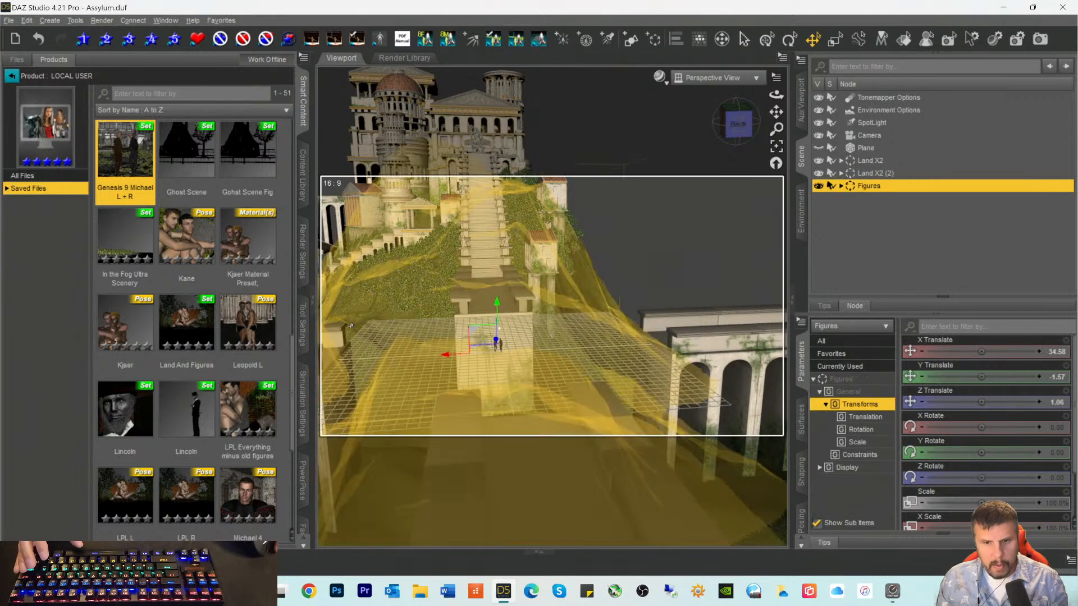
# Step: Look through the scene's Camera and orbit it to a lower angle facing the two figures and the stairway
pyautogui.click(869, 136)
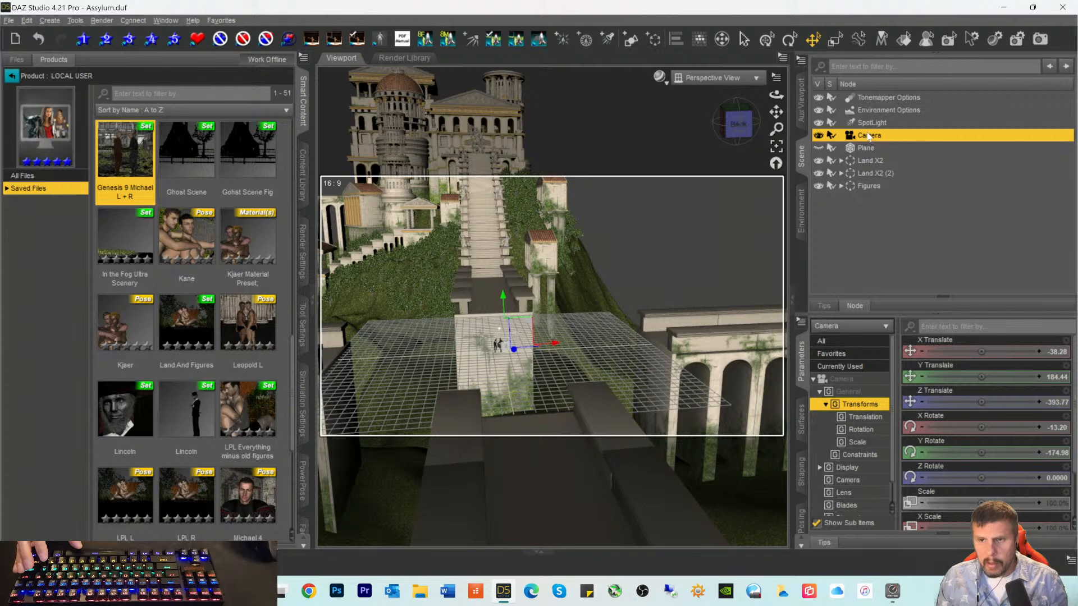
pyautogui.click(660, 76)
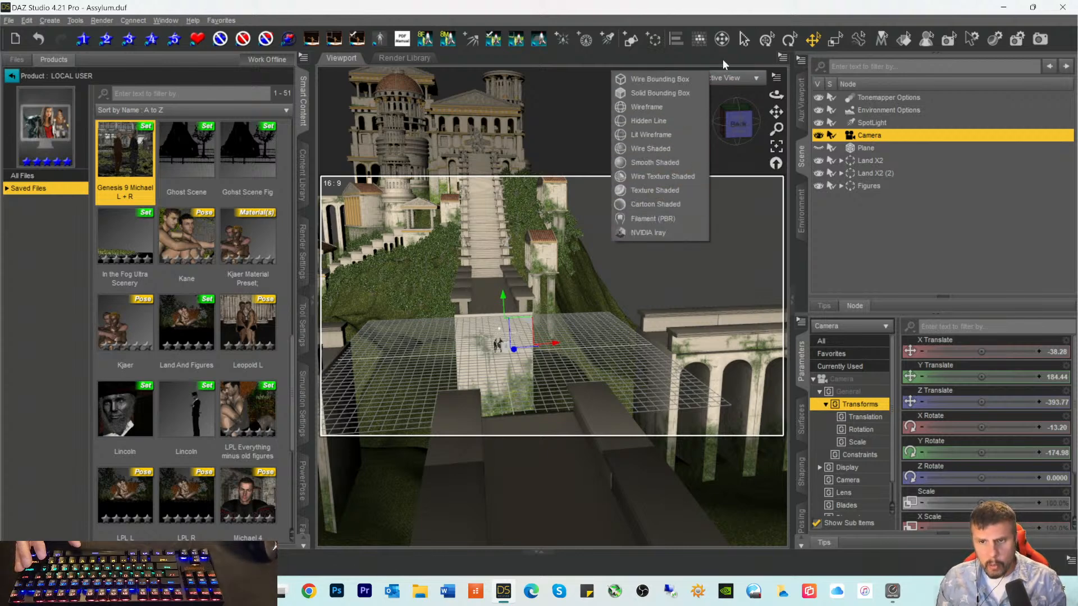
pyautogui.press('Escape')
pyautogui.click(730, 77)
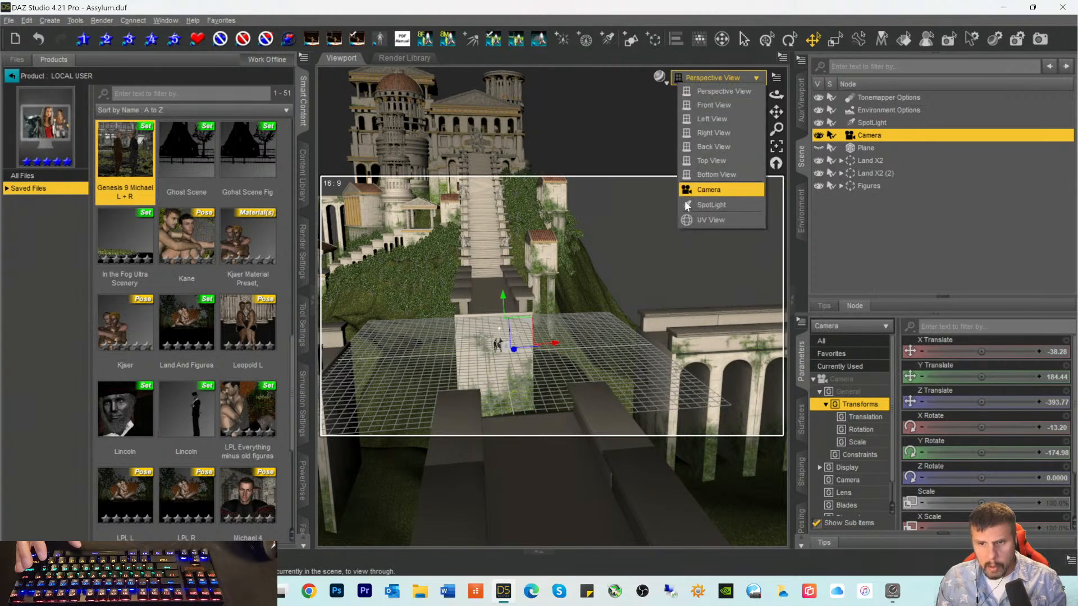
pyautogui.click(698, 190)
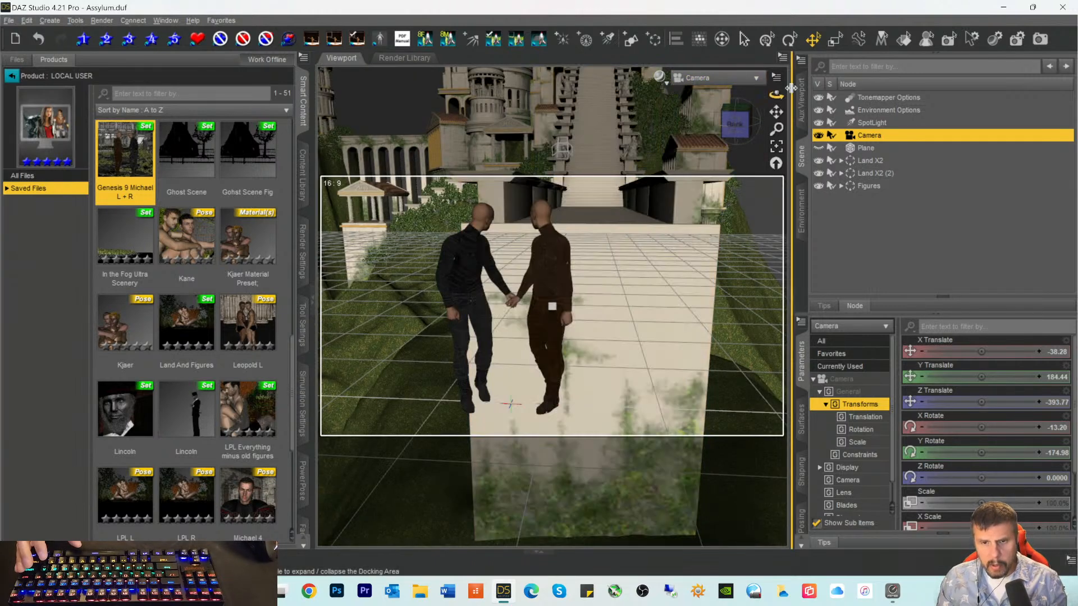
pyautogui.moveTo(736, 135); pyautogui.dragTo(761, 123)
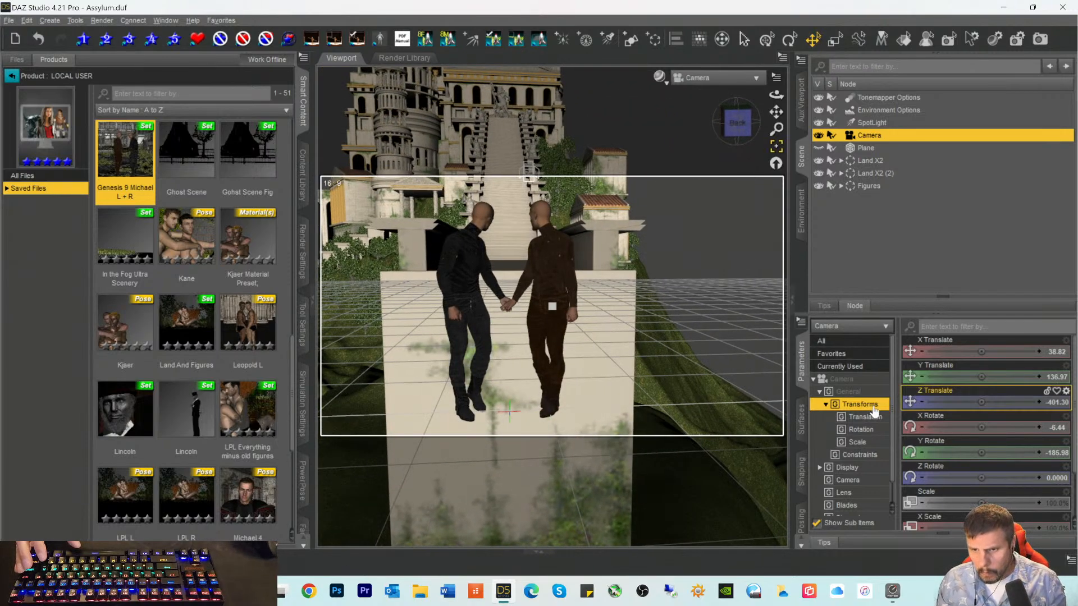
# Step: Set the camera's Y Translate to 100
pyautogui.click(841, 379)
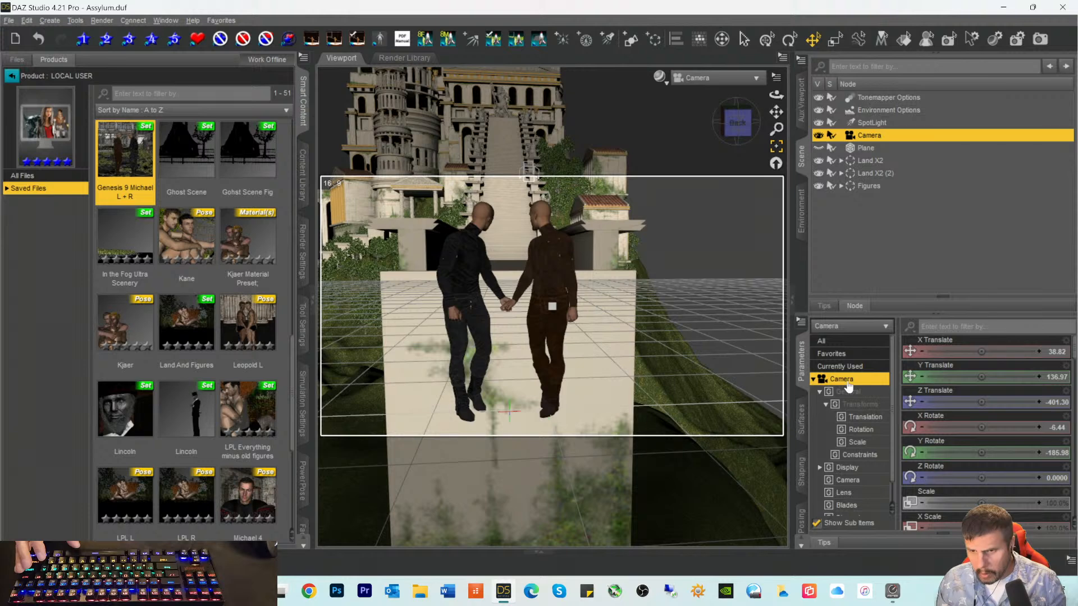
pyautogui.doubleClick(986, 377)
pyautogui.write('20')
pyautogui.press('BackSpace')
pyautogui.press('BackSpace')
pyautogui.write('100')
pyautogui.press('Return')
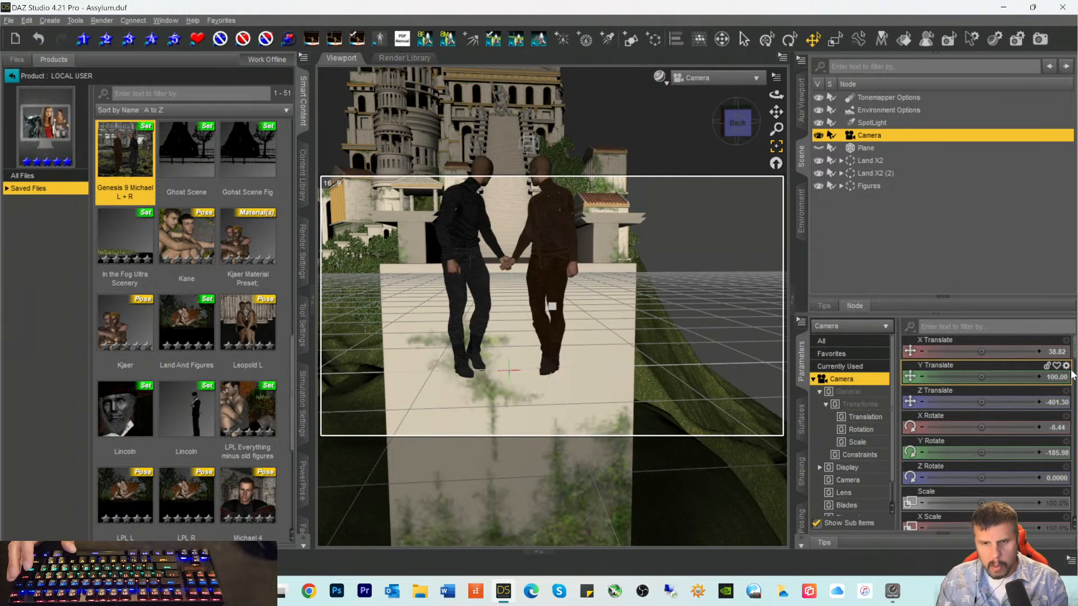
# Step: Level the camera's tilt and shift it so both figures fit inside the 16:9 frame
pyautogui.click(738, 147)
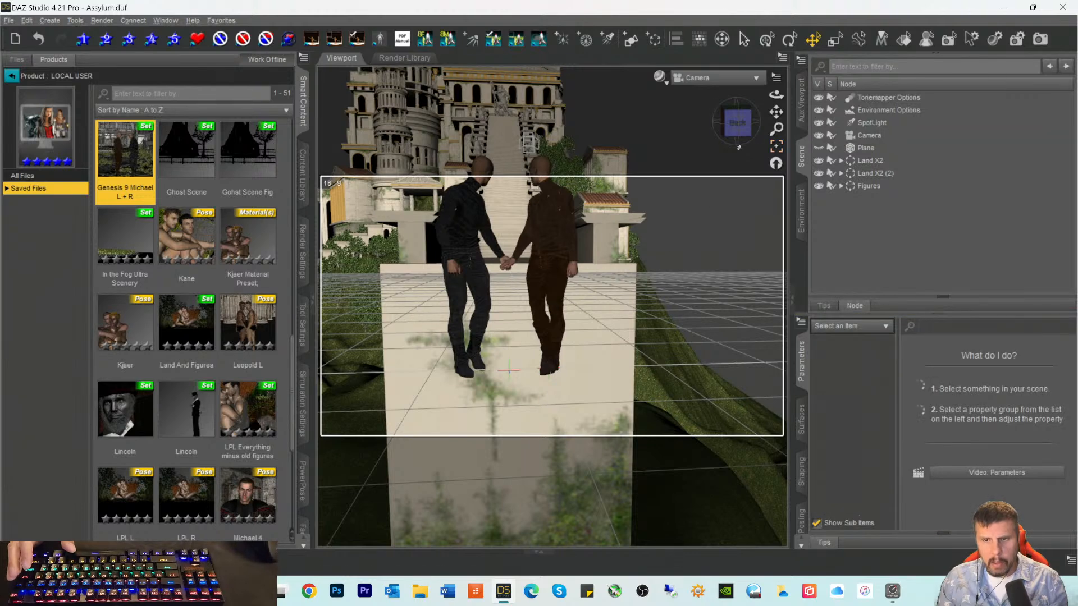
pyautogui.moveTo(739, 123); pyautogui.dragTo(742, 127)
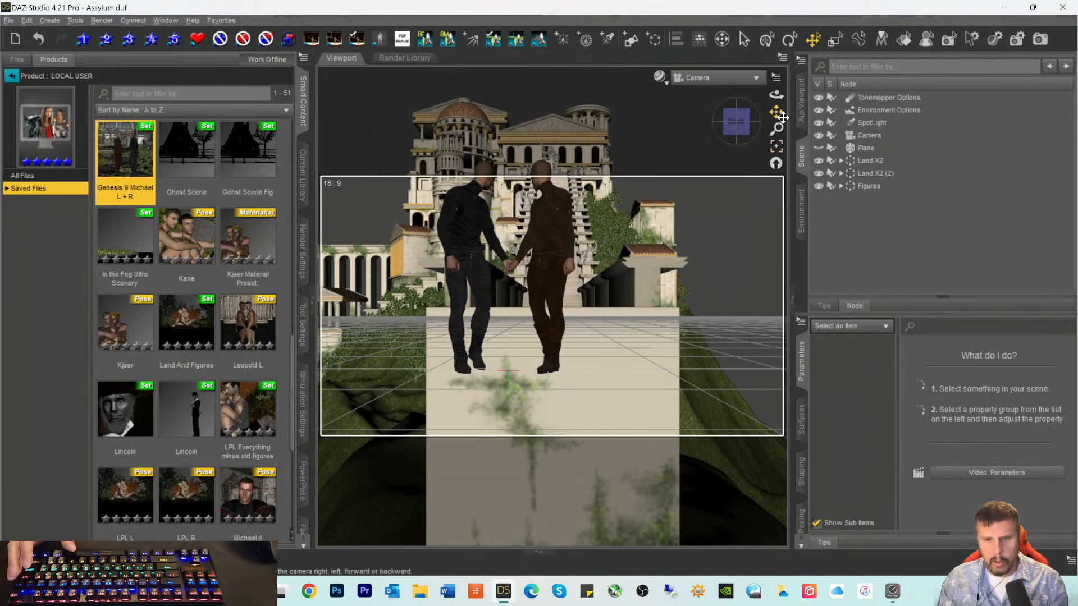
pyautogui.moveTo(775, 112); pyautogui.dragTo(728, 133)
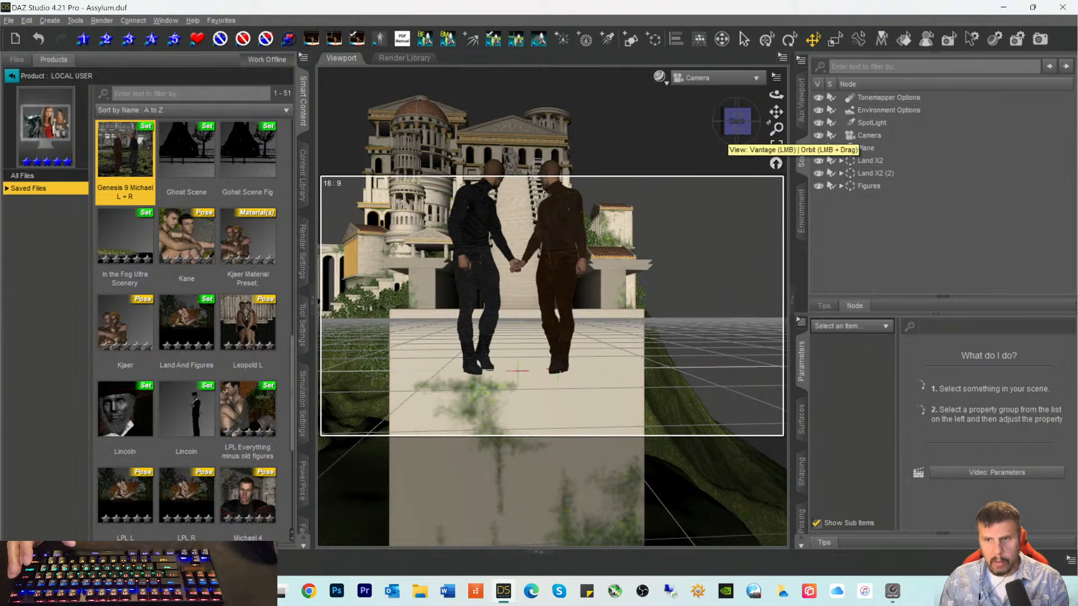
pyautogui.click(869, 185)
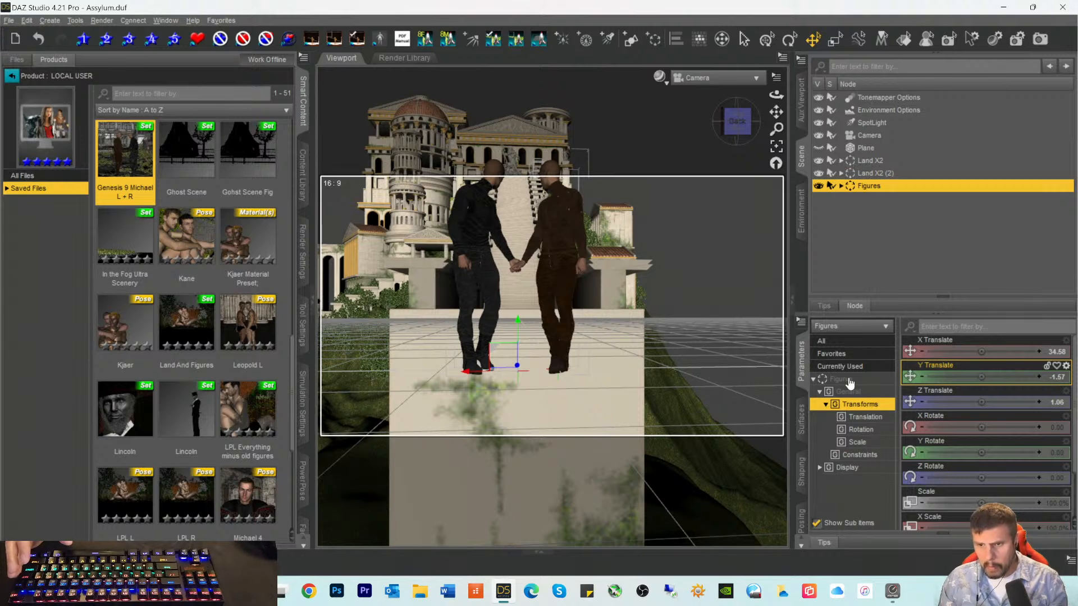
pyautogui.click(866, 138)
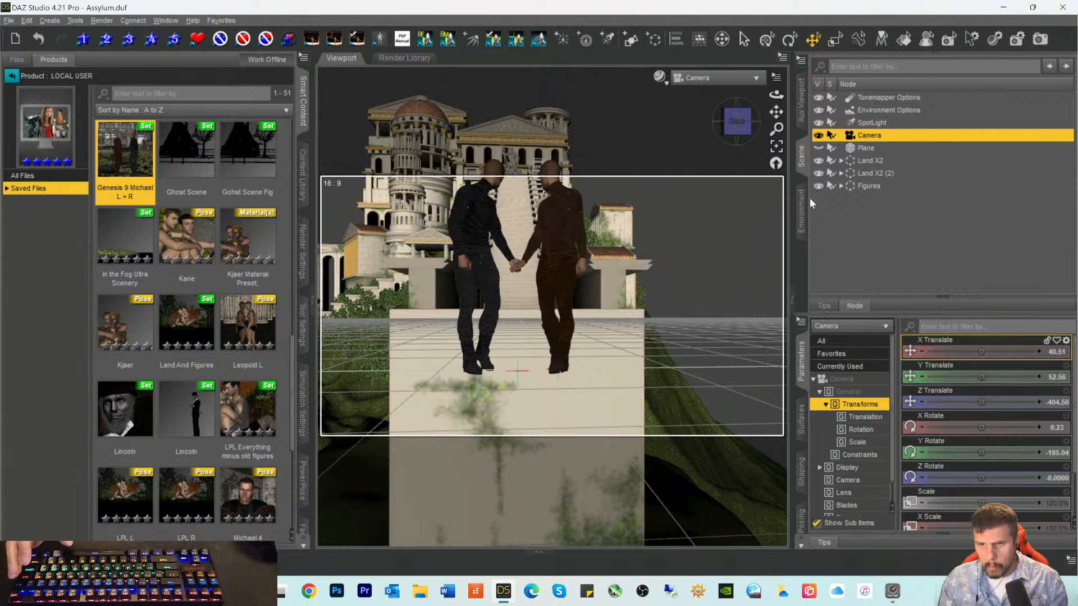
pyautogui.moveTo(775, 112); pyautogui.dragTo(733, 127)
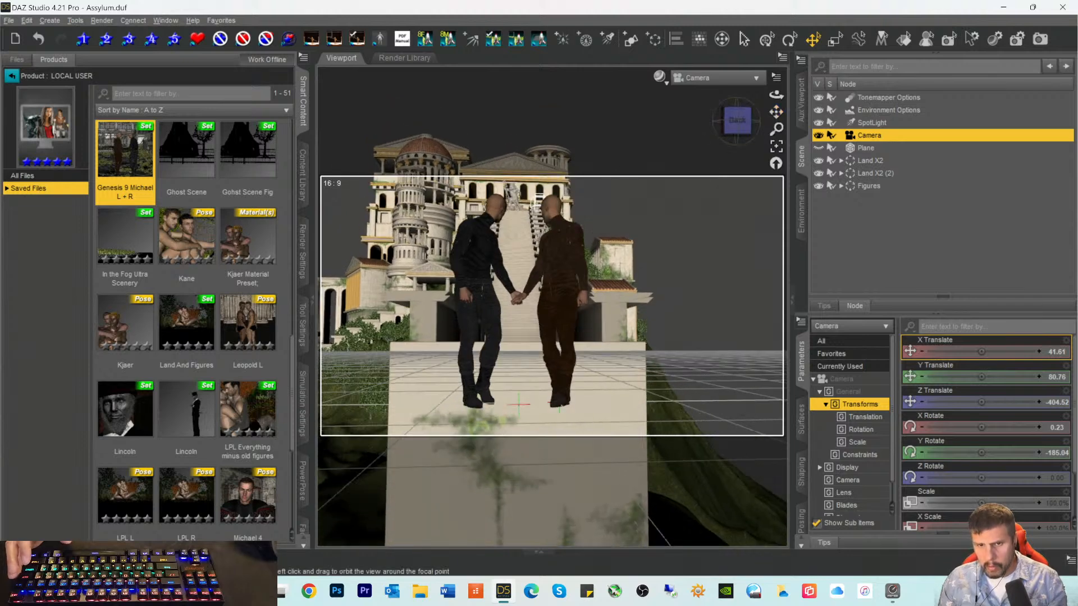
# Step: Align the camera squarely to the Back view, reframe the figures, and set its Y Translate to 100
pyautogui.click(736, 121)
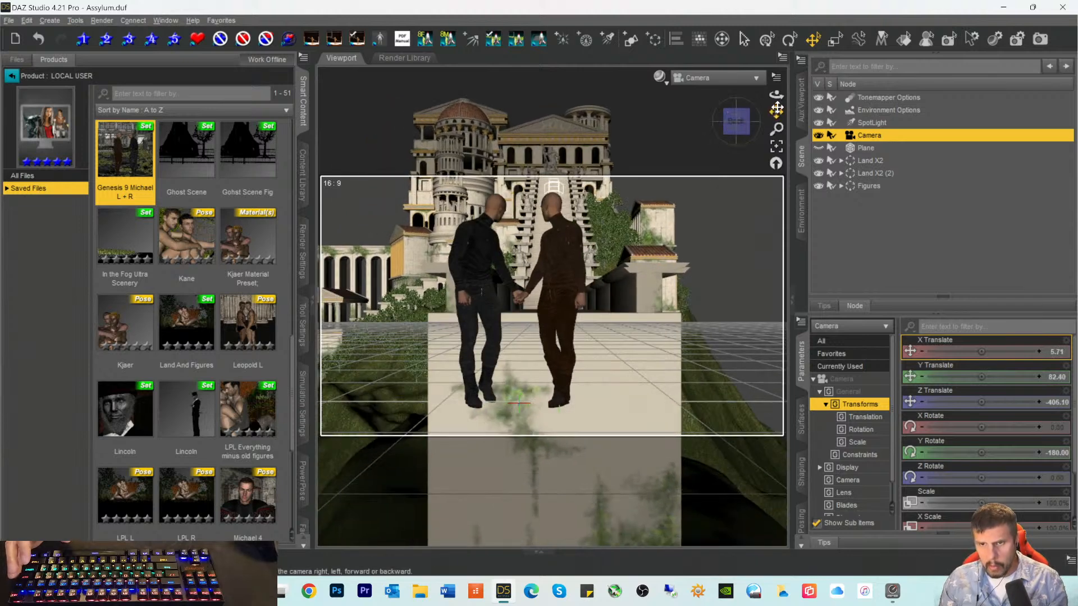
pyautogui.moveTo(776, 112); pyautogui.dragTo(775, 109)
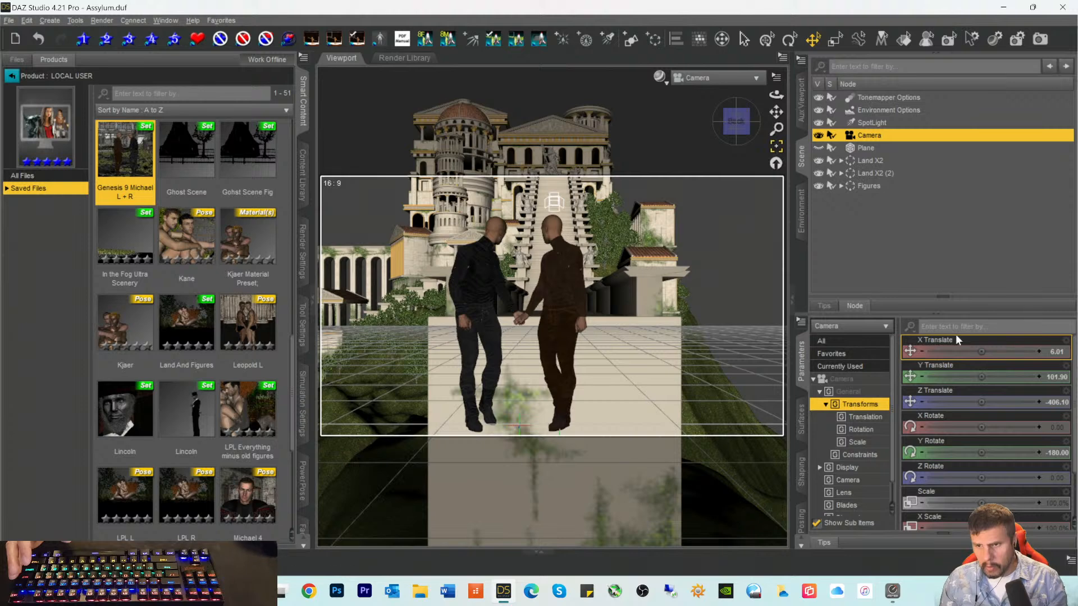
pyautogui.click(1055, 378)
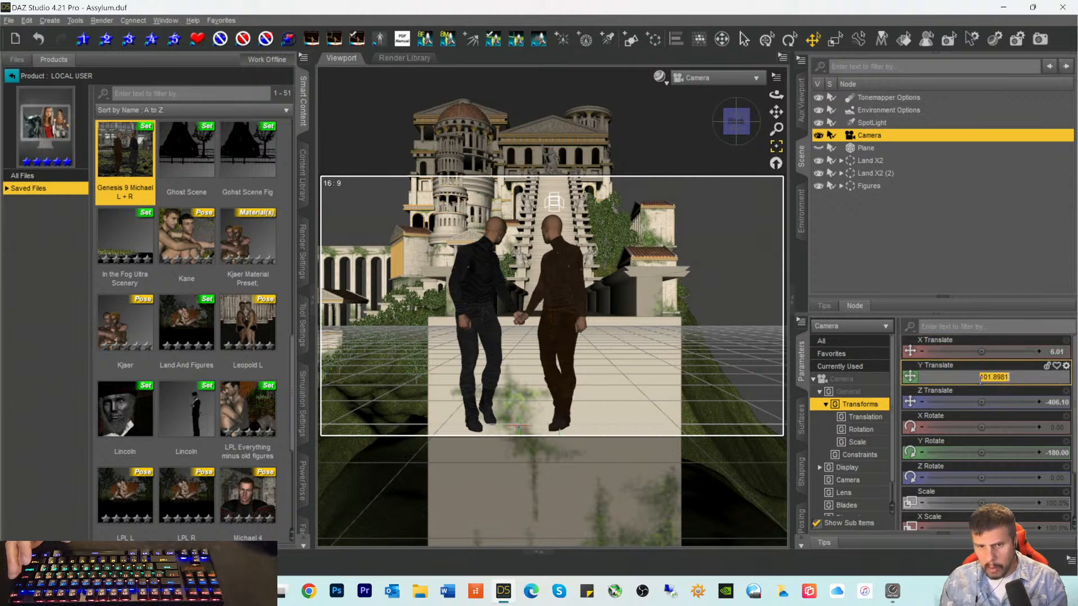
pyautogui.write('100')
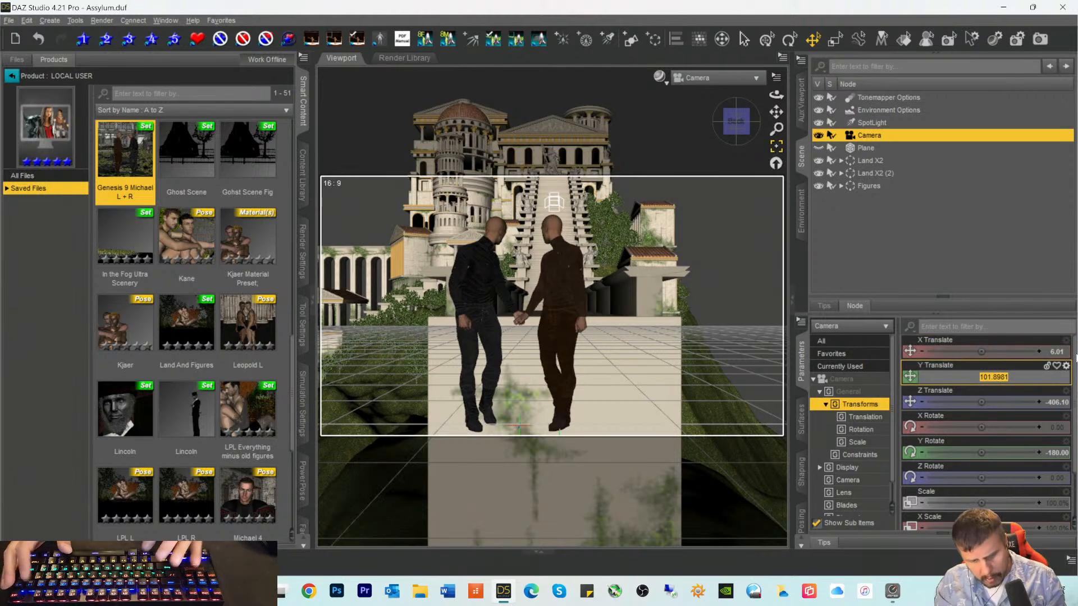
pyautogui.press('Return')
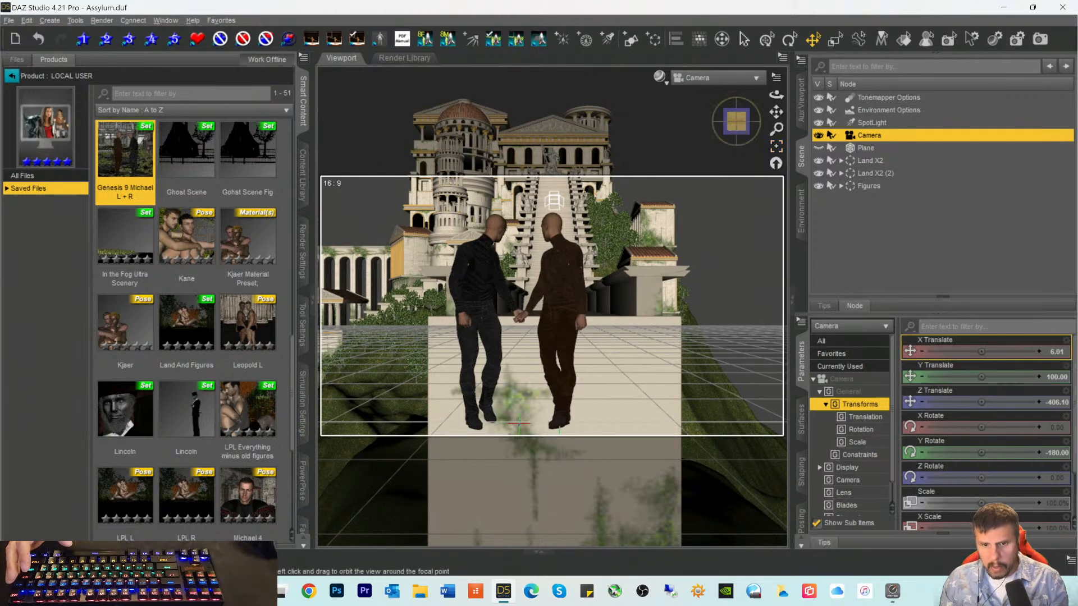
# Step: Orbit the camera slightly around the two figures and set its Y Translate to 100
pyautogui.moveTo(743, 129); pyautogui.dragTo(758, 128)
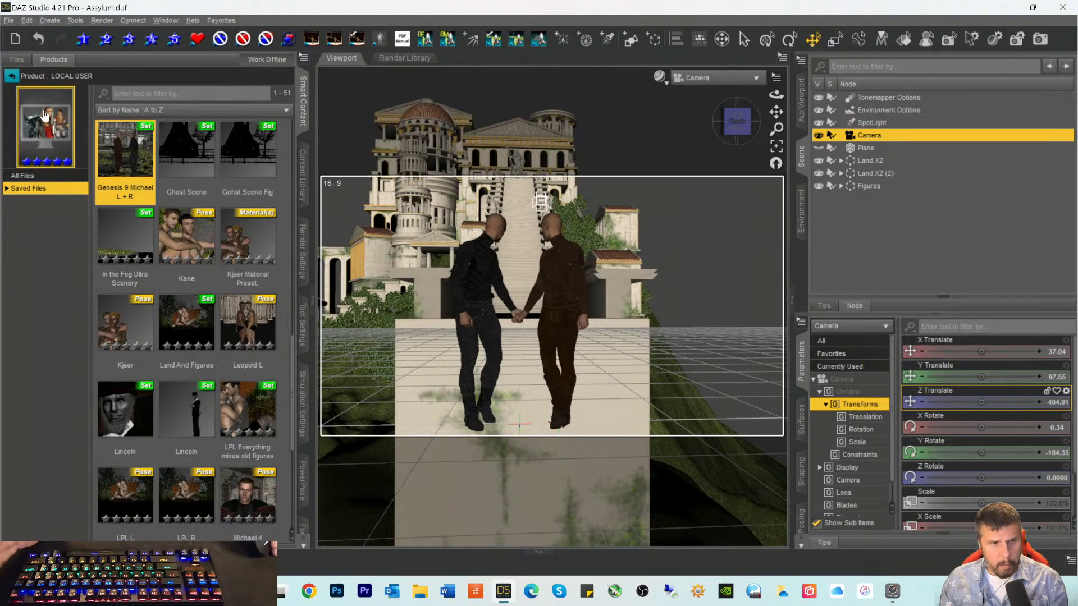
pyautogui.click(11, 75)
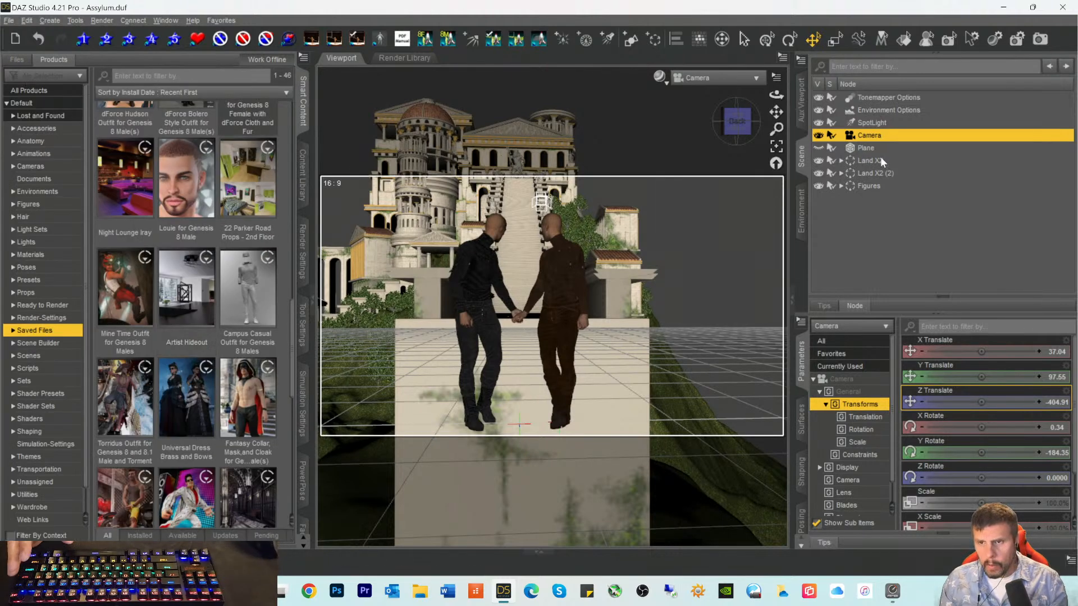
pyautogui.click(1058, 378)
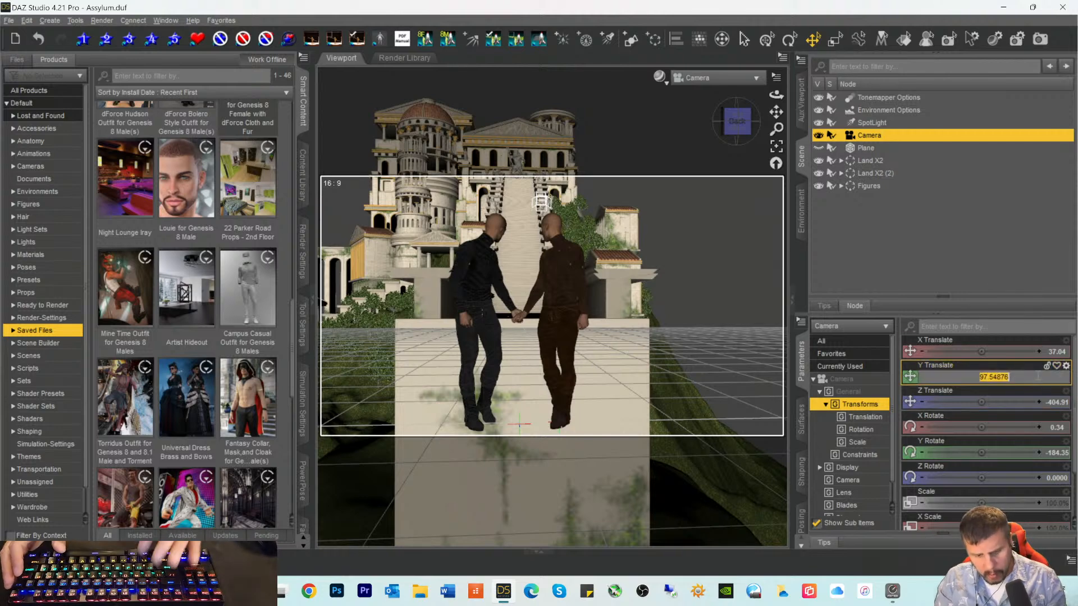
pyautogui.write('100')
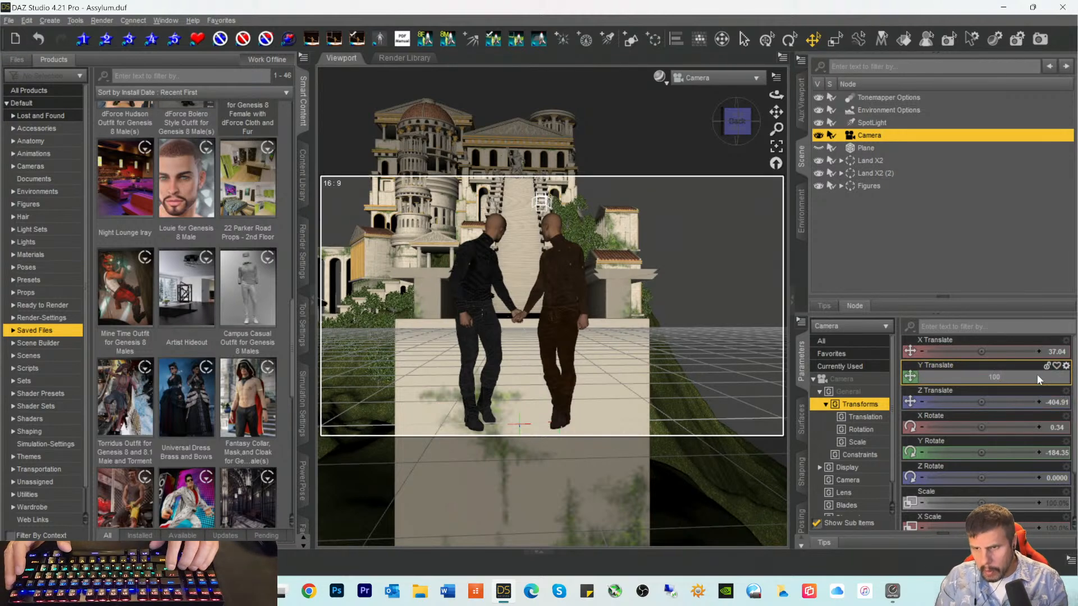
pyautogui.press('Return')
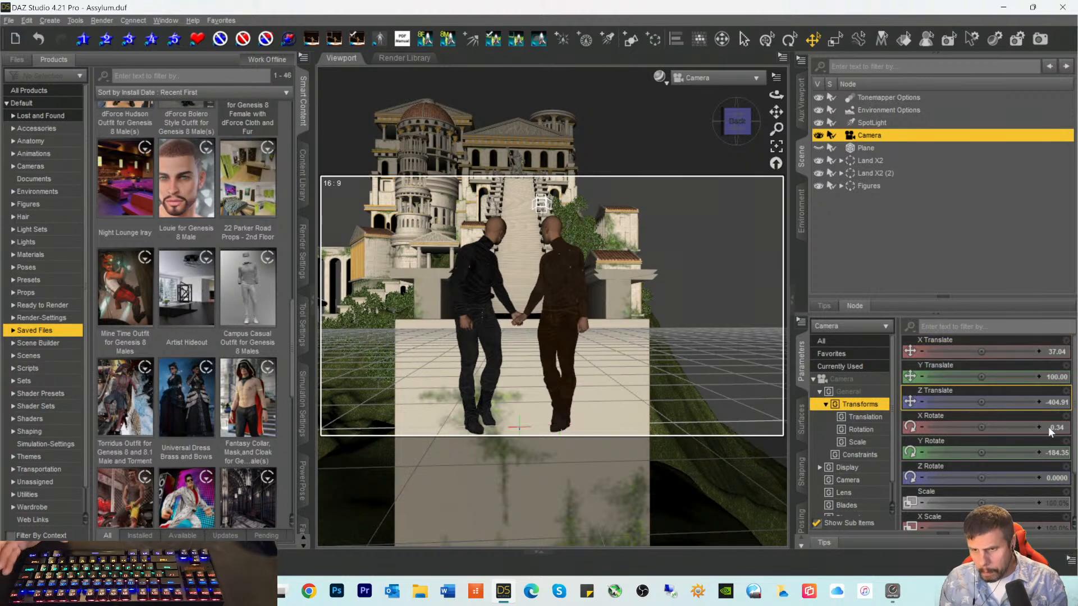
# Step: Set the camera's X Rotate, Y Rotate and Z Rotate to 0
pyautogui.click(1059, 428)
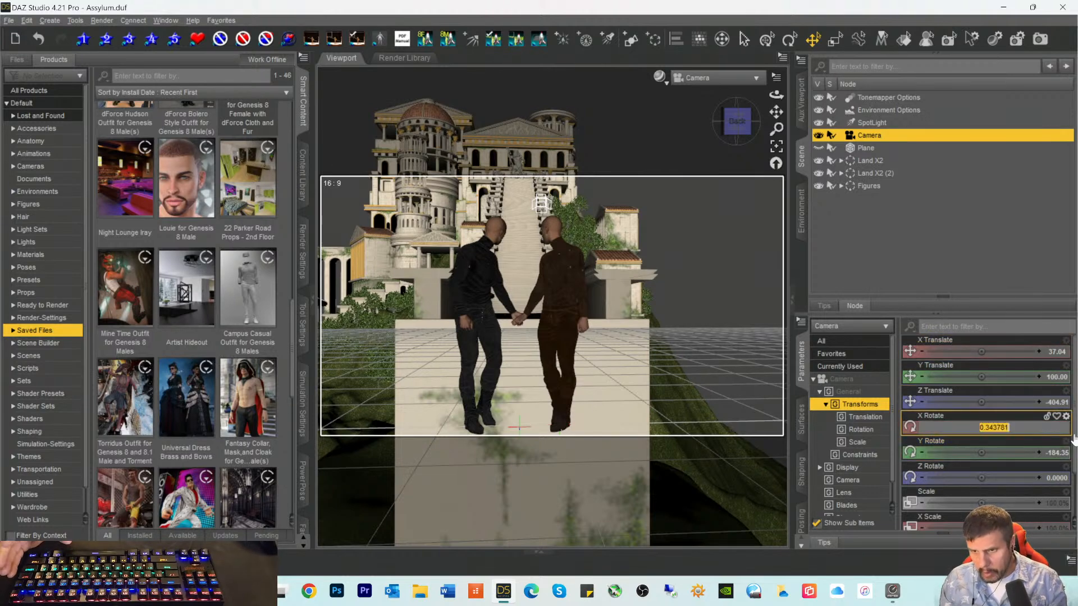
pyautogui.write('0')
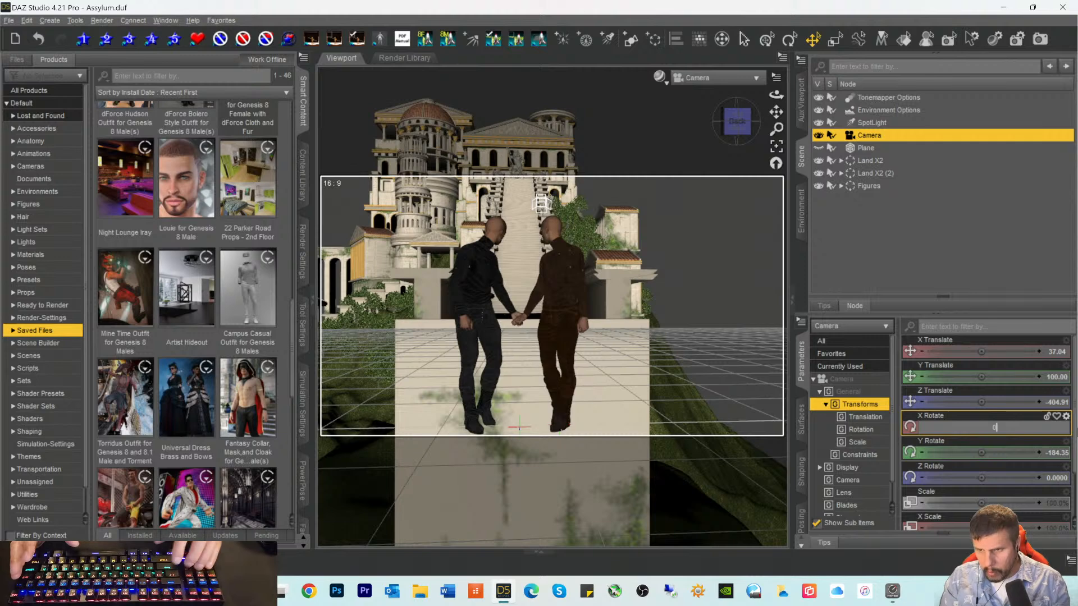
pyautogui.press('Return')
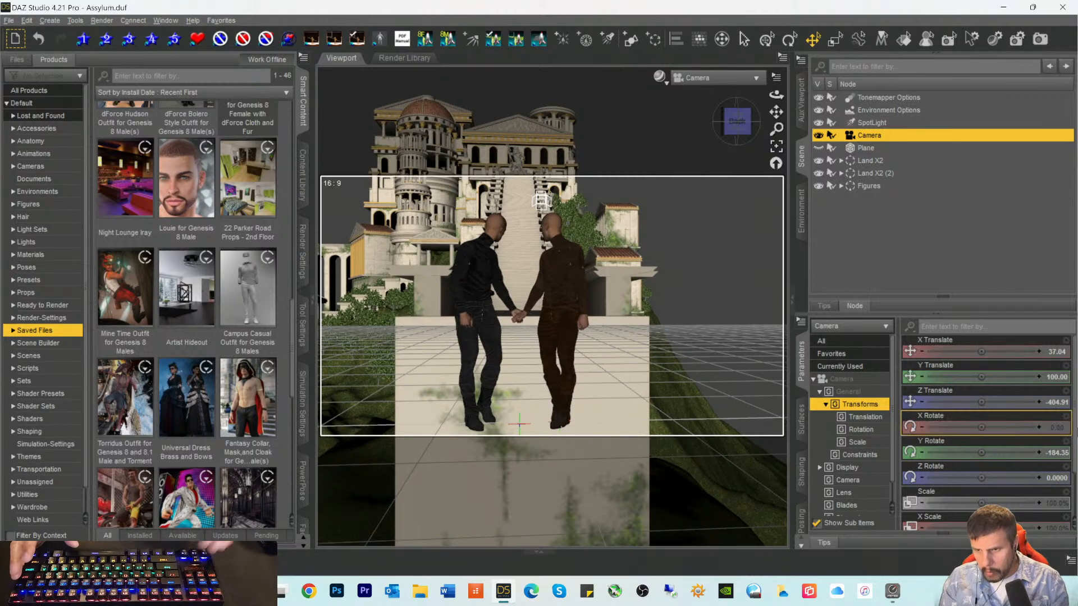
pyautogui.click(1053, 454)
pyautogui.write('0')
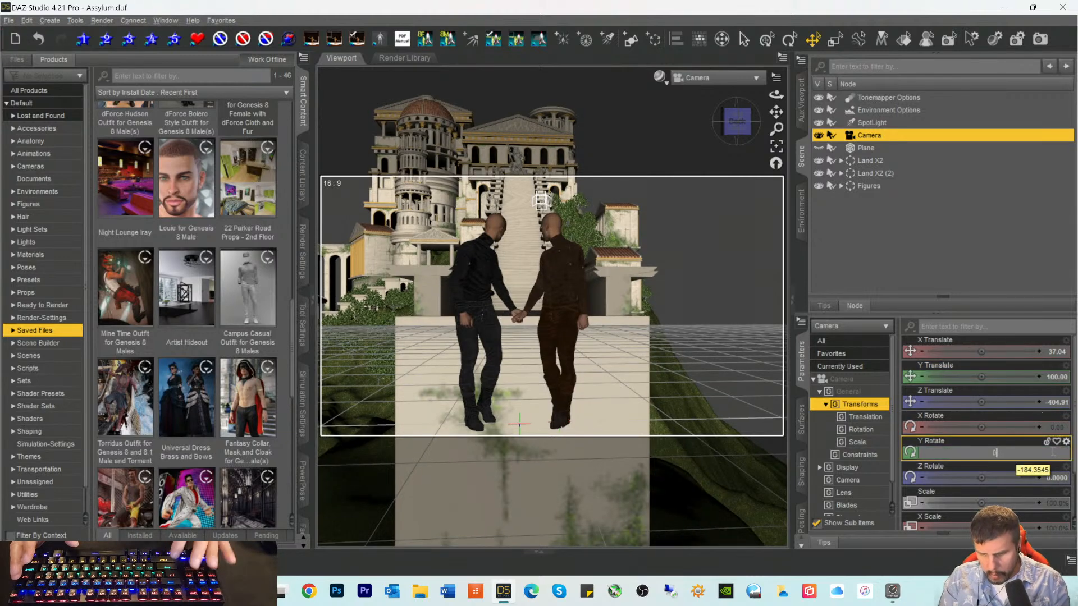
pyautogui.press('Return')
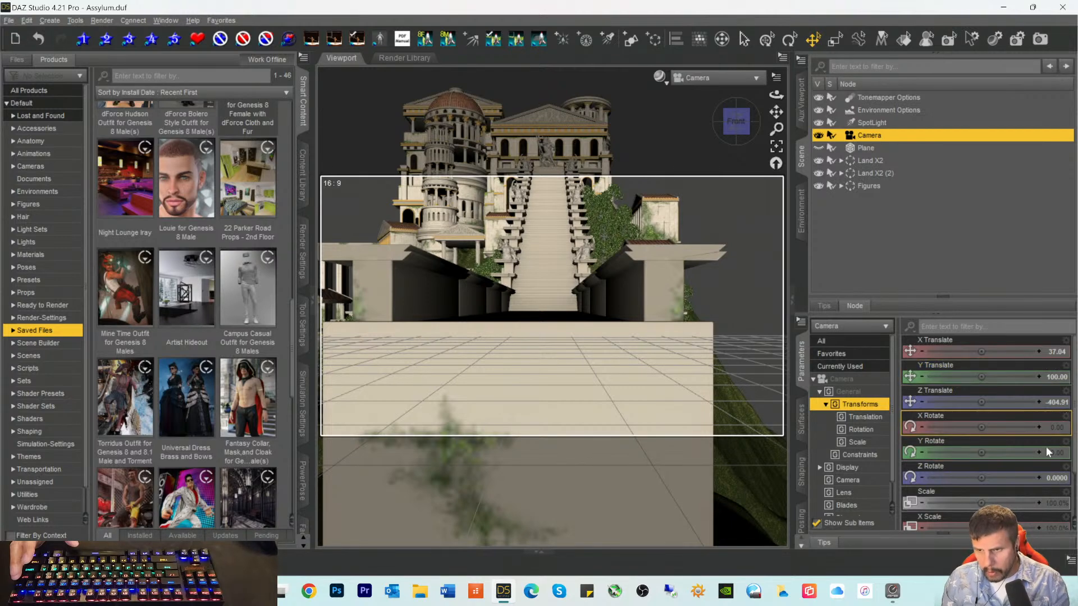
pyautogui.click(1053, 480)
pyautogui.write('0')
pyautogui.press('Return')
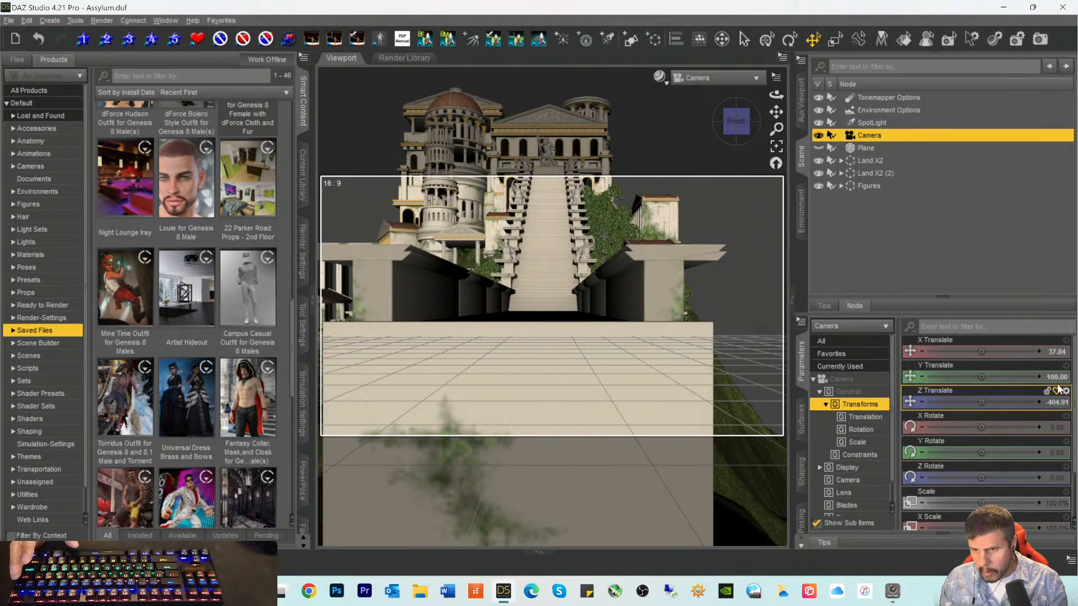
# Step: Set the camera's X Translate and Z Translate to 0
pyautogui.click(1061, 353)
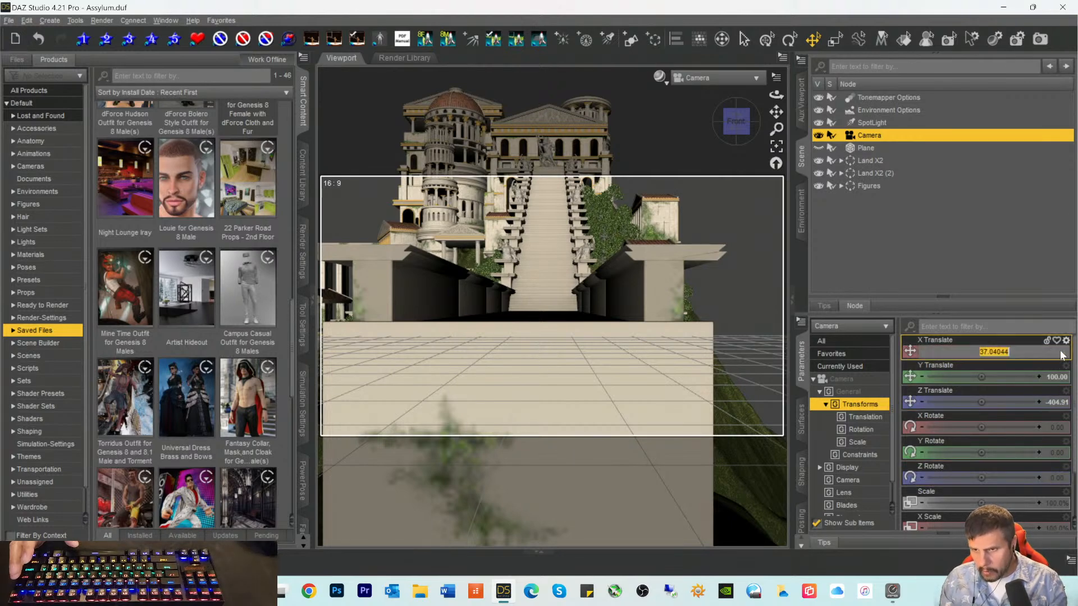
pyautogui.write('0')
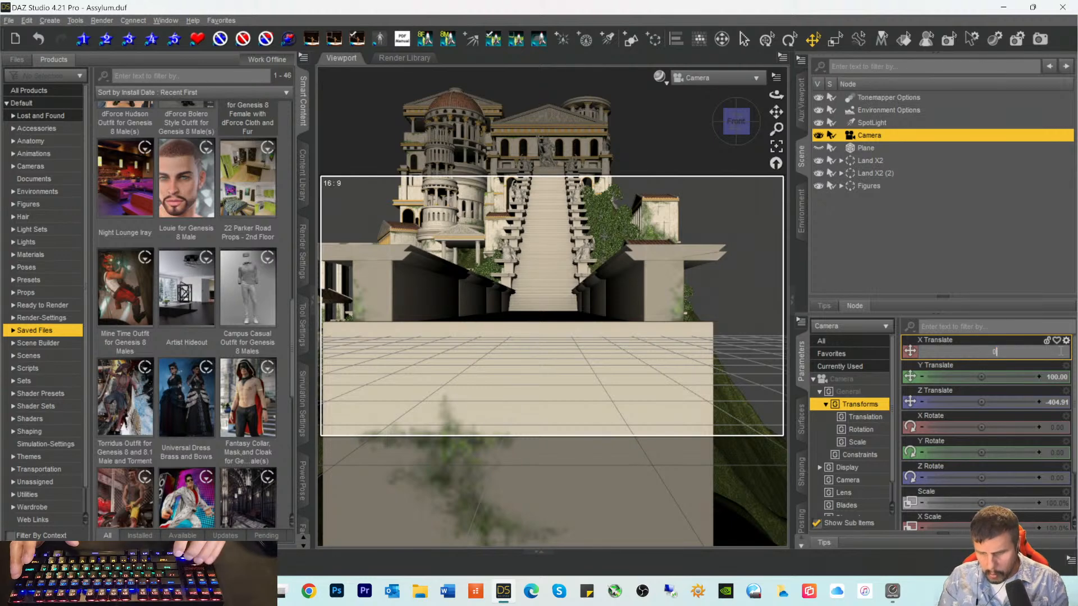
pyautogui.press('Return')
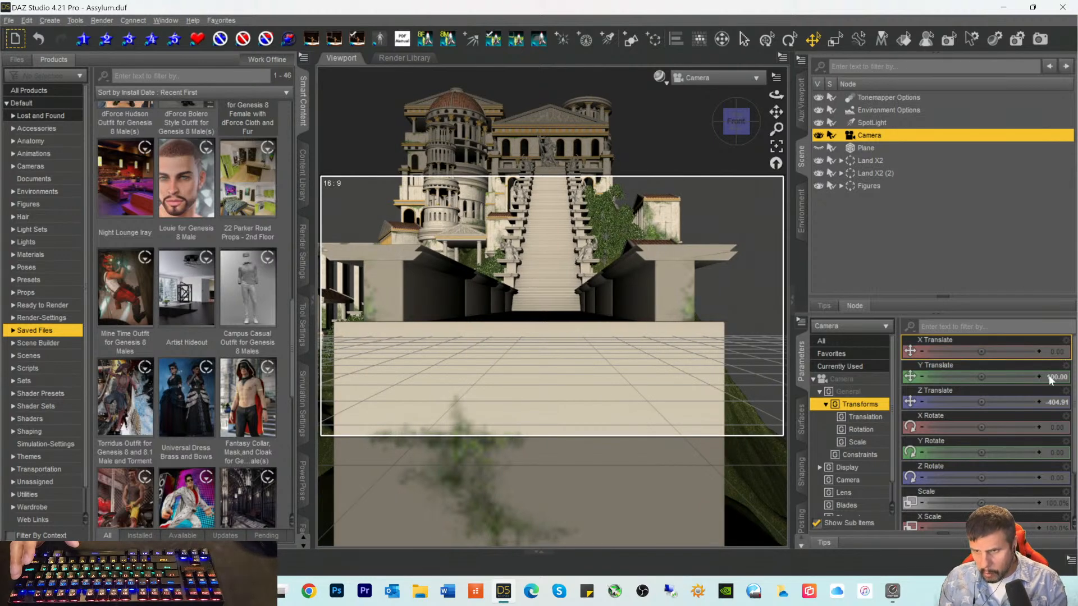
pyautogui.click(1055, 402)
pyautogui.write('0')
pyautogui.press('Return')
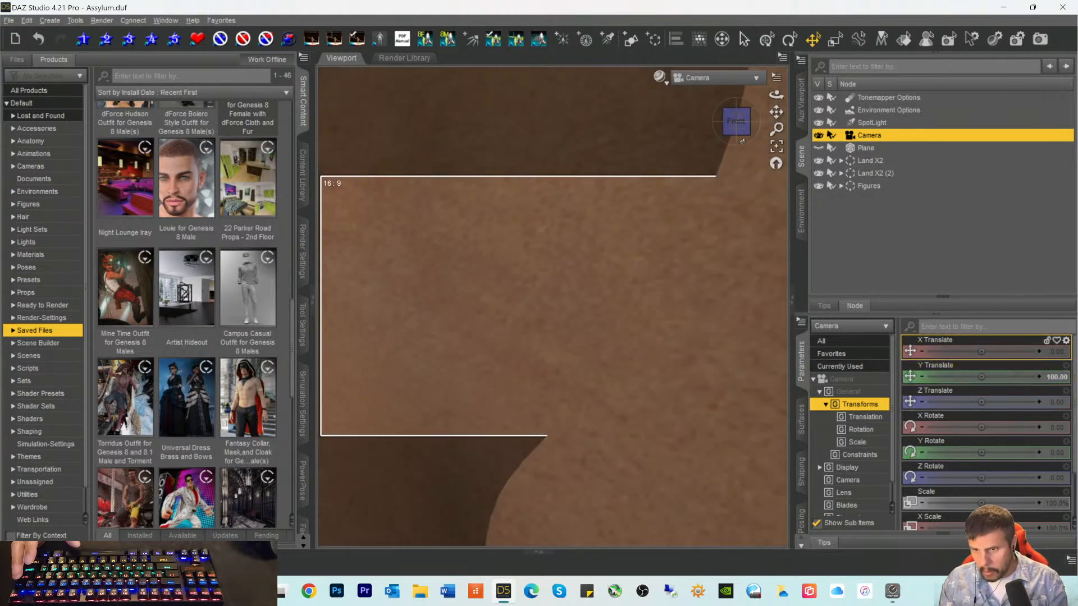
pyautogui.moveTo(736, 125); pyautogui.dragTo(736, 111)
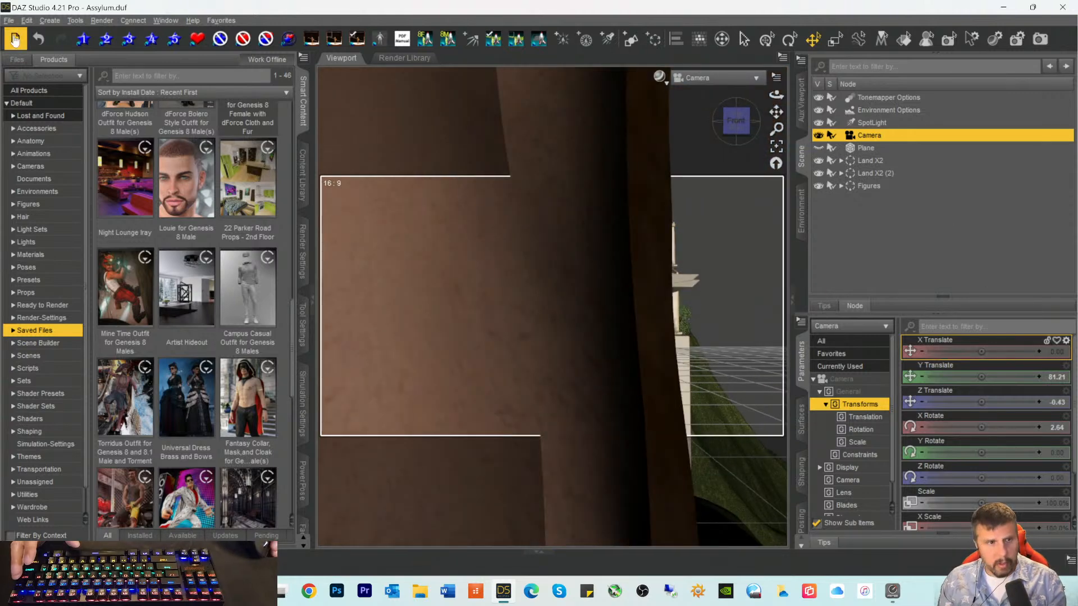
pyautogui.click(26, 20)
pyautogui.click(34, 35)
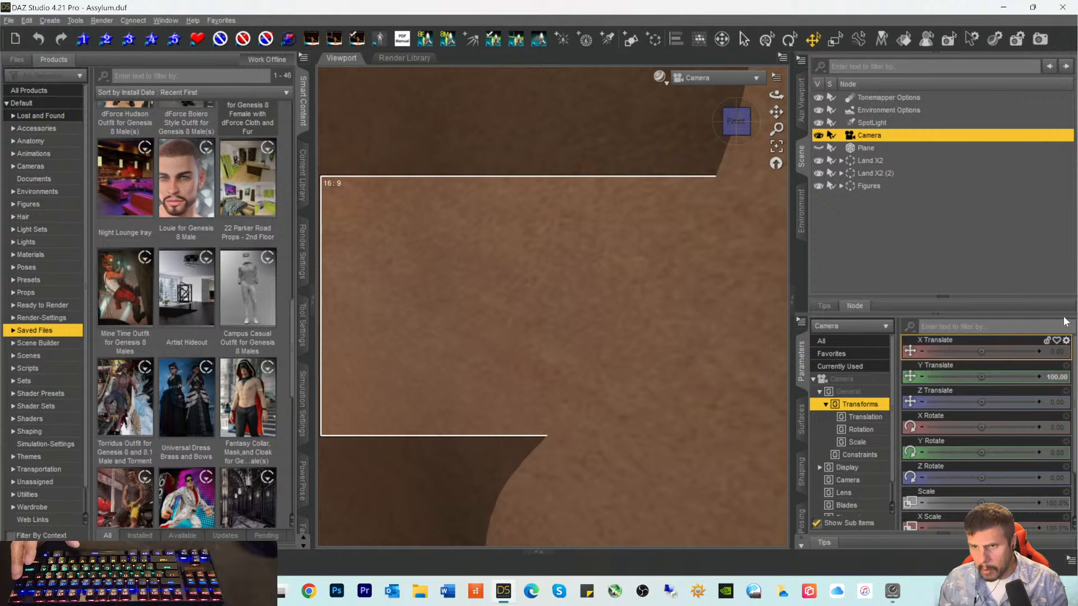
# Step: Hide the Figures group in the scene
pyautogui.click(859, 189)
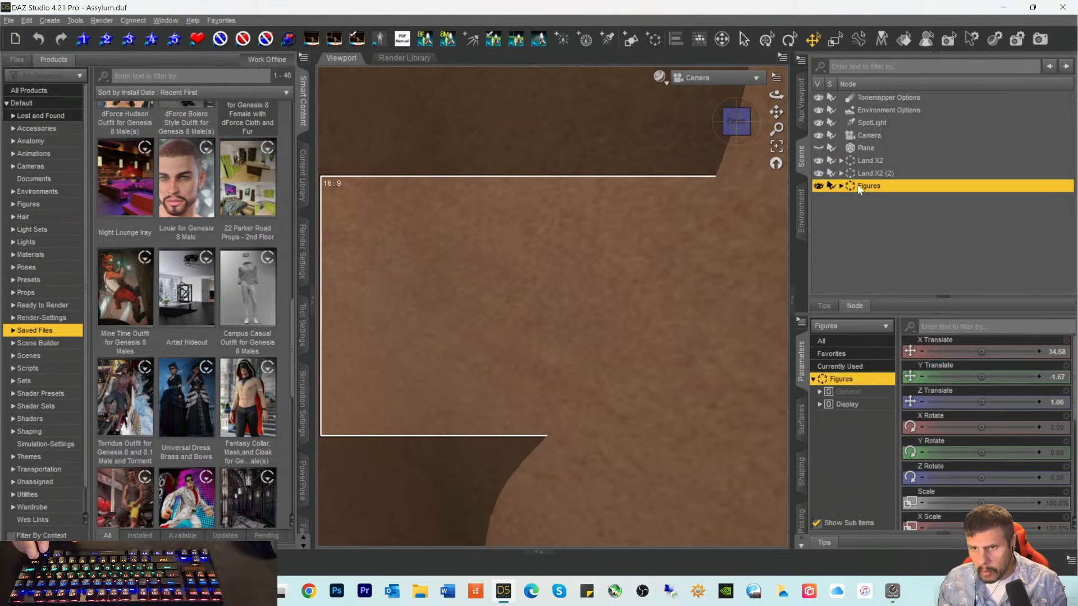
pyautogui.click(819, 188)
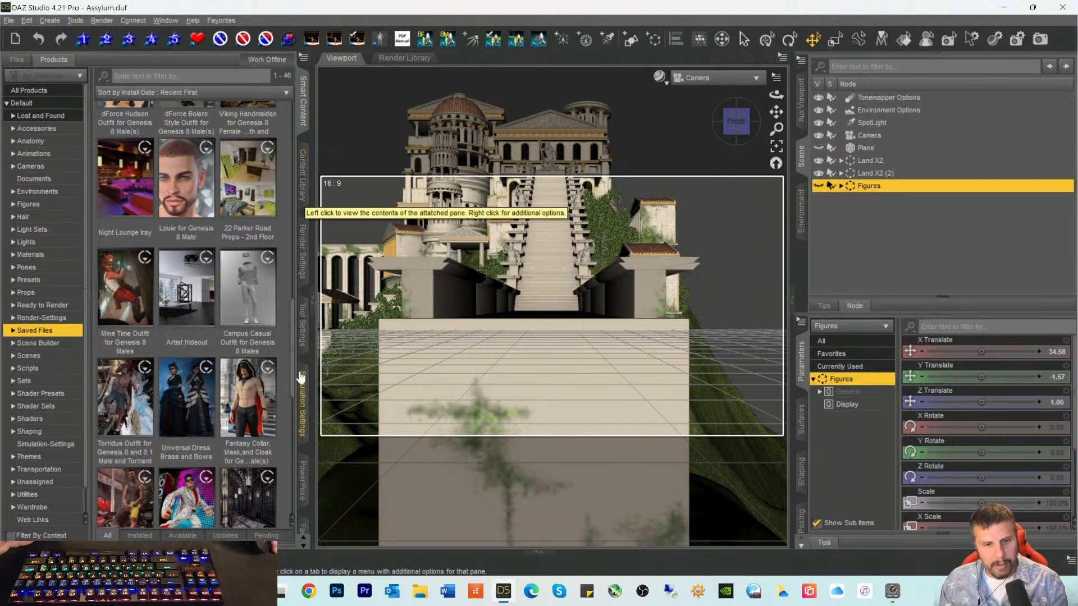
# Step: Set the pixel width to 8000 in the general render settings, keeping the proportions constrained
pyautogui.click(302, 260)
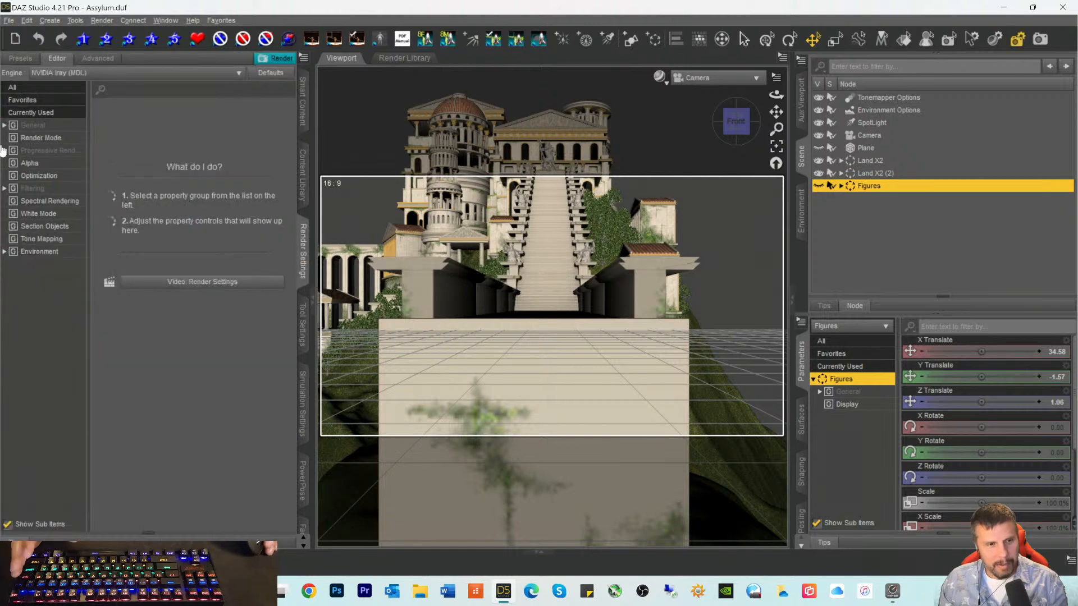
pyautogui.click(30, 127)
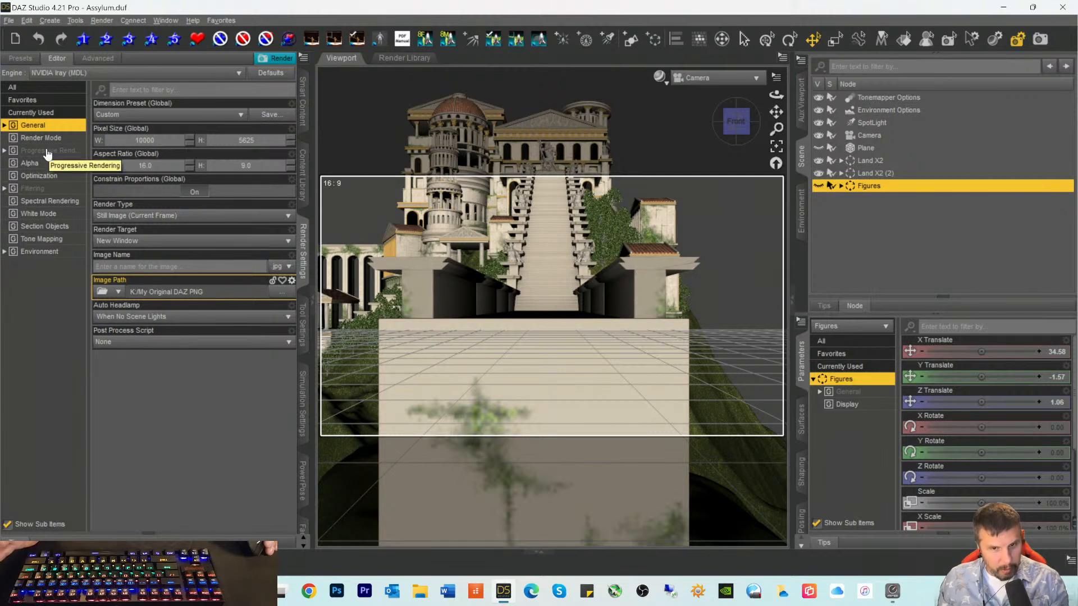
pyautogui.click(164, 140)
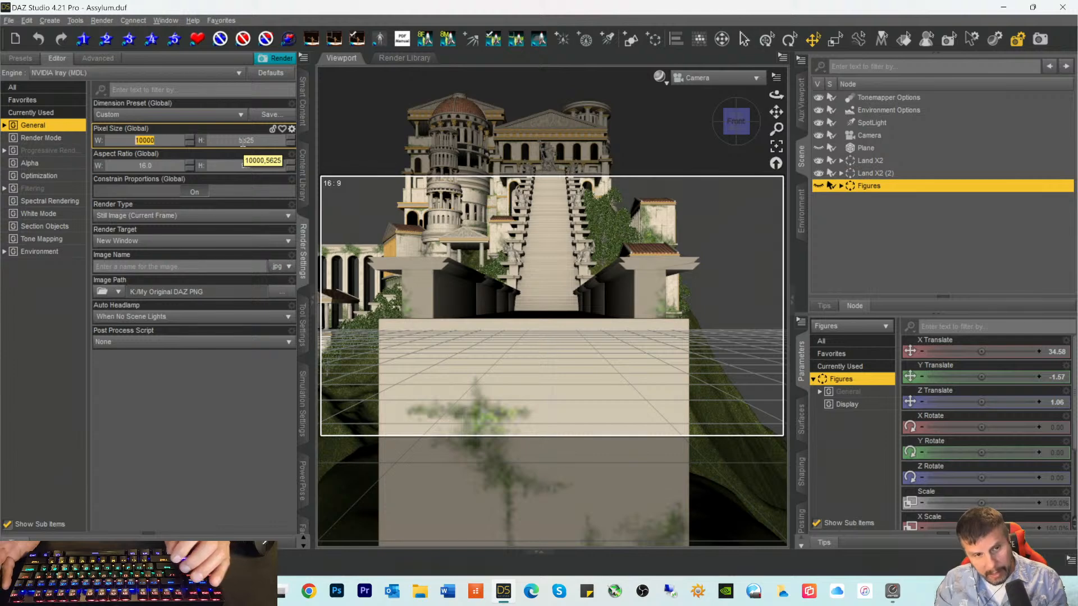
pyautogui.write('8000')
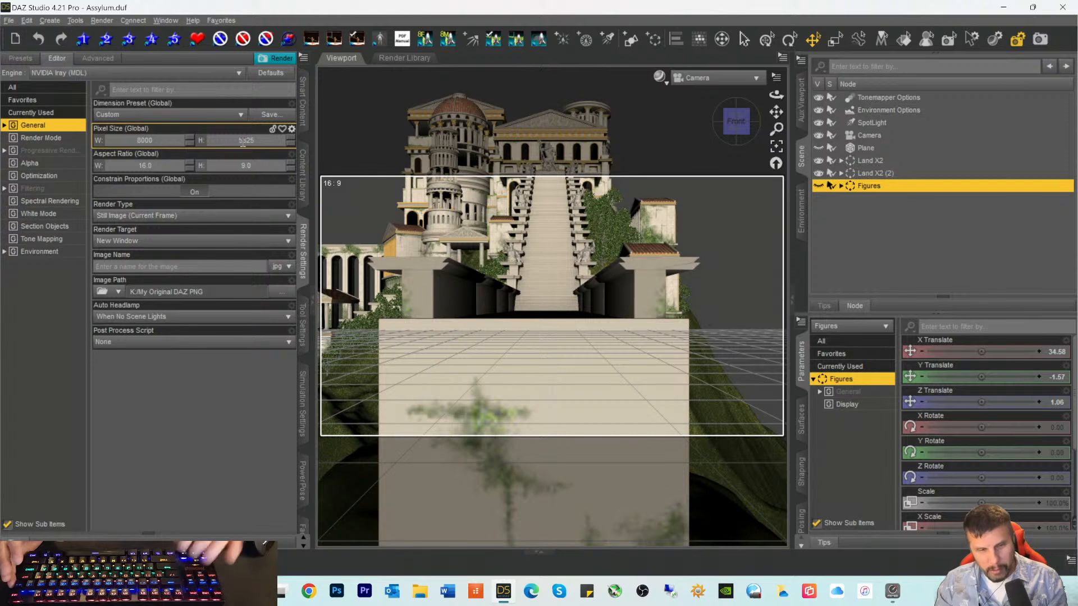
pyautogui.click(221, 370)
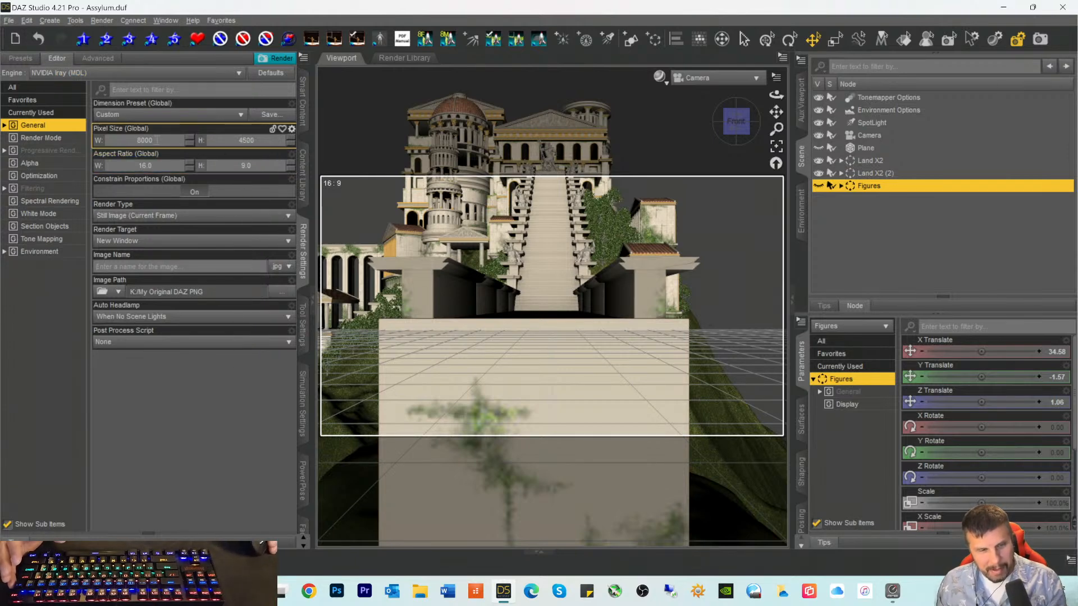
# Step: Set the render's pixel width back to 10000
pyautogui.moveTo(159, 139); pyautogui.dragTo(116, 140)
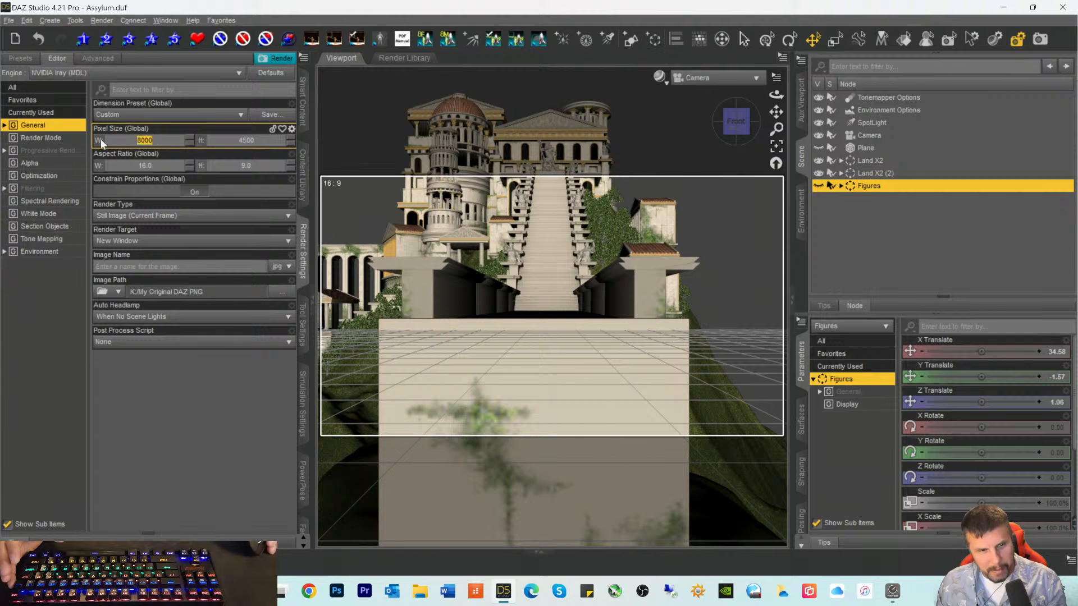
pyautogui.write('10')
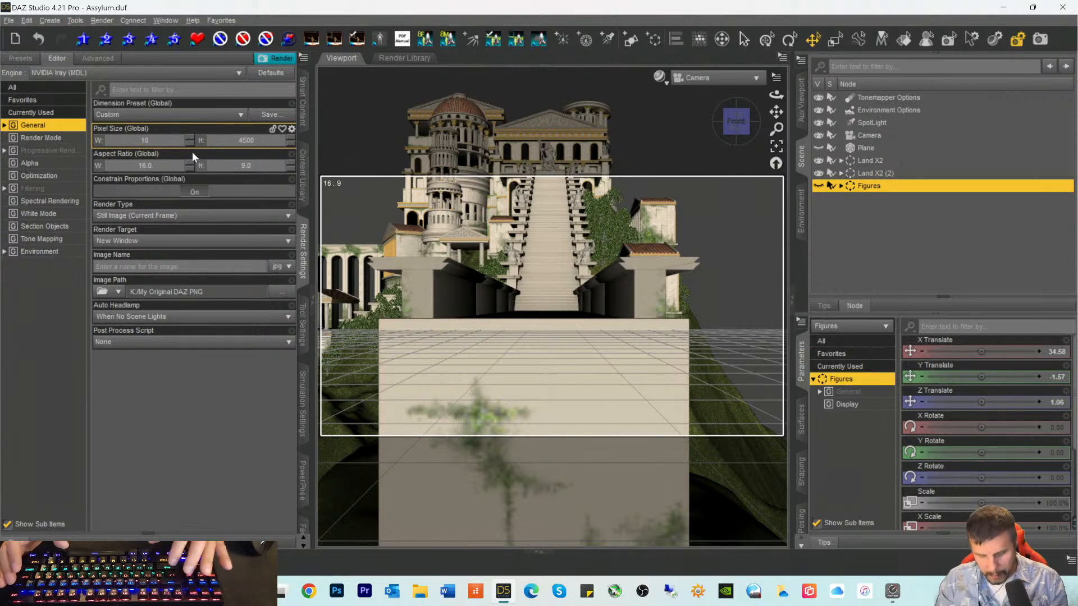
pyautogui.write('000')
pyautogui.press('Return')
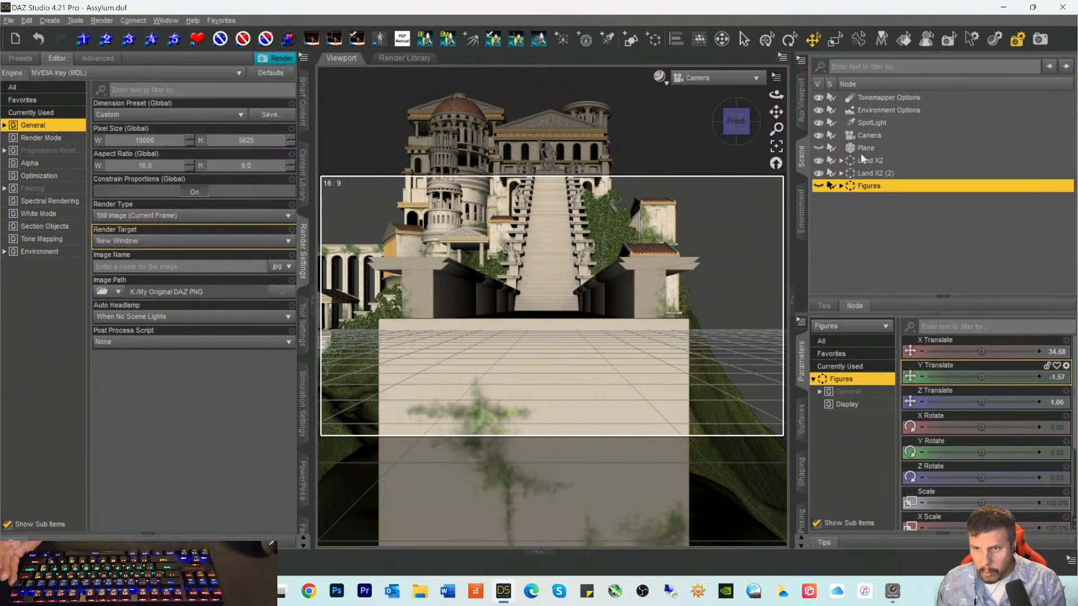
# Step: Set the scene camera's Lens Distortion Type to cylindrical
pyautogui.click(860, 137)
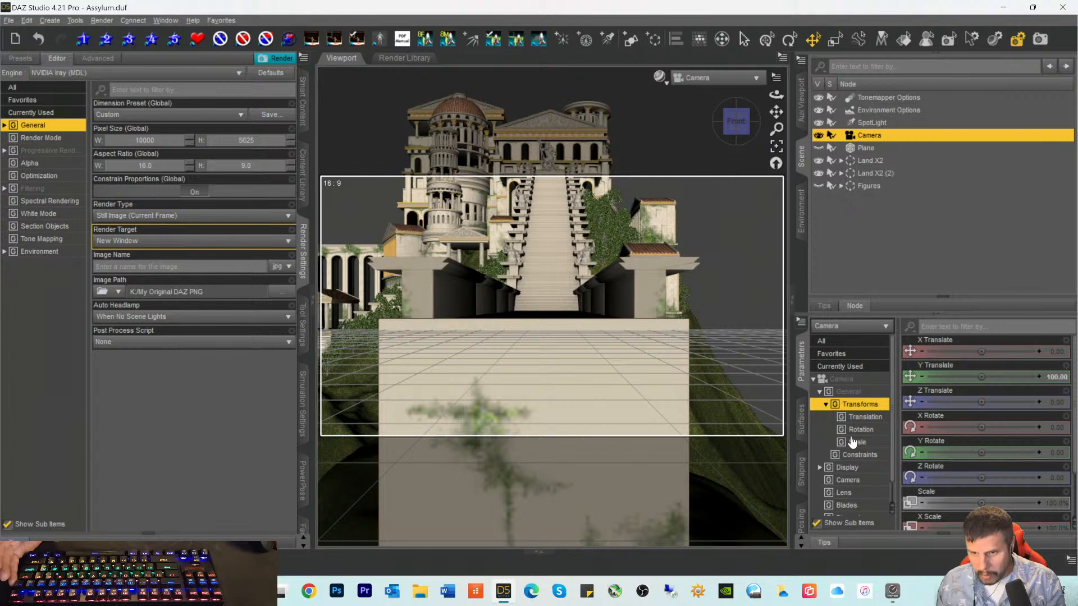
pyautogui.scroll(-1, 865, 481)
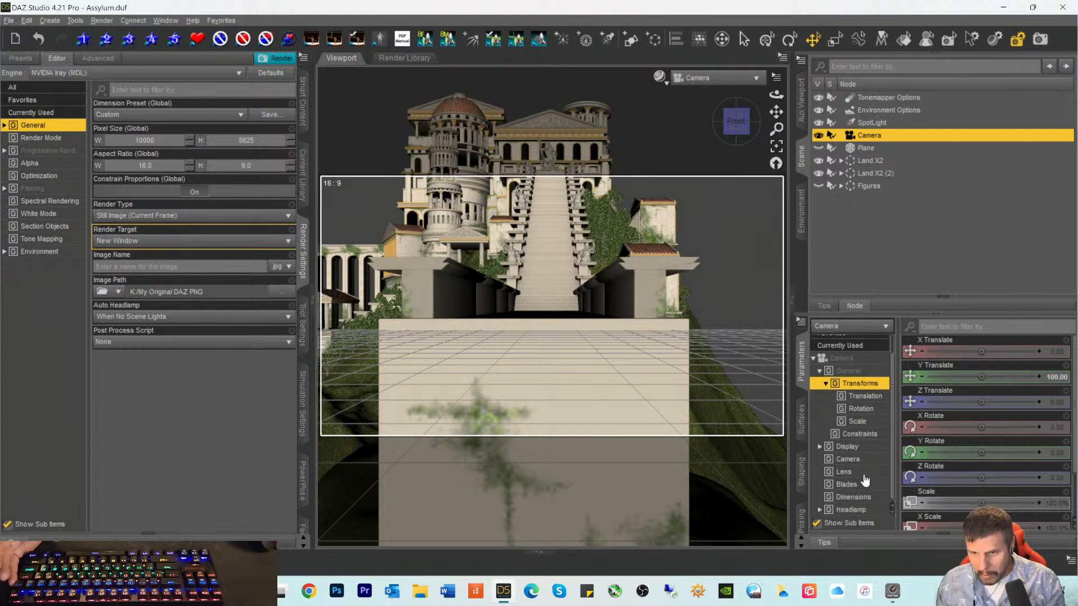
pyautogui.click(854, 464)
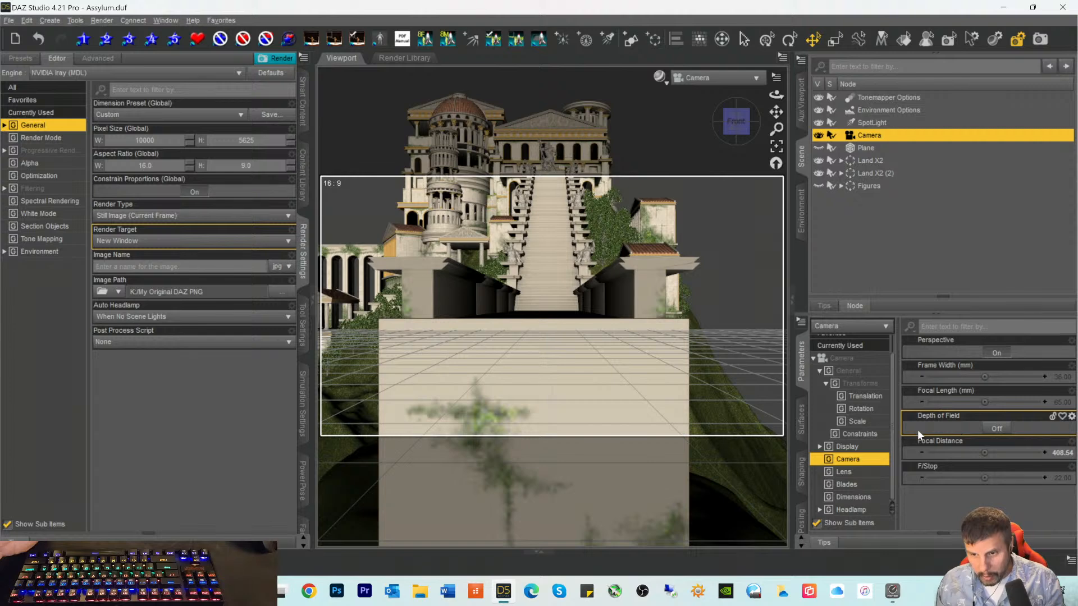
pyautogui.click(841, 358)
pyautogui.scroll(-5, 975, 429)
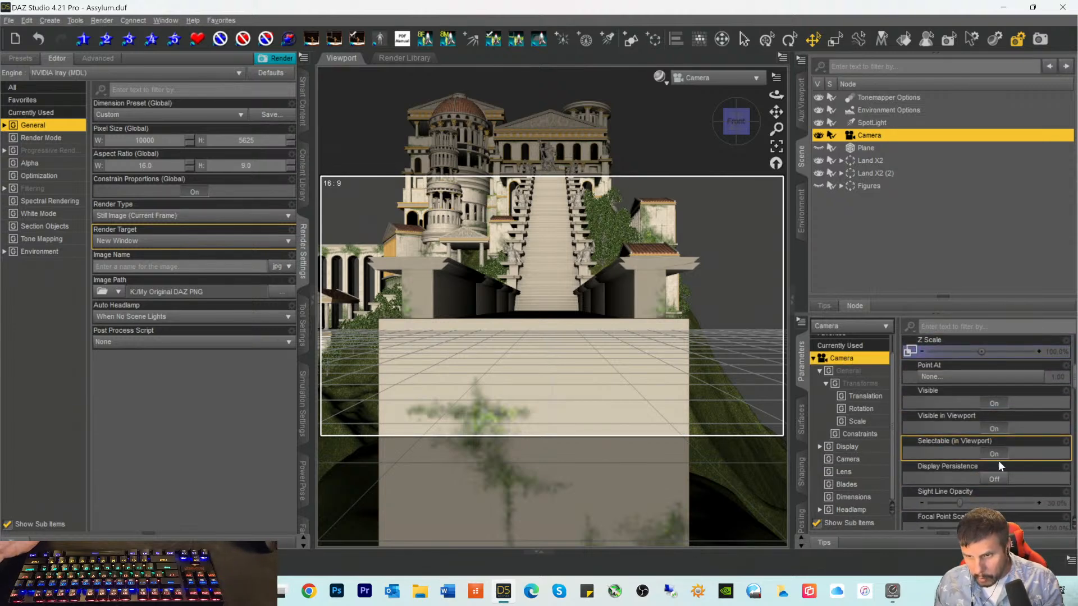
pyautogui.scroll(-3, 1021, 463)
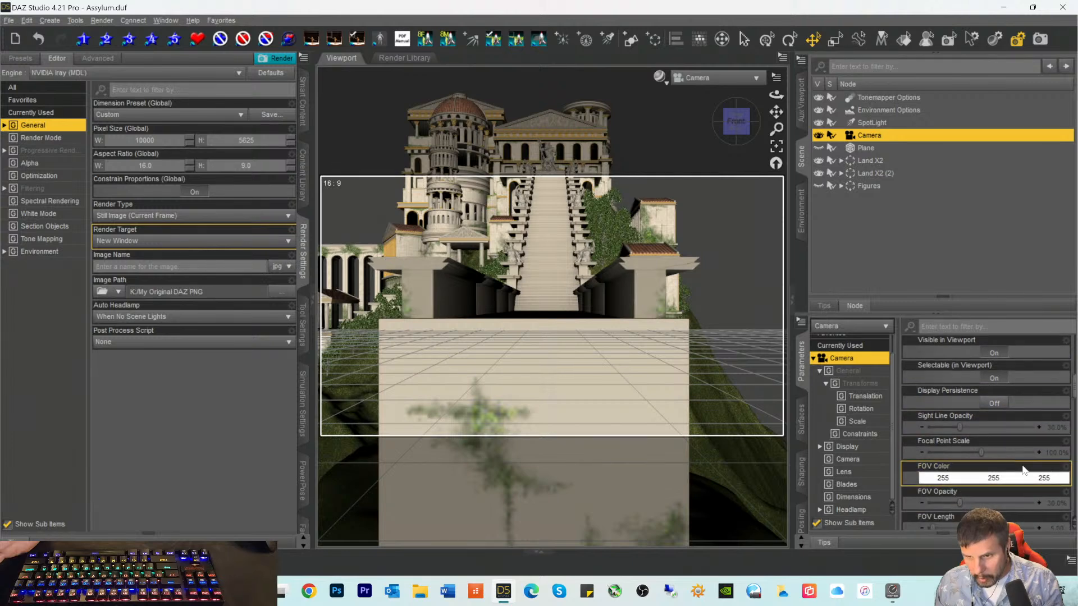
pyautogui.scroll(-1, 1008, 506)
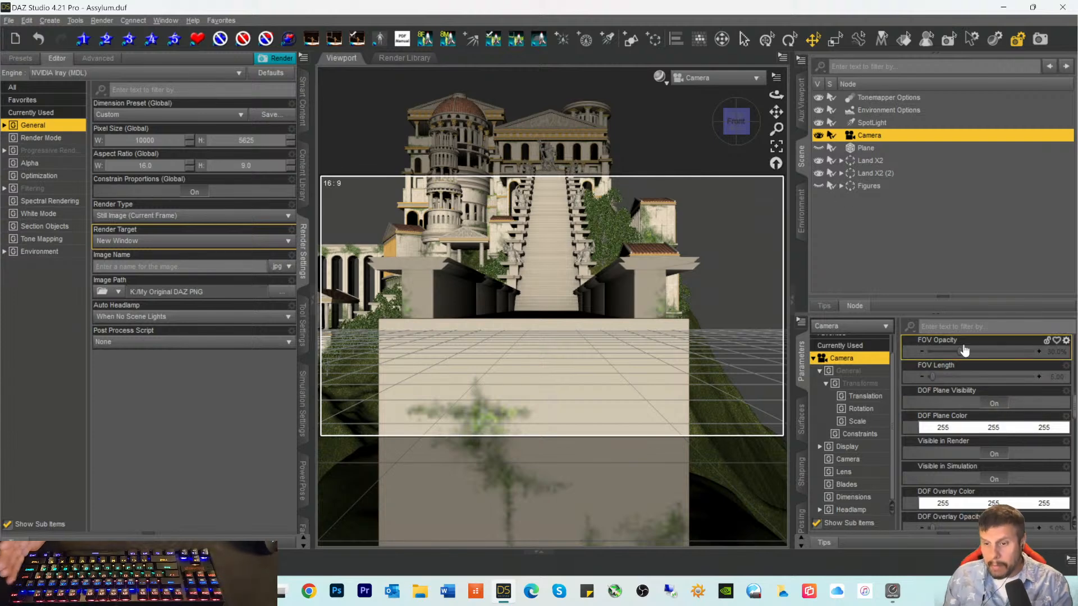
pyautogui.scroll(-2, 1019, 437)
pyautogui.scroll(-1, 1018, 437)
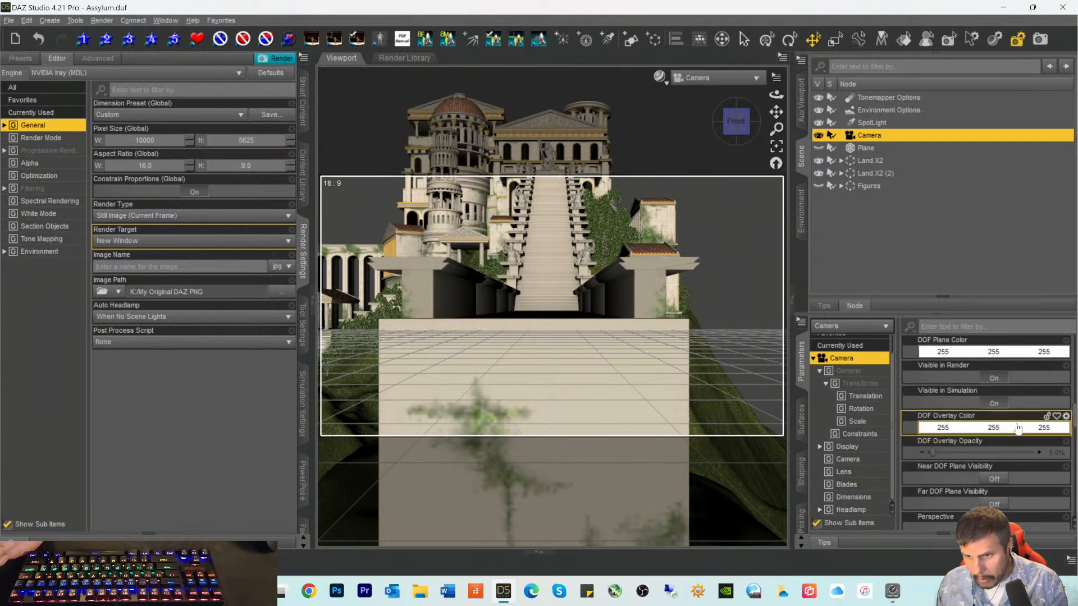
pyautogui.scroll(-2, 1010, 422)
pyautogui.scroll(-1, 1009, 422)
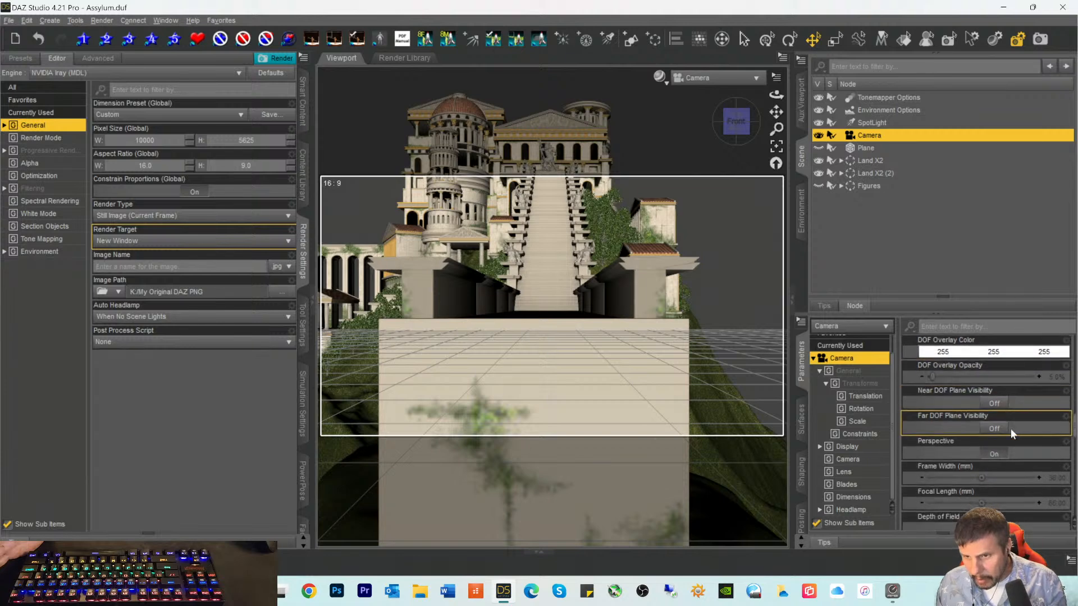
pyautogui.scroll(-2, 1011, 436)
pyautogui.scroll(-3, 1011, 436)
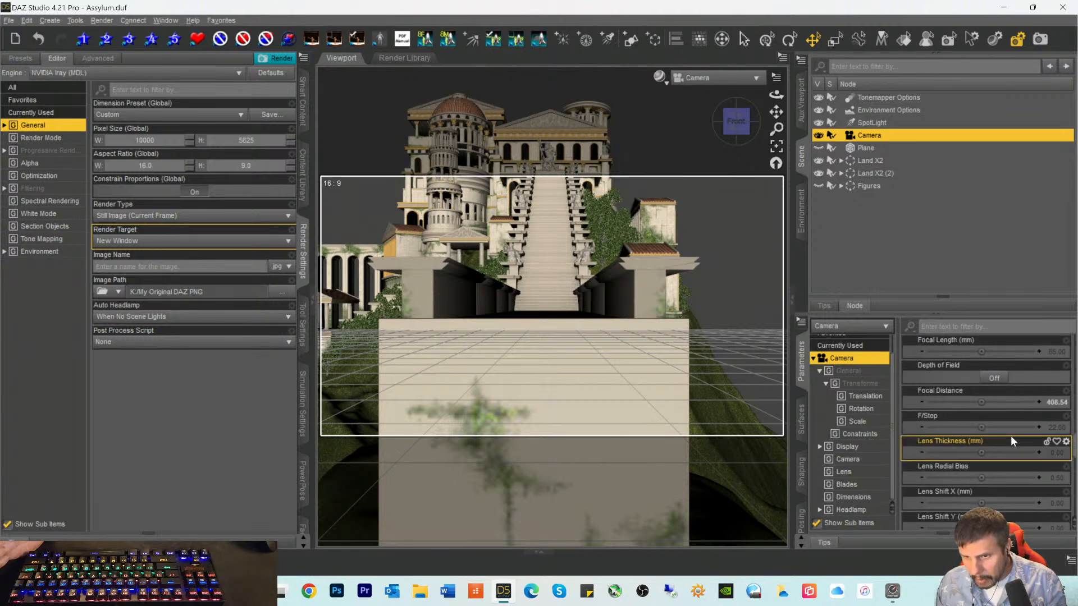
pyautogui.scroll(-3, 1010, 450)
pyautogui.click(971, 428)
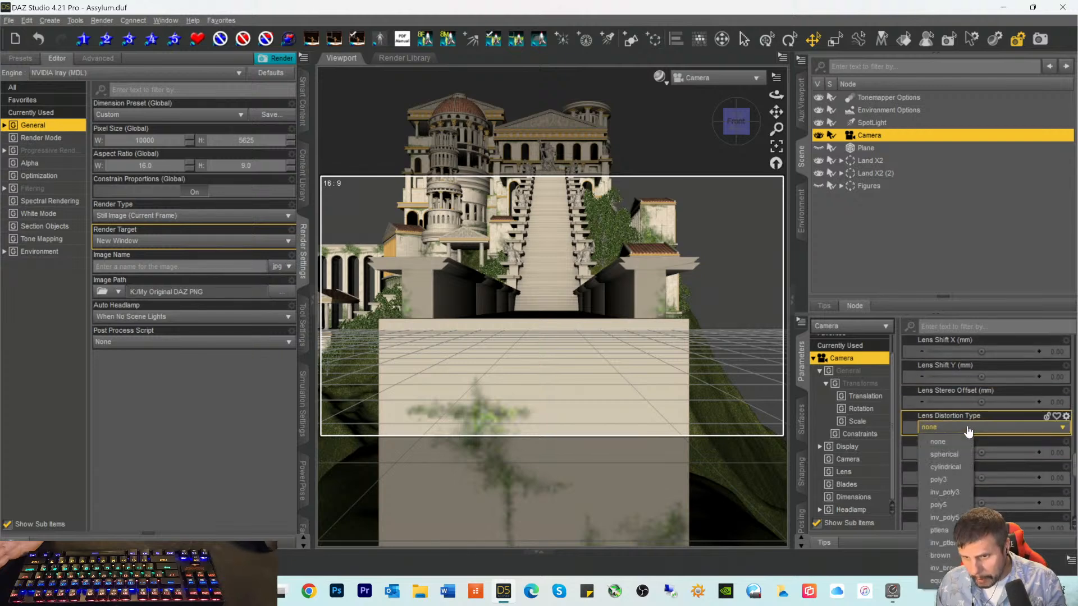
pyautogui.click(945, 467)
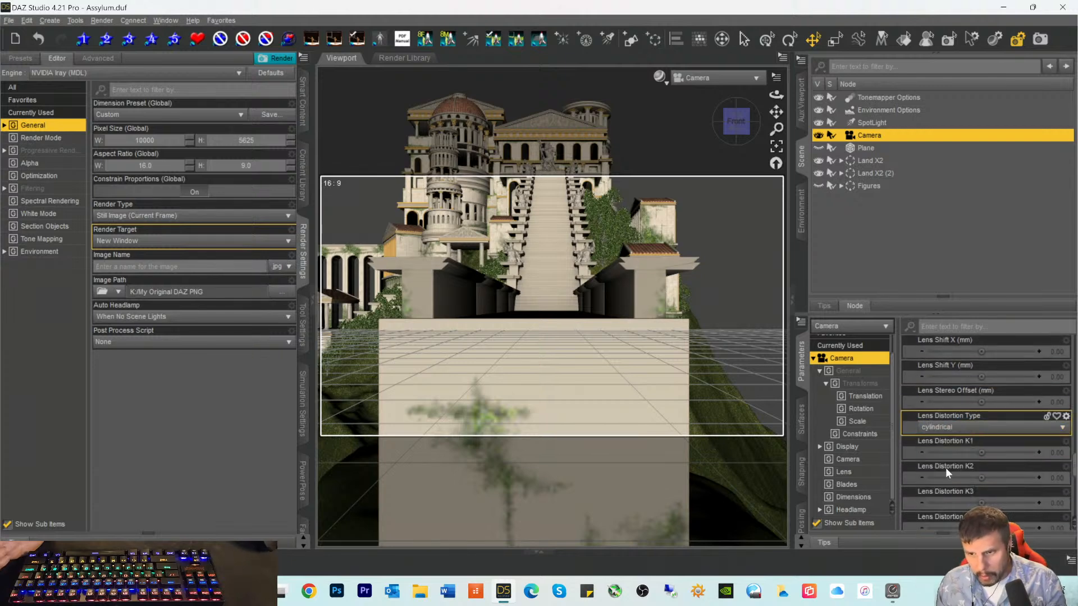
# Step: Switch the camera viewport's draw style to the NVIDIA Iray preview
pyautogui.click(654, 79)
pyautogui.click(641, 238)
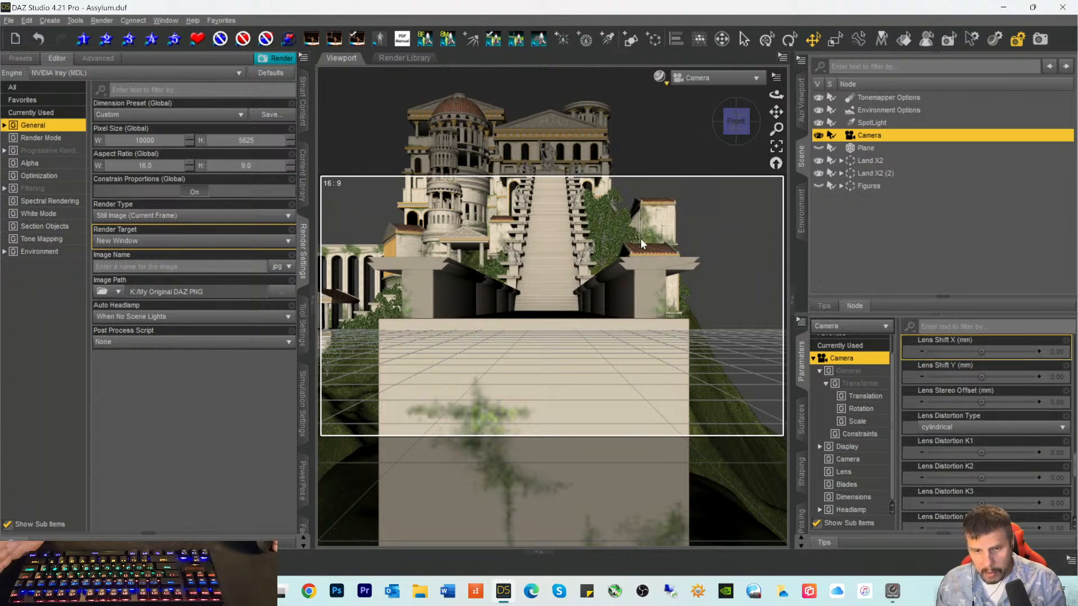
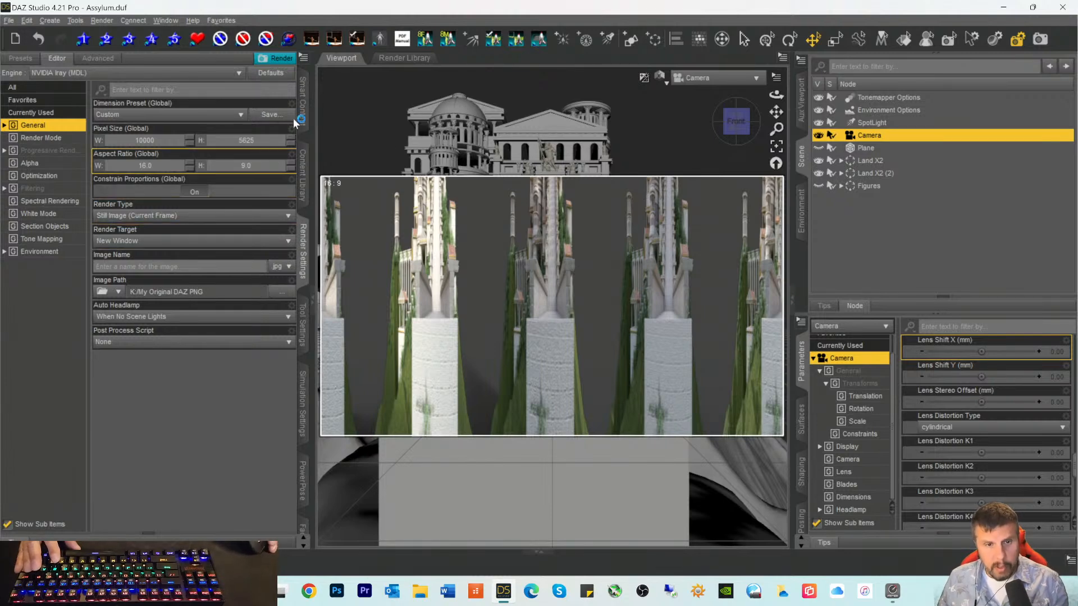
# Step: Load the DTSol-SunnyD sky from the Skies of iRadiance - Sunny Sky HDRIs product, found among the installed Render-Settings content
pyautogui.click(302, 107)
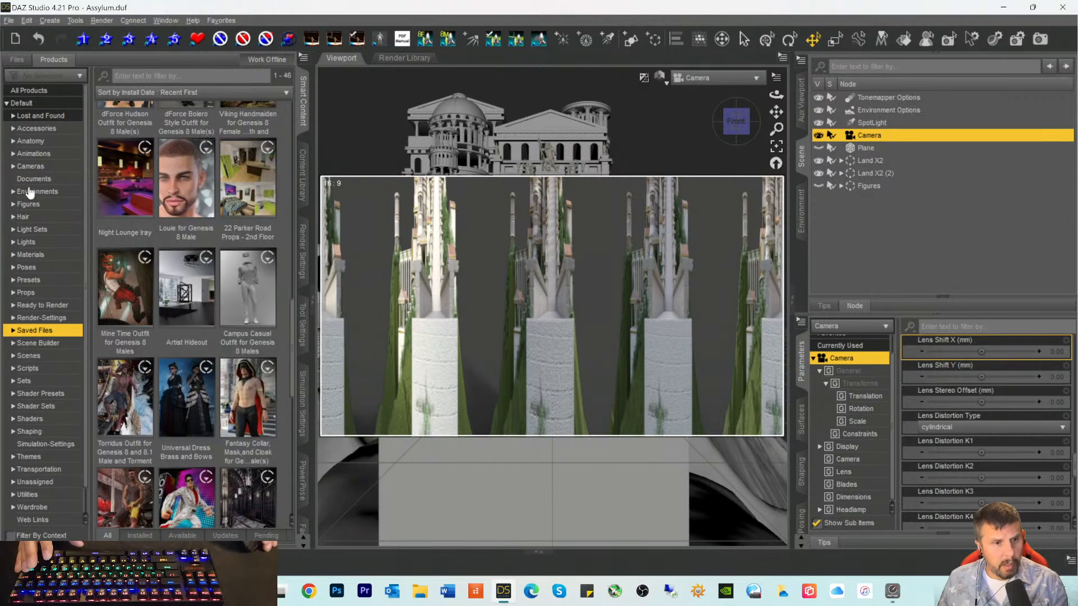
pyautogui.click(46, 317)
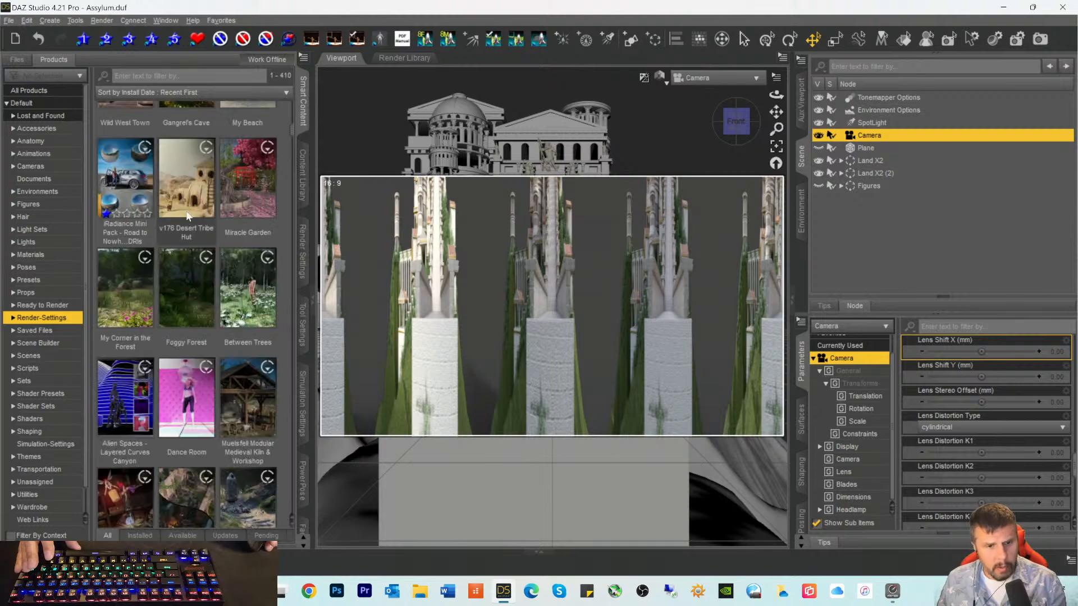
pyautogui.scroll(-5, 198, 247)
pyautogui.scroll(-10, 197, 254)
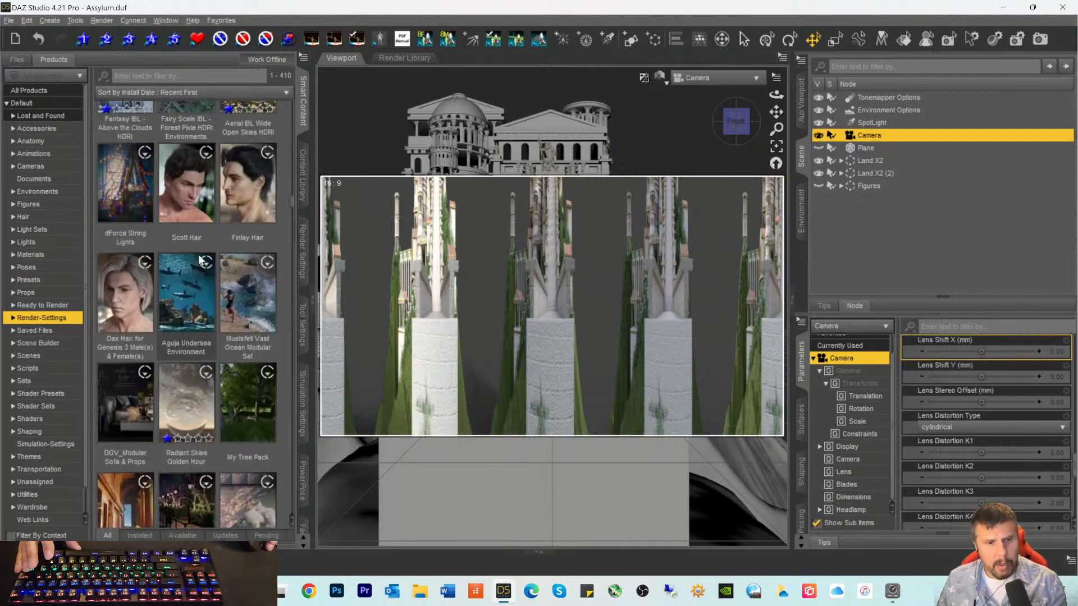
pyautogui.scroll(-10, 197, 261)
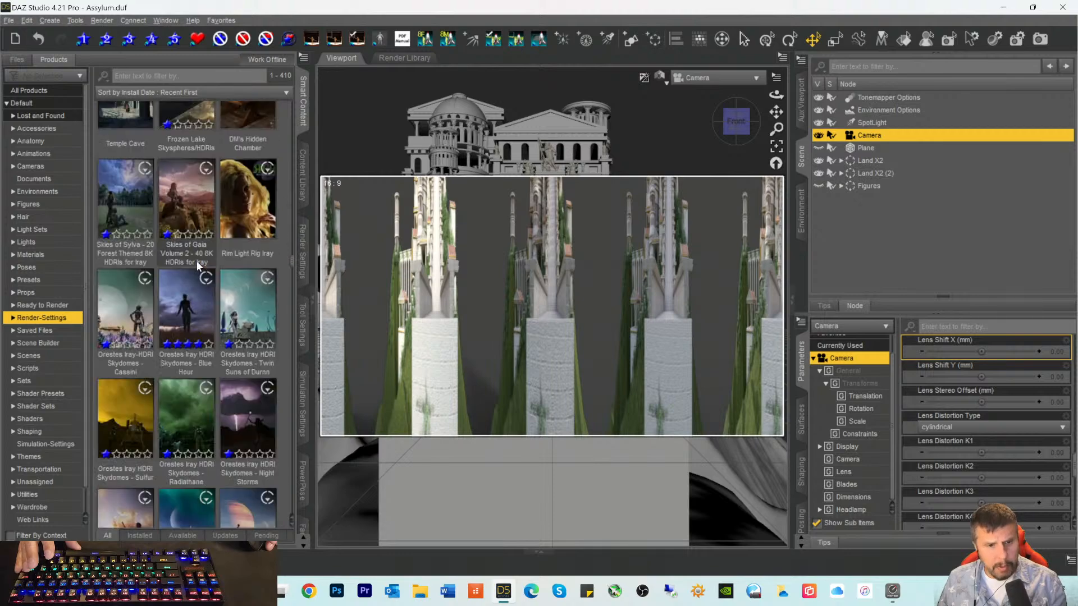
pyautogui.scroll(-10, 197, 260)
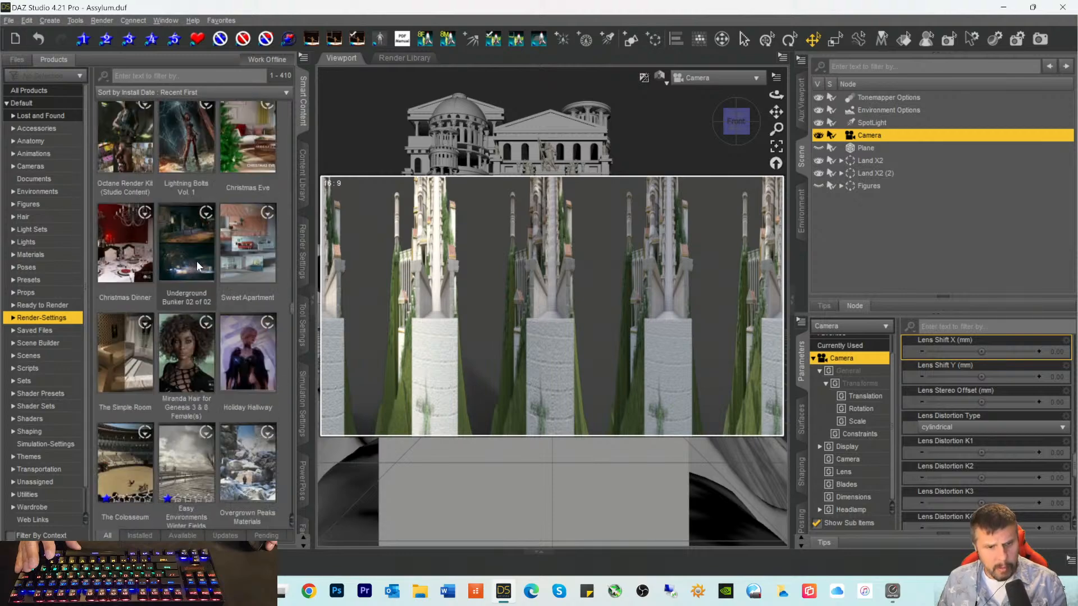
pyautogui.scroll(-10, 196, 261)
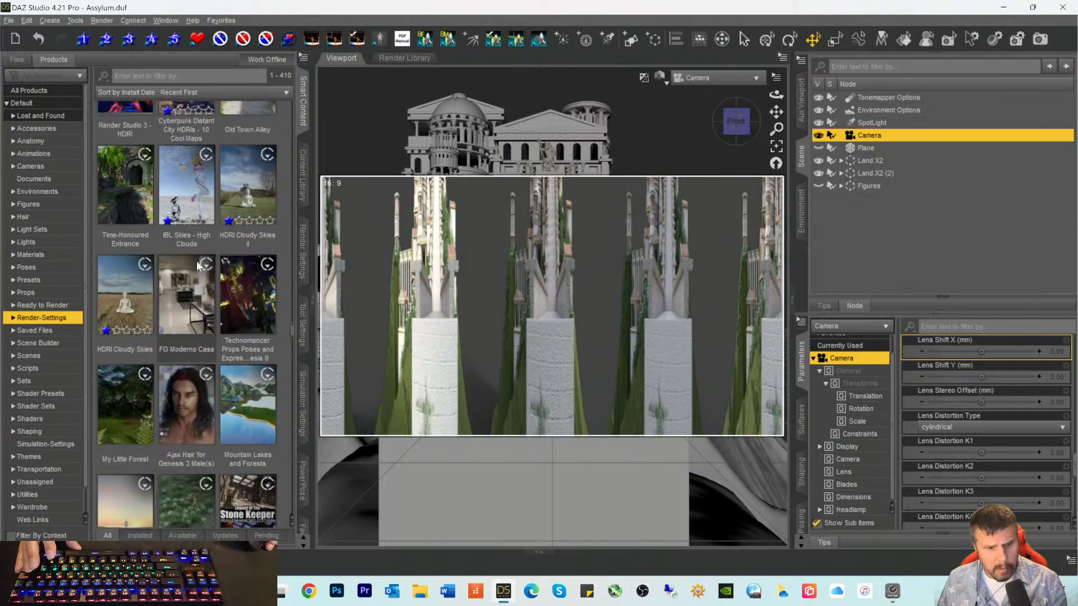
pyautogui.scroll(-10, 197, 261)
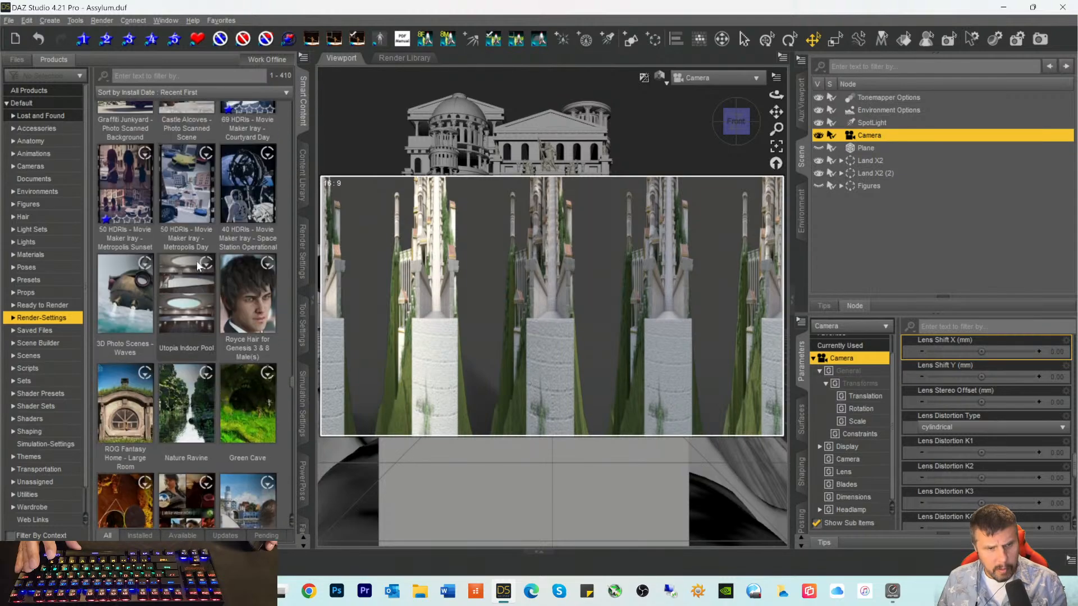
pyautogui.scroll(-10, 197, 260)
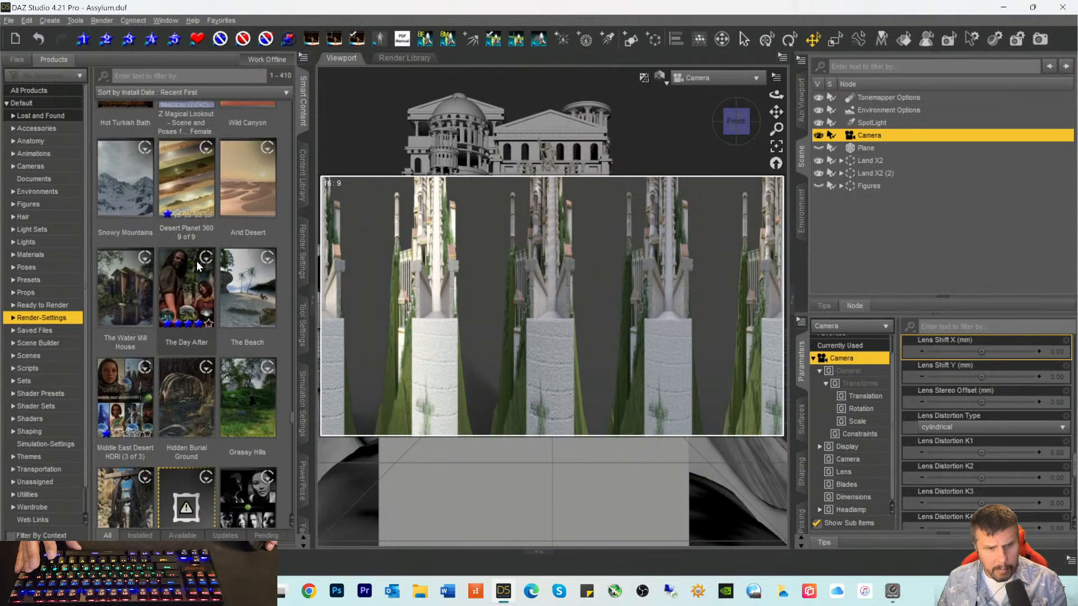
pyautogui.scroll(-10, 197, 261)
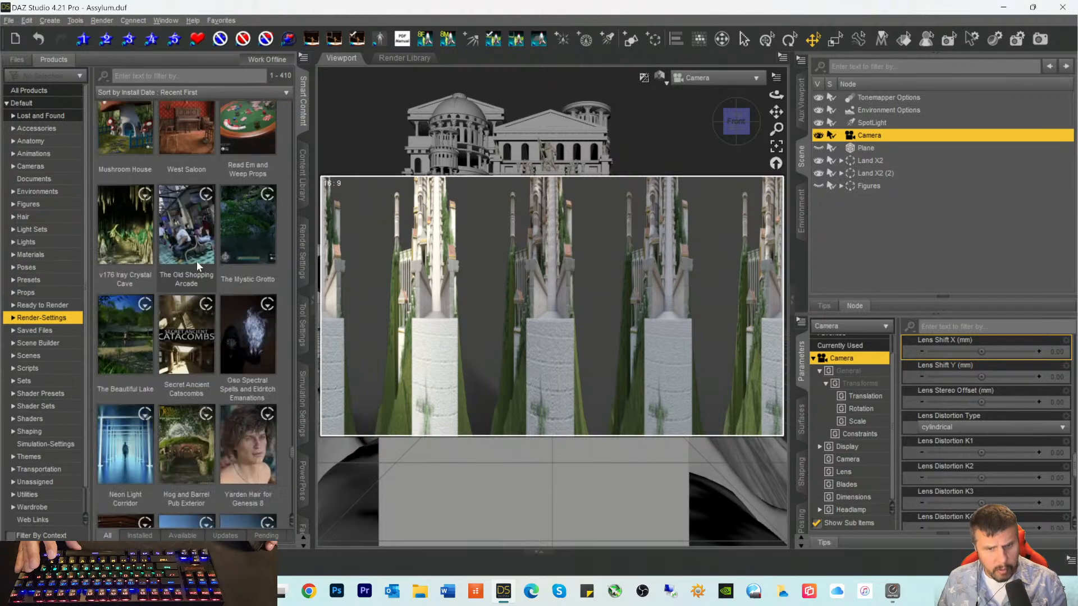
pyautogui.scroll(-10, 196, 261)
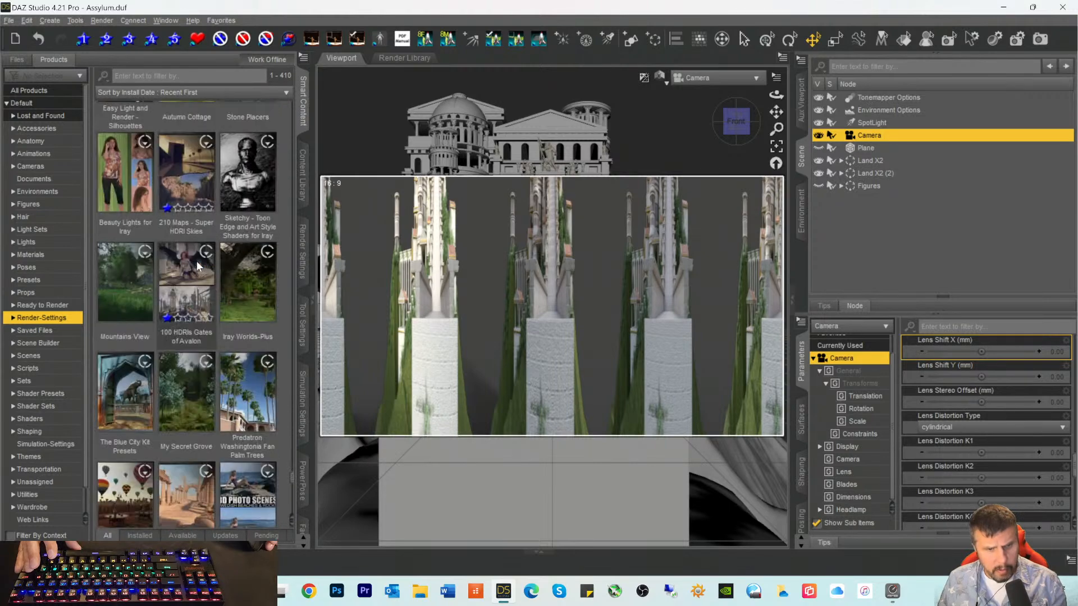
pyautogui.scroll(-10, 197, 261)
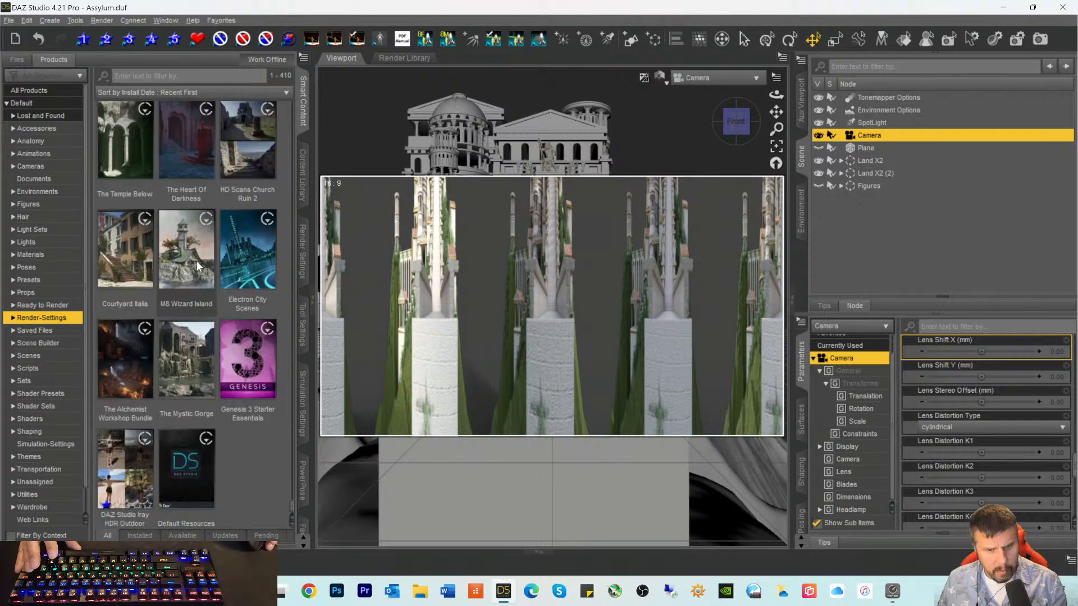
pyautogui.scroll(-10, 196, 257)
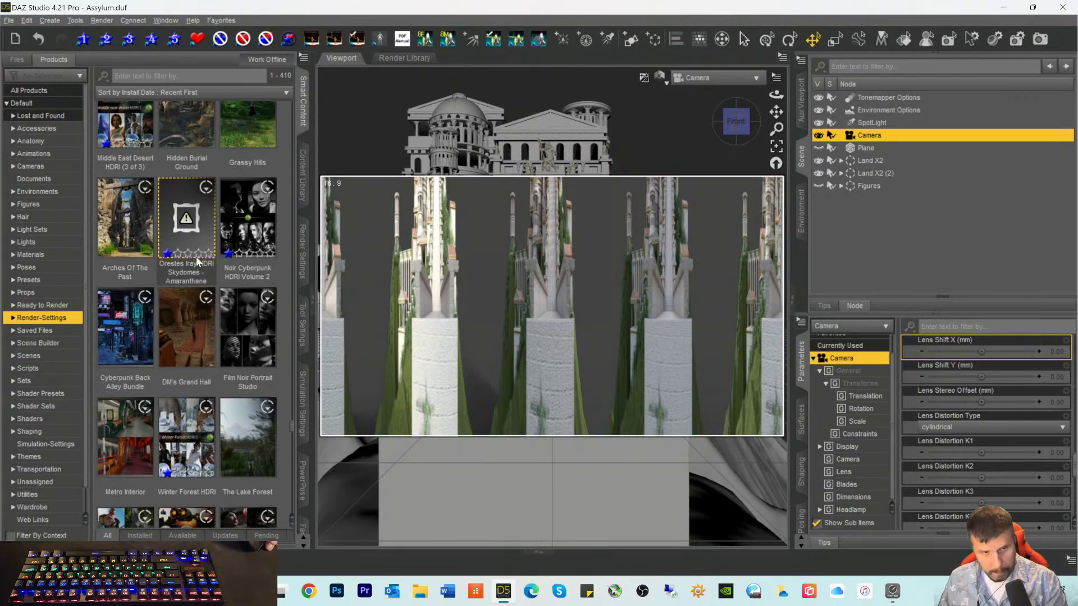
pyautogui.scroll(15, 197, 257)
pyautogui.scroll(-10, 197, 256)
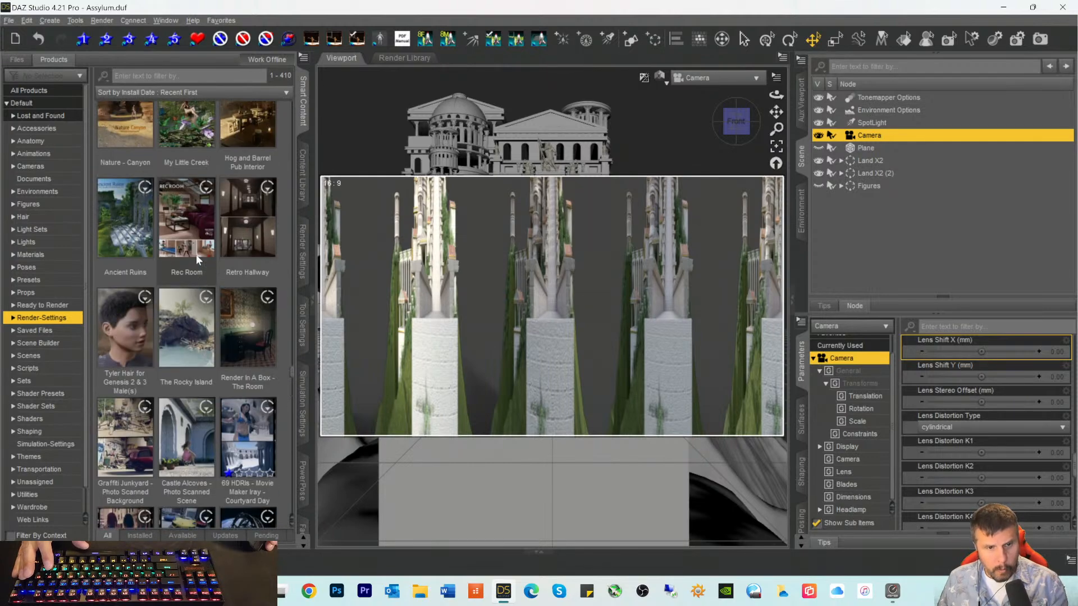
pyautogui.scroll(10, 196, 254)
pyautogui.scroll(10, 197, 254)
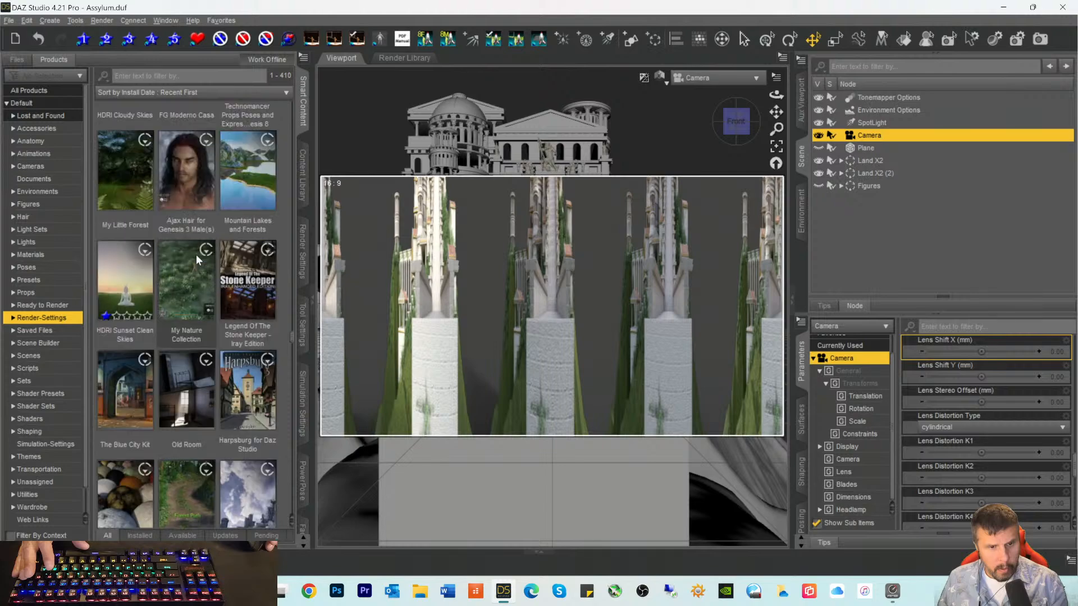
pyautogui.scroll(10, 197, 254)
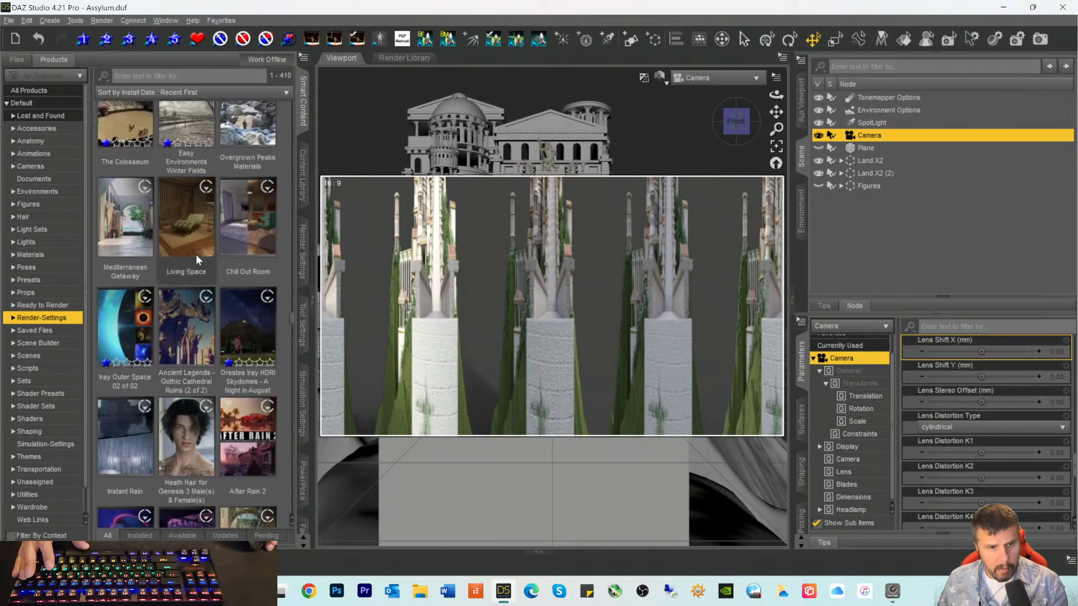
pyautogui.scroll(10, 196, 254)
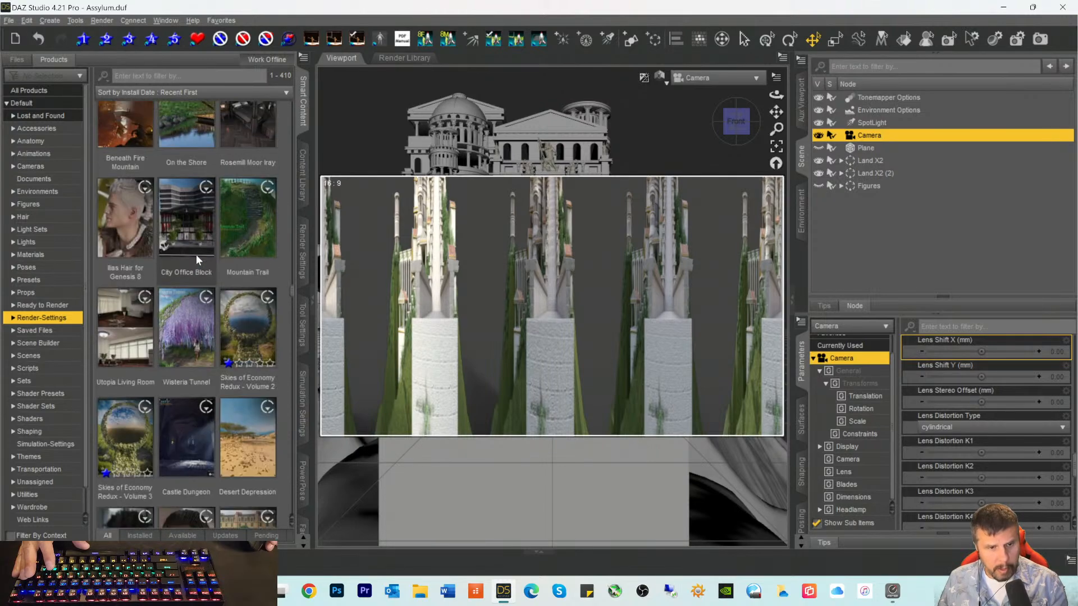
pyautogui.scroll(10, 196, 258)
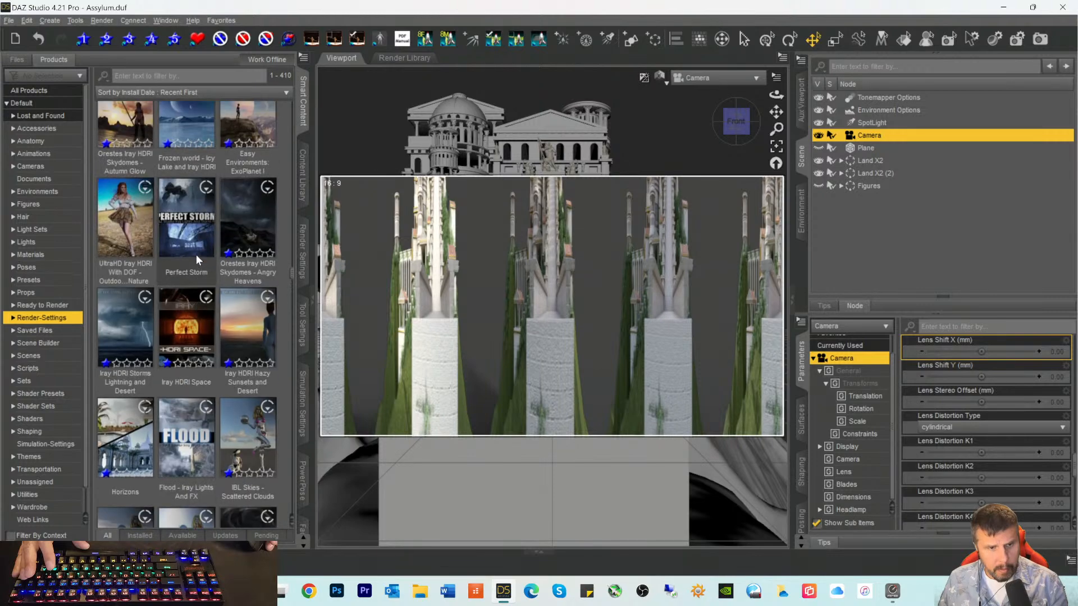
pyautogui.scroll(10, 196, 254)
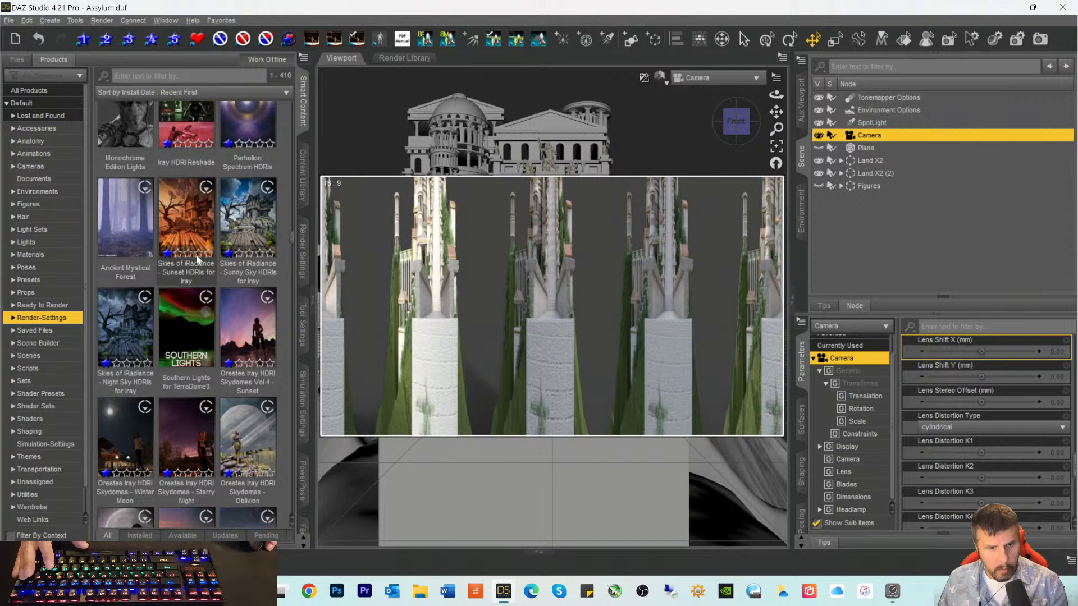
pyautogui.doubleClick(237, 226)
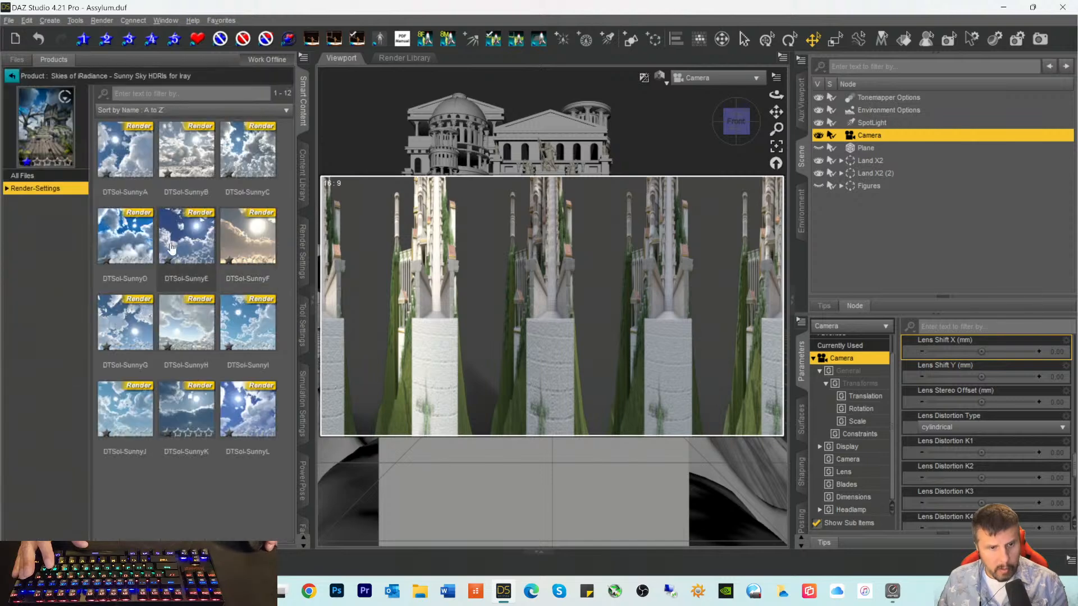
pyautogui.doubleClick(129, 243)
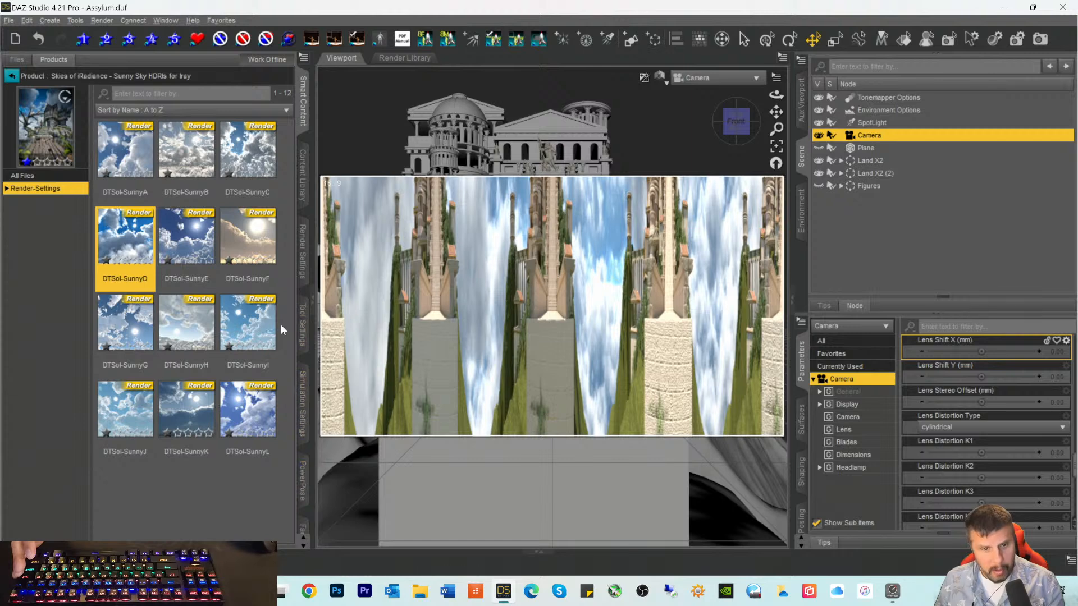
# Step: Enable render canvases in the advanced render settings and add one canvas of type Environment Lighting
pyautogui.click(302, 263)
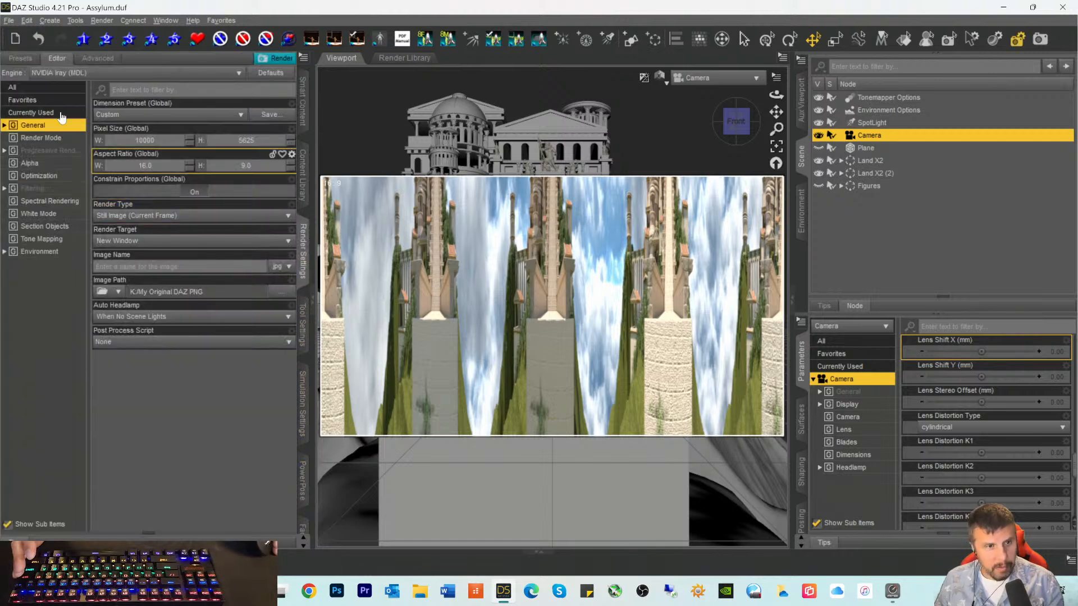
pyautogui.click(84, 61)
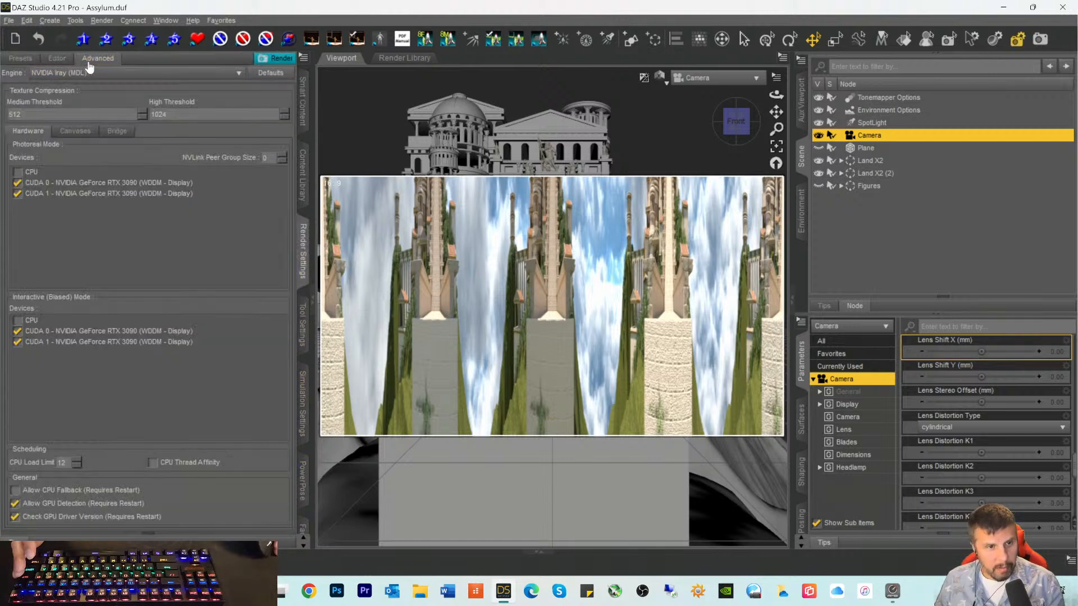
pyautogui.click(76, 131)
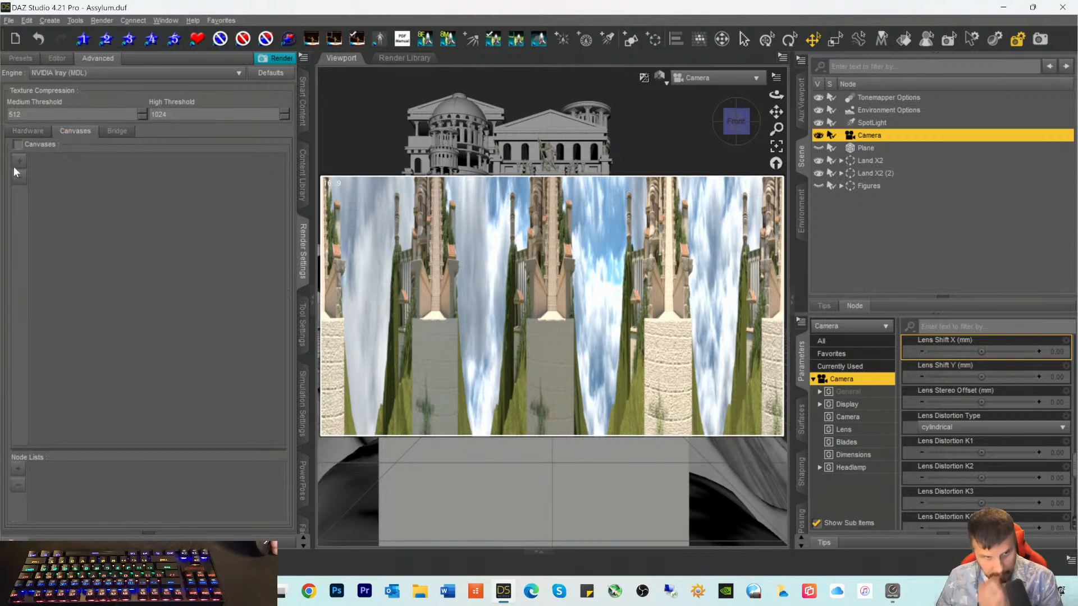
pyautogui.click(17, 143)
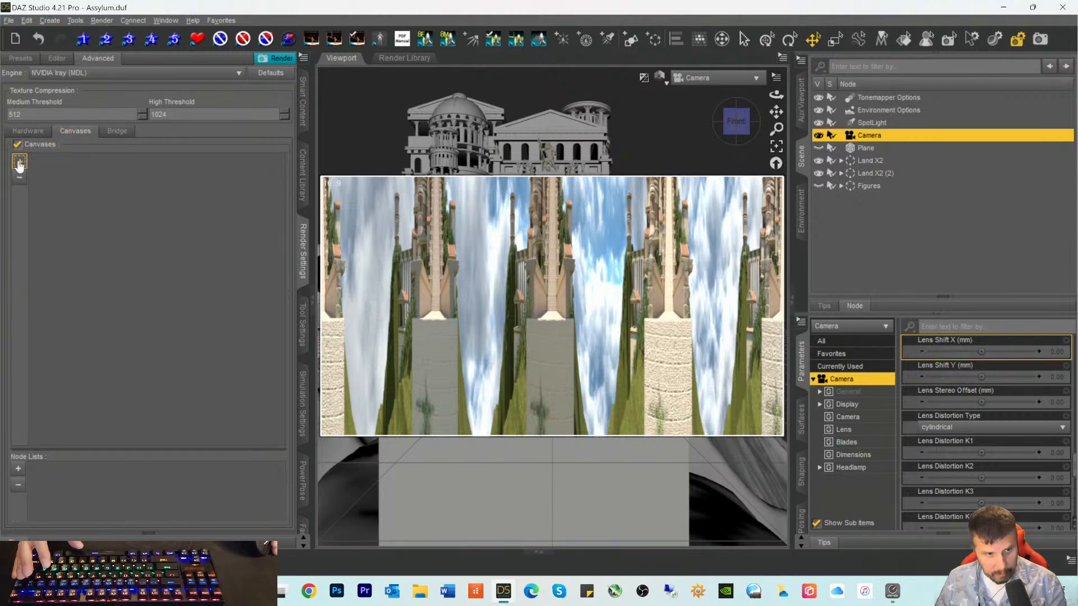
pyautogui.click(19, 162)
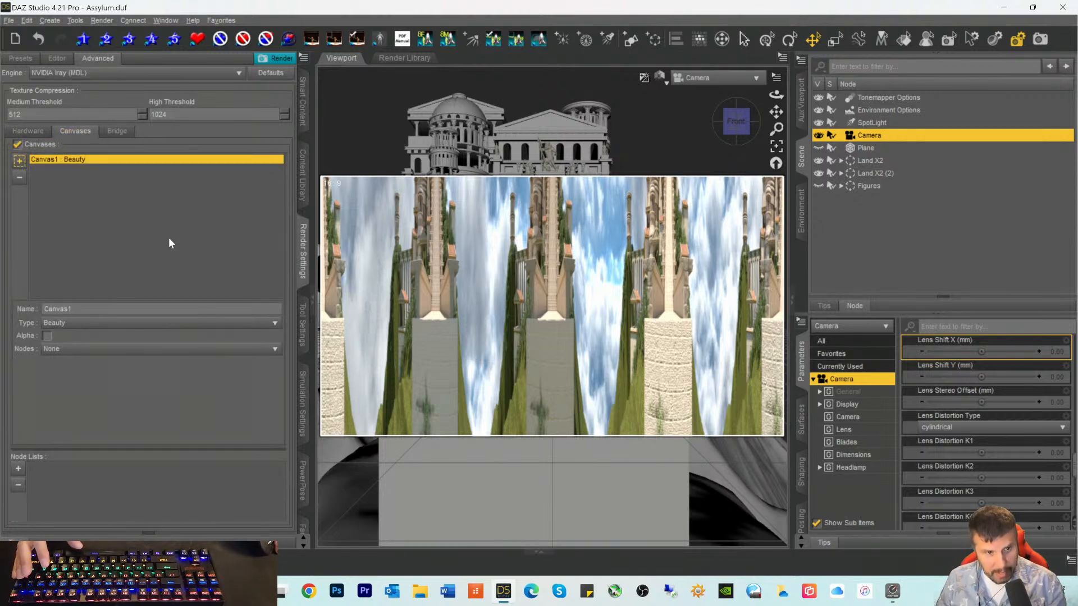
pyautogui.click(68, 324)
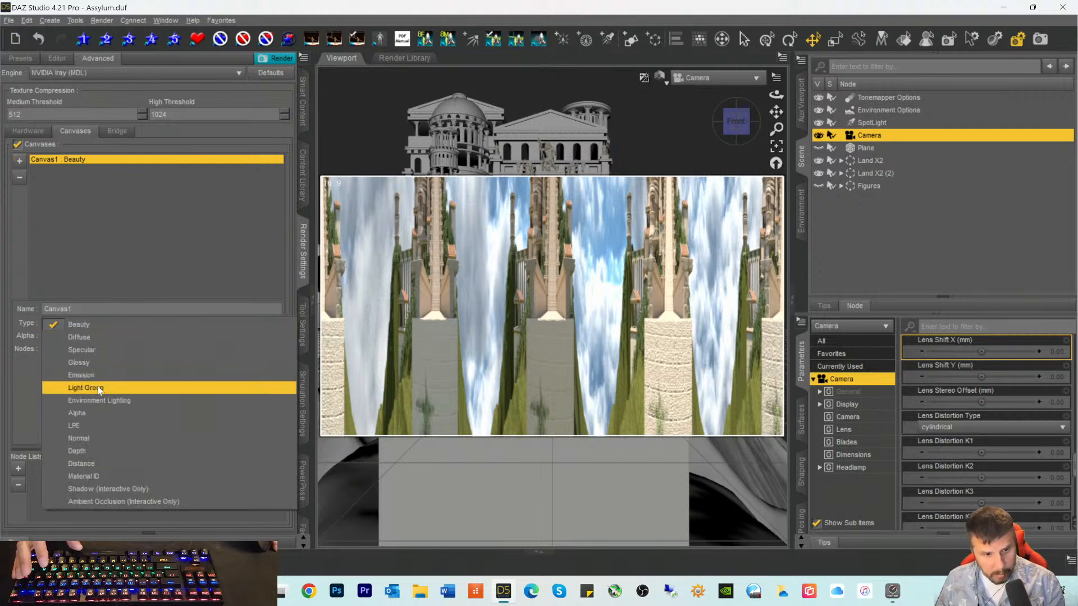
pyautogui.click(132, 402)
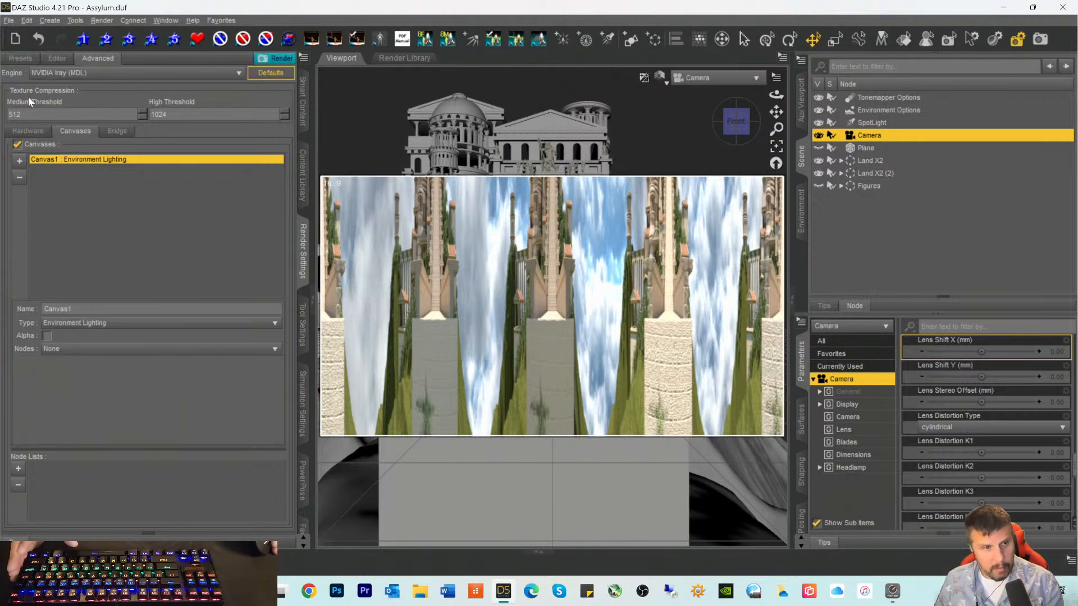
# Step: Set progressive rendering to Max Samples 15000 and Max Time 259200 seconds, with Rendering Quality Enable off
pyautogui.click(51, 60)
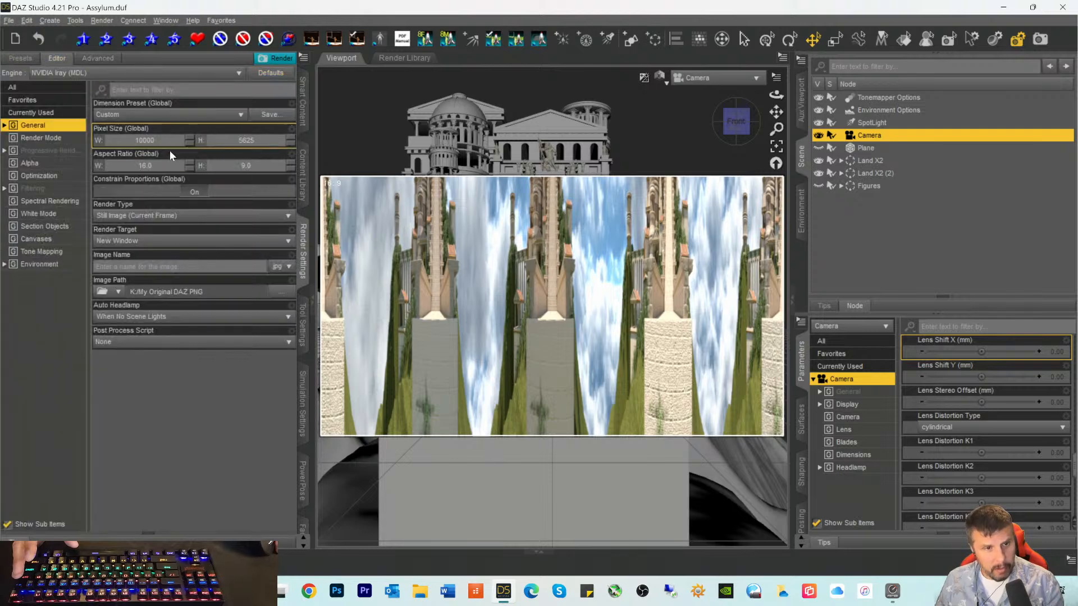
pyautogui.click(48, 151)
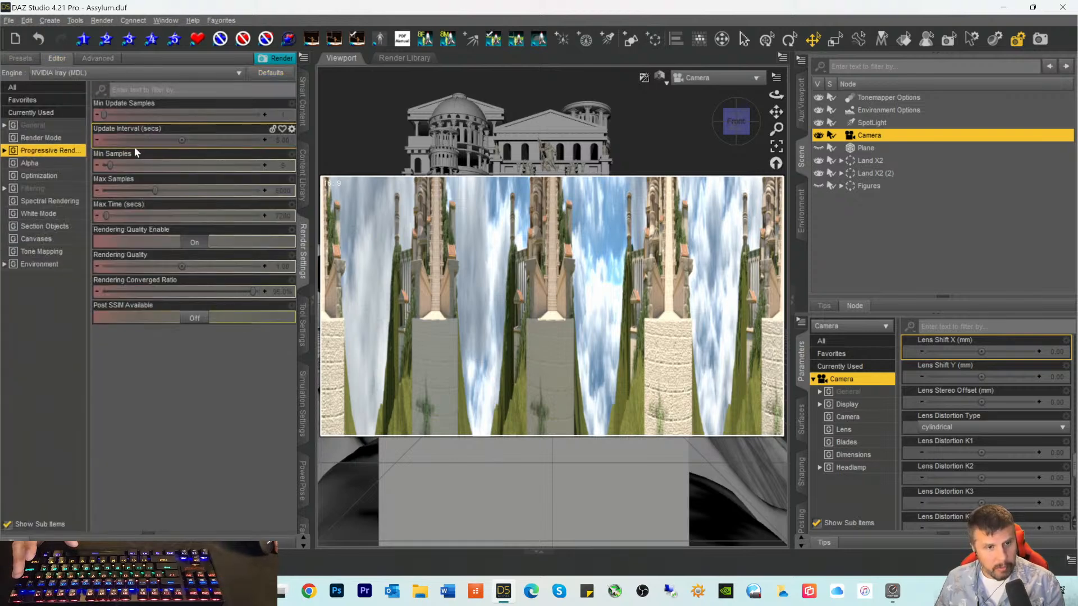
pyautogui.moveTo(153, 190); pyautogui.dragTo(262, 190)
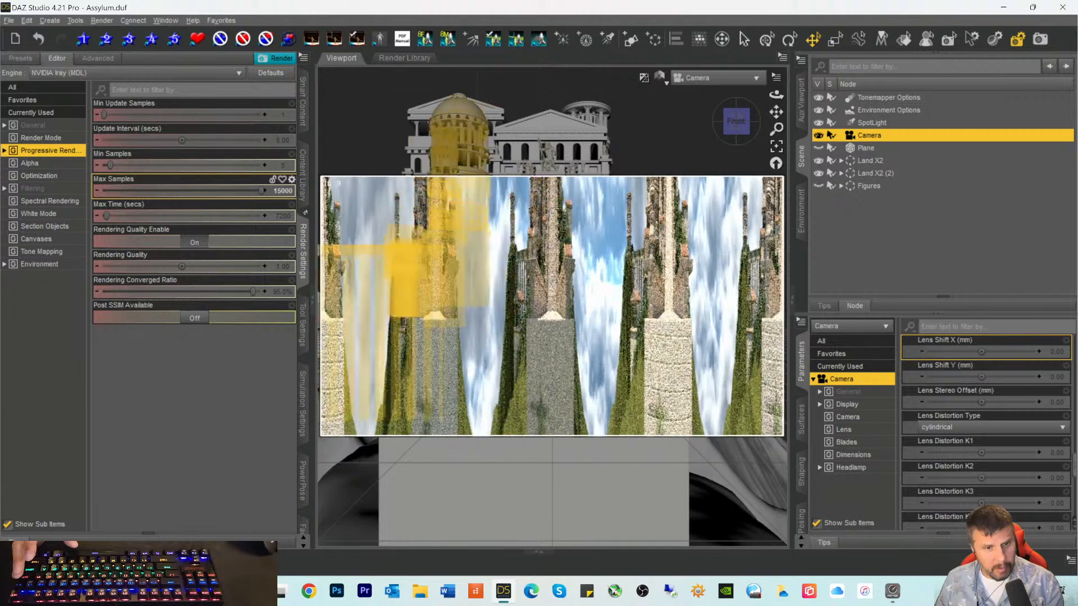
pyautogui.moveTo(108, 216); pyautogui.dragTo(264, 217)
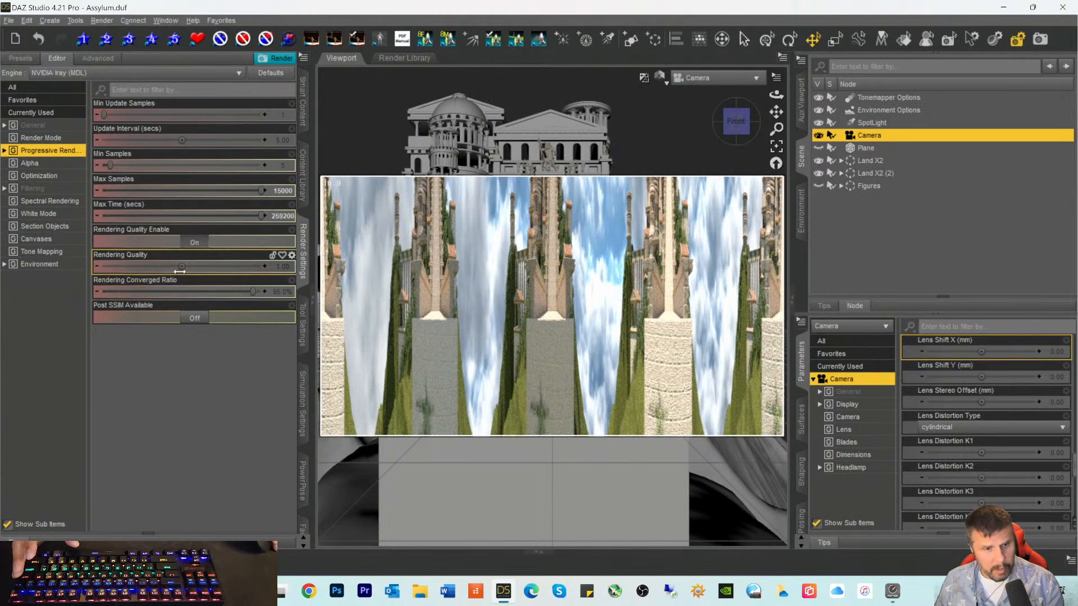
pyautogui.click(190, 242)
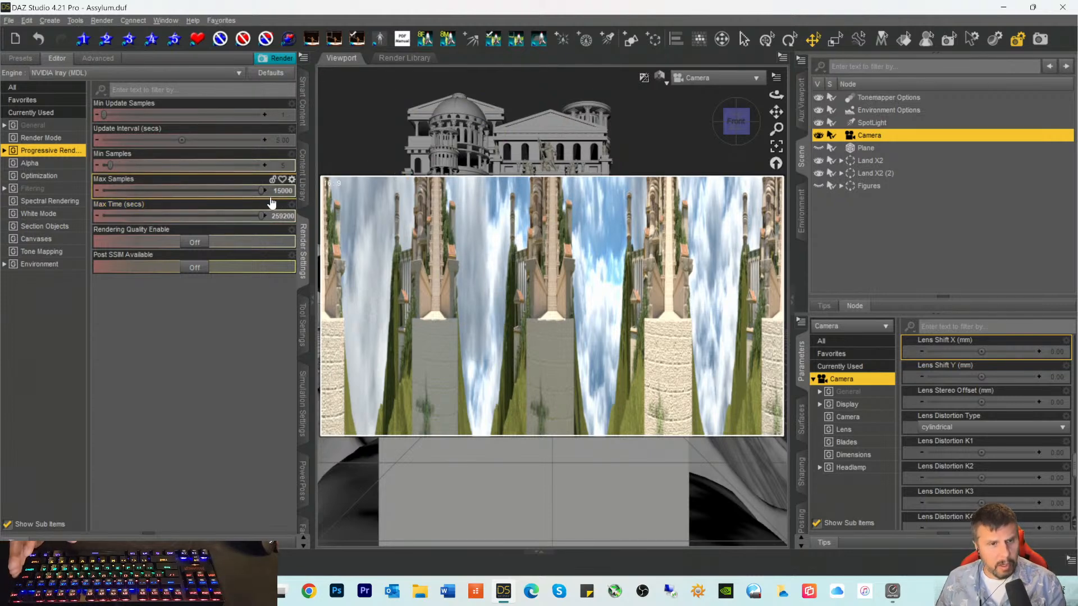
# Step: Start rendering the scene camera's view and look across the early samples of the image
pyautogui.click(274, 60)
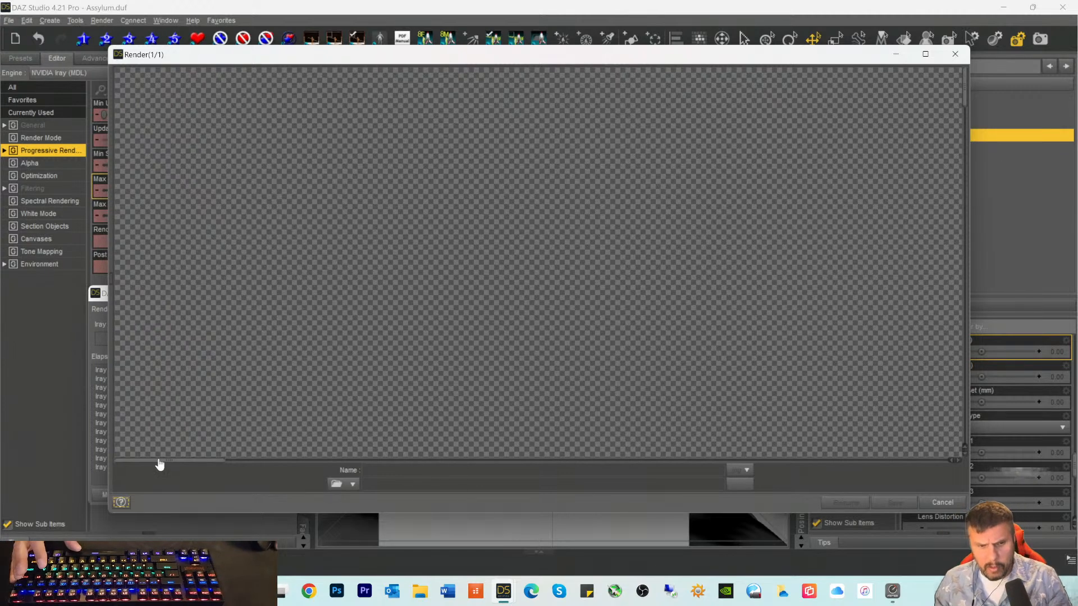
pyautogui.moveTo(161, 460); pyautogui.dragTo(466, 462)
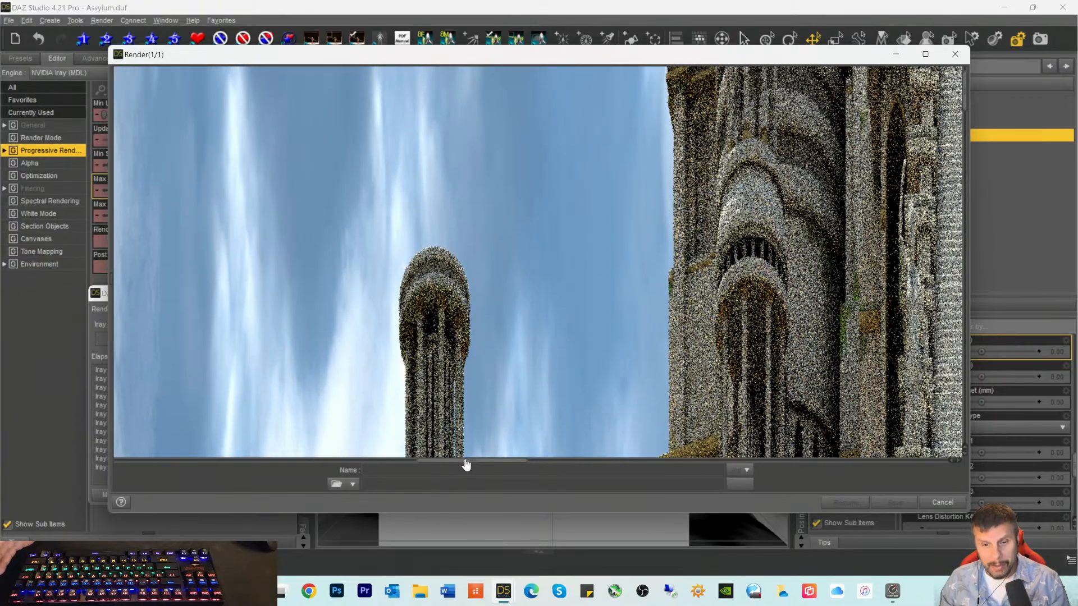
pyautogui.moveTo(466, 461); pyautogui.dragTo(383, 465)
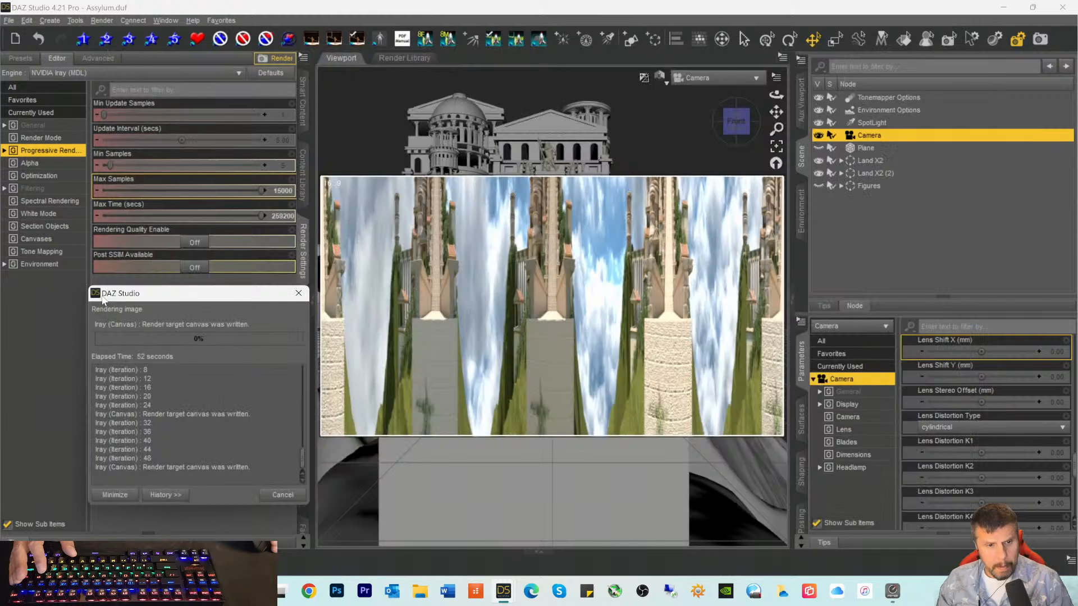
# Step: Bring the Render window back in front of the main DAZ Studio window
pyautogui.click(104, 295)
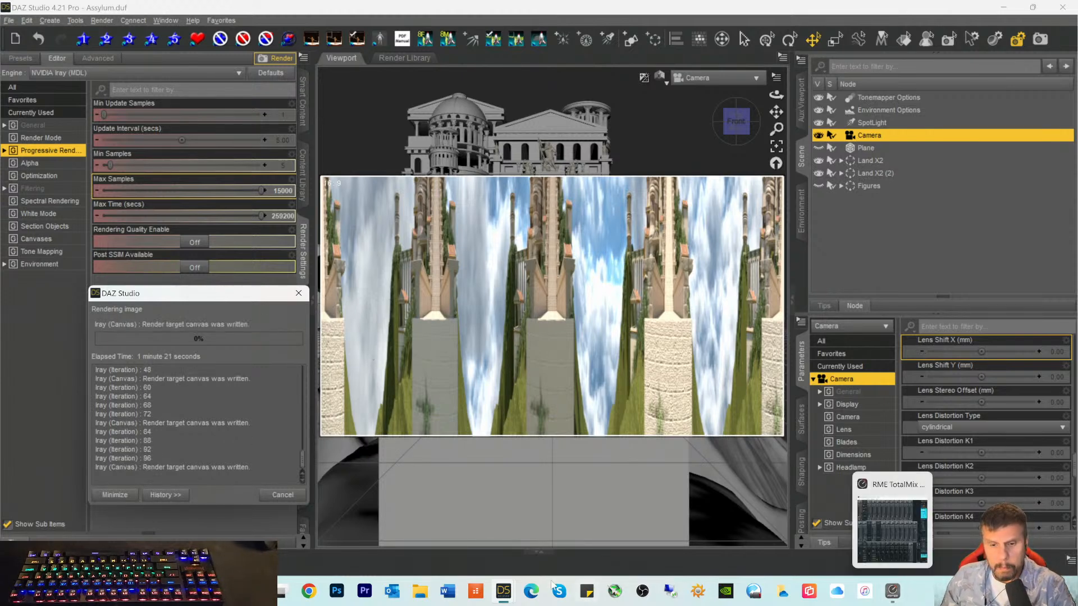
pyautogui.moveTo(498, 589)
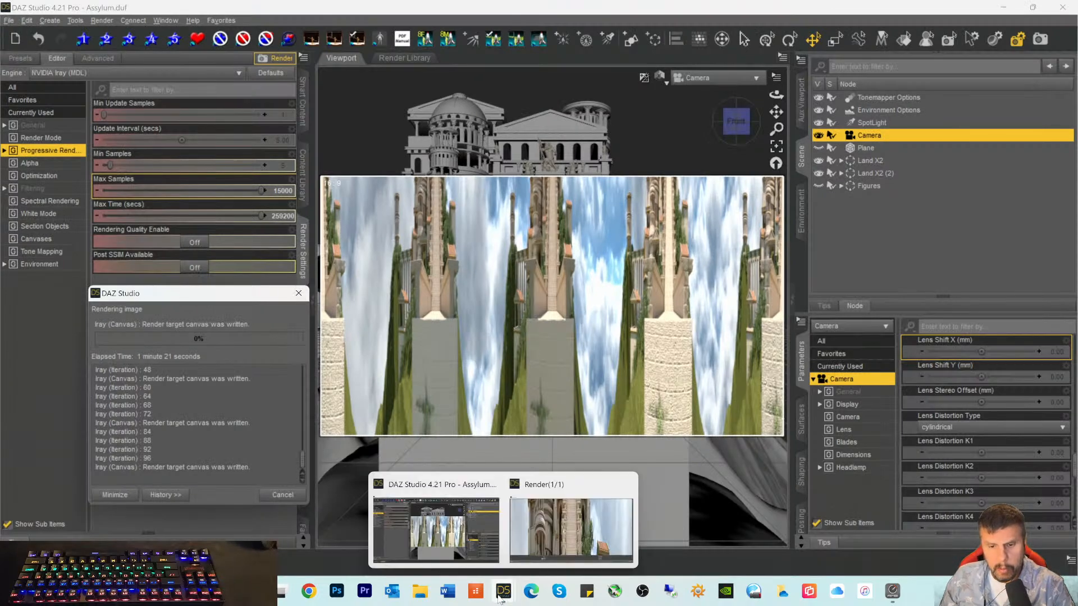
pyautogui.click(503, 594)
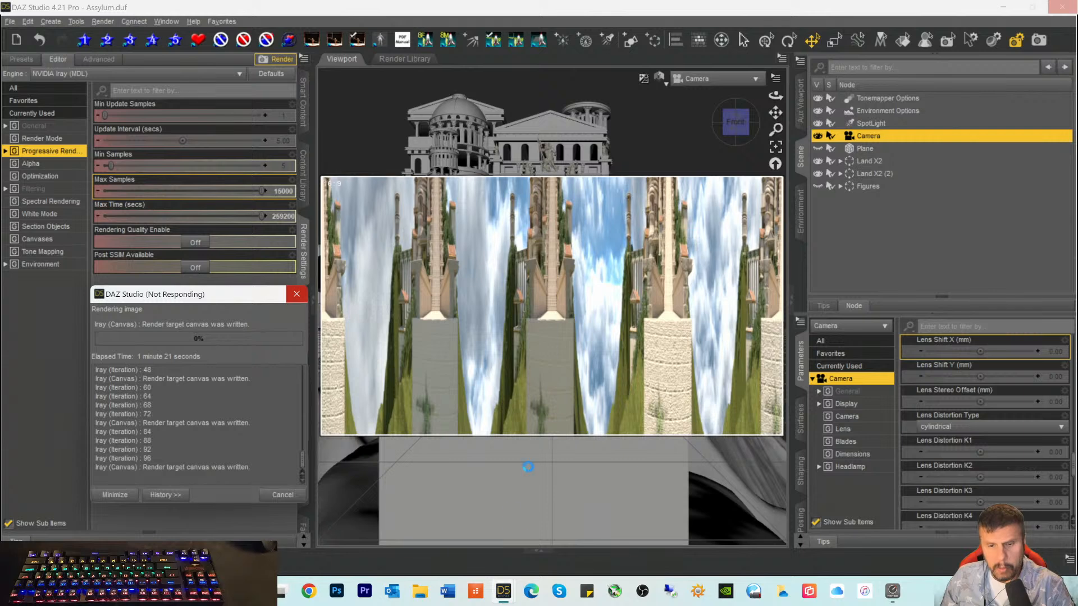
pyautogui.moveTo(504, 589)
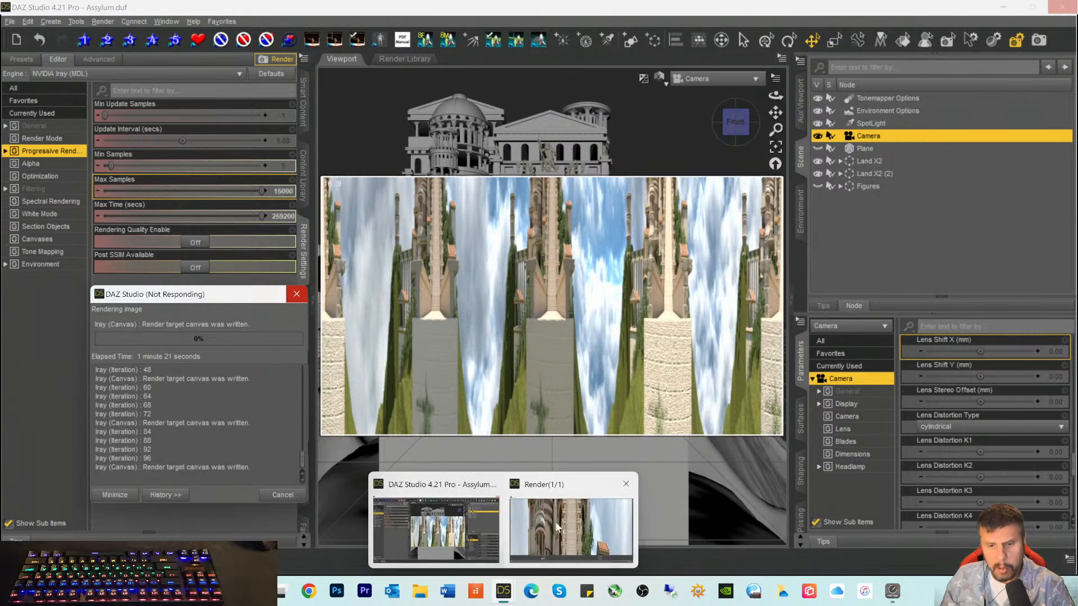
pyautogui.moveTo(563, 487)
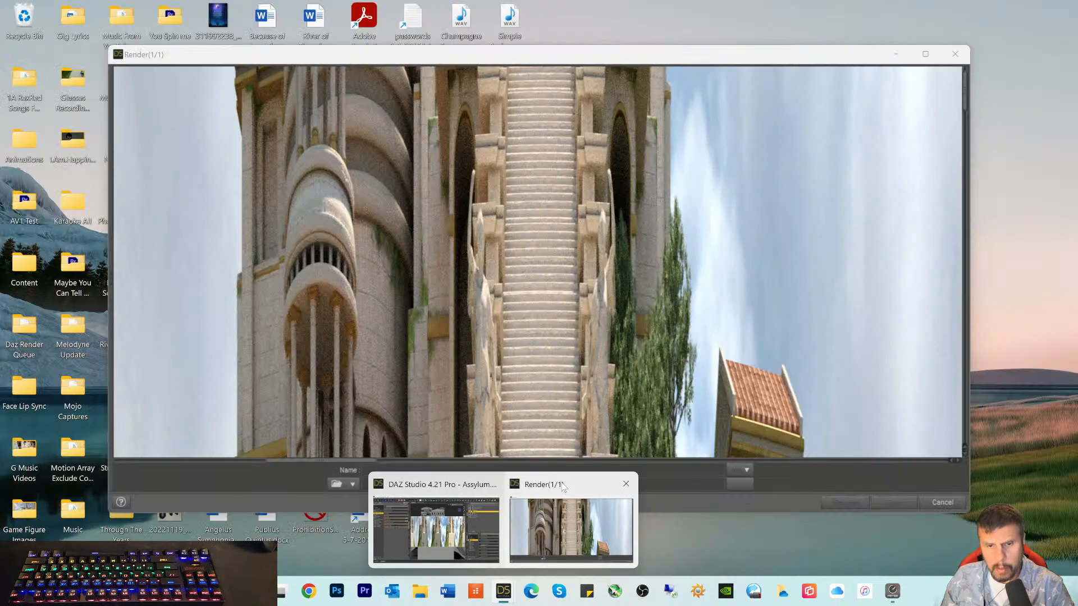
pyautogui.click(563, 487)
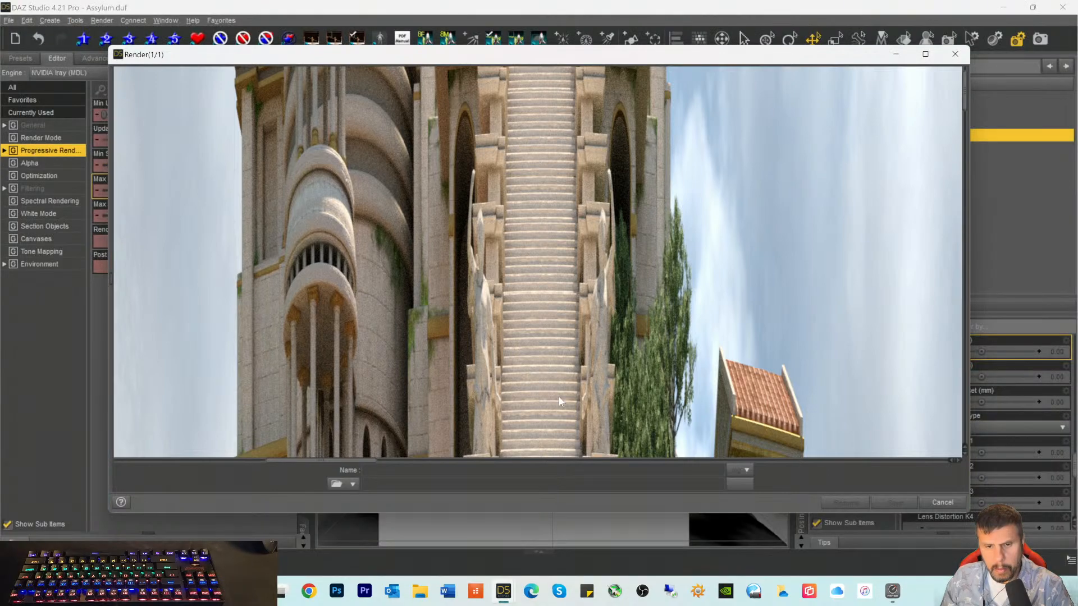
# Step: Examine the cylindrical render across its full width, comparing the lighting on the buildings and sky in each section
pyautogui.moveTo(335, 460); pyautogui.dragTo(537, 479)
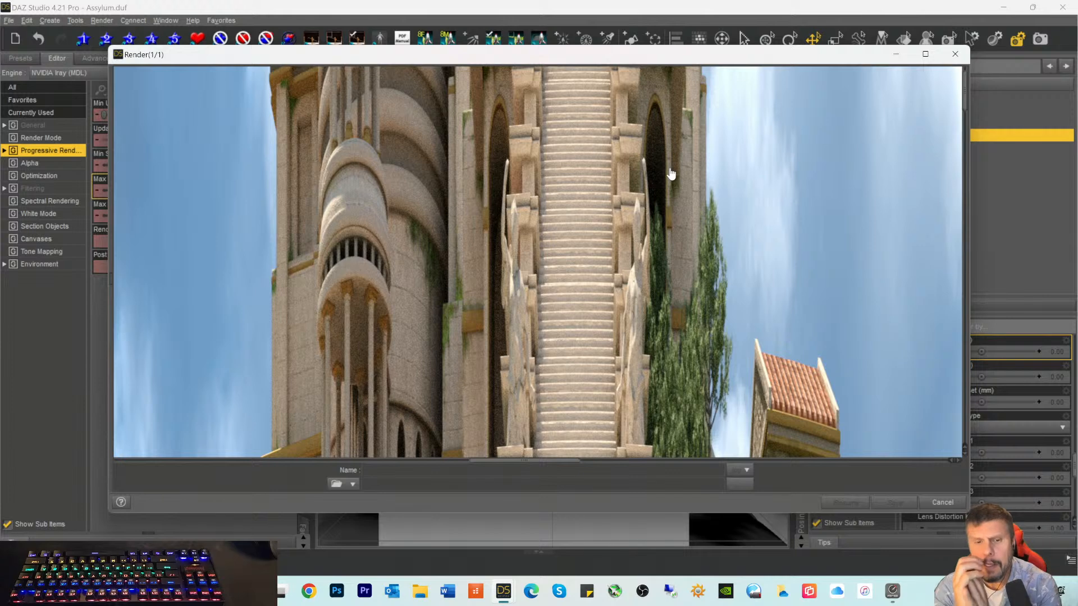
pyautogui.scroll(1, 672, 174)
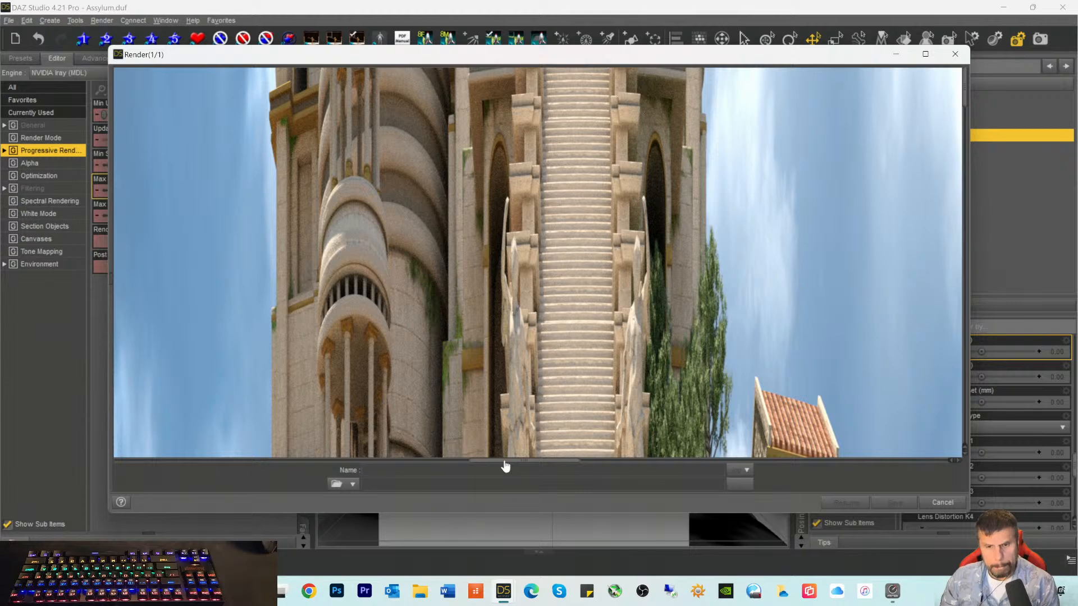
pyautogui.moveTo(505, 465); pyautogui.dragTo(697, 490)
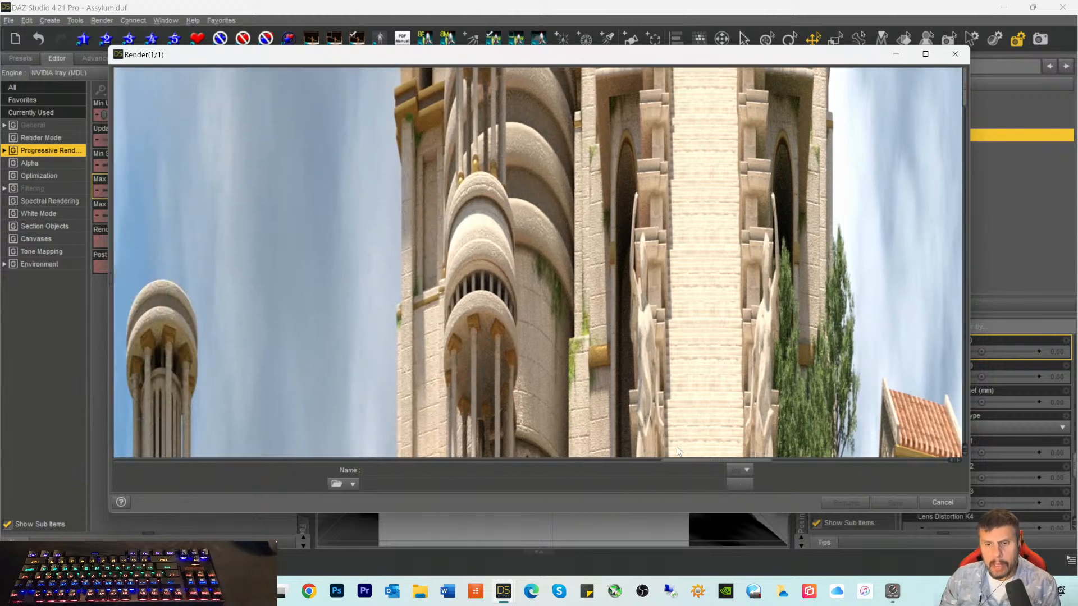
pyautogui.moveTo(680, 466); pyautogui.dragTo(758, 471)
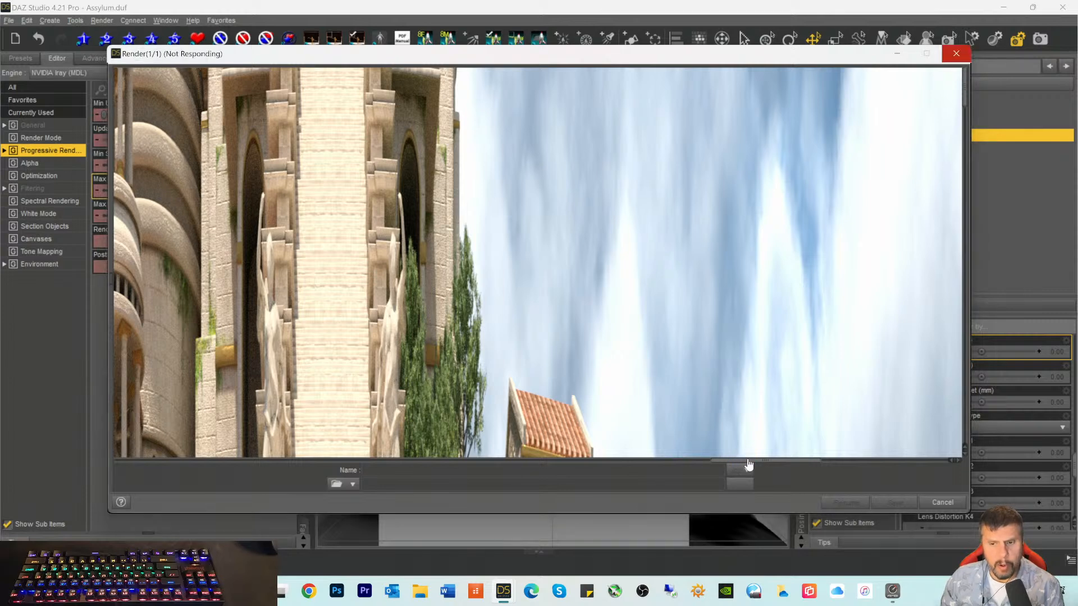
pyautogui.moveTo(765, 465); pyautogui.dragTo(557, 453)
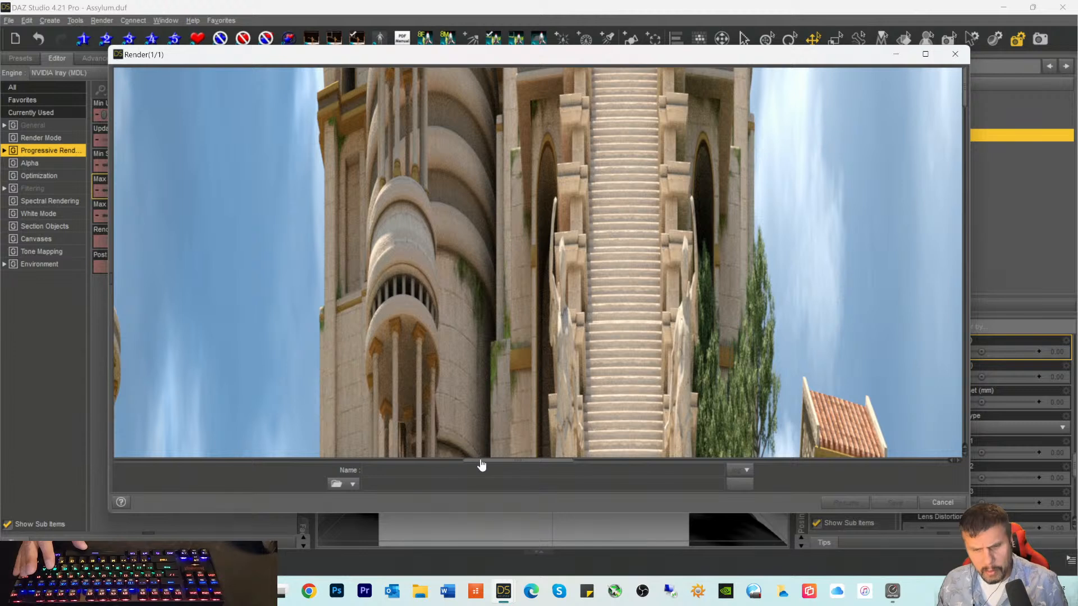
pyautogui.moveTo(494, 464); pyautogui.dragTo(508, 467)
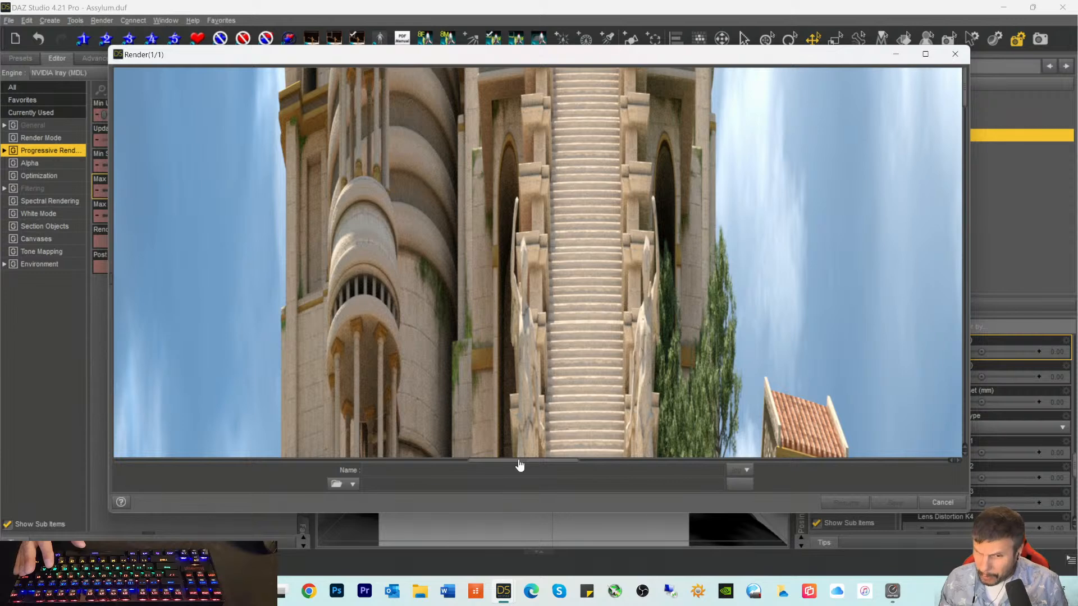
pyautogui.hscroll(1, 519, 465)
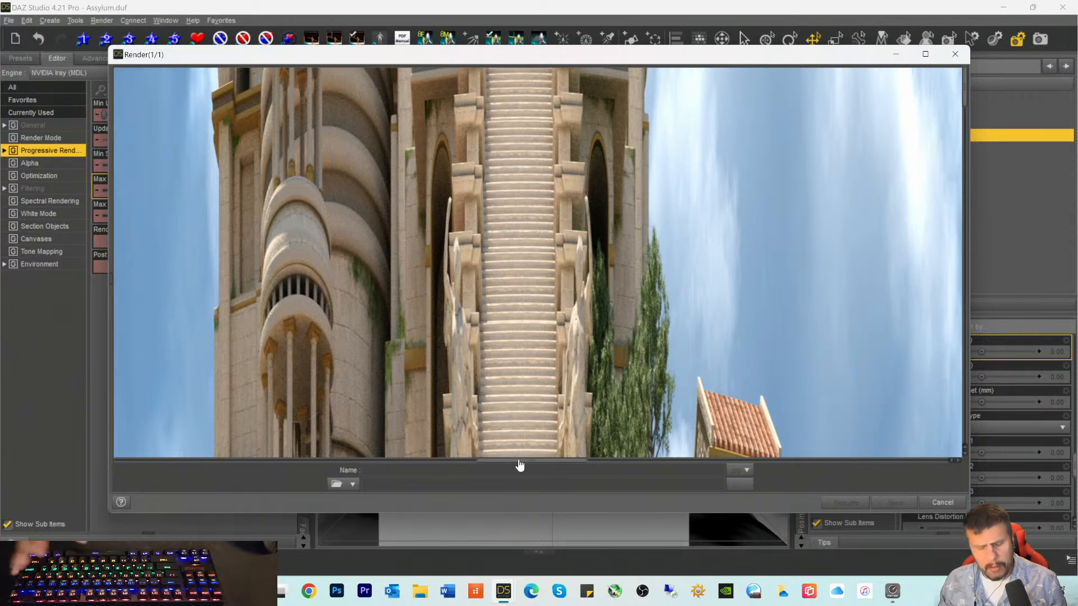
pyautogui.moveTo(519, 465); pyautogui.dragTo(296, 464)
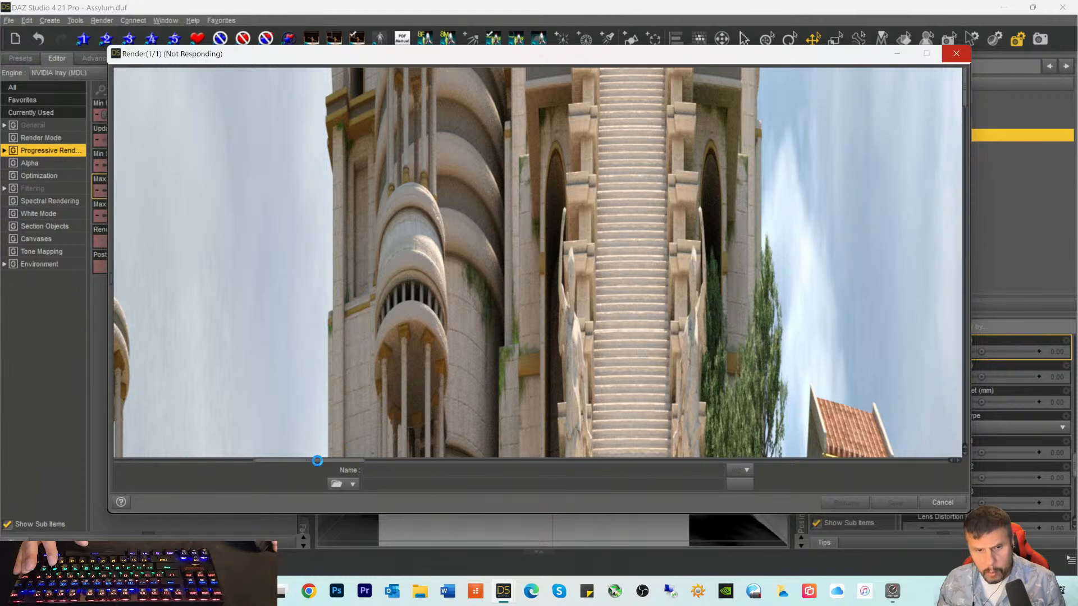
pyautogui.moveTo(319, 462); pyautogui.dragTo(539, 459)
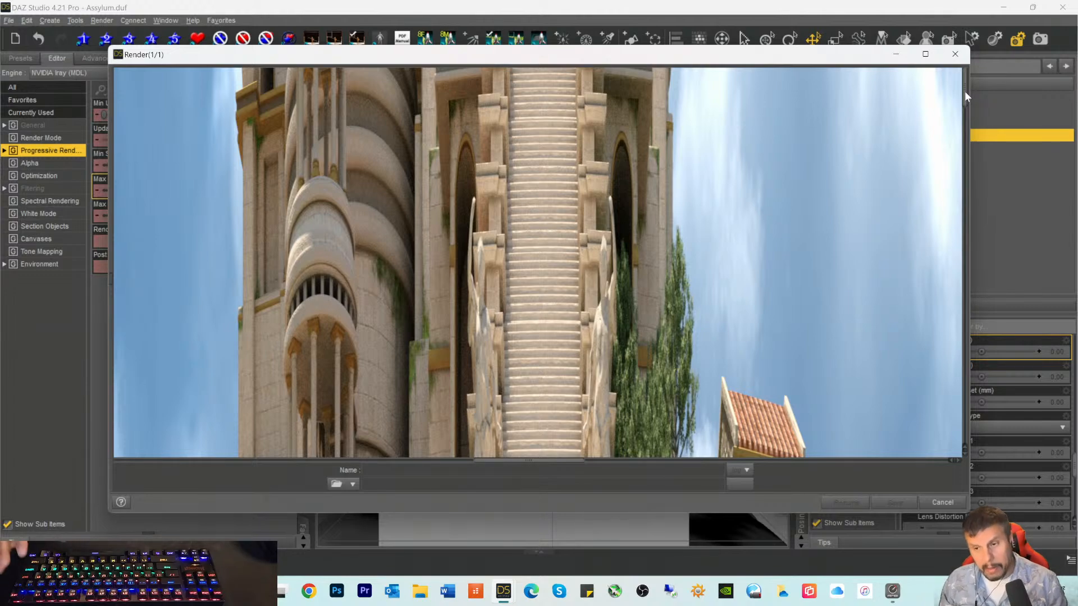
# Step: Inspect the render's height along the staircase, from the towers to the lower walls, and compare with another section
pyautogui.moveTo(962, 95)
pyautogui.mouseDown()
pyautogui.moveTo(964, 180)
pyautogui.moveTo(950, 161)
pyautogui.moveTo(960, 109)
pyautogui.mouseUp()
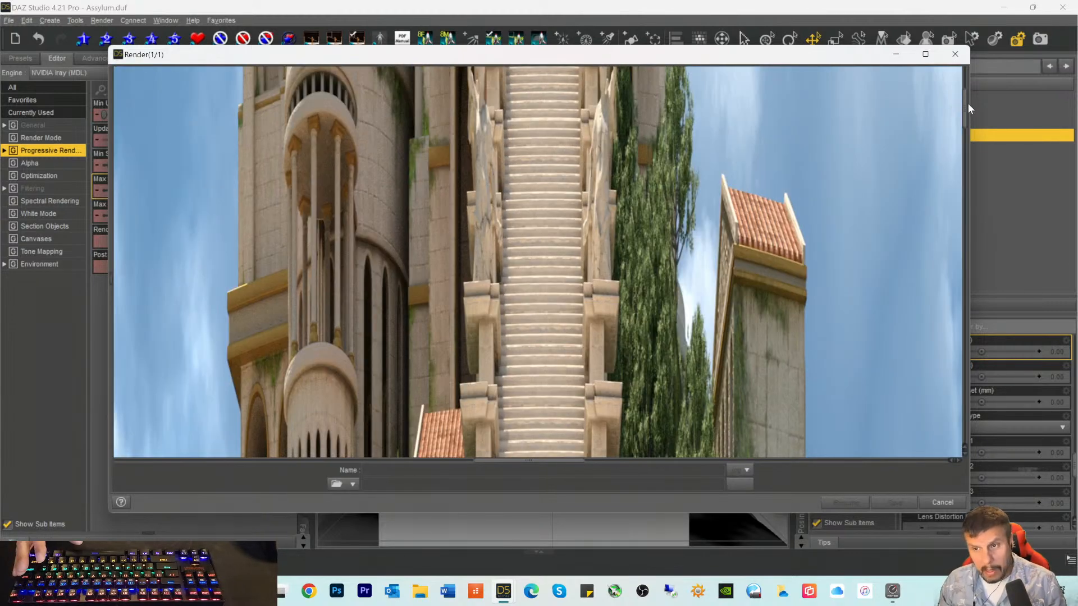
pyautogui.moveTo(967, 113); pyautogui.dragTo(957, 198)
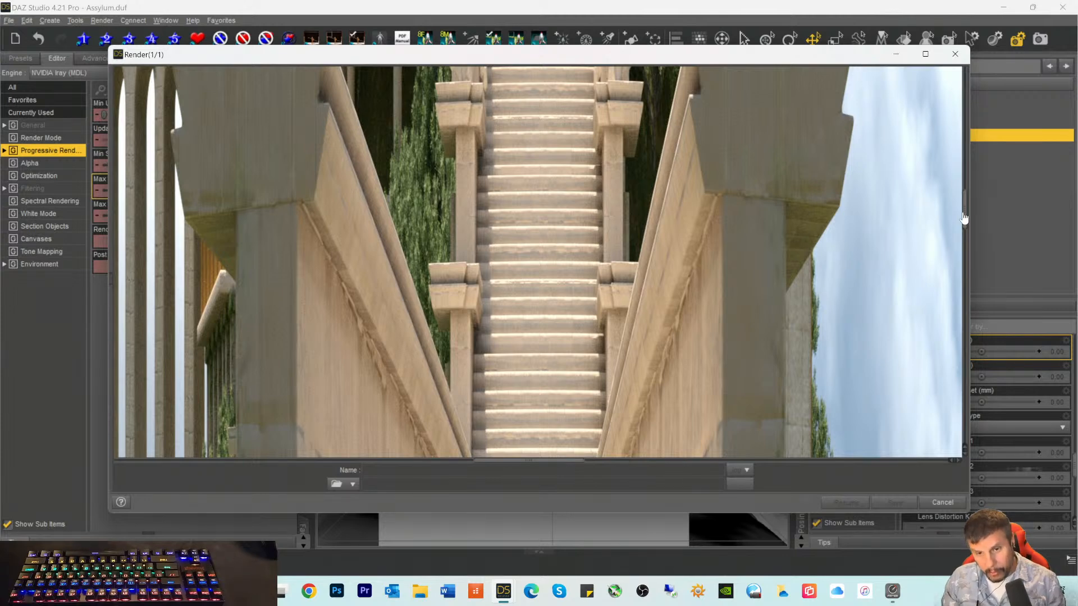
pyautogui.scroll(2, 963, 216)
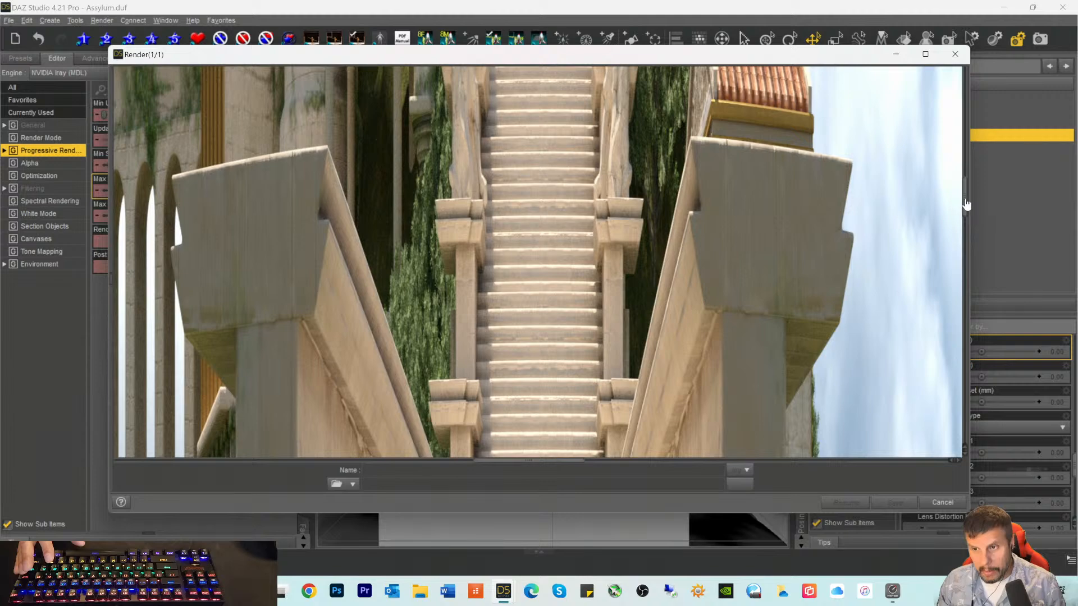
pyautogui.scroll(3, 964, 197)
pyautogui.moveTo(965, 193); pyautogui.dragTo(961, 124)
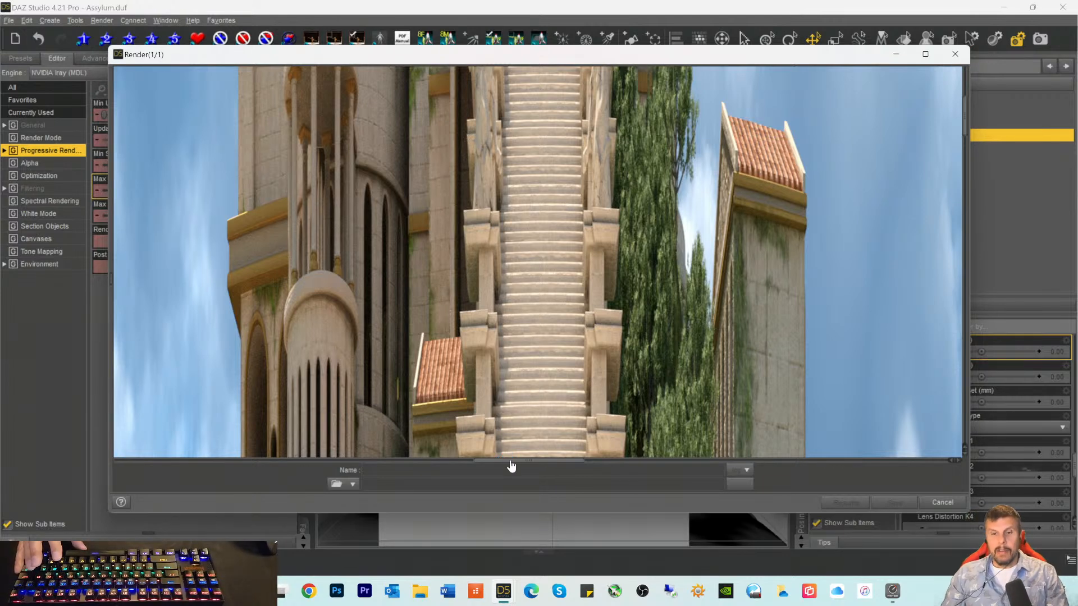
pyautogui.moveTo(510, 463); pyautogui.dragTo(730, 479)
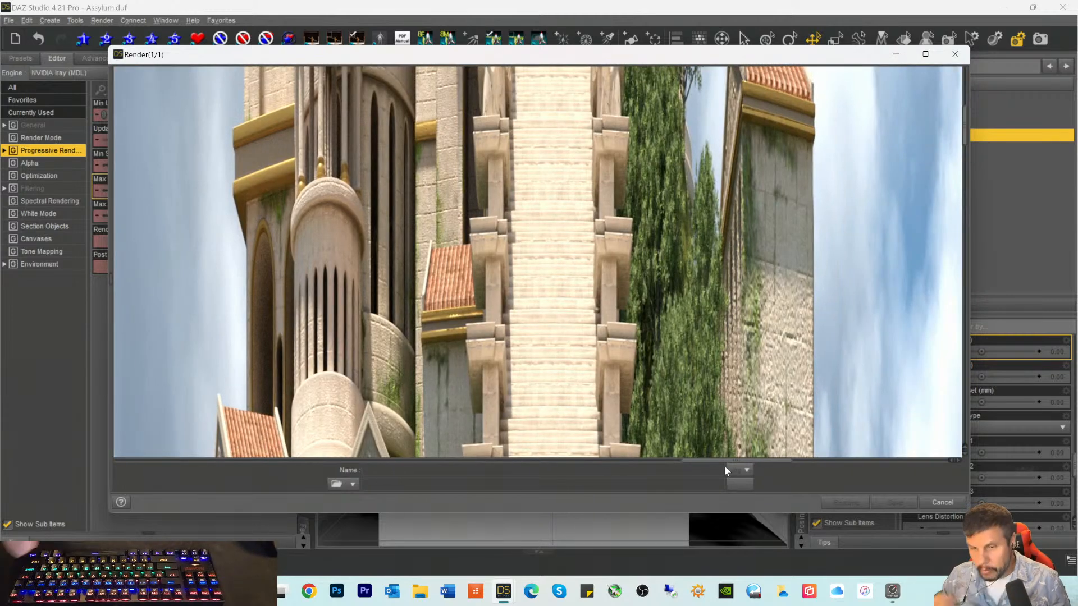
# Step: Move the Render window aside to check the rendering progress log, and bring the window back over the main DAZ Studio window
pyautogui.moveTo(728, 465)
pyautogui.mouseDown()
pyautogui.moveTo(688, 464)
pyautogui.moveTo(714, 464)
pyautogui.mouseUp()
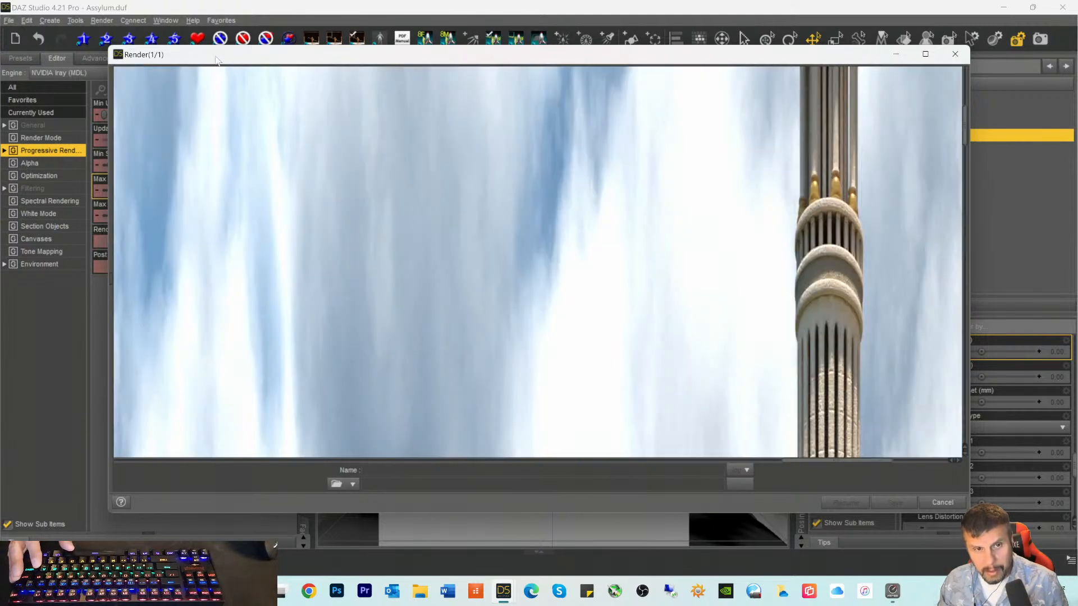
pyautogui.moveTo(217, 60); pyautogui.dragTo(457, 76)
pyautogui.click(133, 362)
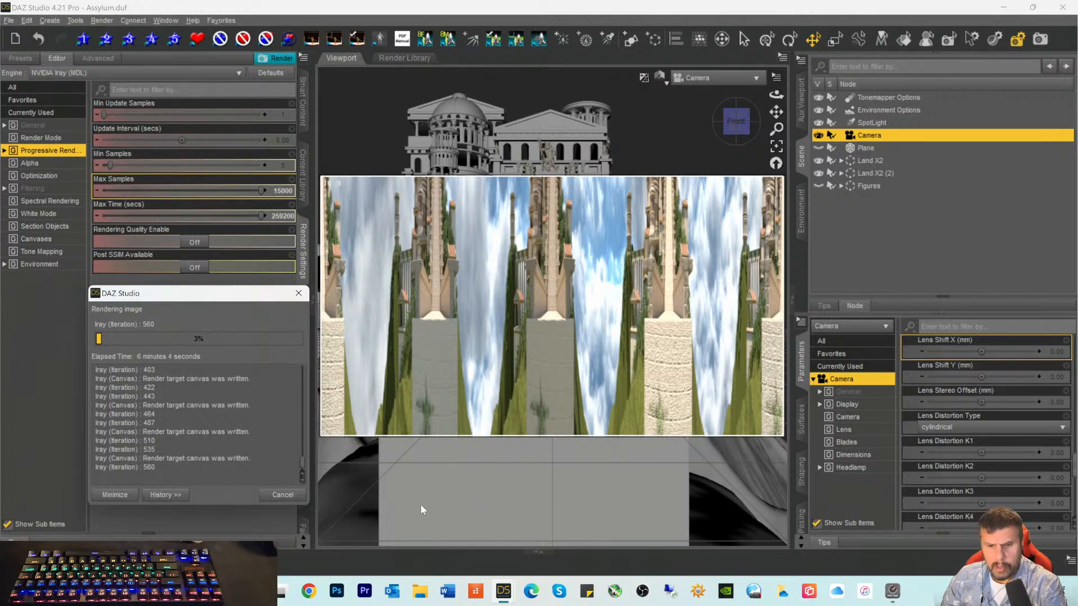
pyautogui.moveTo(502, 574)
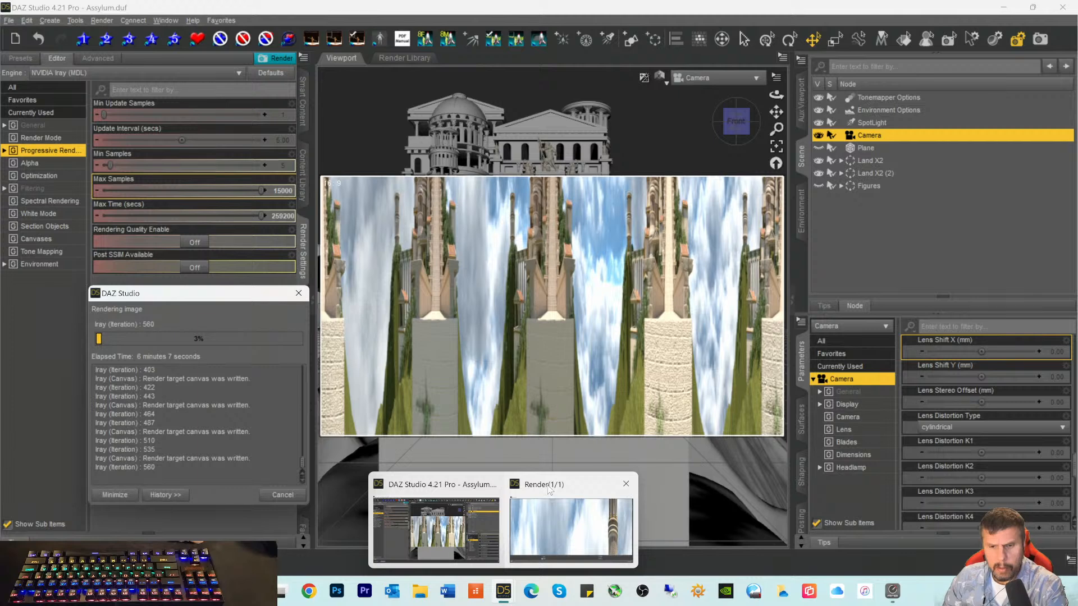
pyautogui.click(546, 483)
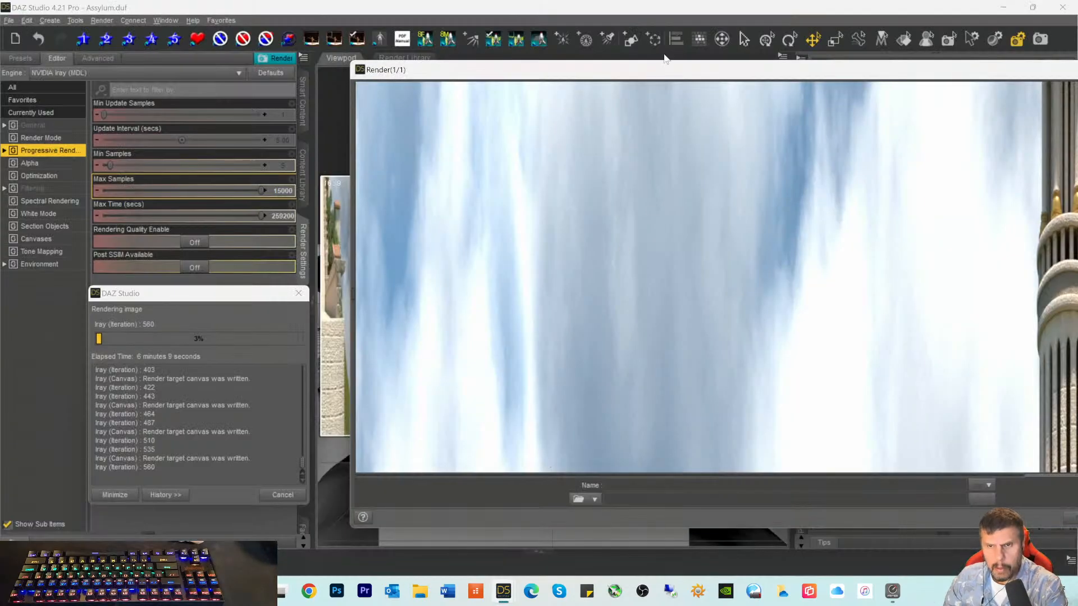
pyautogui.moveTo(662, 75); pyautogui.dragTo(503, 73)
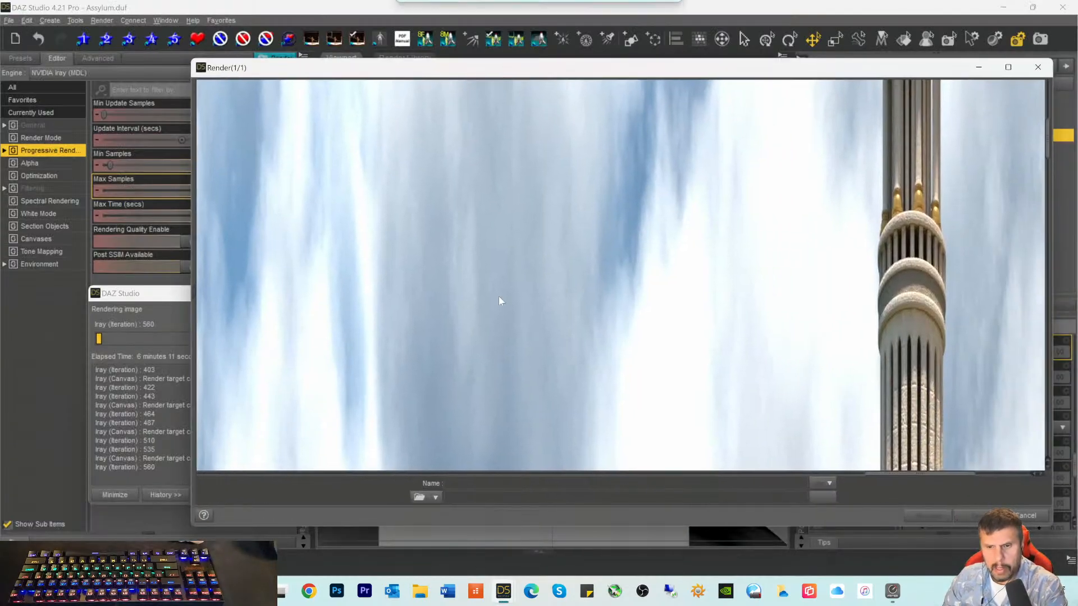
# Step: Compare the refined towers, staircase and sky between the differently lit sections of the cylindrical render
pyautogui.moveTo(891, 481); pyautogui.dragTo(556, 483)
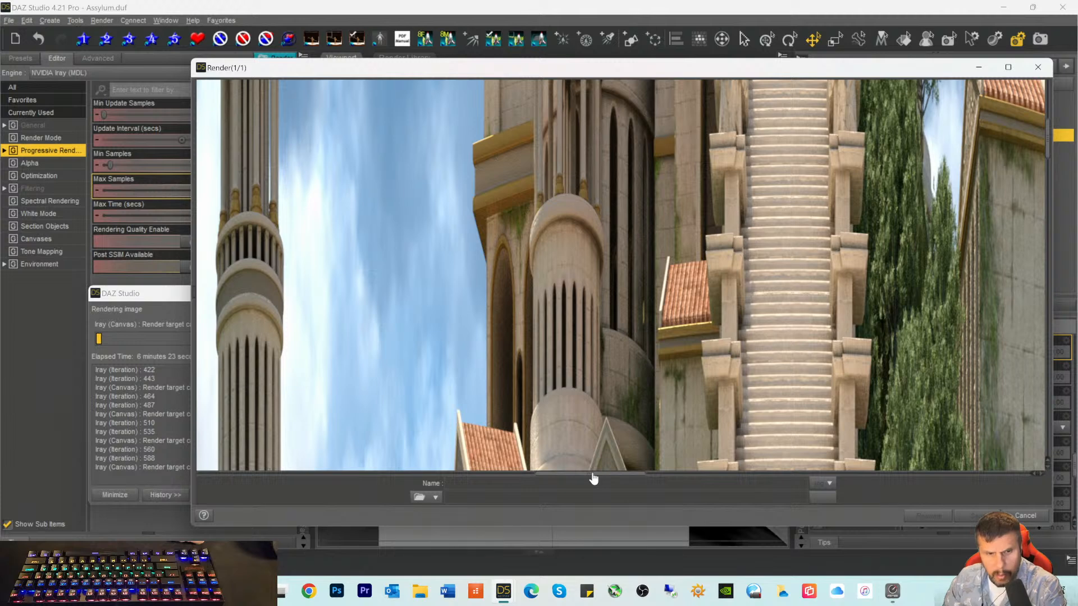
pyautogui.hscroll(-2, 593, 478)
pyautogui.moveTo(593, 478); pyautogui.dragTo(610, 534)
pyautogui.moveTo(580, 478); pyautogui.dragTo(738, 468)
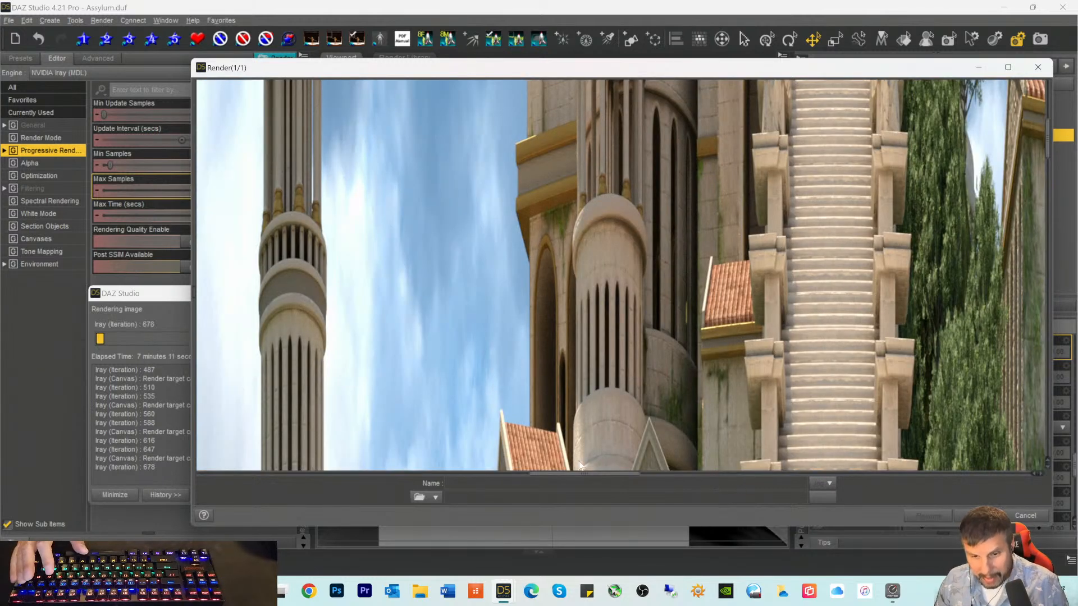
pyautogui.moveTo(567, 475); pyautogui.dragTo(668, 520)
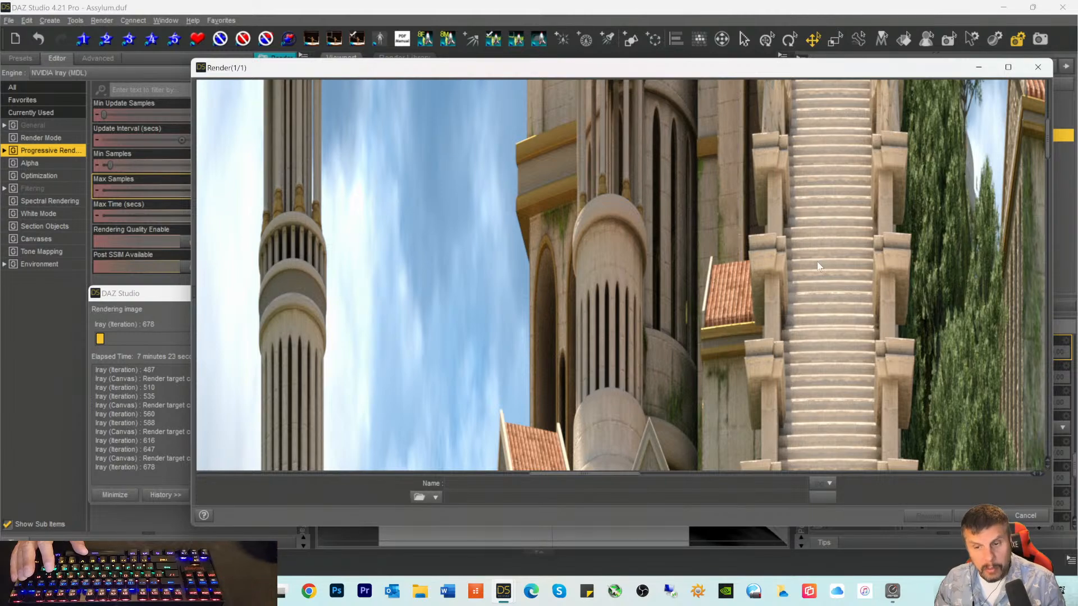
pyautogui.moveTo(560, 480); pyautogui.dragTo(308, 449)
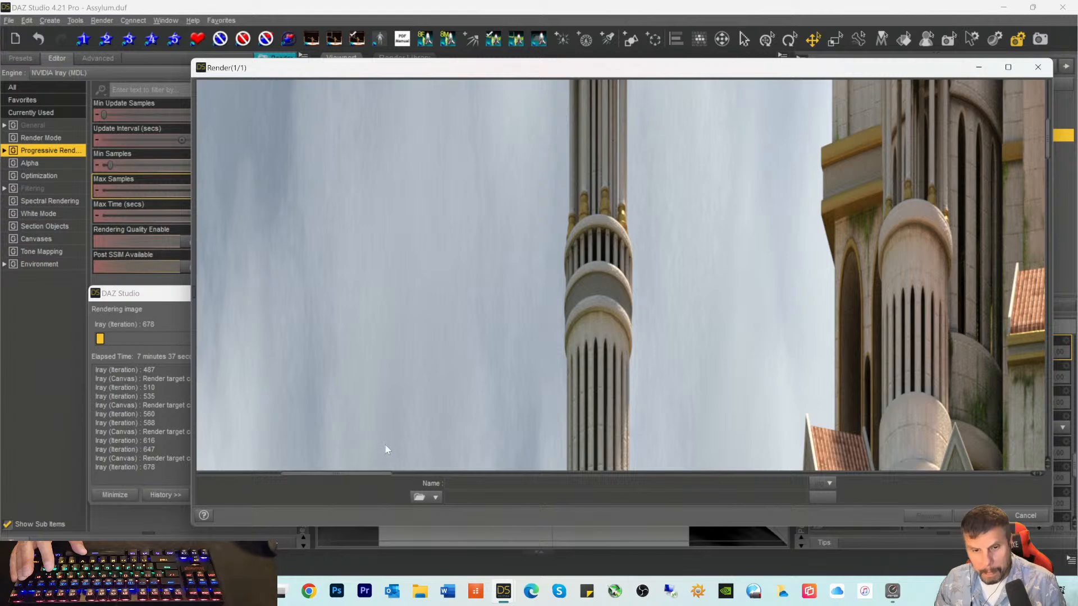
pyautogui.moveTo(331, 476); pyautogui.dragTo(540, 492)
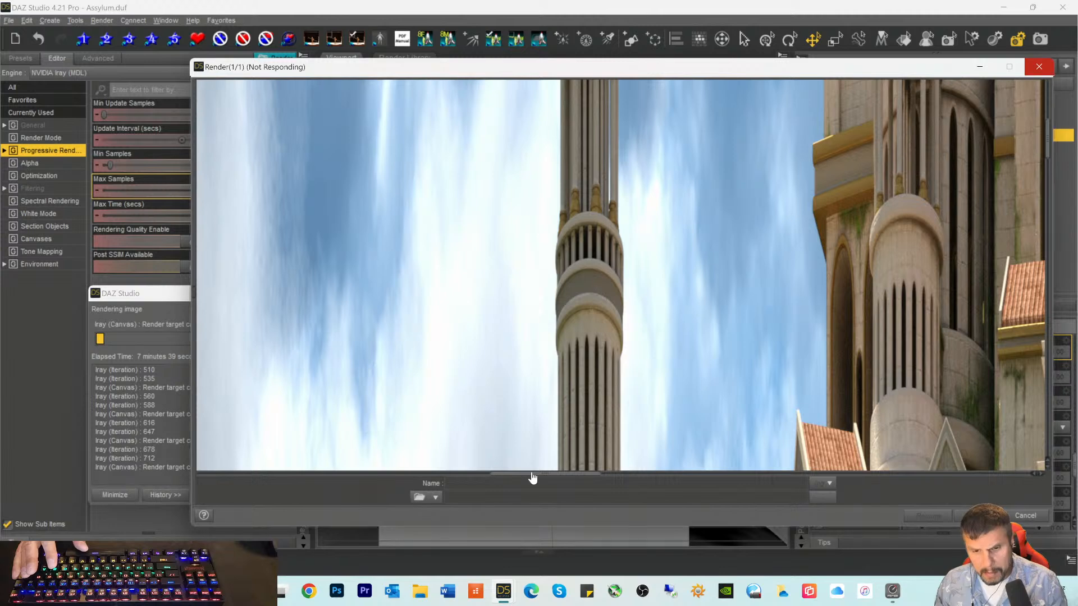
pyautogui.moveTo(540, 480); pyautogui.dragTo(289, 443)
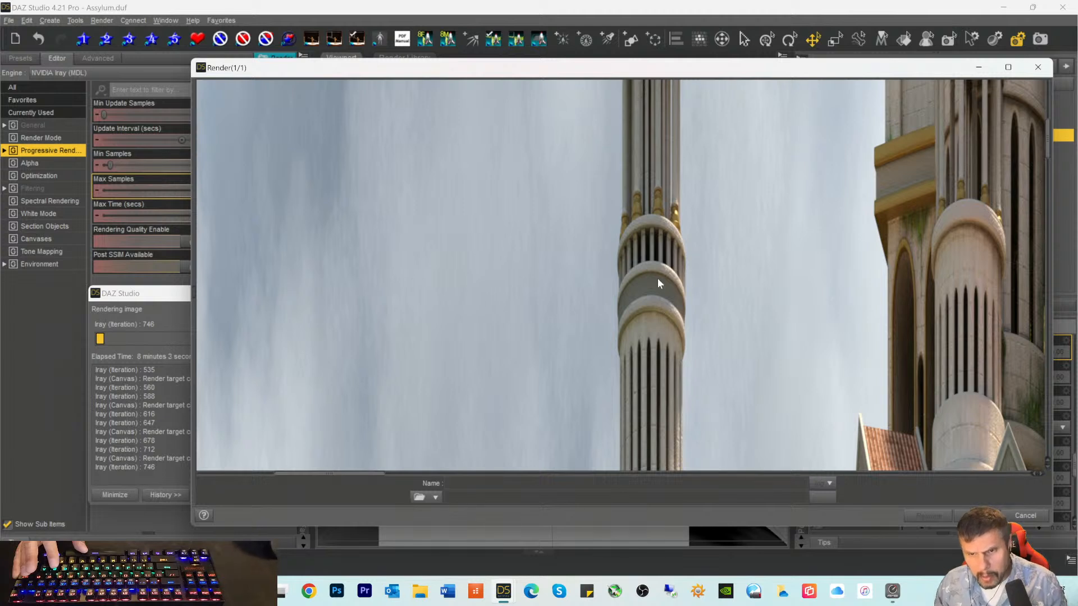
# Step: Cancel the running render and save the image as Assylum in PNG format in K:/My Original DAZ PNG
pyautogui.click(1021, 520)
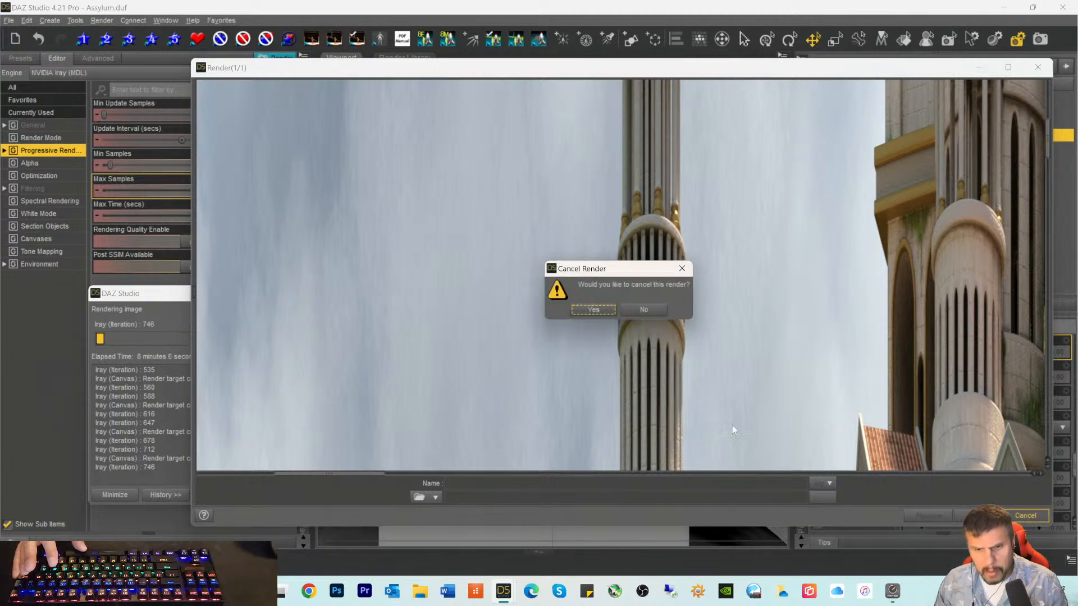
pyautogui.click(584, 312)
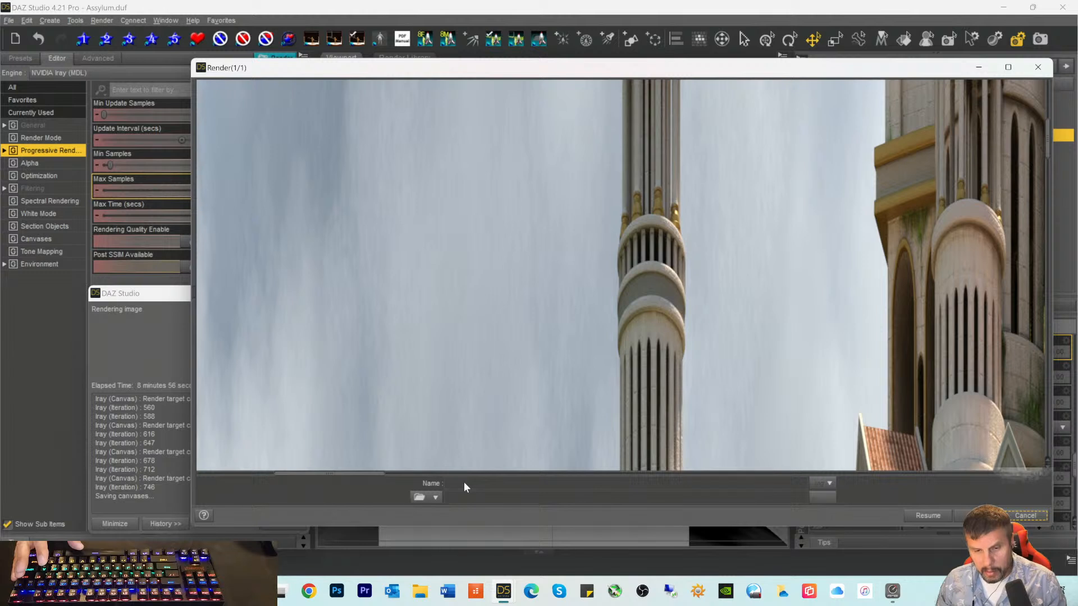
pyautogui.click(829, 482)
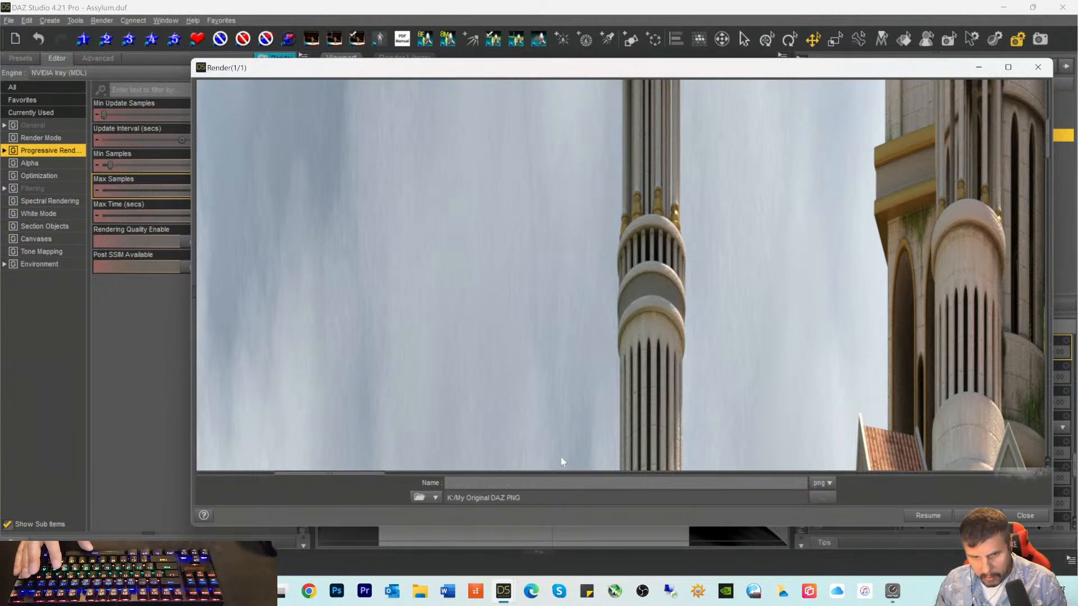
pyautogui.write('Assylum')
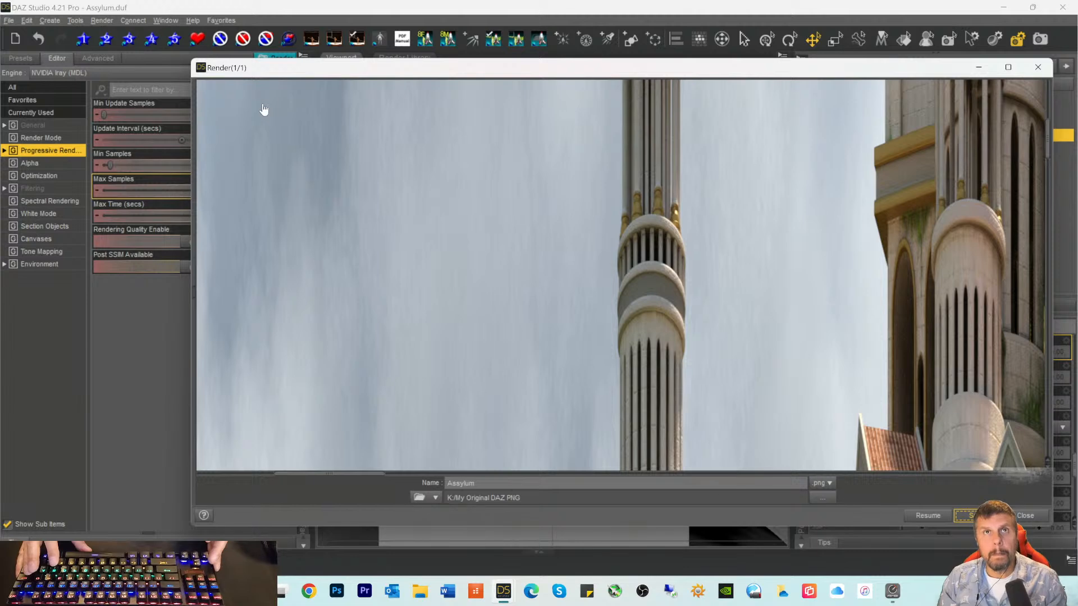
pyautogui.press('Return')
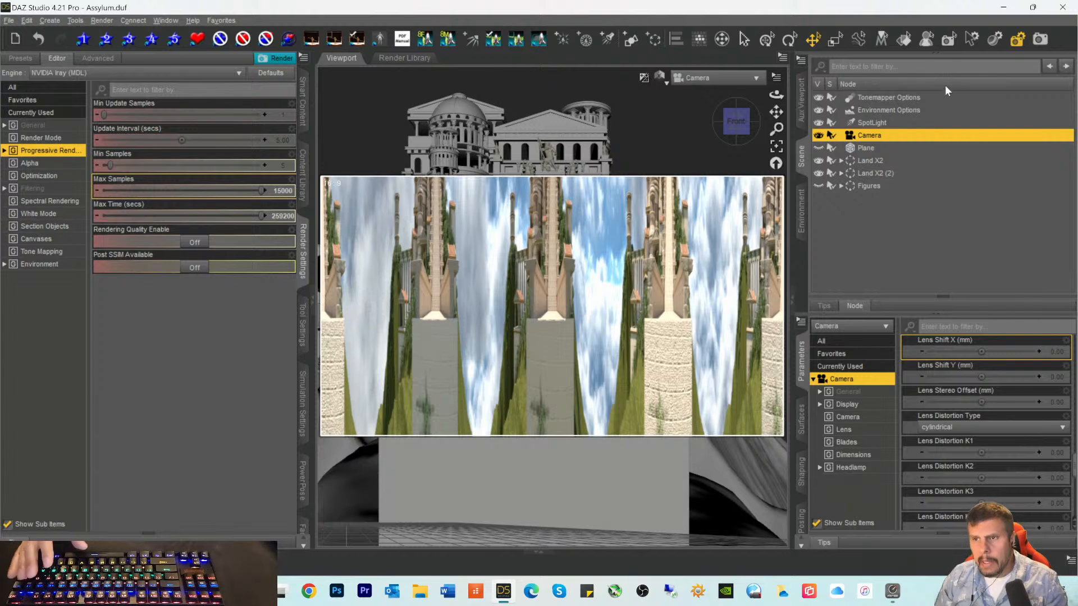
# Step: Switch to File Explorer and open the Assylum_canvases folder in My Original DAZ PNG to check the saved EXR canvas
pyautogui.click(1003, 8)
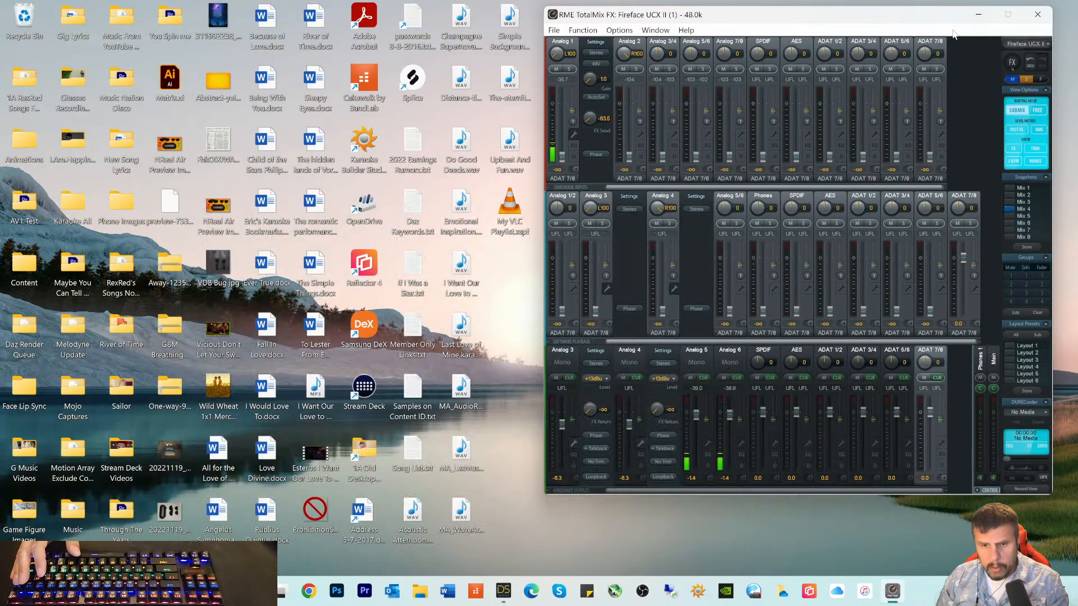
pyautogui.click(416, 594)
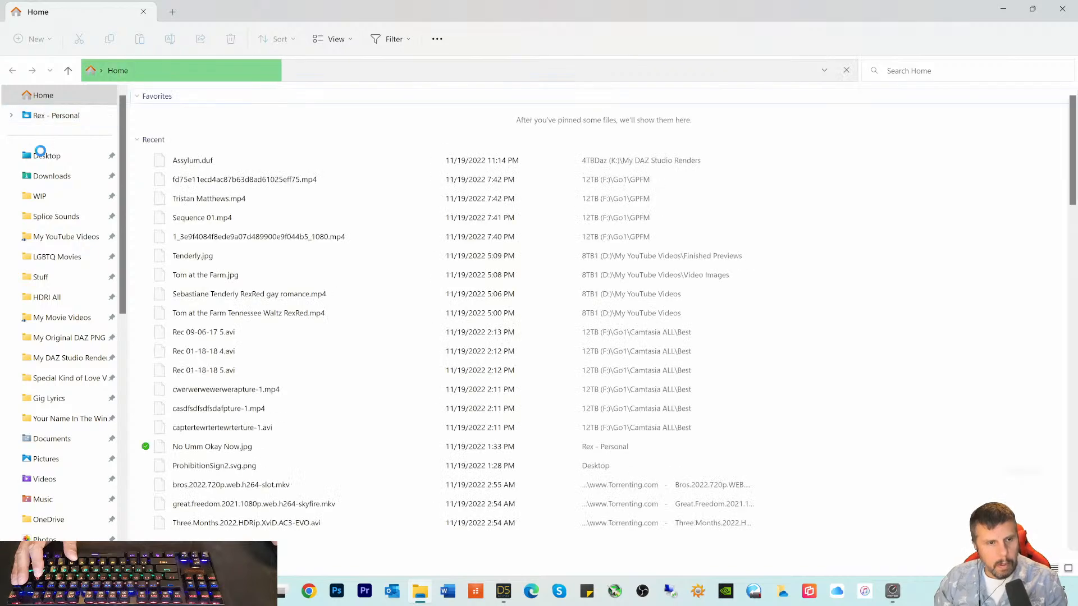
pyautogui.click(41, 158)
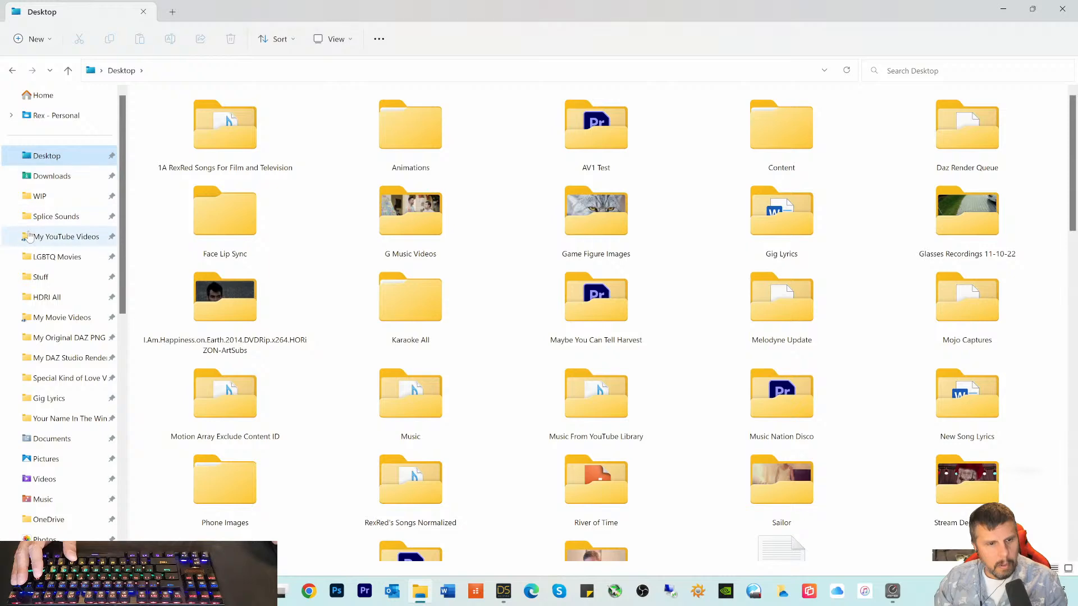
pyautogui.click(49, 359)
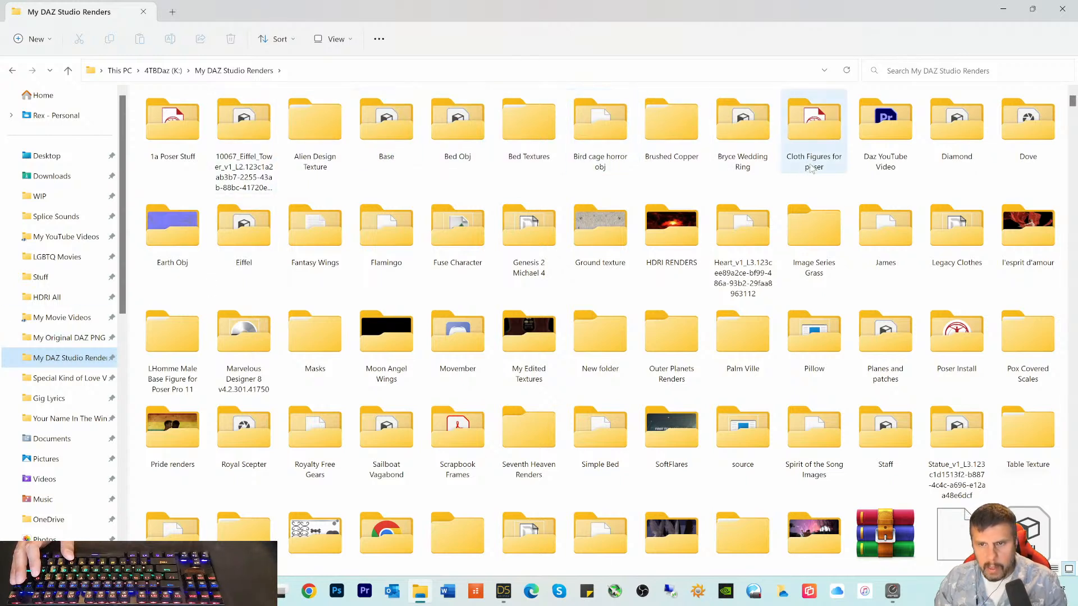
pyautogui.click(55, 338)
pyautogui.doubleClick(166, 134)
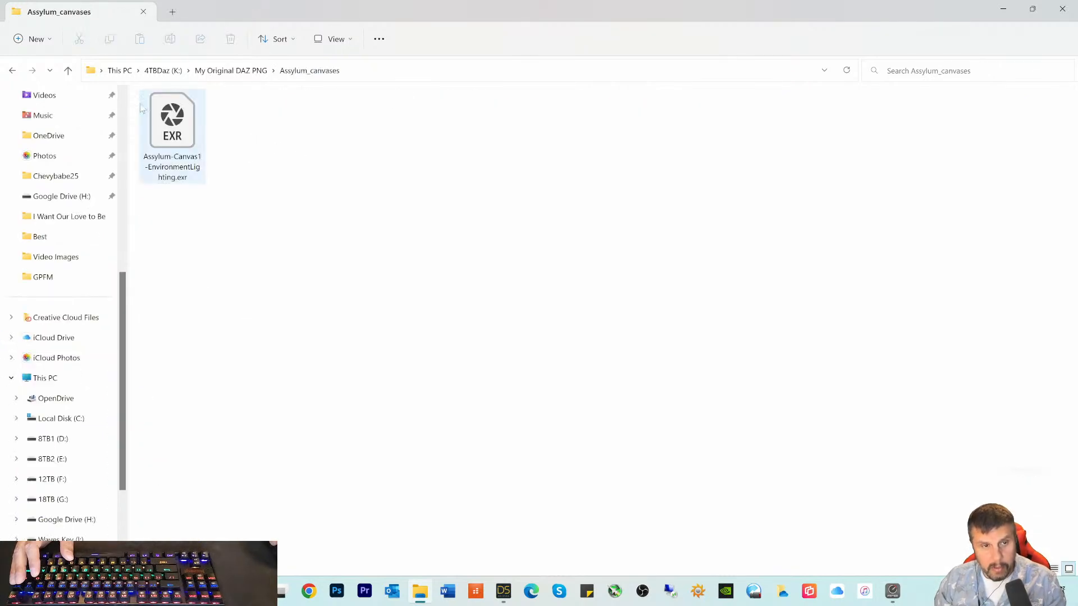
# Step: Return from File Explorer to DAZ Studio and start a new empty scene
pyautogui.click(1003, 10)
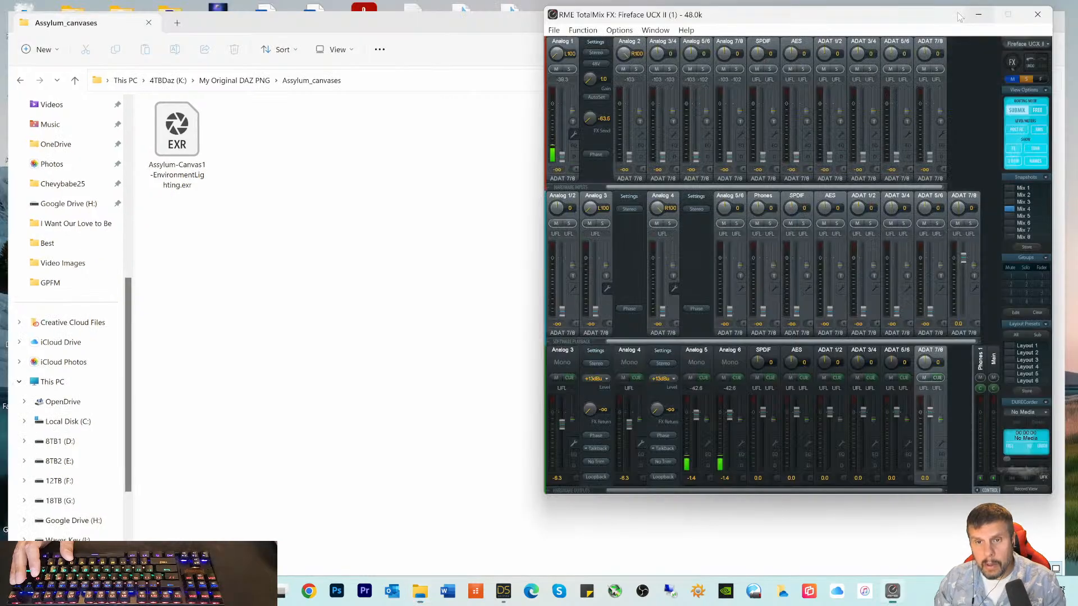
pyautogui.click(504, 591)
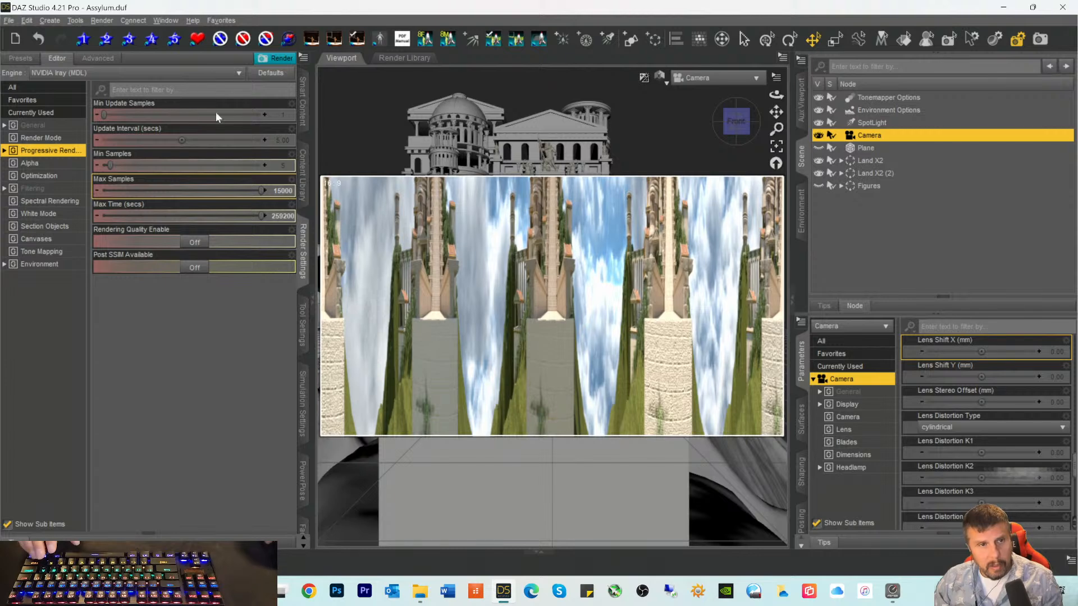
pyautogui.click(9, 21)
pyautogui.click(27, 34)
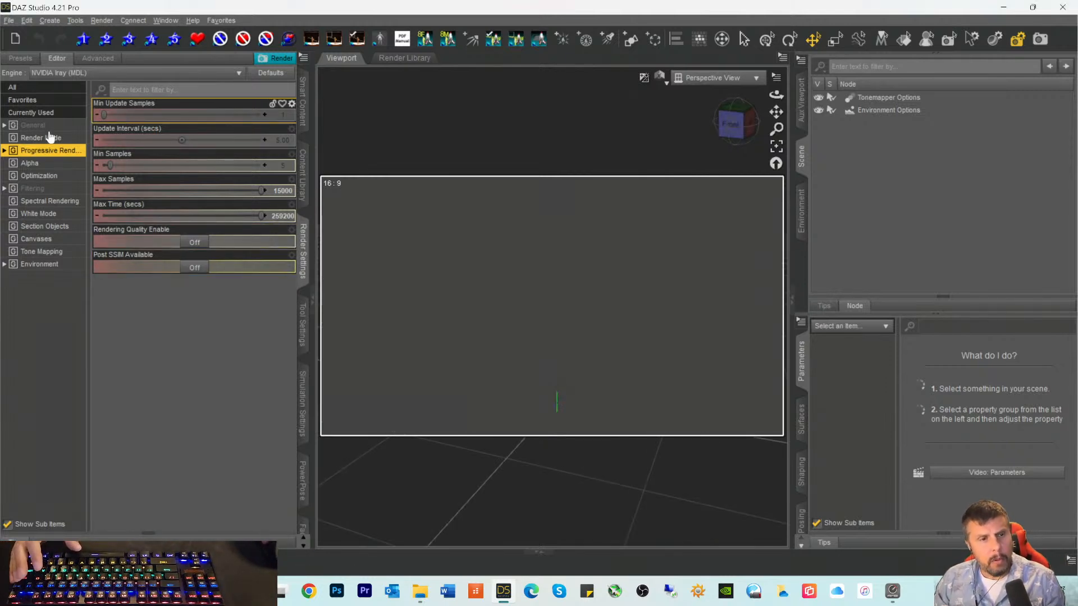
# Step: Load Assylum-Canvas1-EnvironmentLighting.exr from the Assylum_canvases folder as the Environment Map of the Environment Options node
pyautogui.click(864, 110)
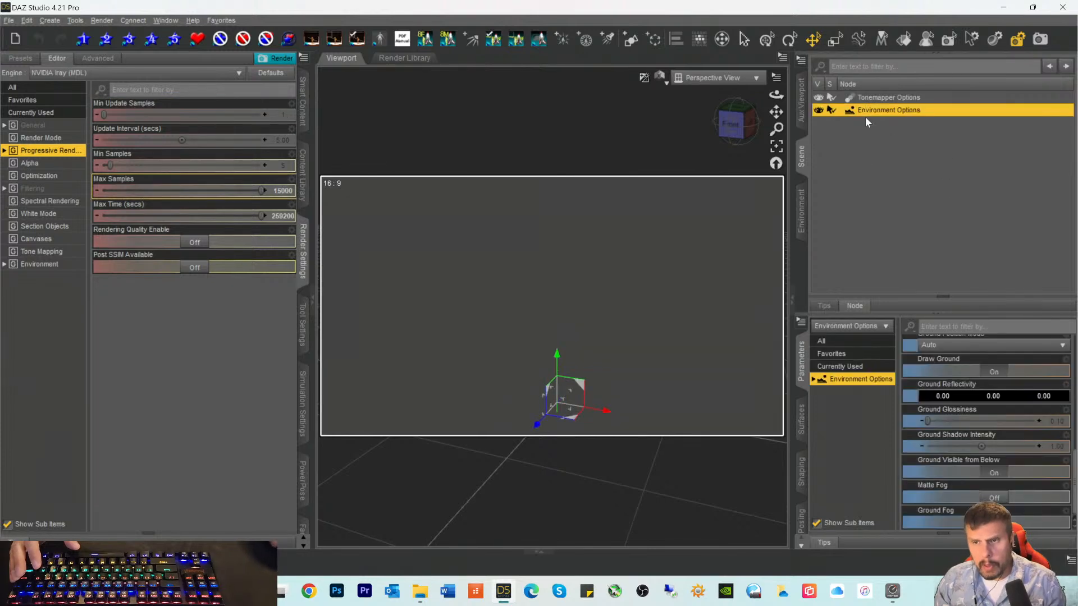
pyautogui.scroll(5, 935, 401)
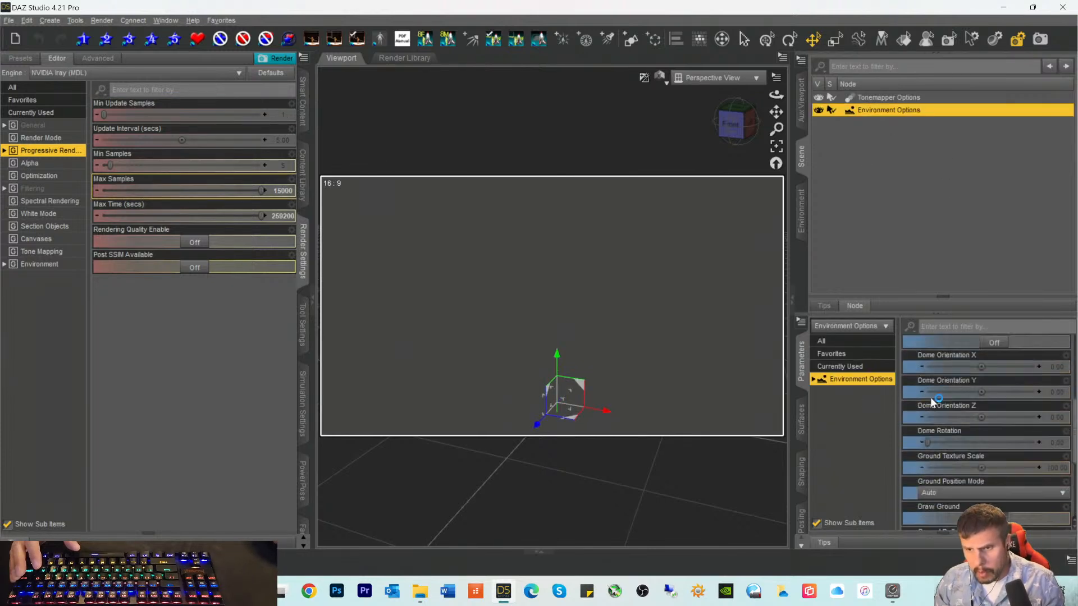
pyautogui.click(924, 452)
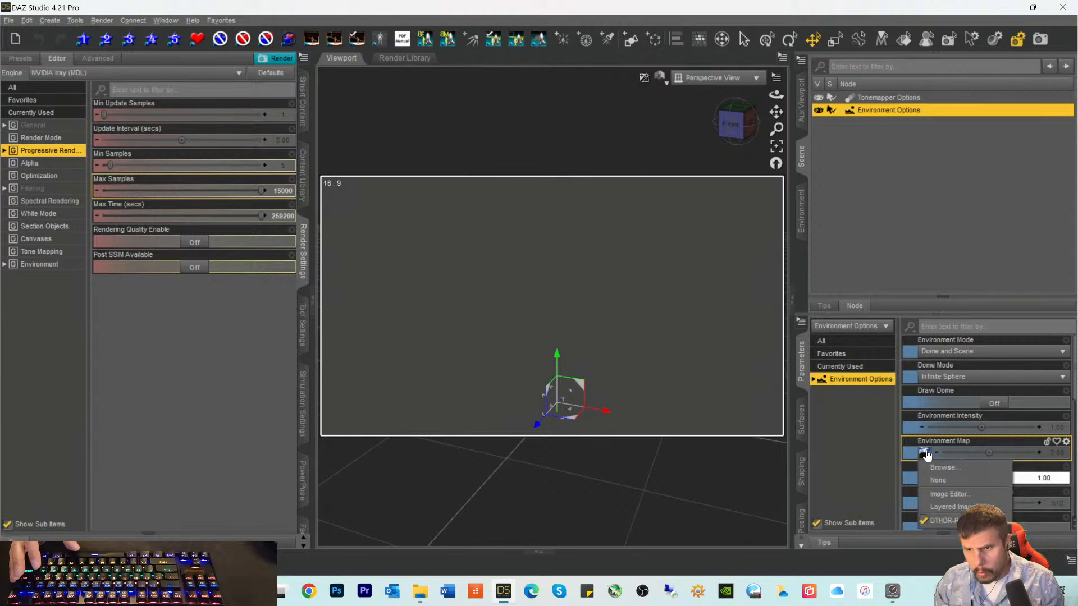
pyautogui.click(942, 467)
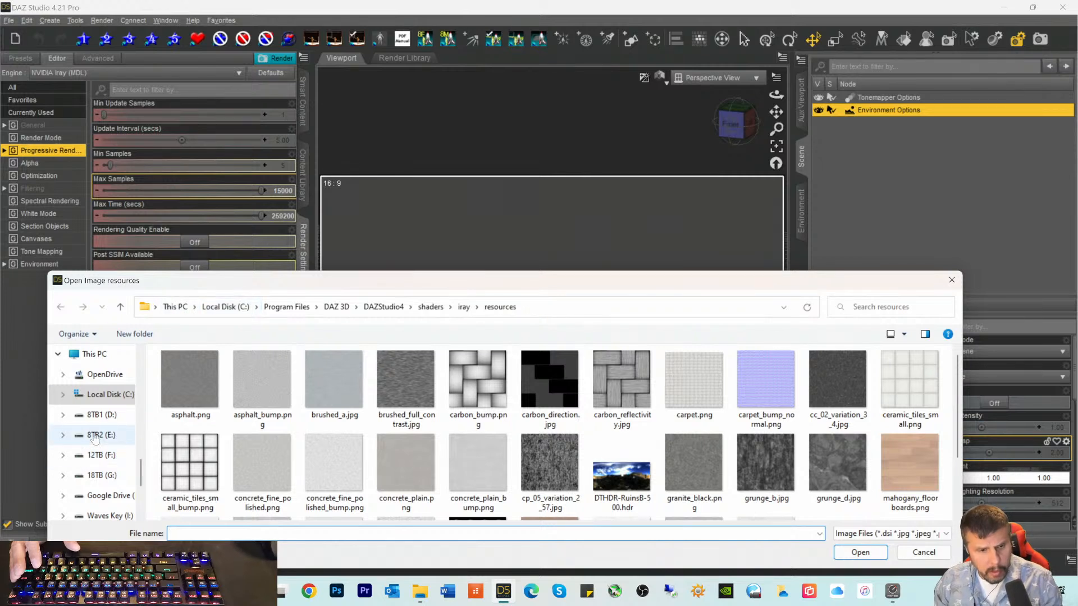
pyautogui.scroll(2, 88, 429)
pyautogui.scroll(8, 88, 429)
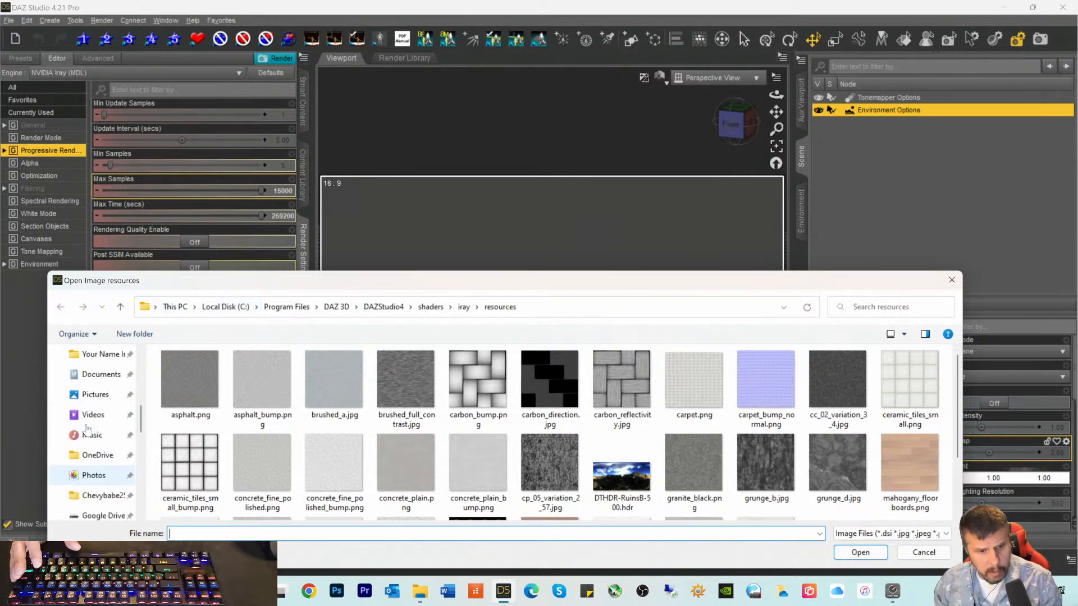
pyautogui.scroll(3, 87, 428)
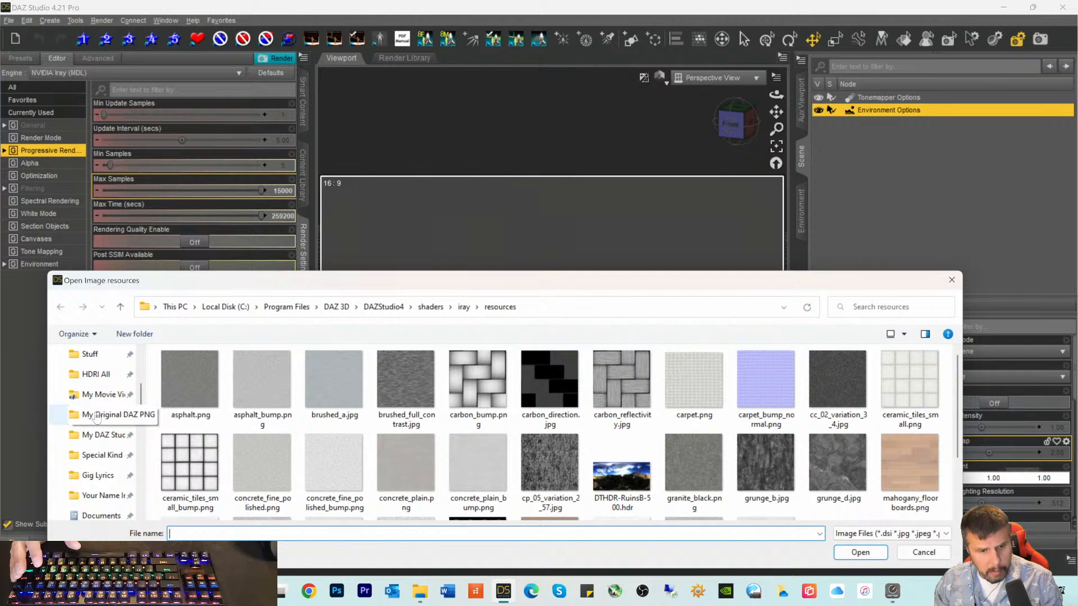
pyautogui.click(96, 414)
pyautogui.doubleClick(206, 385)
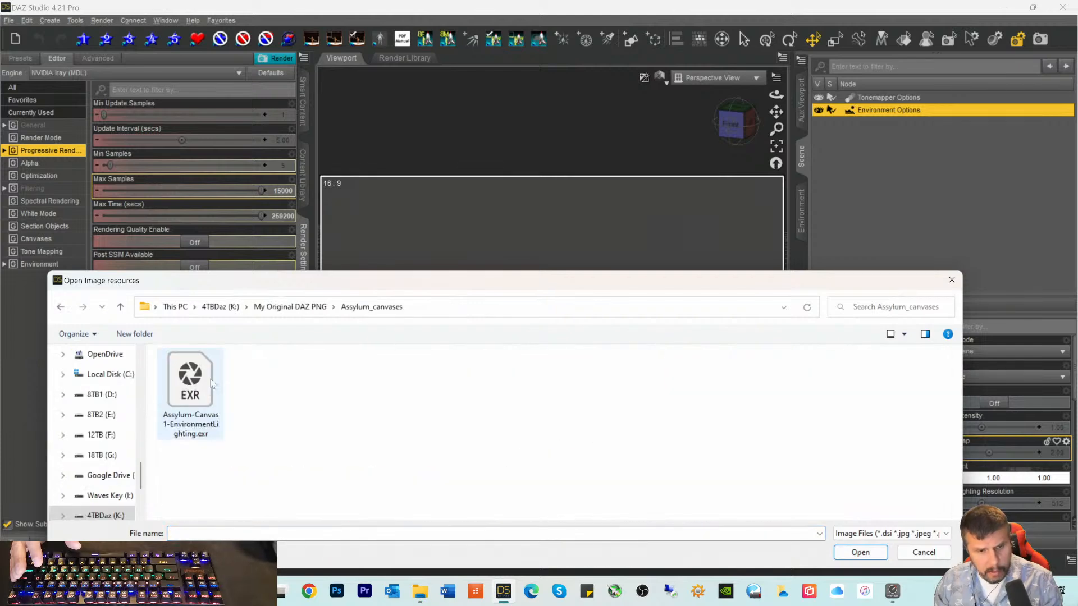
pyautogui.doubleClick(179, 392)
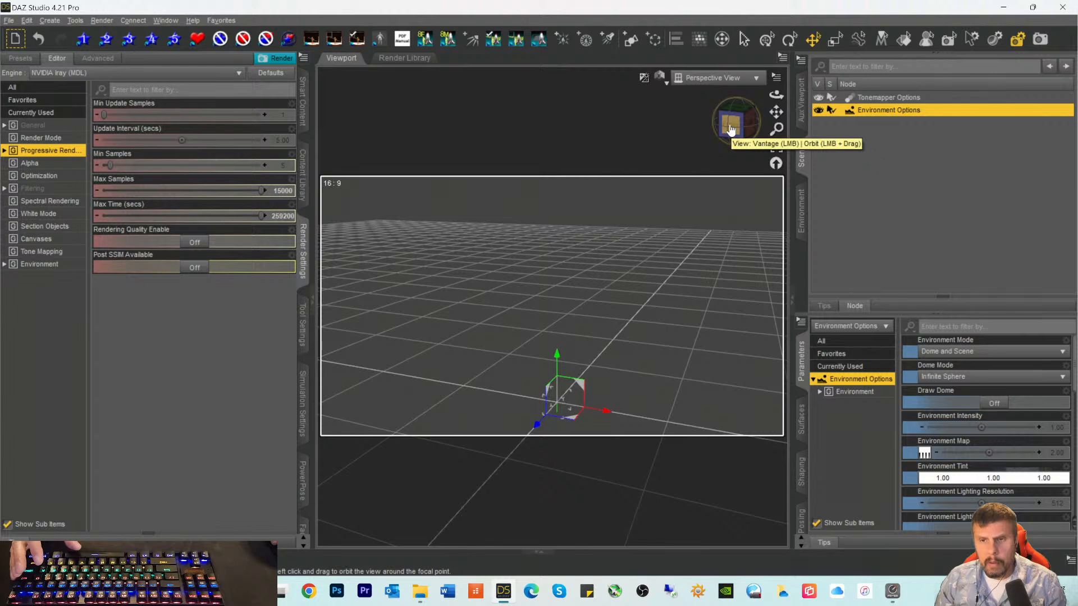
# Step: Turn the perspective view to face the front and switch Draw Dome on for the environment
pyautogui.moveTo(732, 123)
pyautogui.mouseDown()
pyautogui.moveTo(750, 117)
pyautogui.moveTo(727, 138)
pyautogui.mouseUp()
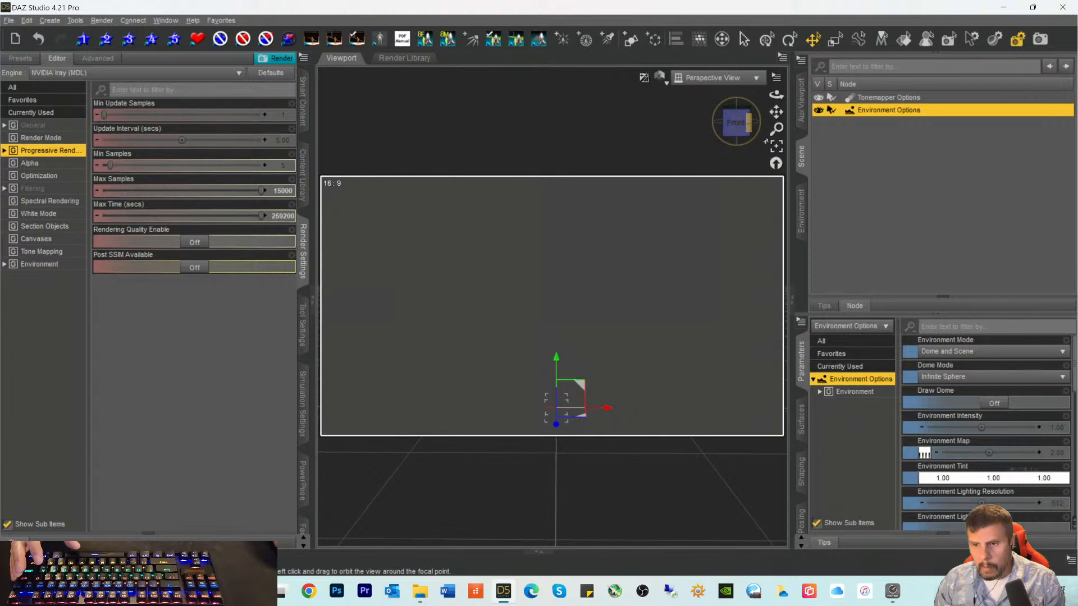
pyautogui.click(996, 404)
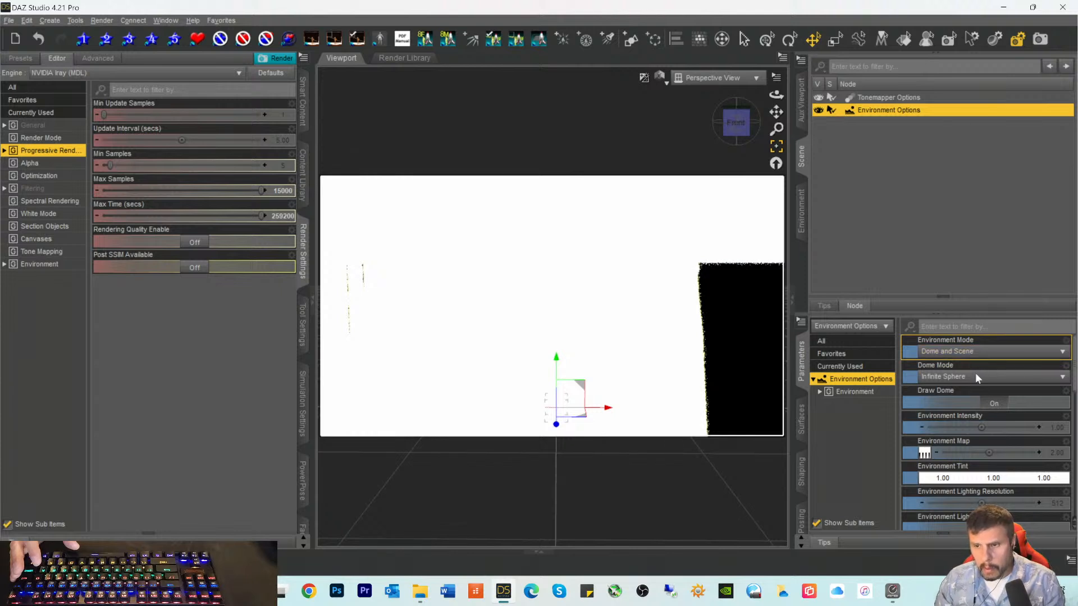
# Step: Set the Environment Map value of the Environment Options node to .1/10000 to darken the overexposed dome
pyautogui.click(1054, 453)
pyautogui.click(997, 453)
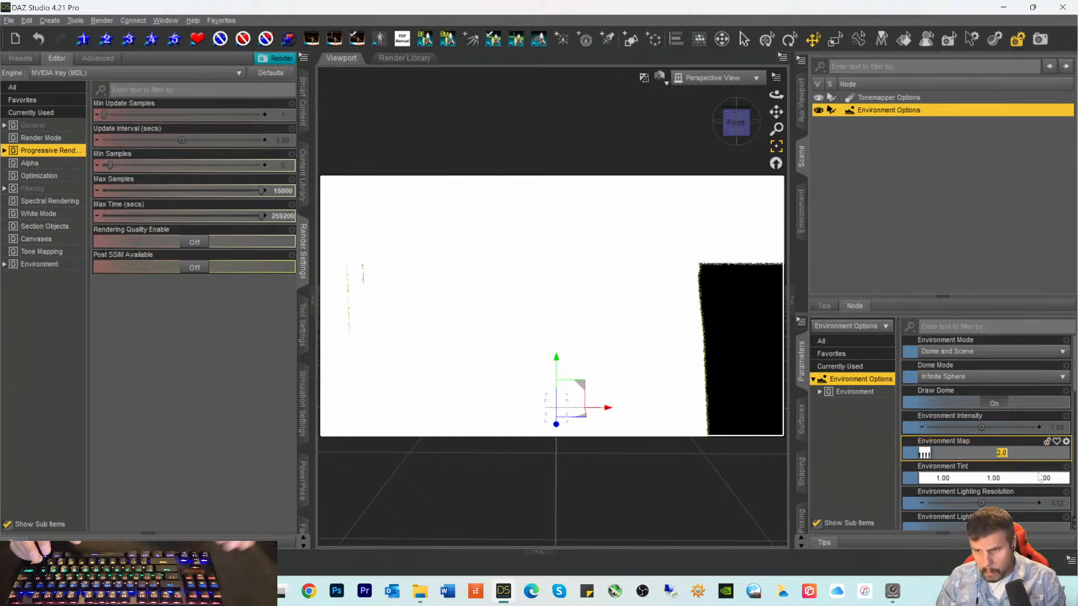
pyautogui.press('Left')
pyautogui.press('BackSpace')
pyautogui.press('BackSpace')
pyautogui.press('Delete')
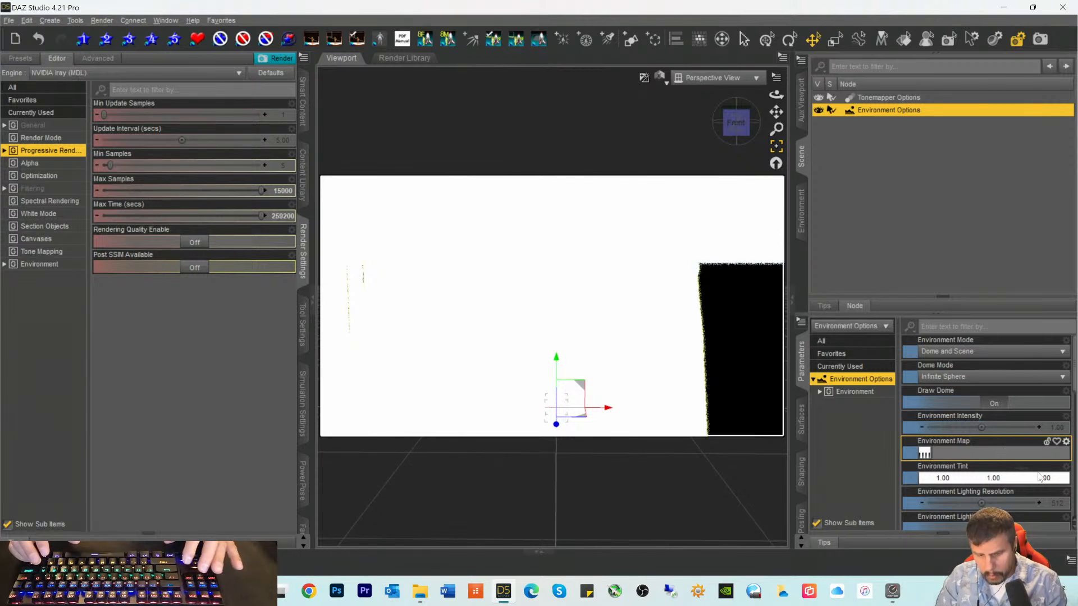
pyautogui.write('.1')
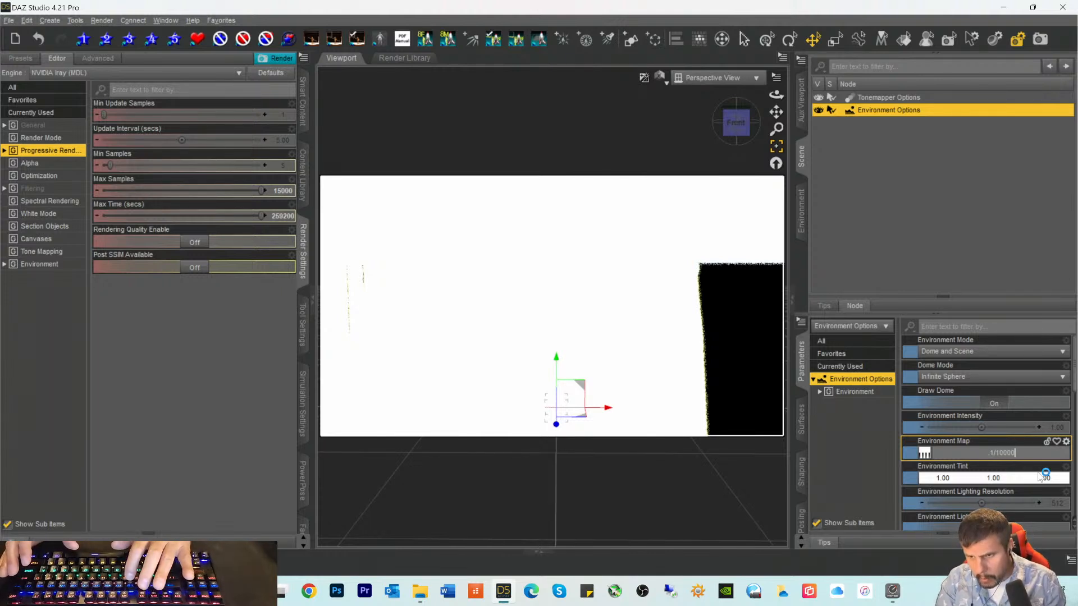
pyautogui.press('Return')
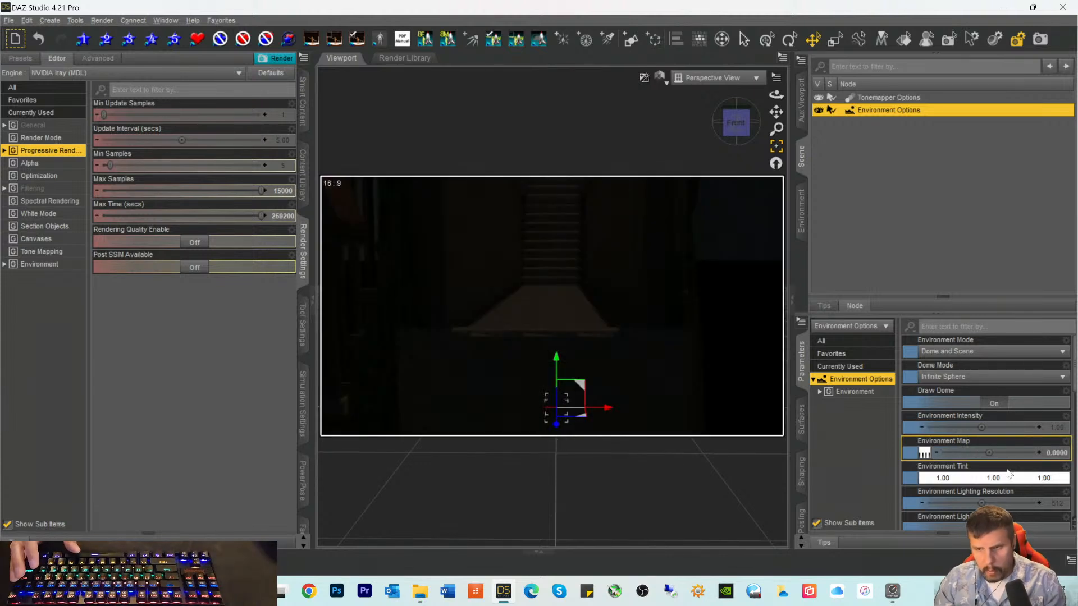
pyautogui.click(736, 121)
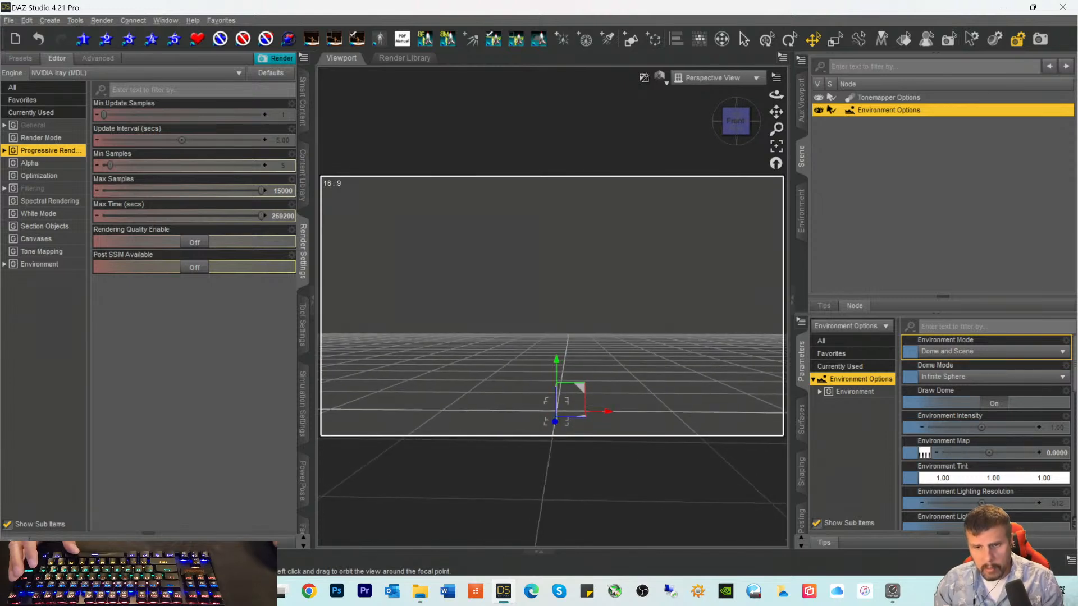
# Step: Raise the Environment Map value slightly to brighten the dome, and check the panorama from the front and right
pyautogui.click(1055, 453)
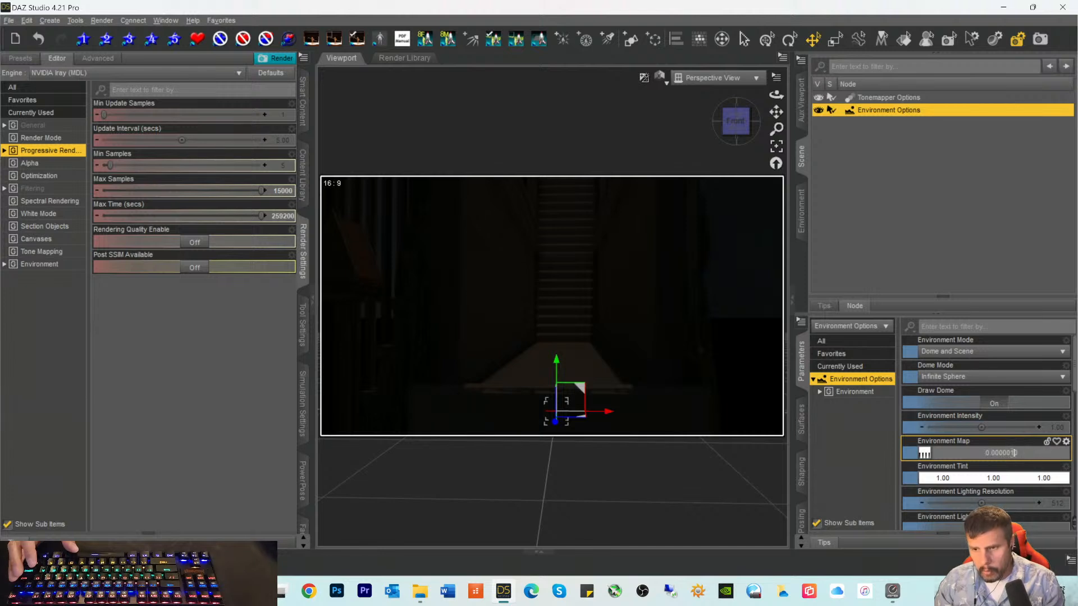
pyautogui.press('BackSpace')
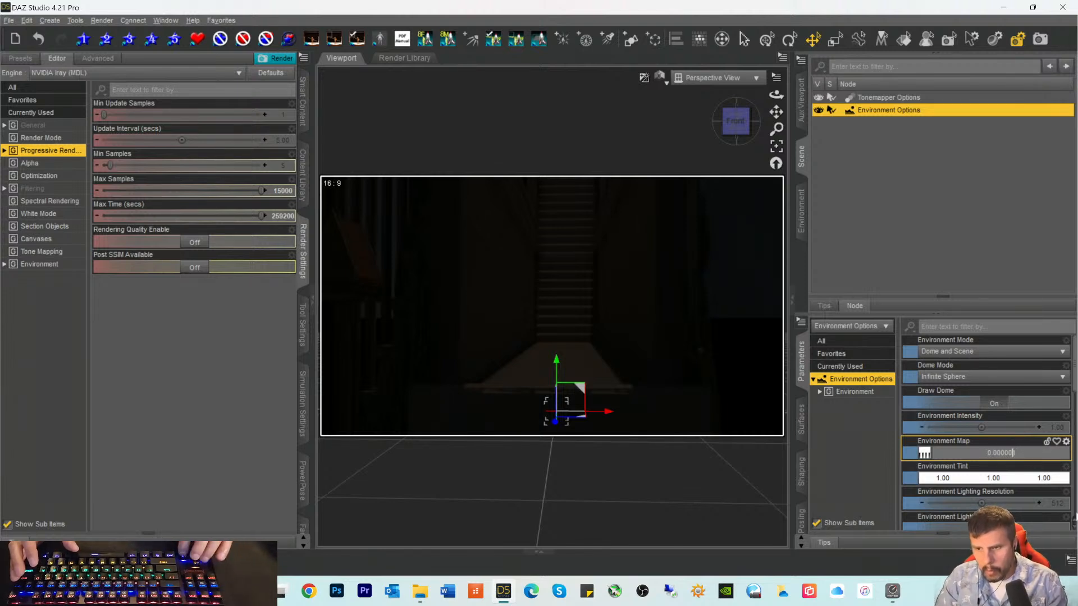
pyautogui.press('Return')
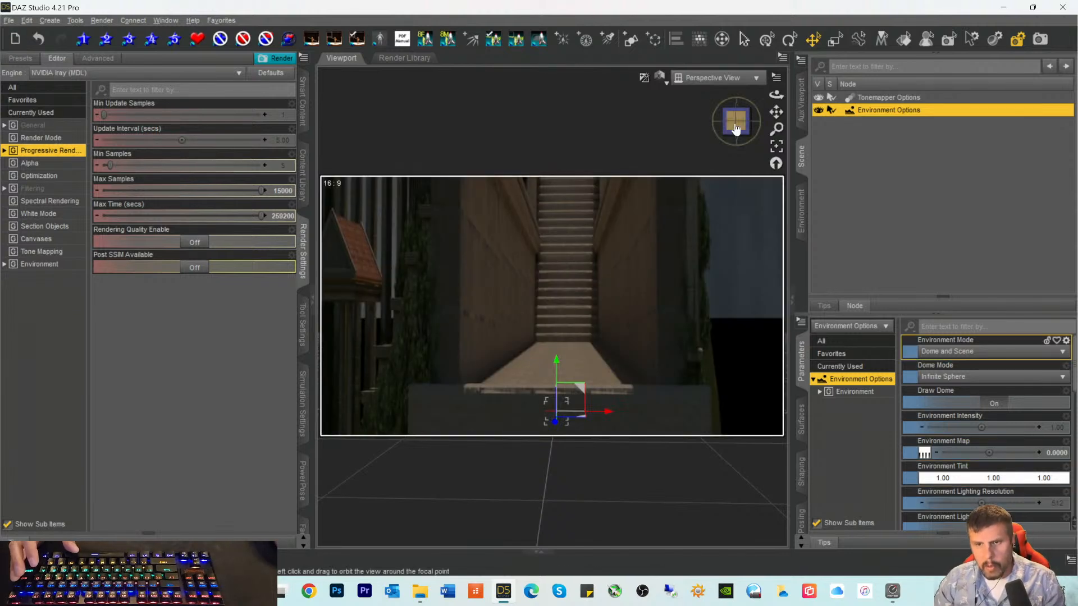
pyautogui.moveTo(776, 95); pyautogui.dragTo(784, 85)
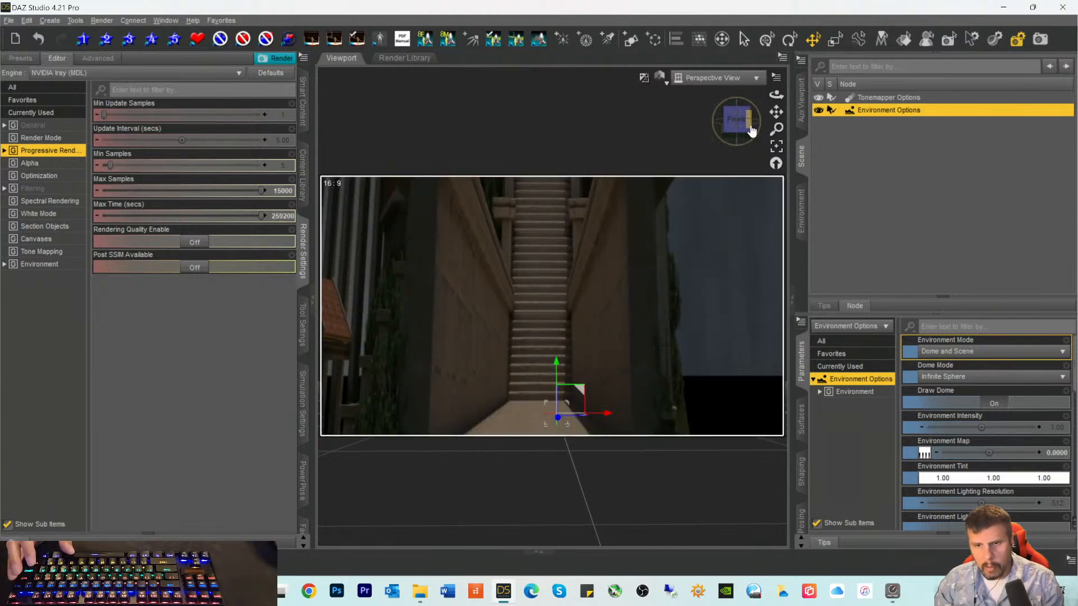
pyautogui.moveTo(727, 128); pyautogui.dragTo(765, 151)
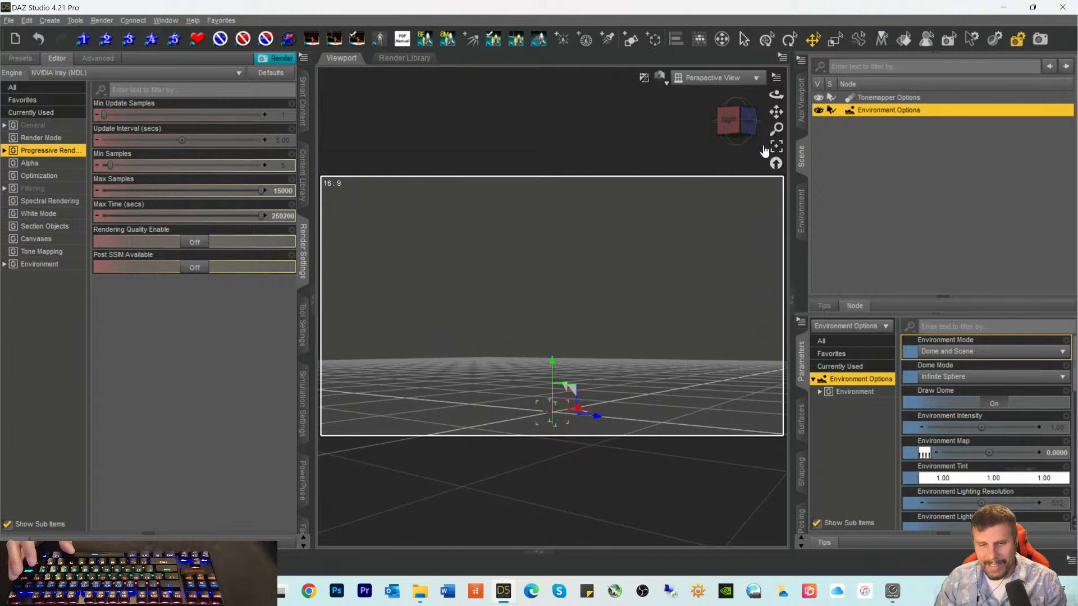
pyautogui.moveTo(737, 115); pyautogui.dragTo(748, 142)
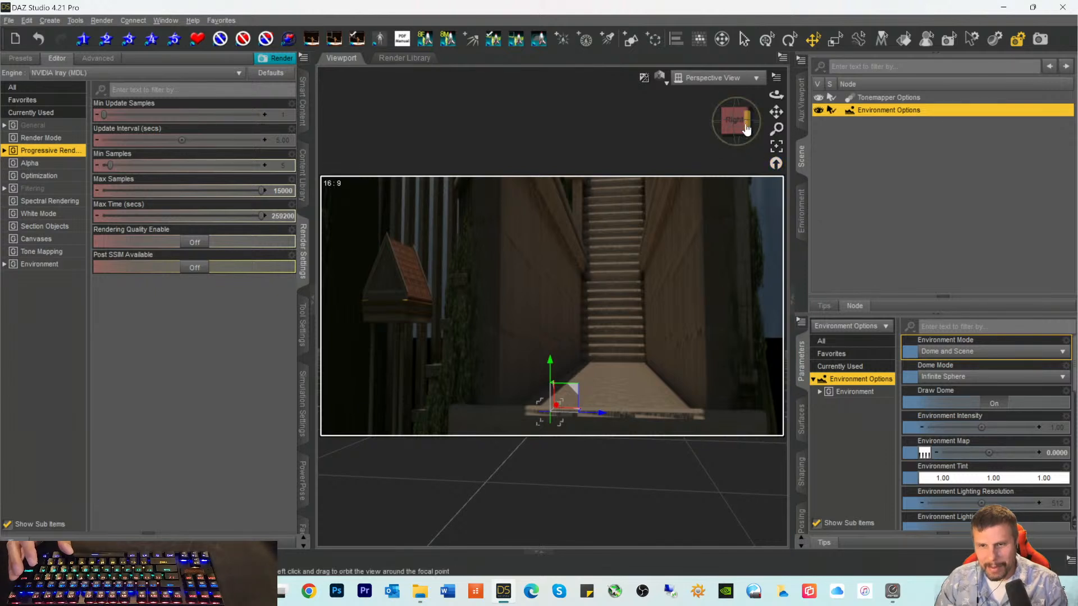
pyautogui.click(730, 133)
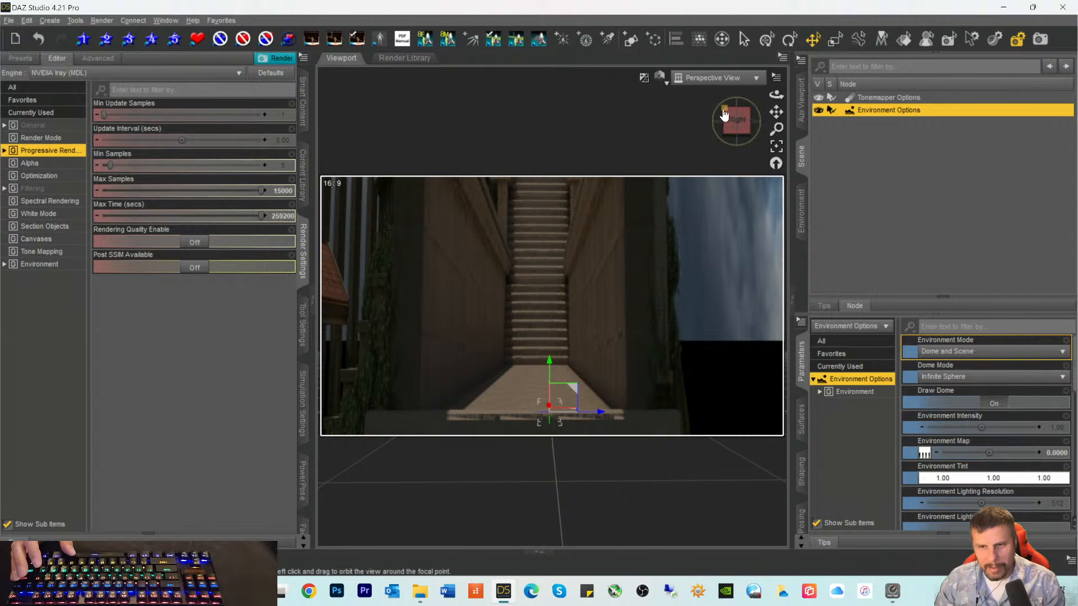
pyautogui.moveTo(727, 122)
pyautogui.mouseDown()
pyautogui.moveTo(736, 122)
pyautogui.moveTo(727, 123)
pyautogui.mouseUp()
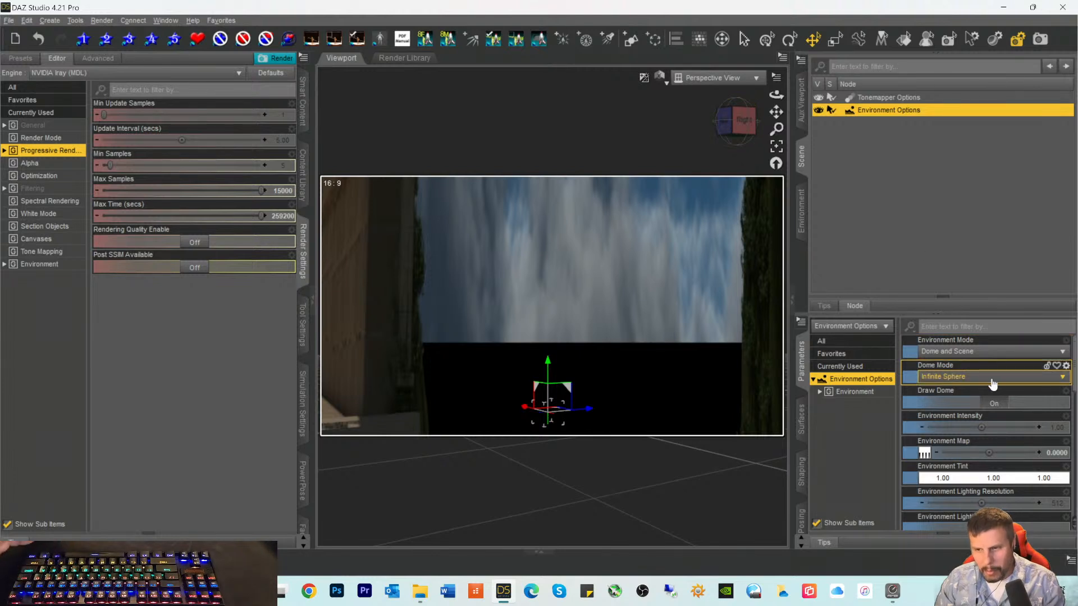
# Step: Try the Finite Sphere dome mode and inspect how the staircase panorama looks with it
pyautogui.click(974, 378)
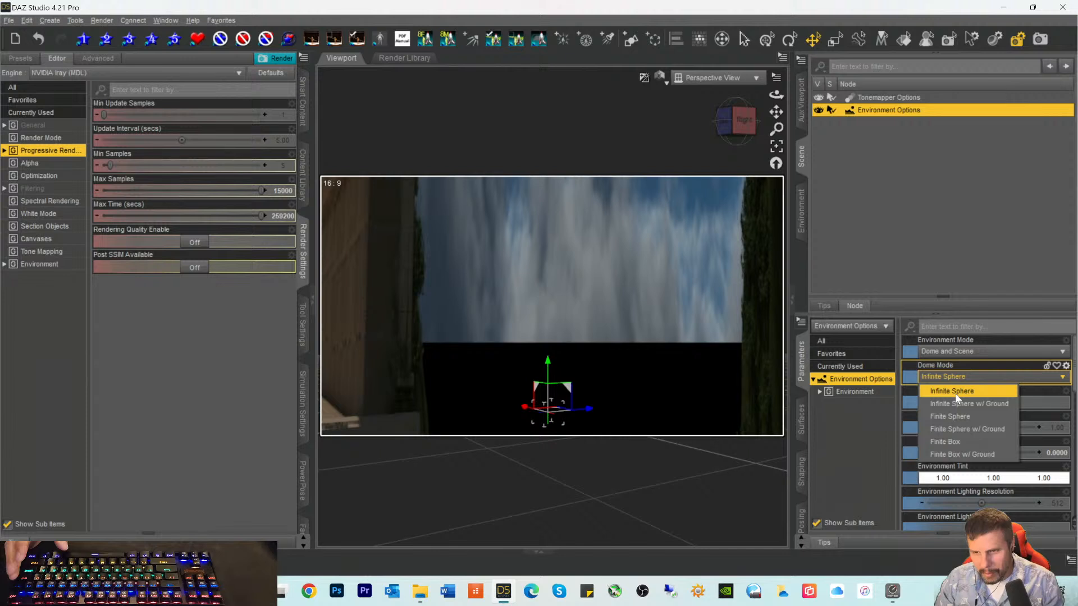
pyautogui.click(954, 416)
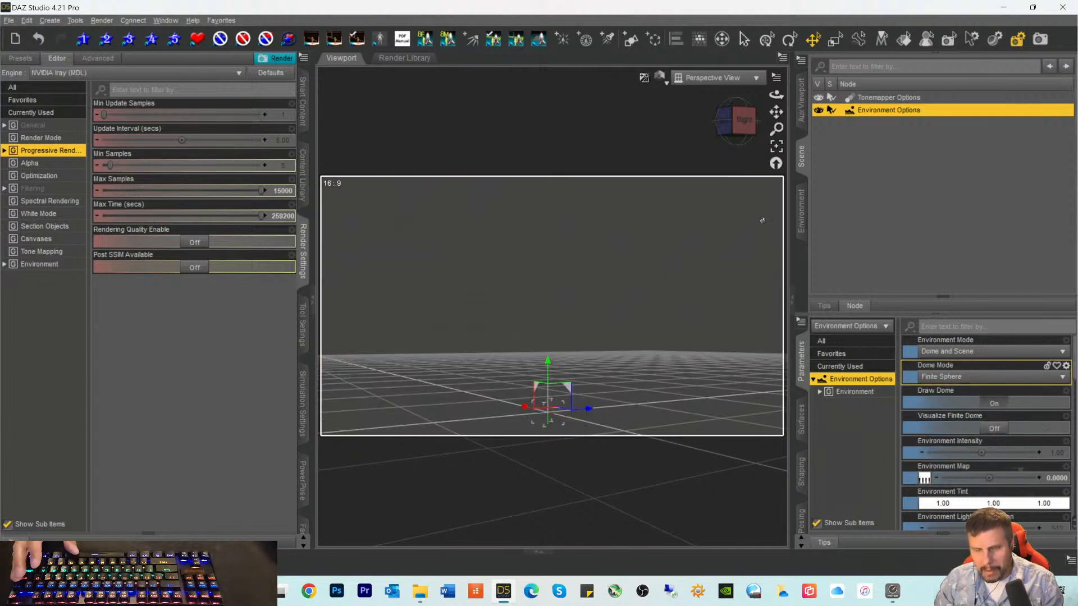
pyautogui.moveTo(776, 95); pyautogui.dragTo(740, 131)
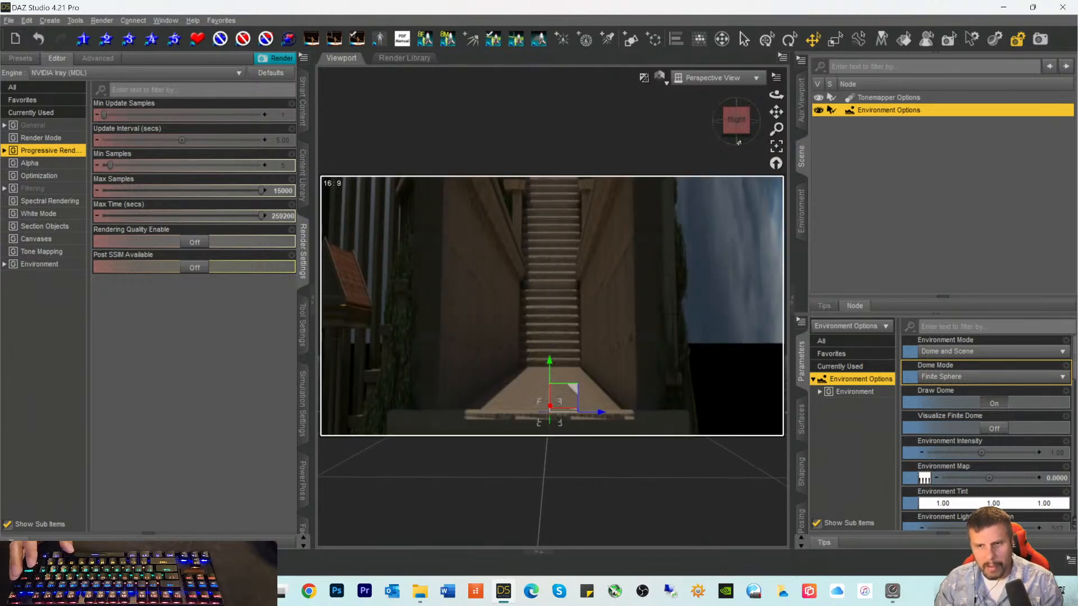
pyautogui.moveTo(739, 131)
pyautogui.mouseDown()
pyautogui.moveTo(736, 122)
pyautogui.moveTo(747, 136)
pyautogui.mouseUp()
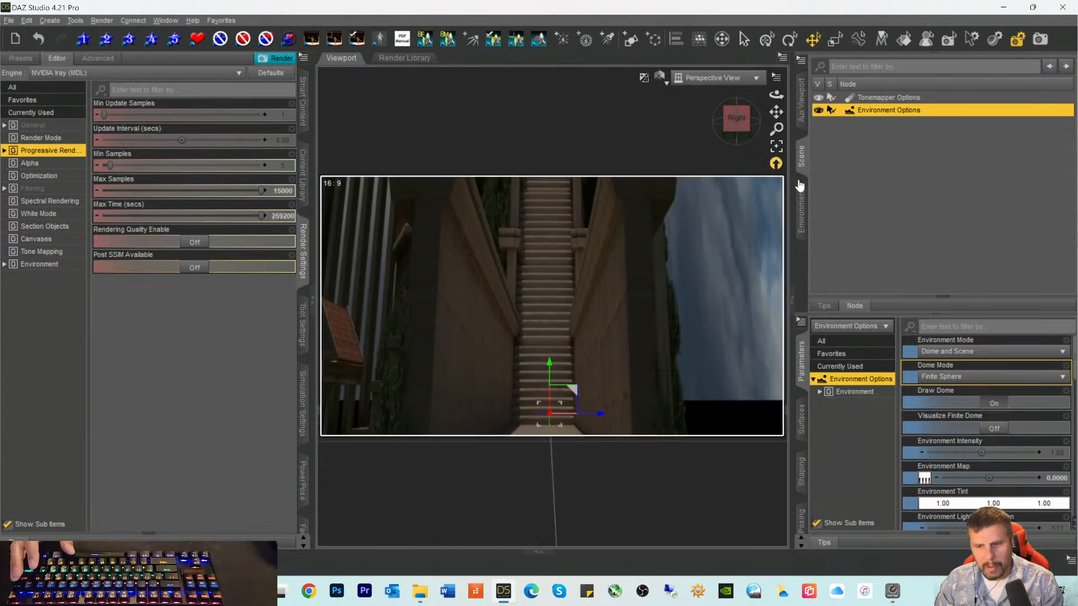
# Step: Change the Dome Mode to Finite Sphere w/ Ground and inspect the ground and staircase from several angles
pyautogui.click(961, 379)
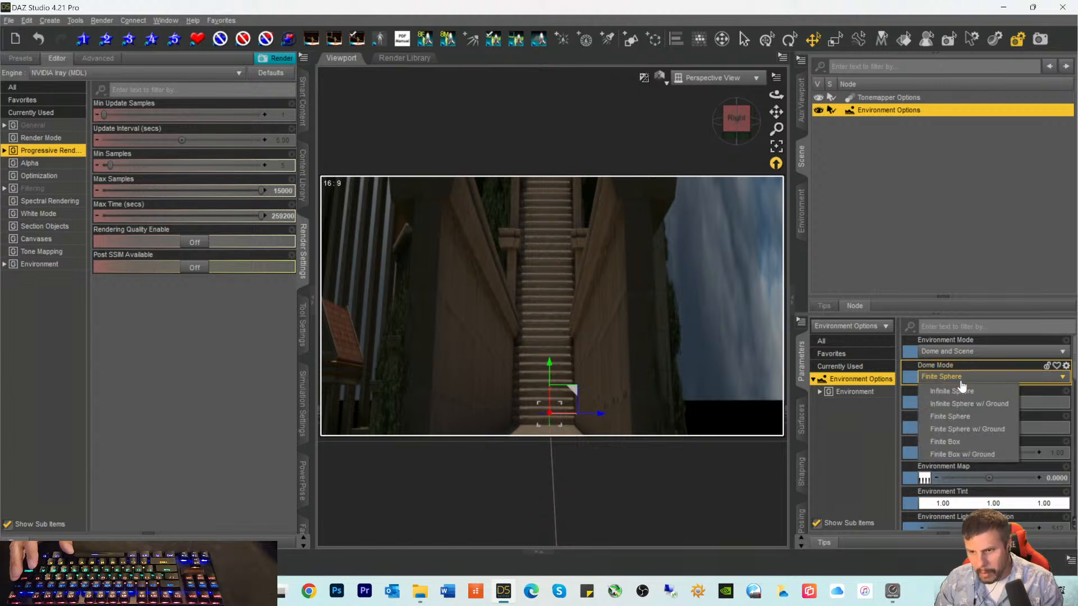
pyautogui.click(962, 430)
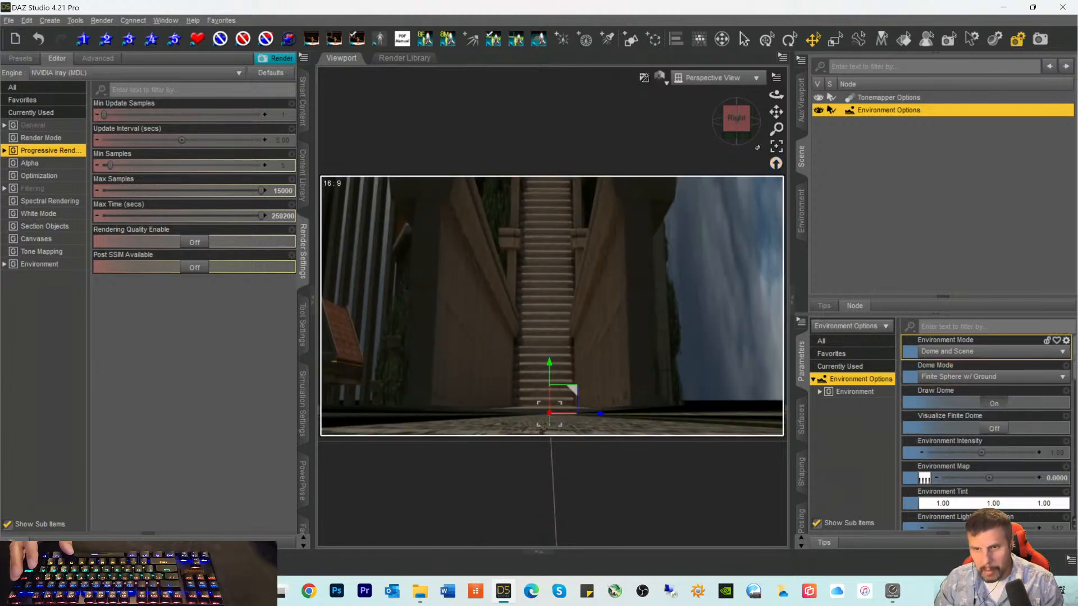
pyautogui.moveTo(740, 124)
pyautogui.mouseDown()
pyautogui.moveTo(736, 138)
pyautogui.moveTo(742, 129)
pyautogui.mouseUp()
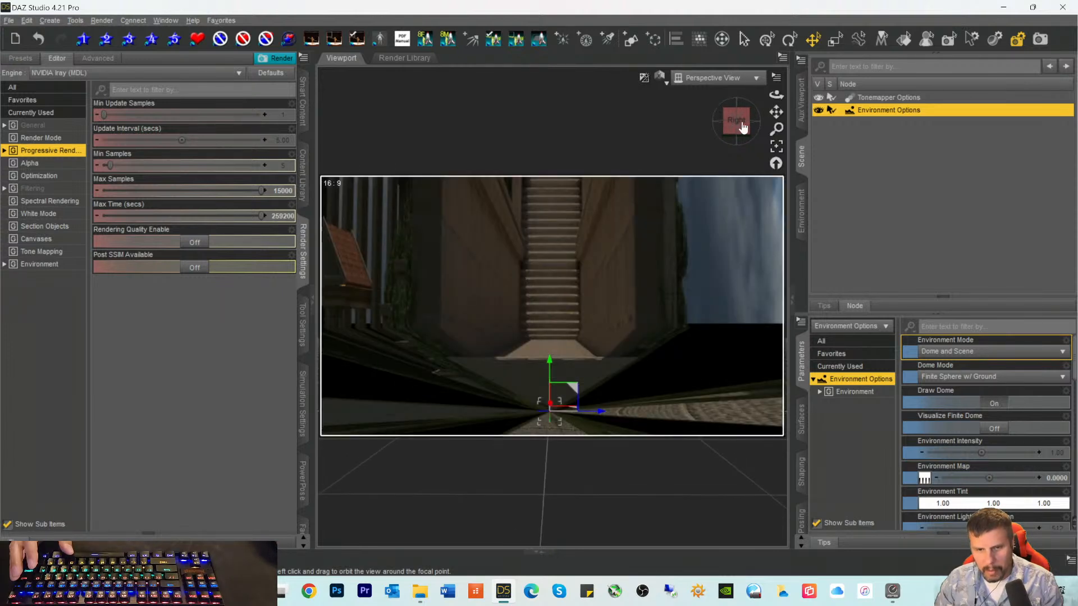
pyautogui.click(737, 123)
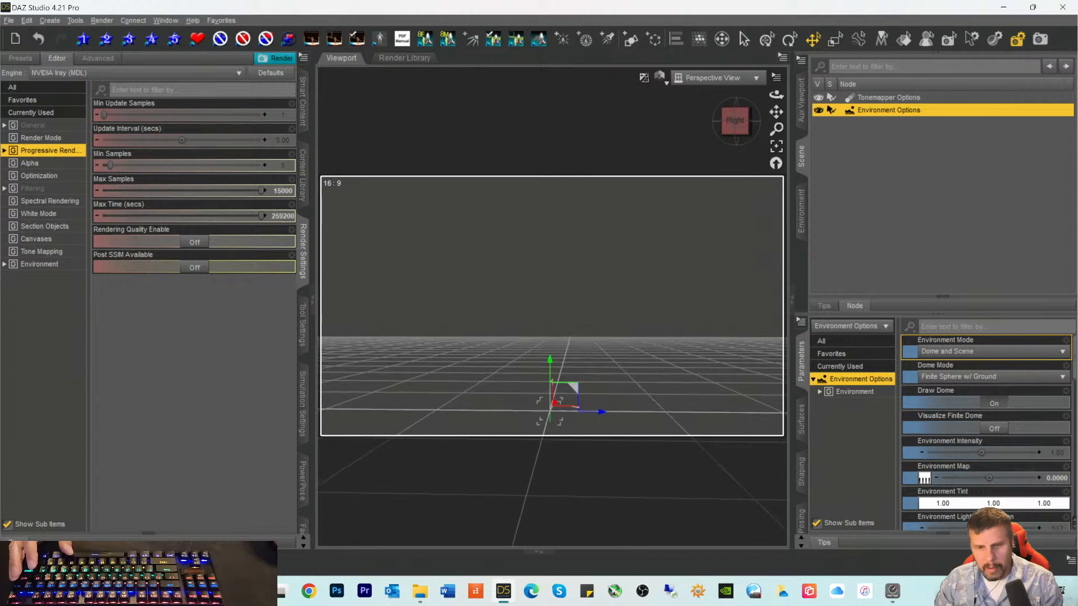
pyautogui.moveTo(750, 125); pyautogui.dragTo(734, 122)
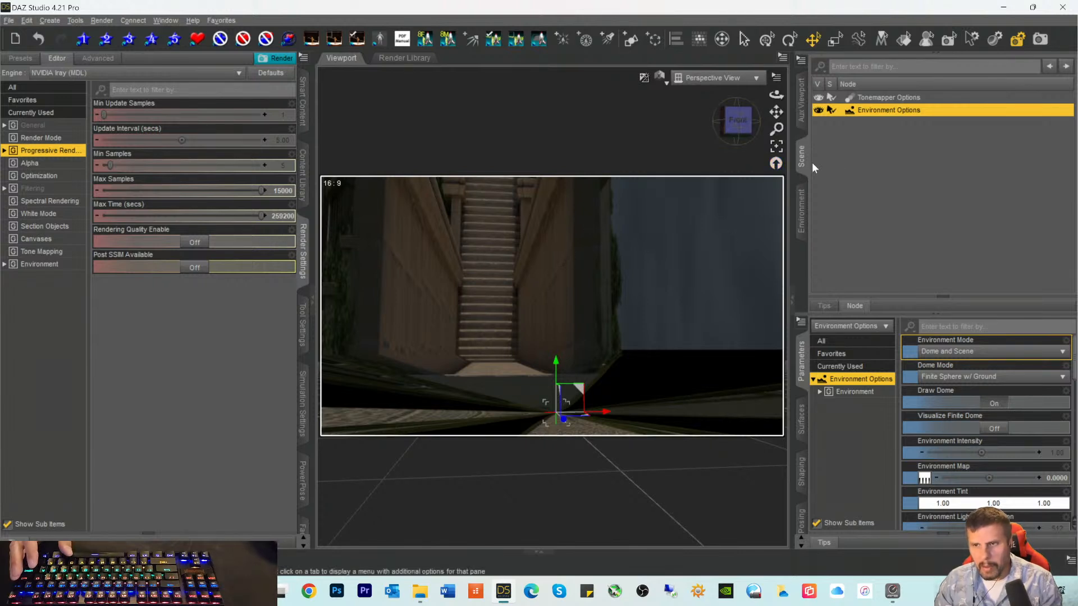
pyautogui.moveTo(775, 112); pyautogui.dragTo(763, 200)
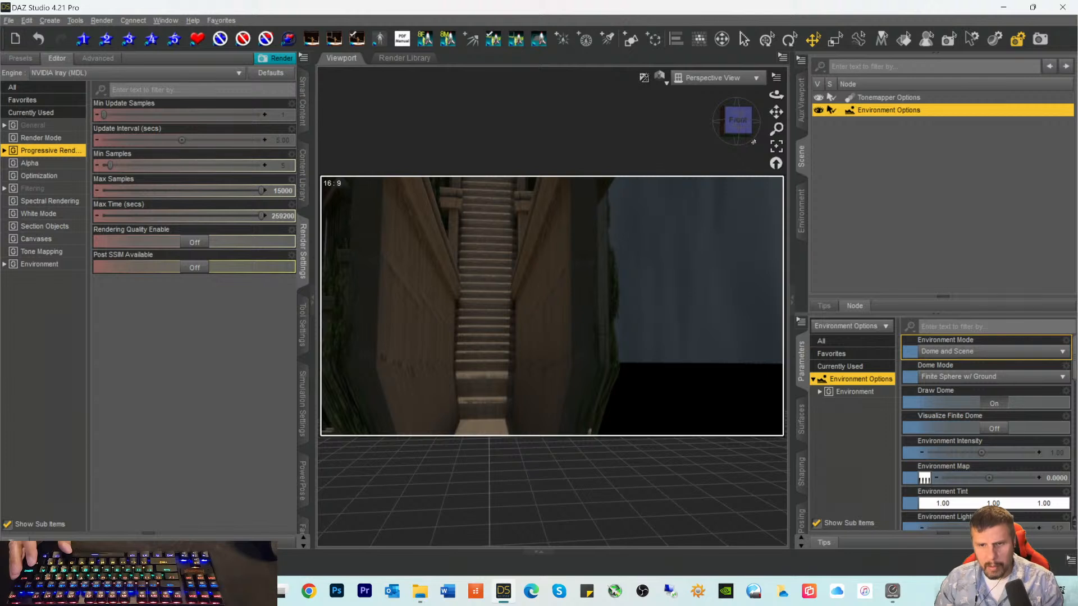
pyautogui.moveTo(730, 127); pyautogui.dragTo(693, 127)
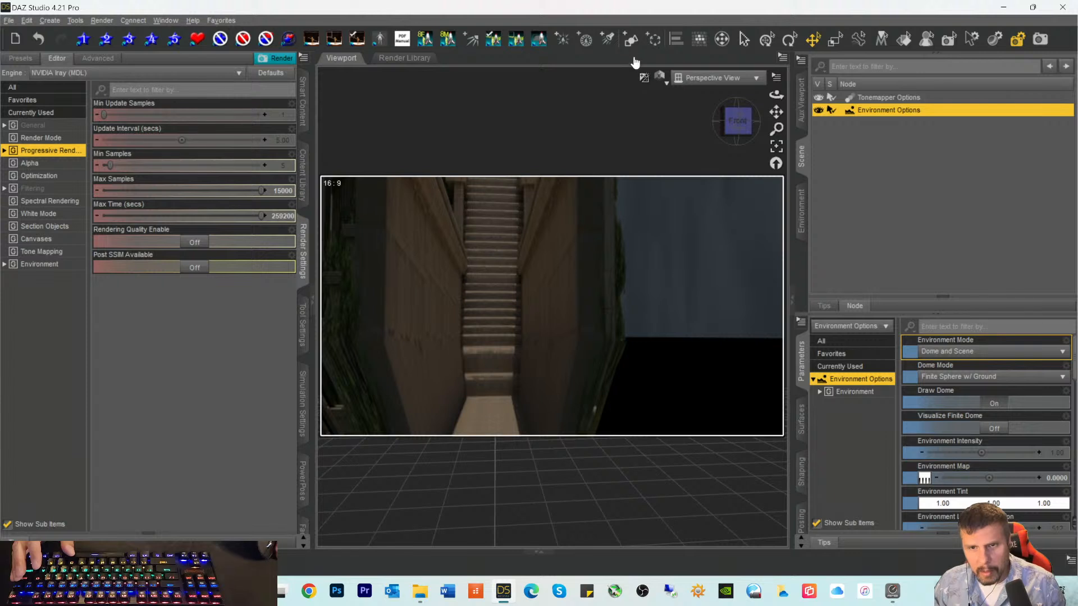
# Step: Create a Plane primitive at the World Center with a Y Positive axis, and frame it from above
pyautogui.click(631, 40)
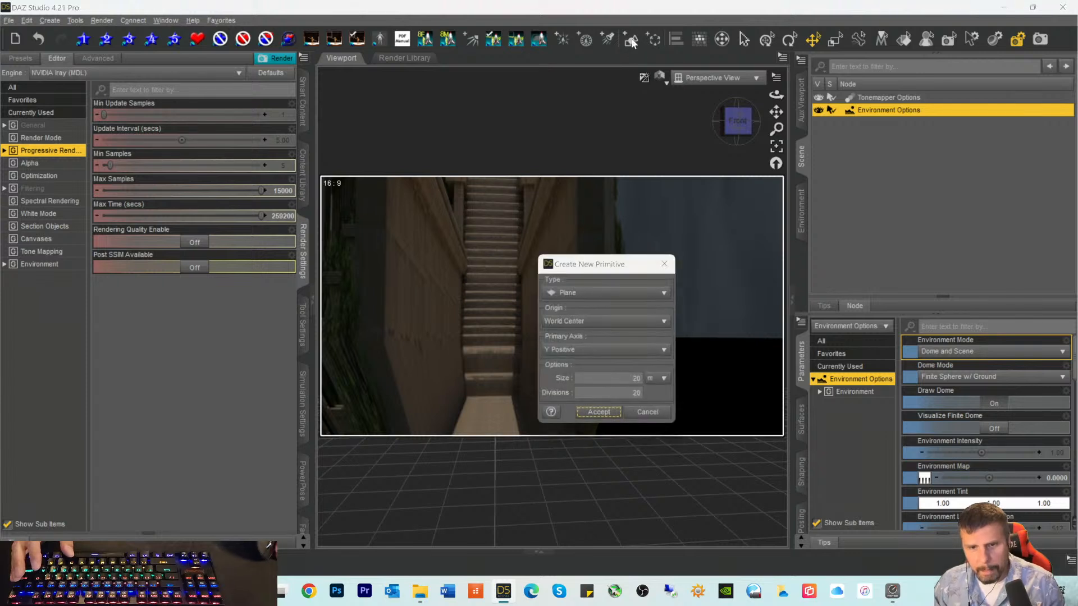
pyautogui.click(599, 412)
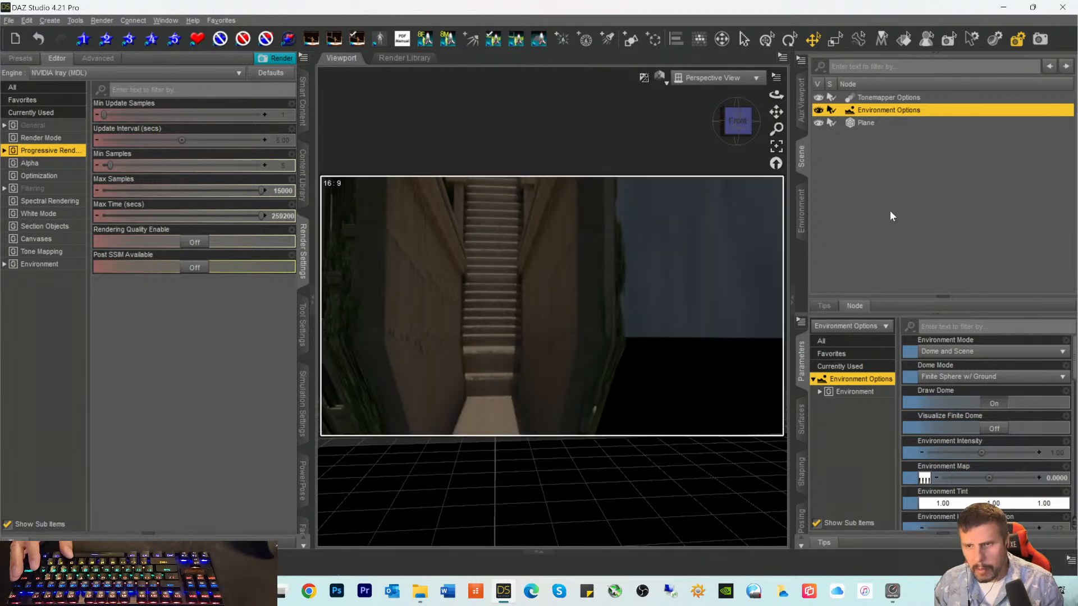
pyautogui.click(863, 121)
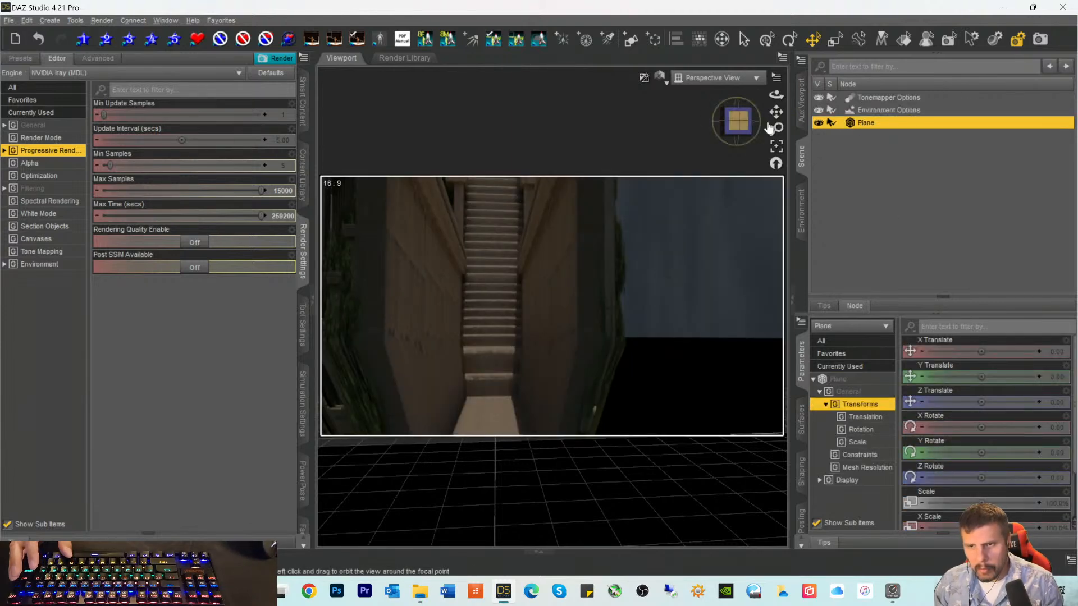
pyautogui.click(776, 146)
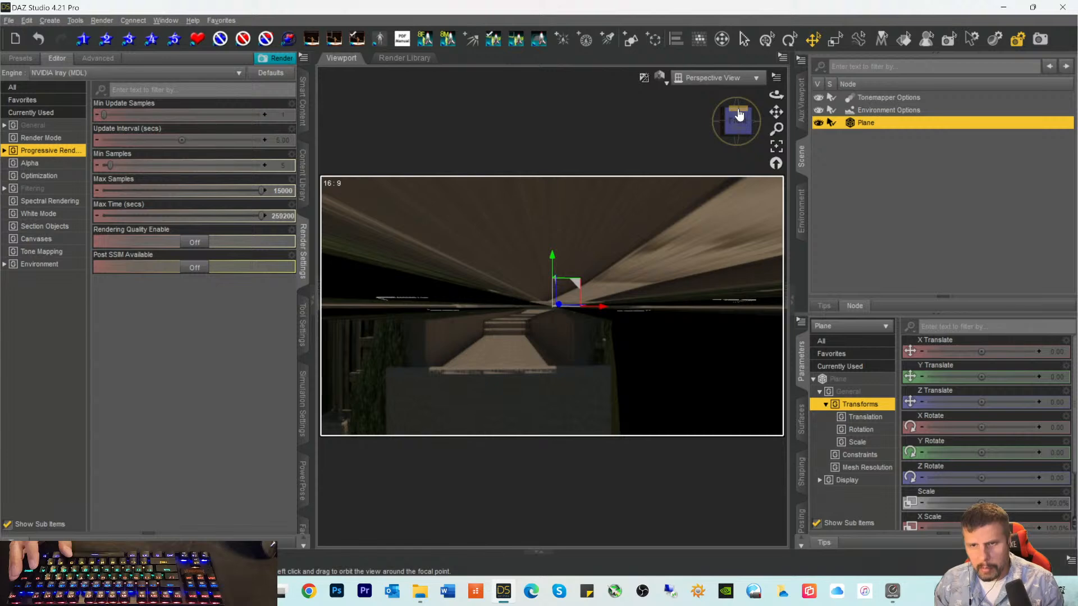
pyautogui.moveTo(738, 109); pyautogui.dragTo(736, 145)
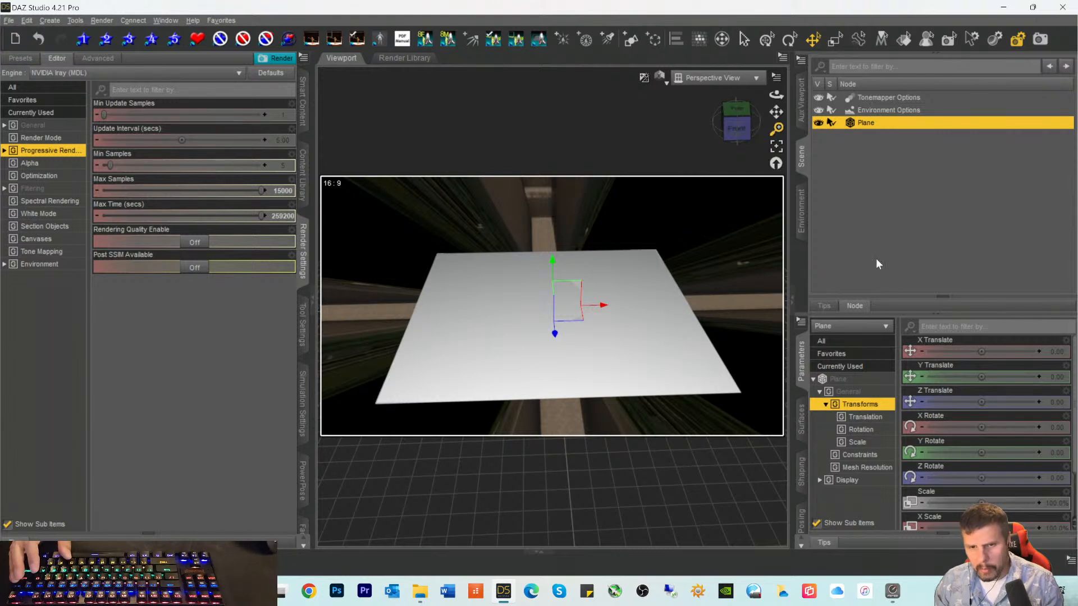
# Step: Scale the plane up to about 208% and check how it sits against the environment dome
pyautogui.scroll(-1, 987, 514)
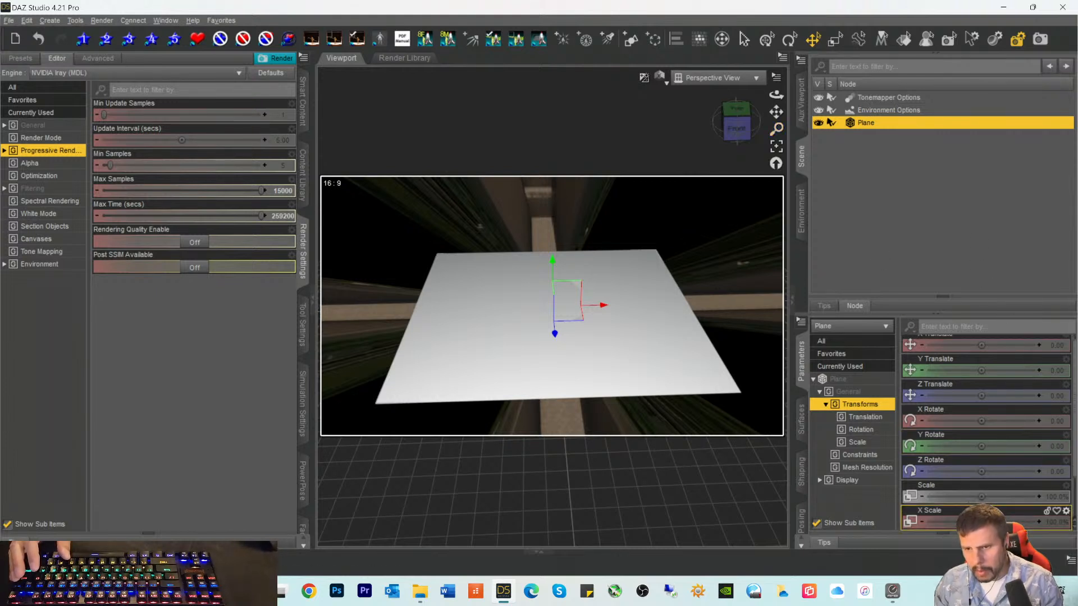
pyautogui.moveTo(981, 496); pyautogui.dragTo(1010, 496)
pyautogui.moveTo(738, 130)
pyautogui.mouseDown()
pyautogui.moveTo(718, 112)
pyautogui.moveTo(739, 127)
pyautogui.mouseUp()
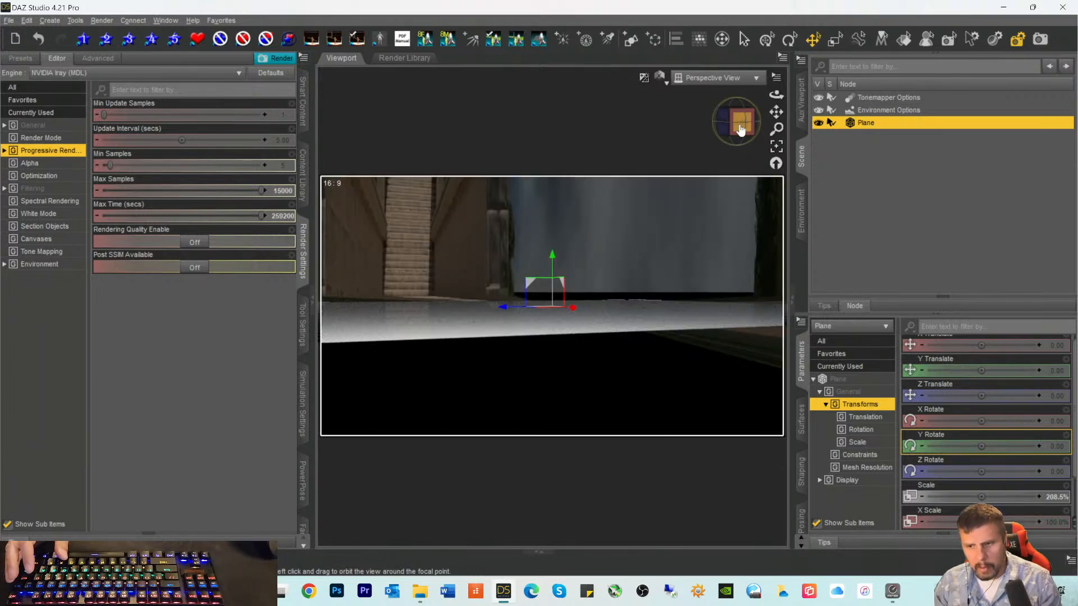
pyautogui.click(739, 126)
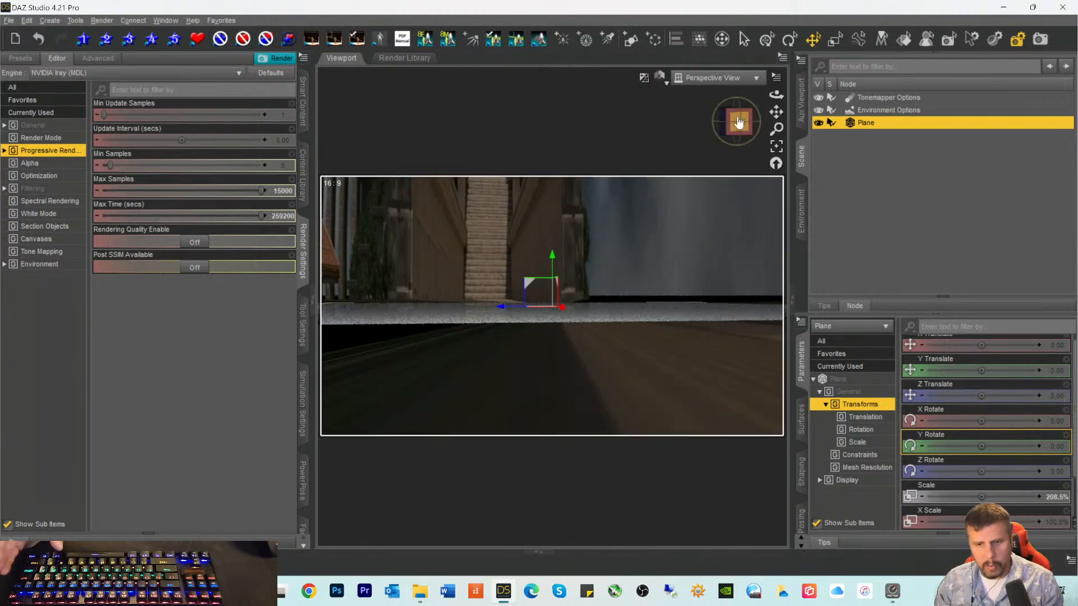
pyautogui.moveTo(746, 125); pyautogui.dragTo(747, 148)
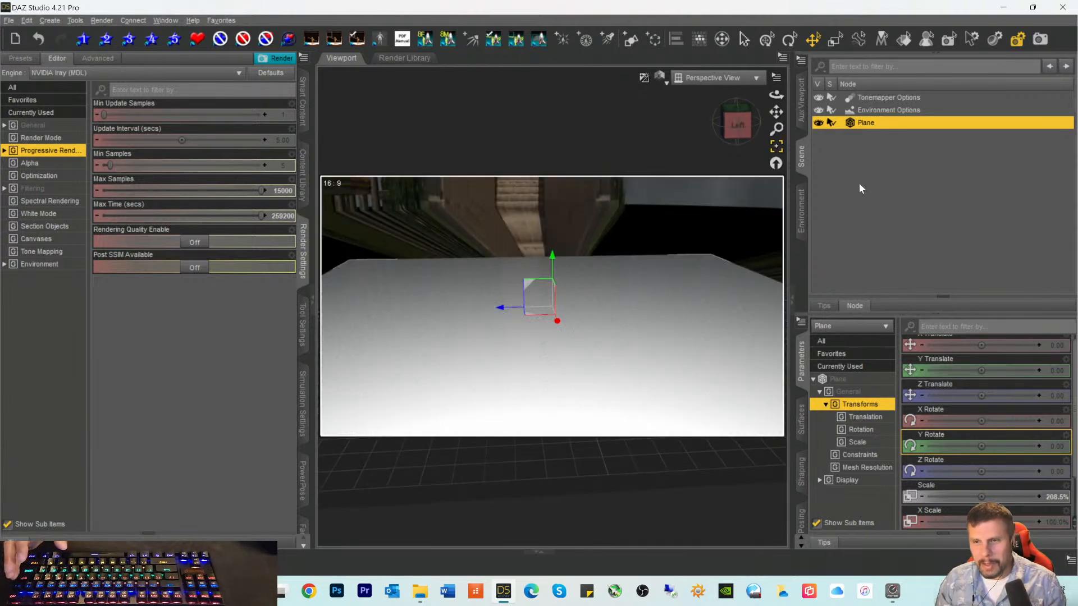
# Step: Select Environment Options in the scene and try a Dome Scale Multiplier of 50
pyautogui.click(838, 379)
pyautogui.scroll(1, 1005, 397)
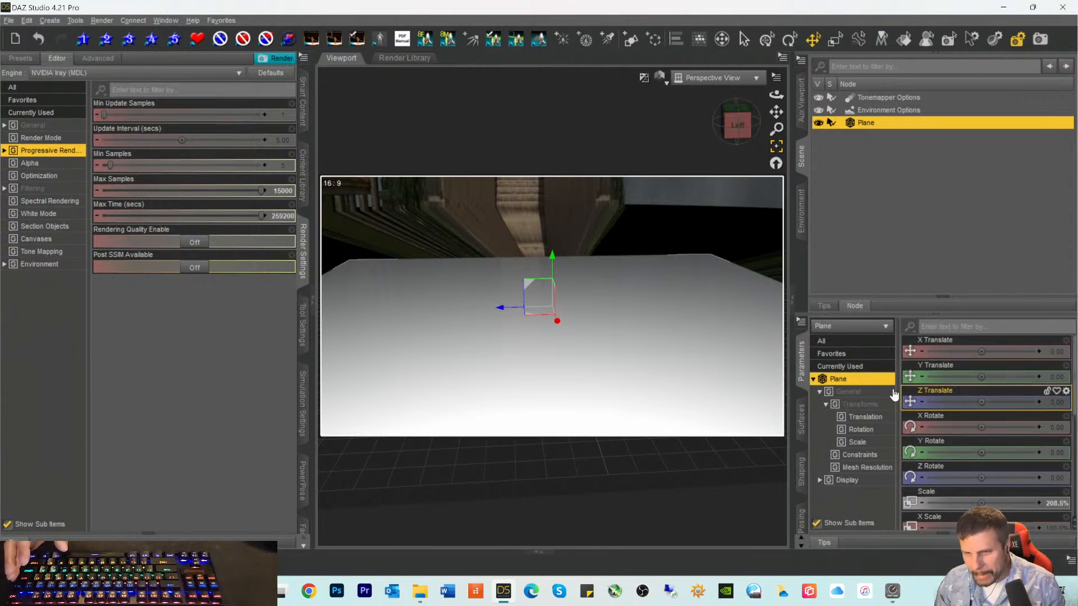
pyautogui.click(872, 112)
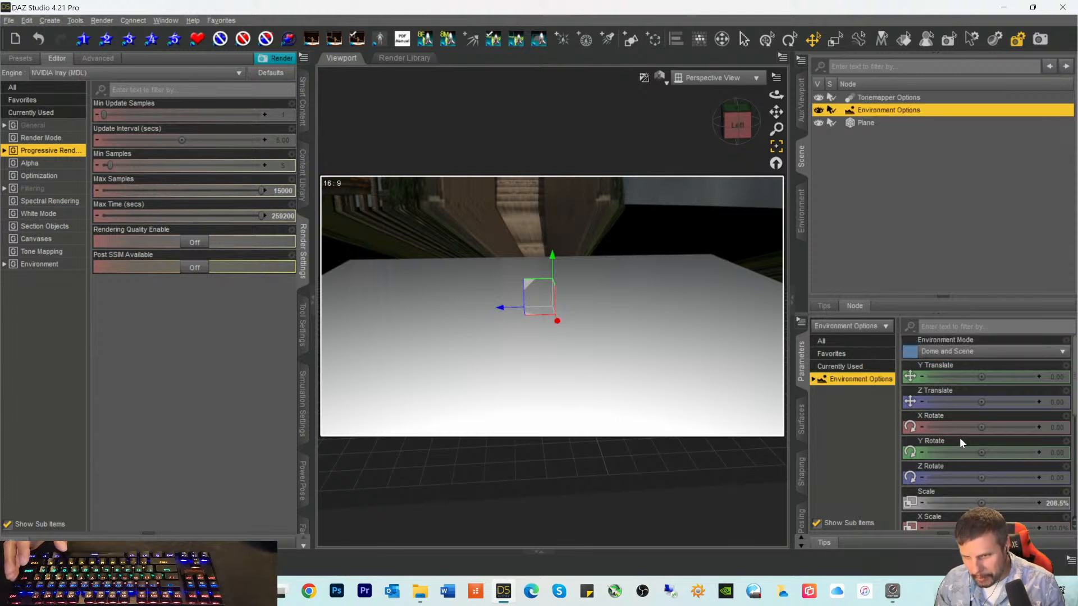
pyautogui.scroll(-5, 972, 452)
pyautogui.scroll(1, 957, 467)
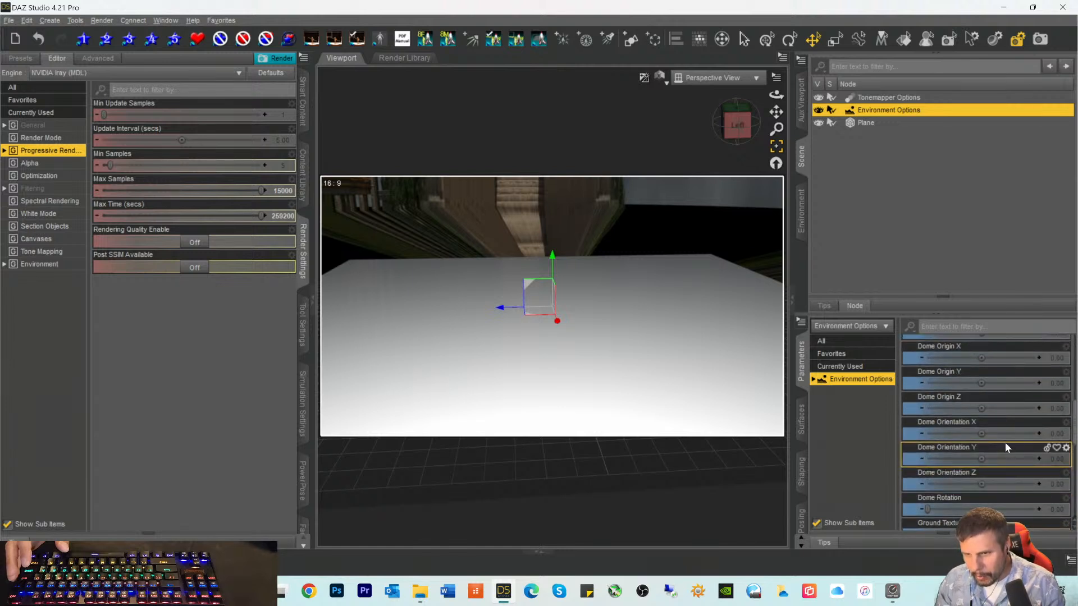
pyautogui.scroll(3, 1000, 428)
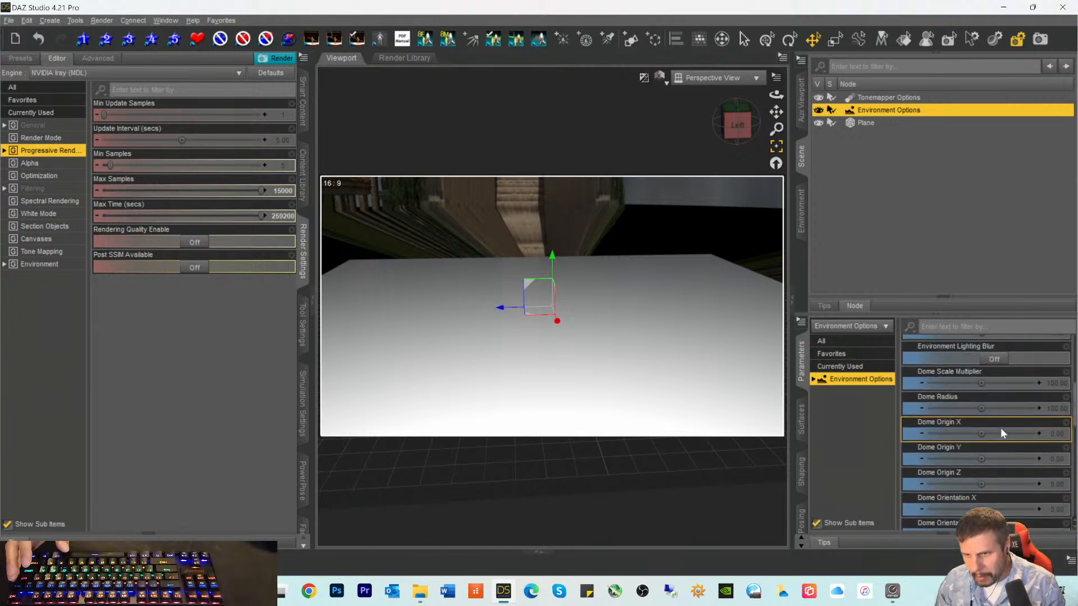
pyautogui.click(1052, 383)
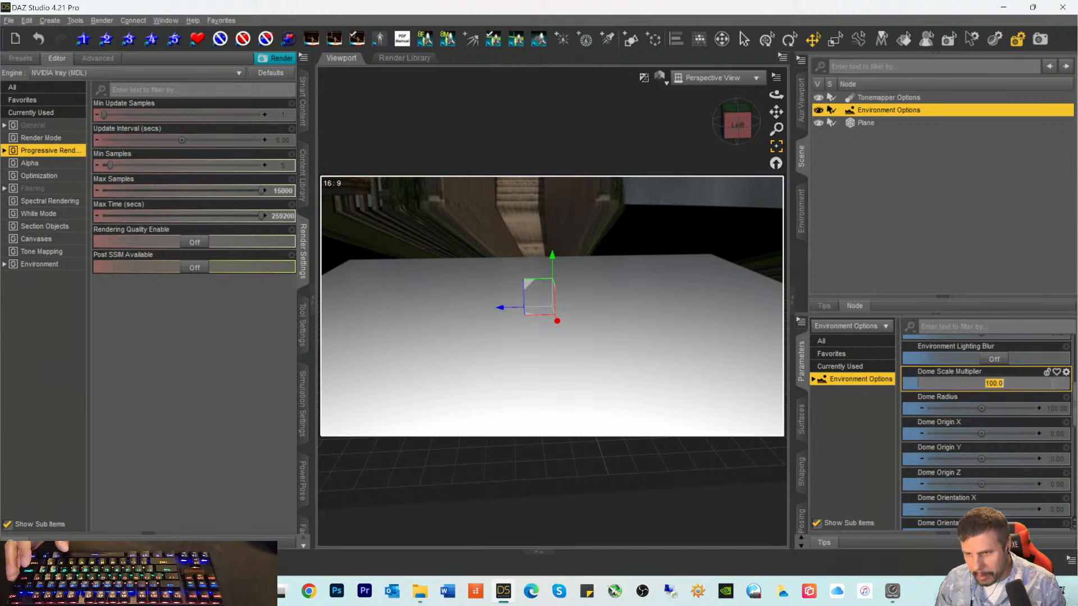
pyautogui.write('50')
pyautogui.press('Return')
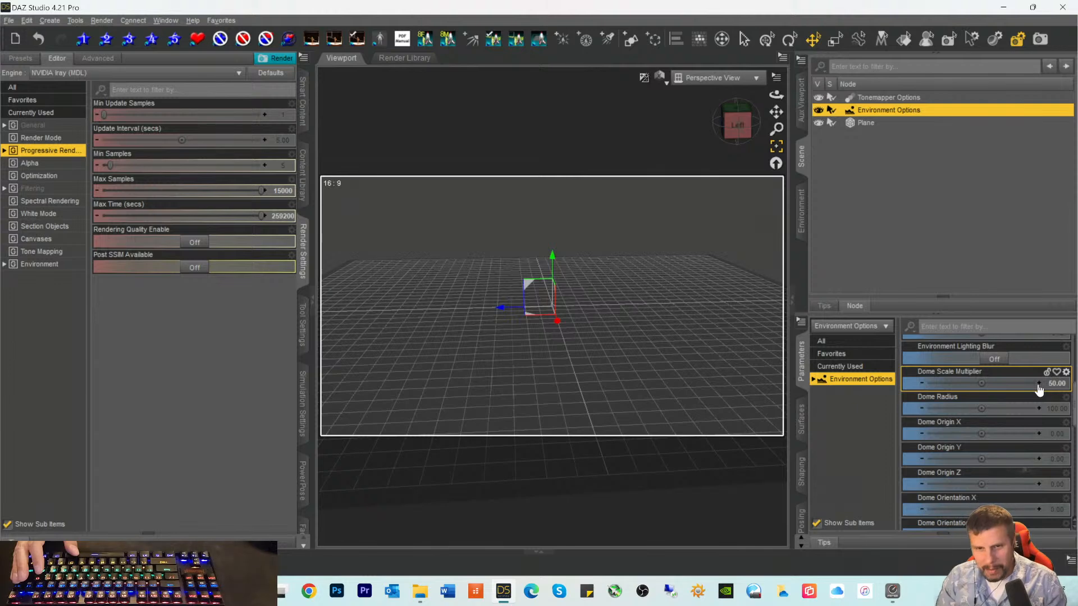
# Step: Try reducing the Dome Scale Multiplier to 10
pyautogui.scroll(1, 1042, 349)
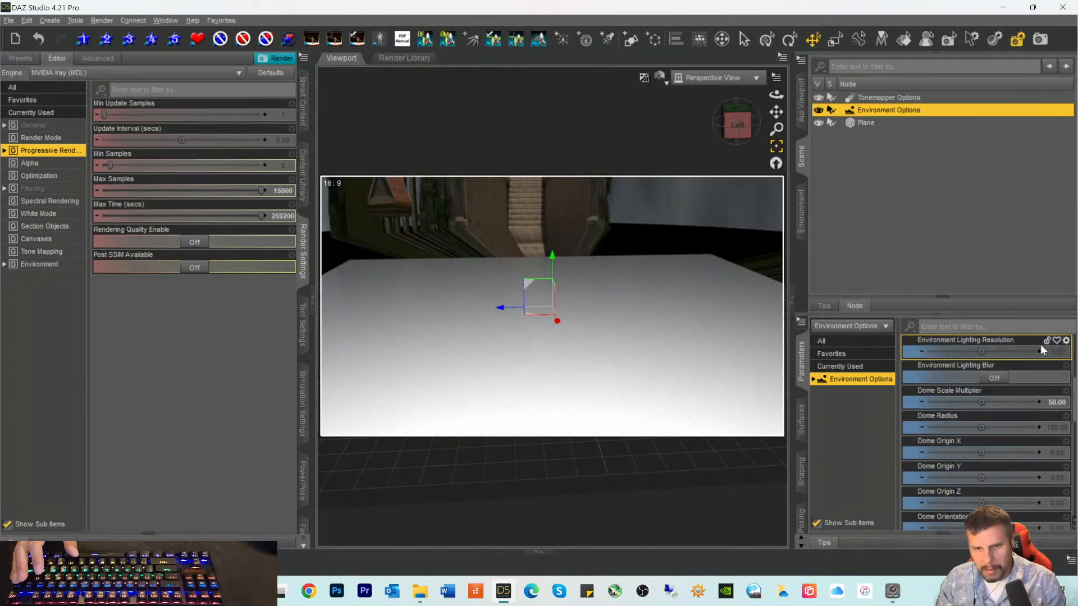
pyautogui.click(1055, 399)
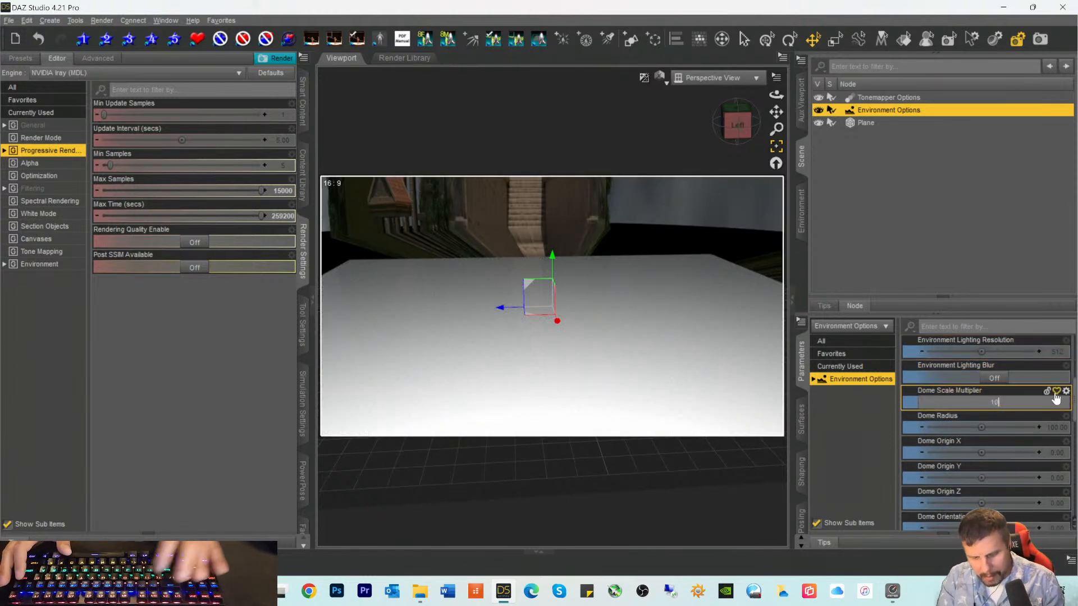
pyautogui.write('10')
pyautogui.press('Return')
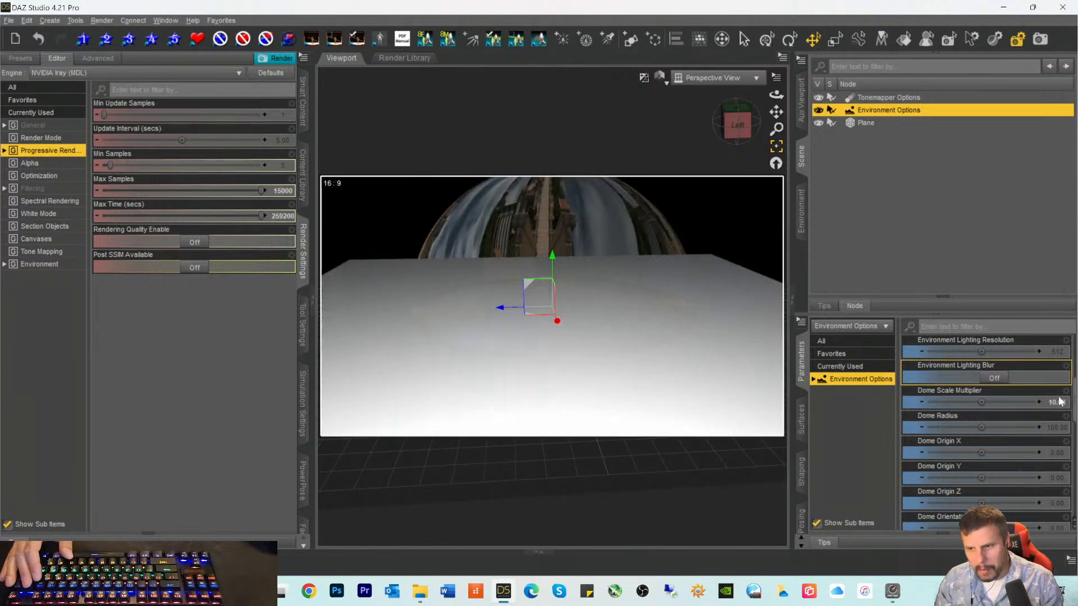
# Step: Try a Dome Scale Multiplier of 1000 and check how the dome meets the plane from a lower angle
pyautogui.click(1055, 401)
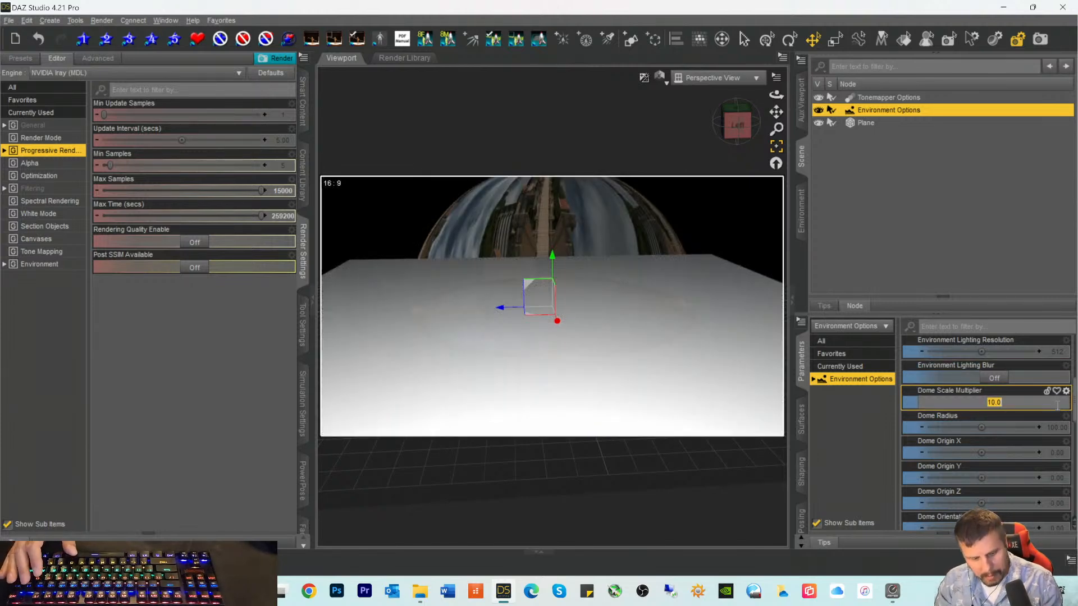
pyautogui.write('1000')
pyautogui.press('Return')
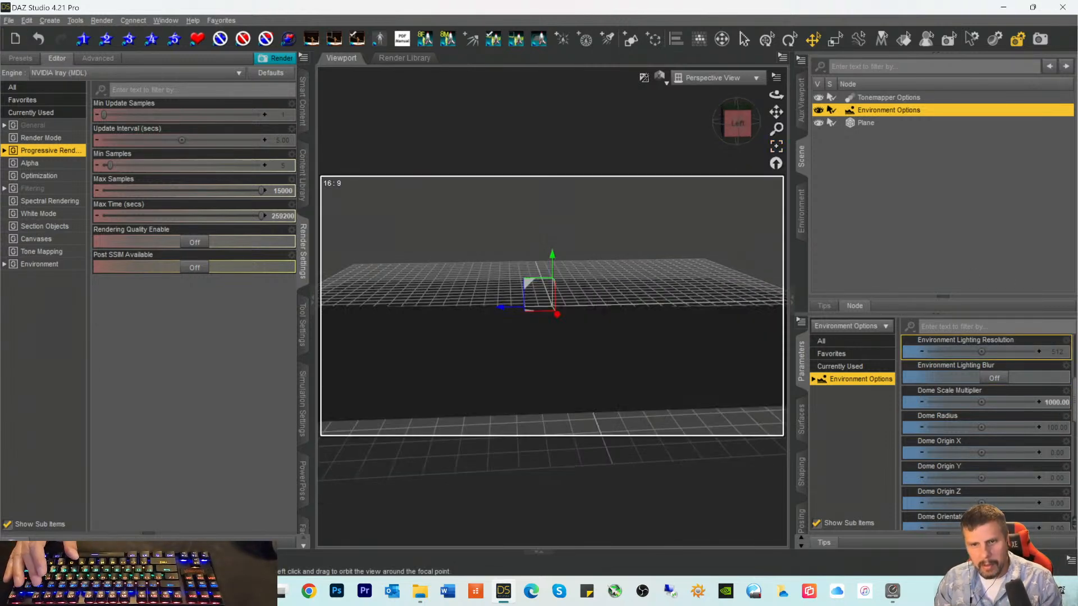
pyautogui.moveTo(736, 120); pyautogui.dragTo(736, 137)
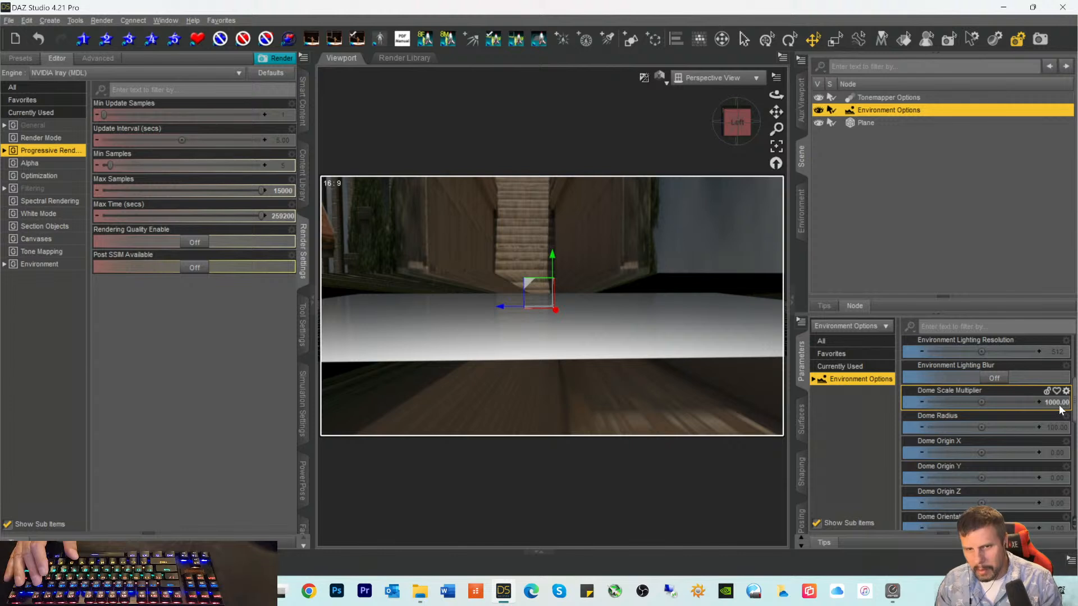
# Step: Try a Dome Scale Multiplier of 200 and check the dome from an angle above the plane
pyautogui.click(1059, 404)
pyautogui.write('200')
pyautogui.press('Return')
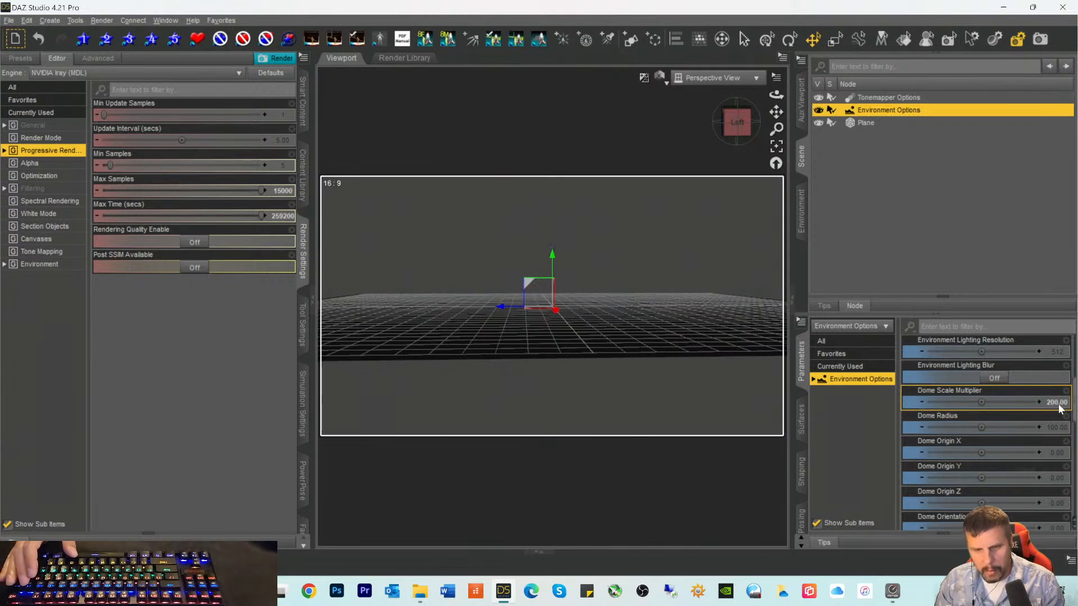
pyautogui.moveTo(734, 134)
pyautogui.mouseDown()
pyautogui.moveTo(724, 134)
pyautogui.moveTo(748, 138)
pyautogui.mouseUp()
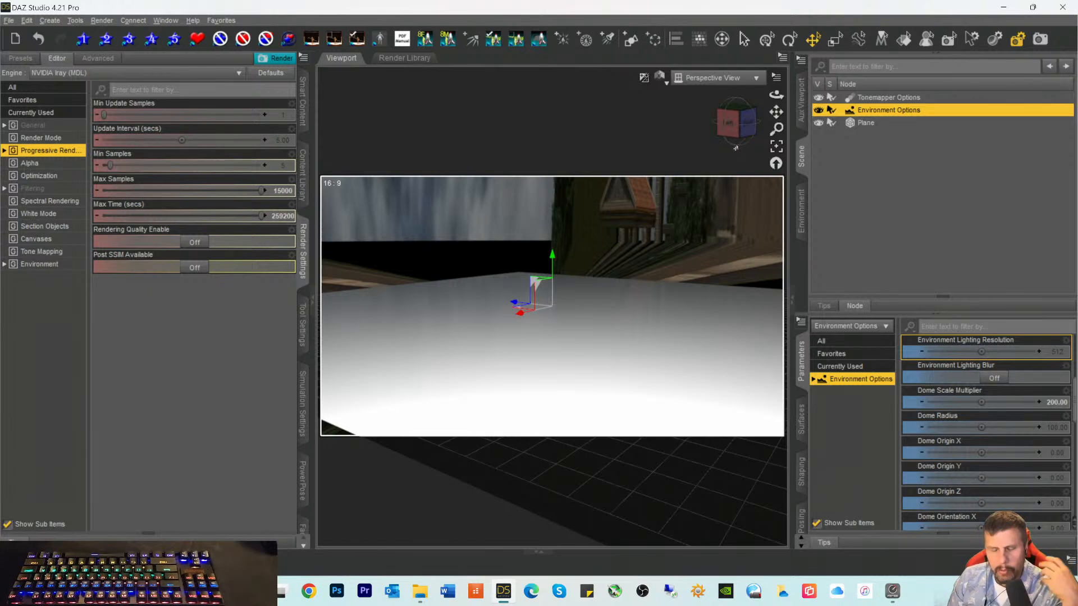
# Step: Examine how the staircase panorama and the ground plane line up from different heights and sides
pyautogui.moveTo(739, 124); pyautogui.dragTo(776, 132)
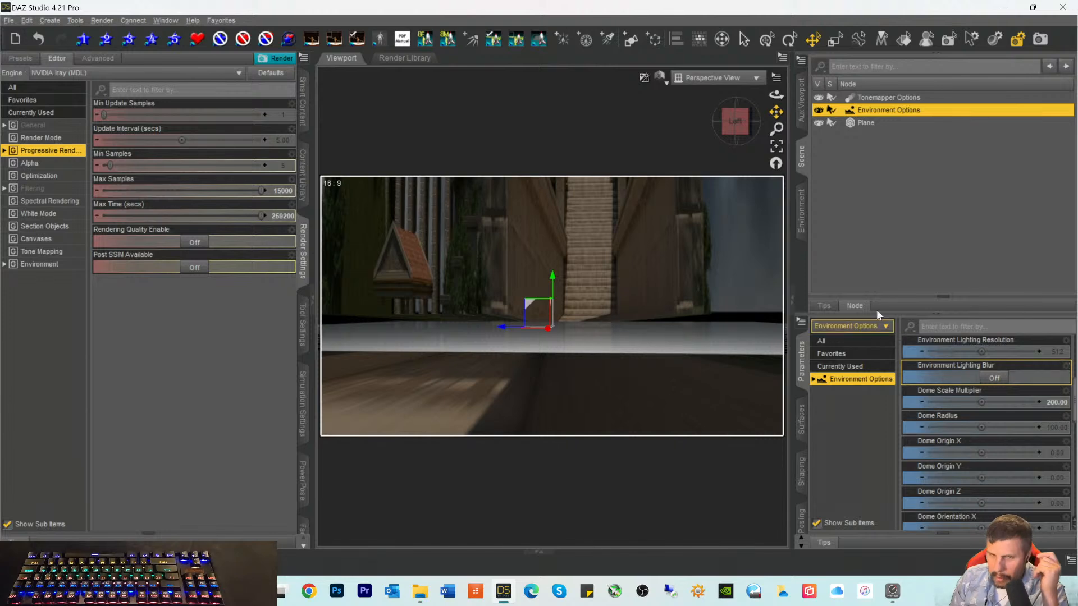
pyautogui.moveTo(777, 112); pyautogui.dragTo(776, 130)
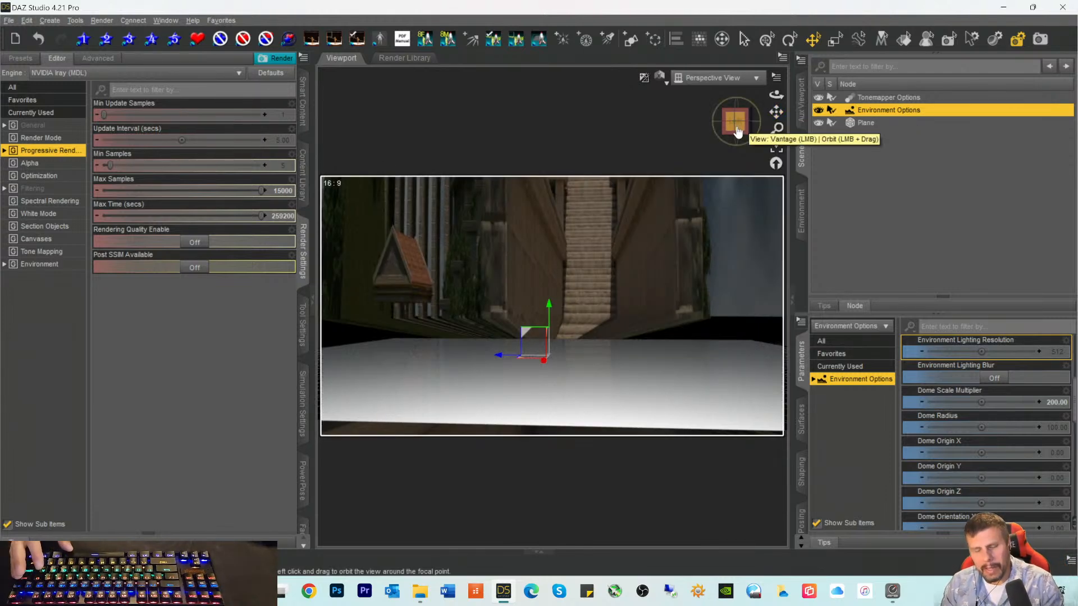
pyautogui.moveTo(776, 112); pyautogui.dragTo(739, 118)
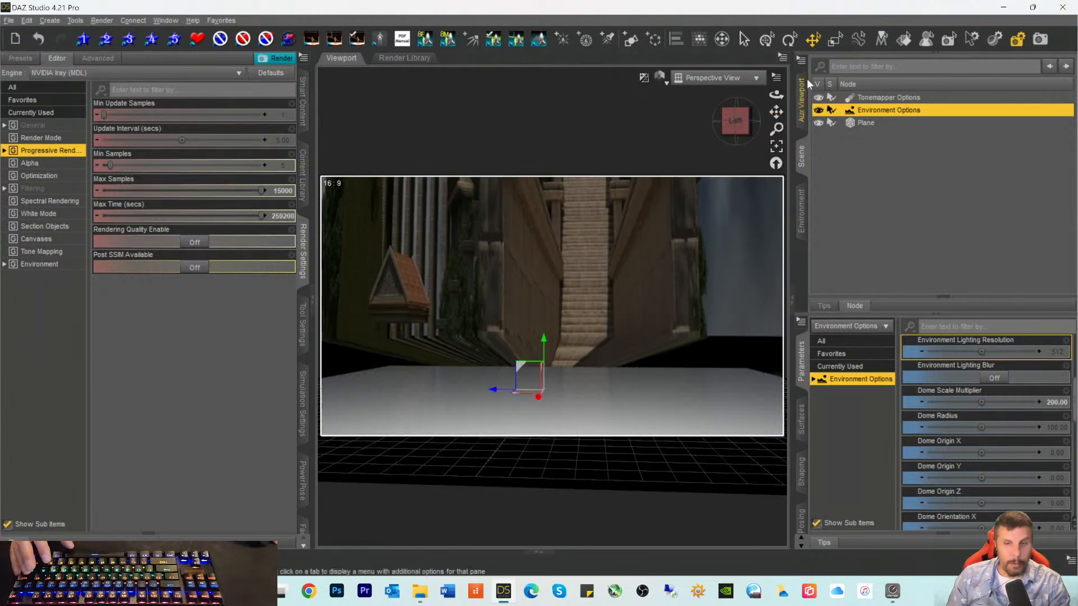
pyautogui.moveTo(770, 108); pyautogui.dragTo(722, 182)
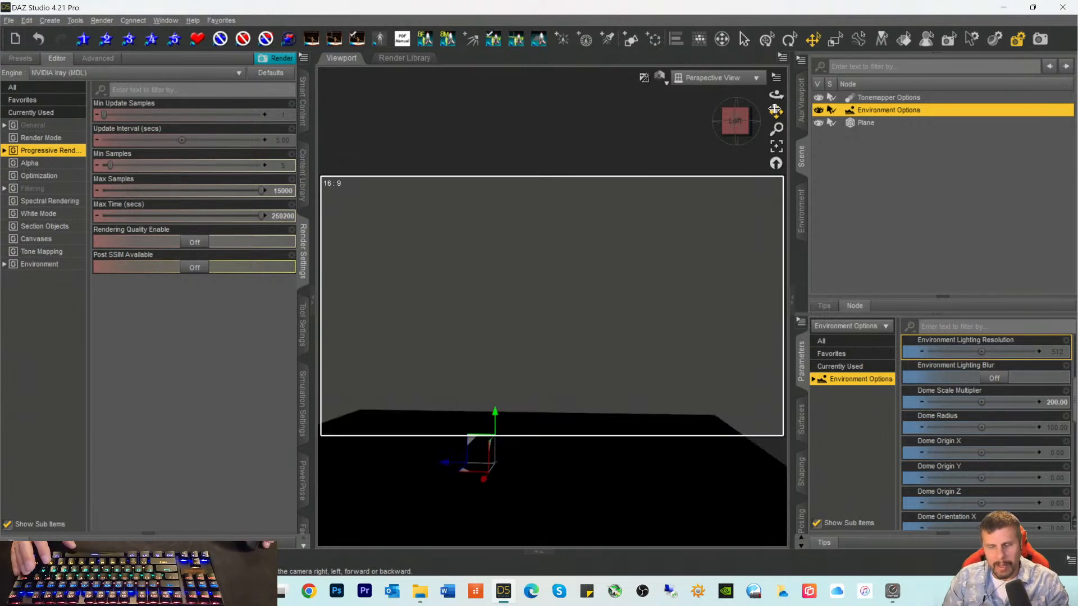
pyautogui.moveTo(734, 120); pyautogui.dragTo(742, 173)
pyautogui.moveTo(775, 112); pyautogui.dragTo(736, 107)
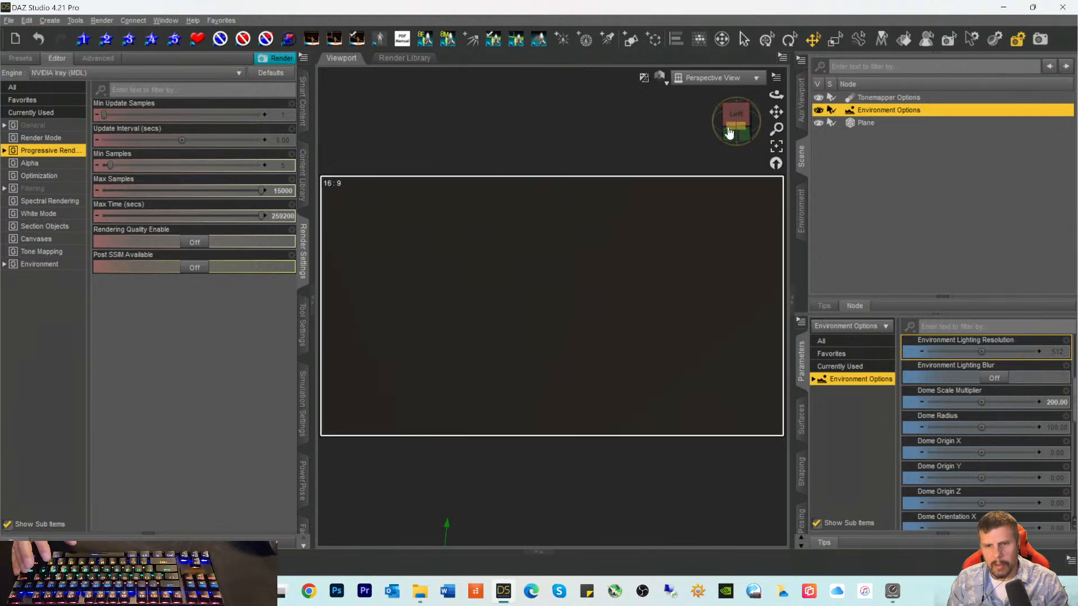
pyautogui.moveTo(734, 127); pyautogui.dragTo(735, 128)
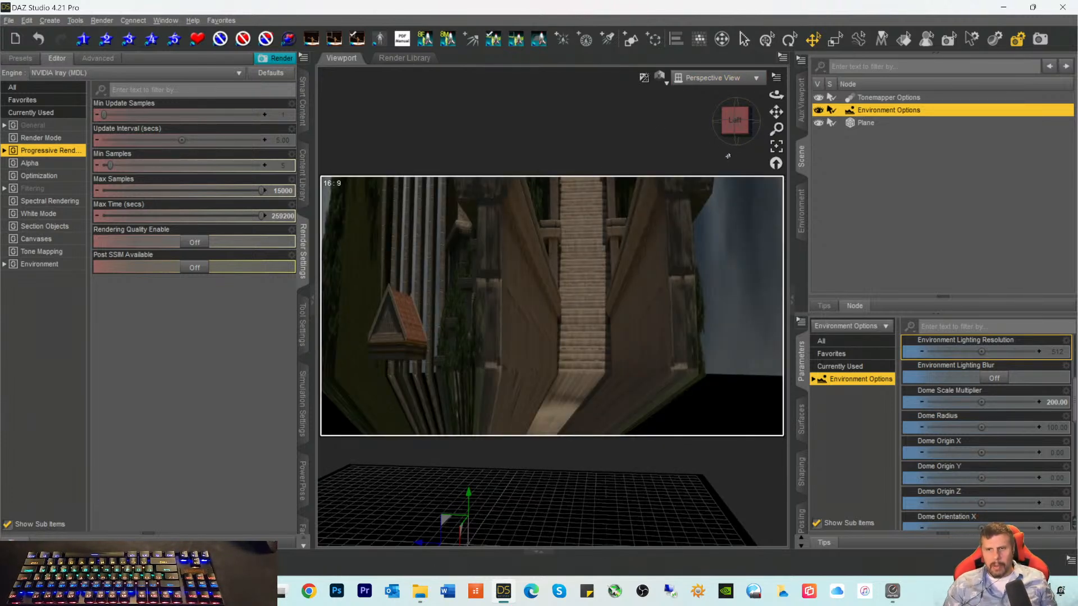
pyautogui.moveTo(736, 130); pyautogui.dragTo(725, 128)
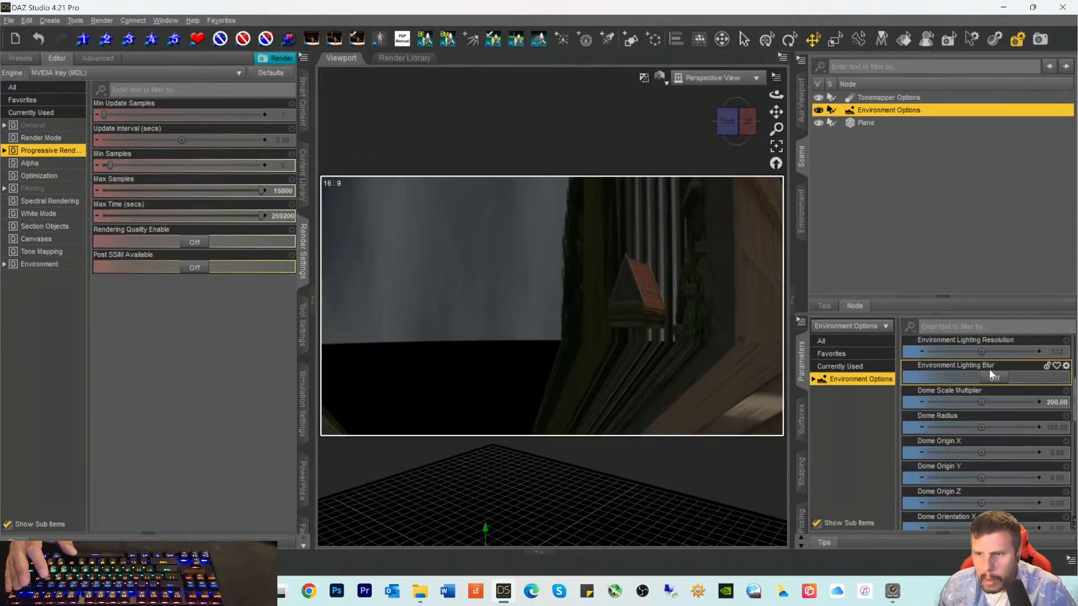
# Step: Switch the Dome Mode to Infinite Sphere and look at the staircase from the Front vantage
pyautogui.scroll(1, 993, 388)
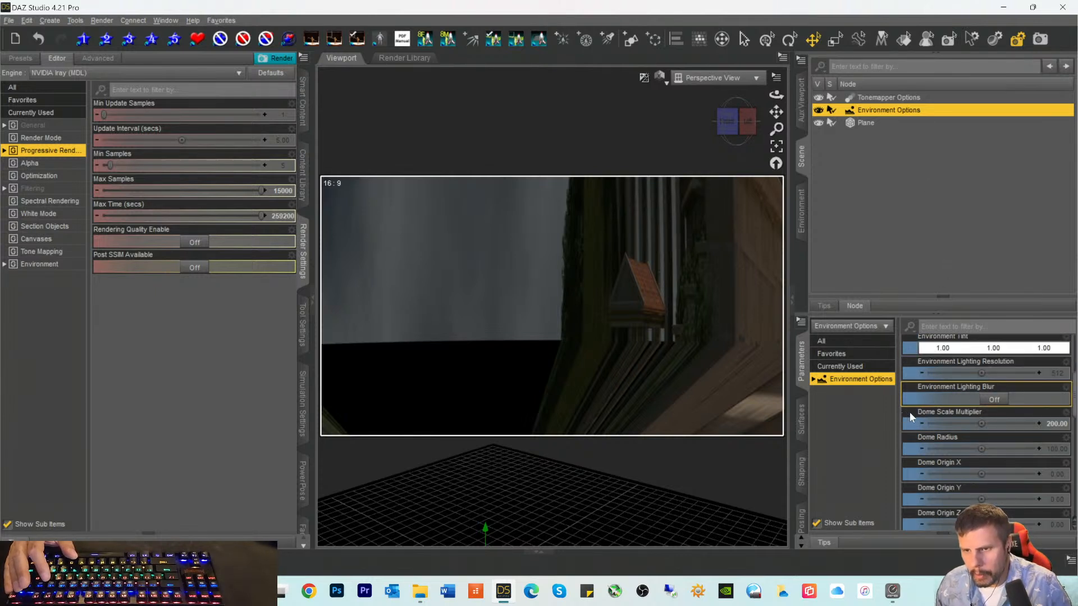
pyautogui.scroll(6, 909, 412)
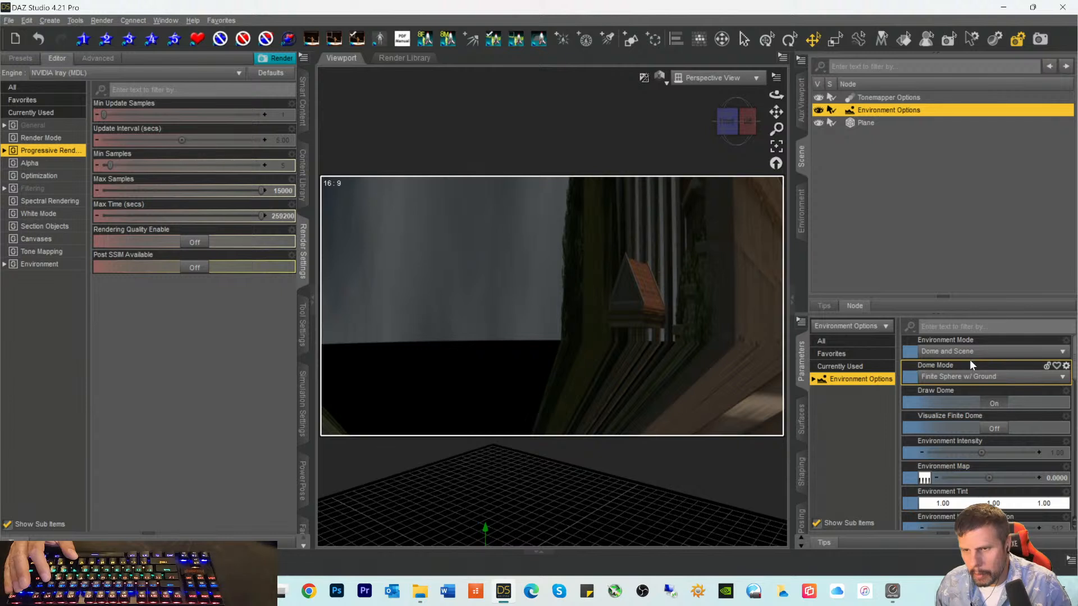
pyautogui.click(957, 381)
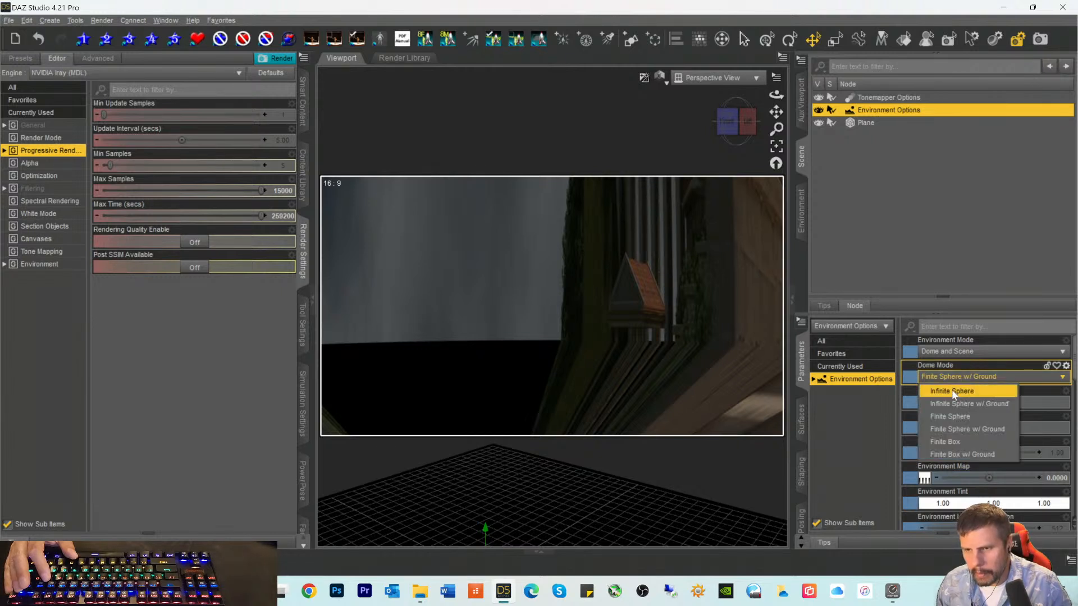
pyautogui.click(952, 389)
pyautogui.moveTo(738, 132); pyautogui.dragTo(739, 133)
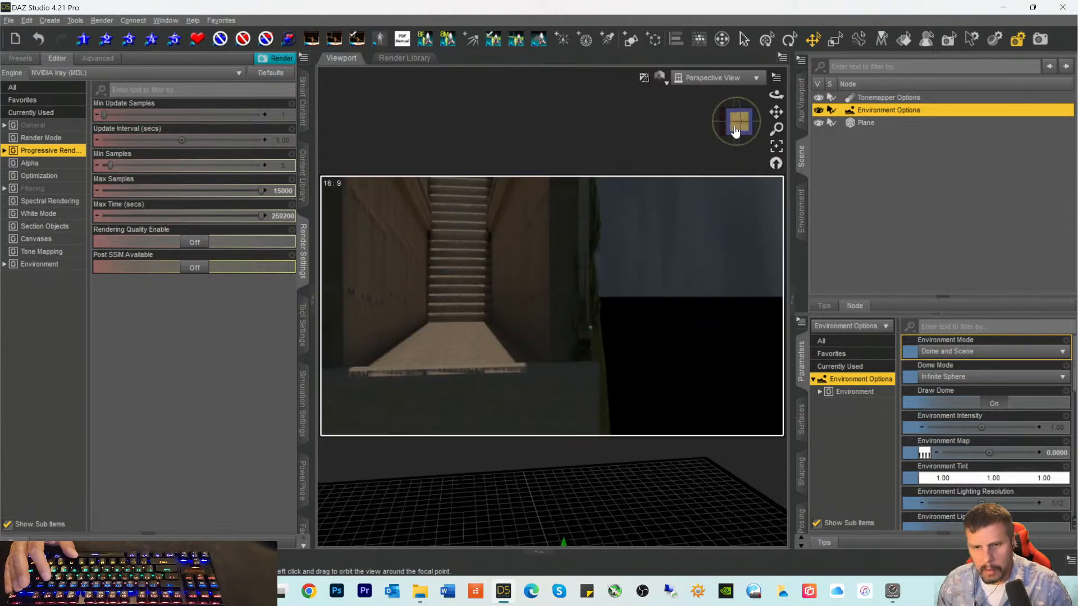
pyautogui.click(736, 128)
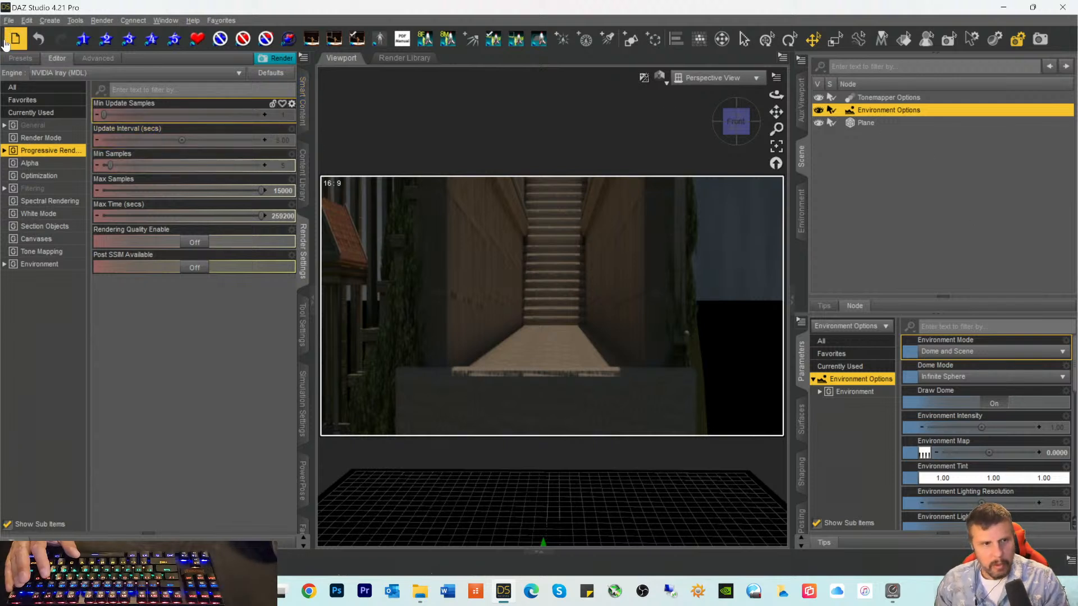
# Step: Open the recent scene Assylum.duf without saving changes to the current scene
pyautogui.click(9, 20)
pyautogui.moveTo(25, 66)
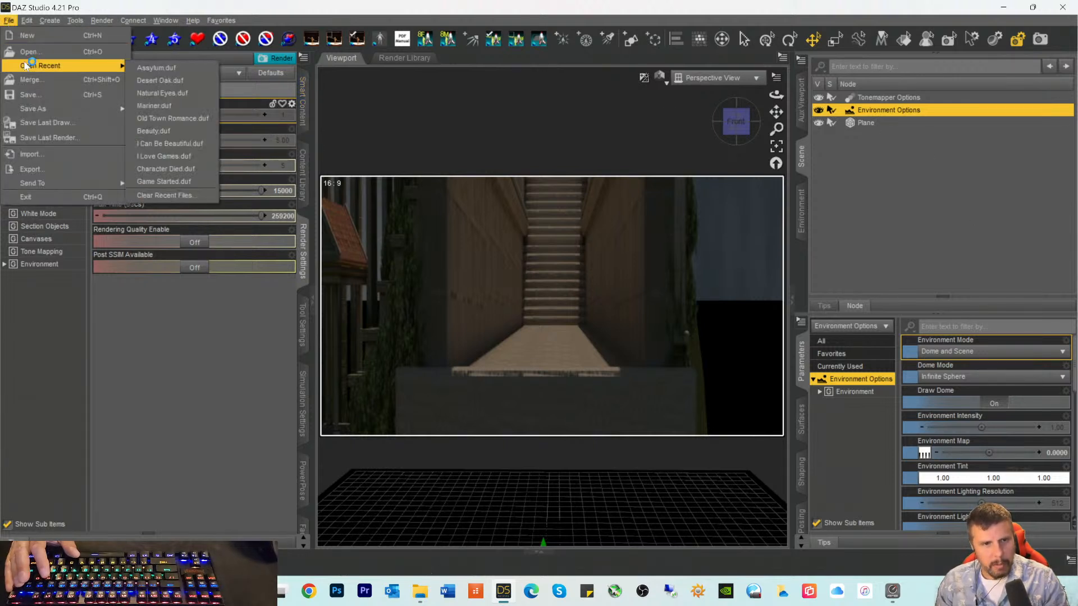
pyautogui.click(155, 69)
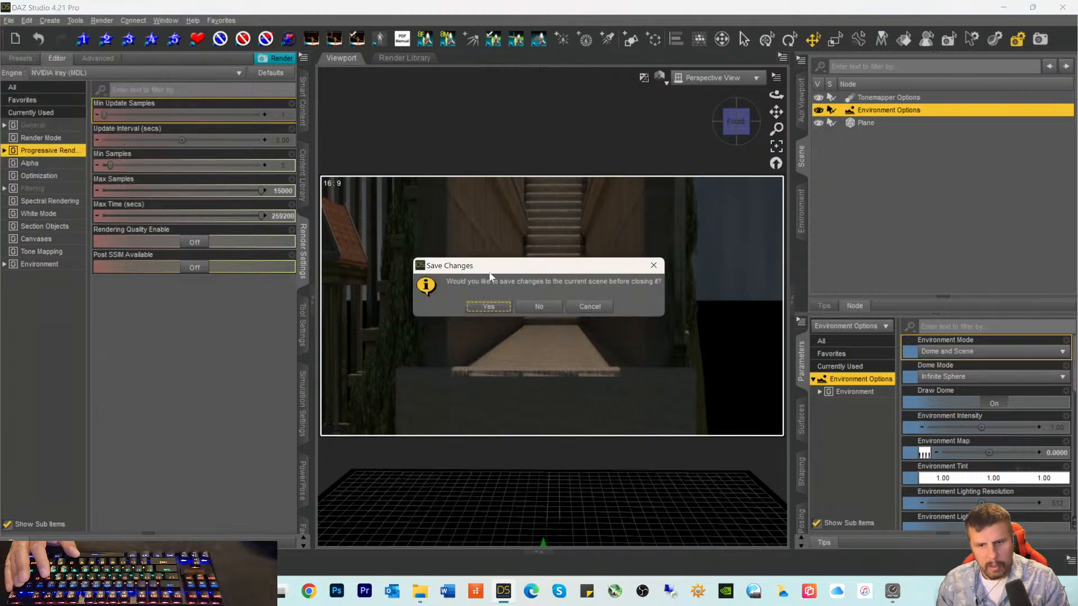
pyautogui.click(540, 307)
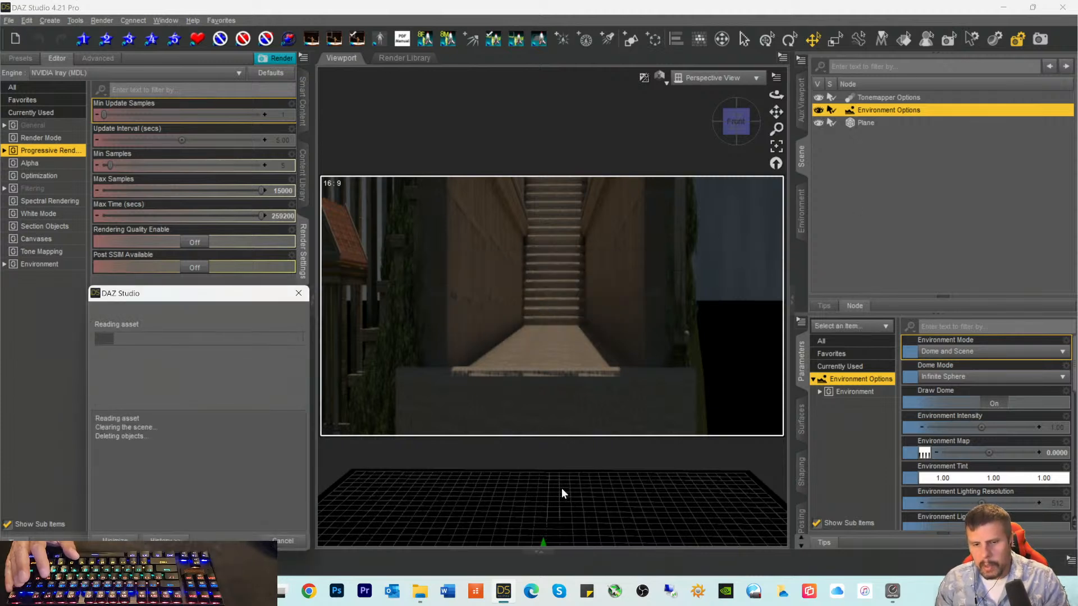
# Step: In File Explorer, delete Assylum-Canvas1-EnvironmentLighting.exr from the Assylum_canvases folder, and return to DAZ Studio
pyautogui.click(420, 591)
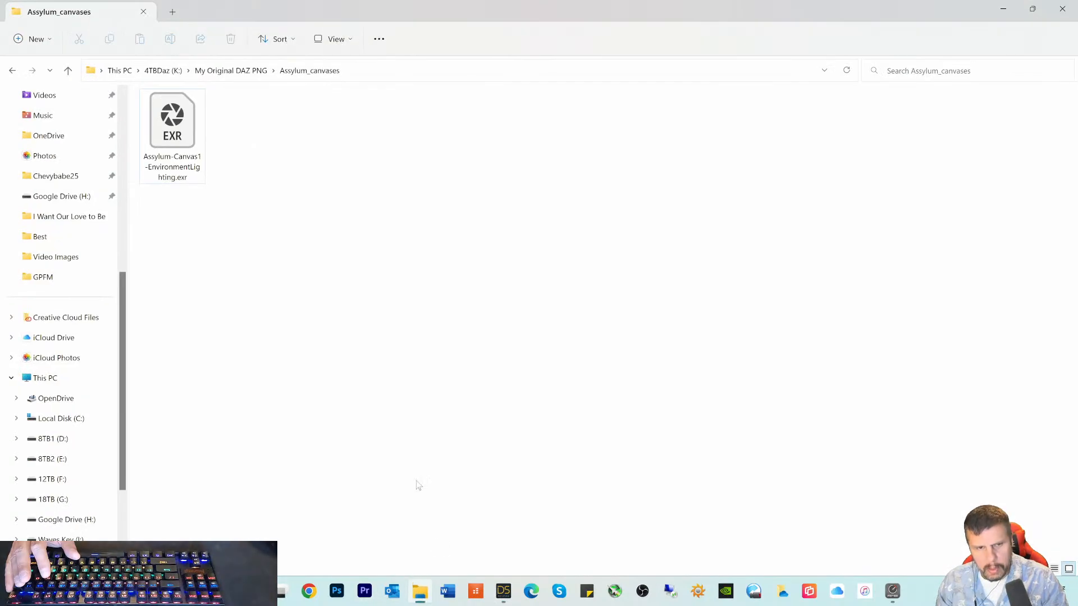
pyautogui.click(161, 148)
pyautogui.press('Delete')
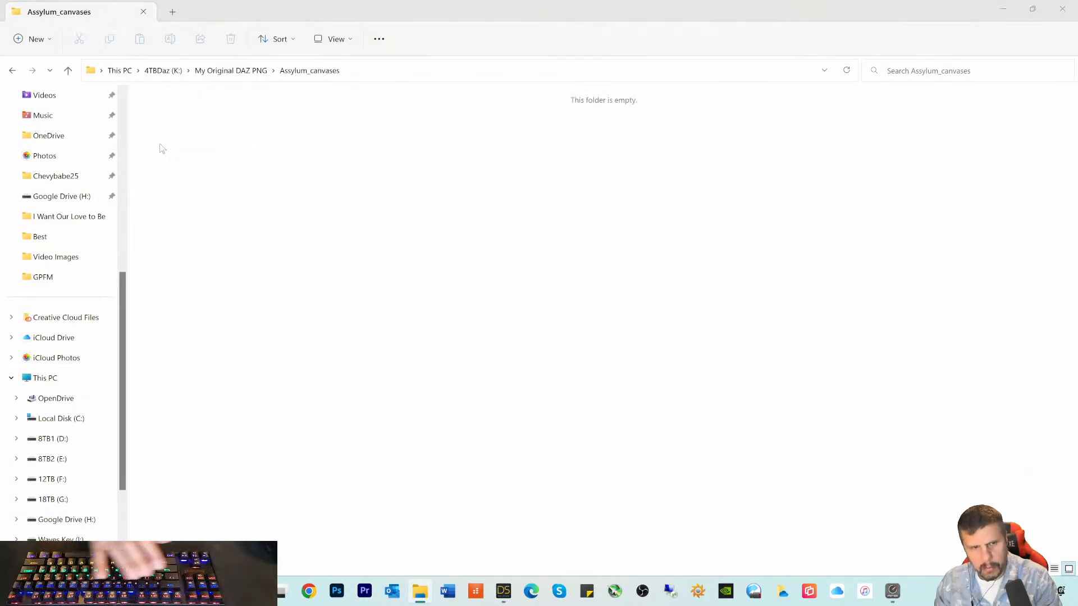
pyautogui.click(1003, 9)
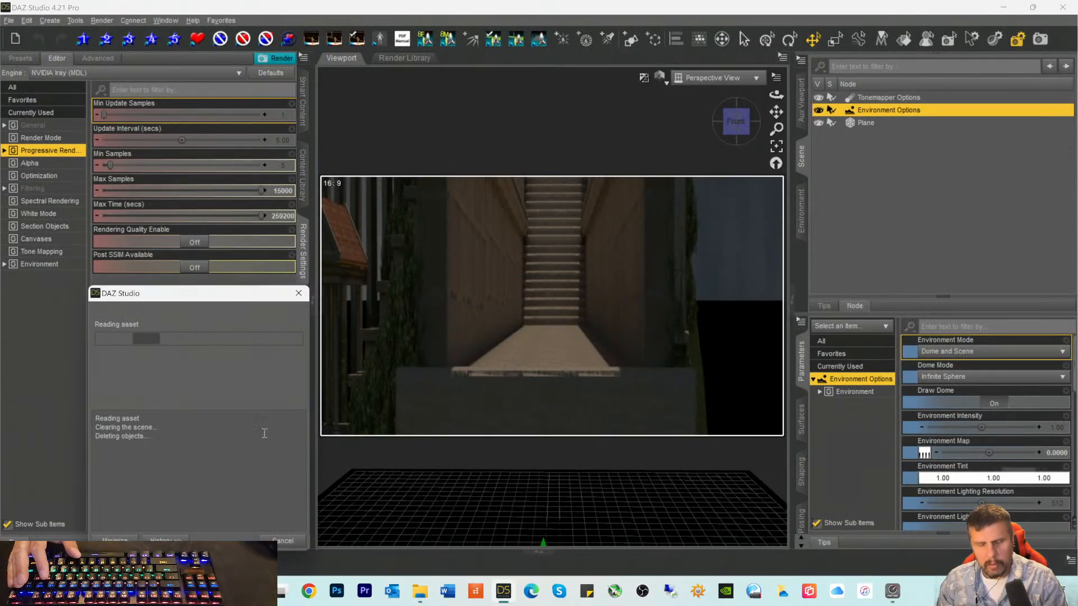
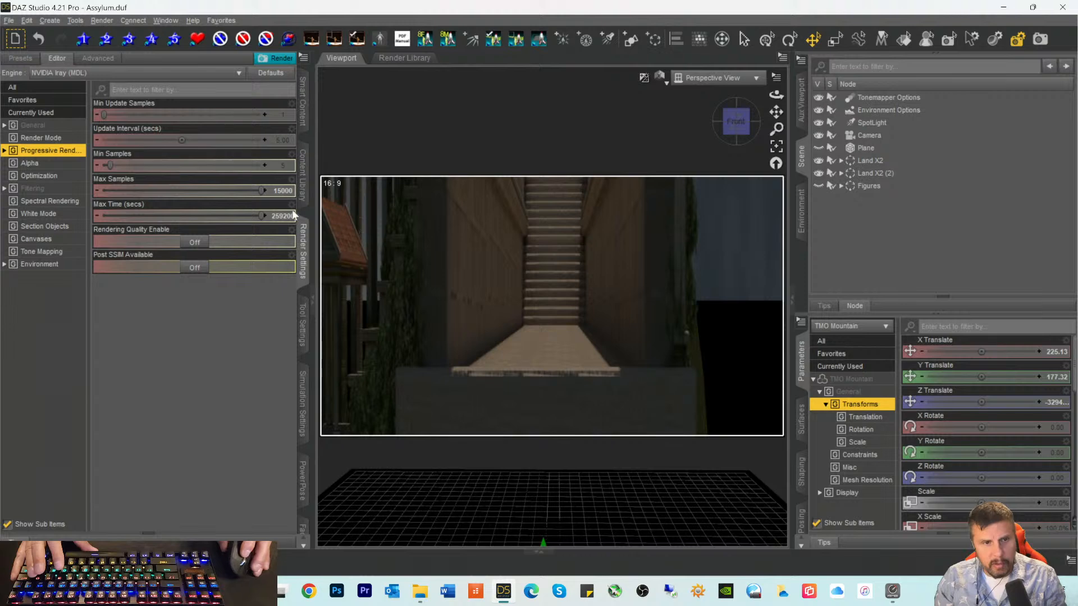
# Step: Set the render's aspect ratio to 2:1 in the General render settings
pyautogui.click(28, 125)
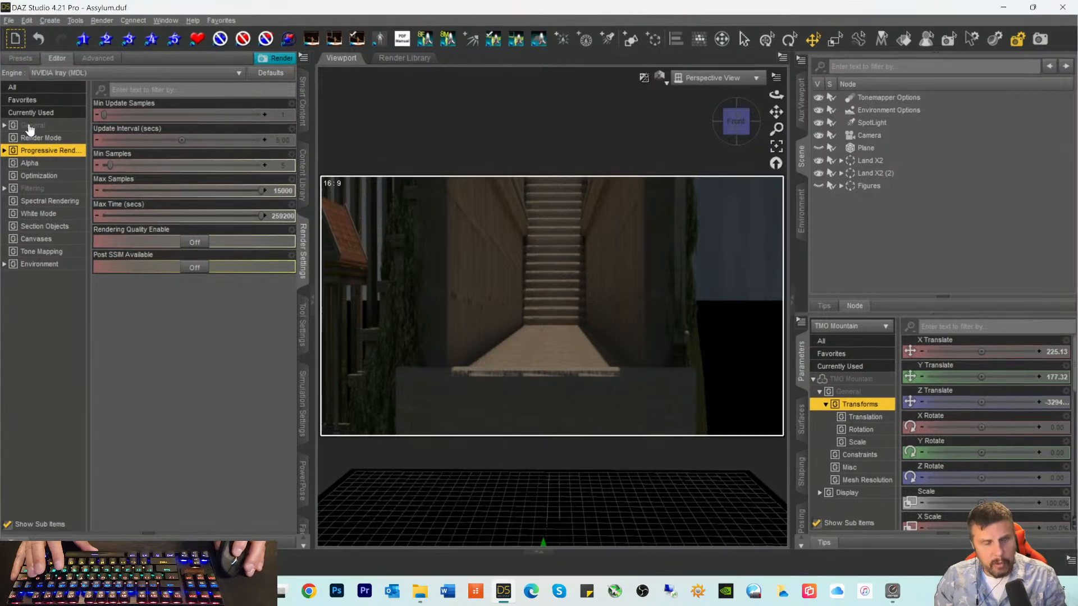
pyautogui.click(171, 166)
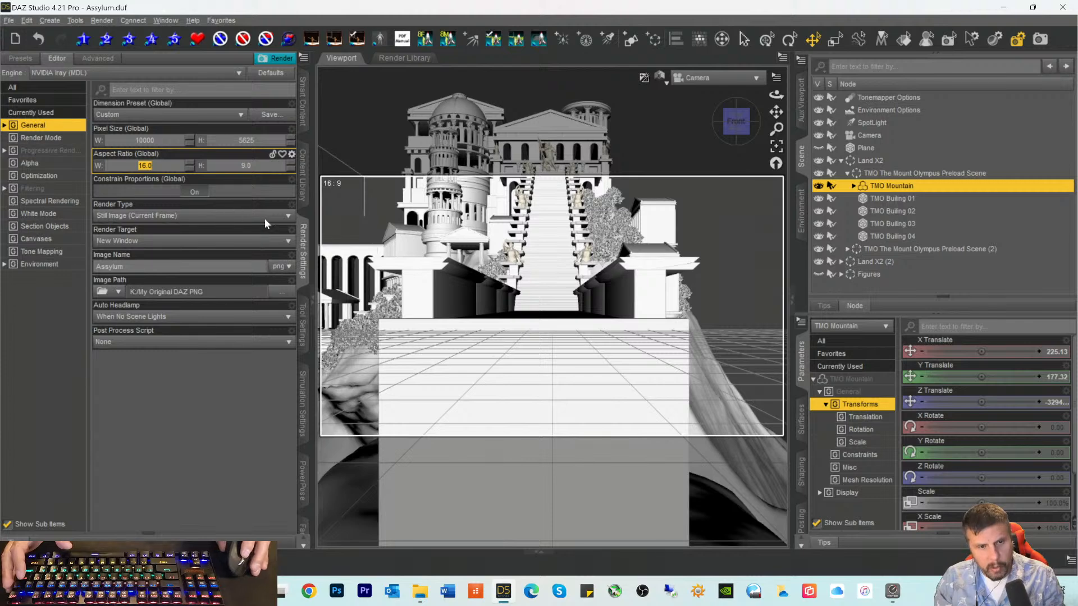
pyautogui.write('2')
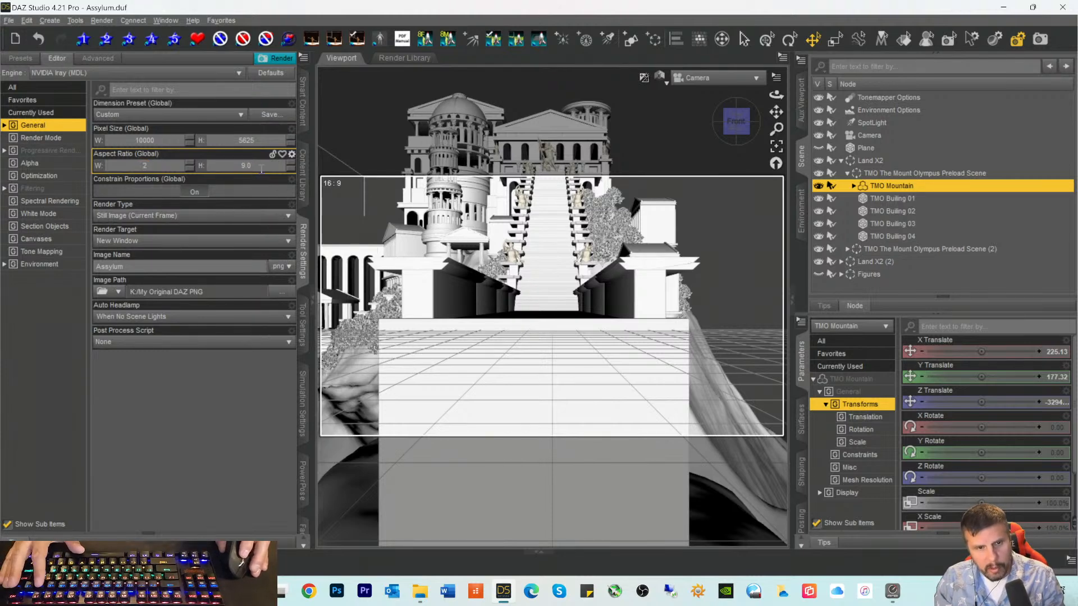
pyautogui.click(247, 165)
pyautogui.write('1')
pyautogui.press('Return')
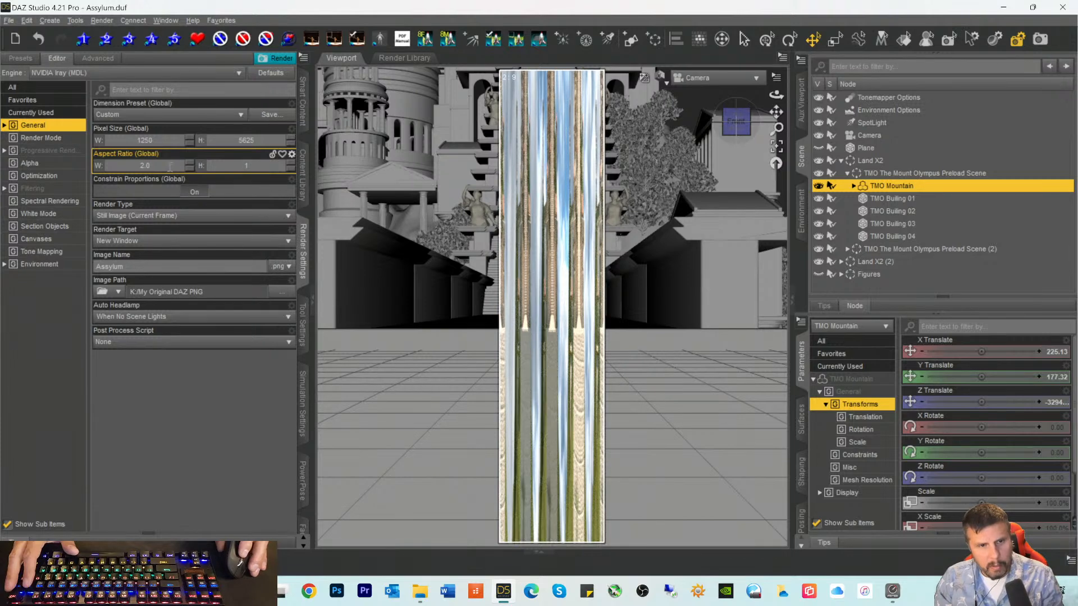
# Step: Set the render's pixel width to 8000 with proportions constrained
pyautogui.click(167, 140)
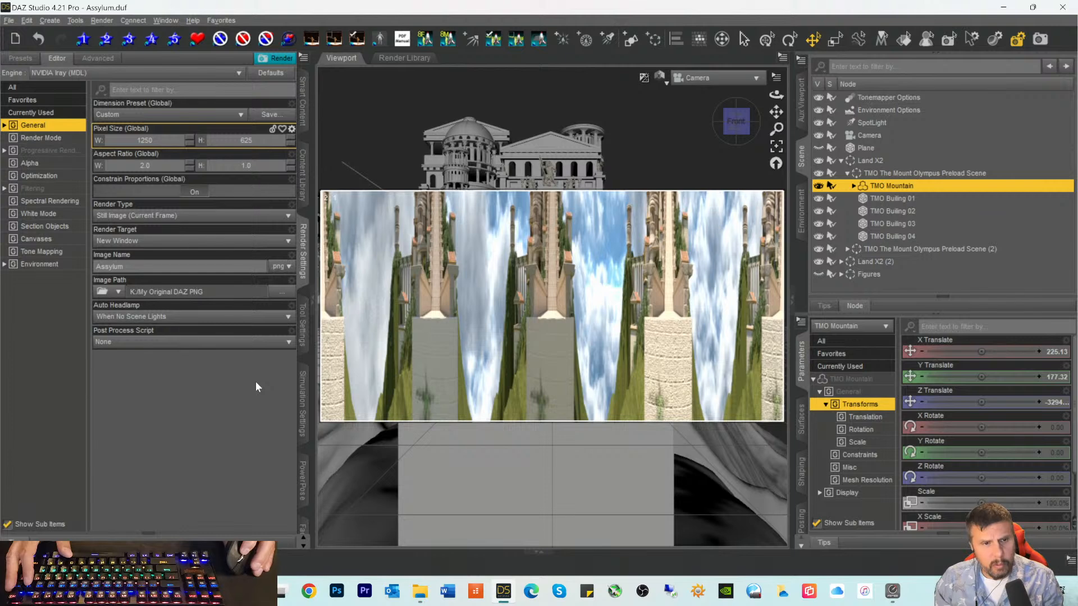
pyautogui.doubleClick(169, 143)
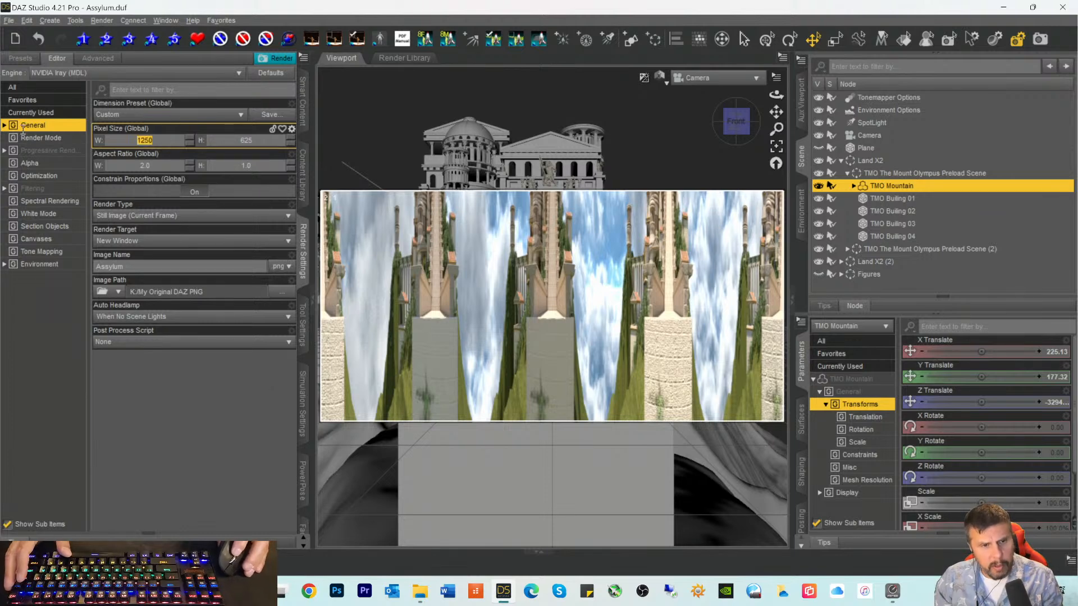
pyautogui.write('100')
pyautogui.press('BackSpace')
pyautogui.press('BackSpace')
pyautogui.press('BackSpace')
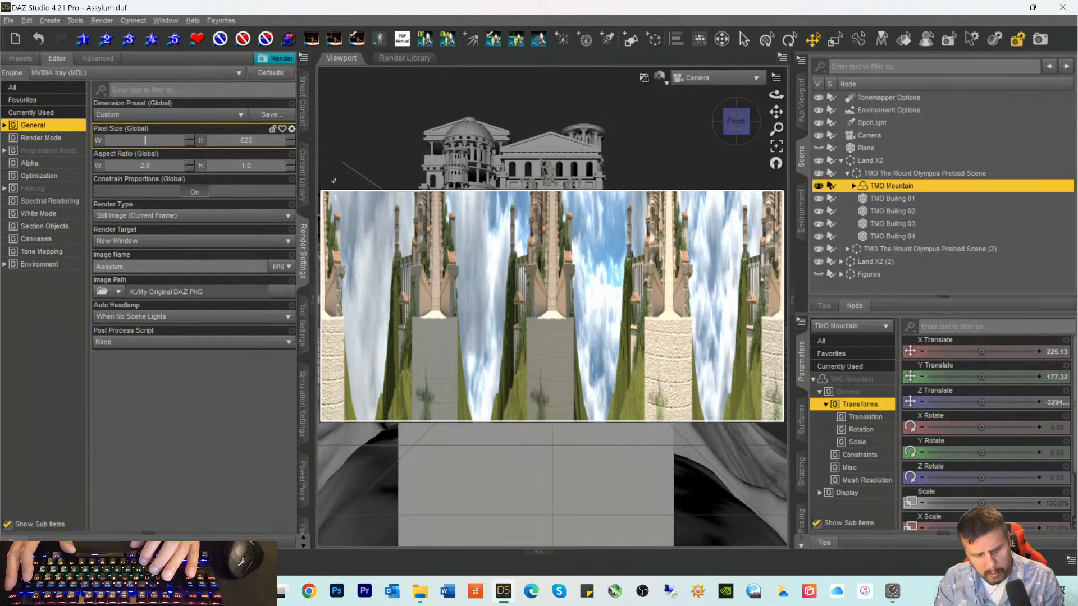
pyautogui.write('8000')
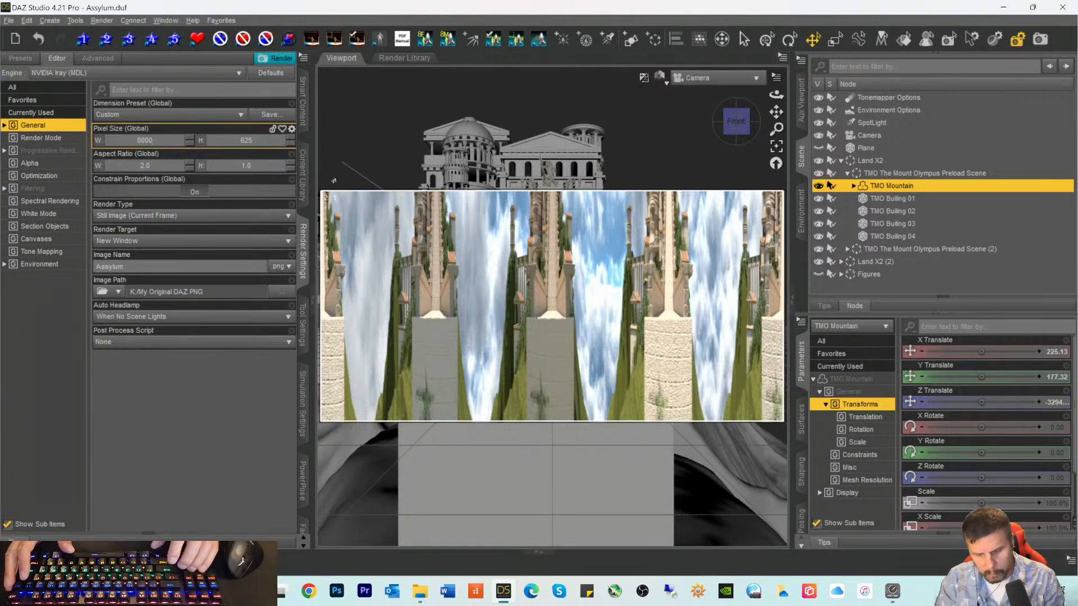
pyautogui.press('Return')
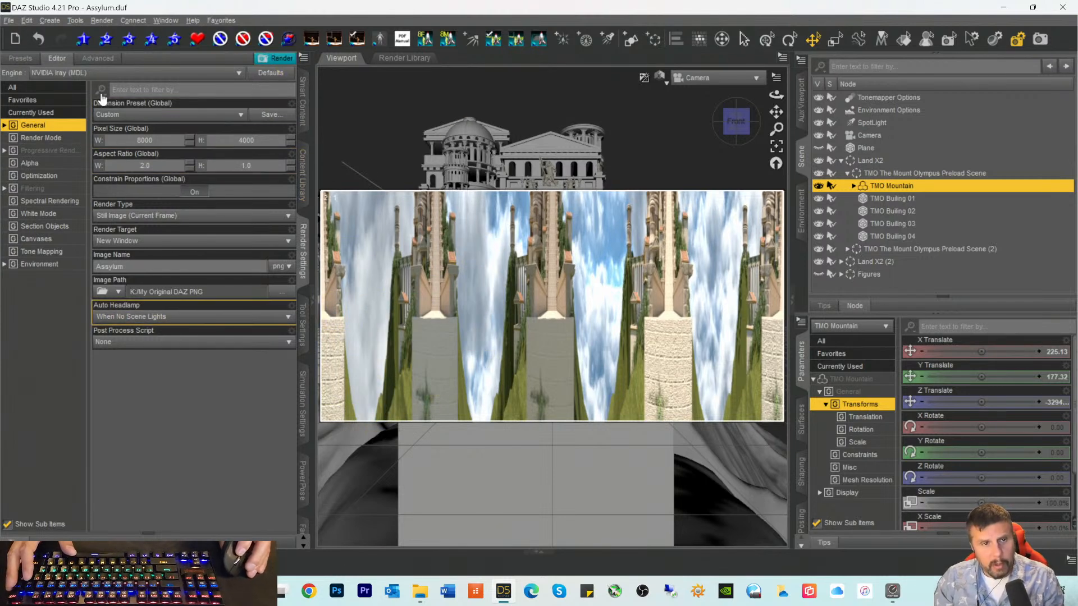
# Step: Check the Environment Lighting canvas setup and start rendering the scene
pyautogui.click(97, 58)
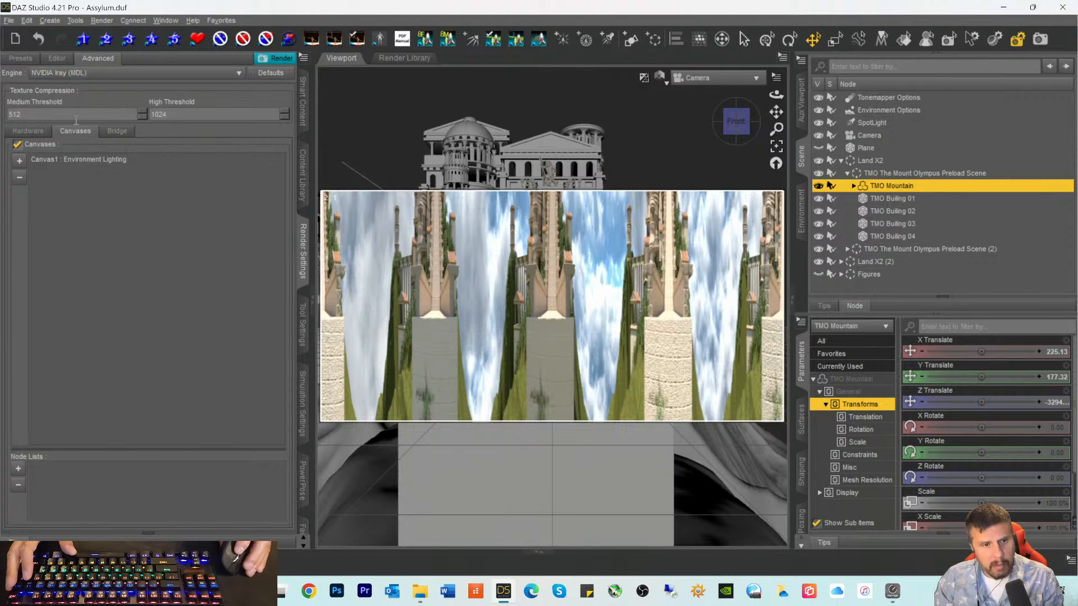
pyautogui.click(56, 58)
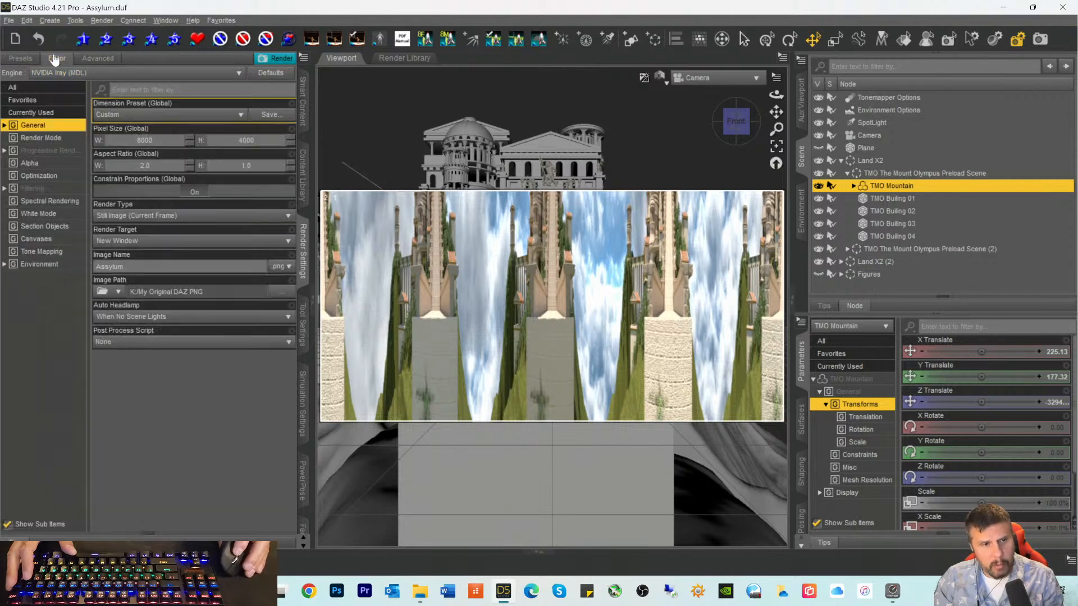
pyautogui.click(281, 59)
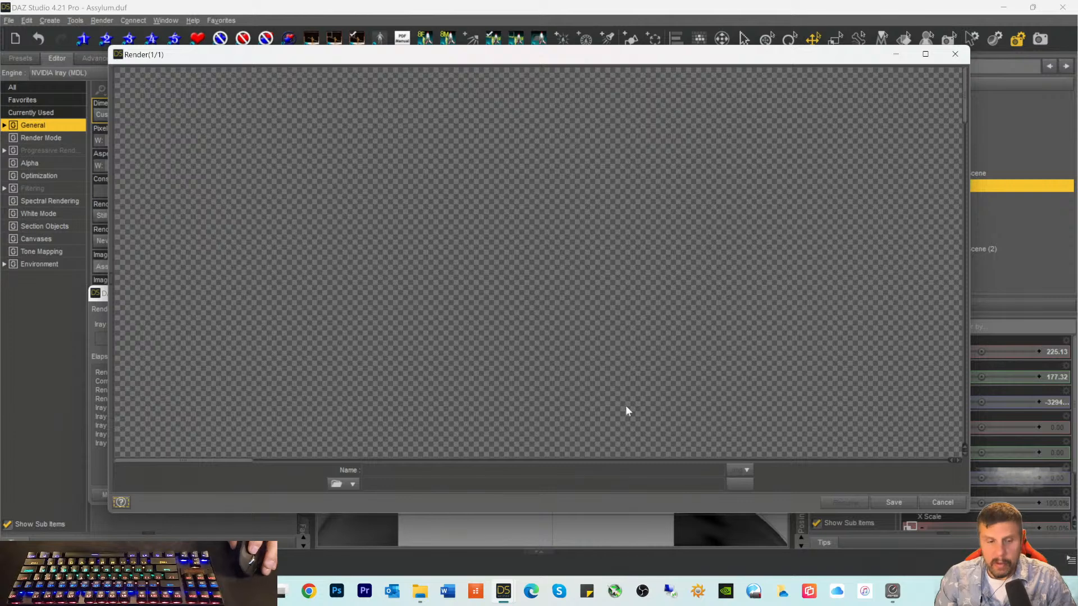
# Step: Examine the staircase, towers and columns in the render in progress for noise and detail
pyautogui.moveTo(180, 461); pyautogui.dragTo(488, 485)
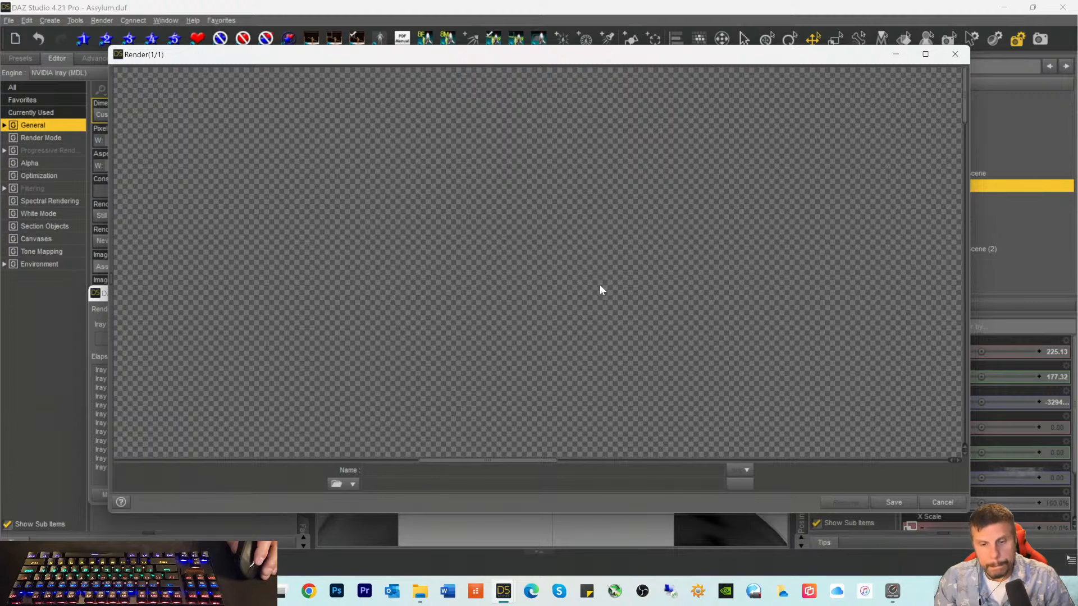
pyautogui.scroll(-5, 600, 285)
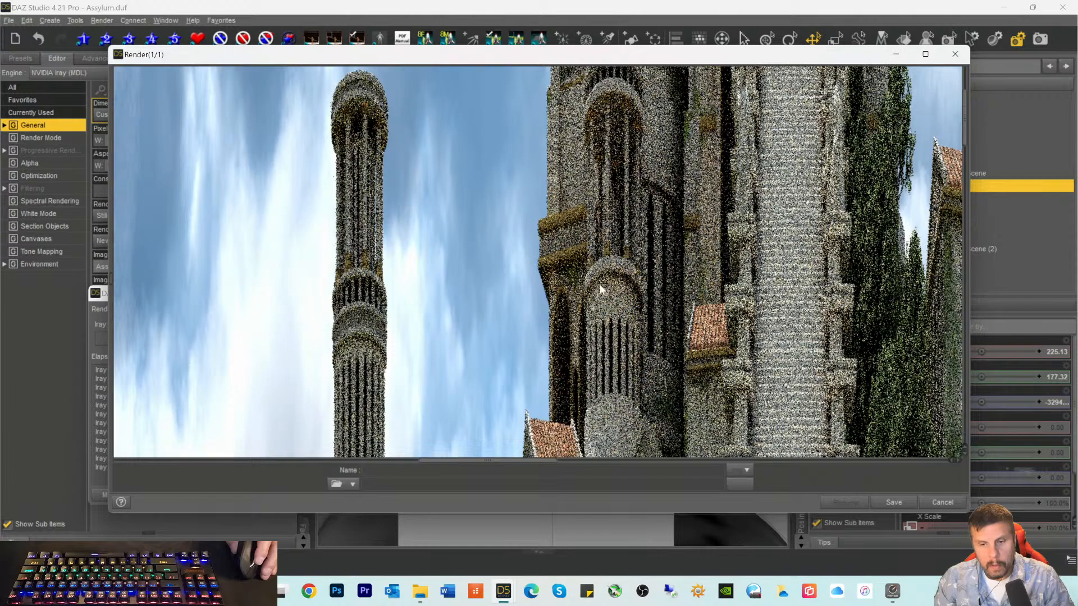
pyautogui.scroll(-5, 619, 317)
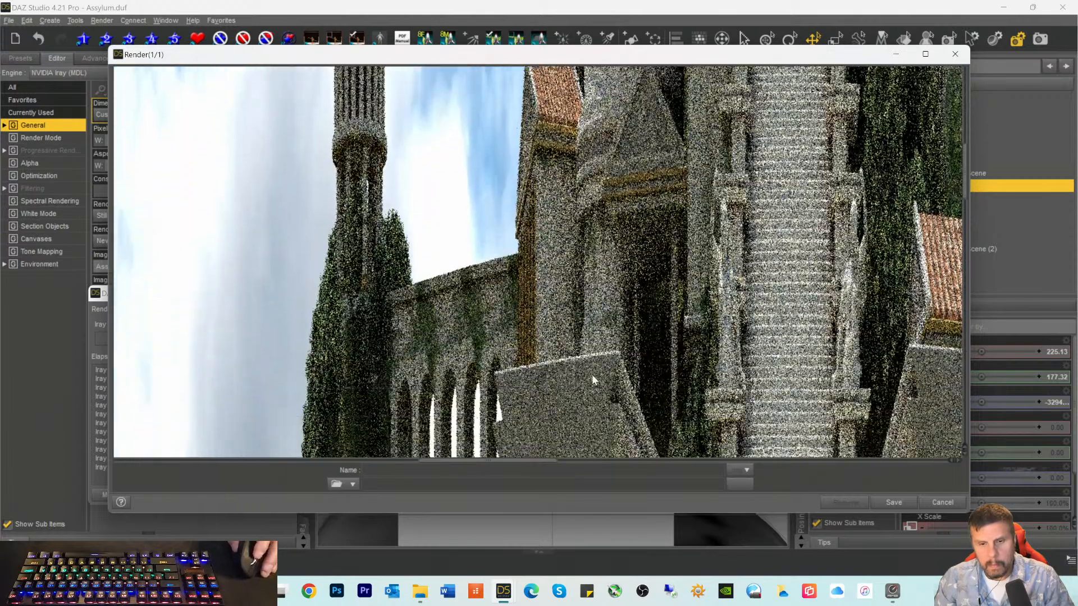
pyautogui.moveTo(459, 467); pyautogui.dragTo(504, 471)
pyautogui.scroll(8, 627, 330)
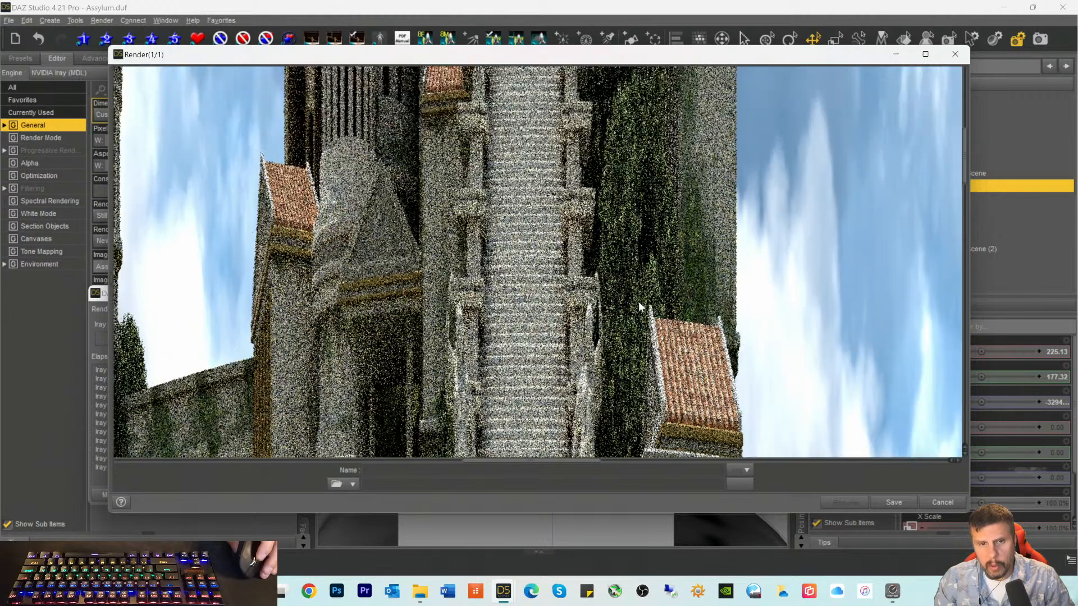
pyautogui.scroll(2, 638, 301)
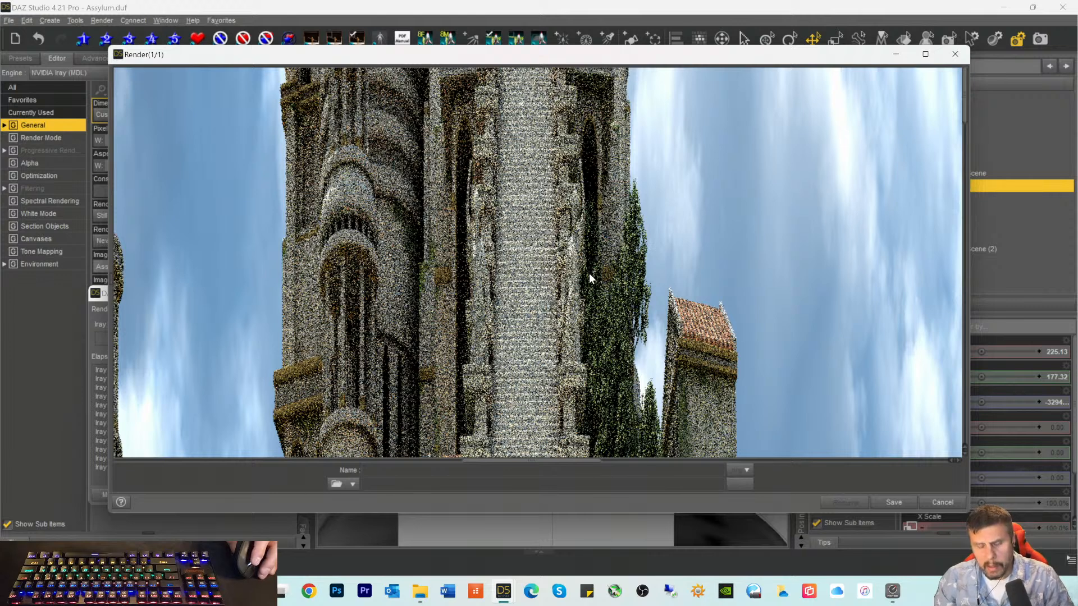
pyautogui.scroll(-4, 588, 273)
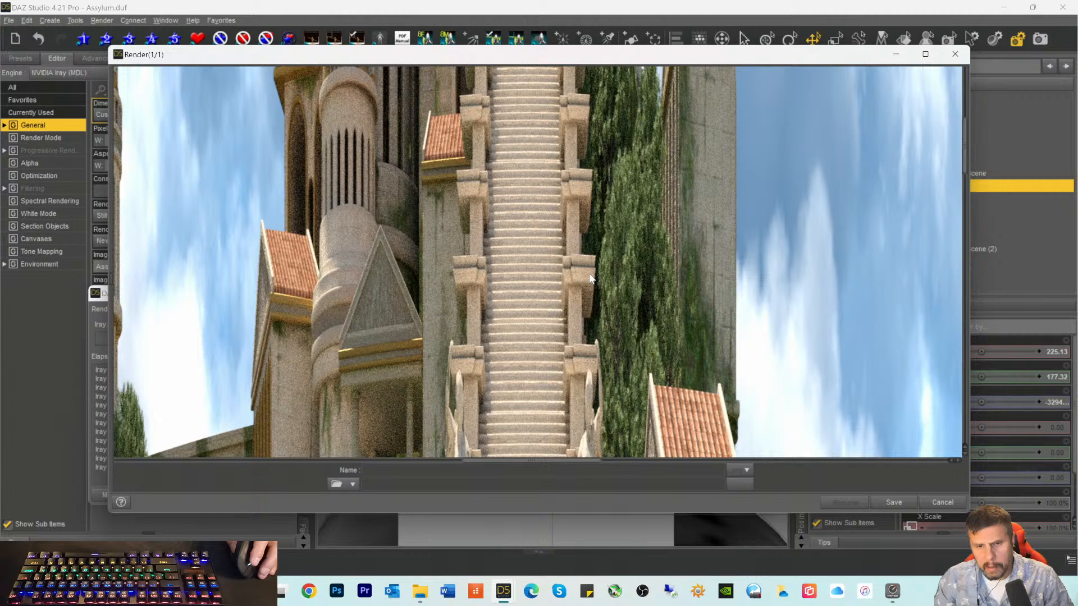
pyautogui.scroll(-3, 588, 273)
pyautogui.scroll(-3, 588, 275)
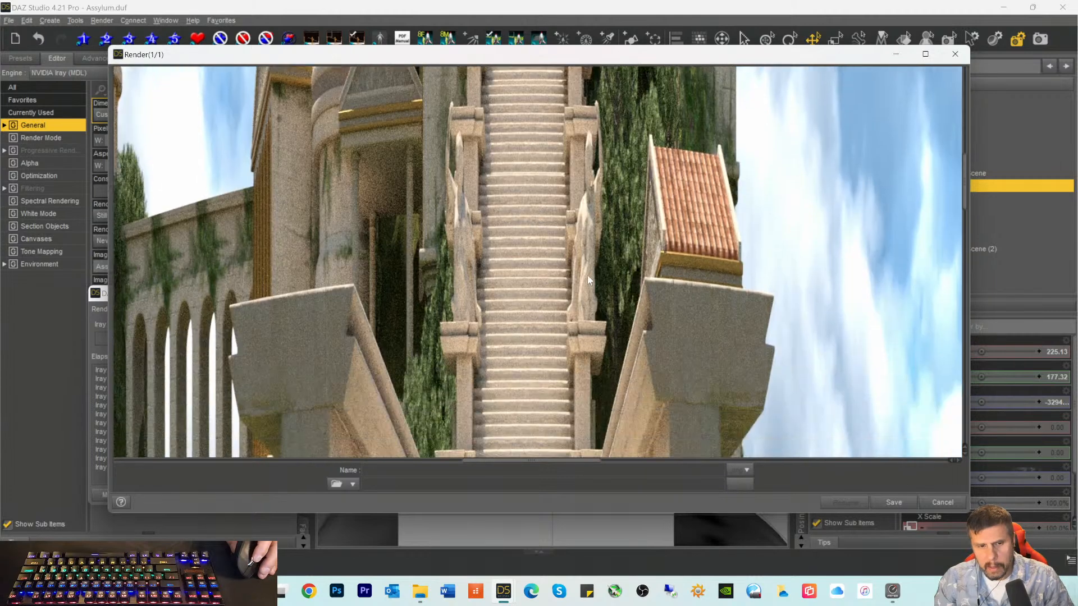
# Step: Shift the render window aside to read the iteration progress, and move it back over the workspace
pyautogui.moveTo(256, 56); pyautogui.dragTo(380, 58)
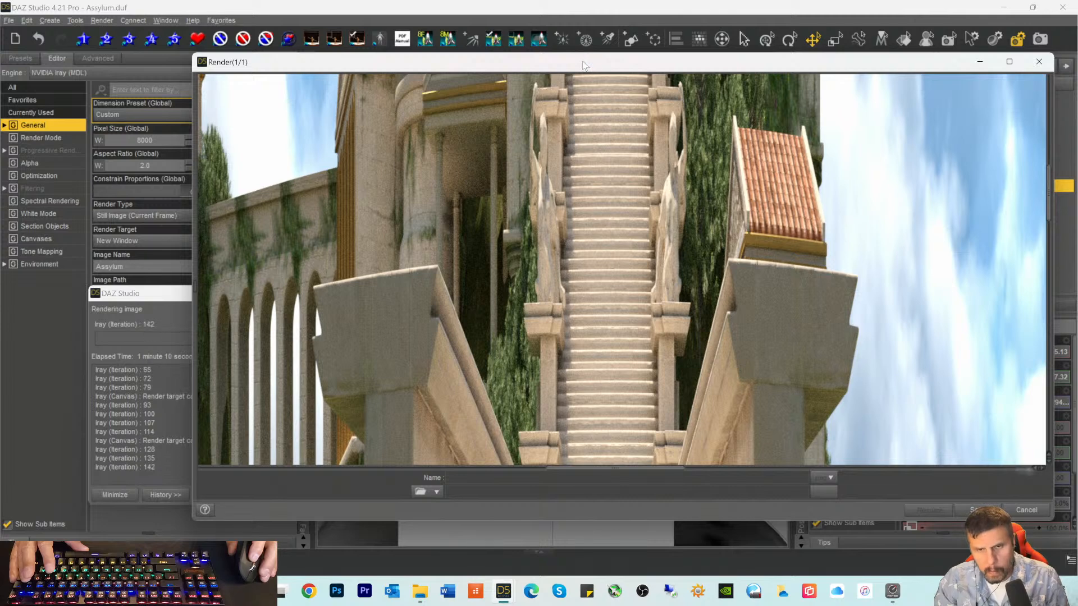
pyautogui.moveTo(582, 66); pyautogui.dragTo(490, 73)
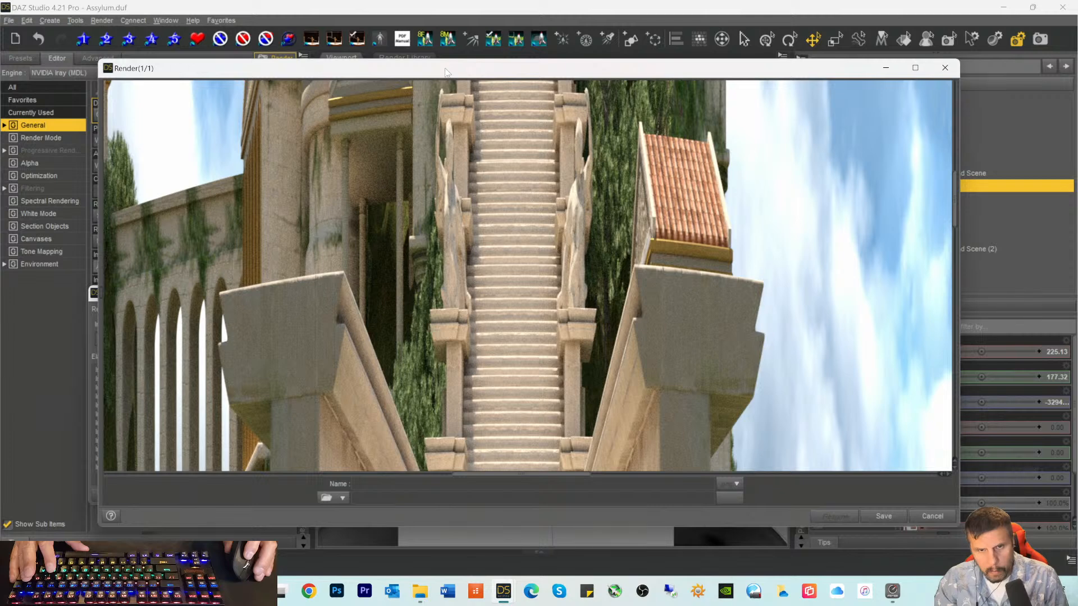
pyautogui.moveTo(392, 70)
pyautogui.mouseDown()
pyautogui.moveTo(515, 63)
pyautogui.moveTo(410, 77)
pyautogui.mouseUp()
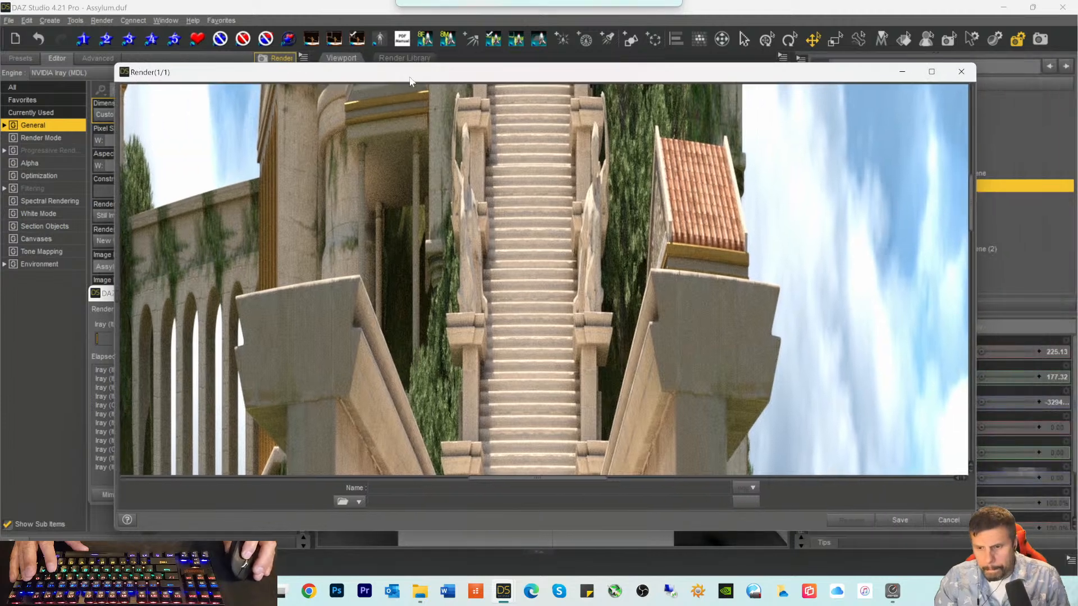
# Step: Examine the sky and buildings across the panorama's width in the ongoing render
pyautogui.scroll(1, 533, 314)
pyautogui.scroll(1, 533, 314)
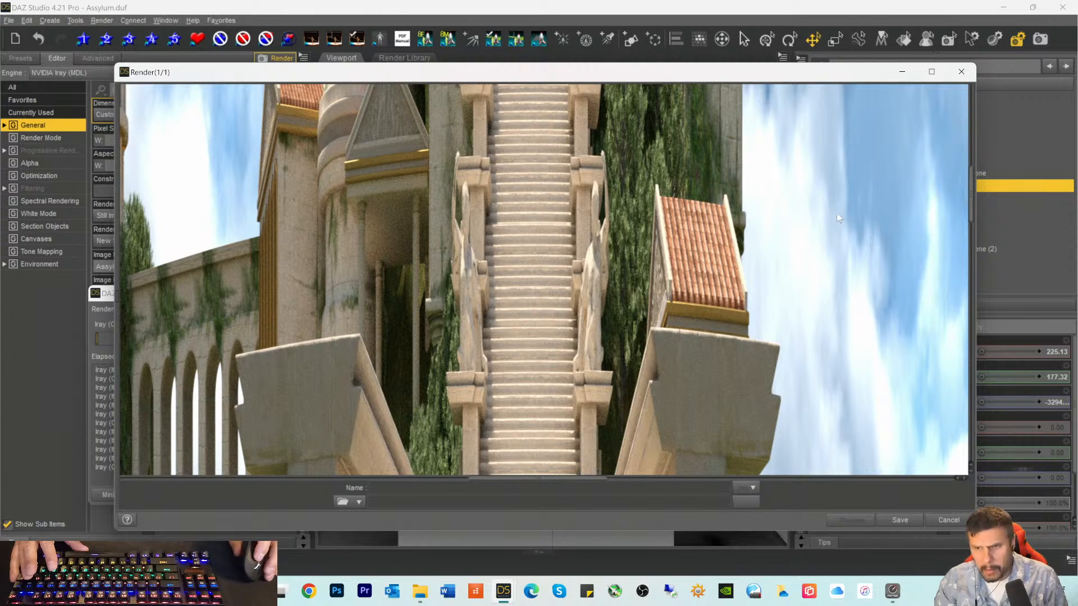
pyautogui.scroll(7, 775, 345)
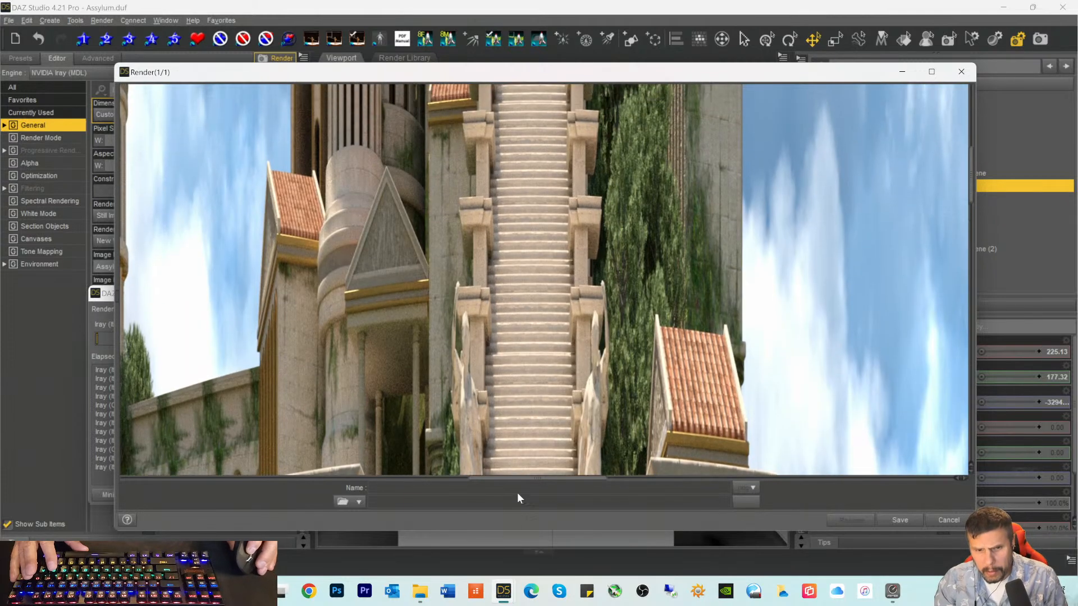
pyautogui.moveTo(500, 484); pyautogui.dragTo(324, 475)
pyautogui.moveTo(266, 474); pyautogui.dragTo(158, 469)
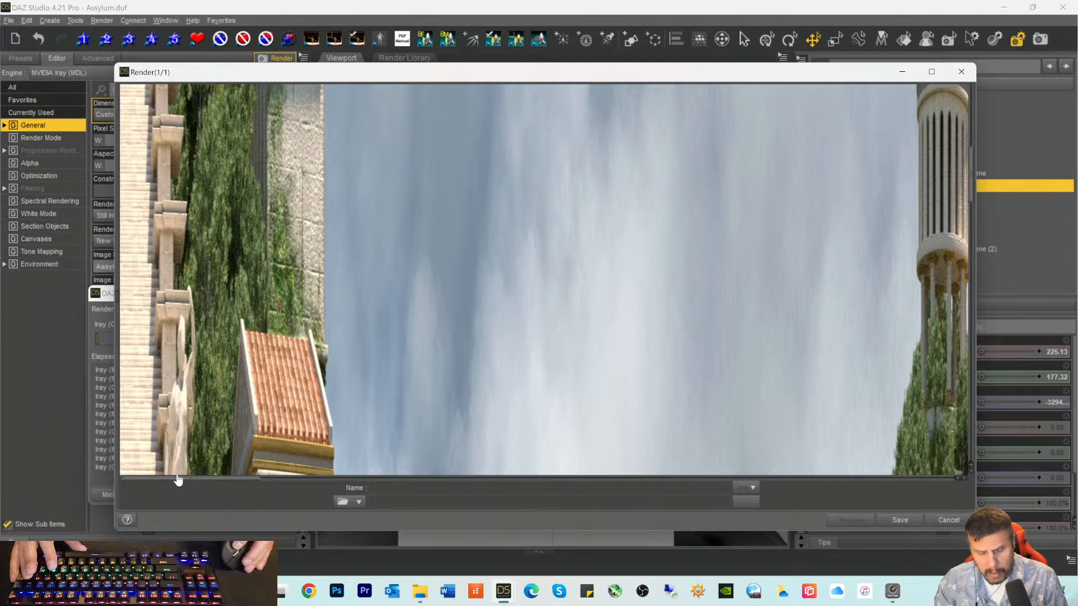
pyautogui.moveTo(181, 479); pyautogui.dragTo(559, 497)
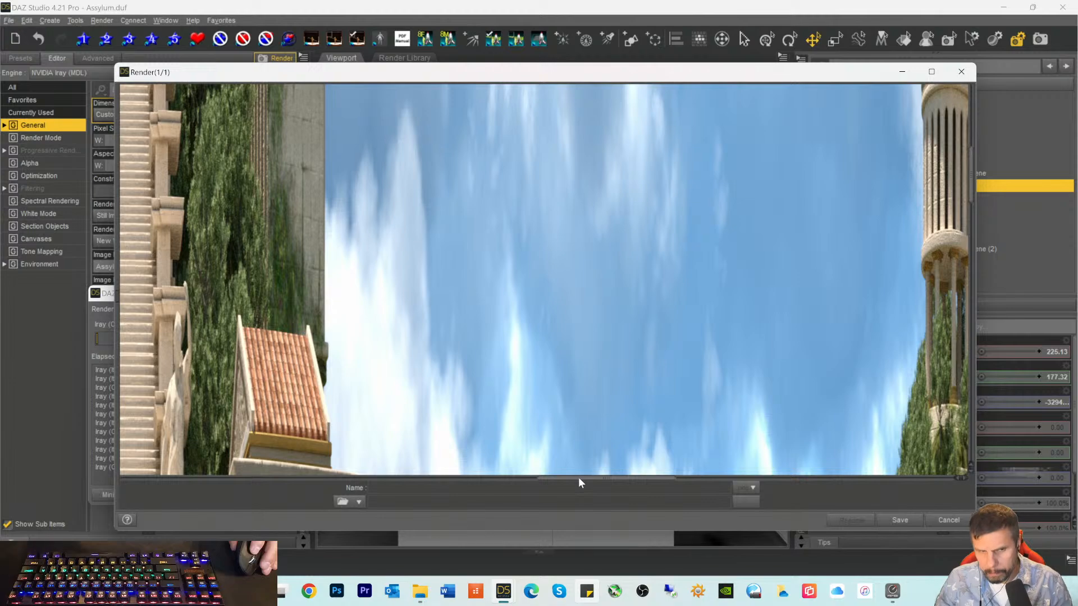
pyautogui.moveTo(580, 484); pyautogui.dragTo(440, 483)
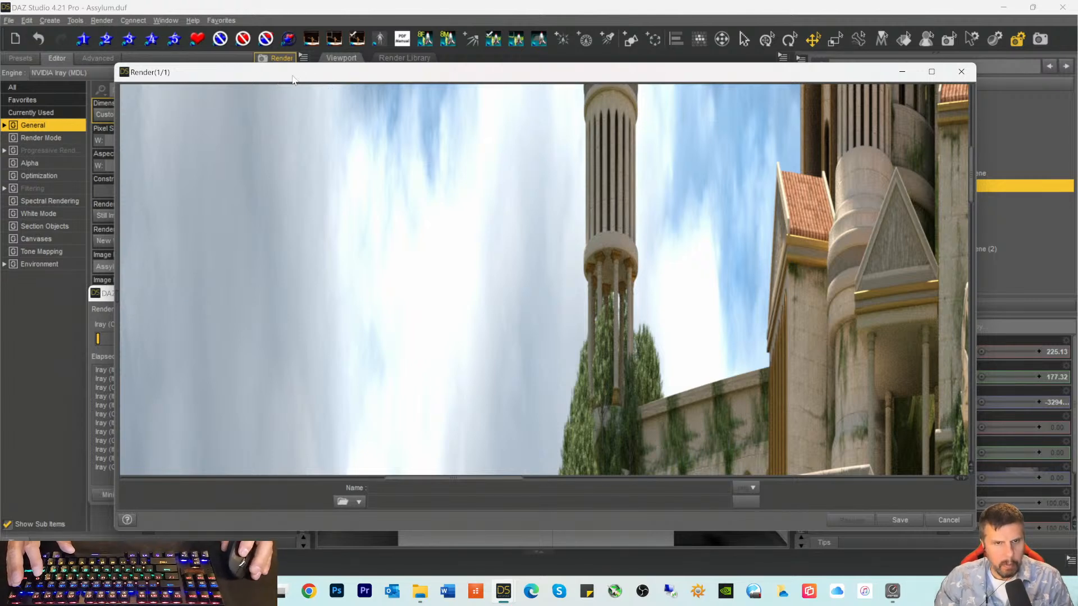
# Step: Stop the running render and save it as the Assylum PNG in K:/My Original DAZ PNG, replacing the existing file
pyautogui.press('Escape')
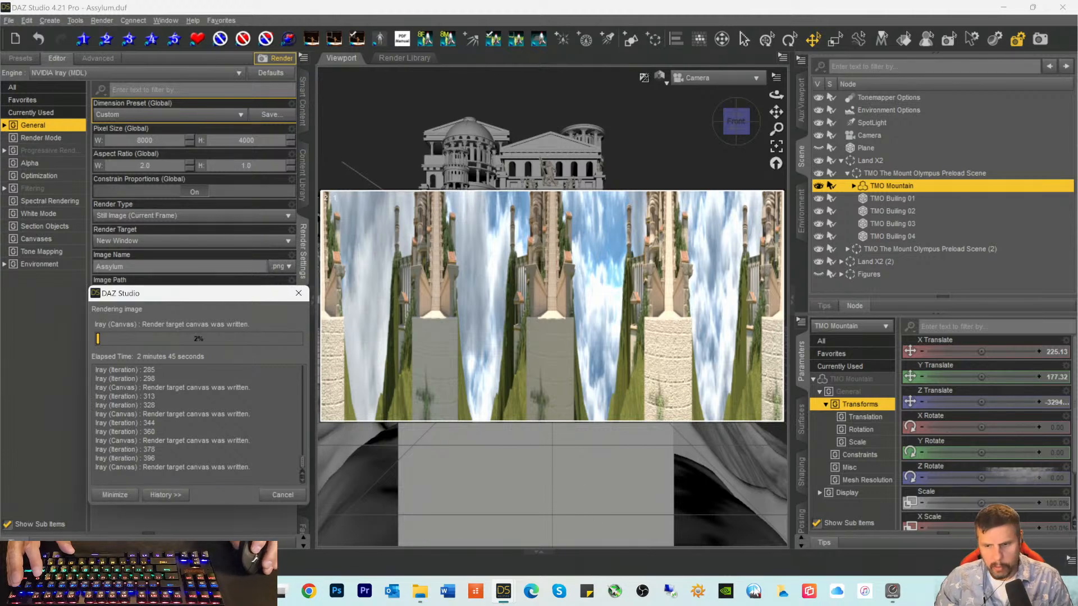
pyautogui.click(283, 495)
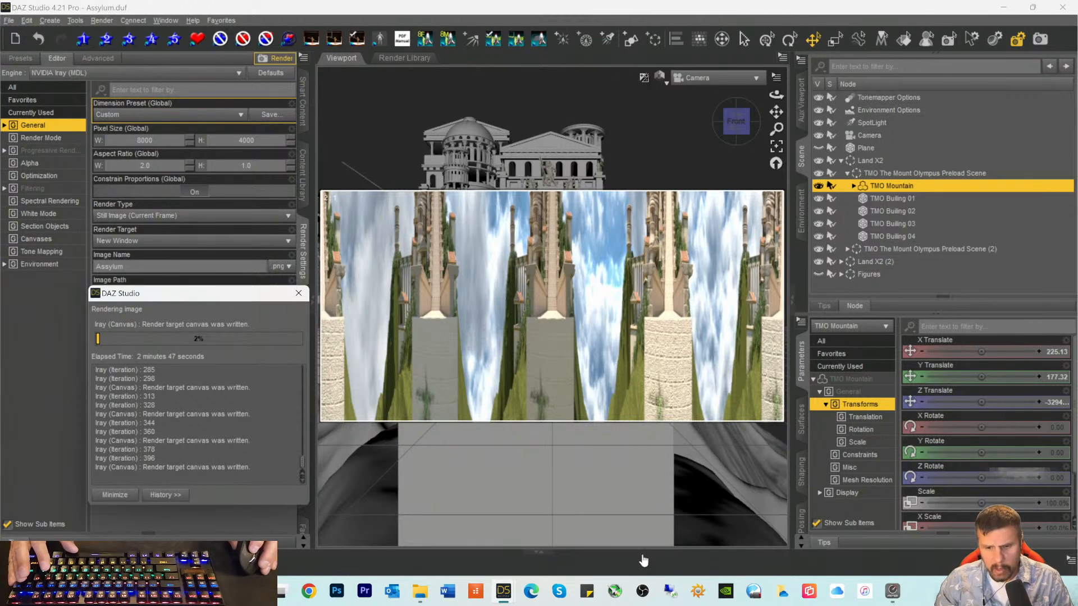
pyautogui.moveTo(503, 590)
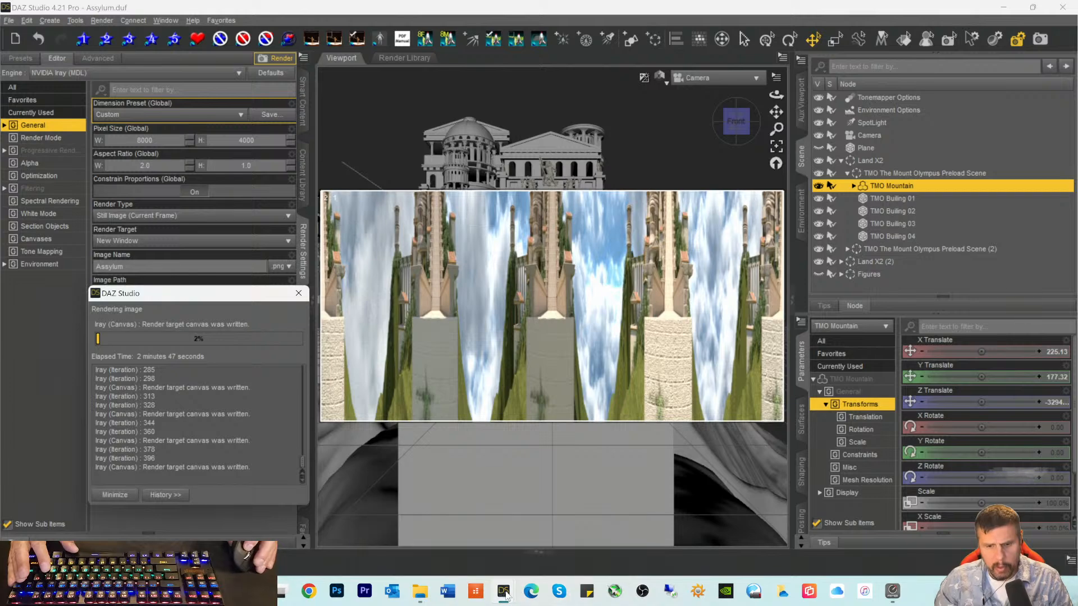
pyautogui.moveTo(535, 529)
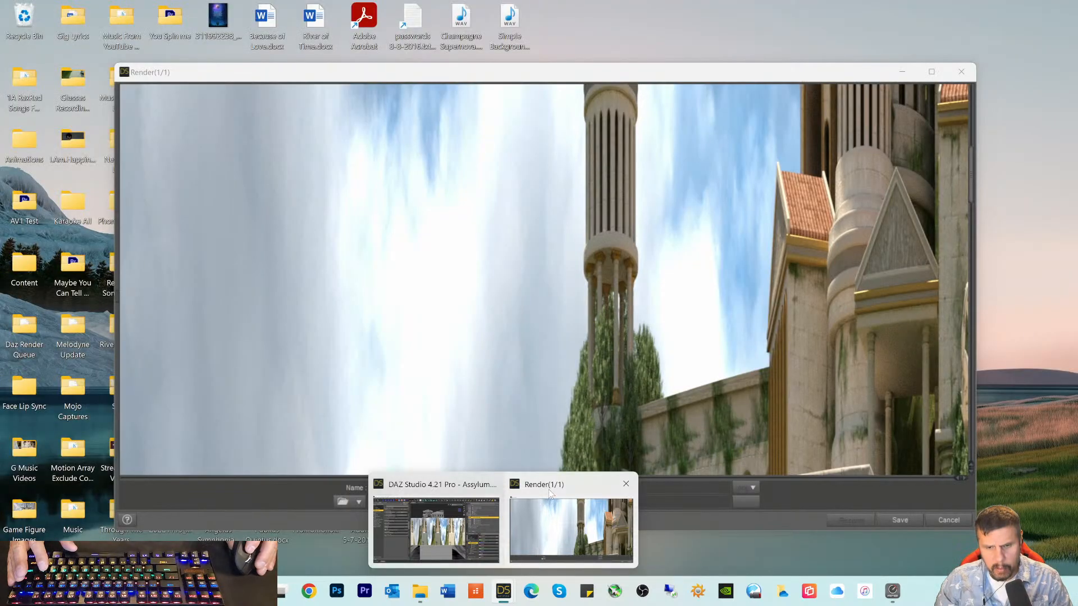
pyautogui.click(549, 490)
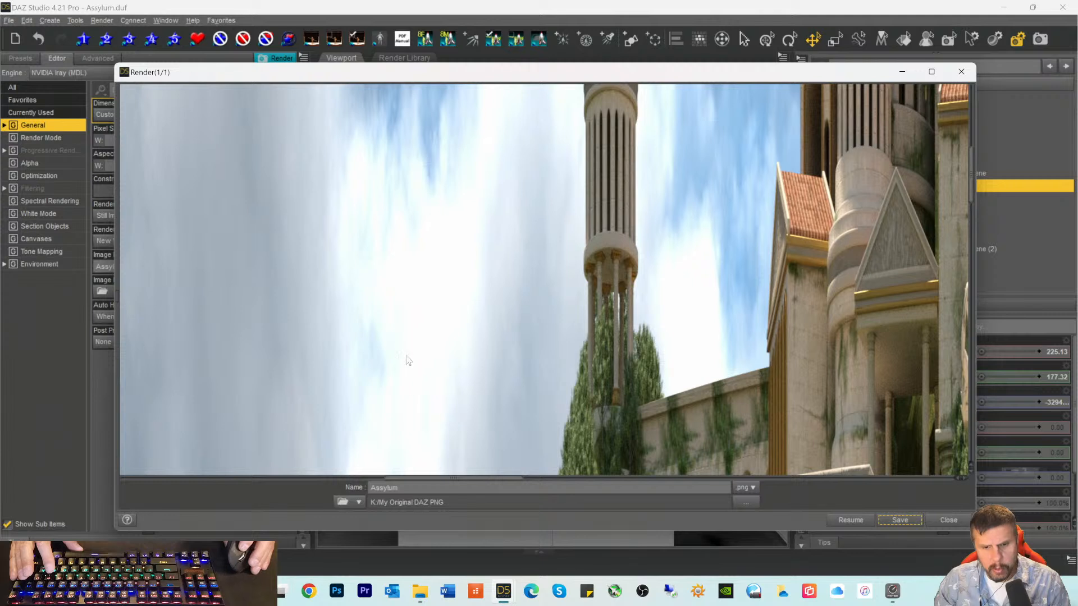
pyautogui.click(899, 520)
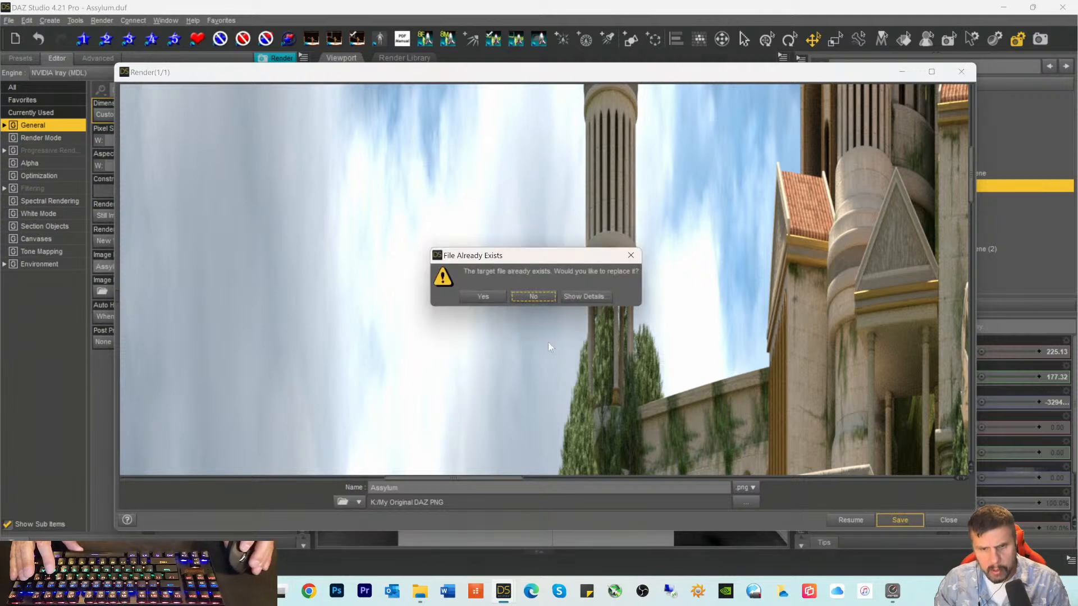
pyautogui.click(483, 296)
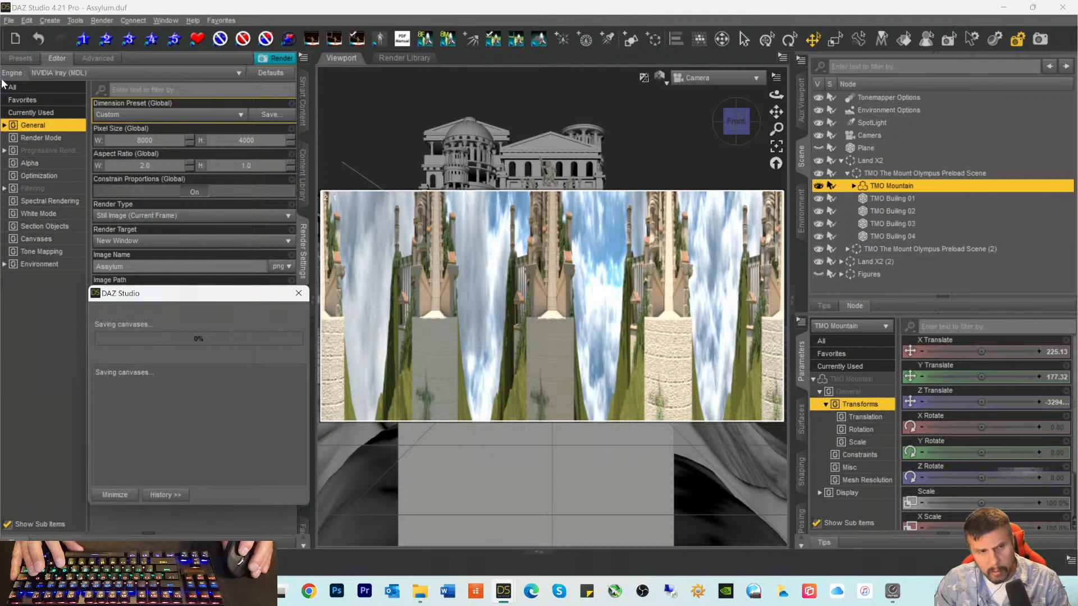
# Step: Start a new empty scene without saving changes to the current one
pyautogui.click(8, 20)
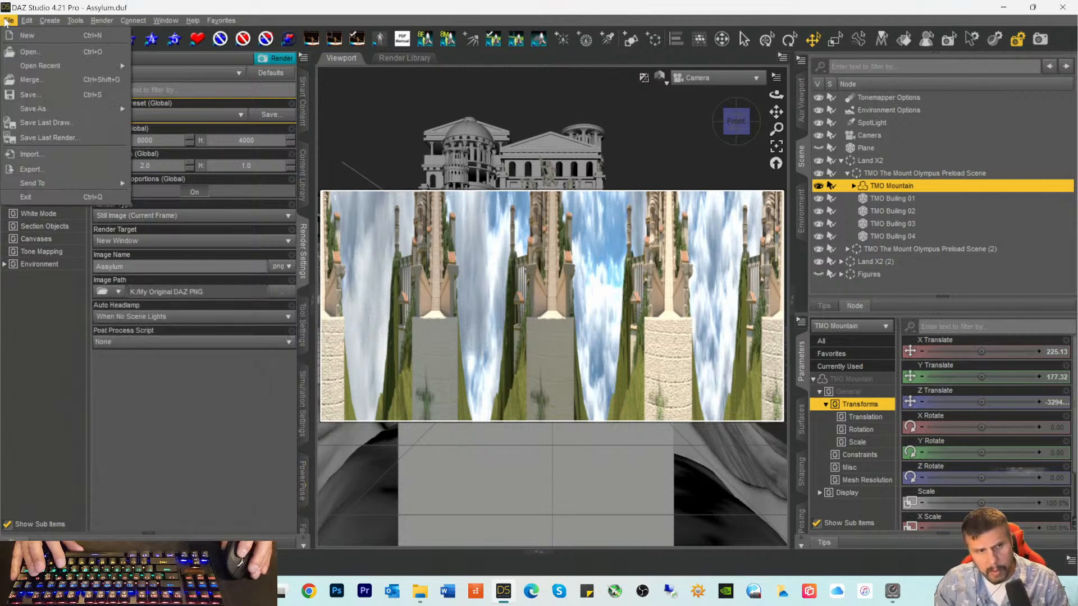
pyautogui.click(27, 35)
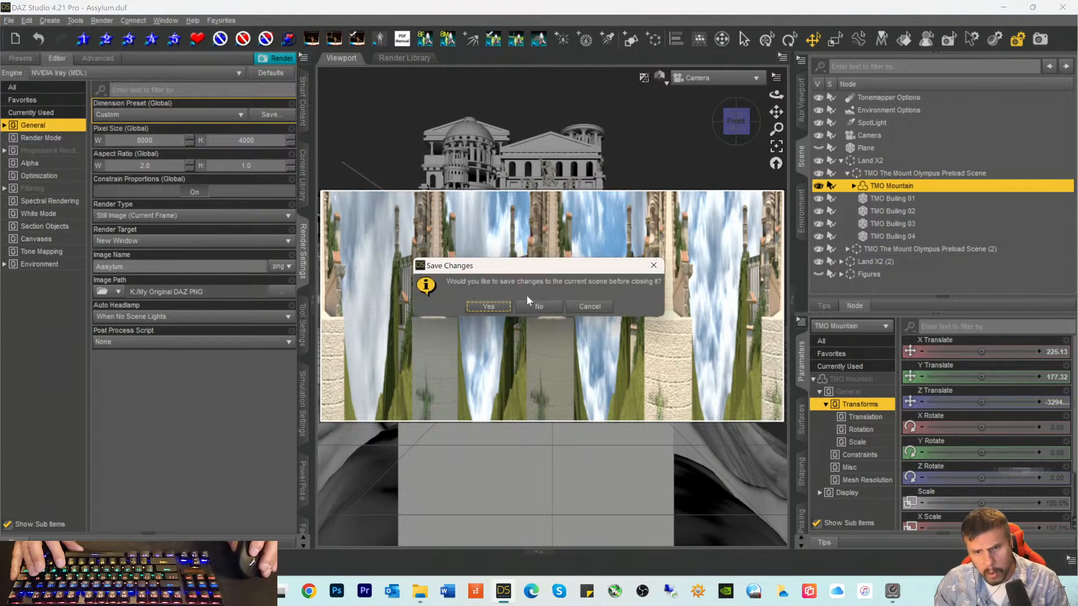
pyautogui.click(529, 310)
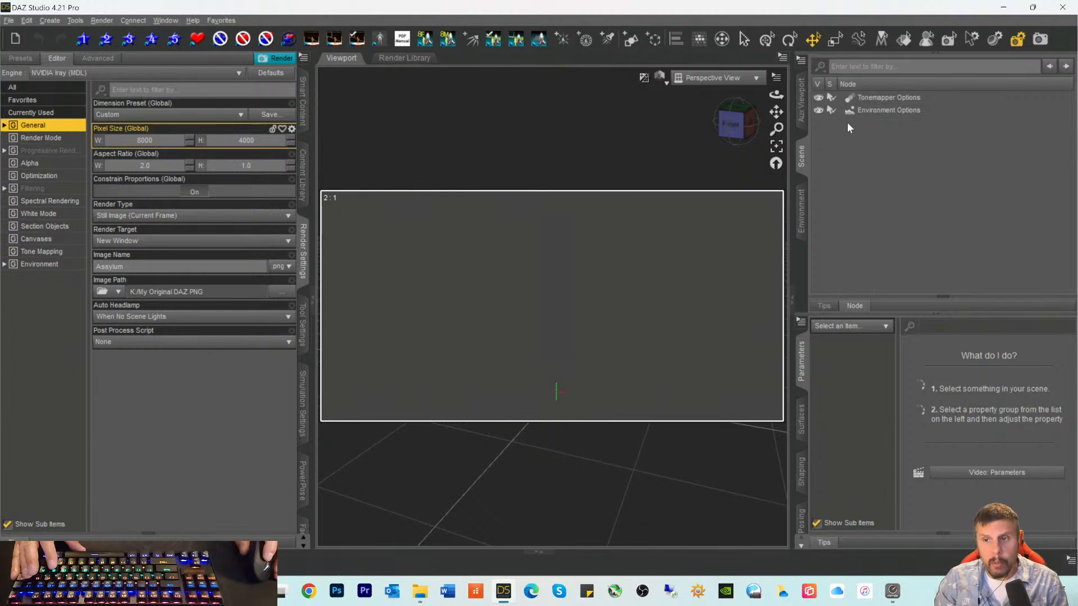
# Step: Load the rendered canvas image from the Assylum_canvases folder as the Environment Map in the Environment Options
pyautogui.click(857, 111)
pyautogui.click(853, 391)
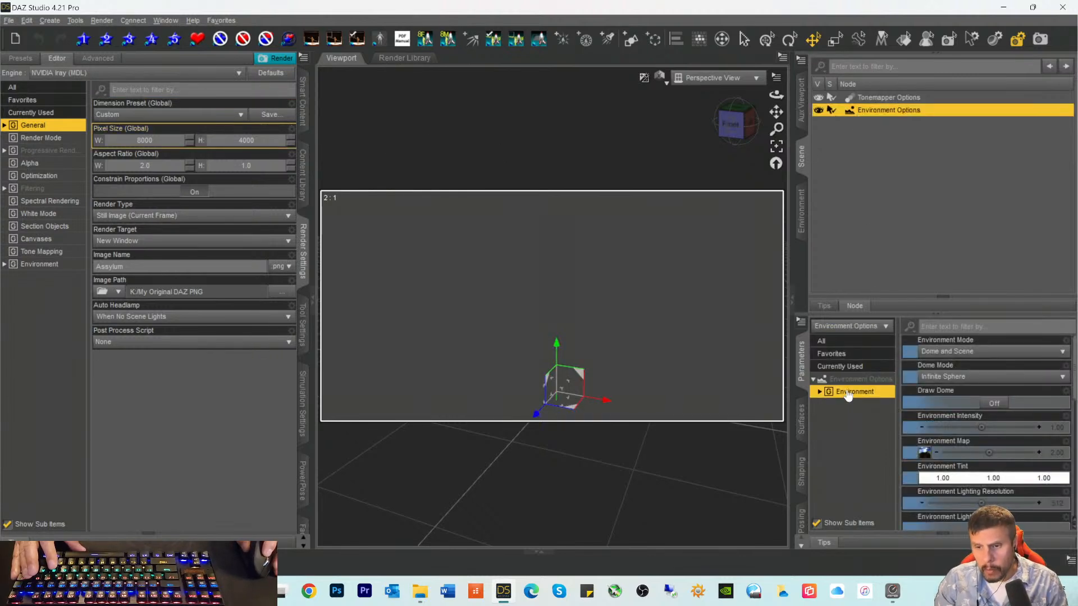
pyautogui.click(923, 451)
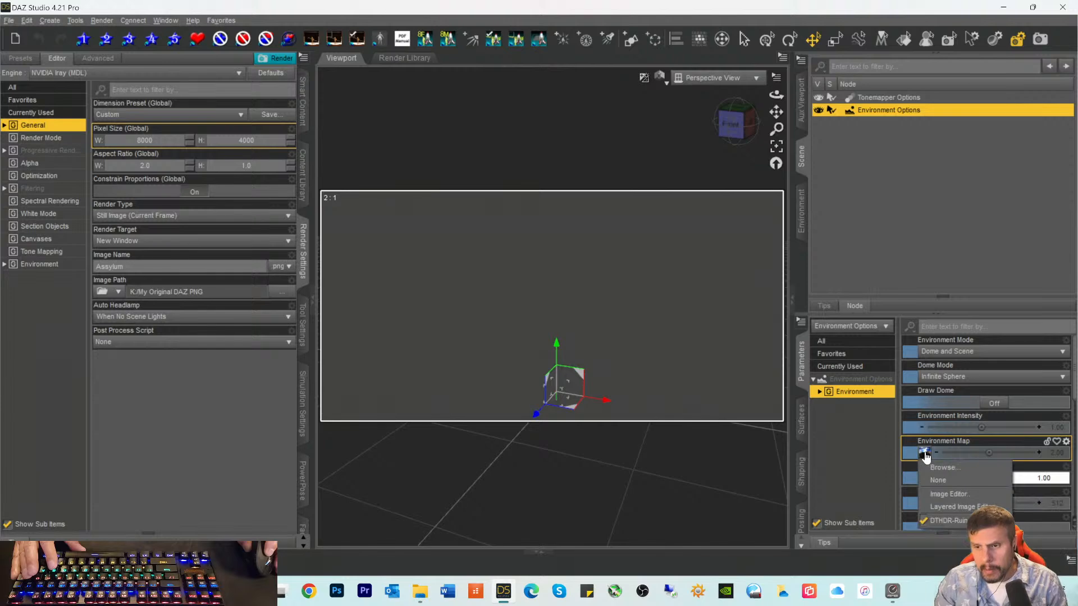
pyautogui.click(942, 467)
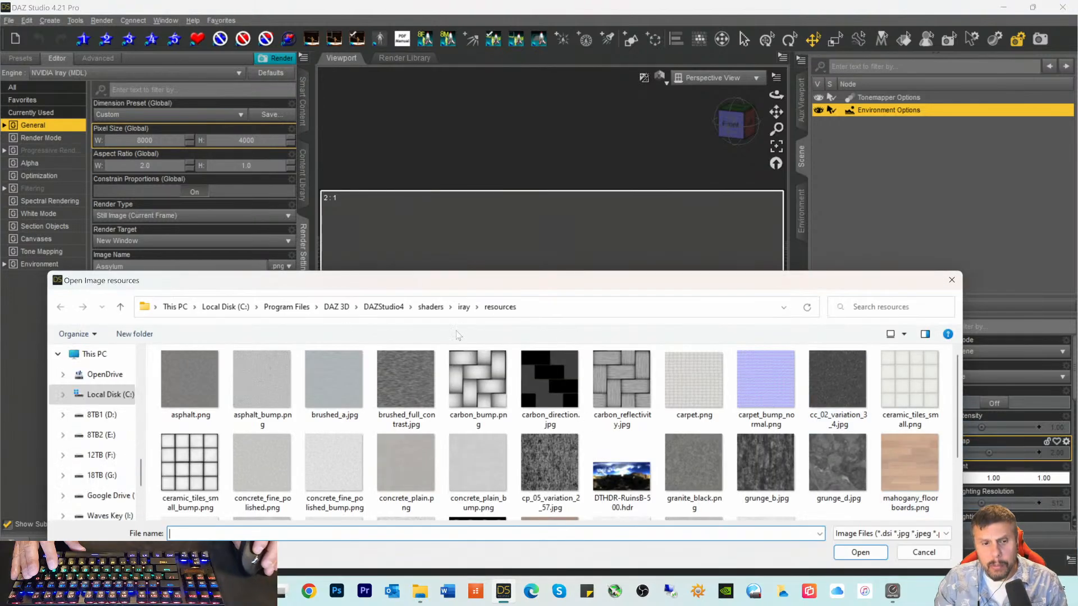
pyautogui.scroll(6, 84, 378)
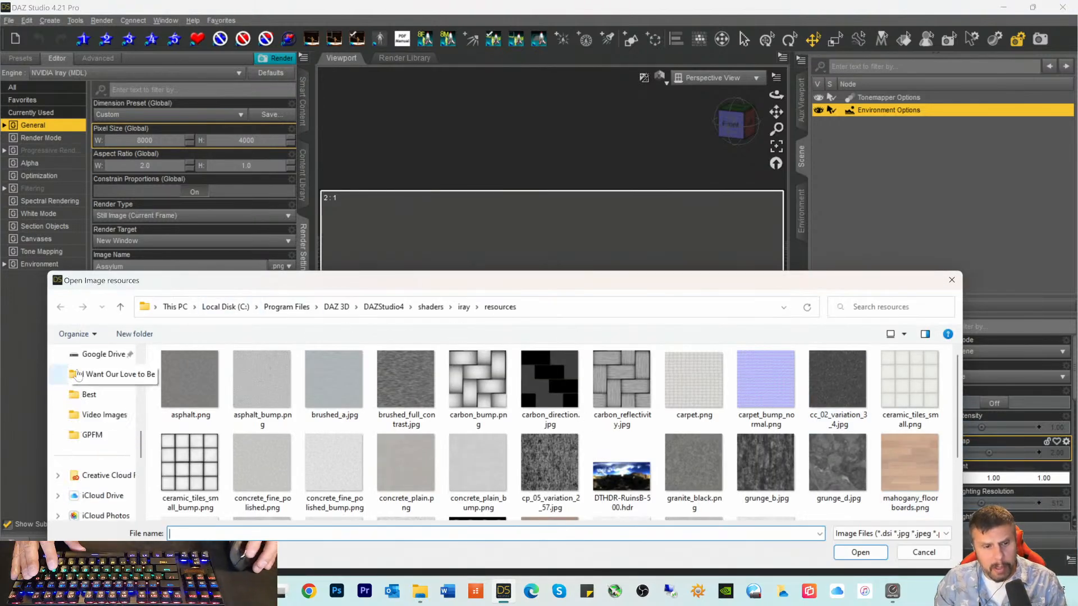
pyautogui.scroll(3, 85, 388)
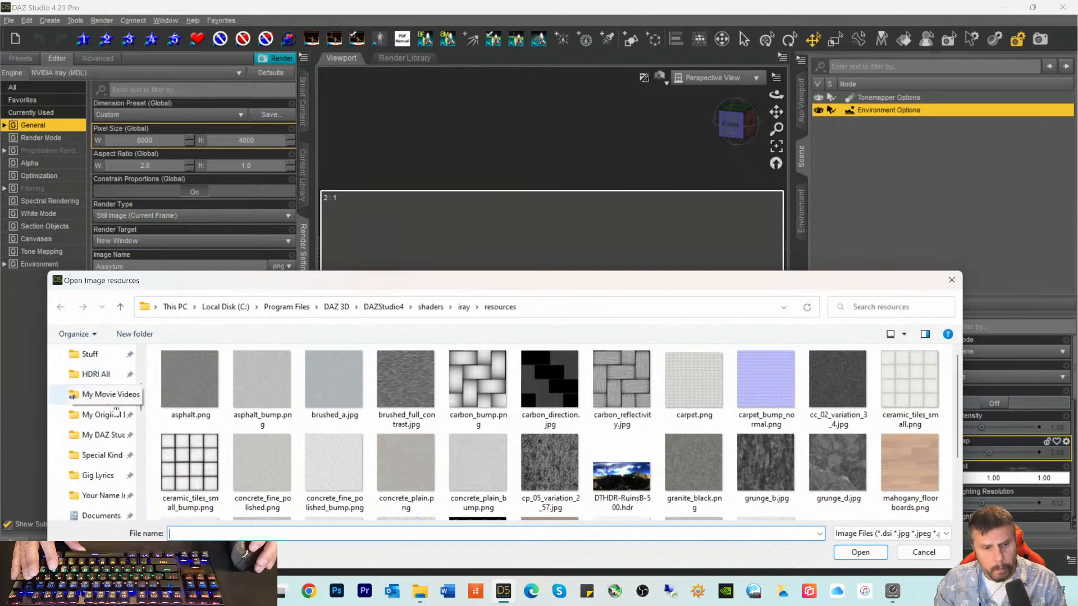
pyautogui.click(103, 416)
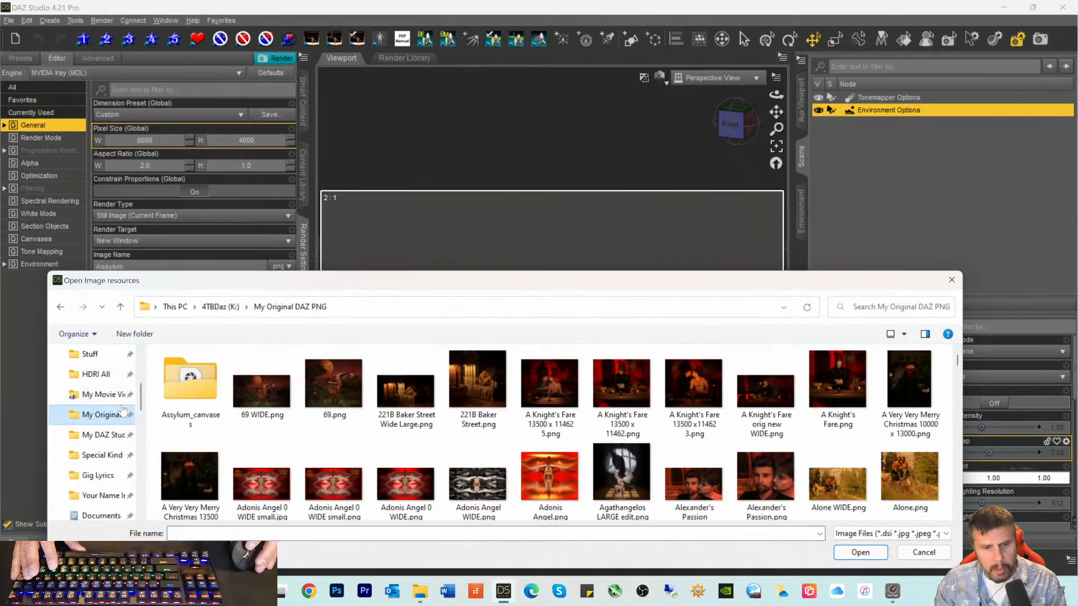
pyautogui.doubleClick(190, 377)
pyautogui.doubleClick(189, 387)
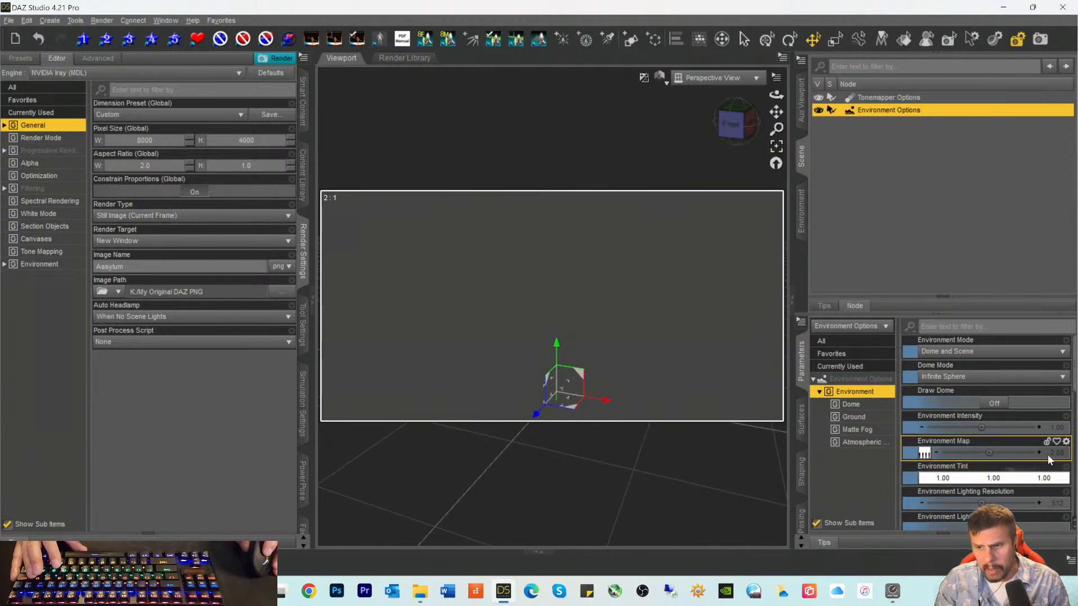
# Step: Turn on Draw Dome and set the Environment Map value to 1/10000 for the loaded canvas
pyautogui.click(1002, 404)
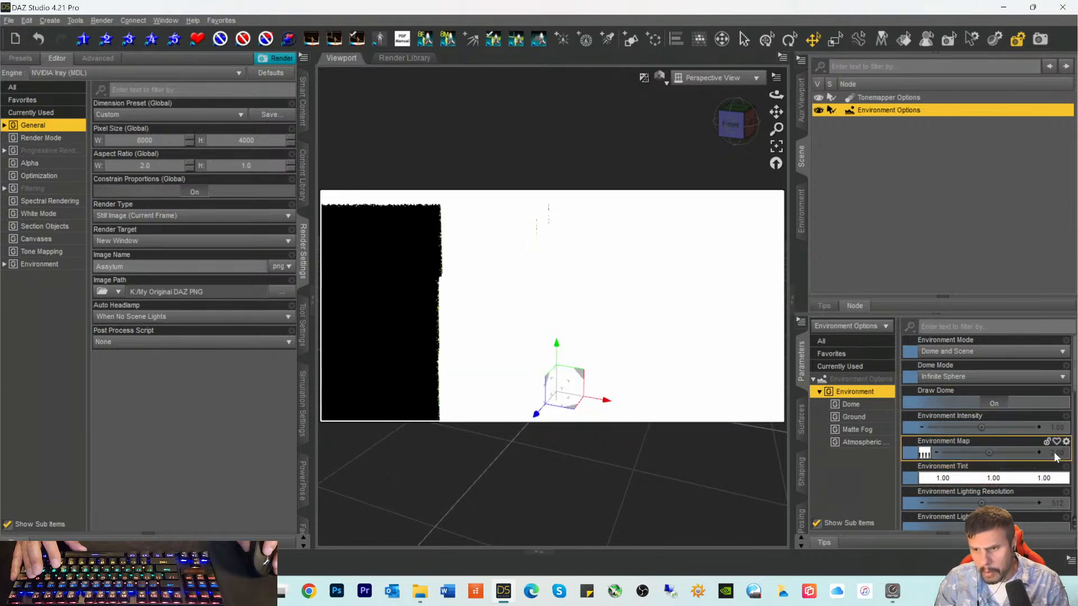
pyautogui.click(1048, 453)
pyautogui.write('1')
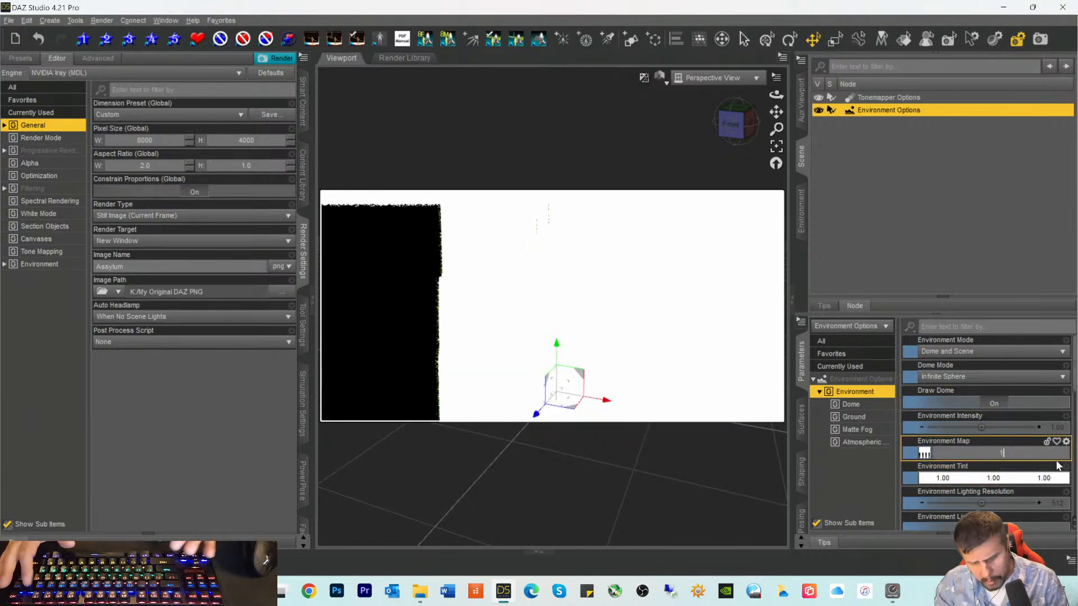
pyautogui.write('/')
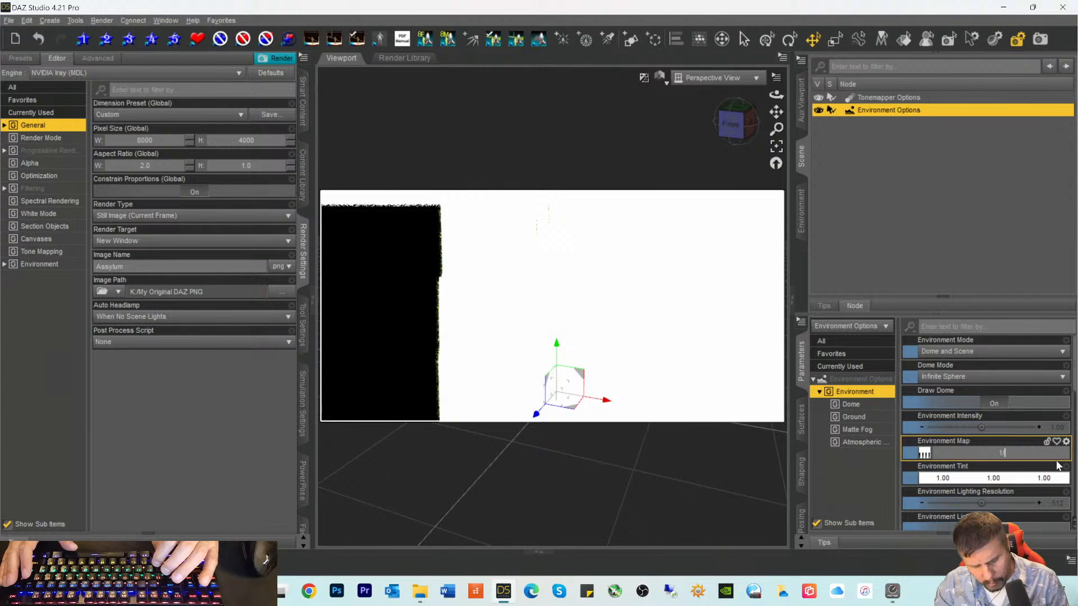
pyautogui.write('10000')
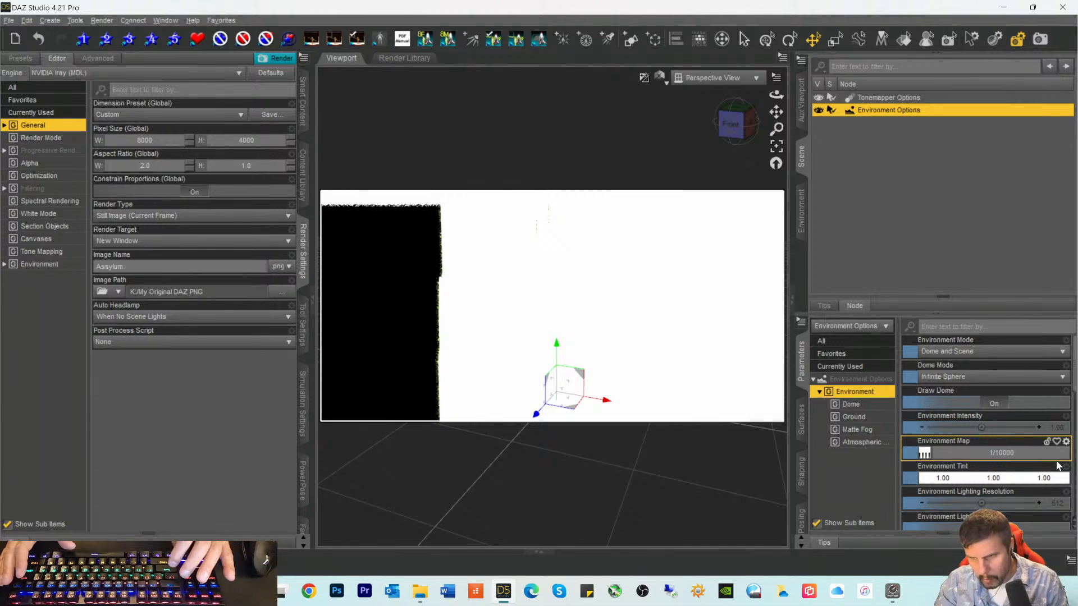
pyautogui.press('Return')
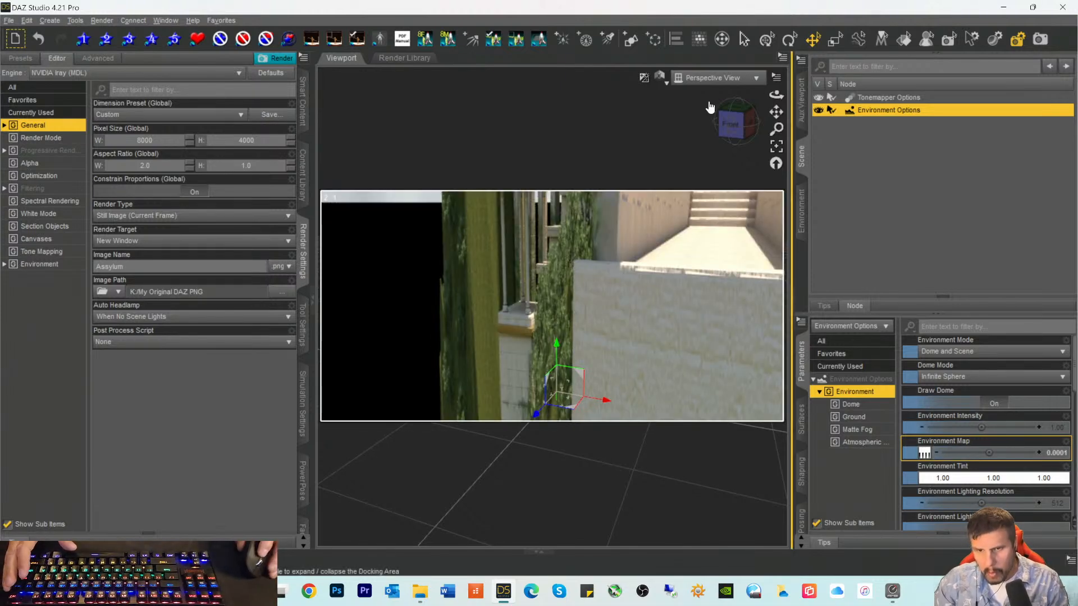
pyautogui.moveTo(732, 122); pyautogui.dragTo(745, 140)
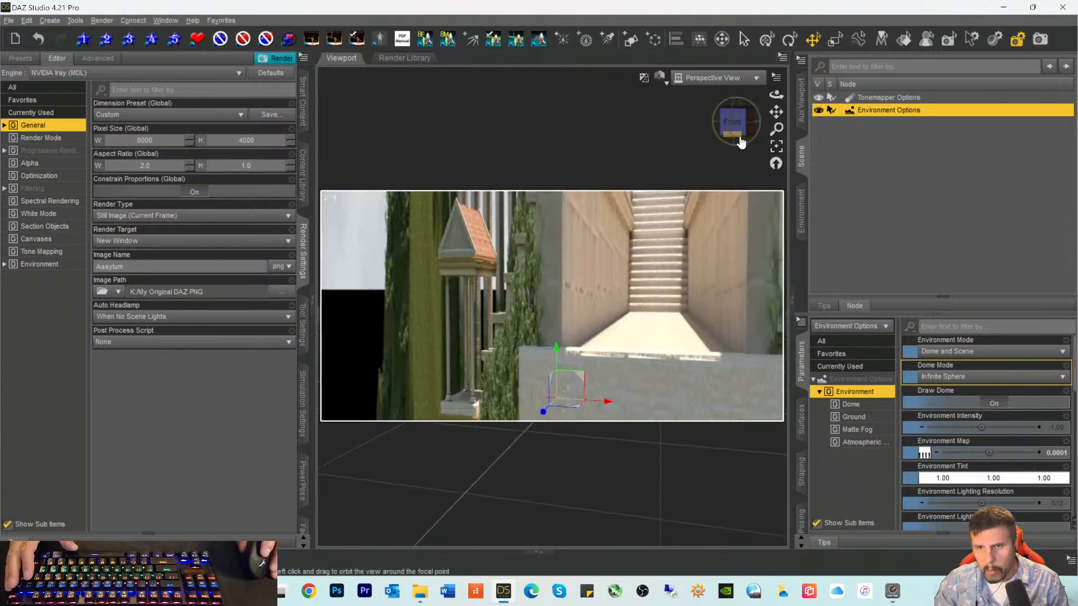
pyautogui.moveTo(736, 143); pyautogui.dragTo(737, 130)
pyautogui.click(736, 131)
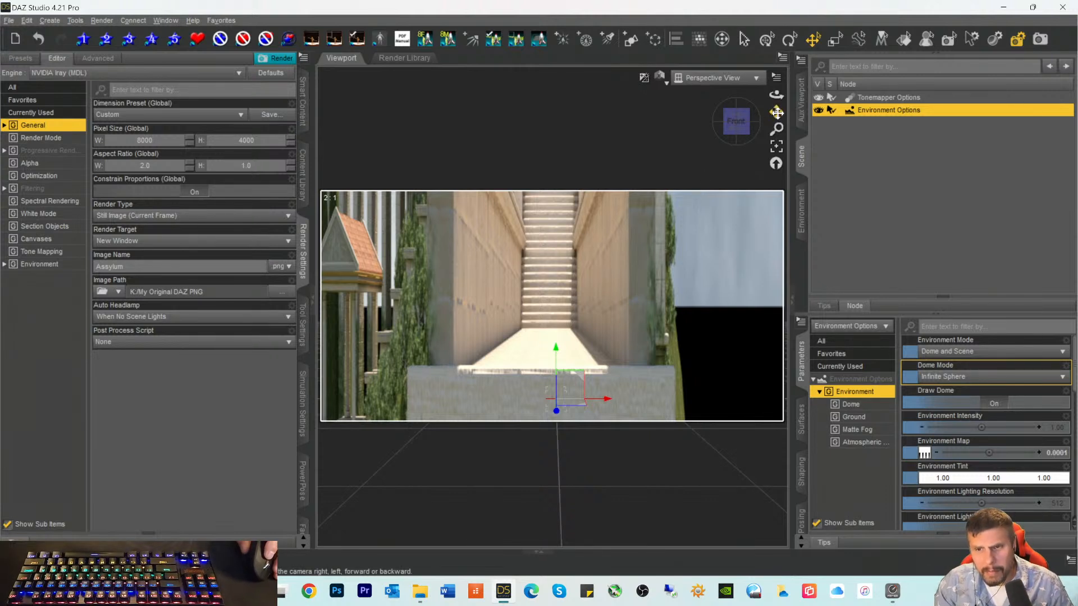
pyautogui.moveTo(777, 112); pyautogui.dragTo(772, 130)
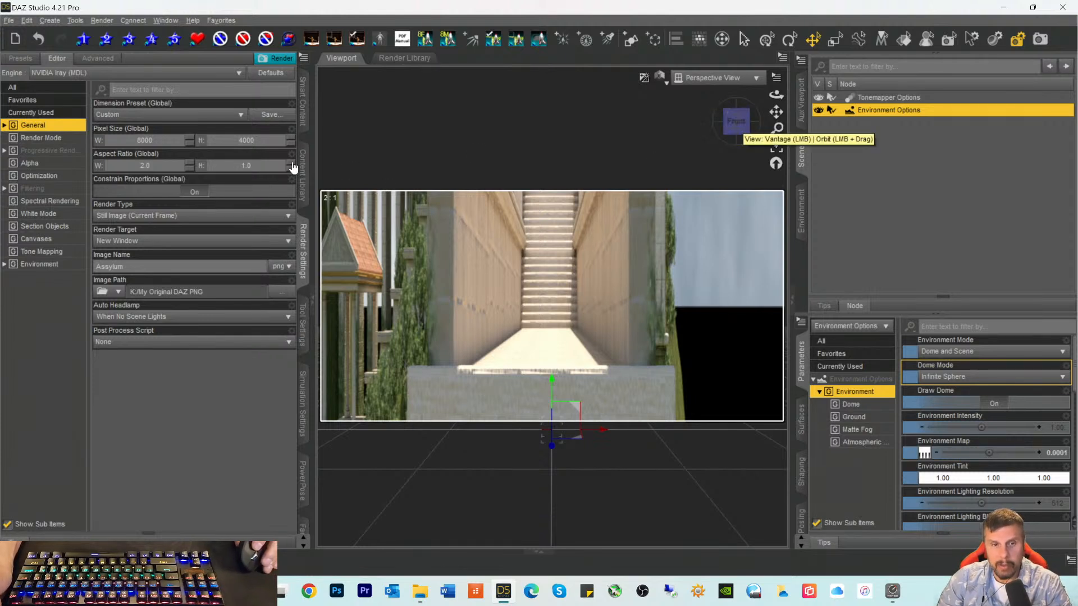
# Step: Reopen the recent Assylum.duf scene without saving the test scene
pyautogui.click(16, 21)
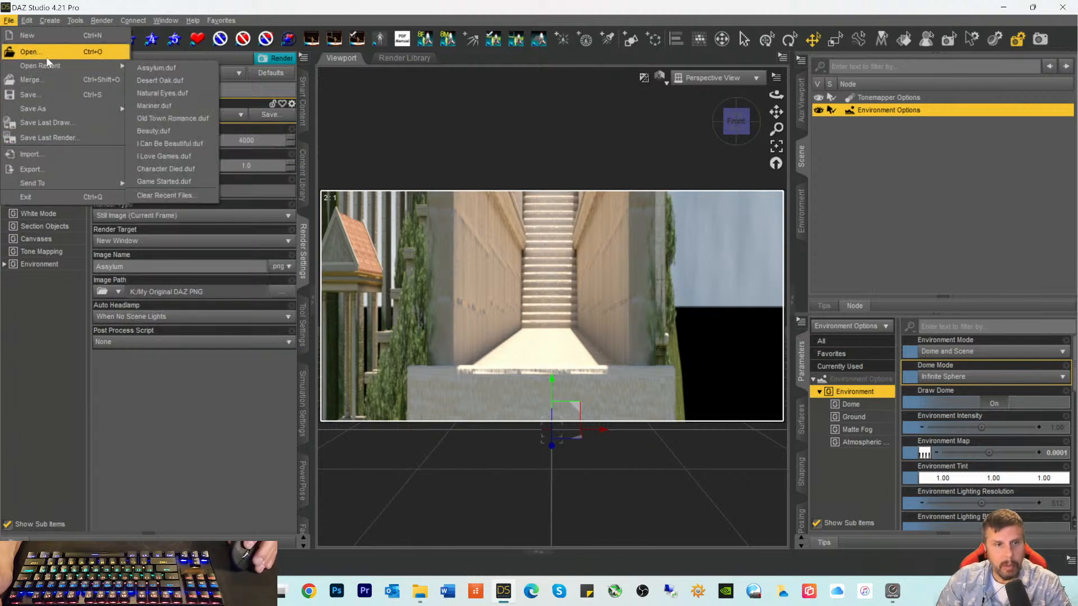
pyautogui.moveTo(101, 66)
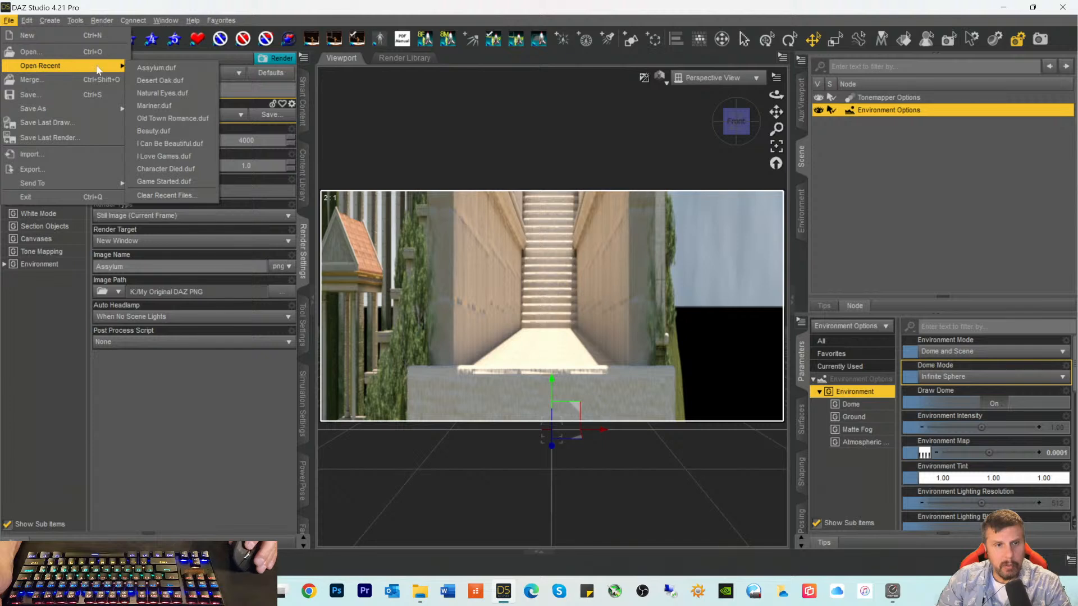
pyautogui.click(147, 68)
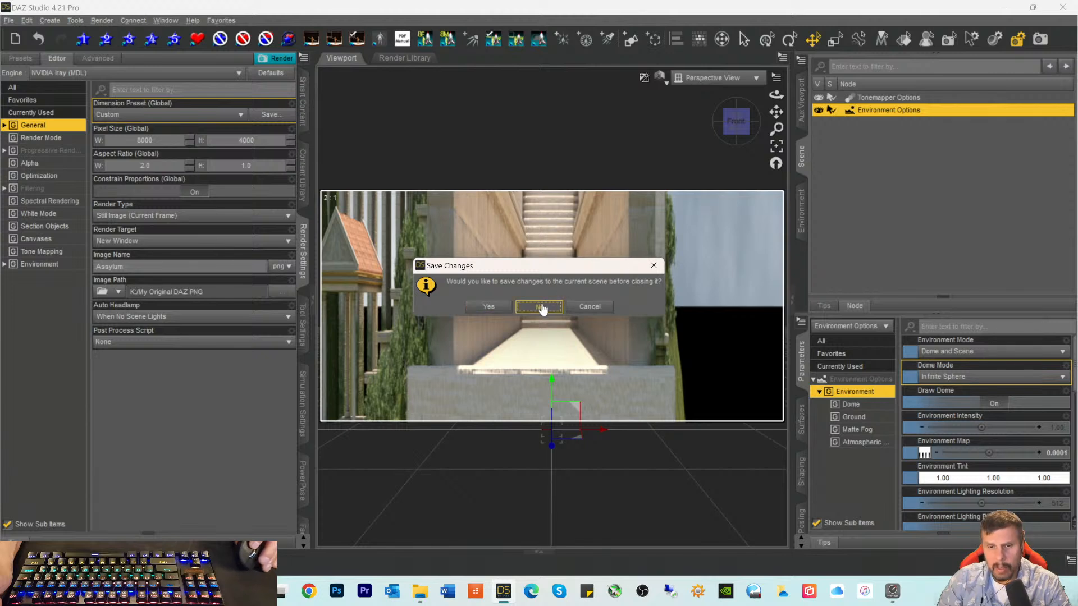
pyautogui.click(541, 307)
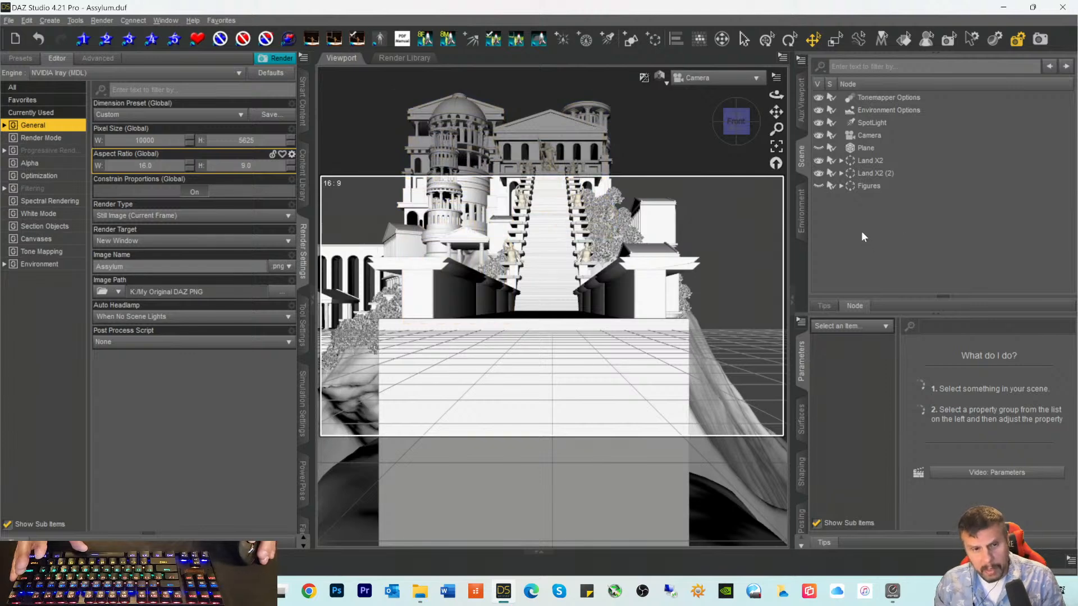
# Step: Set the render aspect ratio to 1 wide by 2 high
pyautogui.click(171, 166)
pyautogui.write('1')
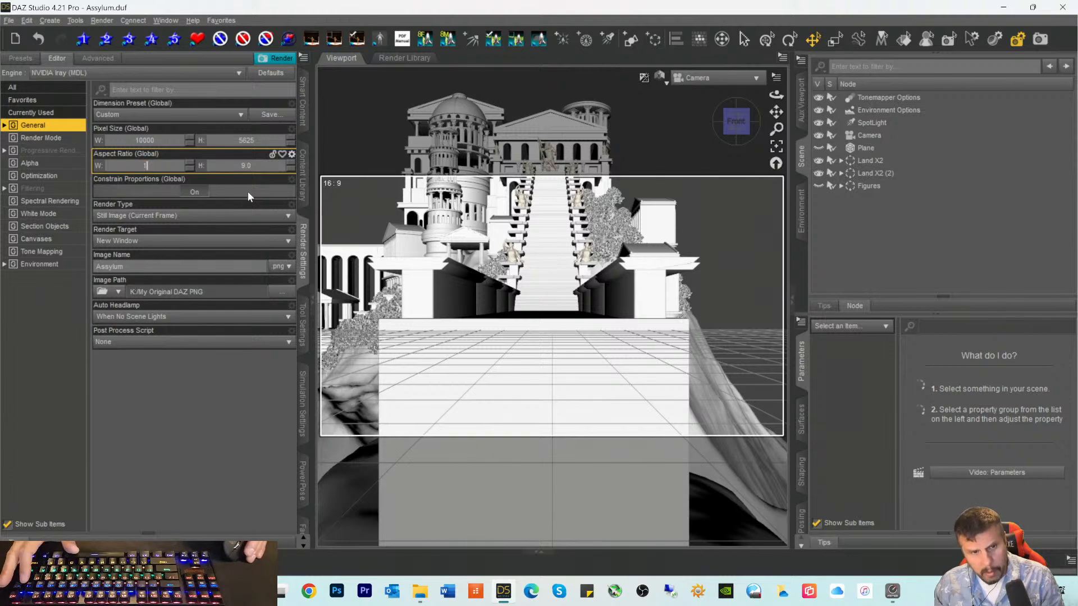
pyautogui.press('Return')
pyautogui.click(203, 165)
pyautogui.write('2')
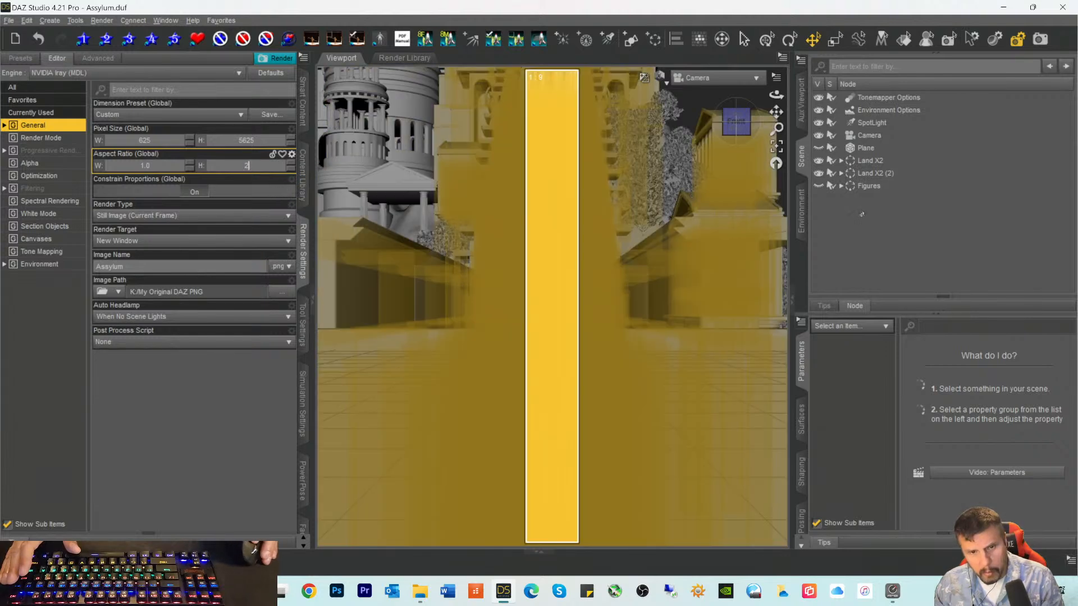
pyautogui.press('Return')
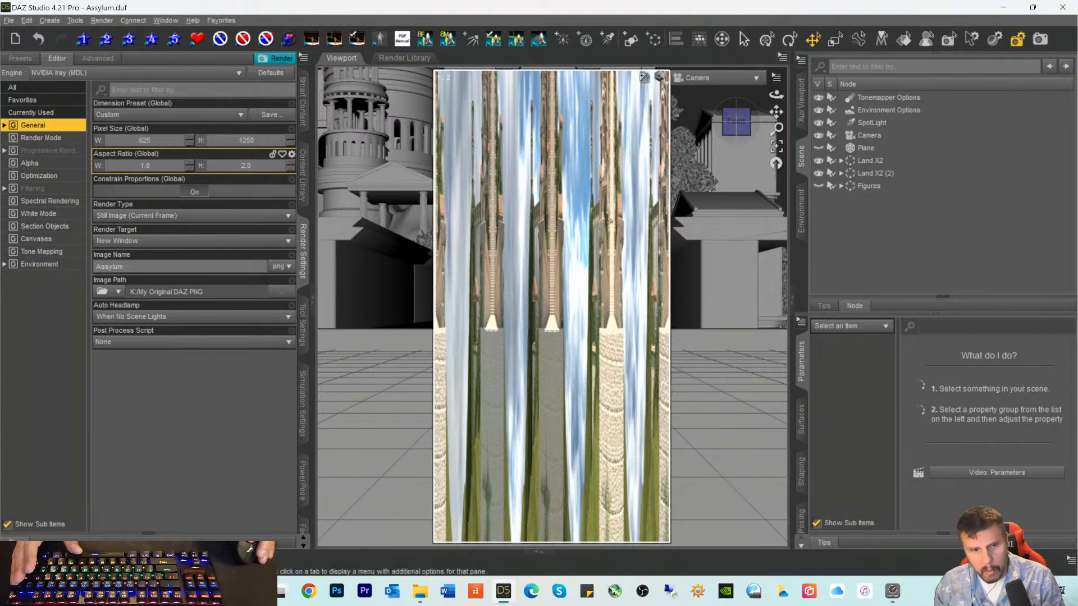
# Step: Set the render aspect ratio to 2 wide by 1 high
pyautogui.click(159, 166)
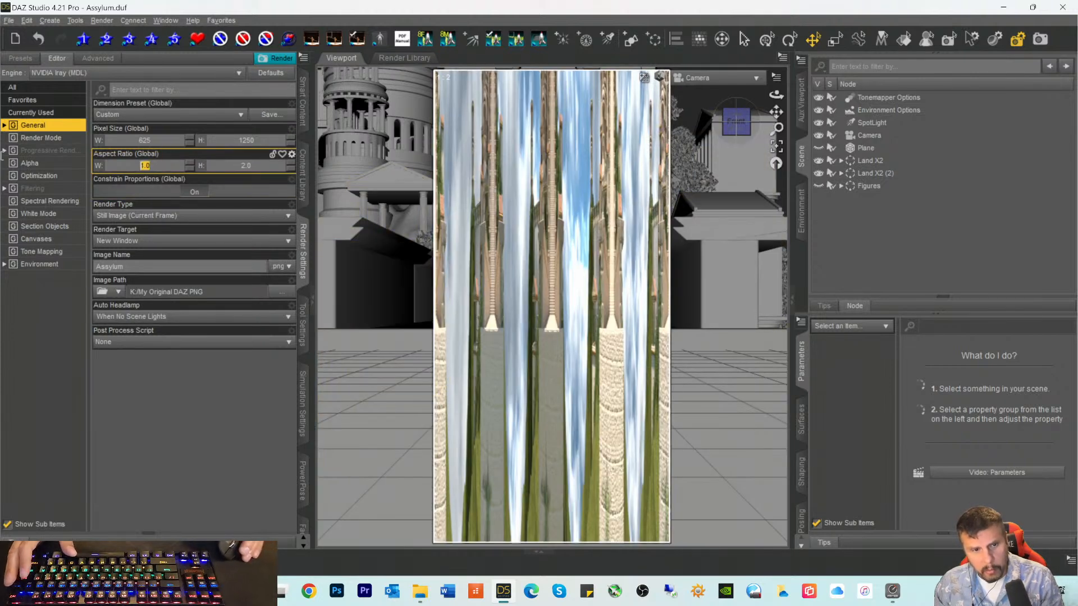
pyautogui.write('2')
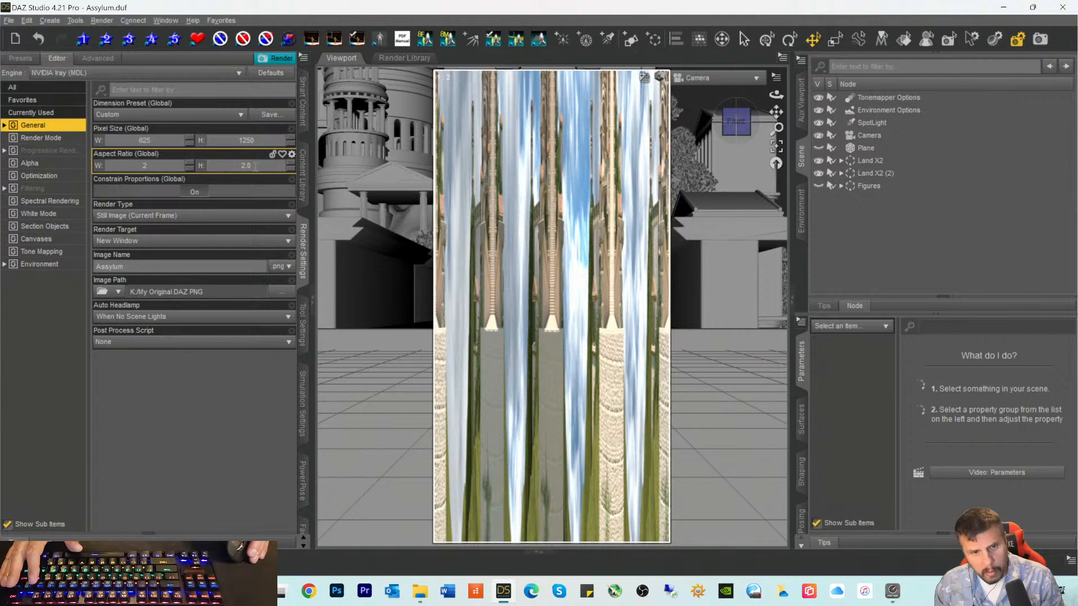
pyautogui.press('Tab')
pyautogui.write('1')
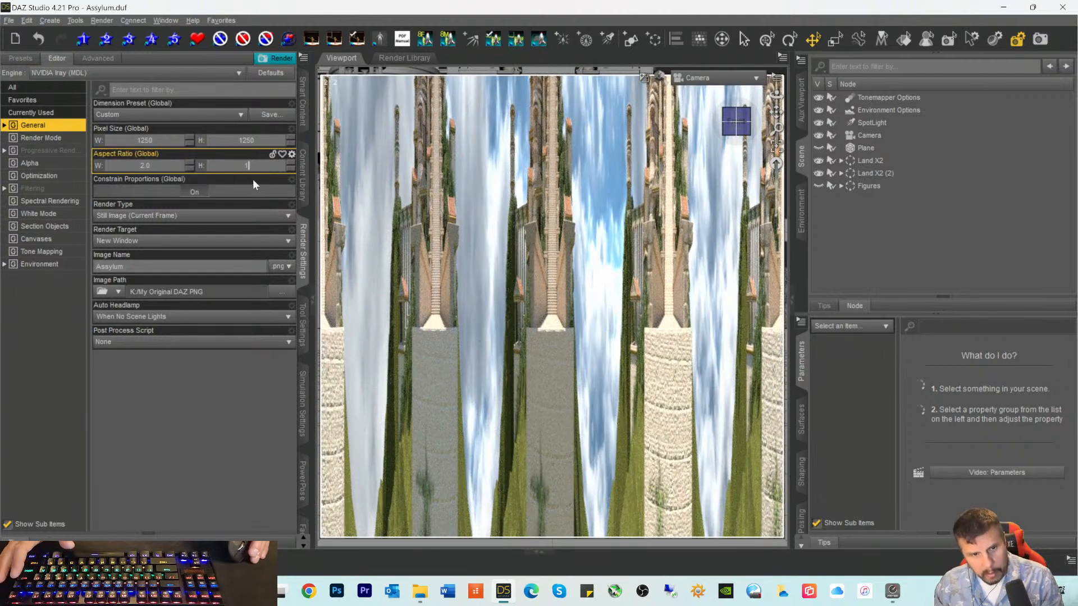
pyautogui.press('Return')
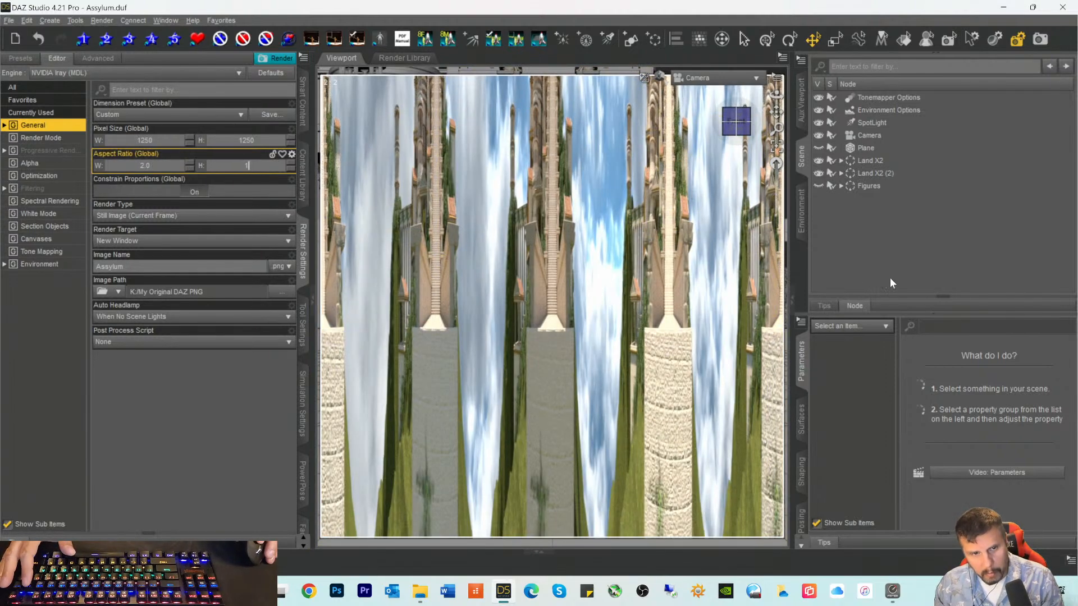
pyautogui.press('Return')
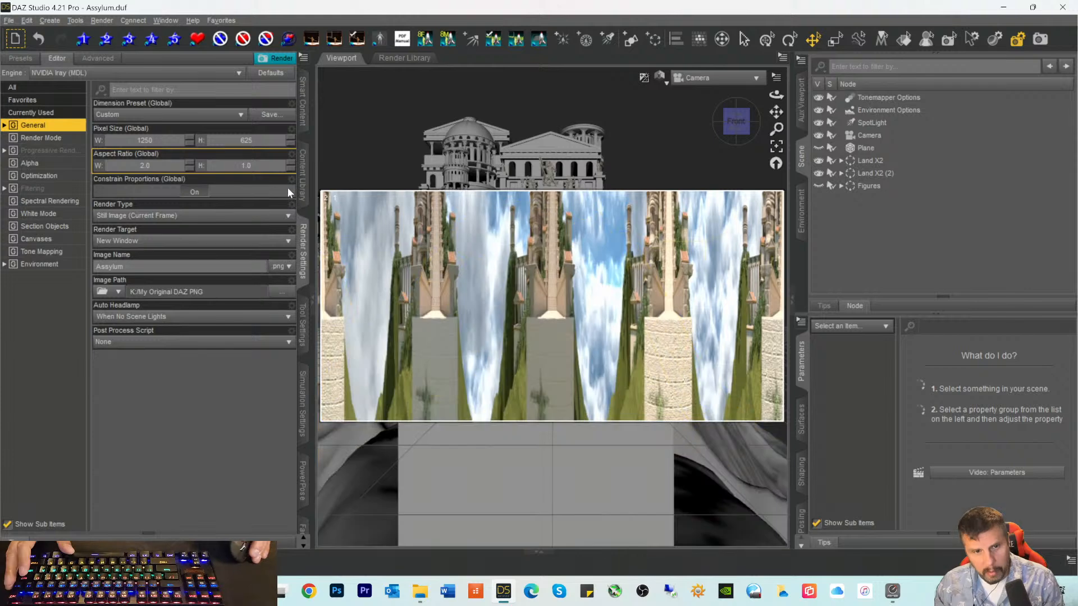
# Step: Change the render aspect ratio to 1 wide by 3 high
pyautogui.moveTo(278, 167); pyautogui.dragTo(174, 165)
pyautogui.write('3')
pyautogui.press('Return')
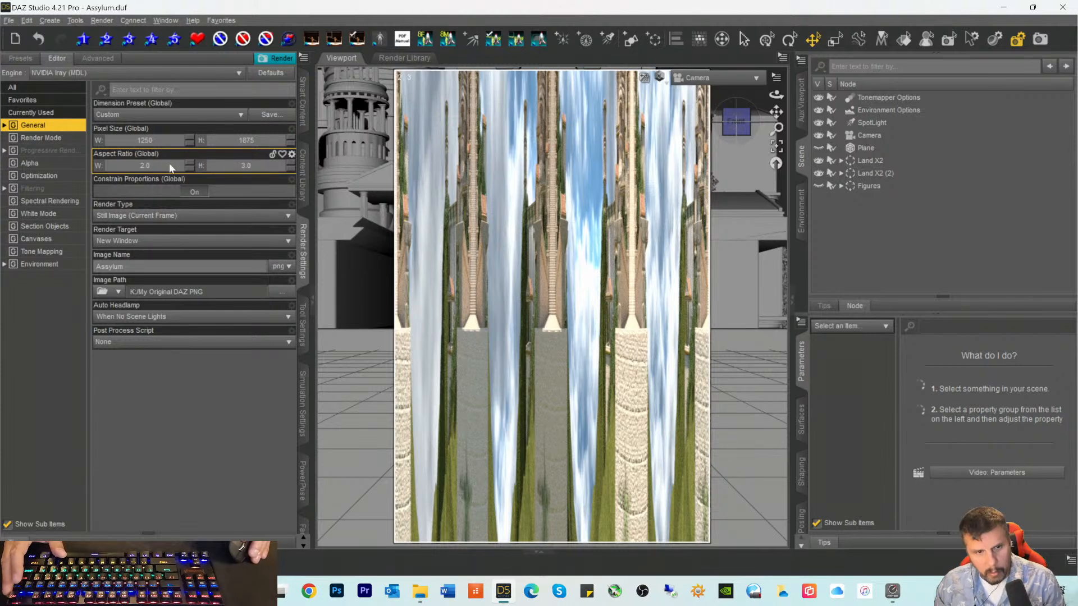
pyautogui.doubleClick(145, 165)
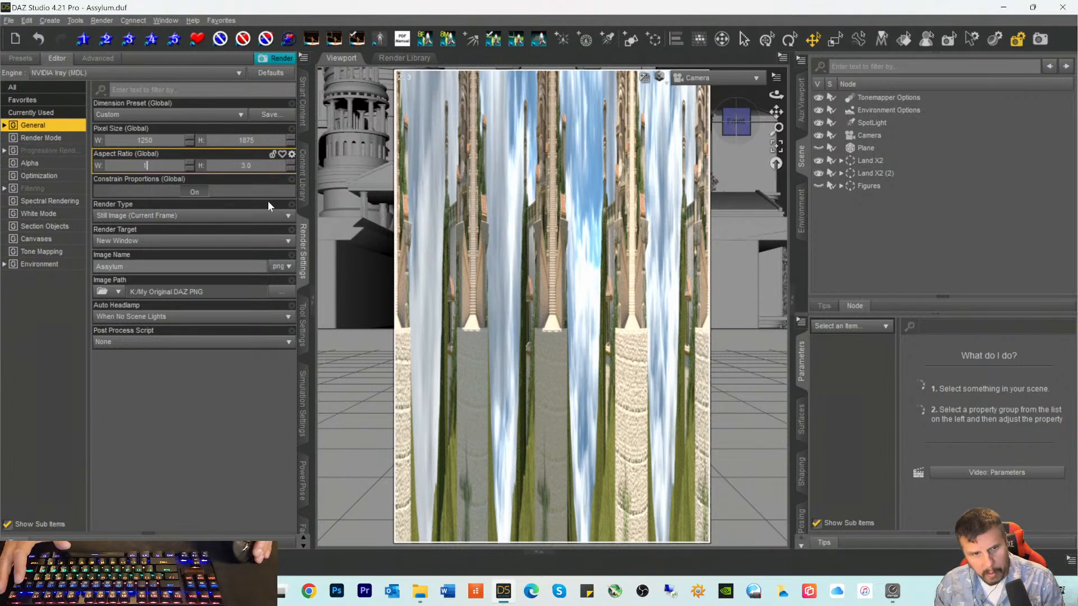
pyautogui.write('1')
pyautogui.press('Return')
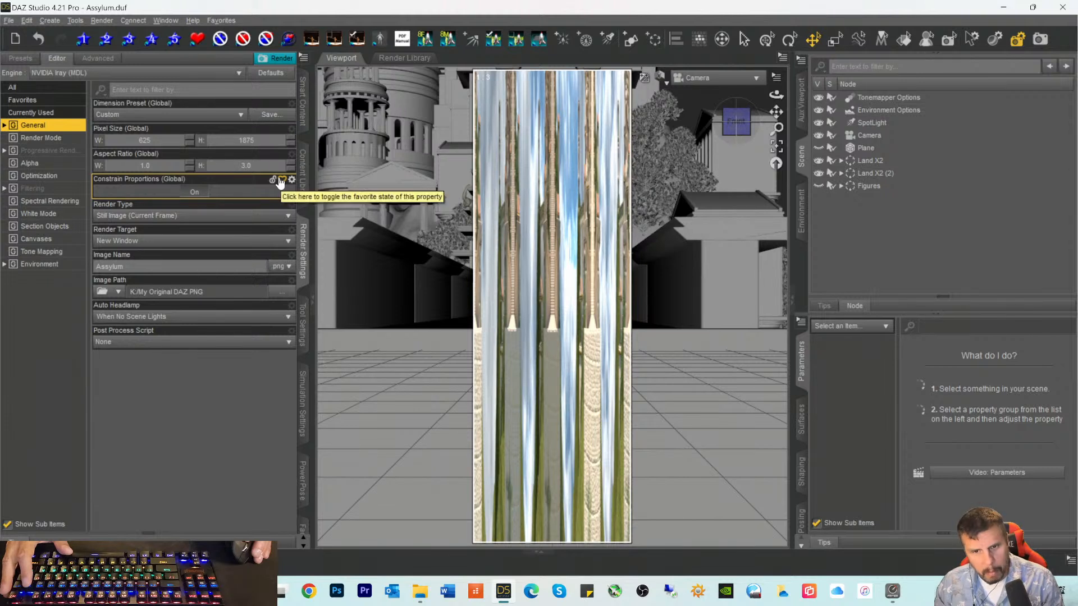
# Step: Set the render aspect ratio to 4 wide by 1 high
pyautogui.click(163, 164)
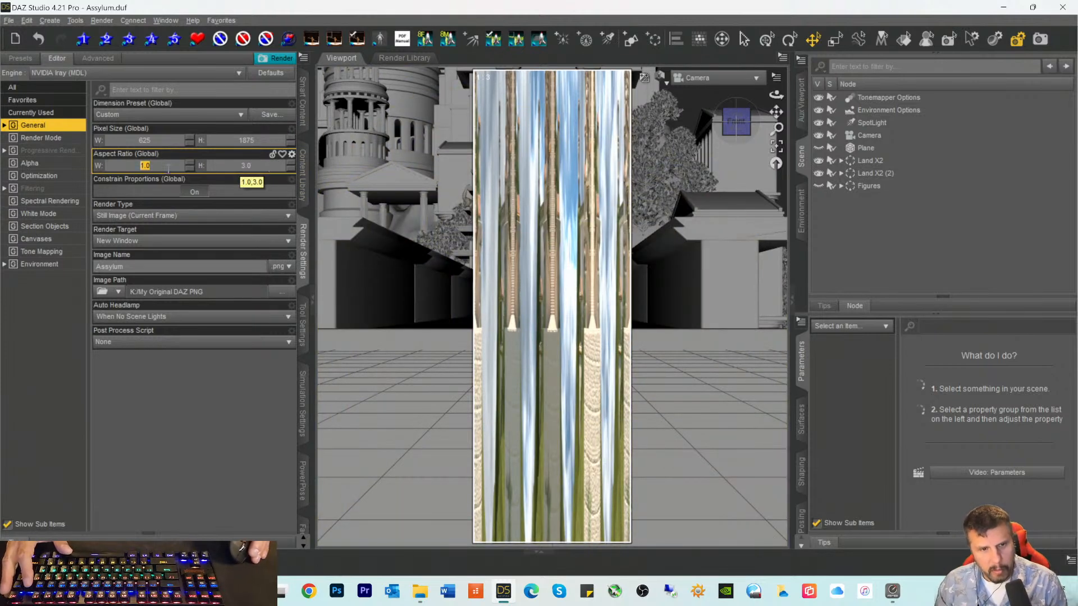
pyautogui.write('4')
pyautogui.click(265, 167)
pyautogui.write('1')
pyautogui.press('Return')
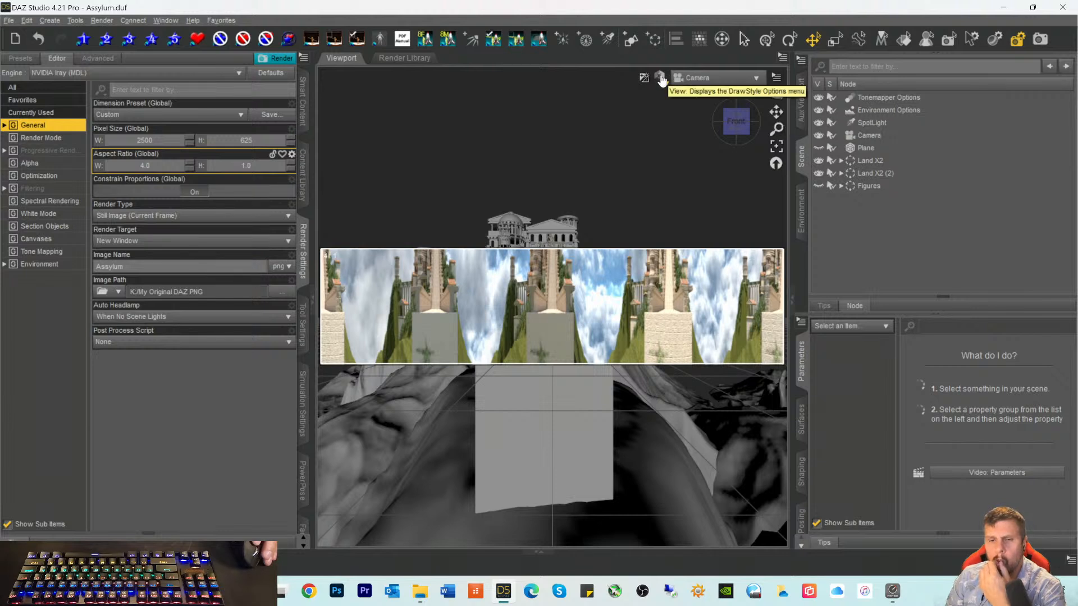
# Step: Switch the viewport's draw style to Texture Shaded and select the Camera in the scene
pyautogui.click(660, 78)
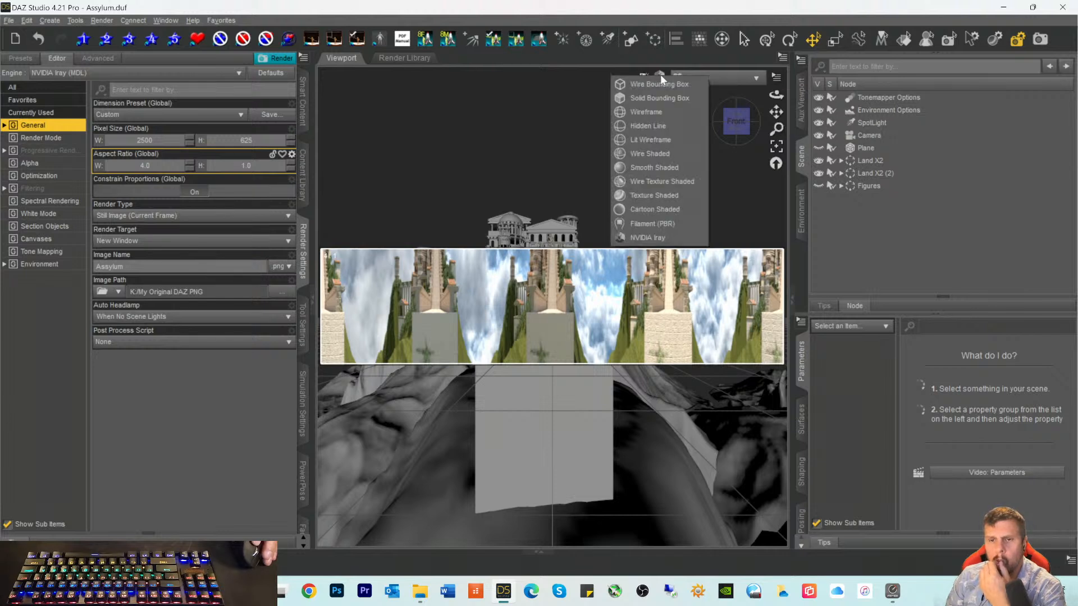
pyautogui.click(650, 196)
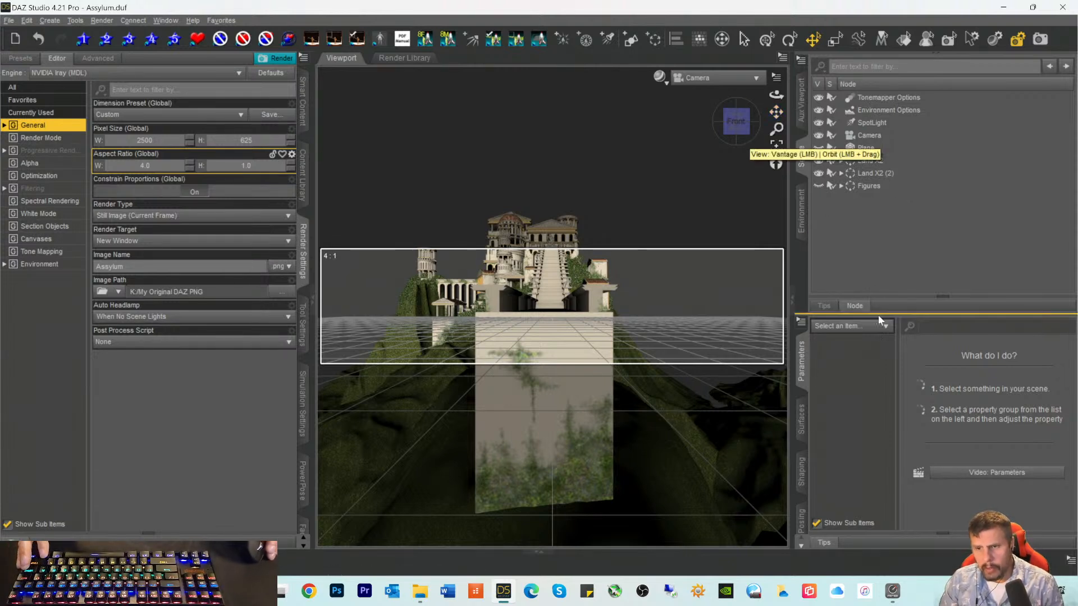
pyautogui.click(855, 138)
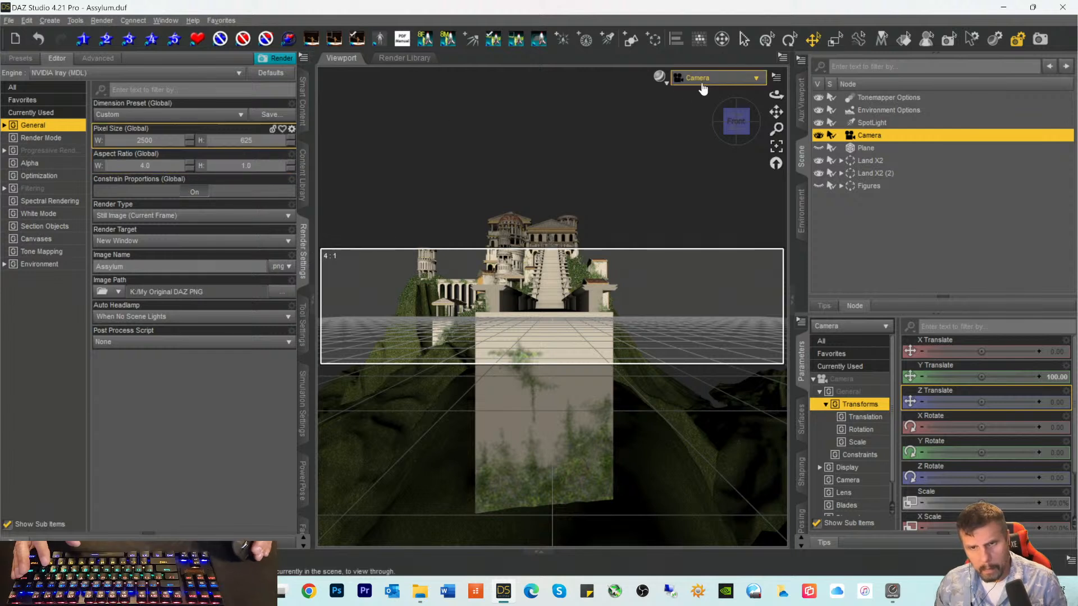
pyautogui.click(661, 81)
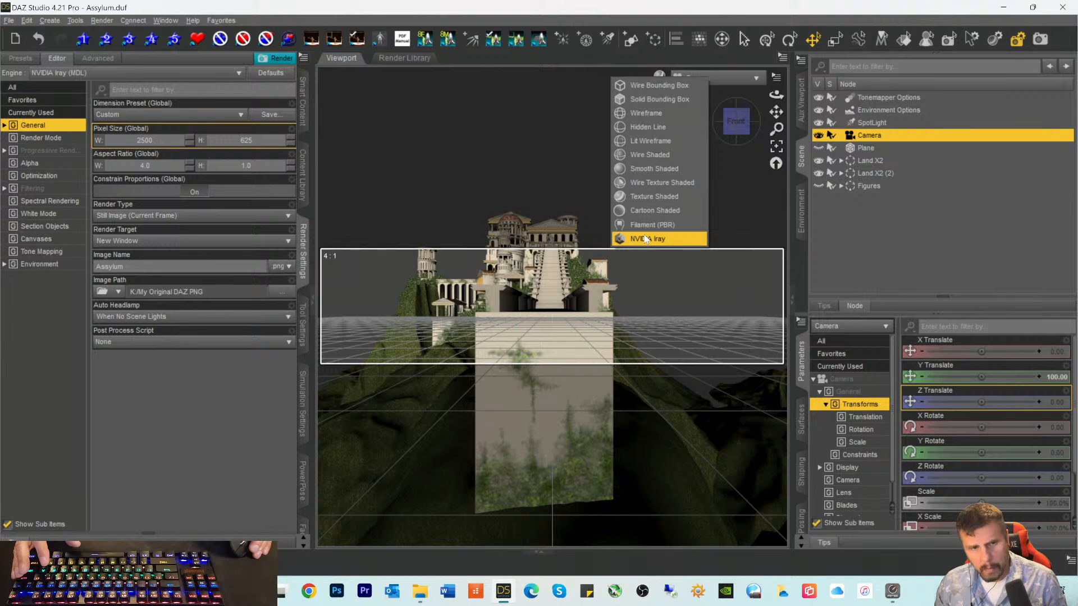
pyautogui.click(639, 15)
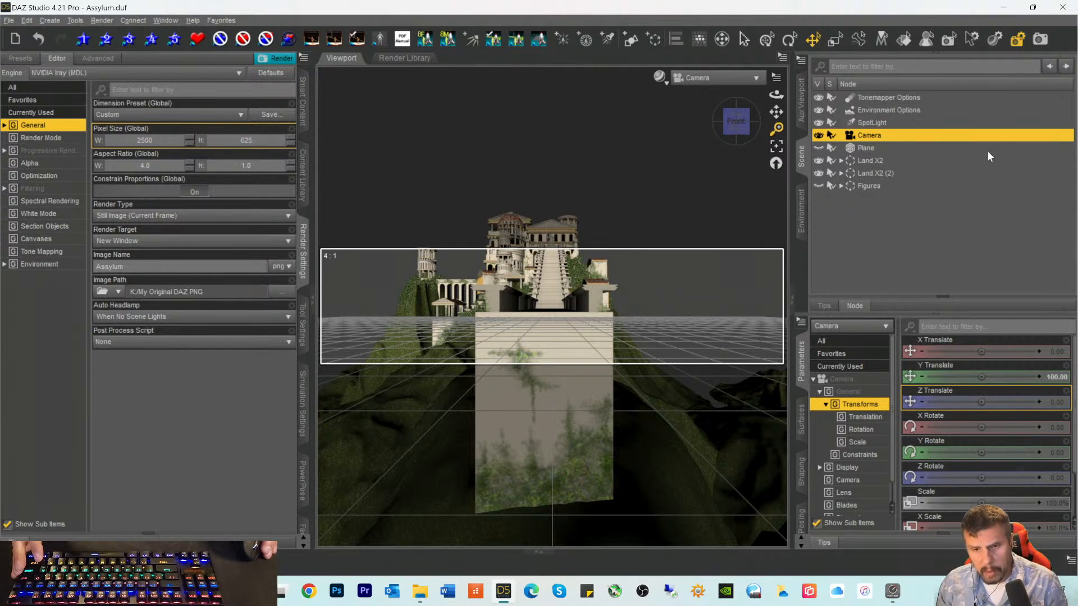
# Step: Set the selected camera's Frame Width to 50 mm
pyautogui.click(855, 381)
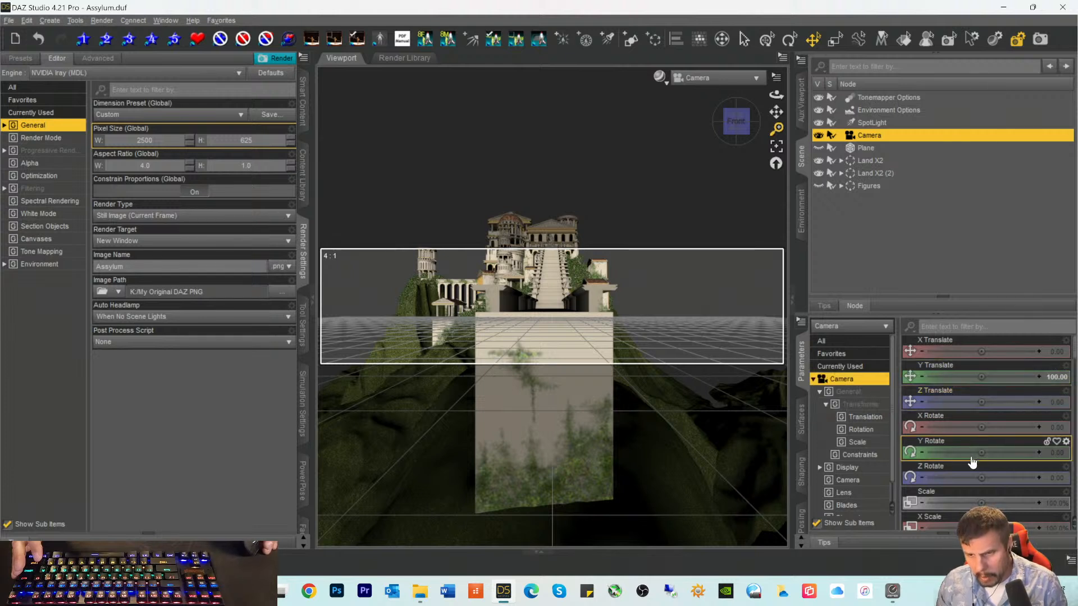
pyautogui.click(849, 481)
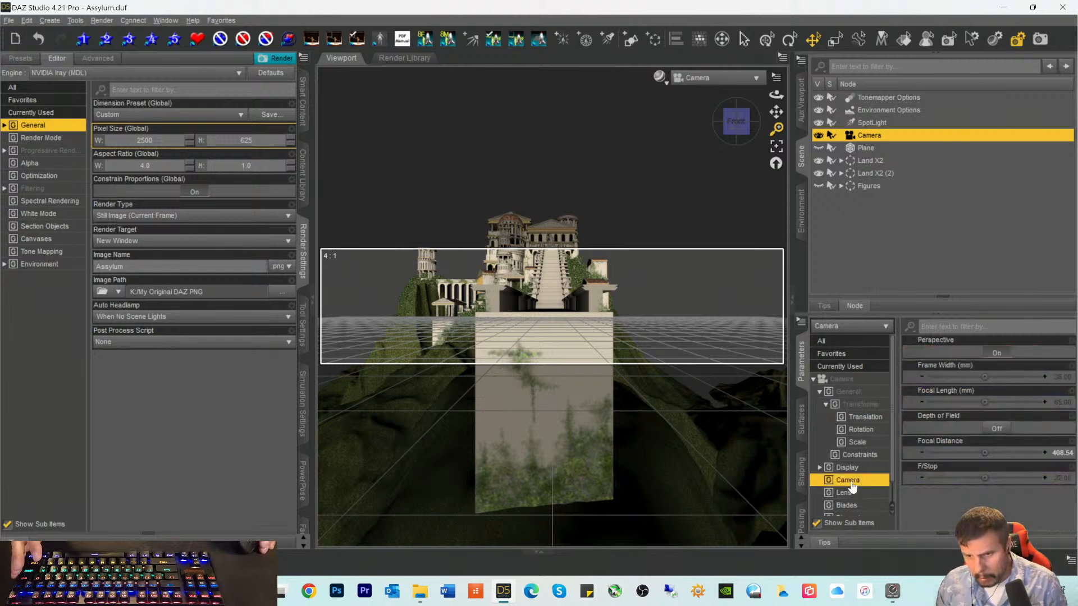
pyautogui.click(1061, 377)
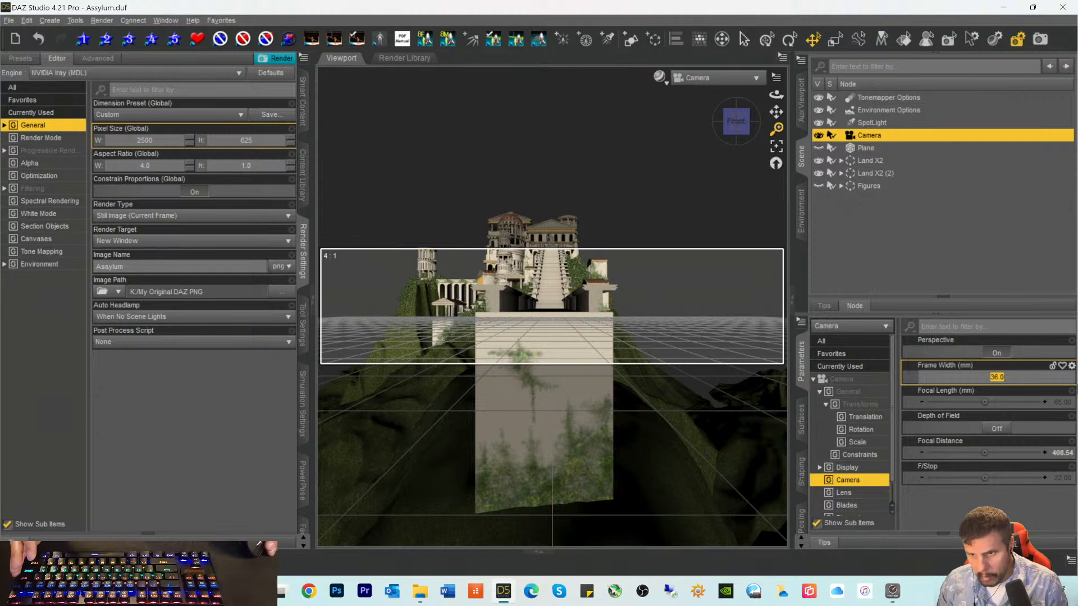
pyautogui.write('50')
pyautogui.press('Return')
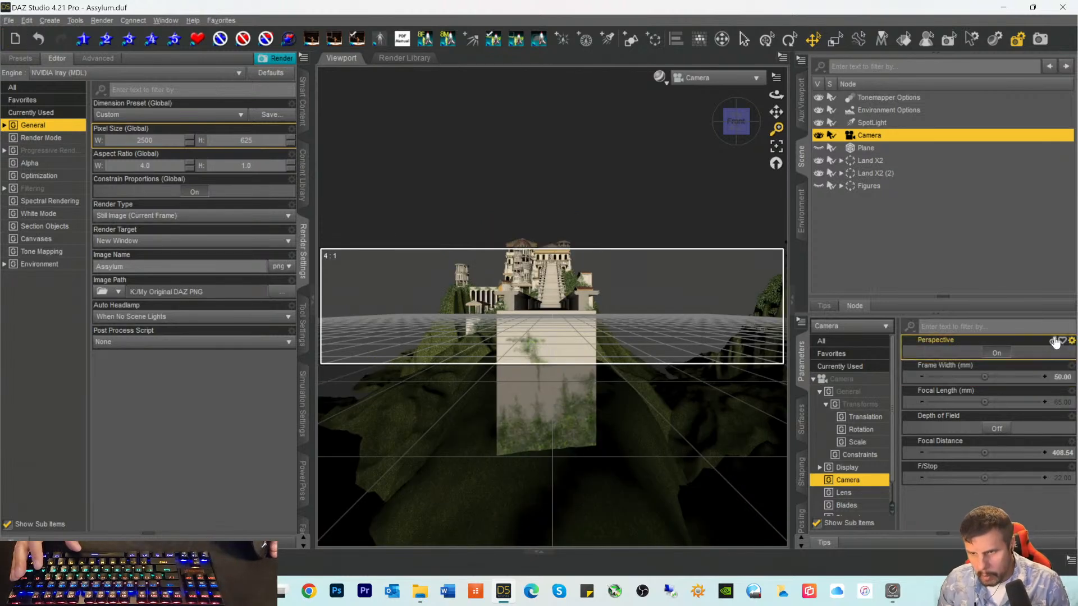
# Step: Try a camera Frame Width of 100 mm, then return it to 36 mm
pyautogui.click(1059, 379)
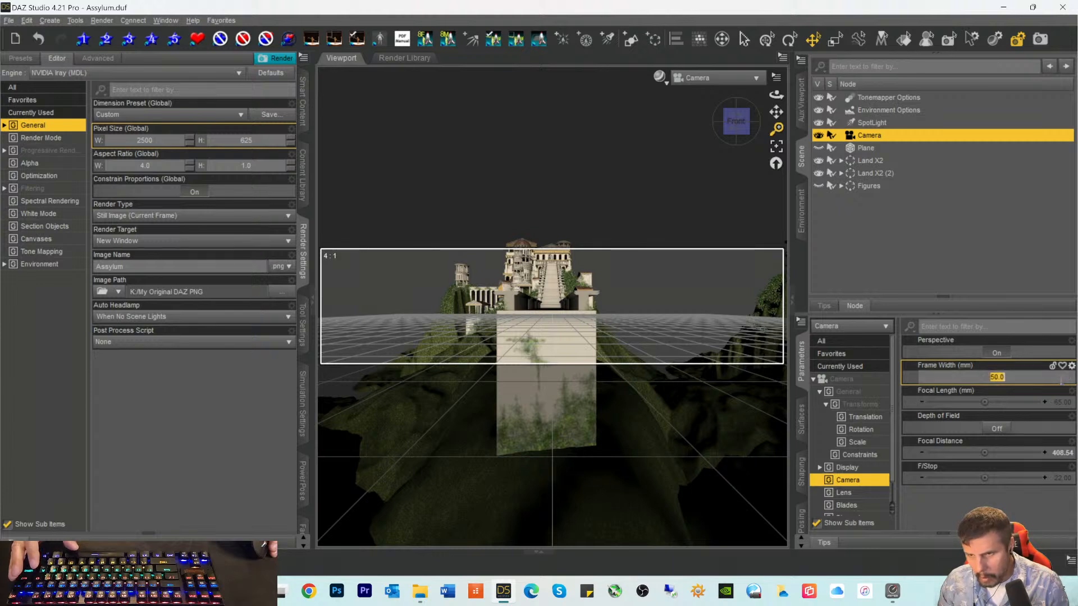
pyautogui.write('100')
pyautogui.press('Return')
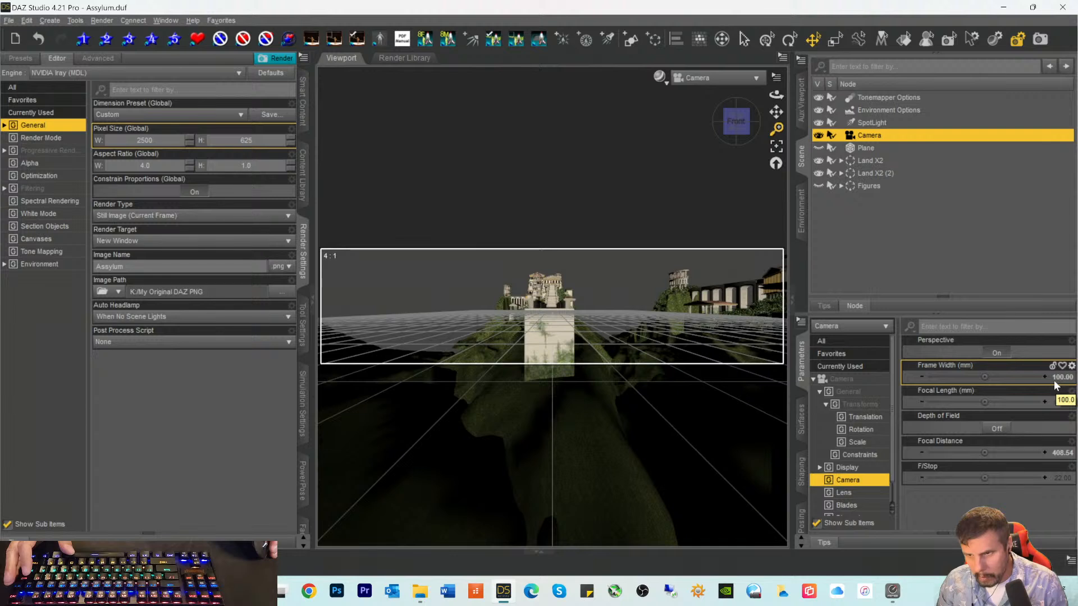
pyautogui.click(1055, 378)
pyautogui.write('50')
pyautogui.press('Return')
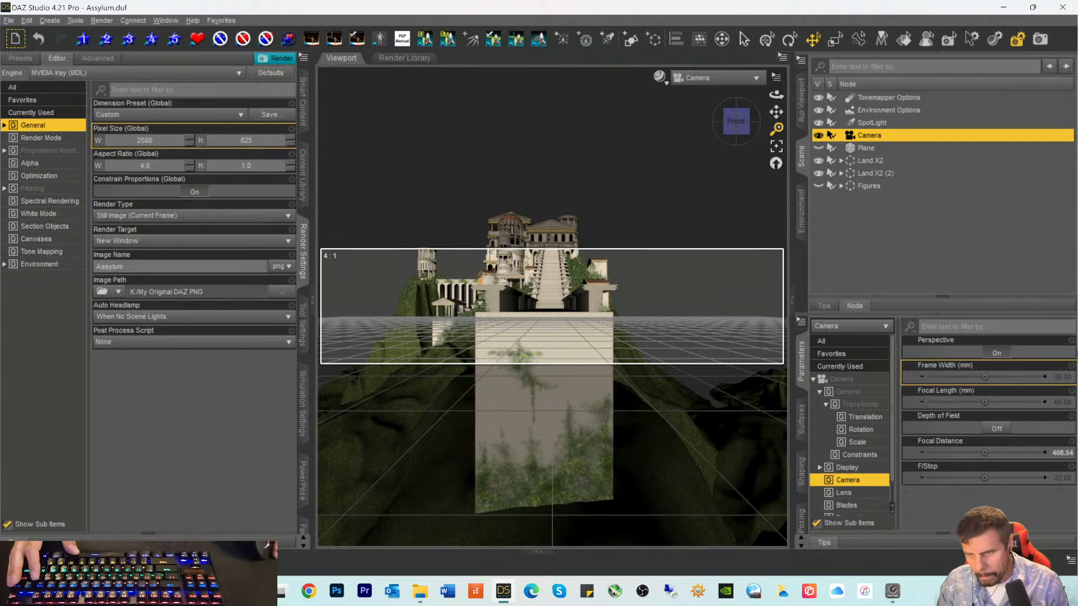
# Step: Try a camera Focal Length of 100 mm, then reset the parameter to its default
pyautogui.click(1060, 402)
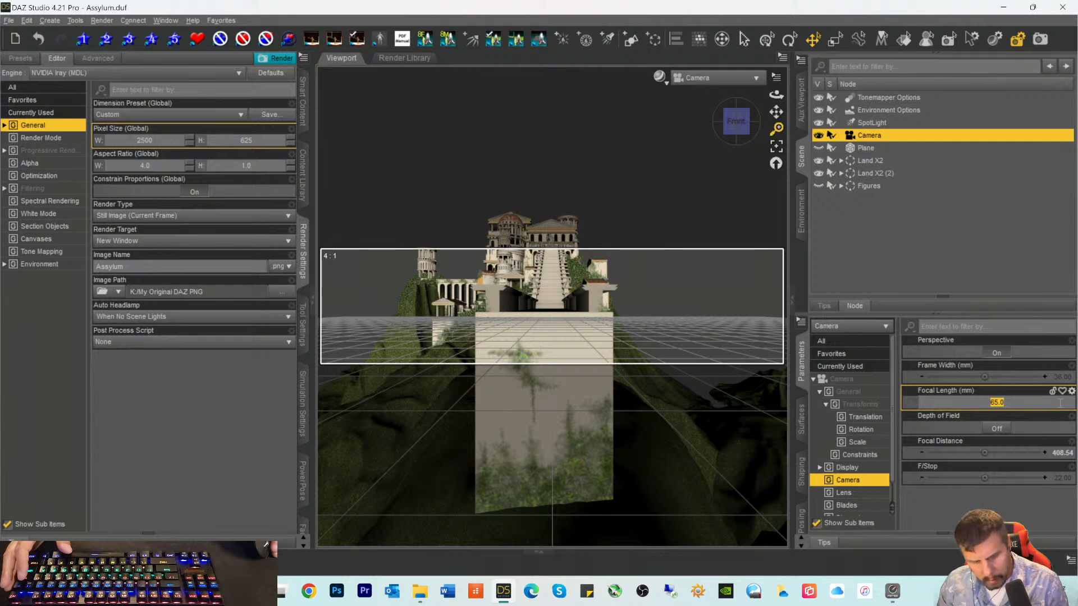
pyautogui.write('50')
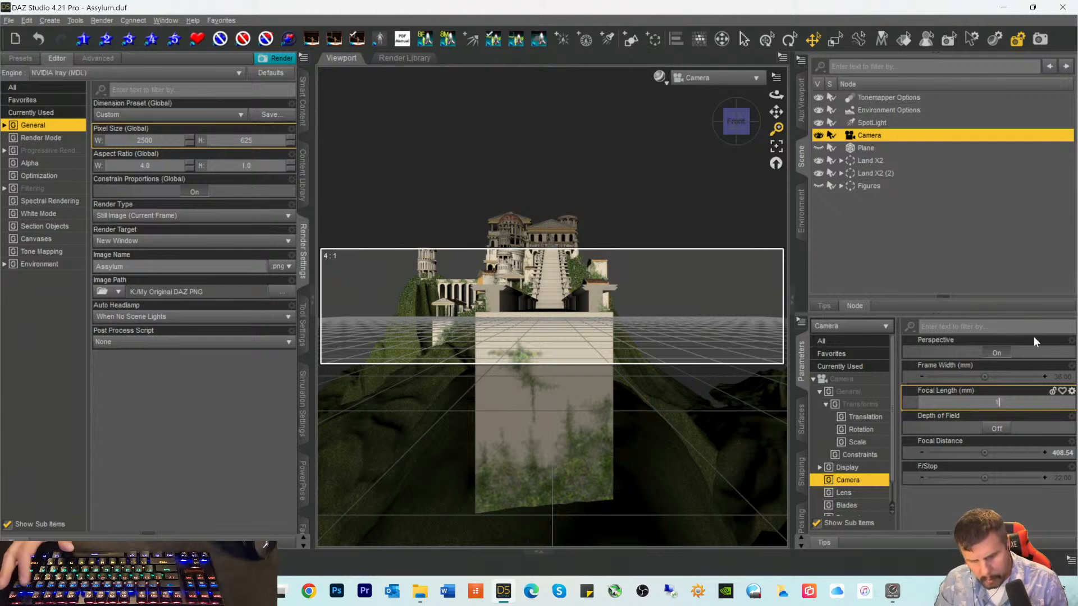
pyautogui.press('Return')
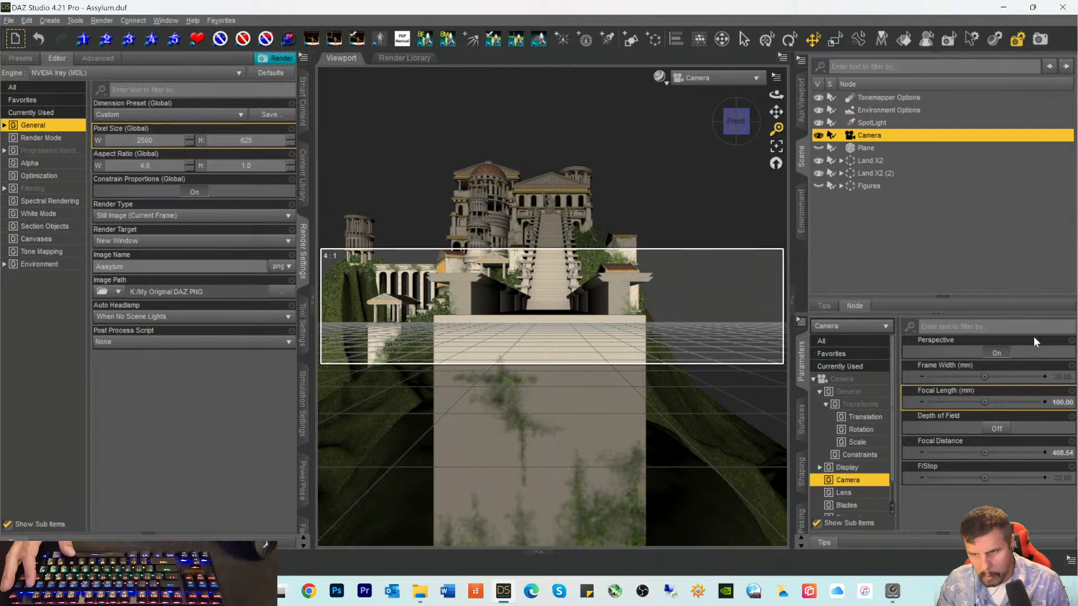
pyautogui.click(1055, 402)
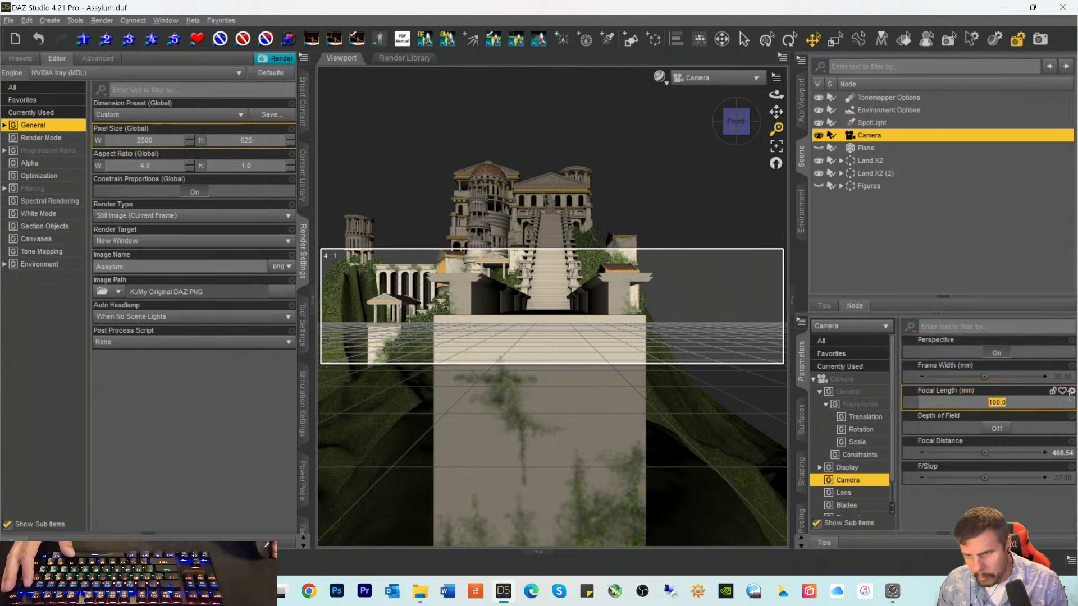
pyautogui.click(1071, 390)
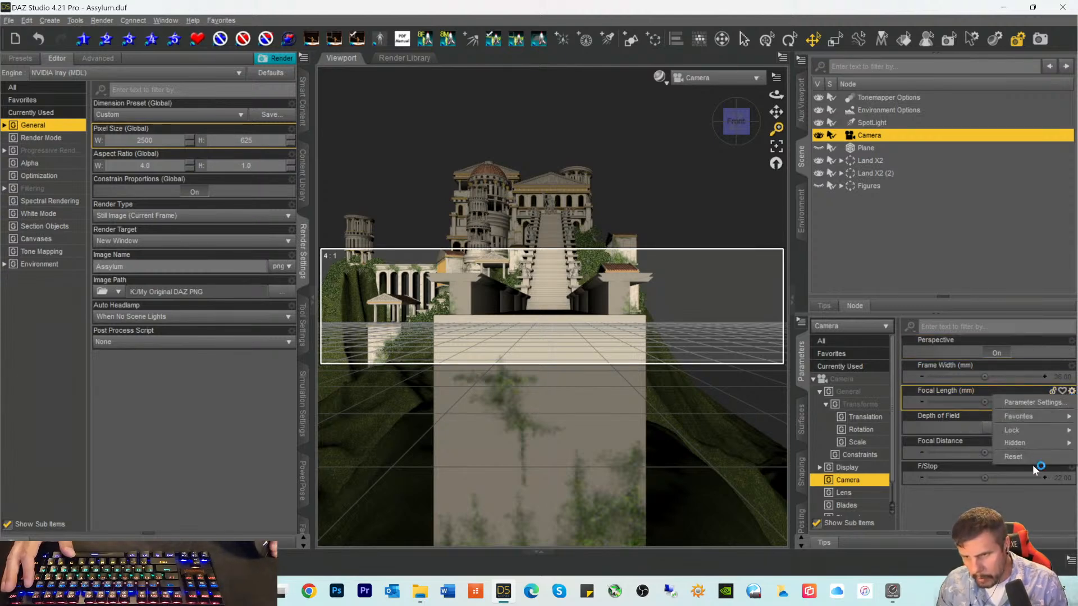
pyautogui.click(1024, 457)
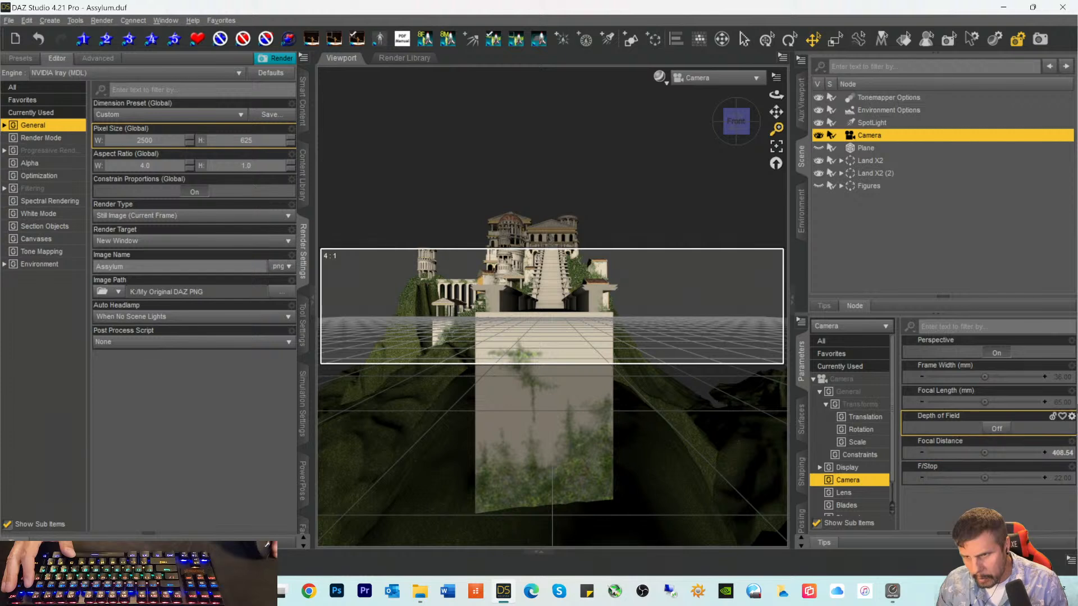
# Step: Try a camera Frame Width of 38 mm, then reset the parameter to its default
pyautogui.click(1071, 366)
pyautogui.click(1020, 428)
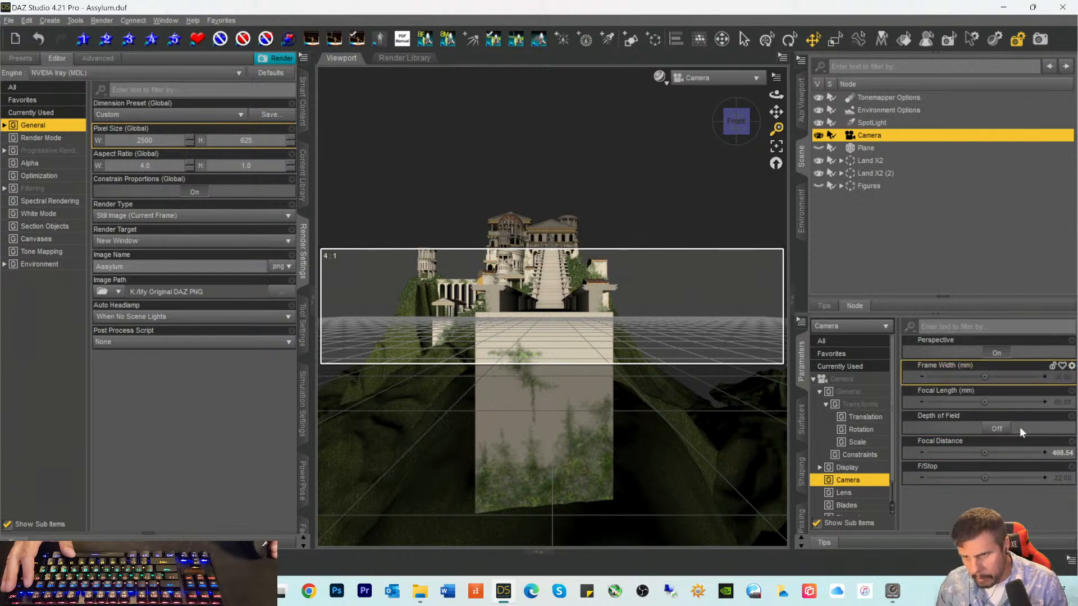
pyautogui.click(1063, 377)
pyautogui.press('BackSpace')
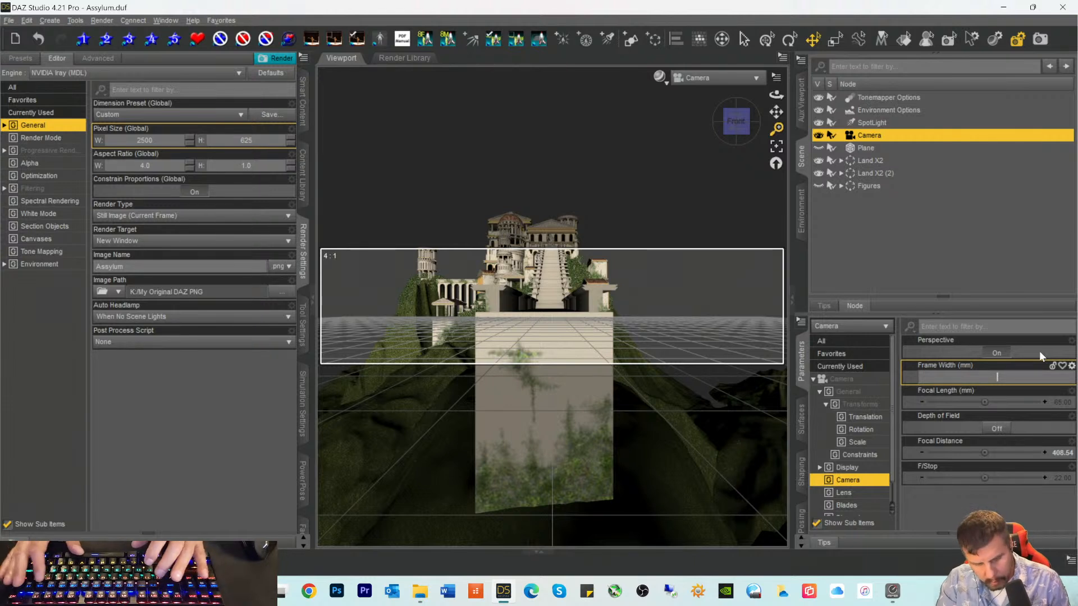
pyautogui.write('38')
pyautogui.press('Return')
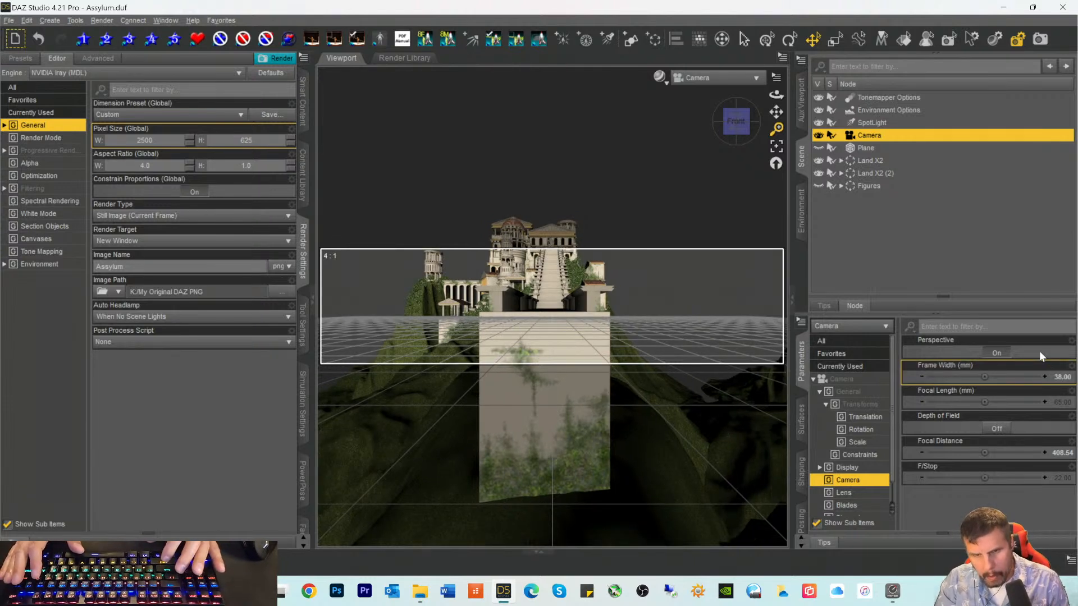
pyautogui.click(1071, 365)
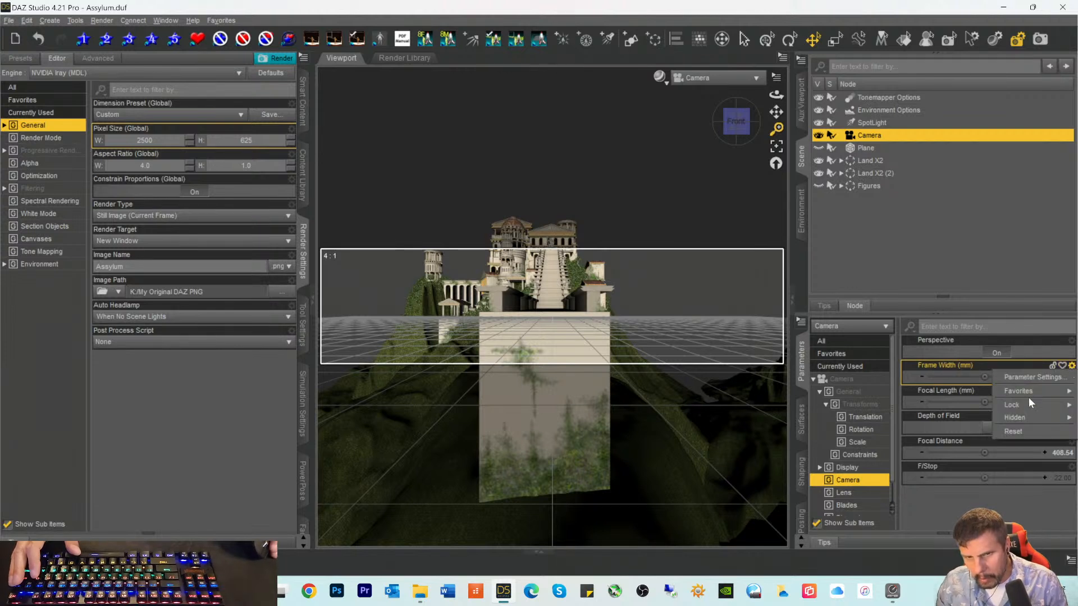
pyautogui.moveTo(1030, 397)
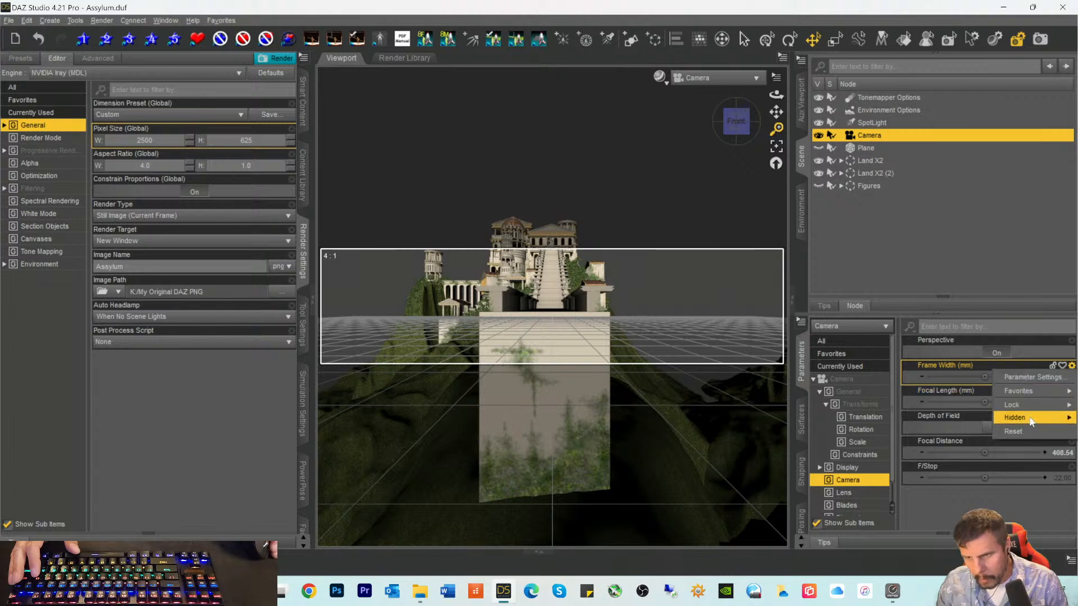
pyautogui.click(1021, 432)
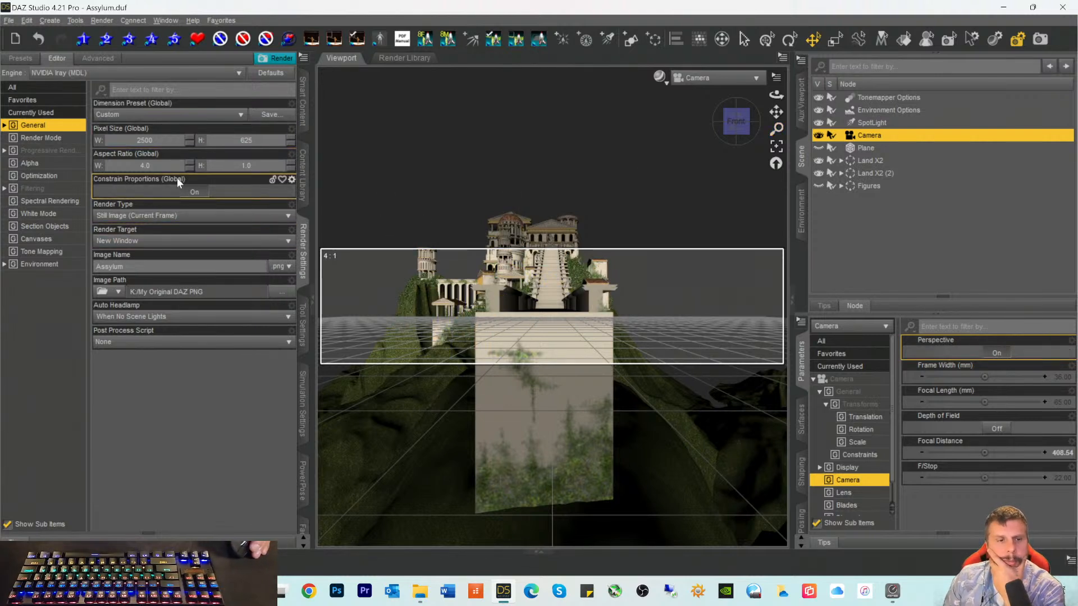
pyautogui.click(45, 178)
pyautogui.click(43, 168)
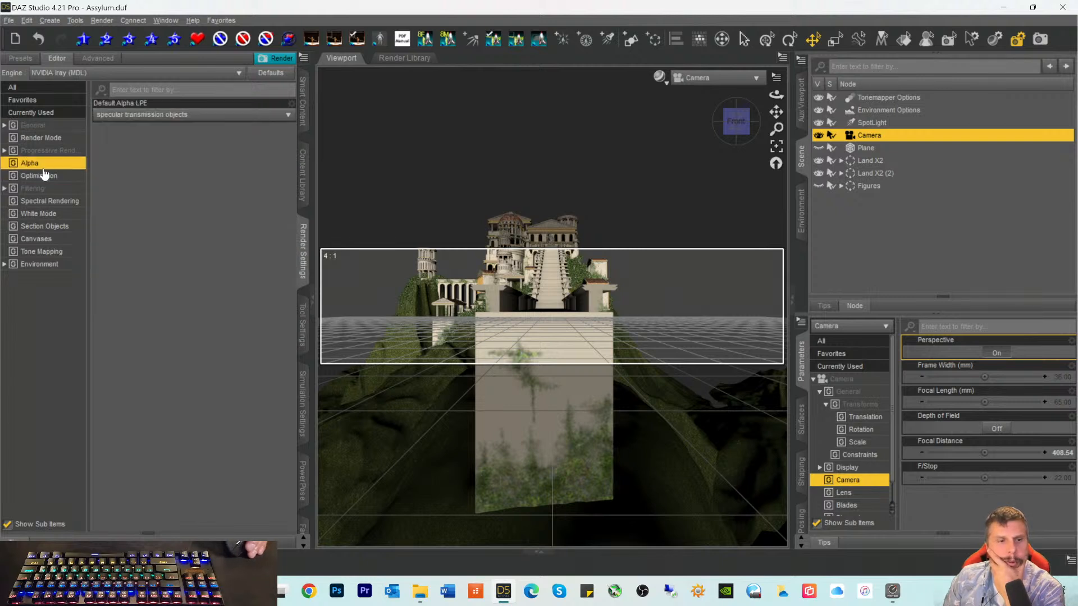
pyautogui.click(51, 150)
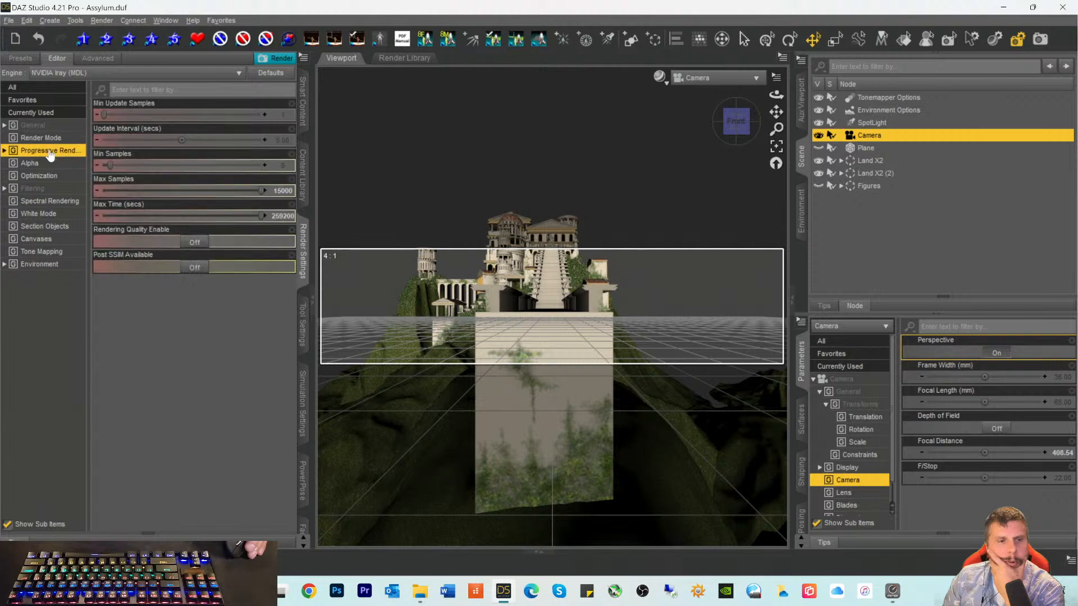
pyautogui.click(32, 242)
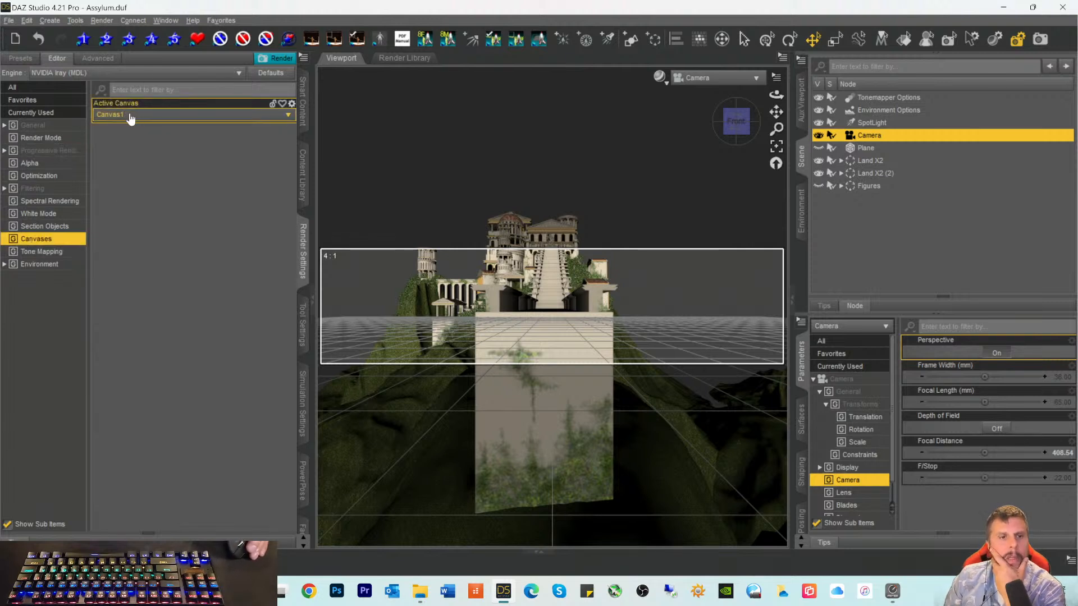
# Step: Try a render Aspect Ratio of 5:1 in the General render settings
pyautogui.click(30, 126)
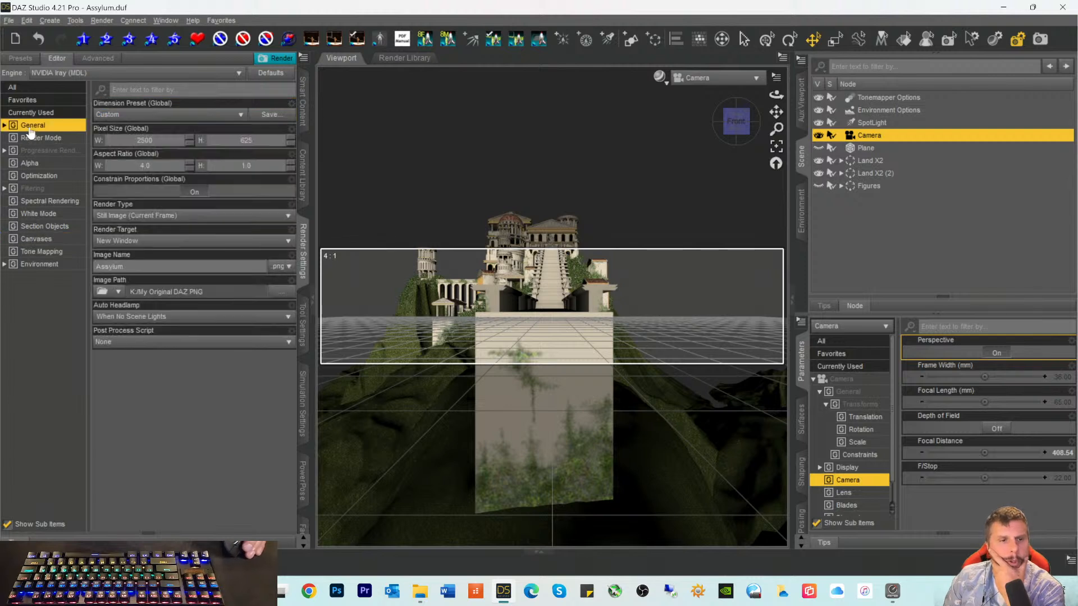
pyautogui.click(160, 137)
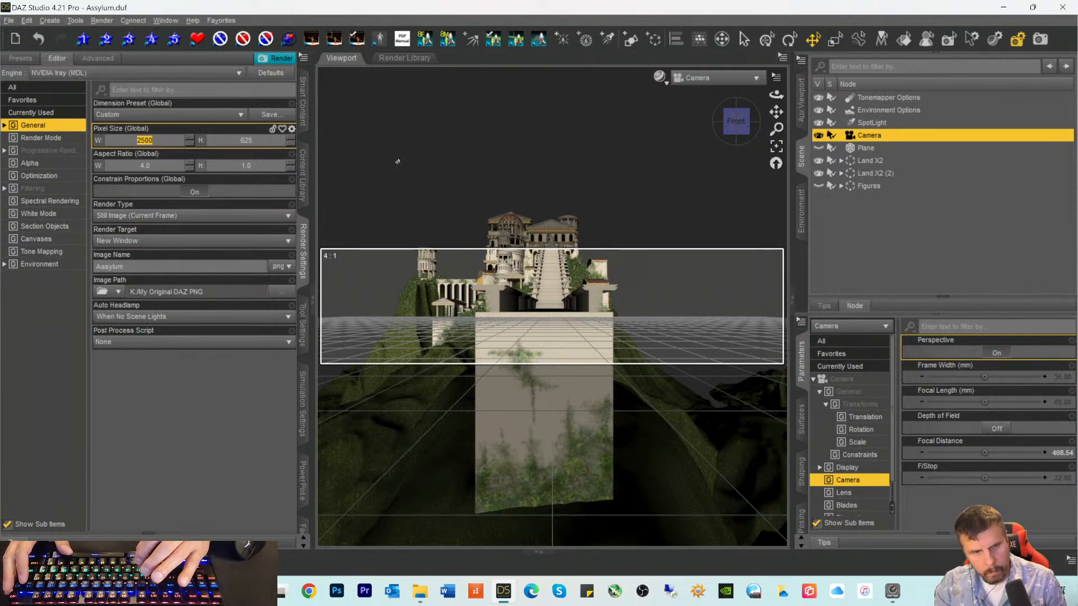
pyautogui.click(163, 166)
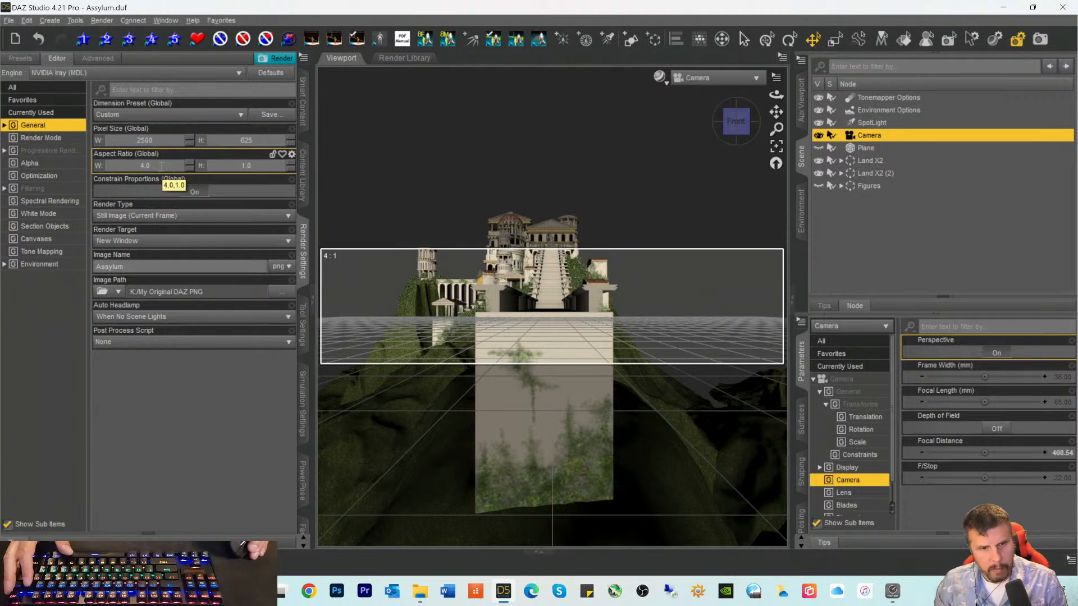
pyautogui.moveTo(162, 166); pyautogui.dragTo(115, 166)
pyautogui.write('5')
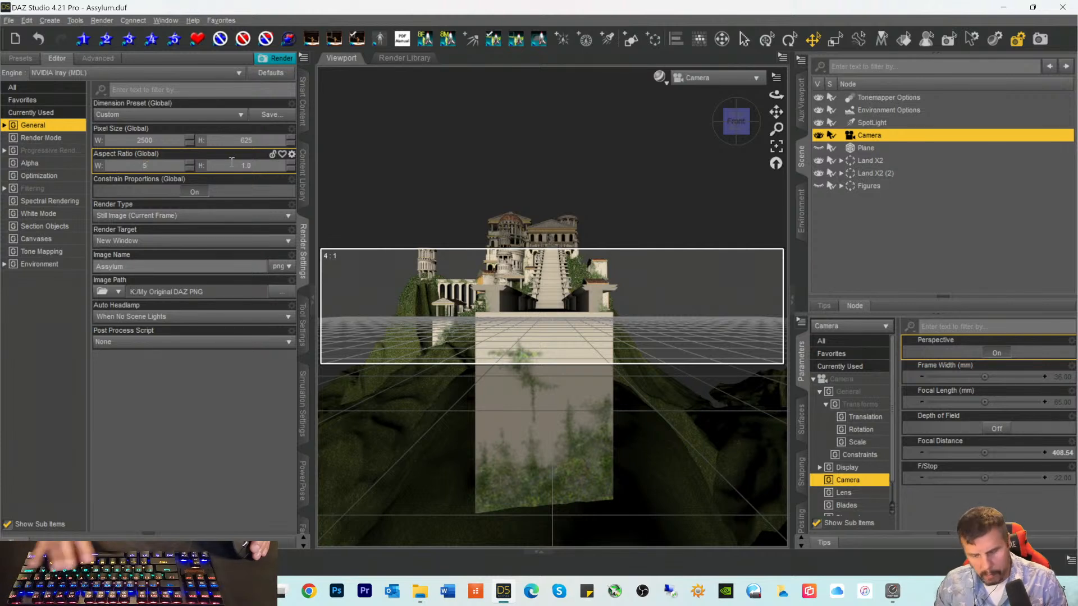
pyautogui.press('Return')
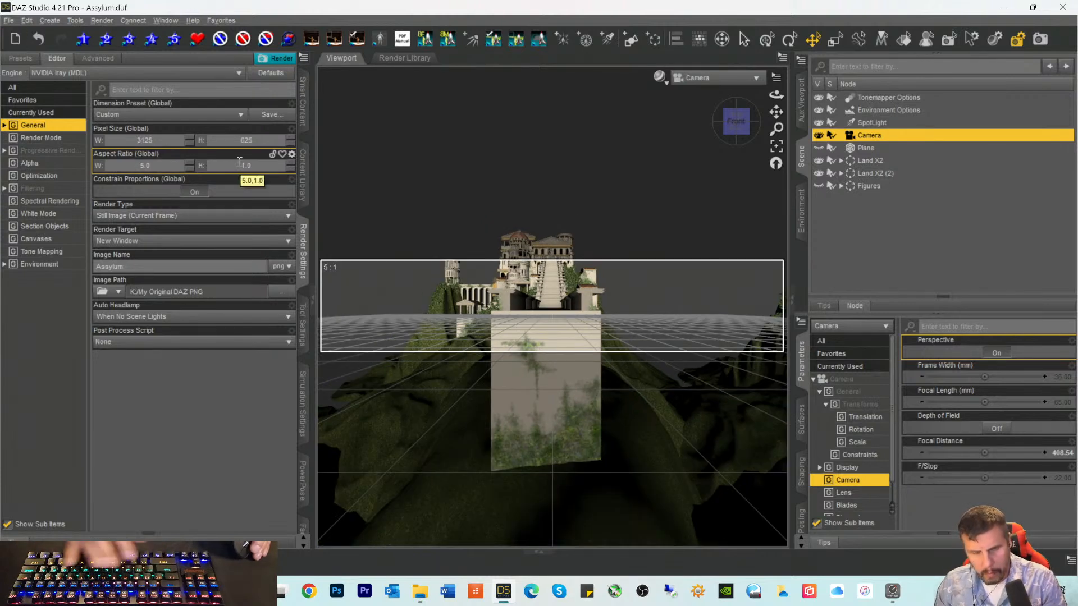
# Step: Set the render Aspect Ratio to 2:1
pyautogui.doubleClick(145, 166)
pyautogui.write('2')
pyautogui.press('Return')
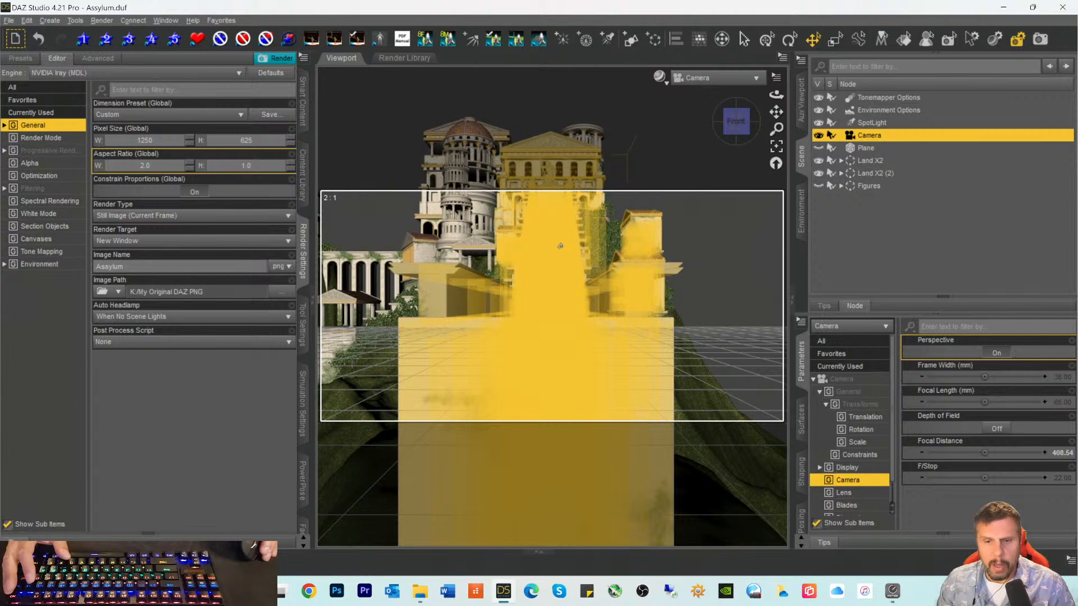
# Step: Try a Z Translate of 22918.36 on TMO The Mount Olympus Preload Scene under Land X2, then undo it
pyautogui.click(866, 161)
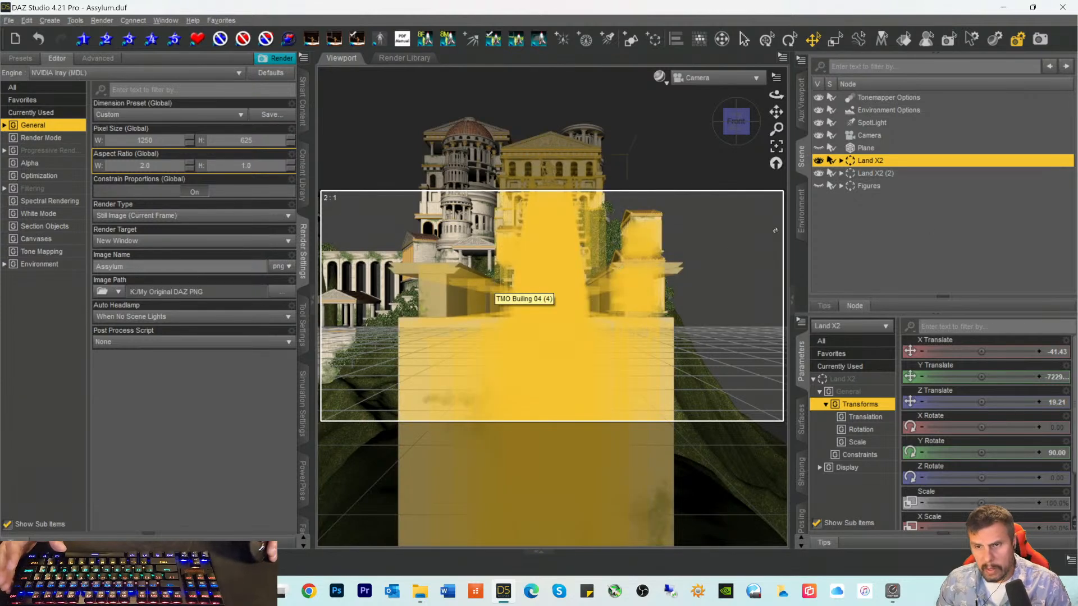
pyautogui.click(840, 161)
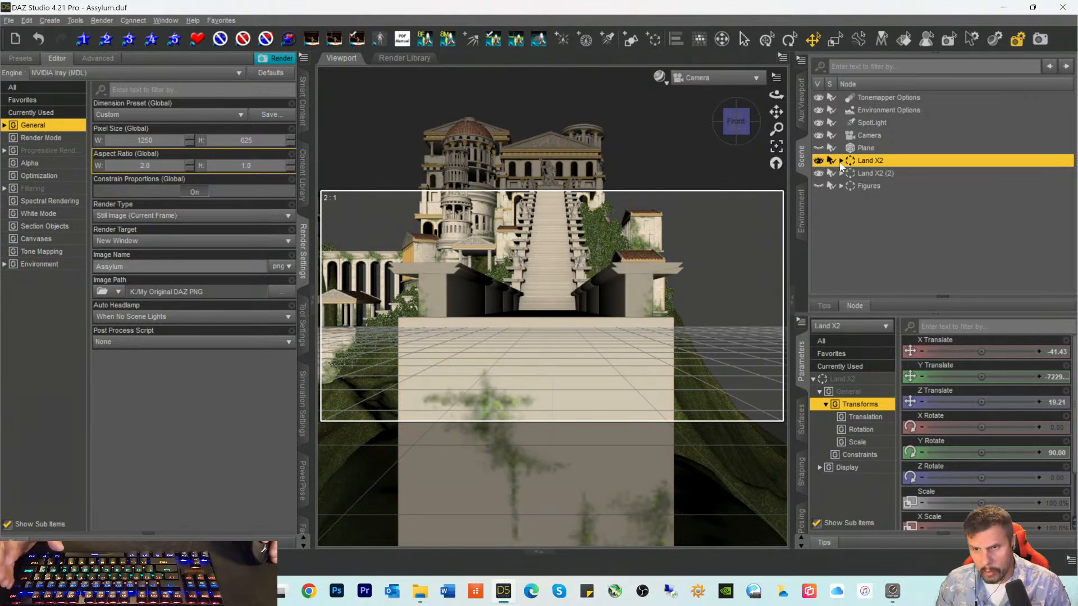
pyautogui.click(890, 173)
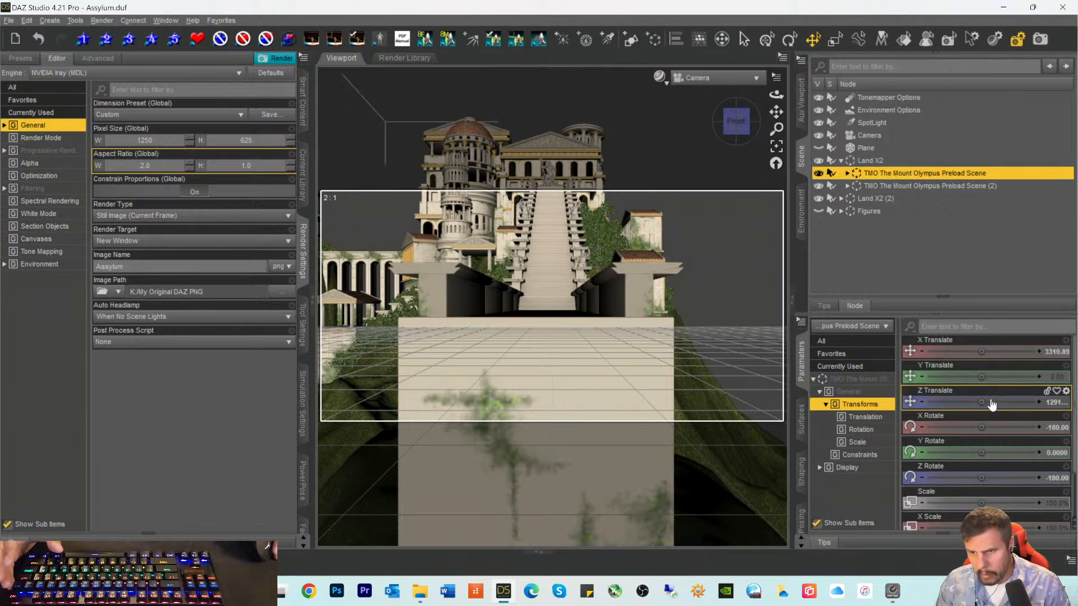
pyautogui.click(1050, 403)
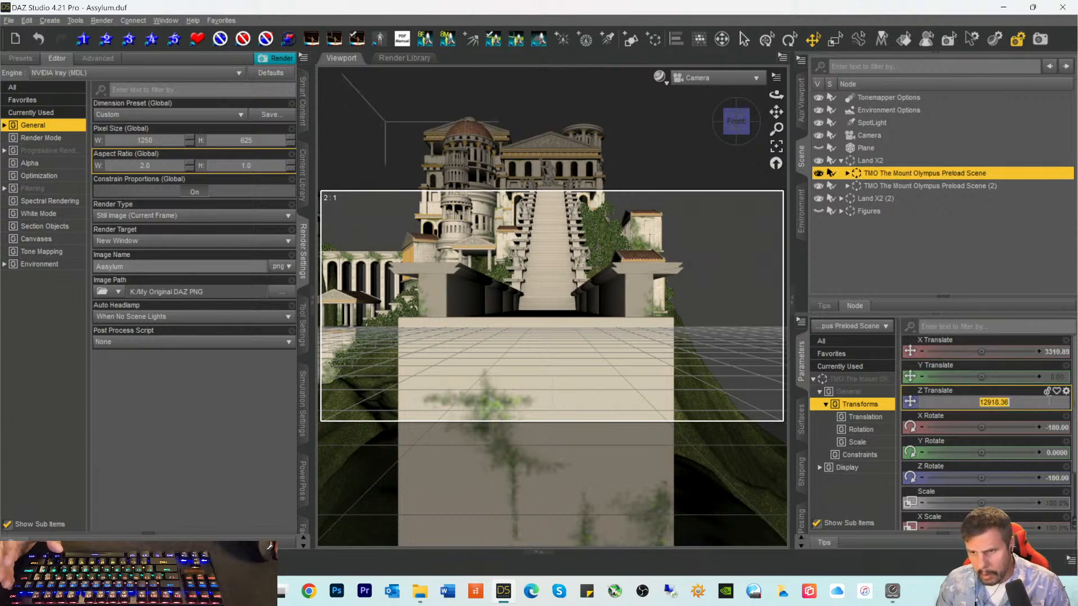
pyautogui.click(978, 402)
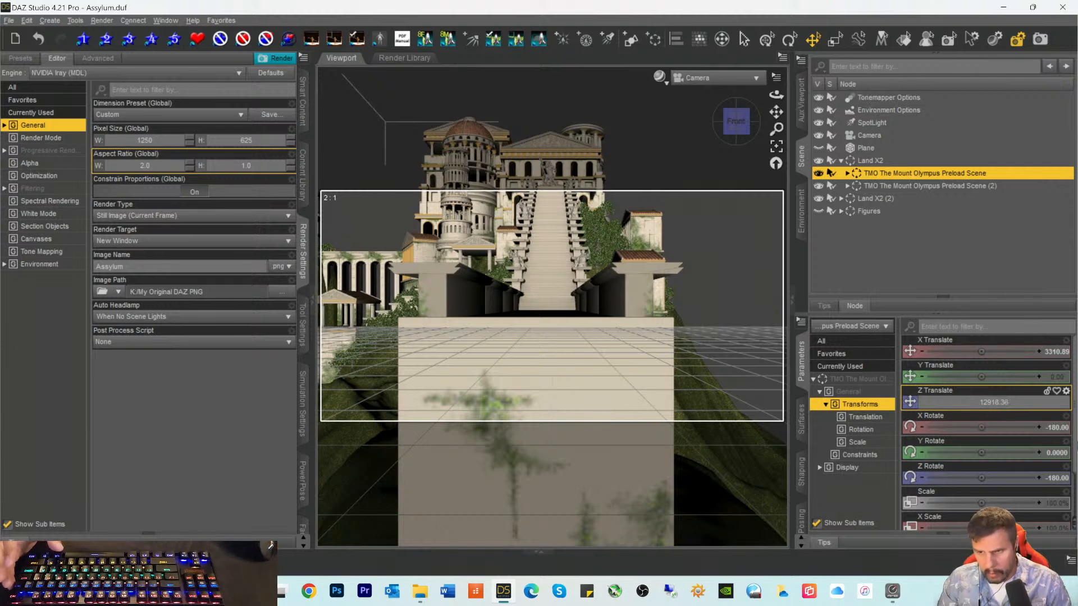
pyautogui.press('Delete')
pyautogui.write('1')
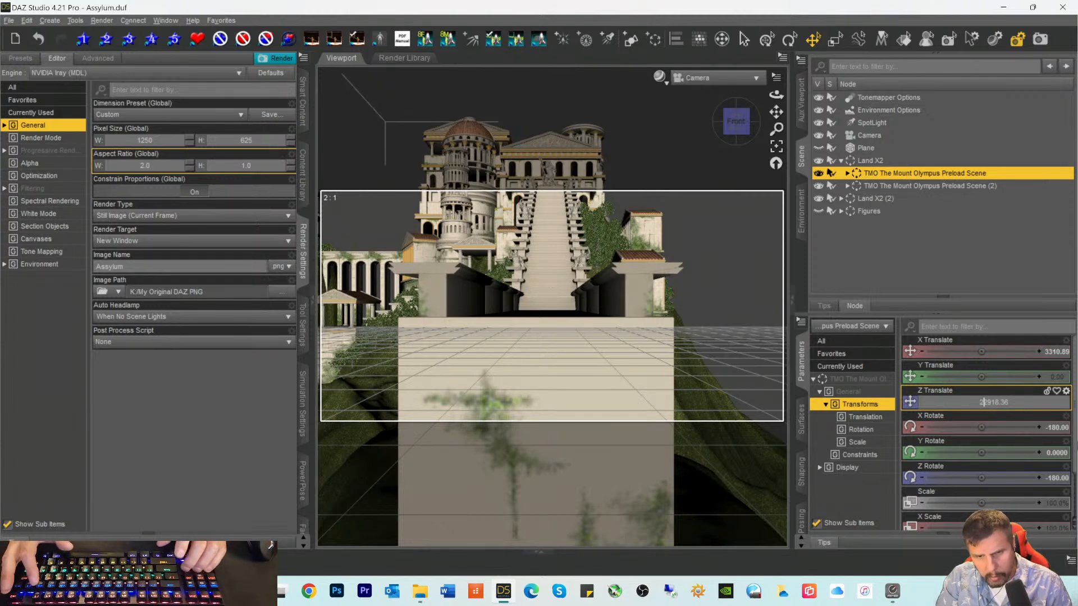
pyautogui.press('Return')
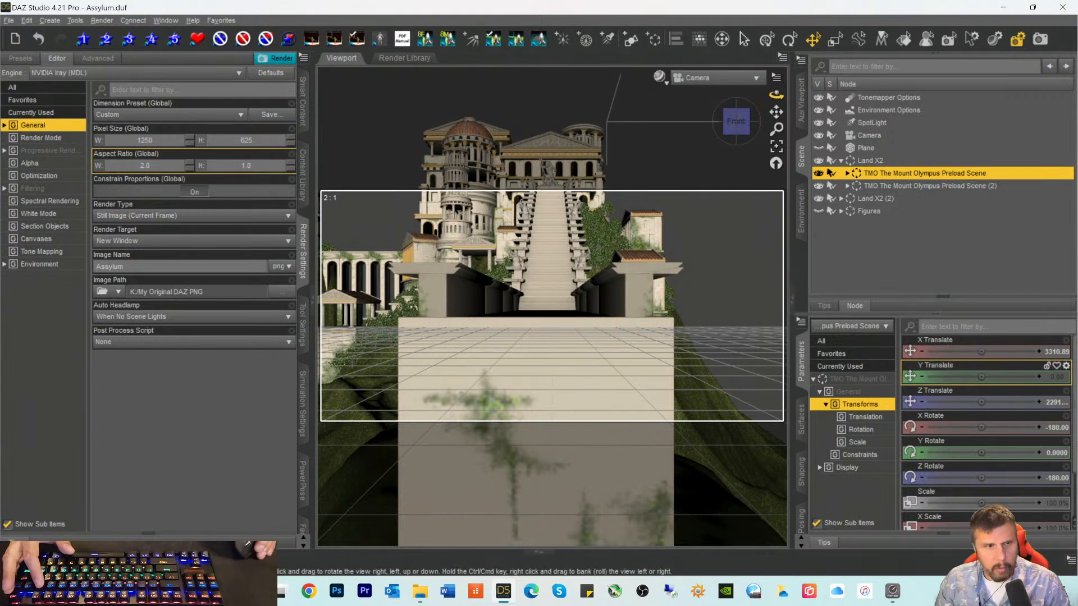
pyautogui.click(29, 21)
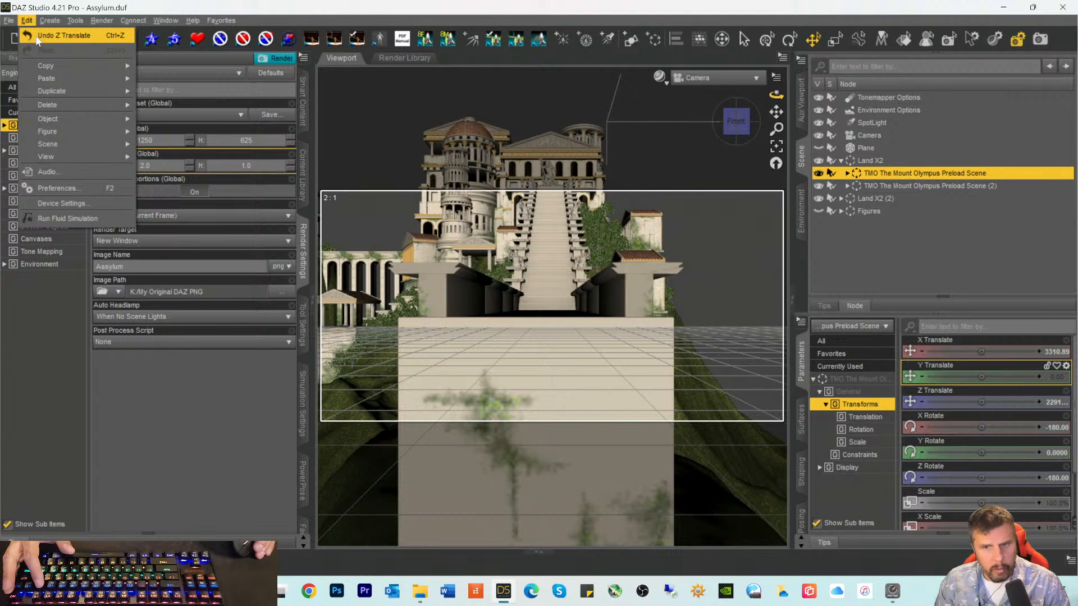
pyautogui.click(56, 35)
# Step: Try a Z Translate of -22918.37 on TMO The Mount Olympus Preload Scene (2), then undo it
pyautogui.click(878, 186)
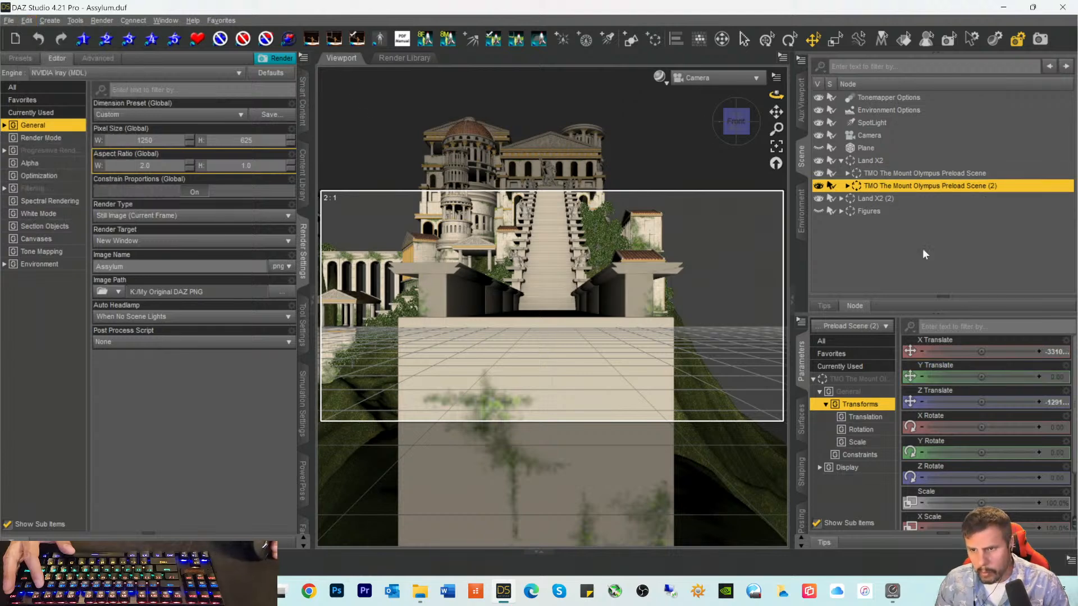
pyautogui.click(1053, 407)
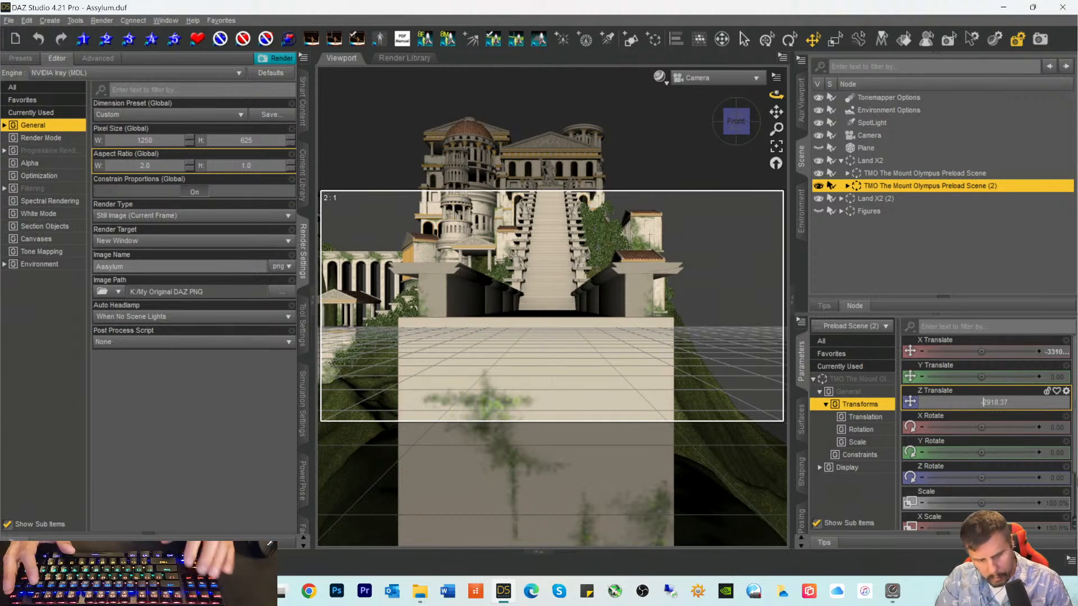
pyautogui.press('Return')
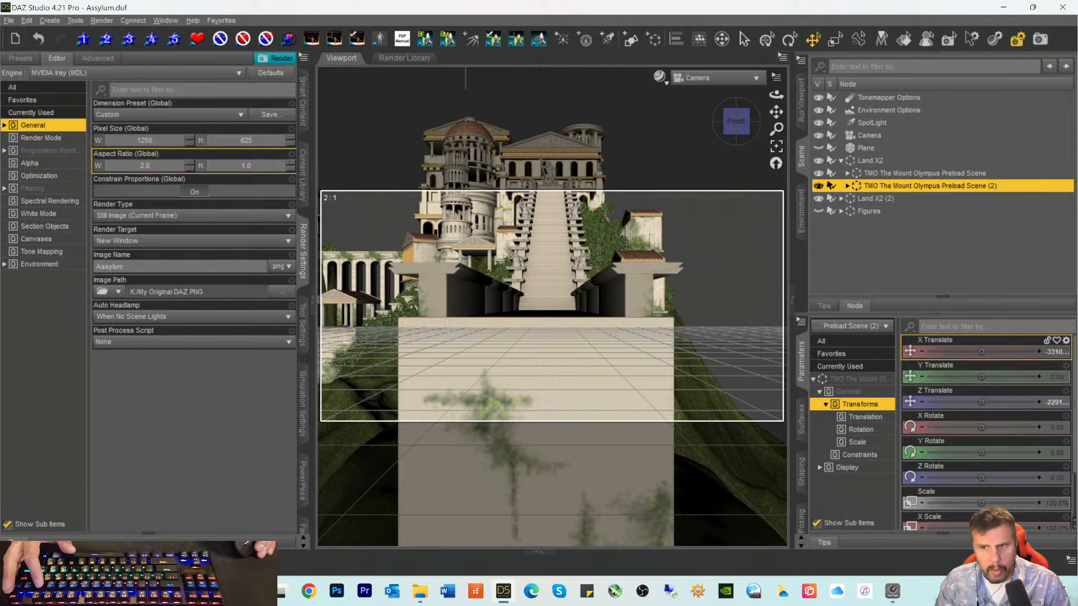
pyautogui.click(28, 21)
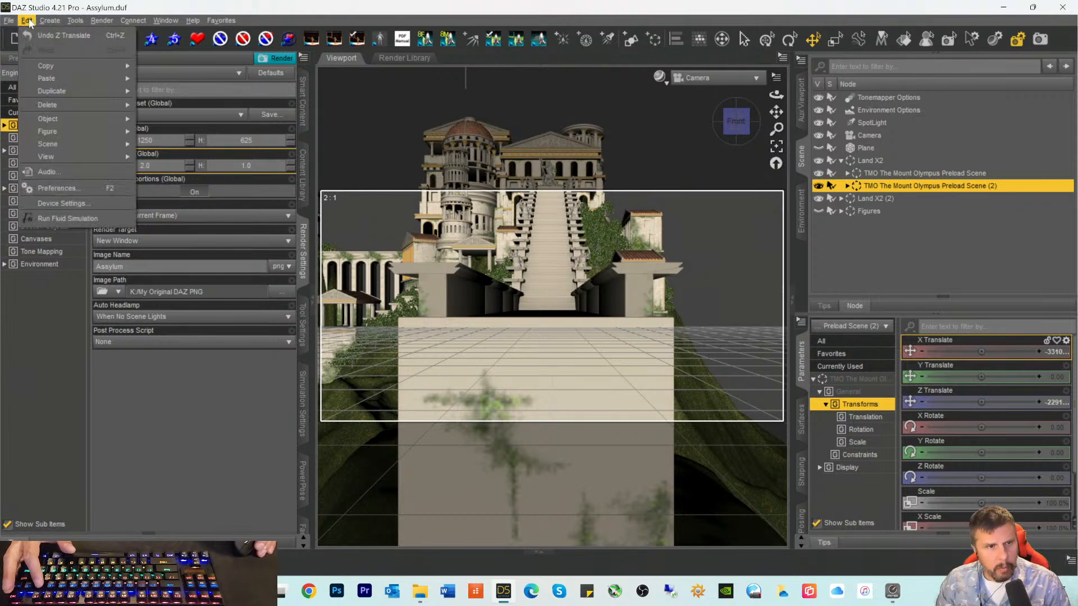
pyautogui.click(59, 35)
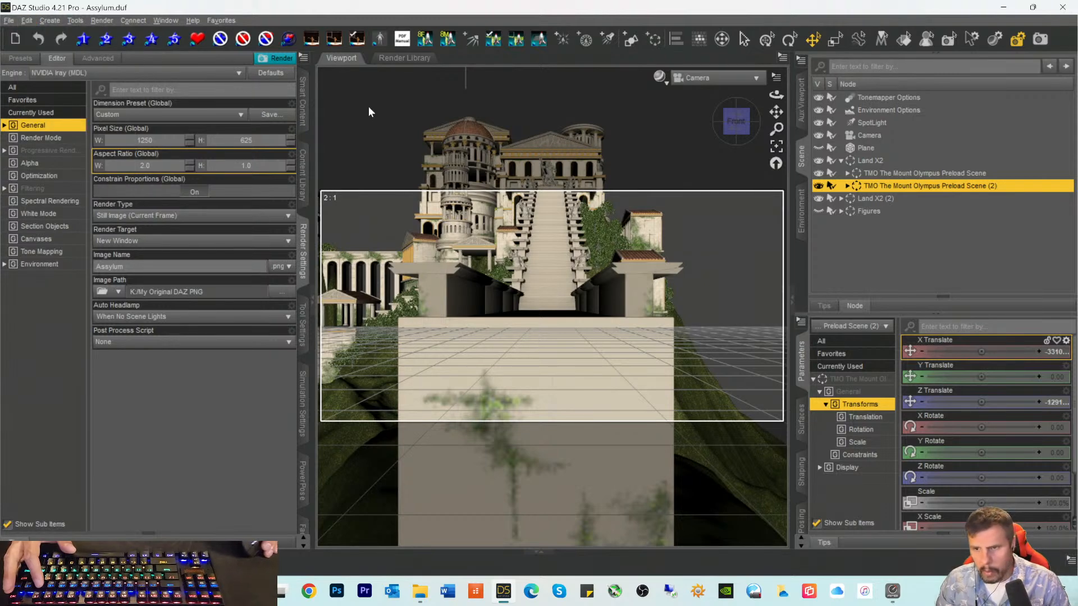
# Step: Try a Z Translate of 22918.36 on TMO The Mount Olympus Preload Scene (3) under Land X2 (2), then undo it
pyautogui.click(861, 200)
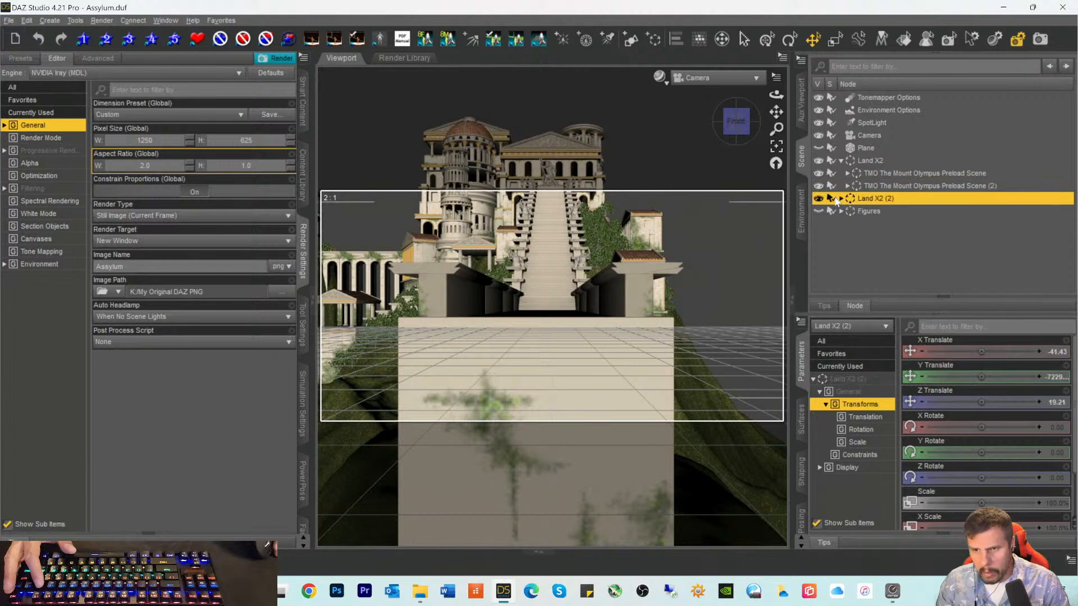
pyautogui.click(841, 199)
pyautogui.click(860, 209)
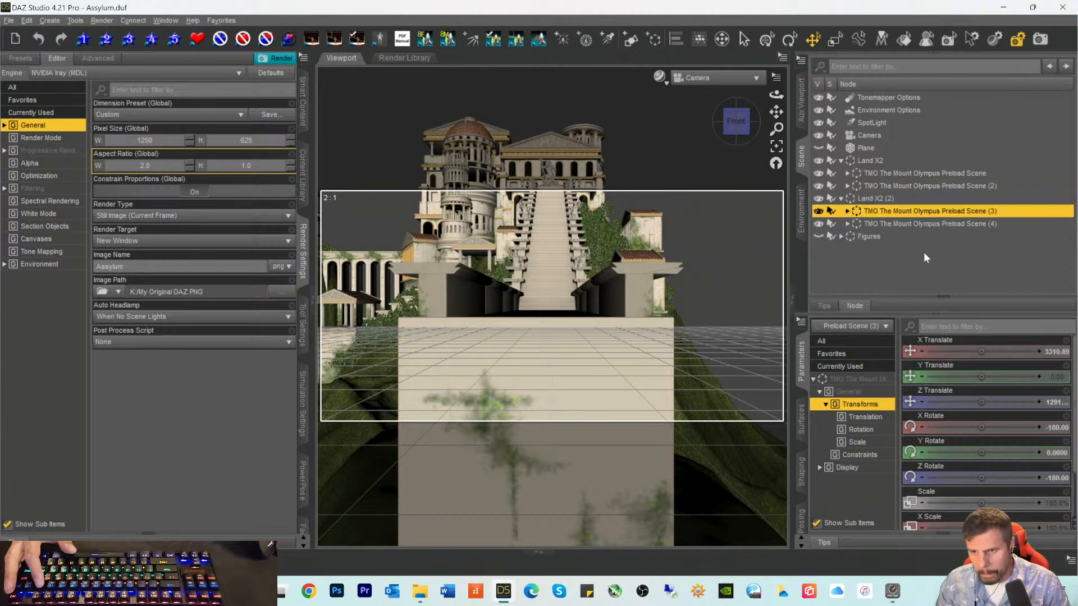
pyautogui.click(1045, 408)
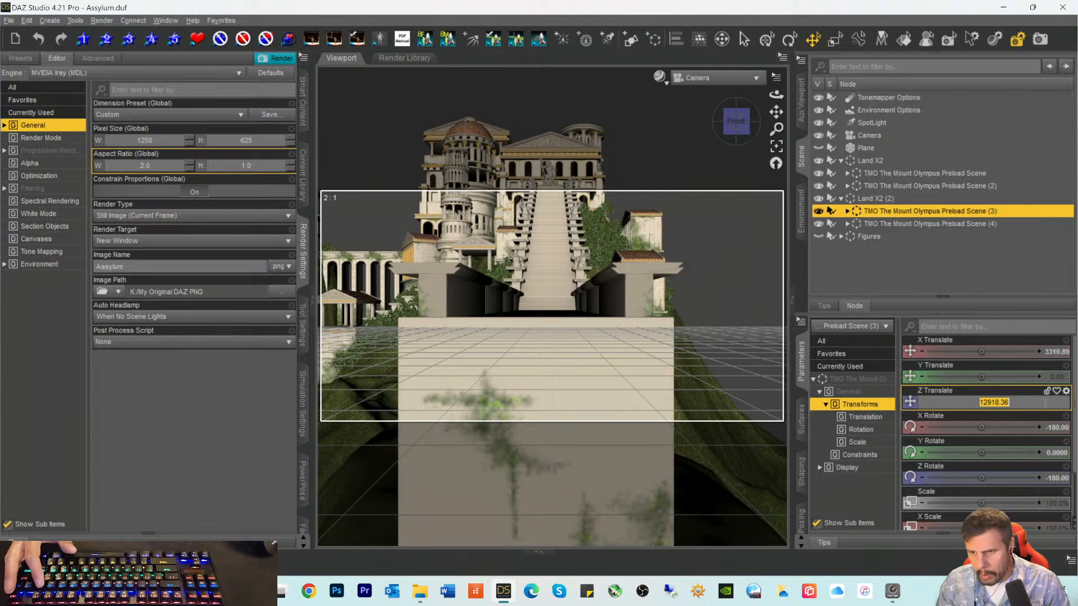
pyautogui.press('Home')
pyautogui.press('Delete')
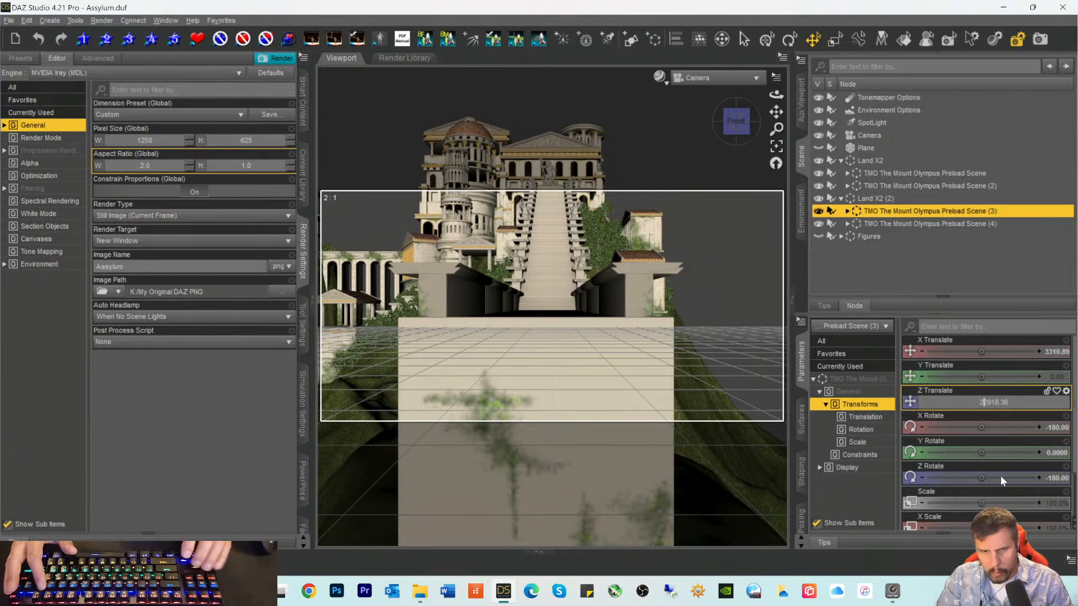
pyautogui.write('2')
pyautogui.press('Return')
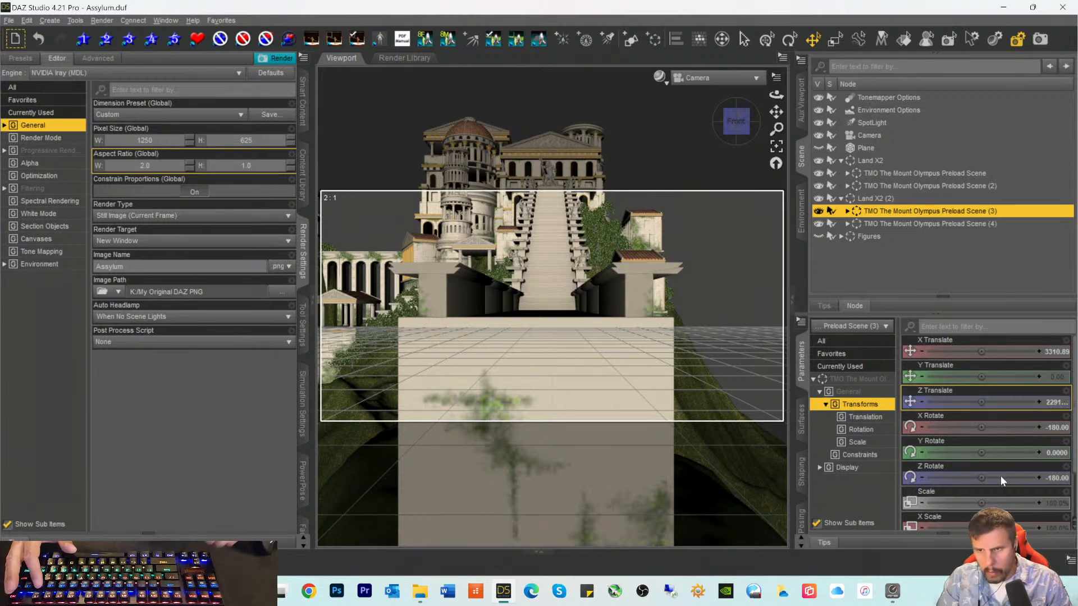
pyautogui.click(27, 21)
pyautogui.click(51, 34)
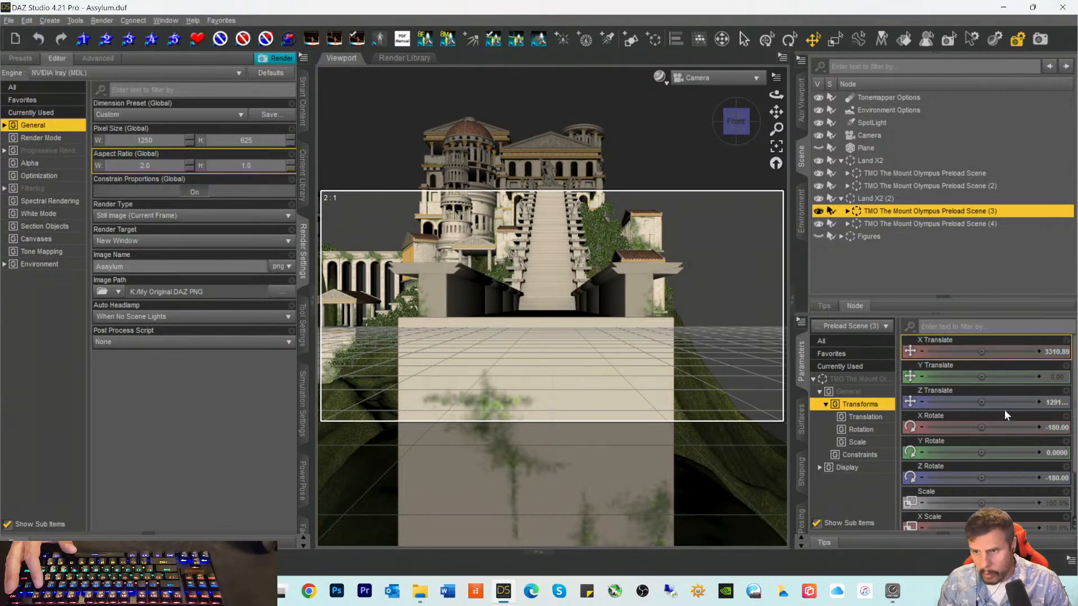
# Step: Set the Z Translate of TMO The Mount Olympus Preload Scene (4) to -22918.37, then move it farther out to -32918.37
pyautogui.click(911, 225)
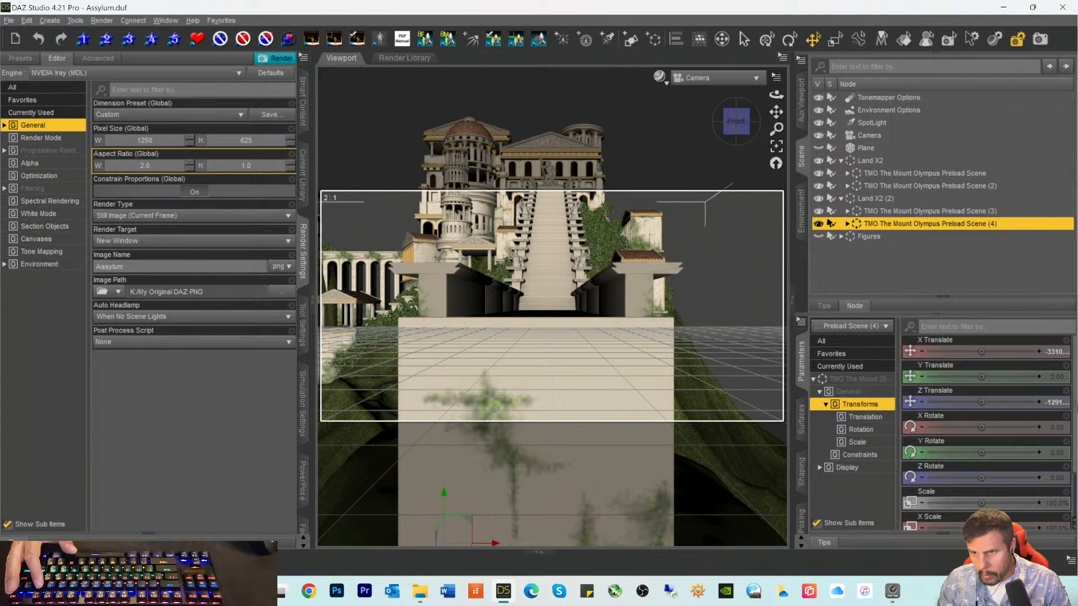
pyautogui.click(1054, 404)
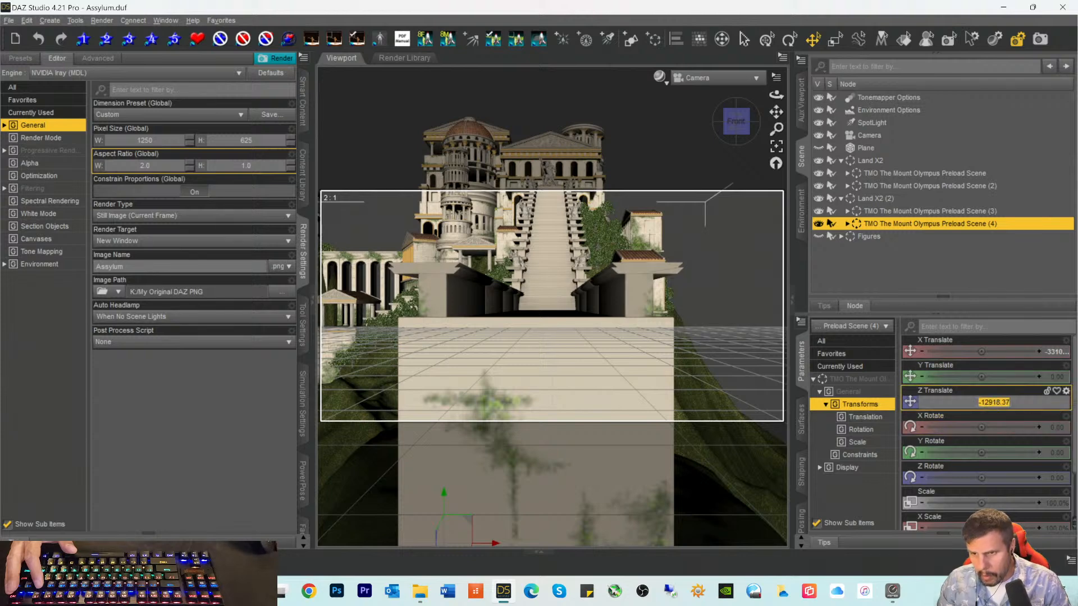
pyautogui.press('Delete')
pyautogui.write('2')
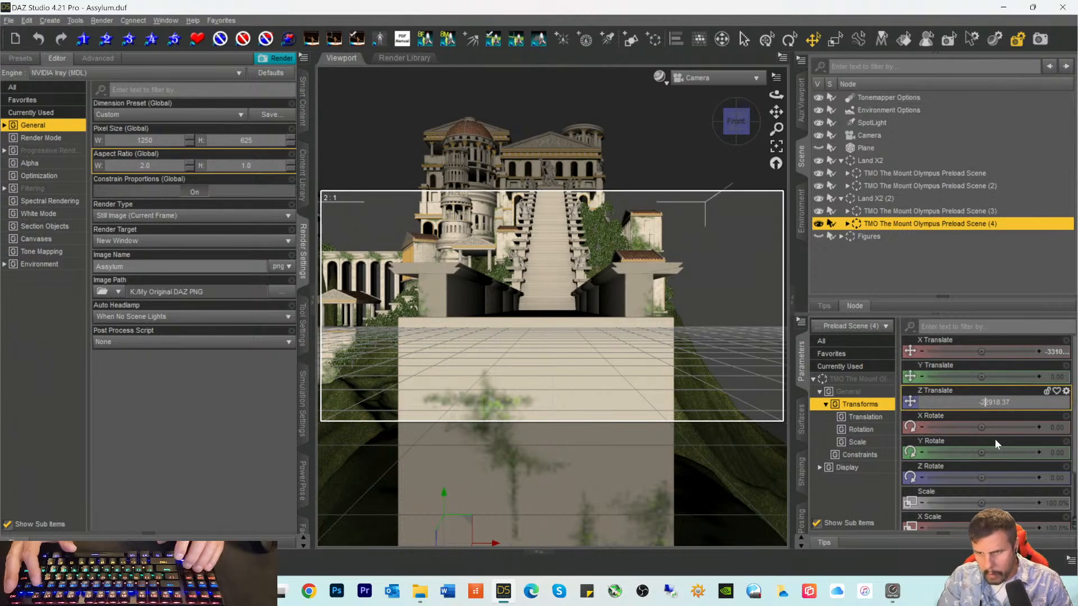
pyautogui.press('Return')
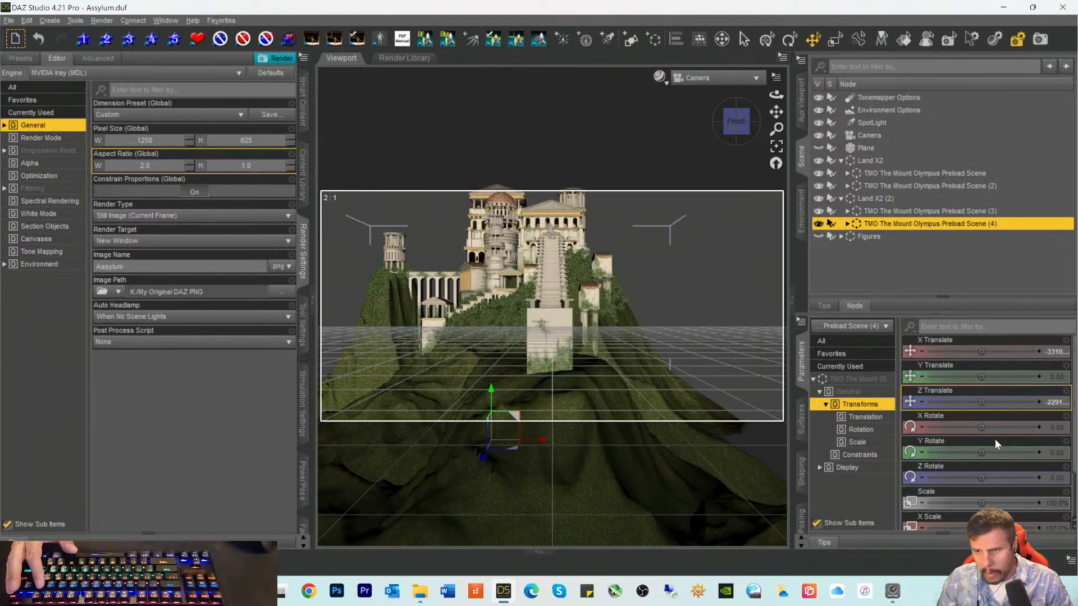
pyautogui.doubleClick(1039, 402)
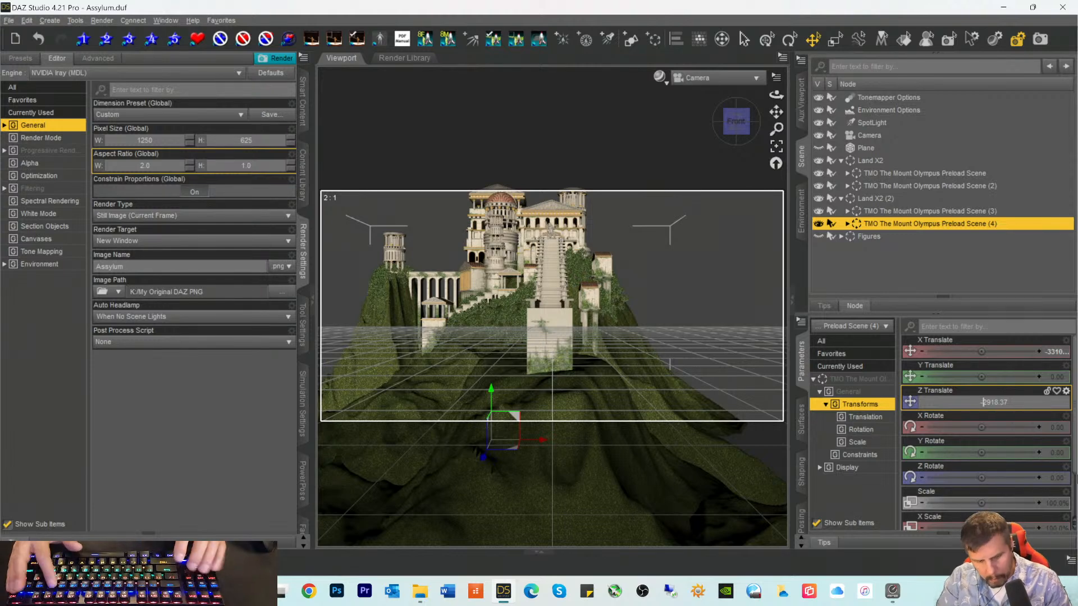
pyautogui.write('3')
pyautogui.press('Return')
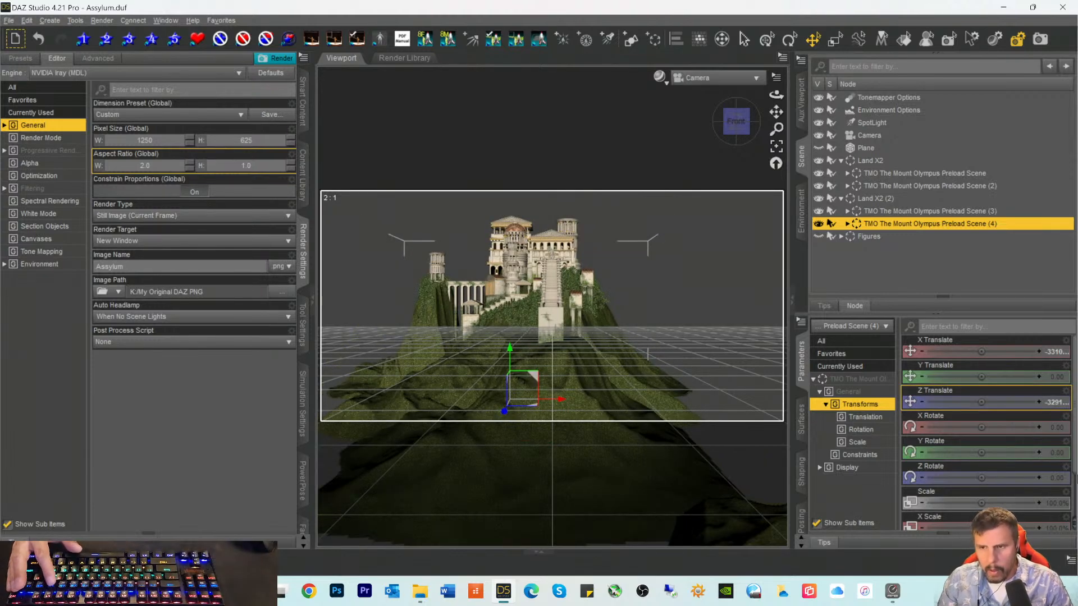
# Step: Set the Z Translate of TMO The Mount Olympus Preload Scene (3) under Land X2 (2) to 32918.36
pyautogui.click(928, 211)
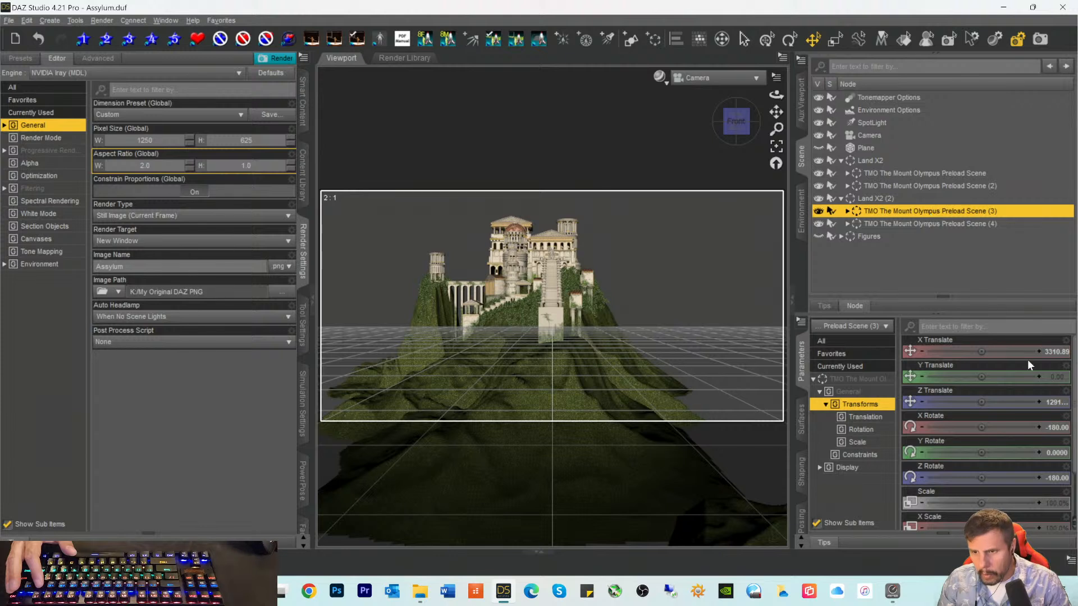
pyautogui.click(1053, 402)
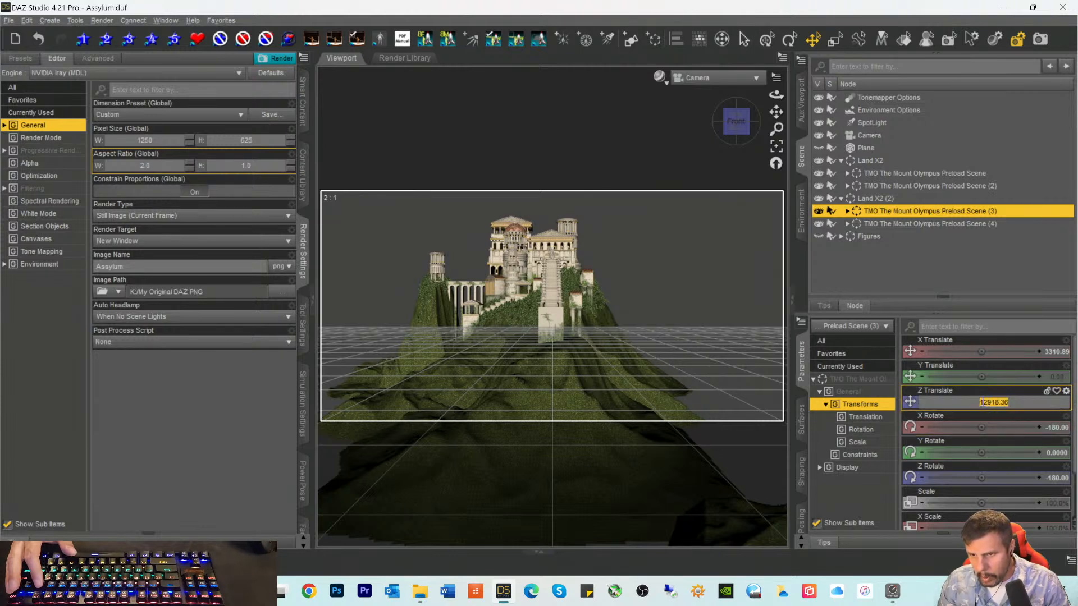
pyautogui.write('32918.36')
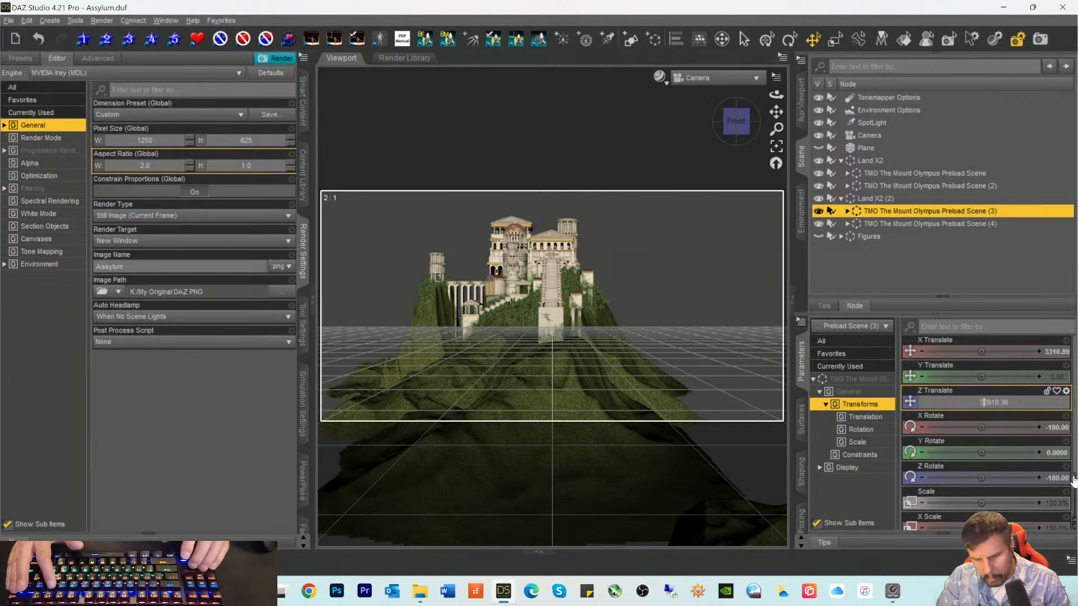
pyautogui.press('Return')
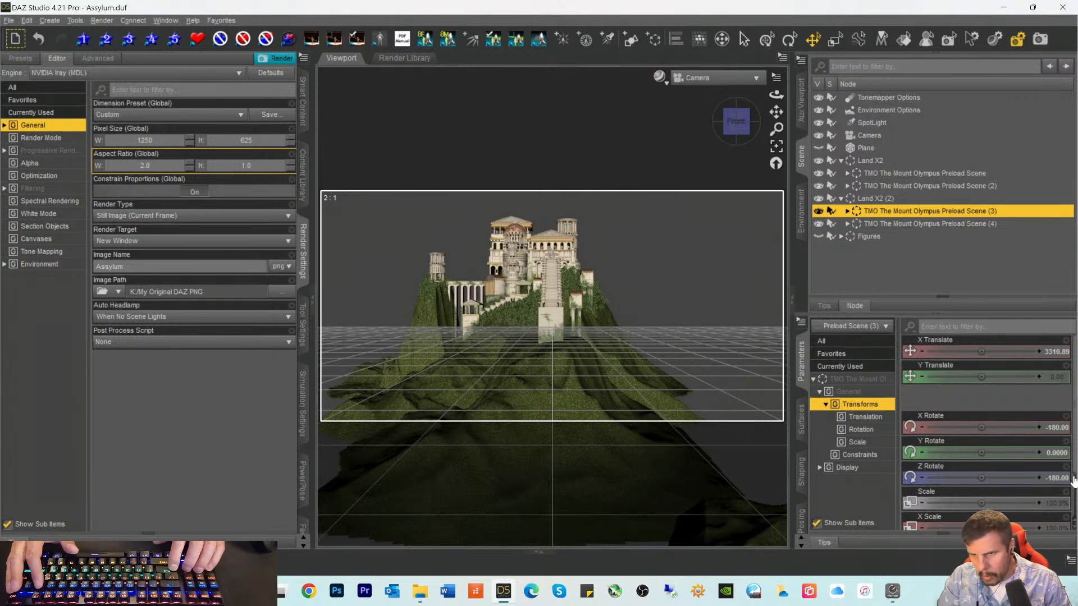
# Step: Delete the original Land X2 group together with its two Mount Olympus preload scenes
pyautogui.click(917, 185)
pyautogui.click(1050, 353)
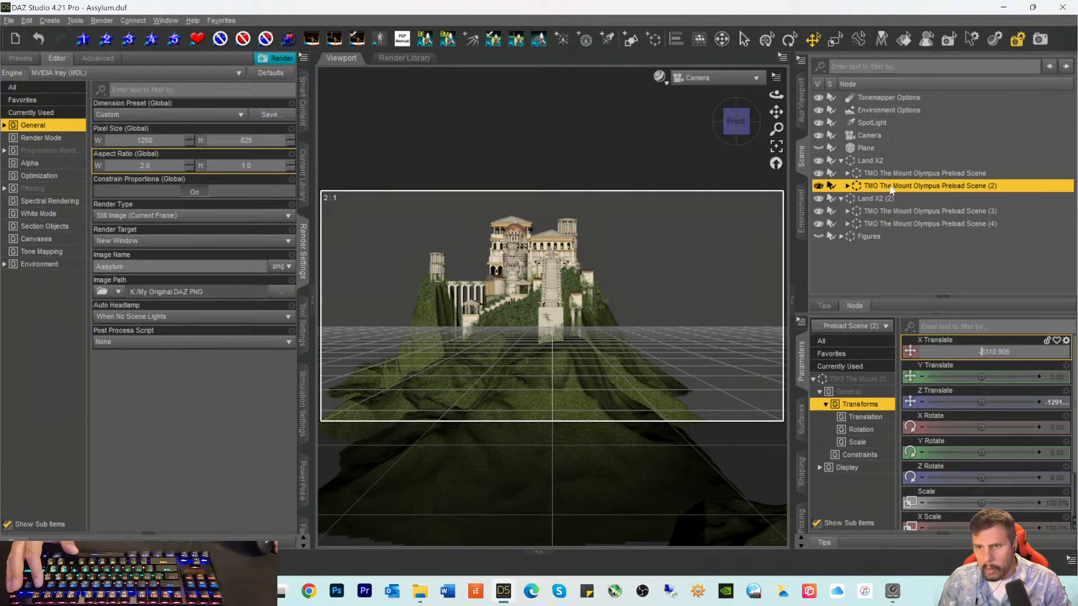
pyautogui.click(868, 164)
pyautogui.press('Delete')
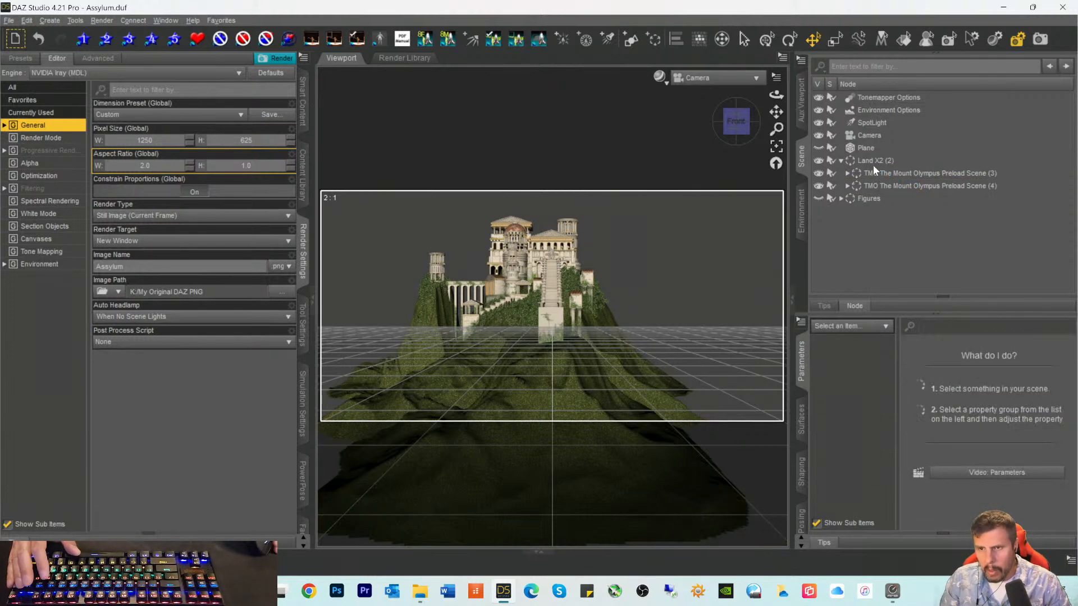
# Step: Duplicate the Land X2 (2) group with its full node hierarchy
pyautogui.click(873, 164)
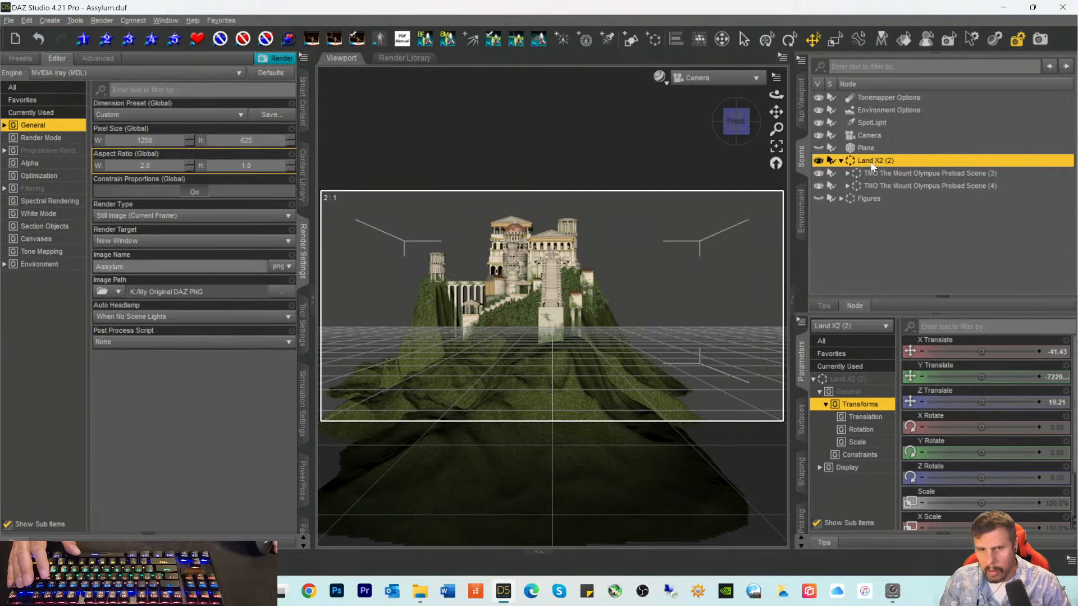
pyautogui.rightClick(871, 163)
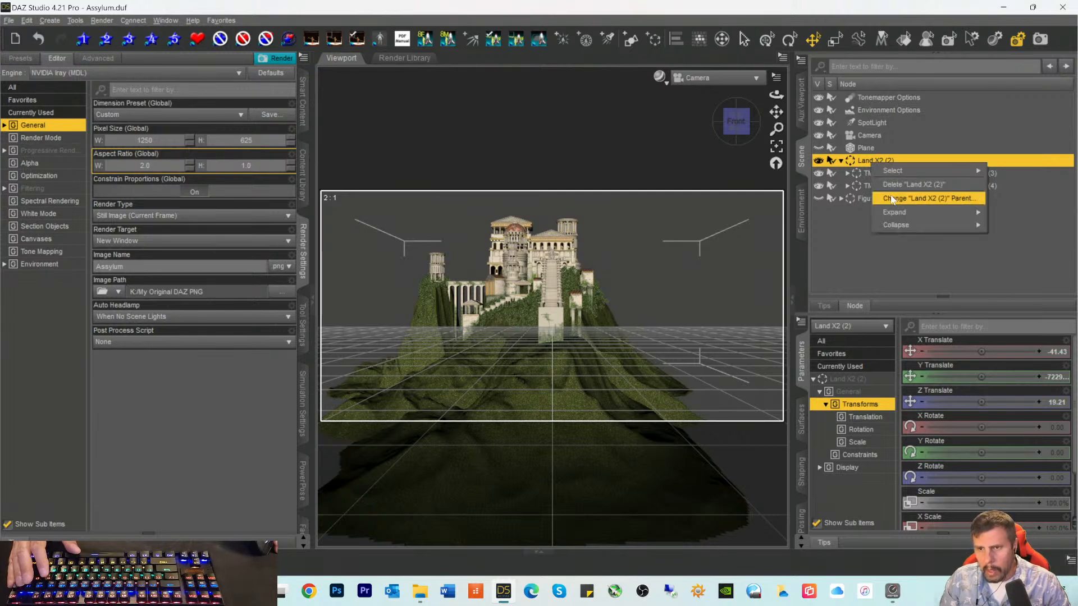
pyautogui.moveTo(876, 174)
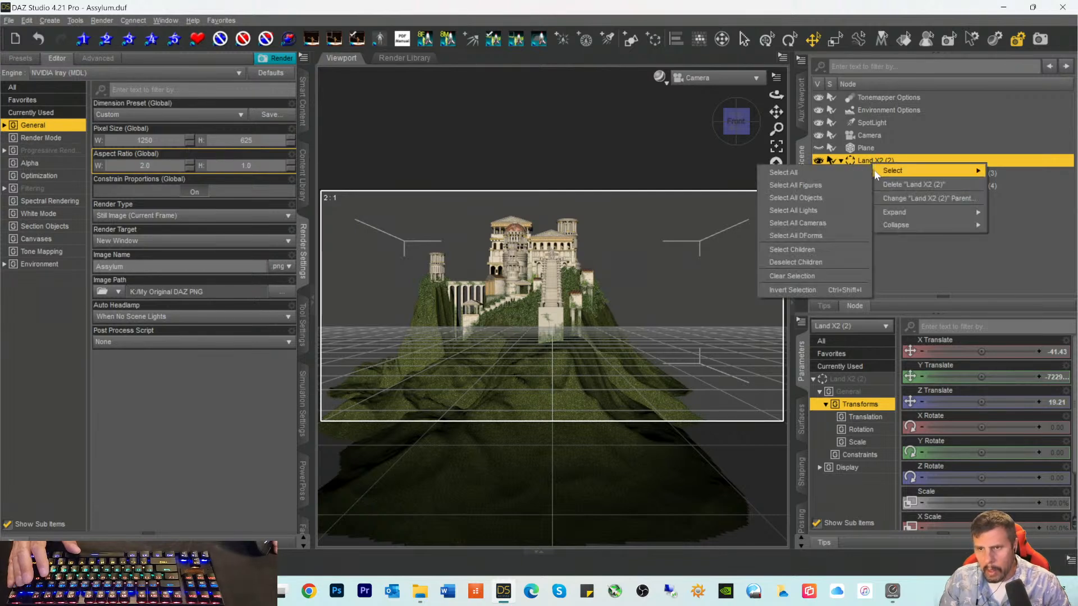
pyautogui.click(149, 164)
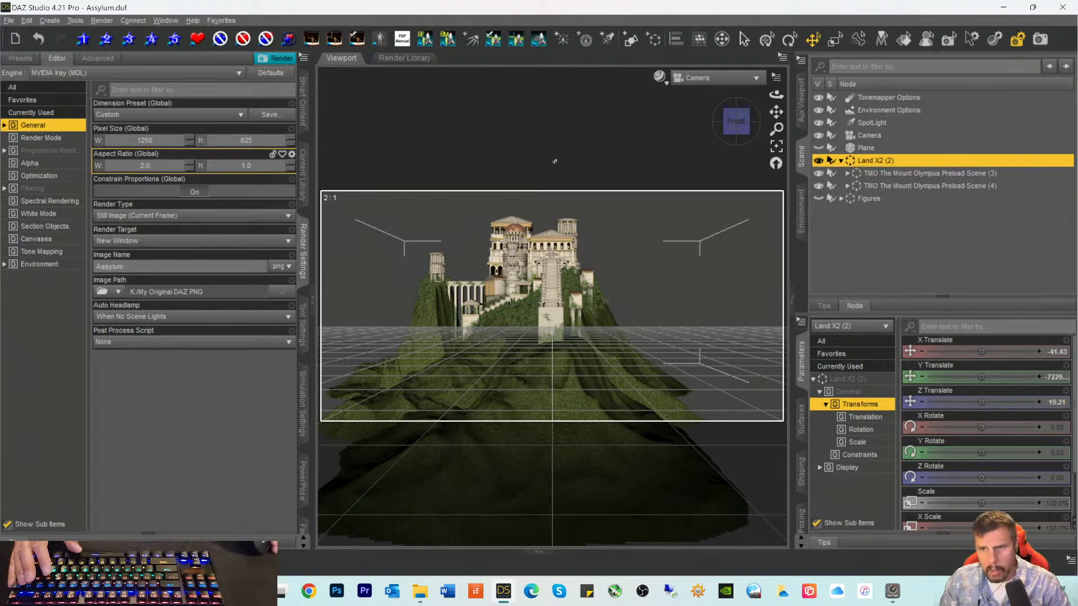
pyautogui.click(26, 21)
pyautogui.moveTo(32, 78)
pyautogui.moveTo(67, 91)
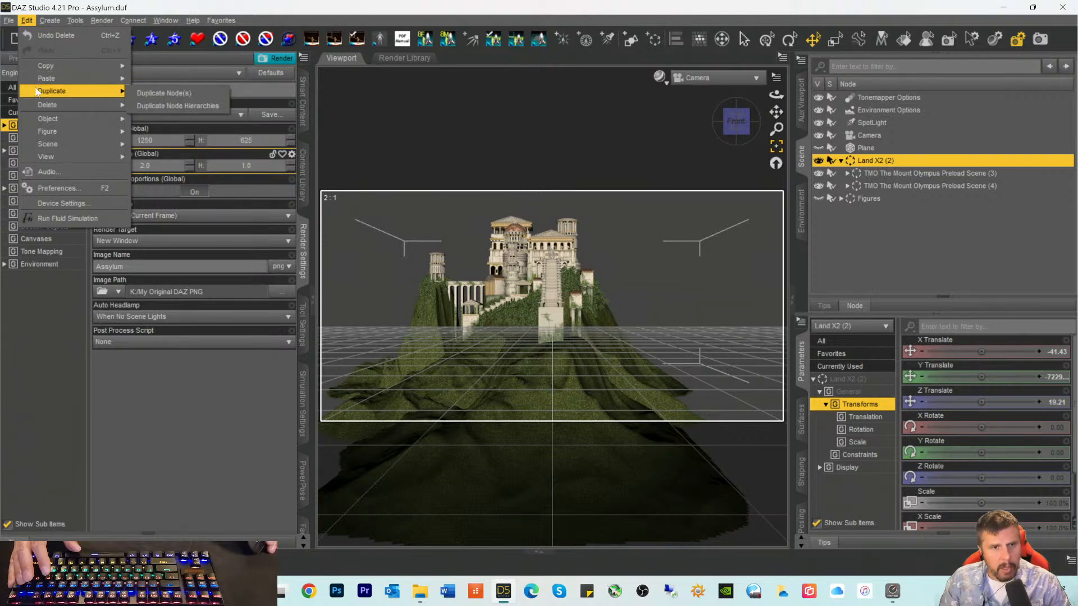
pyautogui.click(151, 106)
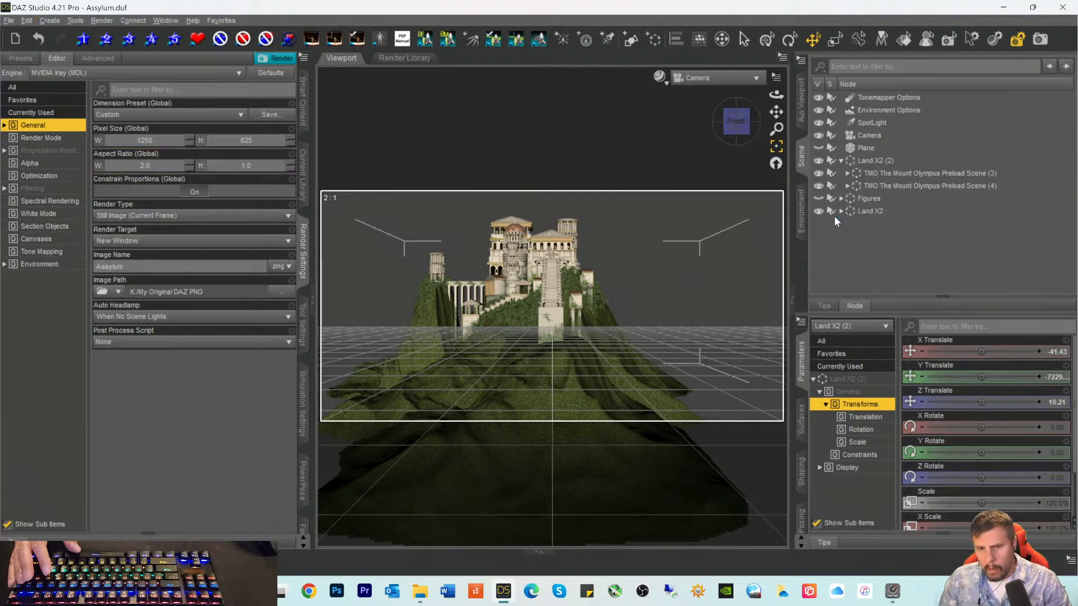
# Step: Set the Y Rotate of the duplicated Land X2 group to 90 degrees
pyautogui.click(869, 211)
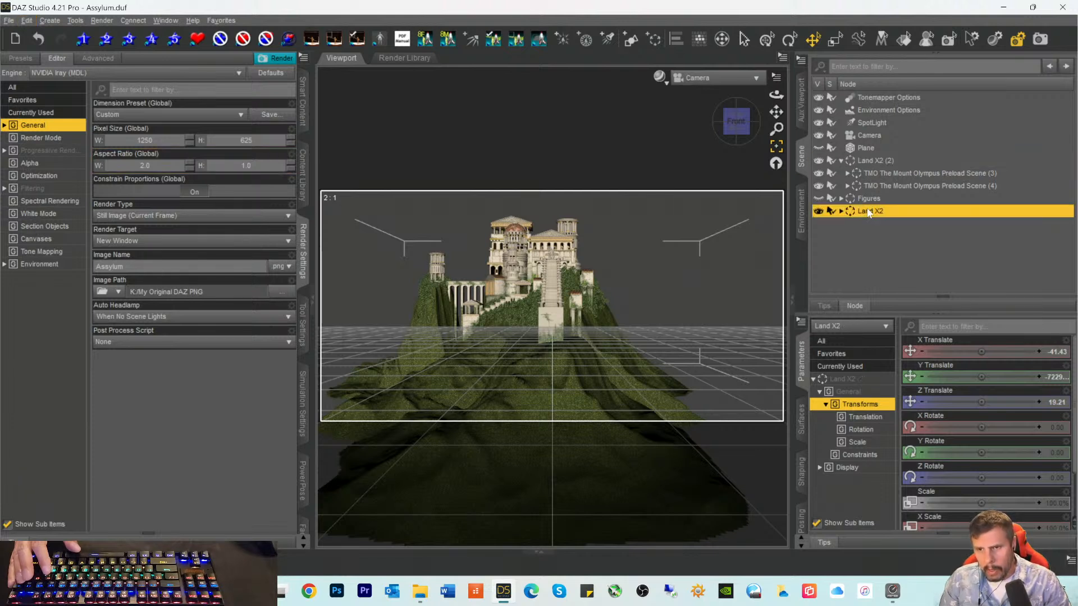
pyautogui.click(1058, 431)
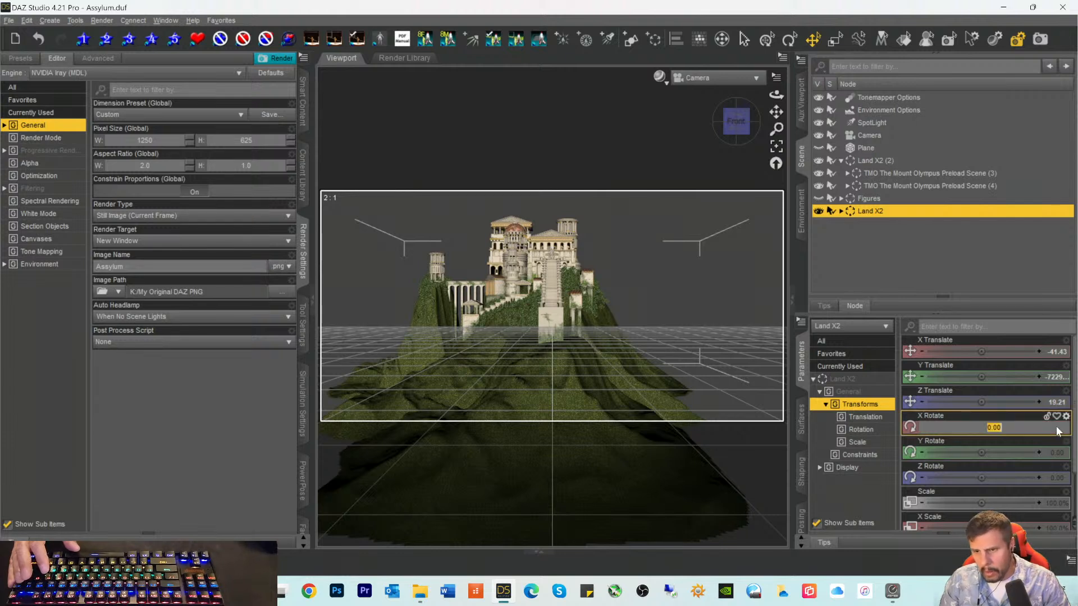
pyautogui.click(1049, 456)
pyautogui.write('9')
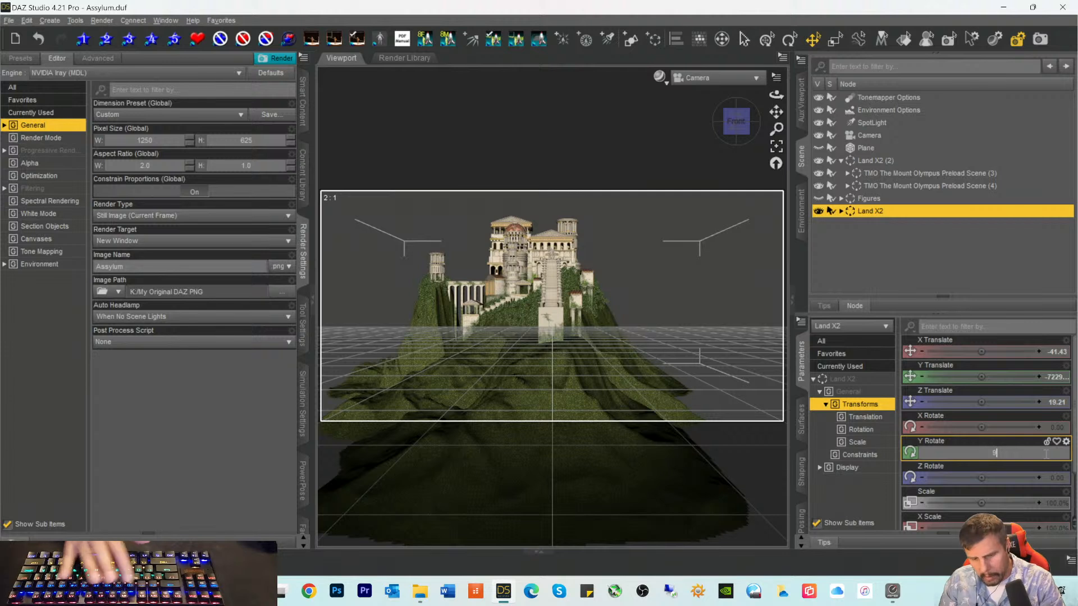
pyautogui.write('0')
pyautogui.press('Return')
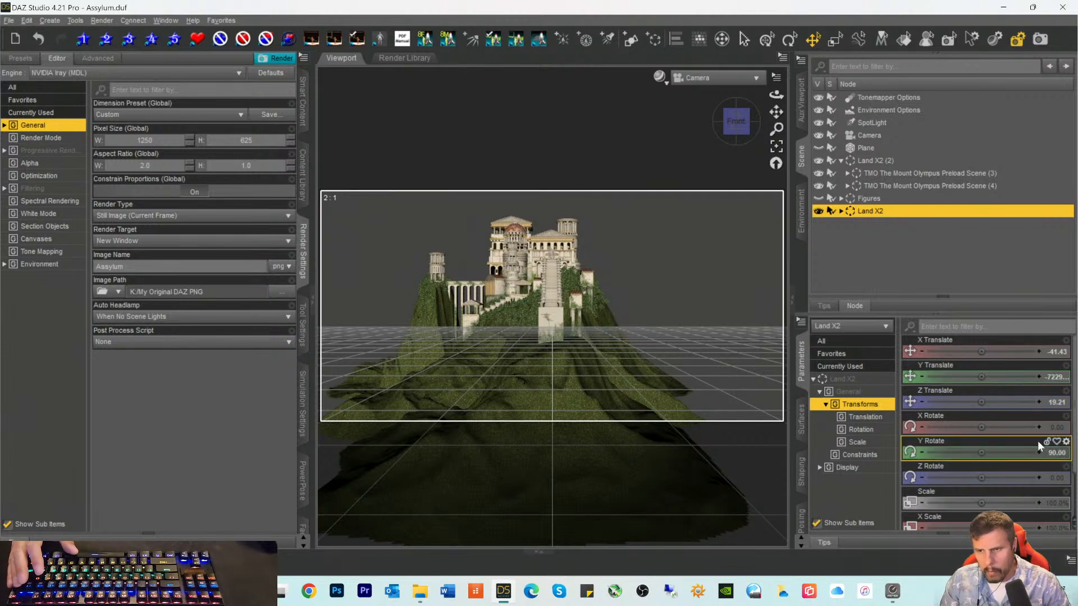
# Step: Switch to the Perspective View and put Land X2 (2) and Land X2 into a new group labelled All LAnd
pyautogui.click(721, 77)
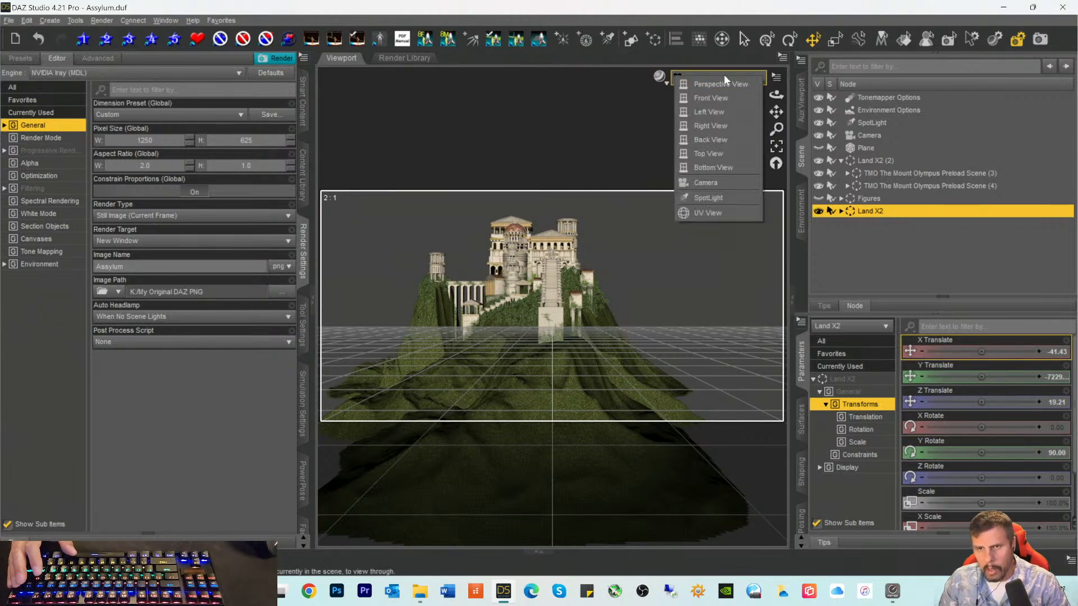
pyautogui.click(716, 84)
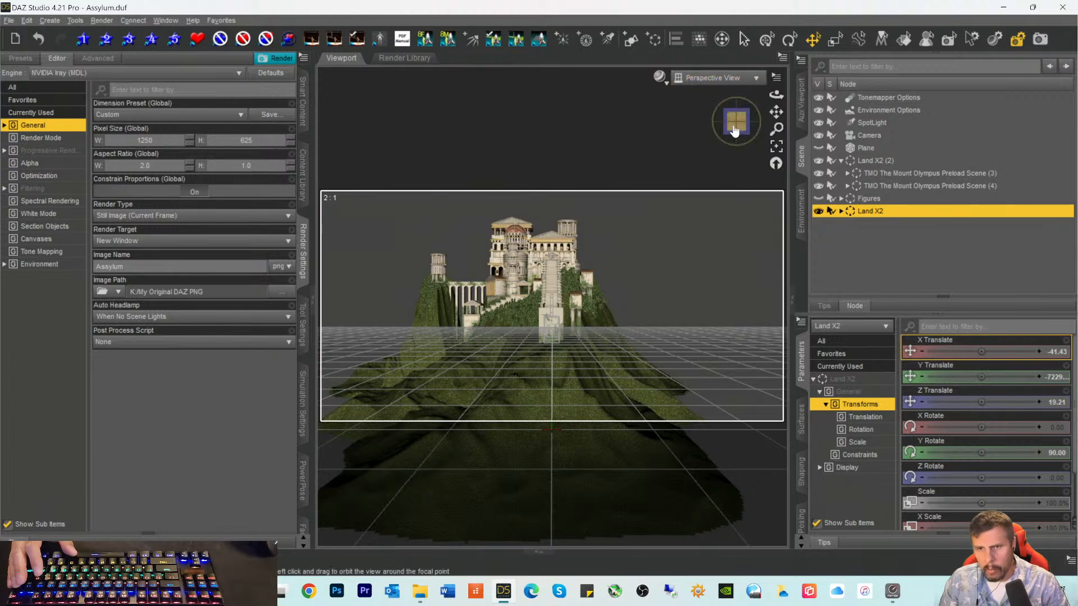
pyautogui.moveTo(734, 130); pyautogui.dragTo(783, 180)
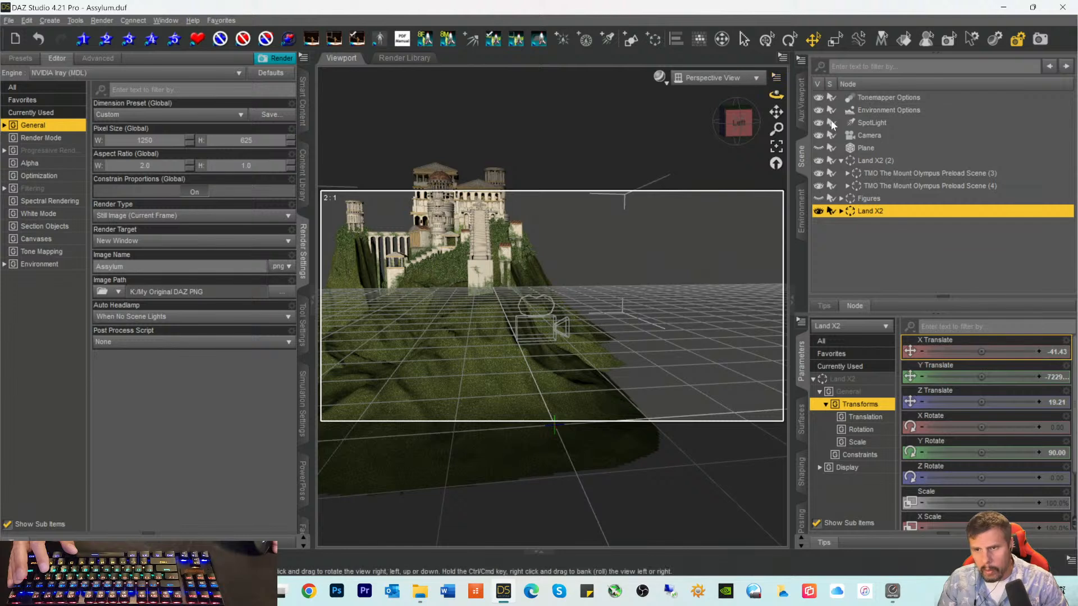
pyautogui.click(867, 160)
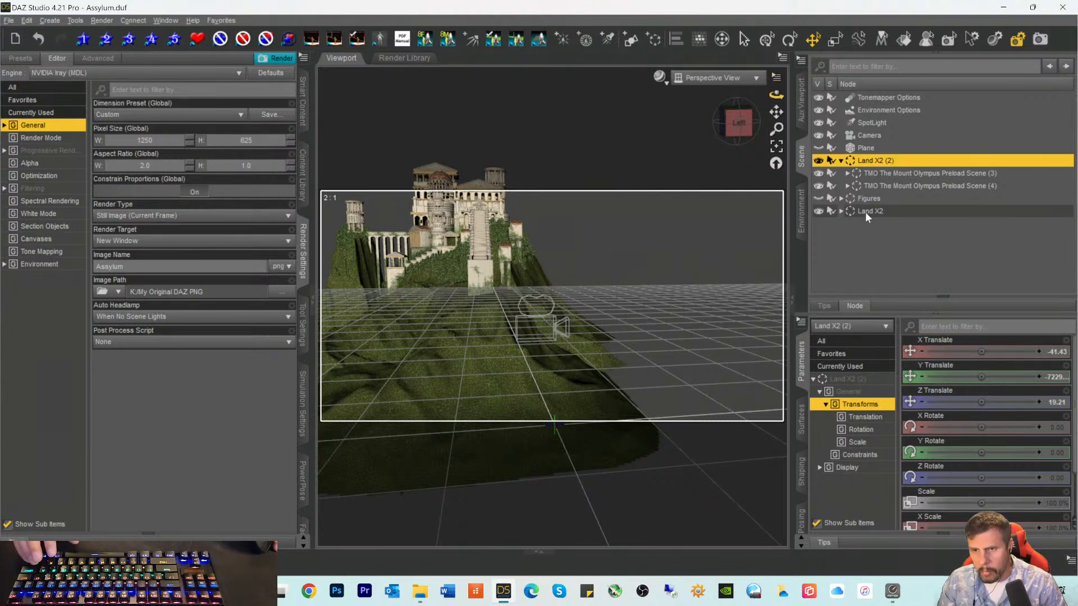
pyautogui.click(865, 211)
pyautogui.keyDown('ctrl'); pyautogui.click(867, 162); pyautogui.keyUp('ctrl')
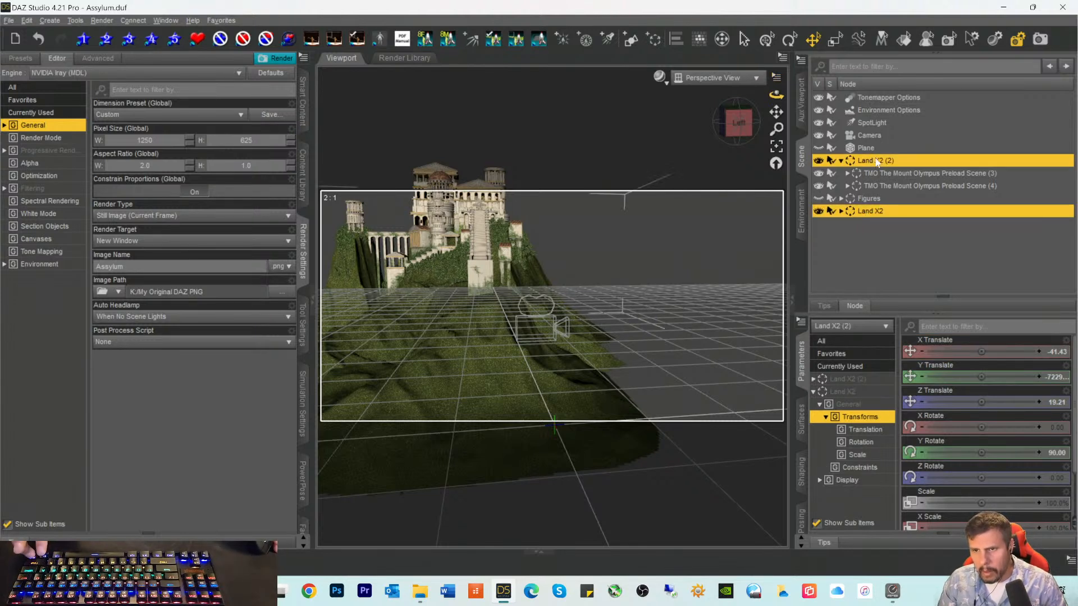
pyautogui.click(653, 40)
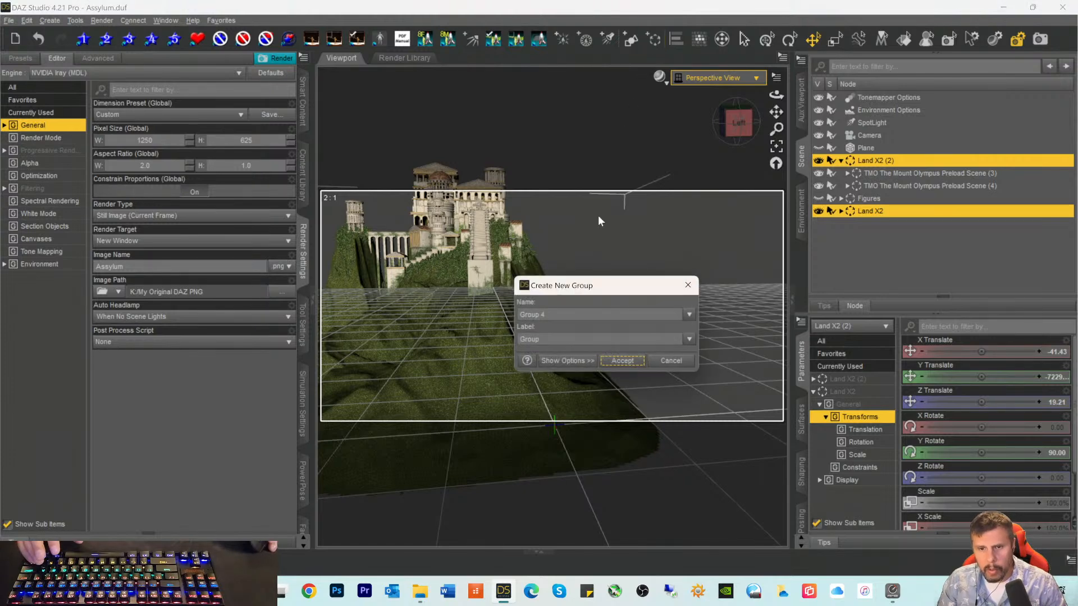
pyautogui.doubleClick(557, 340)
pyautogui.write('All')
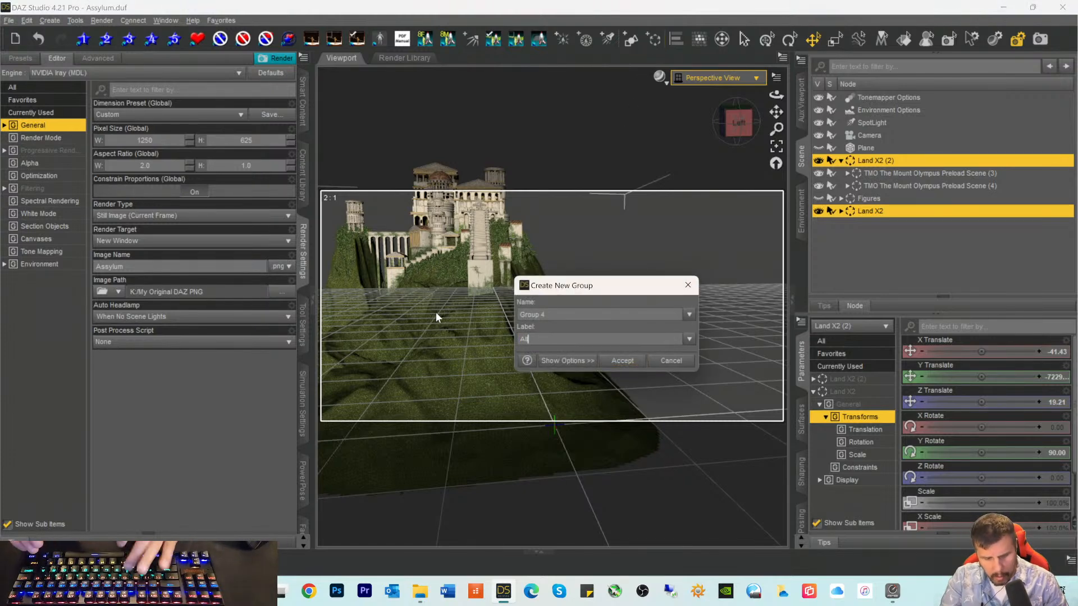
pyautogui.write(' LAnd')
pyautogui.press('Return')
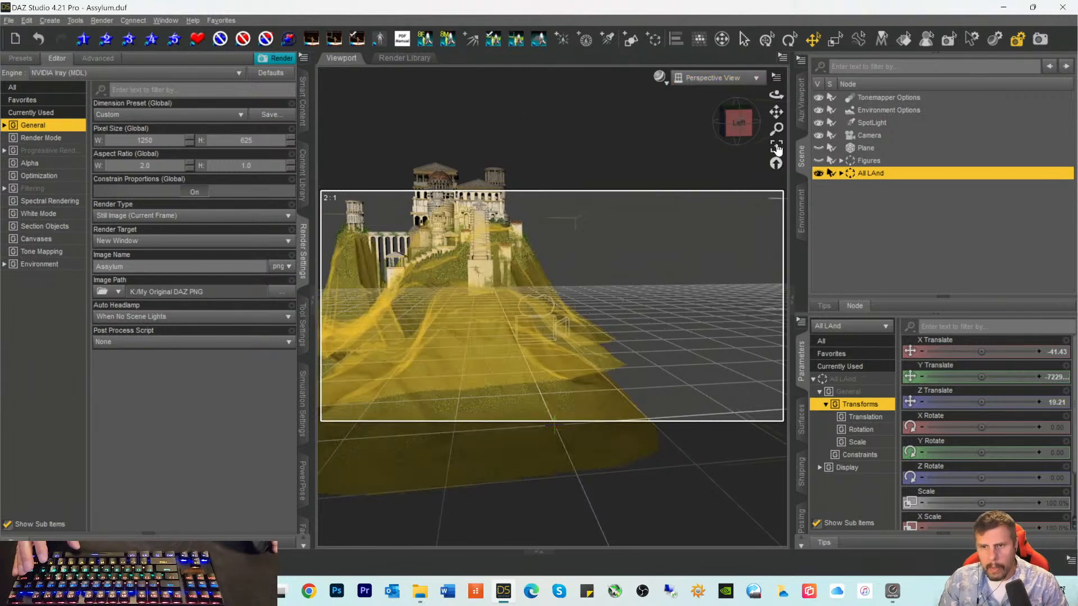
# Step: Frame the All LAnd group to examine the mountain layout from above, and return to the Camera view
pyautogui.click(775, 147)
pyautogui.click(738, 108)
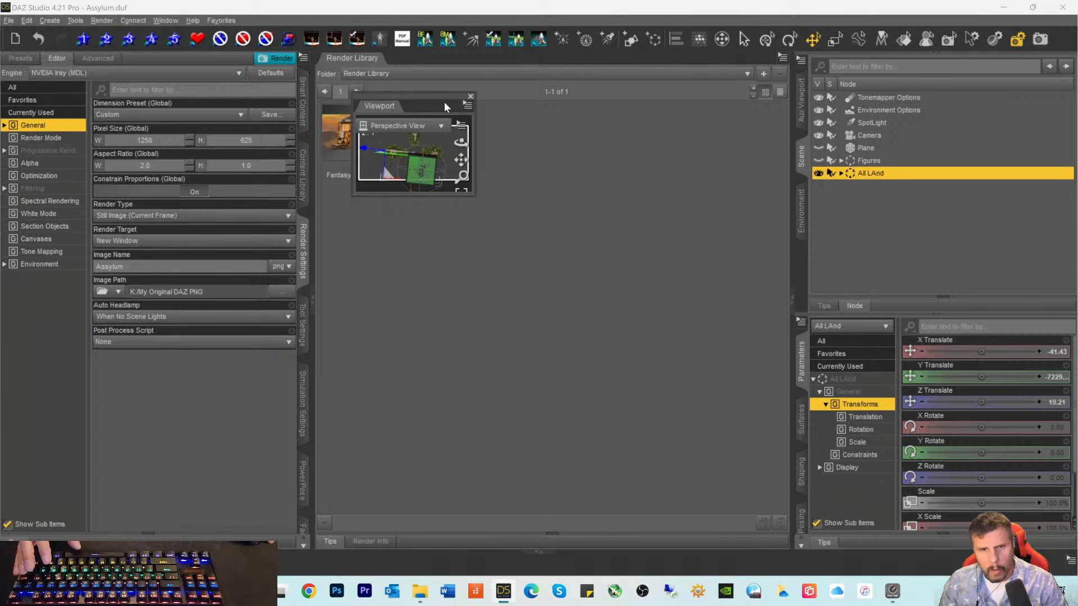
pyautogui.moveTo(408, 99); pyautogui.dragTo(394, 58)
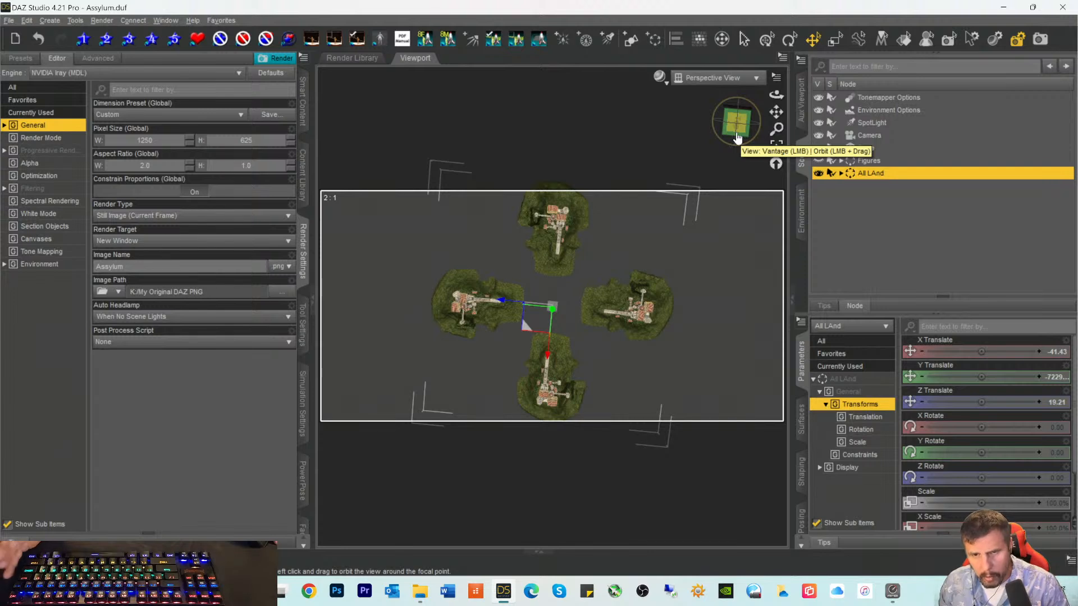
pyautogui.click(721, 78)
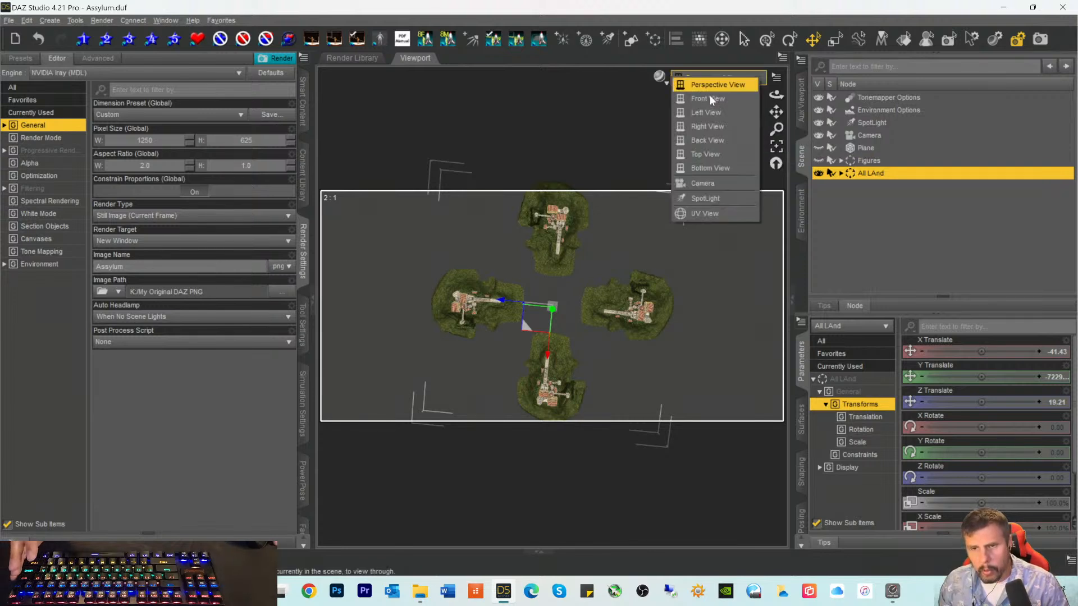
pyautogui.click(702, 184)
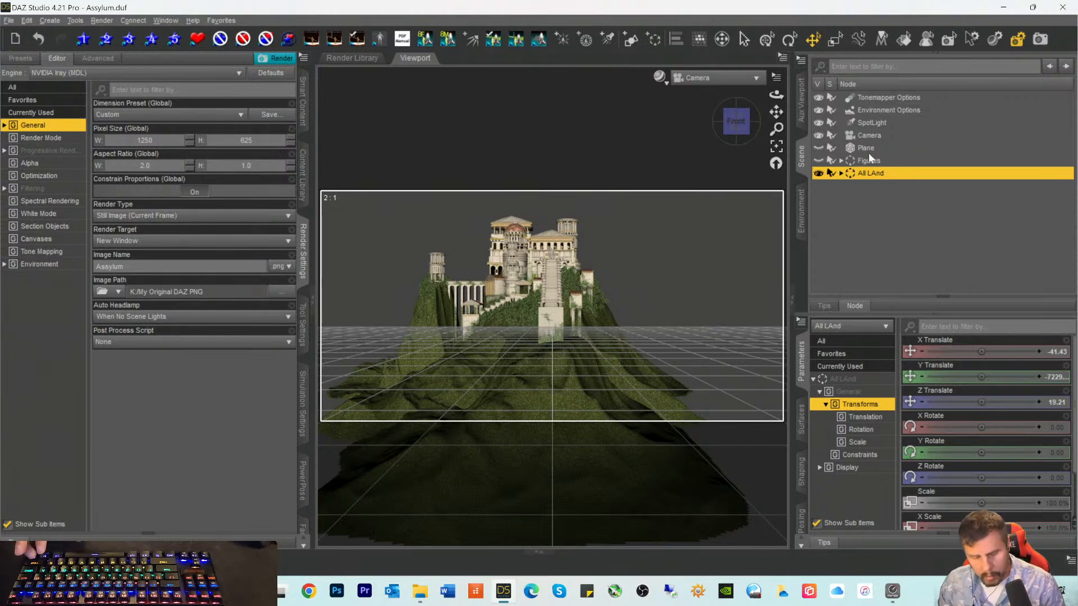
# Step: Save the scene and delete the old Assylum-Canvas1-EnvironmentLighting.exr from the Assylum_canvases folder in File Explorer
pyautogui.hotkey('ctrl', 's')
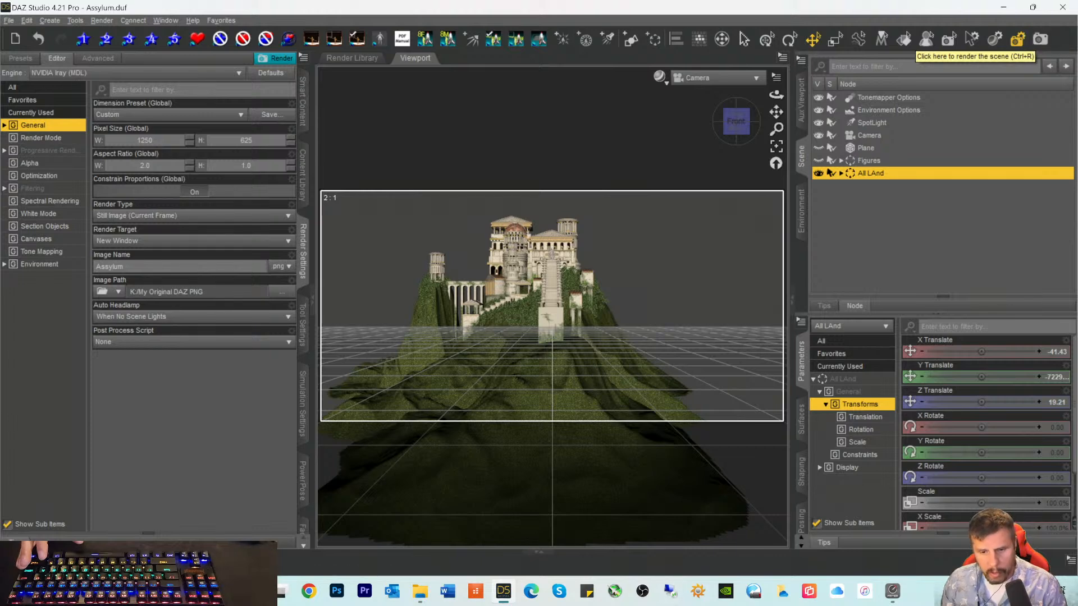
pyautogui.click(418, 591)
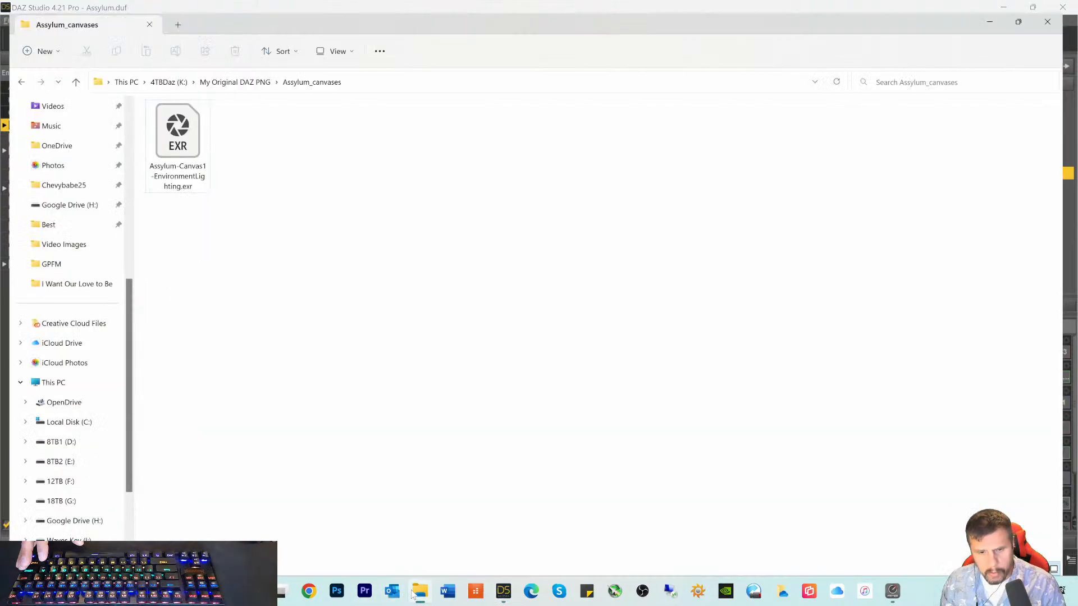
pyautogui.click(175, 139)
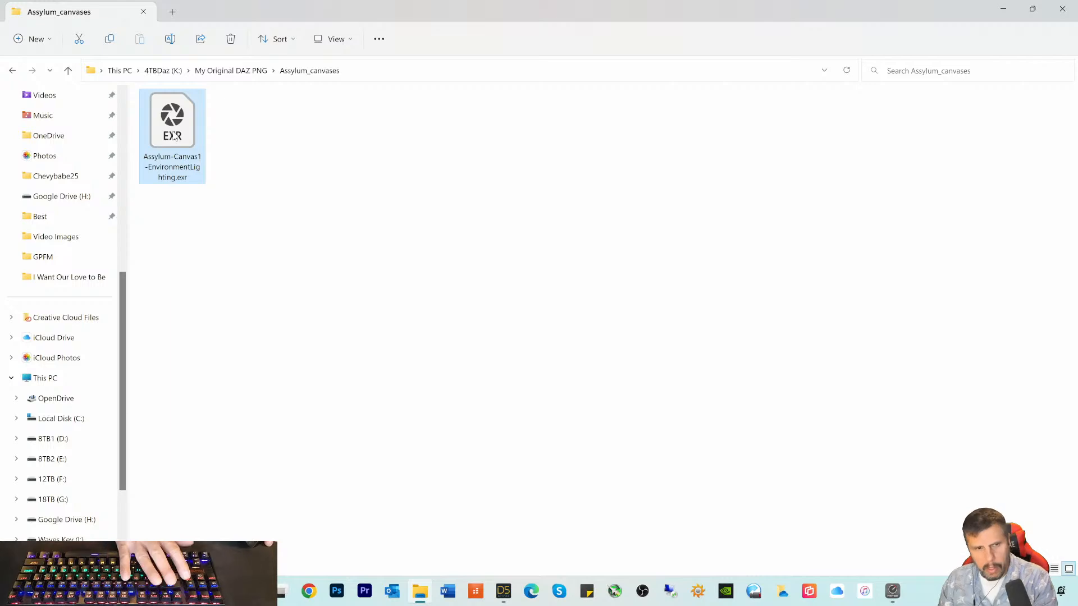
pyautogui.press('Delete')
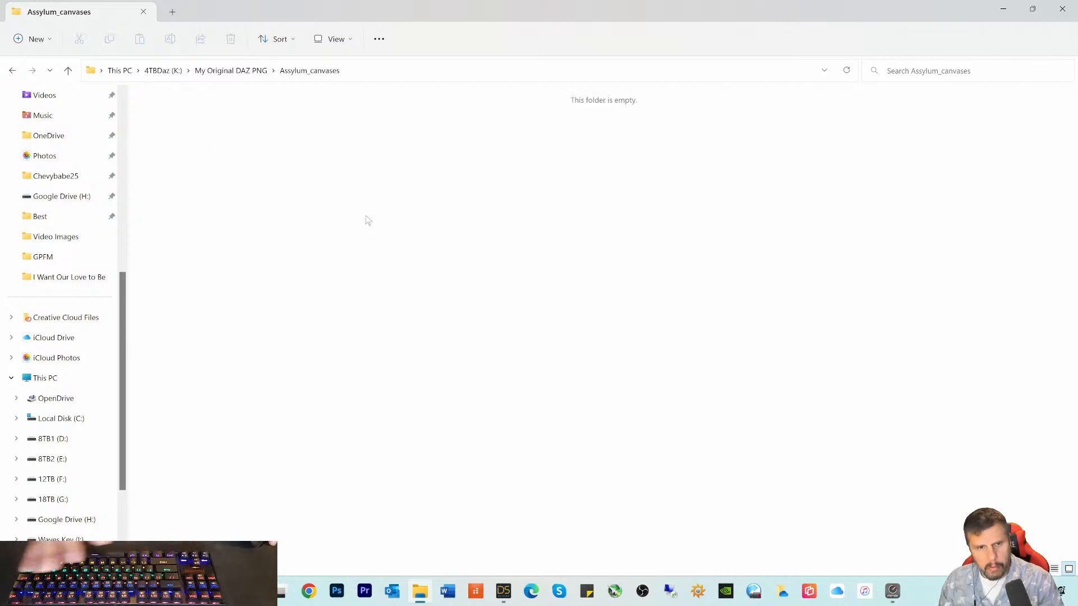
pyautogui.click(1003, 10)
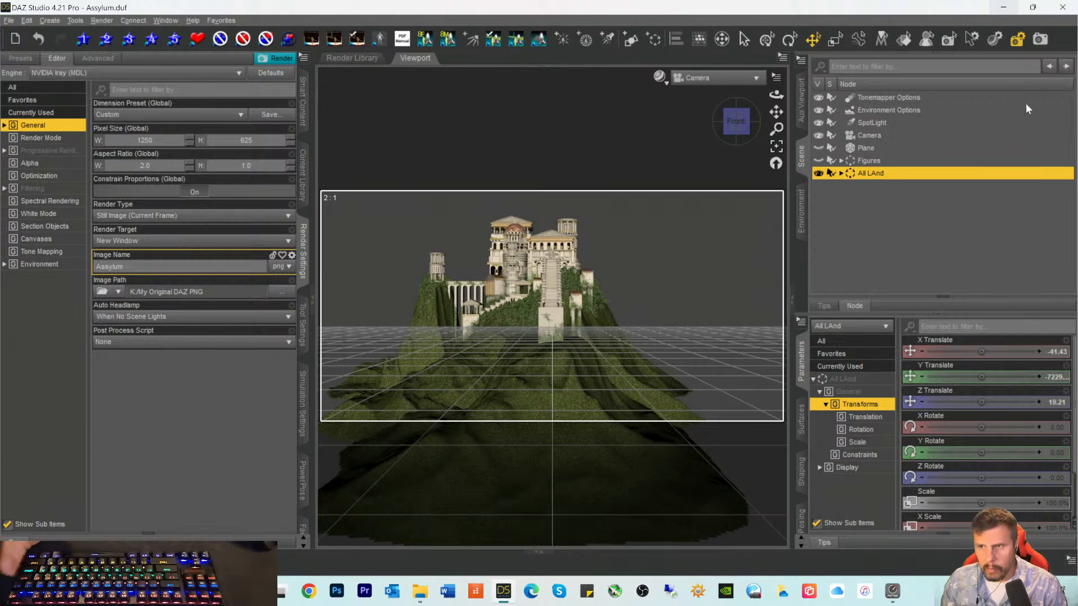
# Step: Render the spherical environment image of the All LAnd scene at the 2:1 aspect ratio
pyautogui.click(1040, 39)
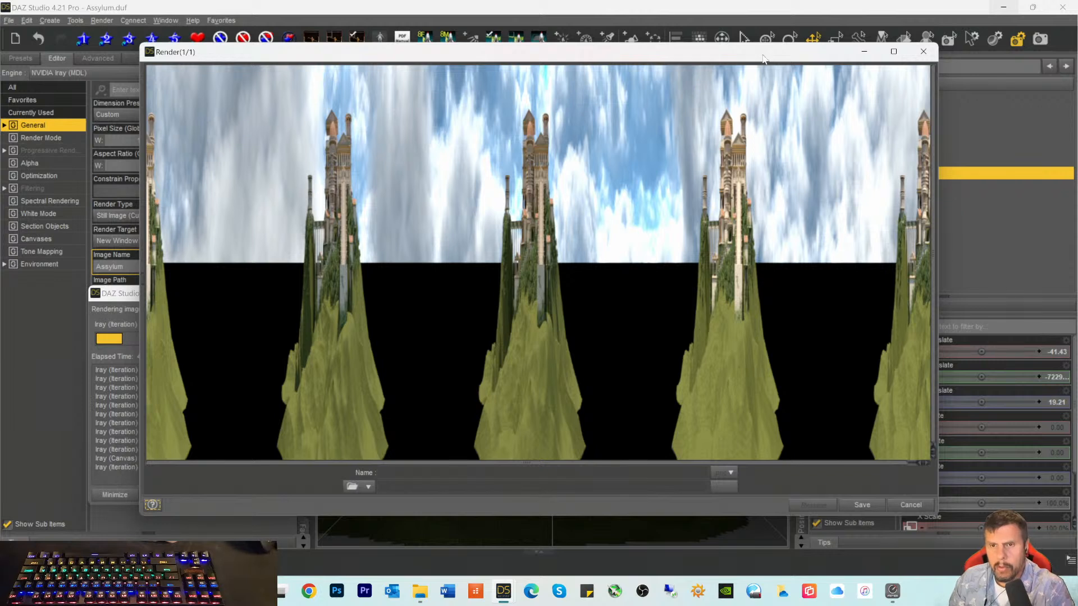
pyautogui.moveTo(724, 59); pyautogui.dragTo(693, 56)
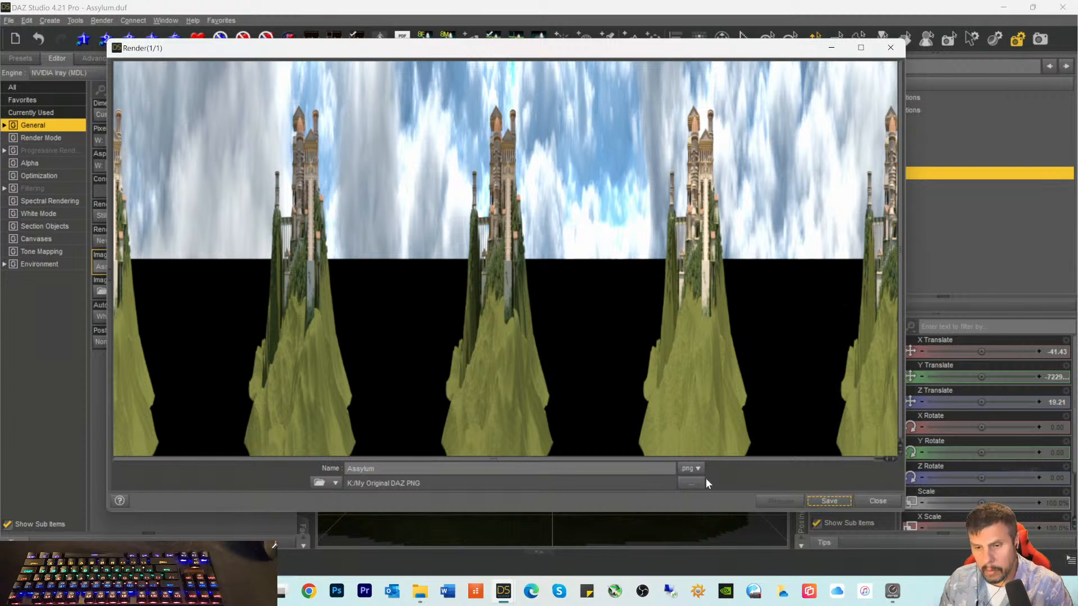
# Step: Save the finished render as Assylum.png in My Original DAZ PNG, replacing the existing file
pyautogui.moveTo(238, 55)
pyautogui.mouseDown()
pyautogui.moveTo(370, 47)
pyautogui.moveTo(494, 77)
pyautogui.moveTo(382, 82)
pyautogui.moveTo(254, 52)
pyautogui.mouseUp()
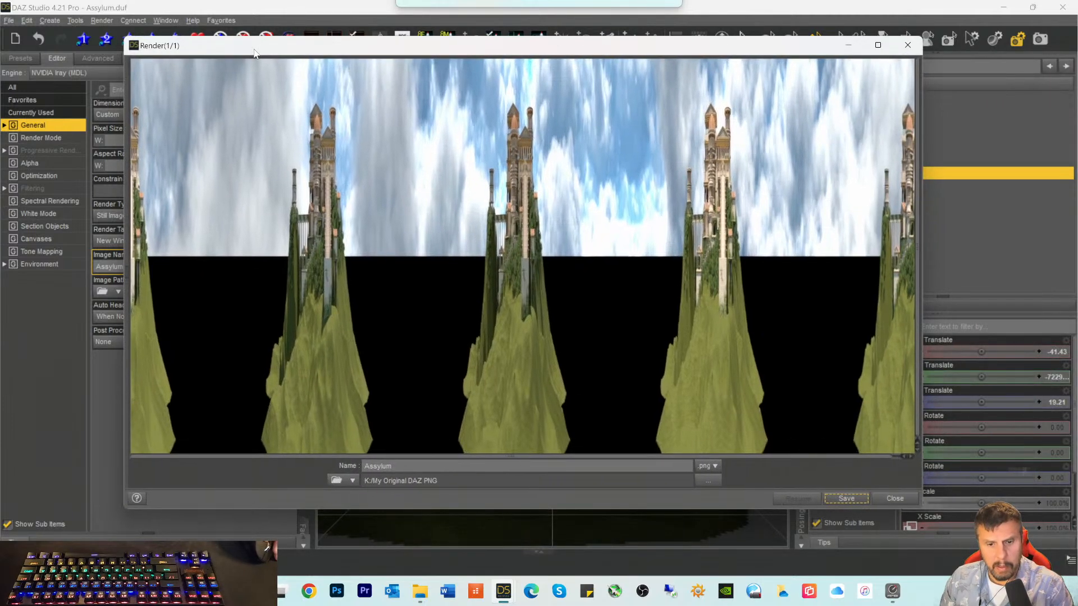
pyautogui.click(846, 498)
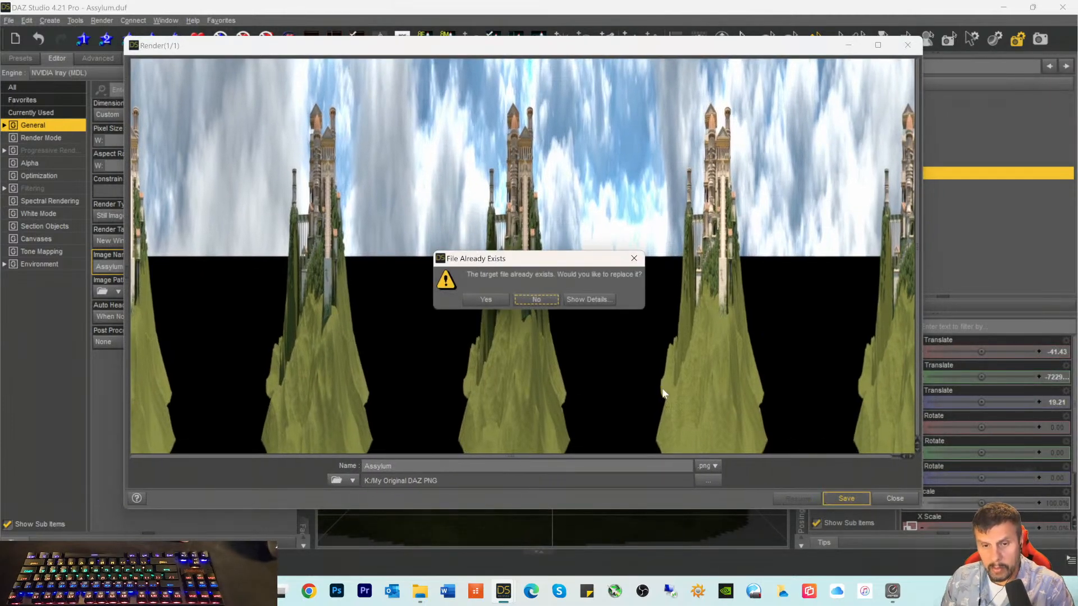
pyautogui.click(488, 301)
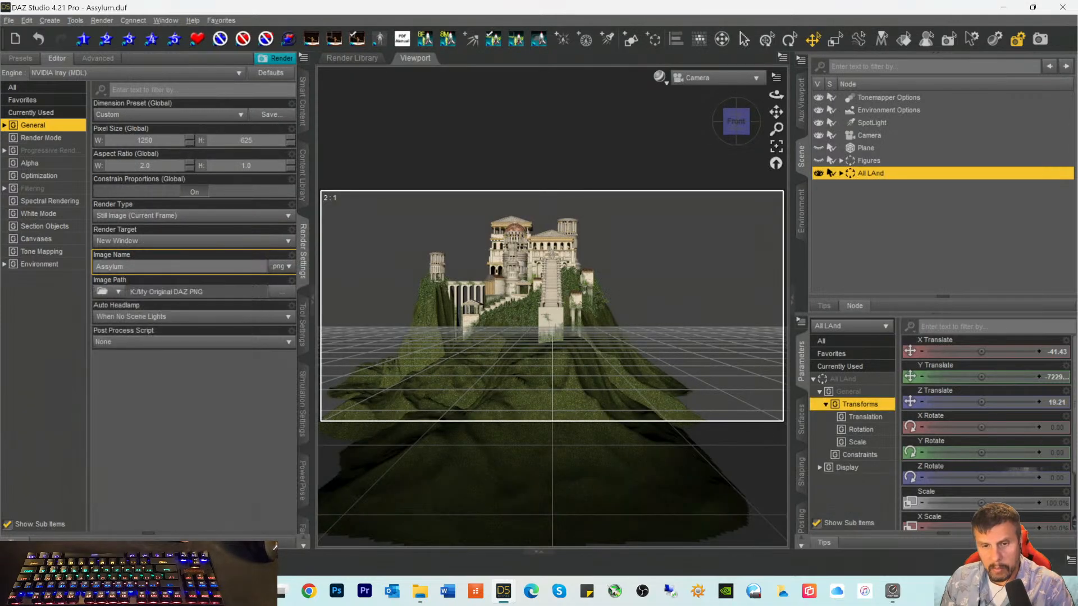
# Step: Start a new empty scene and bring up the Smart Content sky presets
pyautogui.click(9, 20)
pyautogui.click(27, 35)
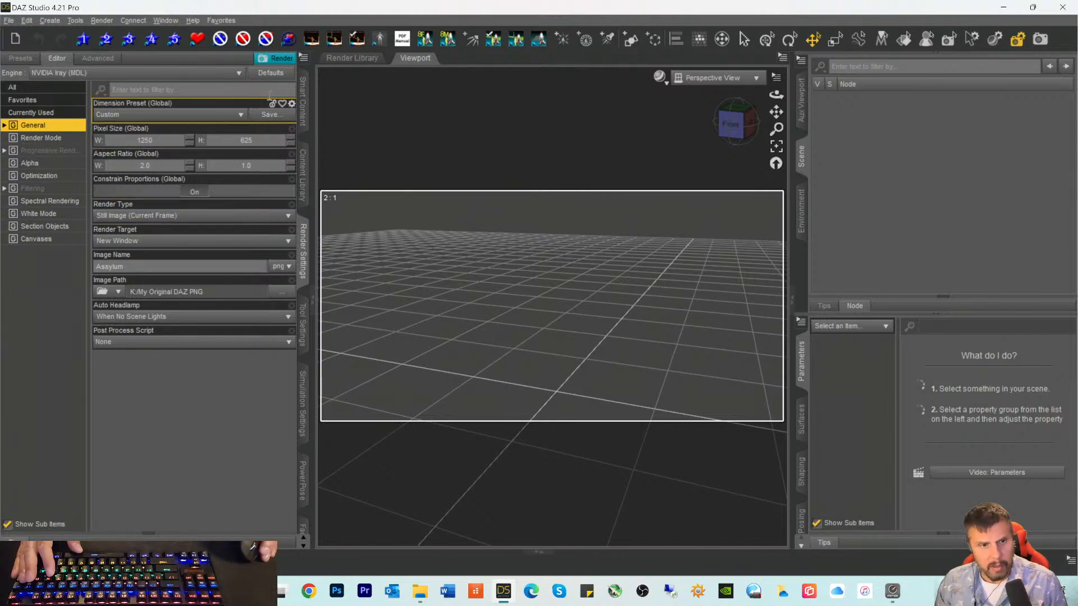
pyautogui.click(304, 120)
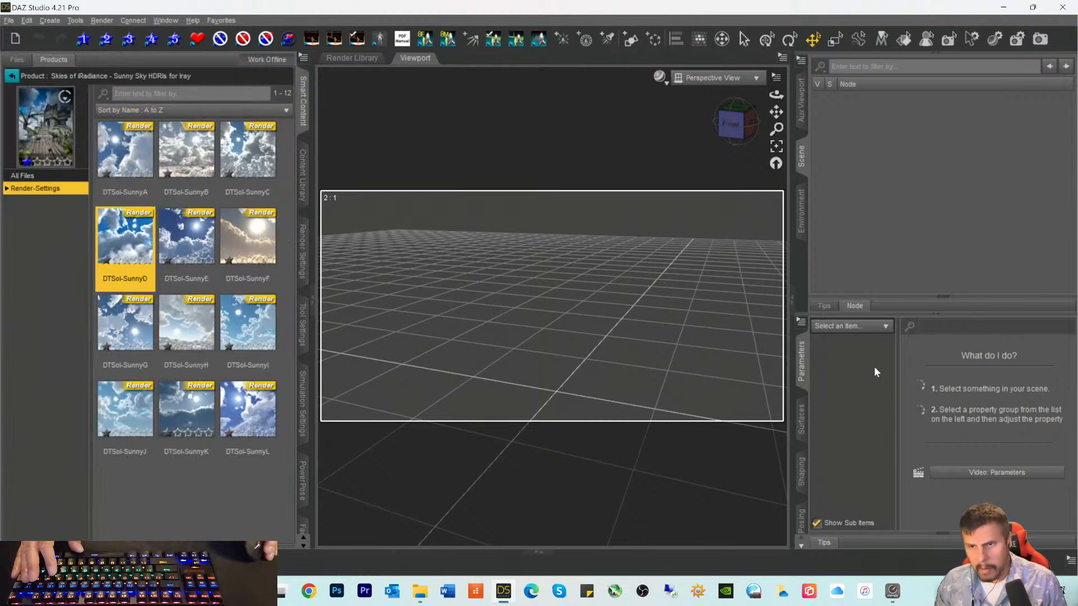
# Step: Create an Environment Options node and a Tonemapper Options node with their default names
pyautogui.click(49, 20)
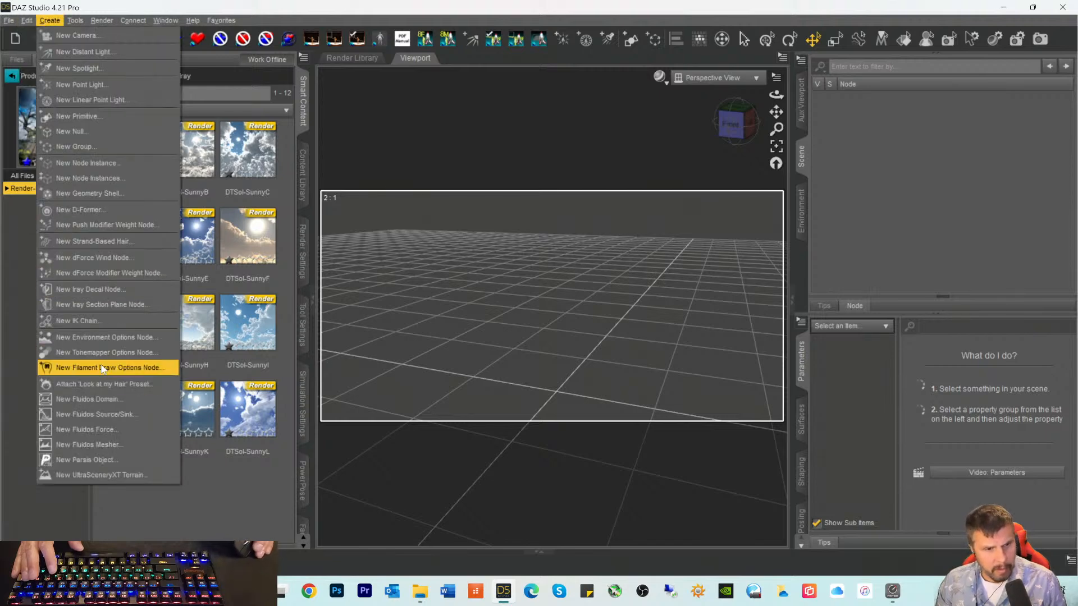
pyautogui.click(106, 340)
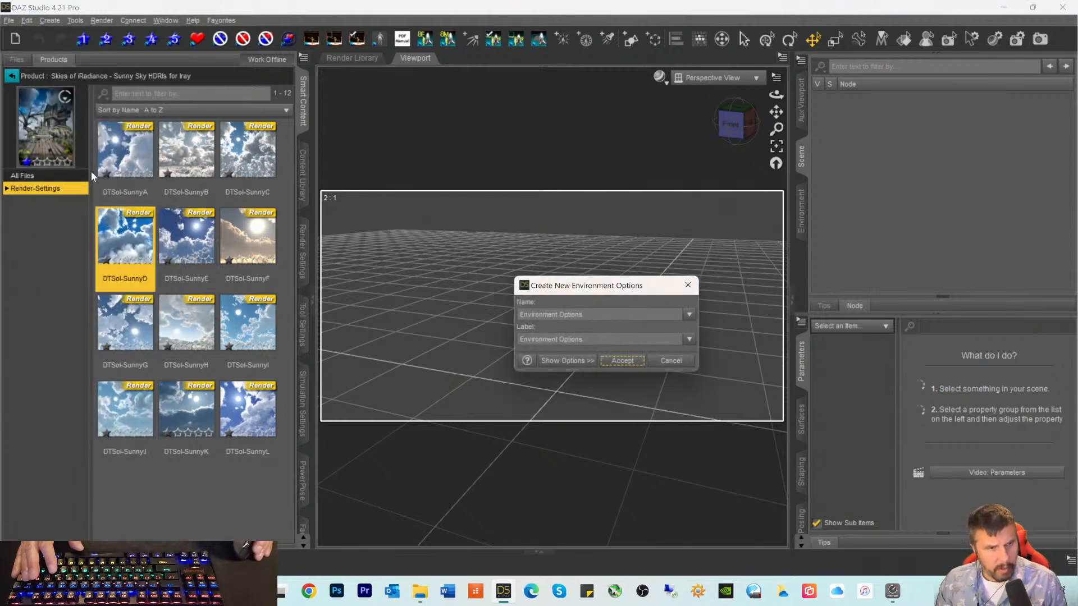
pyautogui.click(621, 361)
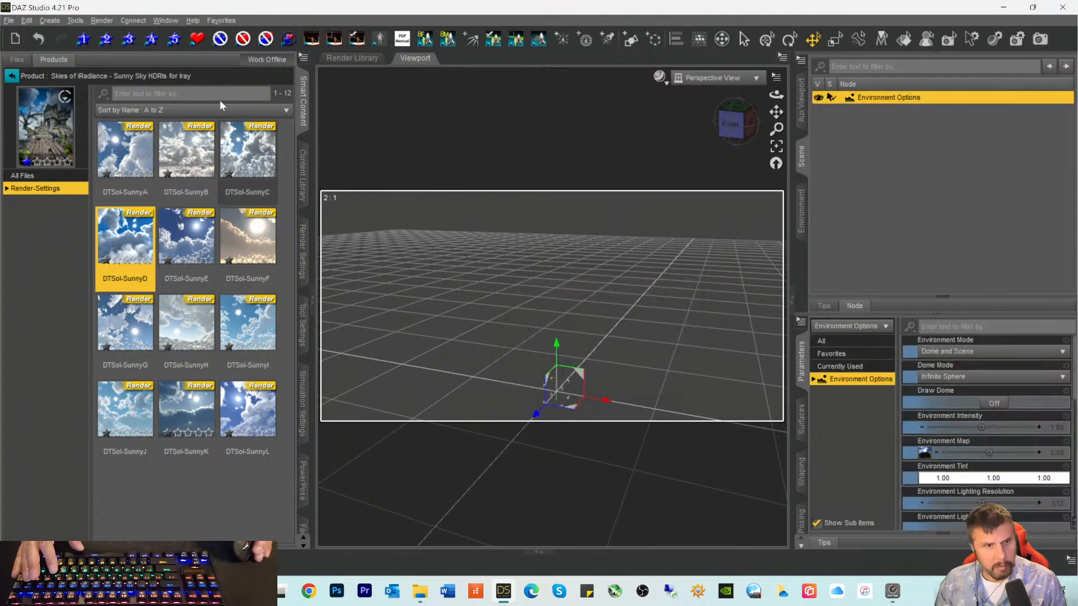
pyautogui.click(50, 20)
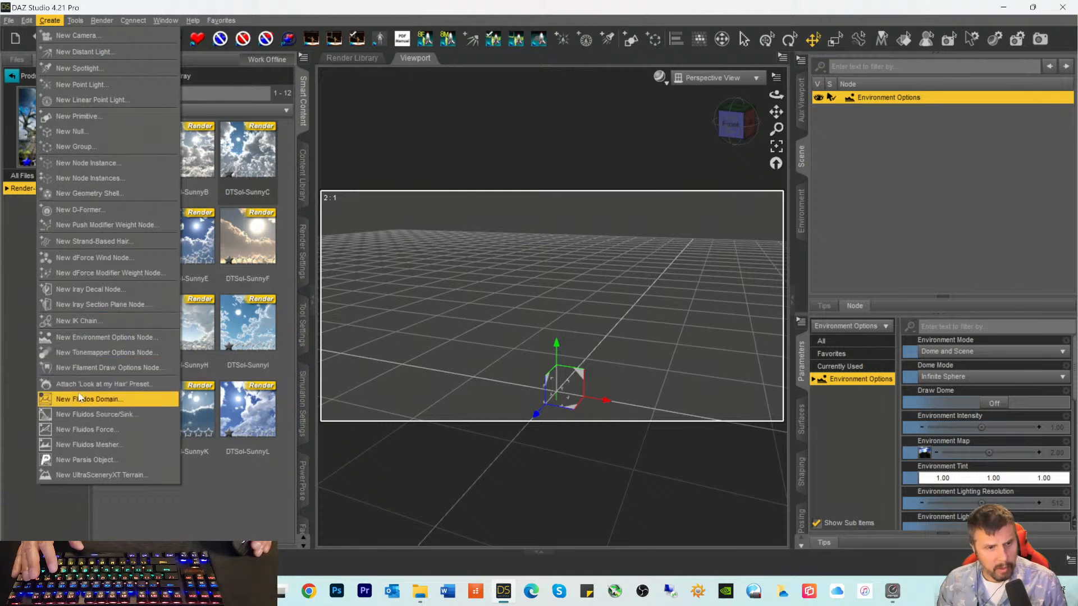
pyautogui.click(102, 352)
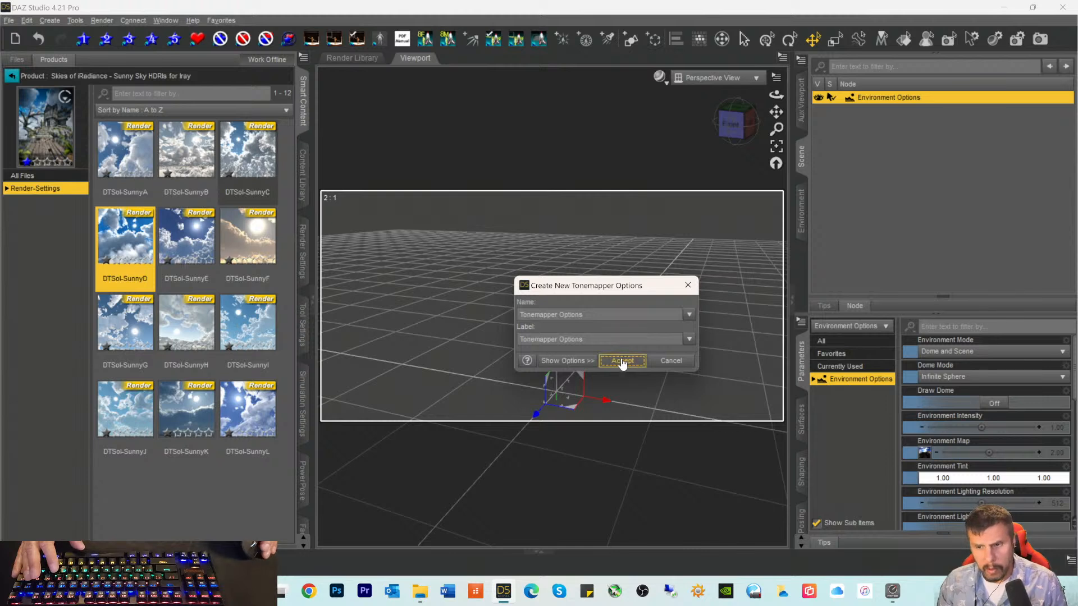
pyautogui.click(623, 362)
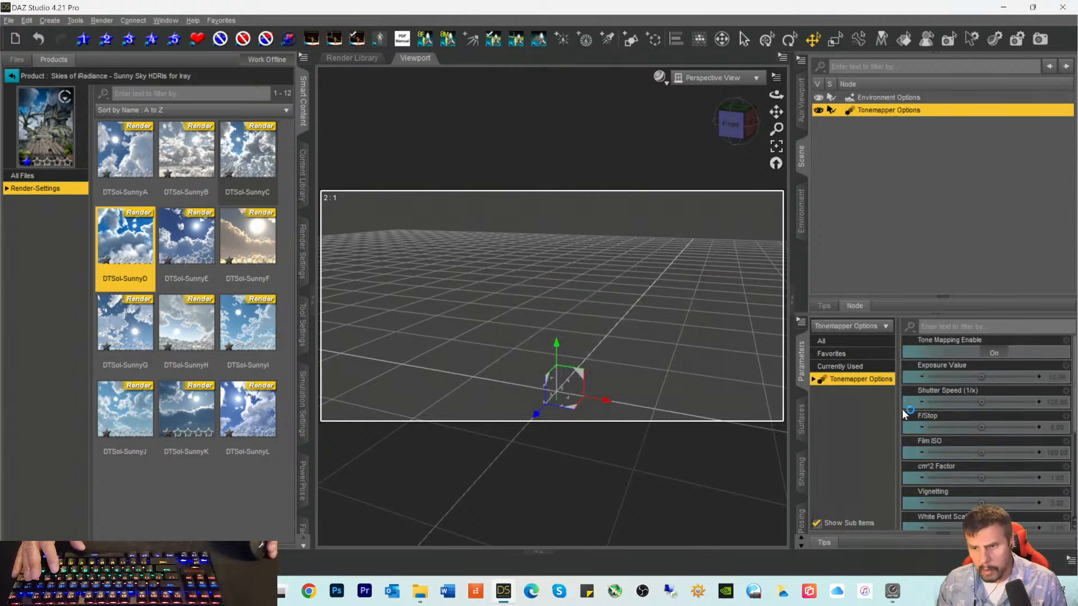
# Step: Load Assylum-Canvas1-EnvironmentLighting.exr from My Original DAZ PNG's Assylum_canvases folder as the Environment Map of Environment Options
pyautogui.click(873, 99)
pyautogui.click(923, 452)
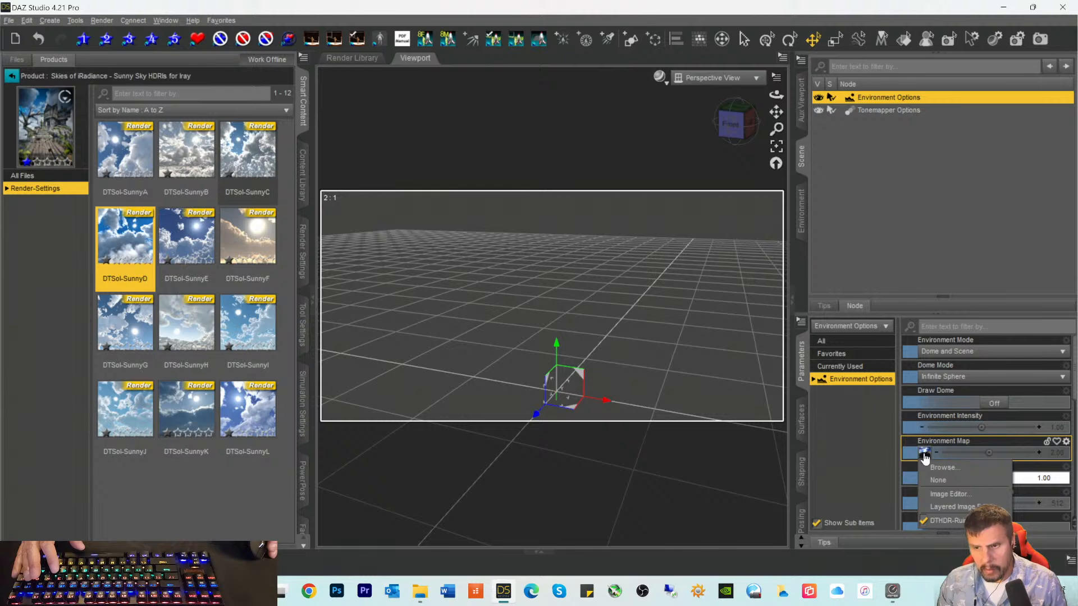
pyautogui.click(942, 467)
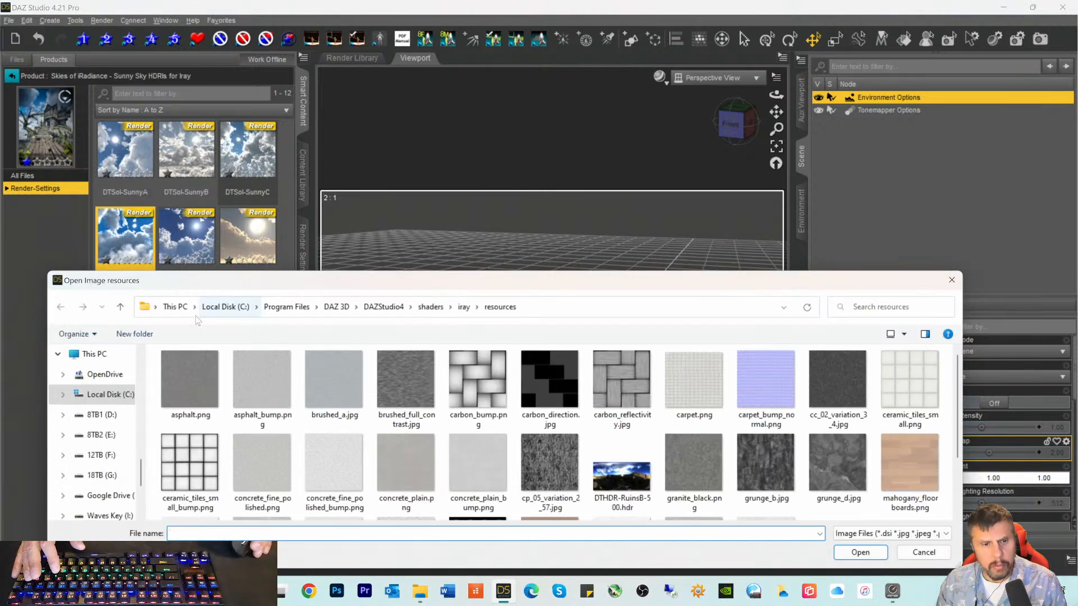
pyautogui.scroll(6, 100, 389)
pyautogui.scroll(5, 100, 388)
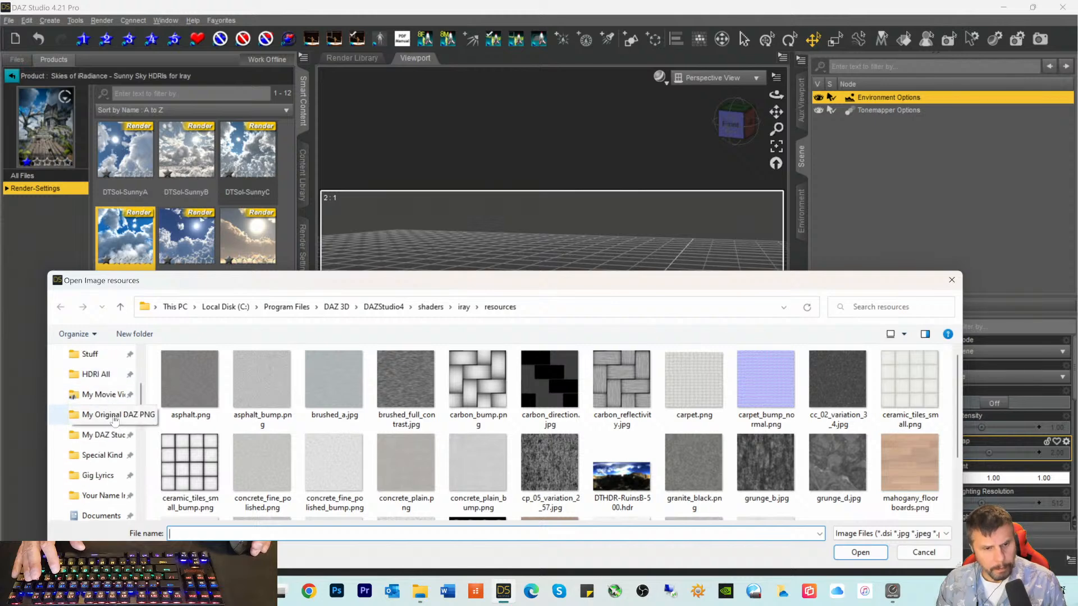
pyautogui.click(114, 418)
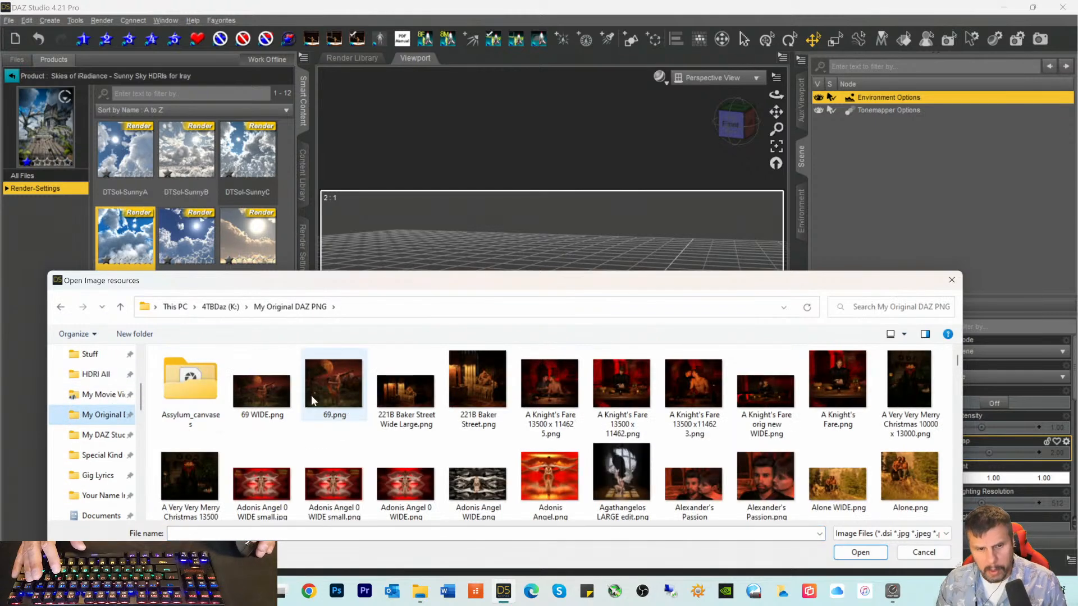
pyautogui.doubleClick(188, 395)
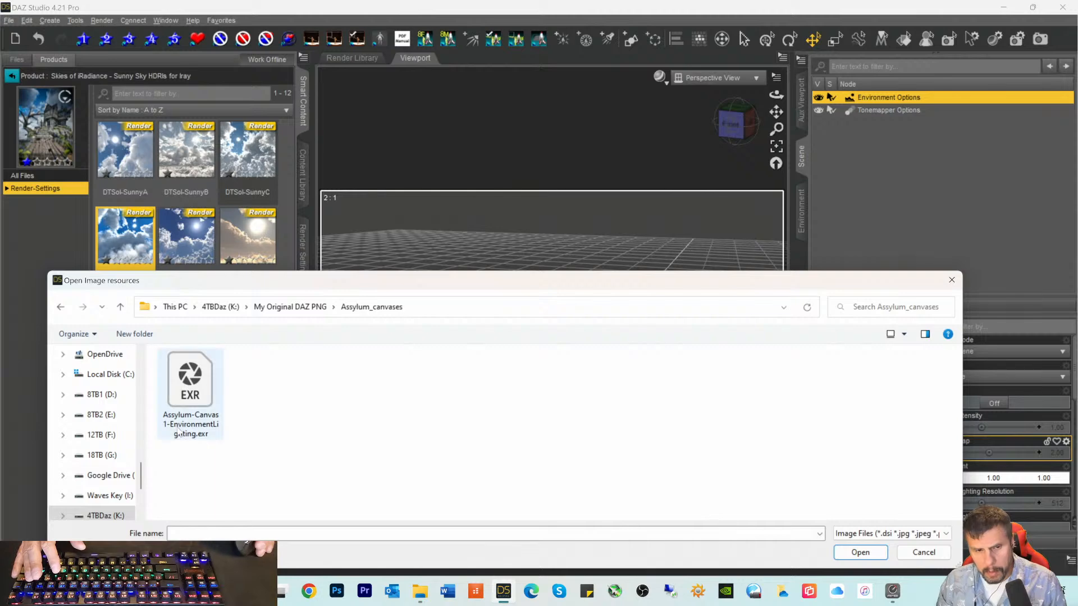
pyautogui.click(185, 400)
pyautogui.click(859, 553)
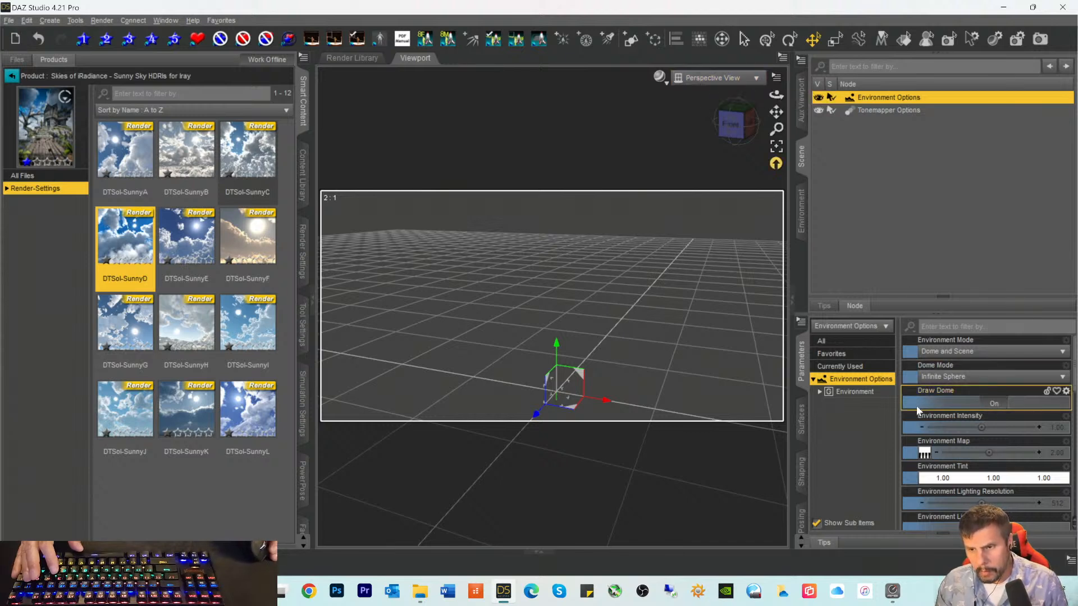
# Step: With Draw Dome on, switch the viewport's drawing style to NVIDIA Iray to preview the environment map
pyautogui.click(661, 79)
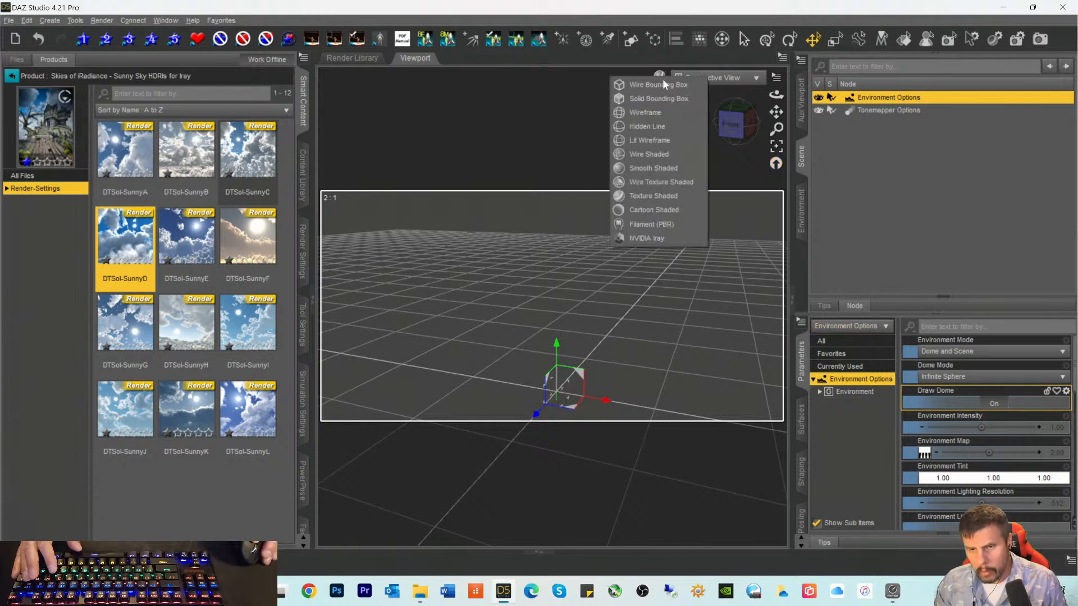
pyautogui.click(655, 237)
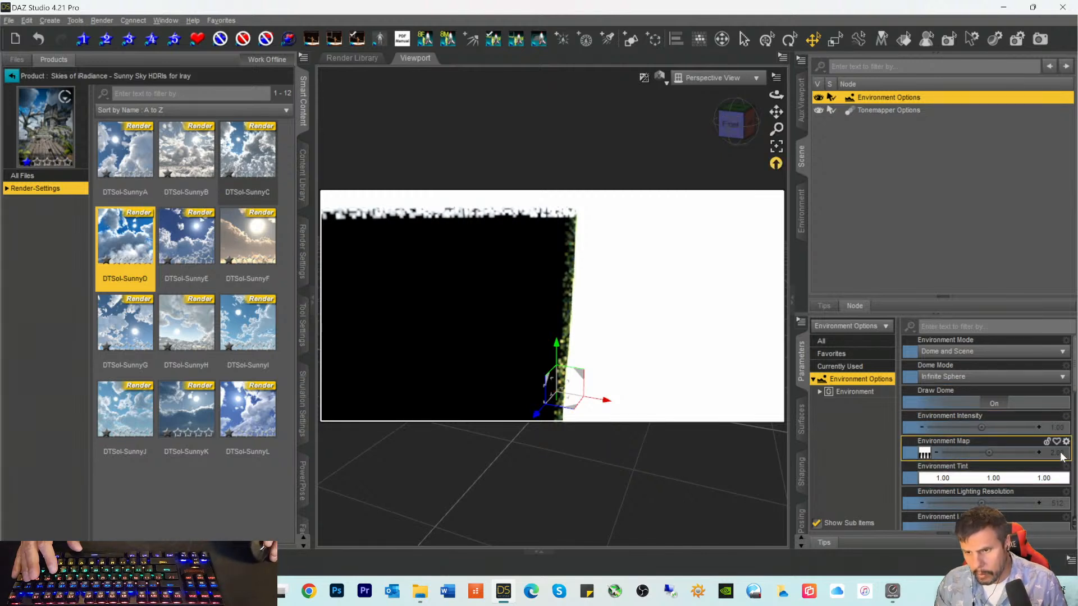
pyautogui.scroll(-5, 1060, 457)
pyautogui.scroll(5, 1061, 457)
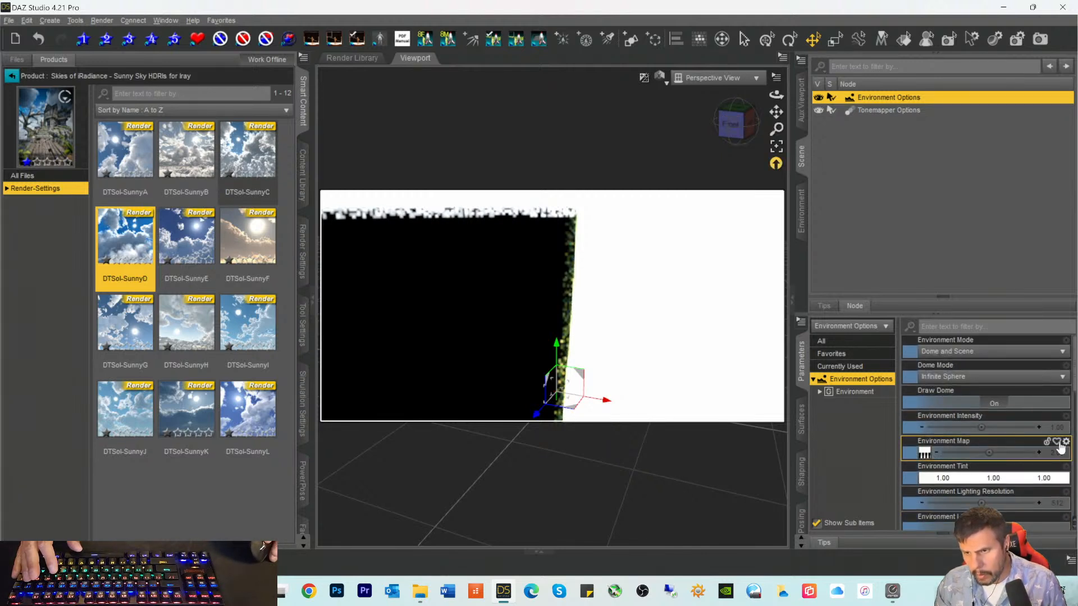
# Step: Try entering -0000002 as the Environment Map value
pyautogui.click(1057, 454)
pyautogui.press('BackSpace')
pyautogui.write('-1000000')
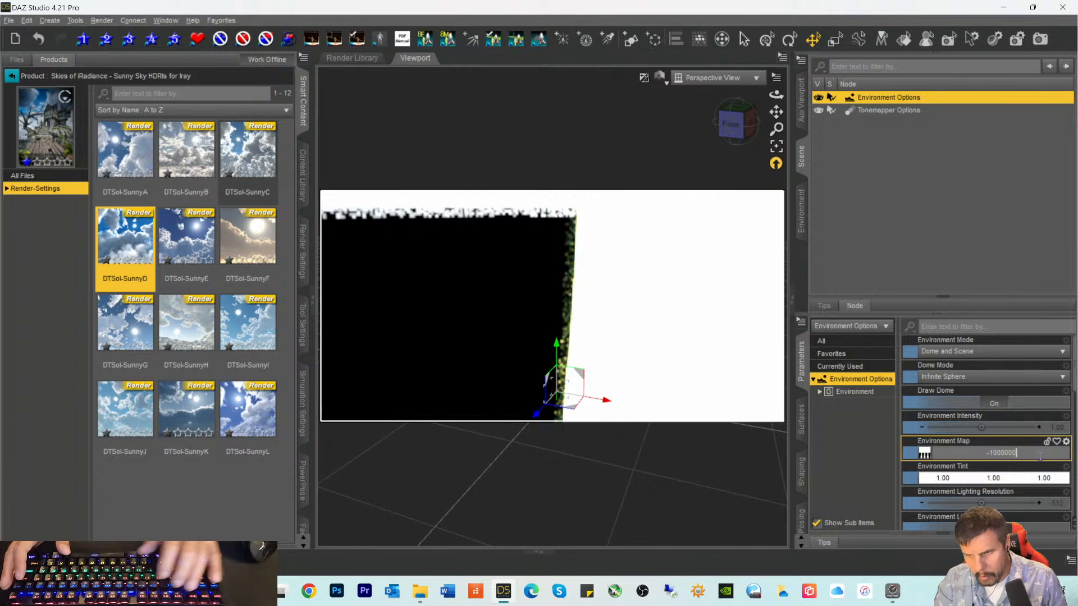
pyautogui.press('Left')
pyautogui.press('Left')
pyautogui.press('Left')
pyautogui.press('Left')
pyautogui.press('Left')
pyautogui.press('Left')
pyautogui.press('Left')
pyautogui.press('Delete')
pyautogui.press('Right')
pyautogui.press('Right')
pyautogui.press('Right')
pyautogui.press('Right')
pyautogui.press('Right')
pyautogui.press('Right')
pyautogui.write('2')
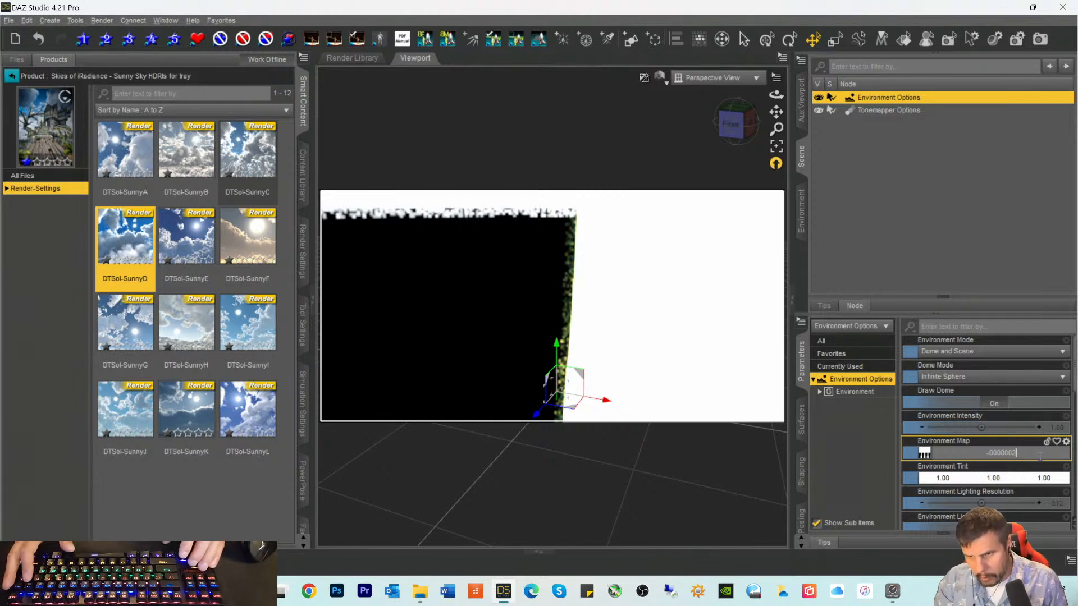
pyautogui.press('Return')
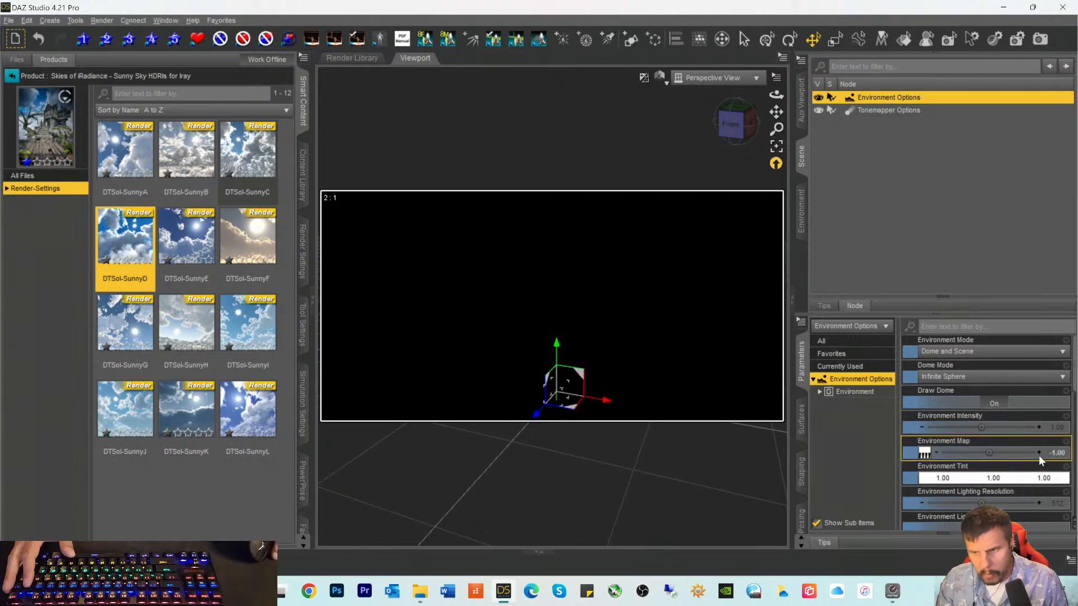
# Step: Set the Environment Map value to 0.0001
pyautogui.click(1057, 454)
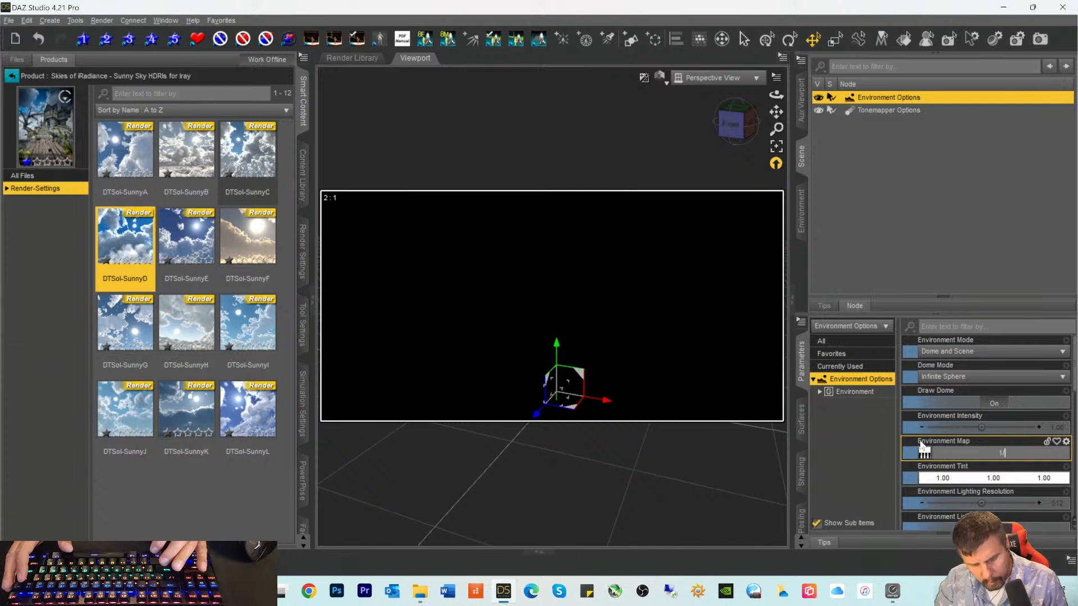
pyautogui.write('10000')
pyautogui.press('Return')
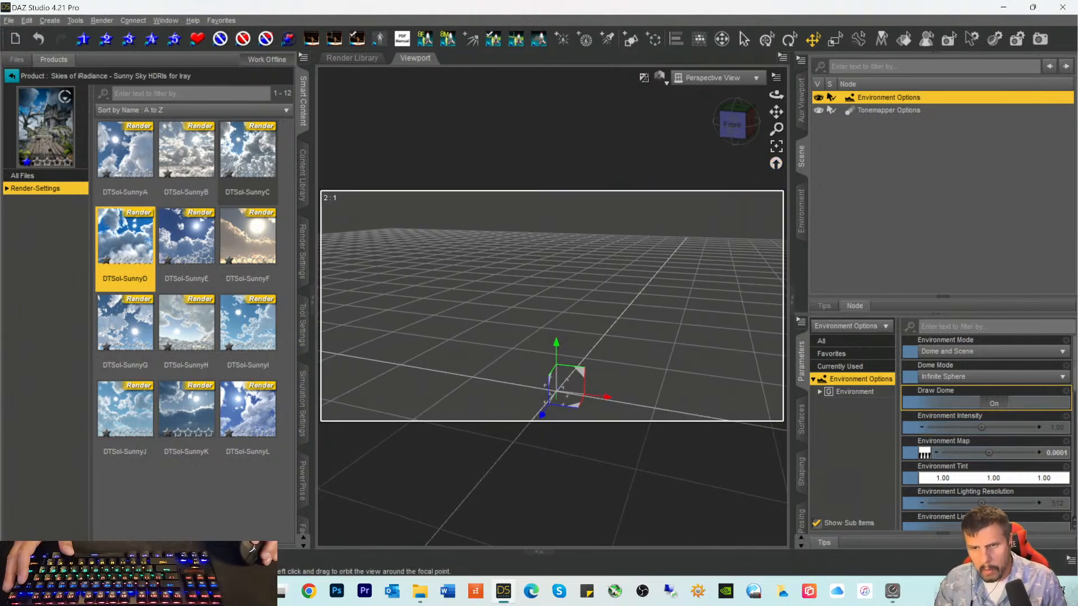
# Step: Turn the perspective view to the front and examine how the castle backdrop appears on the dome
pyautogui.moveTo(732, 128); pyautogui.dragTo(746, 163)
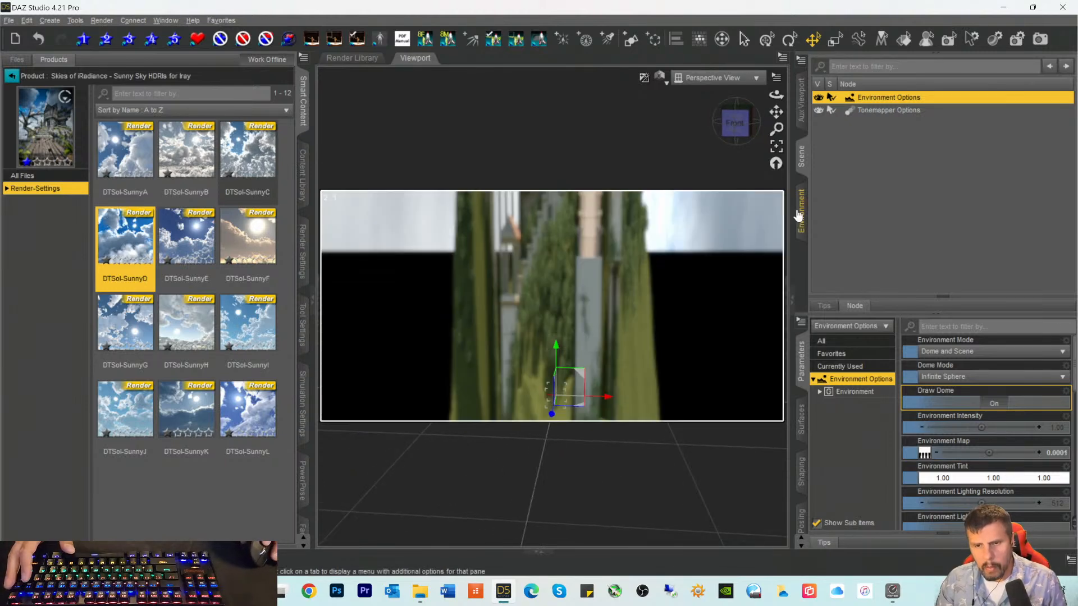
pyautogui.keyDown('ctrl'); pyautogui.keyDown('alt'); pyautogui.moveTo(674, 241); pyautogui.dragTo(632, 240); pyautogui.keyUp('alt'); pyautogui.keyUp('ctrl')
pyautogui.scroll(-3, 619, 241)
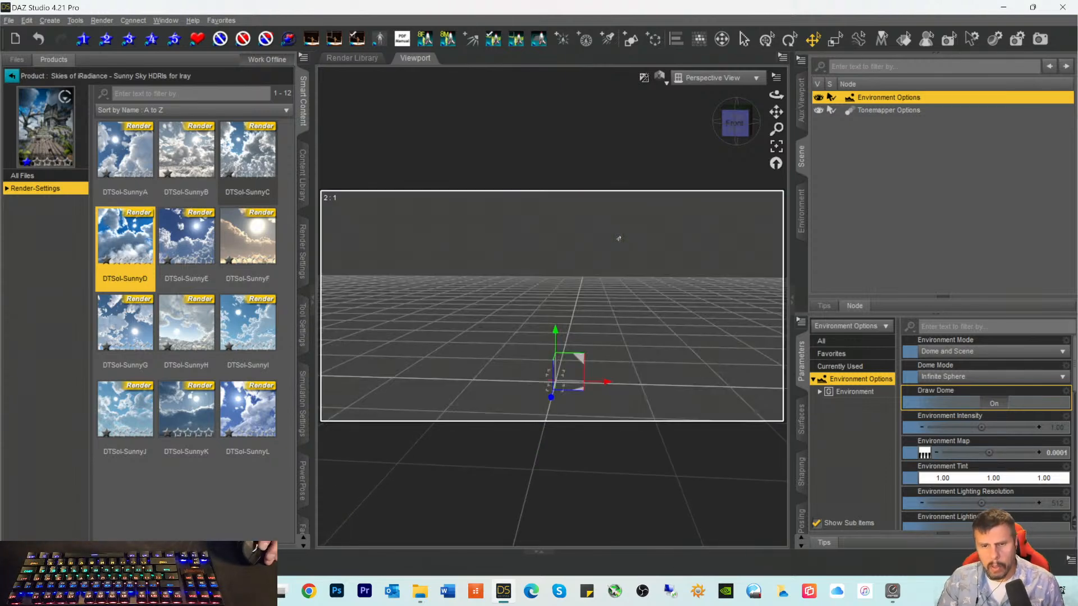
pyautogui.scroll(-3, 619, 241)
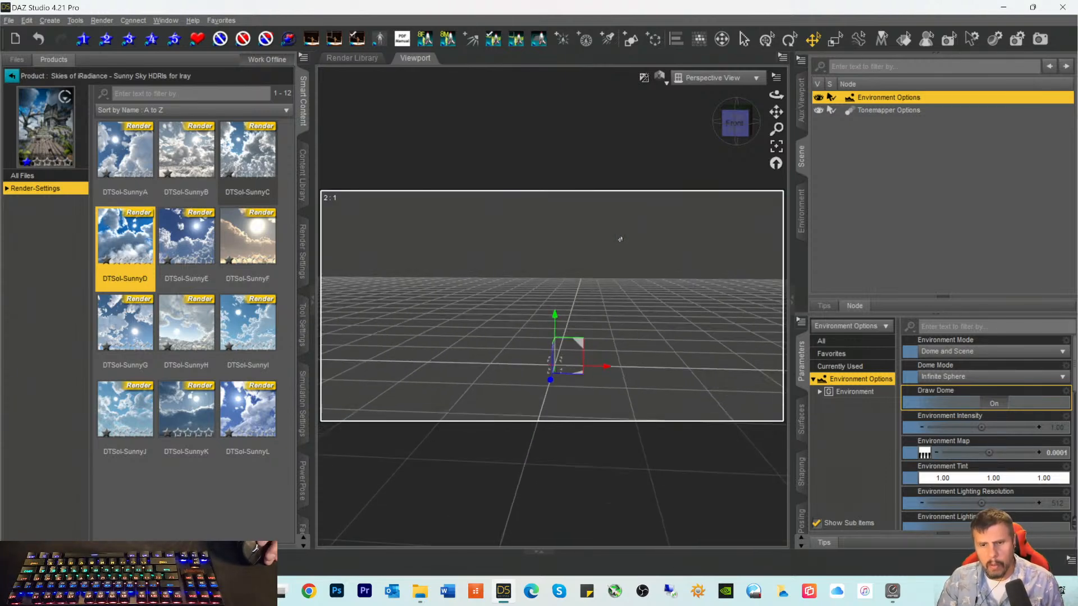
pyautogui.scroll(-1, 621, 238)
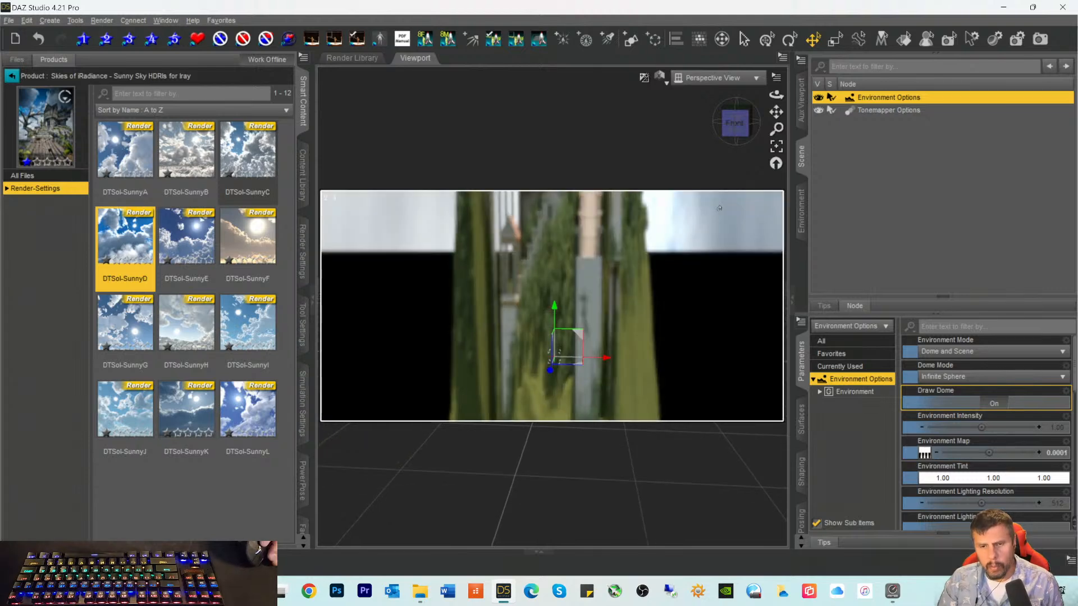
pyautogui.moveTo(734, 135)
pyautogui.mouseDown()
pyautogui.moveTo(735, 124)
pyautogui.moveTo(737, 141)
pyautogui.mouseUp()
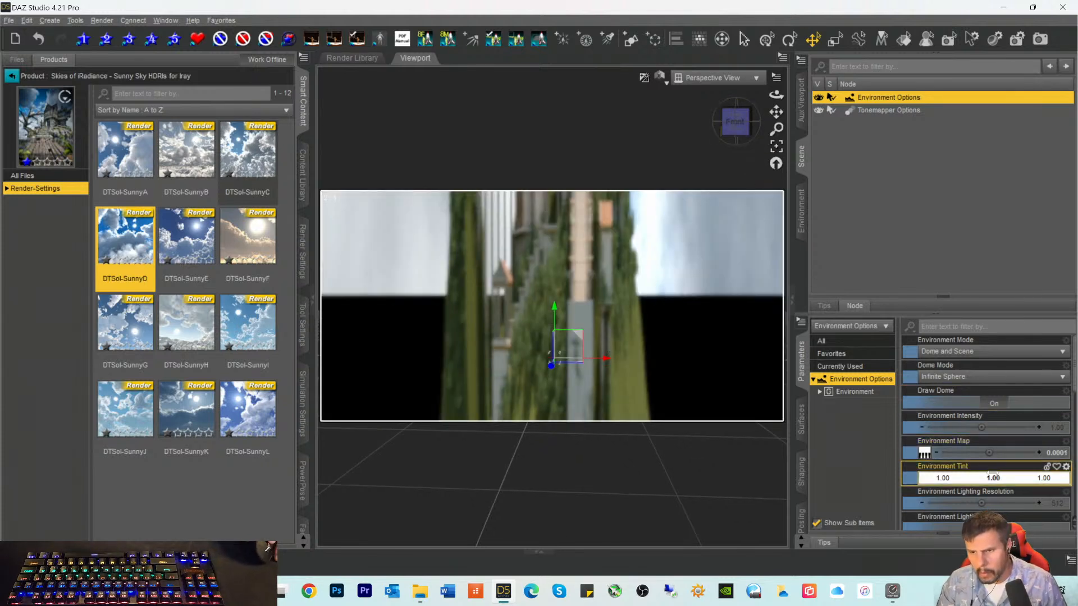
# Step: Look through the dome parameters of Environment Options and change Dome Mode to Finite Sphere
pyautogui.scroll(-5, 1006, 457)
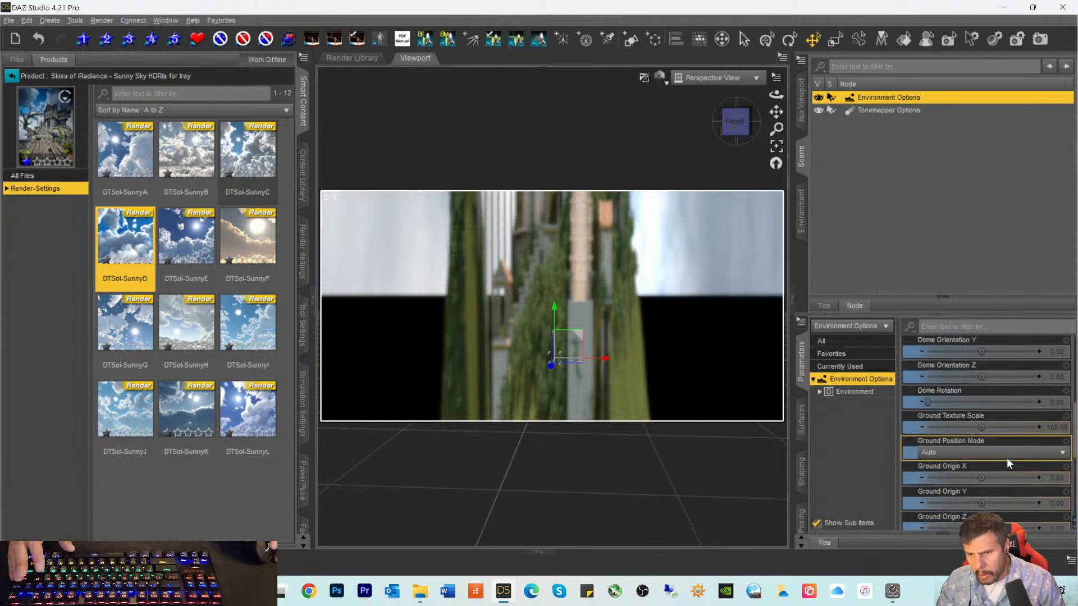
pyautogui.scroll(5, 1005, 454)
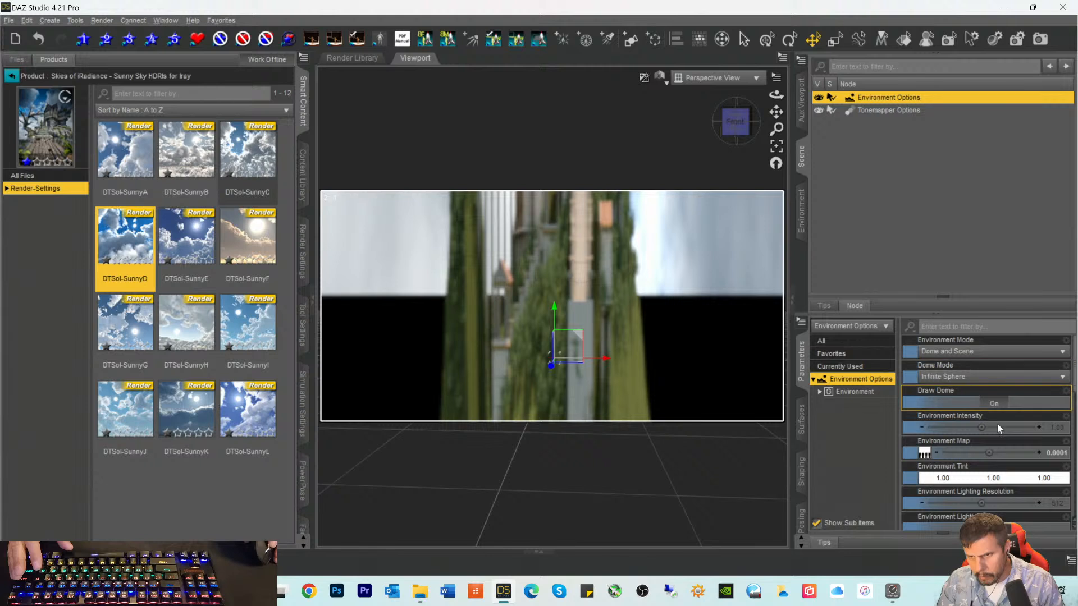
pyautogui.scroll(-5, 999, 473)
pyautogui.scroll(5, 996, 463)
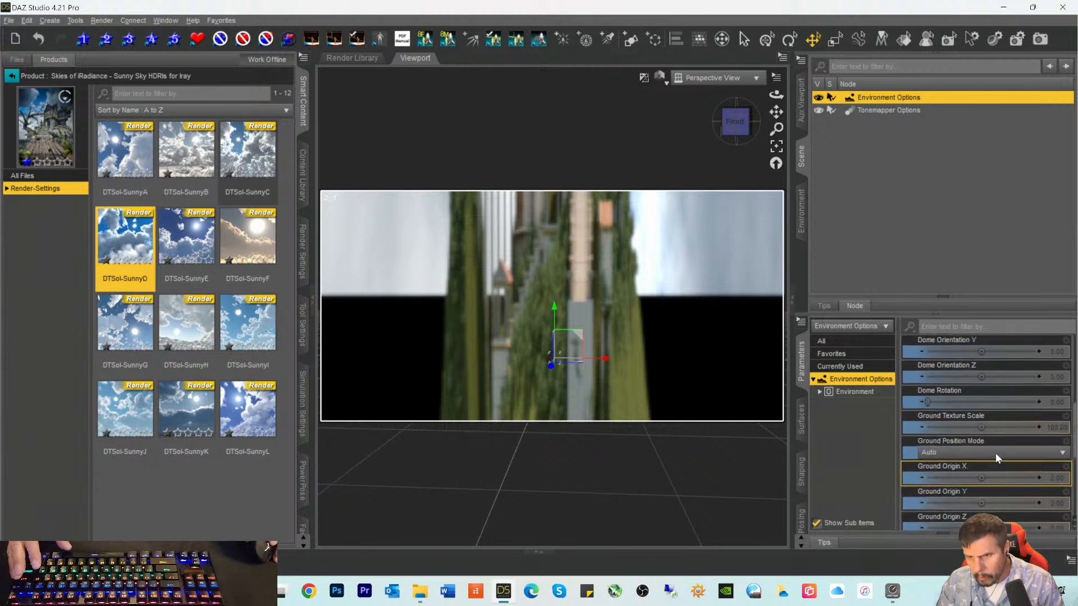
pyautogui.click(960, 381)
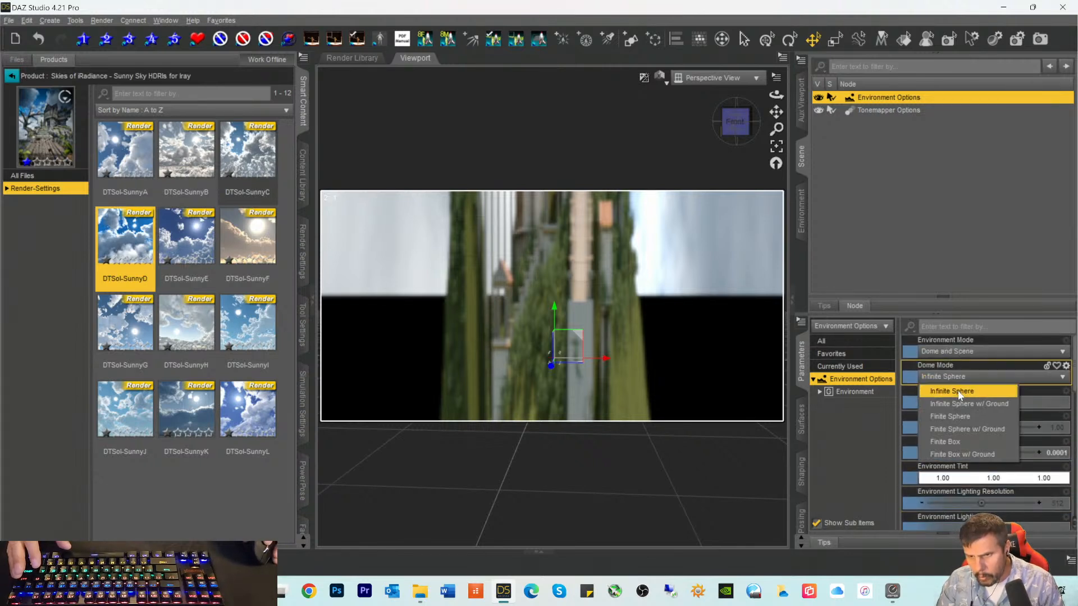
pyautogui.click(957, 415)
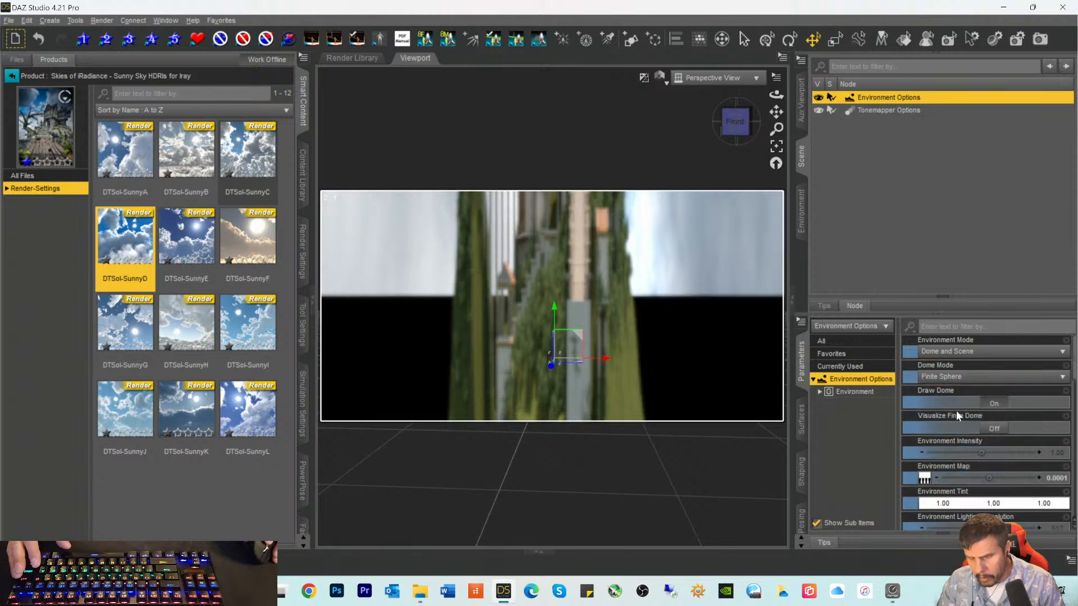
# Step: Look through the dome parameters of Environment Options and try a Dome Scale Multiplier of 50
pyautogui.scroll(-1, 995, 449)
pyautogui.scroll(-8, 996, 449)
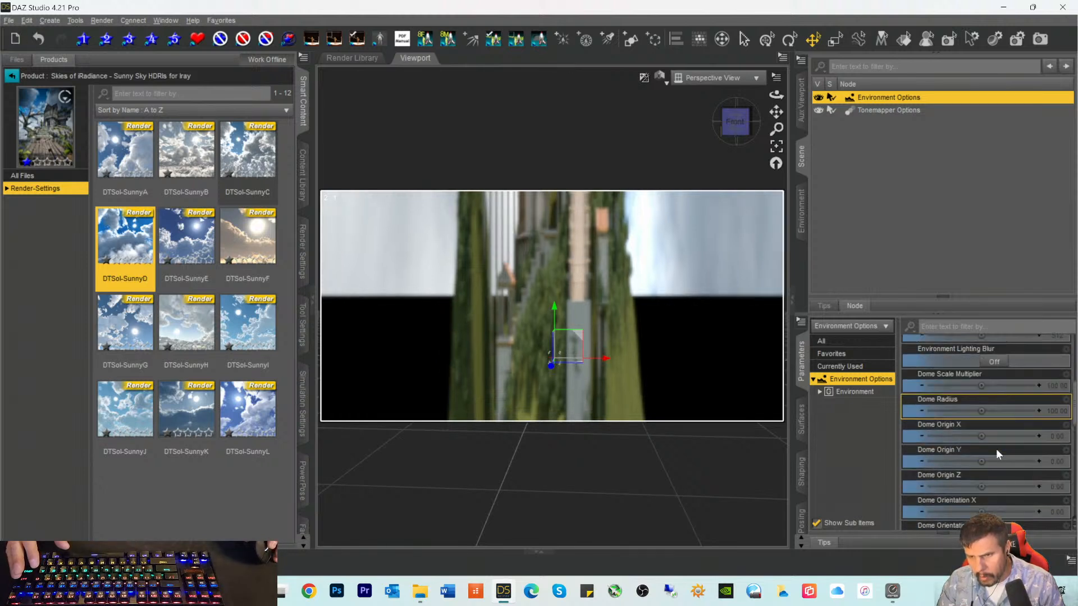
pyautogui.scroll(-10, 998, 453)
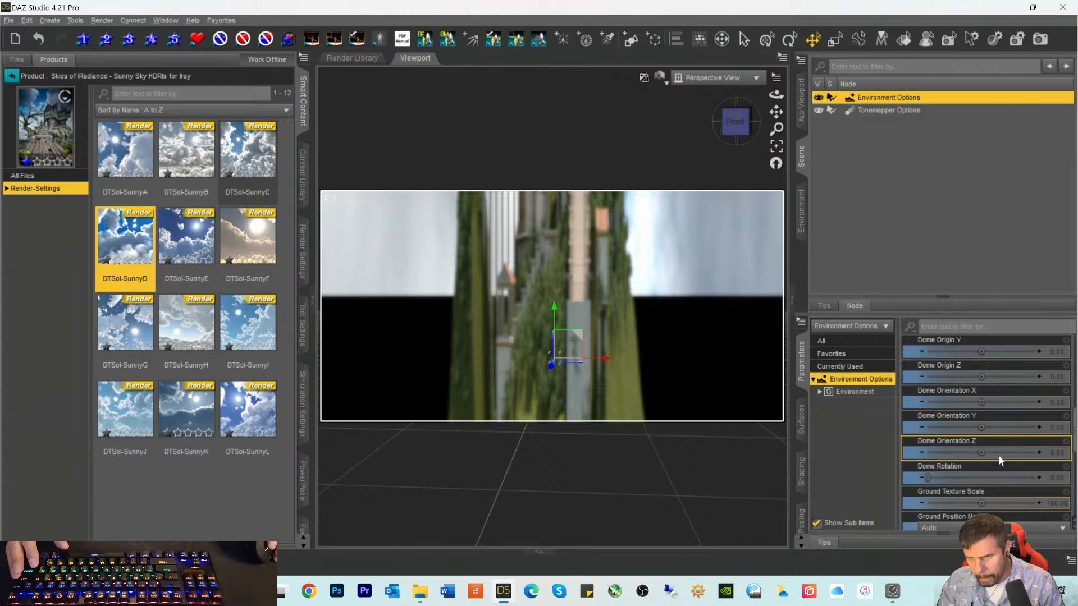
pyautogui.scroll(6, 998, 460)
pyautogui.scroll(-6, 998, 460)
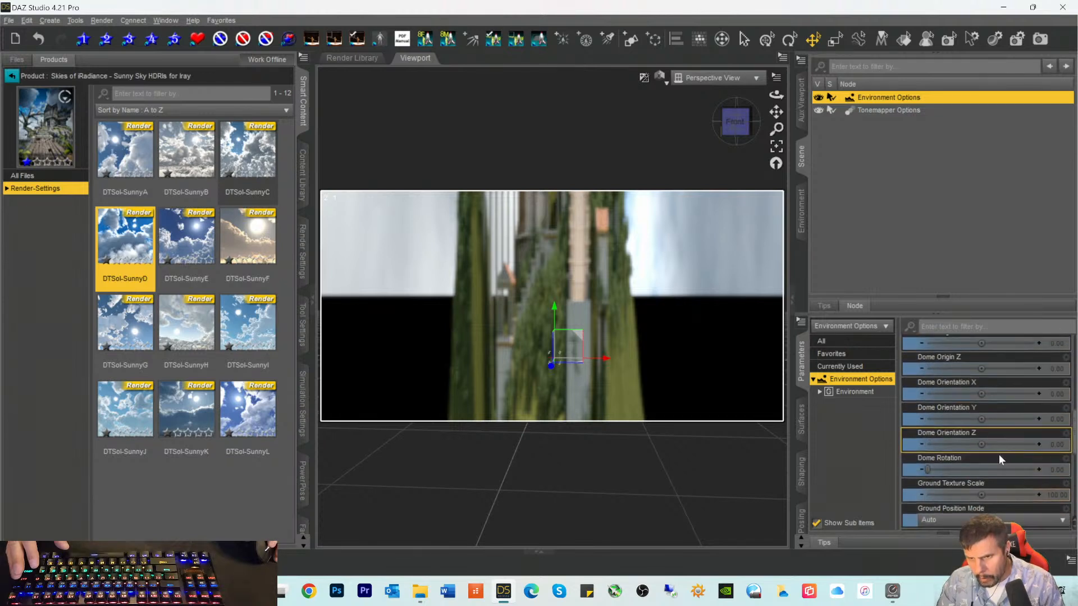
pyautogui.scroll(4, 999, 460)
pyautogui.scroll(6, 998, 459)
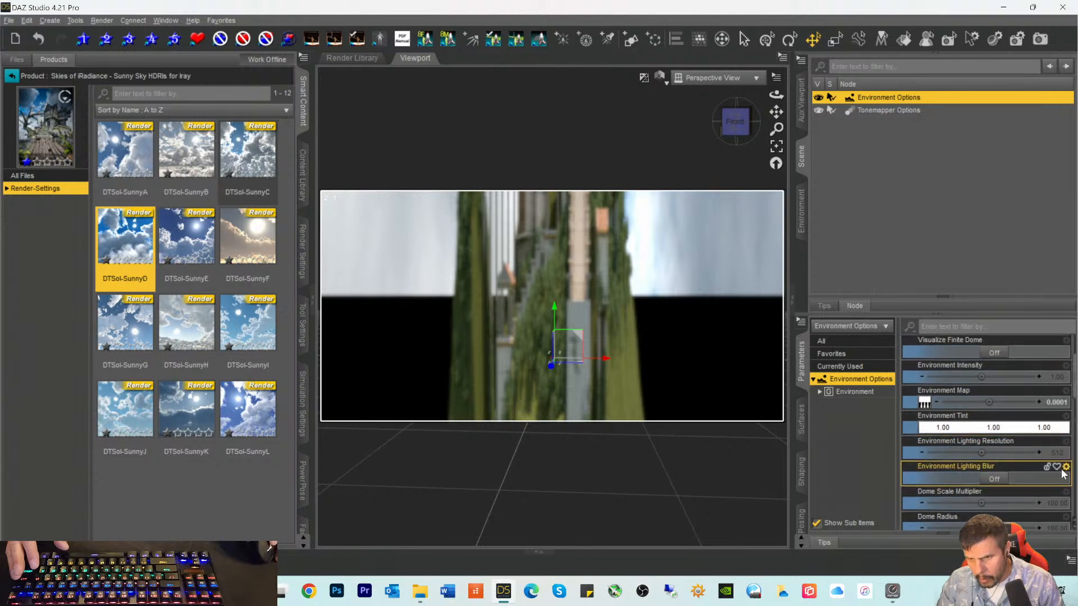
pyautogui.scroll(-3, 1061, 463)
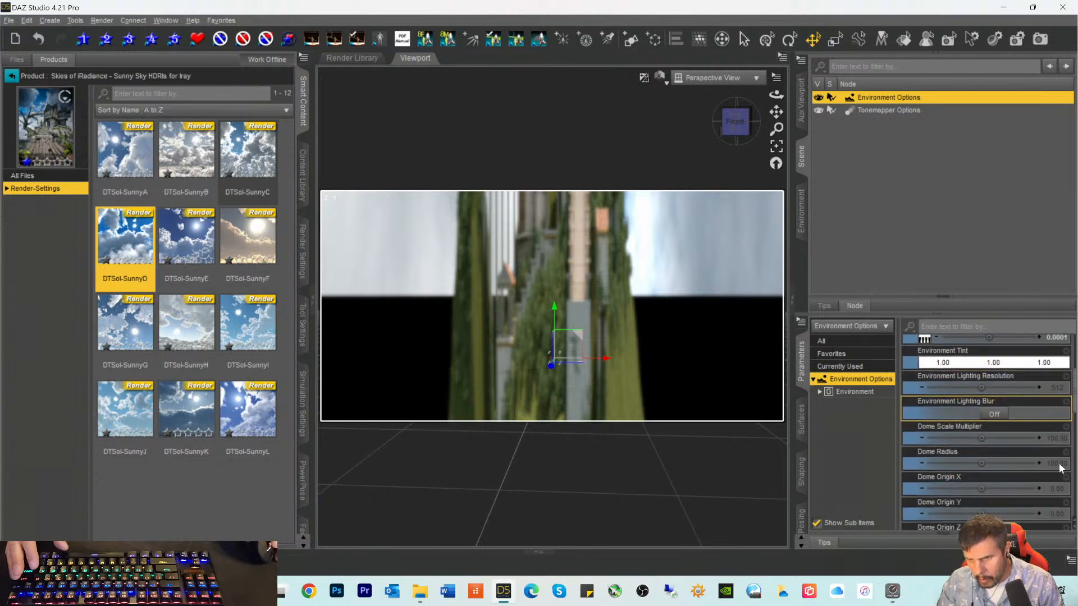
pyautogui.click(1057, 427)
pyautogui.write('50')
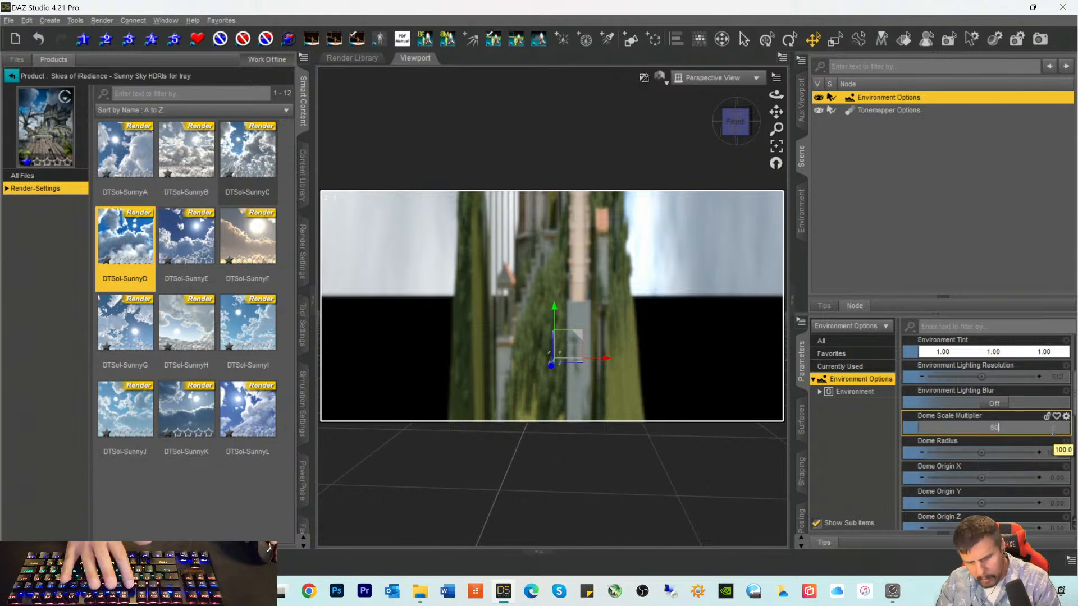
pyautogui.press('Return')
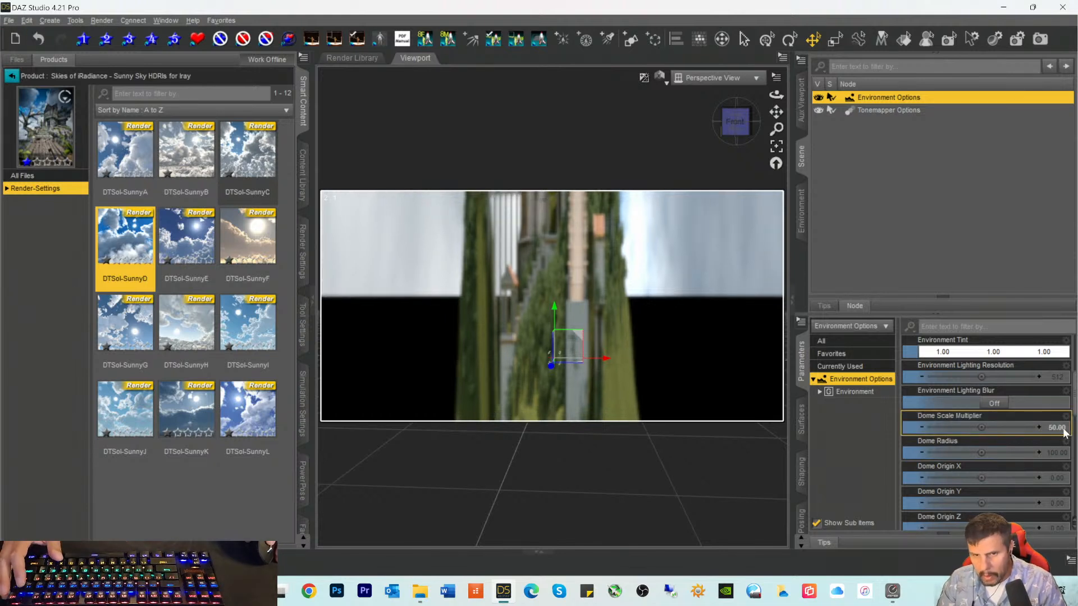
# Step: Set the Dome Scale Multiplier to 200 to compare its effect on the castle backdrop
pyautogui.click(1052, 428)
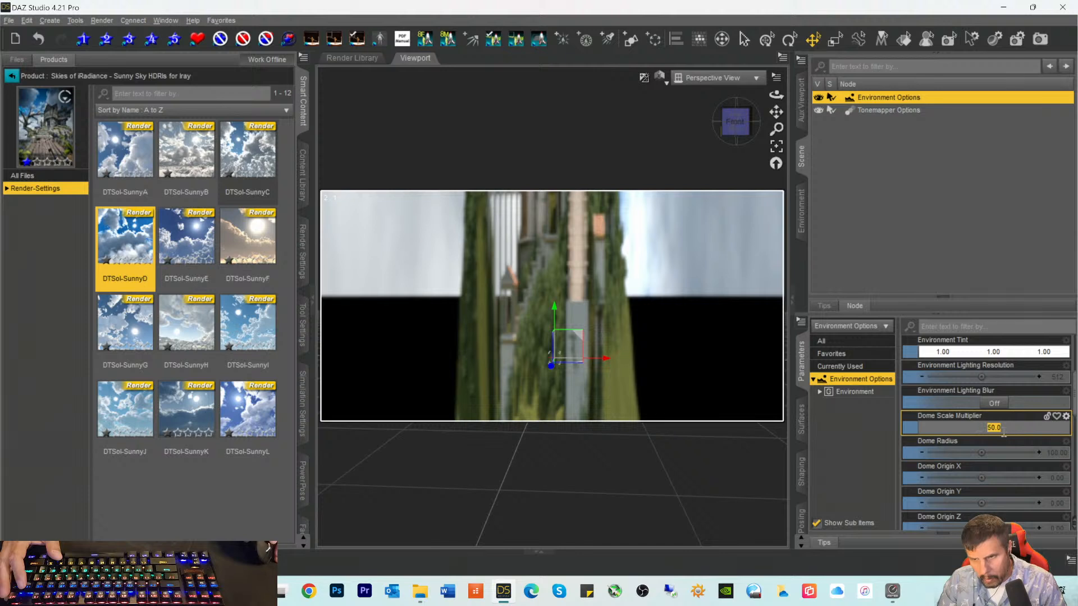
pyautogui.write('200')
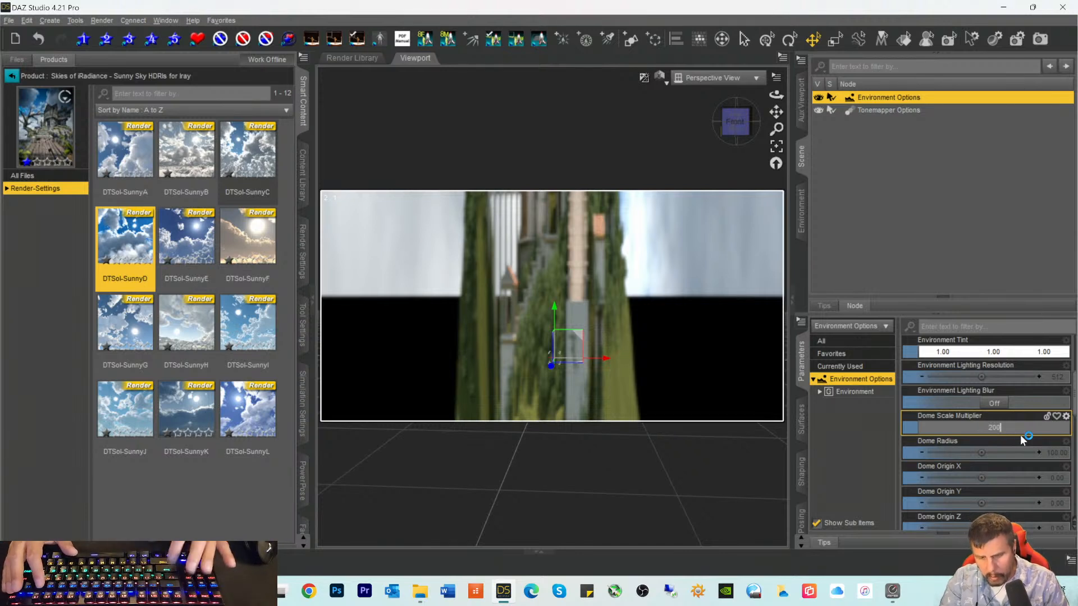
pyautogui.press('Return')
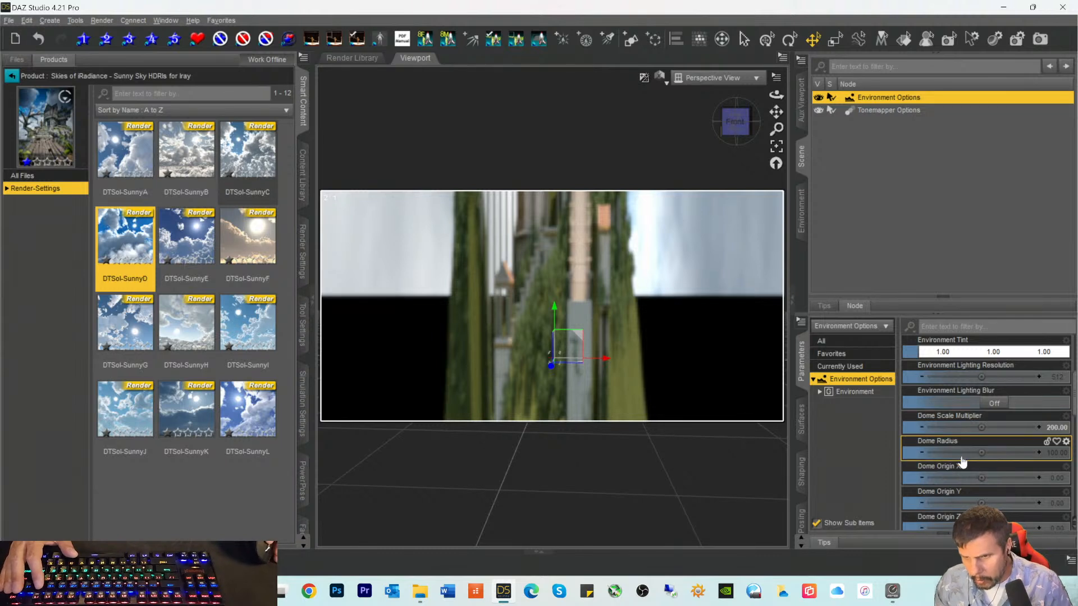
# Step: Try lowering the Dome Radius to about -18.58, and reset that parameter to its default
pyautogui.moveTo(979, 452)
pyautogui.mouseDown()
pyautogui.moveTo(939, 453)
pyautogui.moveTo(980, 453)
pyautogui.mouseUp()
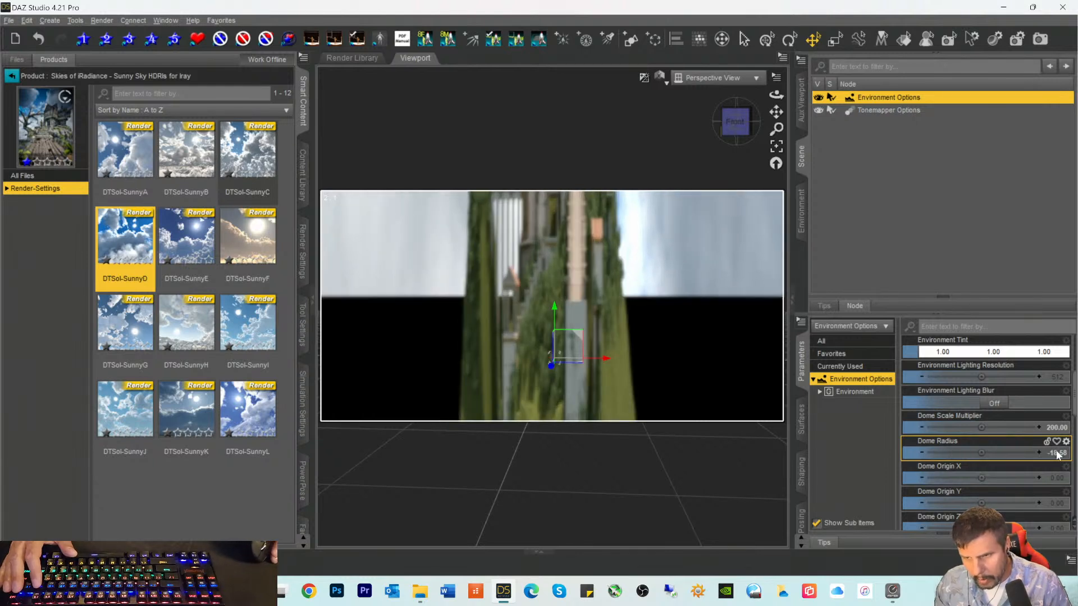
pyautogui.click(1057, 453)
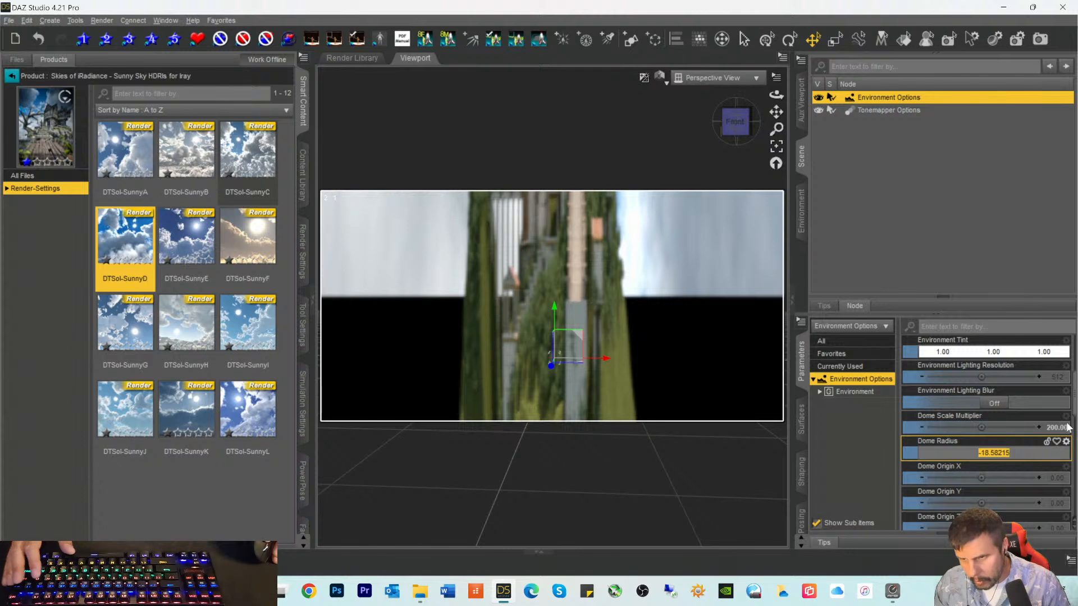
pyautogui.click(1066, 441)
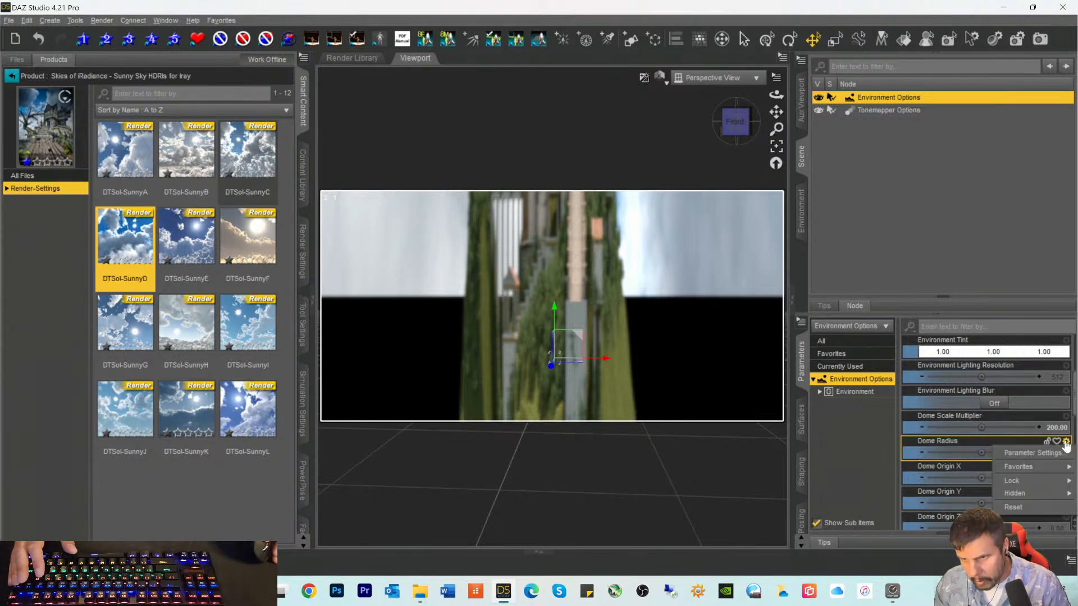
pyautogui.click(1013, 507)
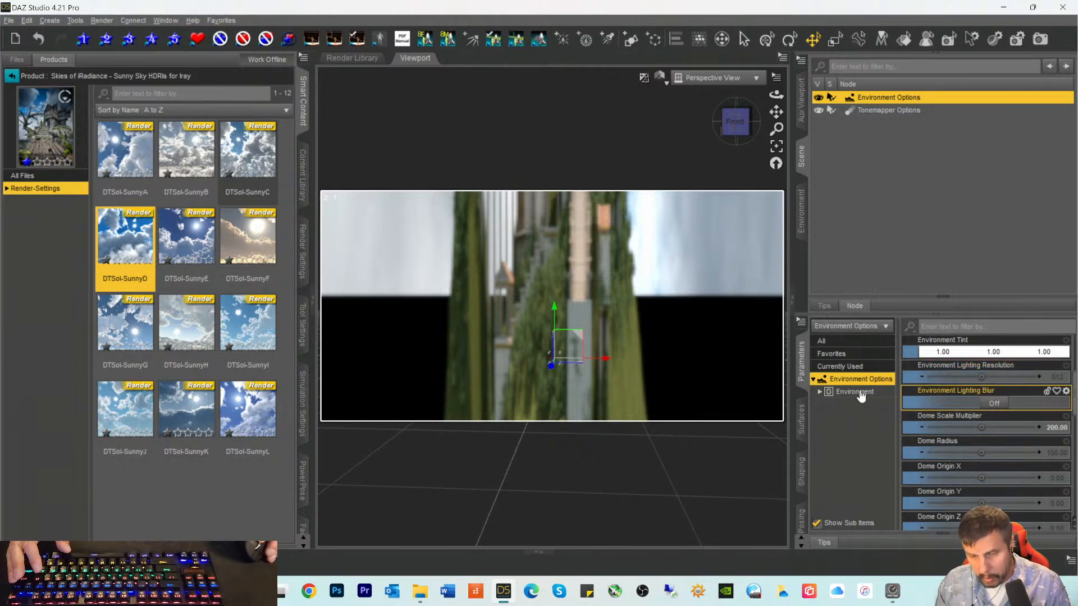
# Step: Tilt the perspective view up and down to examine how the castle backdrop sits on the dome
pyautogui.doubleClick(1056, 427)
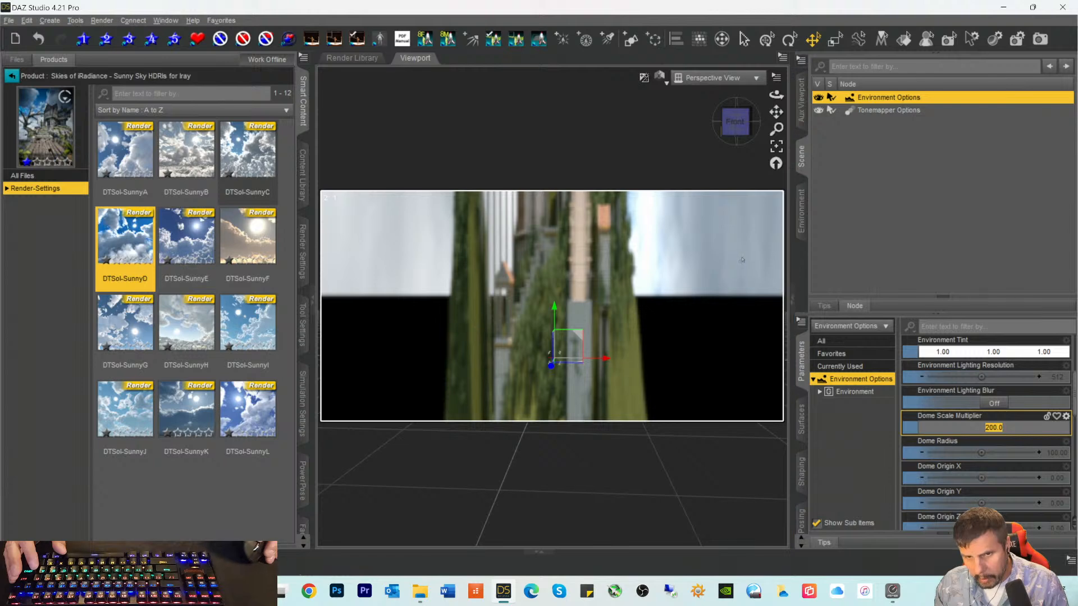
pyautogui.moveTo(737, 125); pyautogui.dragTo(737, 145)
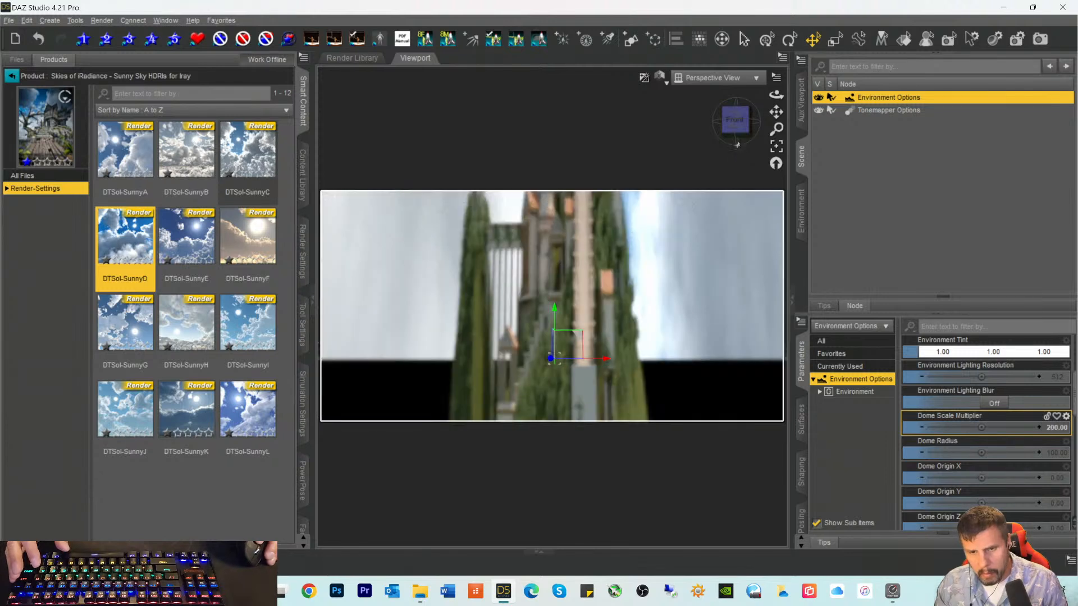
pyautogui.click(747, 122)
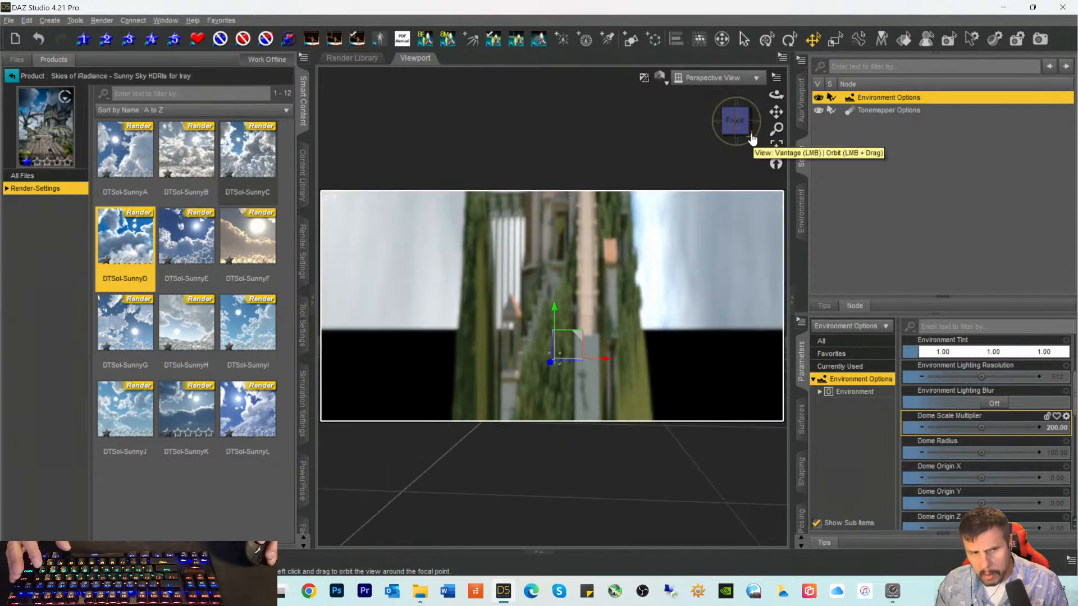
# Step: Reopen the recent Assylum scene without saving the test scene, and save it with the Figures group removed
pyautogui.click(9, 20)
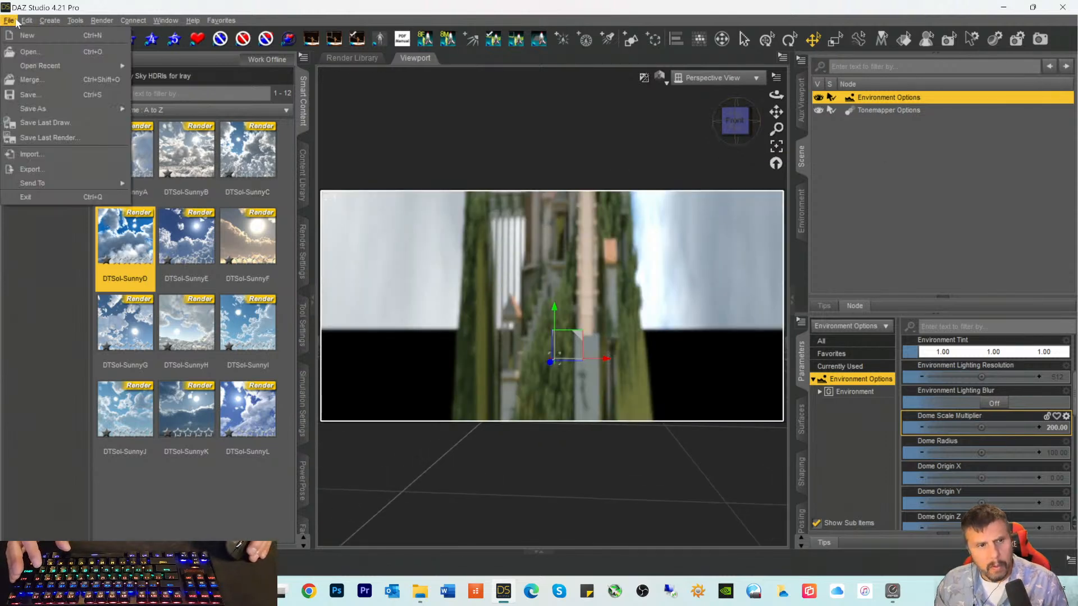
pyautogui.moveTo(67, 66)
pyautogui.click(198, 69)
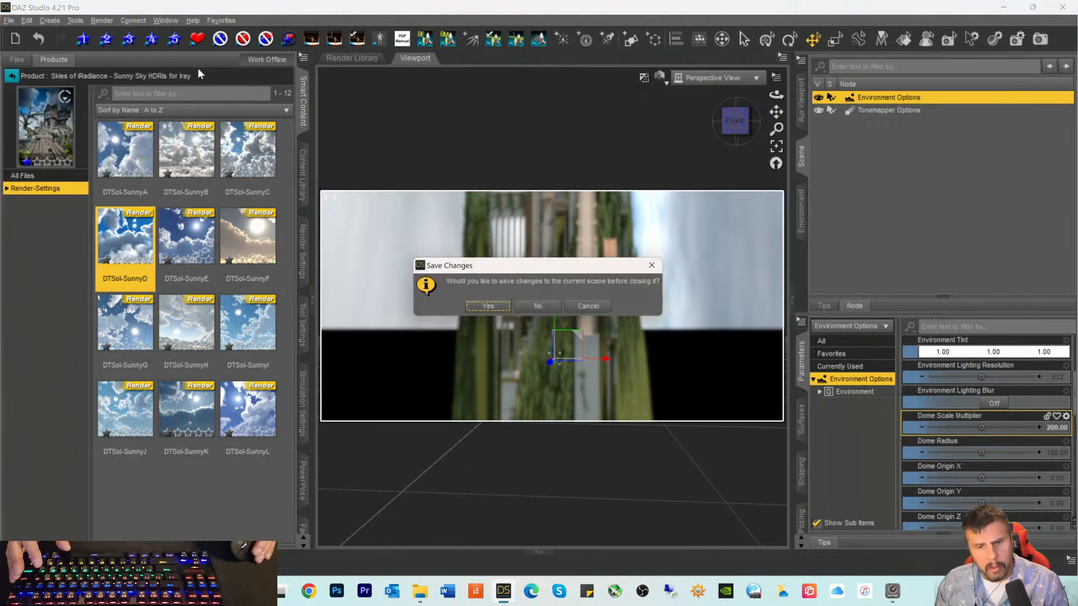
pyautogui.click(537, 306)
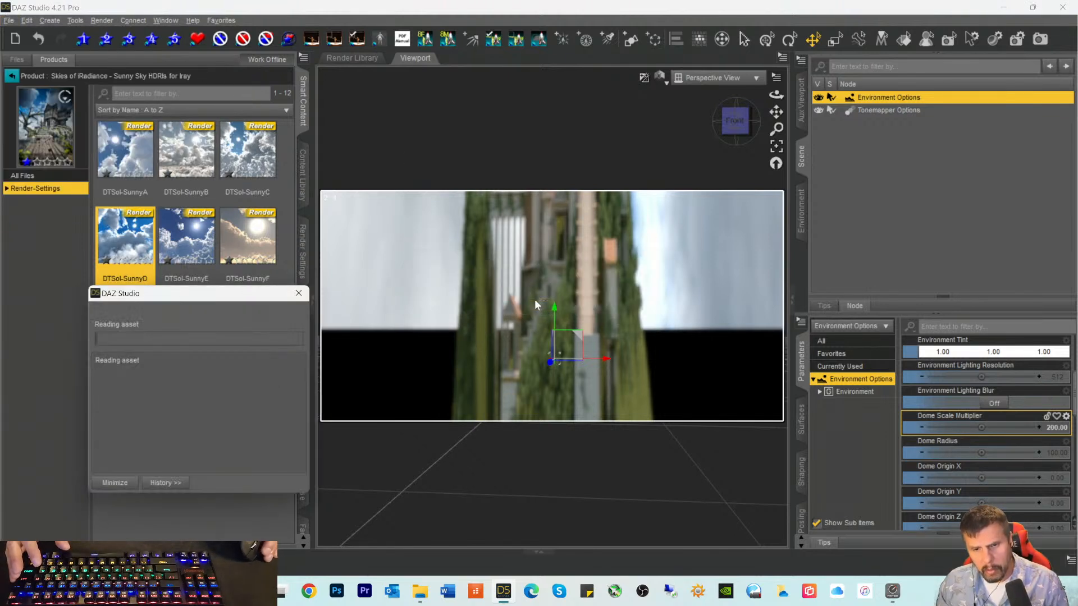
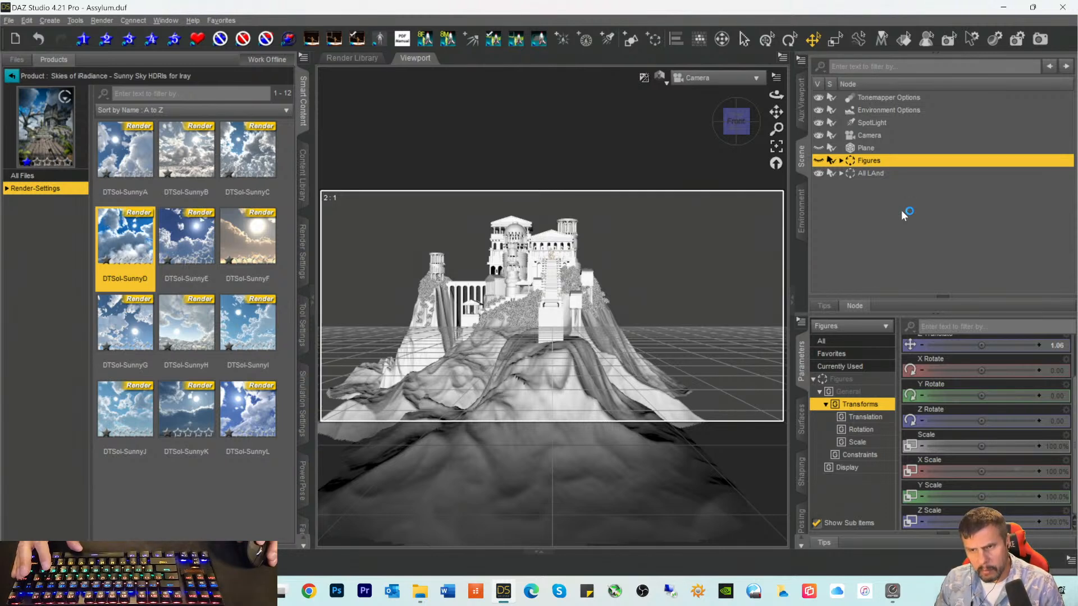
pyautogui.hotkey('ctrl', 's')
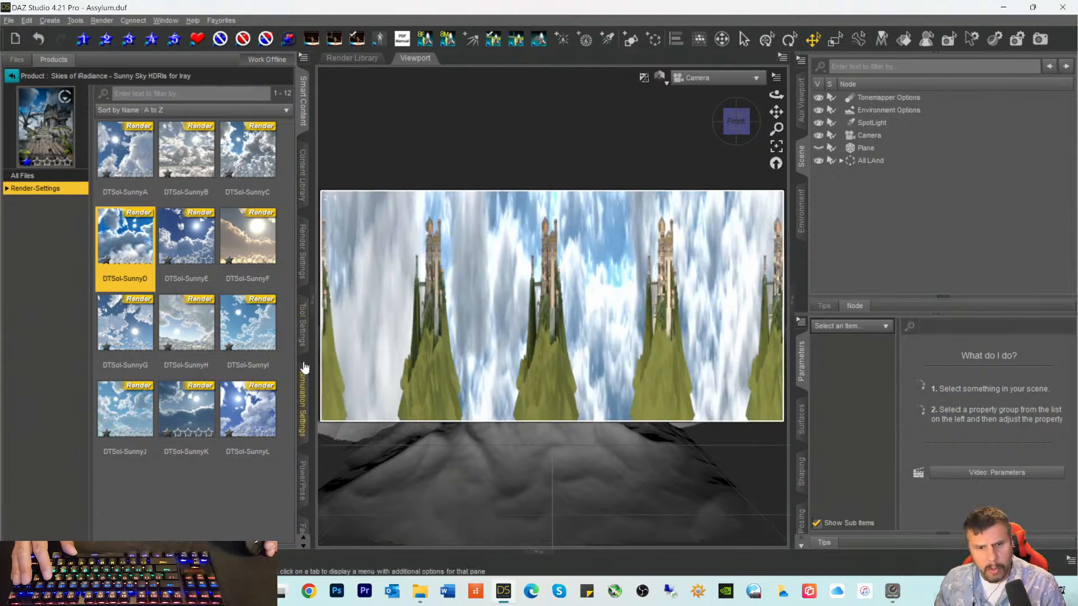
# Step: Try a 4:1 aspect ratio for the spherical render in the General render settings
pyautogui.click(303, 255)
pyautogui.click(145, 165)
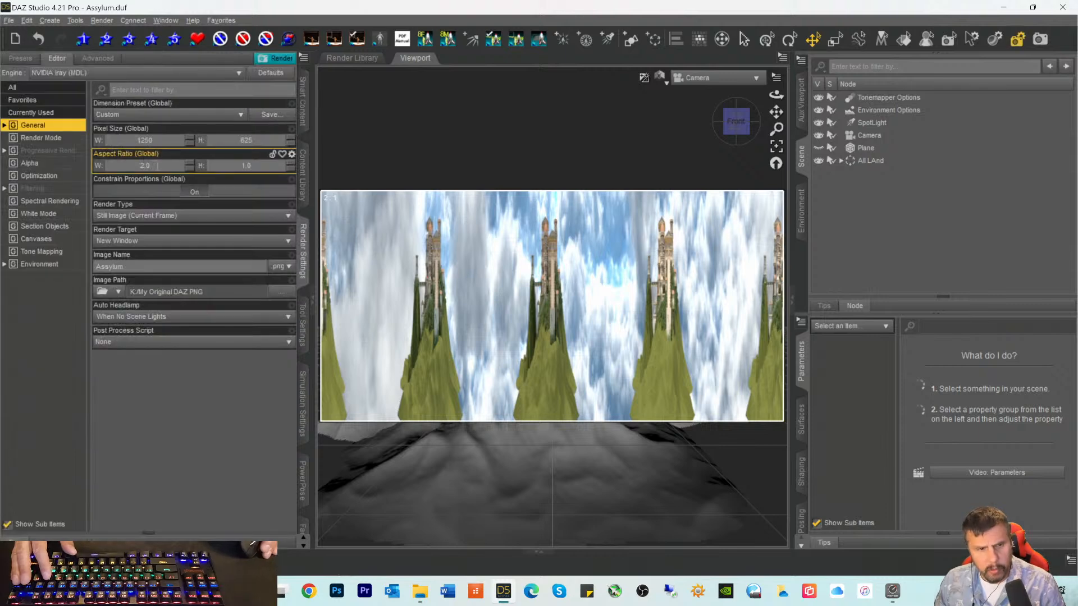
pyautogui.write('4')
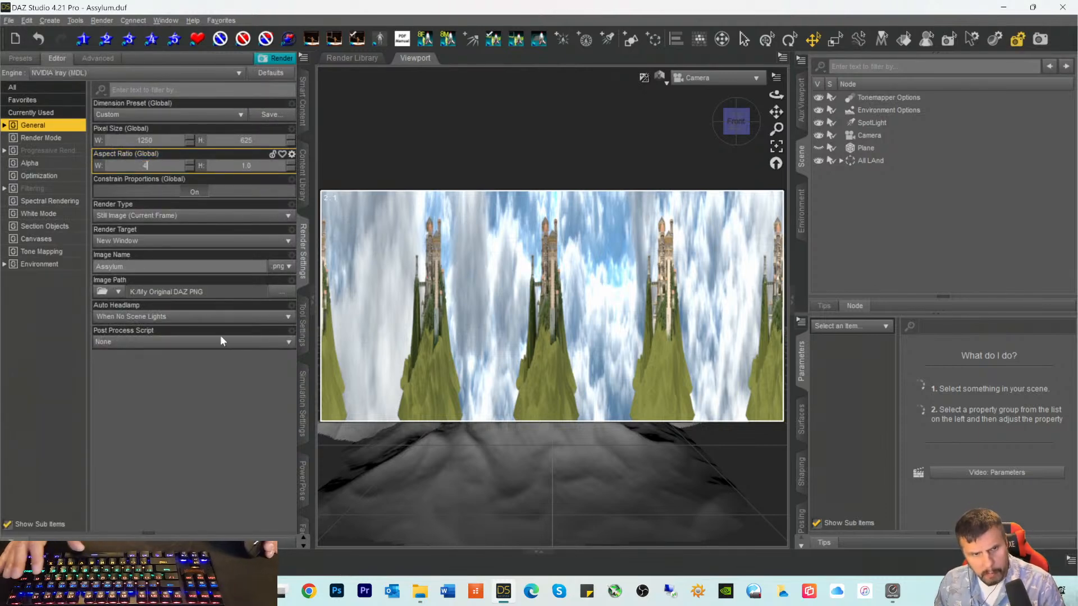
pyautogui.press('Return')
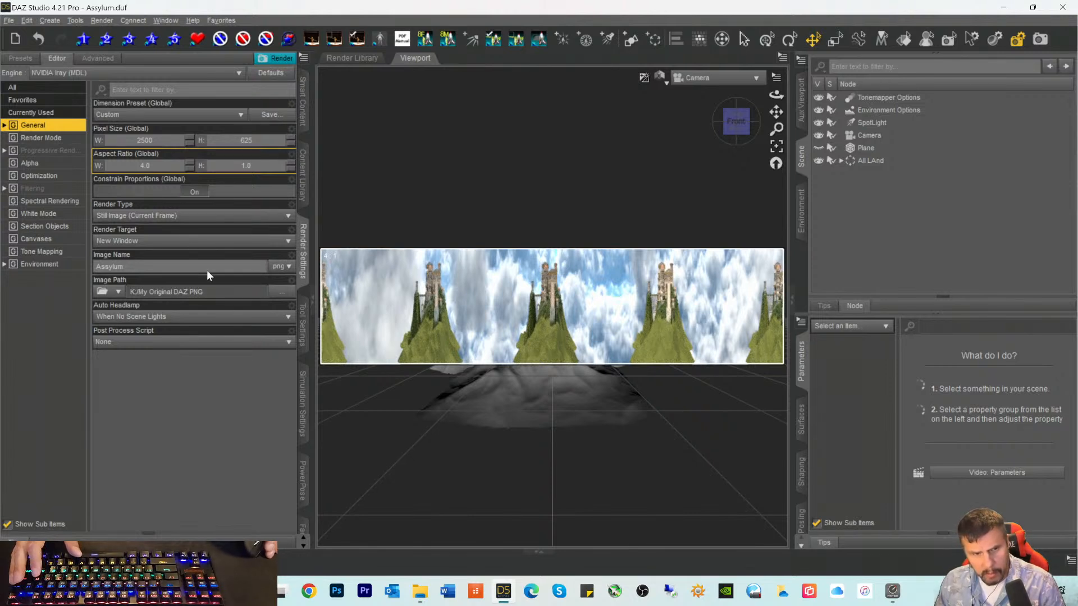
# Step: Try wider render aspect ratios of 5:1 and 6:1, comparing the castle proportions in the preview
pyautogui.click(145, 165)
pyautogui.write('5')
pyautogui.press('Return')
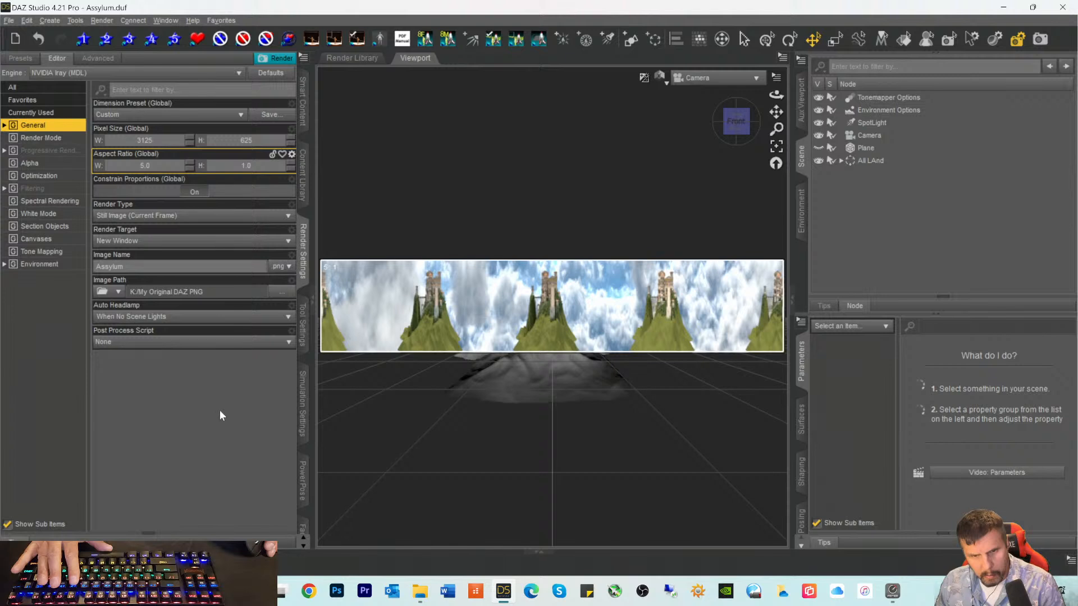
pyautogui.click(120, 162)
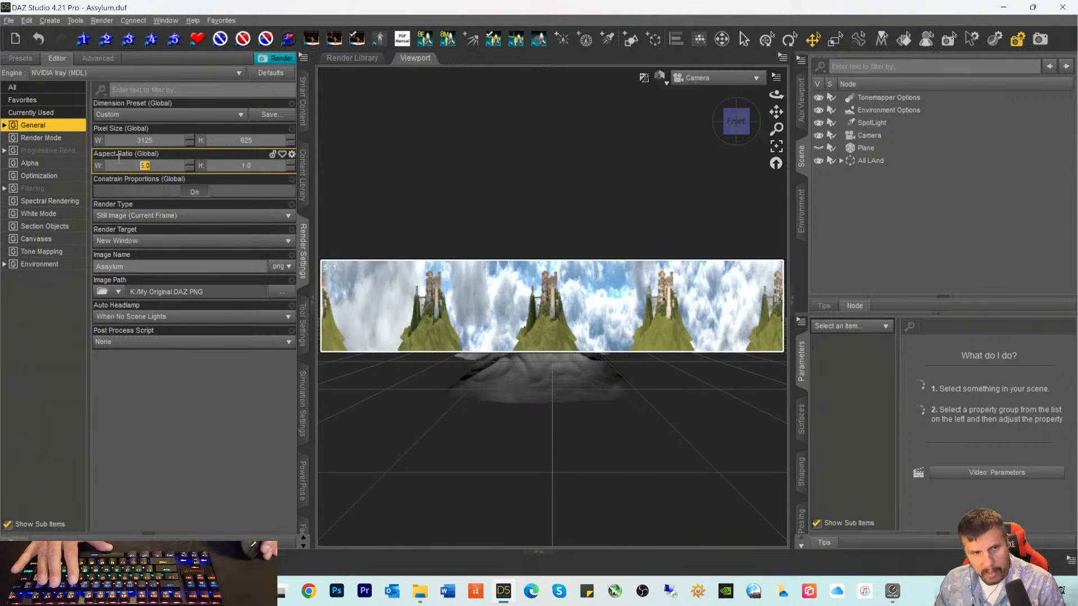
pyautogui.write('6')
pyautogui.press('Return')
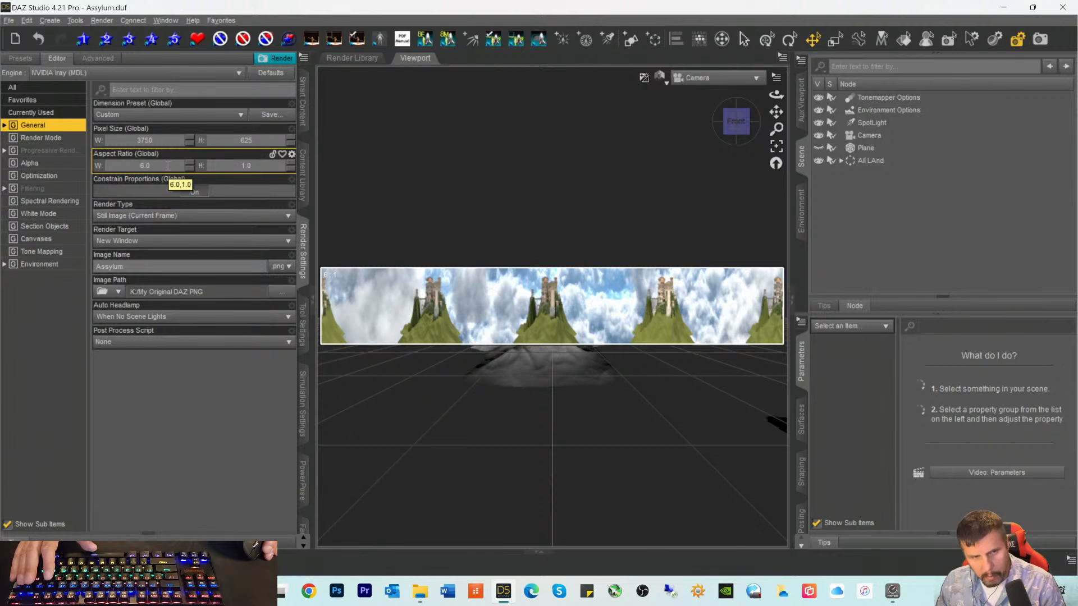
# Step: Set the render aspect ratio to 8:1, making the pixel size 5000 by 625
pyautogui.click(111, 165)
pyautogui.write('8')
pyautogui.press('Return')
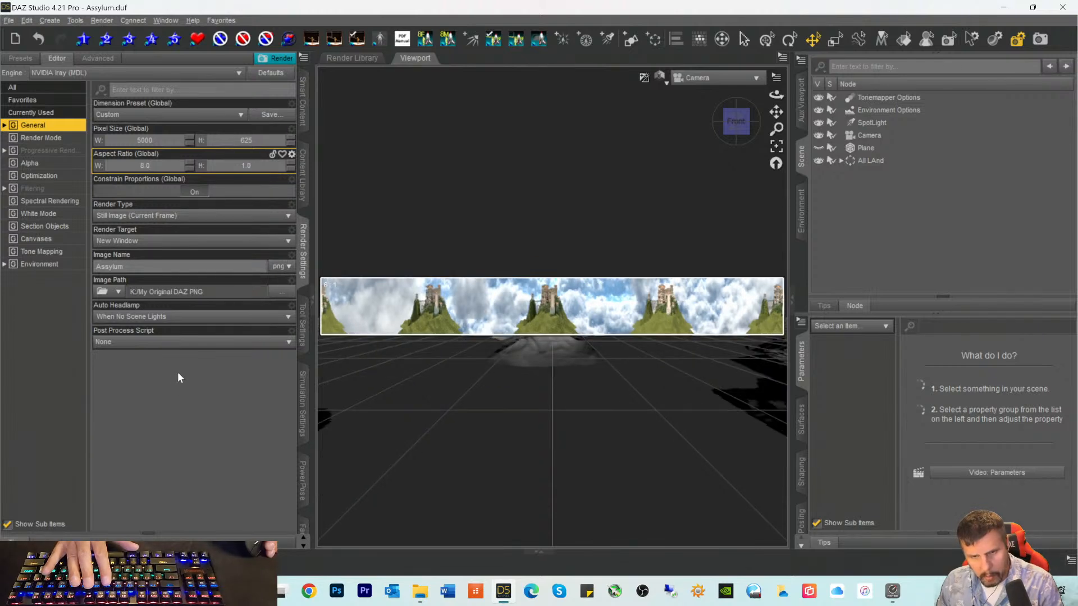
pyautogui.click(98, 166)
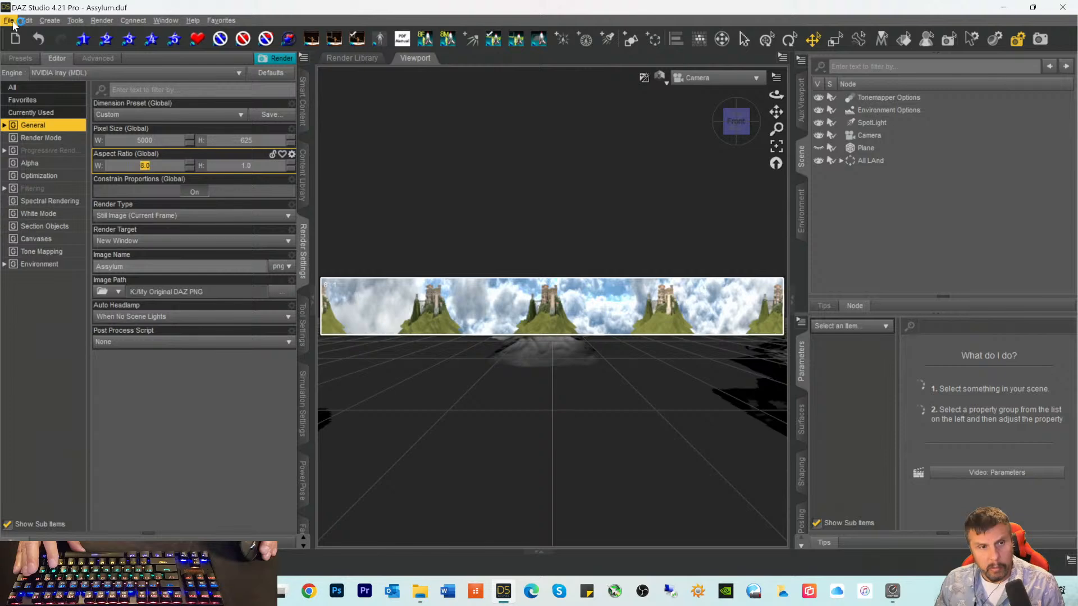
# Step: Switch to File Explorer, delete Assylum-Canvas1-EnvironmentLighting.exr from the Assylum_canvases folder, and return to the DAZ Studio render settings
pyautogui.click(419, 591)
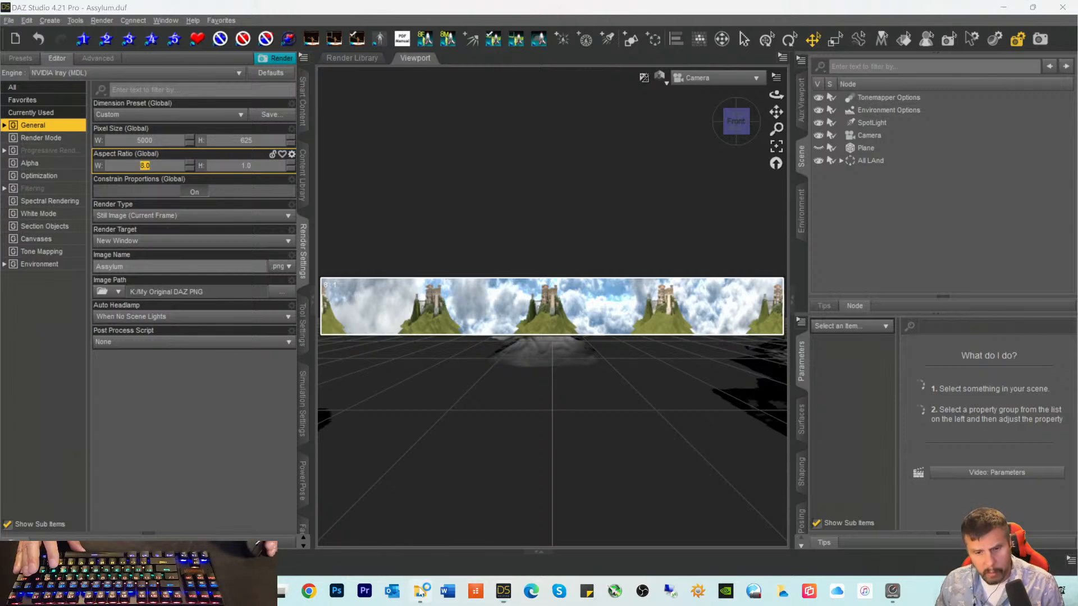
pyautogui.click(172, 134)
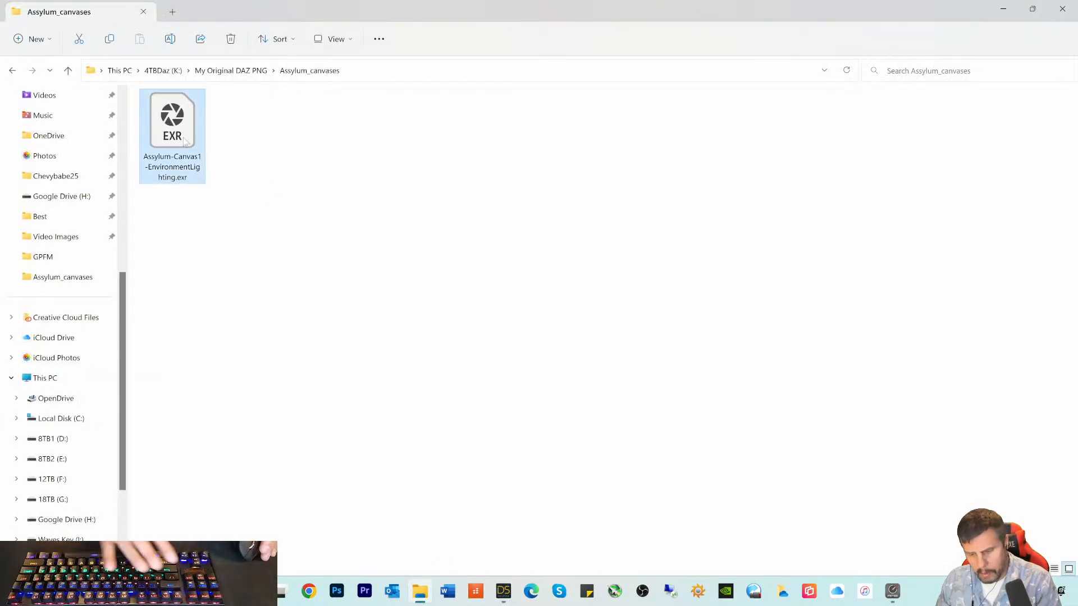
pyautogui.press('Delete')
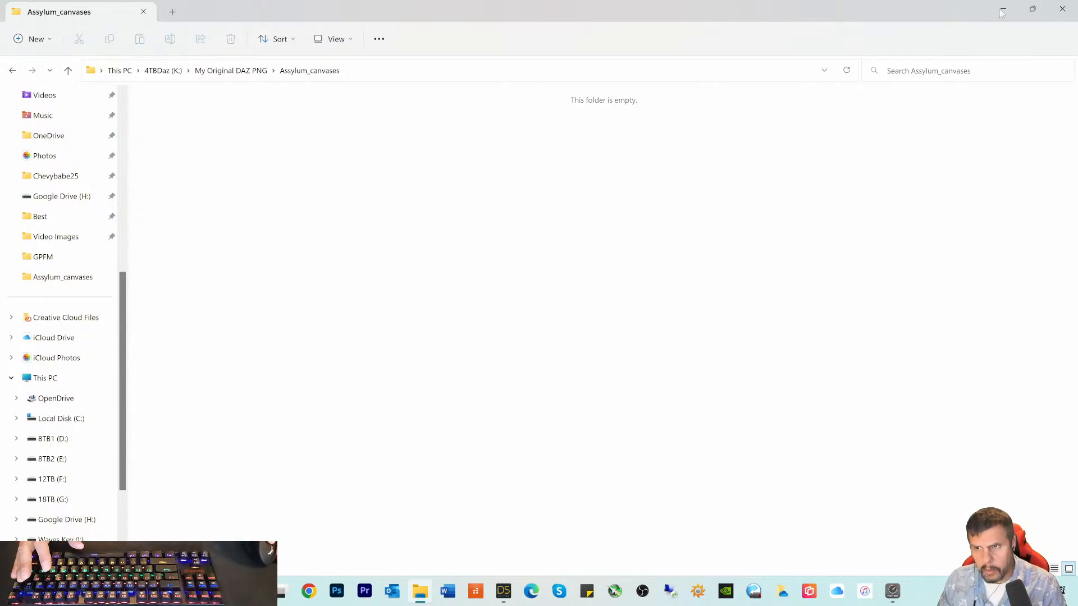
pyautogui.click(1002, 11)
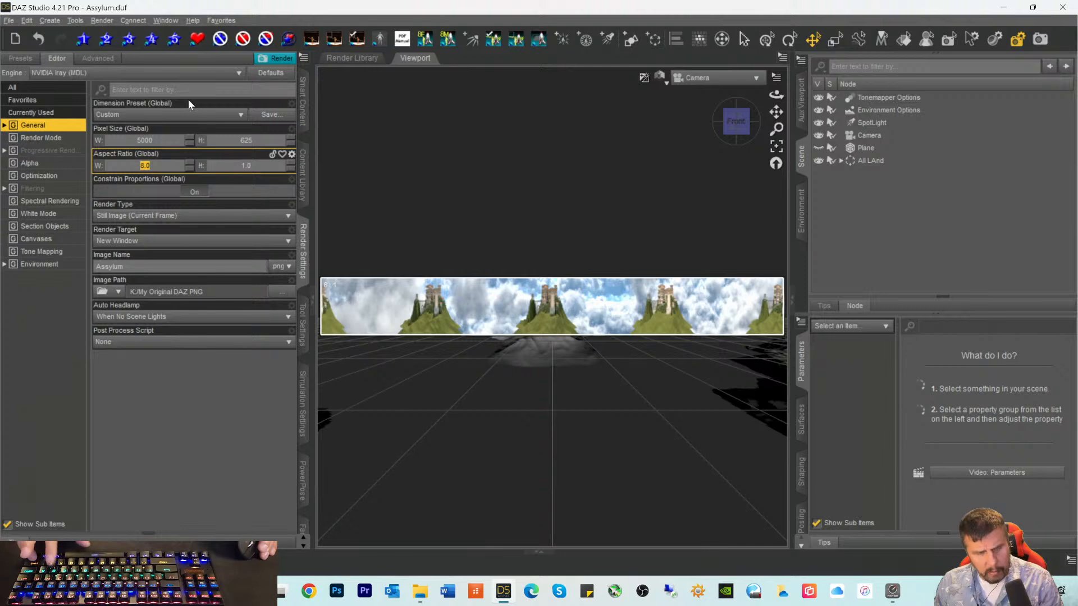
pyautogui.write('3')
pyautogui.press('Return')
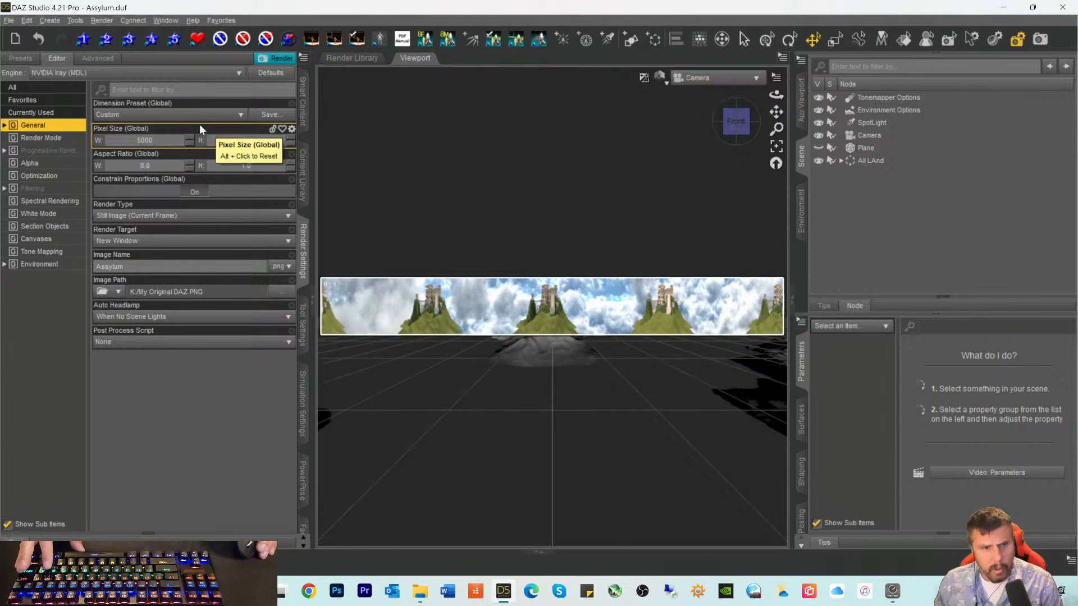
# Step: Check that the Assylum_canvases folder is cleared, render the scene at the 8:1 aspect ratio, and inspect the castle in the render
pyautogui.click(418, 592)
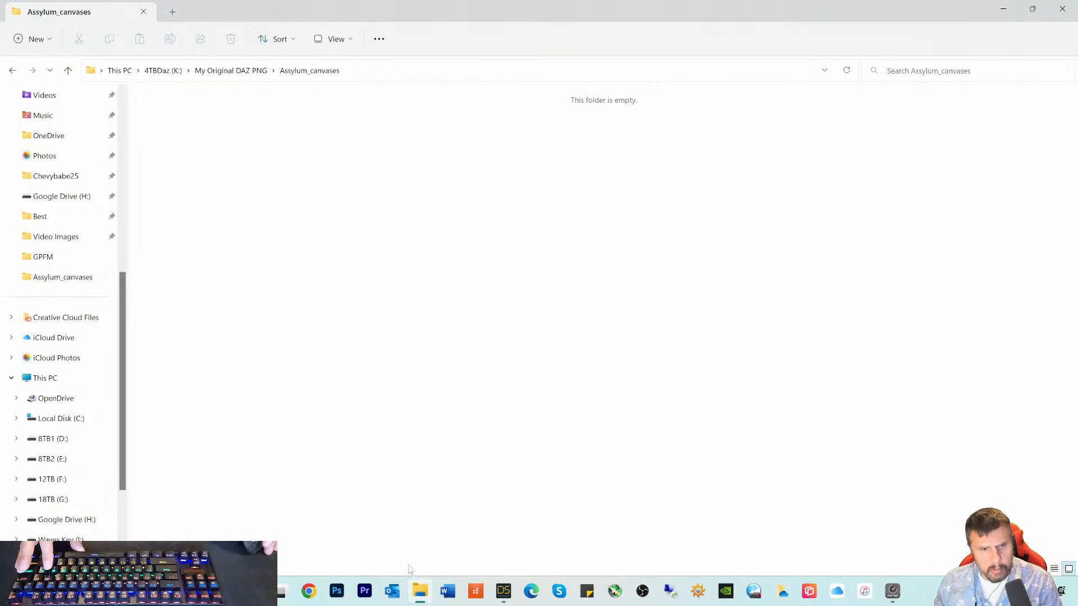
pyautogui.click(1002, 9)
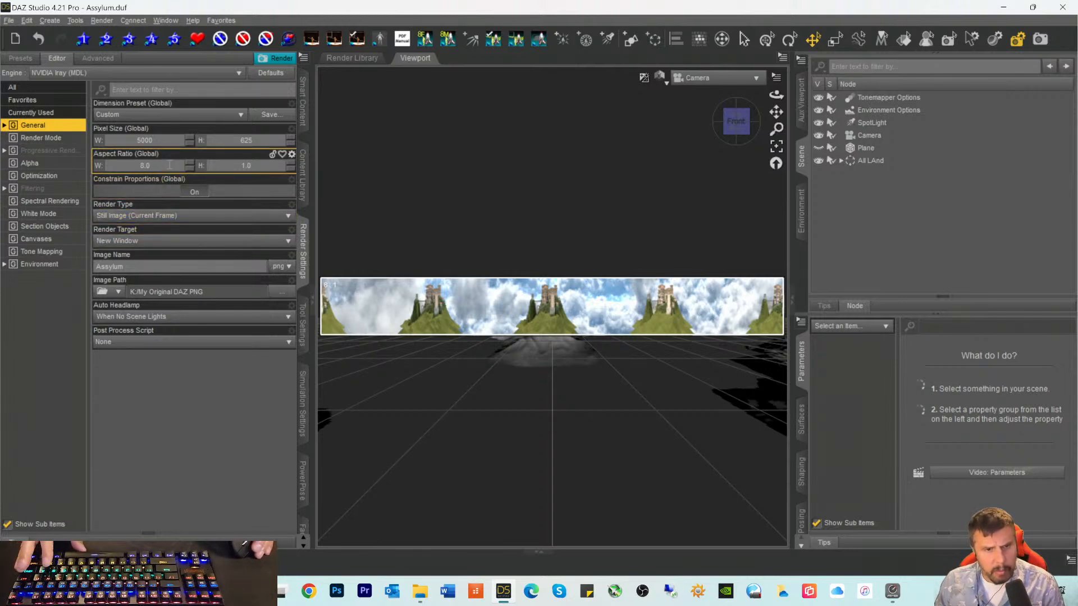
pyautogui.click(1040, 40)
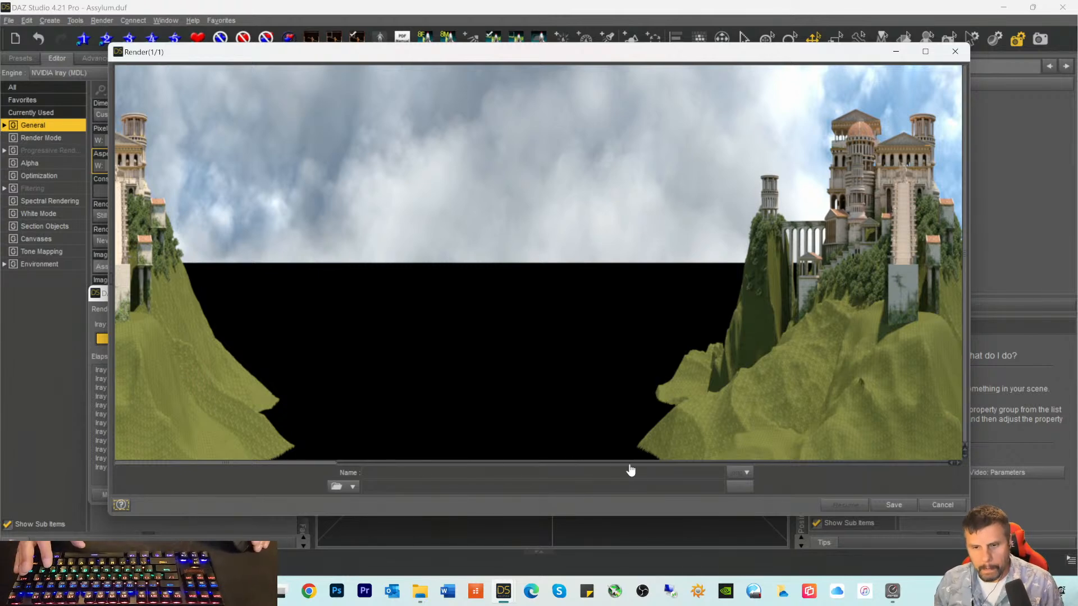
pyautogui.moveTo(325, 464); pyautogui.dragTo(252, 440)
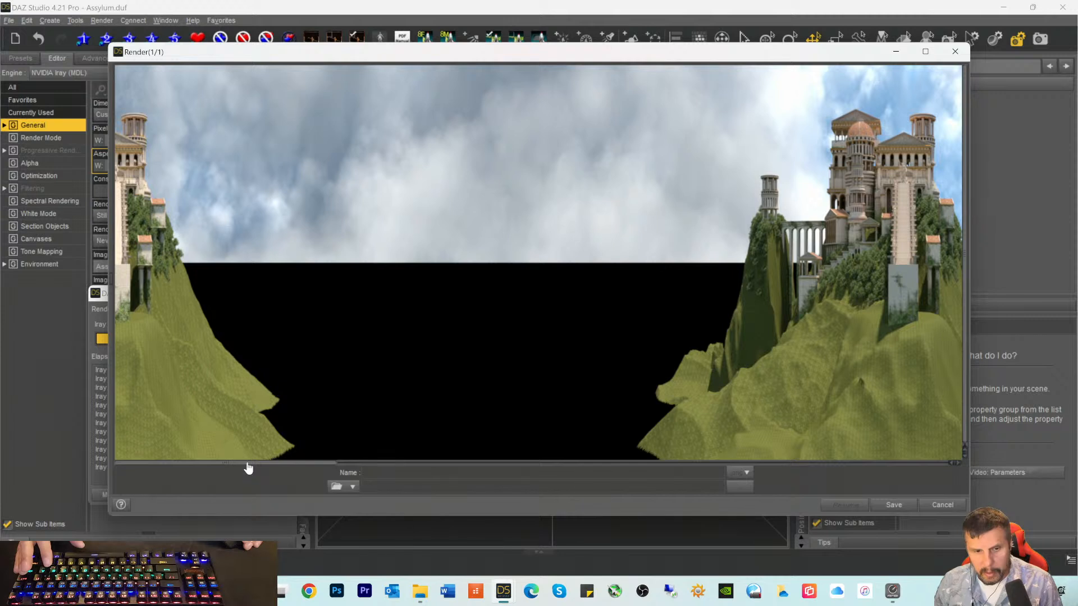
pyautogui.moveTo(248, 464); pyautogui.dragTo(353, 469)
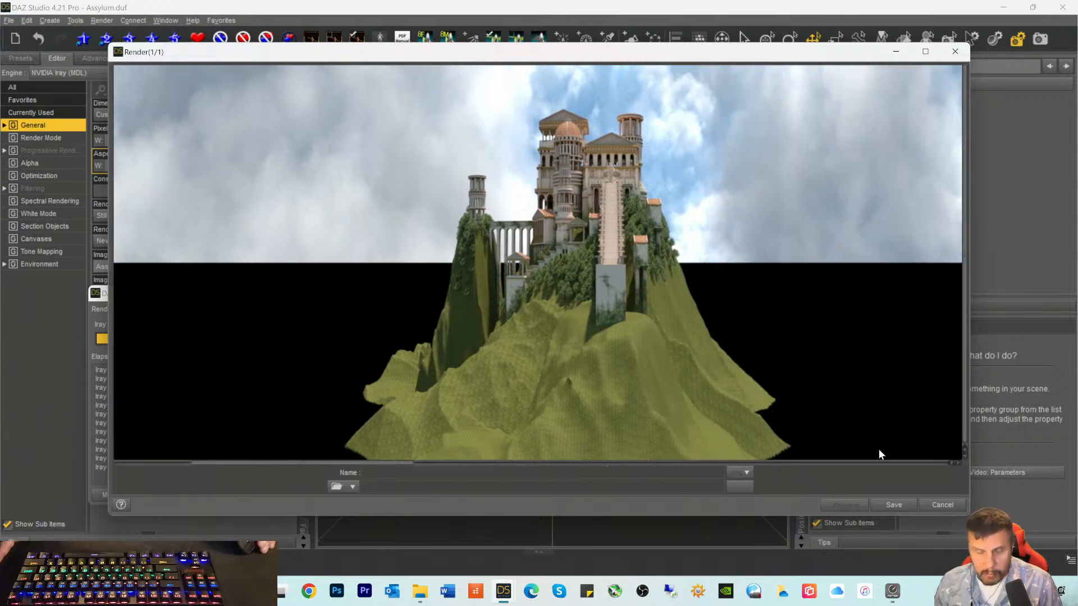
# Step: Stop the render early and save it as the PNG image Assylum in K:/My Original DAZ PNG, replacing the existing file
pyautogui.click(890, 506)
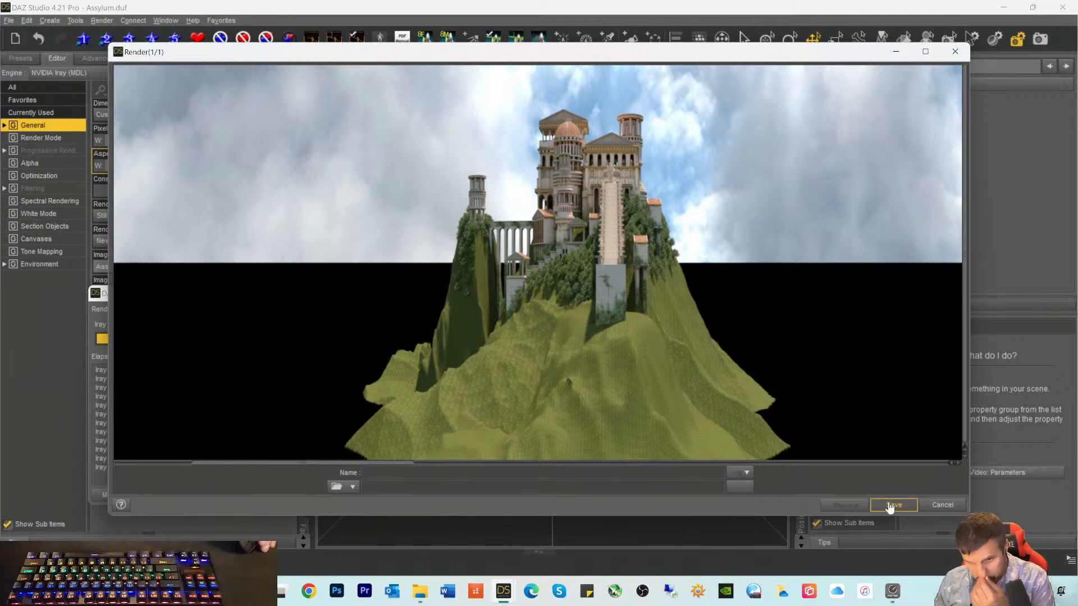
pyautogui.moveTo(193, 52); pyautogui.dragTo(114, 44)
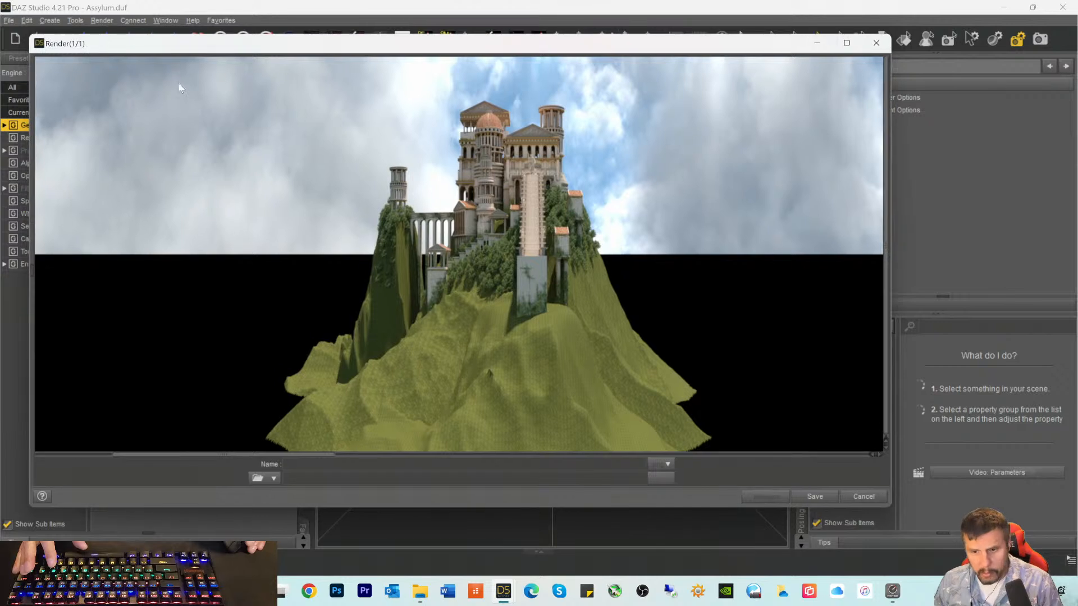
pyautogui.click(864, 497)
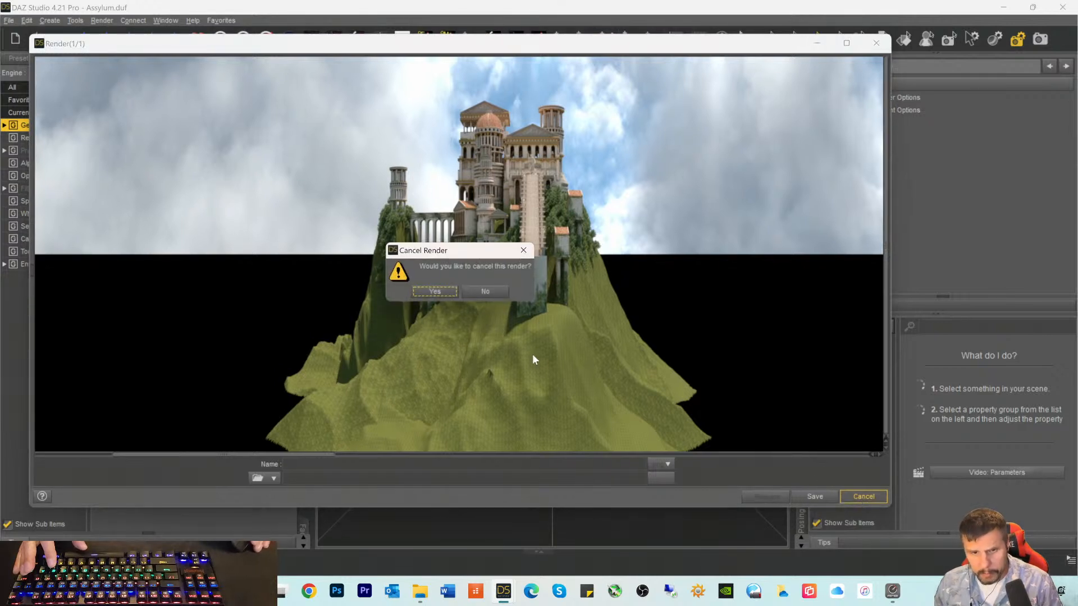
pyautogui.click(434, 292)
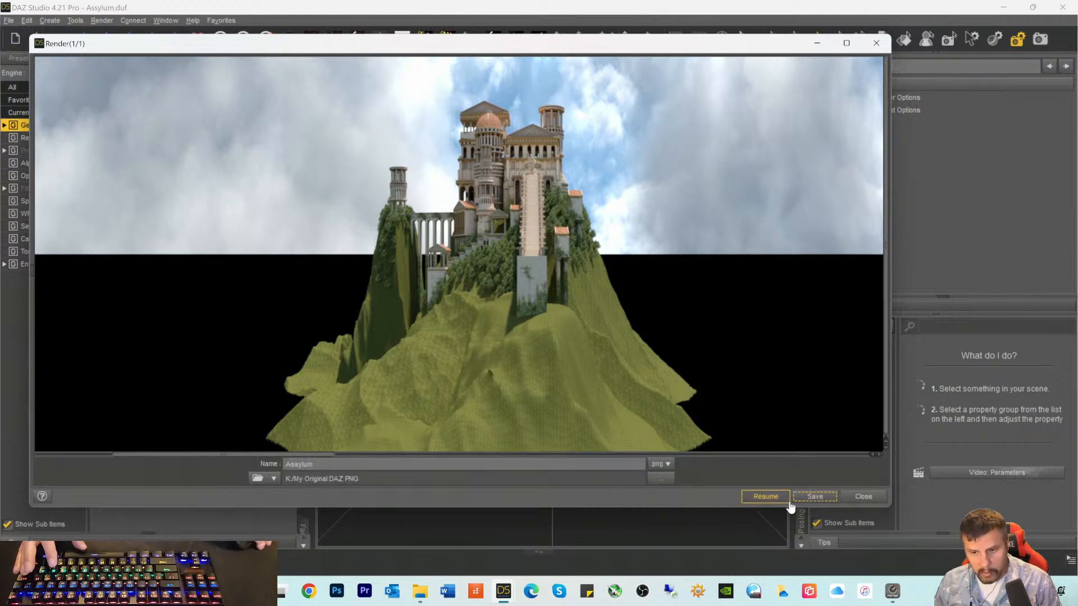
pyautogui.click(814, 496)
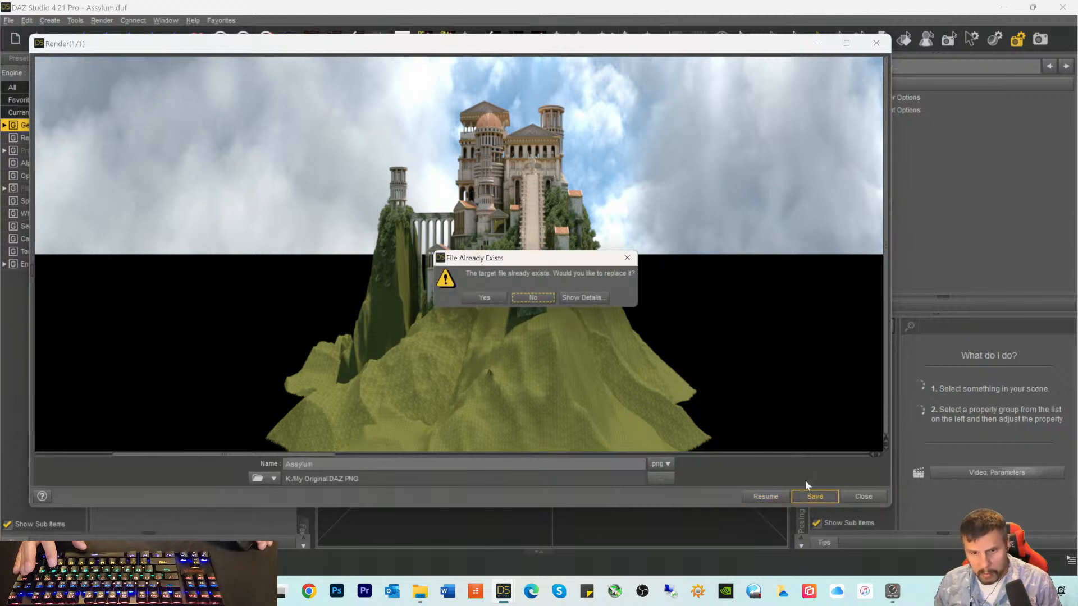
pyautogui.click(486, 300)
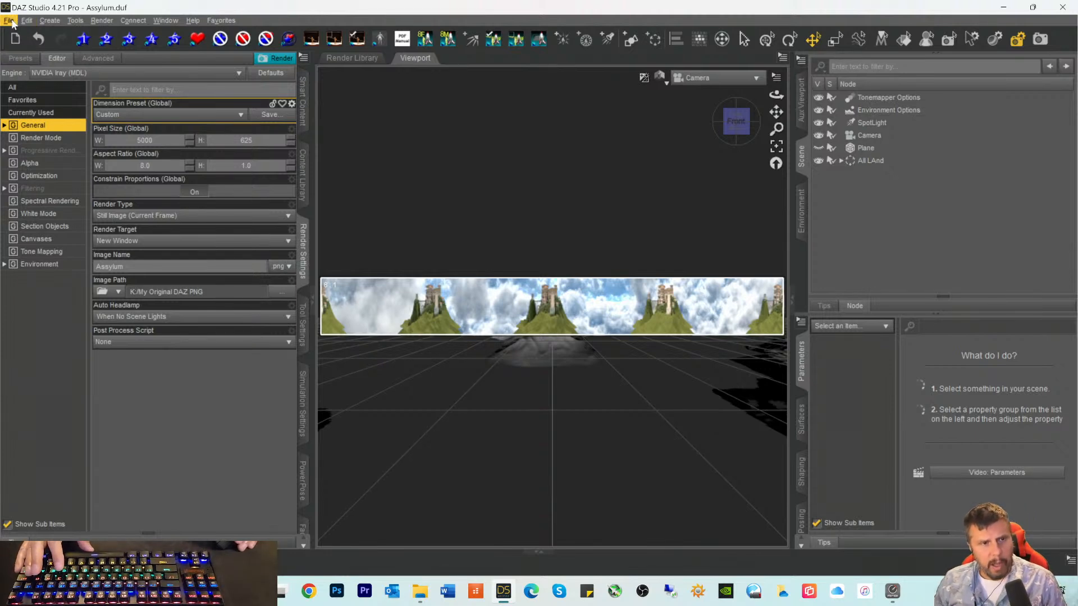
# Step: Start a new scene and load the rendered canvas from the Assylum_canvases folder as the Environment Map in Environment Options
pyautogui.click(13, 22)
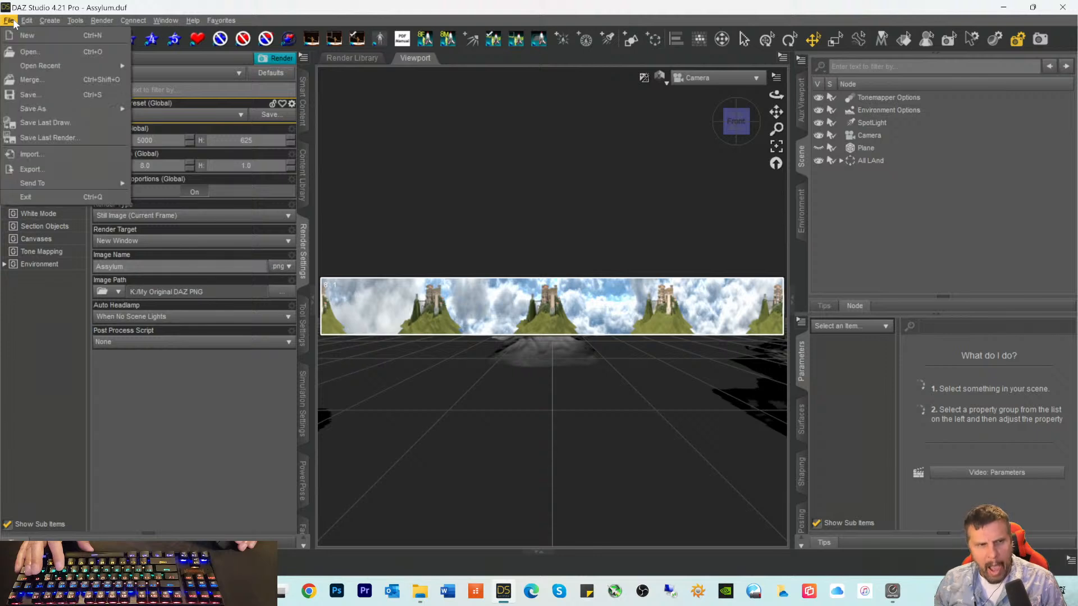
pyautogui.click(23, 33)
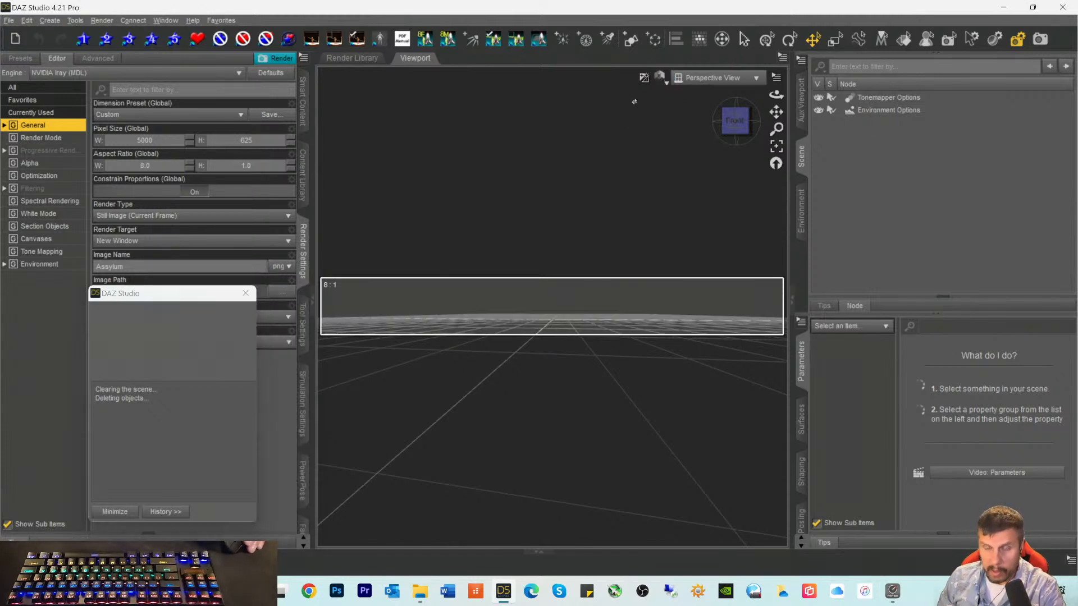
pyautogui.click(859, 111)
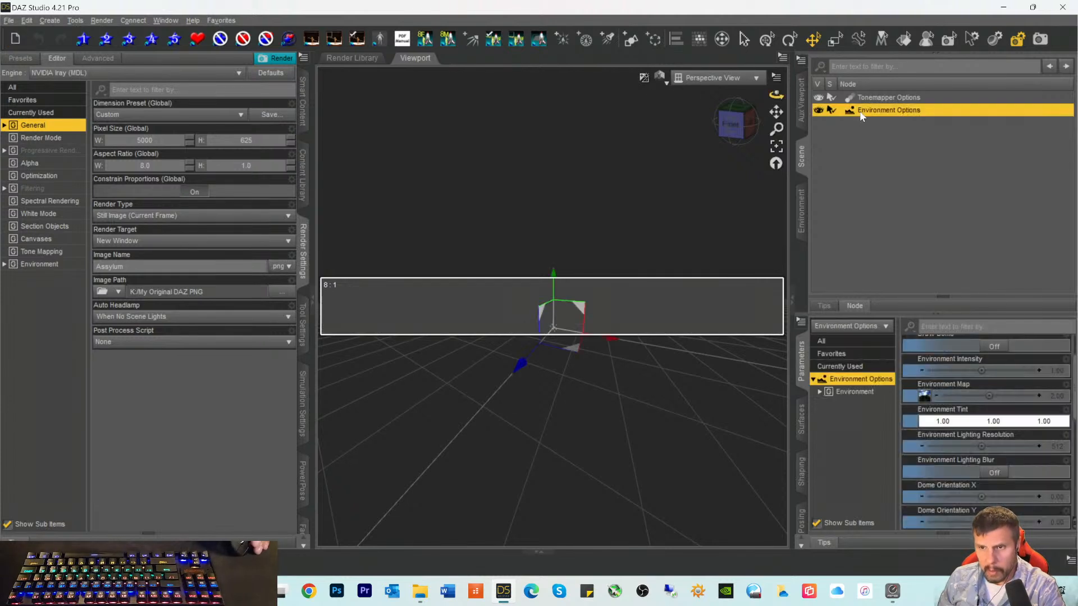
pyautogui.click(925, 399)
pyautogui.click(936, 409)
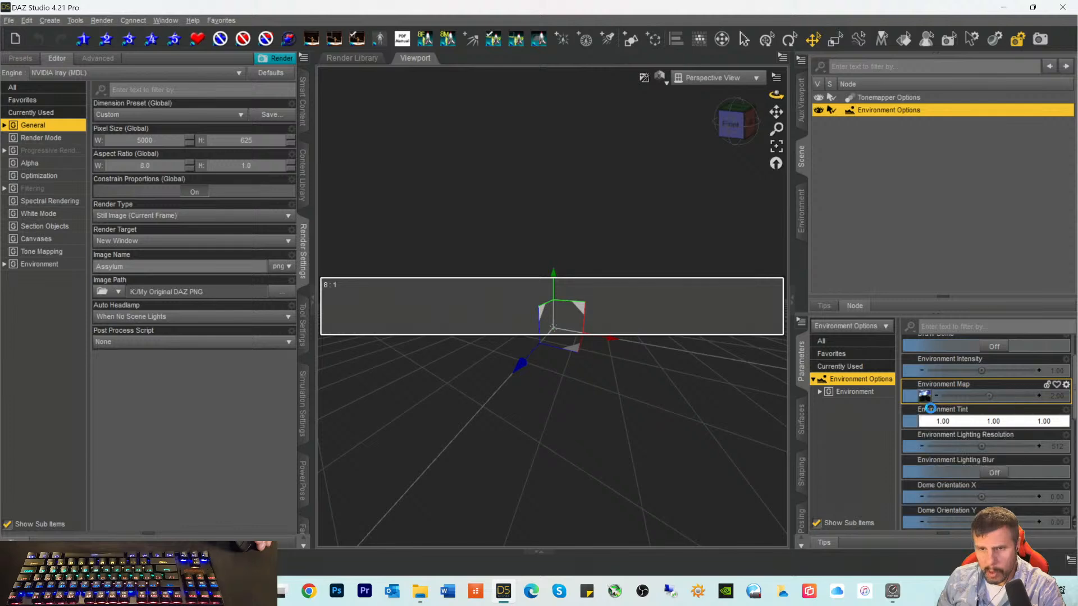
pyautogui.scroll(10, 84, 386)
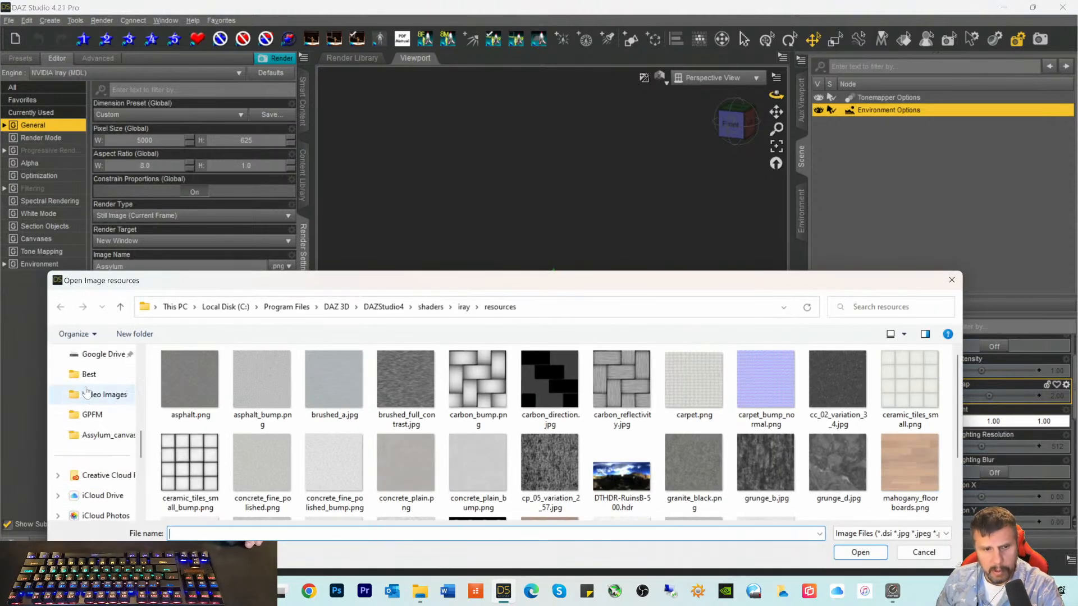
pyautogui.scroll(3, 85, 387)
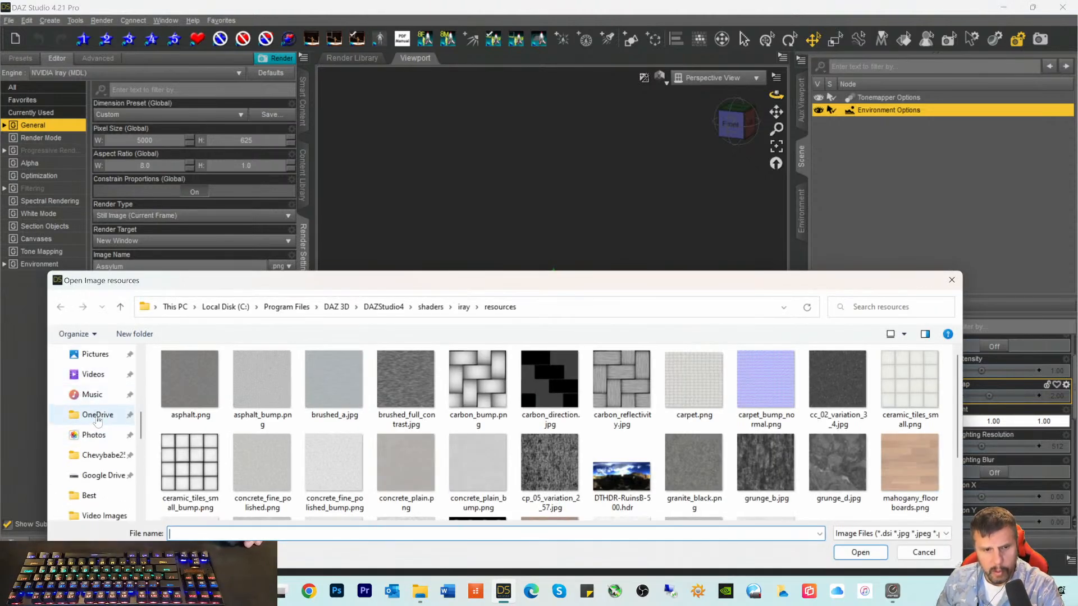
pyautogui.scroll(-5, 97, 418)
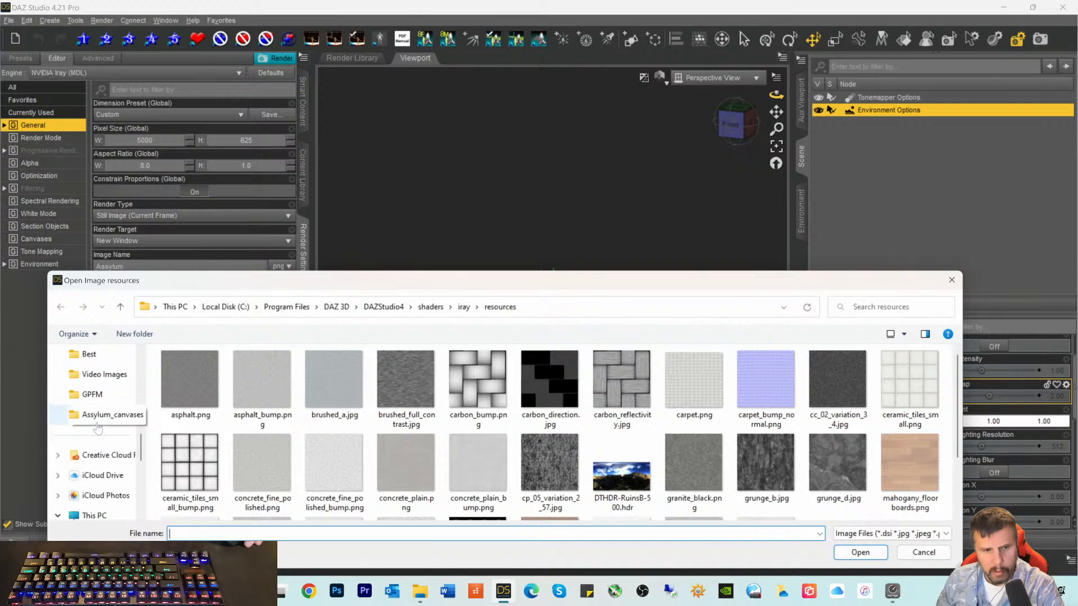
pyautogui.click(98, 418)
pyautogui.doubleClick(189, 378)
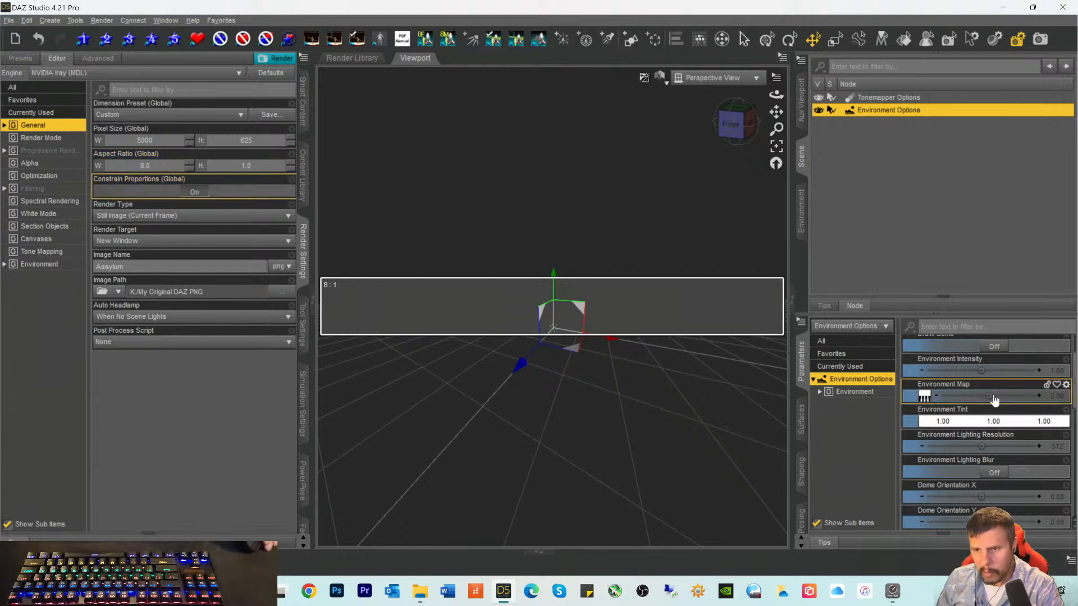
# Step: Turn on Draw Dome and set the Environment Map value to 1/10000
pyautogui.scroll(2, 997, 464)
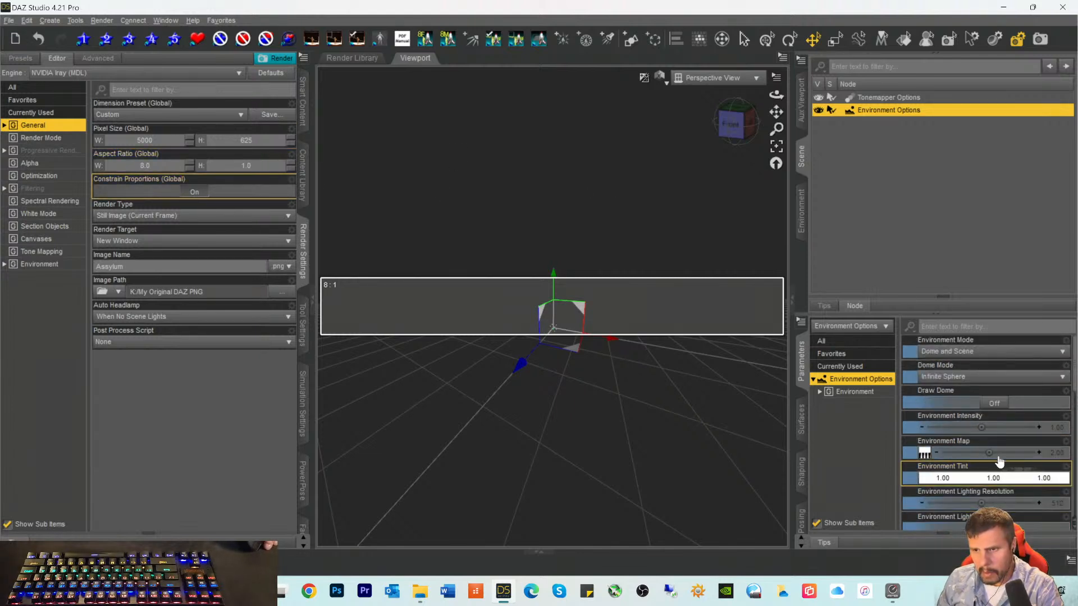
pyautogui.click(994, 404)
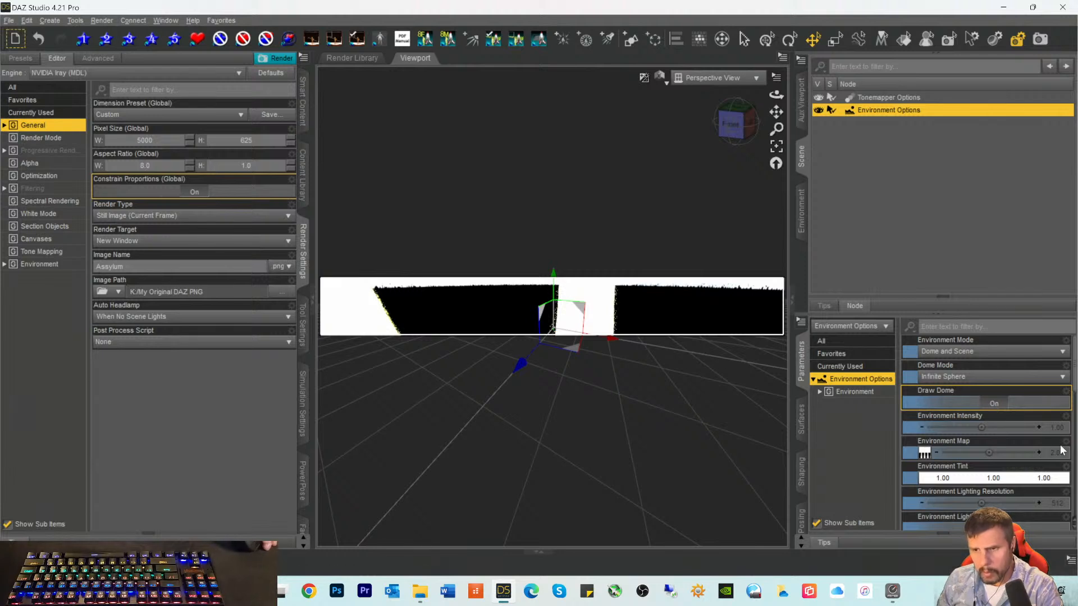
pyautogui.scroll(-5, 1060, 452)
pyautogui.scroll(5, 1055, 453)
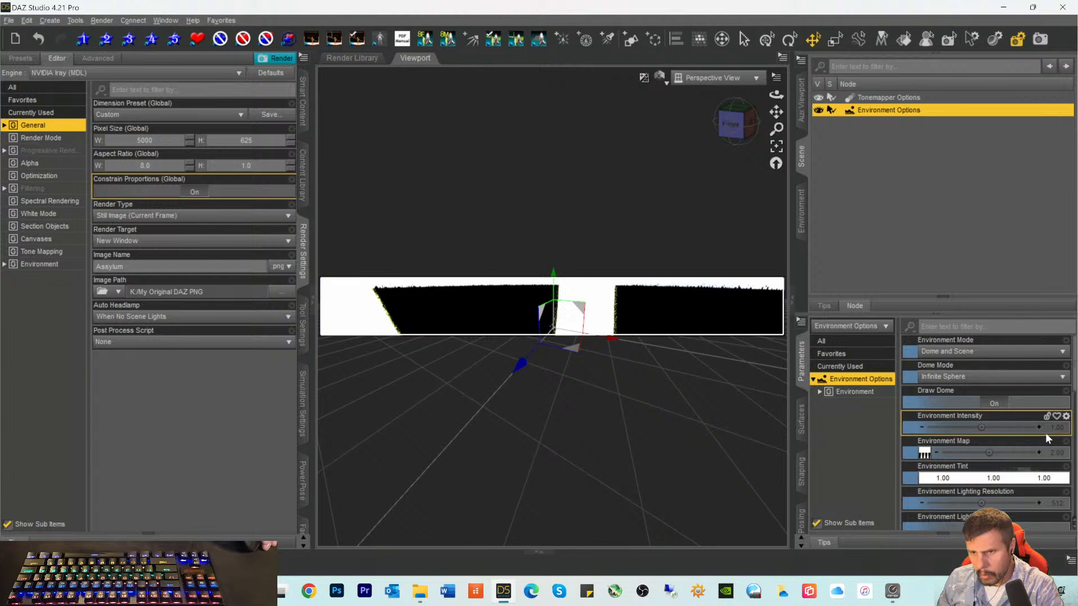
pyautogui.click(1060, 454)
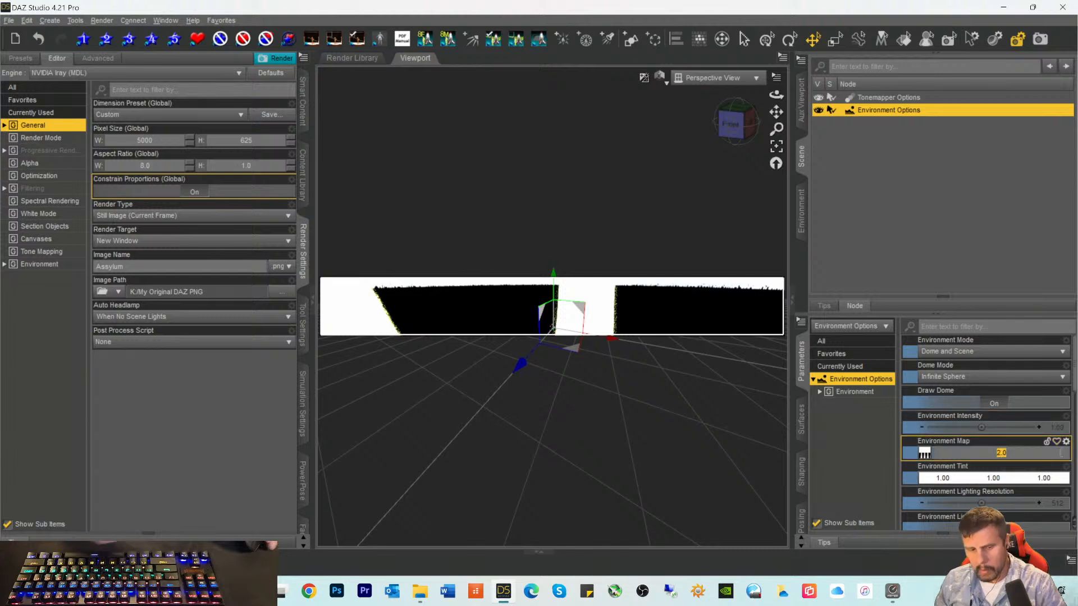
pyautogui.write('1/10000')
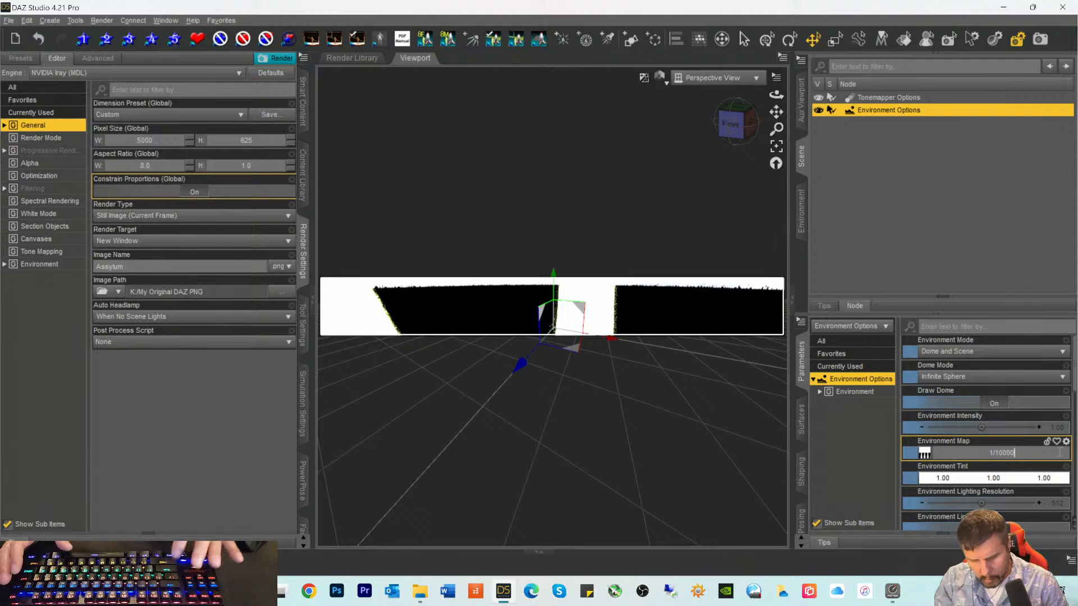
pyautogui.press('Return')
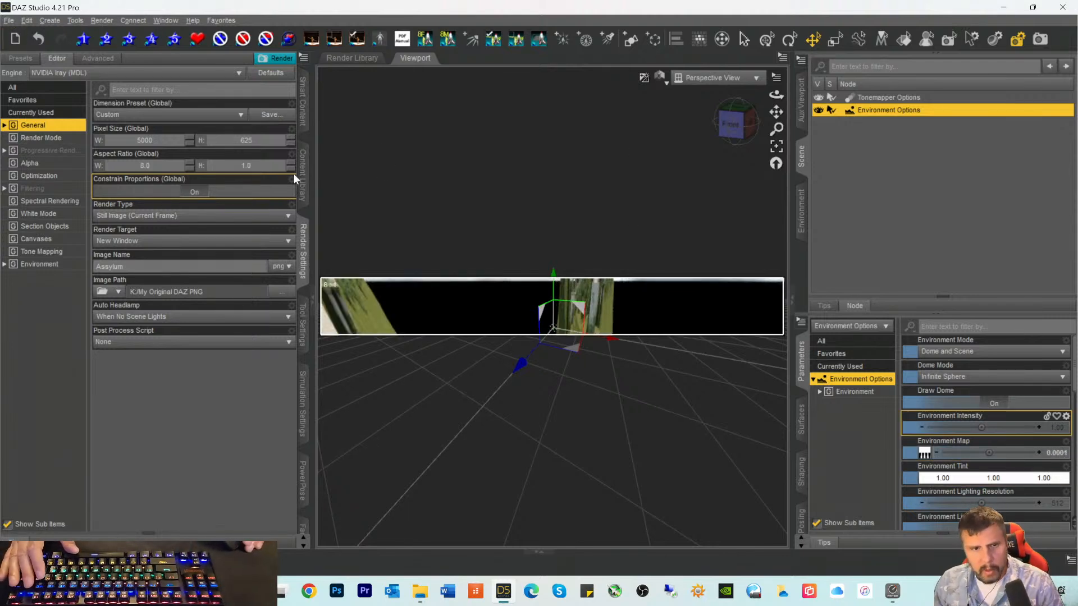
# Step: Change the render dimension preset to Square (1:1)
pyautogui.click(151, 116)
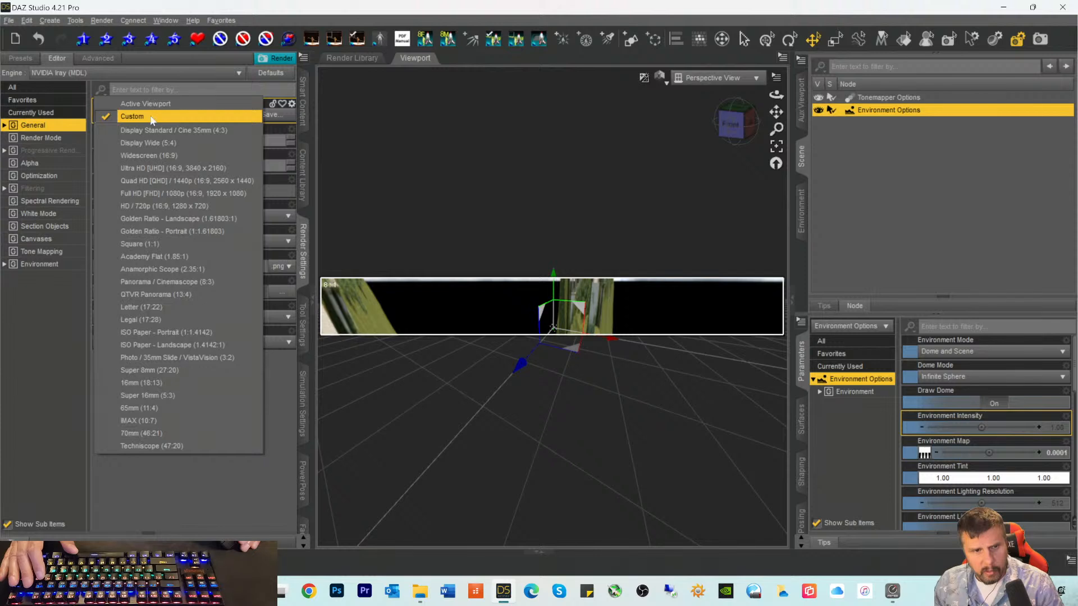
pyautogui.click(158, 145)
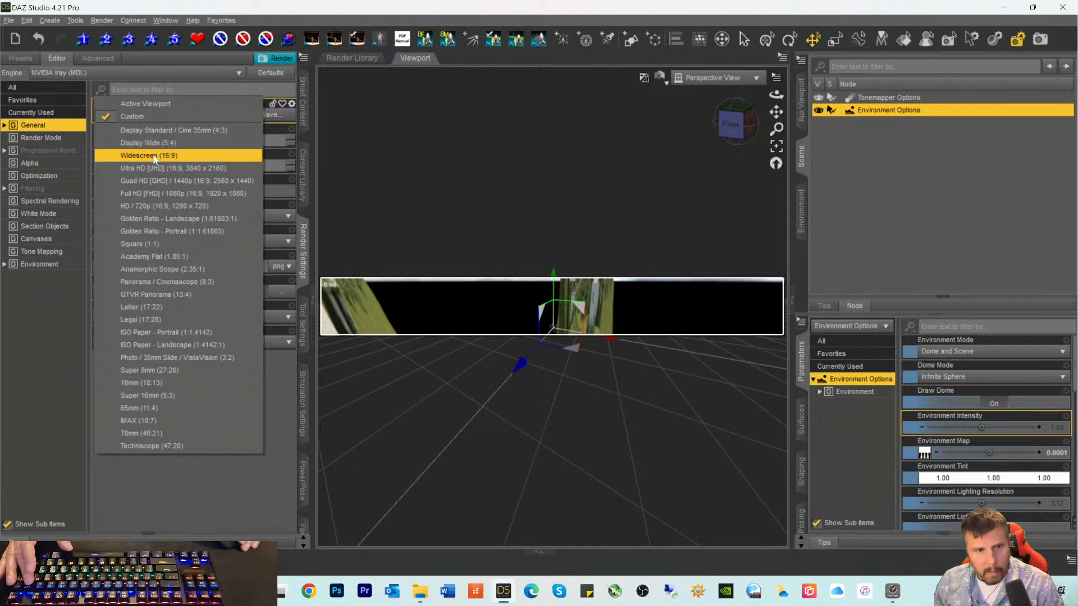
pyautogui.click(150, 244)
# Step: Inspect the castle's proportions on the environment dome from several angles in the perspective view
pyautogui.click(735, 136)
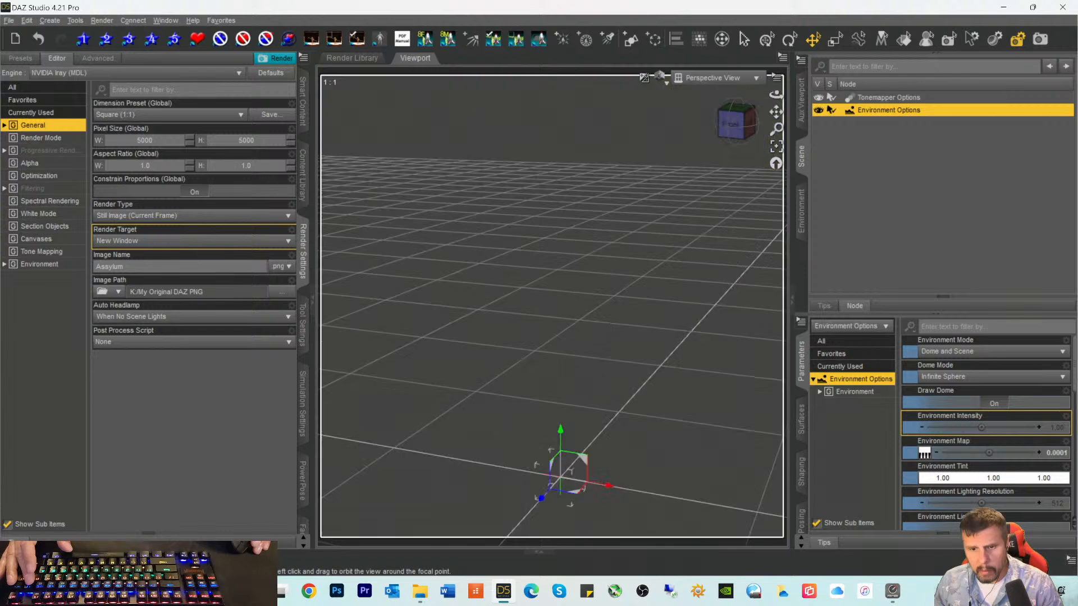
pyautogui.moveTo(735, 136); pyautogui.dragTo(740, 128)
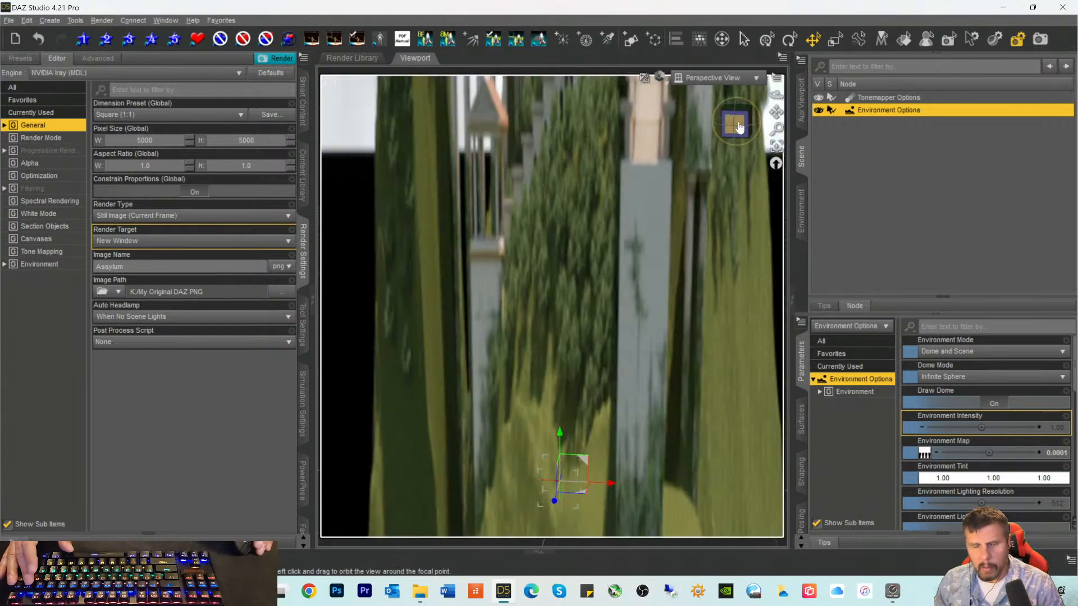
pyautogui.click(733, 127)
pyautogui.moveTo(733, 127); pyautogui.dragTo(730, 113)
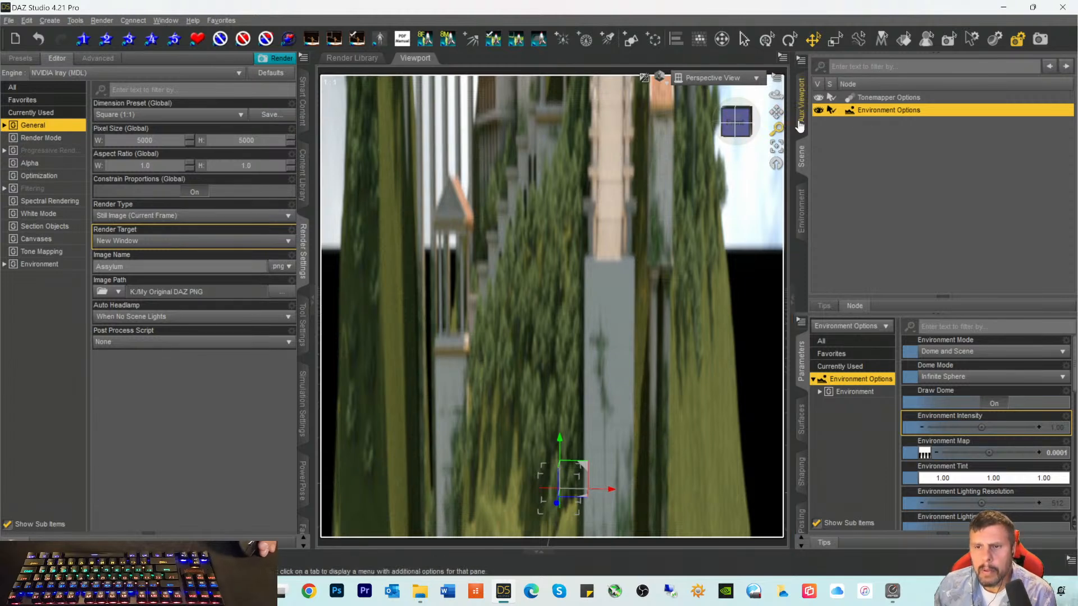
pyautogui.moveTo(777, 113); pyautogui.dragTo(778, 93)
pyautogui.click(736, 121)
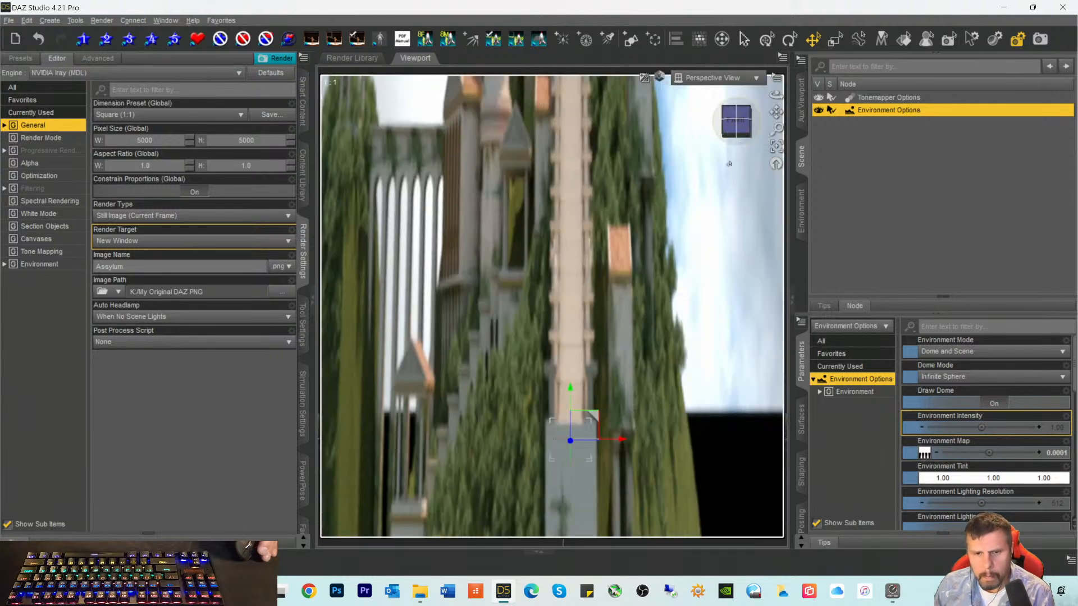
pyautogui.click(736, 120)
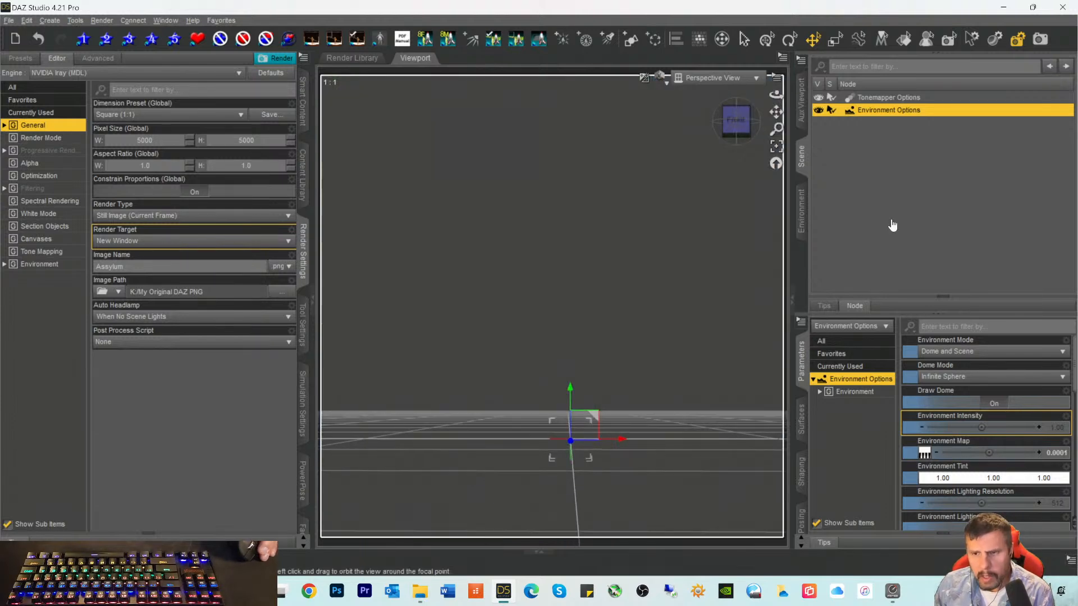
# Step: Set the Dome Mode to Finite Sphere and check how the castle looks on the dome
pyautogui.click(958, 385)
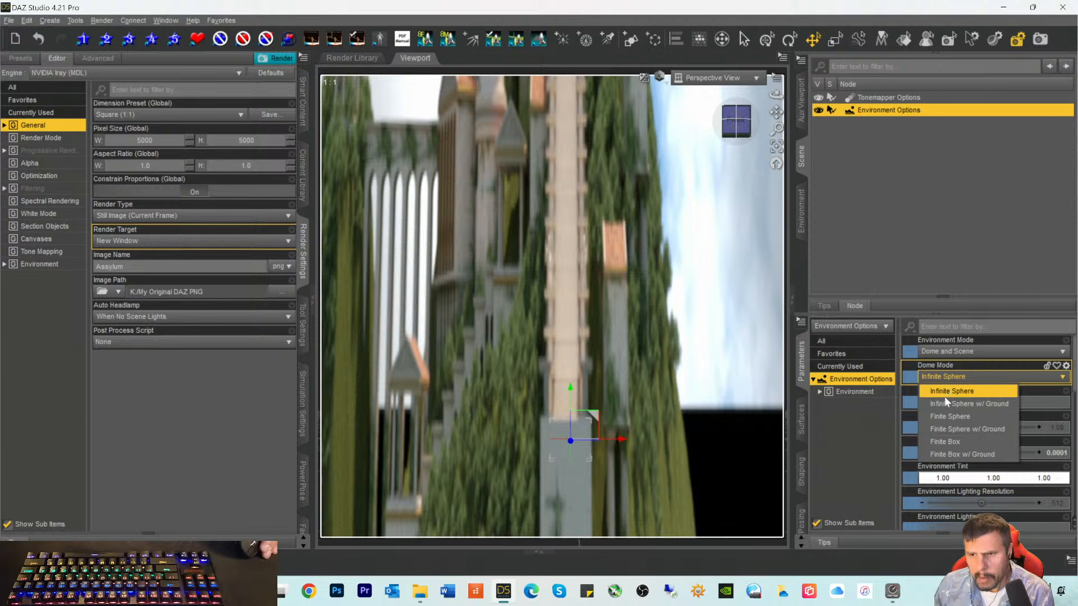
pyautogui.click(939, 413)
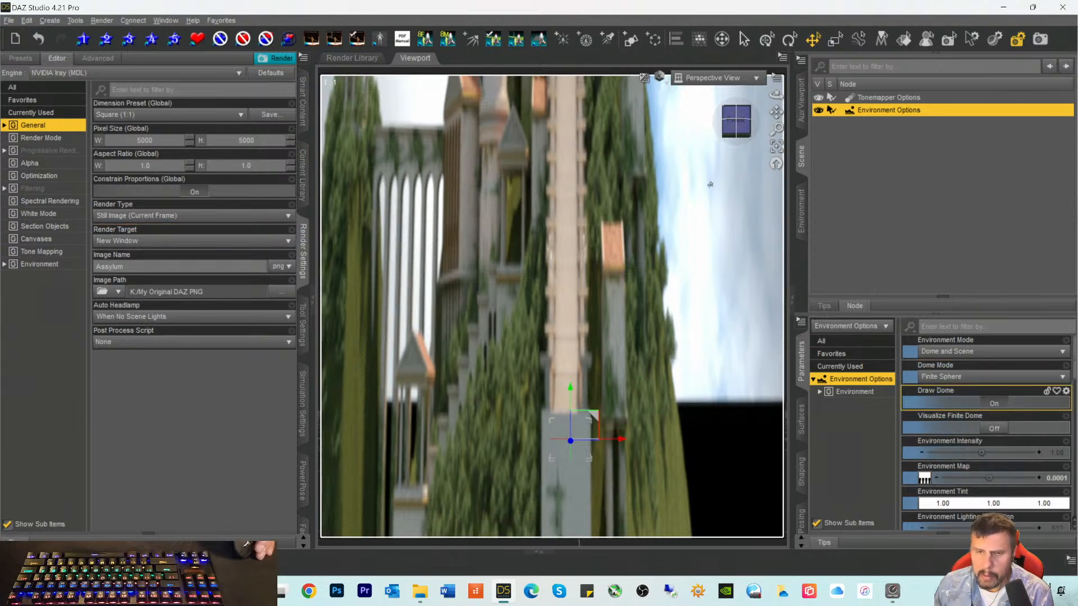
pyautogui.moveTo(735, 120); pyautogui.dragTo(733, 119)
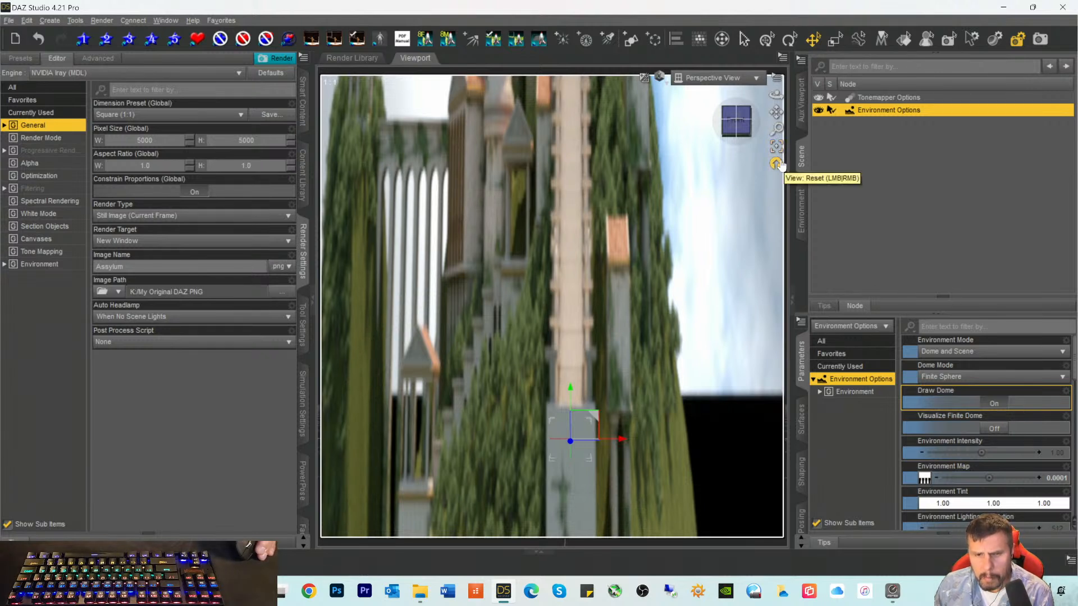
# Step: Try the Infinite Sphere w/ Ground dome mode and check how the castle meets the ground
pyautogui.click(962, 378)
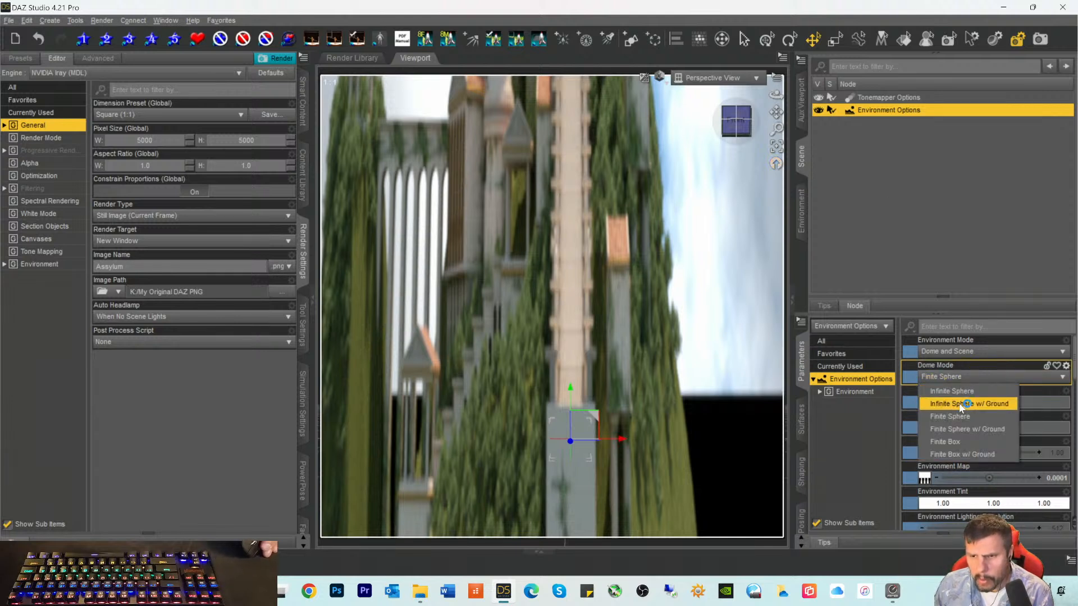
pyautogui.click(962, 404)
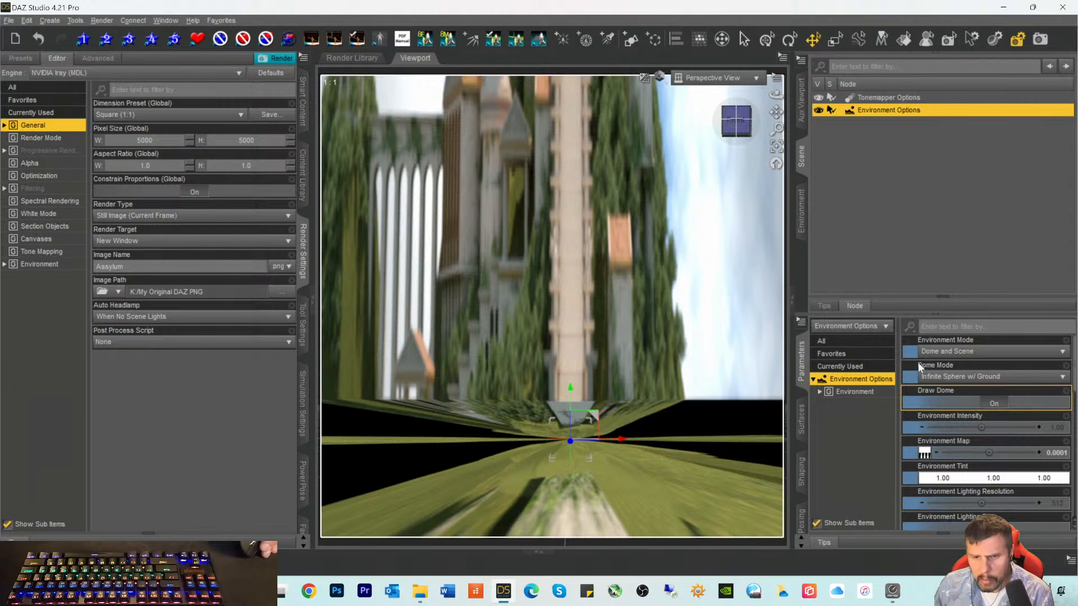
pyautogui.moveTo(738, 122); pyautogui.dragTo(740, 129)
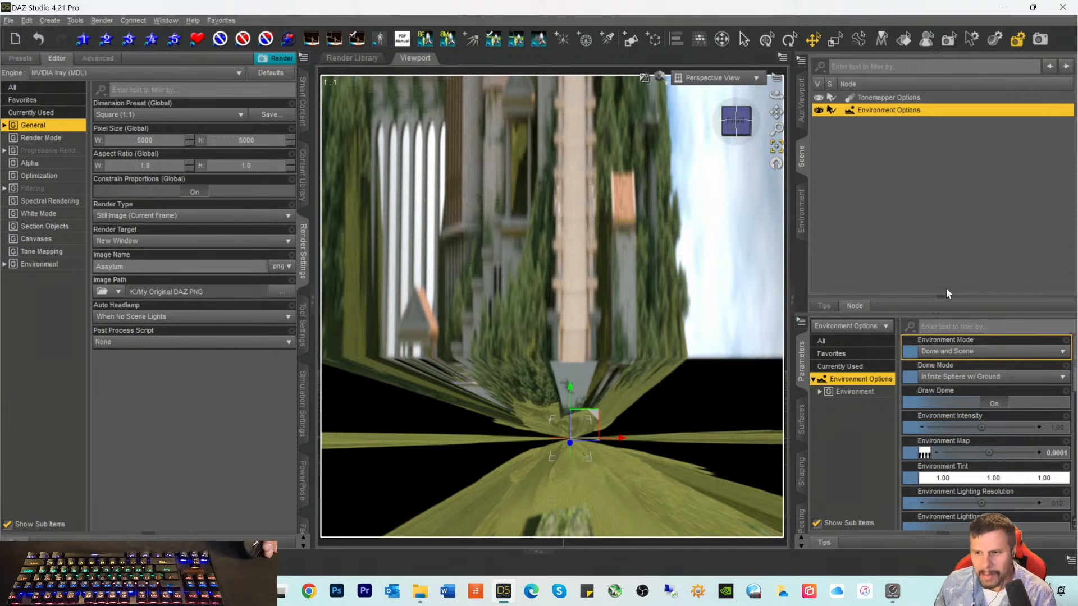
# Step: Try the Finite Box dome mode and inspect the castle and surrounding sky from several angles
pyautogui.click(946, 376)
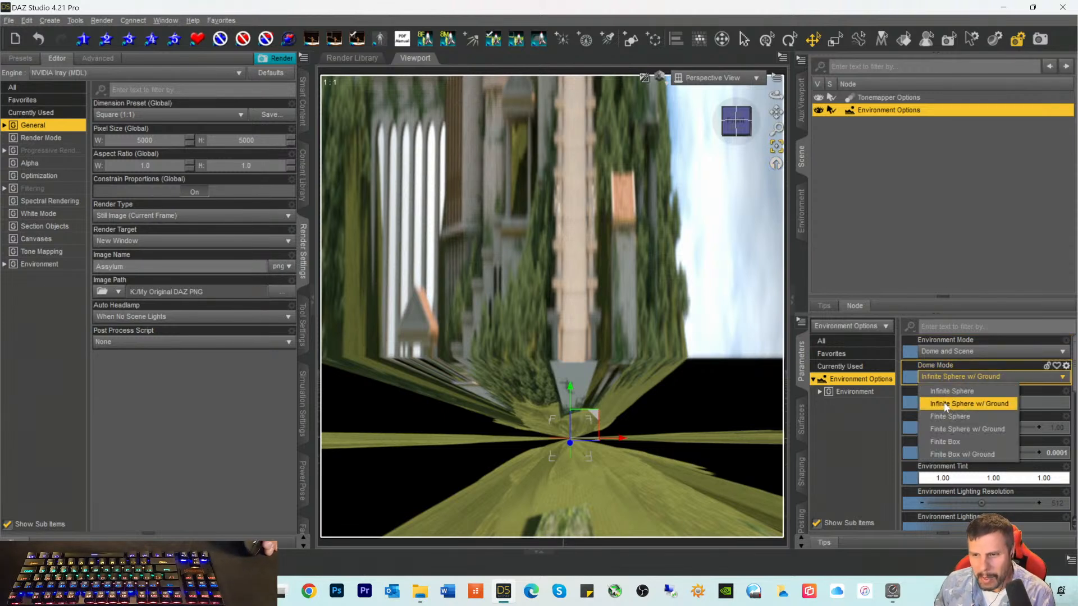
pyautogui.click(945, 441)
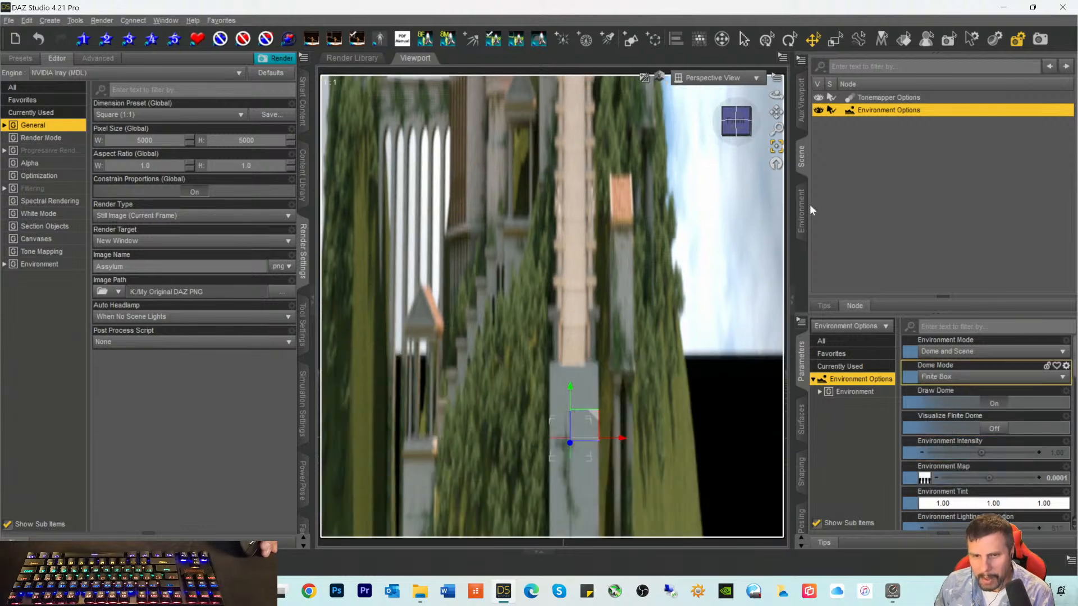
pyautogui.click(745, 125)
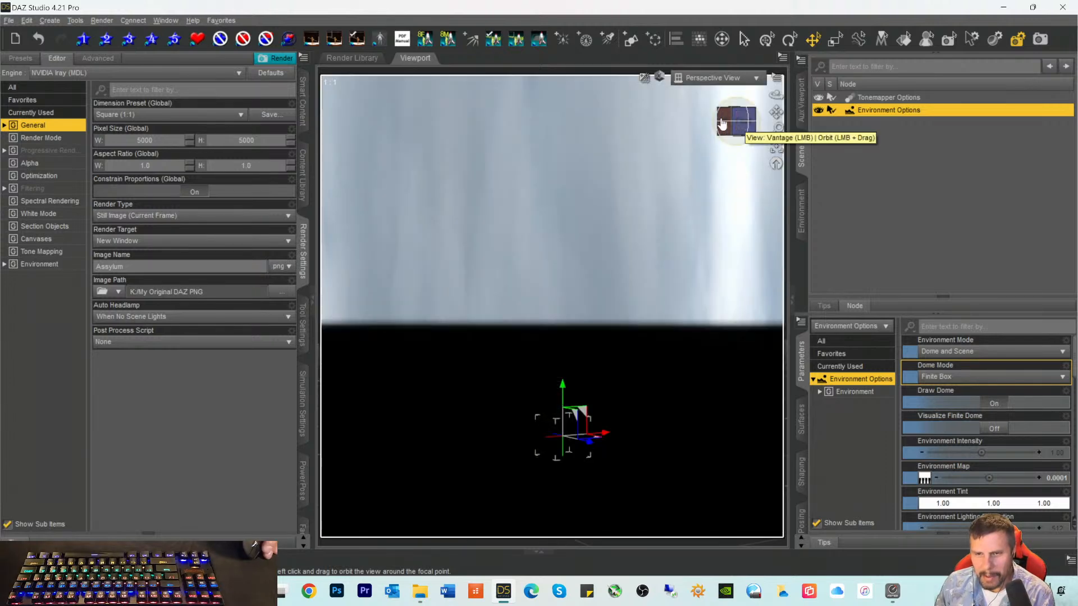
pyautogui.click(722, 124)
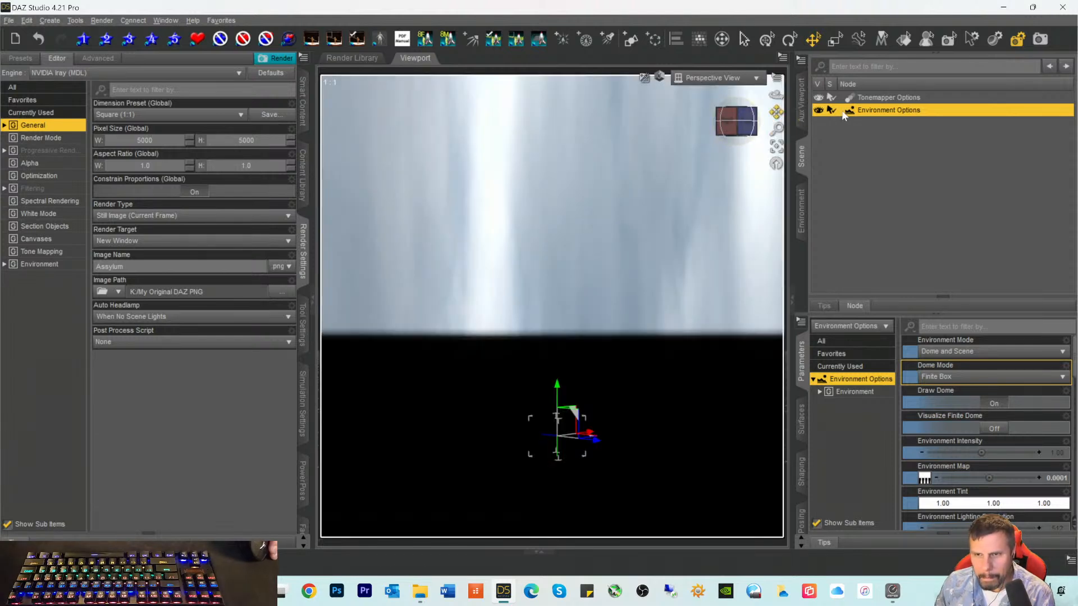
pyautogui.moveTo(742, 121); pyautogui.dragTo(714, 122)
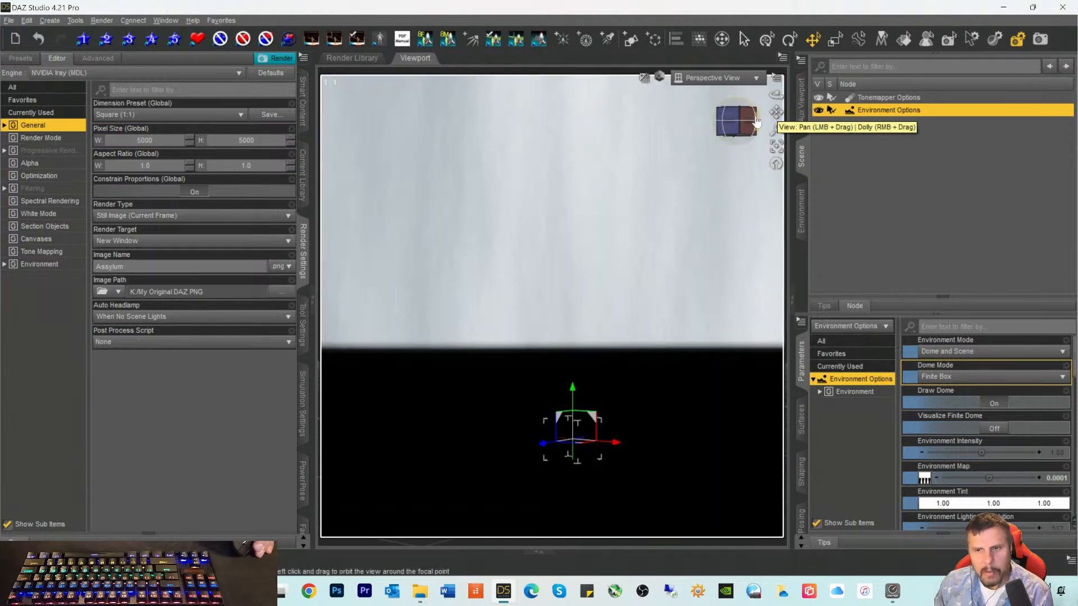
pyautogui.moveTo(742, 122)
pyautogui.mouseDown()
pyautogui.moveTo(746, 130)
pyautogui.moveTo(730, 124)
pyautogui.moveTo(735, 134)
pyautogui.mouseUp()
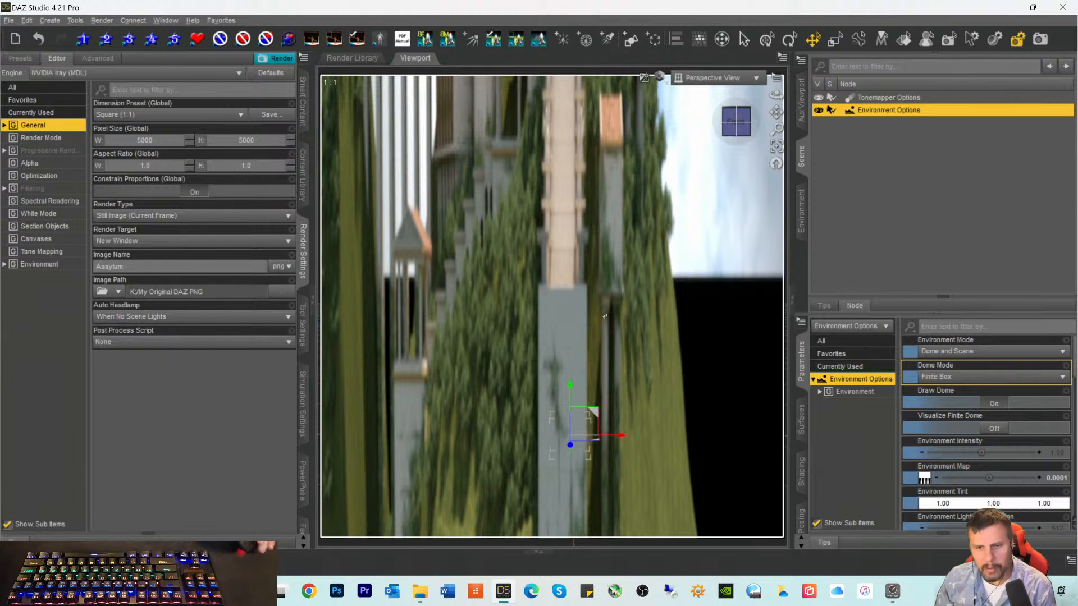
pyautogui.moveTo(736, 133); pyautogui.dragTo(728, 140)
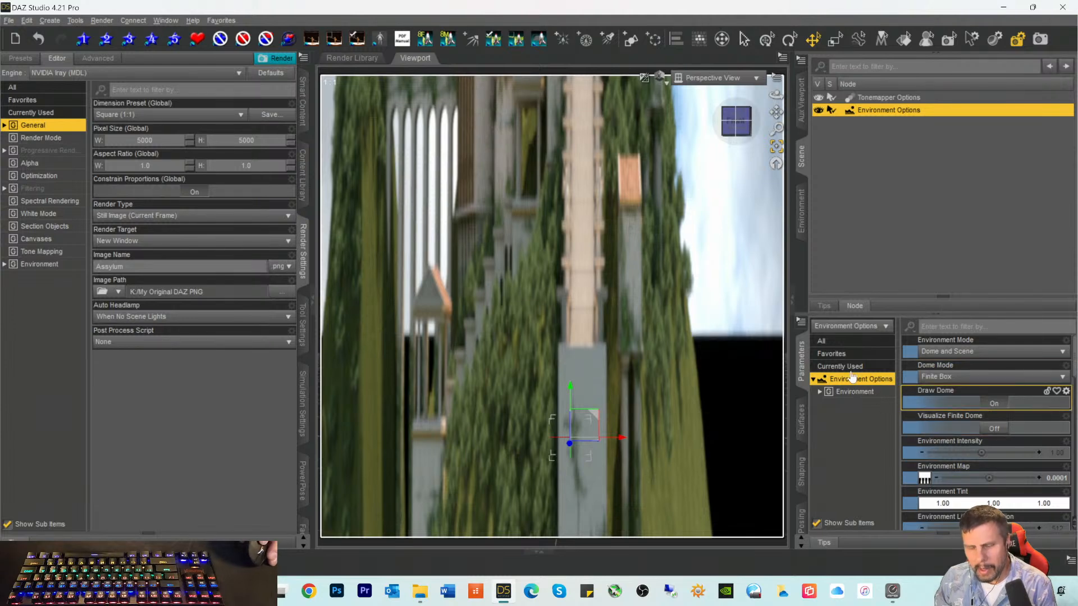
pyautogui.moveTo(776, 111); pyautogui.dragTo(777, 156)
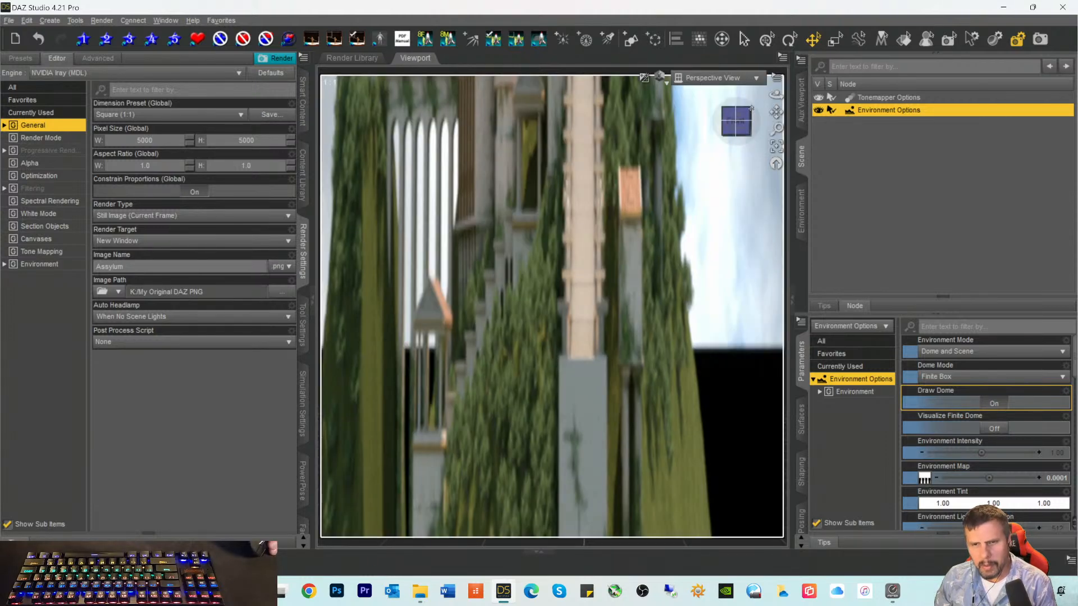
pyautogui.moveTo(734, 121)
pyautogui.mouseDown()
pyautogui.moveTo(734, 104)
pyautogui.moveTo(732, 126)
pyautogui.mouseUp()
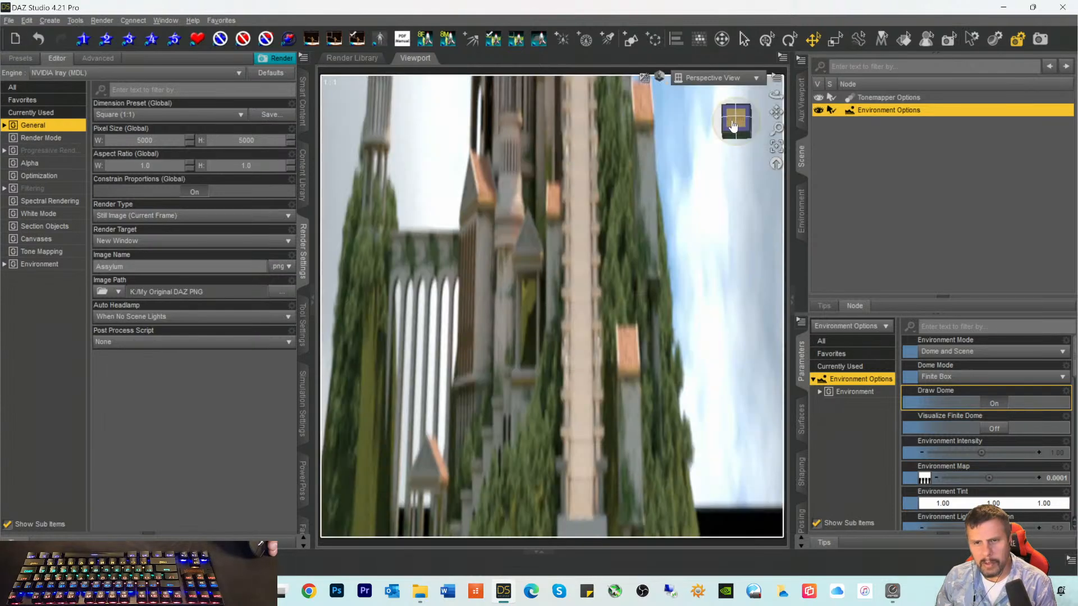
pyautogui.click(733, 129)
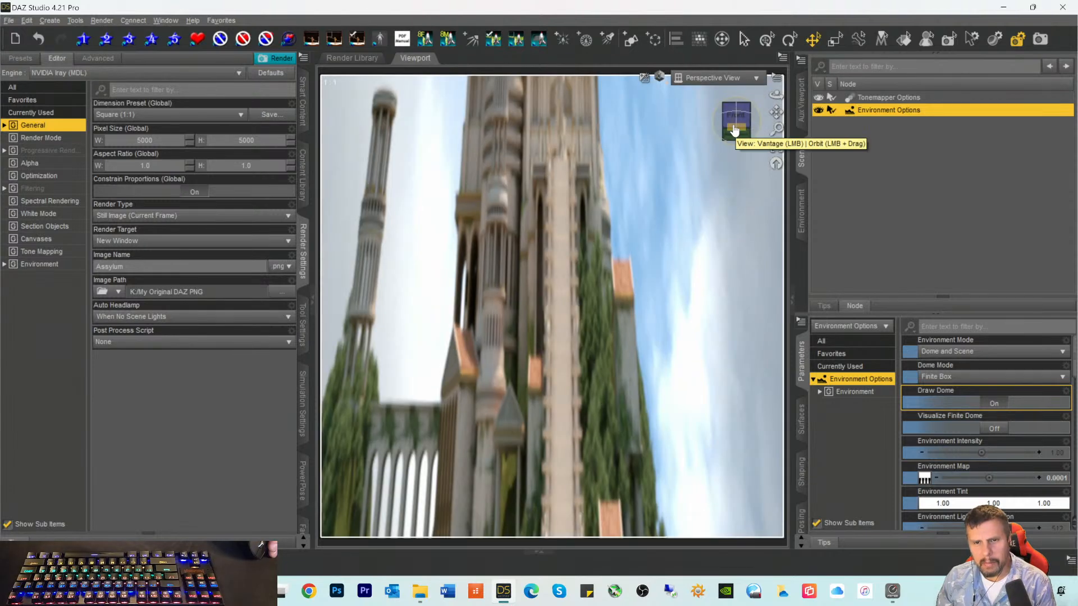
pyautogui.click(733, 125)
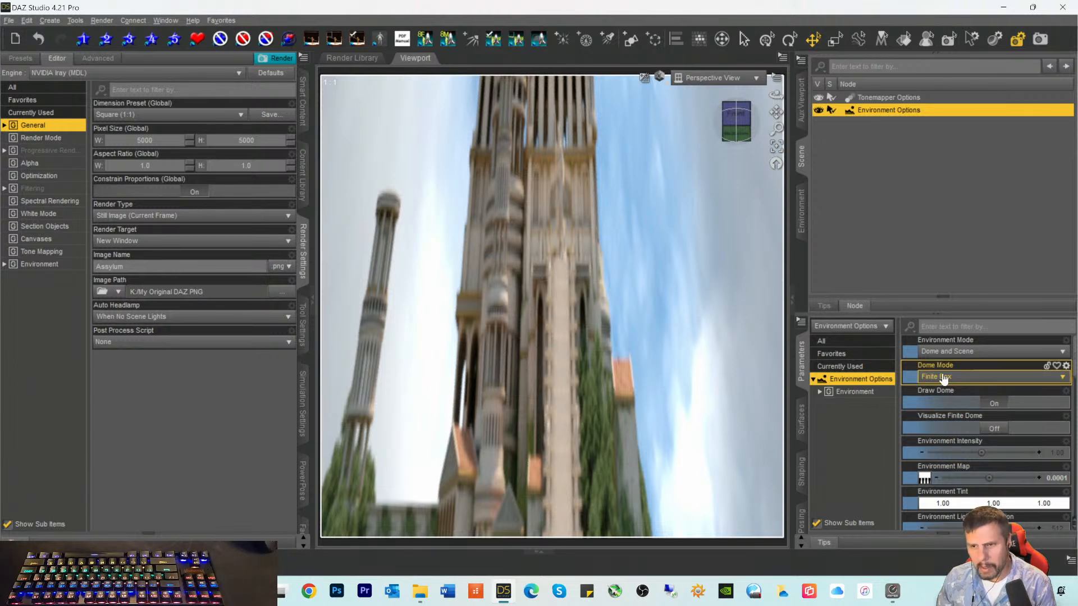
# Step: Set the Dome Mode to Infinite Sphere and inspect the castle's towers and walls from several angles
pyautogui.click(942, 376)
pyautogui.click(946, 392)
pyautogui.moveTo(732, 129); pyautogui.dragTo(734, 129)
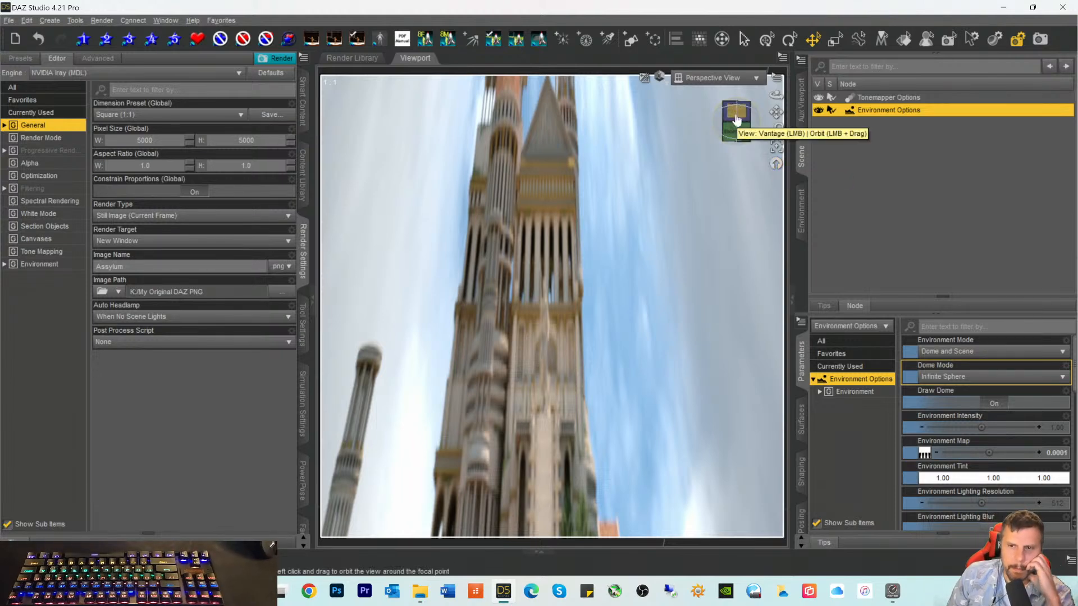
pyautogui.click(736, 119)
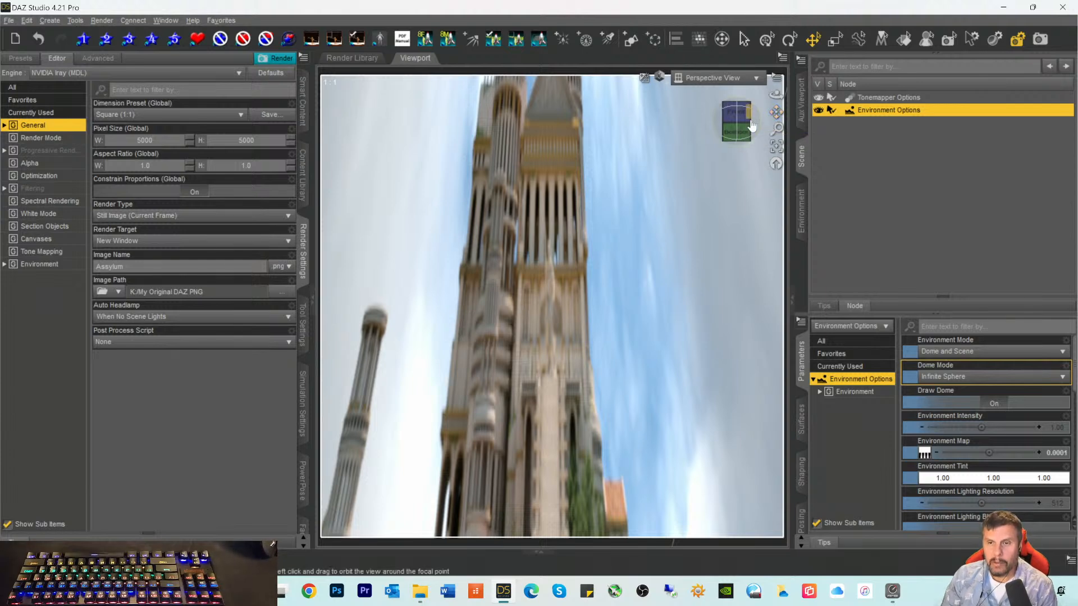
pyautogui.click(741, 119)
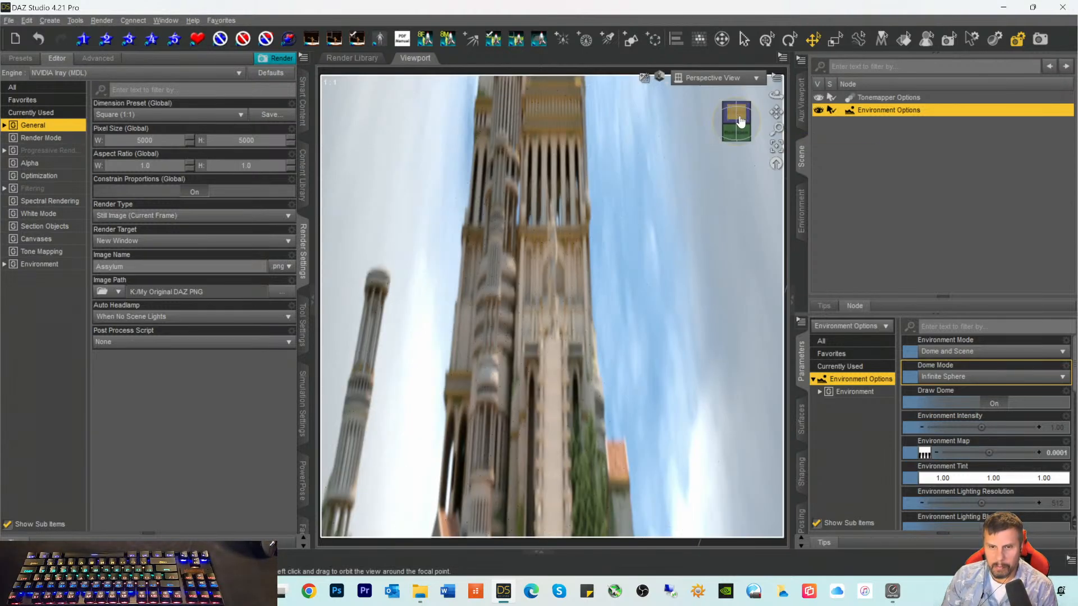
pyautogui.moveTo(741, 120); pyautogui.dragTo(741, 122)
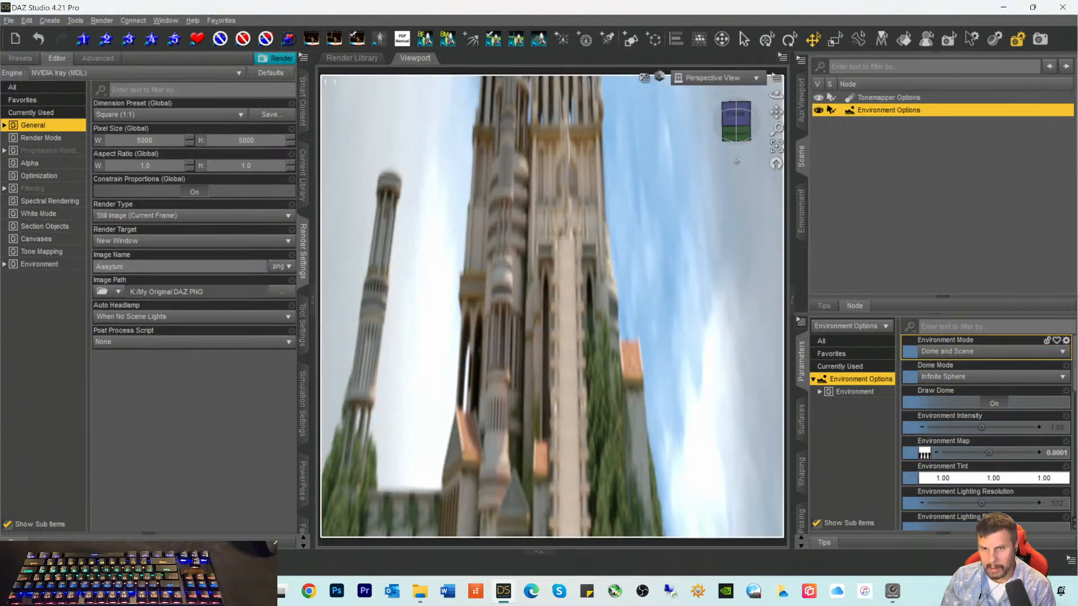
pyautogui.moveTo(737, 128); pyautogui.dragTo(737, 124)
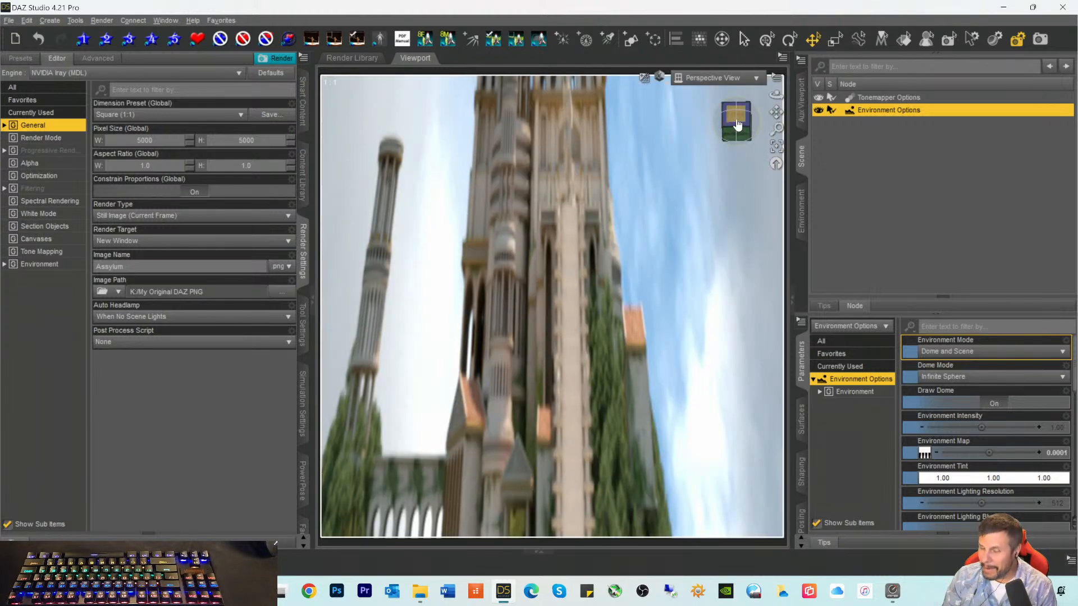
pyautogui.click(737, 125)
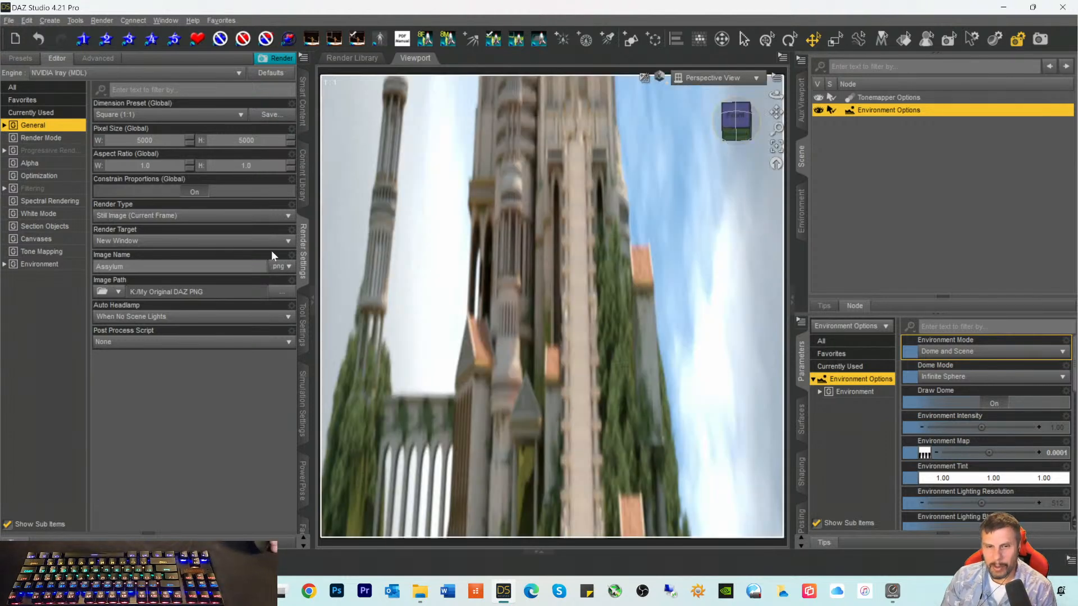
pyautogui.click(730, 121)
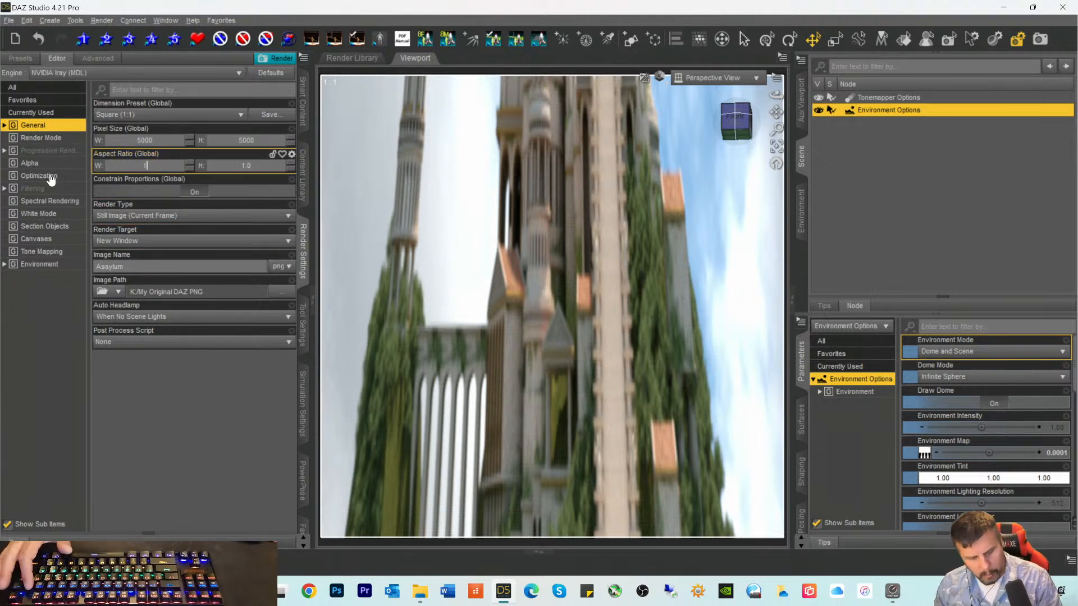
# Step: Set the render aspect ratio to 16:9
pyautogui.write('6')
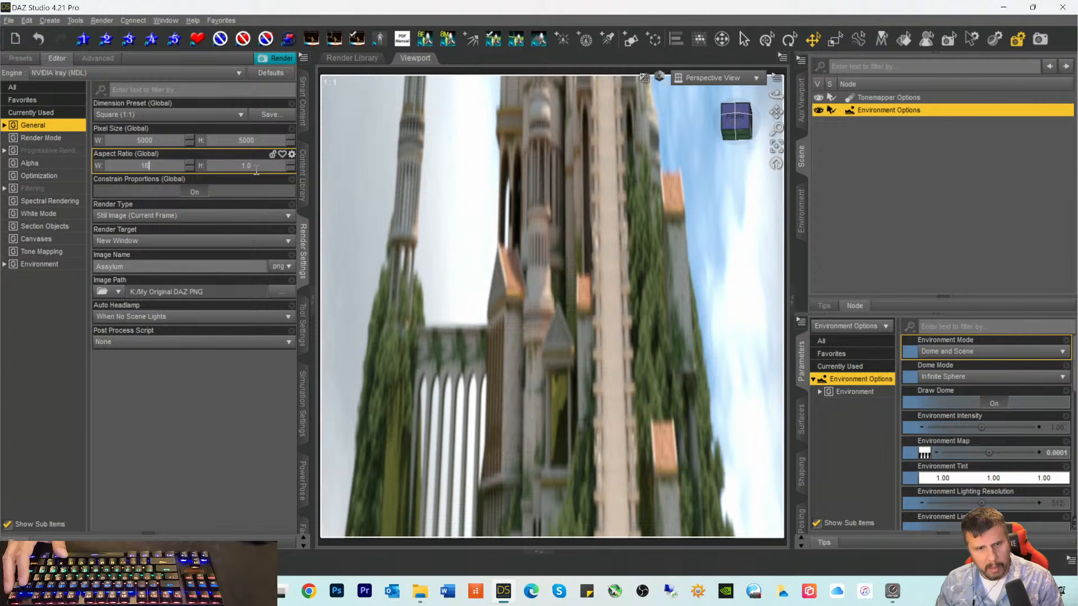
pyautogui.press('Tab')
pyautogui.write('9')
pyautogui.press('Tab')
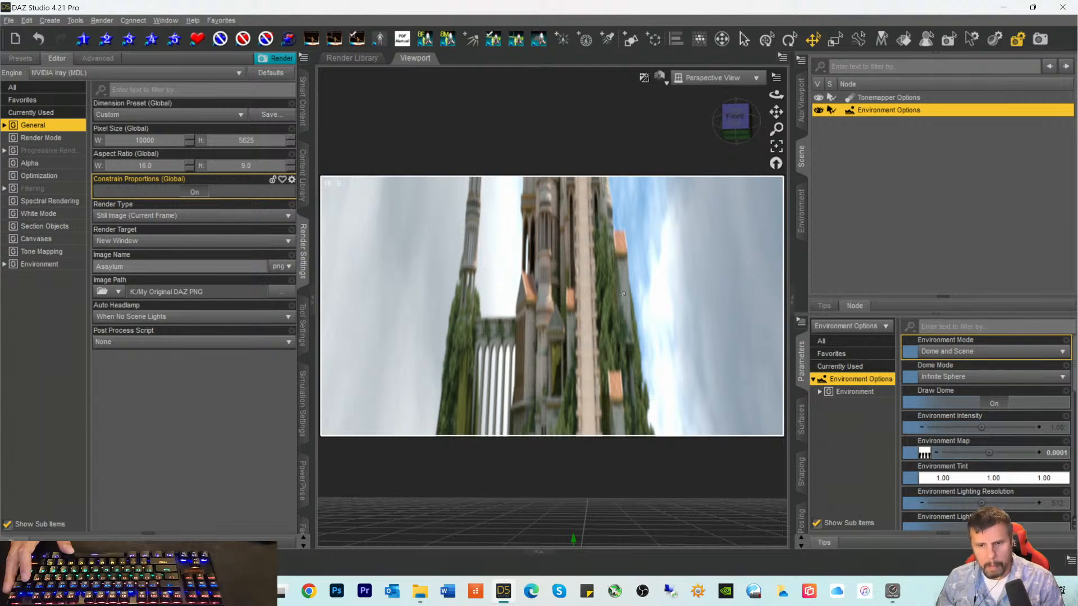
# Step: Examine the castle in the widescreen frame and look through the dome orientation, rotation and ground settings
pyautogui.scroll(-2, 614, 284)
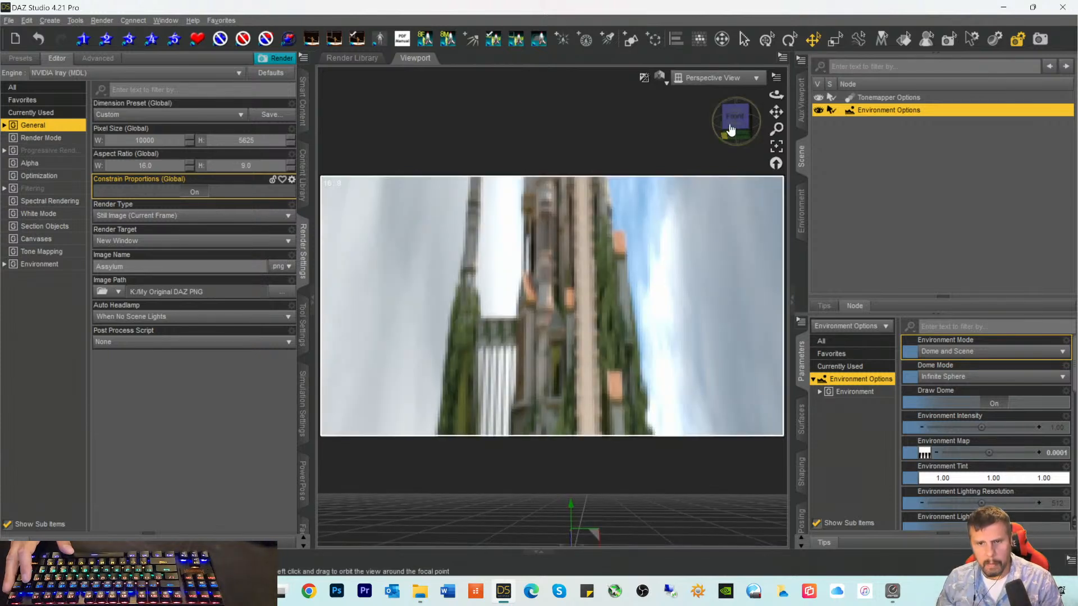
pyautogui.moveTo(733, 121); pyautogui.dragTo(733, 162)
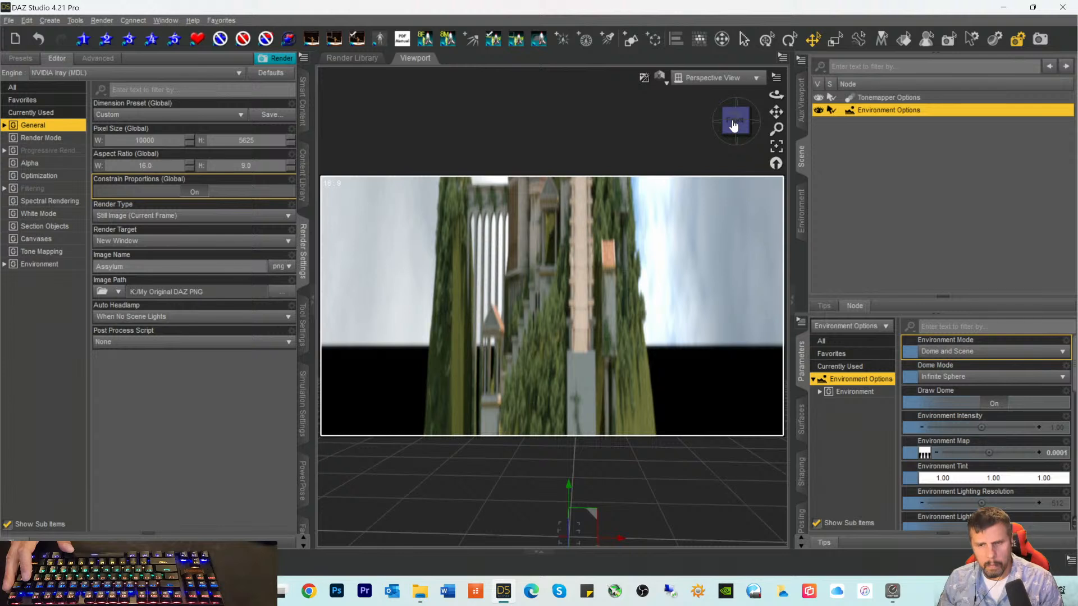
pyautogui.scroll(-2, 649, 271)
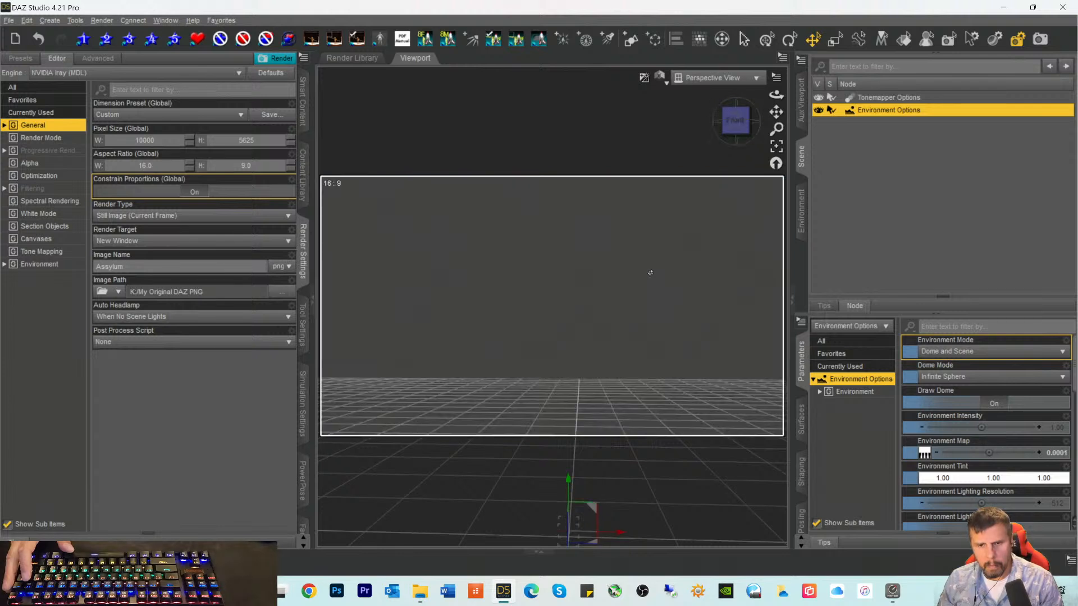
pyautogui.scroll(-3, 651, 263)
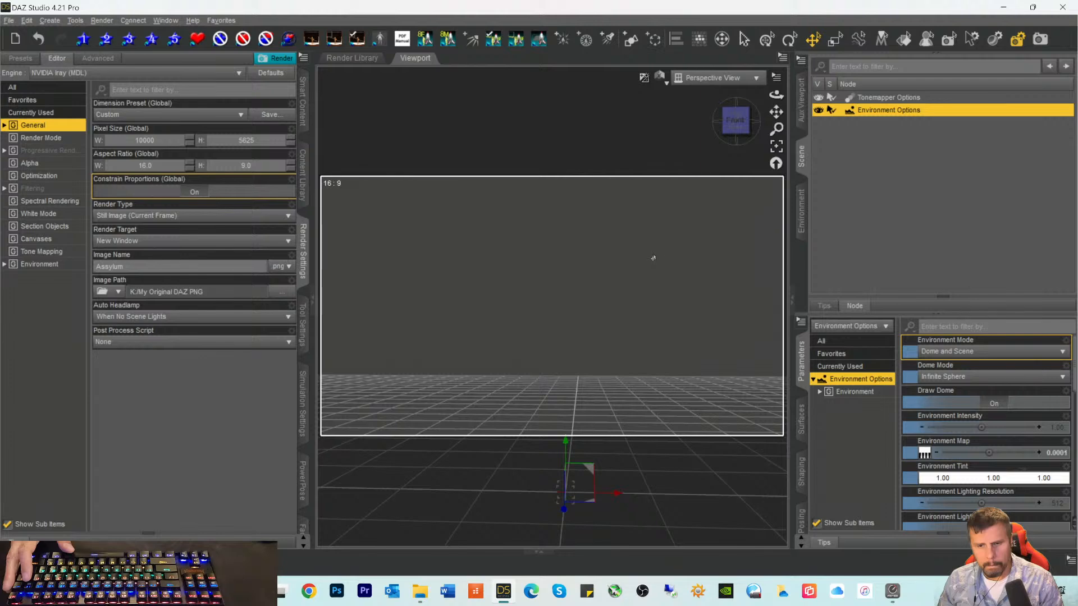
pyautogui.scroll(-3, 653, 253)
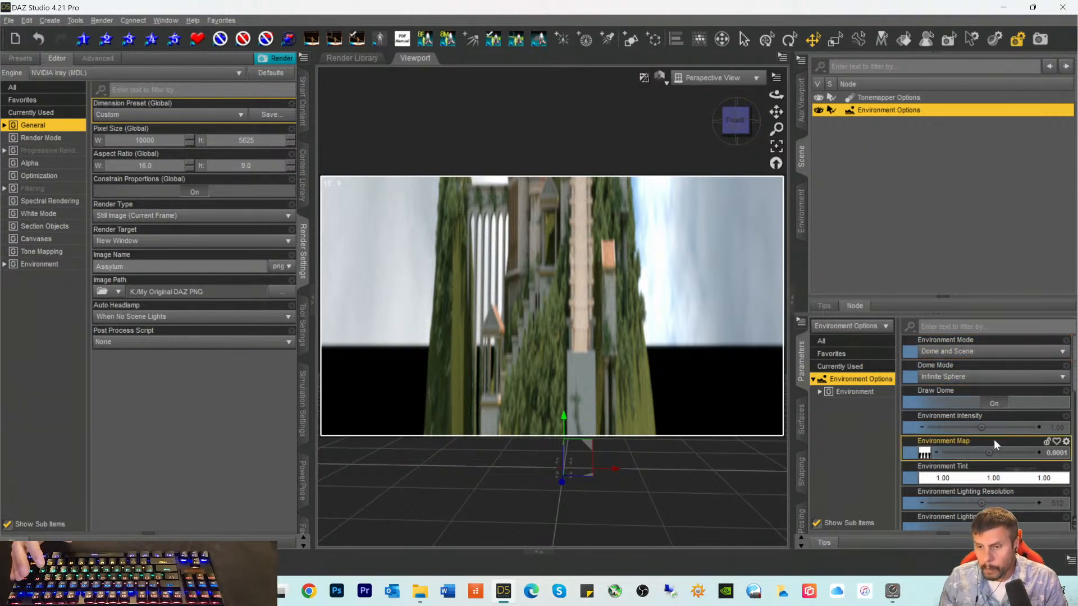
pyautogui.scroll(-5, 949, 402)
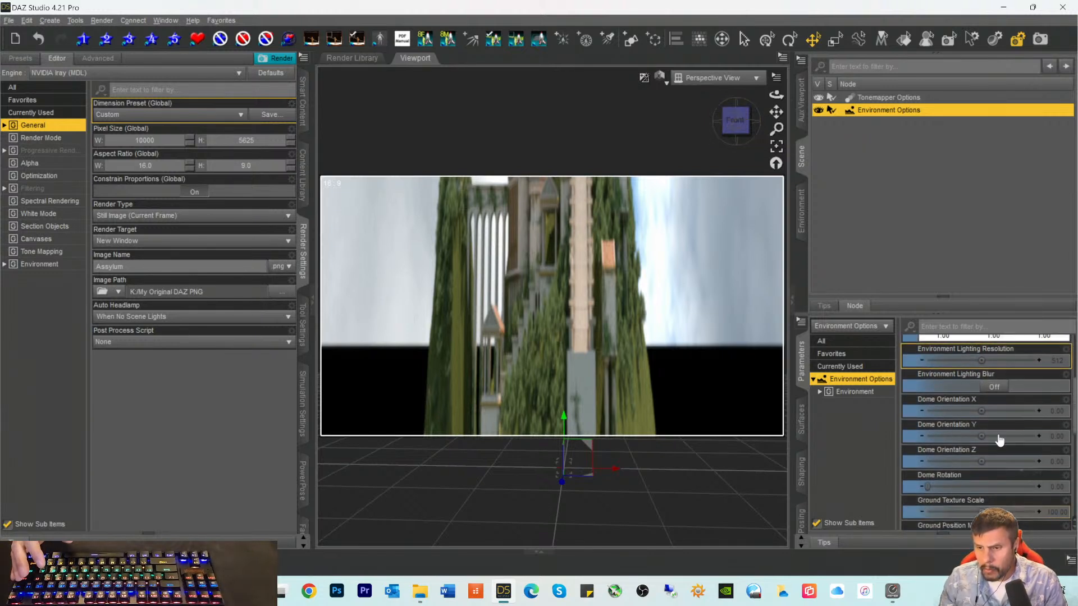
pyautogui.scroll(-3, 999, 423)
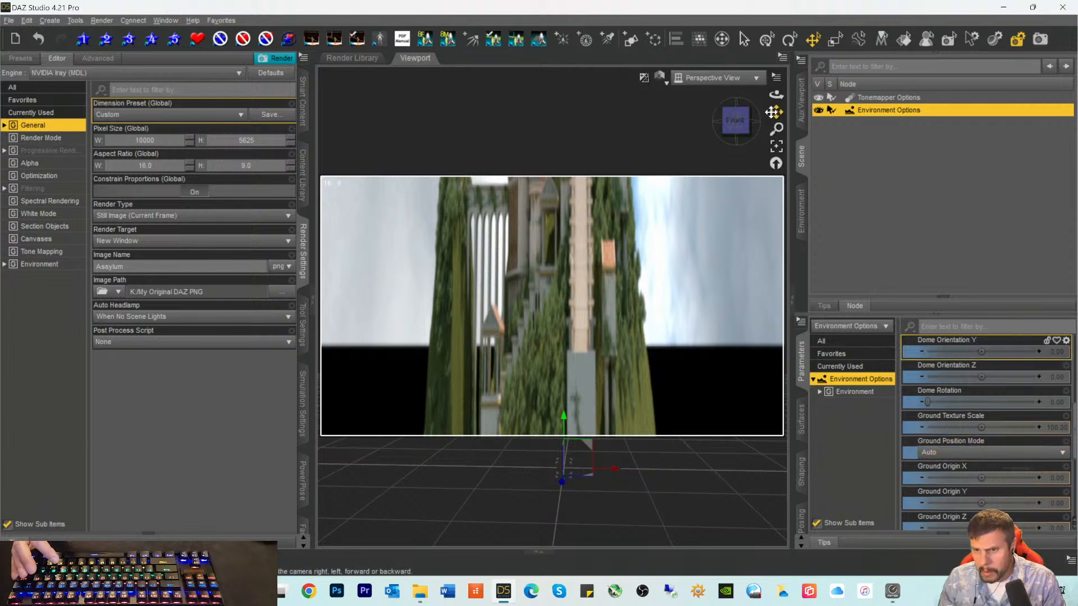
pyautogui.moveTo(773, 113); pyautogui.dragTo(1003, 264)
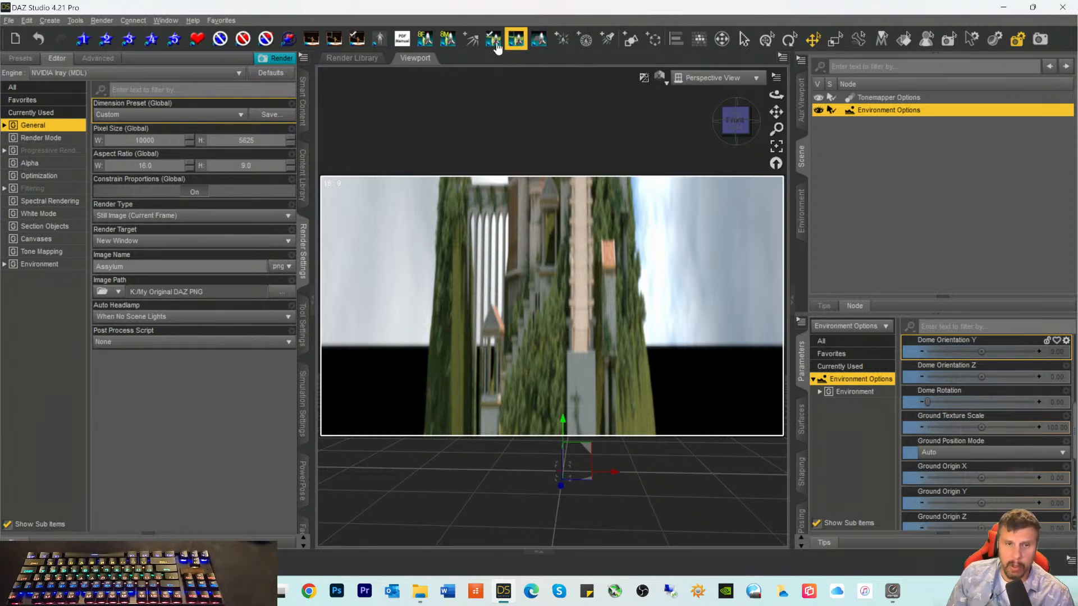
# Step: Add a Sphere primitive to the scene
pyautogui.click(585, 39)
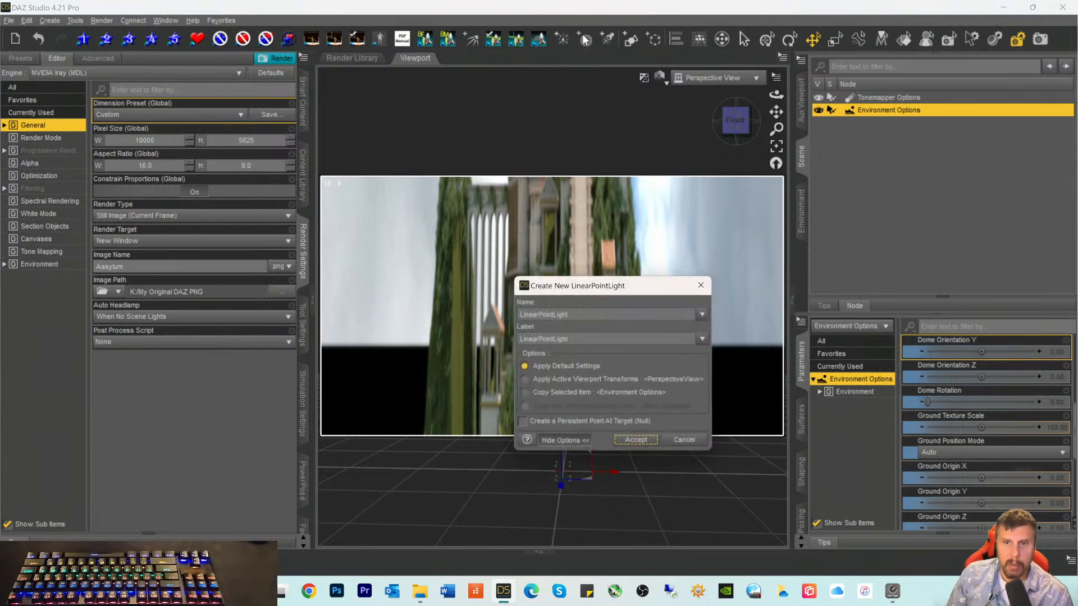
pyautogui.click(702, 285)
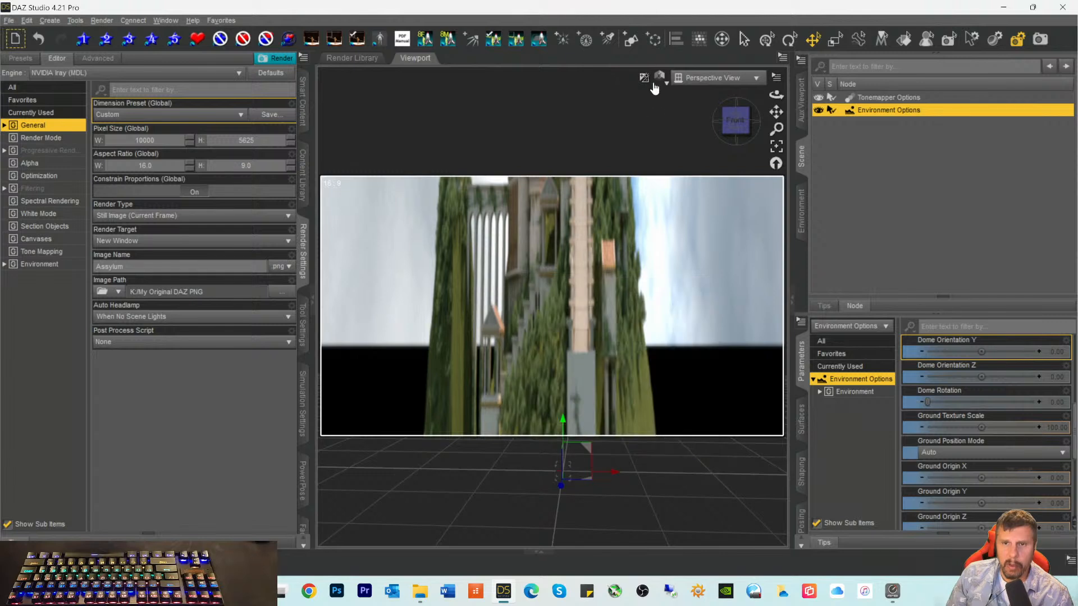
pyautogui.click(630, 40)
pyautogui.click(593, 294)
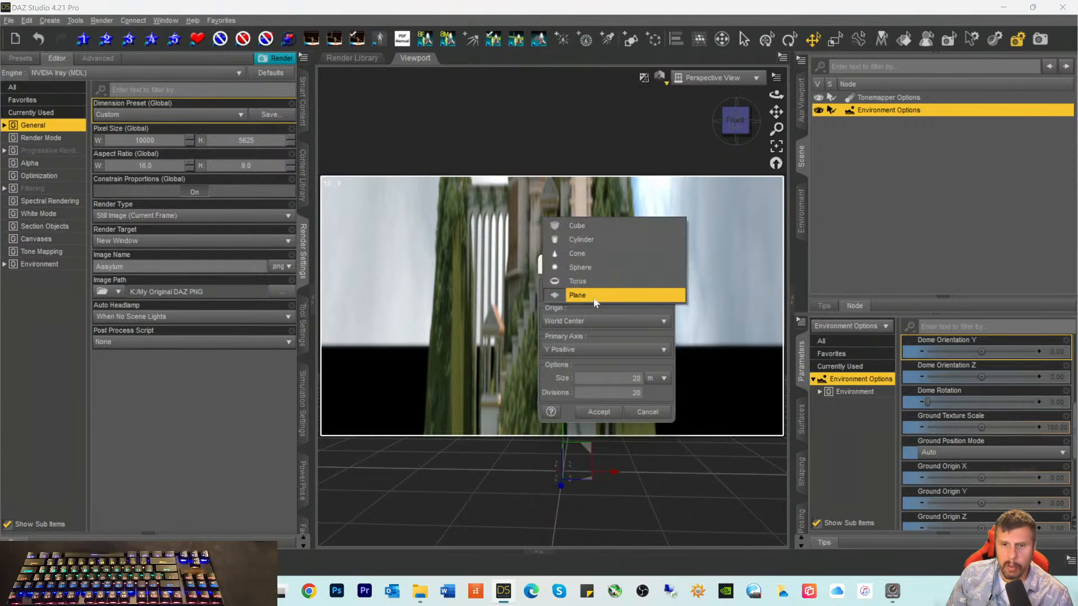
pyautogui.click(581, 269)
pyautogui.click(601, 428)
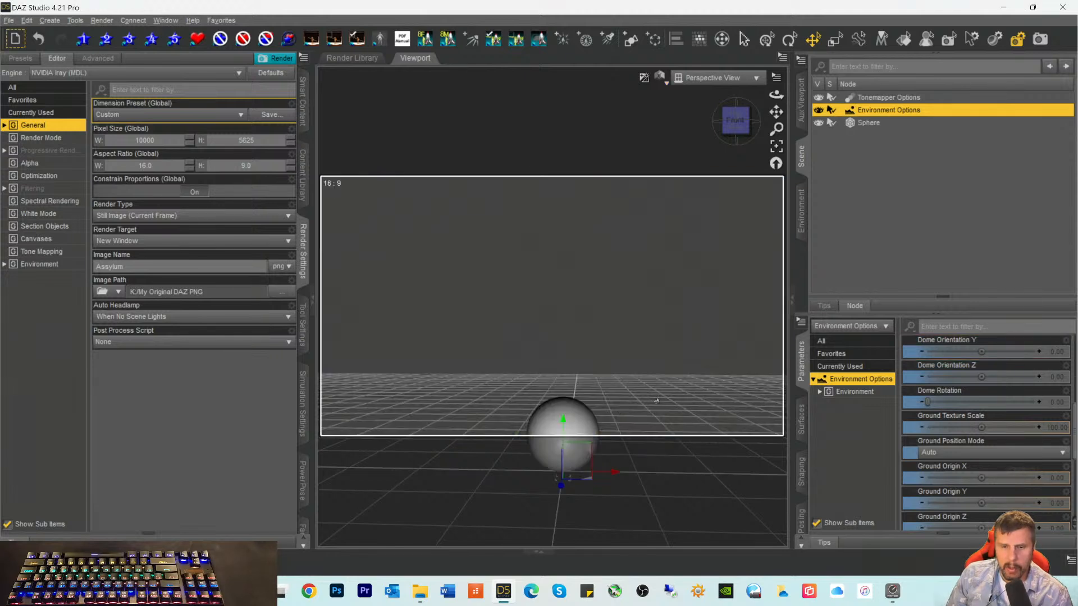
# Step: Try Manual as the environment's Ground Position Mode, and return it to Auto
pyautogui.click(731, 132)
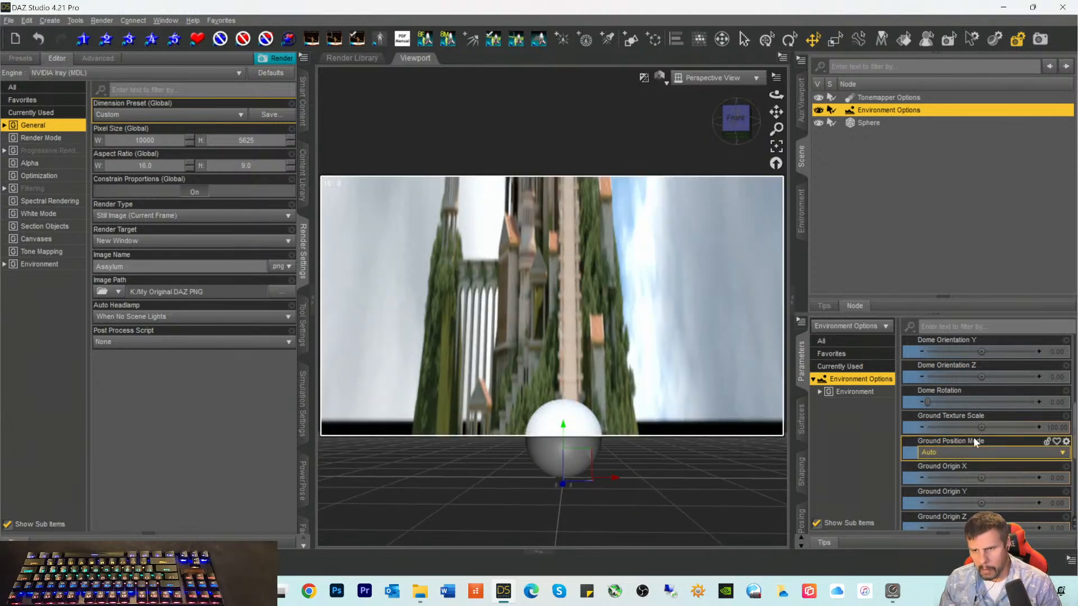
pyautogui.scroll(-3, 981, 447)
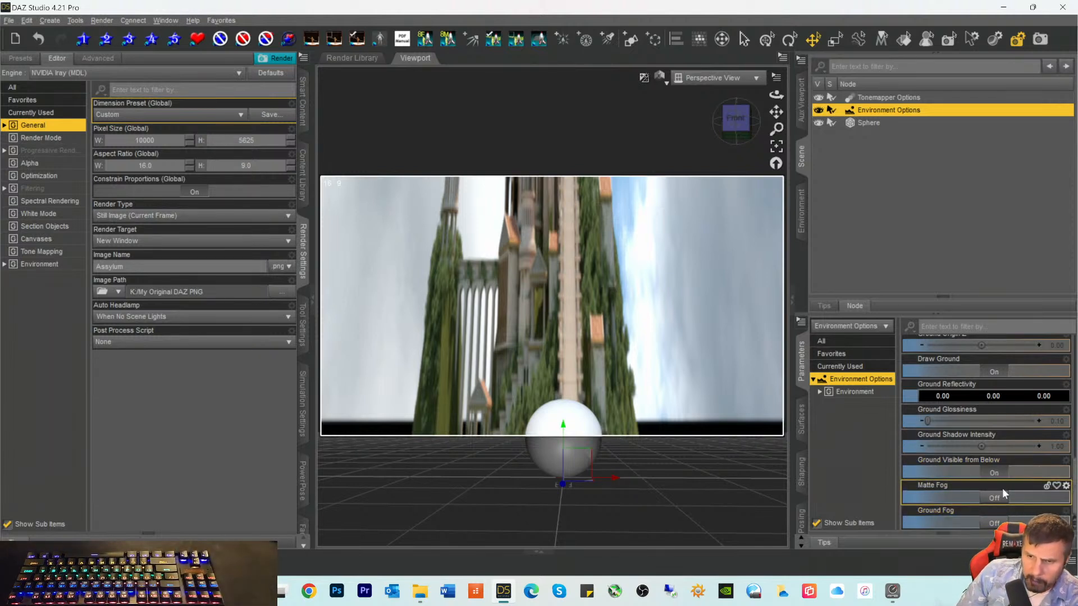
pyautogui.scroll(2, 998, 461)
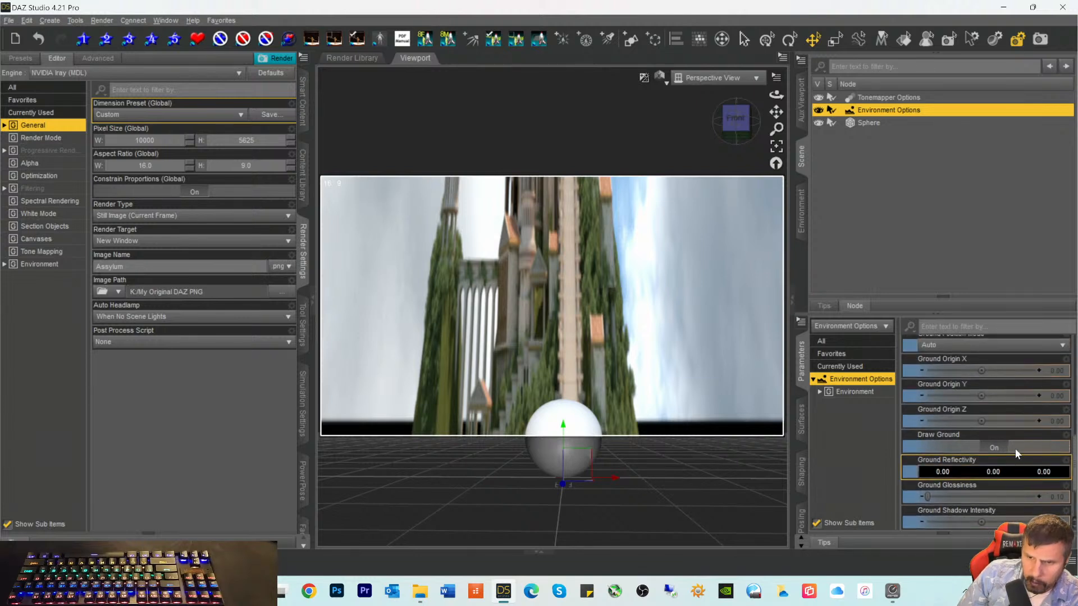
pyautogui.scroll(2, 1005, 444)
pyautogui.scroll(1, 1006, 443)
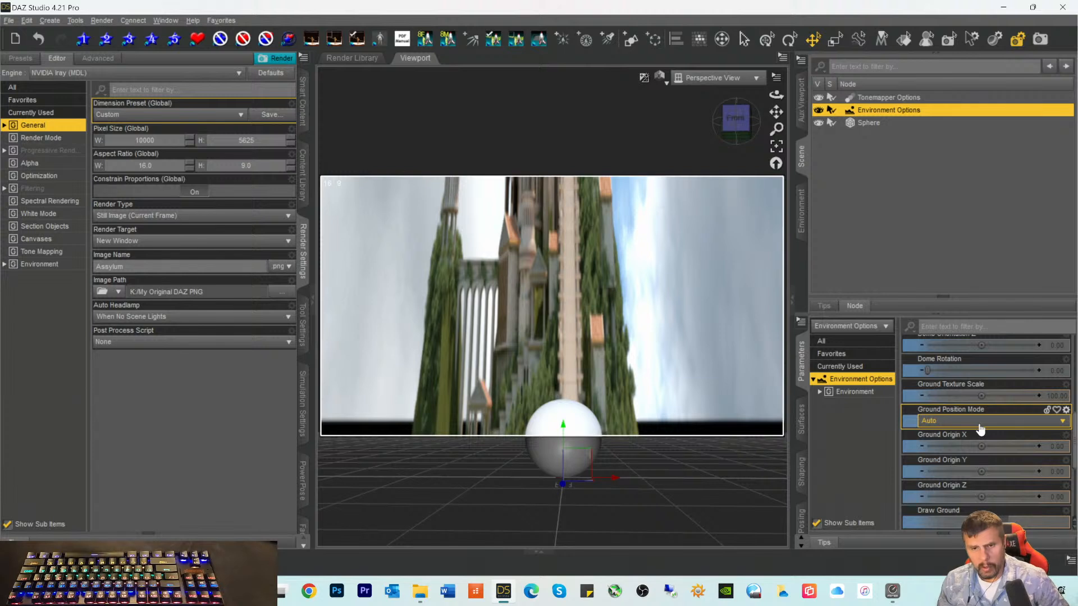
pyautogui.click(979, 427)
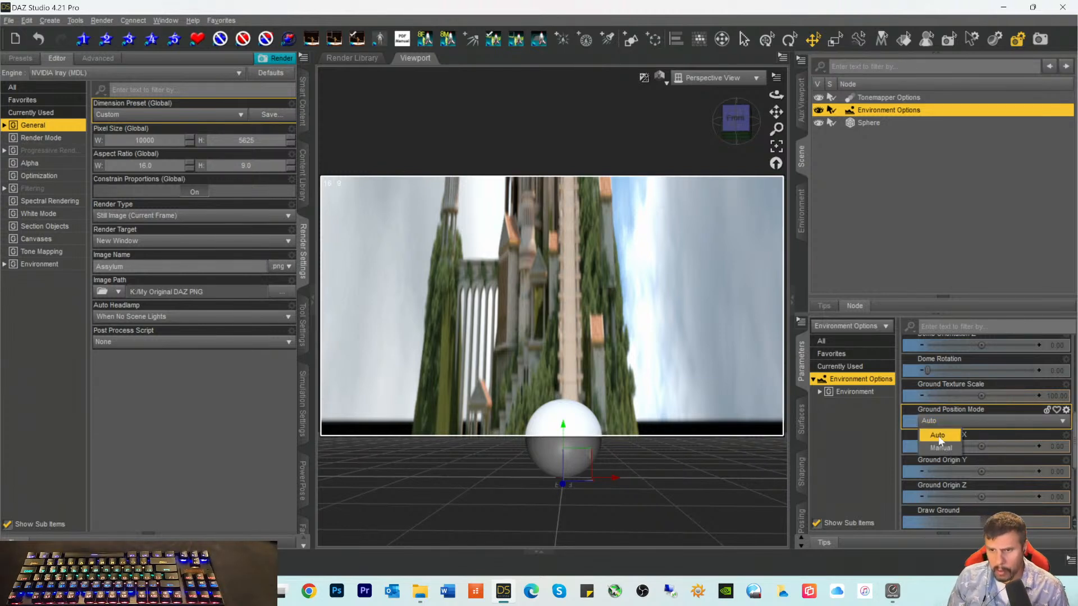
pyautogui.click(936, 447)
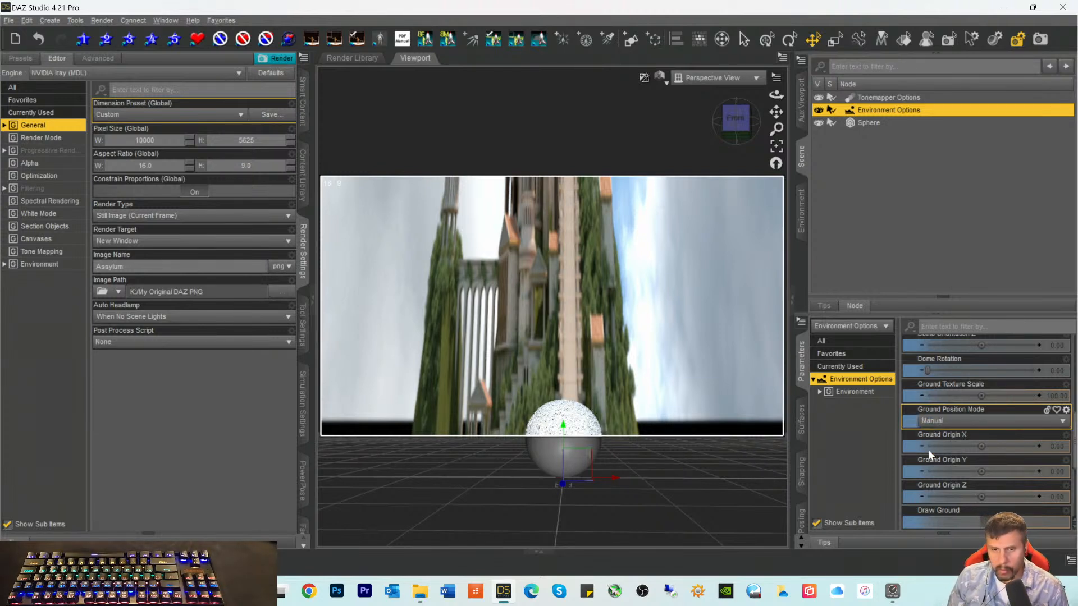
pyautogui.click(961, 425)
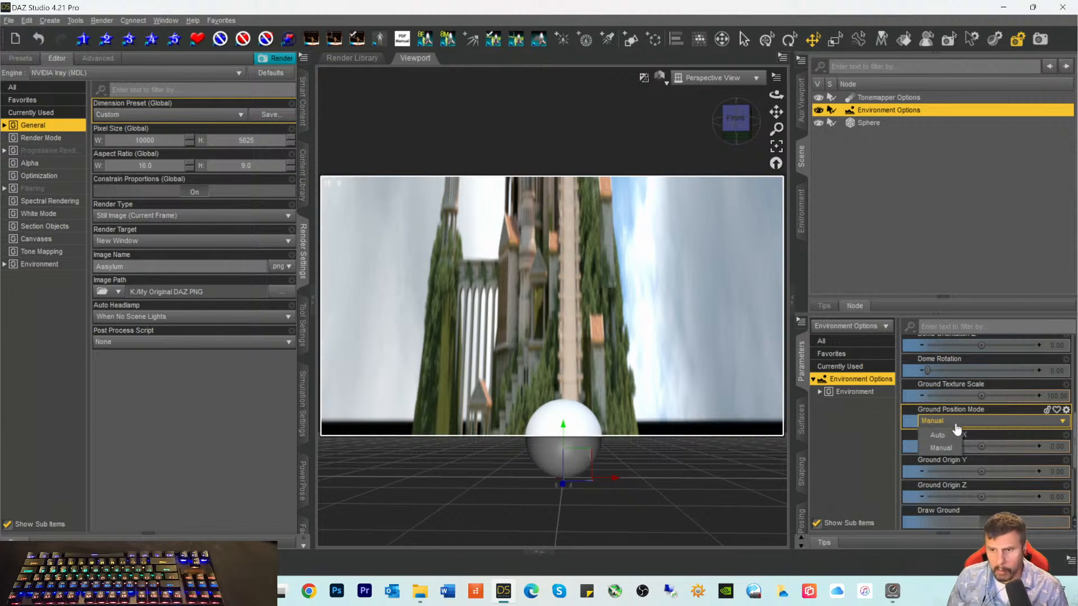
pyautogui.click(941, 436)
# Step: Look back through the dome orientation, lighting blur, environment map and Dome Mode settings, and check the castle behind the sphere
pyautogui.scroll(3, 965, 423)
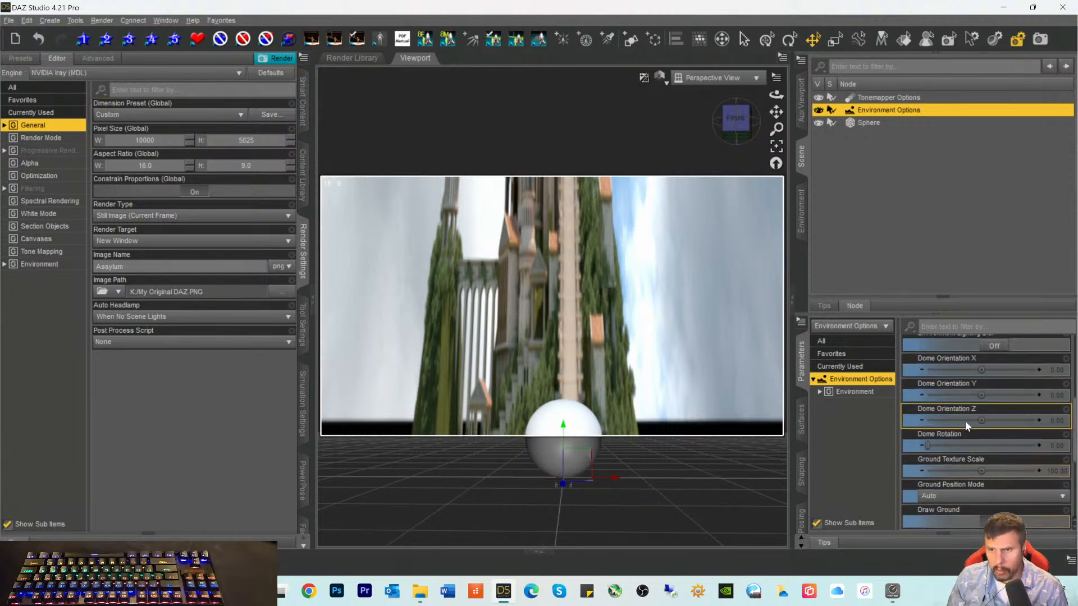
pyautogui.scroll(3, 988, 420)
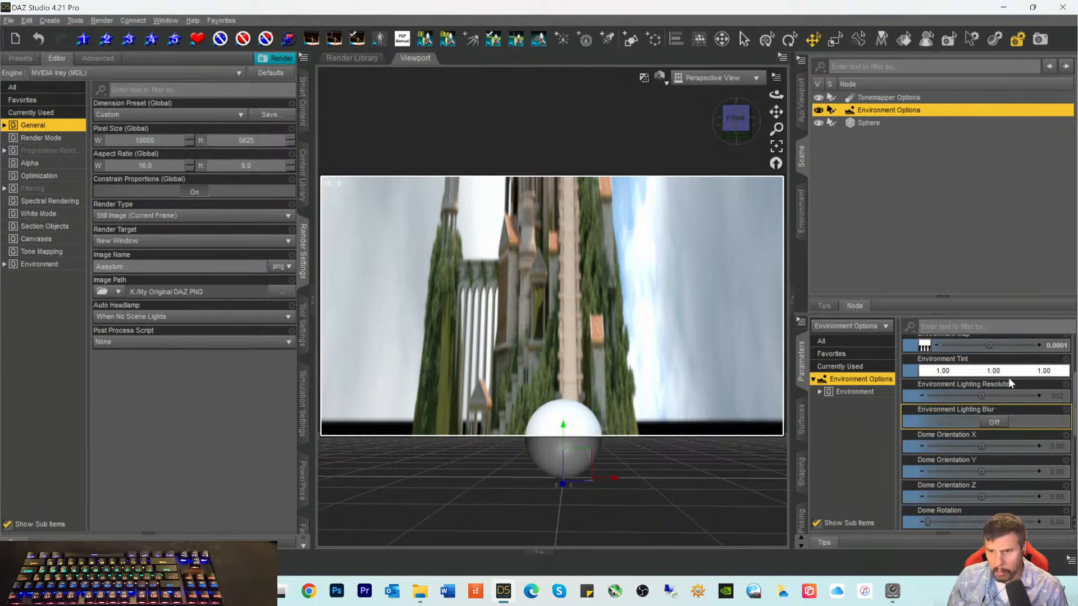
pyautogui.scroll(1, 1000, 412)
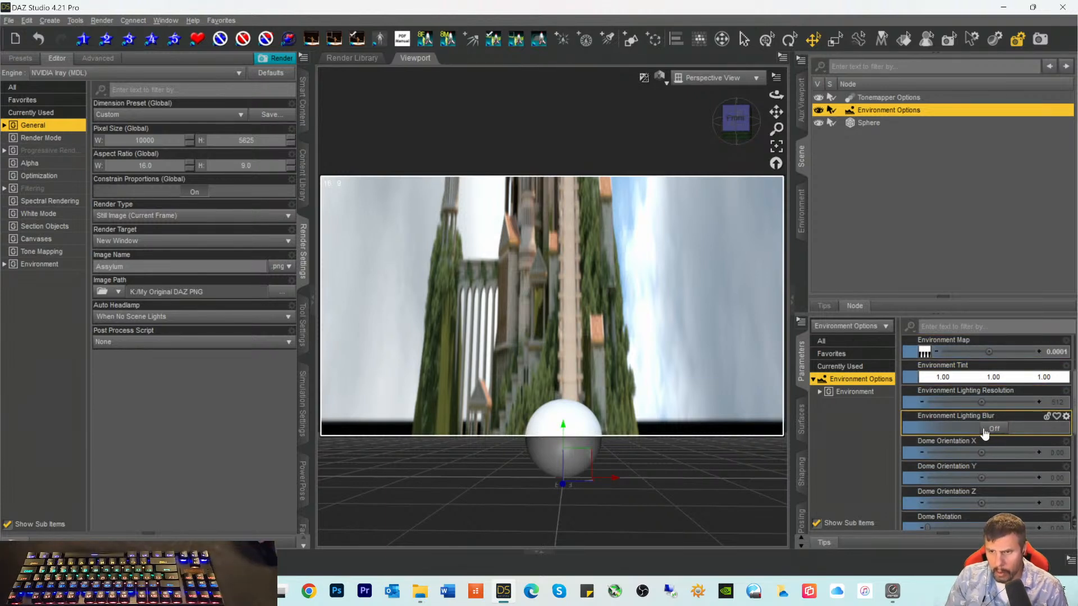
pyautogui.scroll(4, 988, 394)
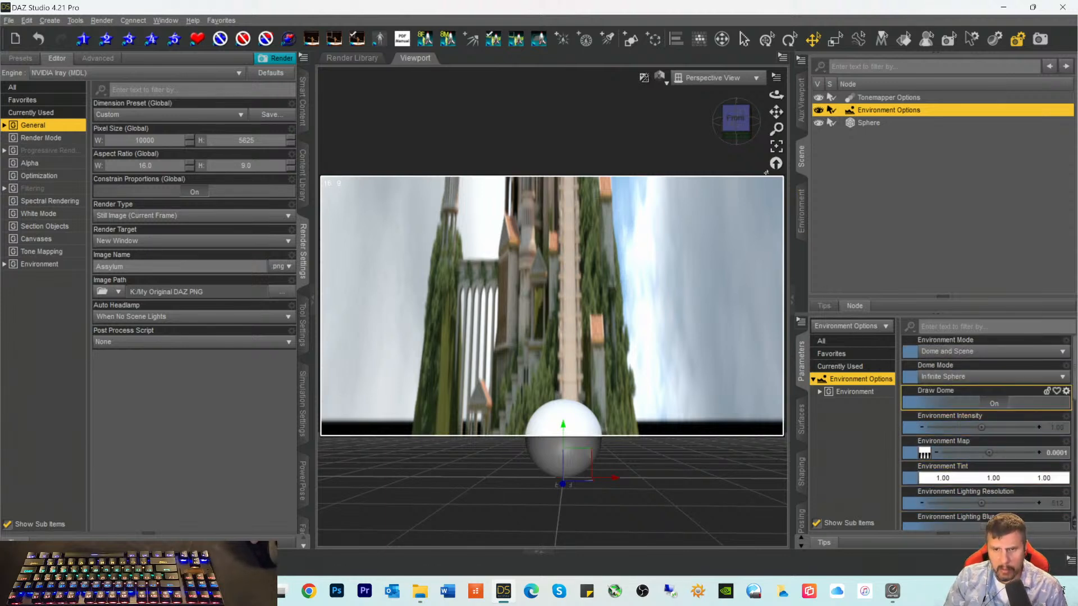
pyautogui.moveTo(741, 123); pyautogui.dragTo(735, 123)
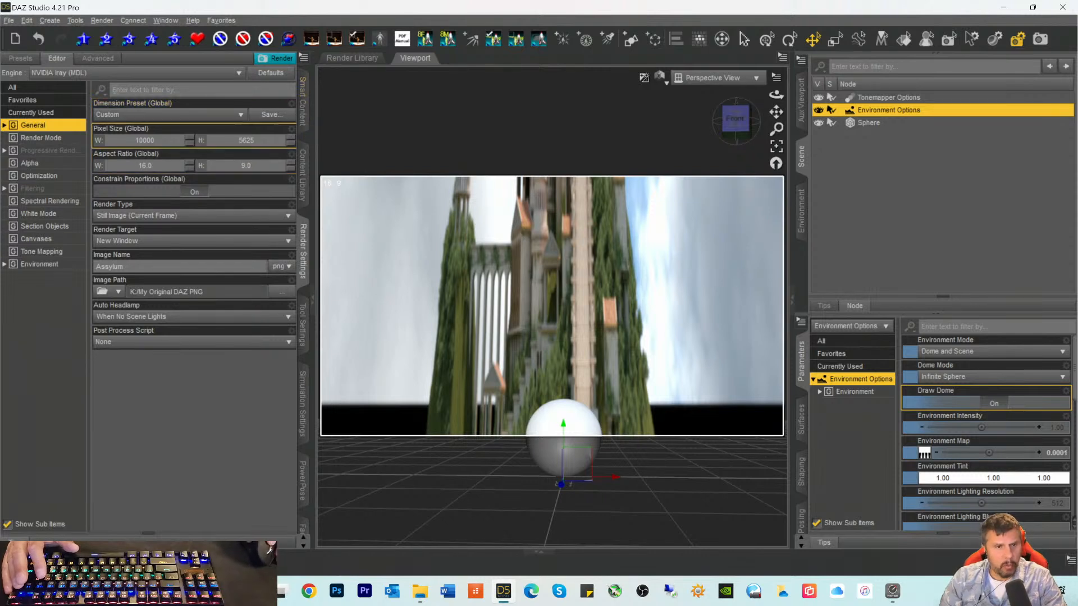
# Step: Examine the type and node options available for the Environment Lighting canvas in the advanced render settings
pyautogui.click(99, 59)
pyautogui.click(55, 161)
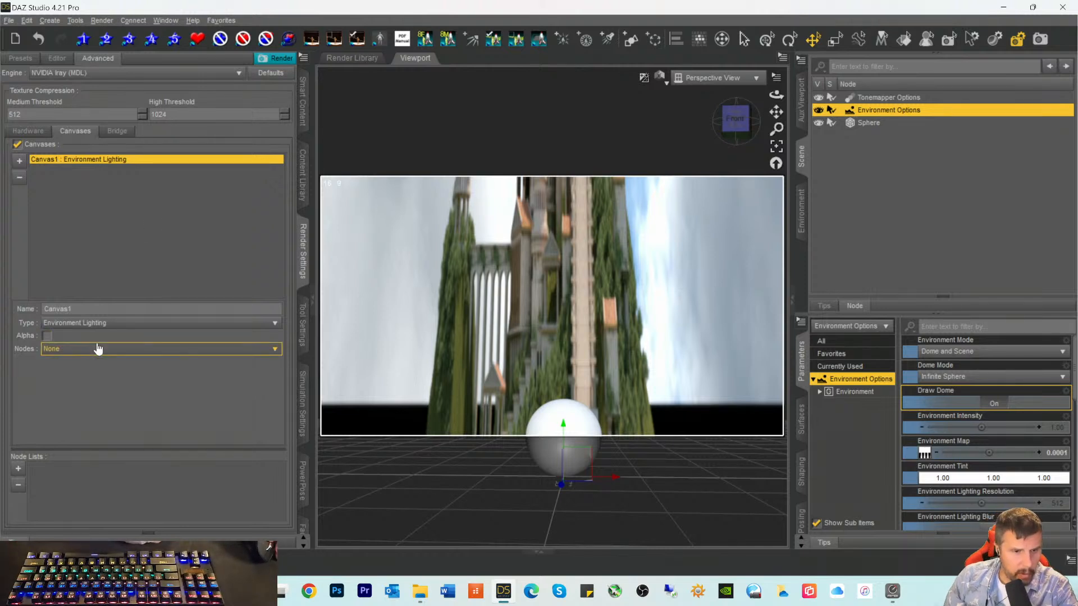
pyautogui.click(108, 324)
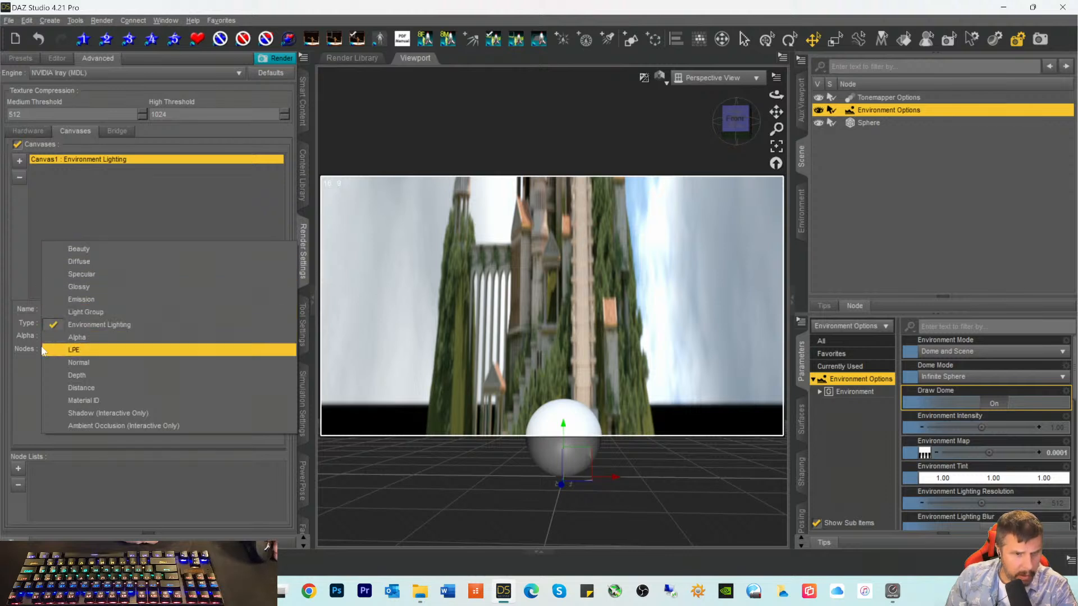
pyautogui.click(21, 281)
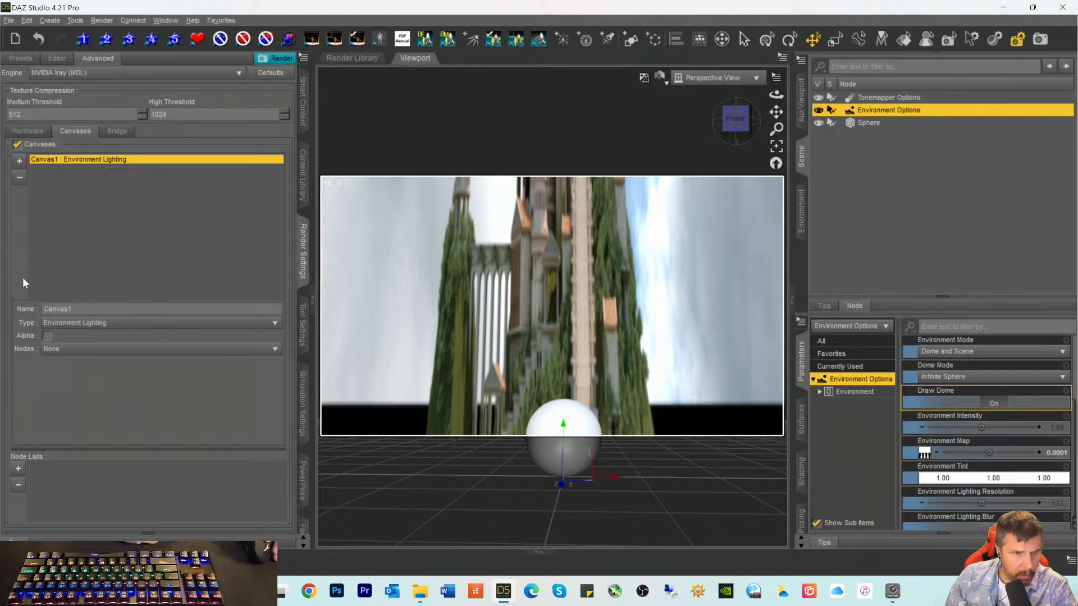
pyautogui.click(48, 351)
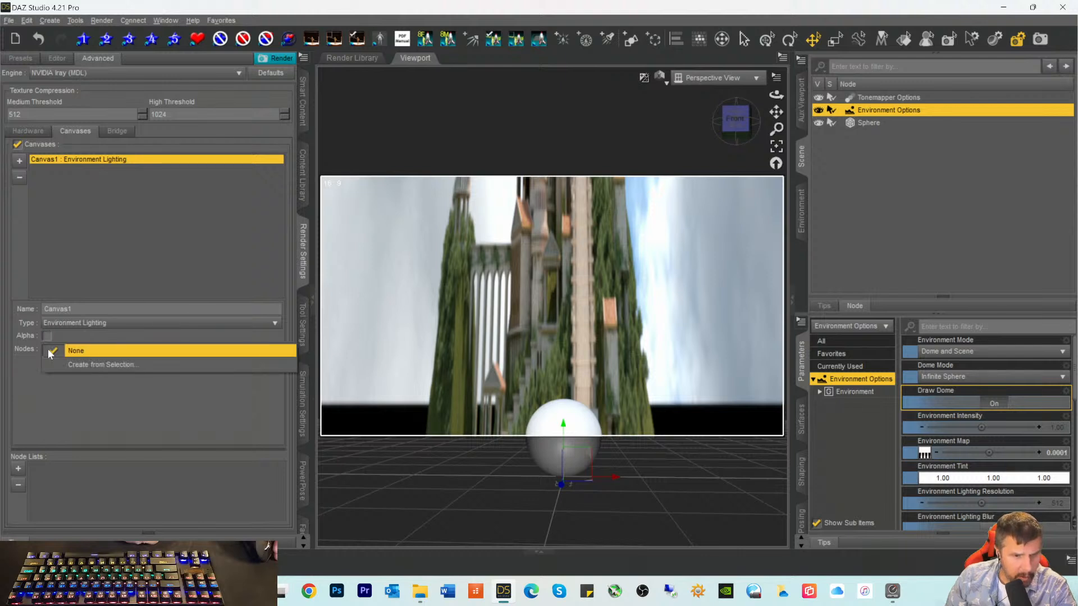
pyautogui.click(25, 367)
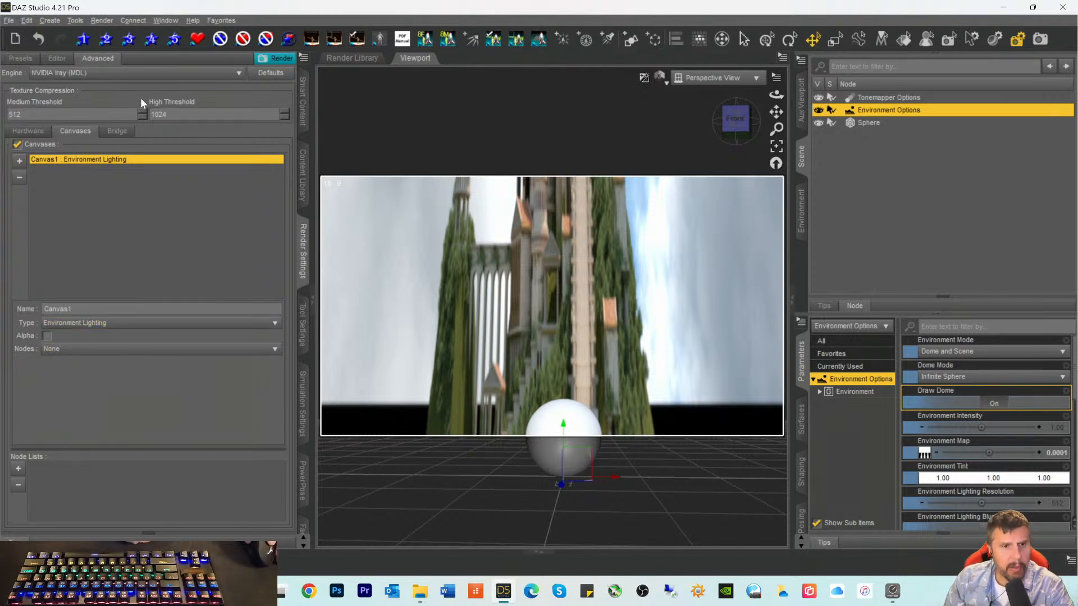
# Step: Look through the alpha, optimization, progressive rendering, canvases, section objects, white mode, spectral and filtering render settings, and recheck the castle view
pyautogui.click(56, 57)
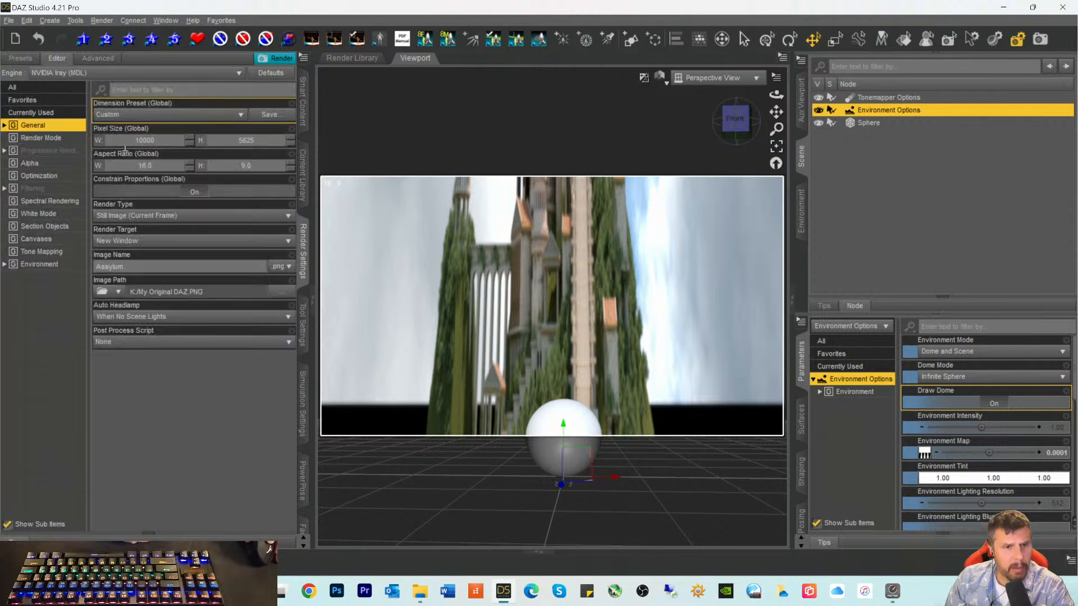
pyautogui.click(29, 167)
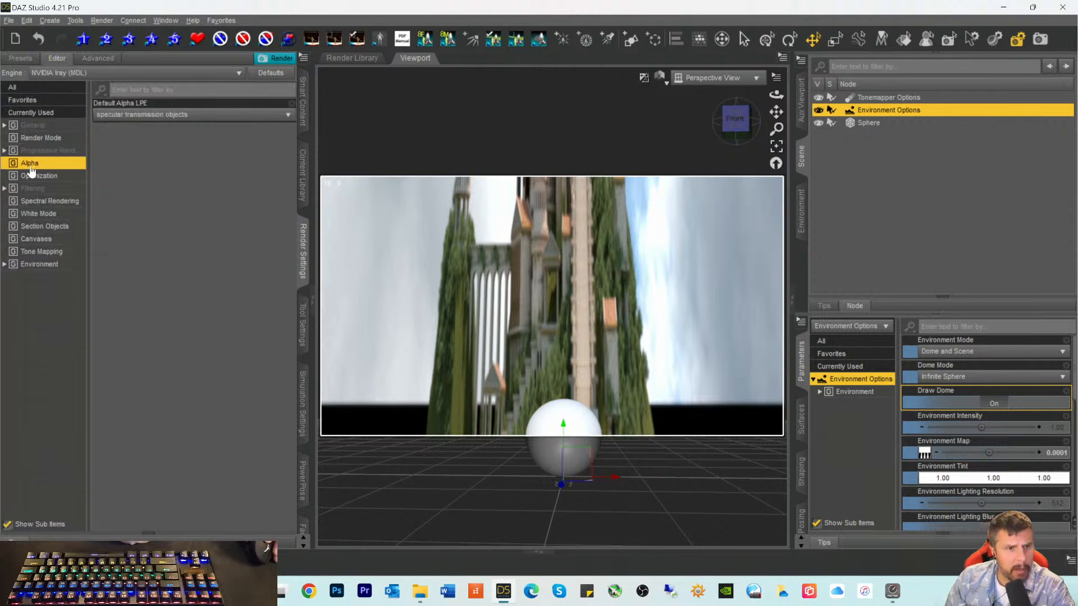
pyautogui.click(33, 176)
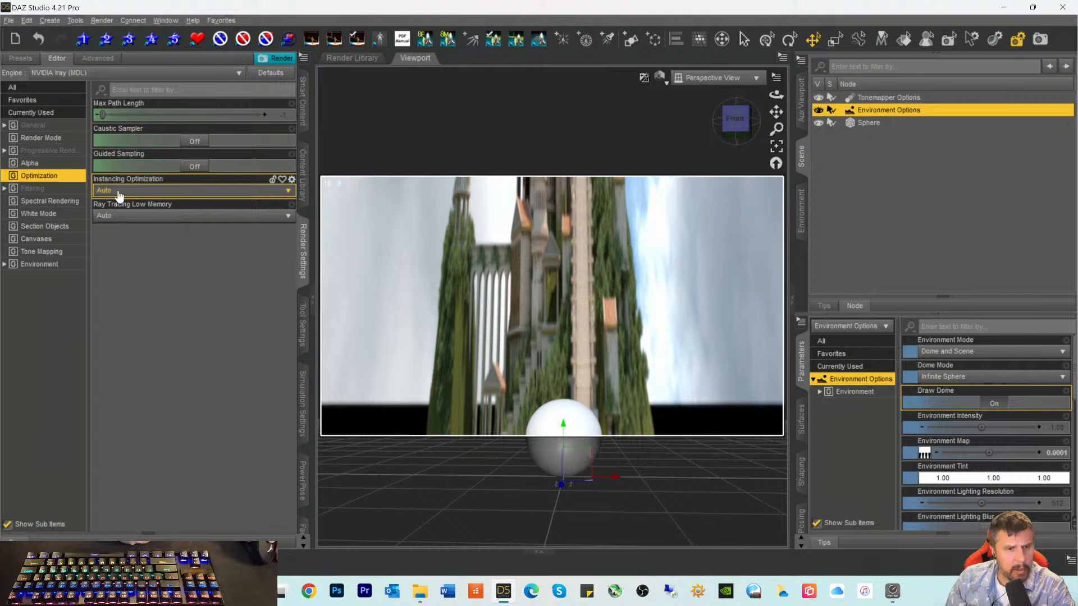
pyautogui.click(35, 151)
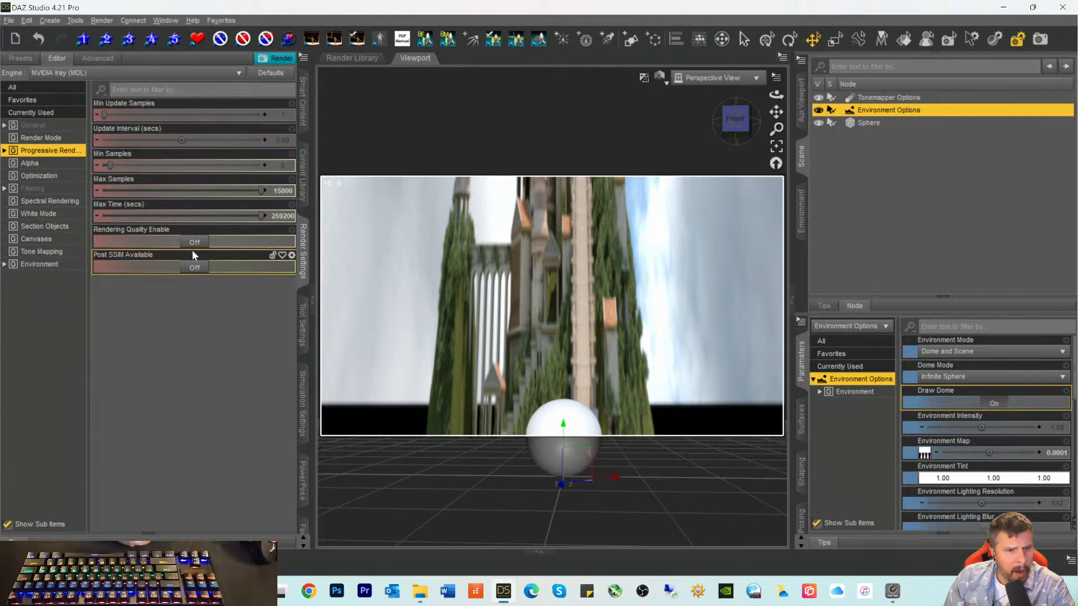
pyautogui.click(36, 239)
pyautogui.click(46, 226)
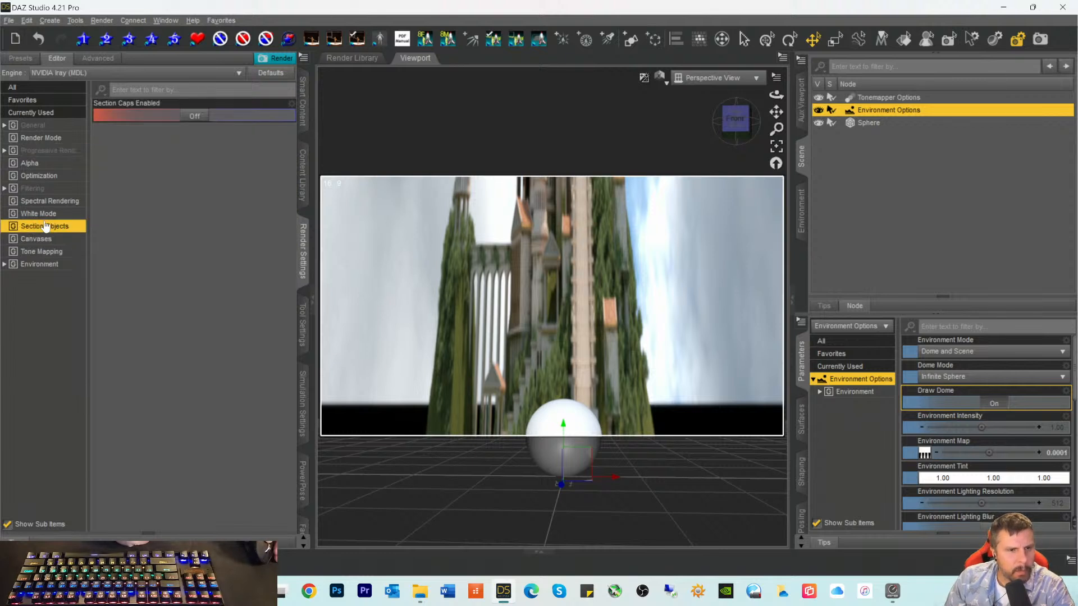
pyautogui.click(48, 214)
pyautogui.click(51, 201)
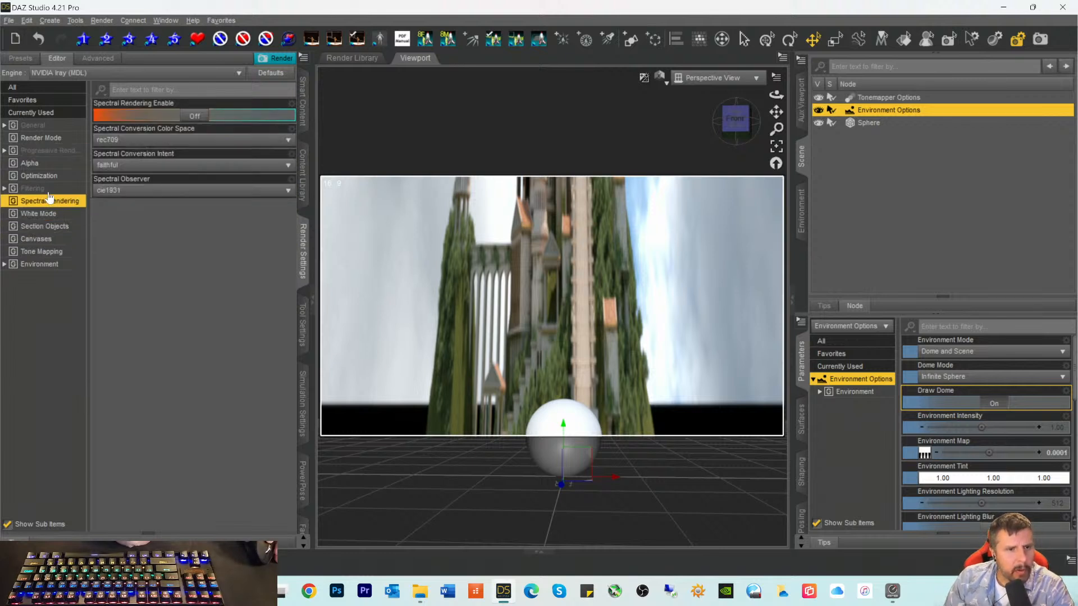
pyautogui.click(46, 189)
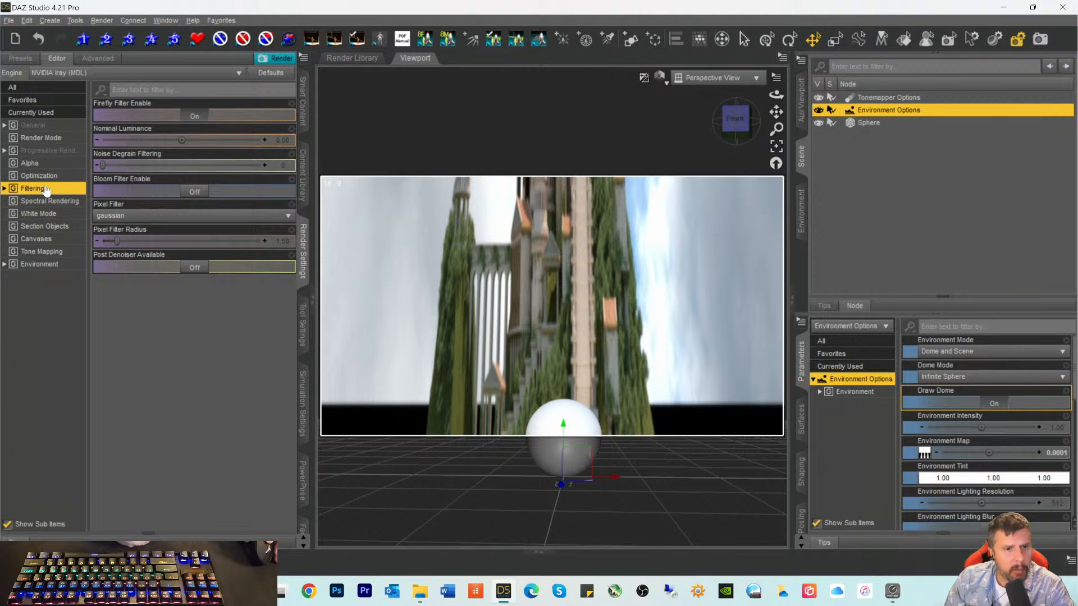
pyautogui.click(50, 177)
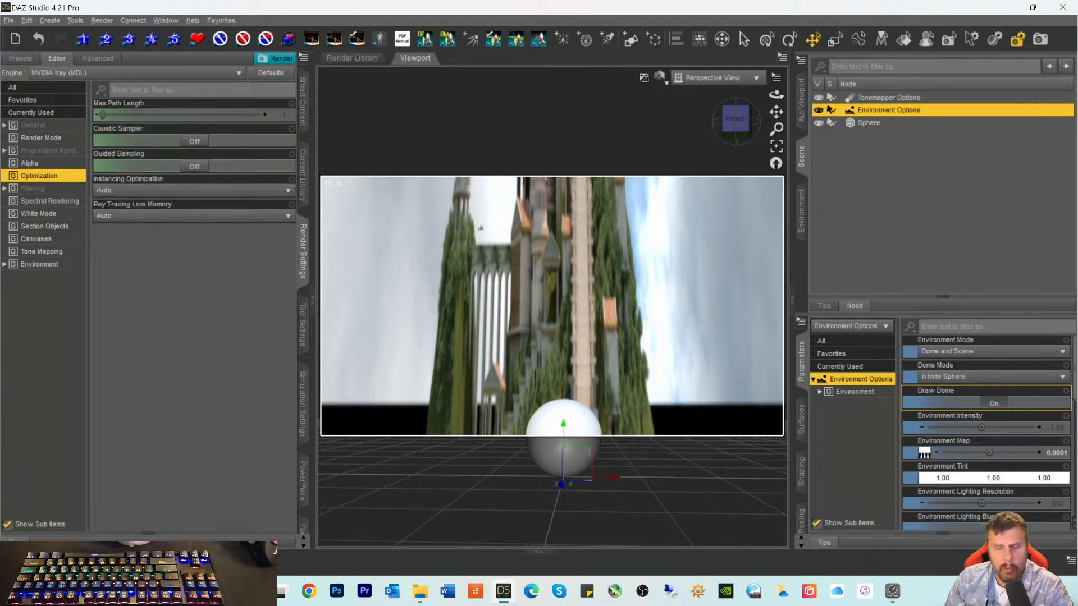
pyautogui.click(736, 119)
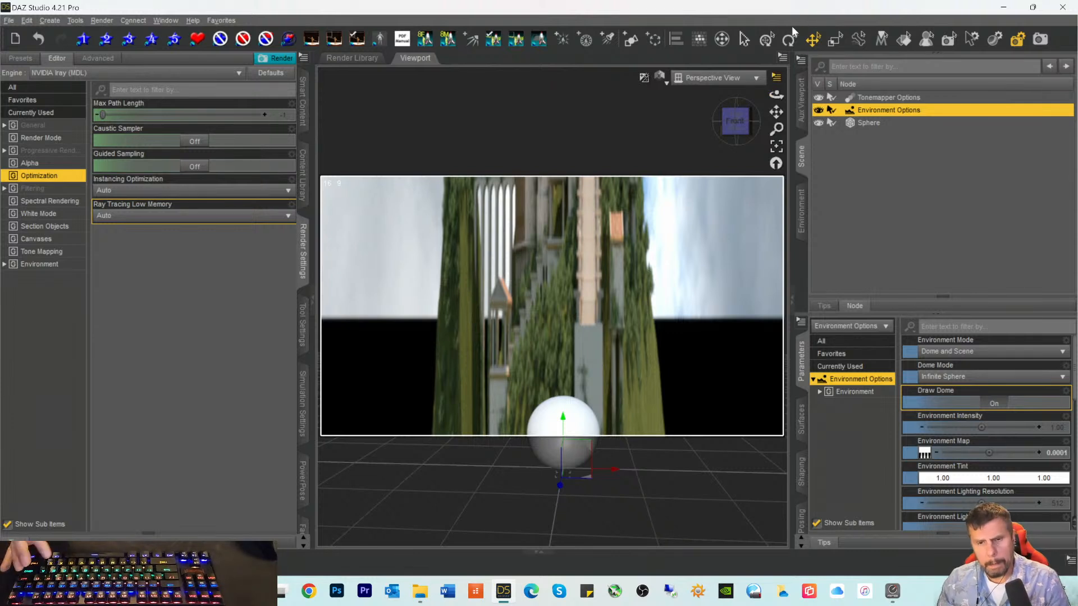
# Step: Reopen the recent scene Assylum.duf, discarding the changes to the current test scene
pyautogui.click(9, 20)
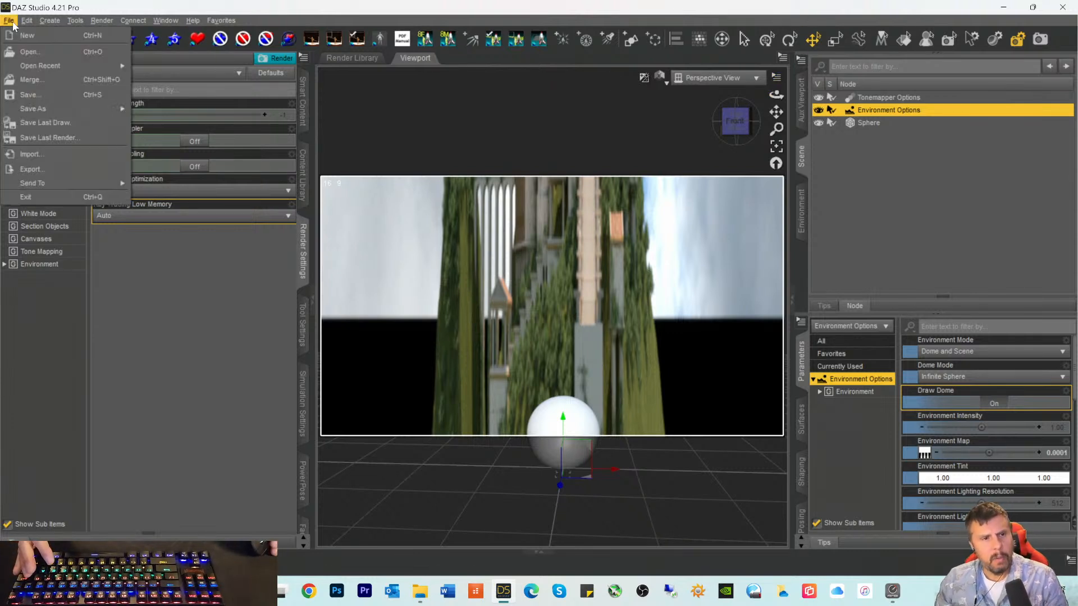
pyautogui.moveTo(84, 65)
pyautogui.click(190, 69)
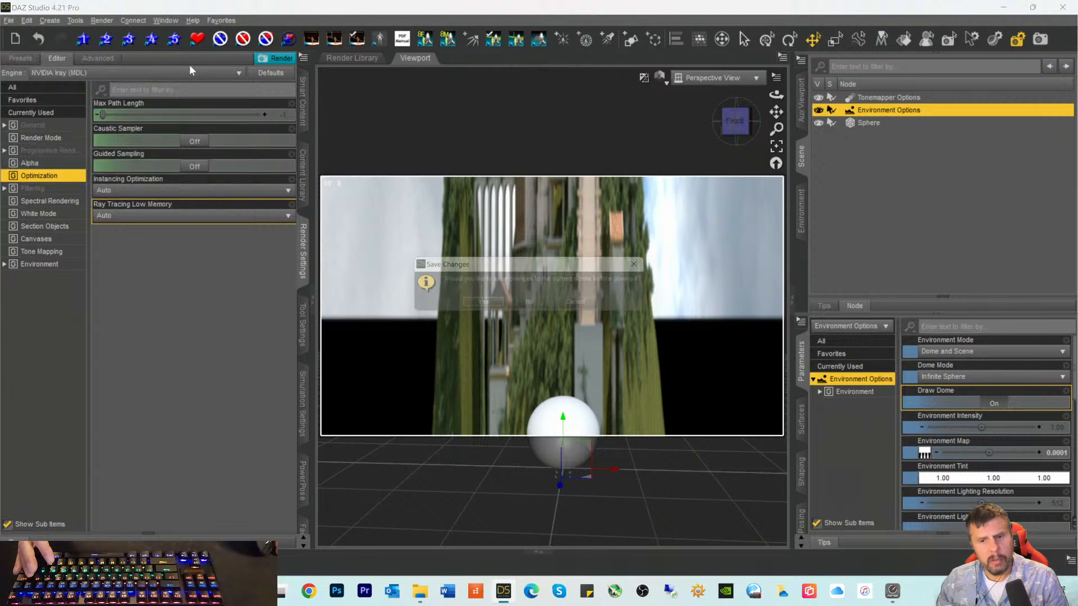
pyautogui.click(537, 308)
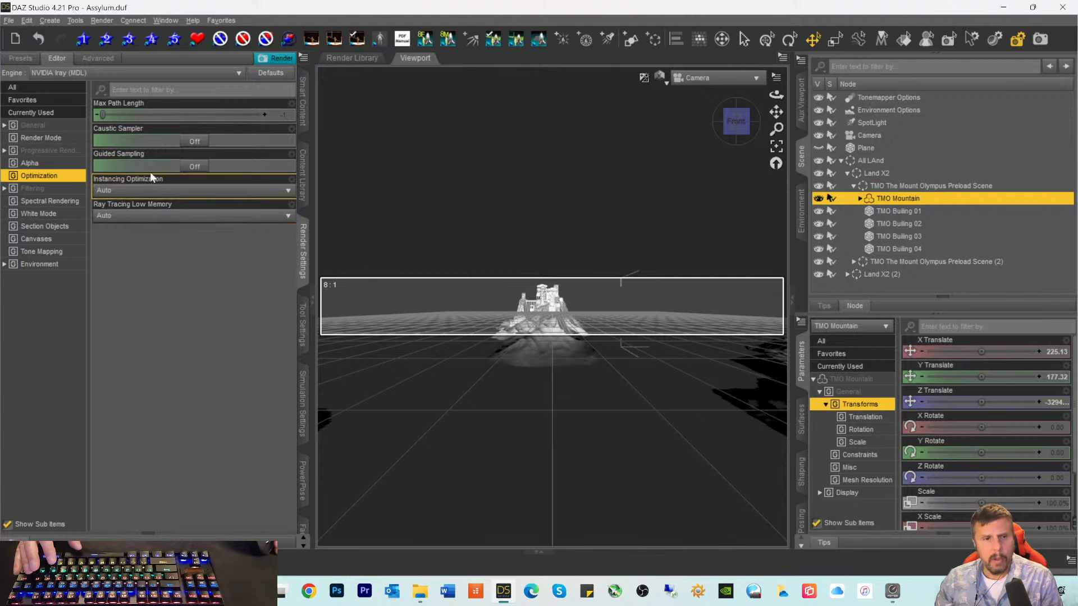
# Step: Set the render dimension preset to HD / 720p (16:9, 1280 x 720)
pyautogui.click(33, 125)
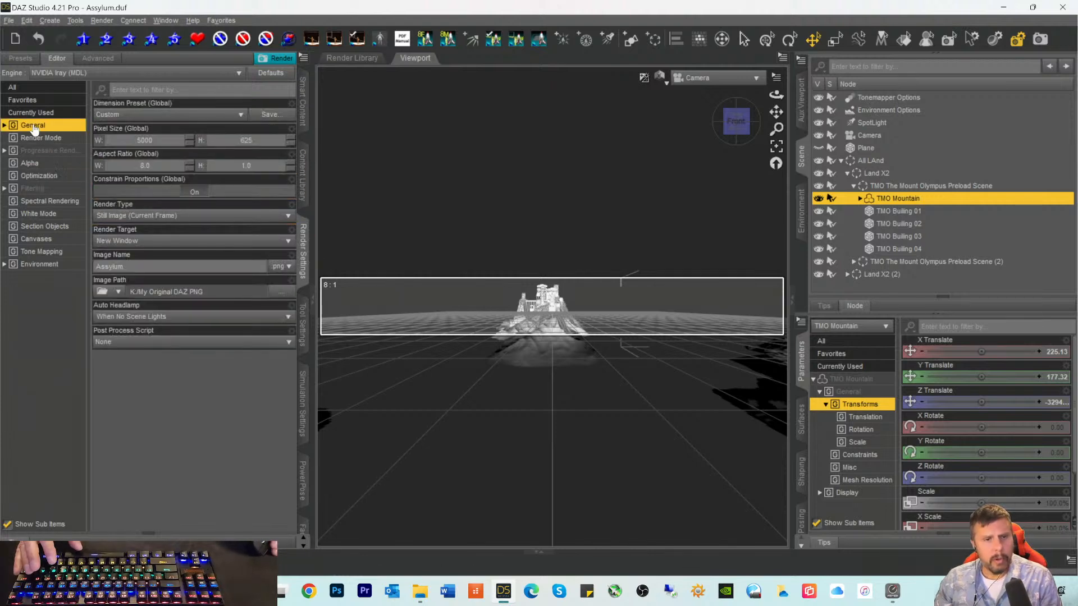
pyautogui.click(163, 166)
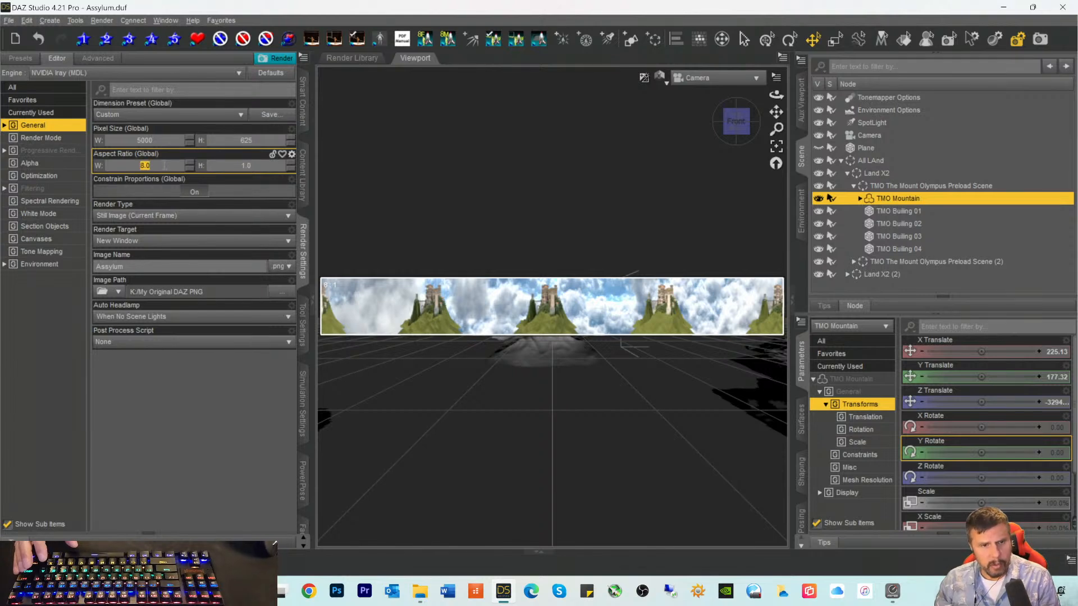
pyautogui.click(161, 116)
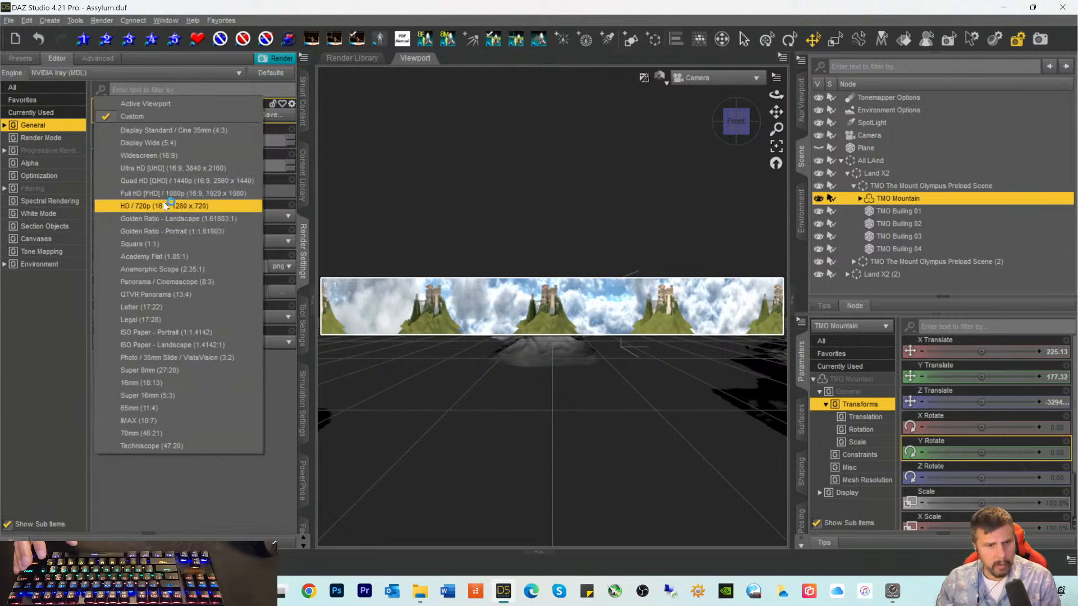
pyautogui.click(182, 207)
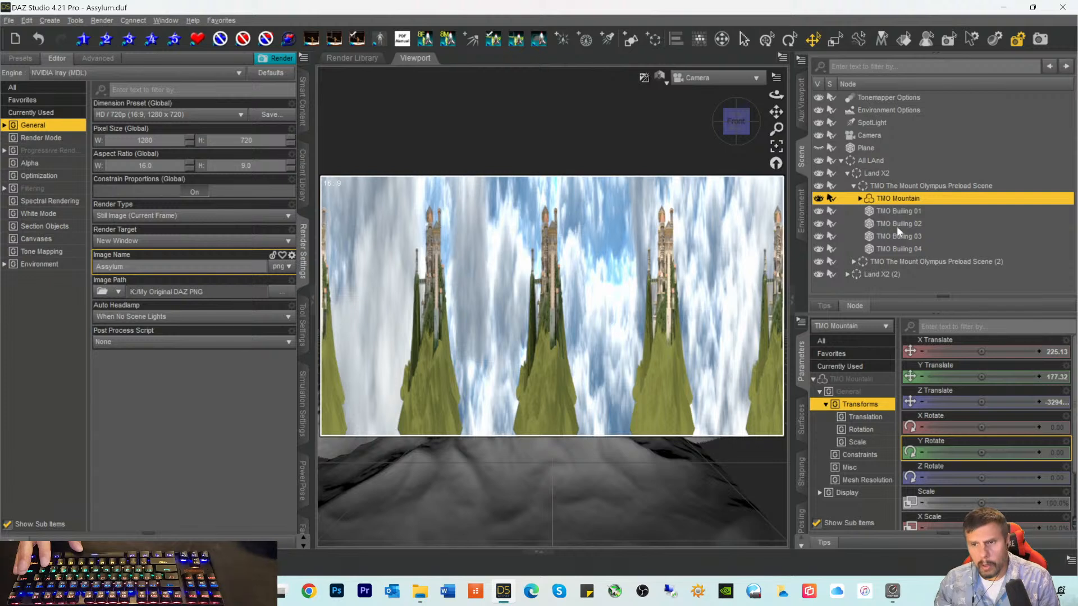
# Step: Set the Camera's Lens Distortion Type to spherical
pyautogui.click(860, 134)
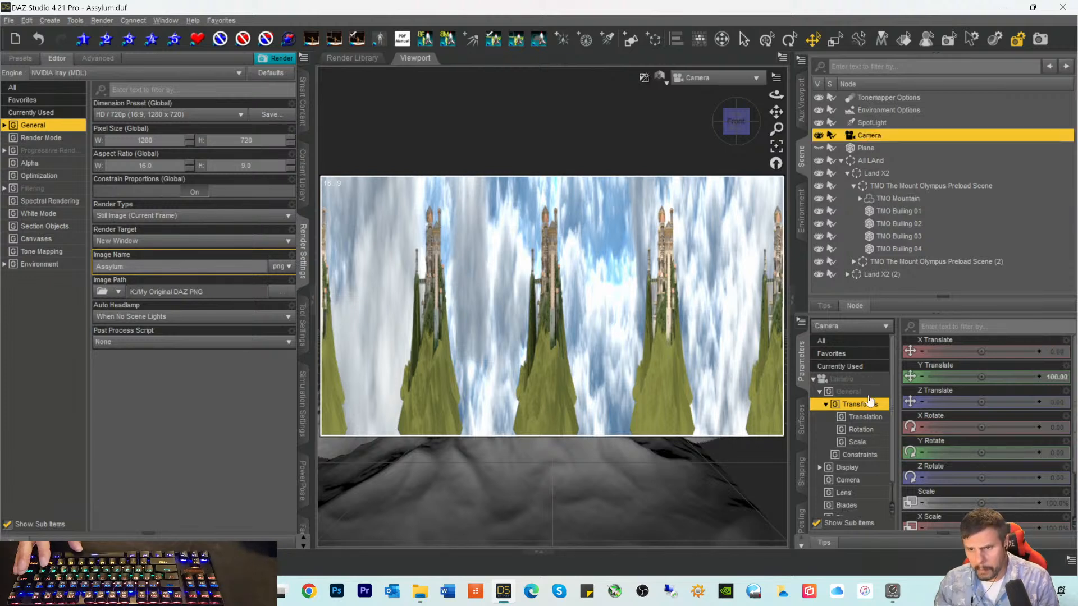
pyautogui.scroll(-15, 988, 446)
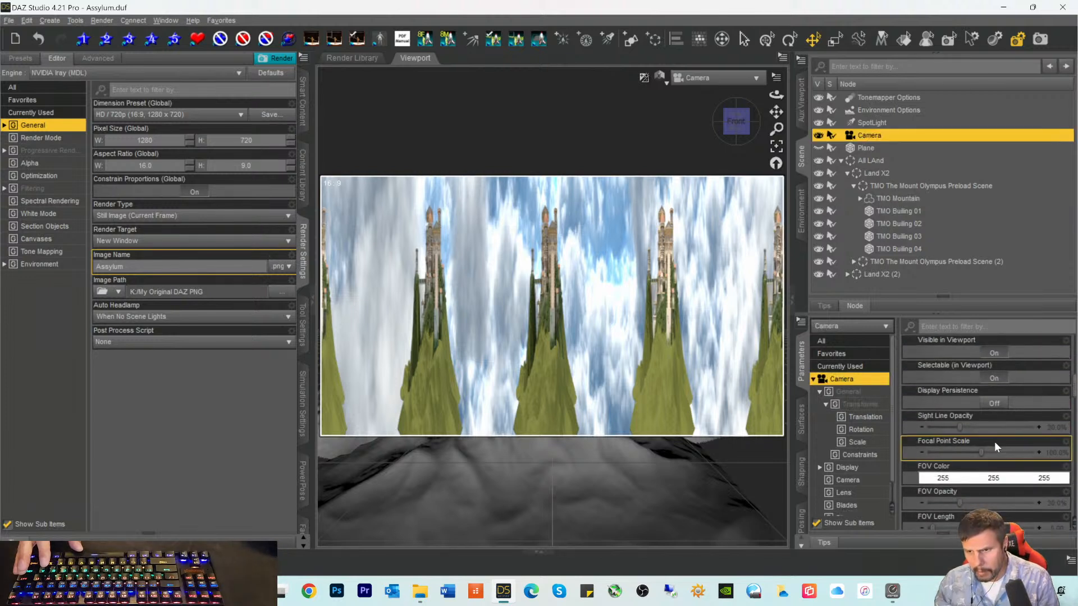
pyautogui.scroll(-3, 990, 445)
pyautogui.scroll(-15, 989, 445)
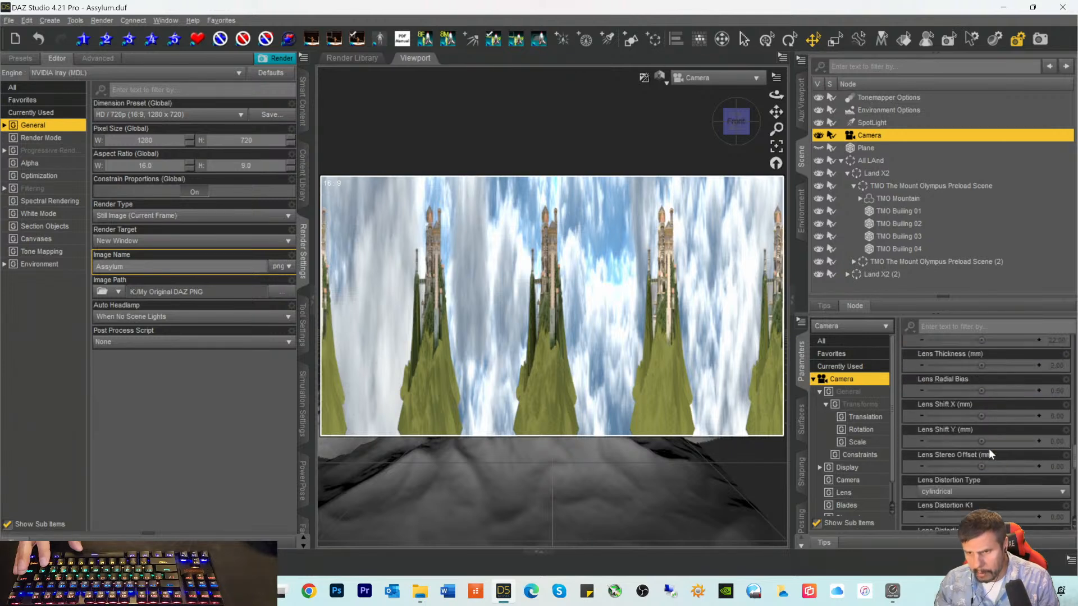
pyautogui.scroll(3, 989, 449)
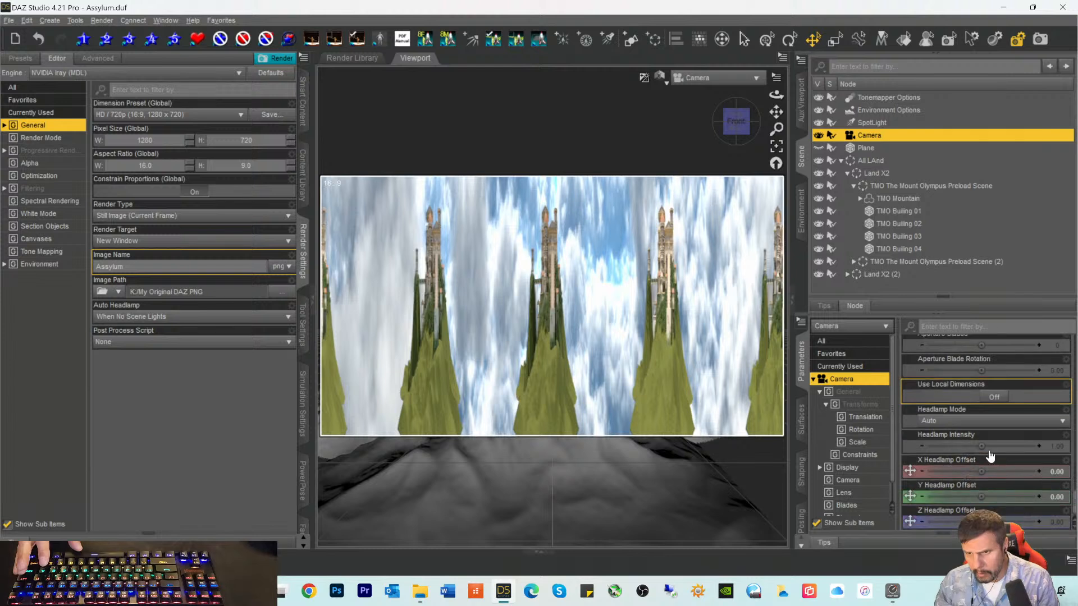
pyautogui.scroll(6, 988, 450)
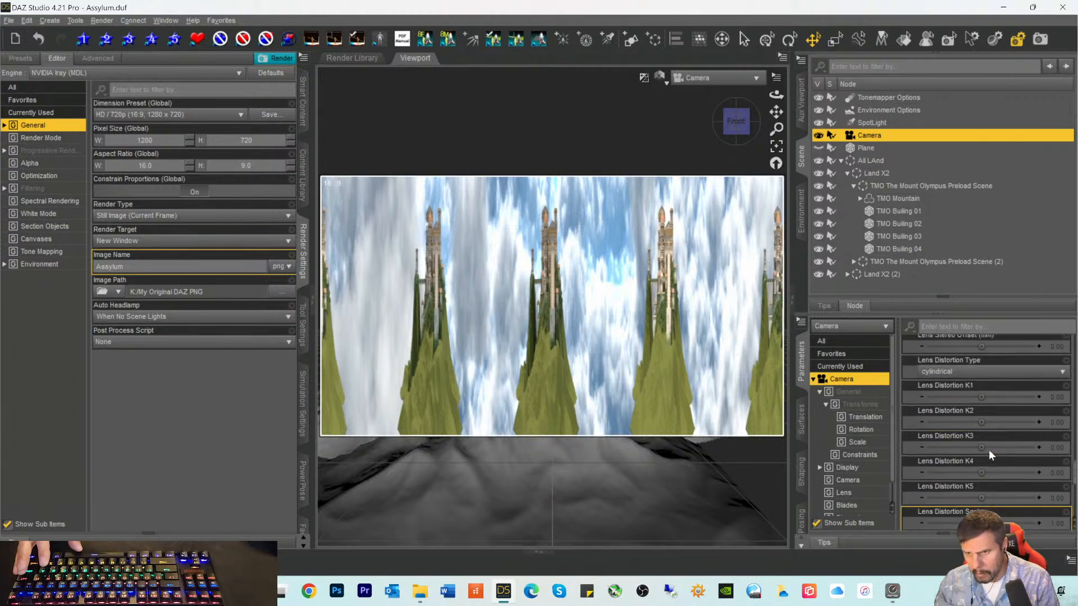
pyautogui.scroll(6, 989, 450)
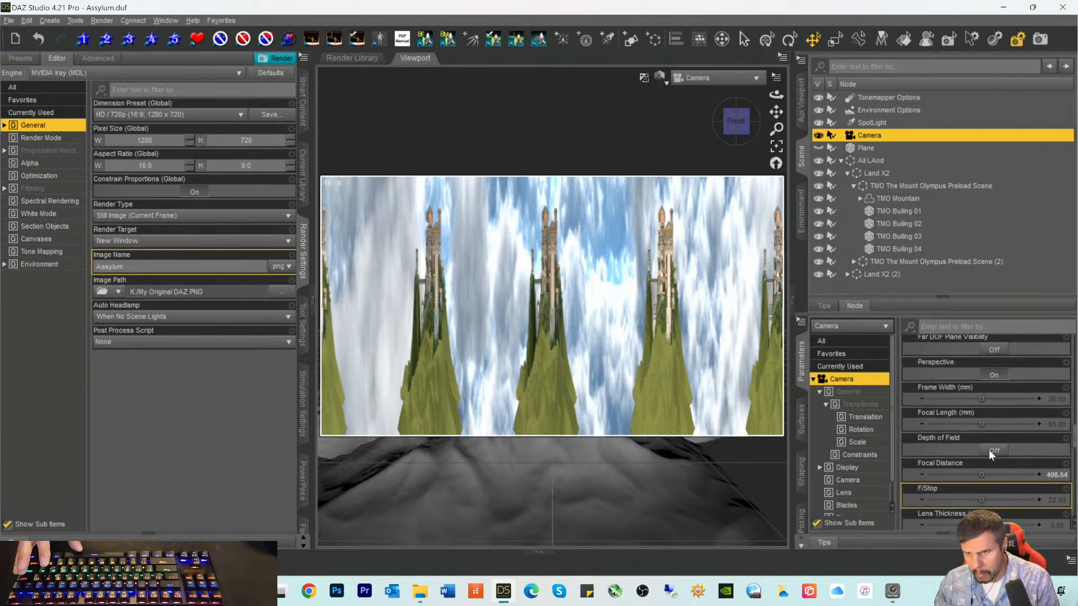
pyautogui.scroll(-8, 988, 450)
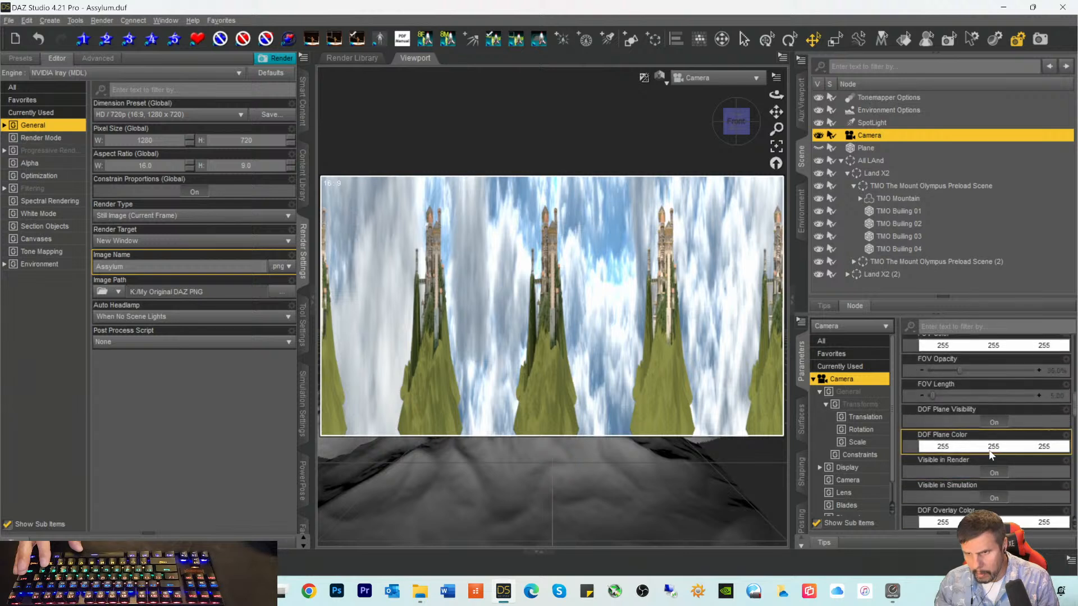
pyautogui.scroll(-10, 989, 449)
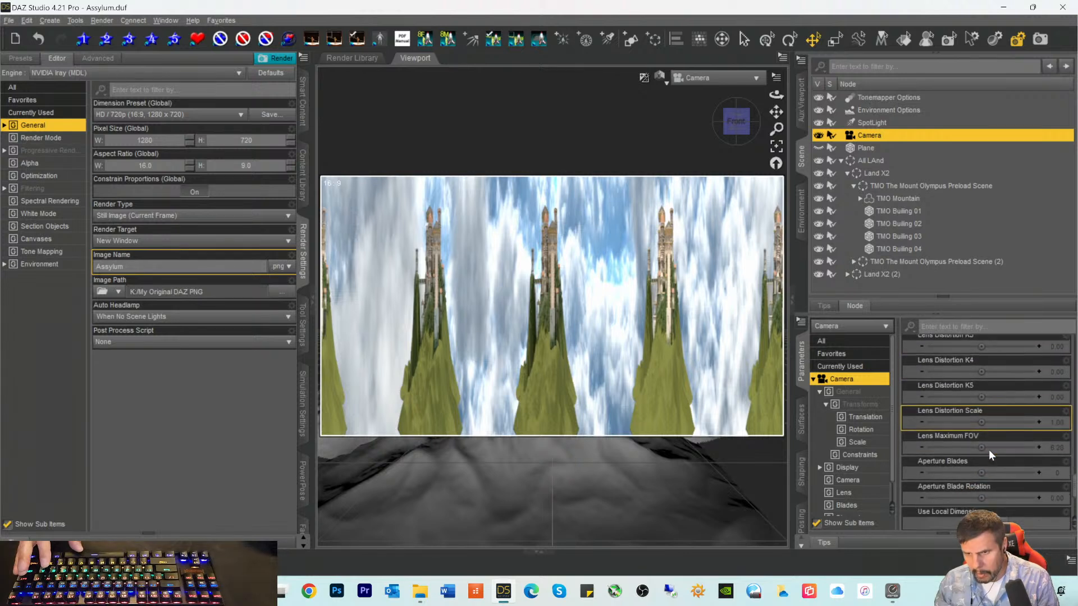
pyautogui.scroll(3, 988, 449)
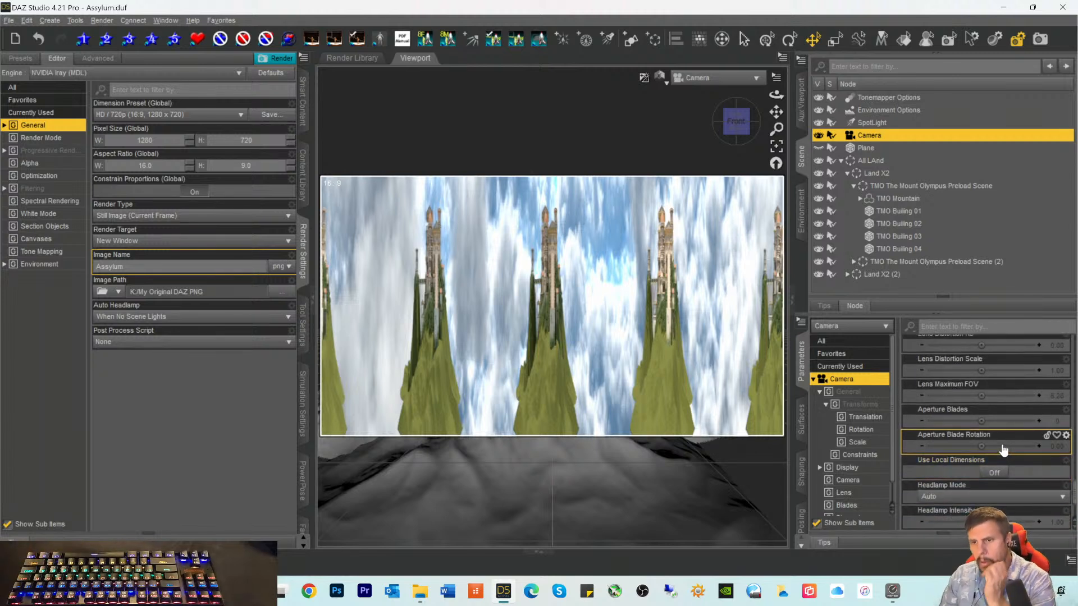
pyautogui.scroll(1, 1021, 440)
pyautogui.scroll(12, 1019, 435)
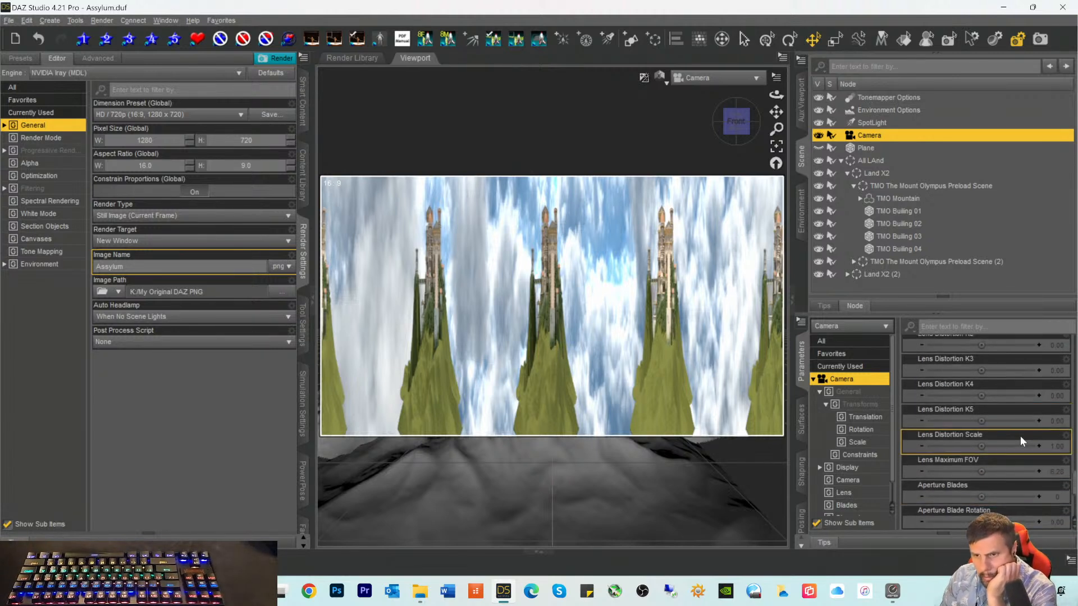
pyautogui.scroll(-3, 993, 452)
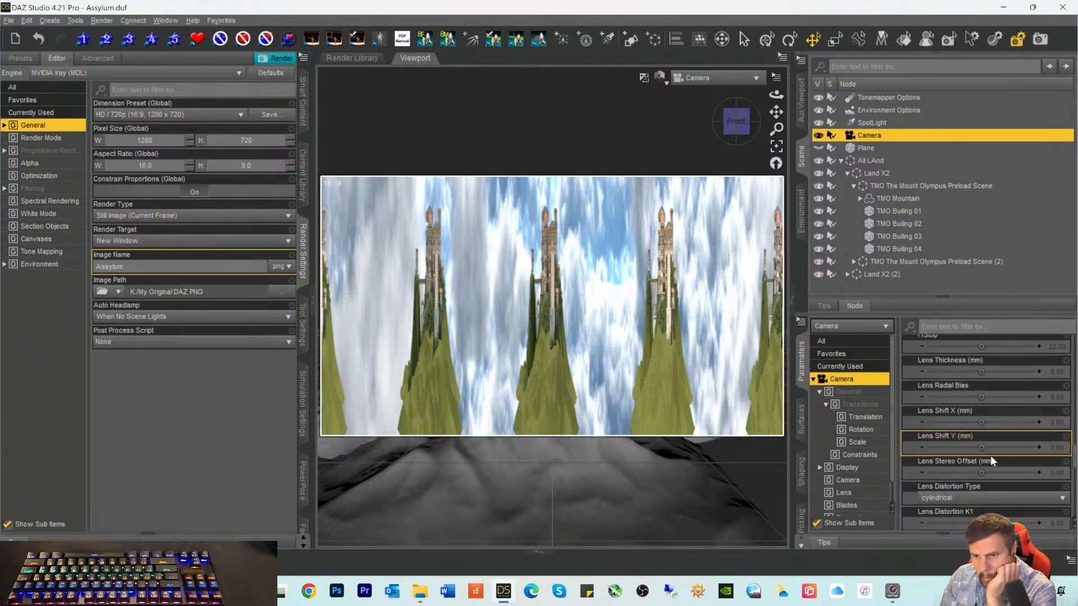
pyautogui.click(981, 446)
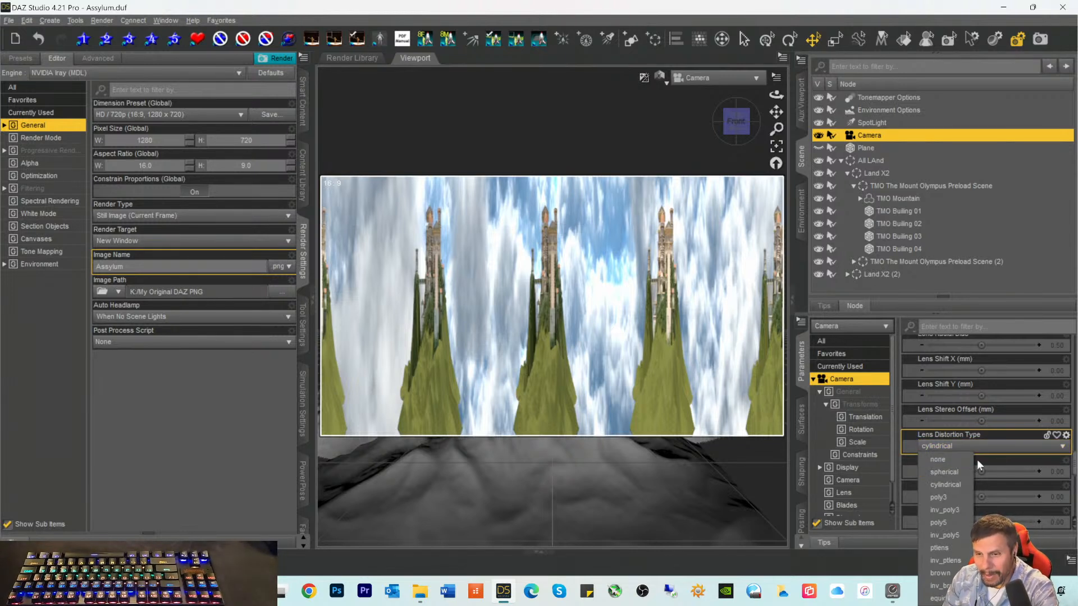
pyautogui.click(945, 472)
pyautogui.scroll(1, 912, 359)
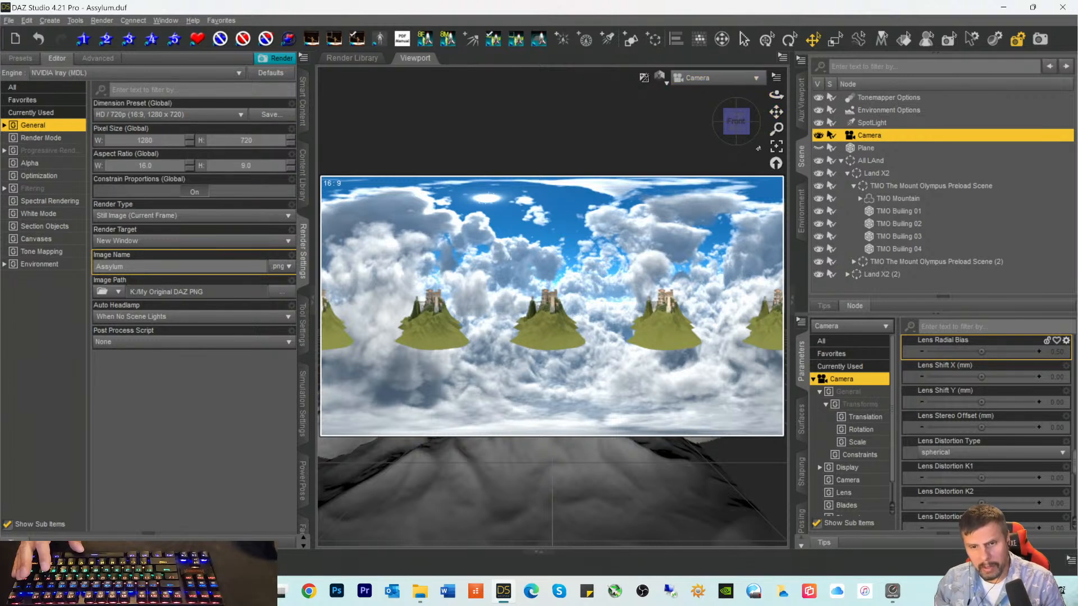
# Step: Set the render aspect ratio to 2:1 and the pixel width to 8000
pyautogui.click(167, 168)
pyautogui.write('2')
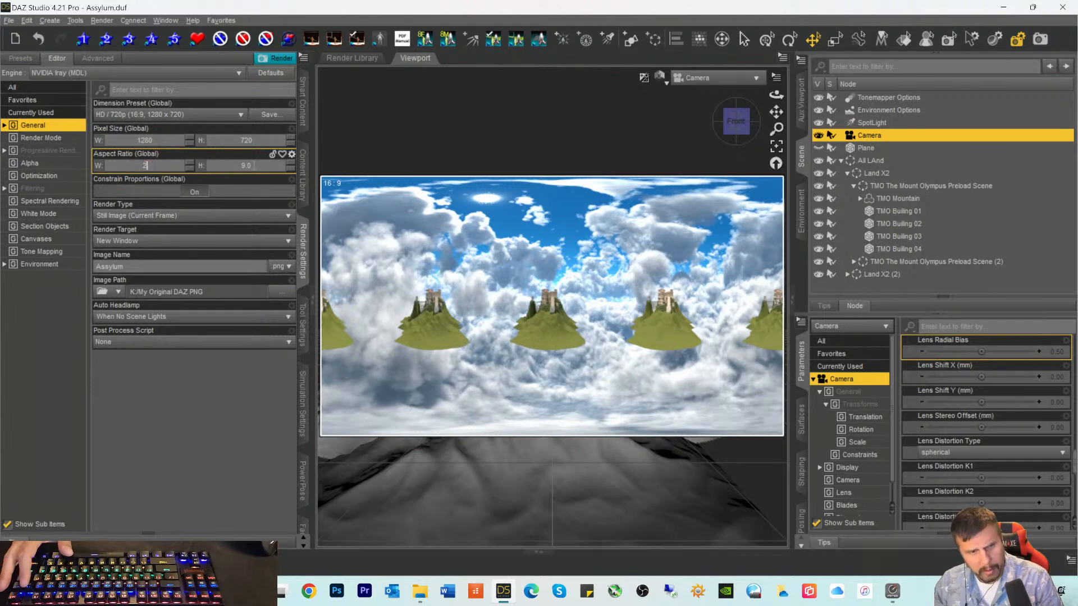
pyautogui.press('Tab')
pyautogui.write('1')
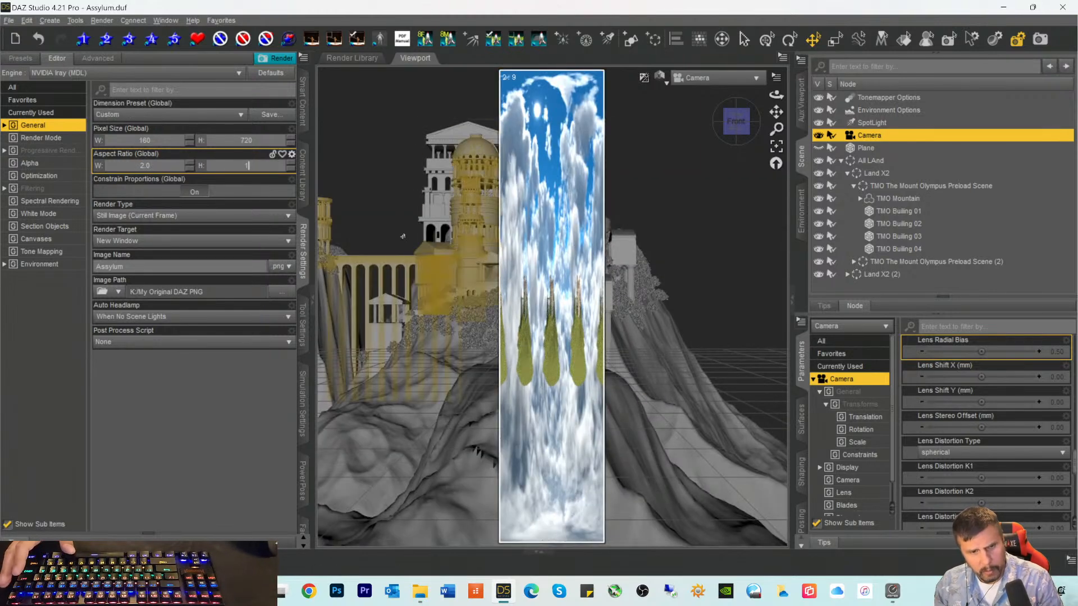
pyautogui.press('Return')
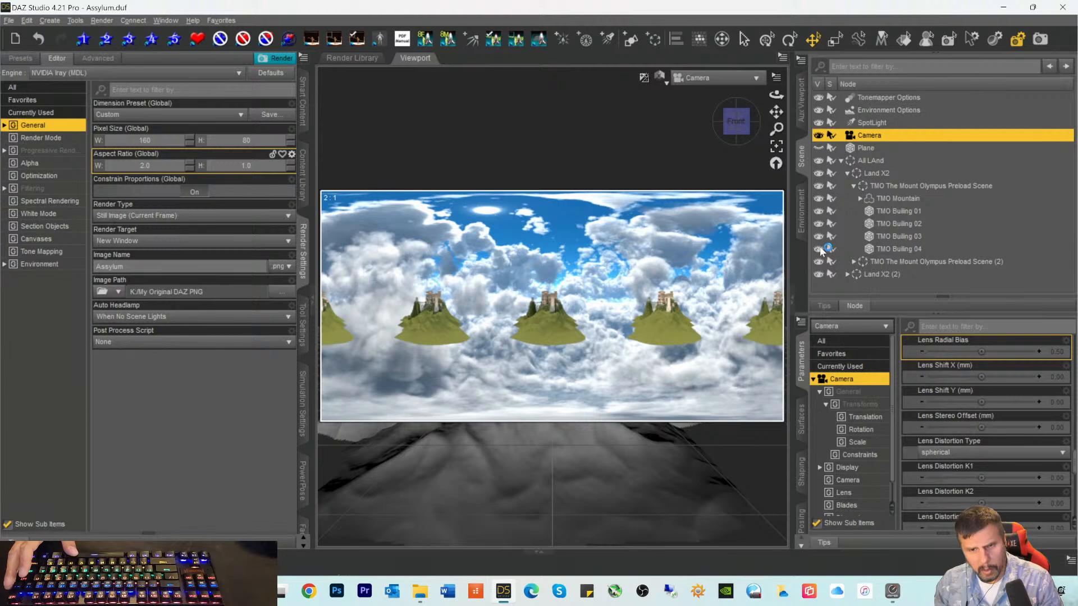
pyautogui.click(169, 141)
pyautogui.write('8000')
pyautogui.press('Return')
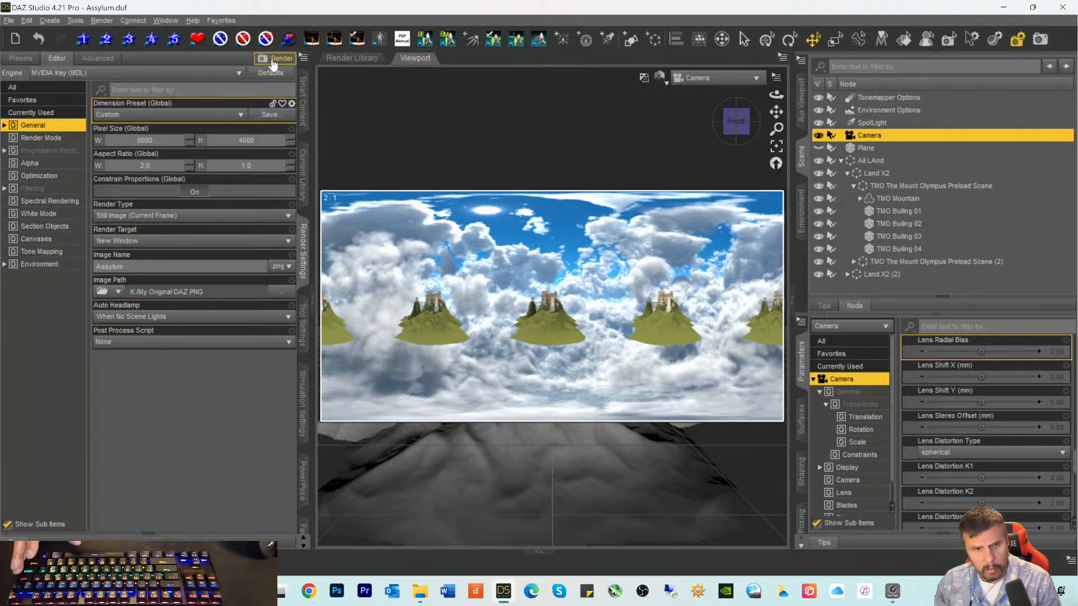
# Step: Delete the old Assylum-Canvas1-EnvironmentLighting.exr from the Assylum_canvases folder in File Explorer and return to DAZ Studio
pyautogui.click(420, 595)
pyautogui.click(174, 134)
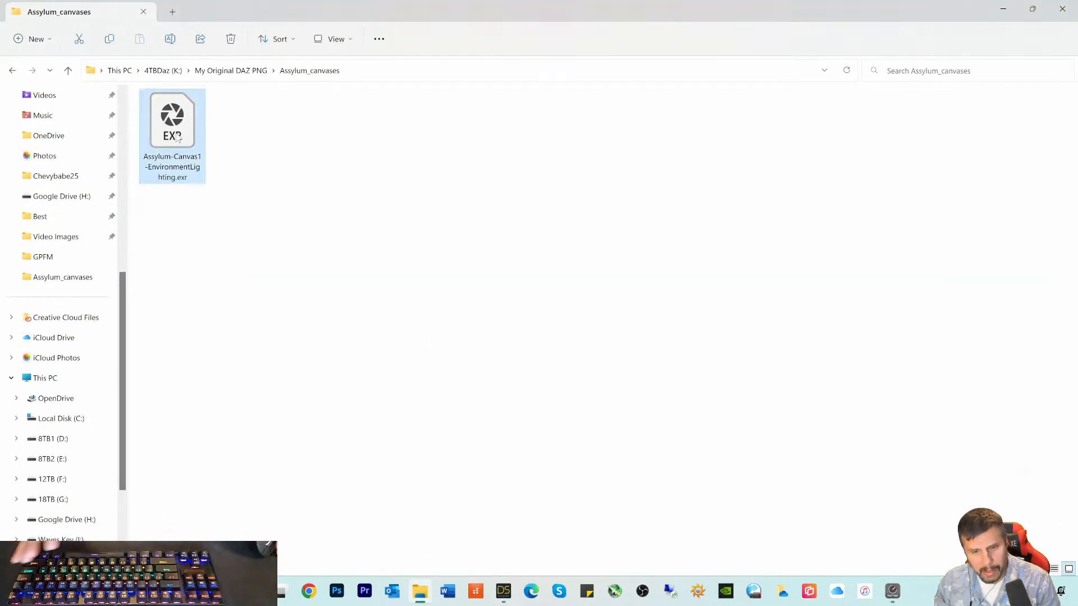
pyautogui.press('Delete')
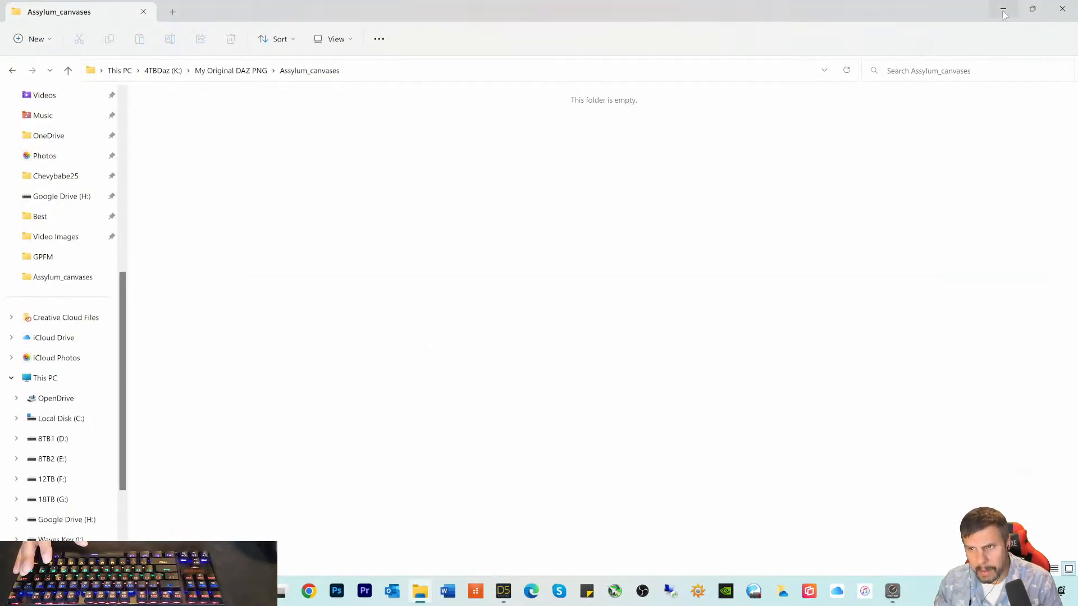
pyautogui.doubleClick(896, 21)
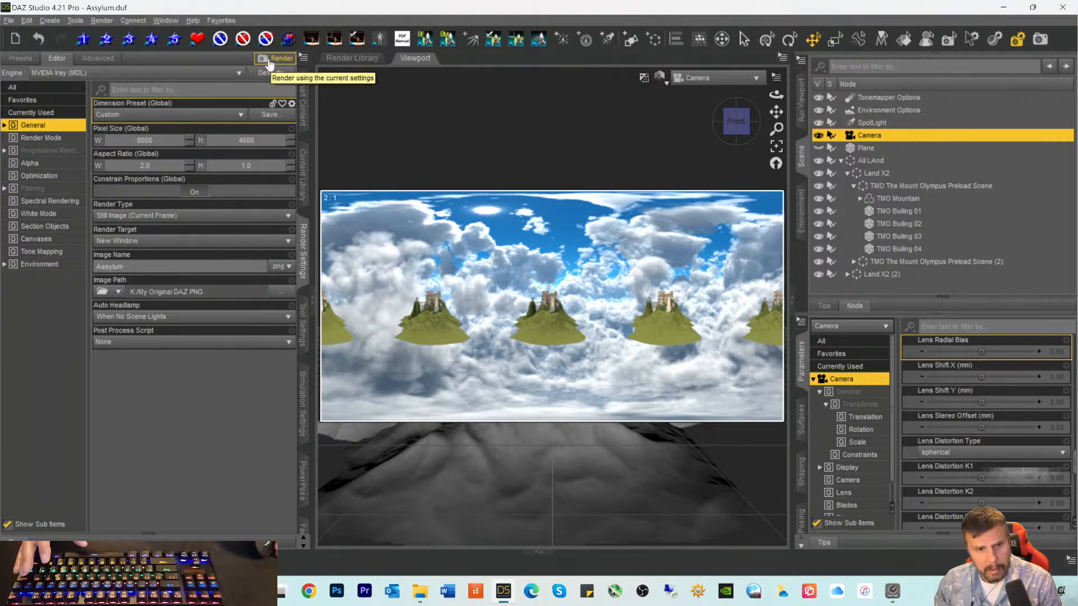
# Step: Render the scene with the current settings and examine the sky, horizon and castle proportions across the image
pyautogui.click(269, 61)
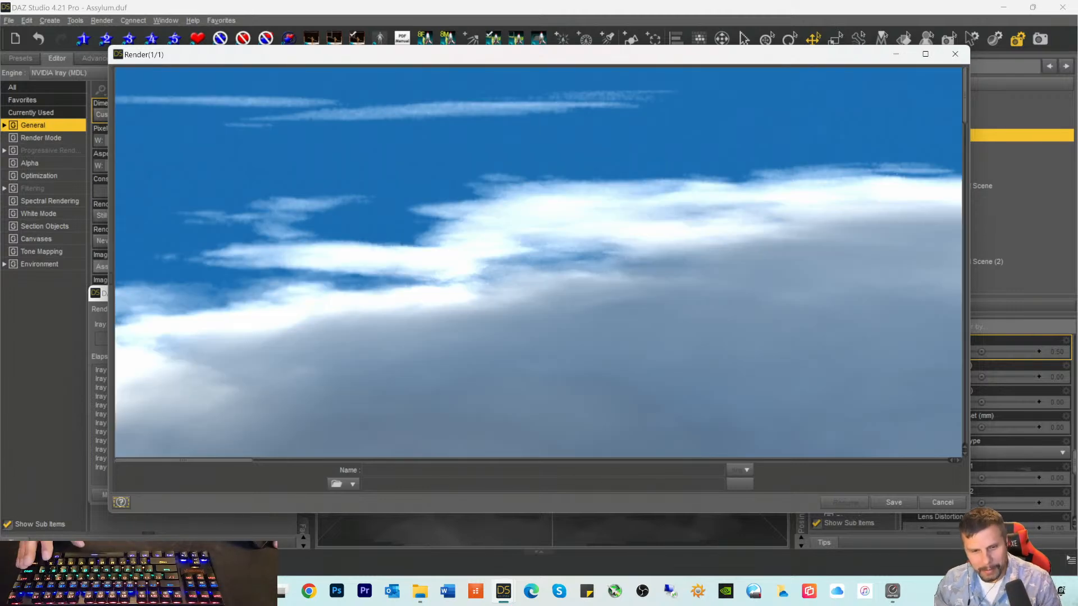
pyautogui.moveTo(223, 461); pyautogui.dragTo(449, 490)
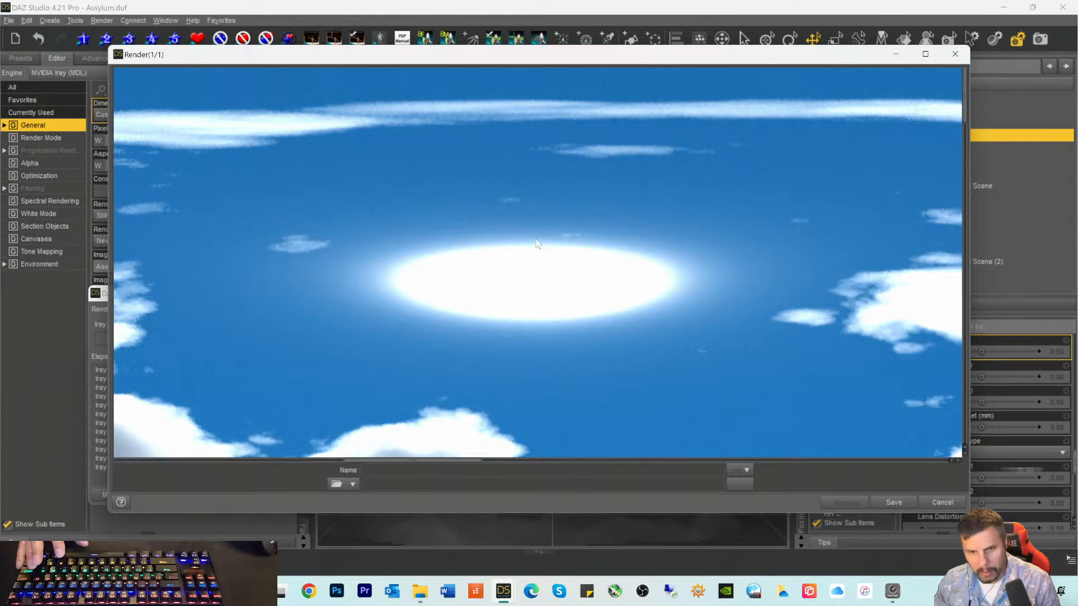
pyautogui.scroll(-3, 563, 236)
pyautogui.scroll(-2, 552, 337)
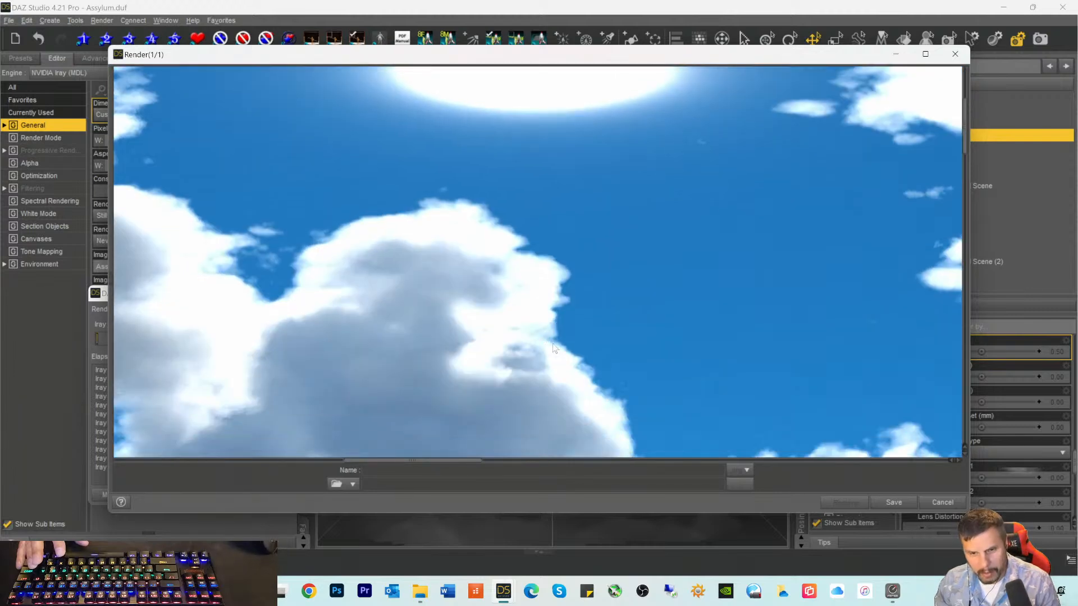
pyautogui.scroll(-5, 553, 347)
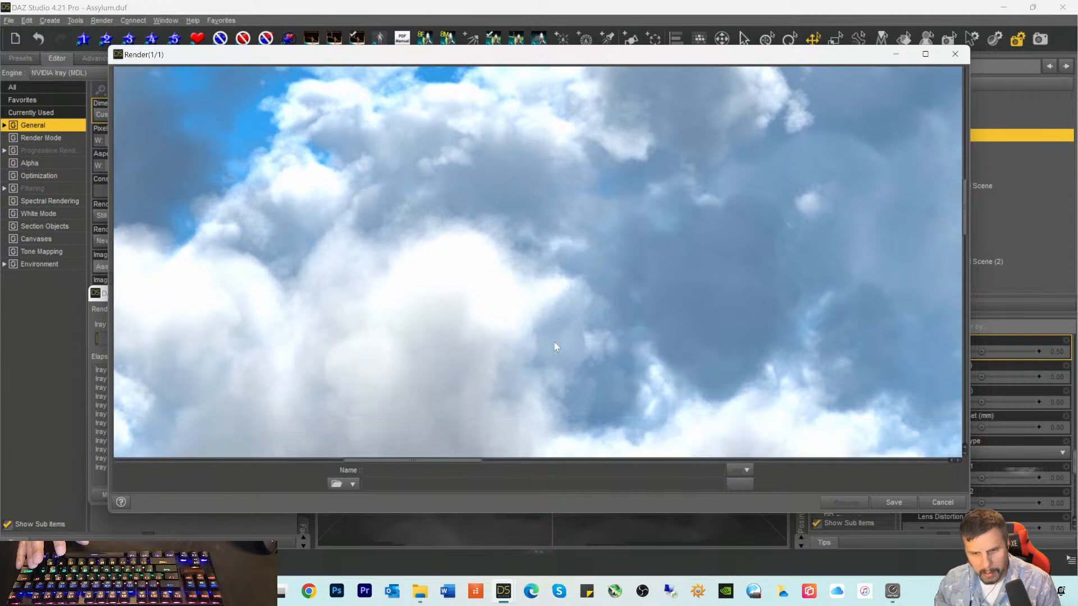
pyautogui.scroll(-5, 555, 344)
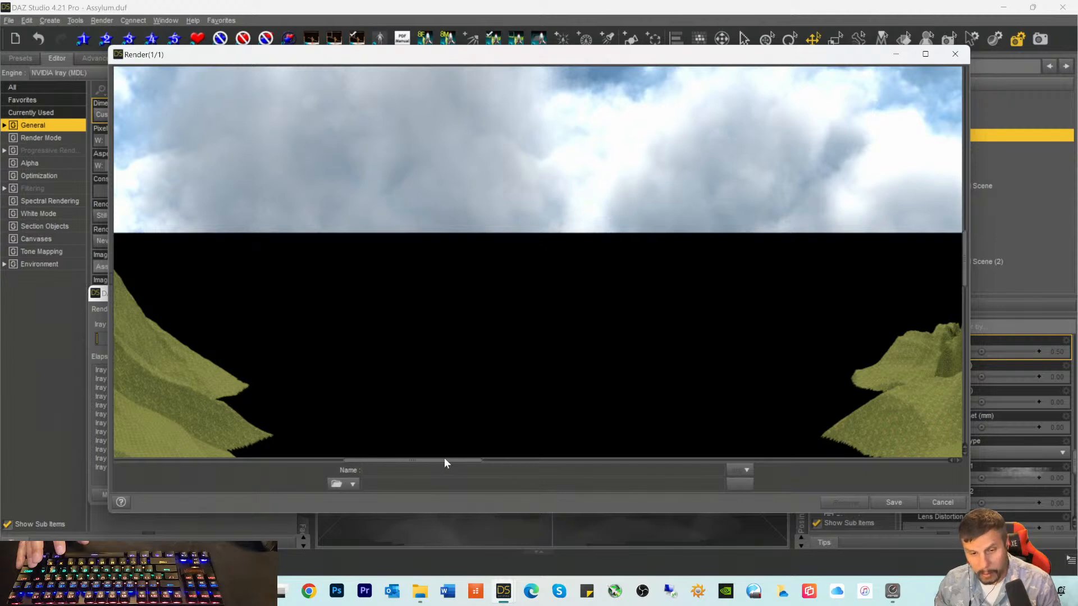
pyautogui.scroll(-3, 438, 464)
pyautogui.moveTo(437, 463); pyautogui.dragTo(338, 466)
pyautogui.scroll(10, 459, 341)
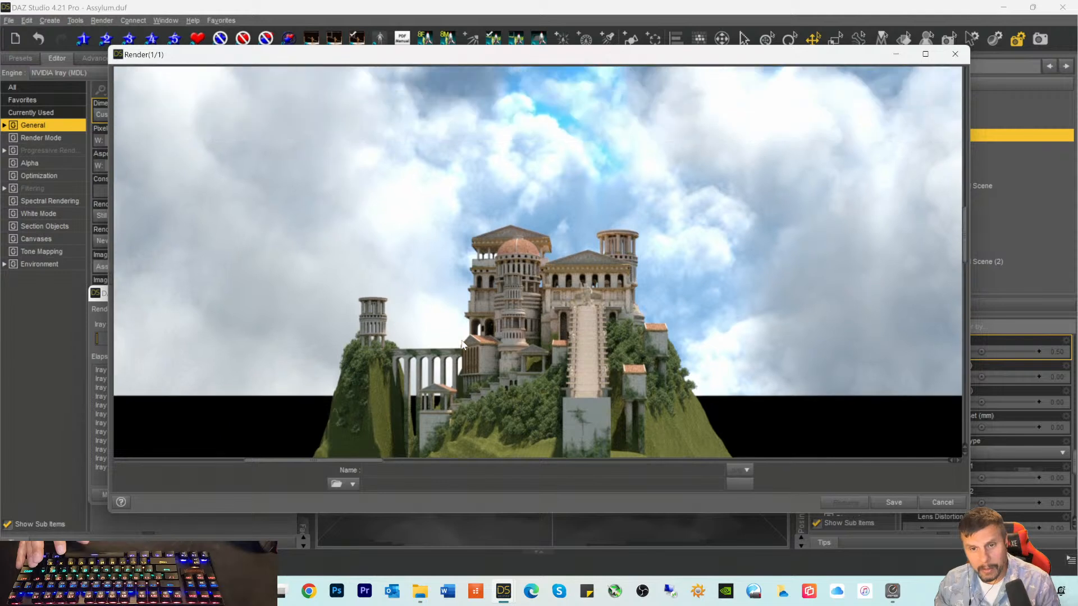
pyautogui.scroll(-2, 462, 344)
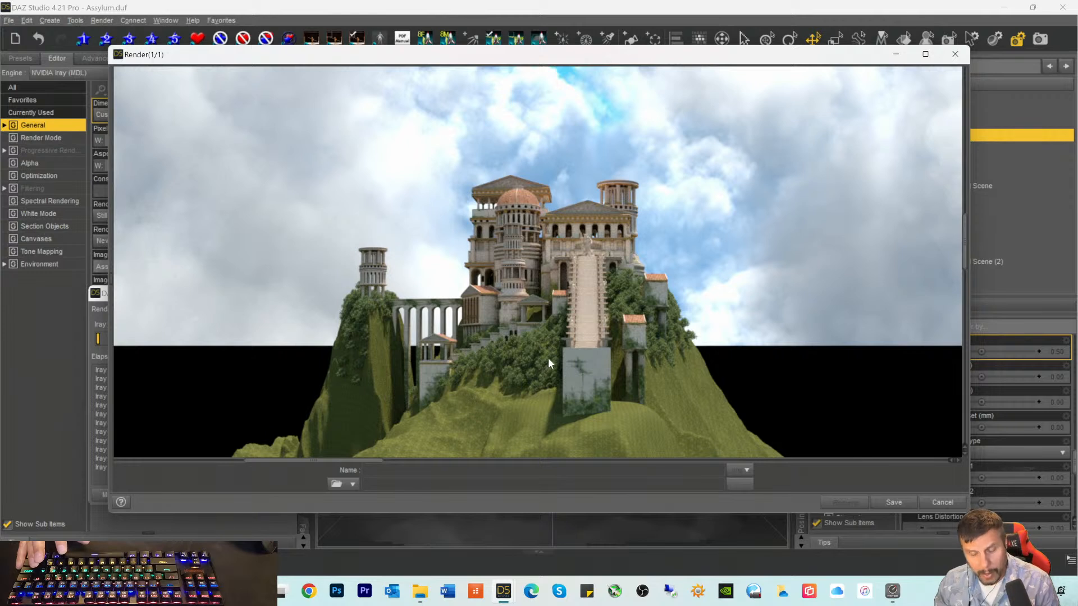
pyautogui.scroll(-3, 548, 362)
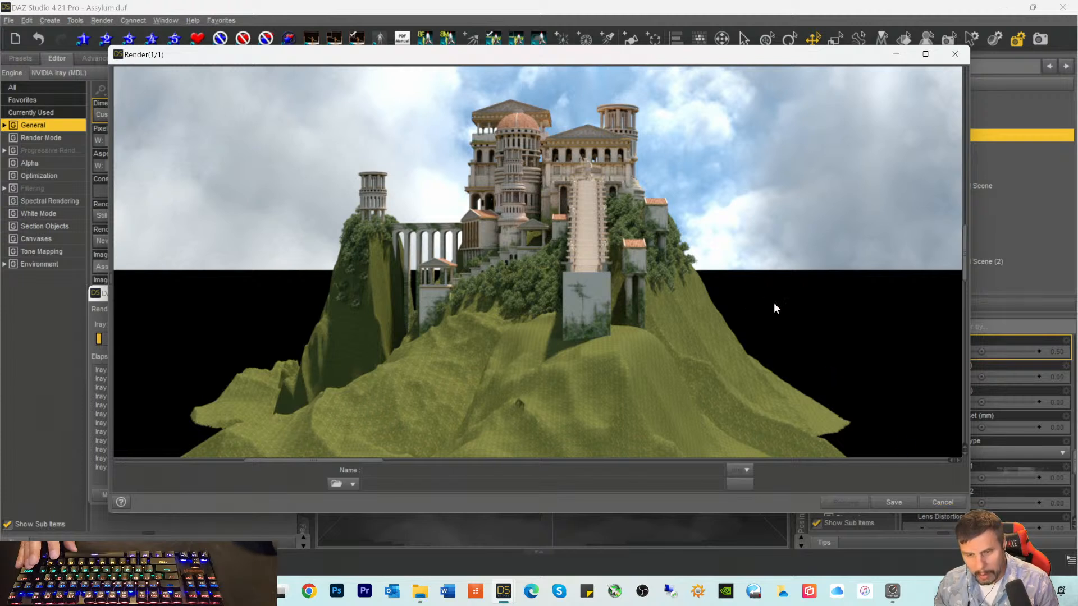
# Step: Stop the running render and close its window
pyautogui.click(944, 503)
pyautogui.click(512, 303)
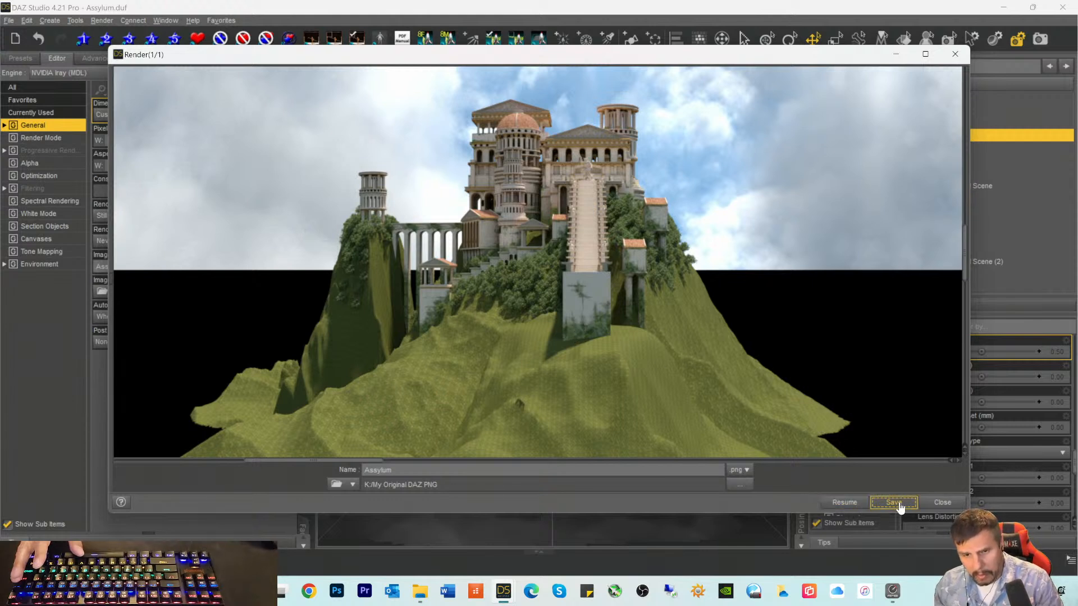
pyautogui.click(943, 502)
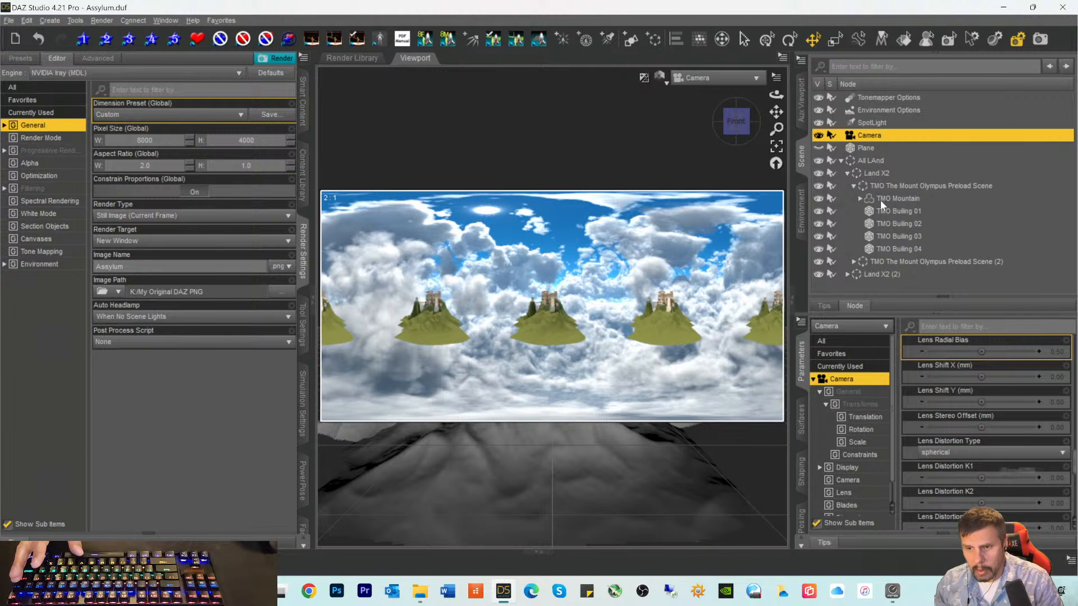
# Step: Turn the Draw Ground setting in Environment Options off and back on
pyautogui.scroll(-3, 965, 410)
pyautogui.scroll(-2, 965, 410)
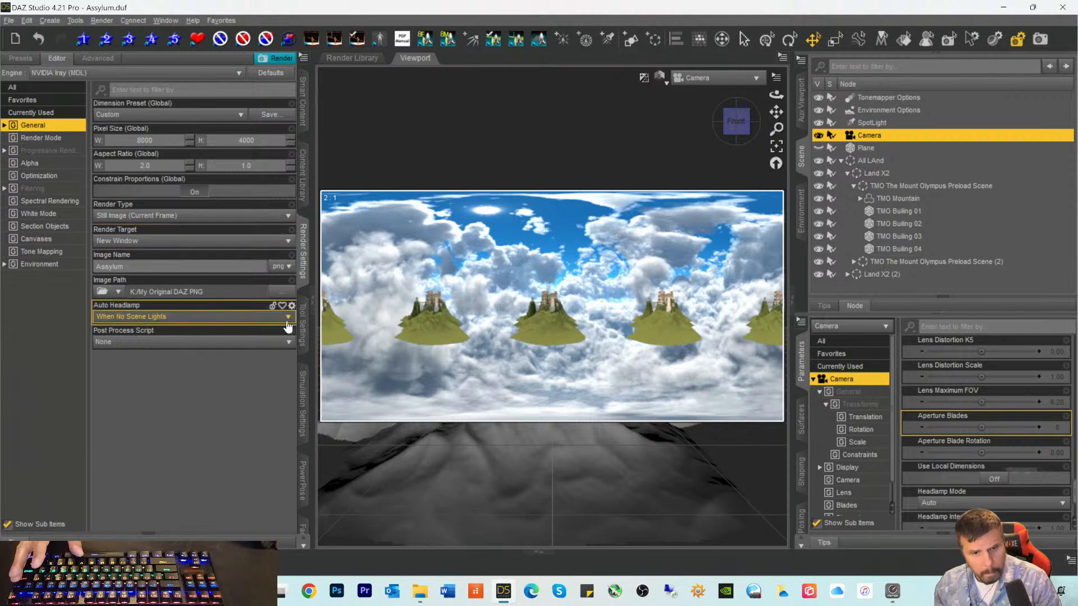
pyautogui.click(864, 115)
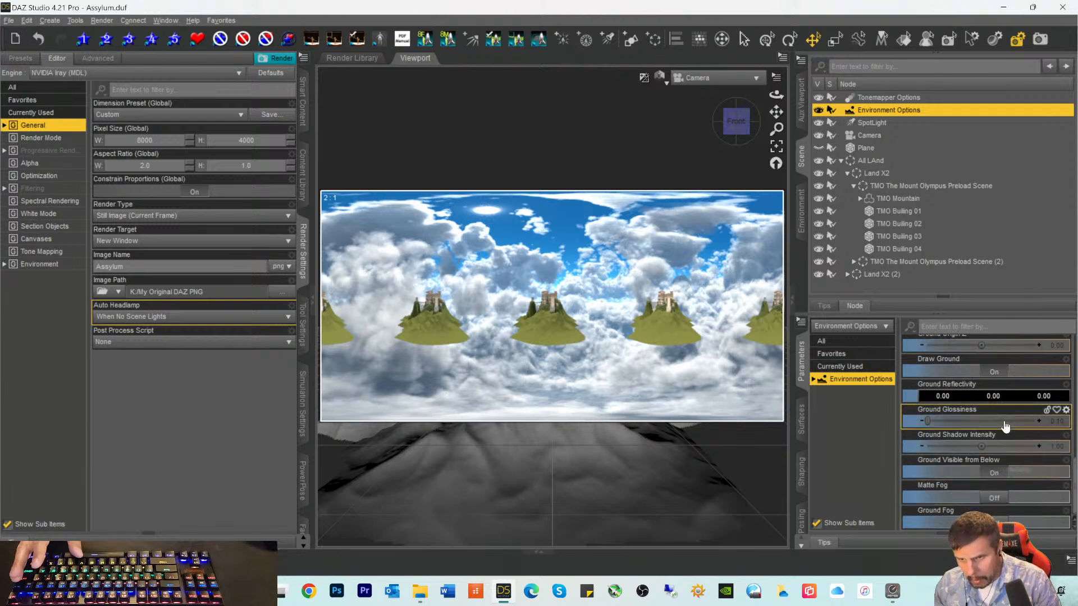
pyautogui.click(993, 372)
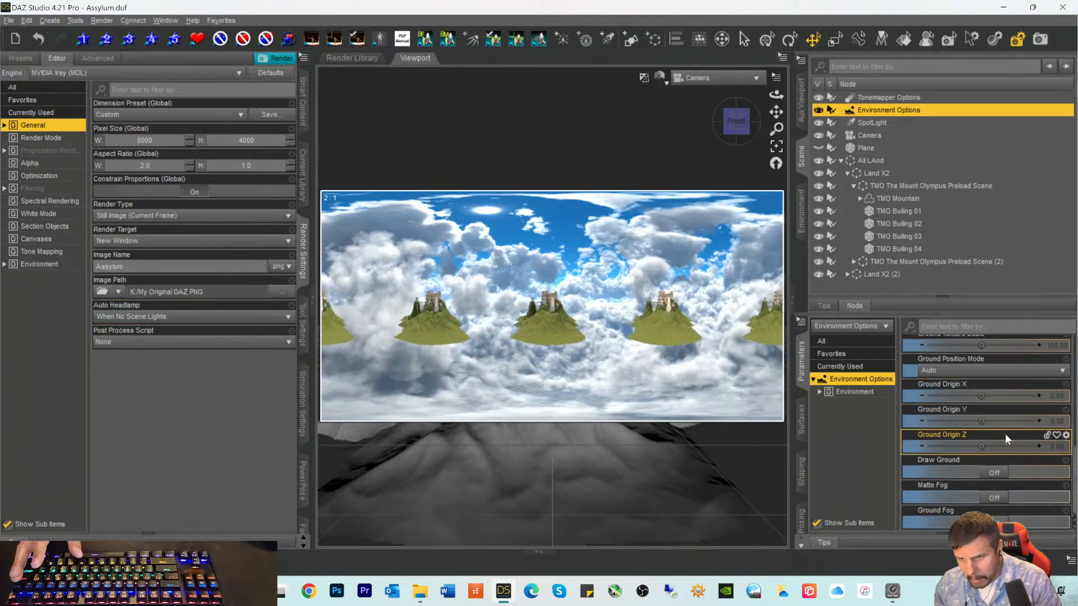
pyautogui.click(993, 475)
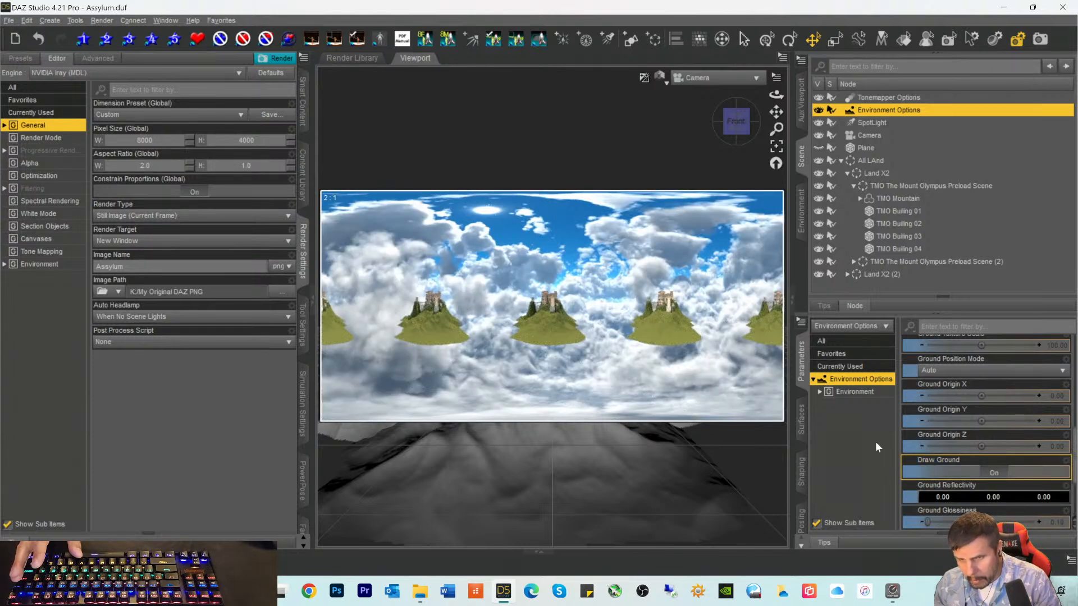
# Step: Render the scene again with Draw Ground on and inspect the sky, the castle and the area below the horizon
pyautogui.click(275, 58)
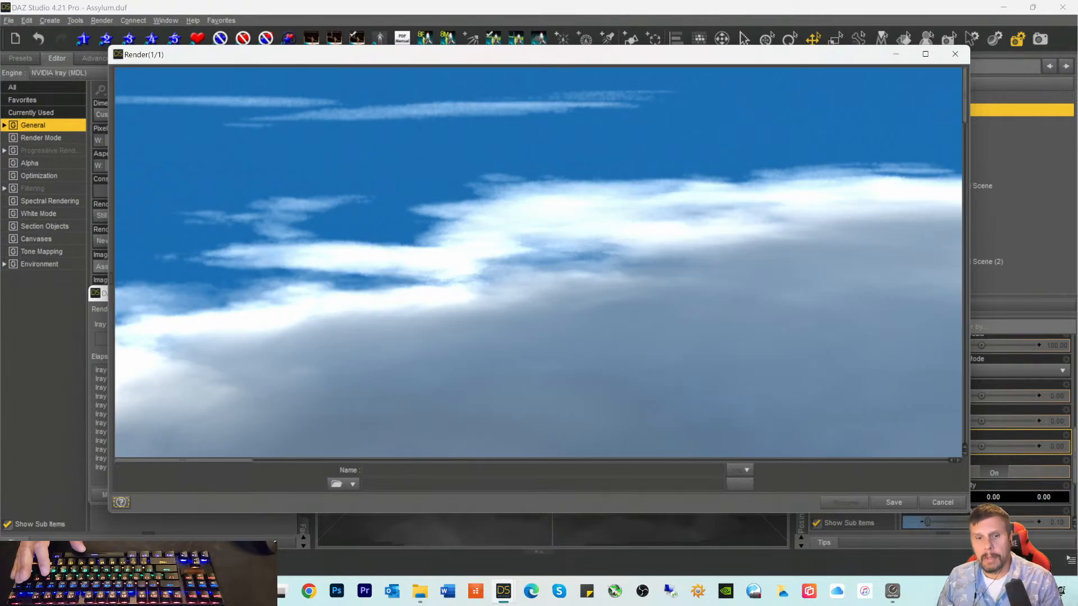
pyautogui.moveTo(220, 467); pyautogui.dragTo(372, 466)
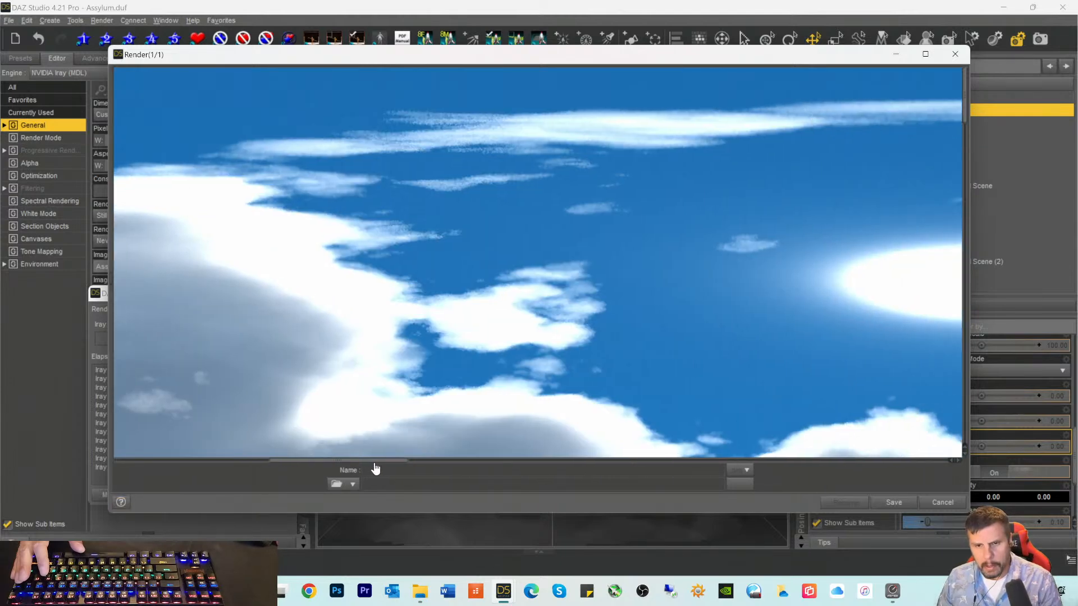
pyautogui.click(965, 107)
pyautogui.moveTo(965, 121); pyautogui.dragTo(945, 251)
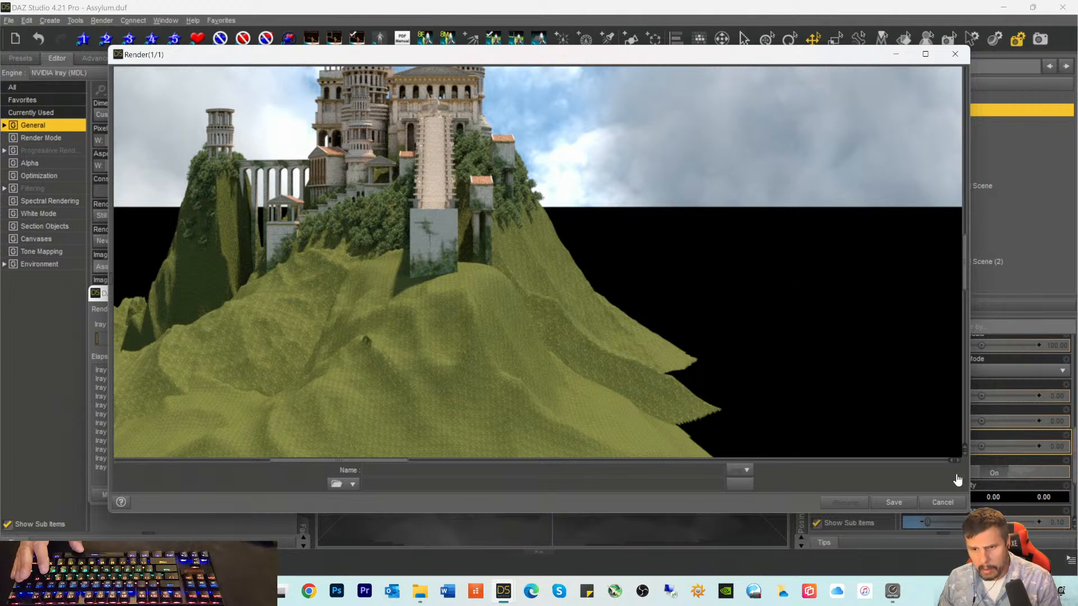
pyautogui.scroll(-1, 957, 481)
# Step: Cancel the running render and close its window without saving the image
pyautogui.click(943, 502)
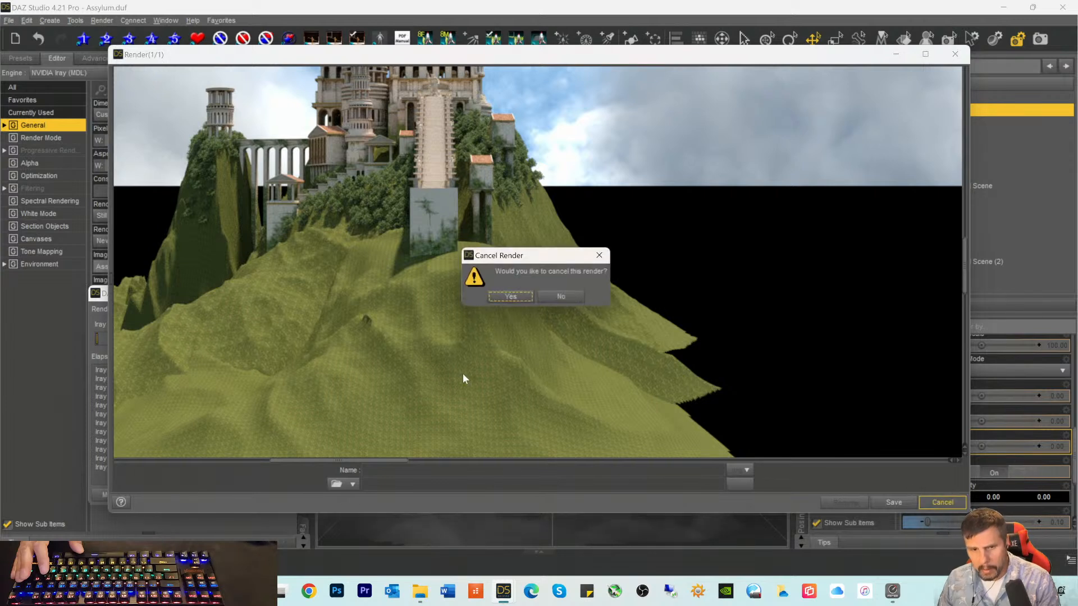
pyautogui.click(516, 297)
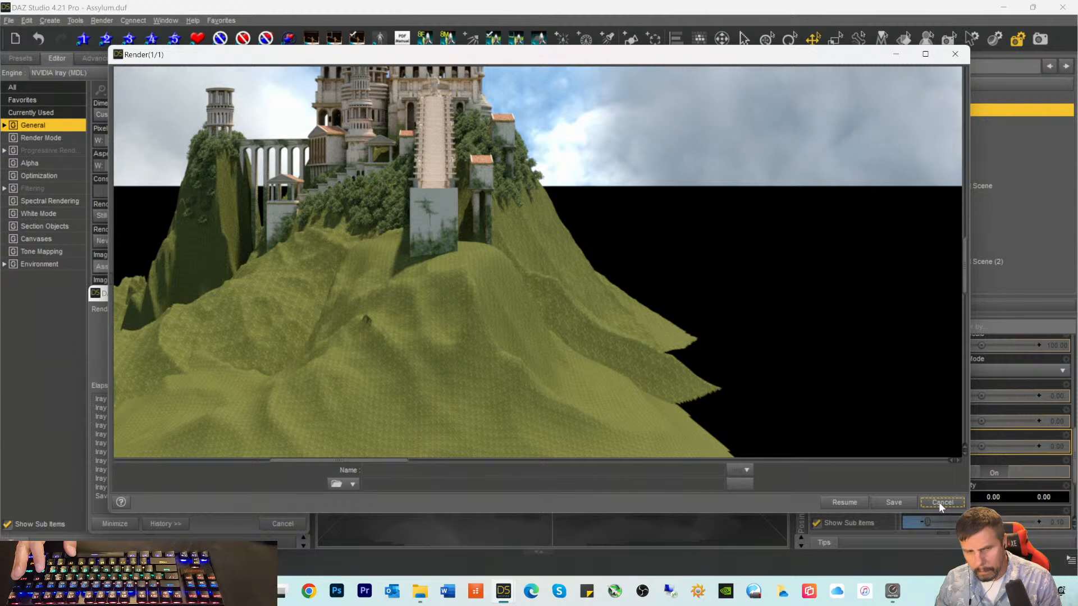
pyautogui.click(939, 503)
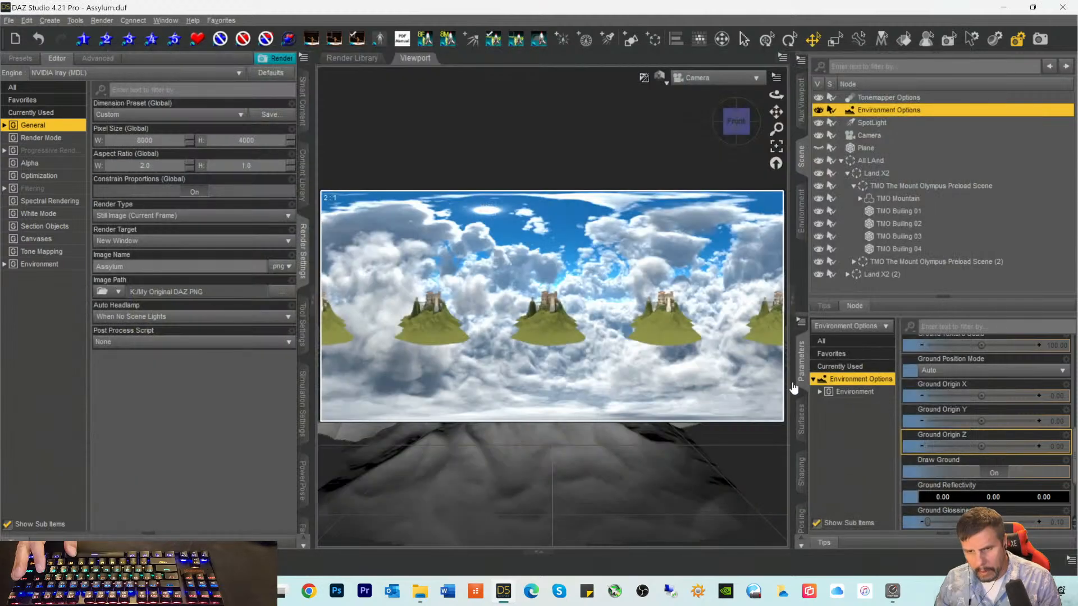
# Step: Deselect everything in the scene and switch the viewport's draw style to Texture Shaded
pyautogui.click(738, 446)
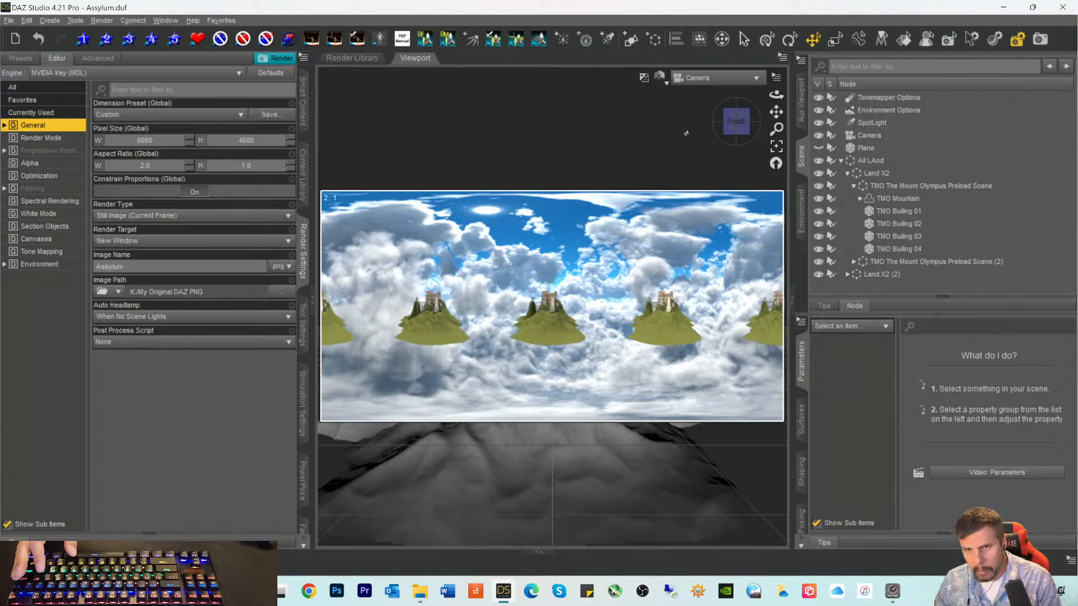
pyautogui.click(661, 77)
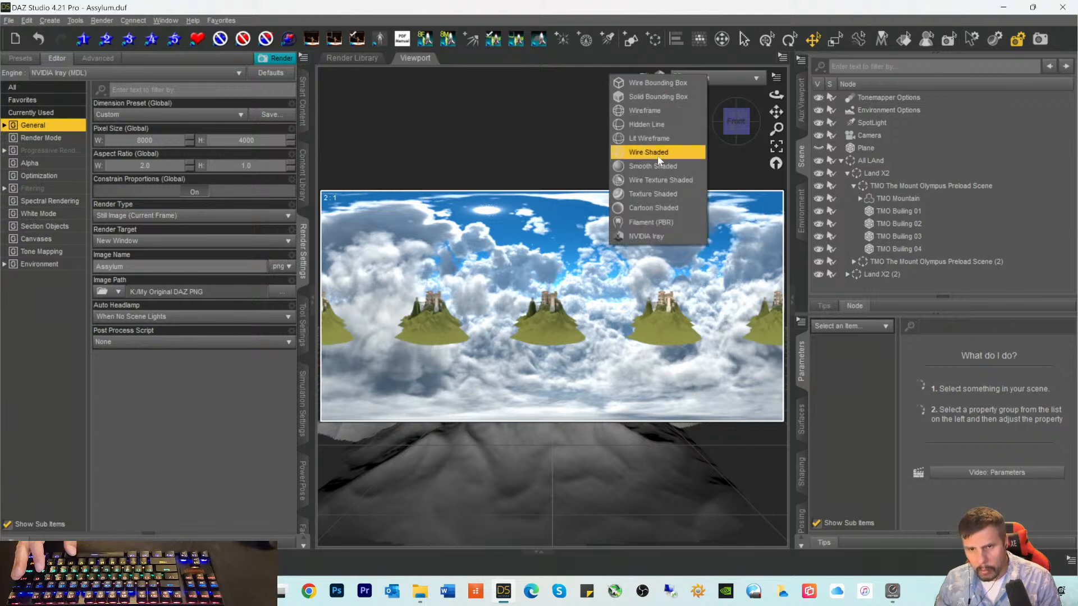
pyautogui.click(654, 193)
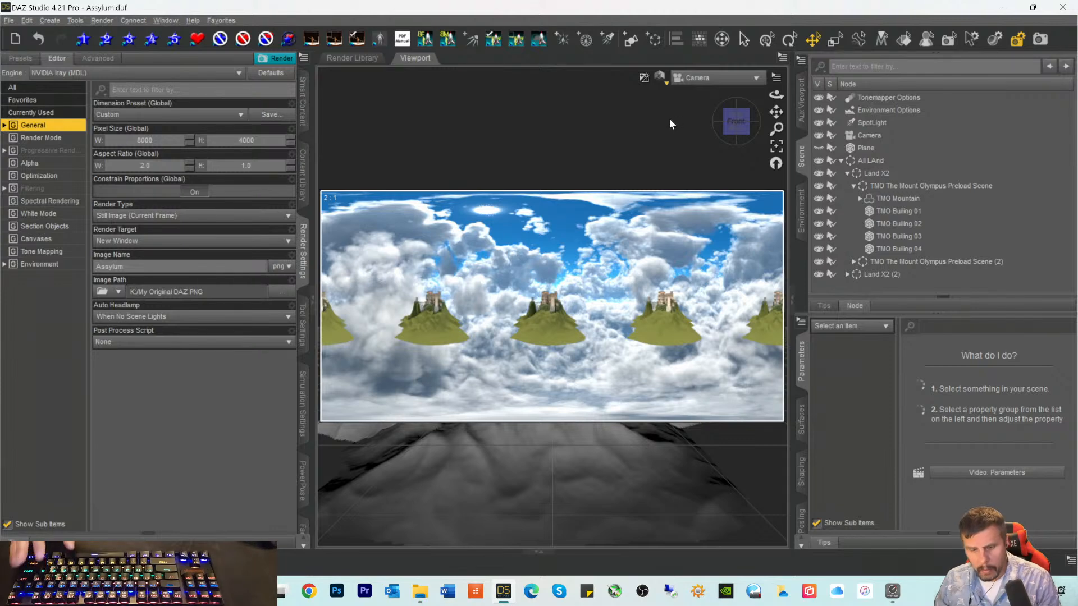
pyautogui.hotkey('ctrl', '9')
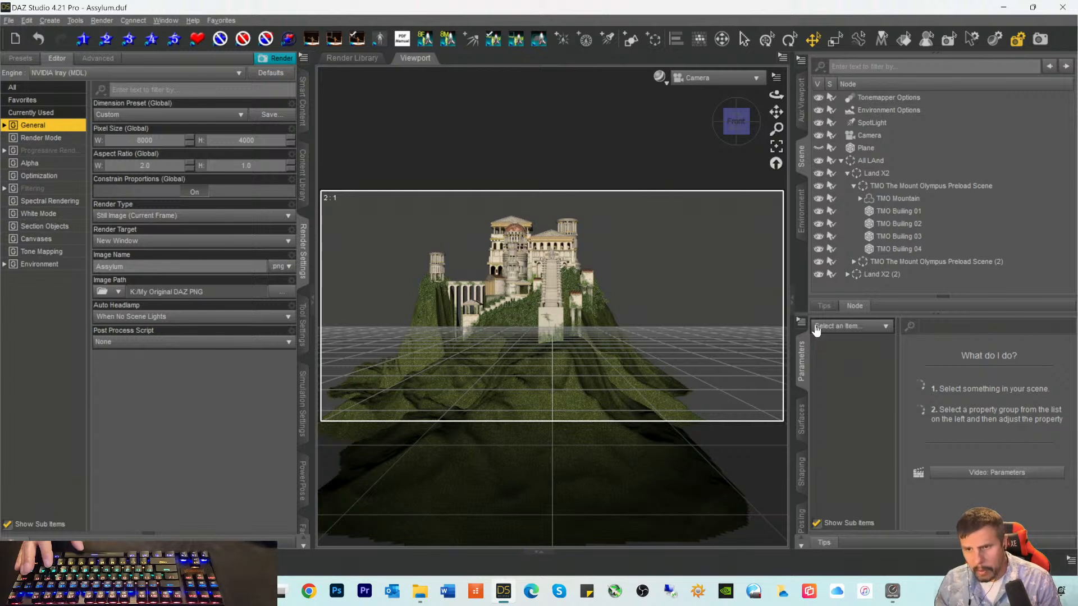
# Step: Set the Camera's Lens Distortion Type to none
pyautogui.click(865, 135)
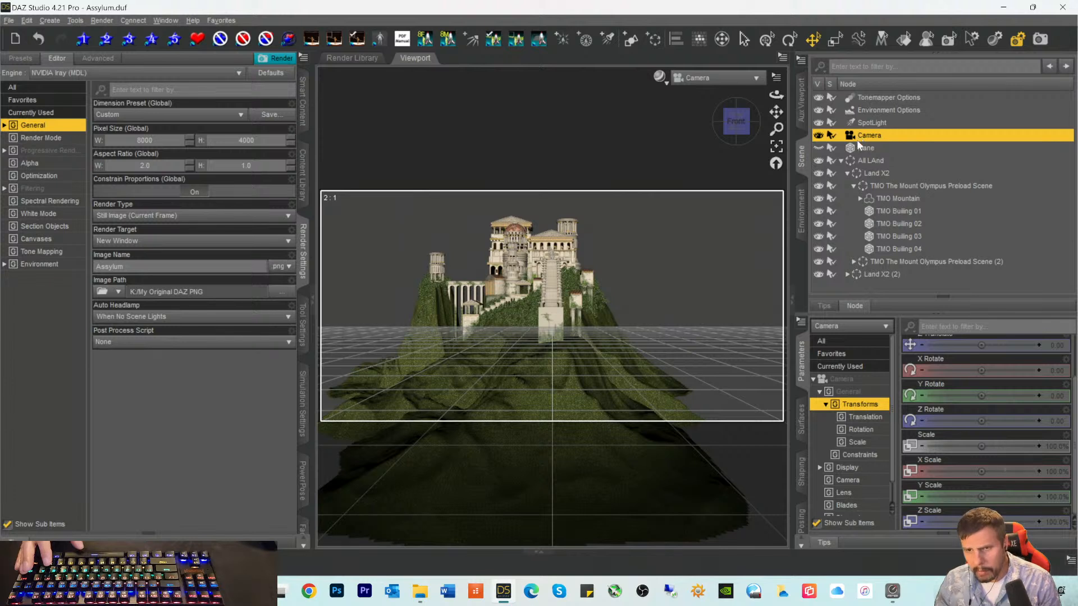
pyautogui.scroll(1, 903, 348)
pyautogui.scroll(-1, 968, 461)
pyautogui.scroll(1, 971, 459)
pyautogui.scroll(-5, 949, 449)
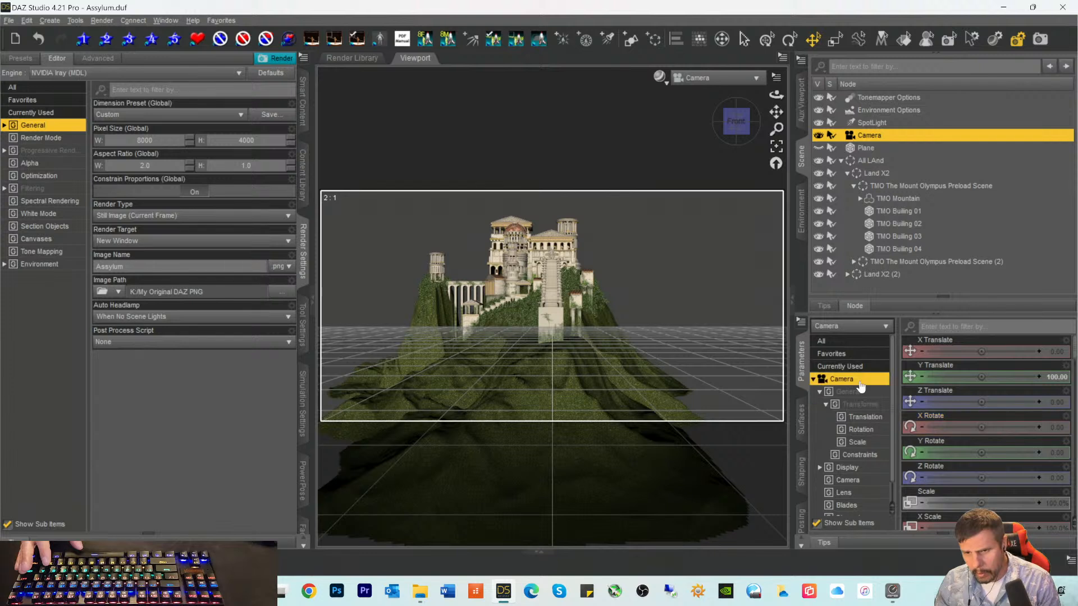
pyautogui.scroll(-10, 971, 477)
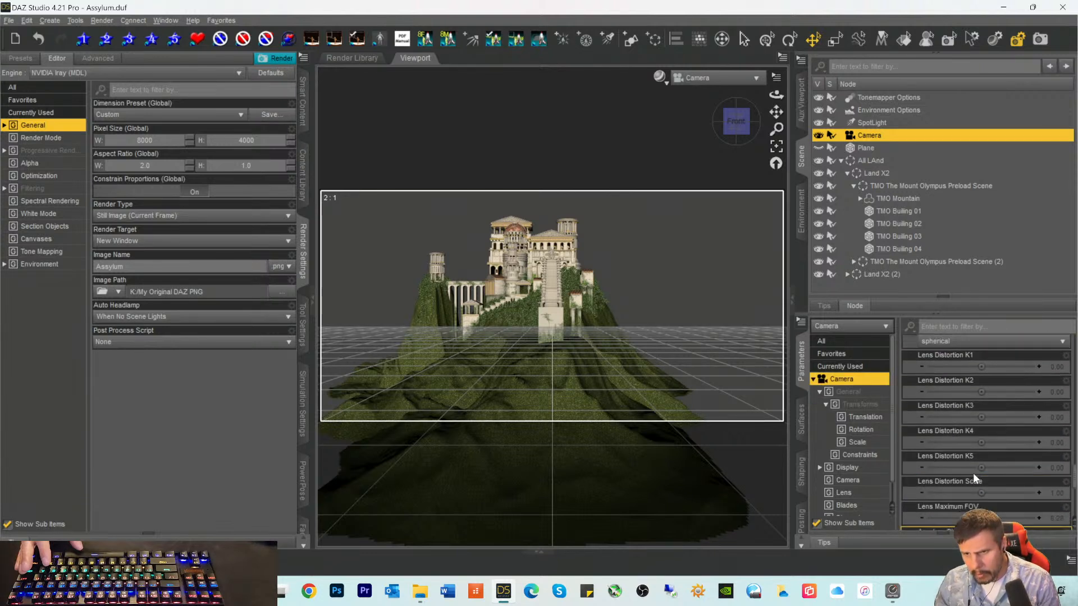
pyautogui.click(966, 428)
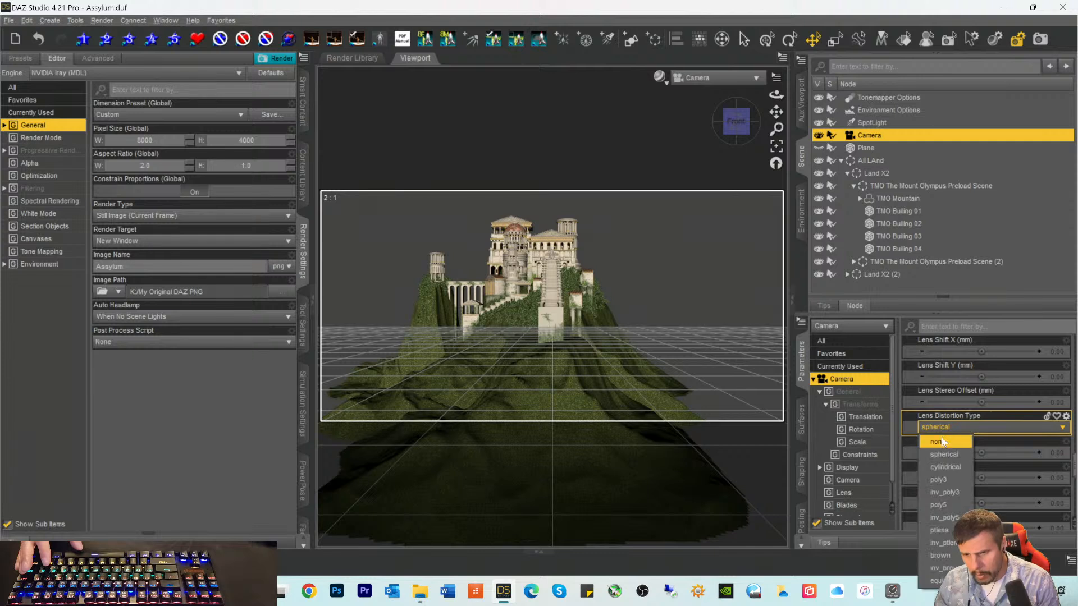
pyautogui.click(938, 441)
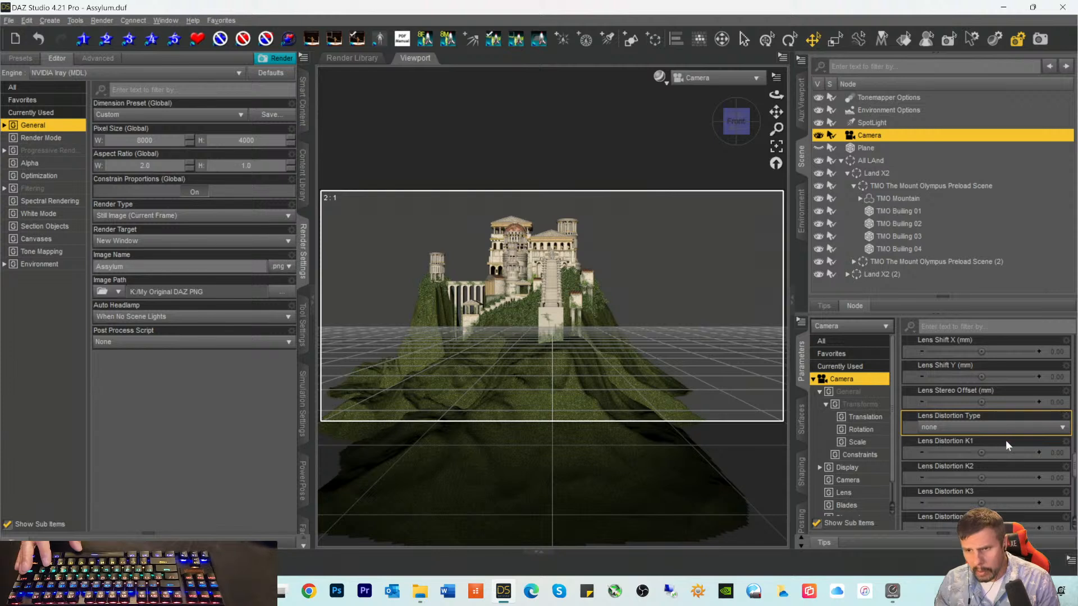
pyautogui.click(960, 429)
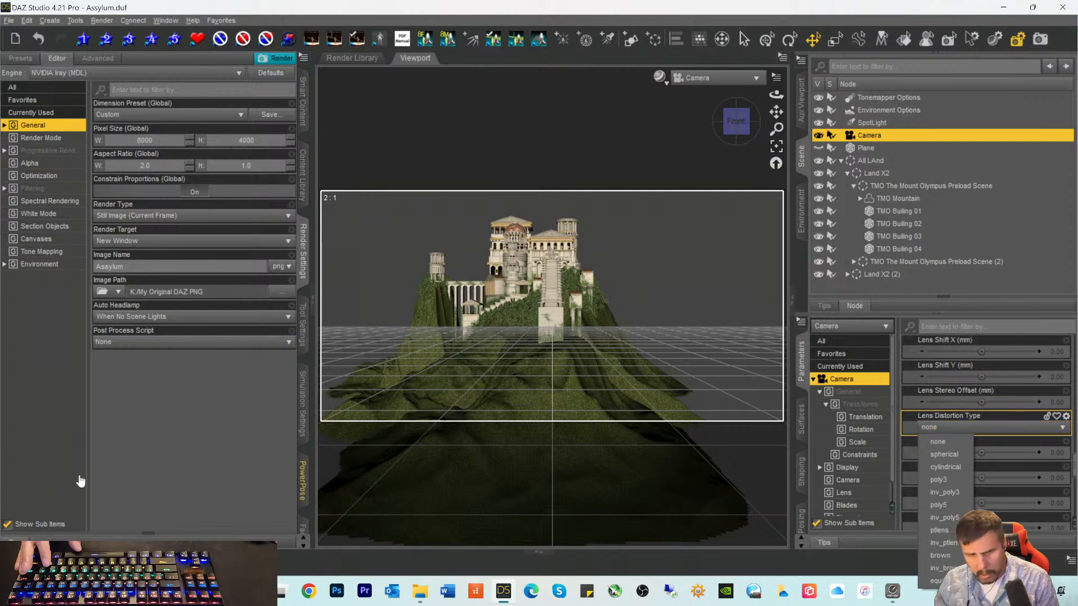
pyautogui.click(157, 465)
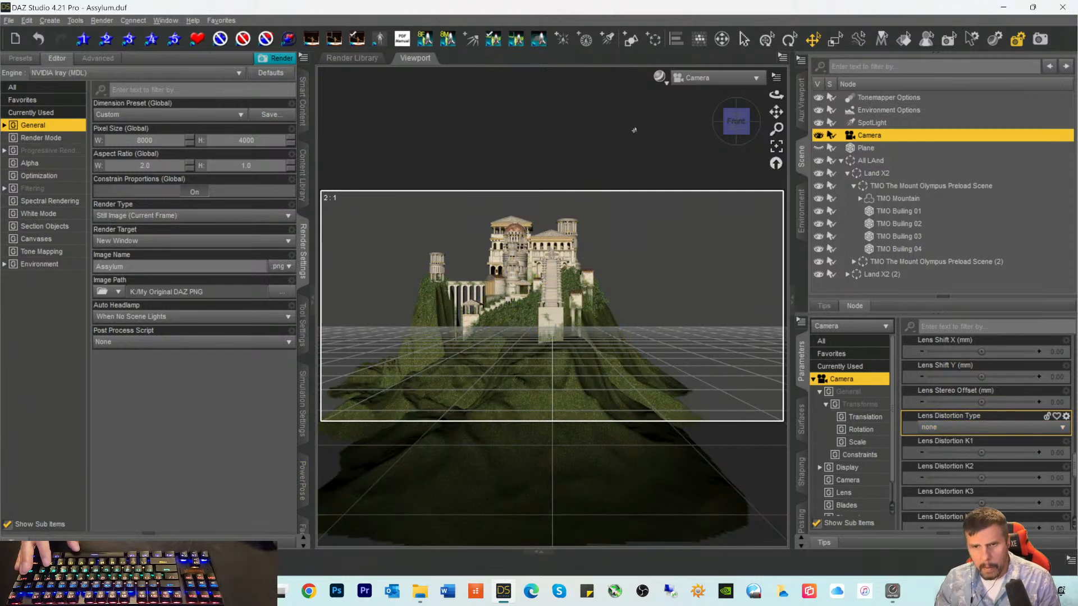
pyautogui.click(659, 79)
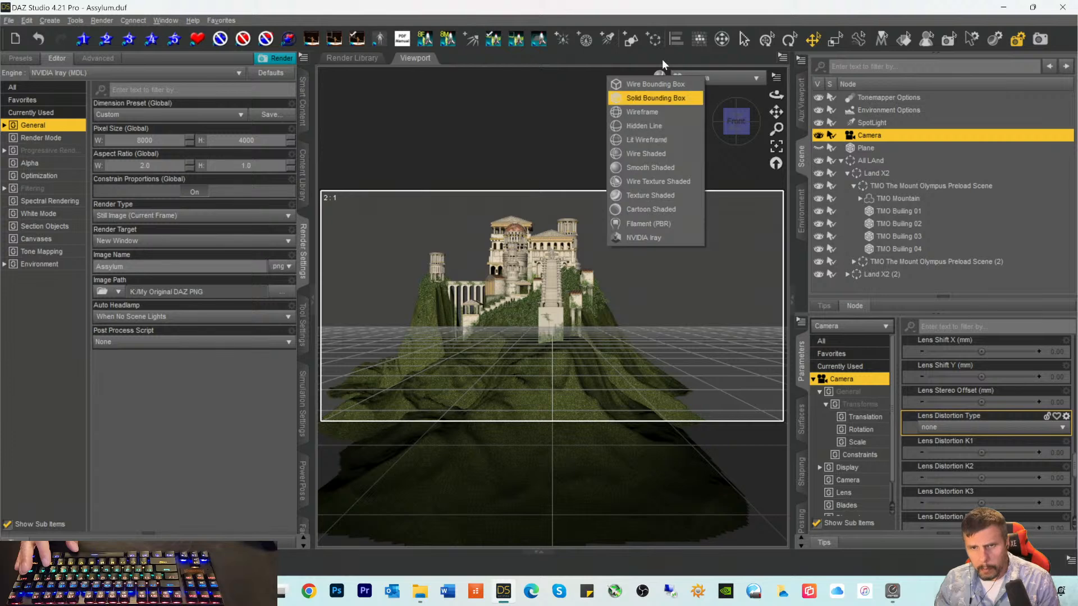
pyautogui.click(704, 38)
pyautogui.scroll(10, 984, 467)
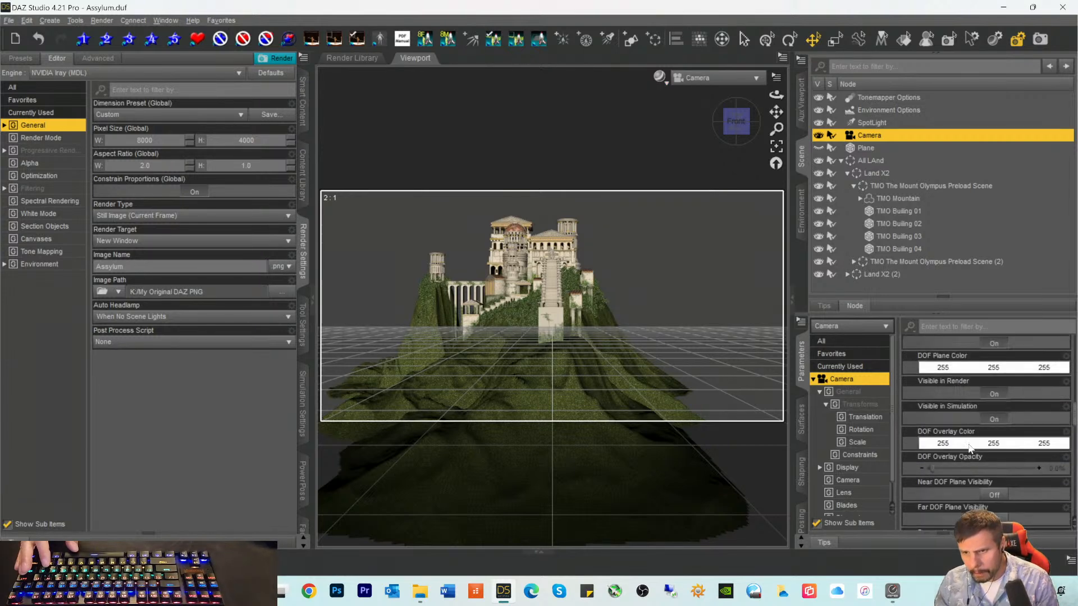
pyautogui.scroll(1, 970, 436)
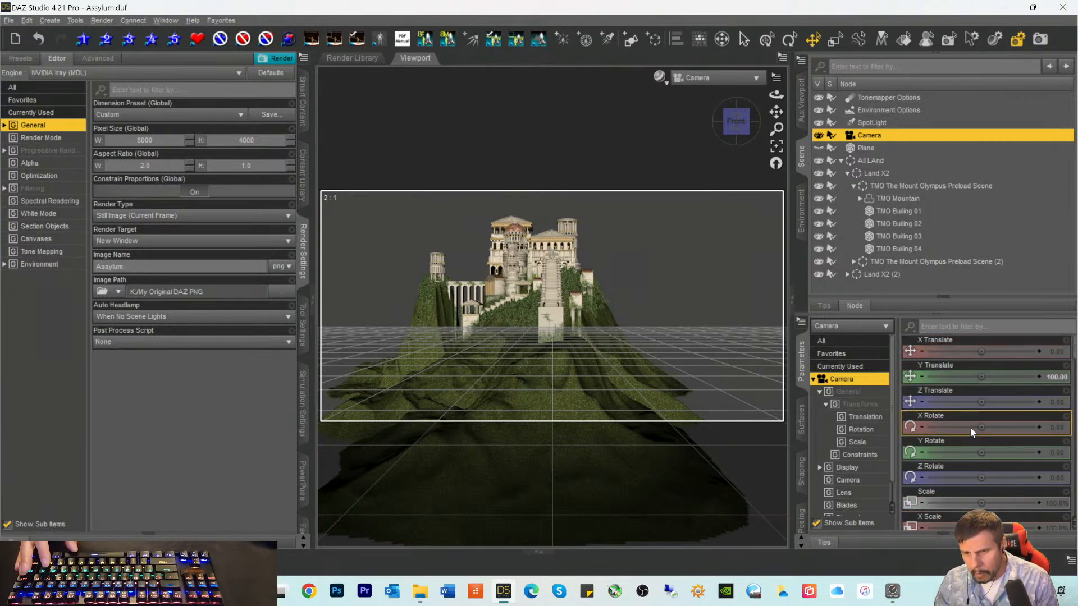
# Step: Turn off Ground Visible from Below for the scene's Environment Options
pyautogui.click(887, 110)
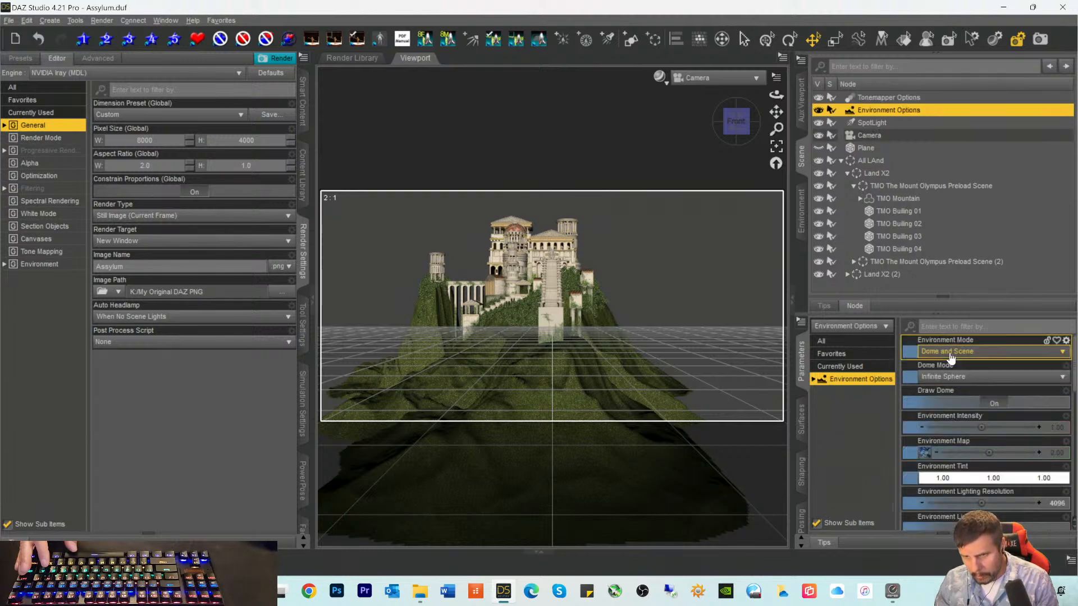
pyautogui.scroll(-6, 964, 469)
pyautogui.scroll(-2, 964, 471)
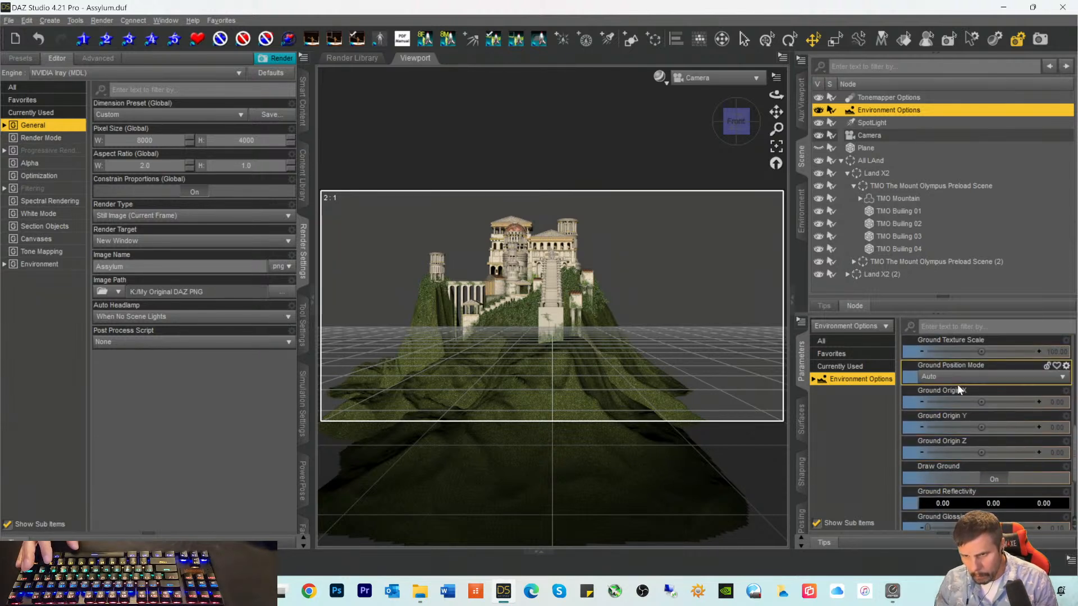
pyautogui.scroll(-3, 961, 438)
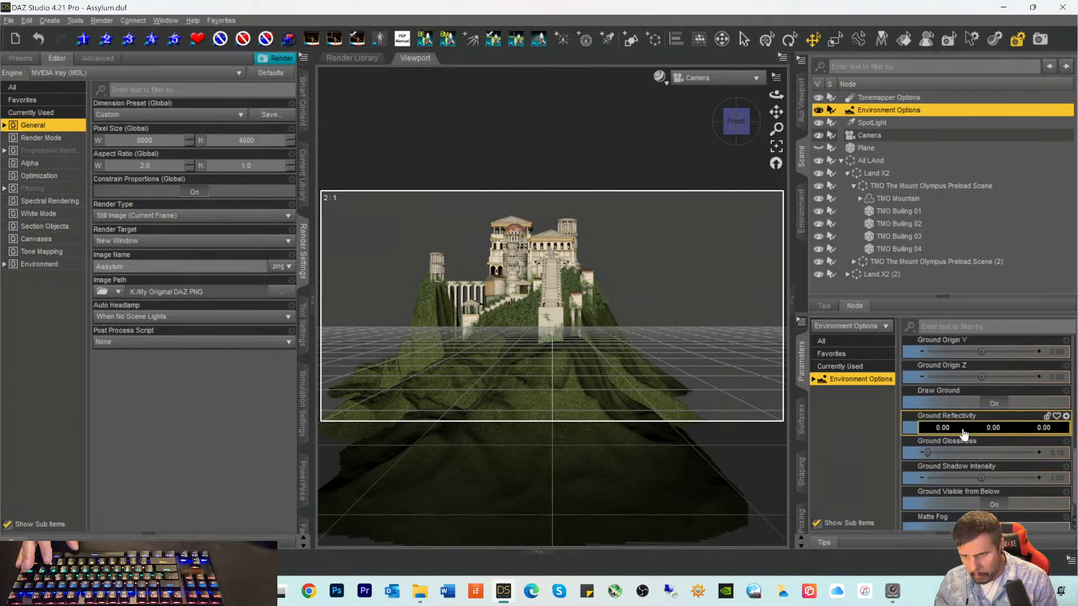
pyautogui.scroll(-1, 965, 428)
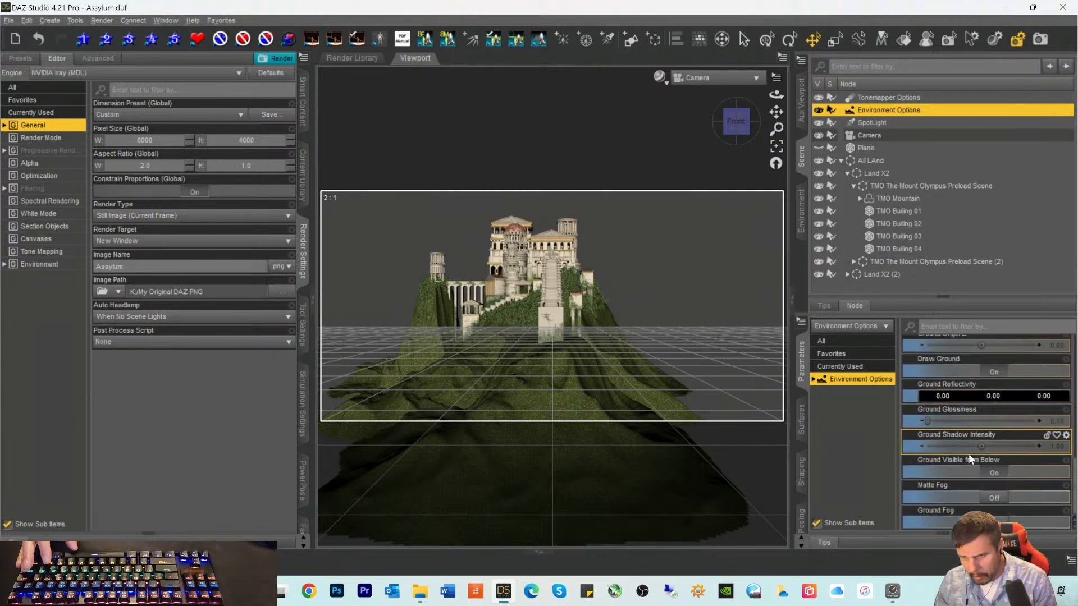
pyautogui.click(992, 475)
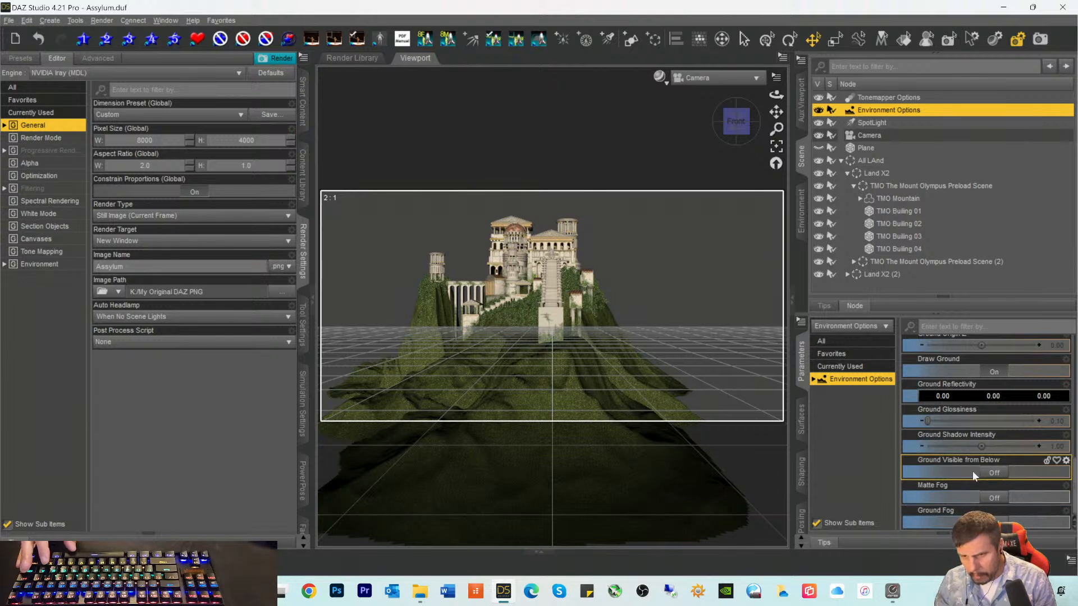
# Step: Turn off Draw Ground for the environment and review the dome orientation and ground origin parameters
pyautogui.scroll(3, 973, 457)
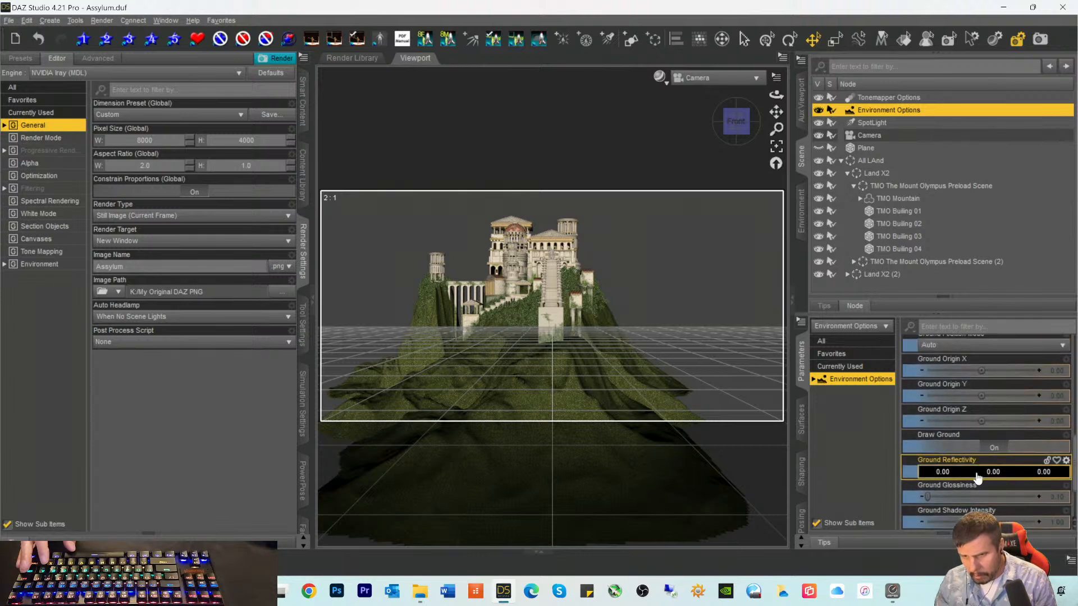
pyautogui.click(993, 448)
pyautogui.scroll(3, 965, 469)
pyautogui.scroll(3, 972, 465)
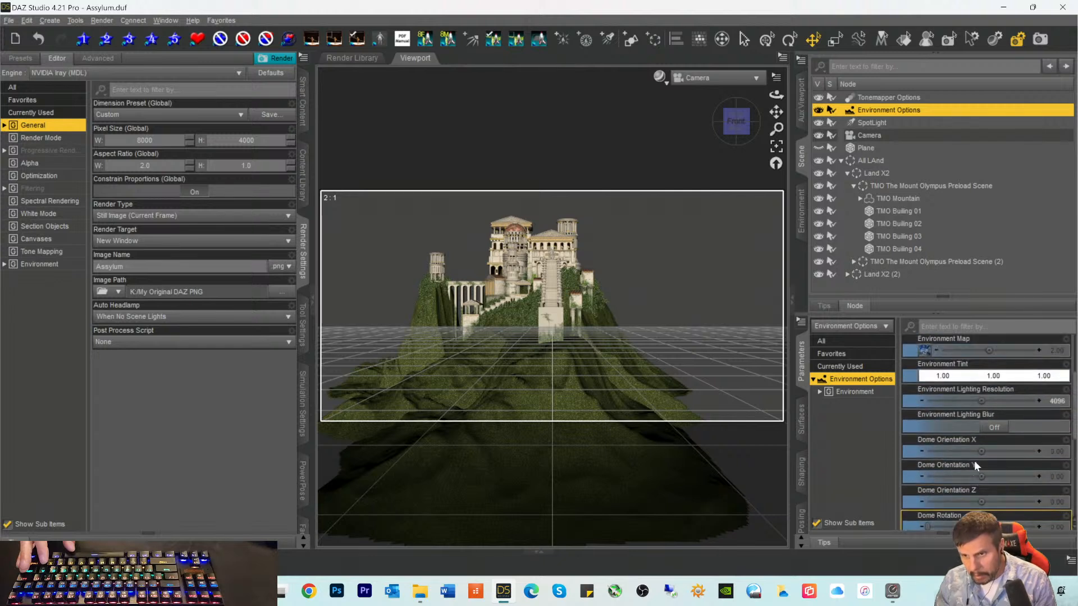
pyautogui.scroll(-5, 983, 435)
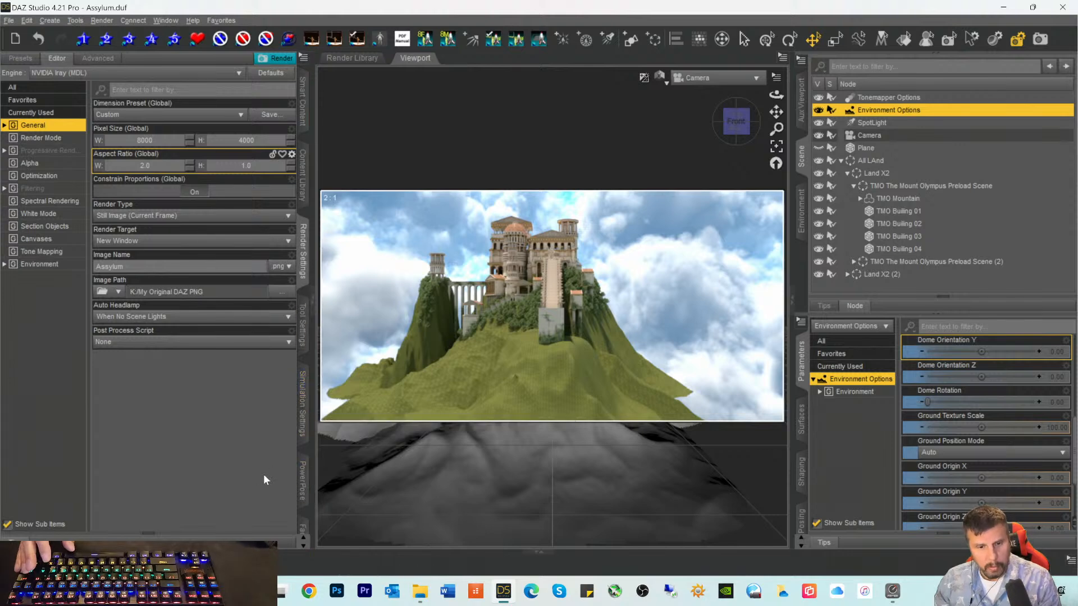
pyautogui.click(305, 510)
pyautogui.click(305, 521)
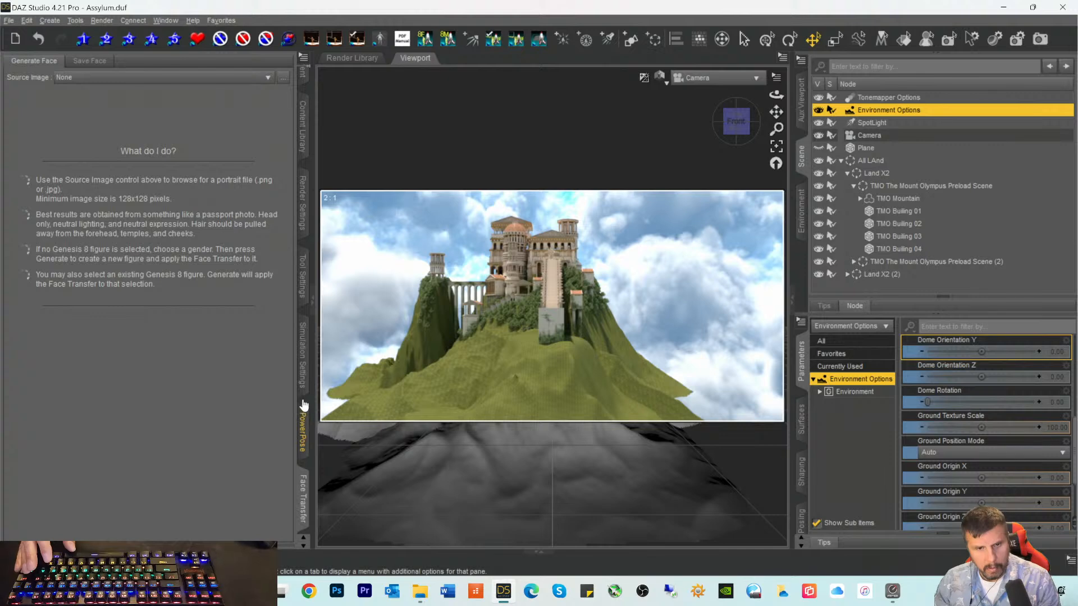
pyautogui.click(304, 371)
pyautogui.click(303, 126)
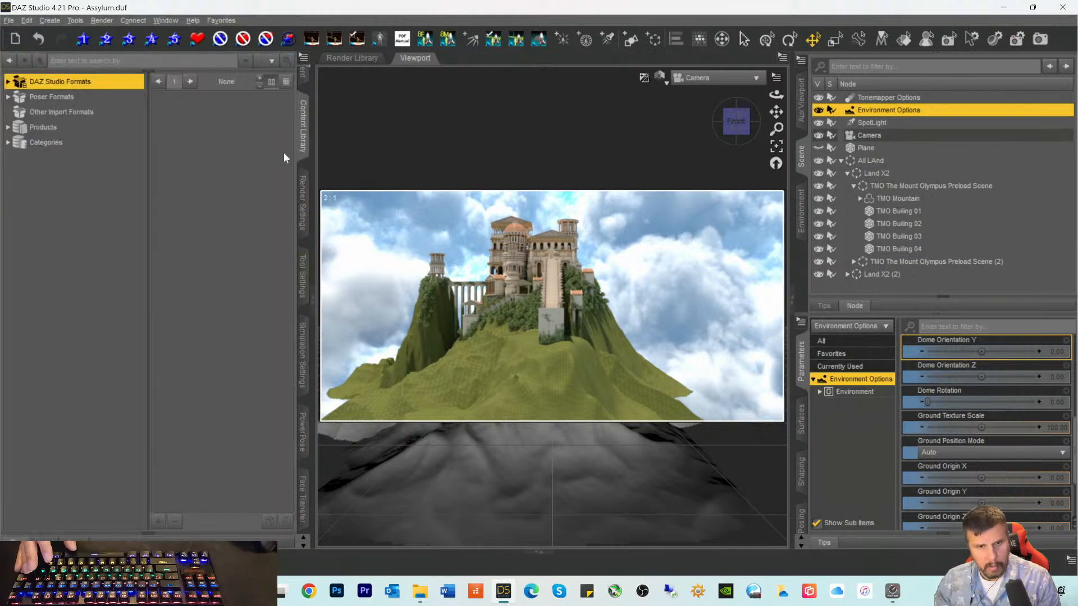
# Step: Open the UltraSceneryXT pane and dock it alongside the Content Library and Render Settings panes
pyautogui.click(172, 23)
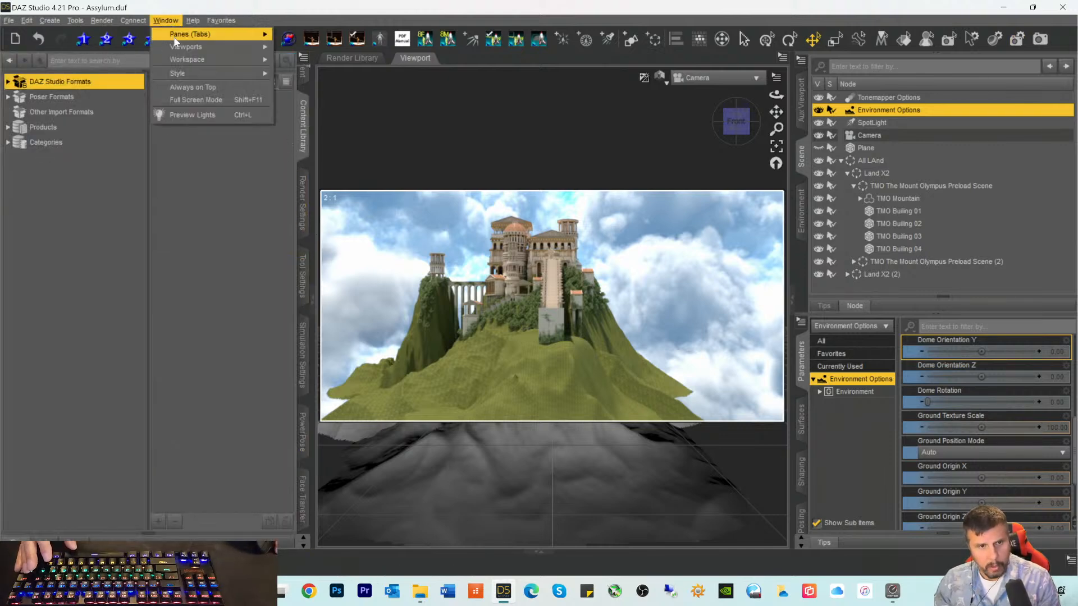
pyautogui.moveTo(195, 61)
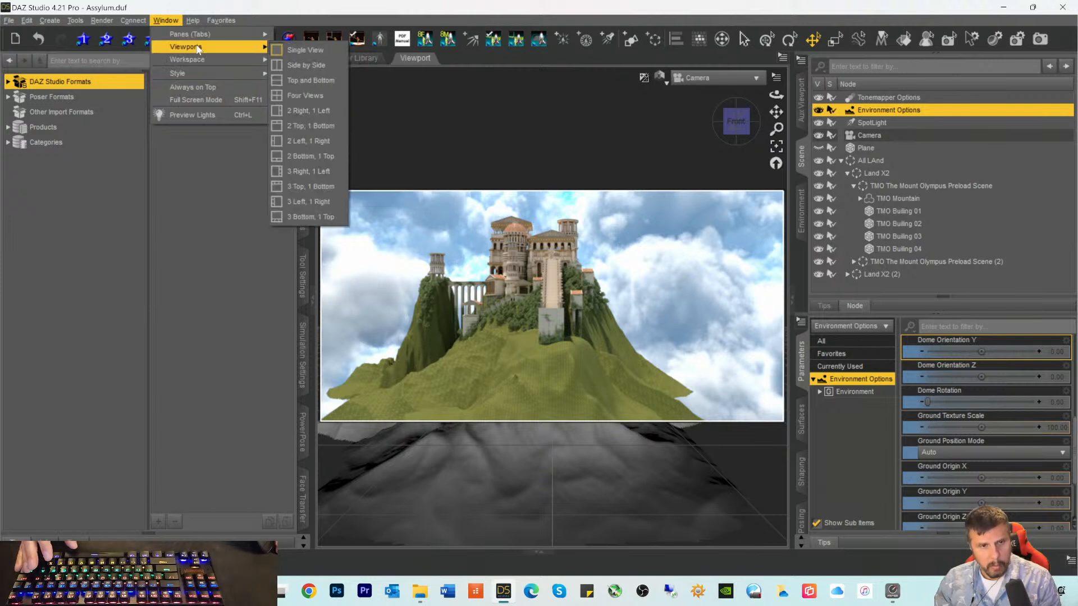
pyautogui.moveTo(191, 34)
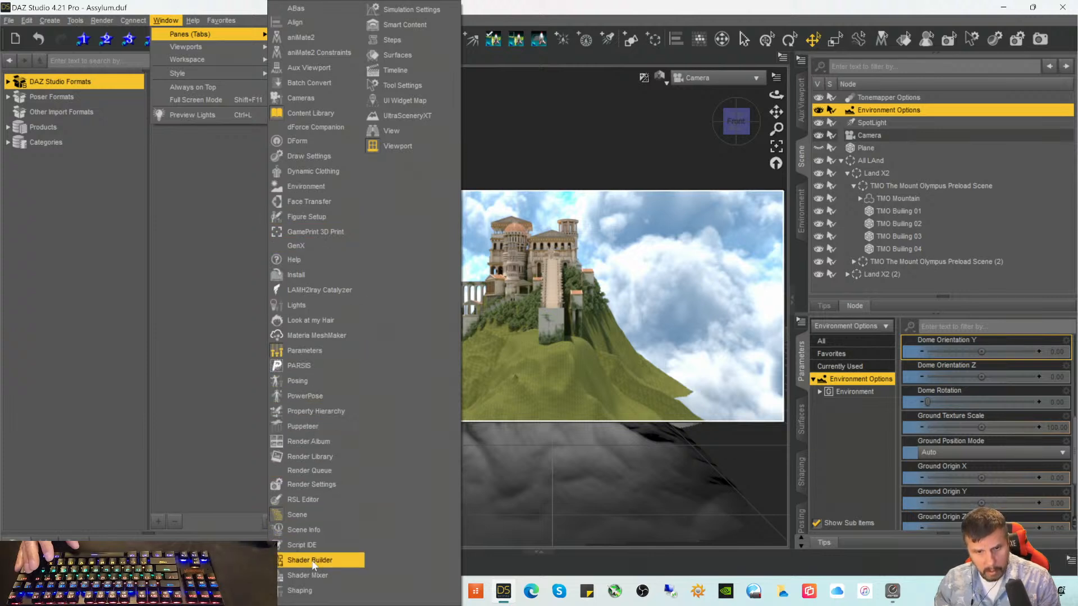
pyautogui.click(400, 116)
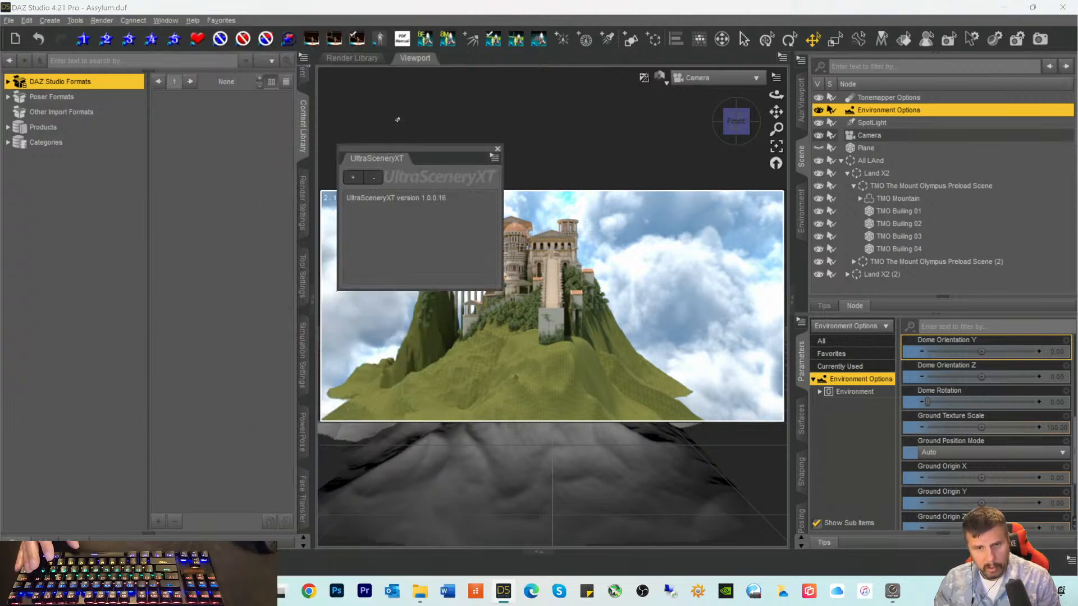
pyautogui.moveTo(377, 163); pyautogui.dragTo(301, 243)
# Step: Create a new UltraSceneryXT terrain with the resolution set to 1024, keeping the name UltraSceneryXT
pyautogui.click(15, 64)
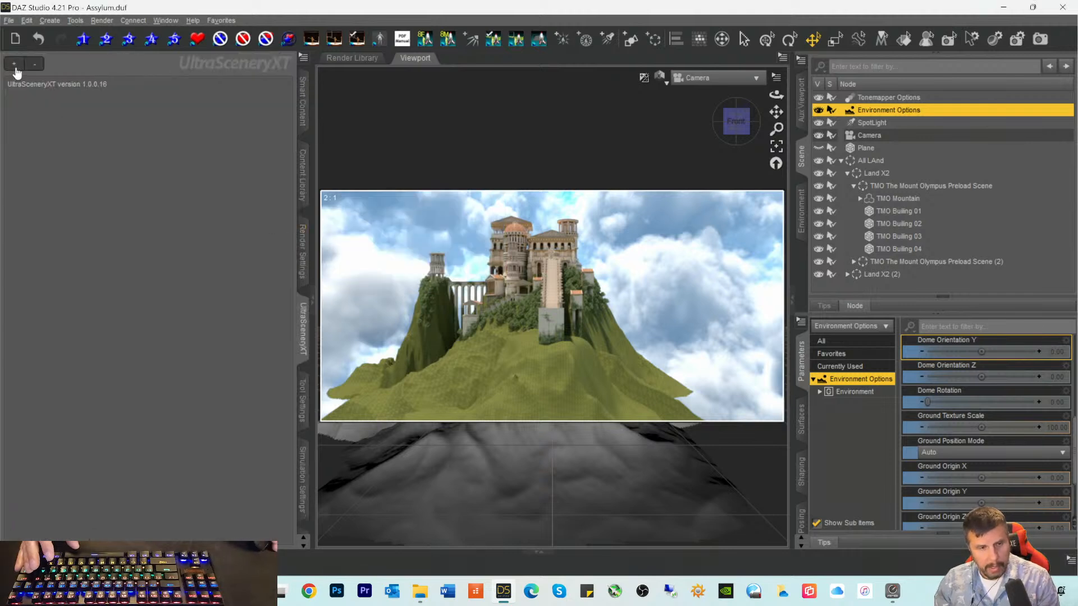
pyautogui.click(536, 302)
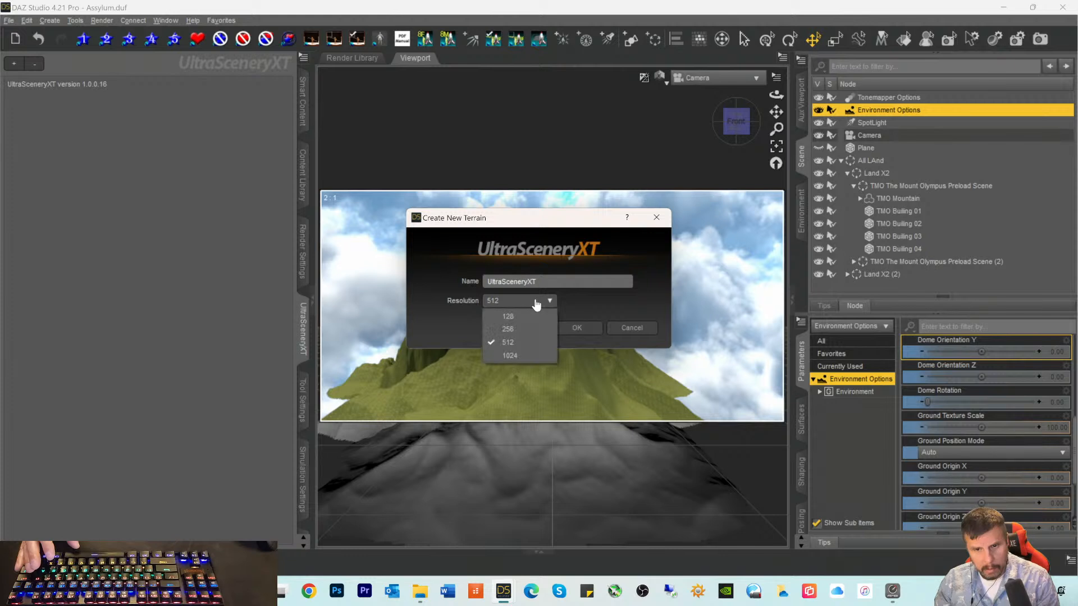
pyautogui.click(509, 355)
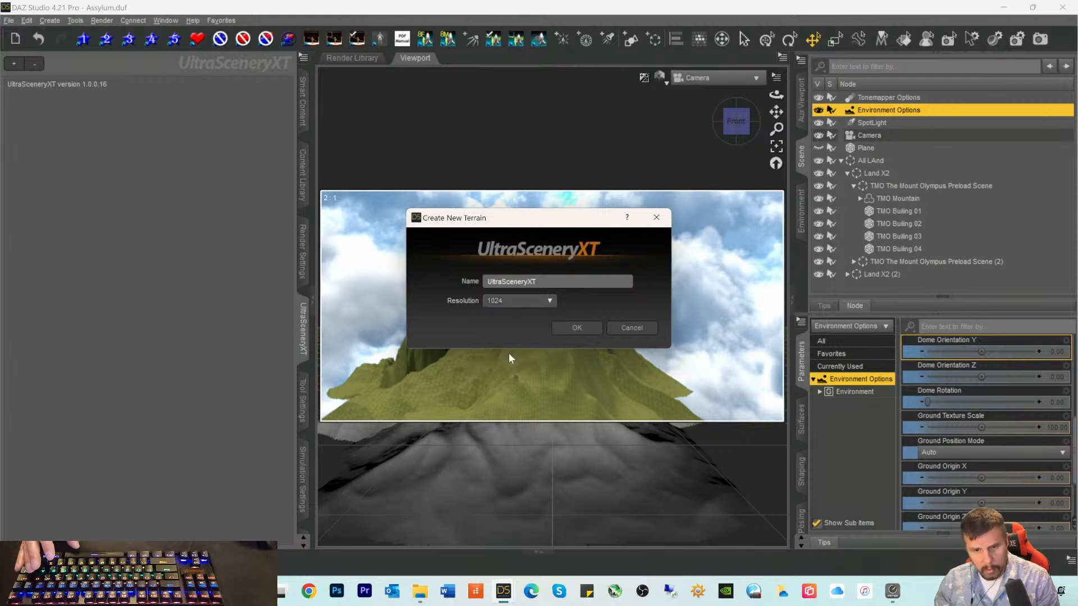
pyautogui.click(569, 331)
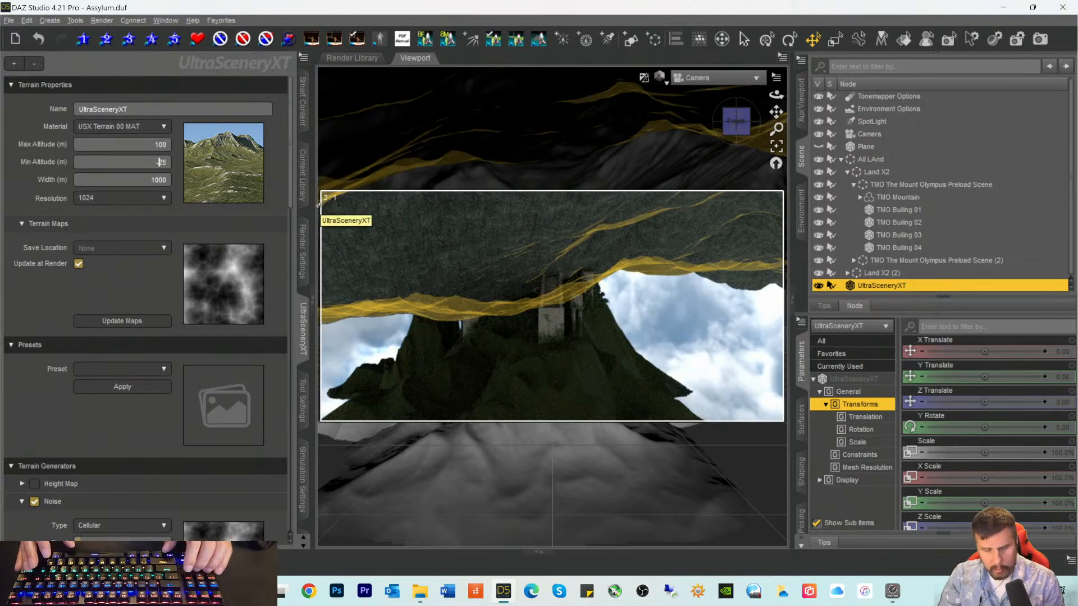
# Step: Set the UltraSceneryXT terrain's Min Altitude to -100 m and its Max Altitude to -25 m
pyautogui.press('BackSpace')
pyautogui.press('BackSpace')
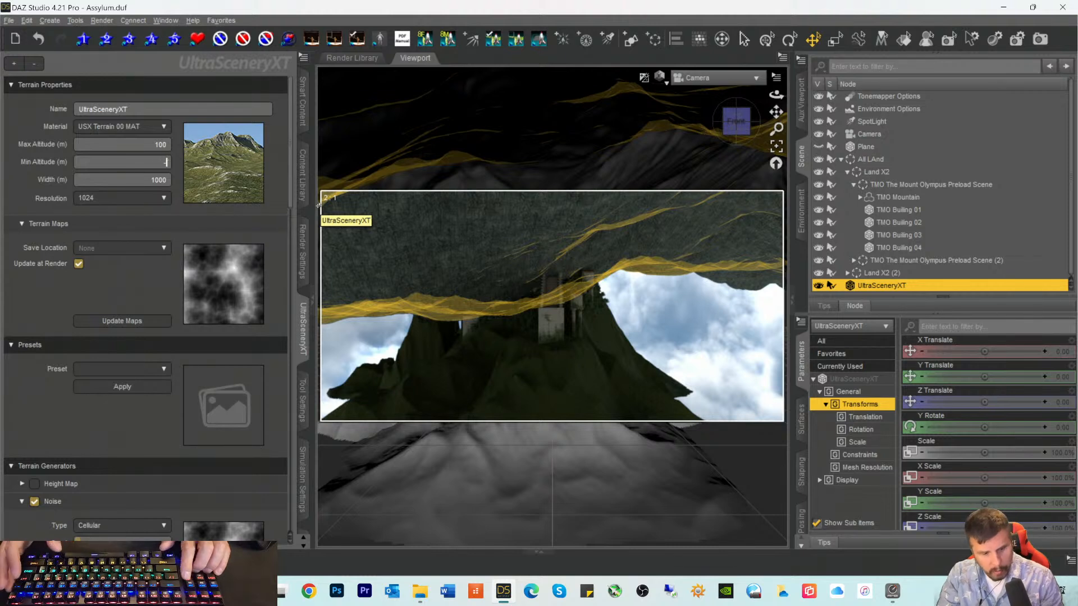
pyautogui.write('100')
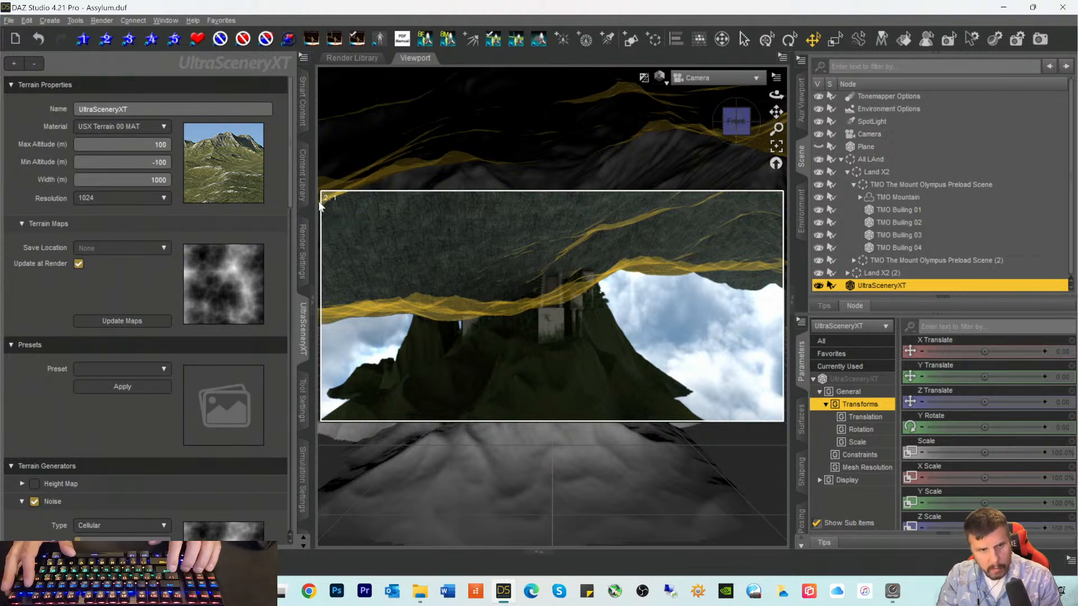
pyautogui.press('Return')
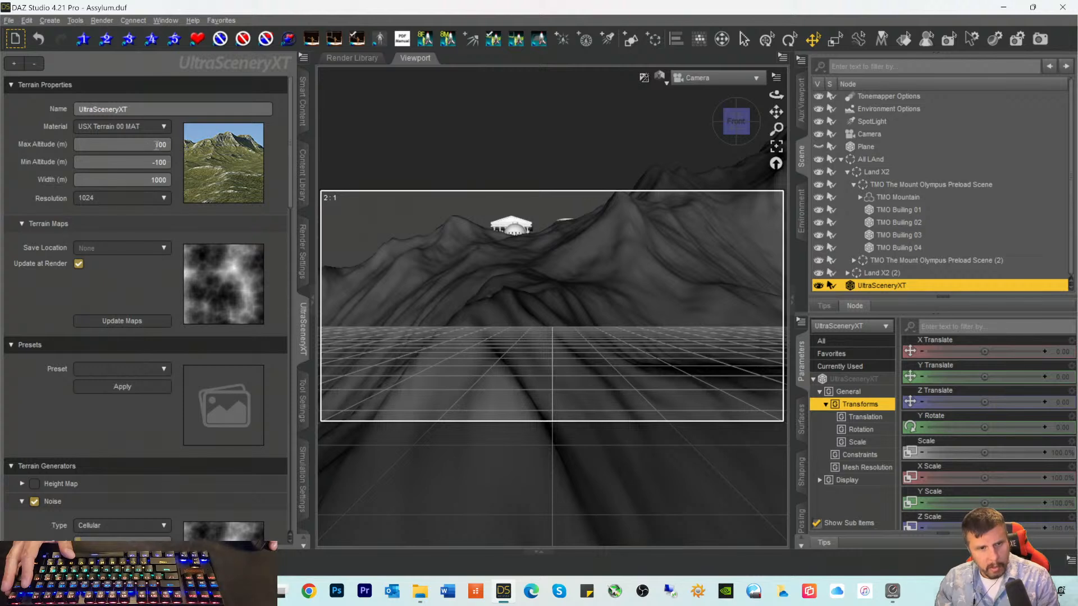
pyautogui.doubleClick(156, 144)
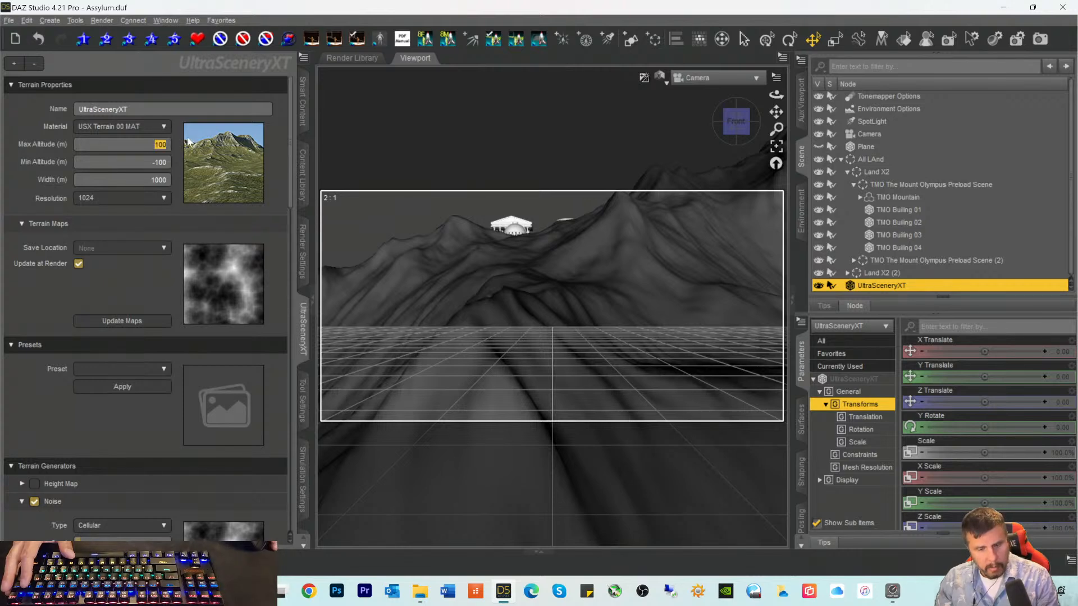
pyautogui.write('-25')
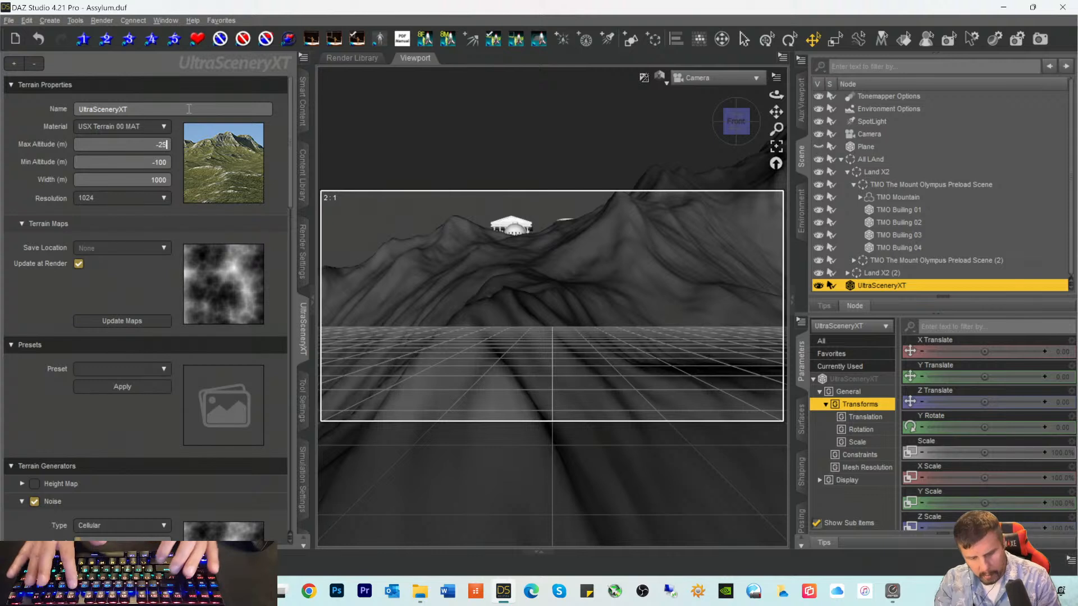
pyautogui.press('Return')
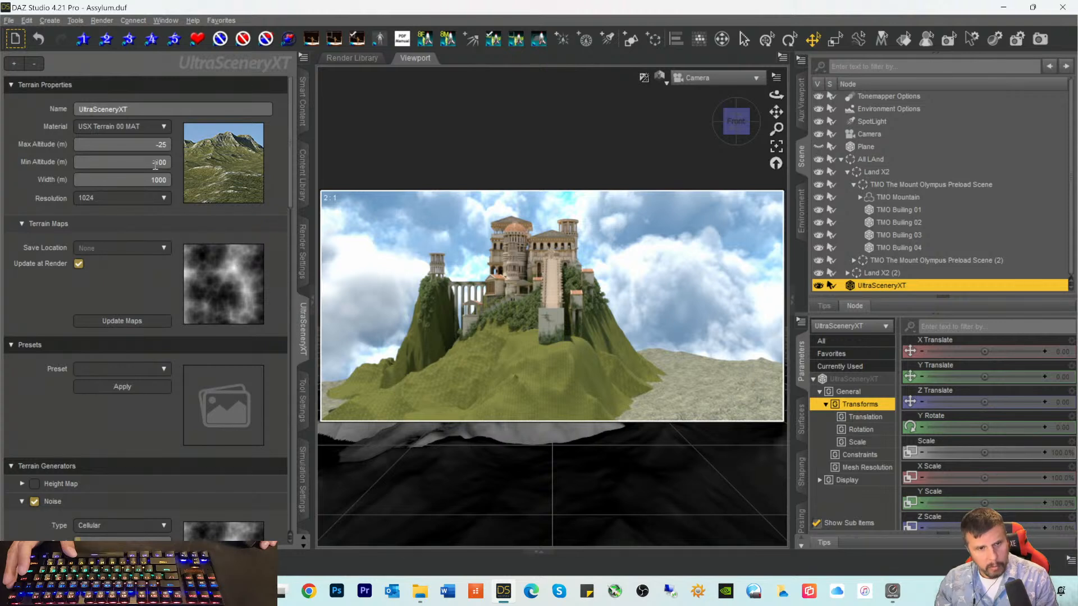
# Step: Lower the terrain's Min Altitude to -150 m
pyautogui.press('BackSpace')
pyautogui.press('BackSpace')
pyautogui.write('50')
pyautogui.press('Return')
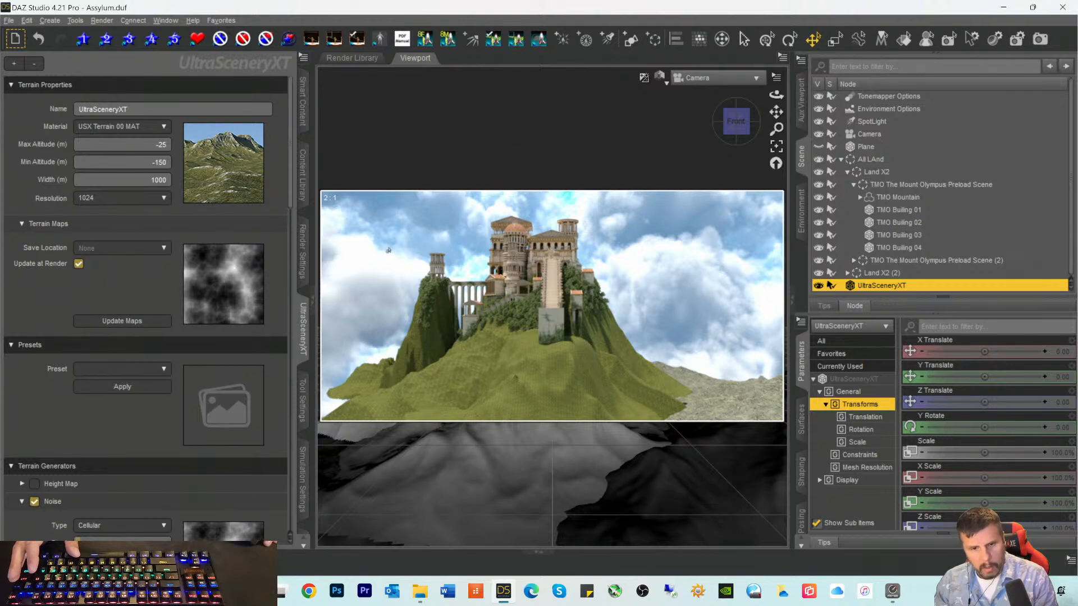
# Step: Try a Min Altitude of -40 m for the terrain
pyautogui.click(154, 163)
pyautogui.doubleClick(157, 163)
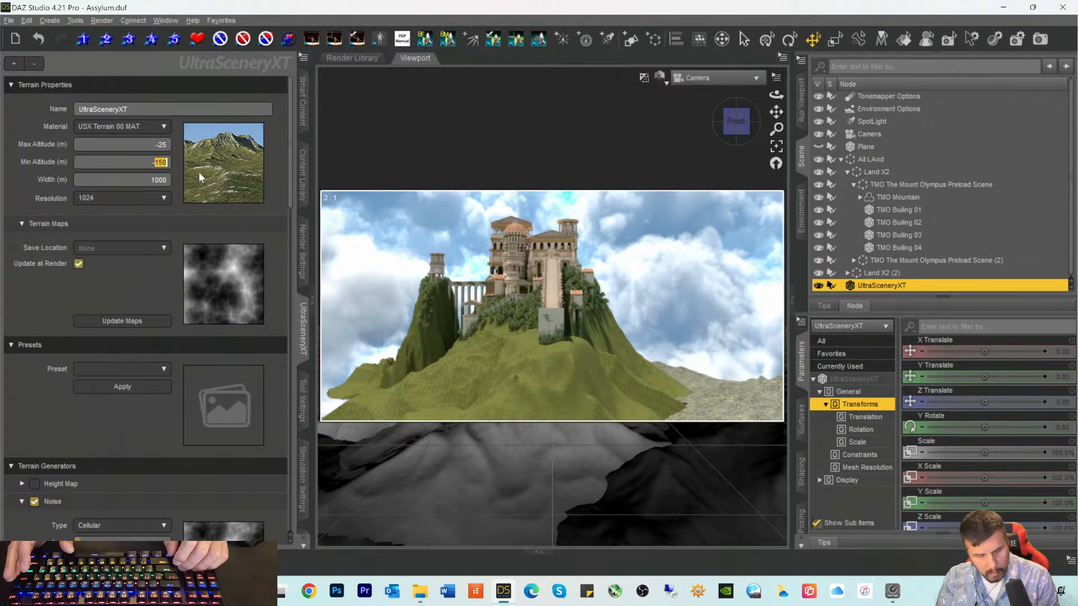
pyautogui.write('-40')
pyautogui.press('Return')
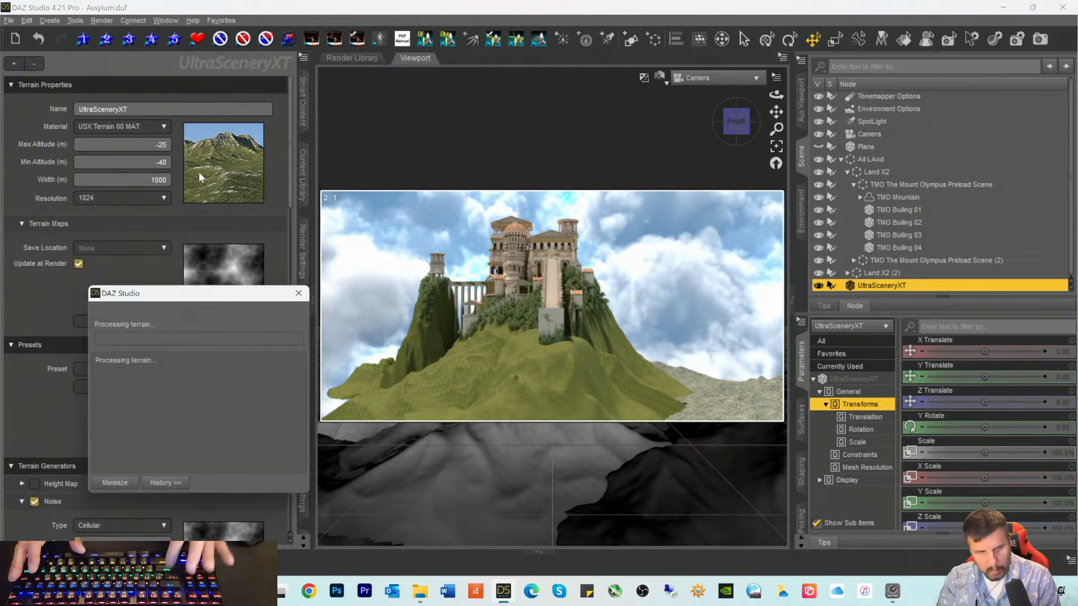
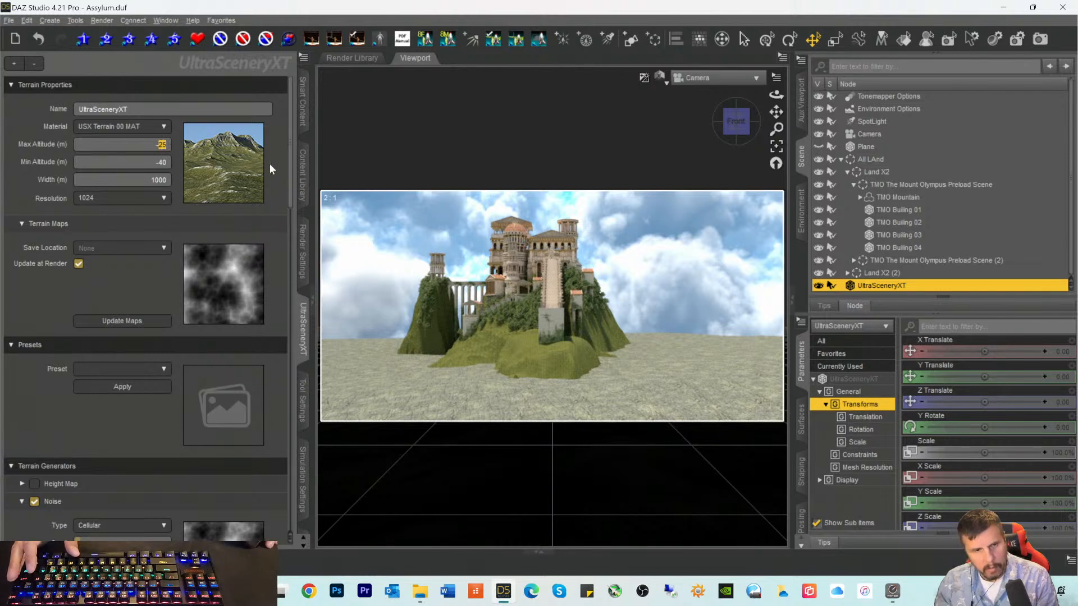
# Step: Set the terrain's Min Altitude to -80 m
pyautogui.click(166, 162)
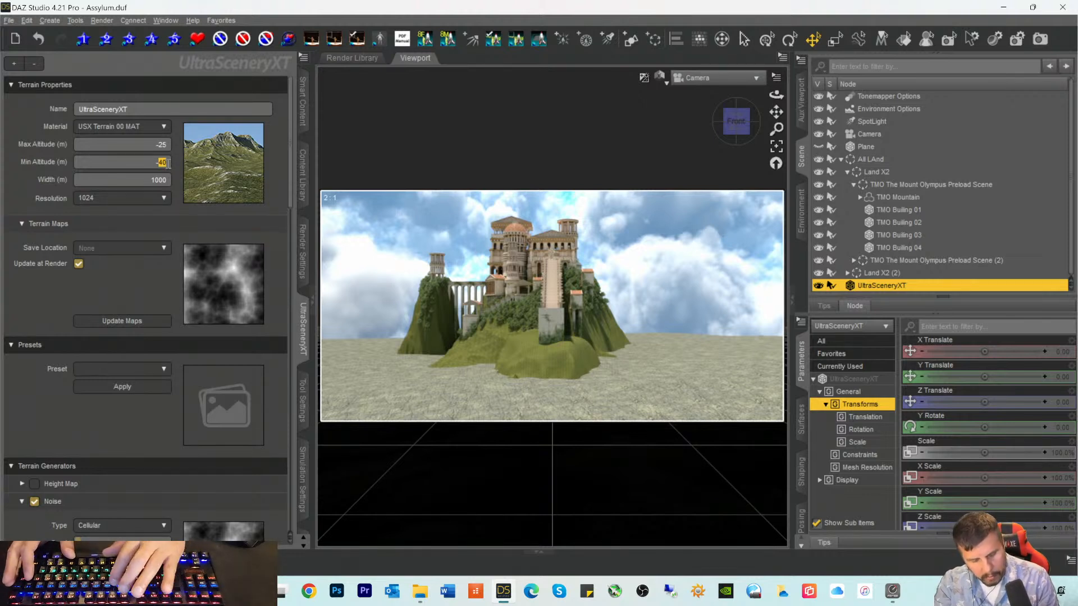
pyautogui.write('80')
pyautogui.press('Return')
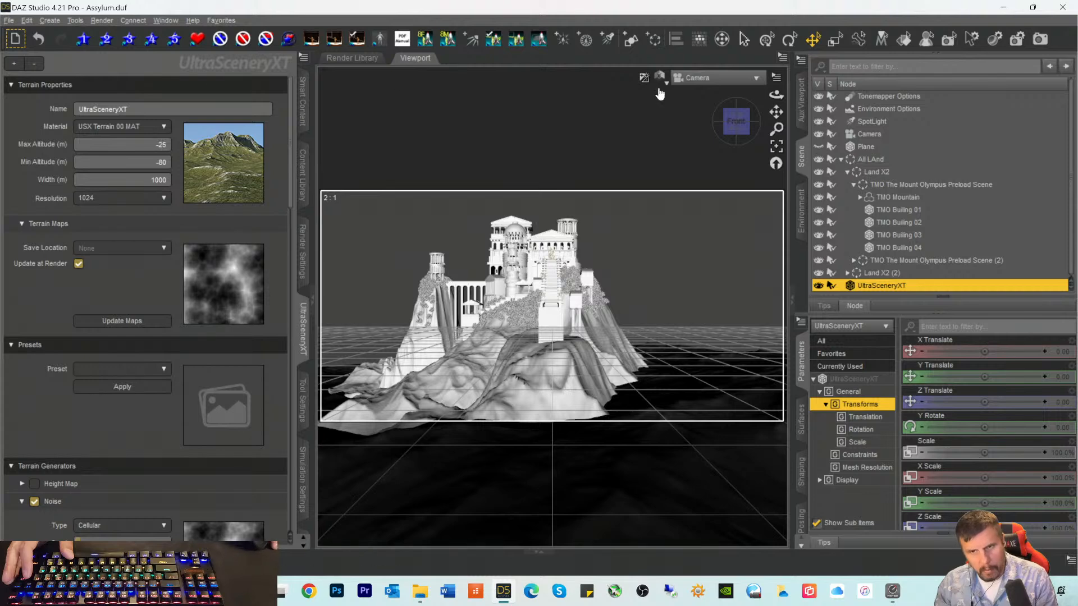
# Step: Lock the Camera node so that it cannot be moved
pyautogui.click(864, 133)
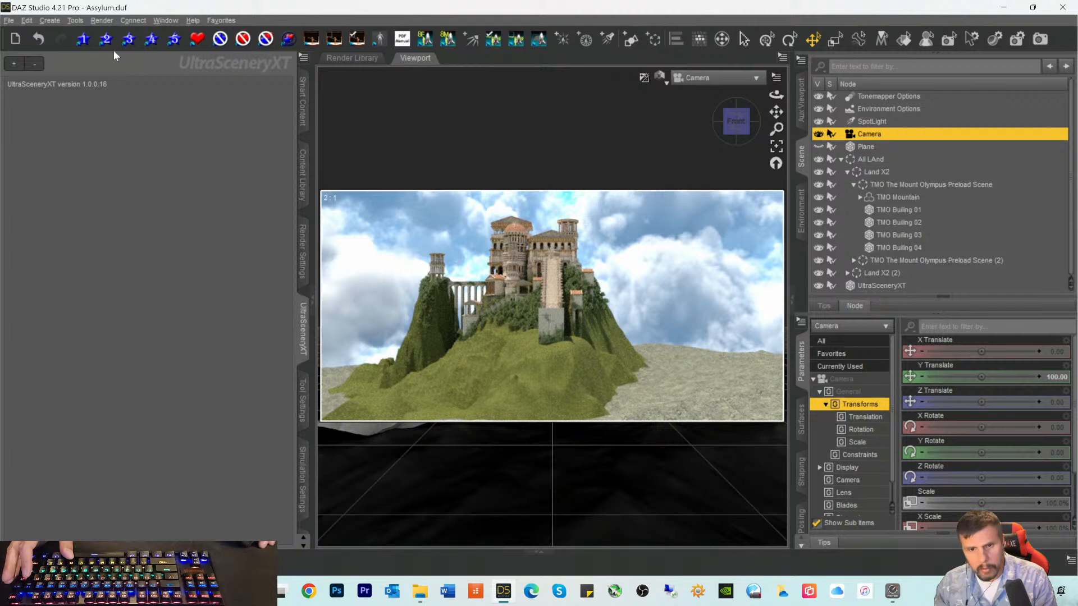
pyautogui.click(27, 21)
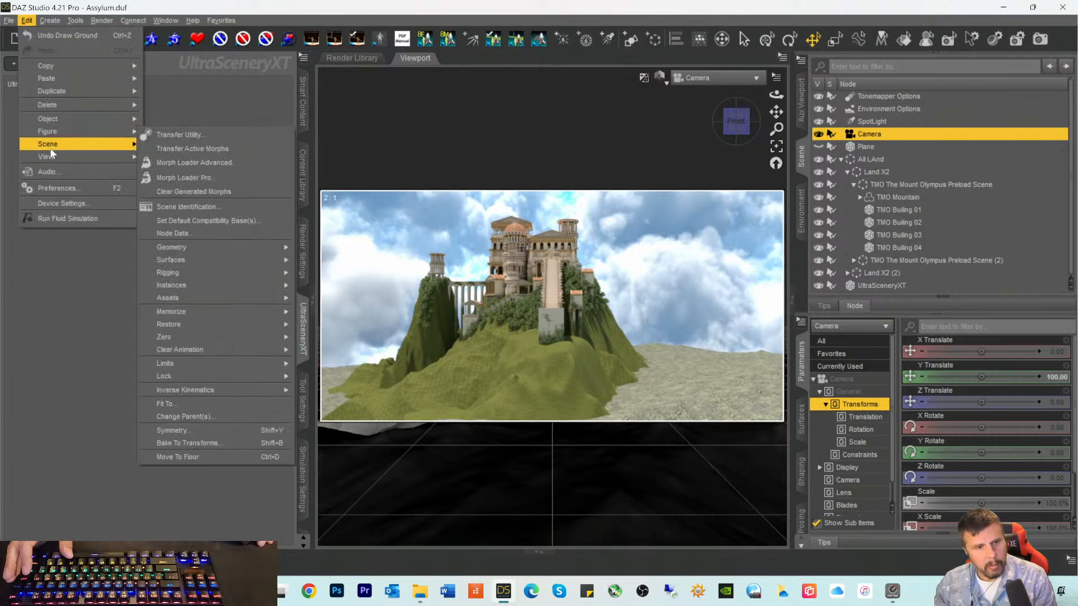
pyautogui.moveTo(55, 120)
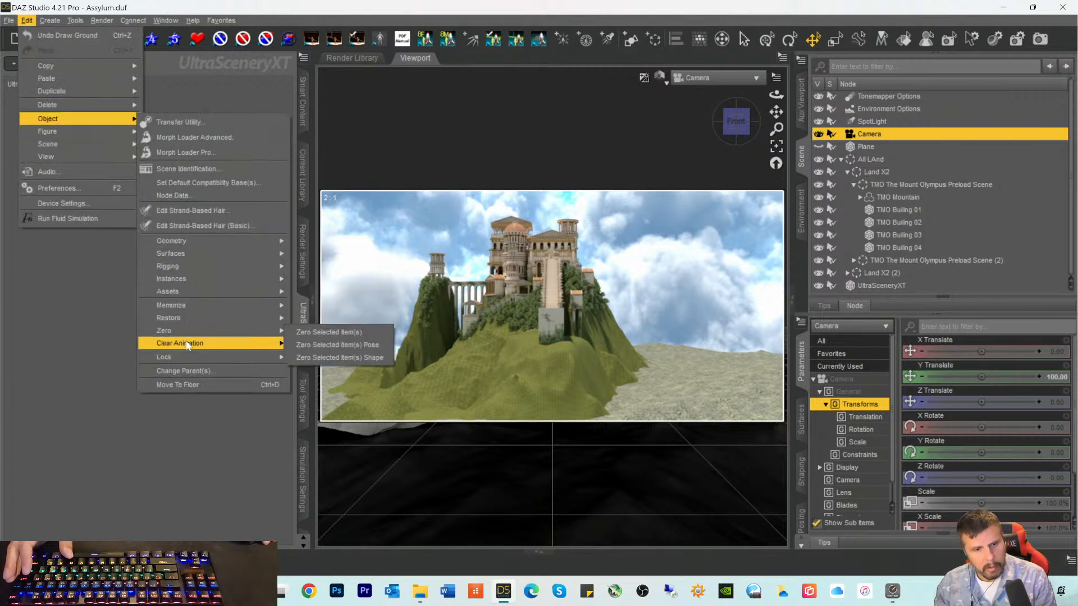
pyautogui.moveTo(223, 358)
pyautogui.click(330, 359)
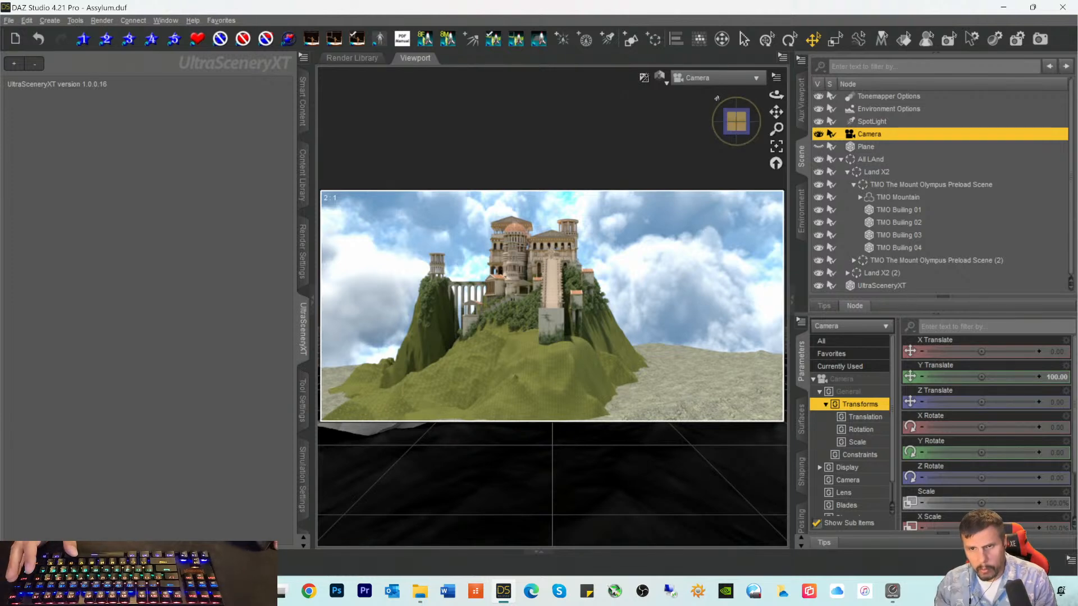
# Step: Switch the viewport to Perspective View and look at the mountain base from behind
pyautogui.click(709, 78)
pyautogui.click(701, 85)
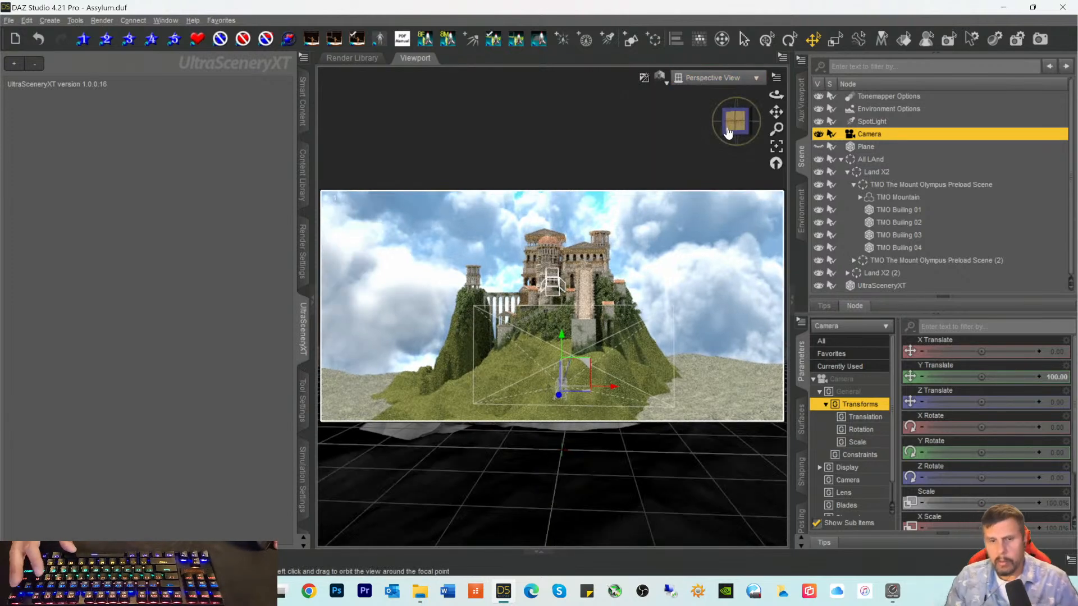
pyautogui.moveTo(738, 122); pyautogui.dragTo(721, 132)
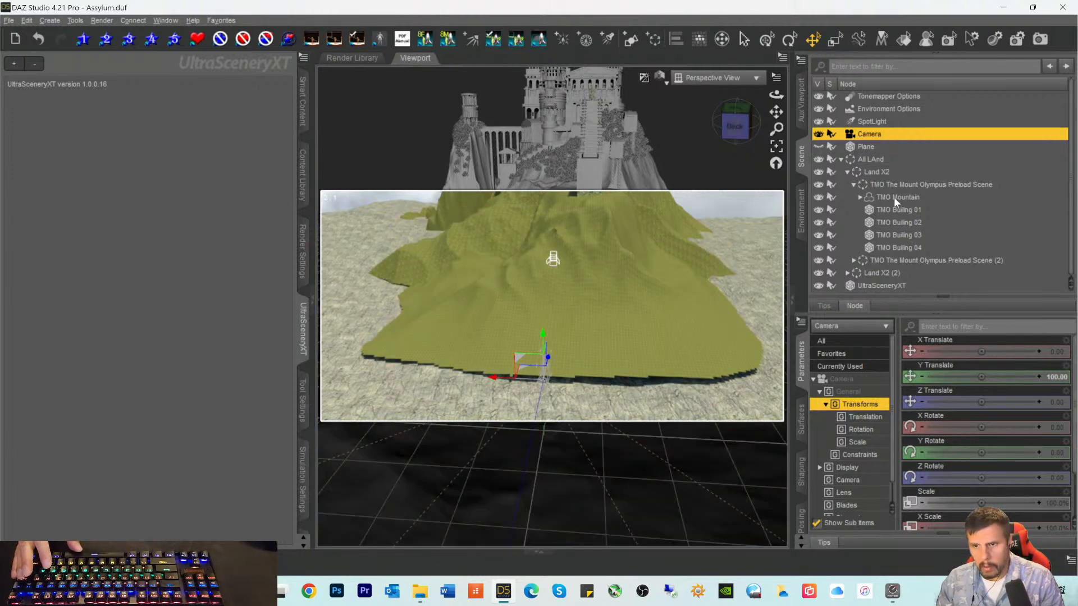
# Step: Set the UltraSceneryXT terrain's Min Altitude to -70 m after trying -60 m
pyautogui.click(855, 284)
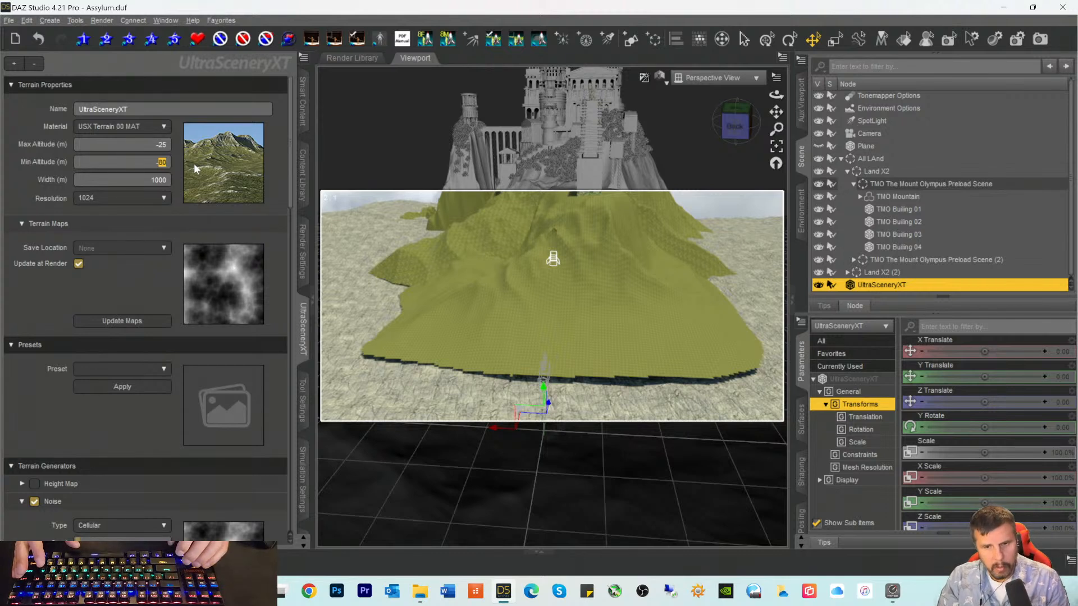
pyautogui.write('60')
pyautogui.press('Return')
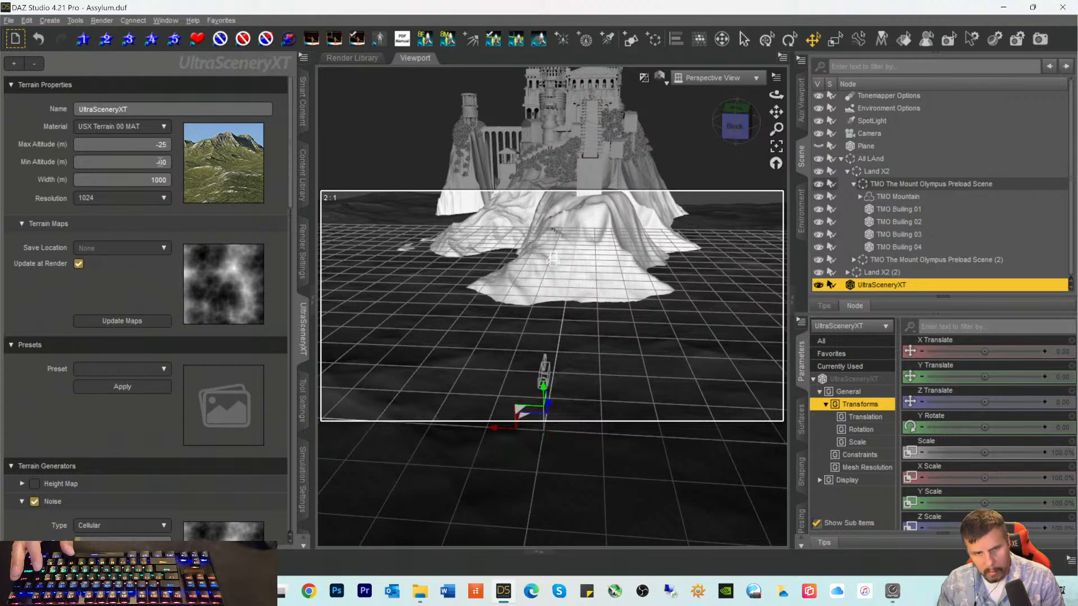
pyautogui.doubleClick(162, 162)
pyautogui.write('-70')
pyautogui.press('Return')
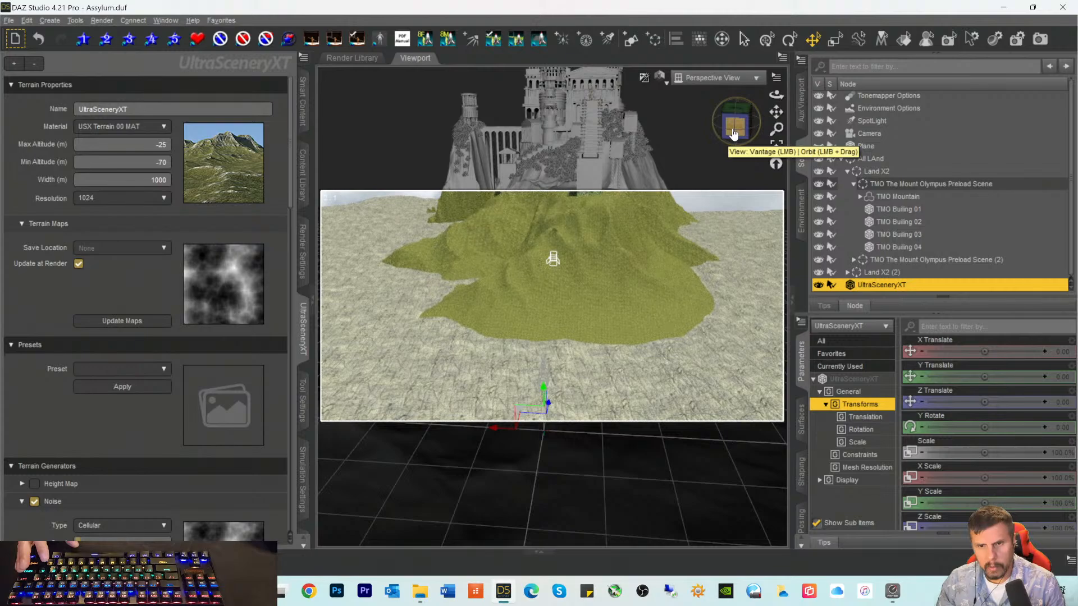
# Step: Inspect from several sides how the terrain meets the base of the mountain
pyautogui.keyDown('alt'); pyautogui.moveTo(553, 258); pyautogui.dragTo(418, 289); pyautogui.keyUp('alt')
pyautogui.moveTo(732, 129)
pyautogui.mouseDown()
pyautogui.moveTo(749, 129)
pyautogui.moveTo(731, 132)
pyautogui.mouseUp()
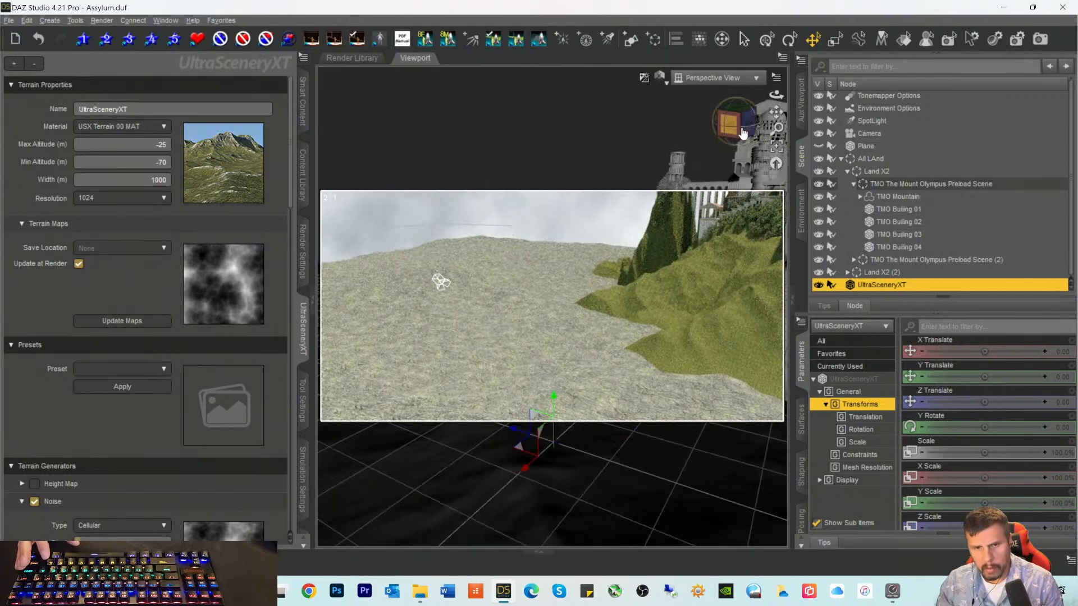
pyautogui.click(745, 132)
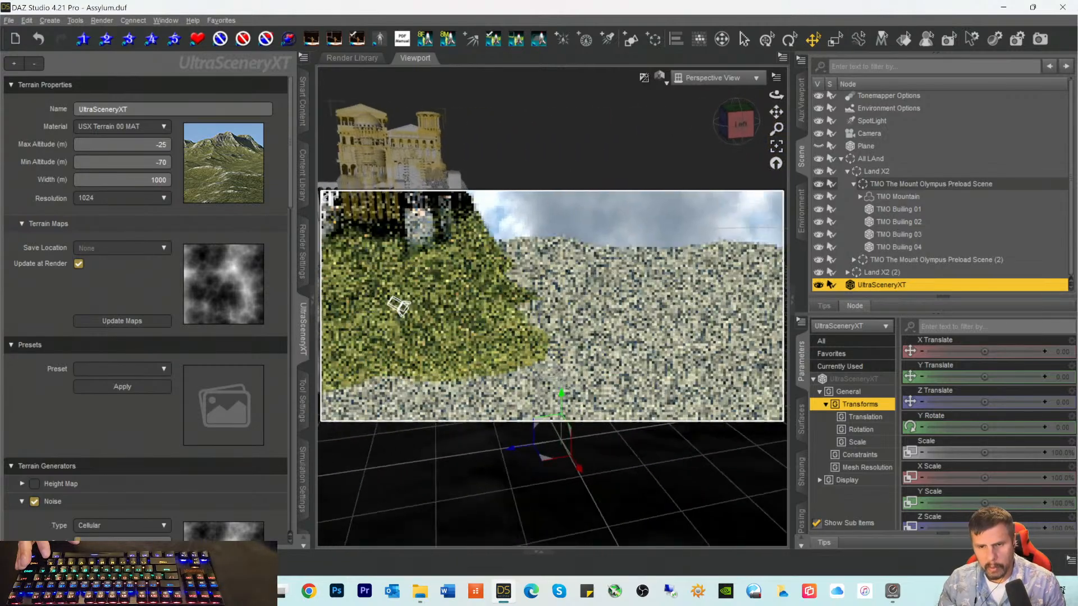
pyautogui.click(719, 130)
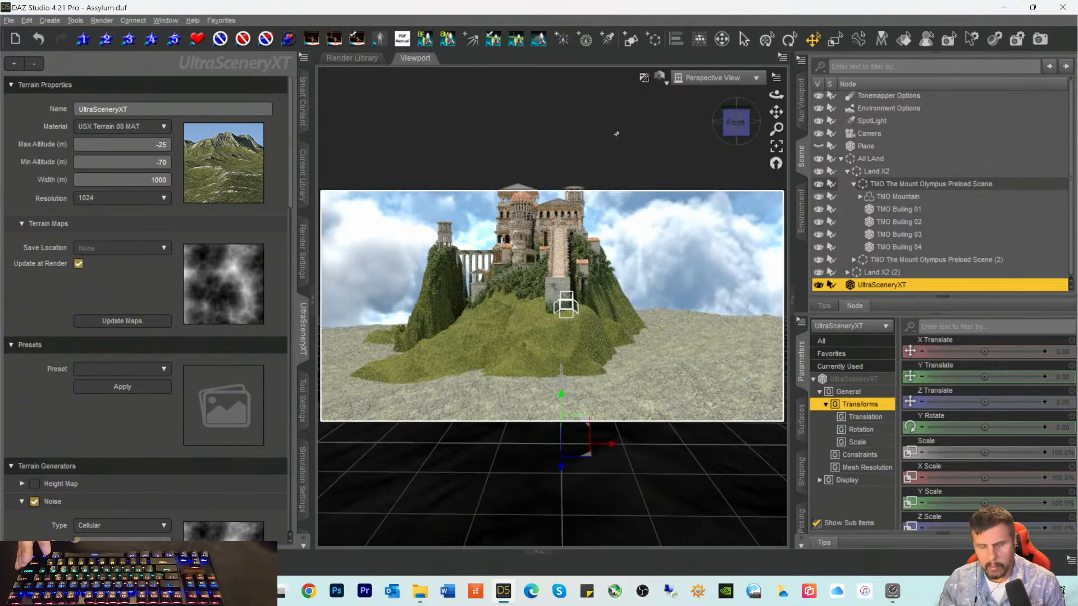
pyautogui.moveTo(744, 134); pyautogui.dragTo(714, 136)
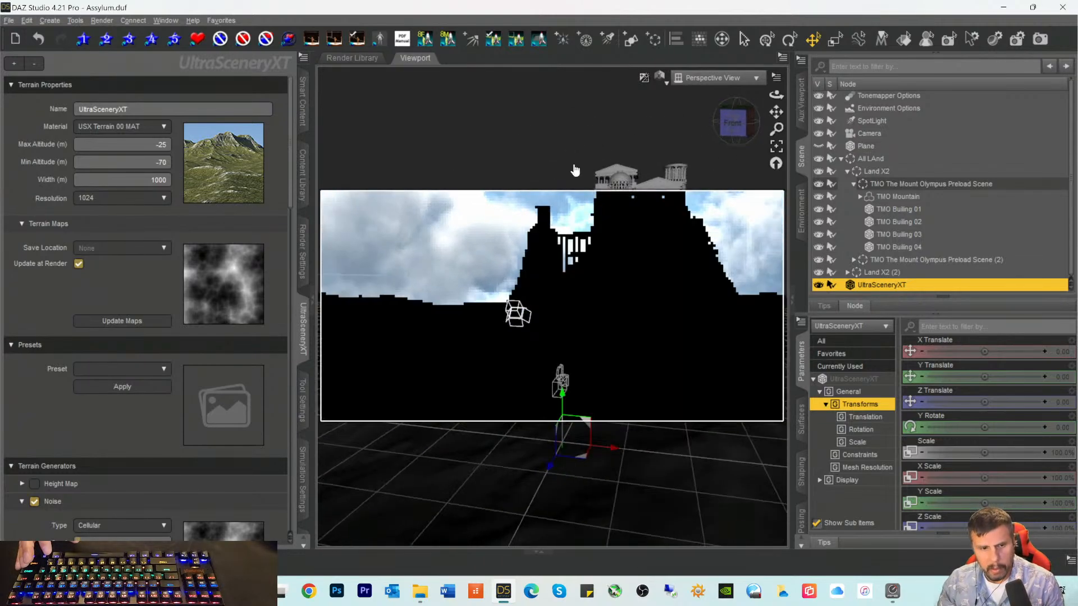
# Step: Enable the Biome in the terrain's ecology settings and set its Scale to 0.5
pyautogui.scroll(-15, 73, 345)
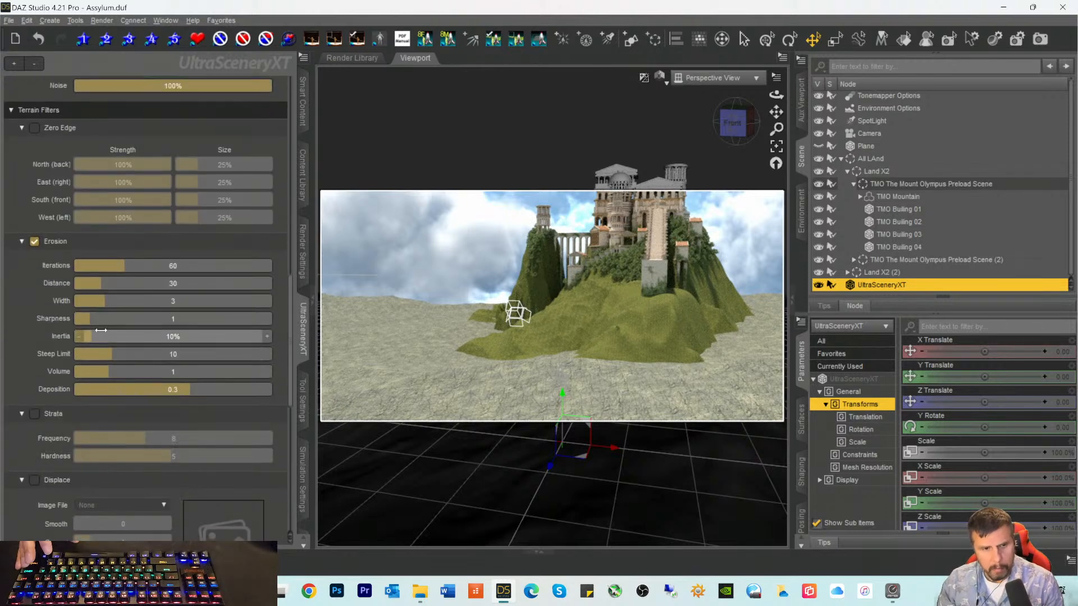
pyautogui.scroll(15, 94, 160)
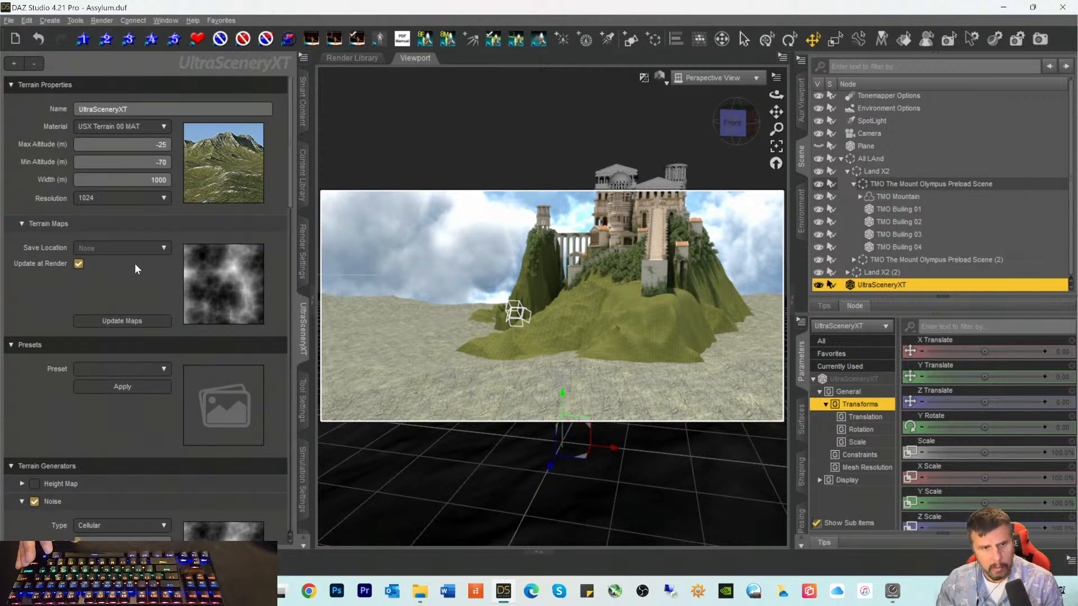
pyautogui.scroll(-13, 172, 270)
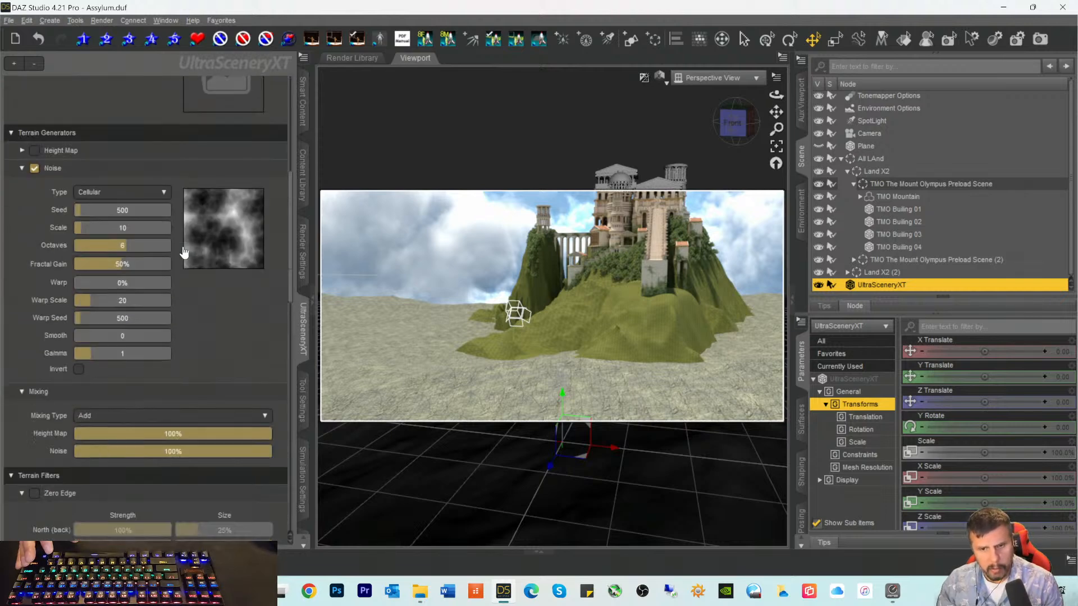
pyautogui.scroll(-8, 195, 251)
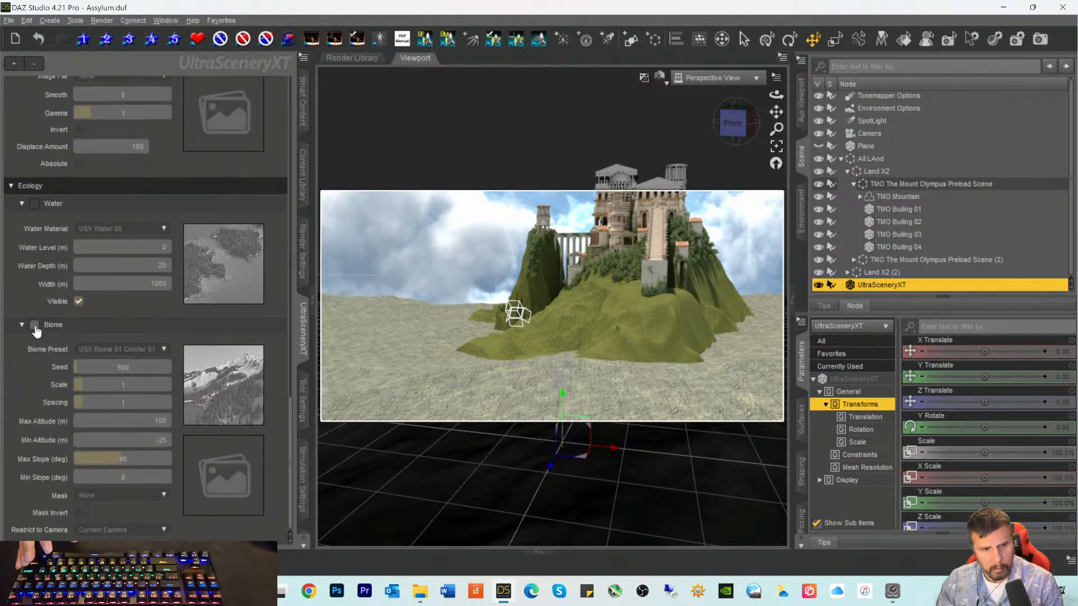
pyautogui.click(34, 325)
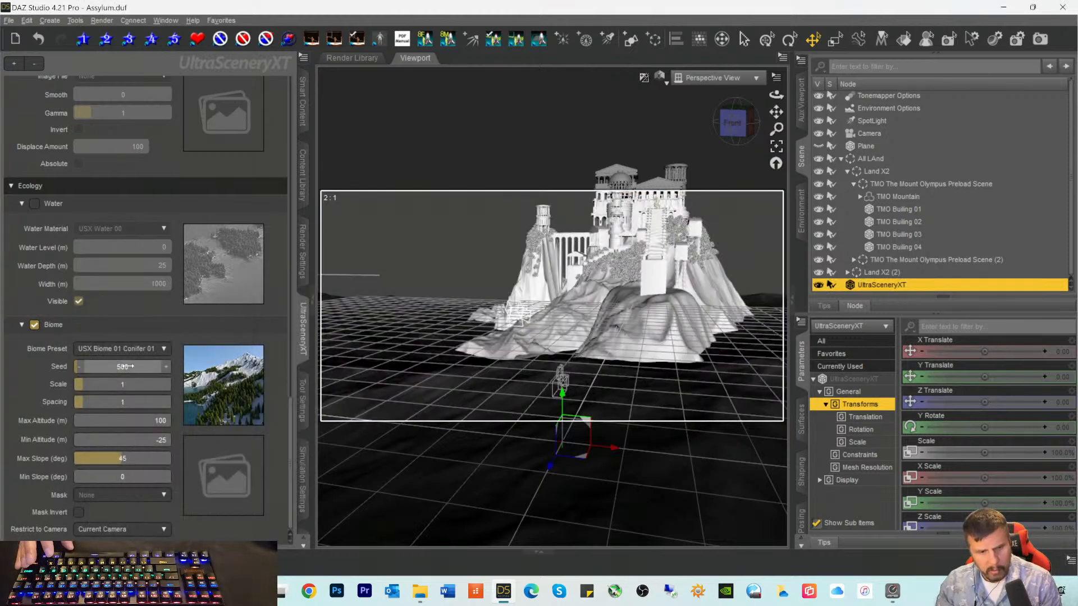
pyautogui.click(134, 385)
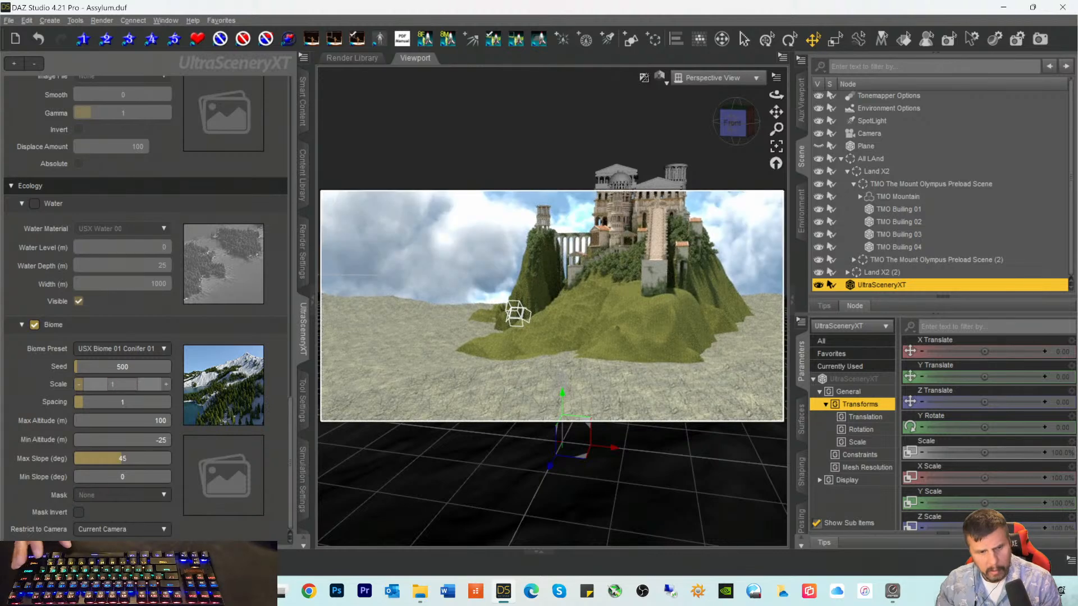
pyautogui.write('01')
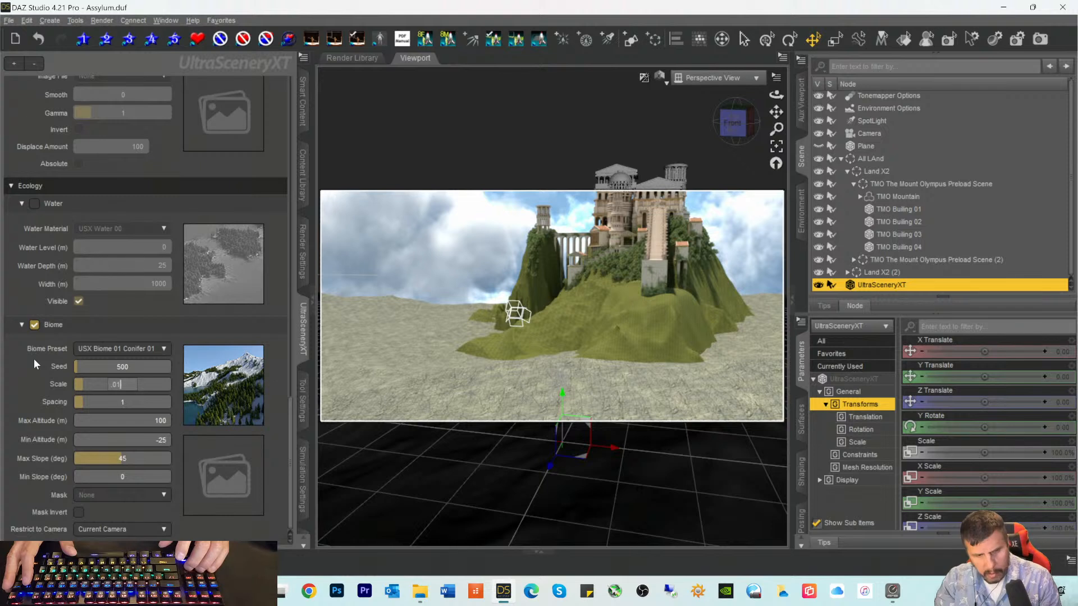
pyautogui.write('5')
pyautogui.press('Return')
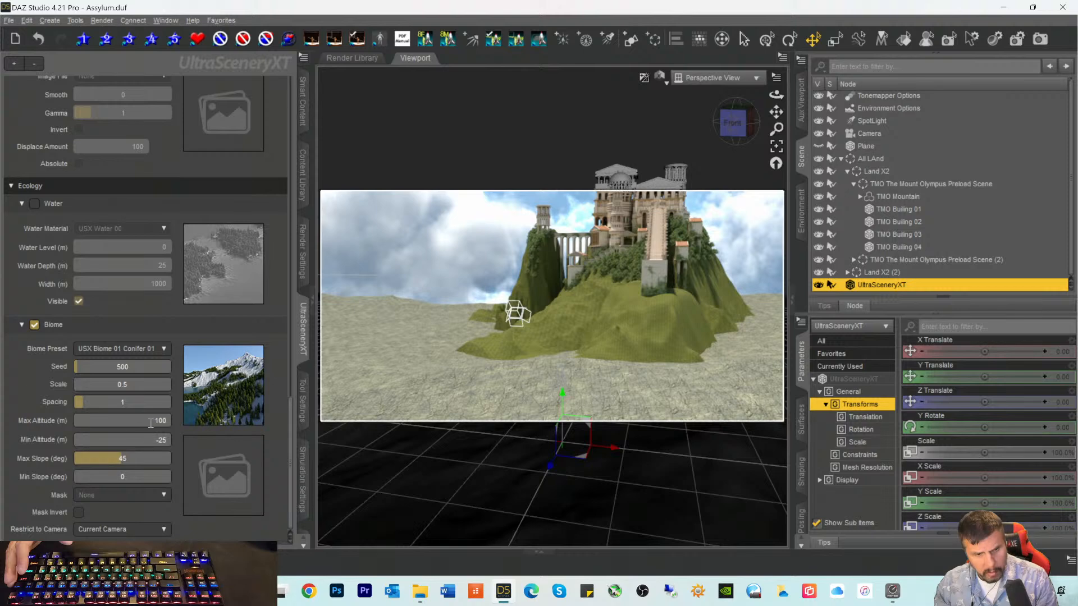
# Step: Set the biome's Max Altitude to -24 m
pyautogui.scroll(10, 156, 399)
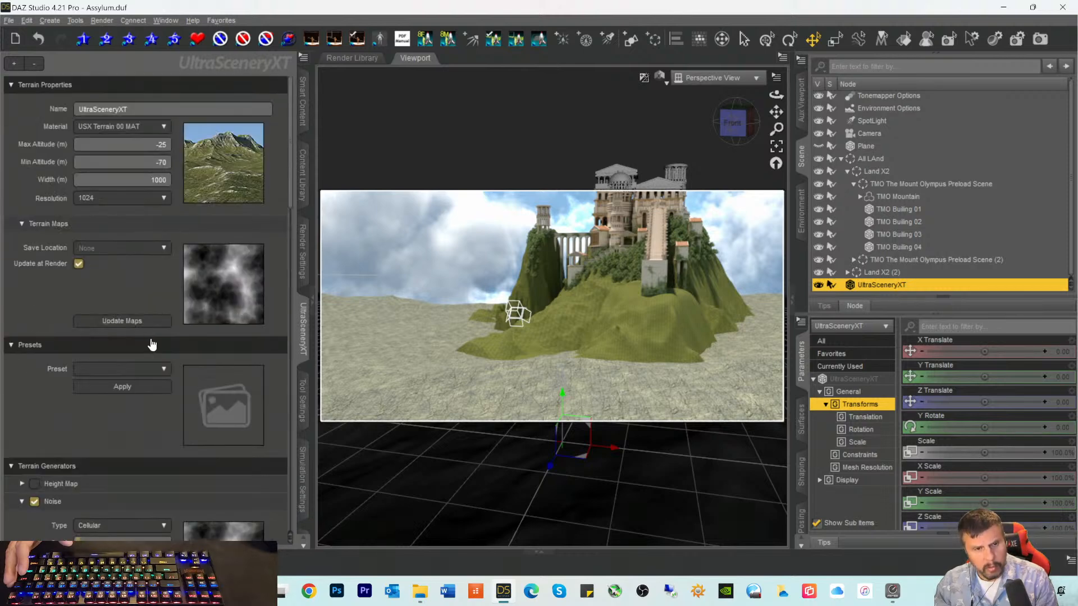
pyautogui.scroll(-10, 144, 360)
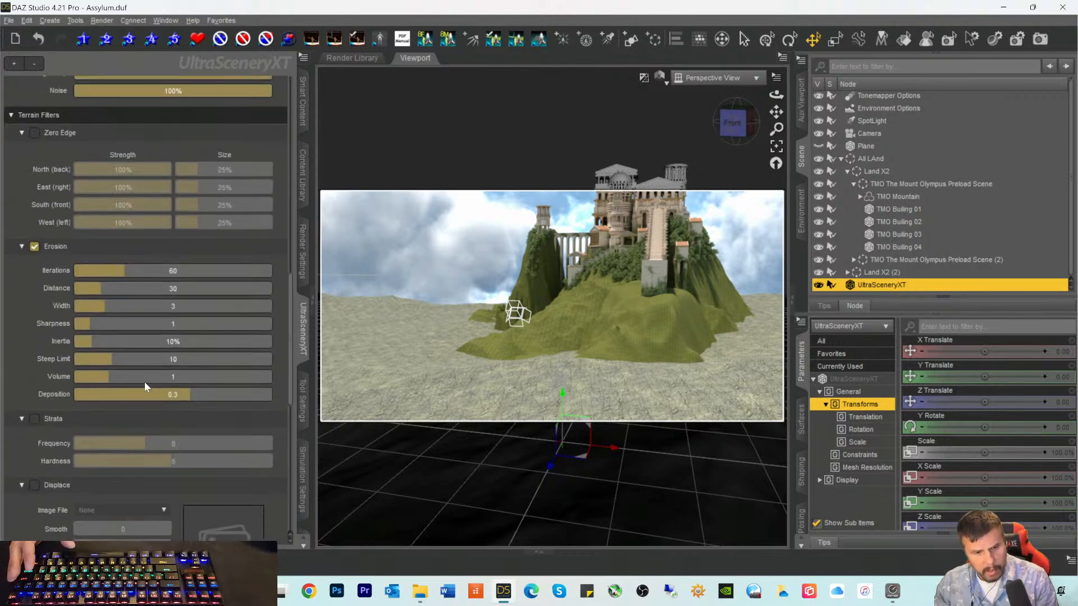
pyautogui.scroll(-10, 145, 386)
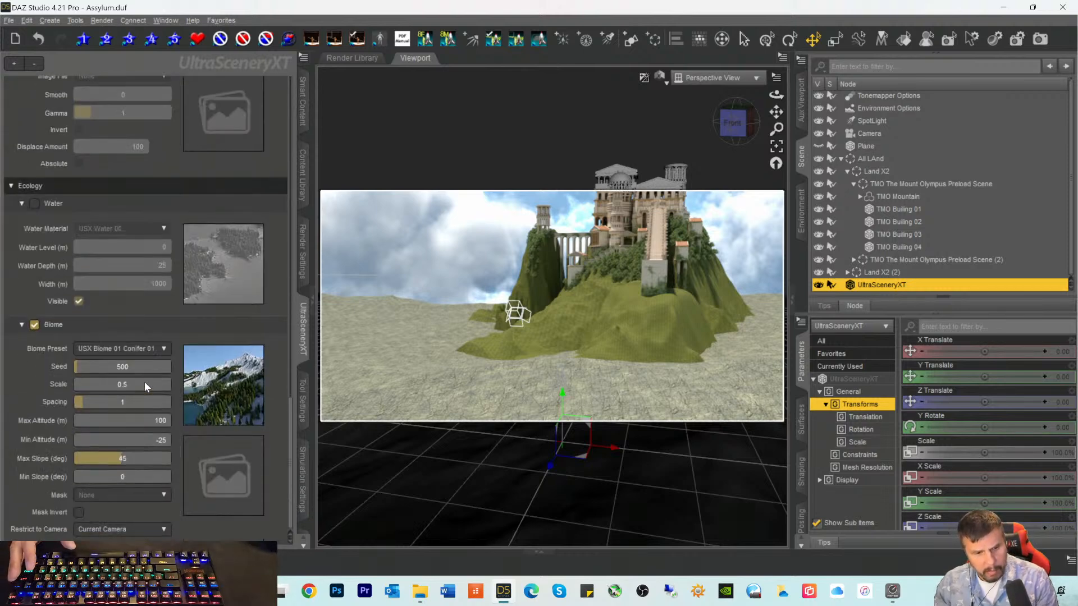
pyautogui.click(150, 421)
pyautogui.press('BackSpace')
pyautogui.write('-24')
pyautogui.press('Return')
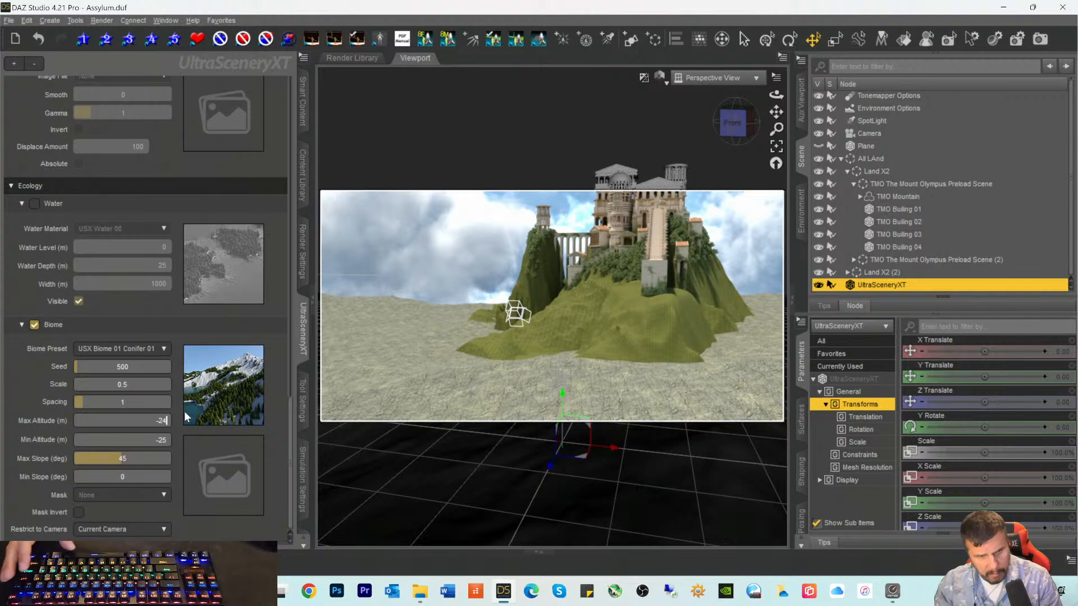
# Step: Set the biome's Min Altitude to -70 m and its Max Altitude to -30 m
pyautogui.click(160, 439)
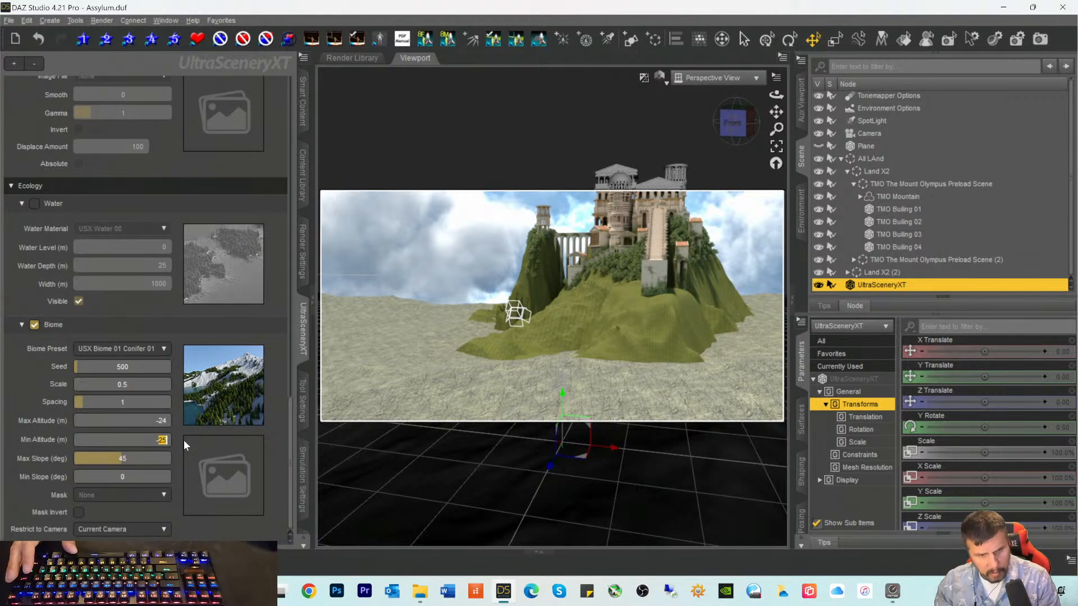
pyautogui.write('-70')
pyautogui.press('Return')
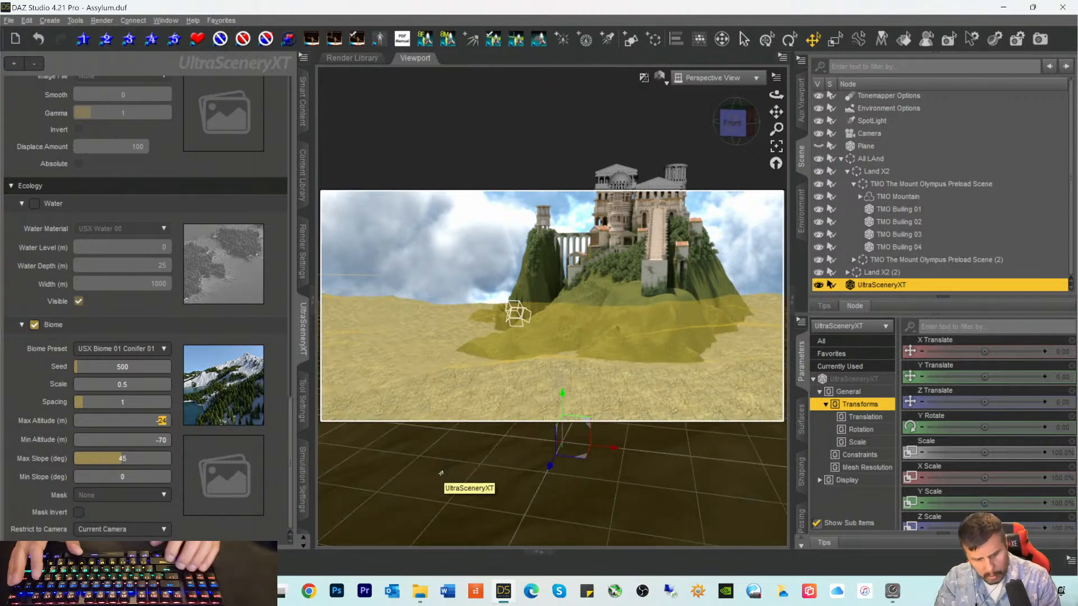
pyautogui.write('30')
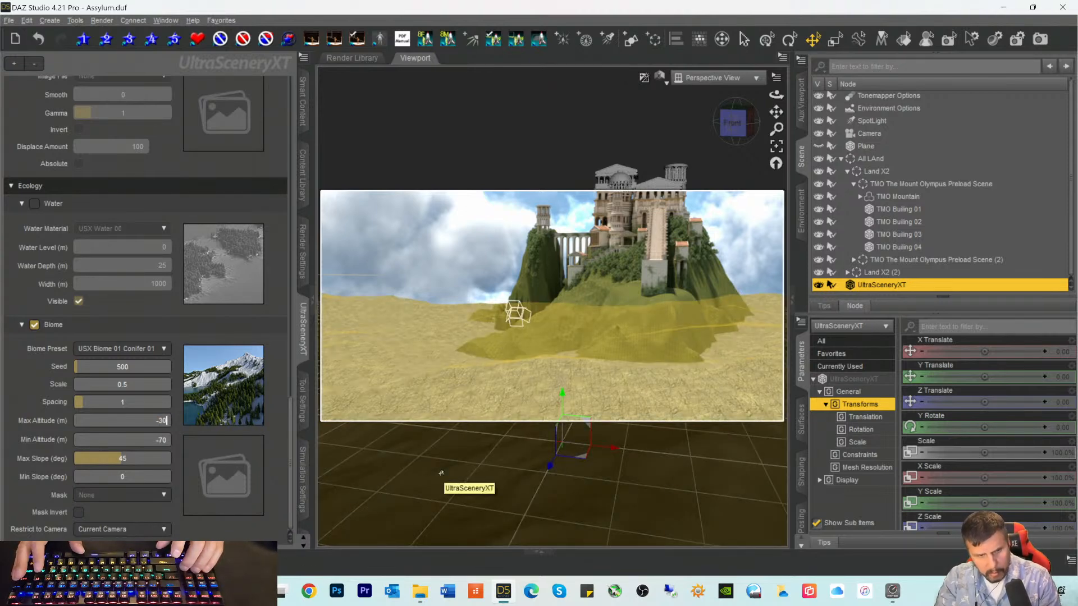
pyautogui.press('Return')
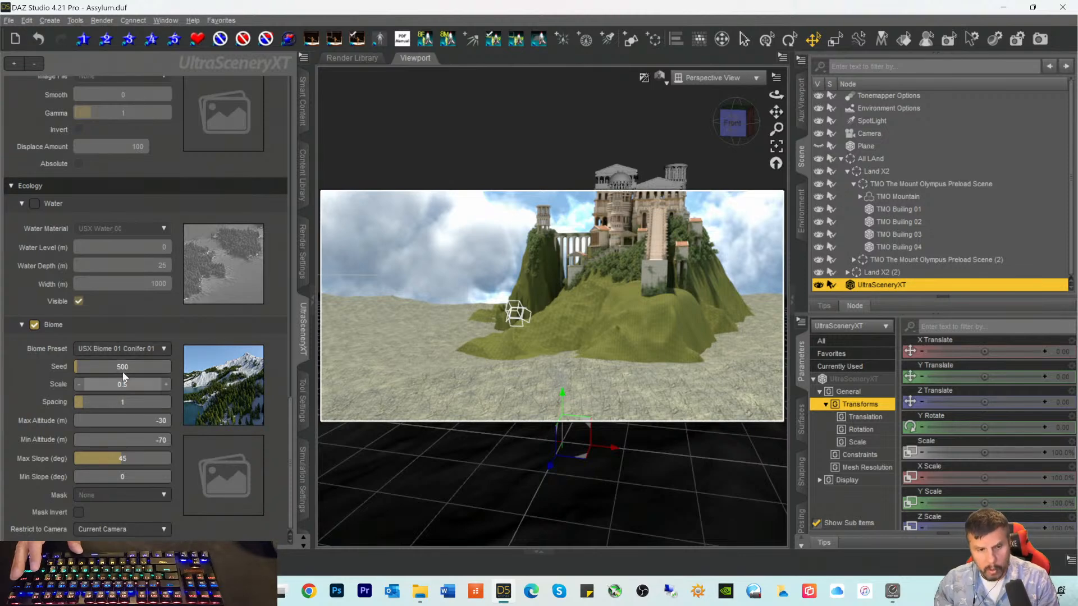
# Step: Save the scene and switch the viewport to the Camera view
pyautogui.scroll(8, 135, 359)
pyautogui.scroll(10, 135, 358)
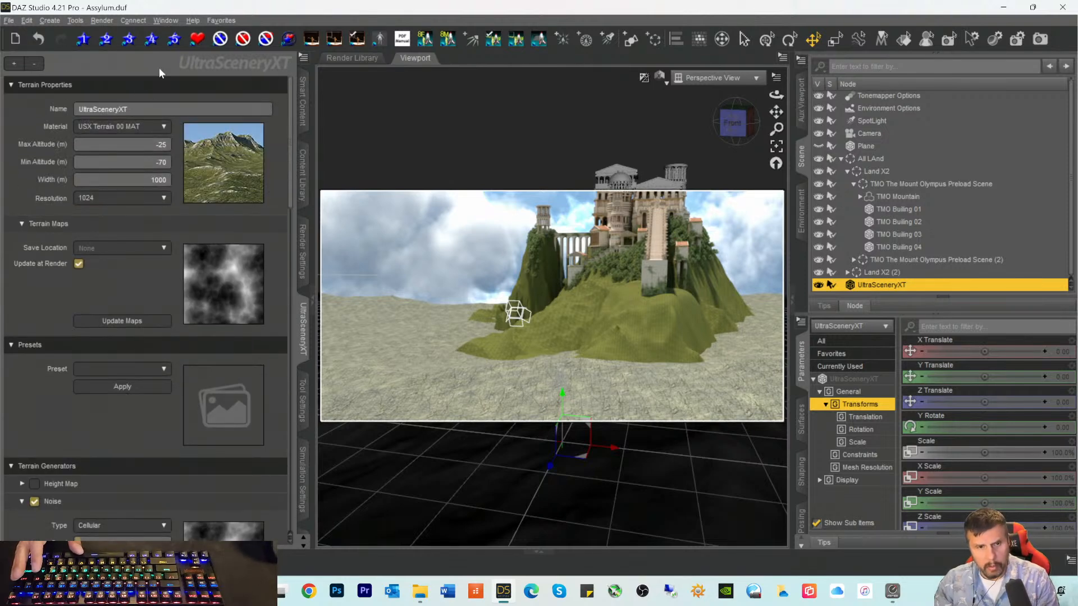
pyautogui.scroll(-8, 147, 248)
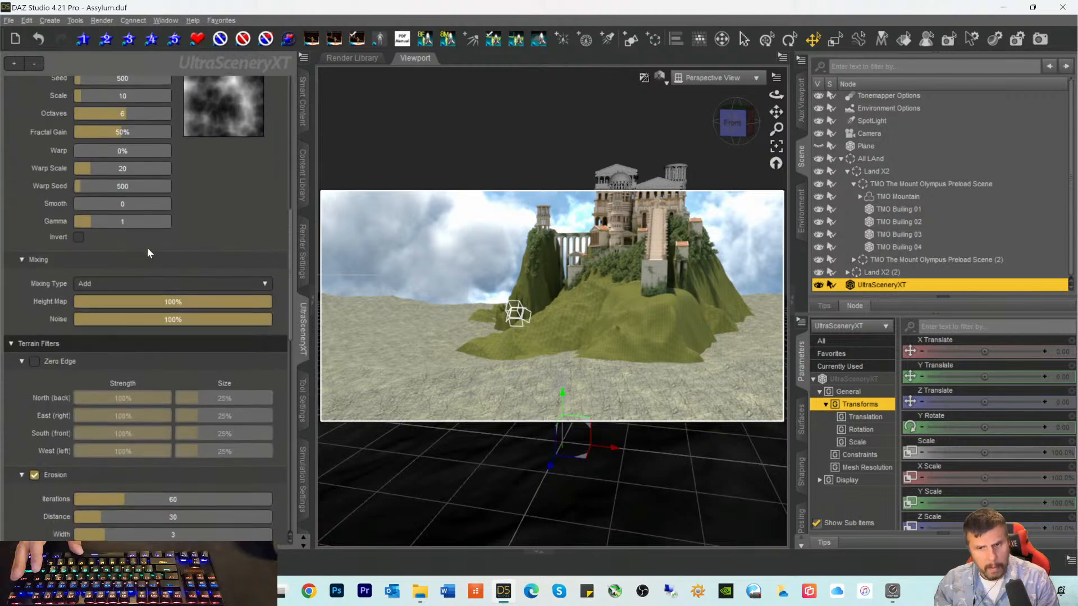
pyautogui.scroll(10, 152, 224)
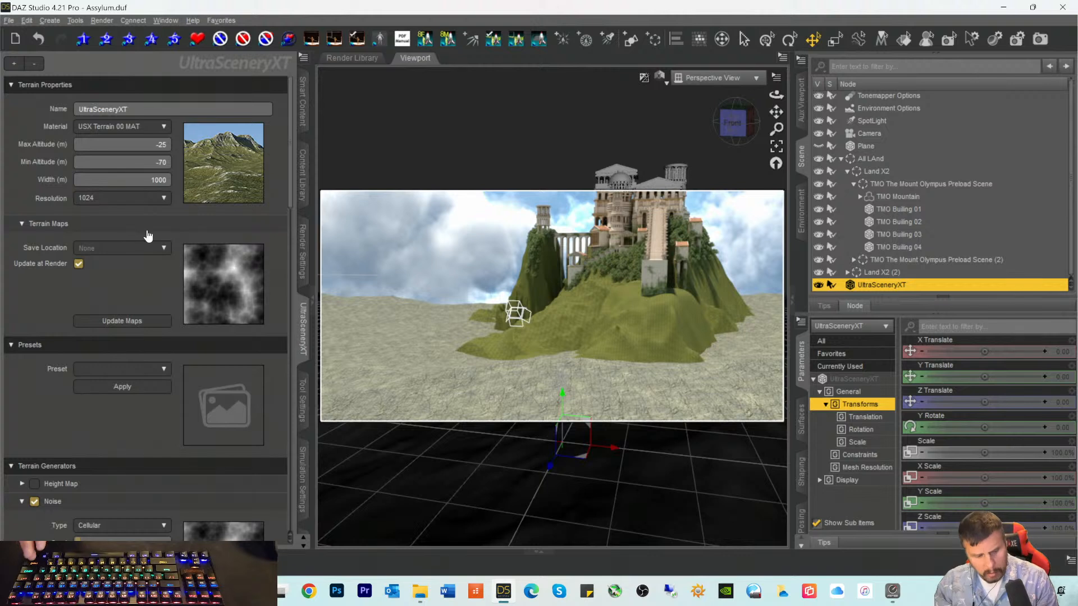
pyautogui.hotkey('ctrl', 's')
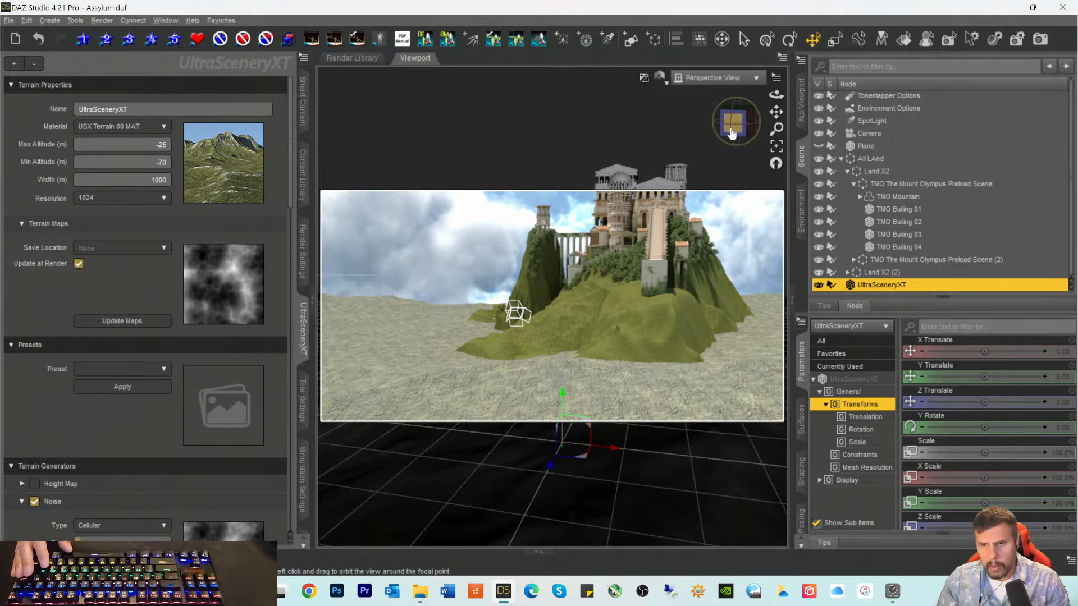
pyautogui.click(709, 79)
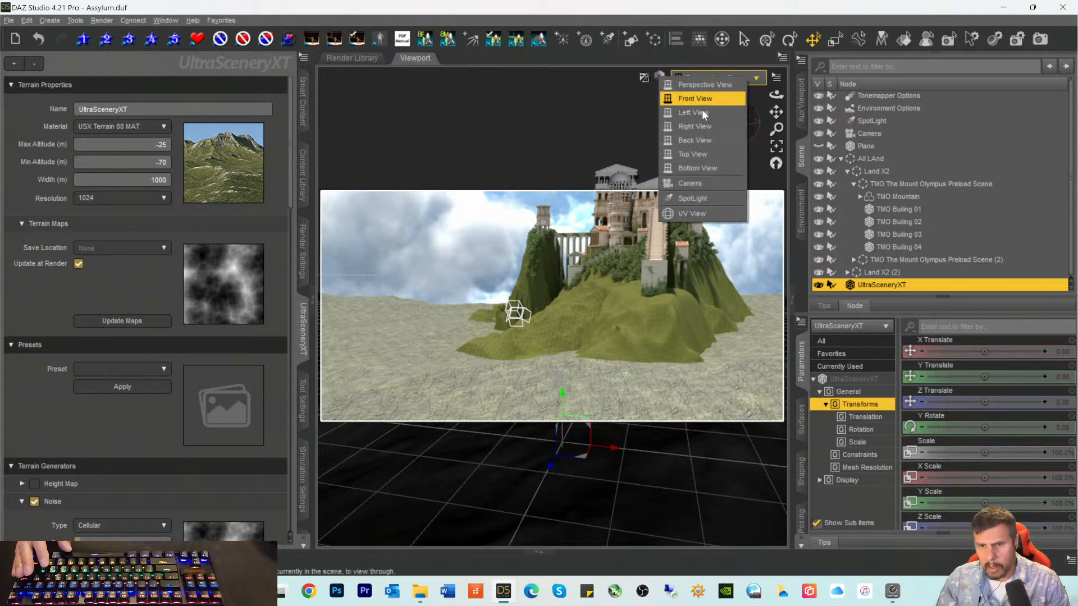
pyautogui.click(691, 183)
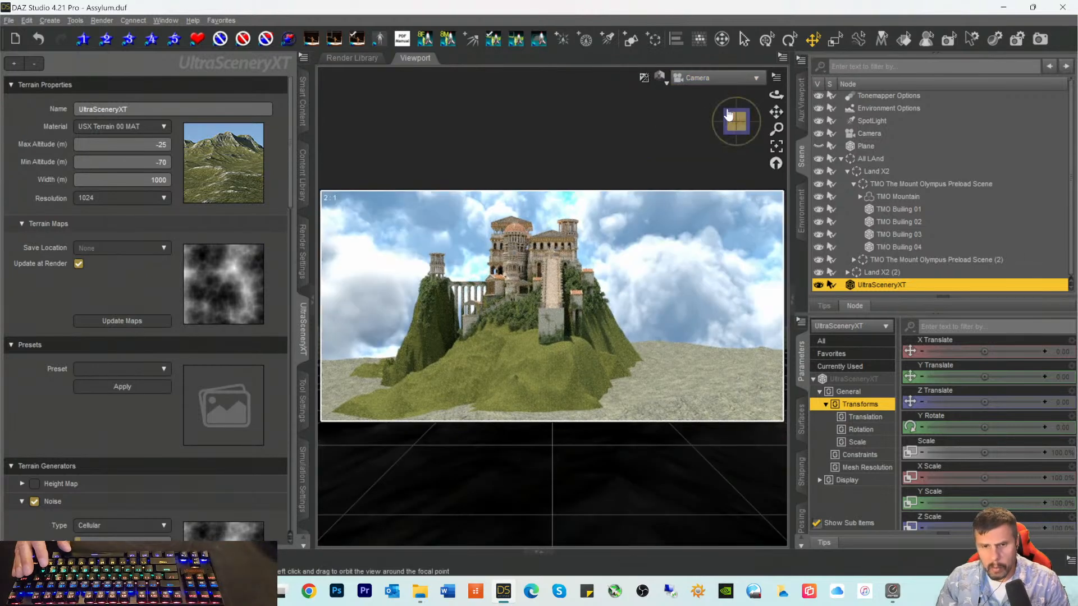
# Step: Unlock the UltraSceneryXT terrain node
pyautogui.click(28, 21)
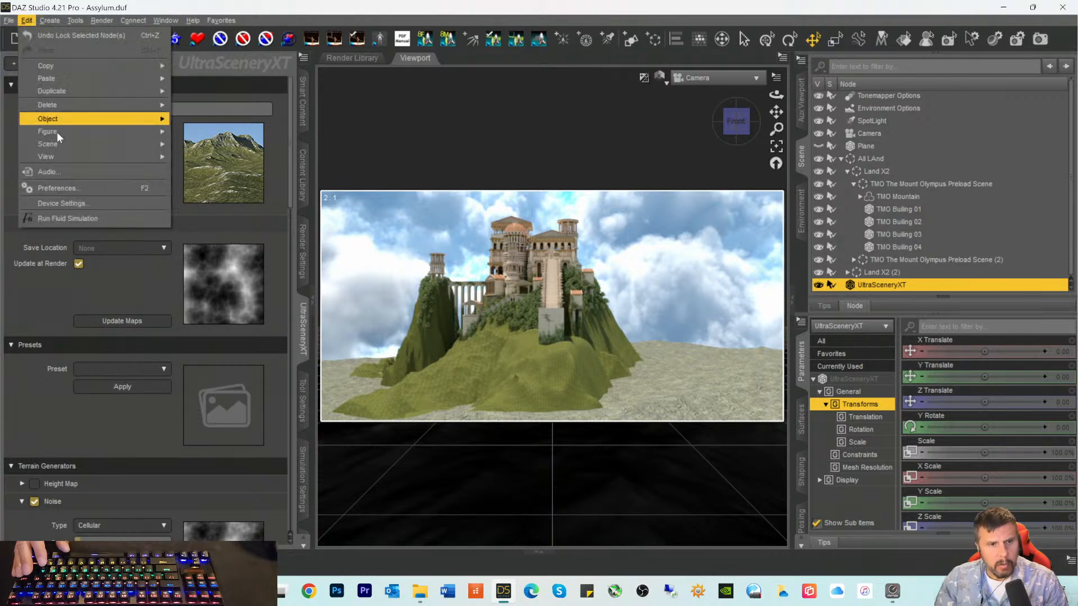
pyautogui.moveTo(59, 131)
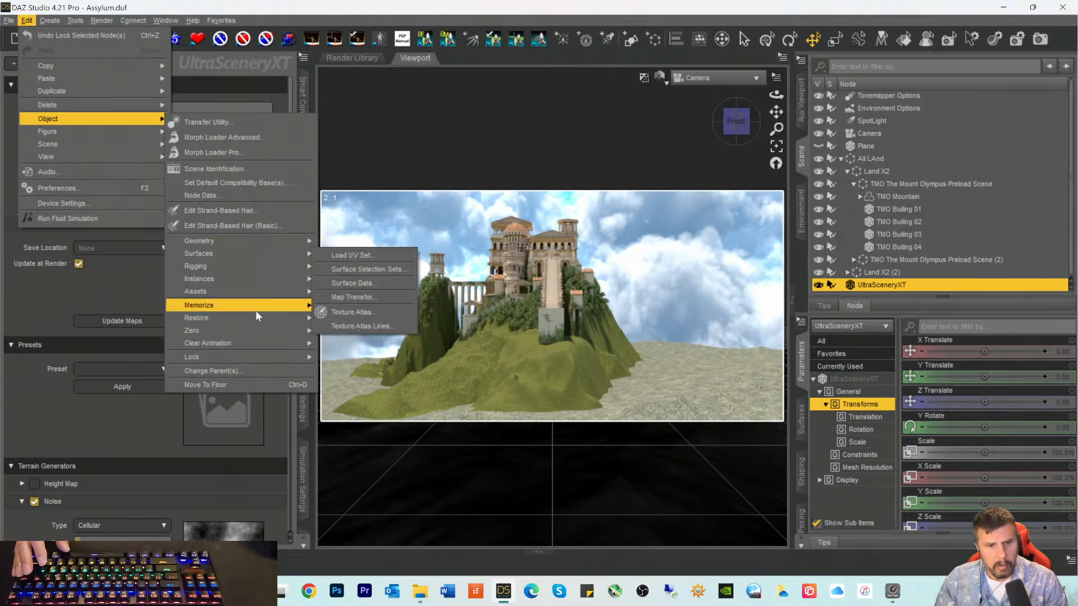
pyautogui.moveTo(273, 363)
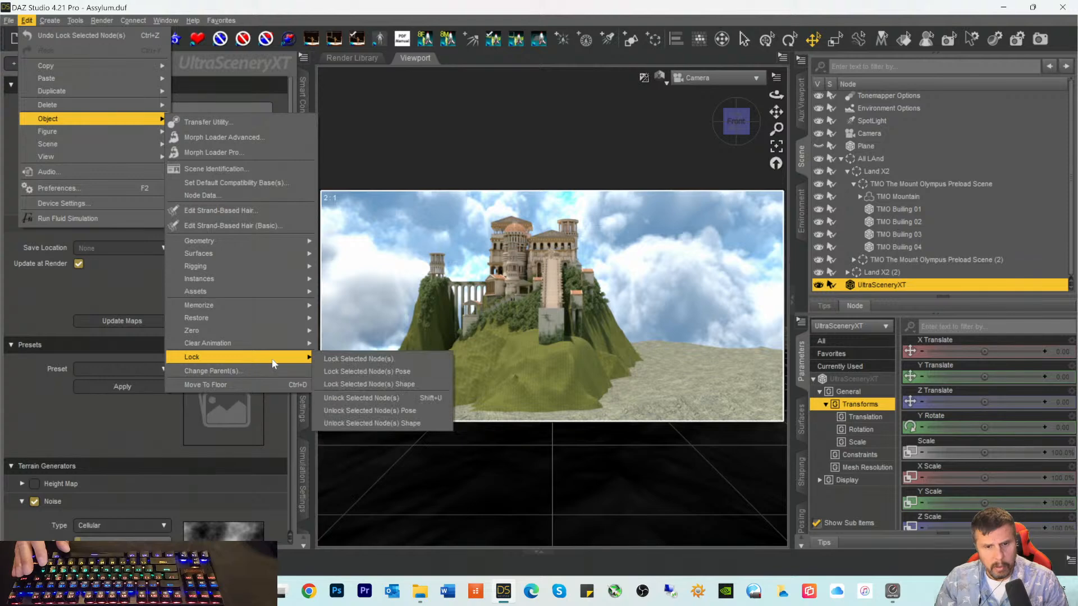
pyautogui.click(359, 397)
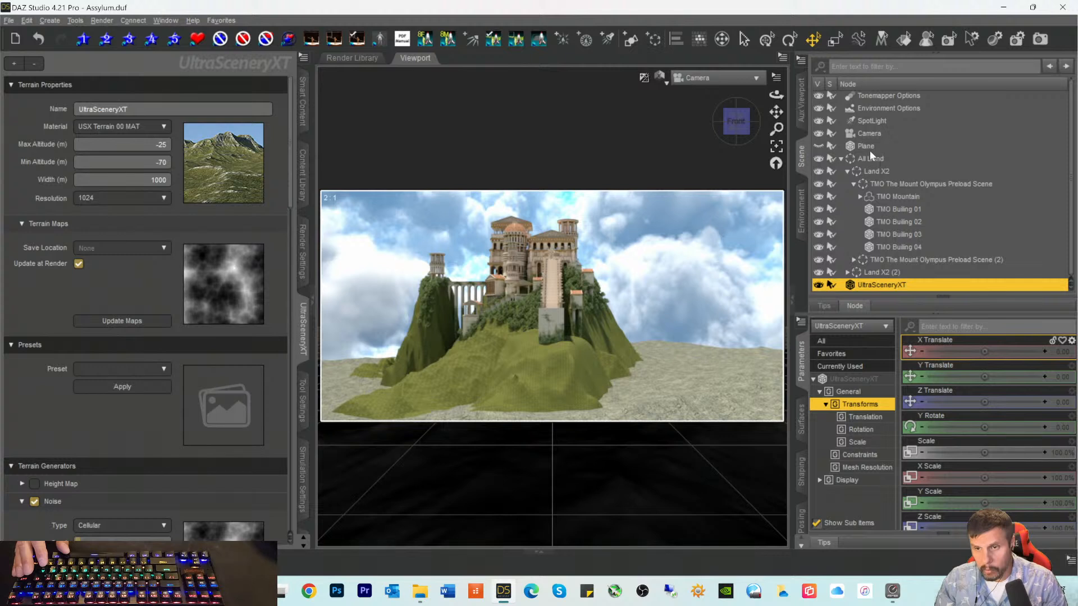
# Step: Select the Camera in the scene and unlock its node
pyautogui.click(865, 134)
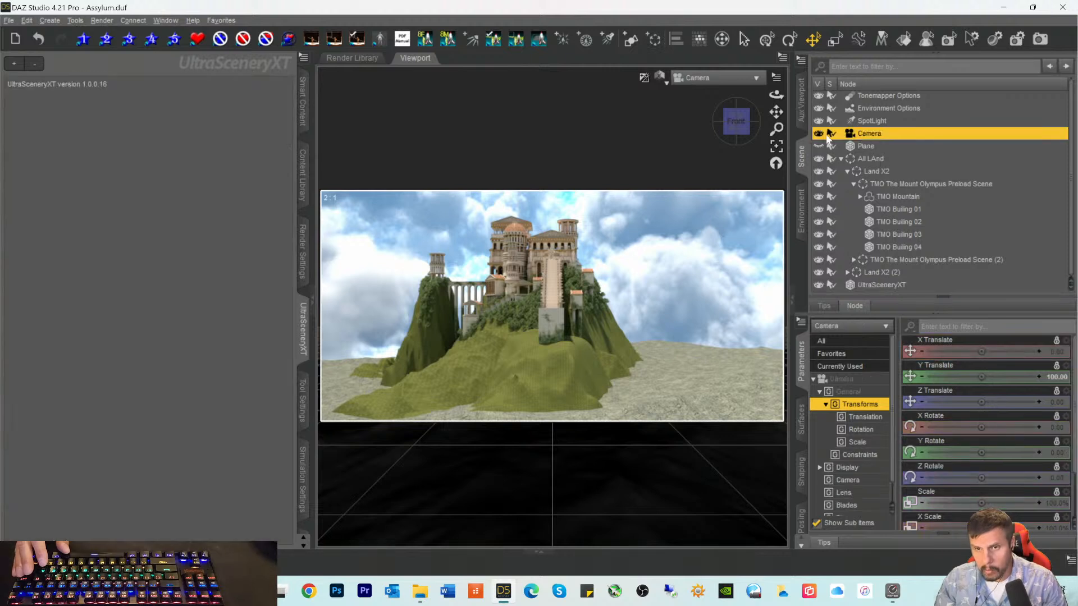
pyautogui.click(8, 21)
pyautogui.moveTo(27, 21)
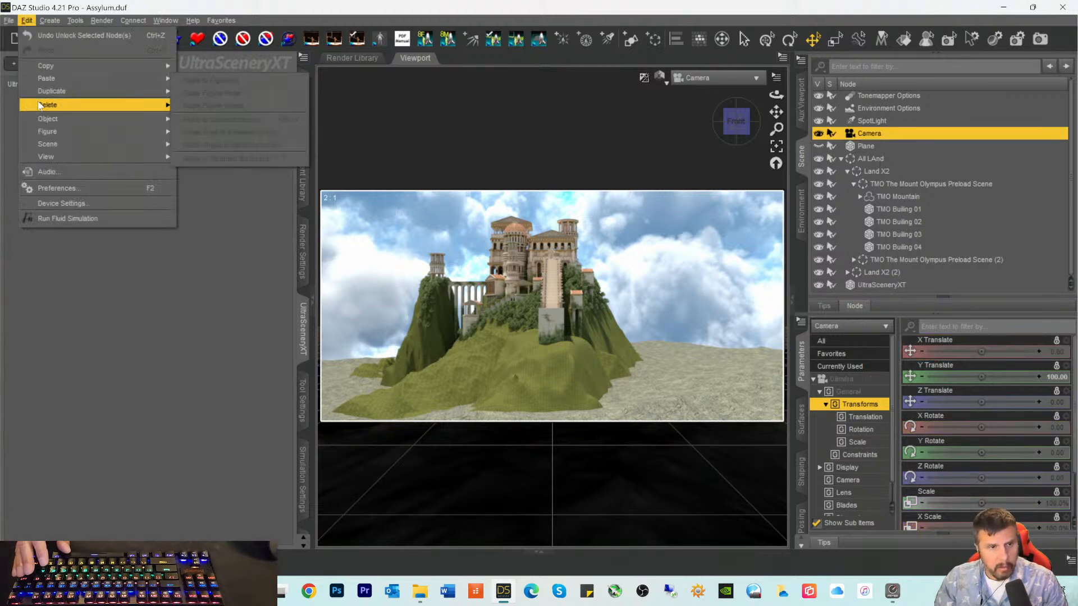
pyautogui.moveTo(45, 118)
pyautogui.moveTo(284, 357)
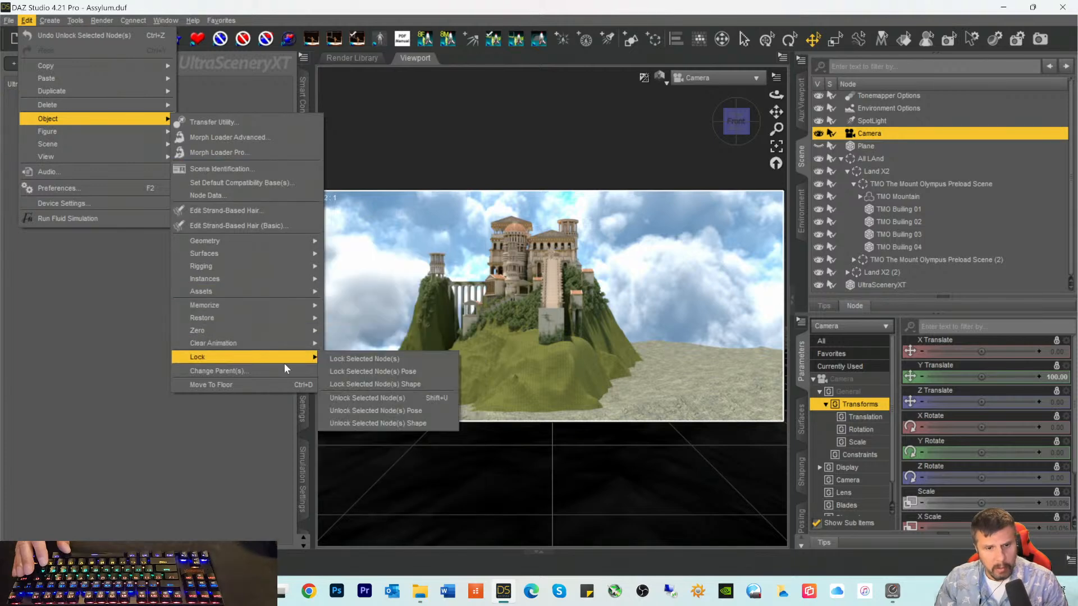
pyautogui.click(360, 363)
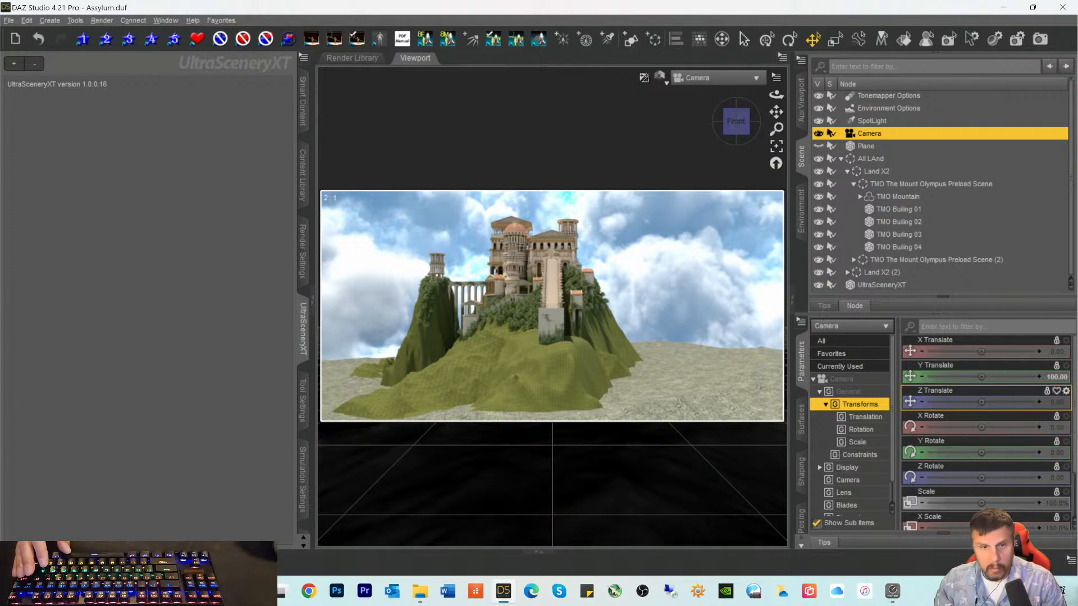
pyautogui.click(27, 21)
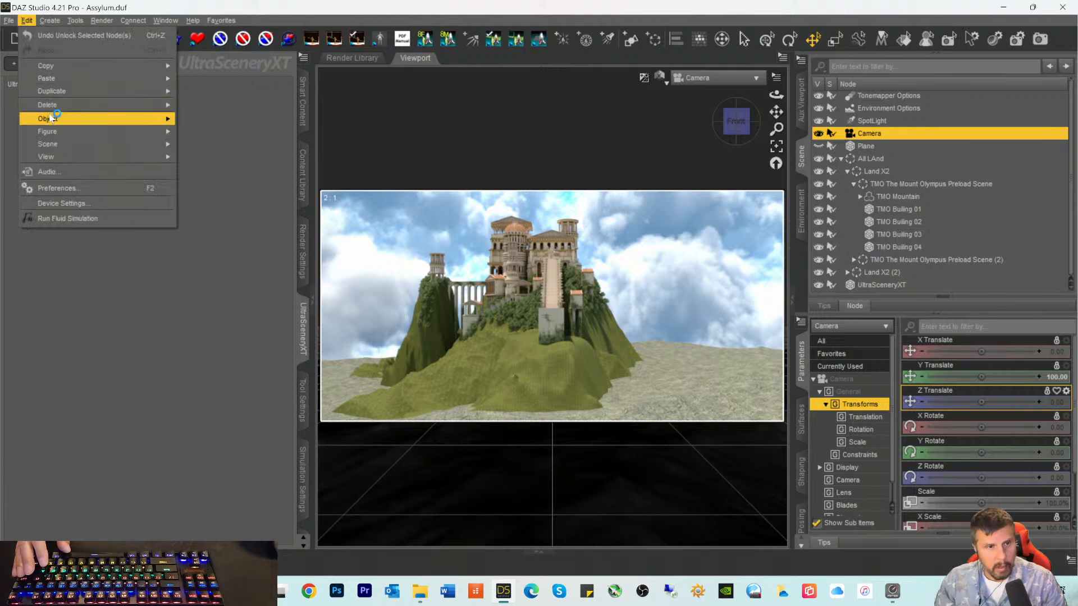
pyautogui.moveTo(80, 119)
pyautogui.moveTo(212, 358)
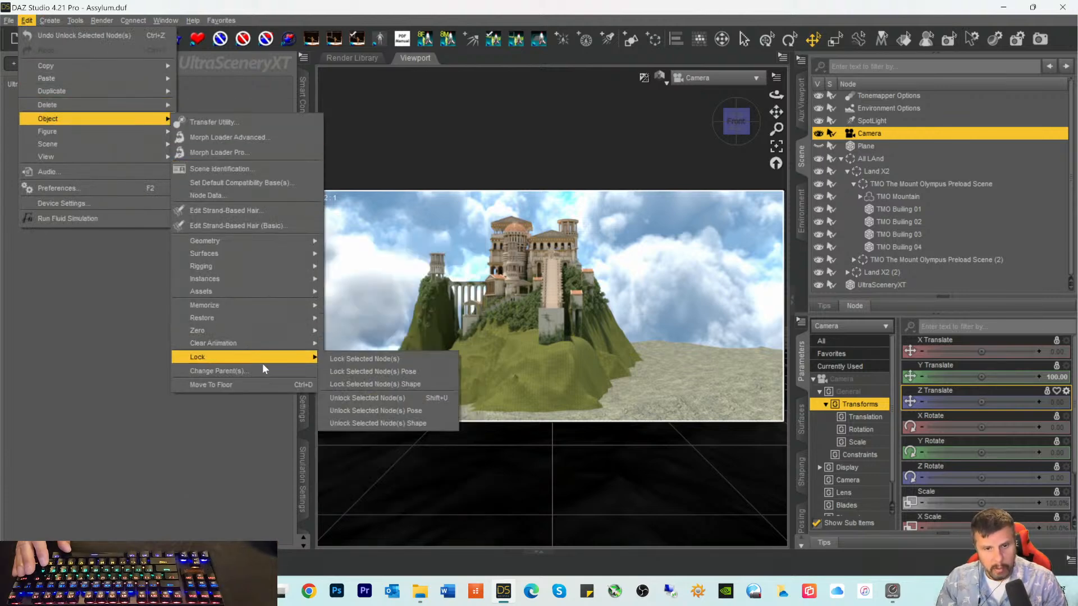
pyautogui.click(377, 396)
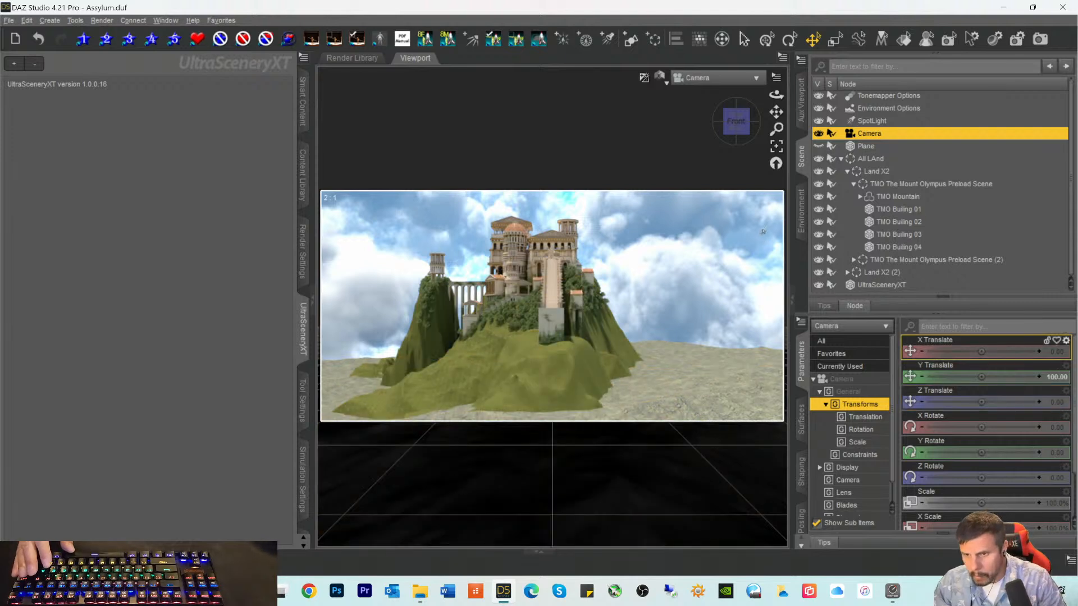
# Step: Set the Camera's Lens Distortion Type to spherical
pyautogui.click(836, 379)
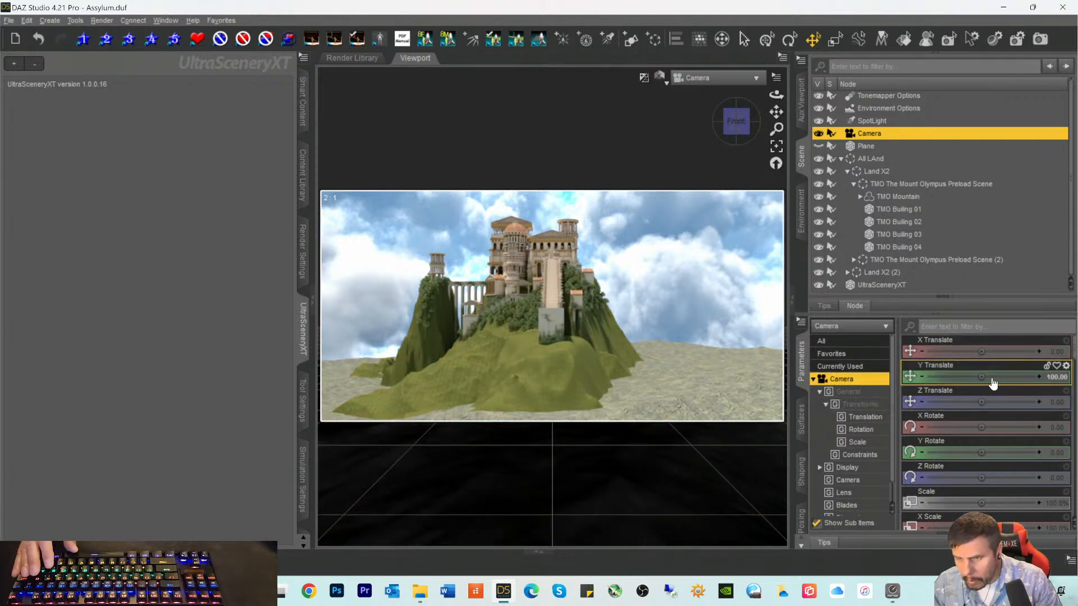
pyautogui.click(864, 417)
pyautogui.click(852, 380)
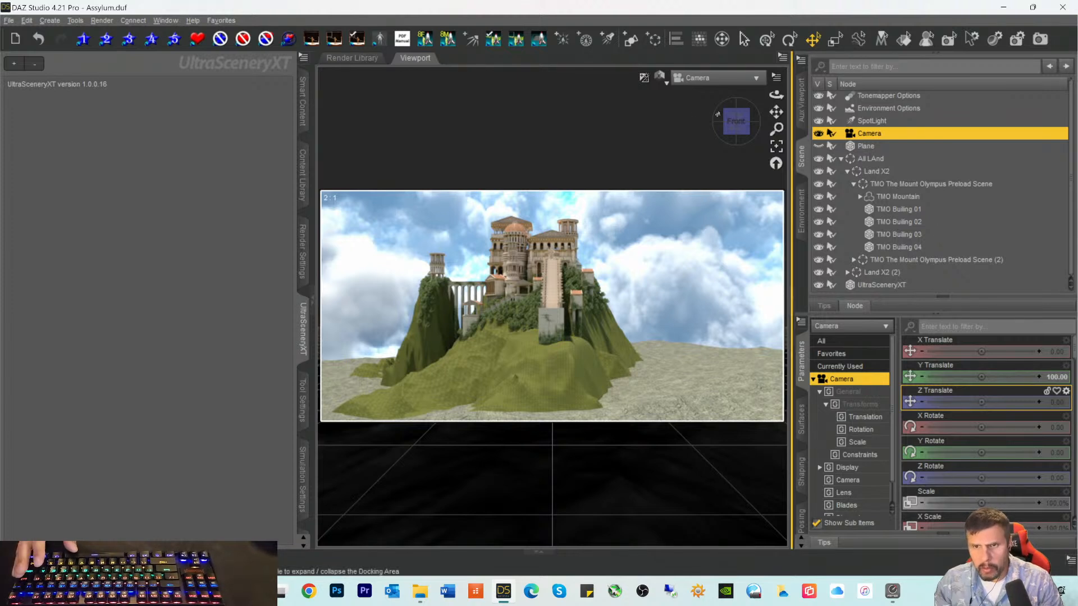
pyautogui.scroll(-3, 992, 444)
pyautogui.scroll(-8, 1002, 463)
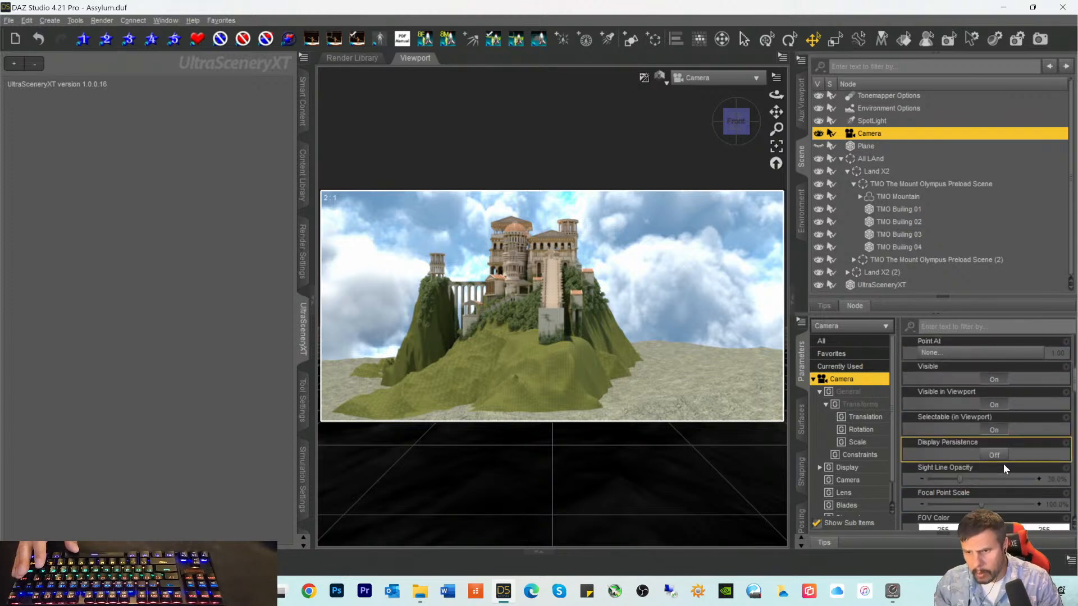
pyautogui.scroll(-6, 1005, 462)
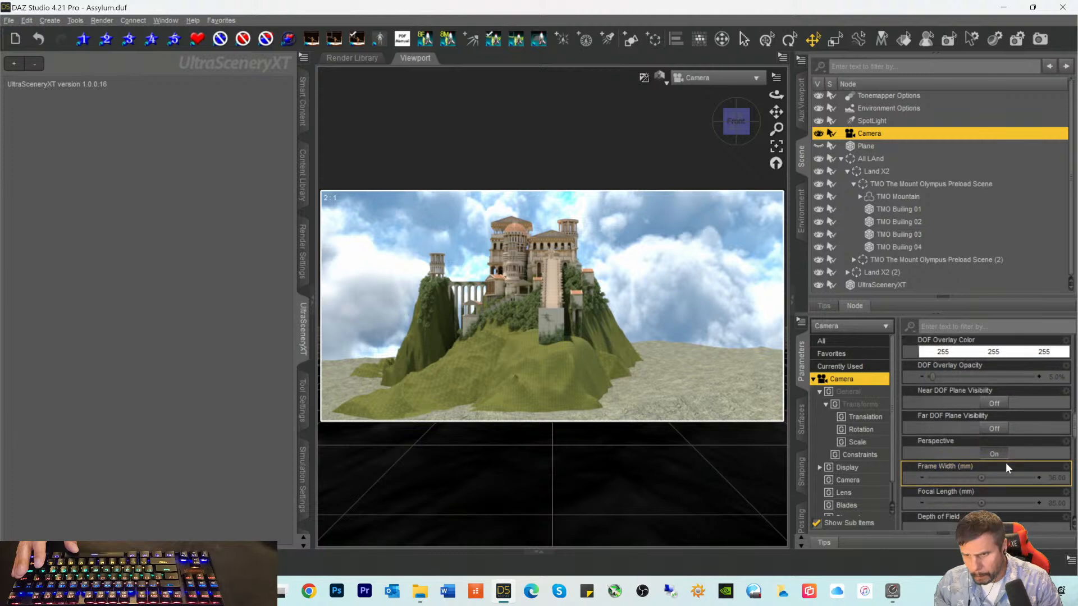
pyautogui.scroll(-6, 1007, 464)
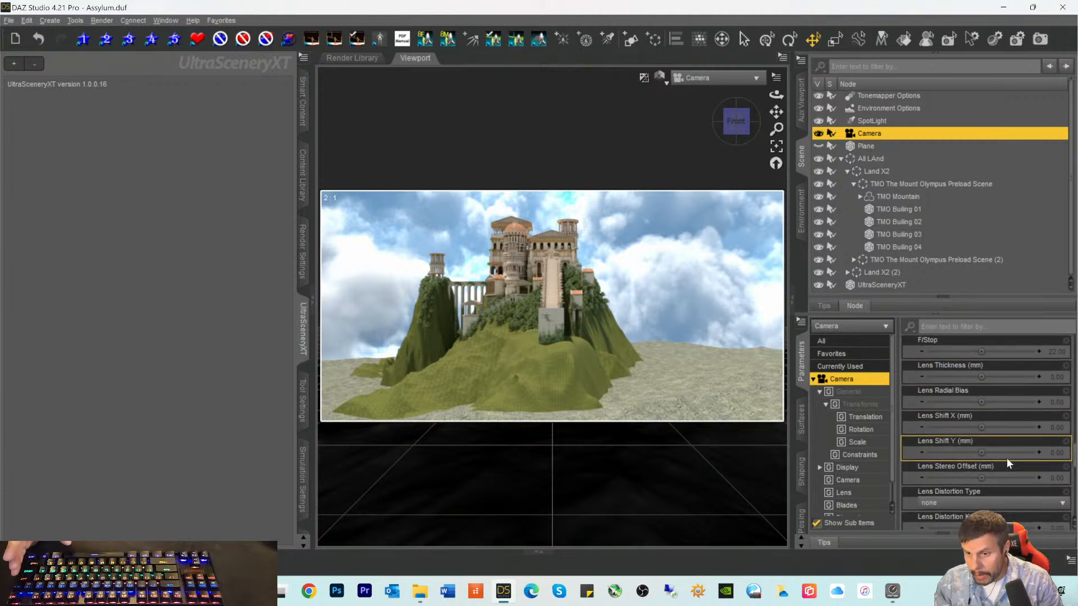
pyautogui.scroll(-3, 1005, 457)
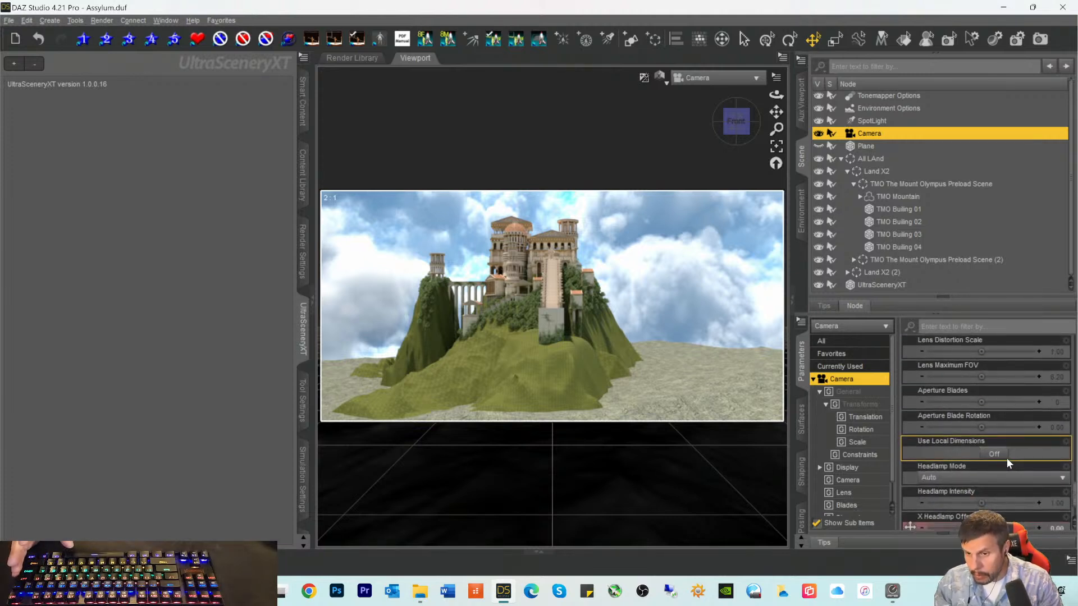
pyautogui.scroll(8, 1006, 458)
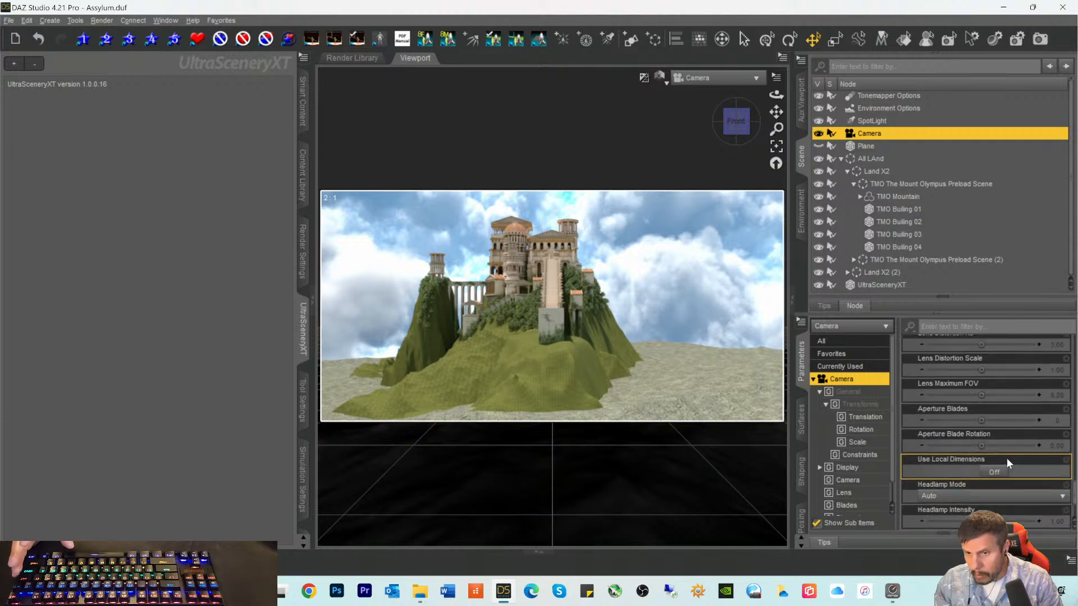
pyautogui.scroll(-3, 1005, 457)
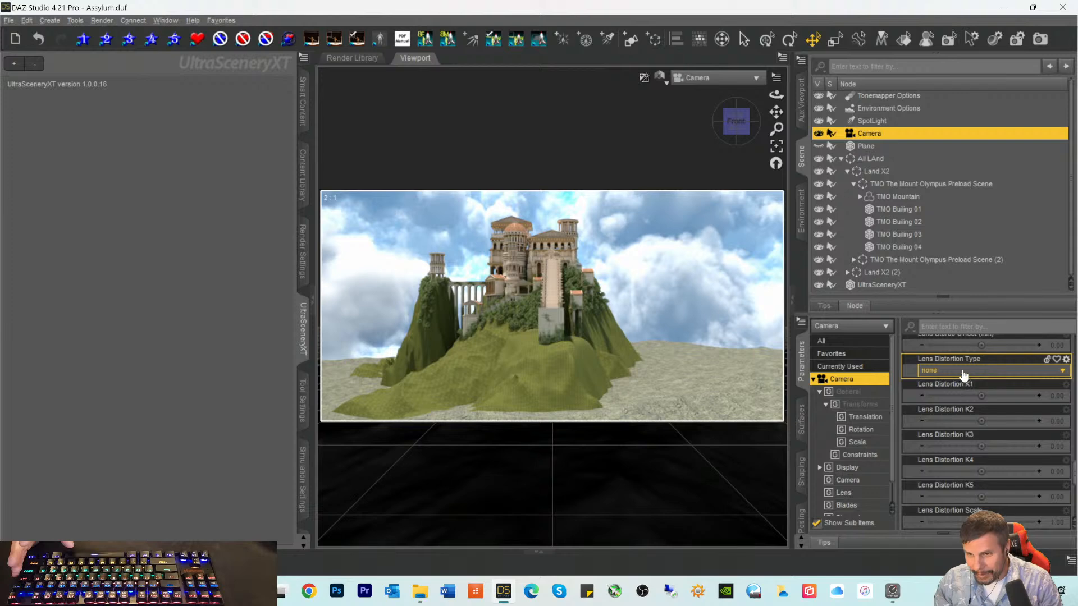
pyautogui.click(962, 371)
pyautogui.click(937, 390)
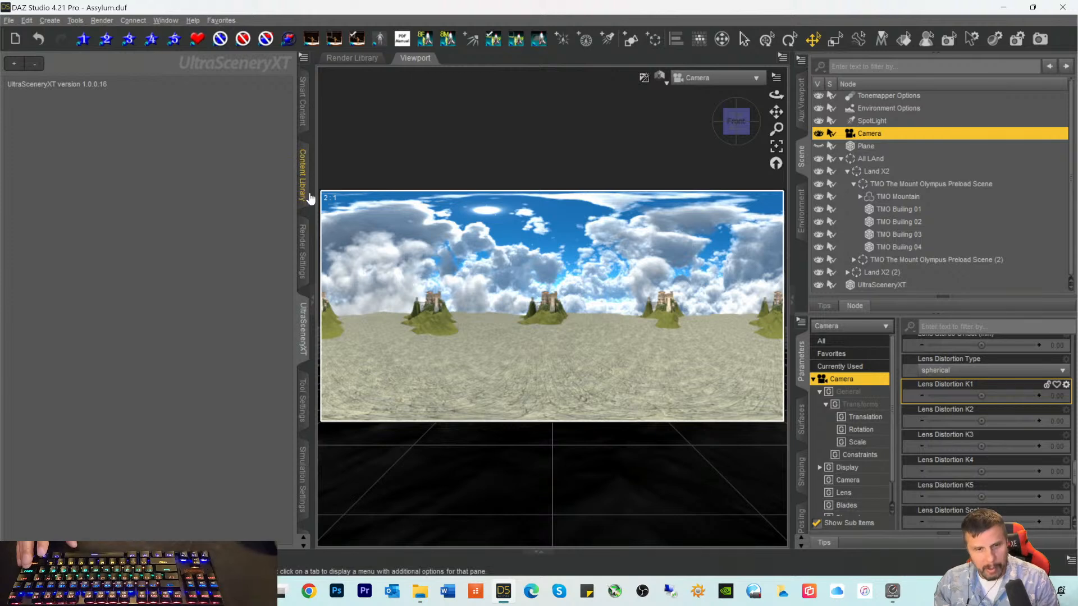
# Step: Review the general render settings and save the scene
pyautogui.click(303, 248)
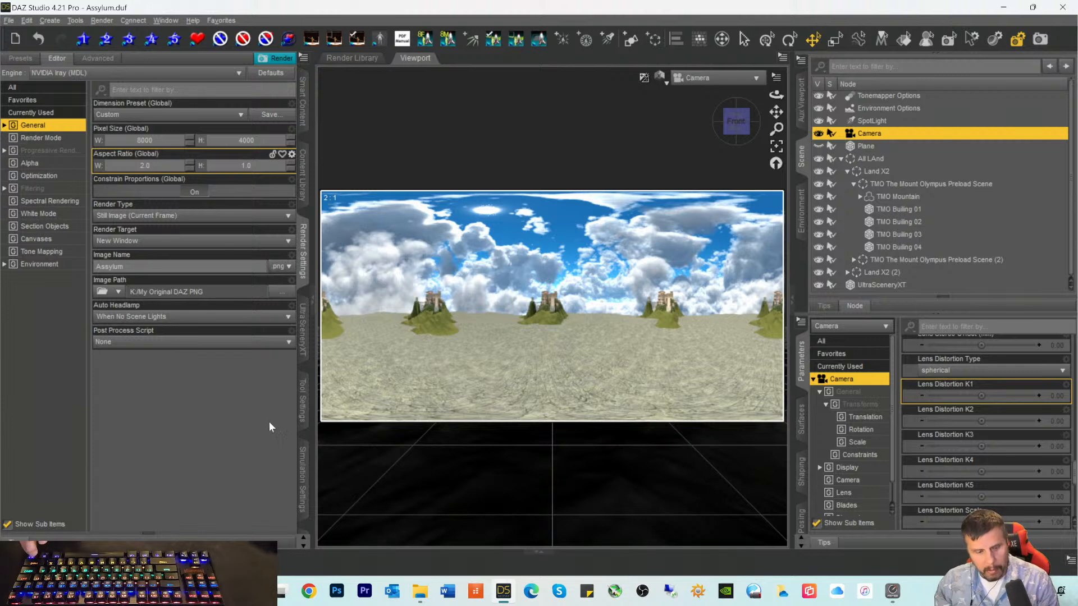
pyautogui.hotkey('ctrl', 's')
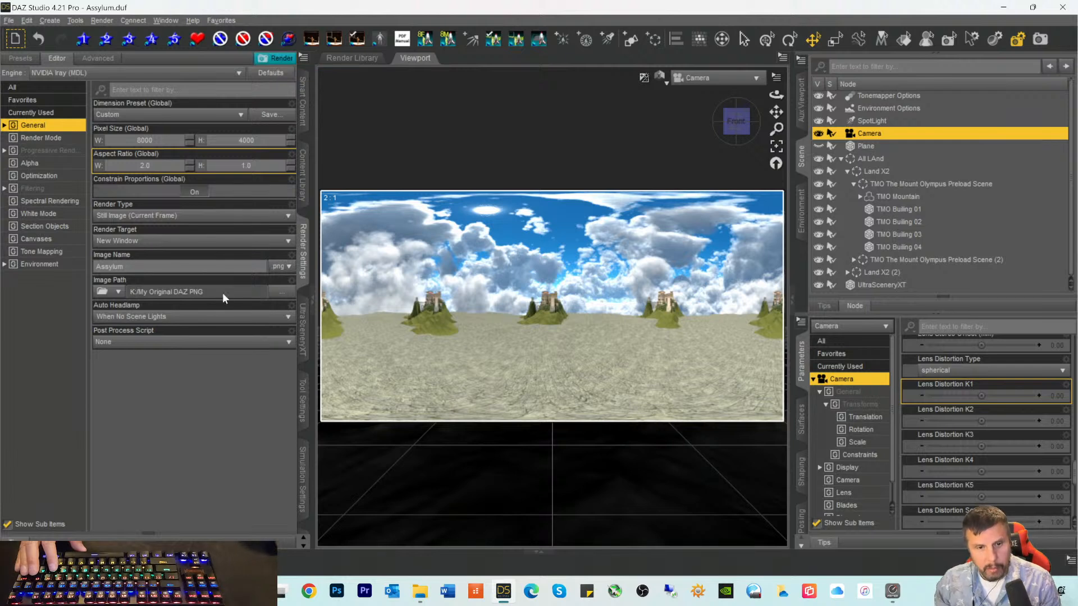
# Step: Select the UltraSceneryXT terrain and display its terrain properties
pyautogui.click(302, 328)
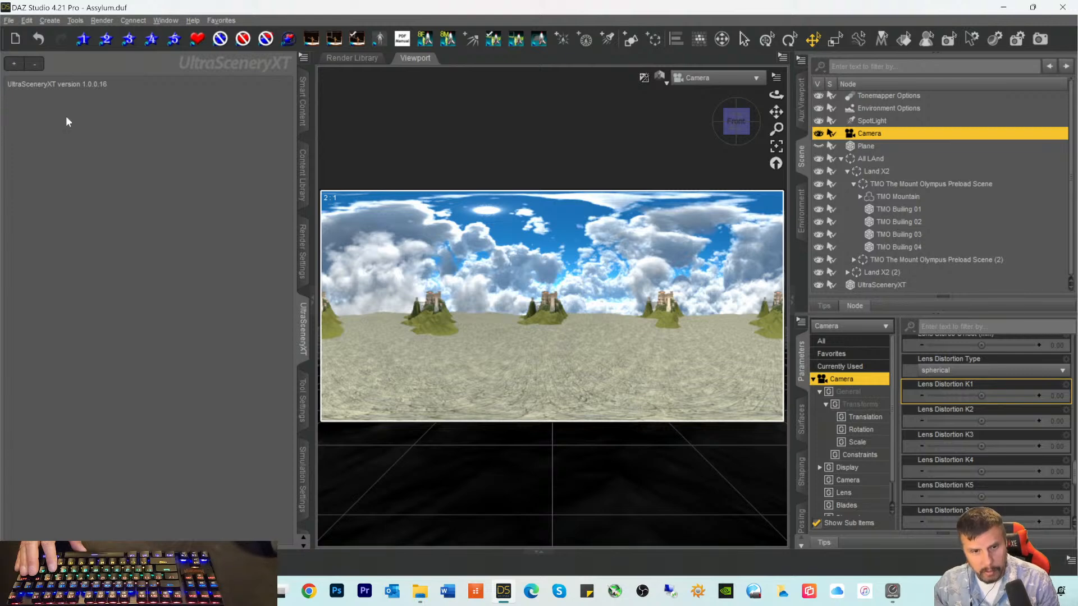
pyautogui.click(304, 337)
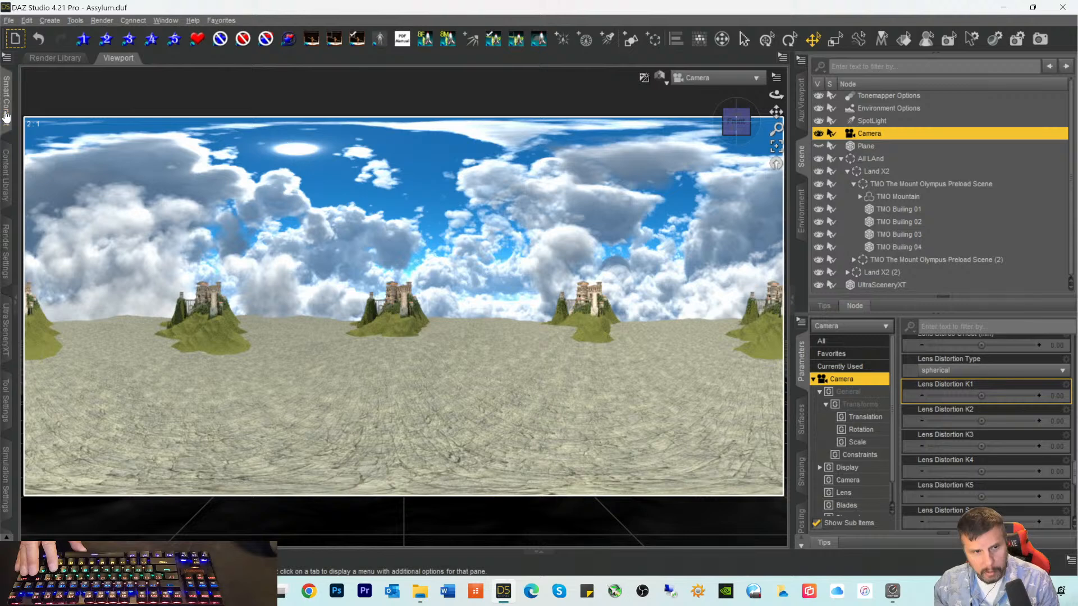
pyautogui.click(6, 116)
pyautogui.click(303, 339)
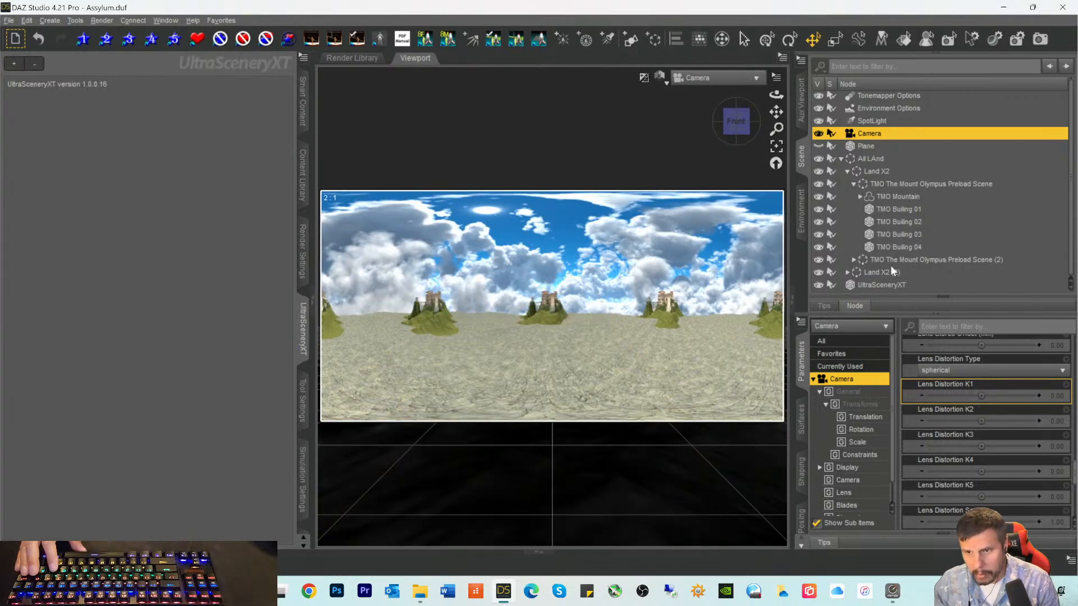
pyautogui.click(865, 284)
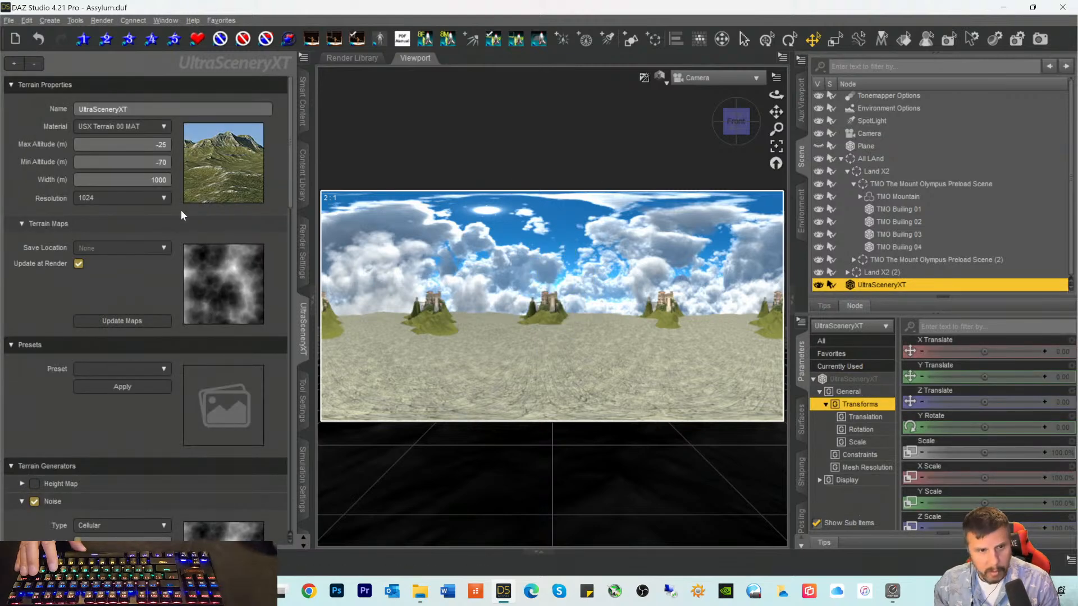
# Step: Browse for a save location for the terrain maps and go up to the Ultra Scenery XT Files folder
pyautogui.click(133, 248)
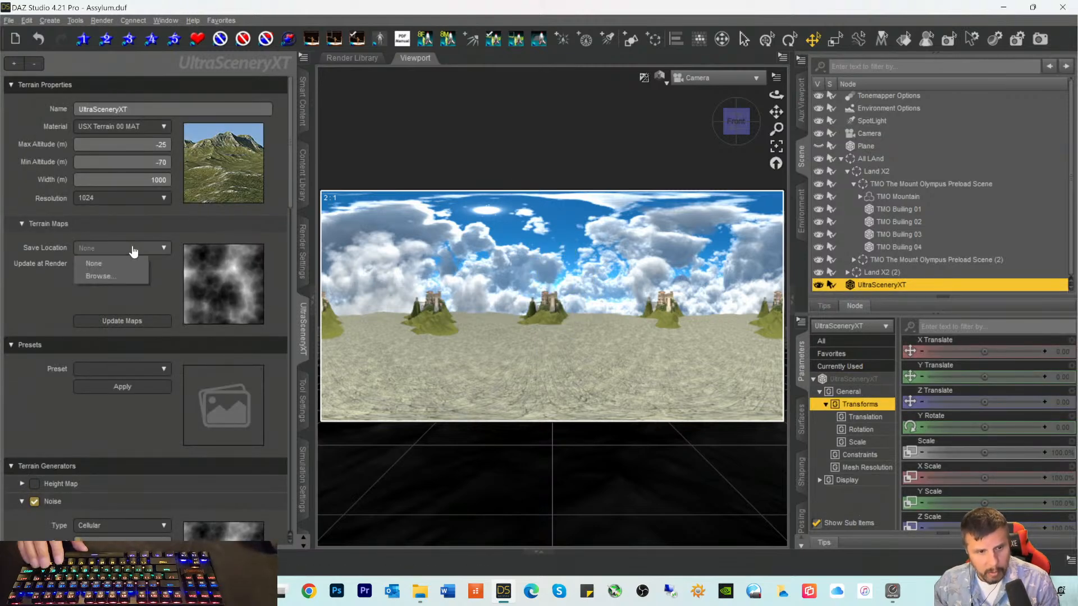
pyautogui.click(103, 265)
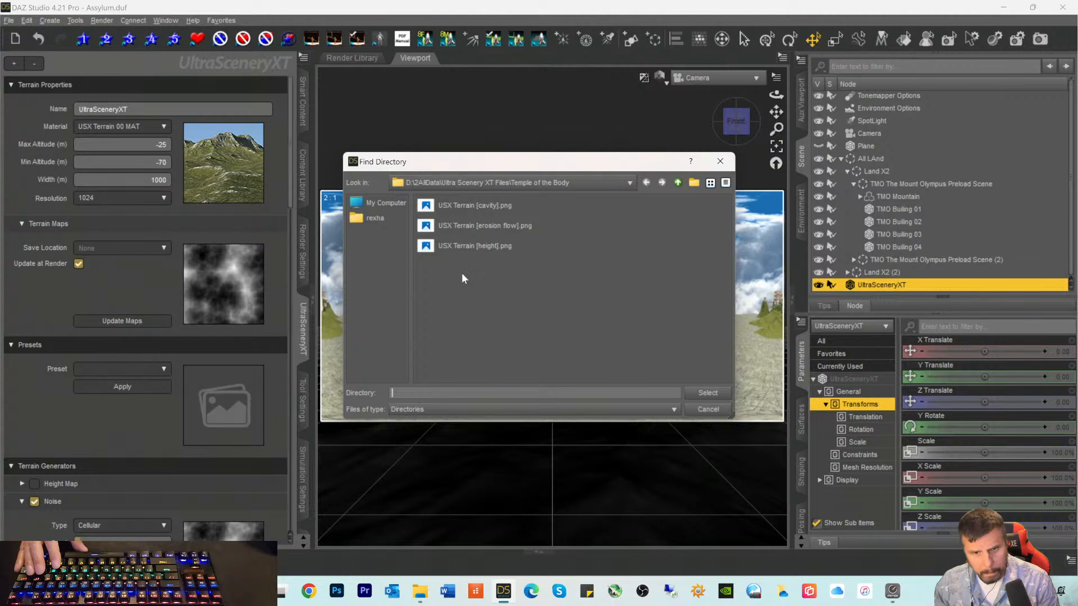
pyautogui.click(490, 184)
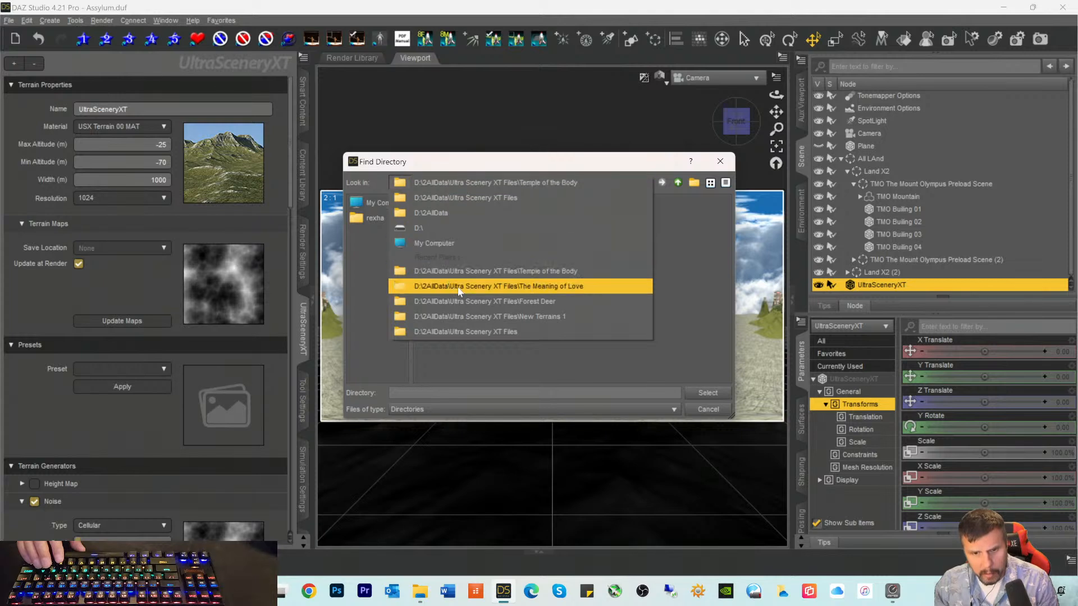
pyautogui.click(447, 199)
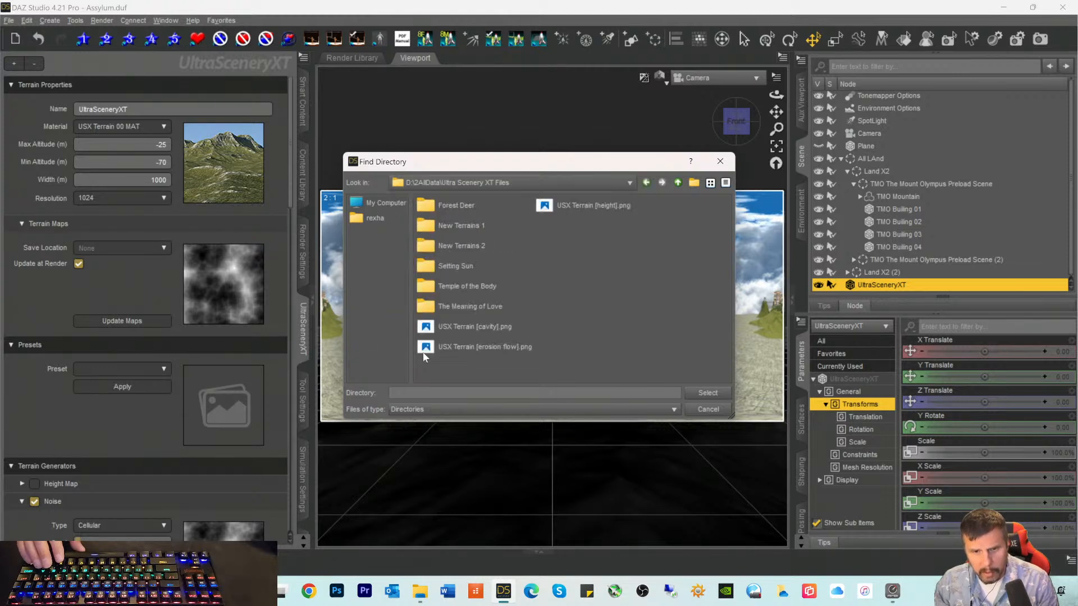
# Step: Create a folder named Assylum inside Ultra Scenery XT Files and open it
pyautogui.click(694, 183)
pyautogui.write('Assylum')
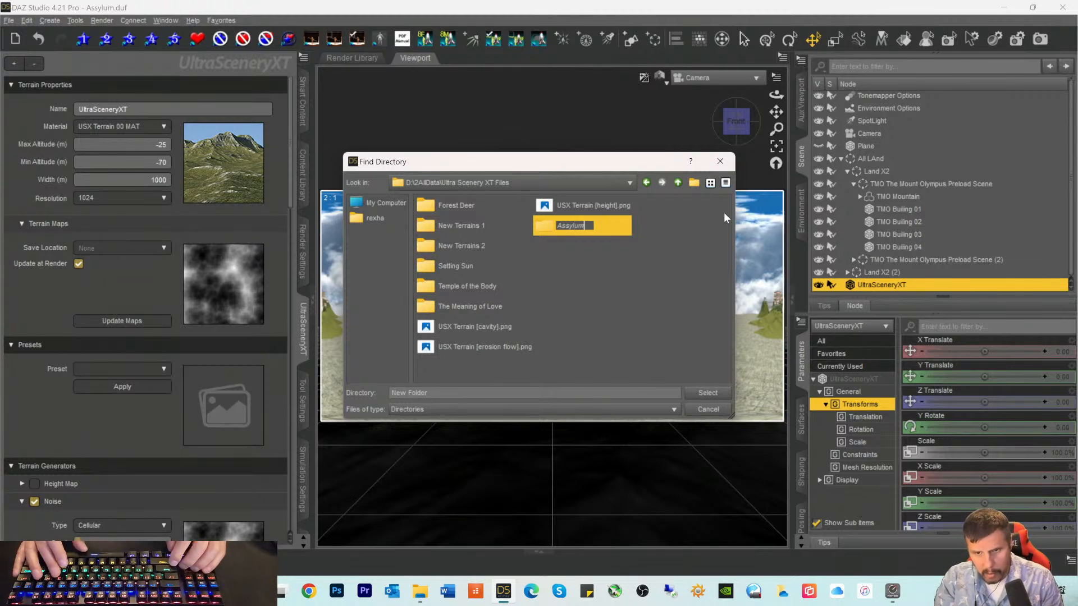
pyautogui.press('Left')
pyautogui.press('Left')
pyautogui.press('Left')
pyautogui.press('Left')
pyautogui.press('Left')
pyautogui.press('BackSpace')
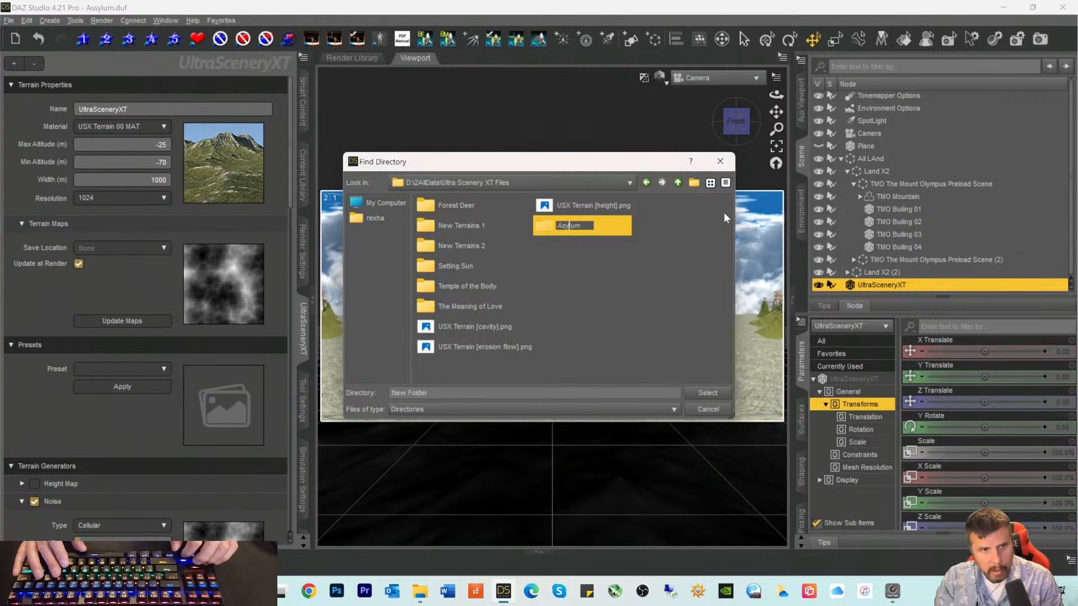
pyautogui.write('s')
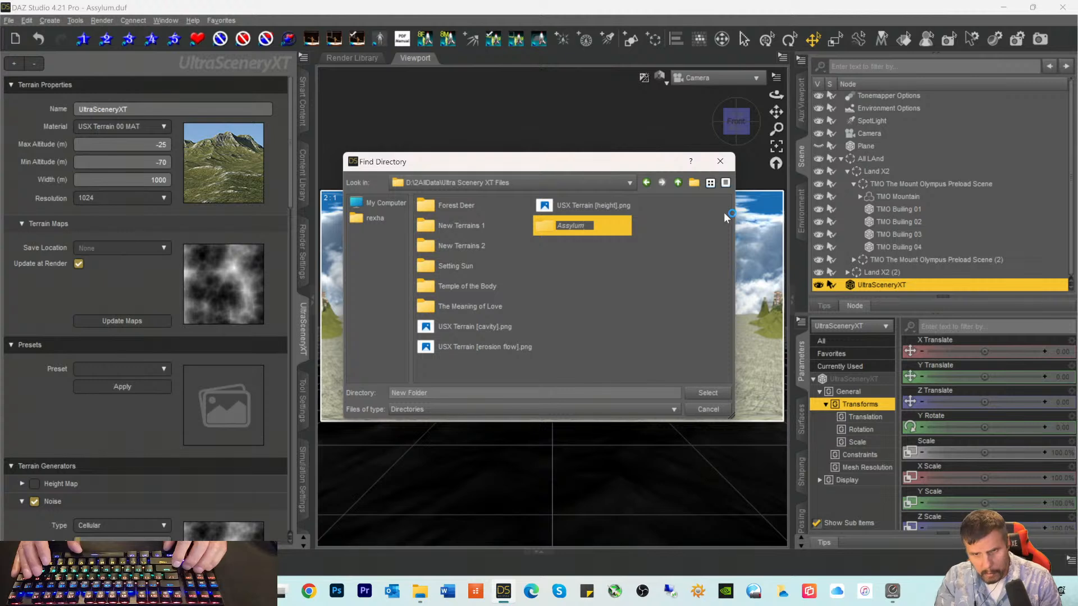
pyautogui.press('Return')
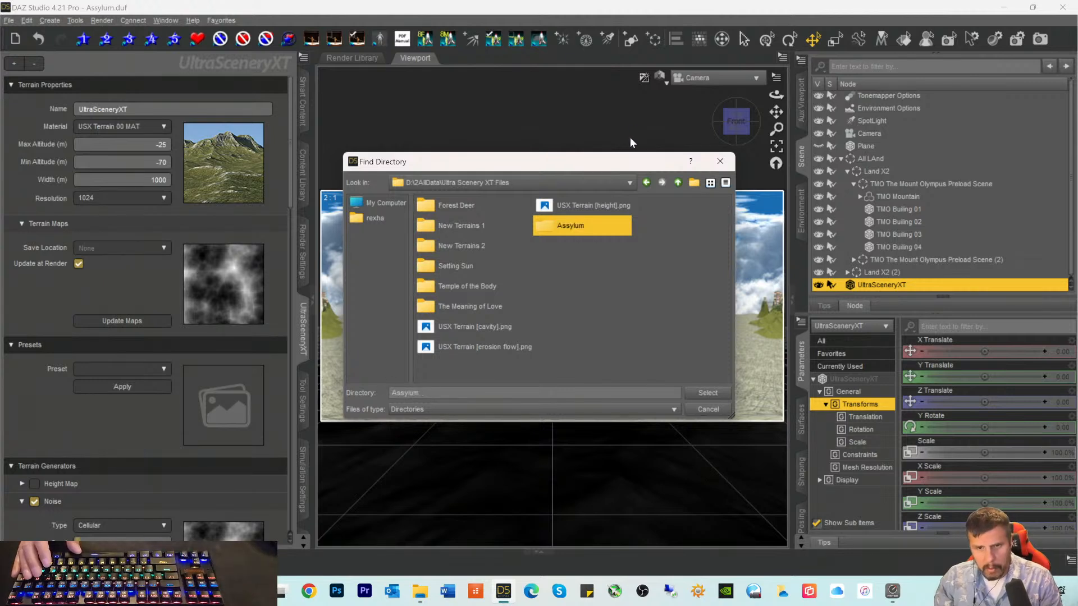
pyautogui.doubleClick(560, 226)
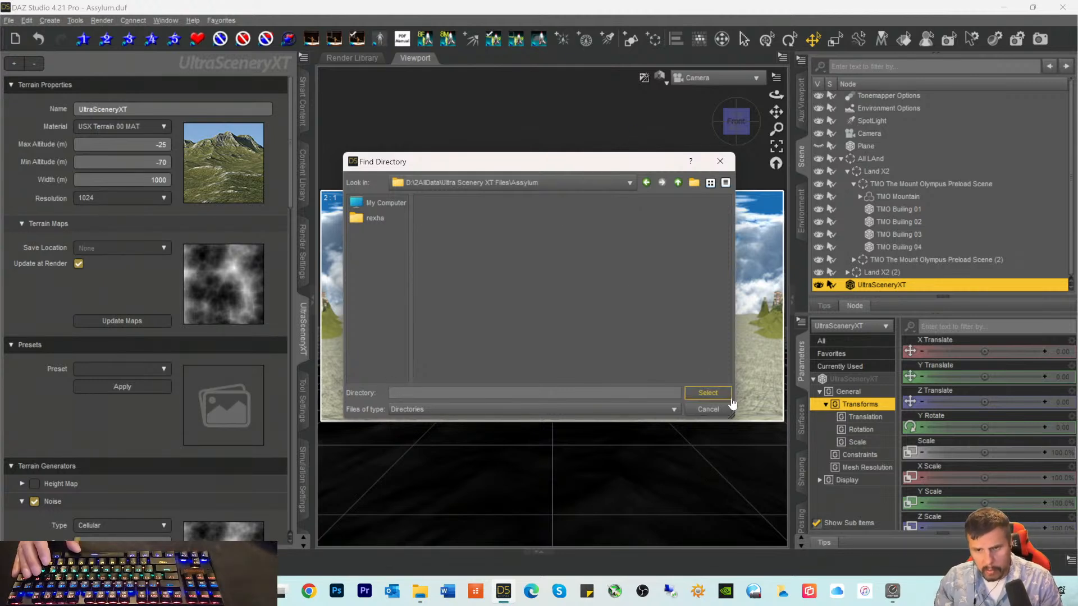
# Step: Set the new Assylum folder as the terrain maps' save location and start rendering the scene
pyautogui.click(696, 393)
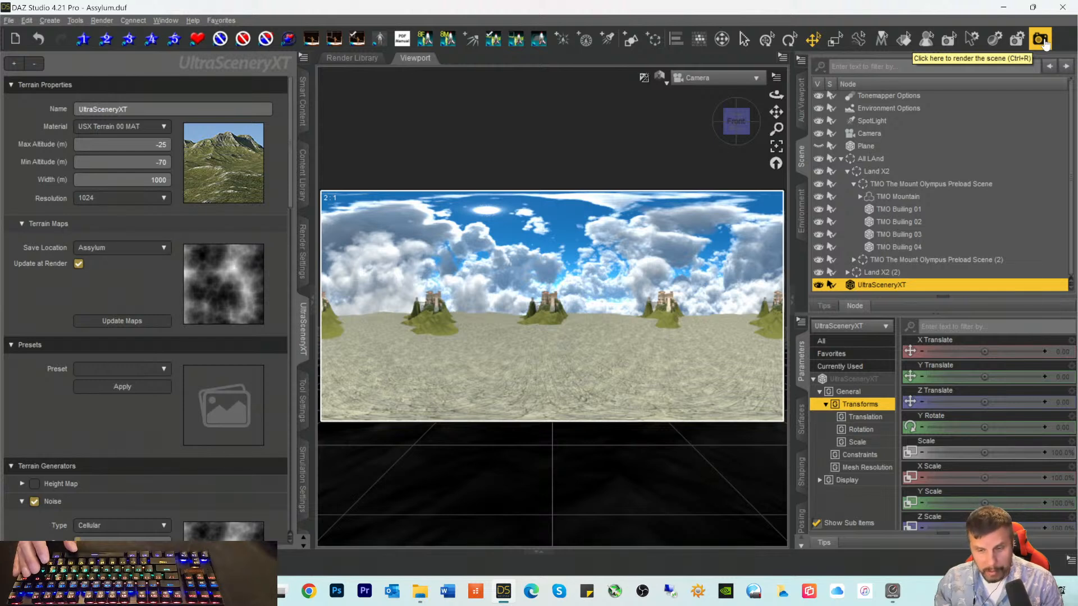
pyautogui.click(1042, 41)
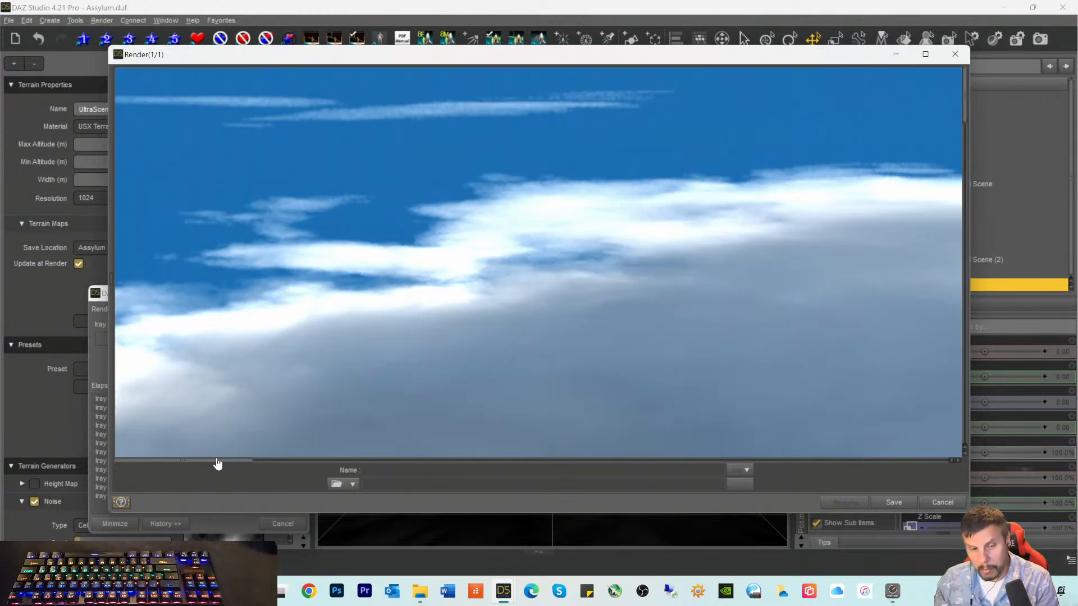
# Step: Inspect the castle mountain and surrounding terrain in the render, and cancel the render
pyautogui.moveTo(217, 463); pyautogui.dragTo(529, 462)
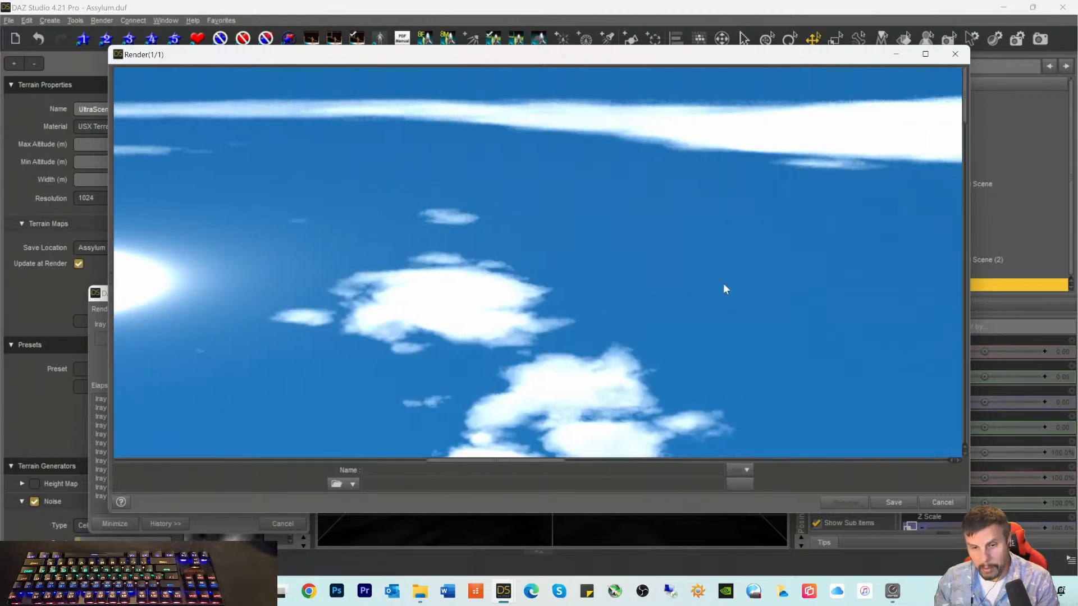
pyautogui.moveTo(967, 114); pyautogui.dragTo(960, 293)
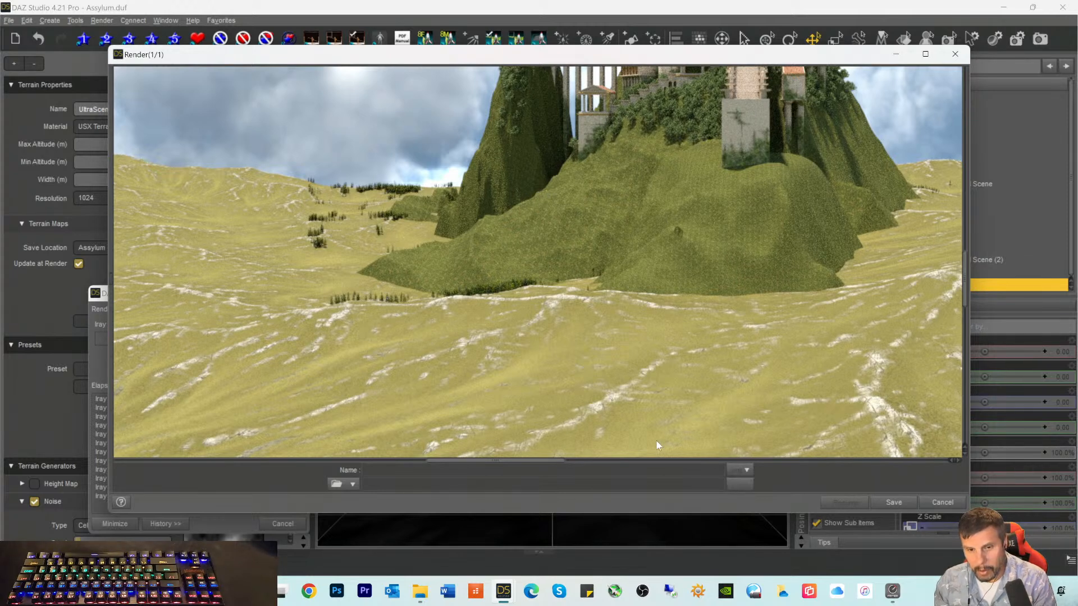
pyautogui.moveTo(527, 463); pyautogui.dragTo(344, 458)
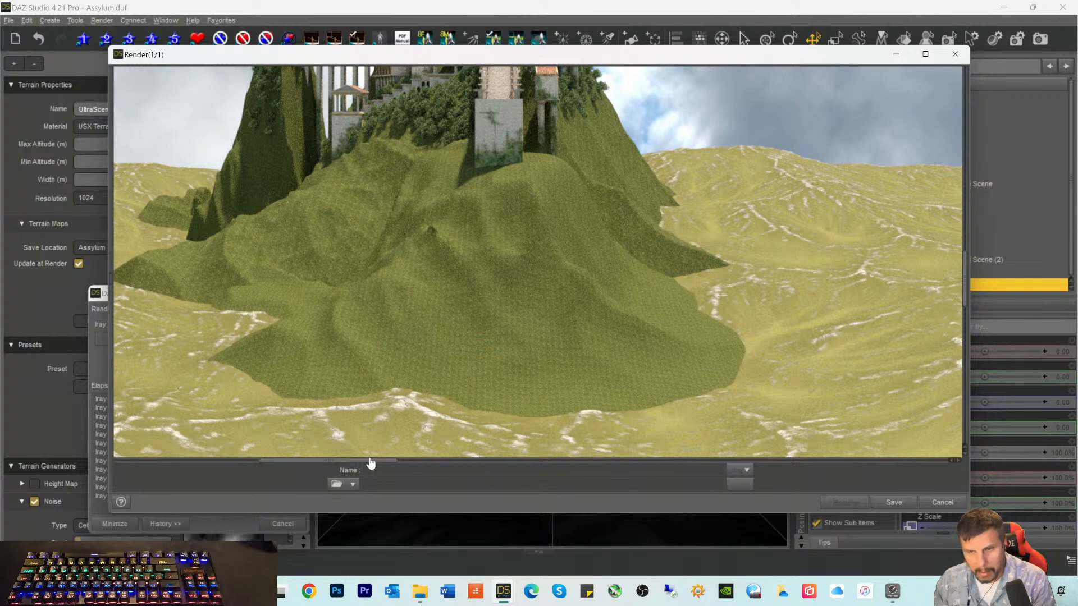
pyautogui.hscroll(3, 362, 463)
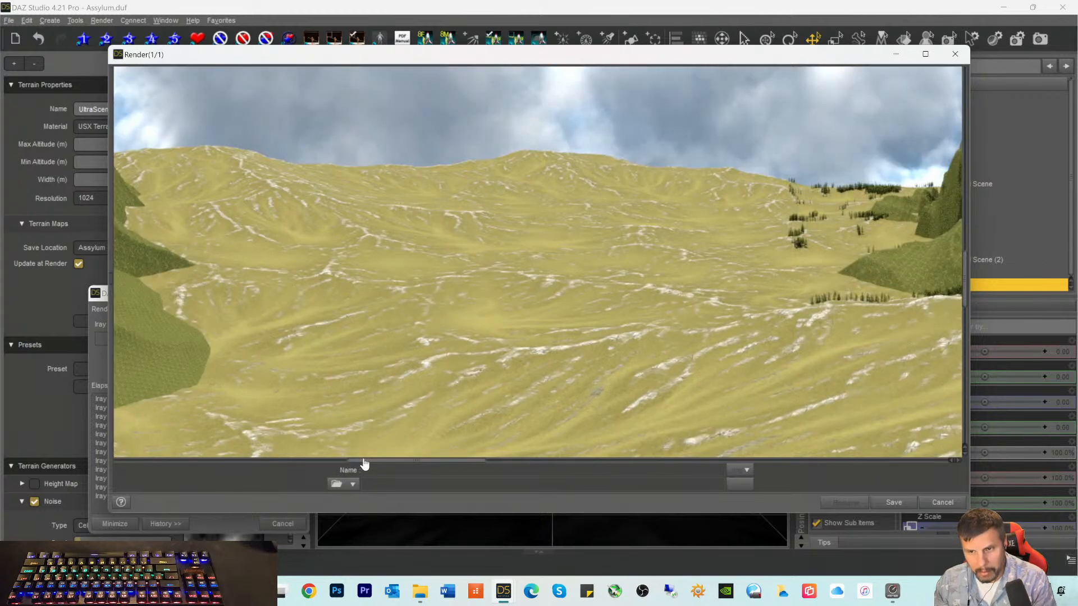
pyautogui.moveTo(364, 463); pyautogui.dragTo(888, 504)
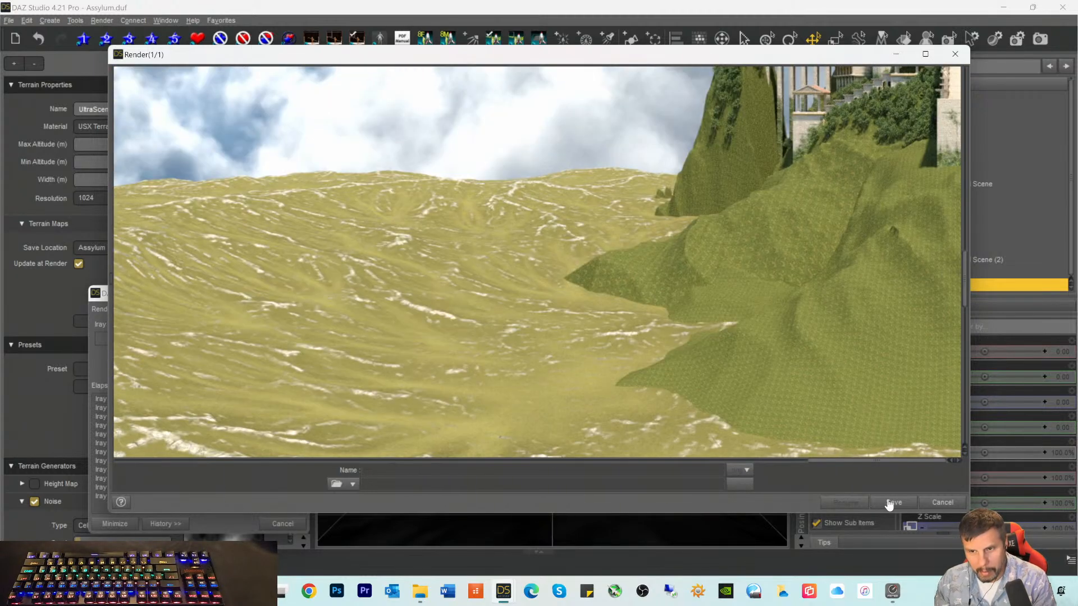
pyautogui.click(941, 502)
pyautogui.click(505, 299)
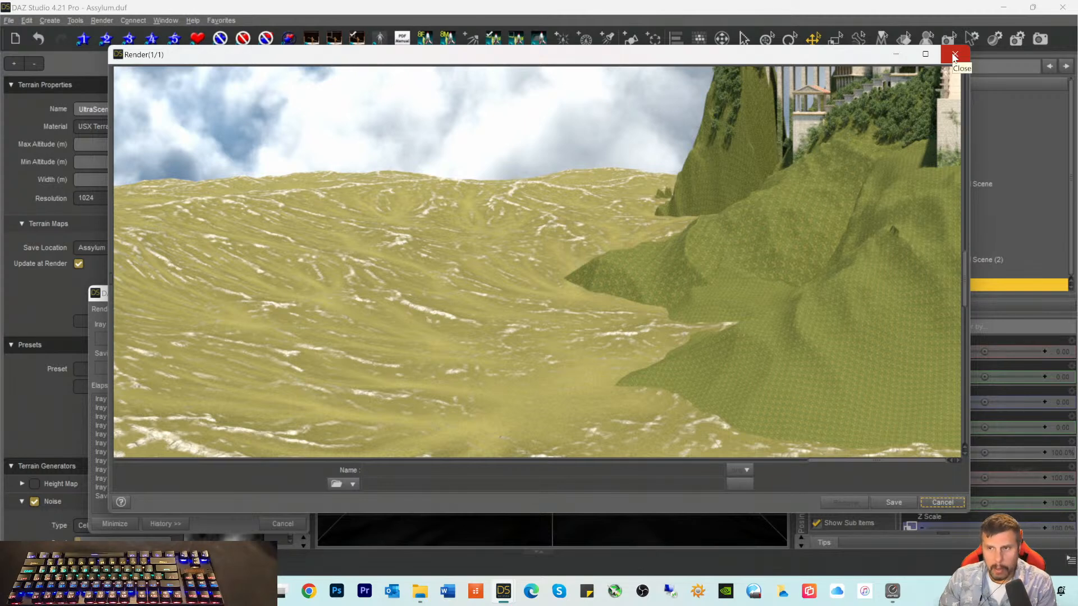
# Step: Check the Assylum_canvases folder in File Explorer for output and dismiss the cancelled render
pyautogui.click(420, 590)
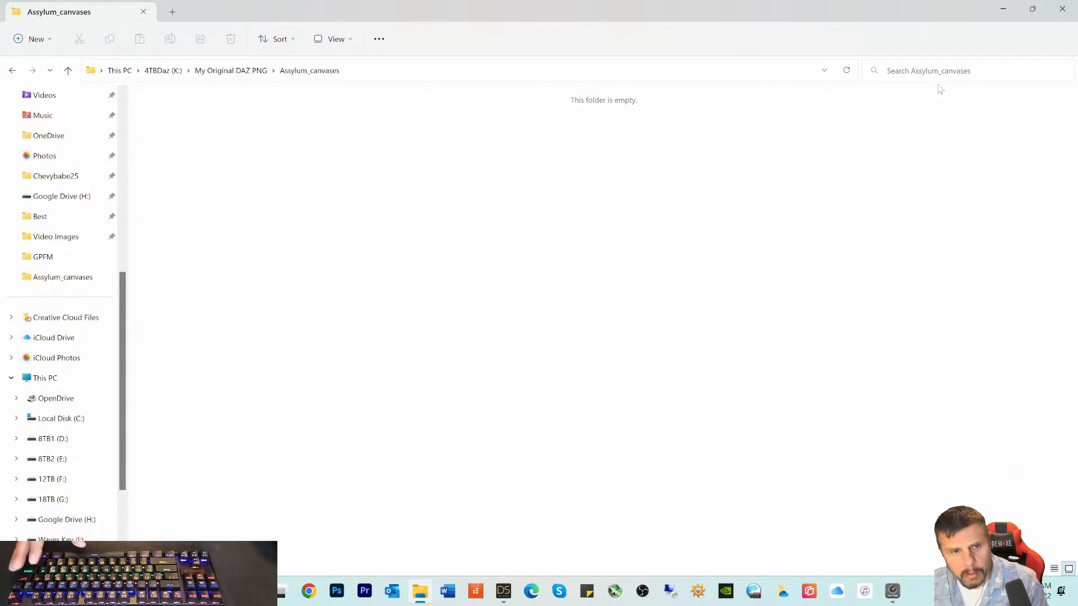
pyautogui.click(1001, 12)
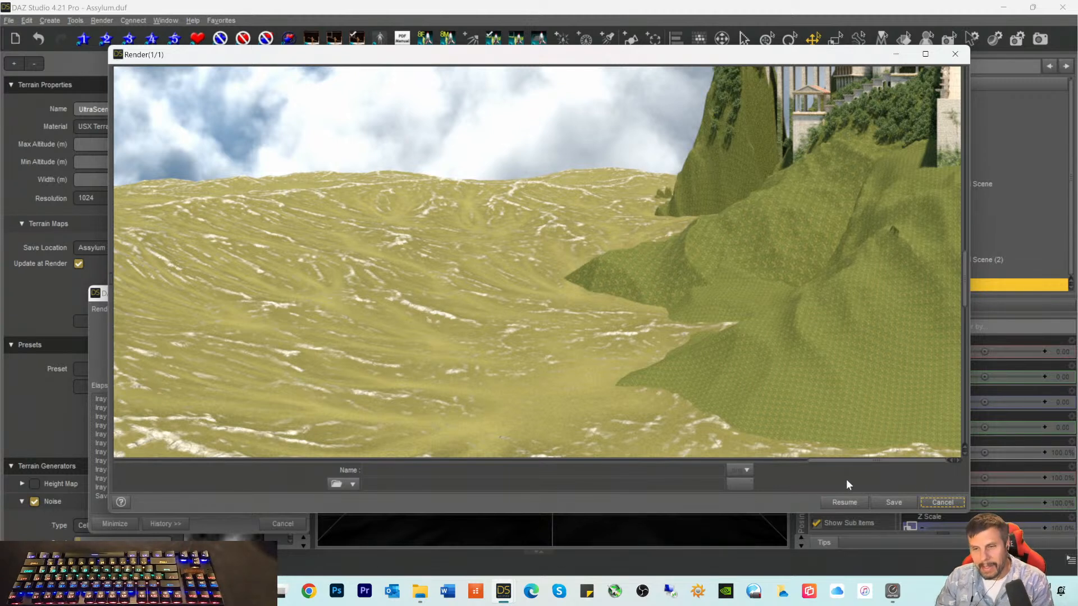
pyautogui.click(936, 501)
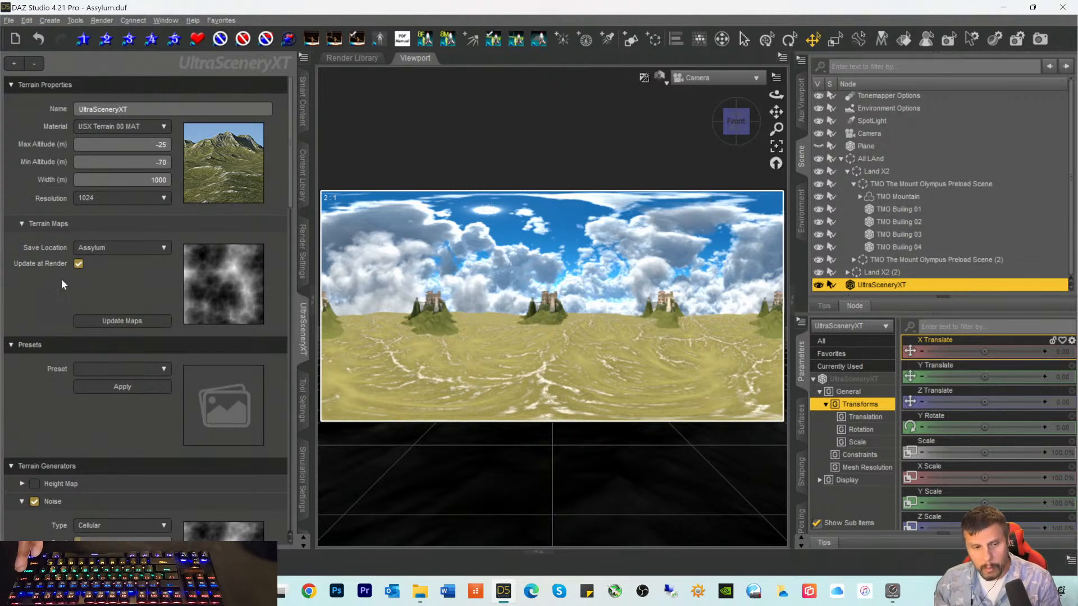
# Step: Review the UltraSceneryXT terrain and biome settings and update the terrain maps
pyautogui.scroll(-20, 128, 310)
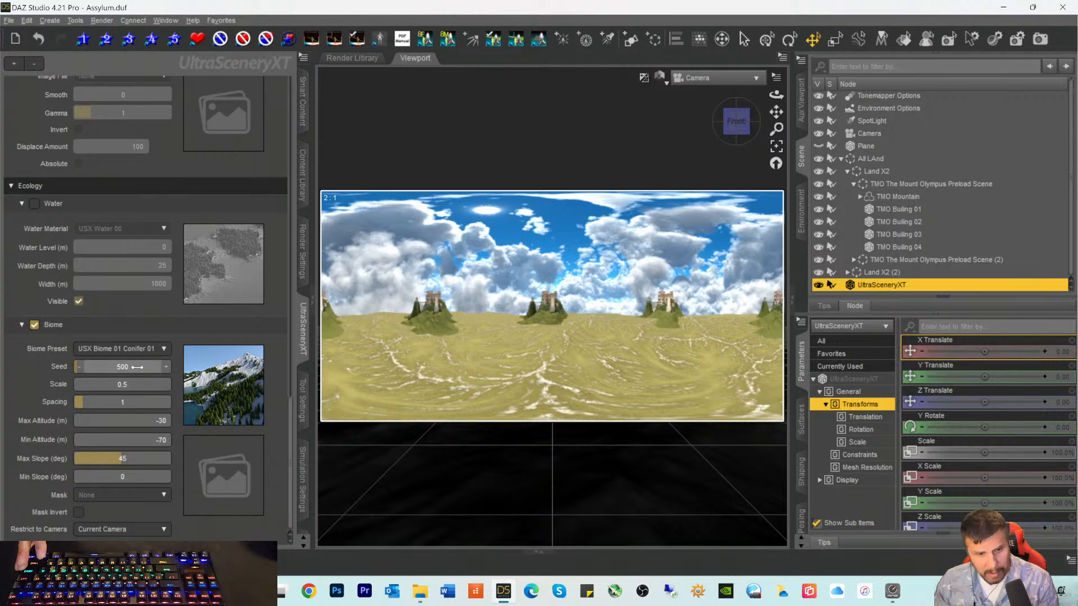
pyautogui.scroll(4, 138, 362)
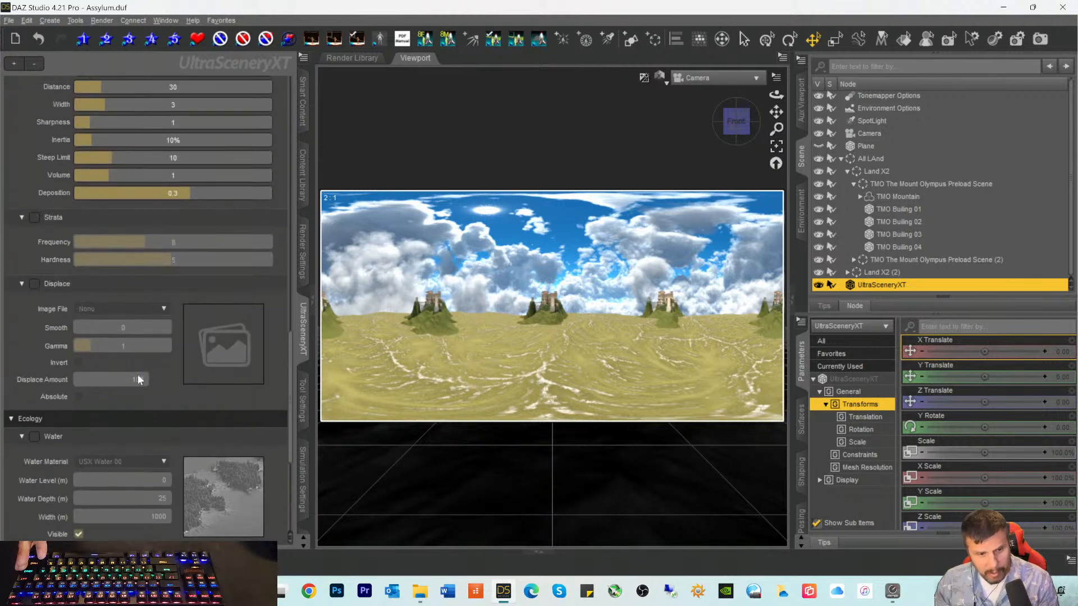
pyautogui.scroll(10, 134, 384)
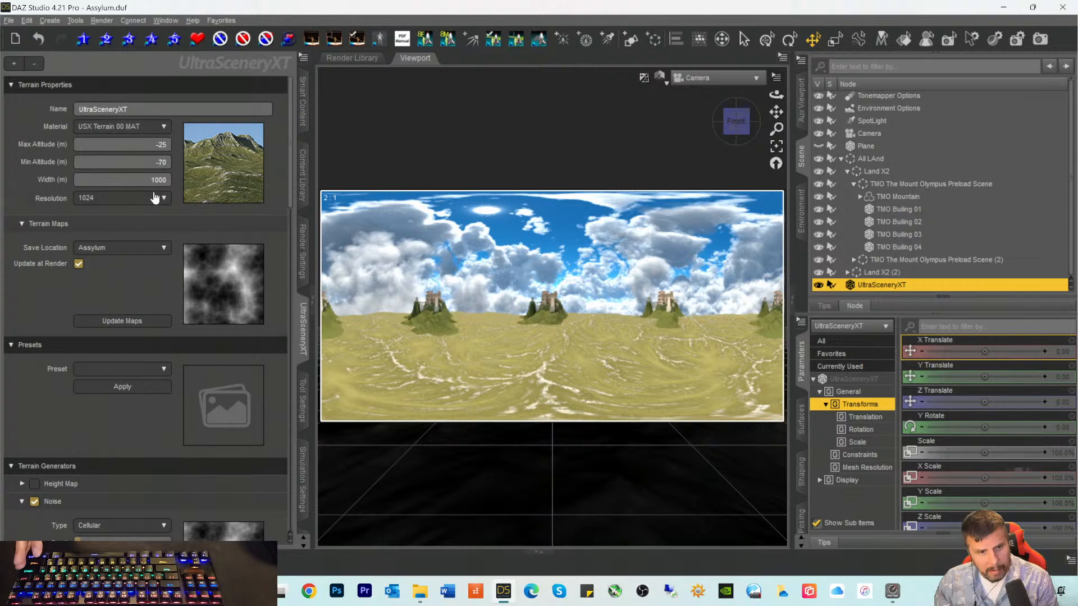
pyautogui.click(124, 321)
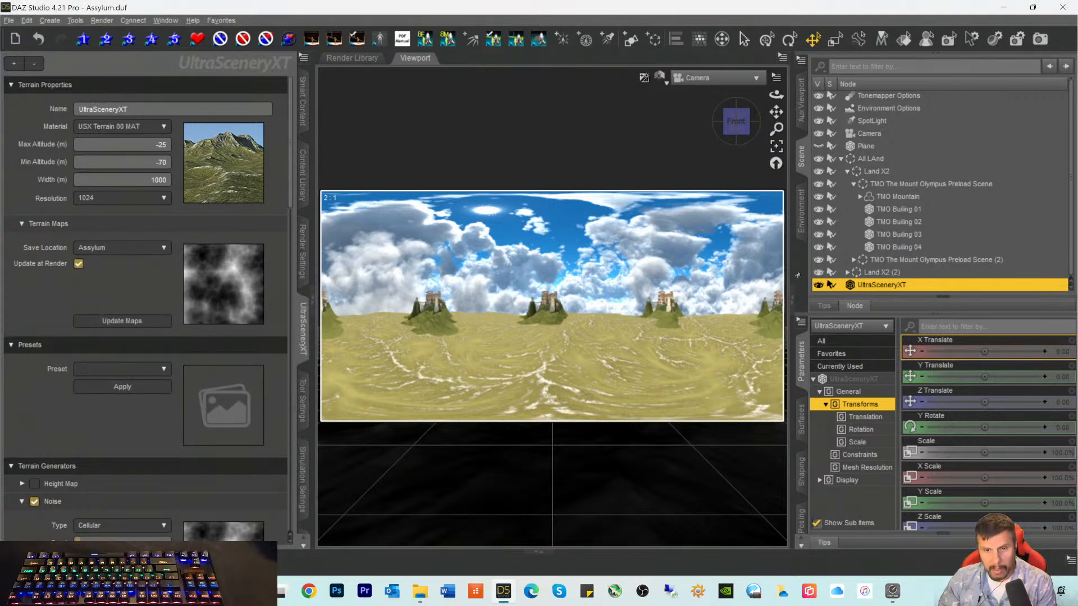
# Step: Save the scene and start a new render of it
pyautogui.click(657, 81)
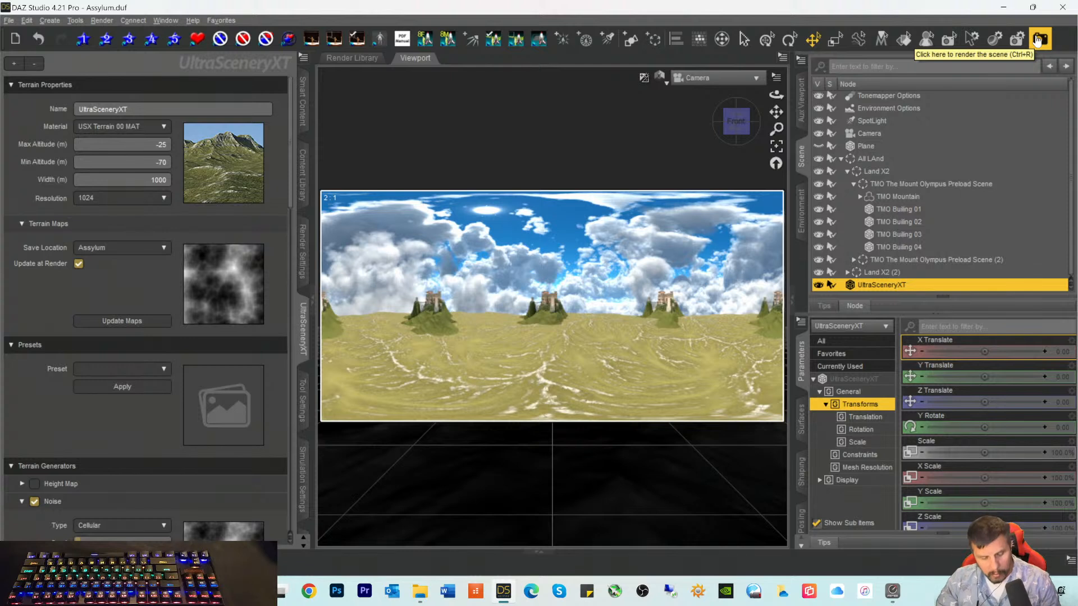
pyautogui.hotkey('ctrl', 's')
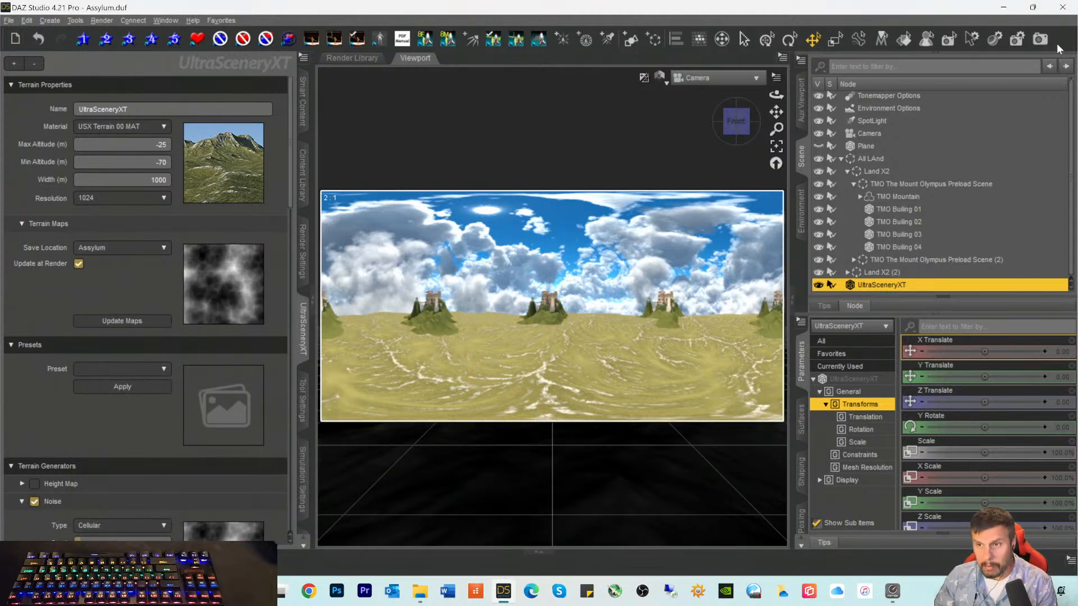
pyautogui.click(1040, 41)
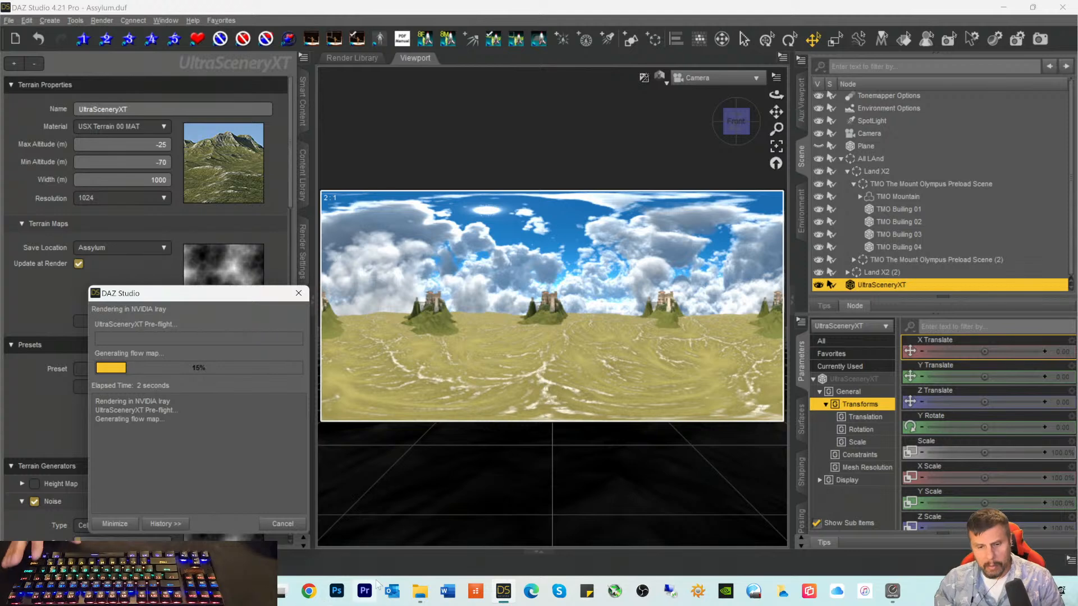
# Step: Check the Assylum_canvases folder in File Explorer for output while the render runs
pyautogui.click(419, 590)
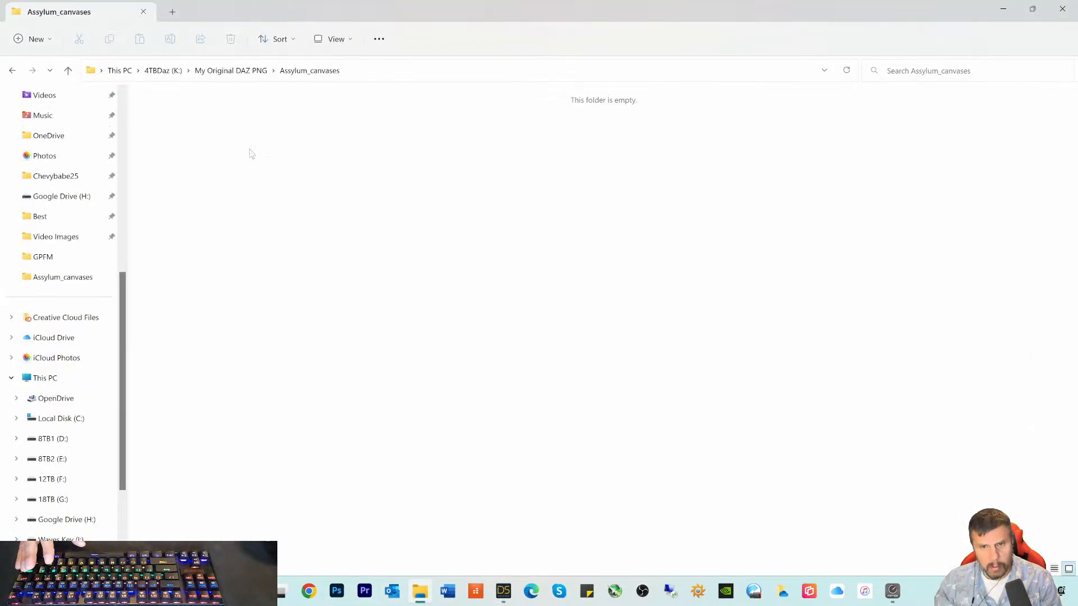
pyautogui.click(1003, 10)
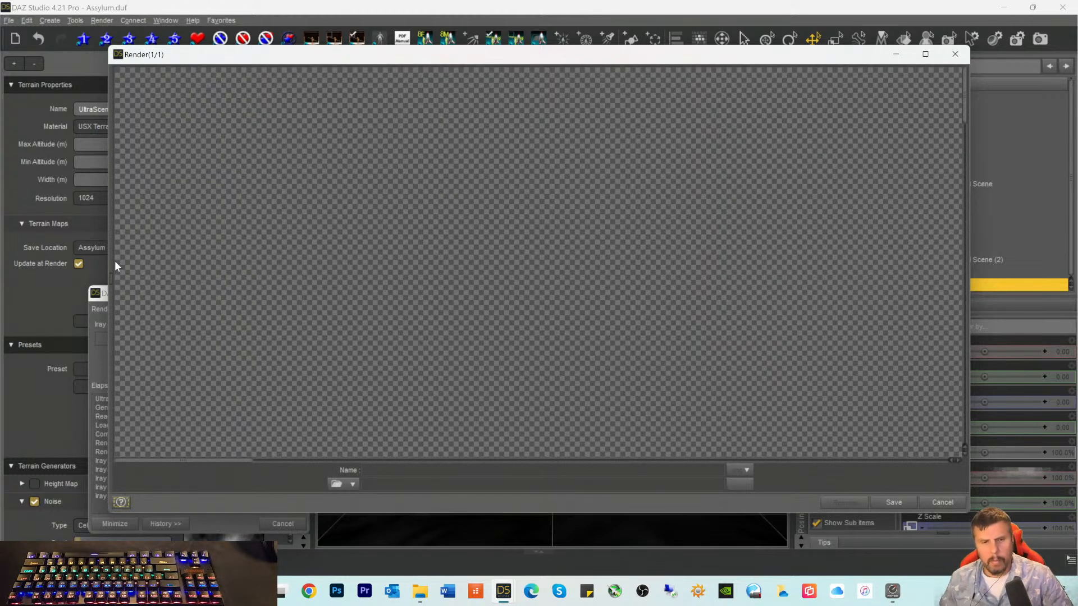
pyautogui.click(416, 596)
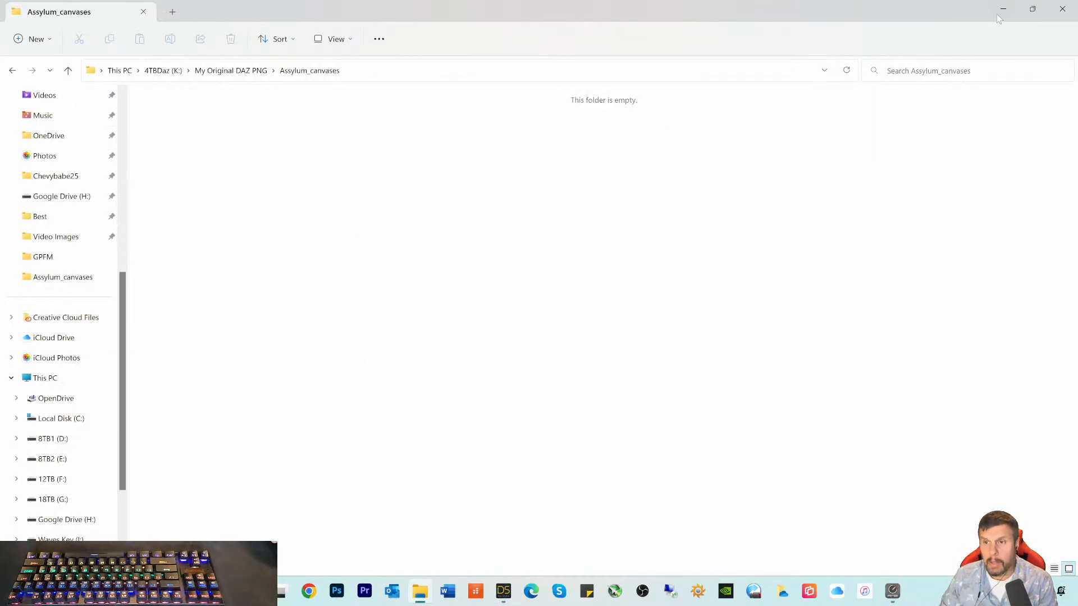
pyautogui.click(997, 13)
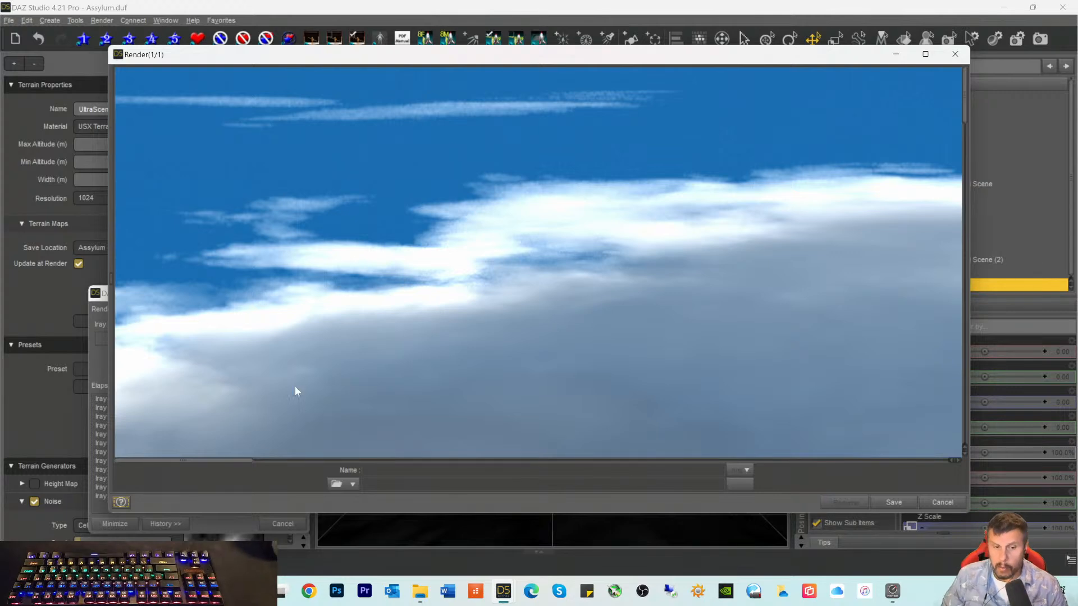
# Step: Inspect the sky, terrain and castle mountain in the new render, cancel the render and close its window
pyautogui.moveTo(211, 467); pyautogui.dragTo(467, 467)
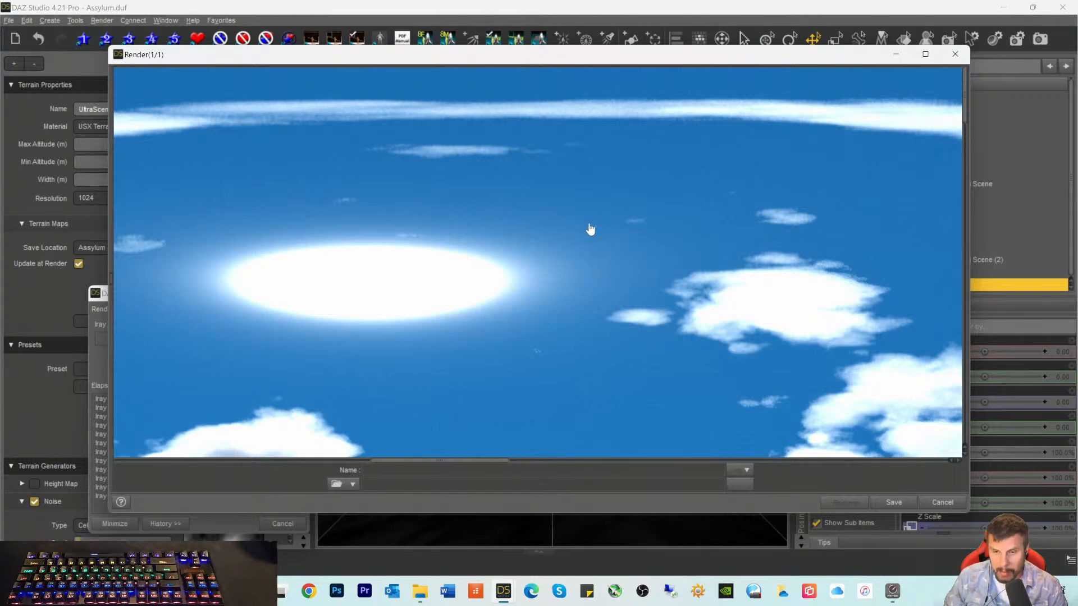
pyautogui.scroll(-3, 590, 224)
pyautogui.scroll(-5, 590, 223)
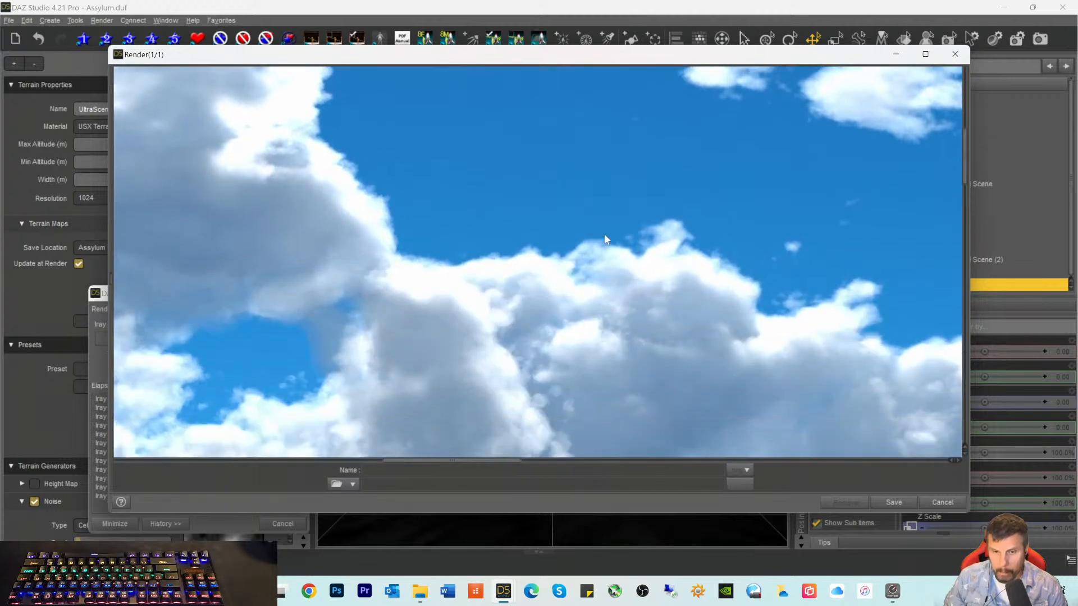
pyautogui.scroll(-8, 610, 255)
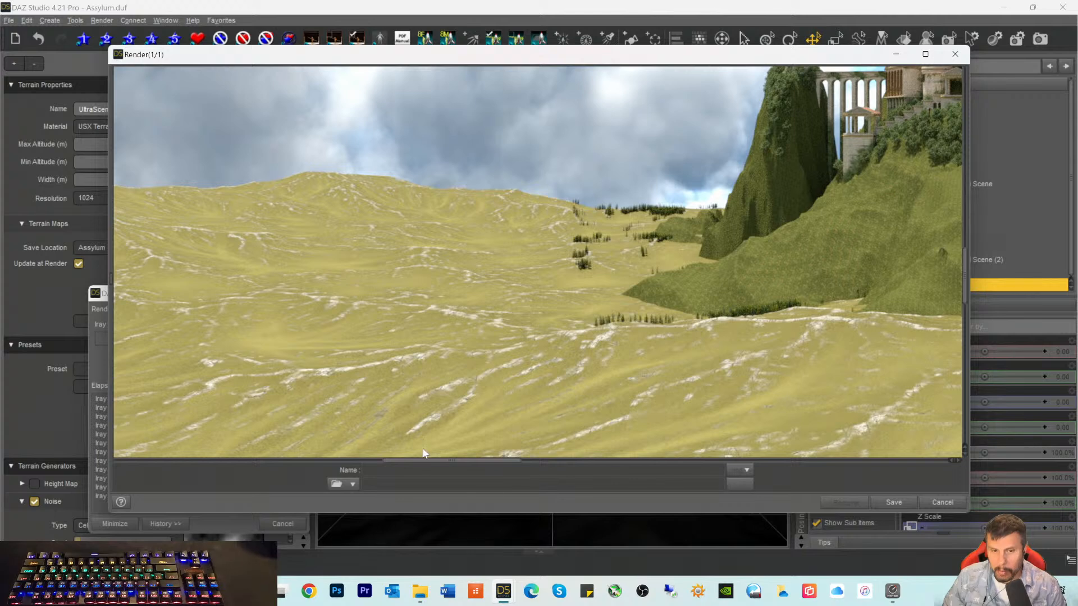
pyautogui.moveTo(422, 461); pyautogui.dragTo(472, 460)
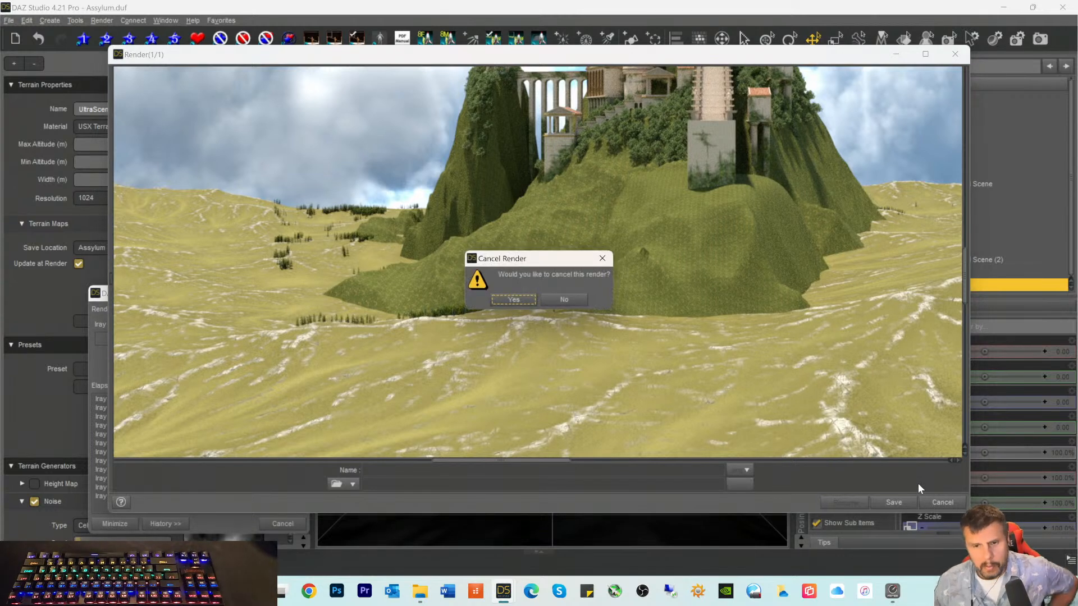
pyautogui.click(521, 301)
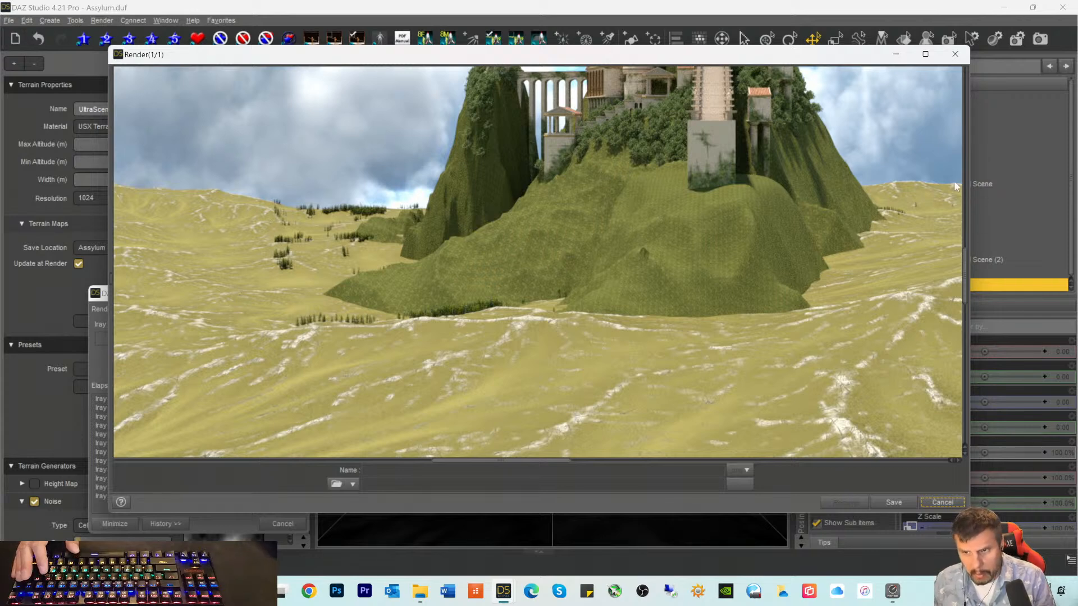
pyautogui.click(954, 53)
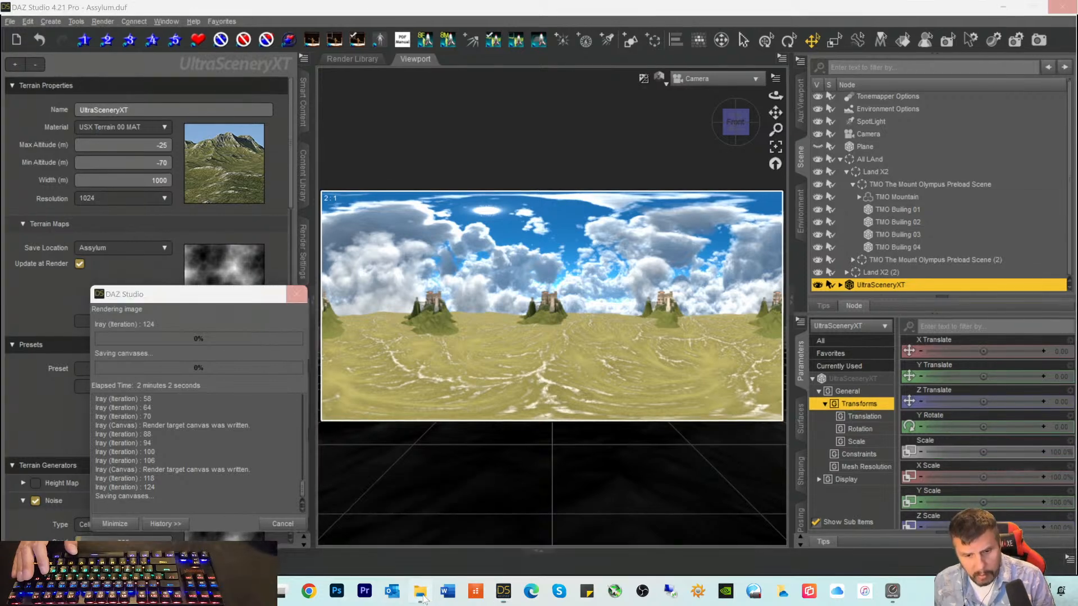
# Step: Look for the render output in File Explorer by going up to My Original DAZ PNG and reopening Assylum_canvases
pyautogui.click(421, 522)
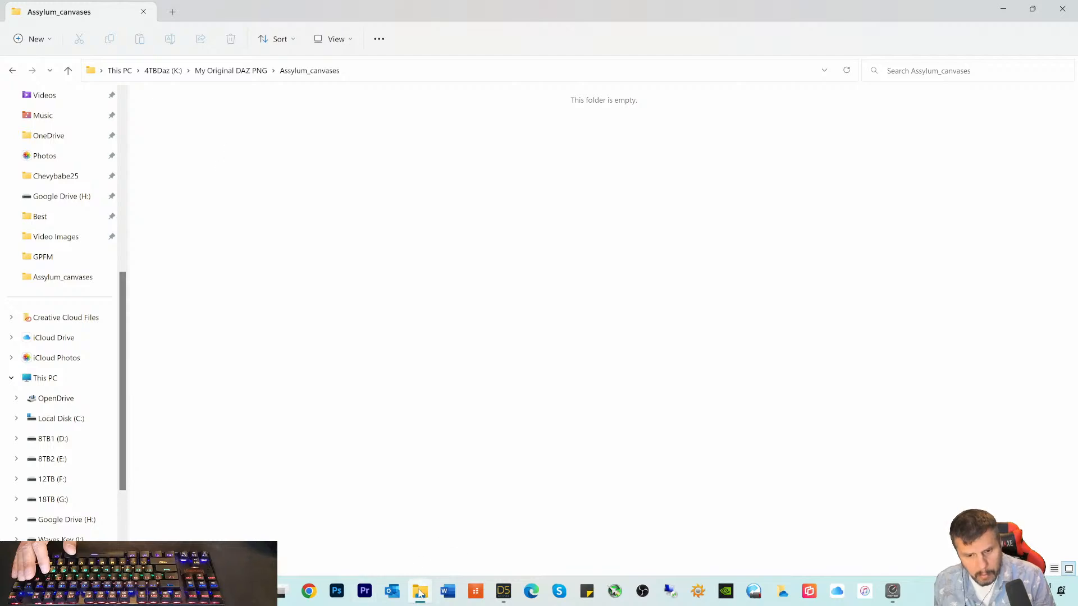
pyautogui.moveTo(421, 593)
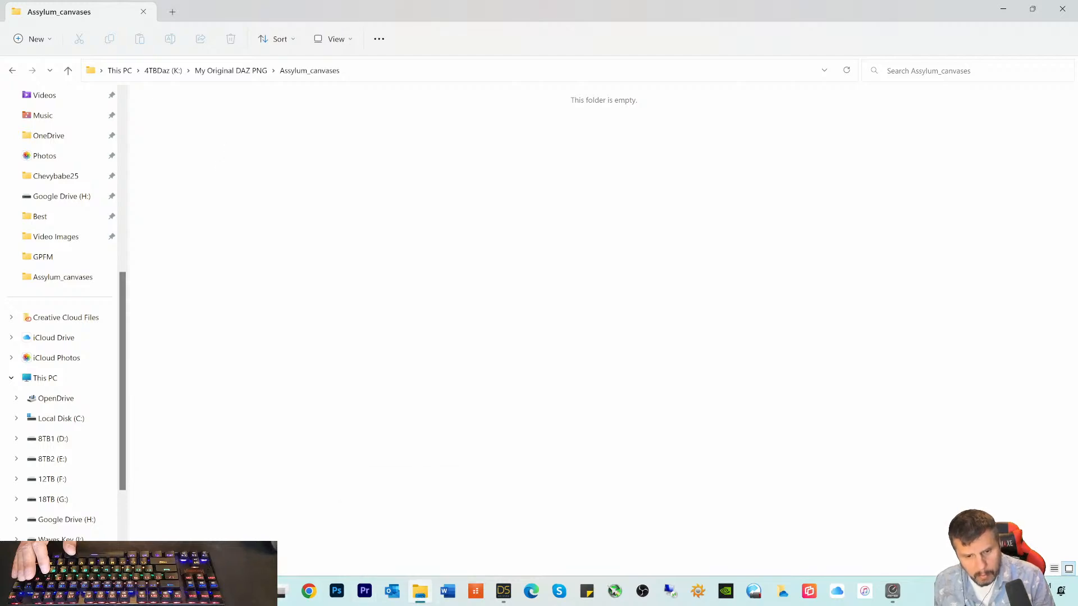
pyautogui.moveTo(503, 592)
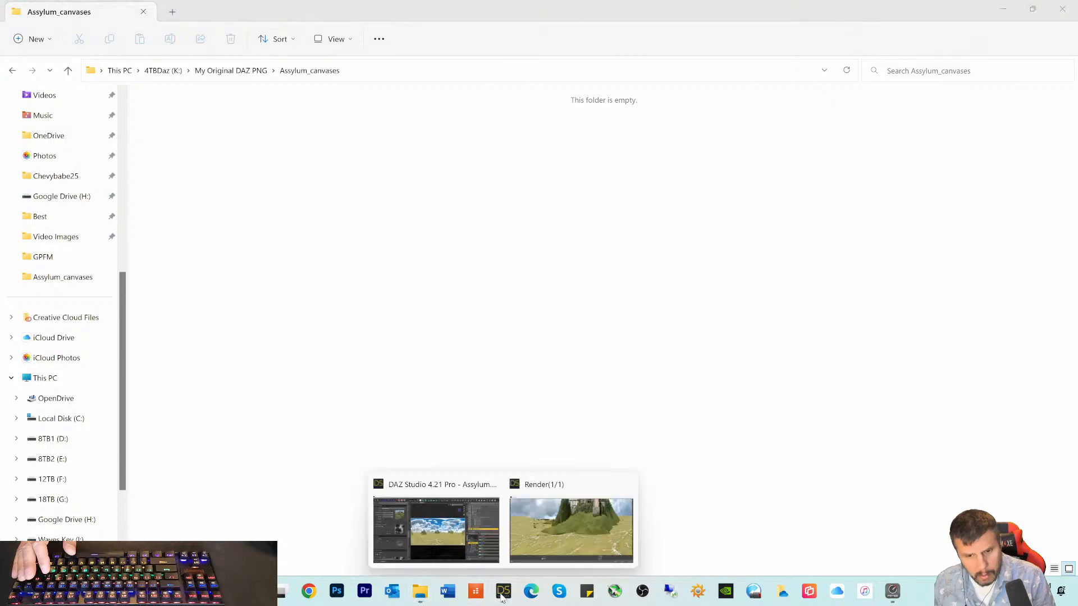
pyautogui.click(451, 542)
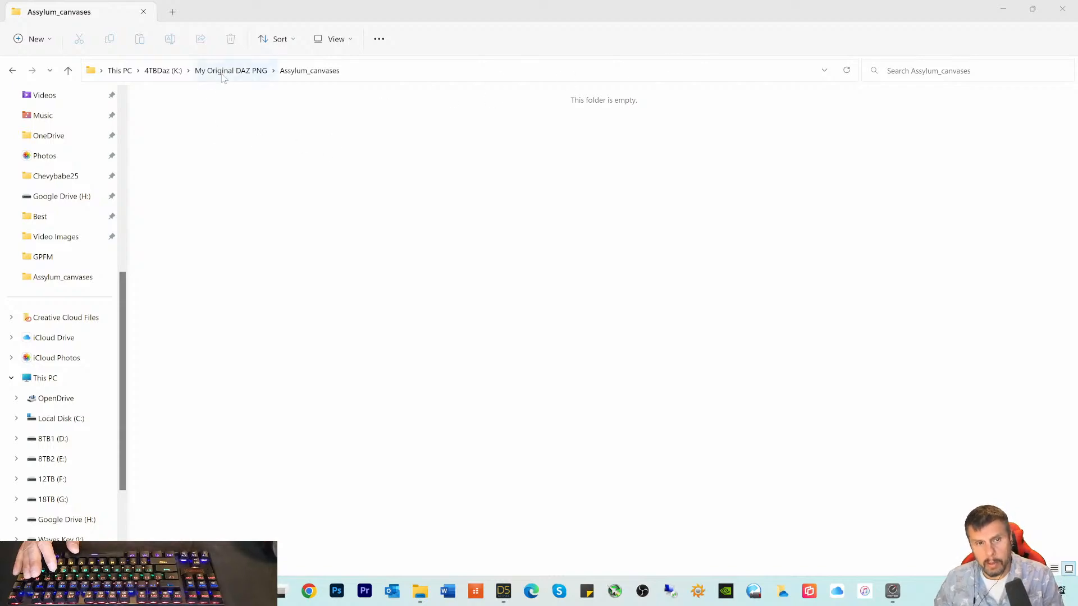
pyautogui.click(68, 71)
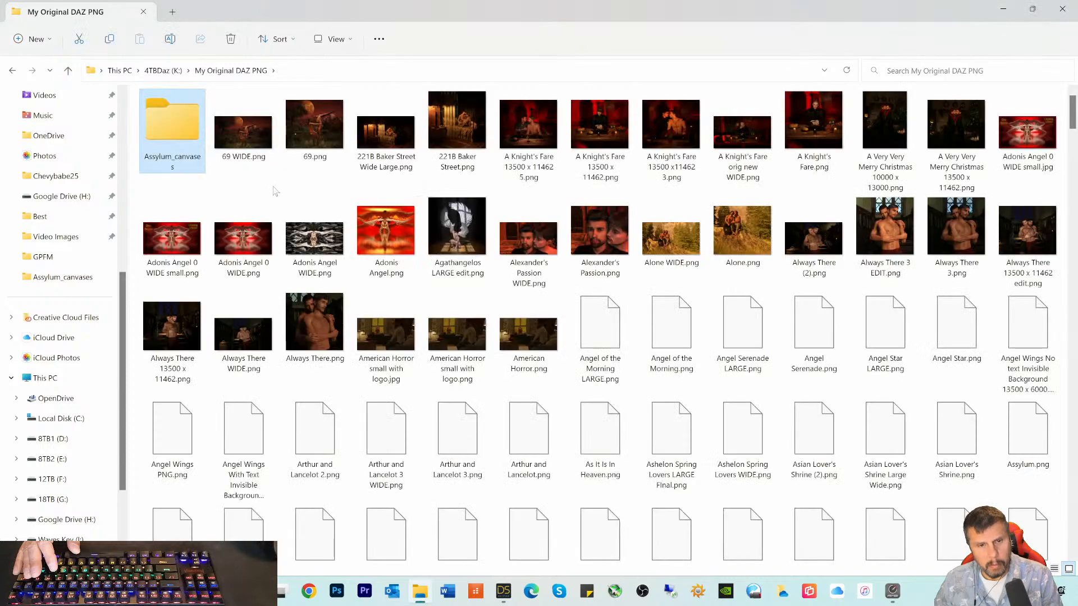
pyautogui.doubleClick(180, 130)
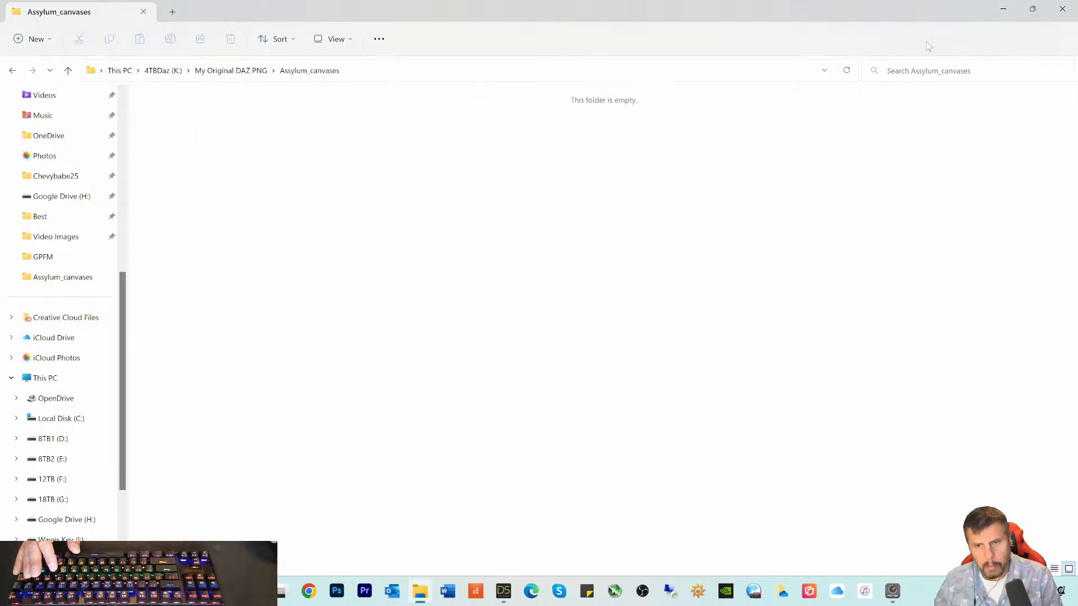
pyautogui.click(1002, 8)
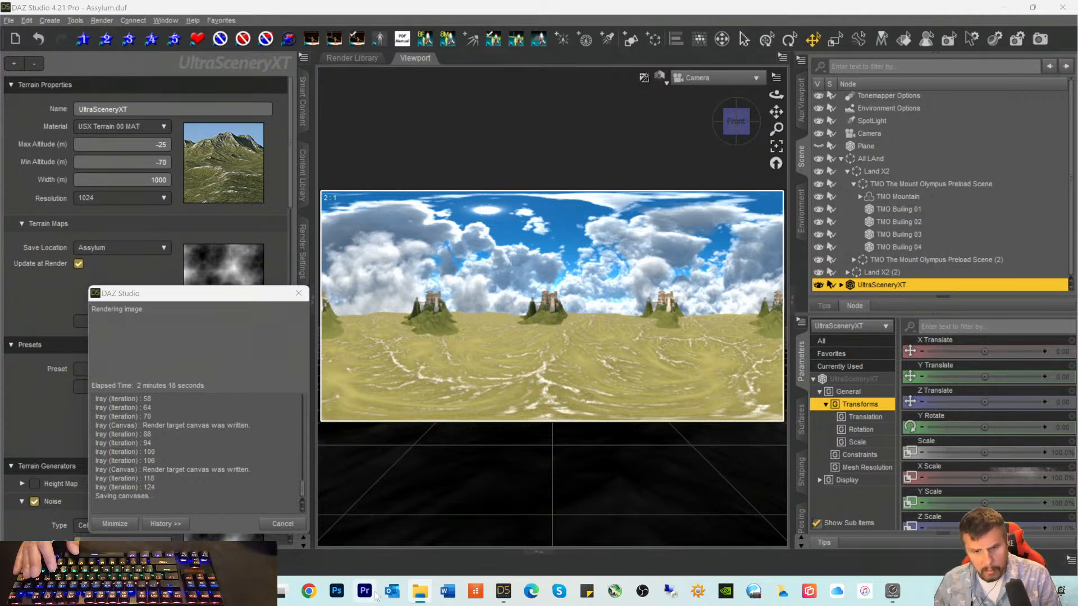
# Step: Check the Assylum_canvases folder in File Explorer for canvas output and close its window
pyautogui.moveTo(412, 597)
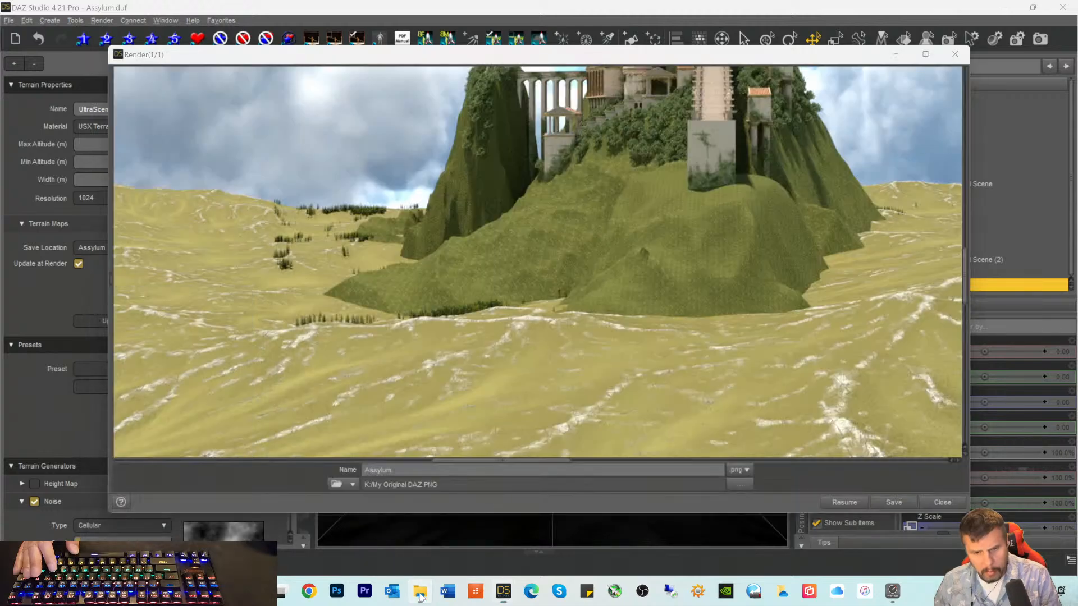
pyautogui.click(420, 595)
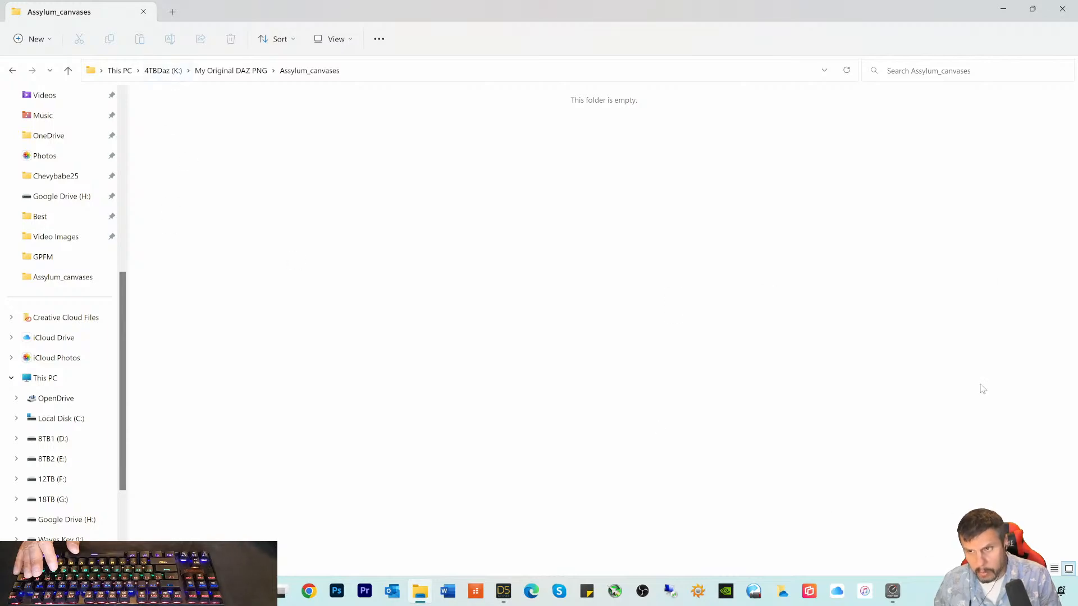
pyautogui.click(1062, 9)
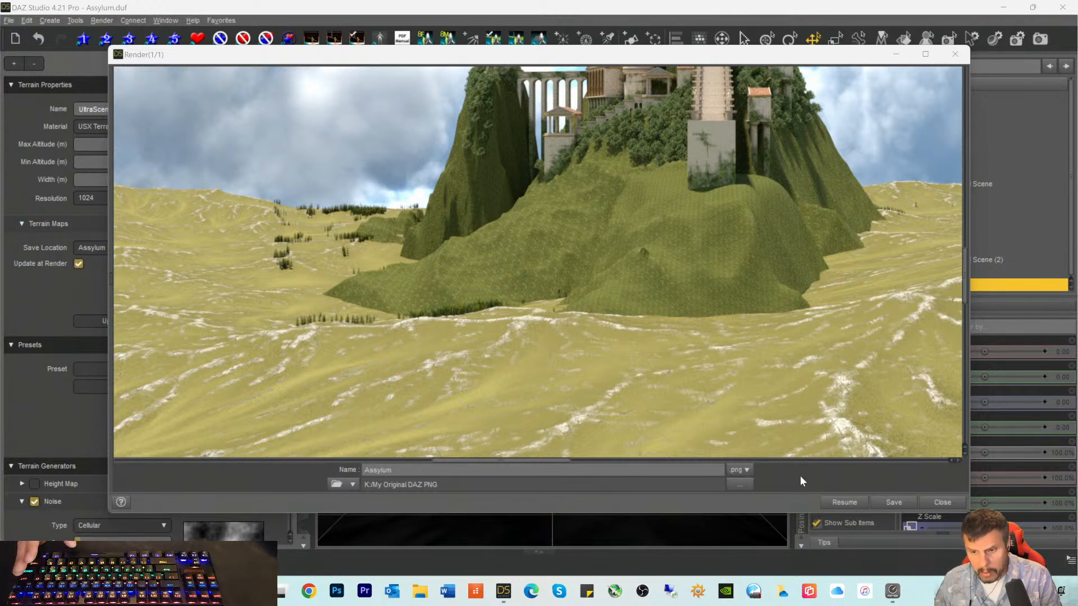
# Step: Save the render as the Assylum PNG in My Original DAZ PNG, replacing the existing file, and close the render window
pyautogui.click(884, 505)
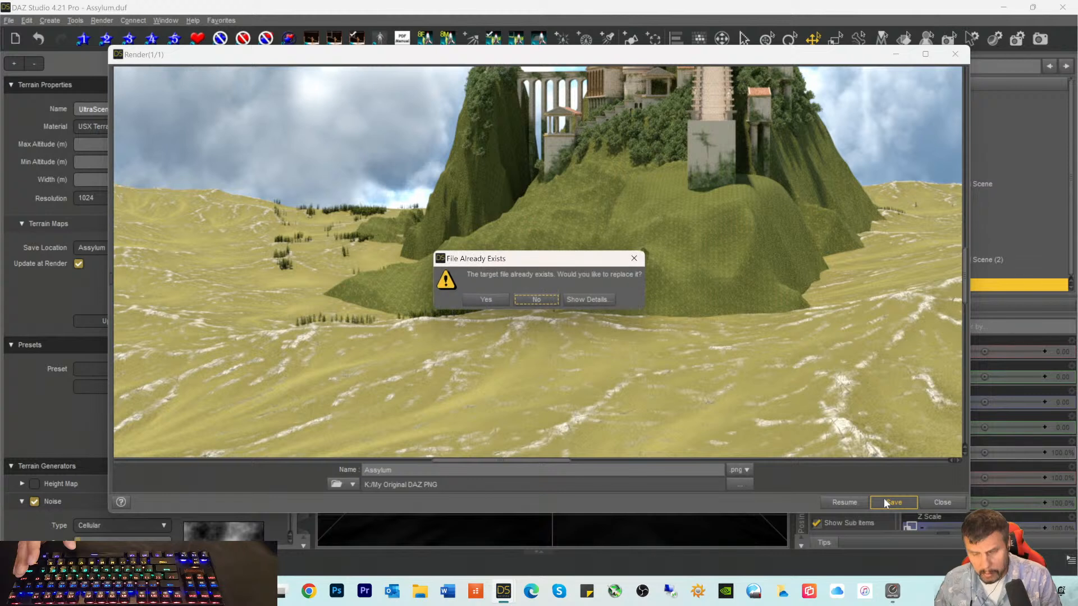
pyautogui.click(486, 300)
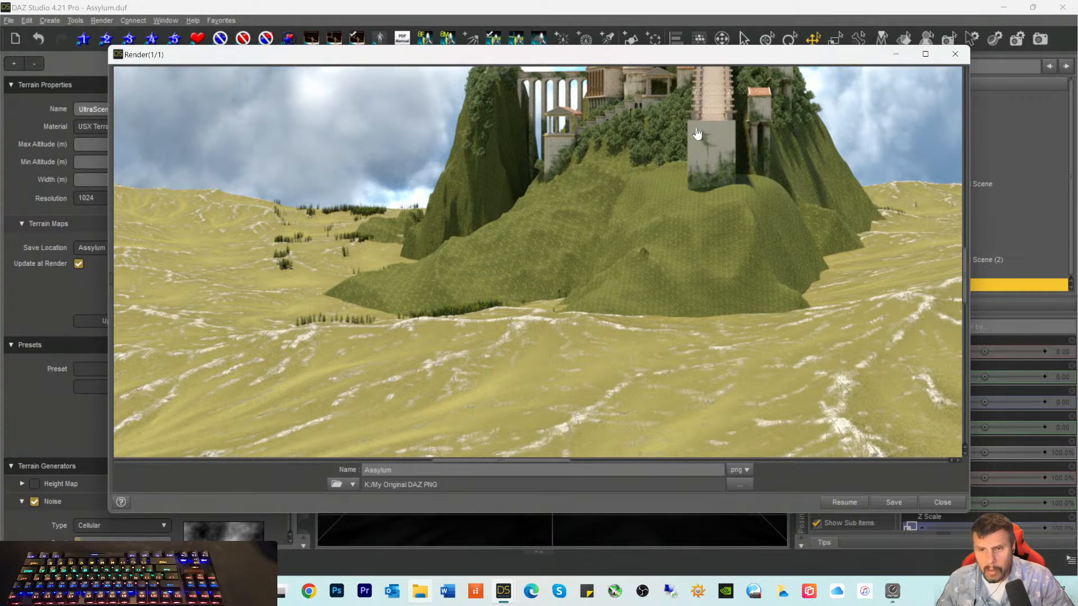
pyautogui.press('Return')
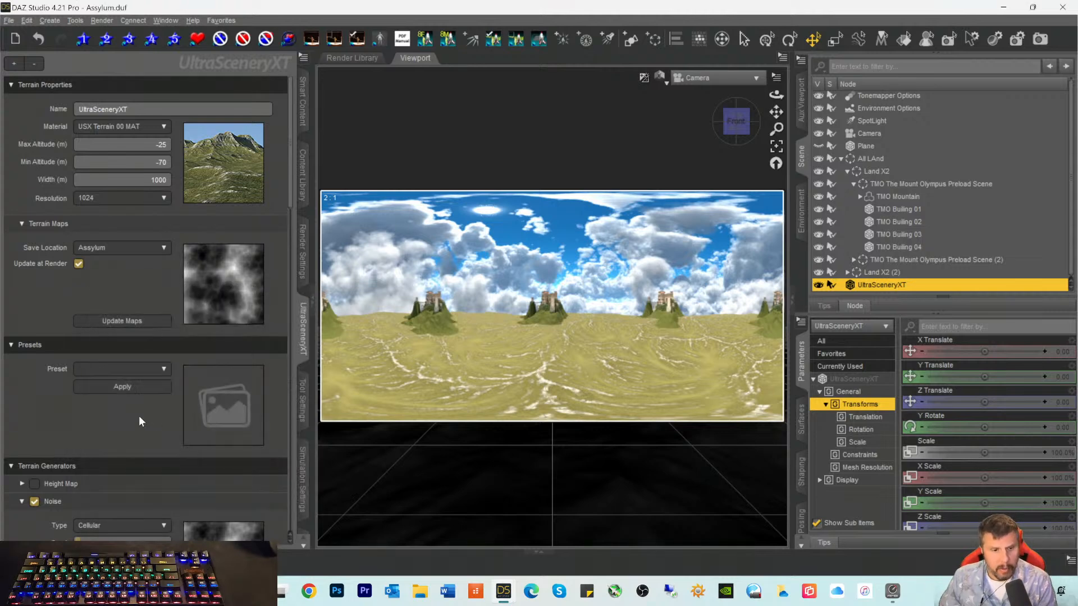
# Step: Set the UltraSceneryXT biome's Restrict to Camera option to No Restriction and save the scene
pyautogui.scroll(-15, 145, 421)
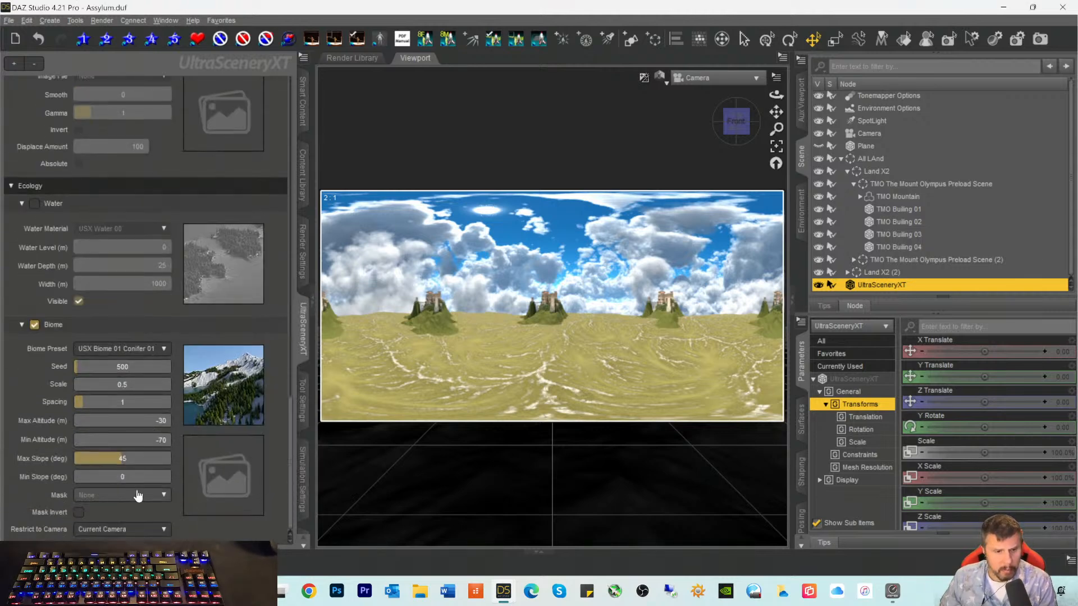
pyautogui.click(125, 530)
pyautogui.click(139, 539)
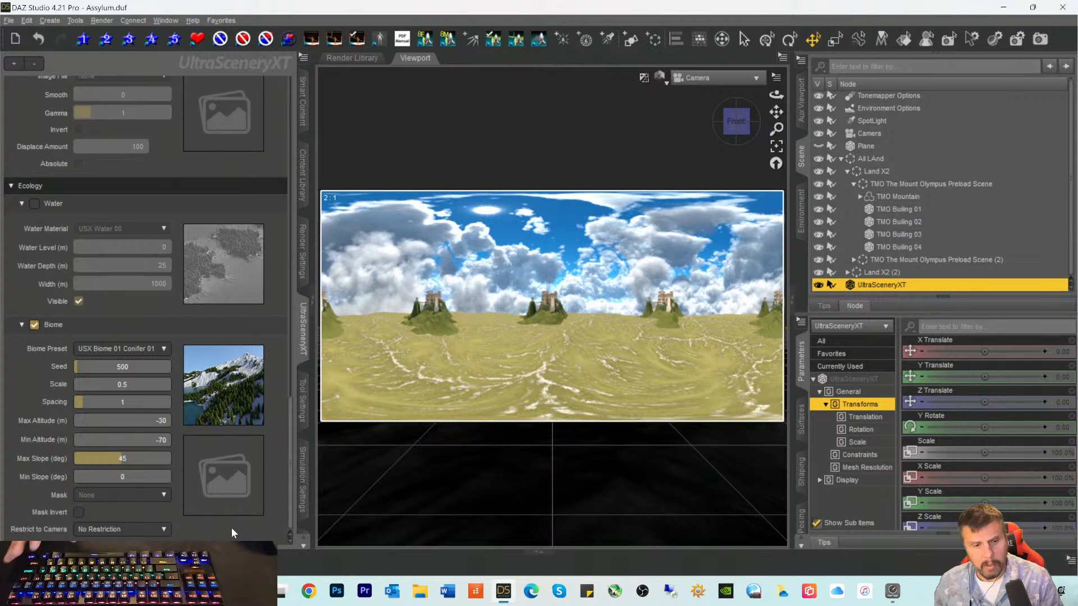
pyautogui.hotkey('ctrl', 's')
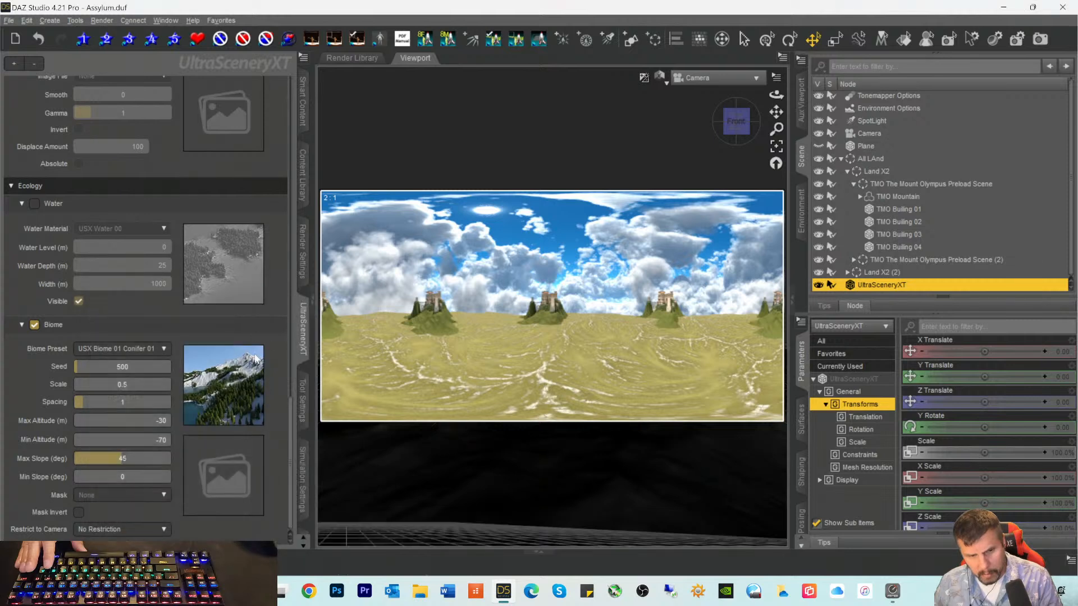
# Step: Set the biome's Scale to 0.7
pyautogui.click(124, 386)
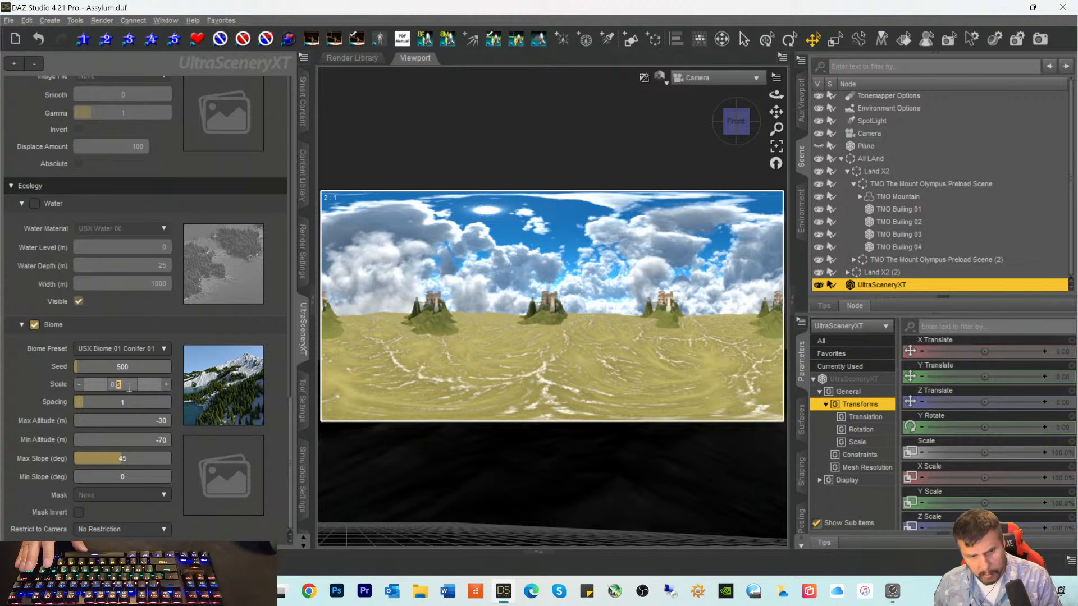
pyautogui.write('7')
pyautogui.press('Return')
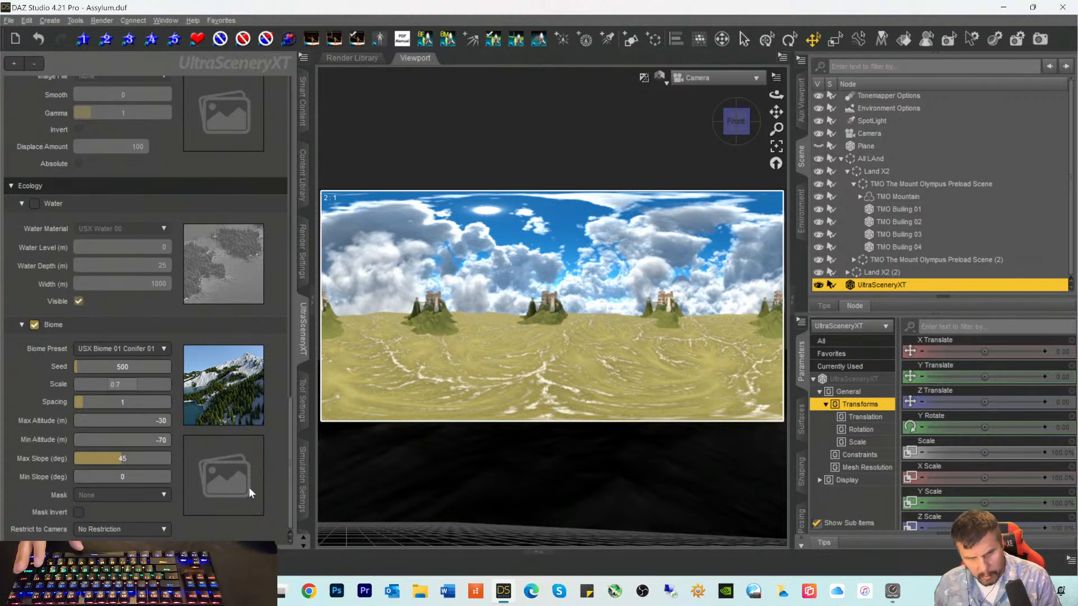
# Step: Save the scene with the resized biome and start another test render
pyautogui.hotkey('ctrl', 's')
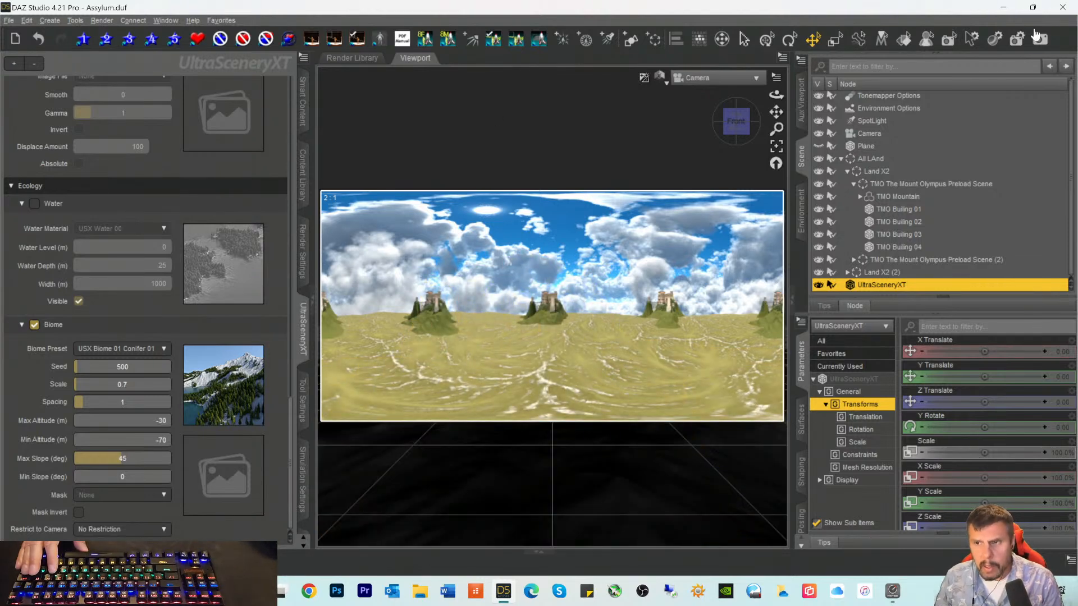
pyautogui.click(1040, 39)
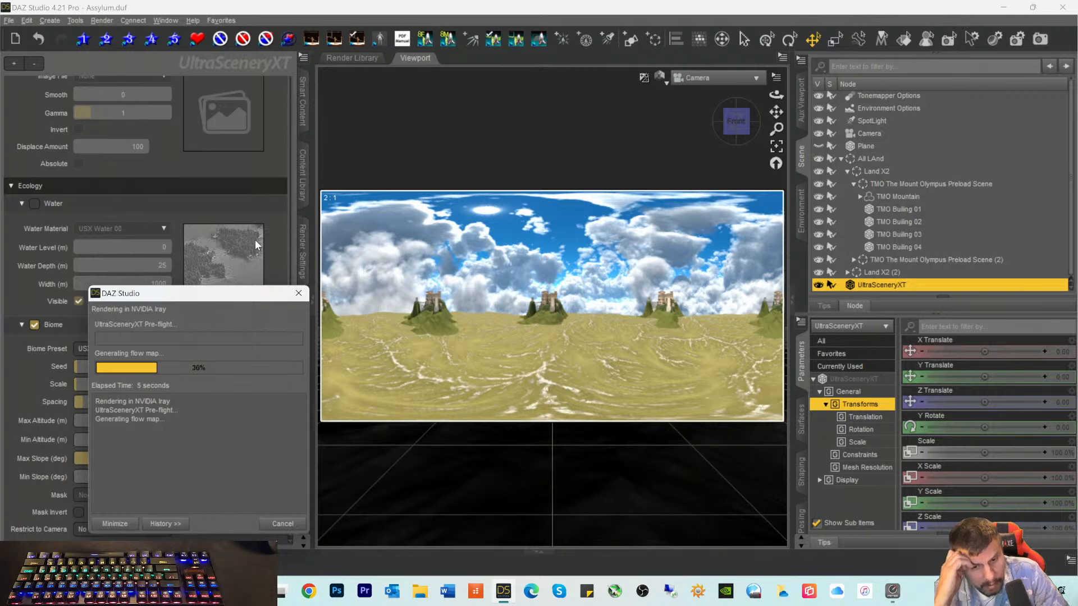
# Step: Delete the old output from the Assylum_canvases folder in My Original DAZ PNG using File Explorer and return to the render
pyautogui.click(420, 591)
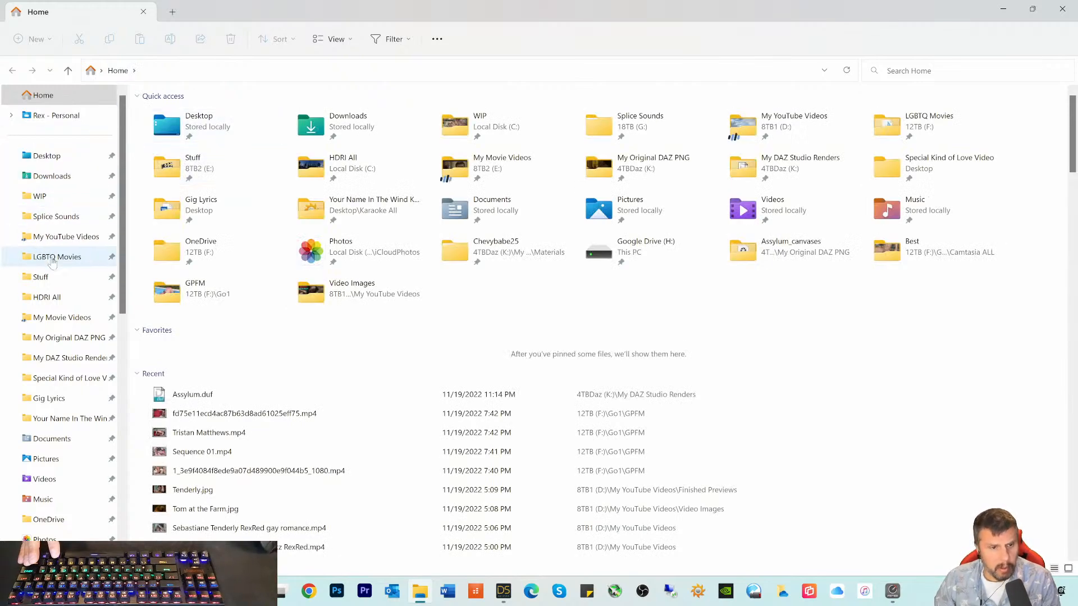
pyautogui.click(64, 339)
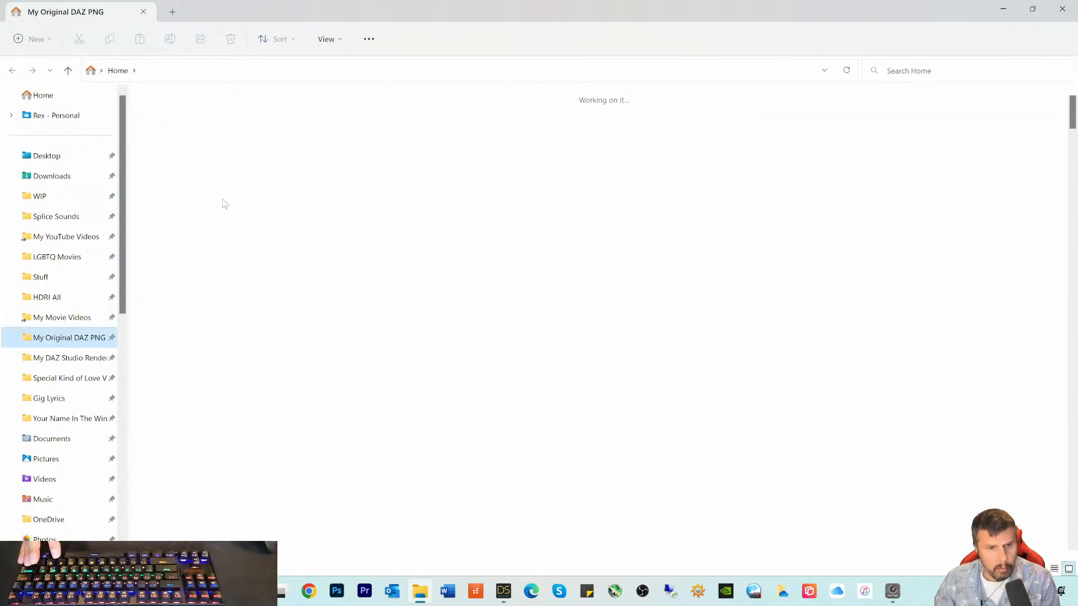
pyautogui.doubleClick(163, 123)
pyautogui.click(172, 132)
pyautogui.press('Delete')
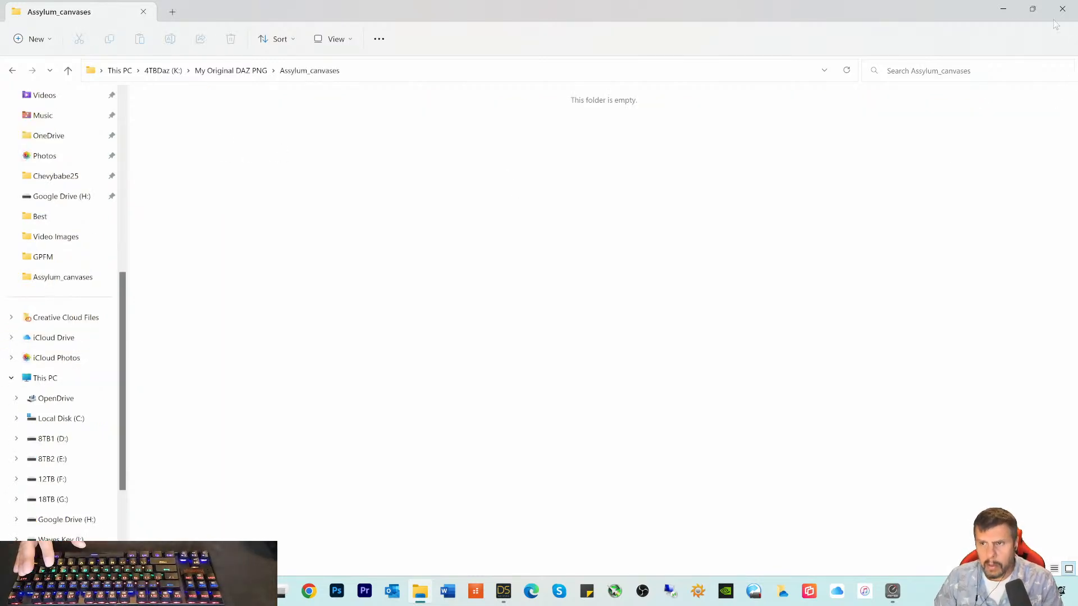
pyautogui.click(1004, 9)
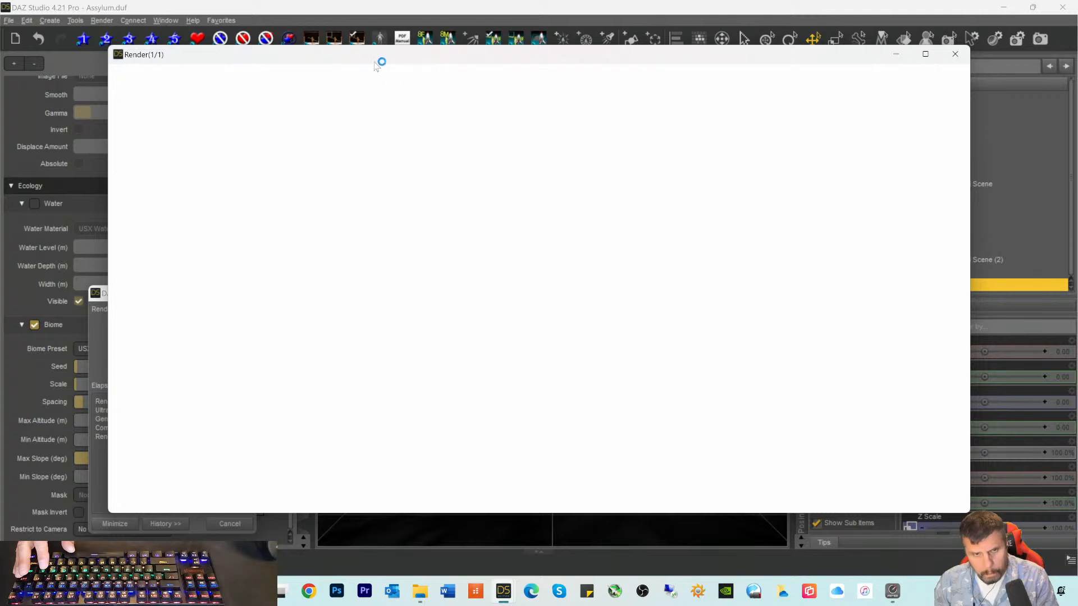
pyautogui.click(420, 590)
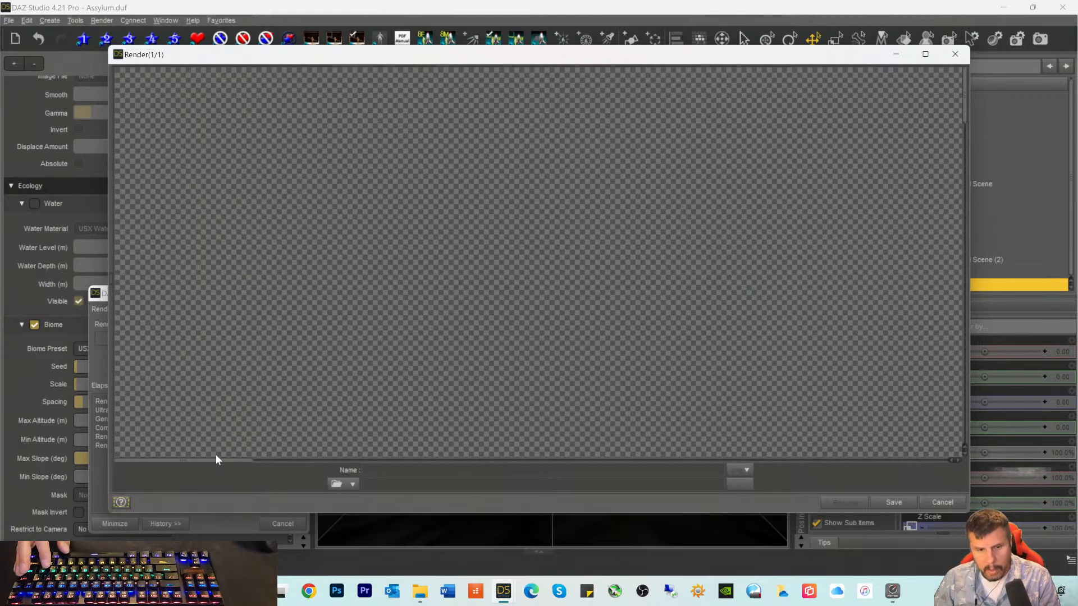
# Step: Inspect the new render from the sky down past the castle to the terrain below
pyautogui.moveTo(213, 461); pyautogui.dragTo(537, 476)
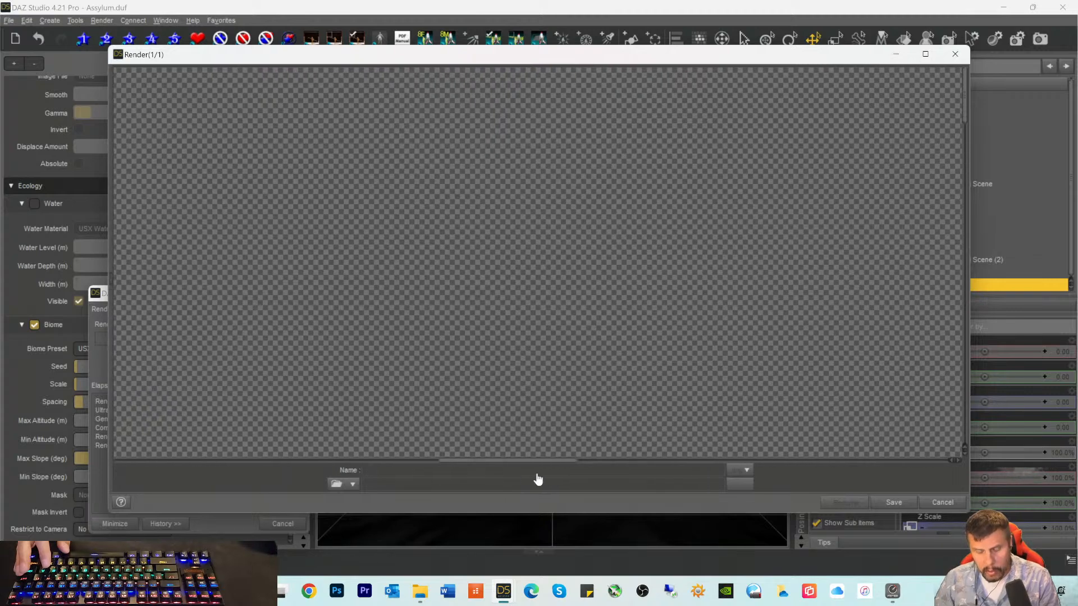
pyautogui.scroll(-5, 564, 310)
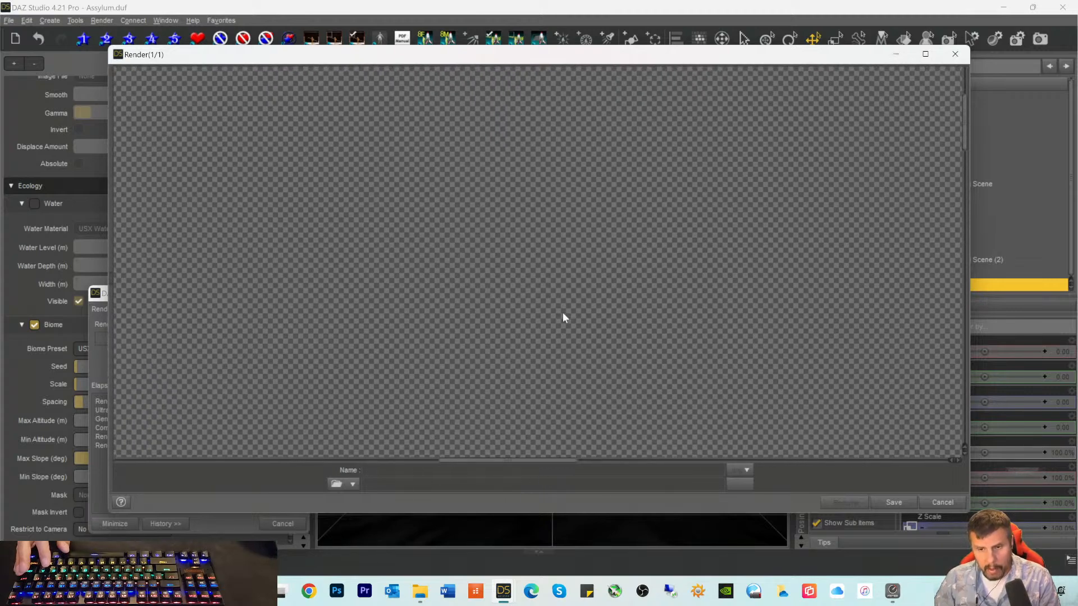
pyautogui.scroll(-3, 563, 314)
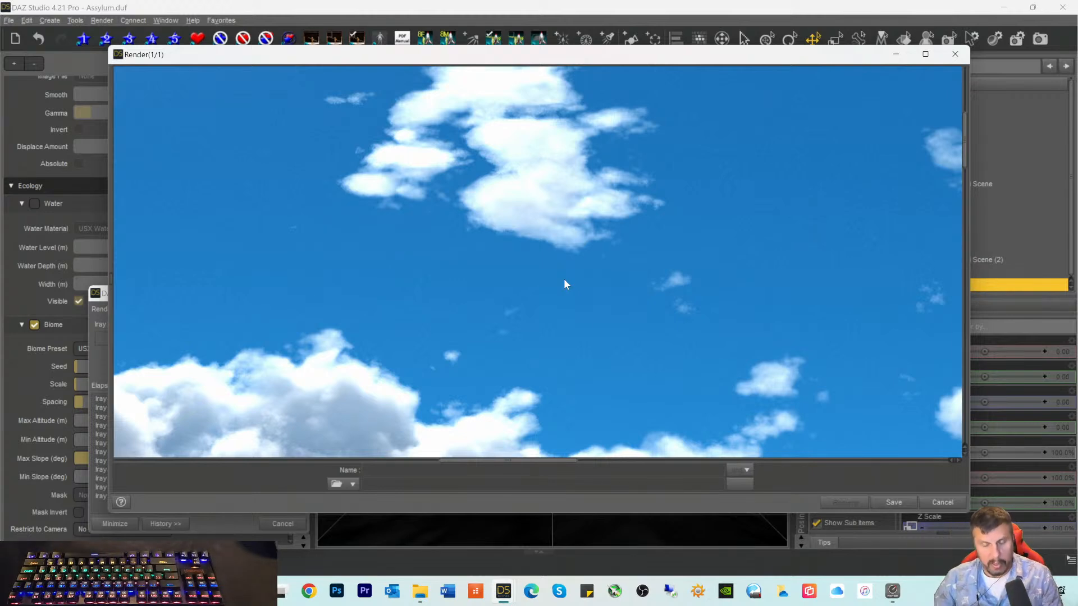
pyautogui.moveTo(495, 461); pyautogui.dragTo(505, 416)
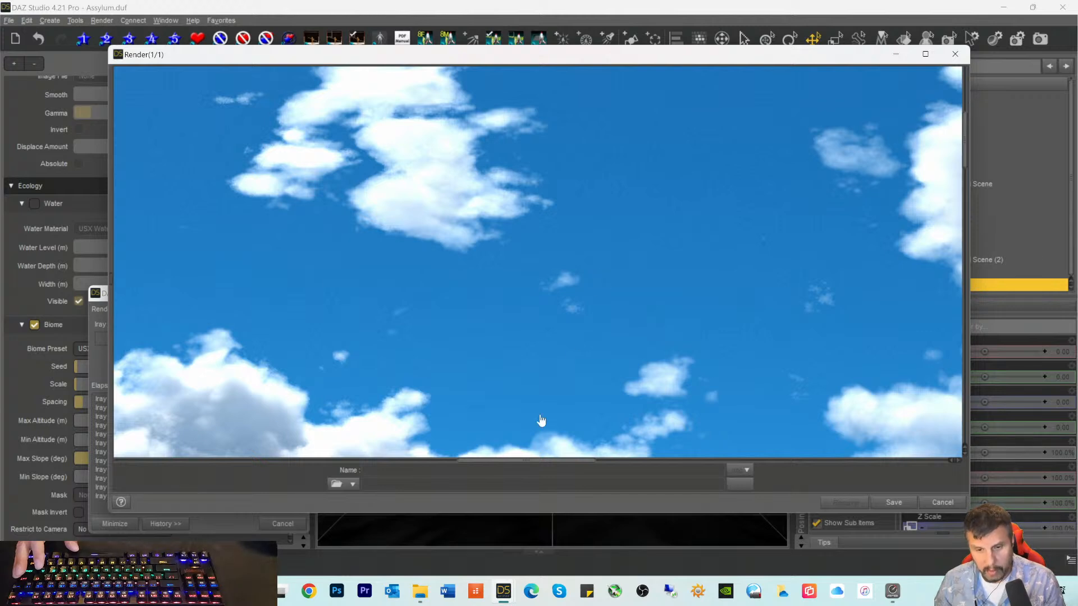
pyautogui.scroll(-10, 598, 339)
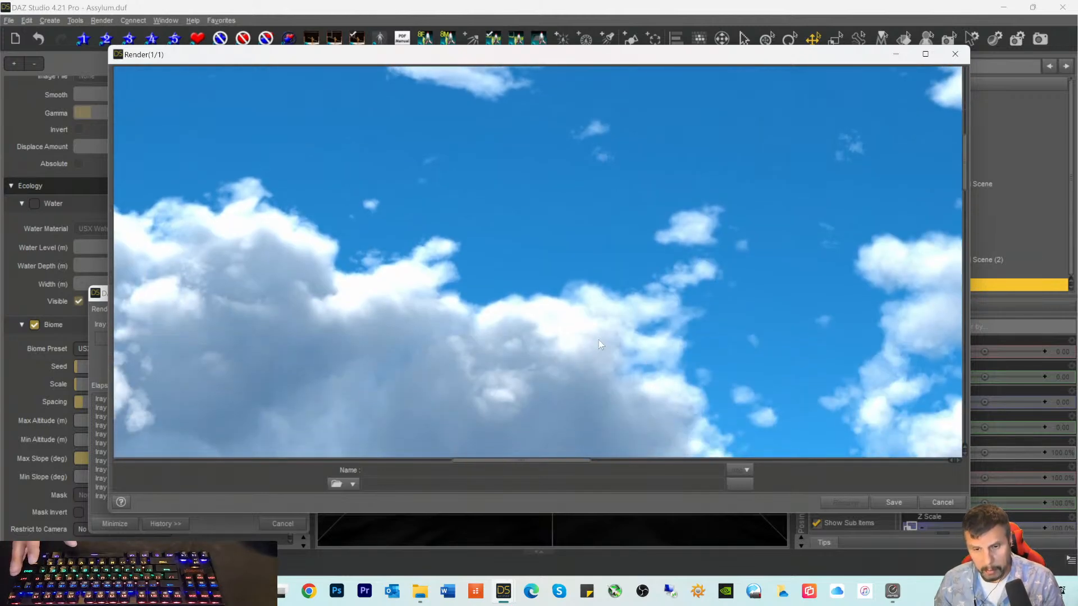
pyautogui.scroll(-10, 579, 350)
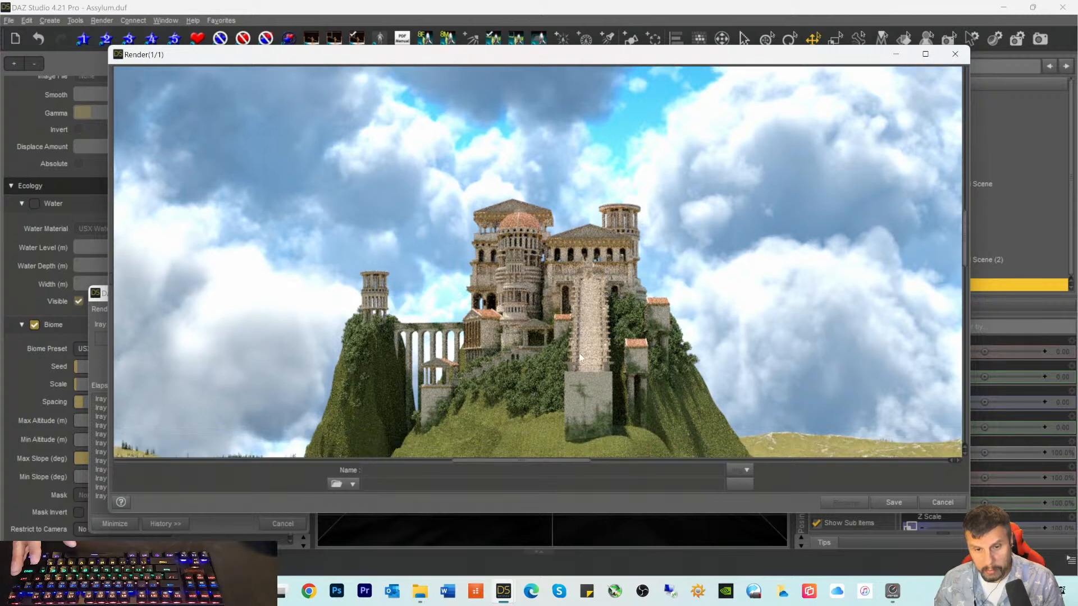
pyautogui.scroll(-5, 580, 358)
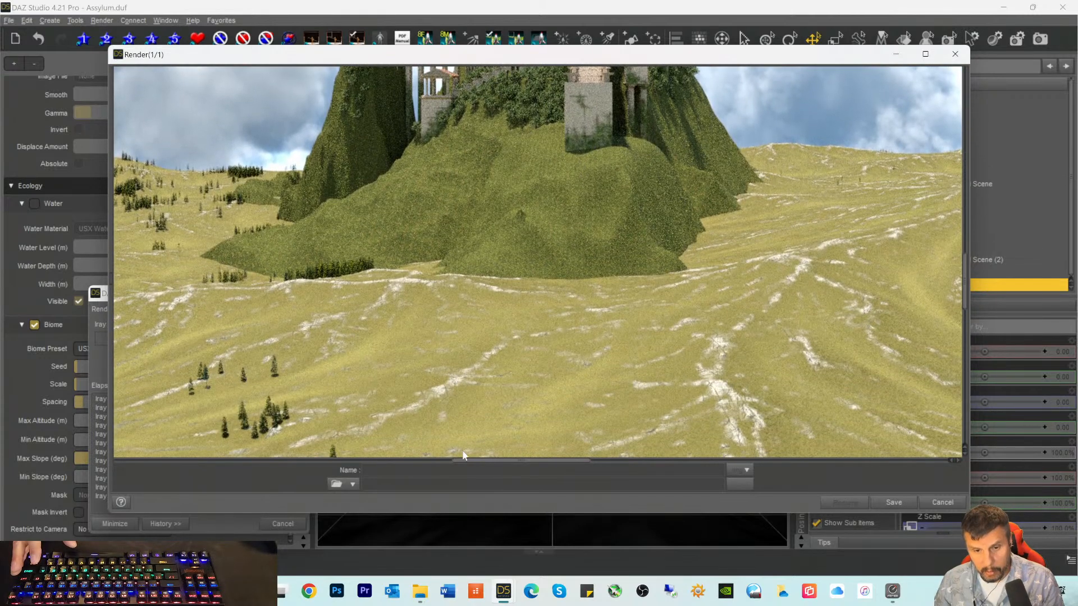
# Step: Examine the conifer distribution across the terrain all around the panorama
pyautogui.moveTo(472, 465); pyautogui.dragTo(306, 460)
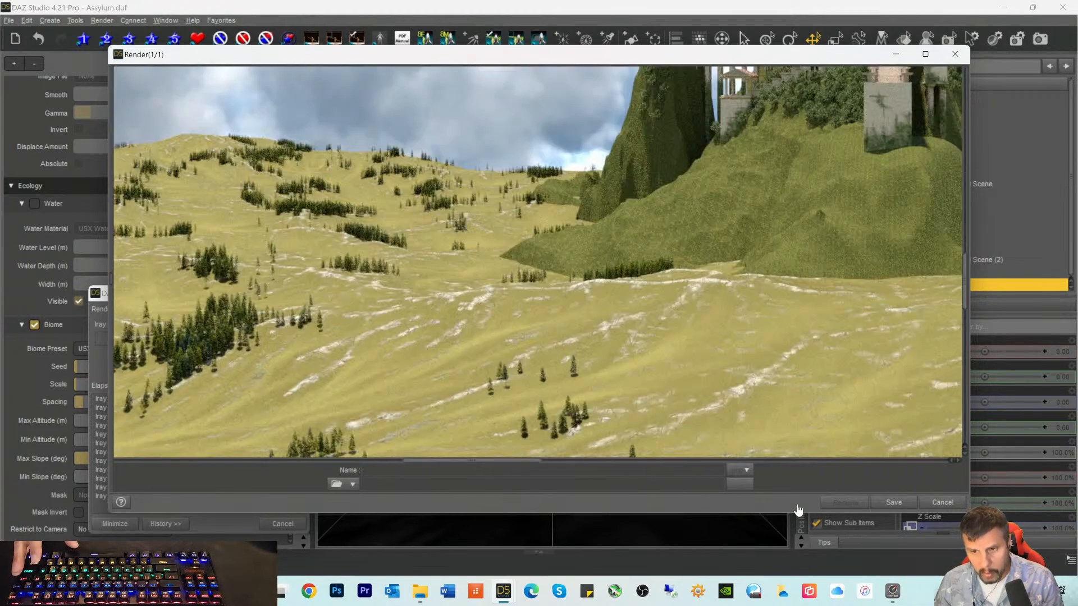
pyautogui.moveTo(797, 505); pyautogui.dragTo(673, 487)
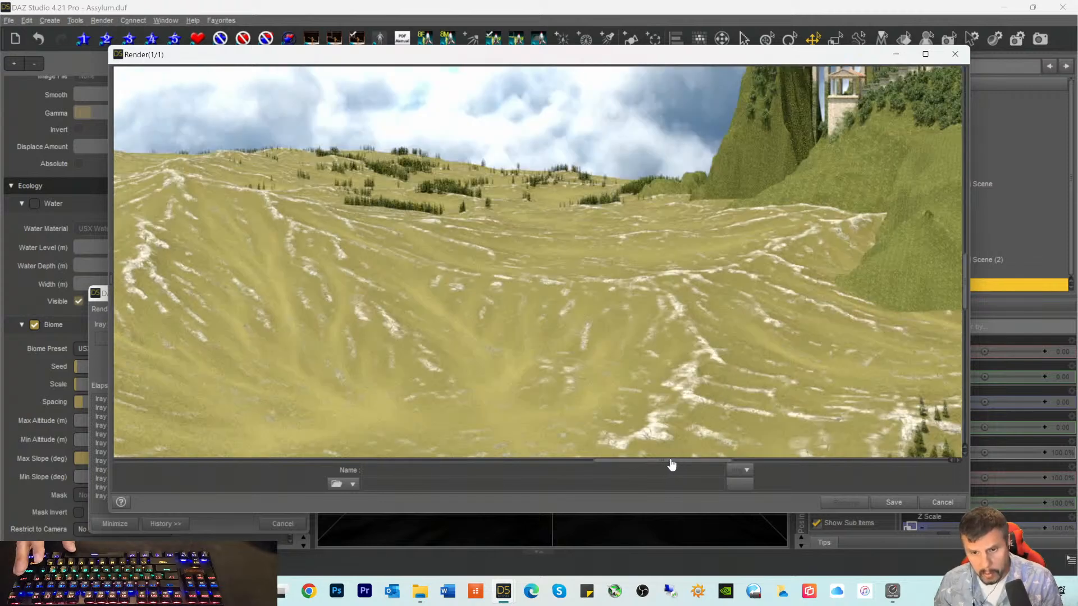
pyautogui.moveTo(671, 464); pyautogui.dragTo(374, 443)
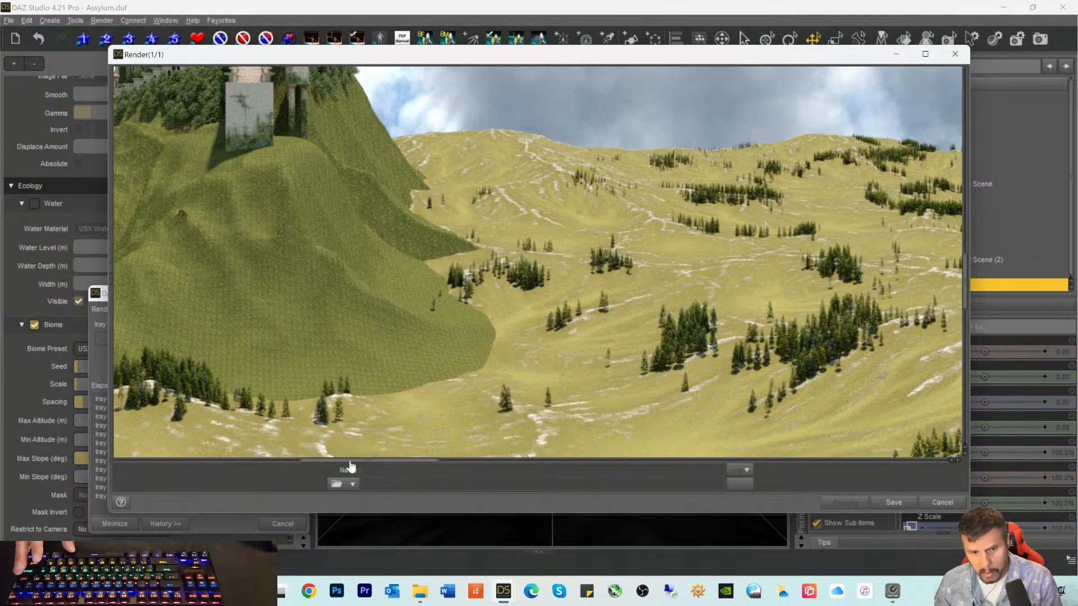
pyautogui.hscroll(3, 349, 461)
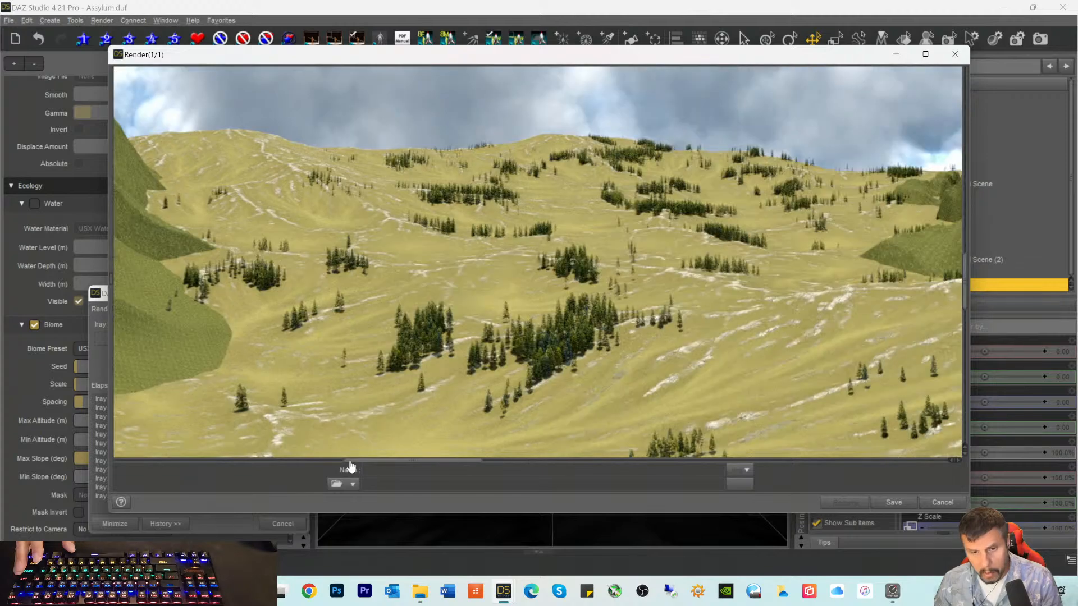
pyautogui.moveTo(372, 465); pyautogui.dragTo(645, 498)
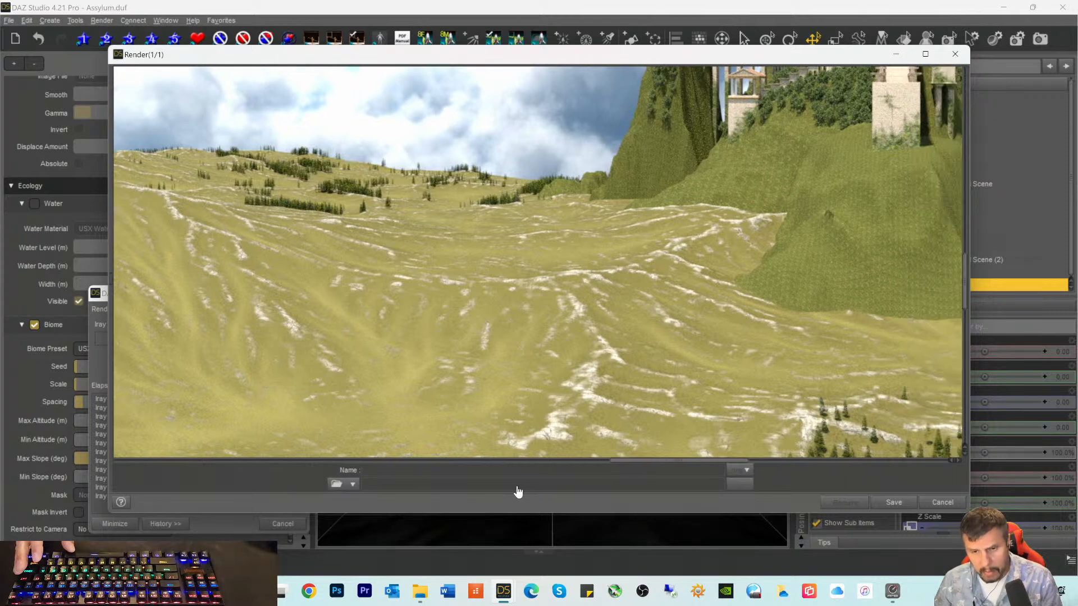
pyautogui.moveTo(515, 486); pyautogui.dragTo(321, 455)
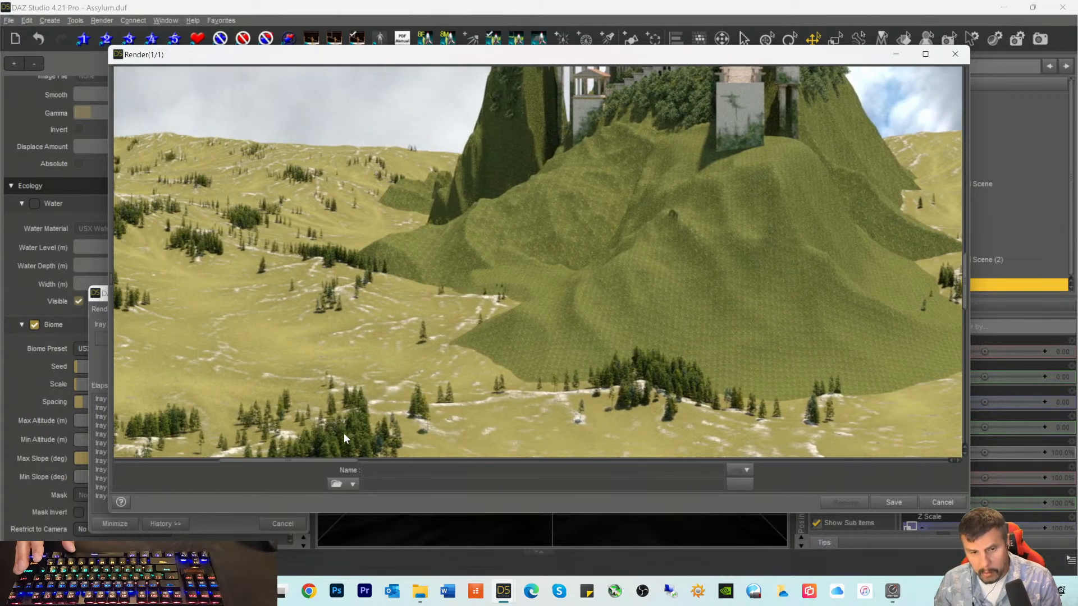
# Step: Examine the castle buildings and the mountain slopes where they meet the terrain
pyautogui.scroll(3, 553, 252)
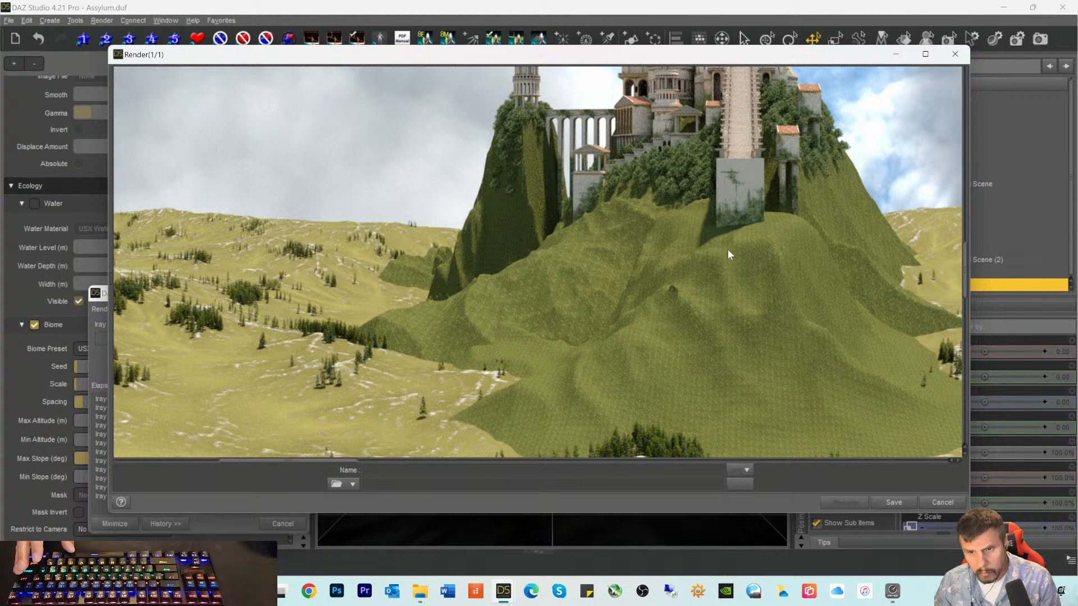
pyautogui.scroll(5, 748, 213)
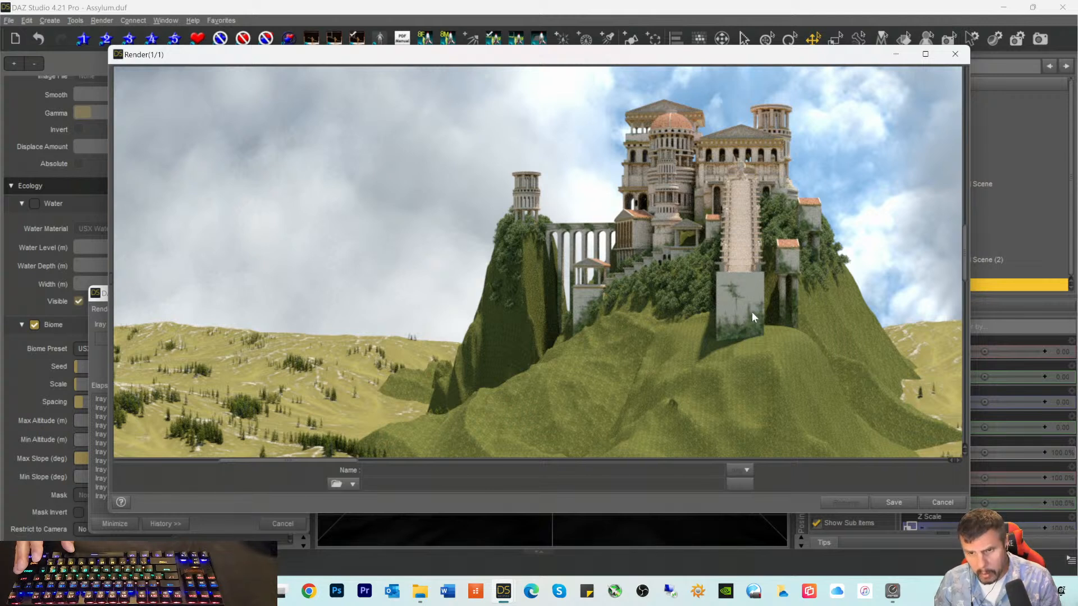
pyautogui.scroll(3, 752, 315)
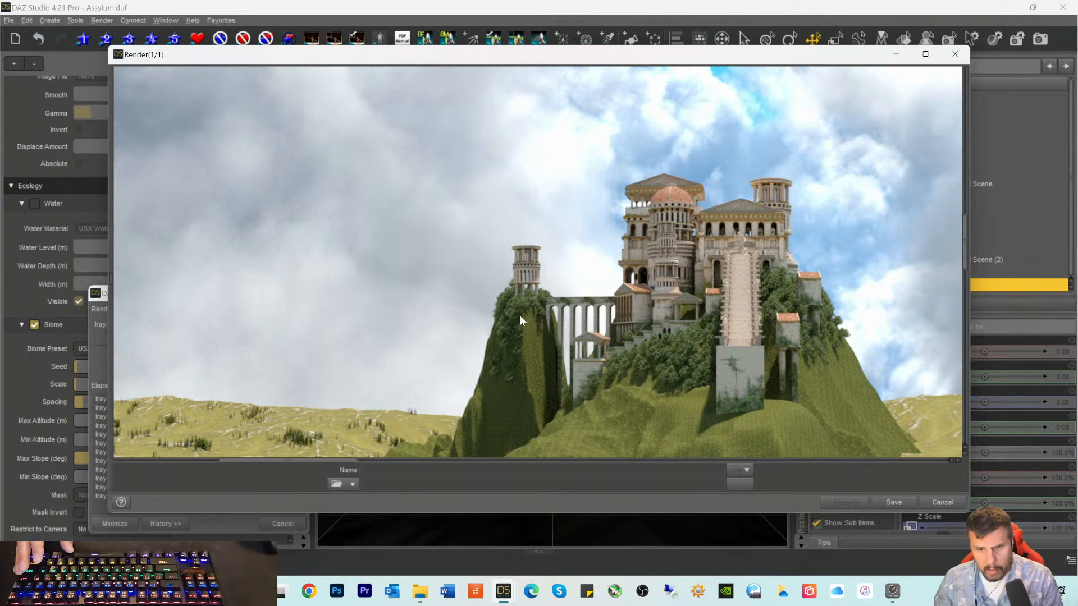
pyautogui.scroll(-9, 520, 312)
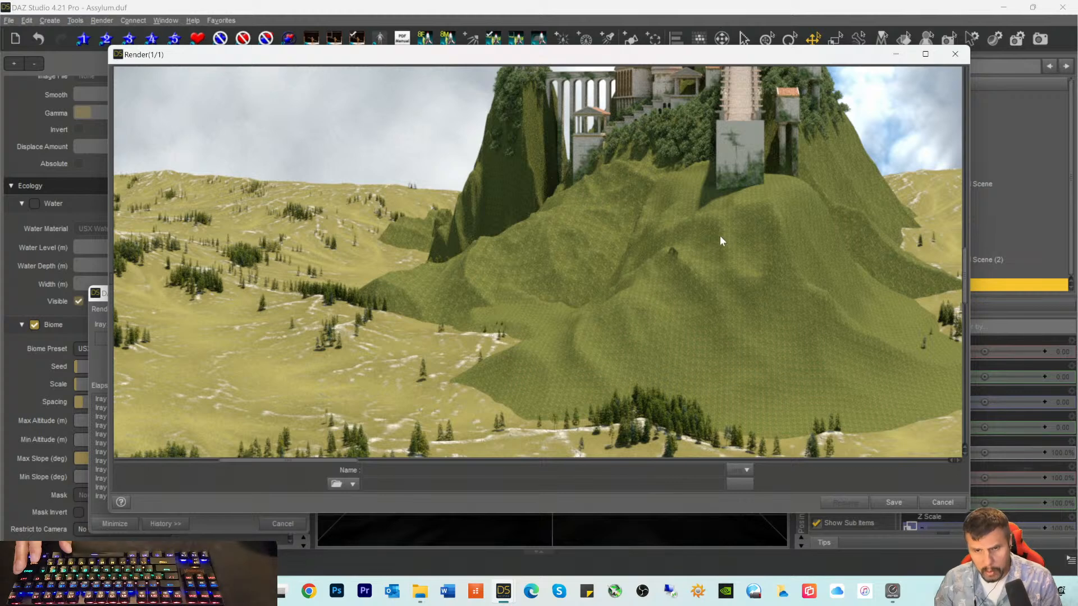
# Step: Examine the rendered castle, its mountain slopes and the surrounding conifer terrain from the sky down to the foreground
pyautogui.scroll(5, 718, 231)
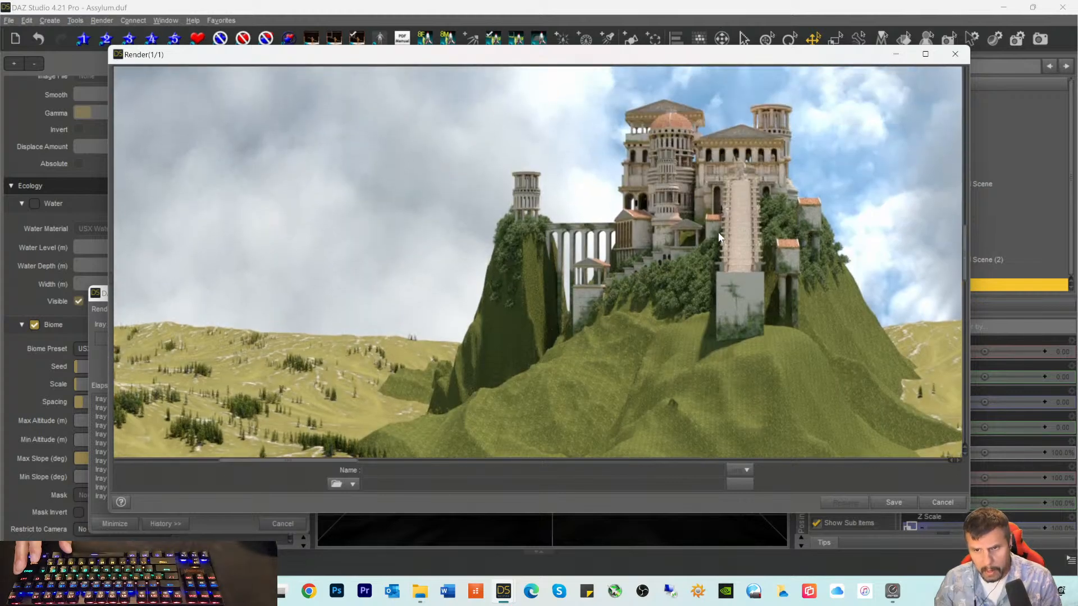
pyautogui.scroll(-3, 719, 238)
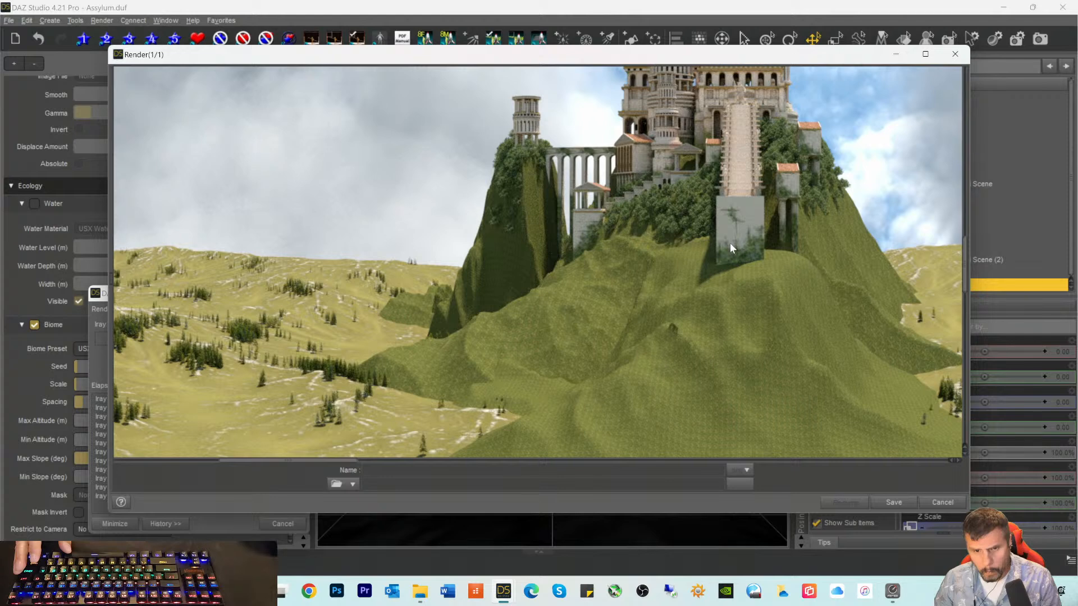
pyautogui.scroll(-3, 730, 243)
pyautogui.scroll(6, 729, 243)
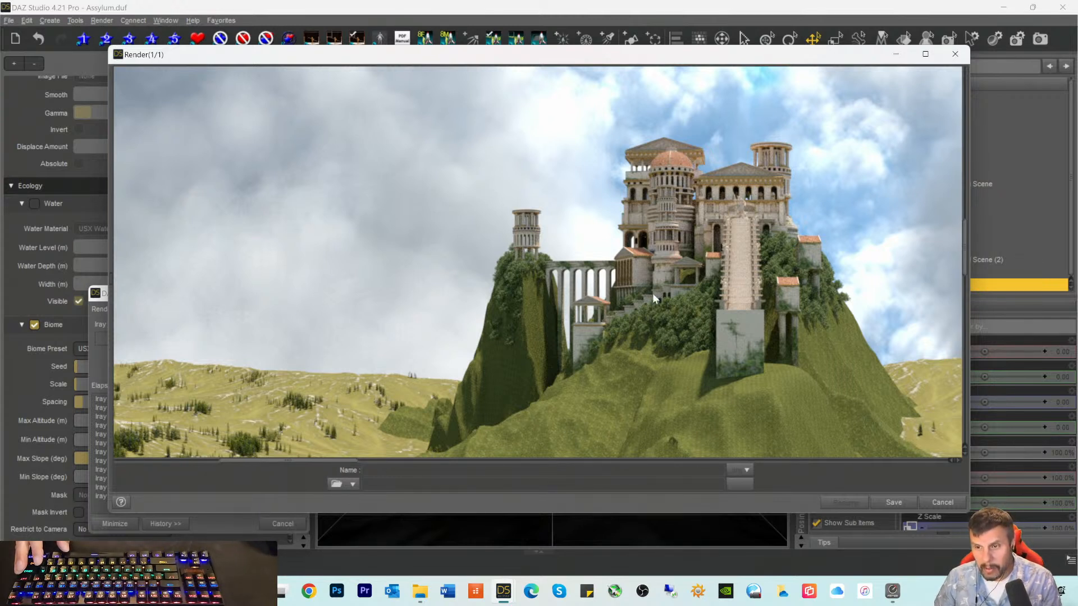
pyautogui.moveTo(964, 253)
pyautogui.mouseDown()
pyautogui.moveTo(977, 105)
pyautogui.moveTo(957, 261)
pyautogui.mouseUp()
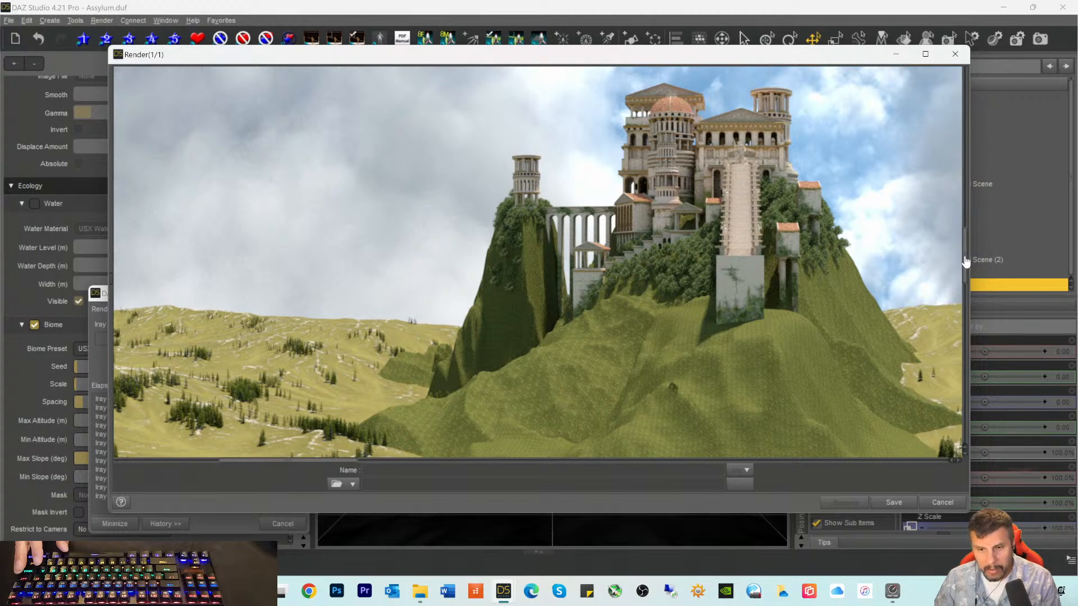
pyautogui.scroll(-3, 966, 261)
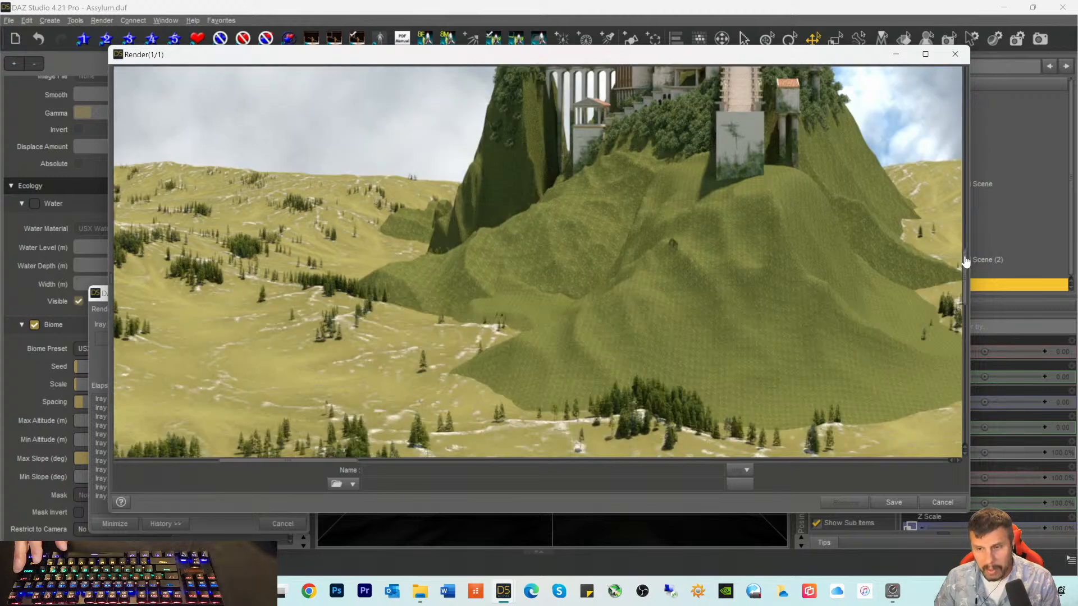
pyautogui.scroll(4, 966, 261)
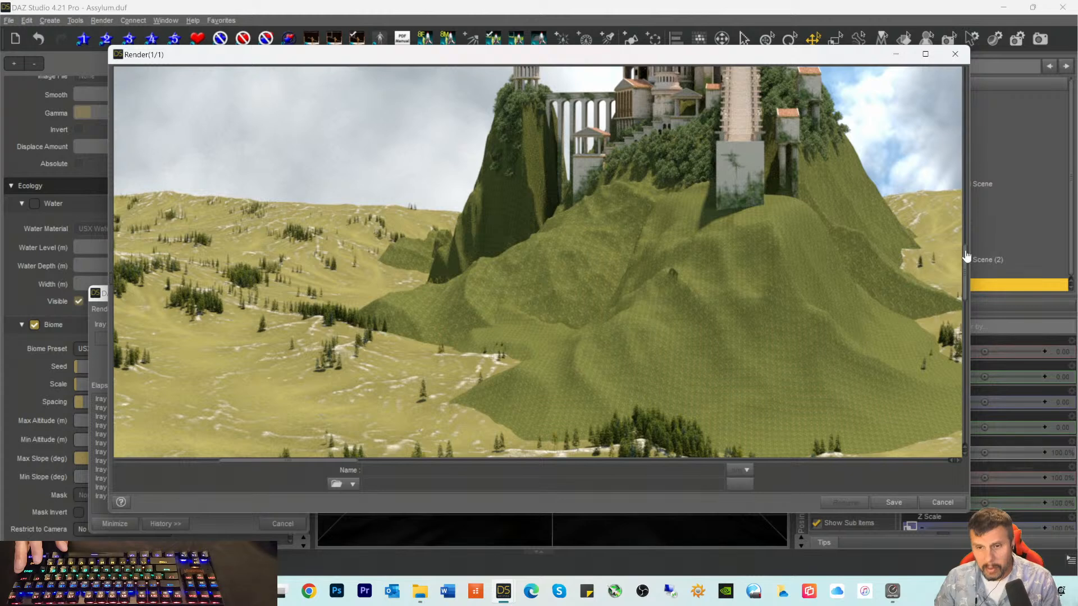
pyautogui.scroll(-1, 971, 236)
pyautogui.scroll(3, 973, 227)
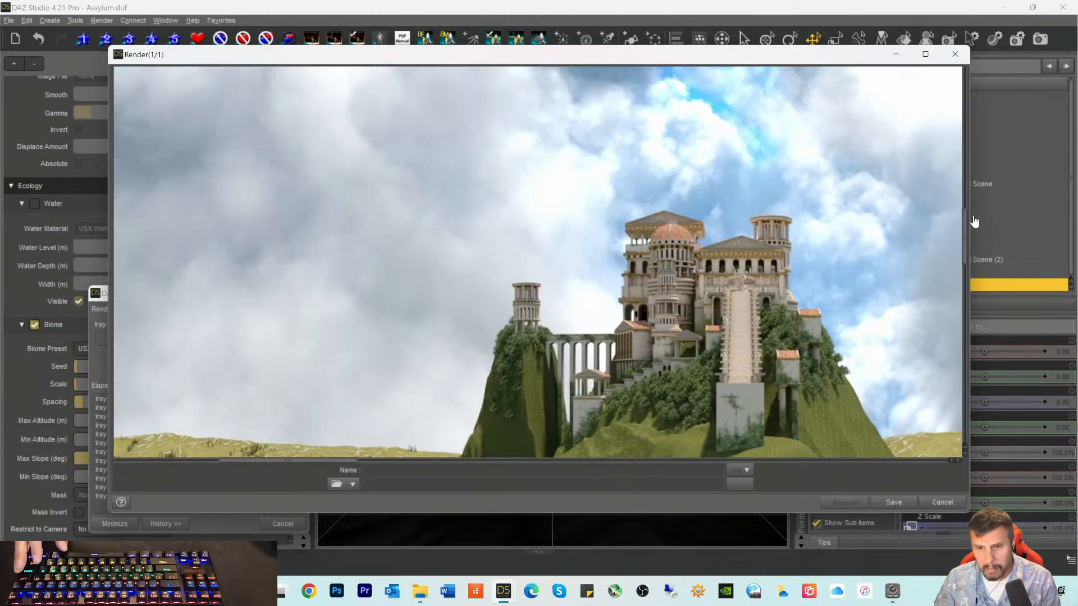
pyautogui.scroll(-2, 974, 225)
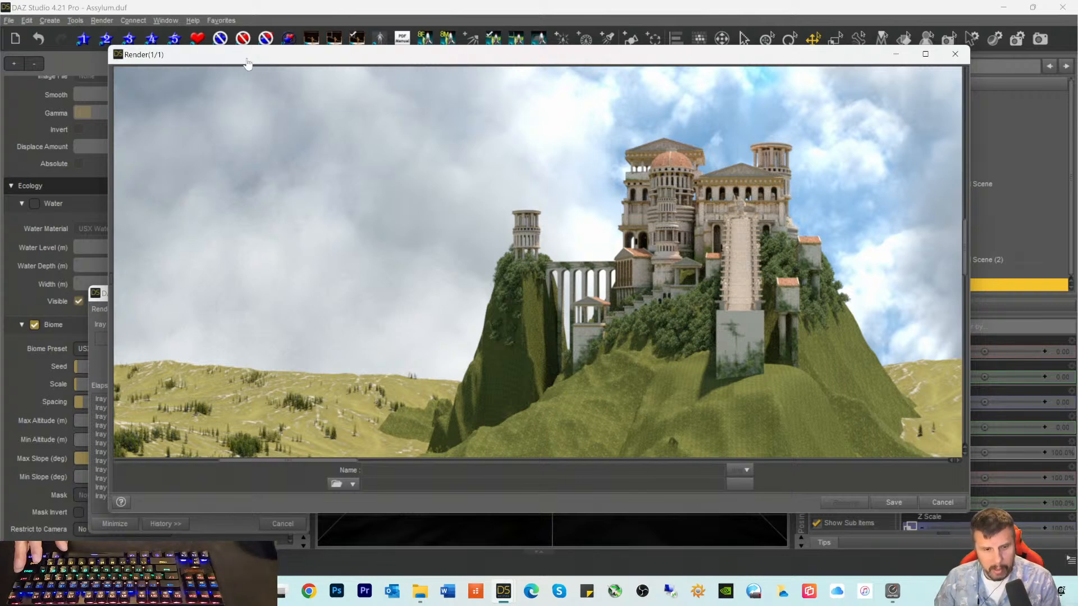
# Step: Cancel the running render and save the image as Assylum in PNG format in My Original DAZ PNG, replacing the existing file
pyautogui.moveTo(247, 64); pyautogui.dragTo(318, 71)
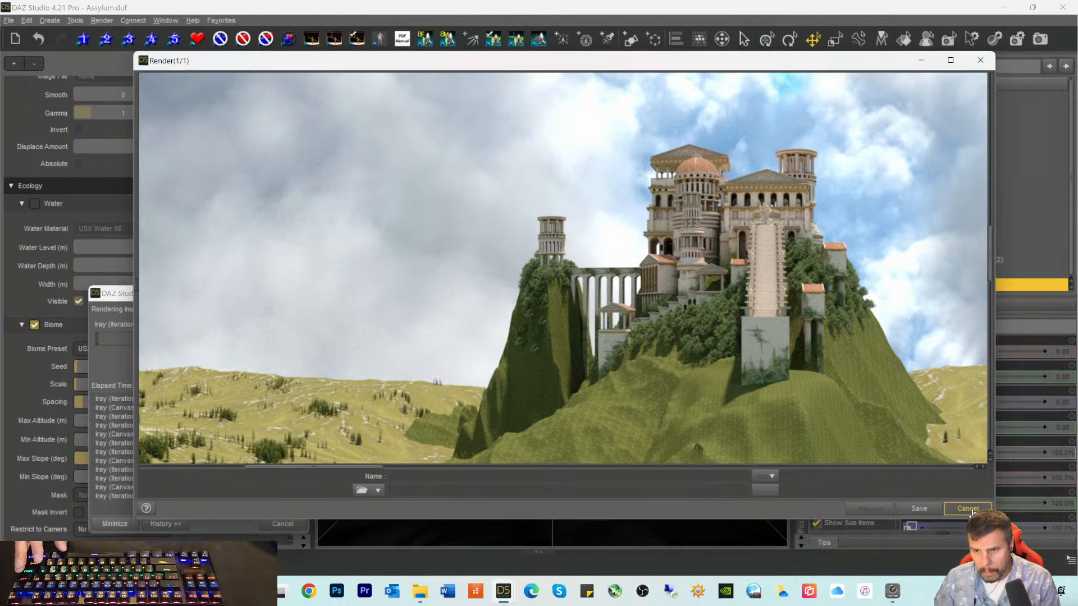
pyautogui.click(968, 509)
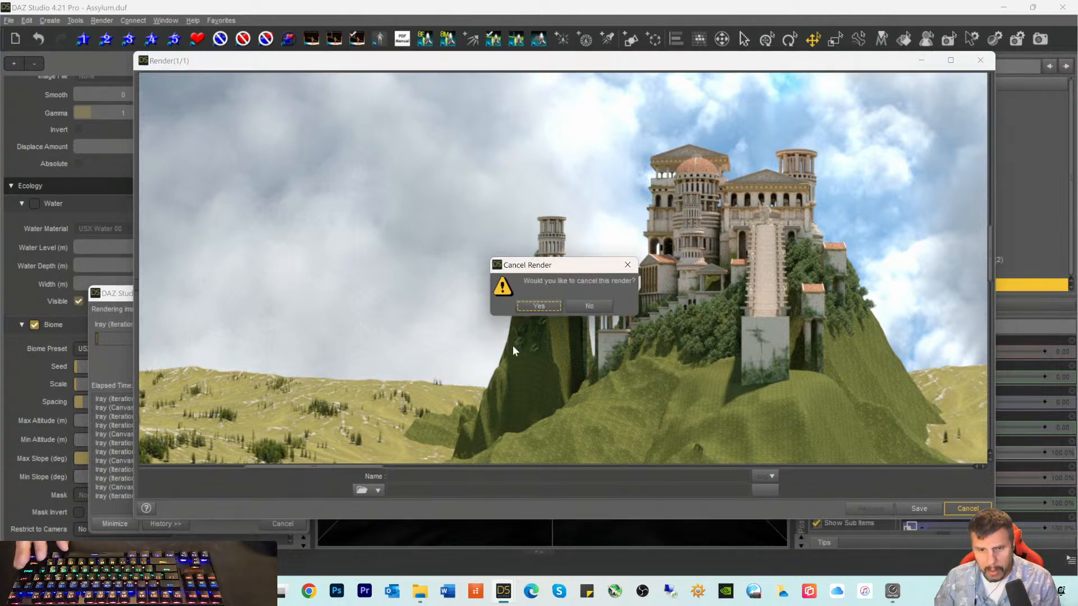
pyautogui.click(538, 305)
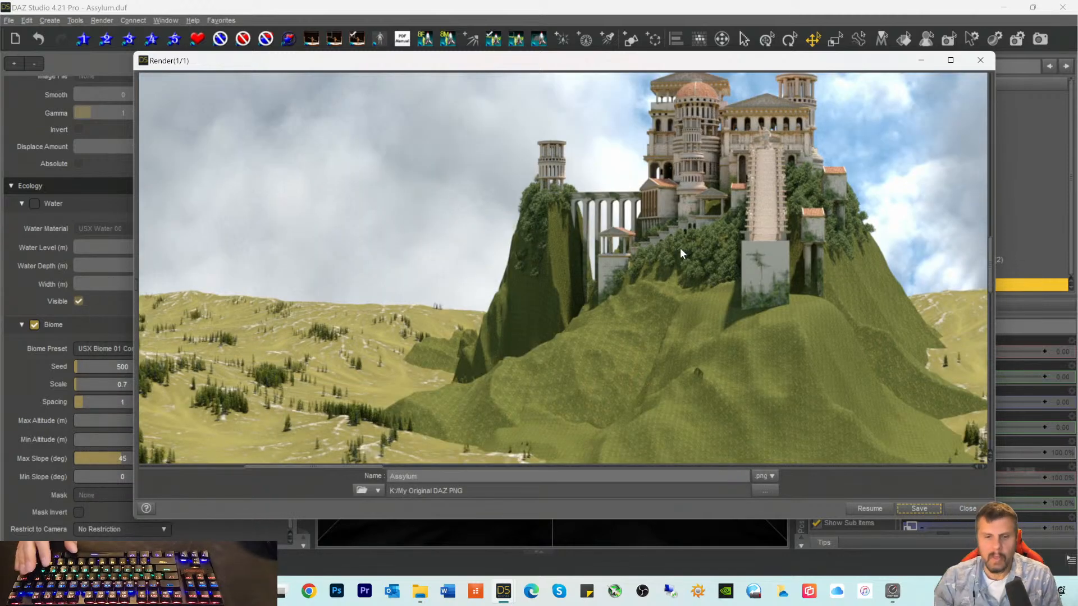
pyautogui.click(919, 509)
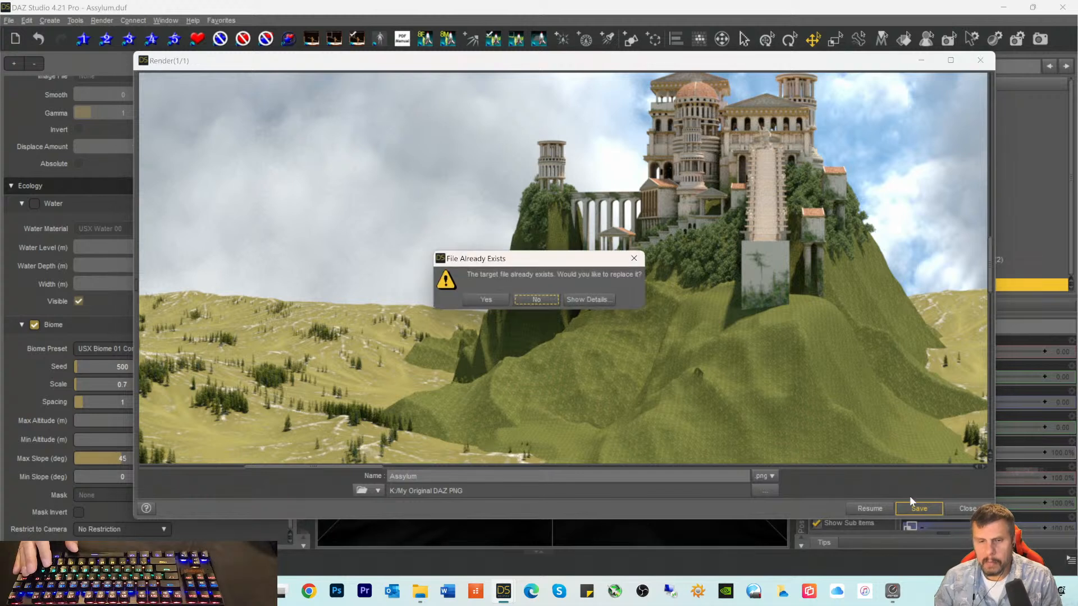
pyautogui.click(486, 299)
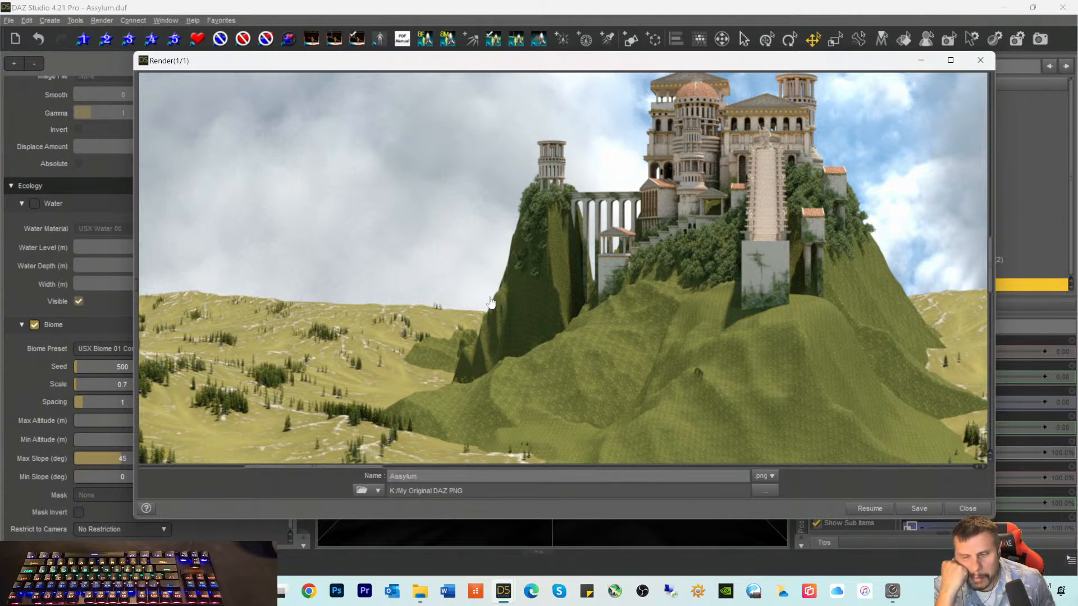
pyautogui.press('Return')
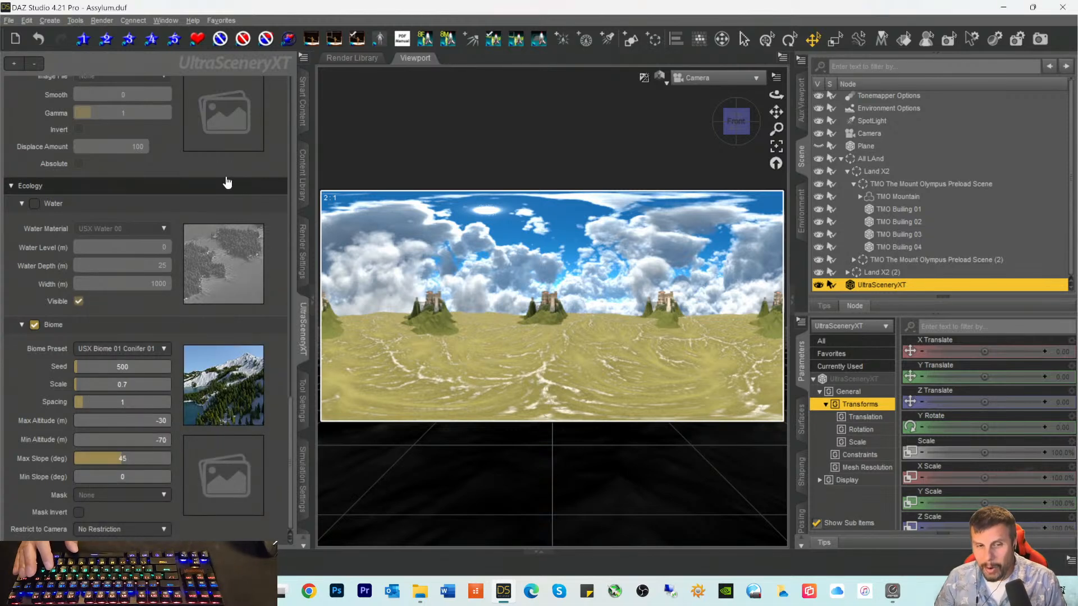
# Step: Start a new scene without saving the current changes, and check the Assylum_canvases folder in File Explorer for the EXR
pyautogui.click(8, 21)
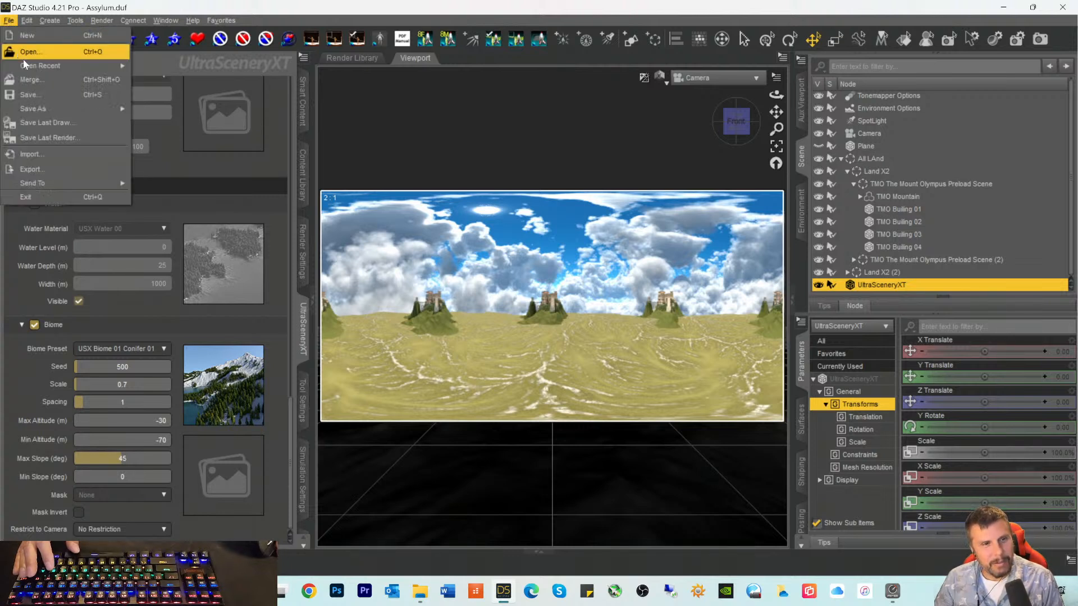
pyautogui.moveTo(26, 69)
pyautogui.click(39, 37)
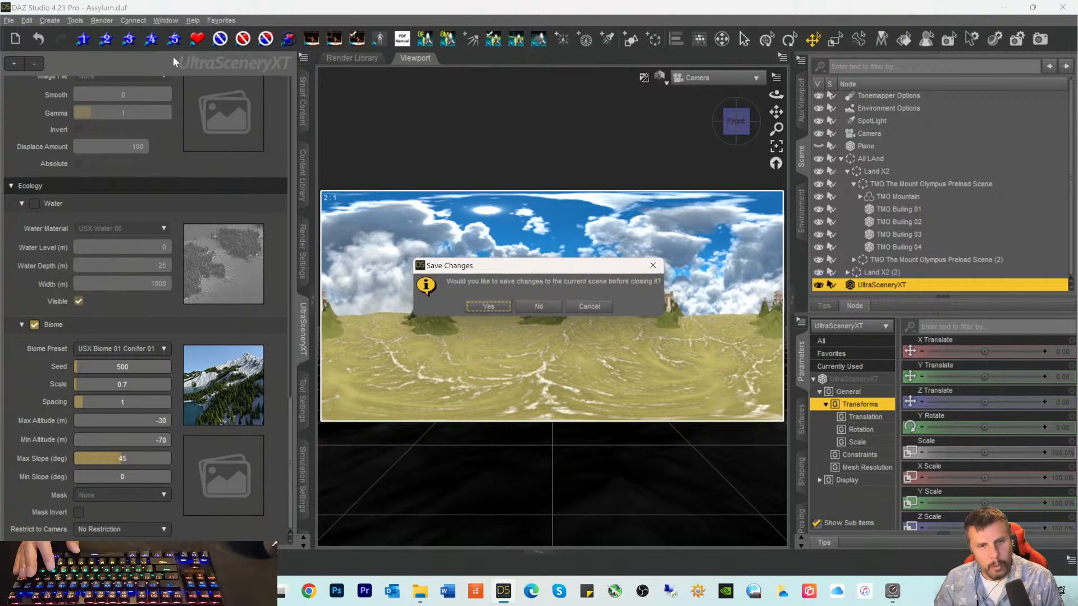
pyautogui.click(540, 307)
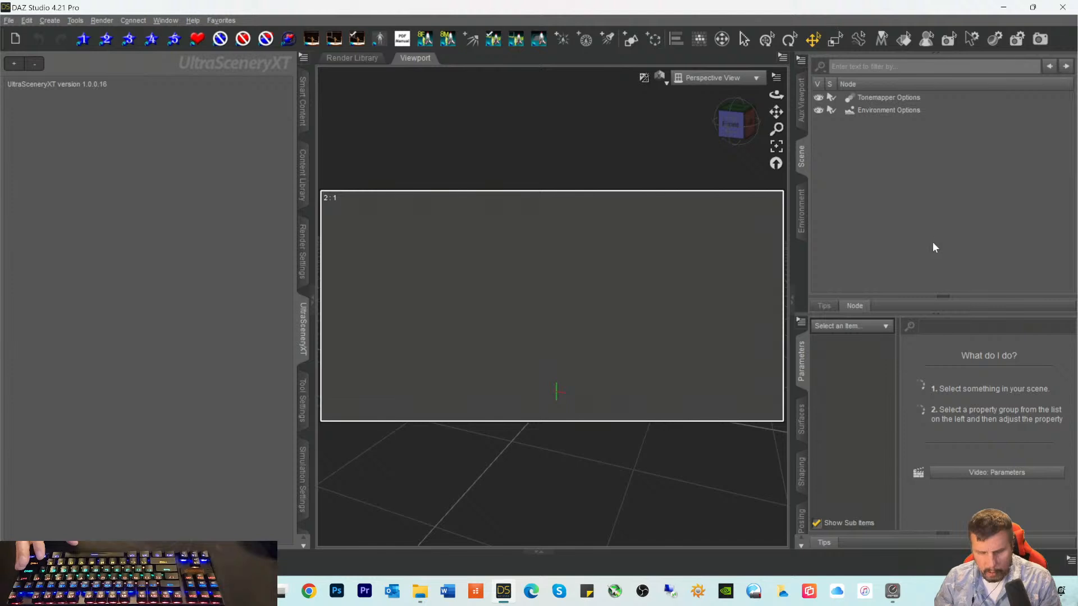
pyautogui.click(420, 596)
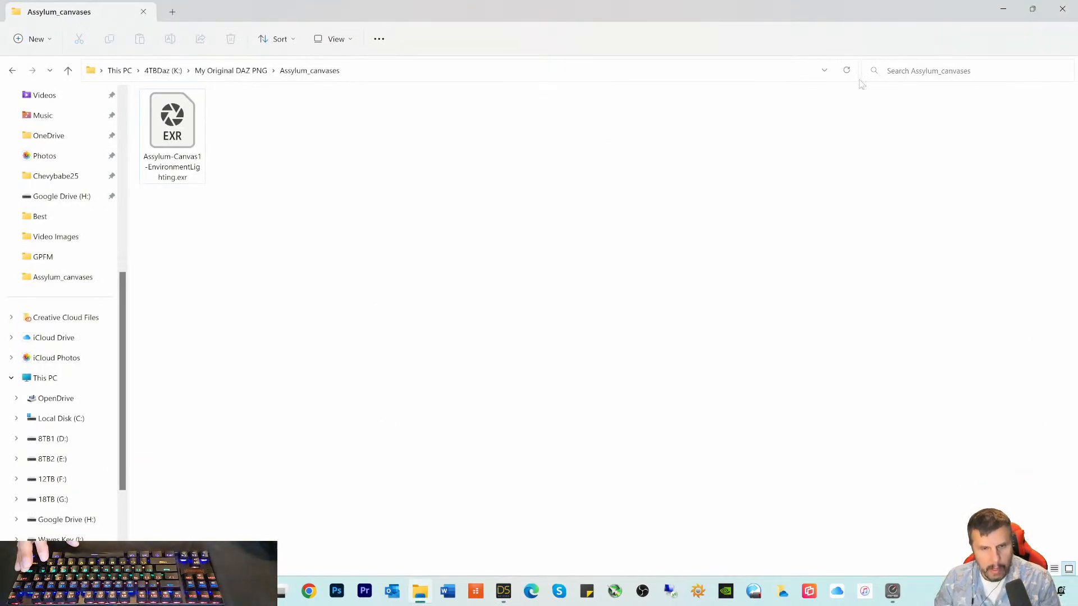
pyautogui.click(1002, 10)
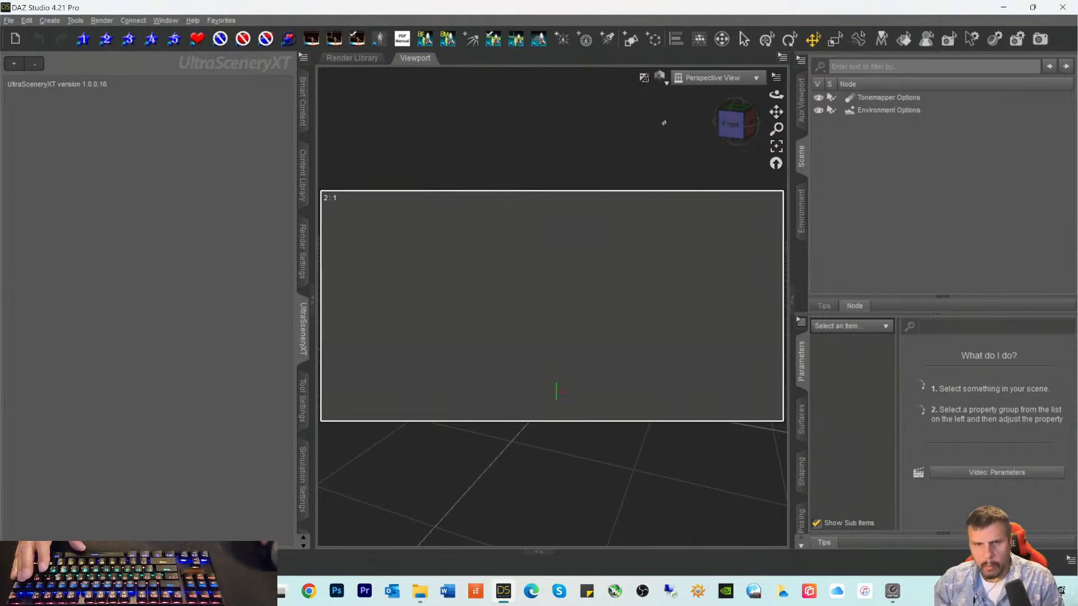
# Step: Load Assylum-Canvas1-EnvironmentLighting.exr from the Assylum_canvases folder in My Original DAZ PNG as the Environment Map
pyautogui.click(845, 111)
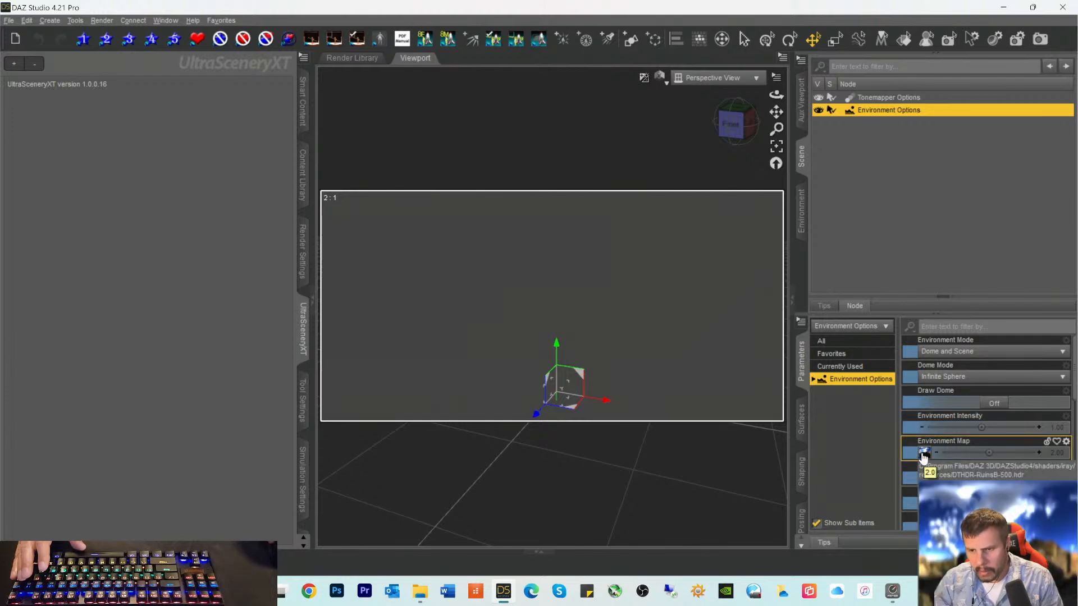
pyautogui.click(923, 453)
pyautogui.click(943, 467)
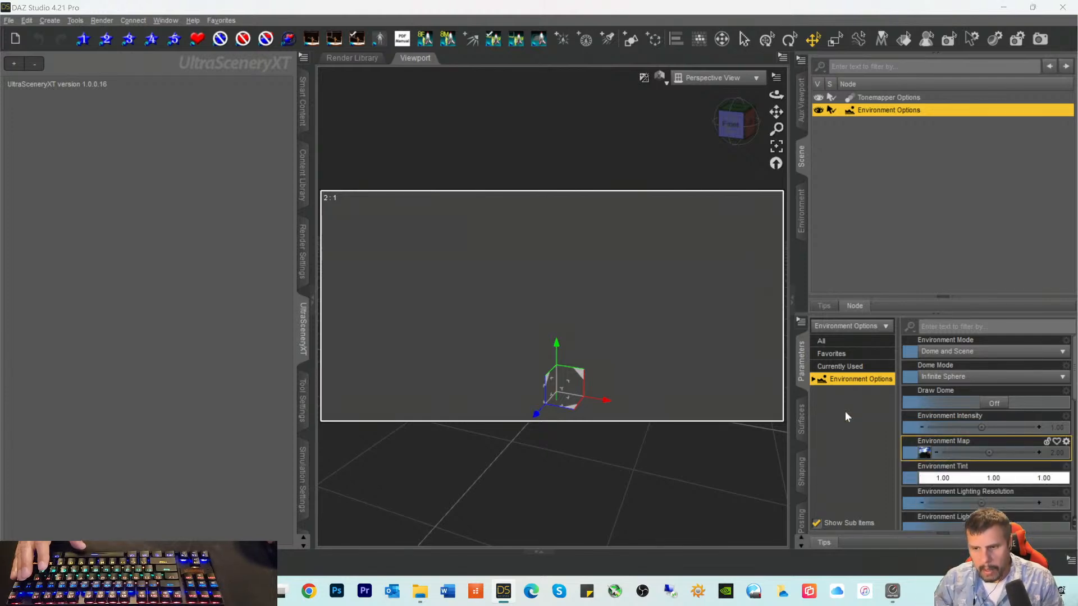
pyautogui.scroll(5, 121, 396)
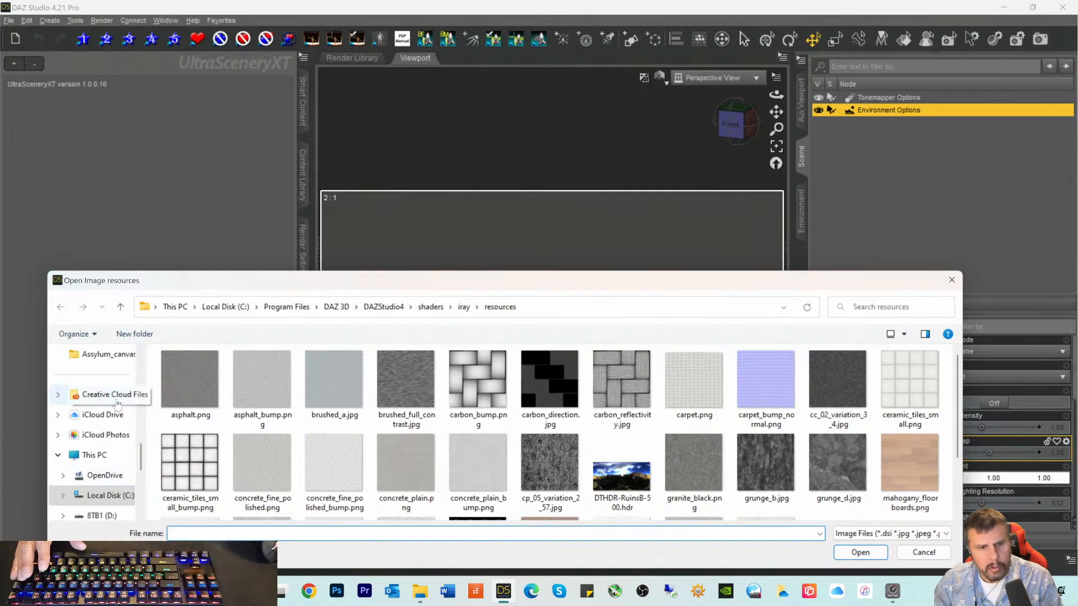
pyautogui.scroll(2, 117, 402)
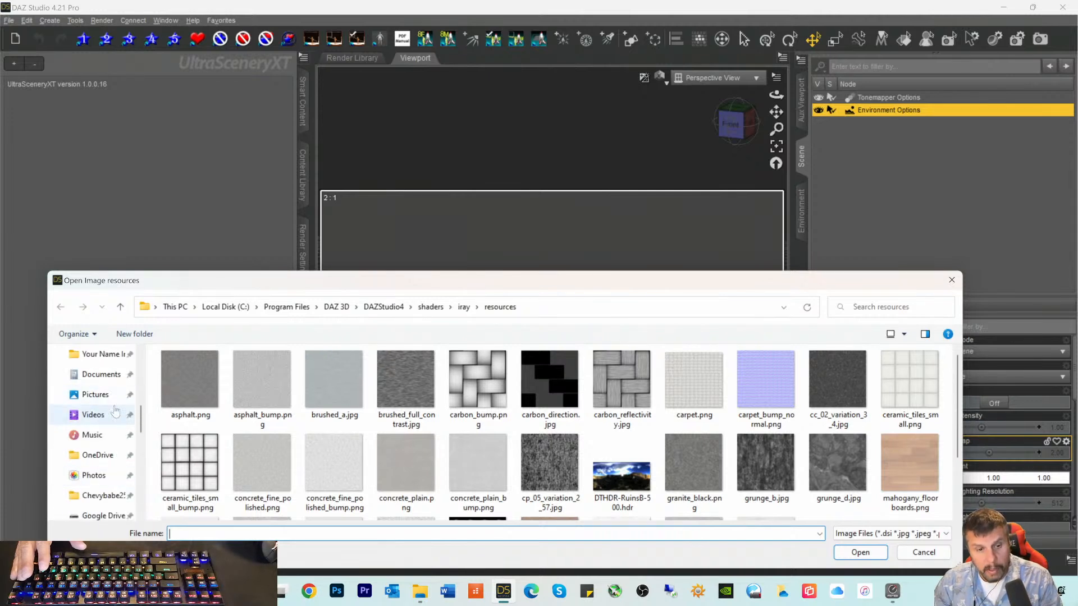
pyautogui.scroll(-1, 112, 415)
pyautogui.scroll(2, 93, 432)
pyautogui.scroll(2, 93, 432)
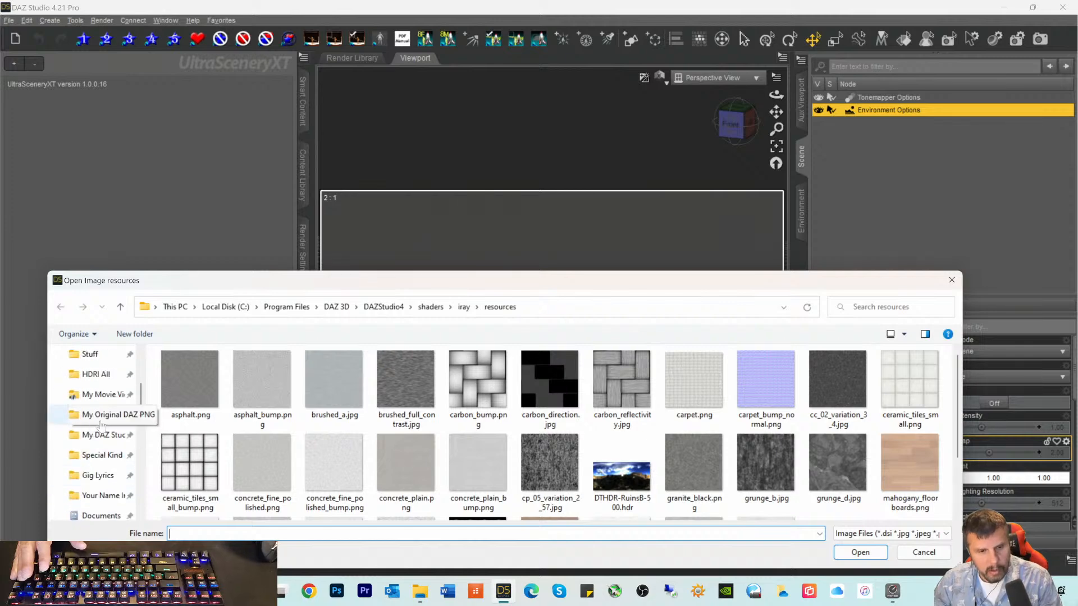
pyautogui.click(105, 421)
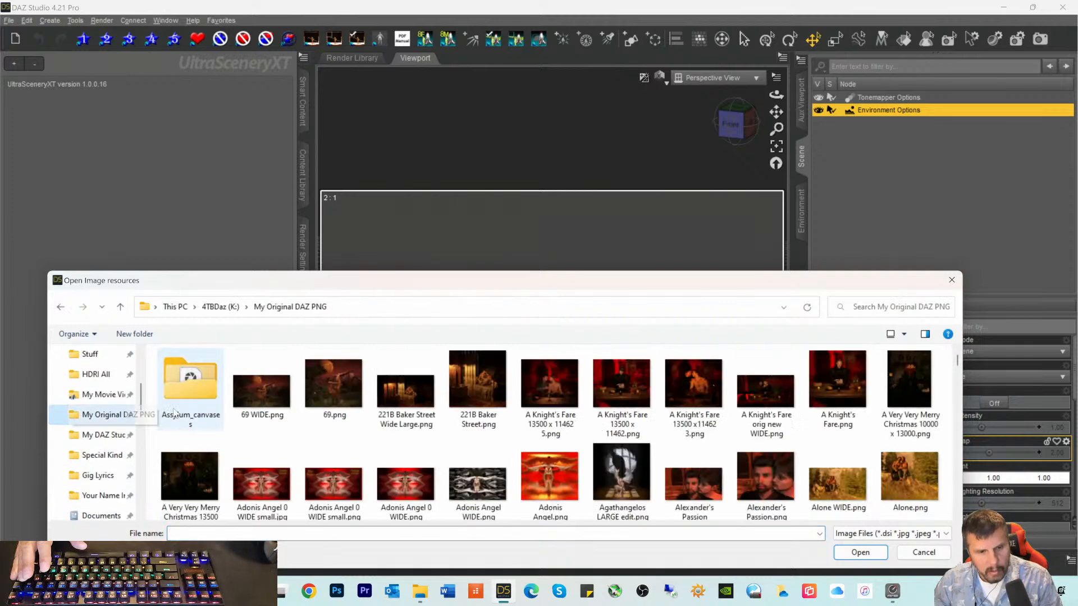
pyautogui.doubleClick(179, 395)
pyautogui.doubleClick(183, 393)
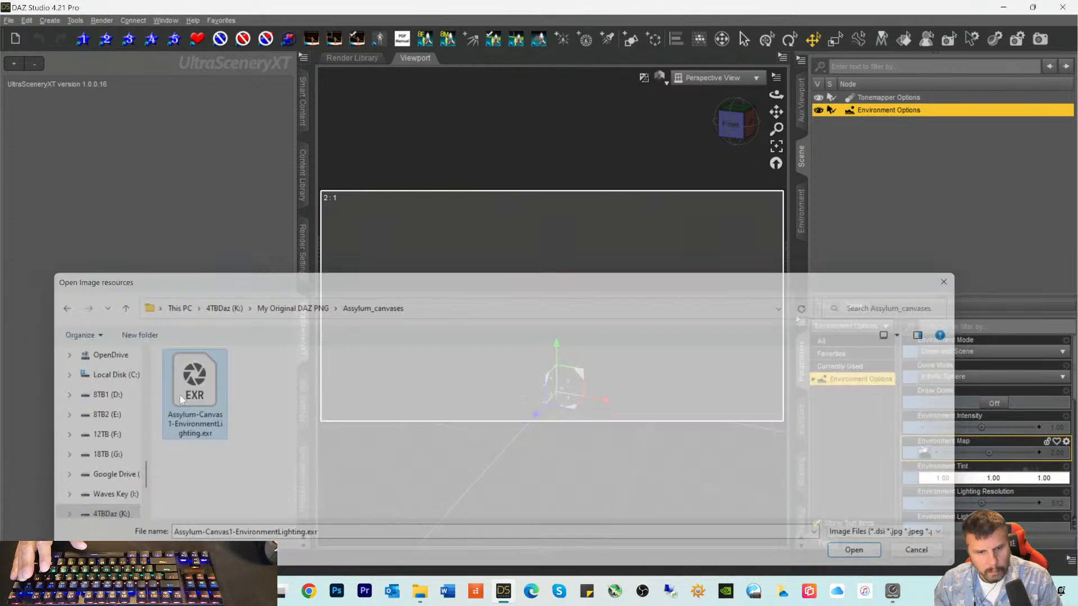
# Step: Switch Draw Dome on in the Environment Options and set the Environment Map value to 1/10000
pyautogui.click(998, 412)
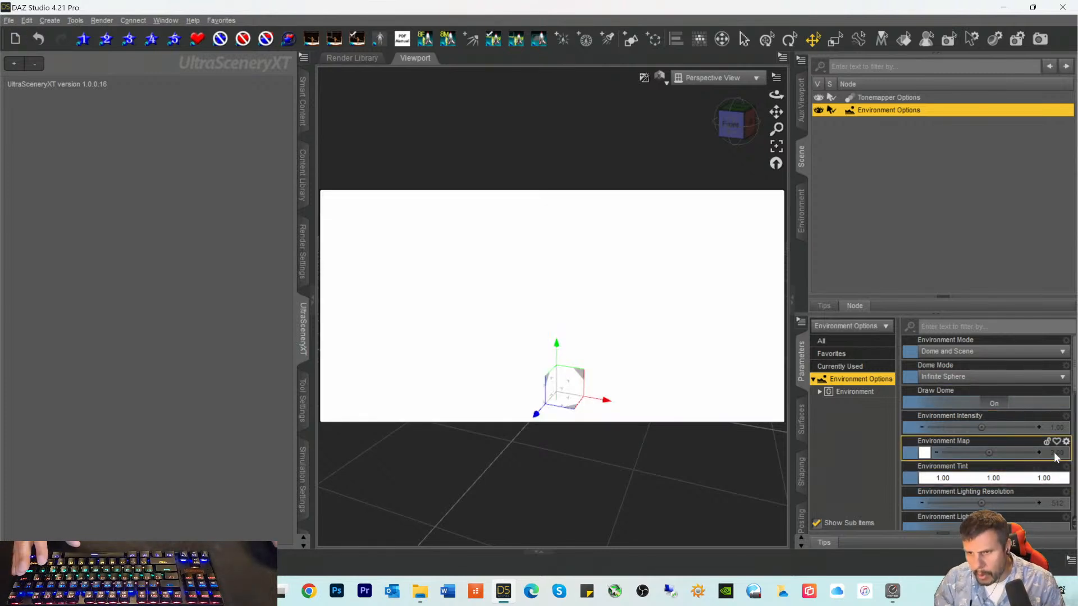
pyautogui.click(1056, 454)
pyautogui.write('1')
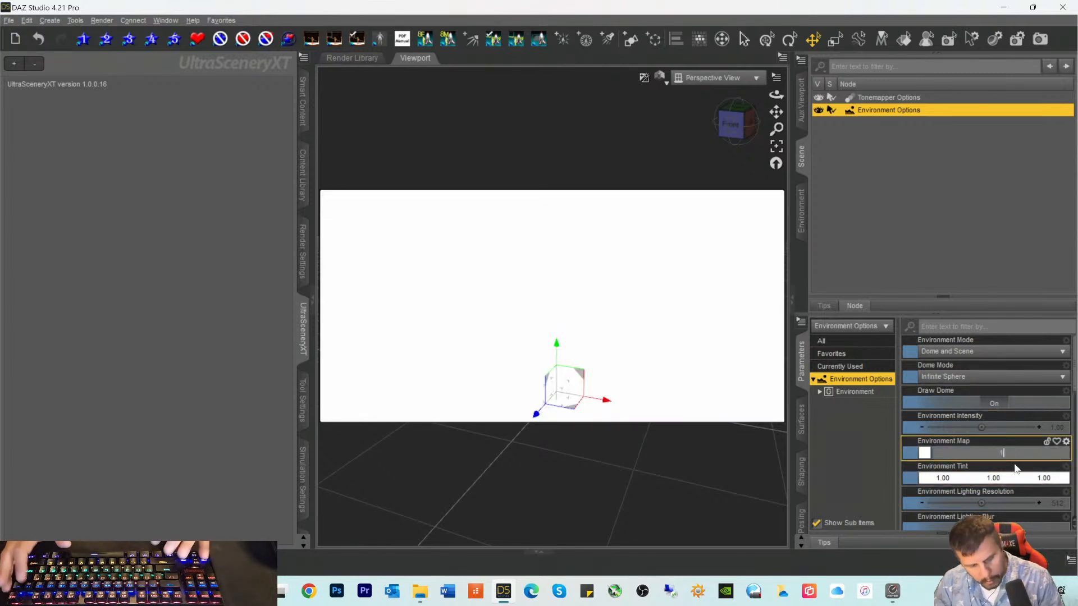
pyautogui.write('/10000')
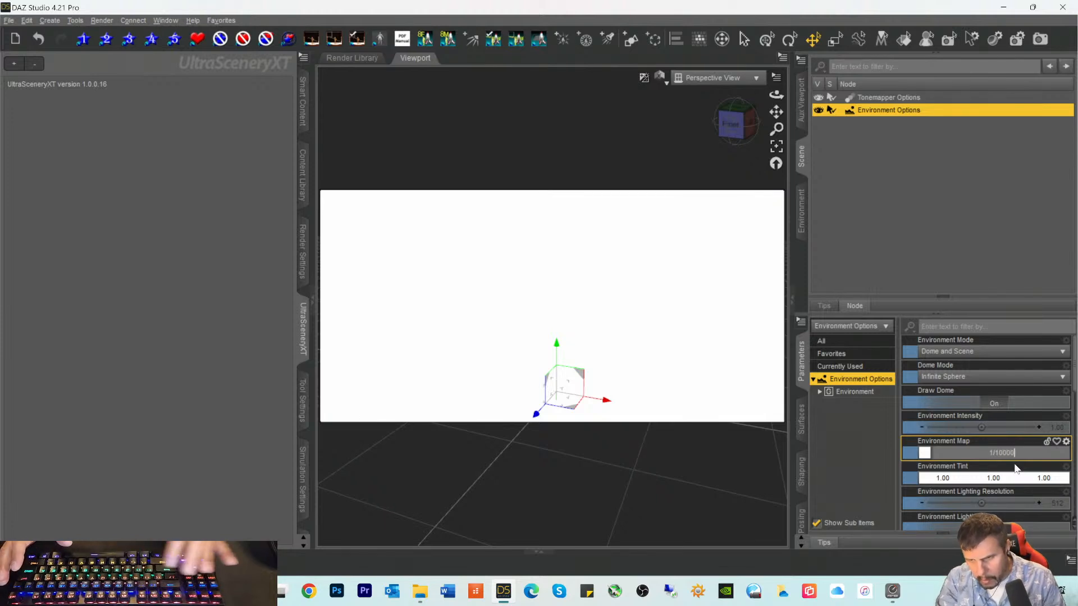
pyautogui.press('Return')
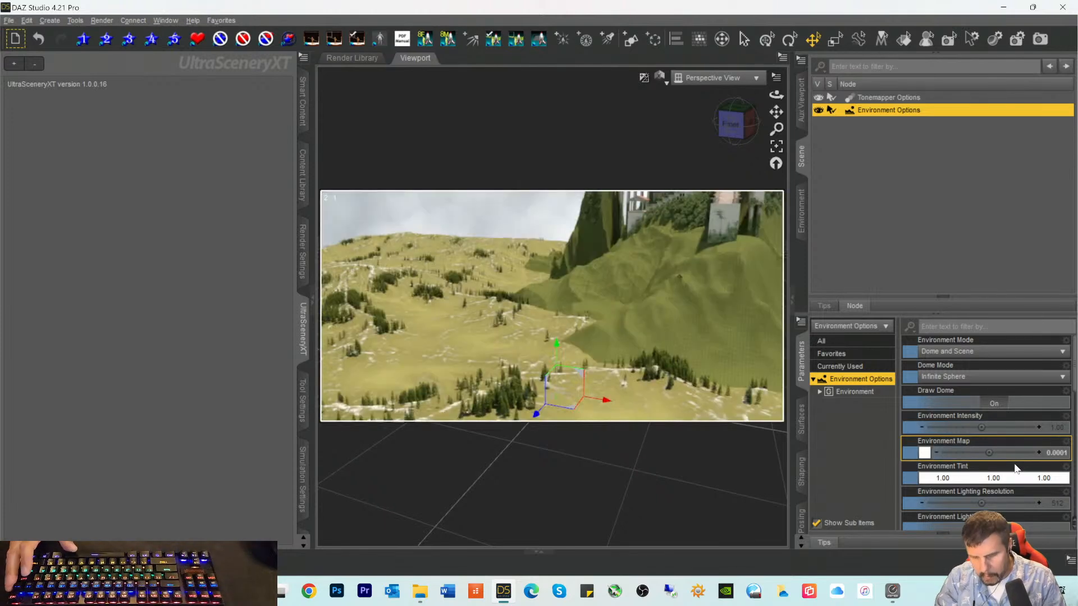
# Step: Look around the environment dome, from the castle mountain across to the neighbouring terrain and sky
pyautogui.moveTo(731, 130); pyautogui.dragTo(740, 125)
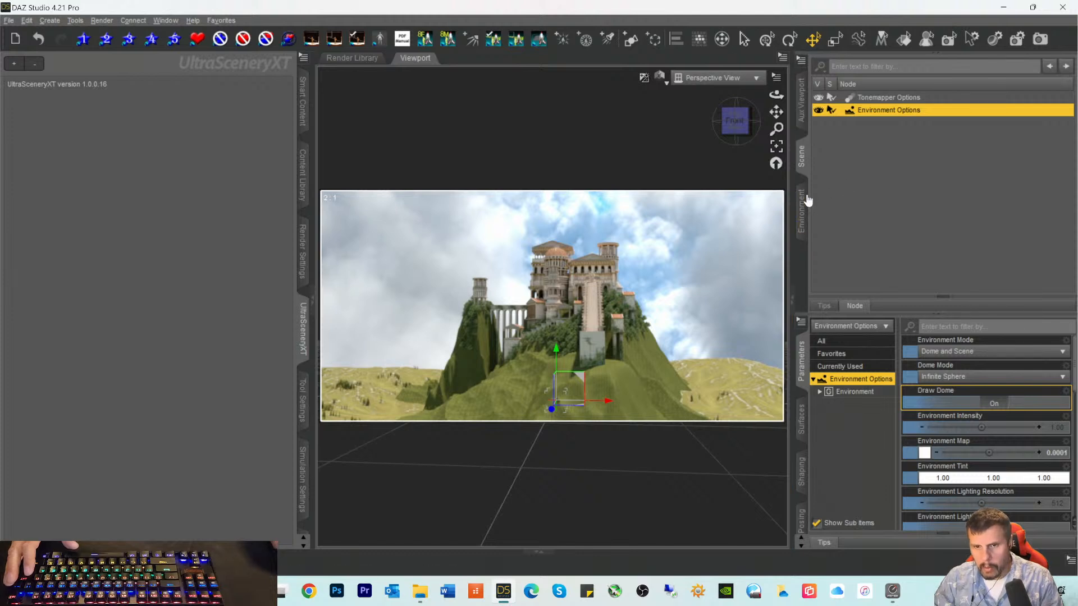
pyautogui.moveTo(734, 123); pyautogui.dragTo(737, 124)
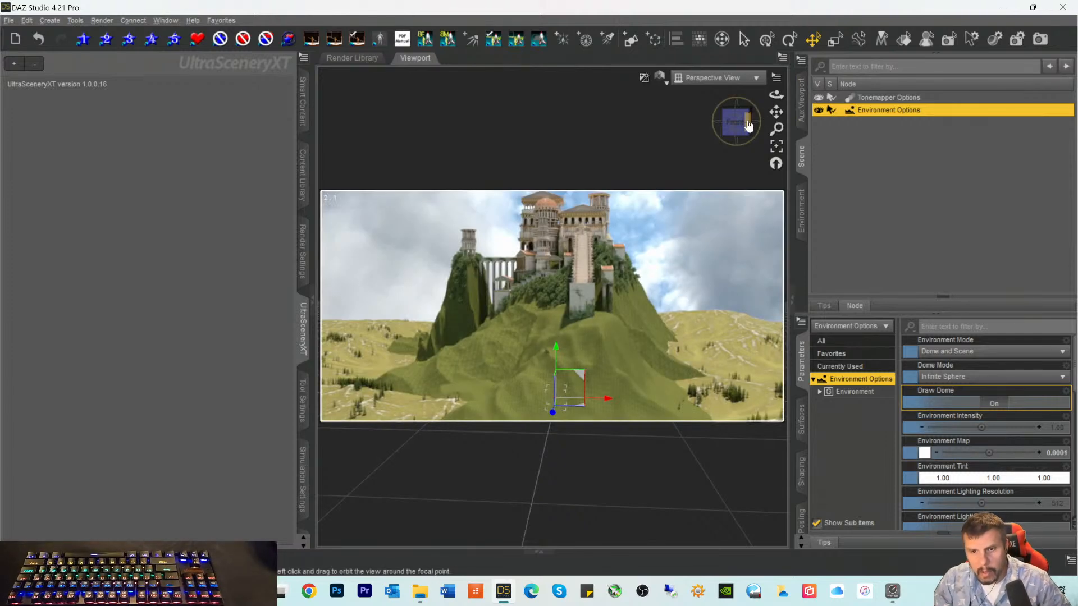
pyautogui.moveTo(736, 123); pyautogui.dragTo(728, 125)
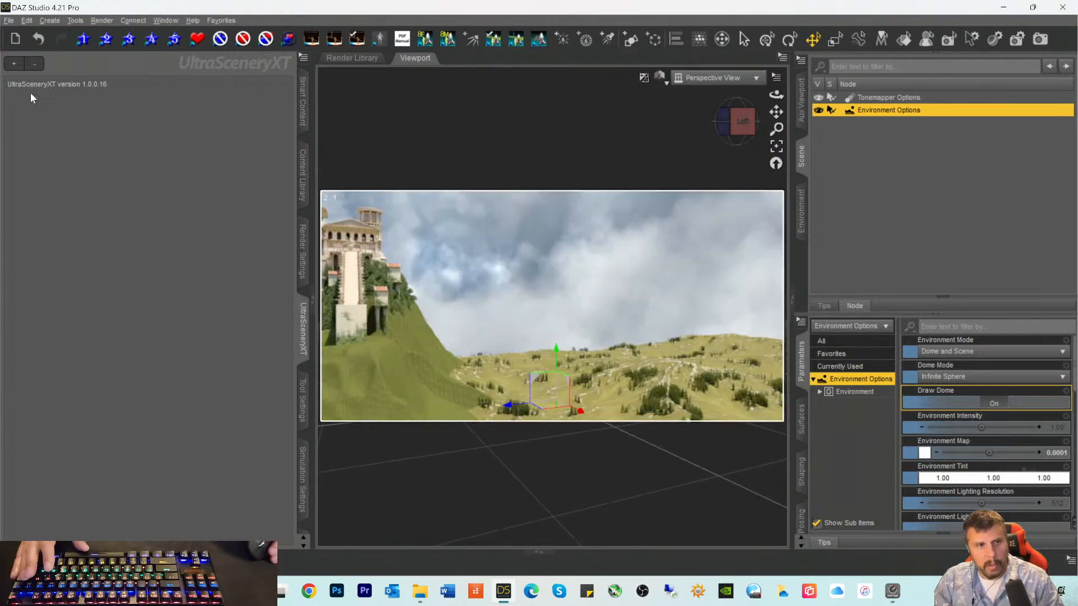
# Step: Save the scene as Assylum 2 HDRI in My DAZ Studio Renders, keeping the existing Assylum file and accepting the save options
pyautogui.click(9, 20)
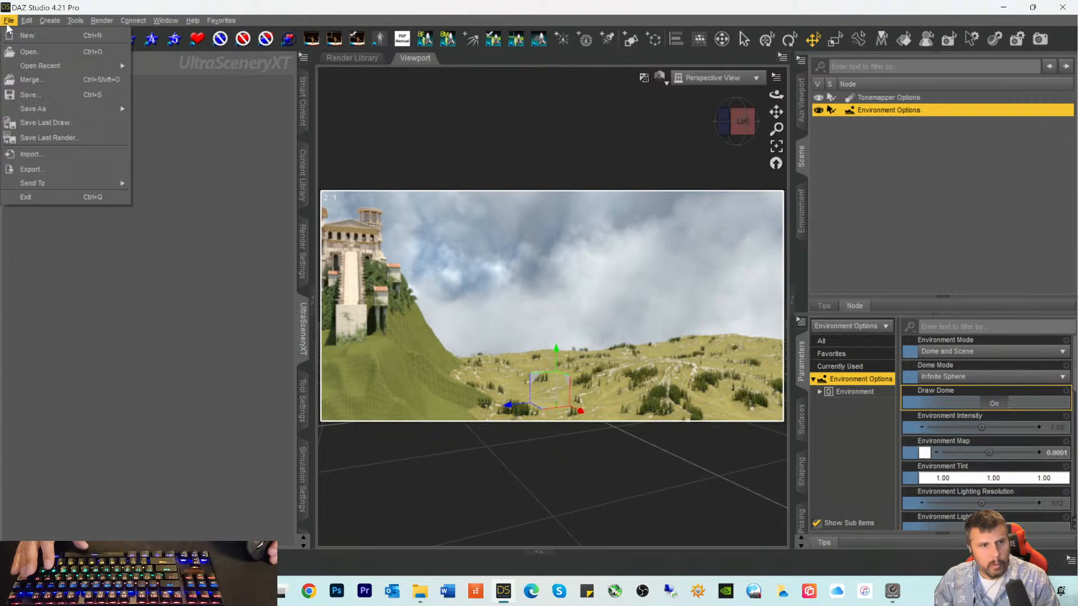
pyautogui.moveTo(31, 109)
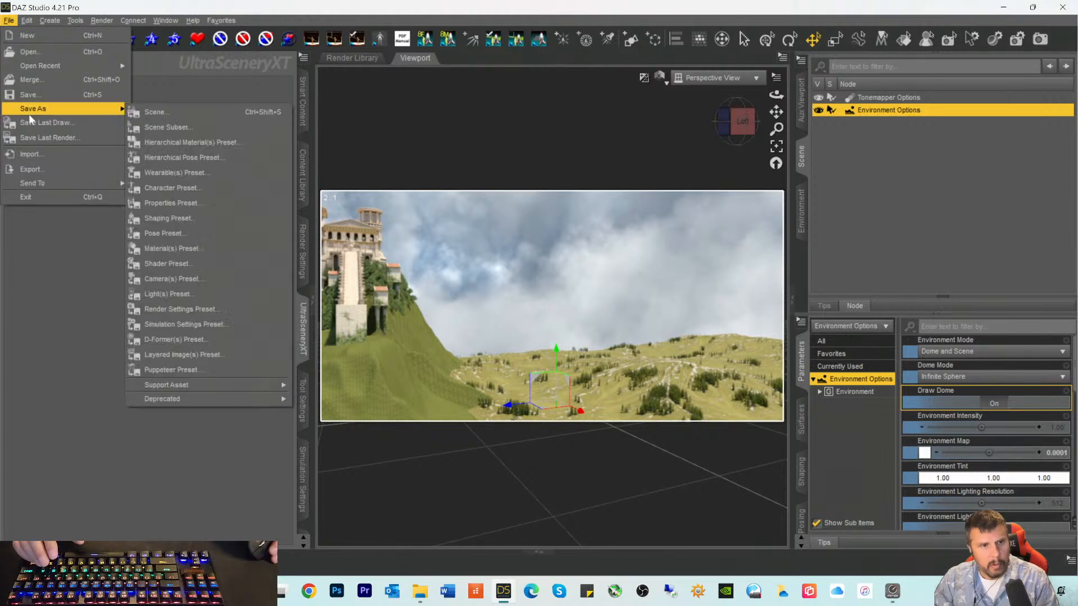
pyautogui.click(154, 117)
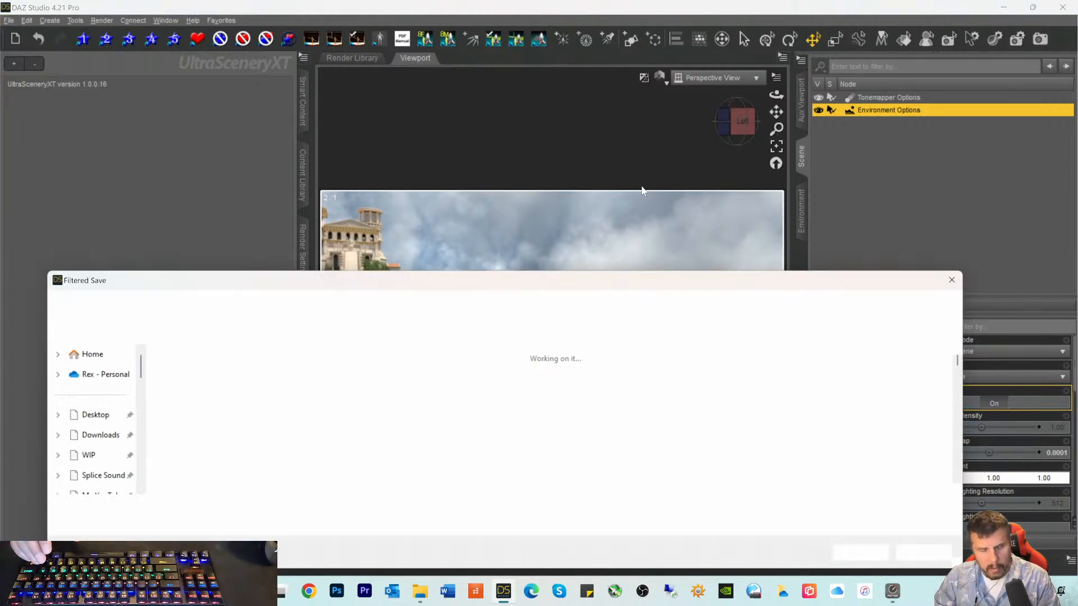
pyautogui.write('Assylum')
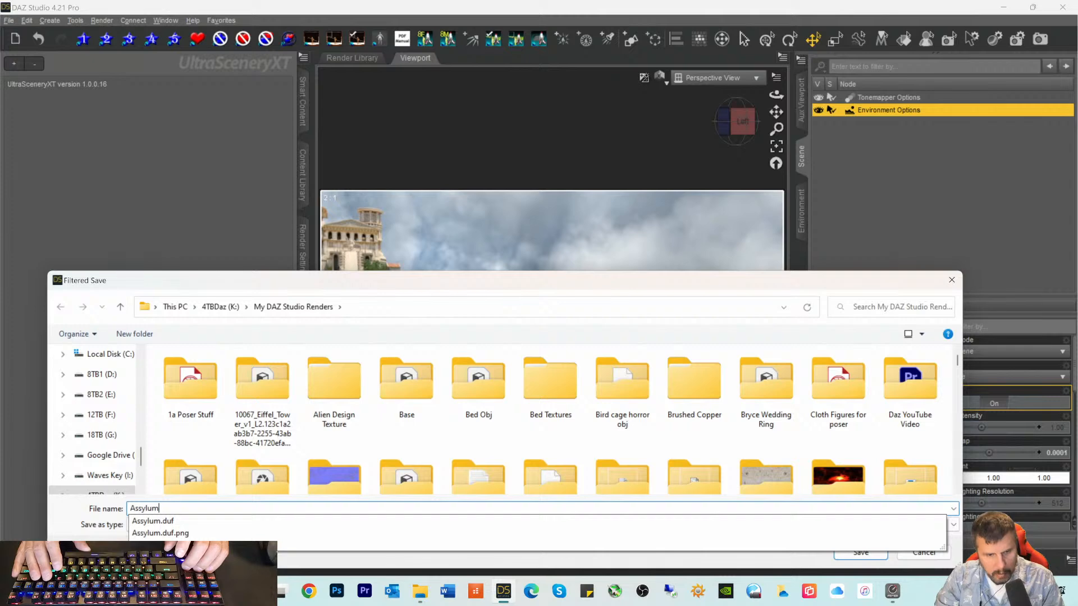
pyautogui.press('Return')
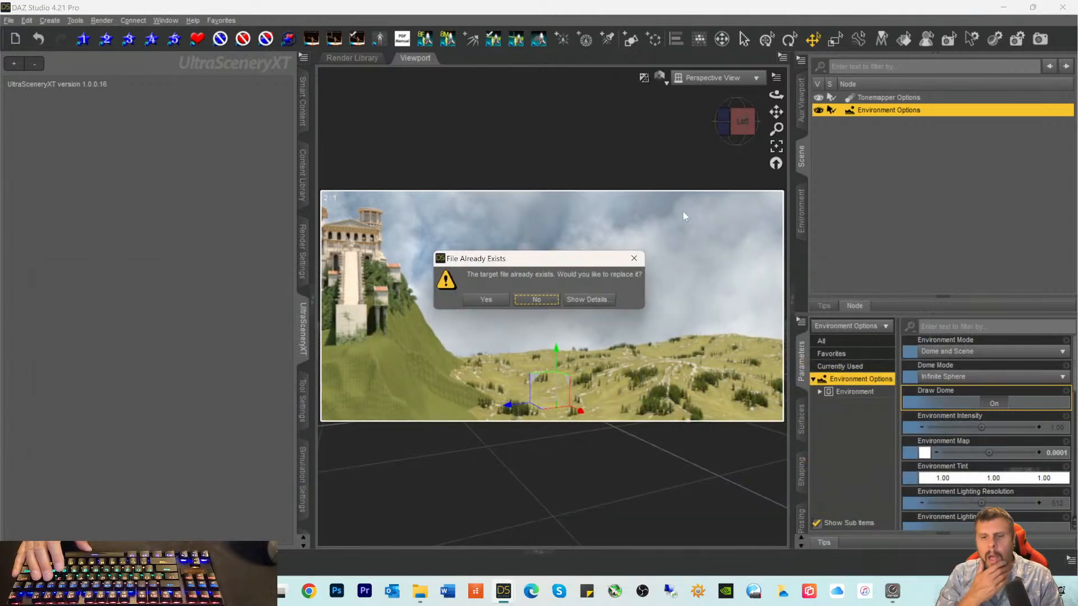
pyautogui.click(536, 300)
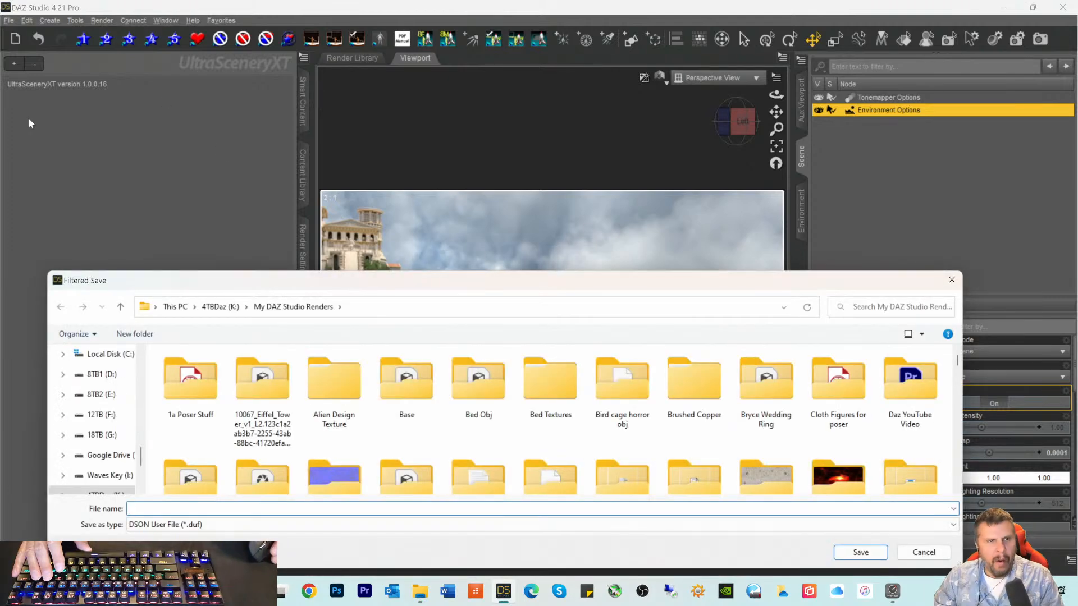
pyautogui.write('As')
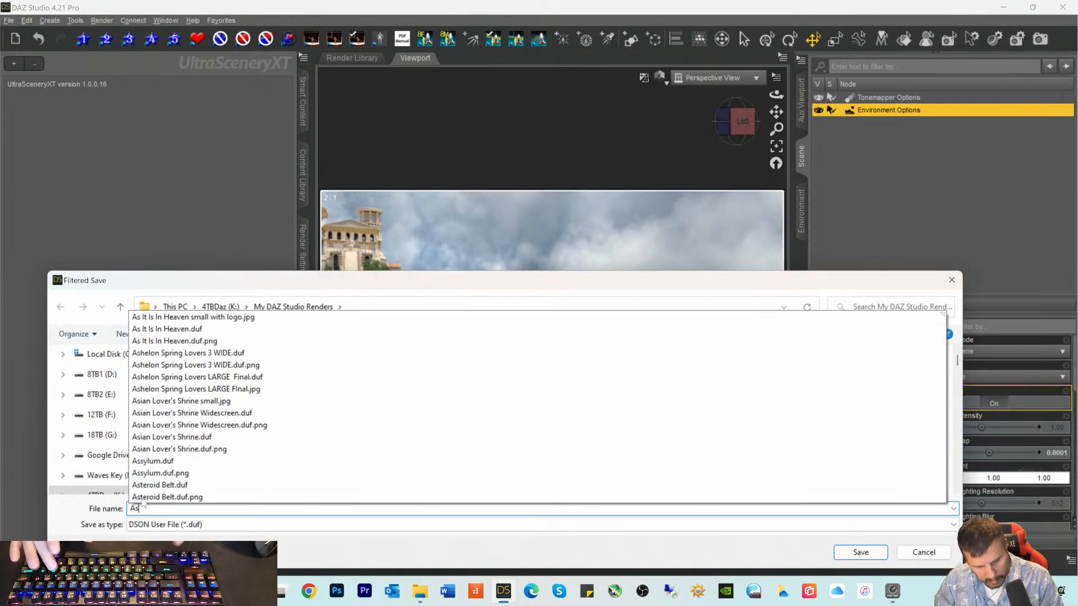
pyautogui.write('sylum ')
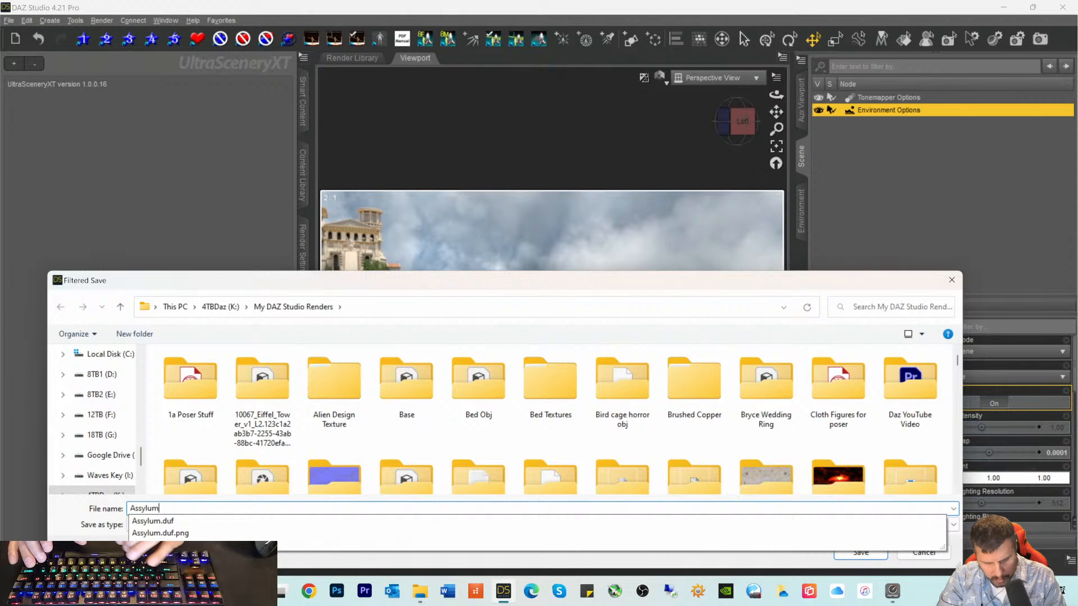
pyautogui.write('2 HDRI')
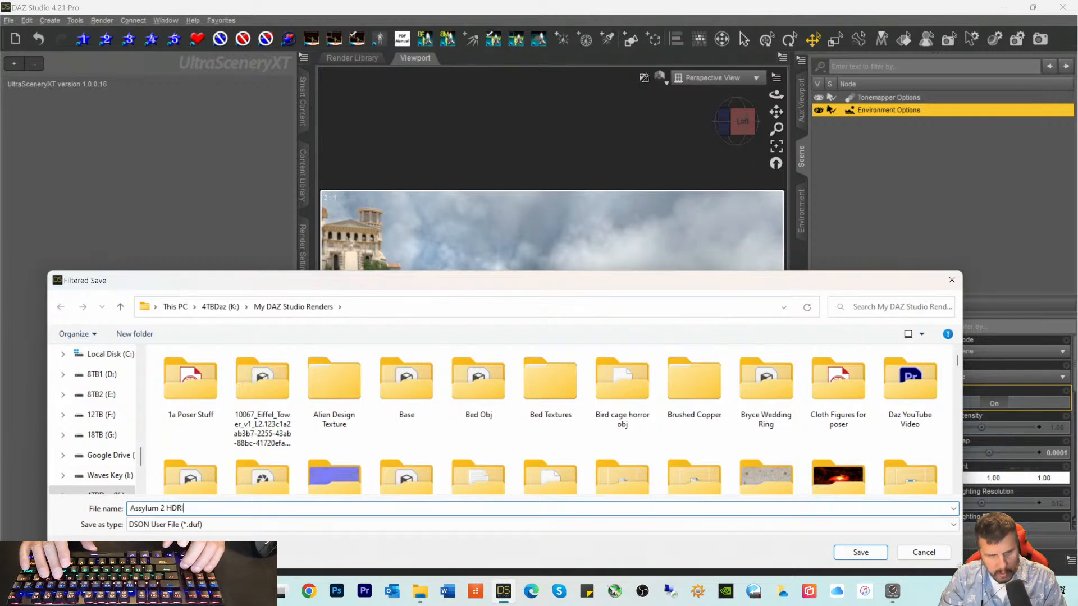
pyautogui.press('Return')
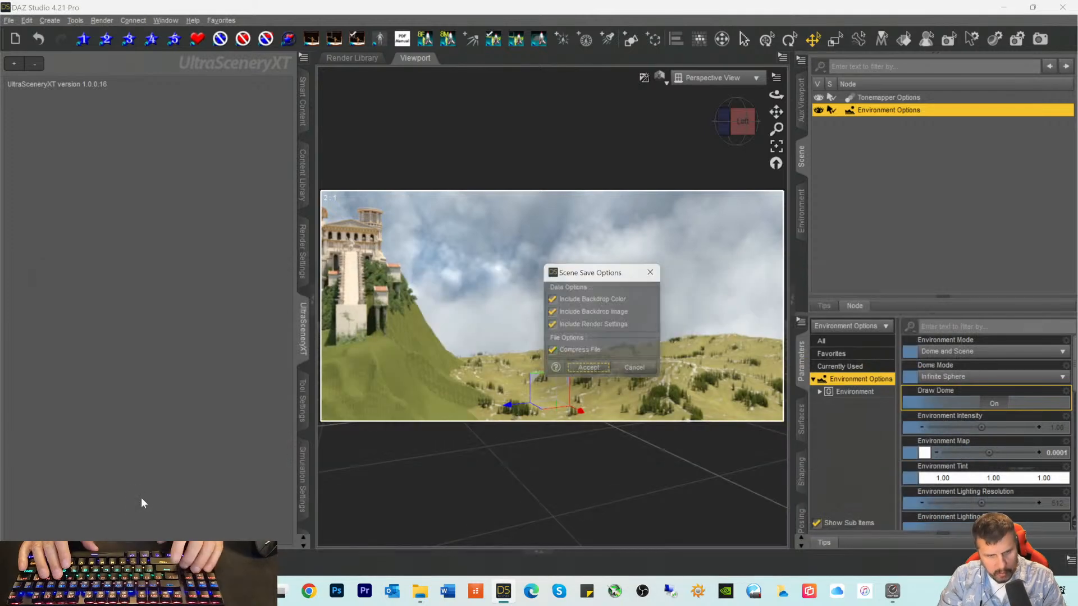
pyautogui.click(592, 374)
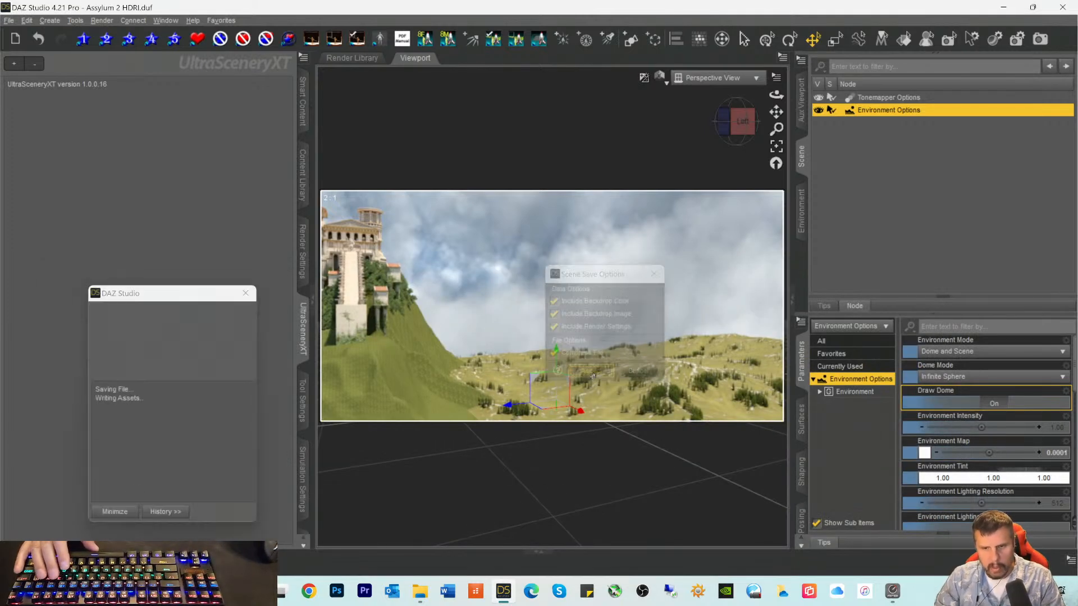
# Step: Find the UltraScenery - Realistic Landscape System product by filtering for "ultra" and launch its UltraSceneCreator script
pyautogui.moveTo(751, 132)
pyautogui.mouseDown()
pyautogui.moveTo(735, 135)
pyautogui.moveTo(760, 140)
pyautogui.moveTo(725, 126)
pyautogui.moveTo(716, 134)
pyautogui.moveTo(741, 134)
pyautogui.moveTo(704, 144)
pyautogui.moveTo(742, 131)
pyautogui.moveTo(732, 120)
pyautogui.moveTo(740, 131)
pyautogui.moveTo(776, 110)
pyautogui.moveTo(731, 122)
pyautogui.moveTo(716, 96)
pyautogui.mouseUp()
pyautogui.click(304, 104)
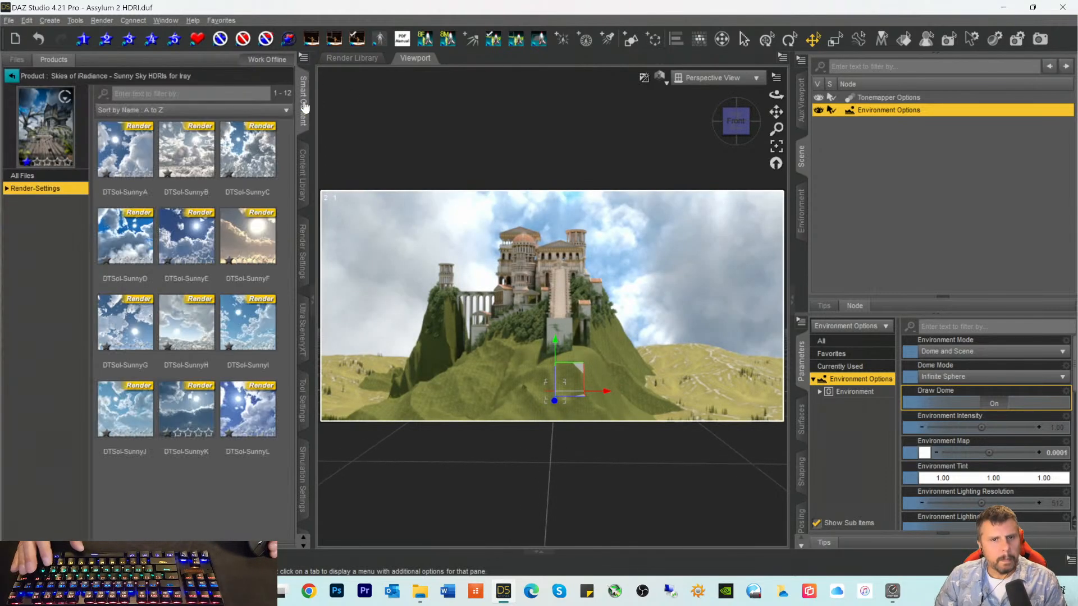
pyautogui.click(11, 75)
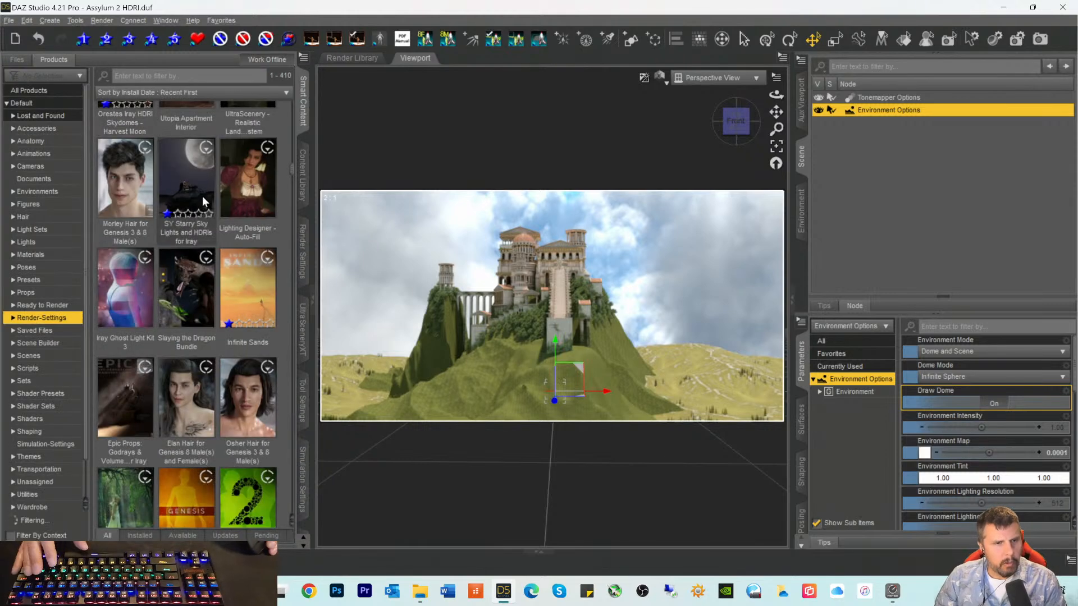
pyautogui.click(155, 77)
pyautogui.write('ultra')
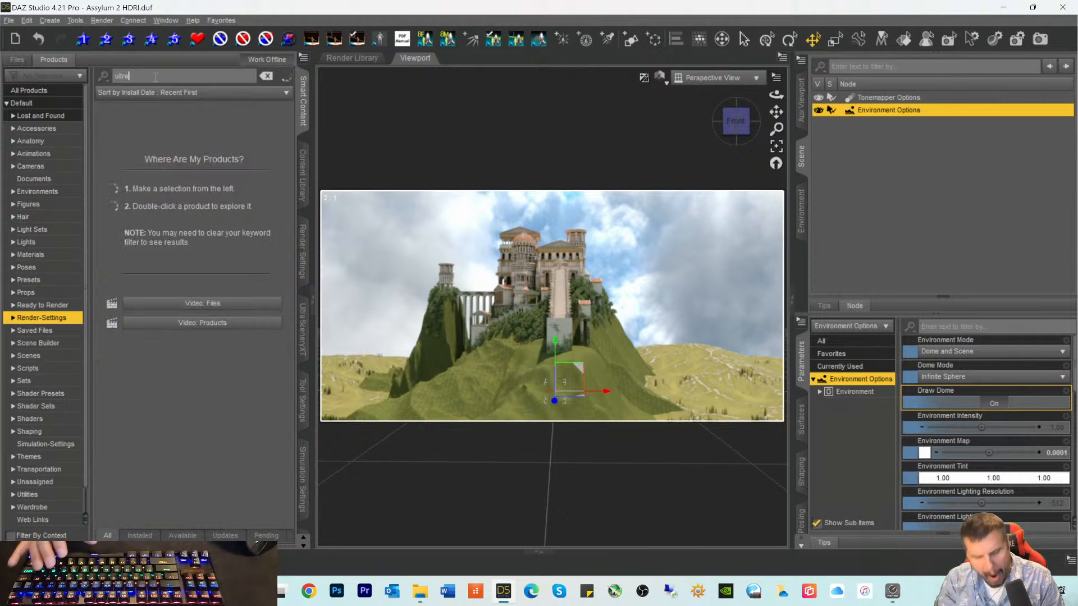
pyautogui.doubleClick(197, 151)
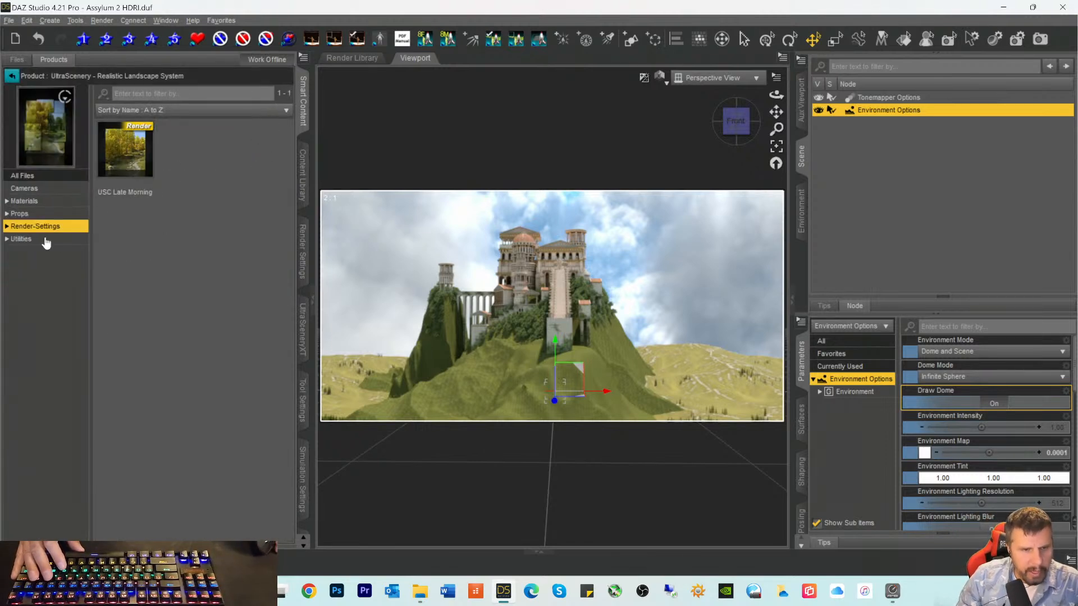
pyautogui.click(25, 239)
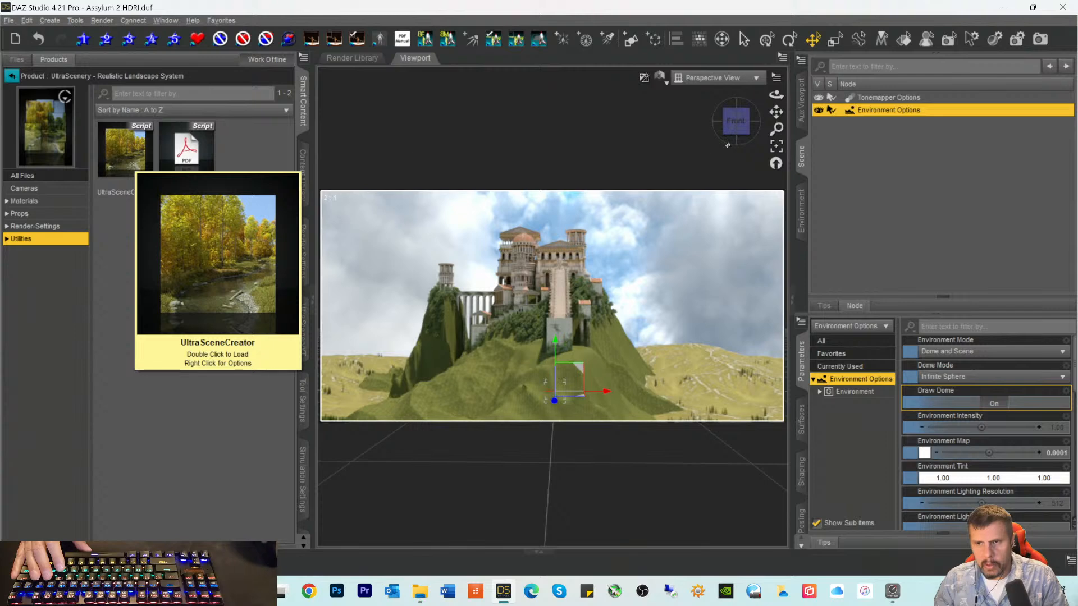
pyautogui.click(862, 148)
pyautogui.click(122, 141)
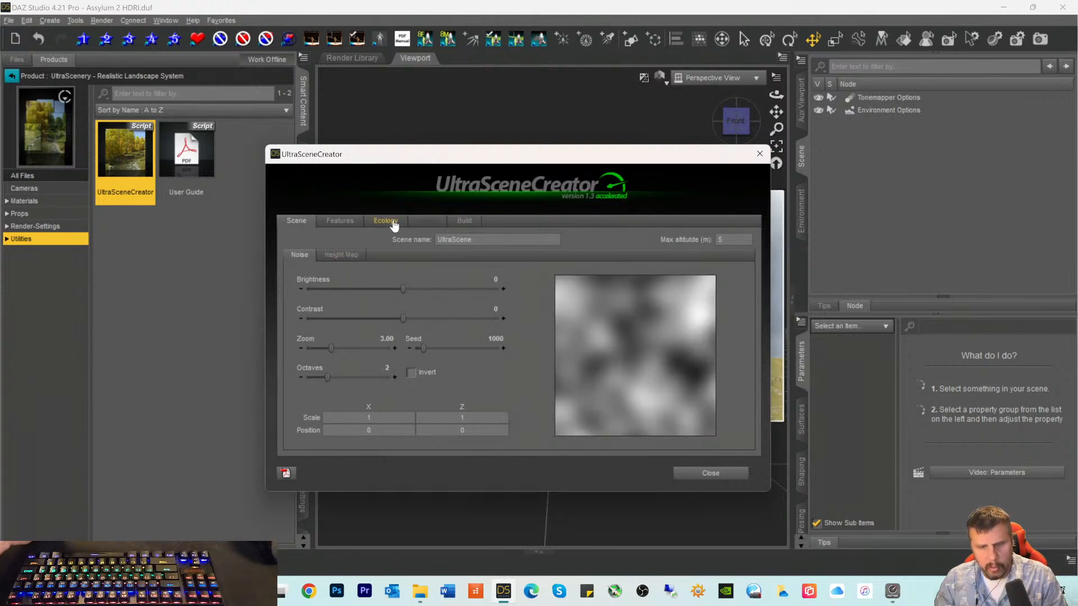
# Step: Set UltraSceneCreator's max altitude to 3 m and choose Dirt Track 1 as the terrain feature
pyautogui.moveTo(725, 241); pyautogui.dragTo(635, 234)
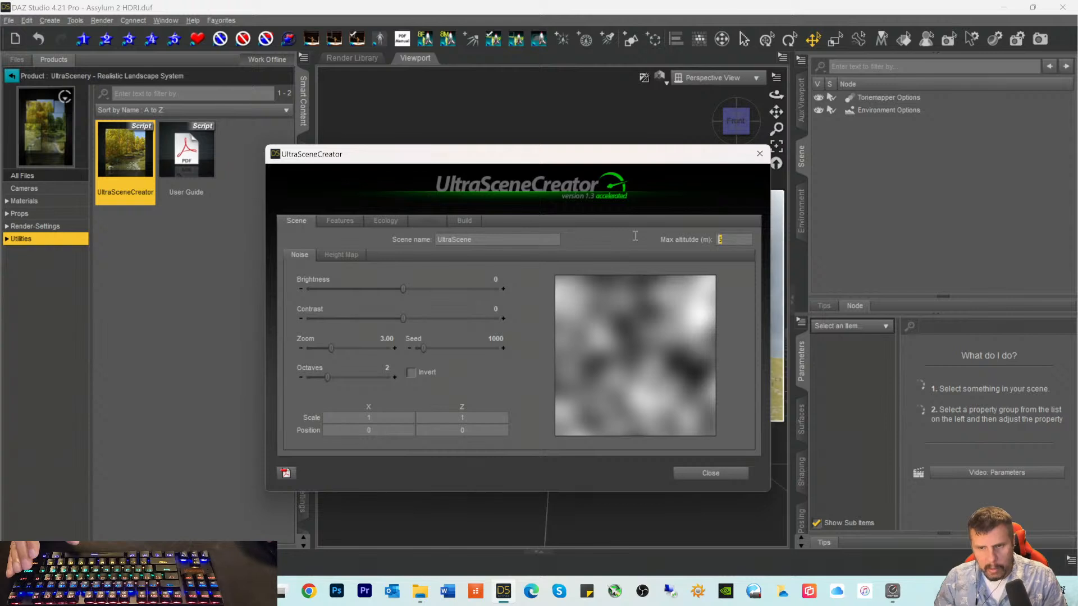
pyautogui.write('3')
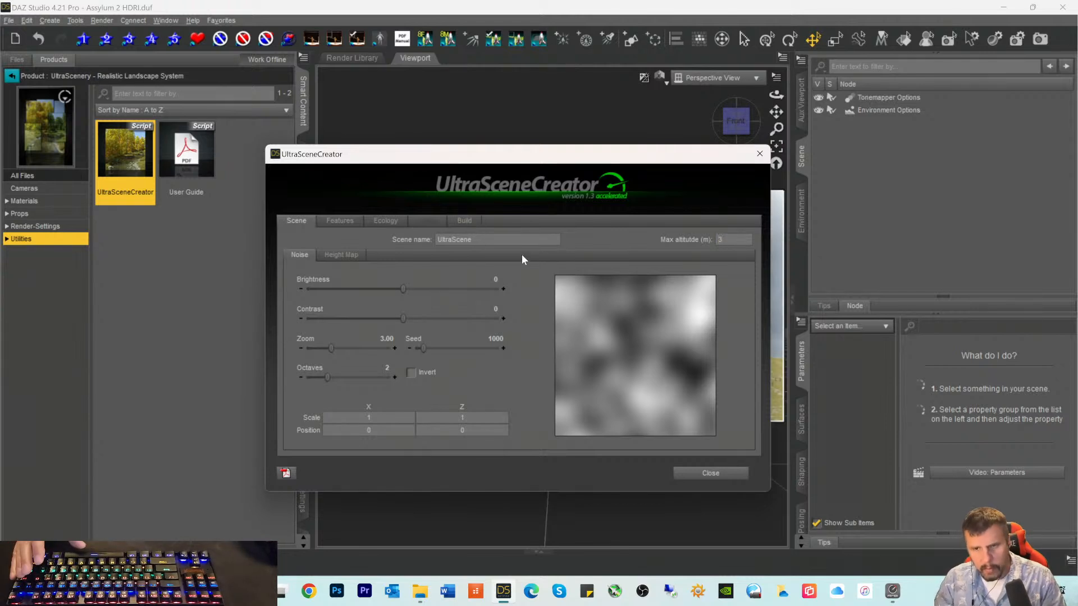
pyautogui.click(334, 220)
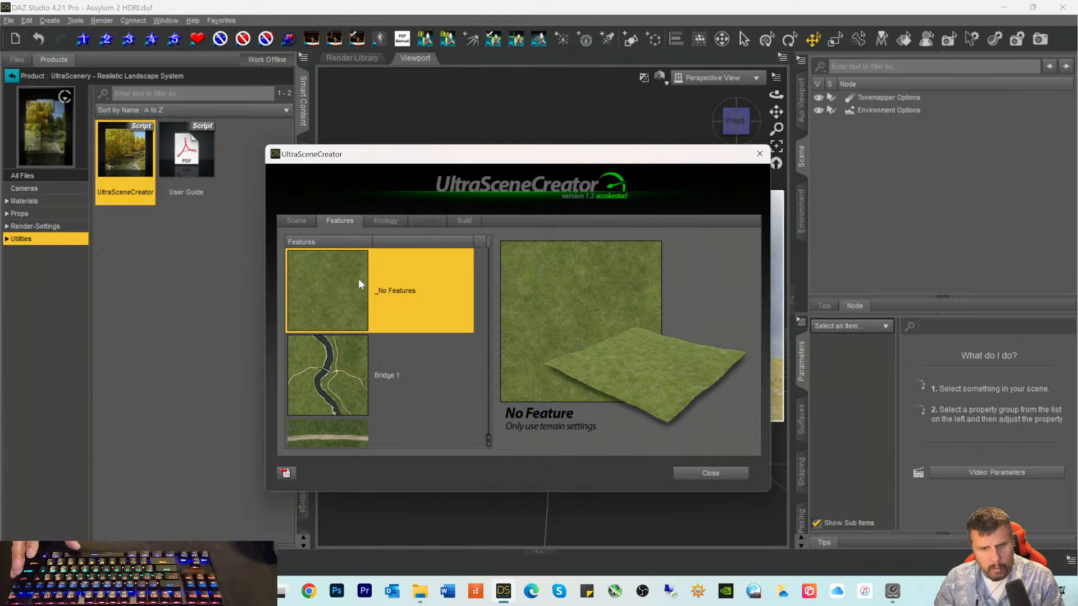
pyautogui.scroll(-1, 337, 279)
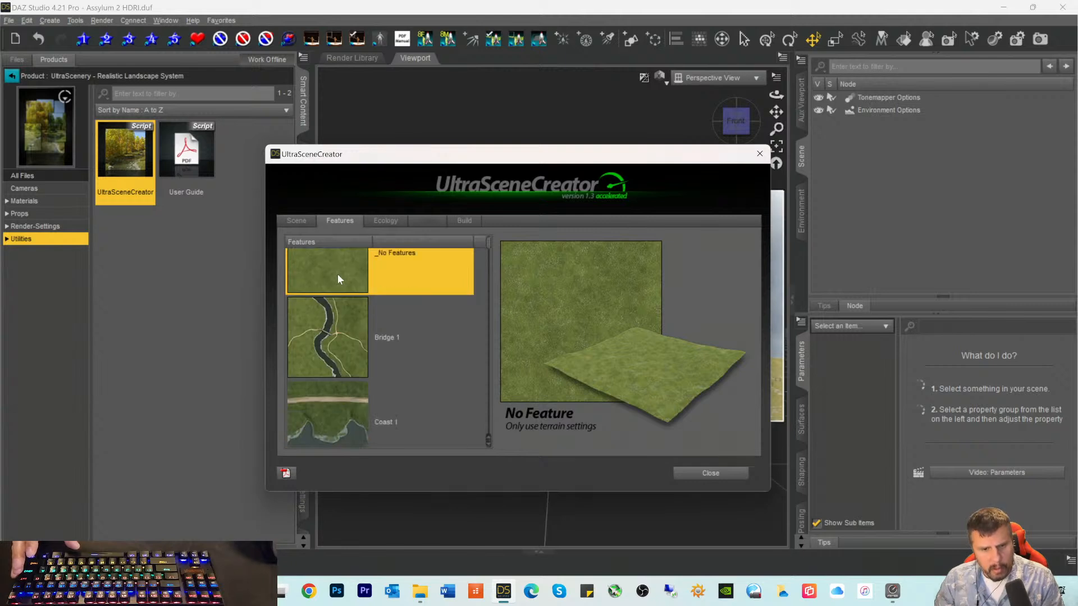
pyautogui.scroll(1, 338, 281)
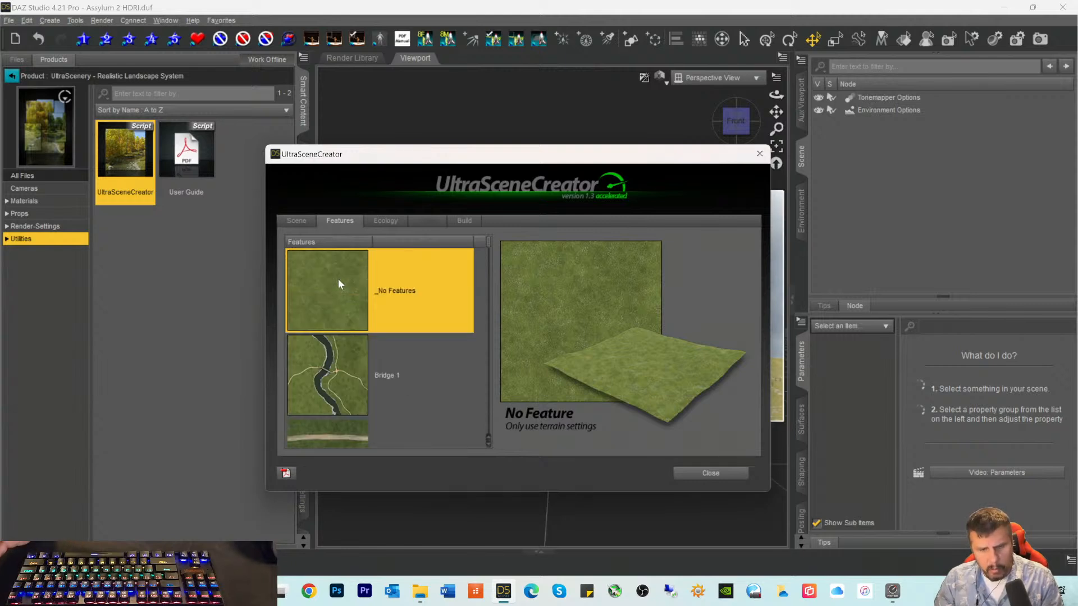
pyautogui.click(381, 223)
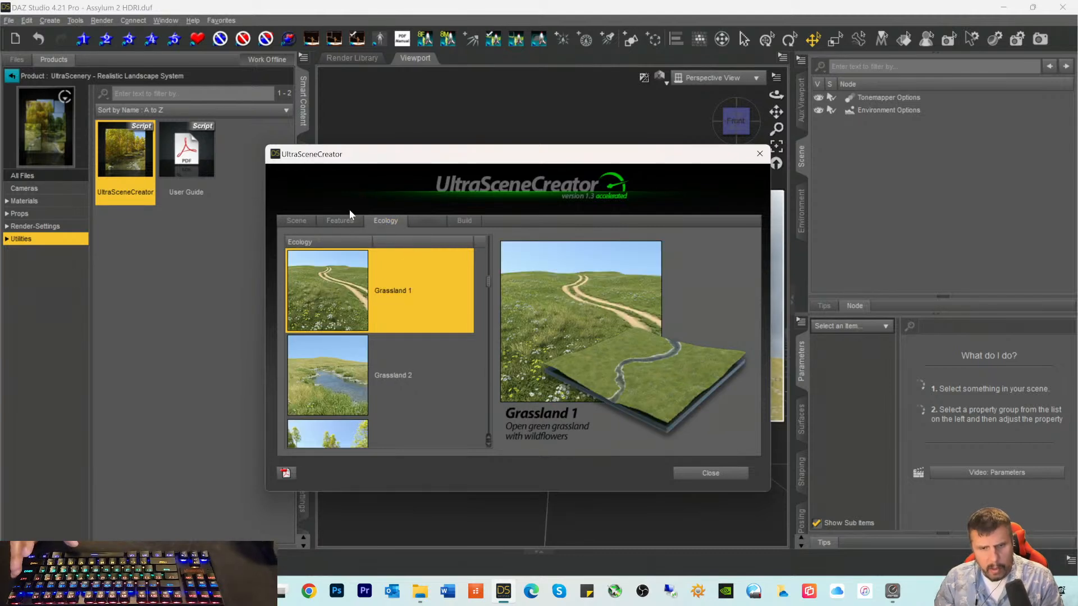
pyautogui.click(340, 222)
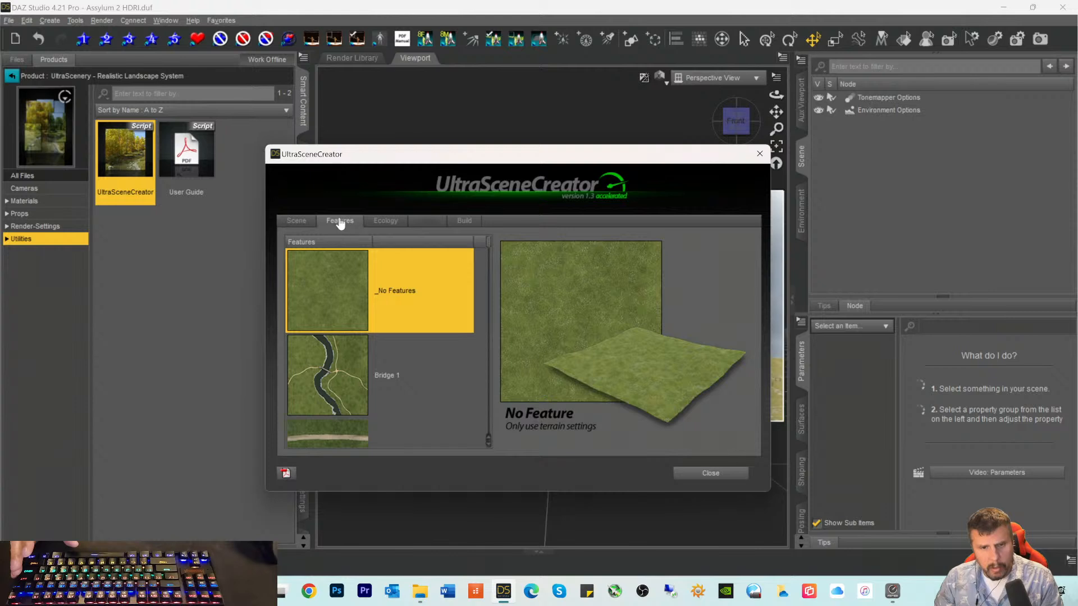
pyautogui.scroll(-3, 337, 350)
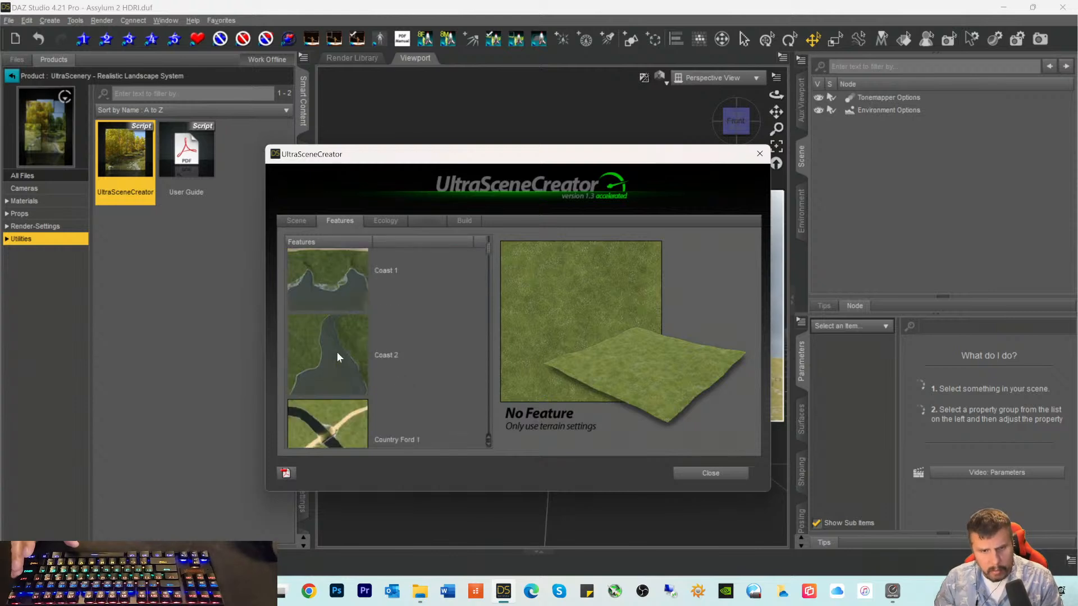
pyautogui.scroll(-3, 336, 357)
pyautogui.scroll(-5, 335, 351)
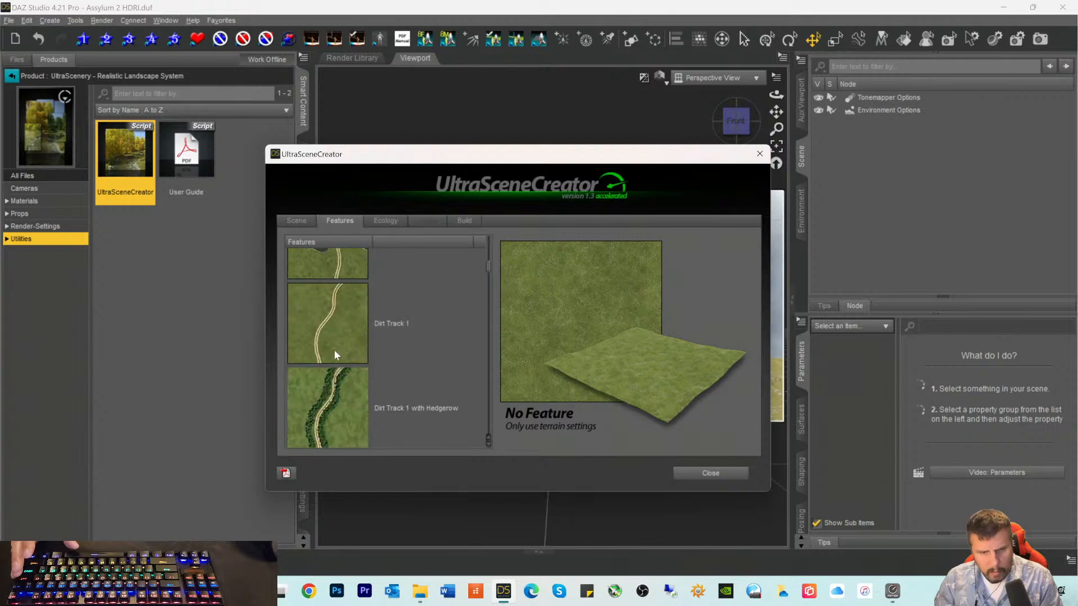
pyautogui.click(333, 348)
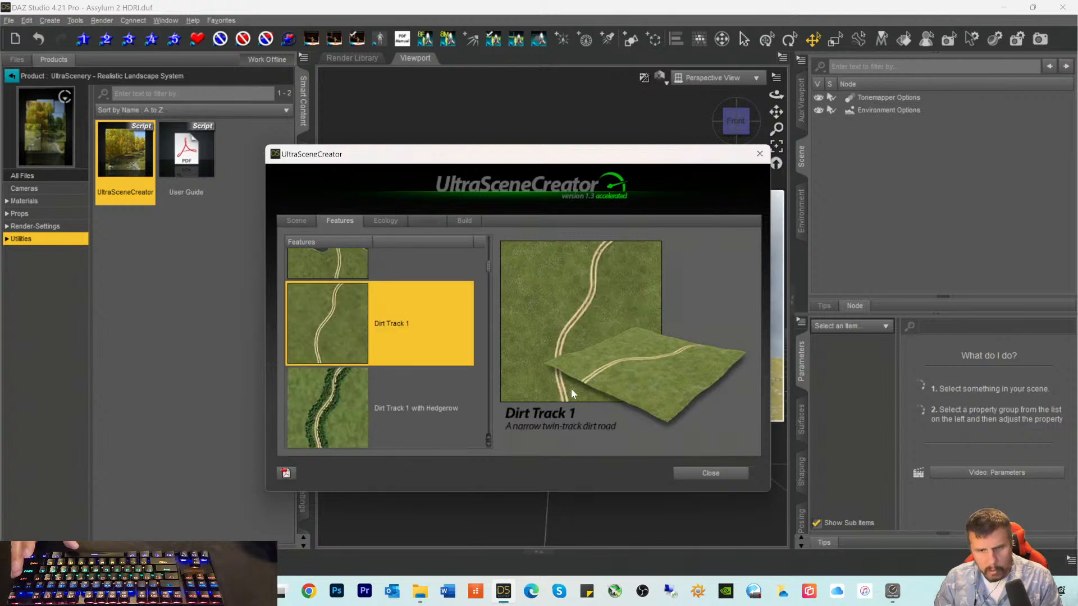
# Step: Choose the Britain 7 wildflower meadow ecology and build the scene with Extend forest switched off
pyautogui.click(394, 223)
pyautogui.scroll(2, 362, 337)
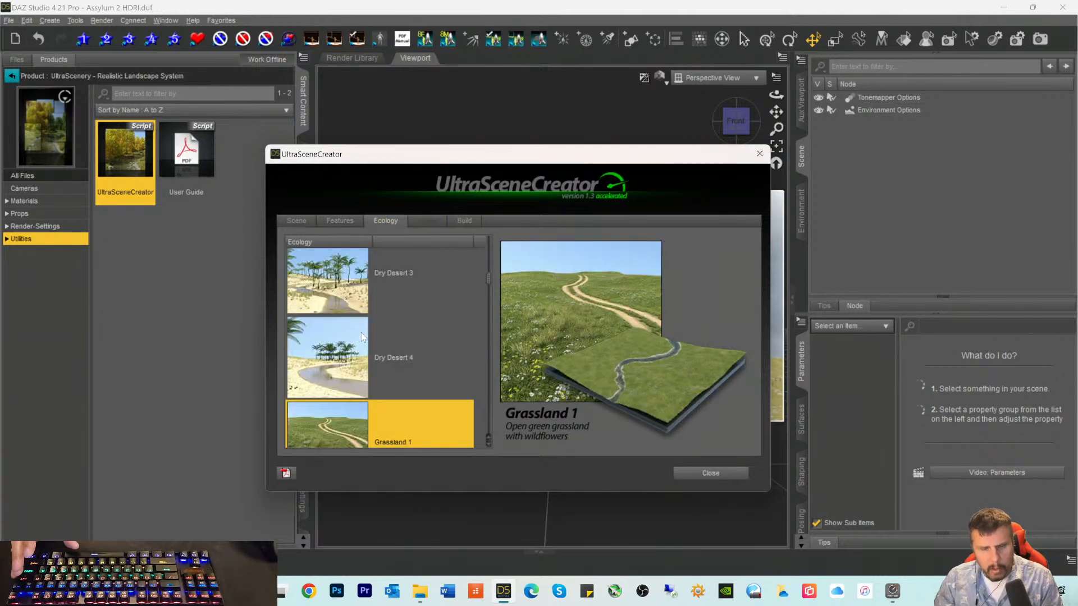
pyautogui.scroll(4, 376, 335)
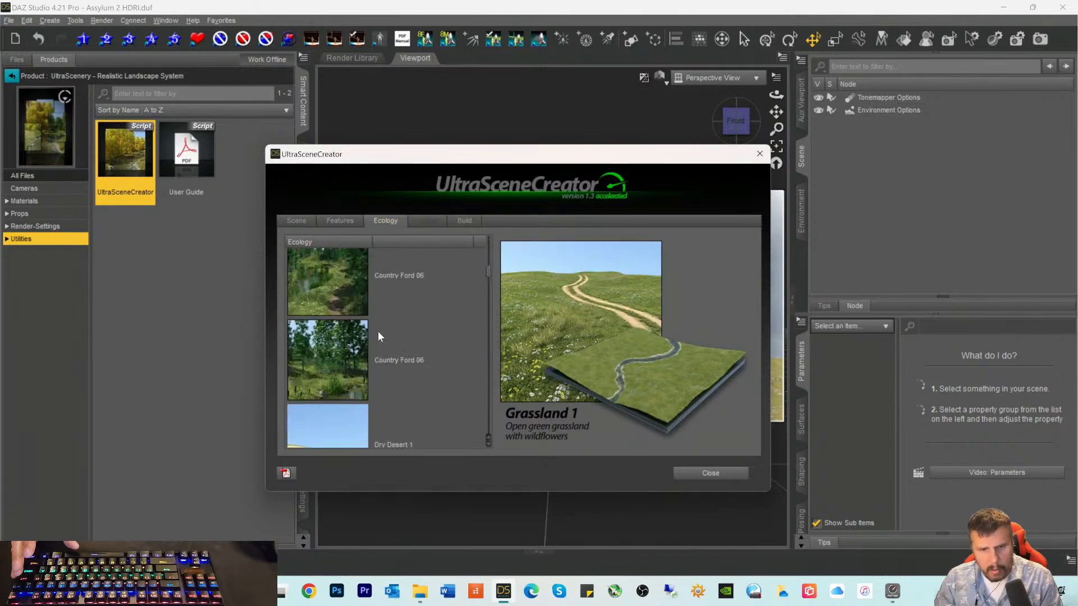
pyautogui.scroll(2, 375, 334)
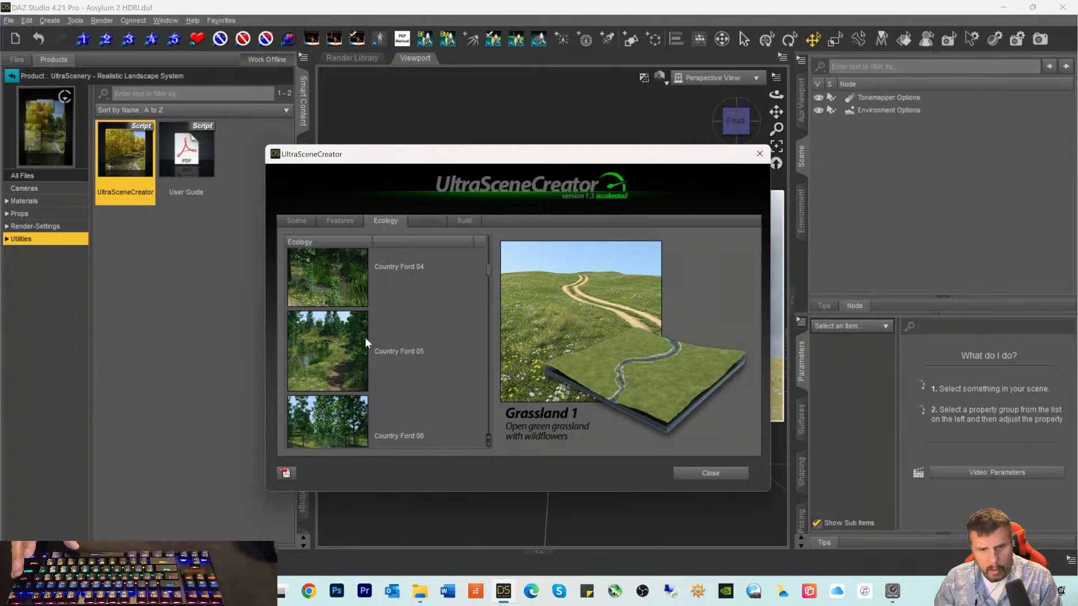
pyautogui.click(333, 347)
pyautogui.scroll(3, 396, 338)
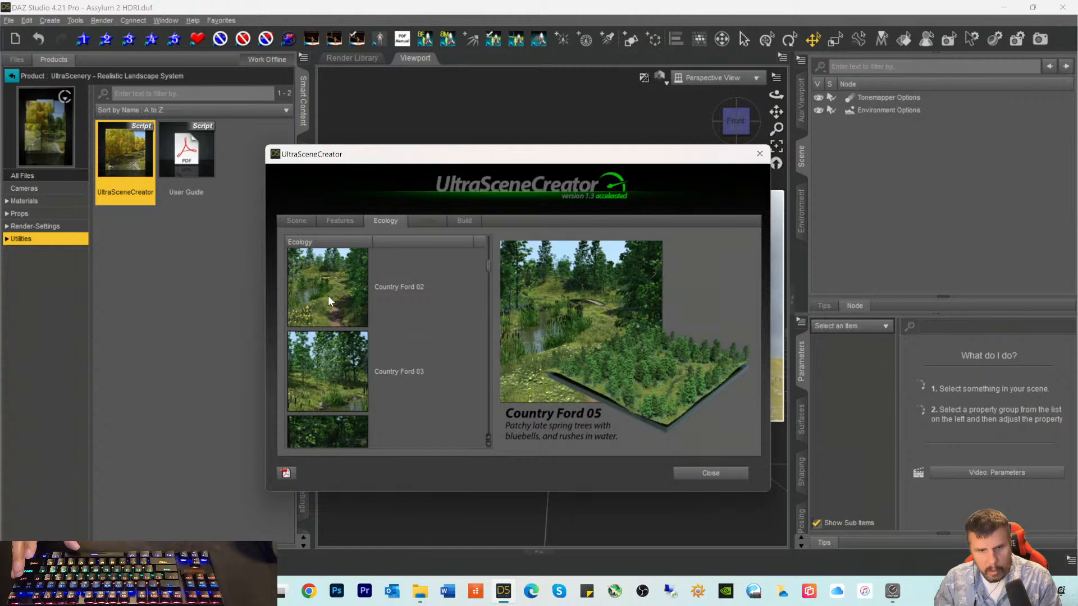
pyautogui.click(328, 295)
pyautogui.scroll(2, 325, 298)
pyautogui.scroll(1, 326, 308)
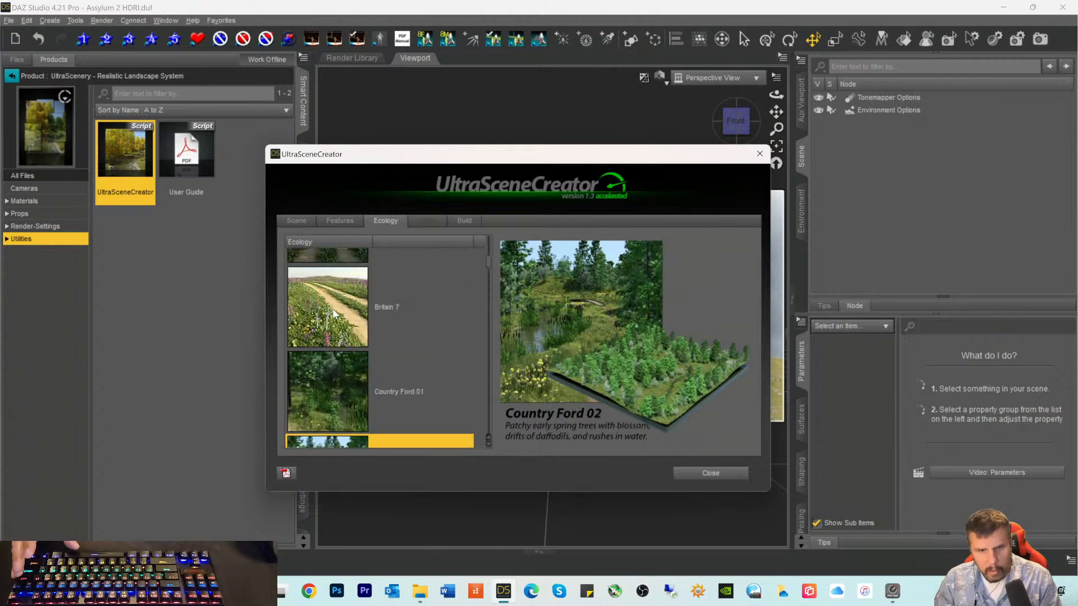
pyautogui.click(334, 313)
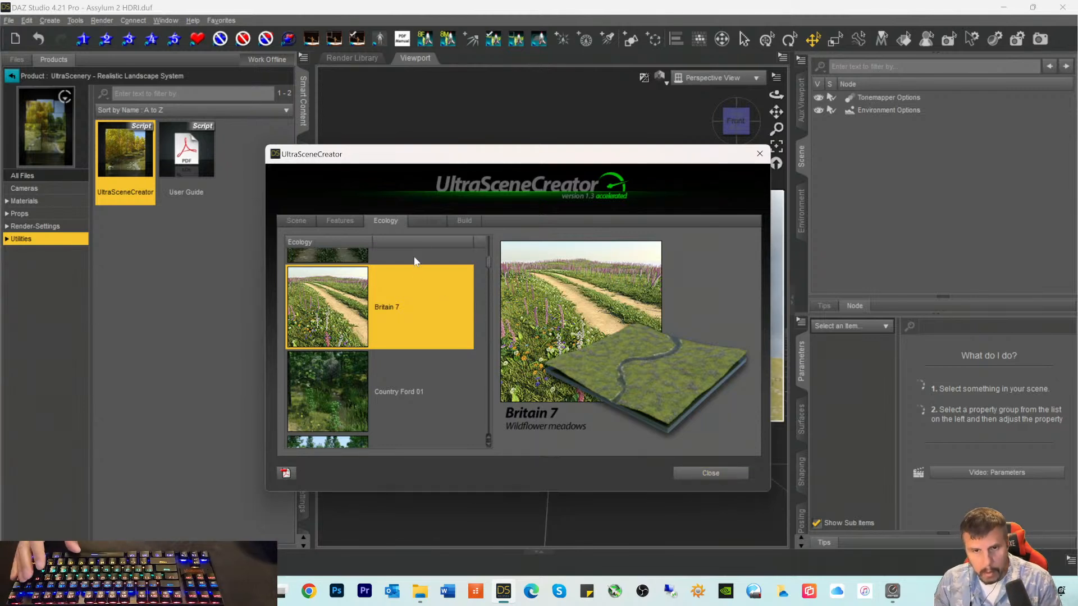
pyautogui.click(461, 222)
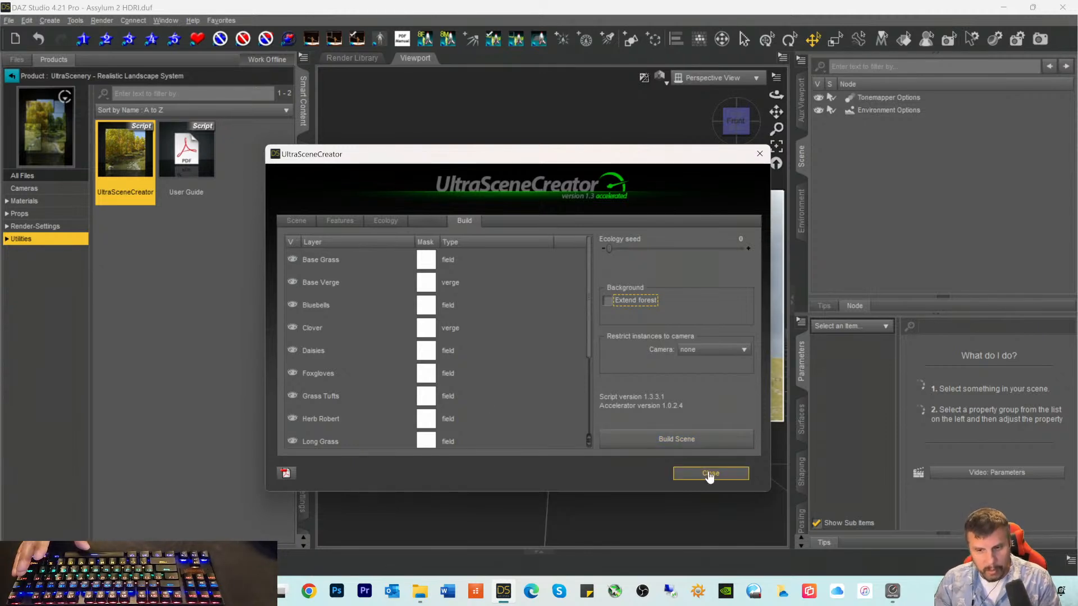
pyautogui.click(676, 440)
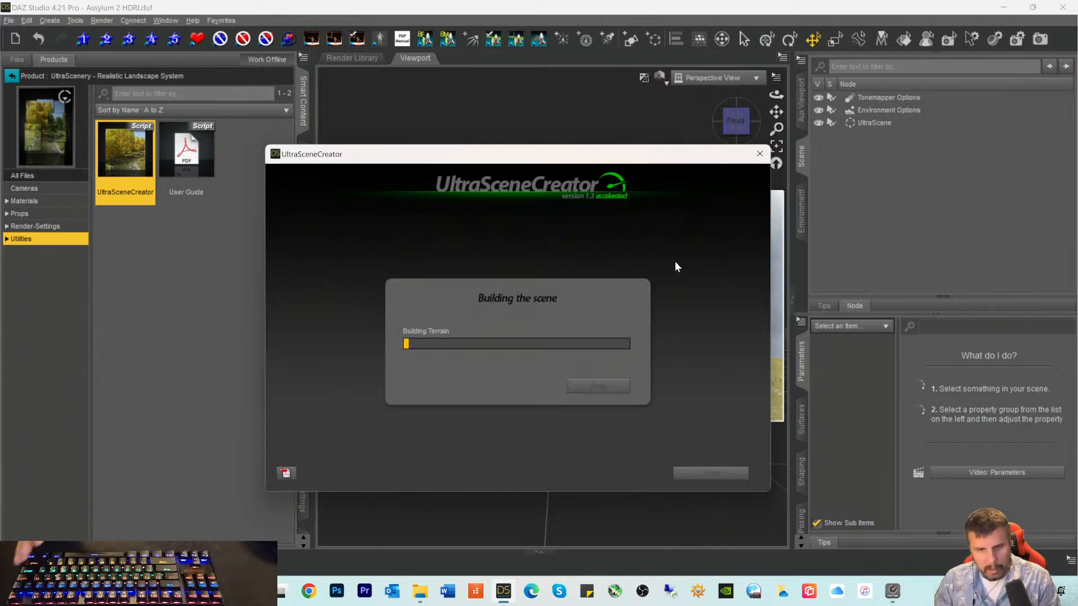
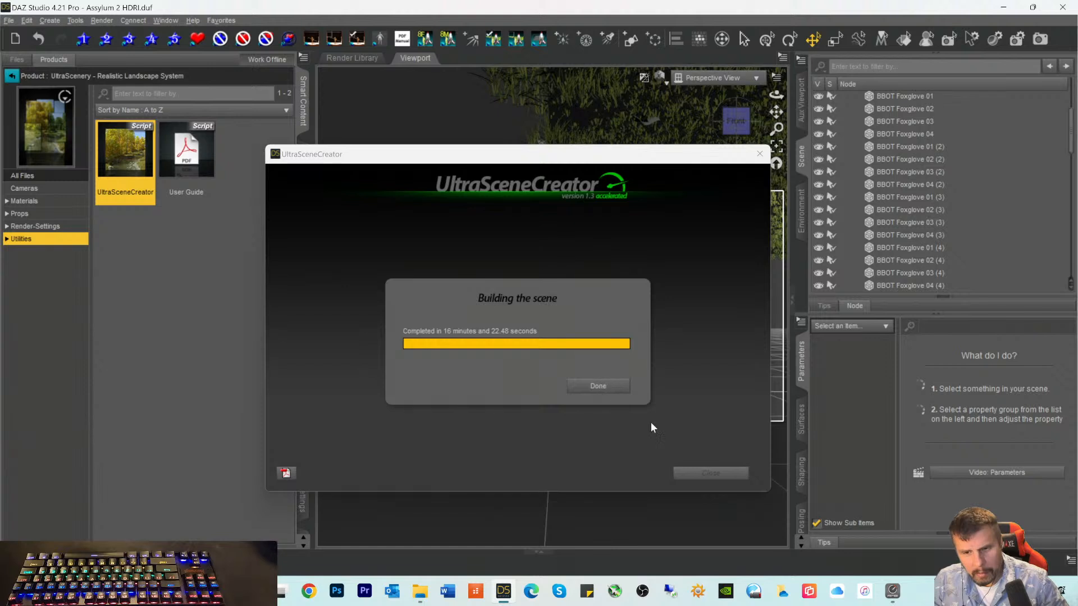
# Step: Dismiss the completed UltraScenery build, close UltraSceneCreator and save the scene
pyautogui.click(598, 386)
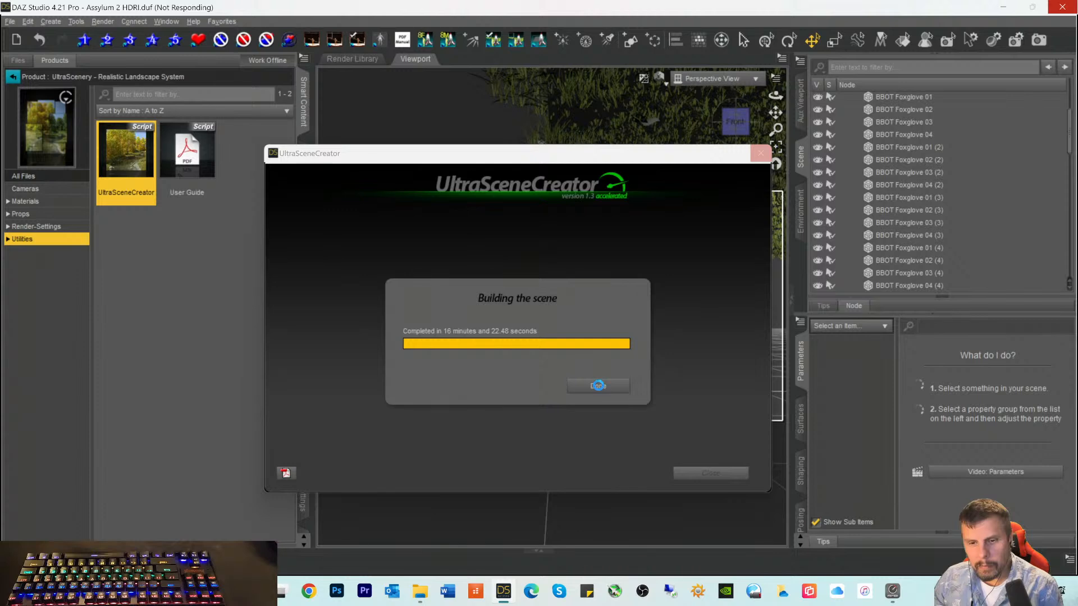
pyautogui.click(598, 385)
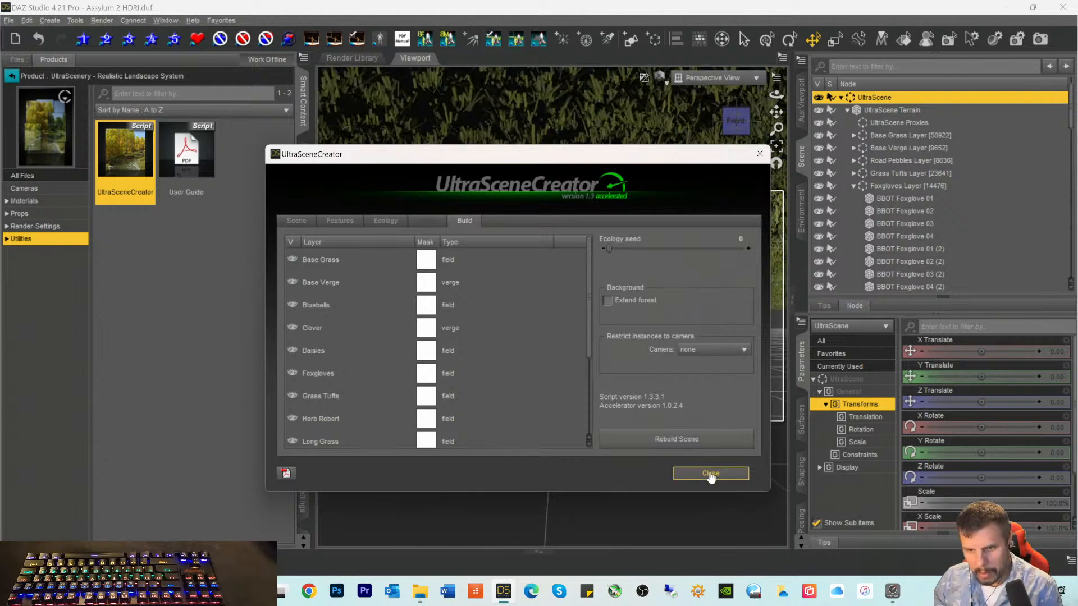
pyautogui.click(710, 474)
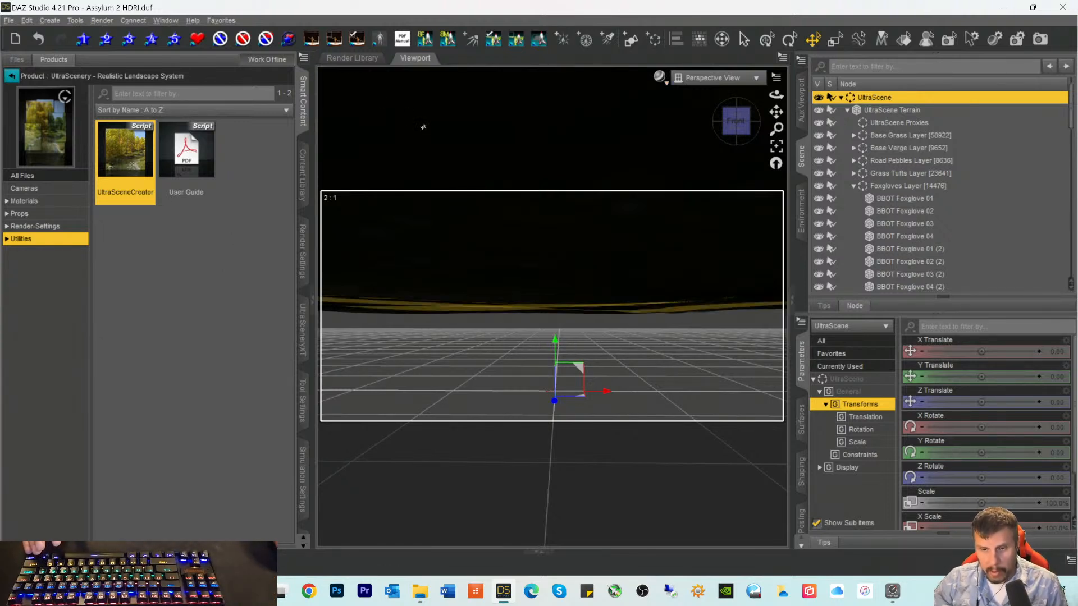
pyautogui.hotkey('ctrl', 's')
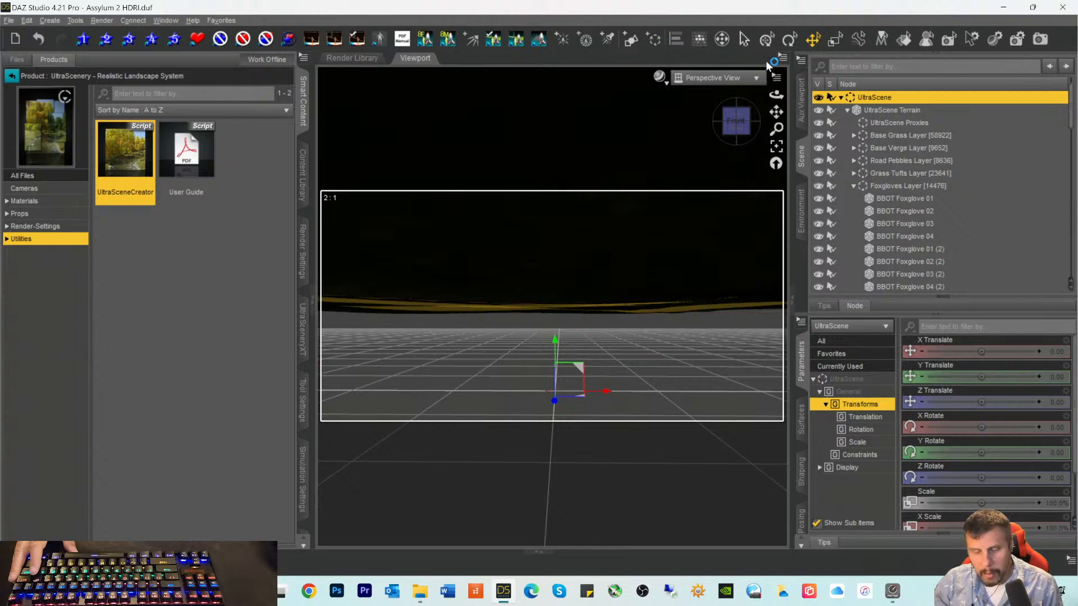
# Step: Create a sphere primitive of 1 m diameter at World Center with 50 segments and 100 sides
pyautogui.click(636, 43)
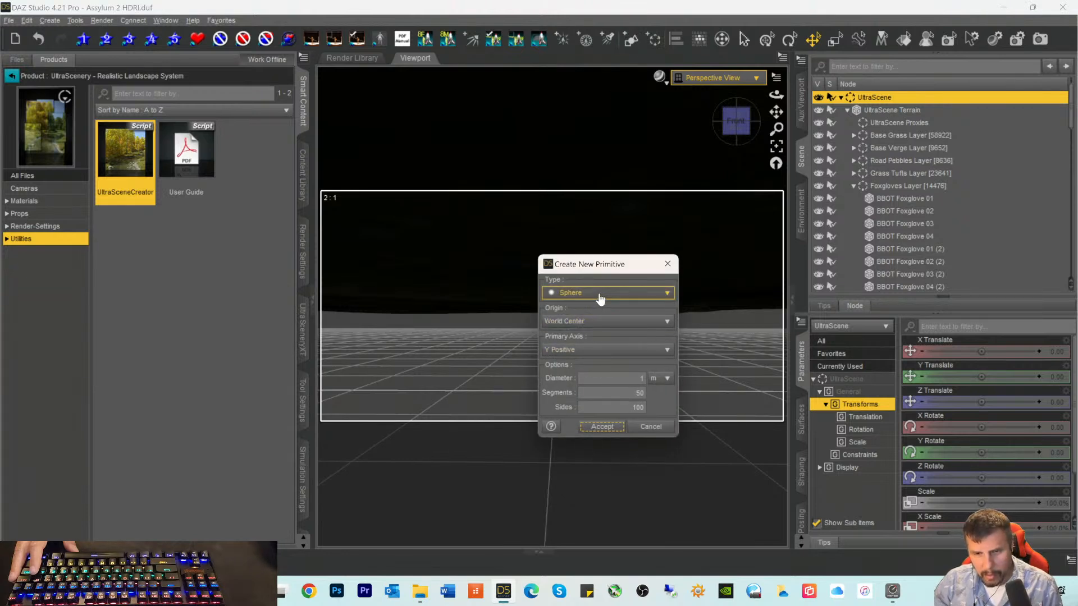
pyautogui.click(602, 426)
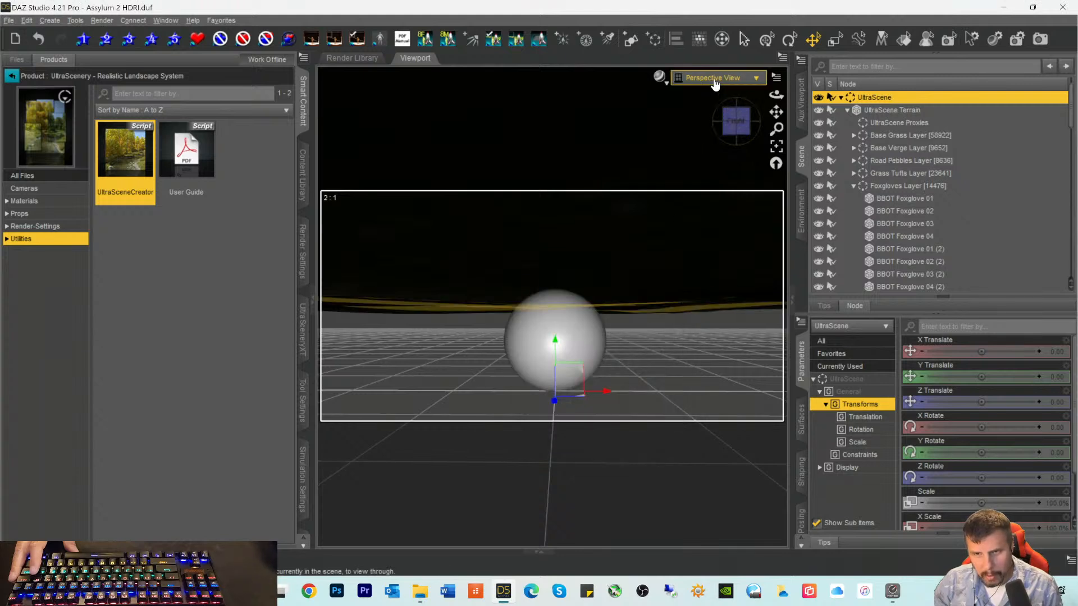
# Step: Frame the UltraScene Terrain and preview it against the castle environment in NVIDIA Iray from different angles, then return to textured shading
pyautogui.click(847, 110)
pyautogui.click(863, 135)
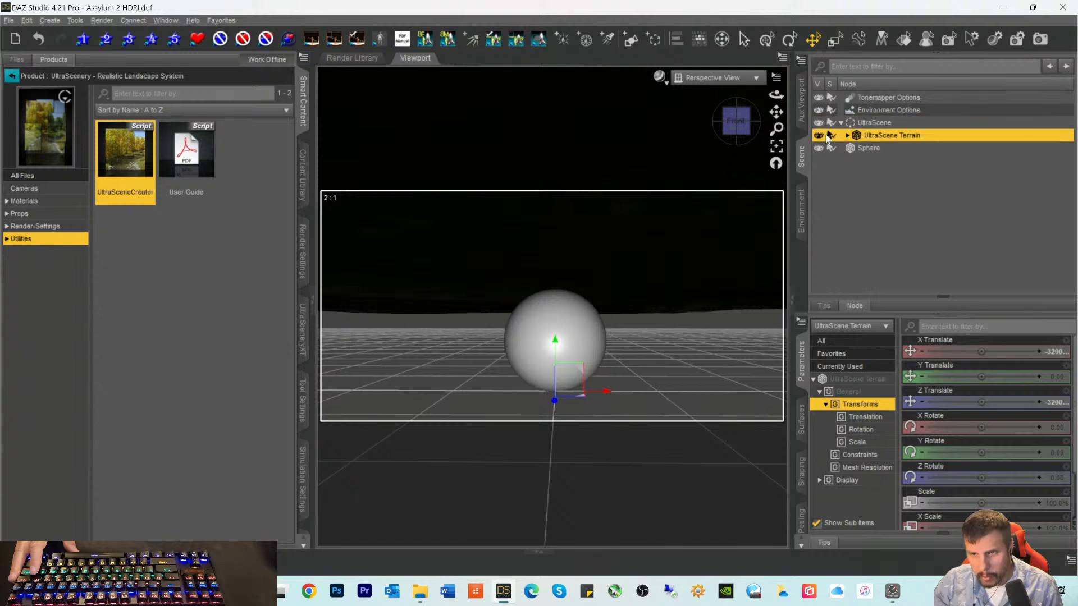
pyautogui.click(776, 147)
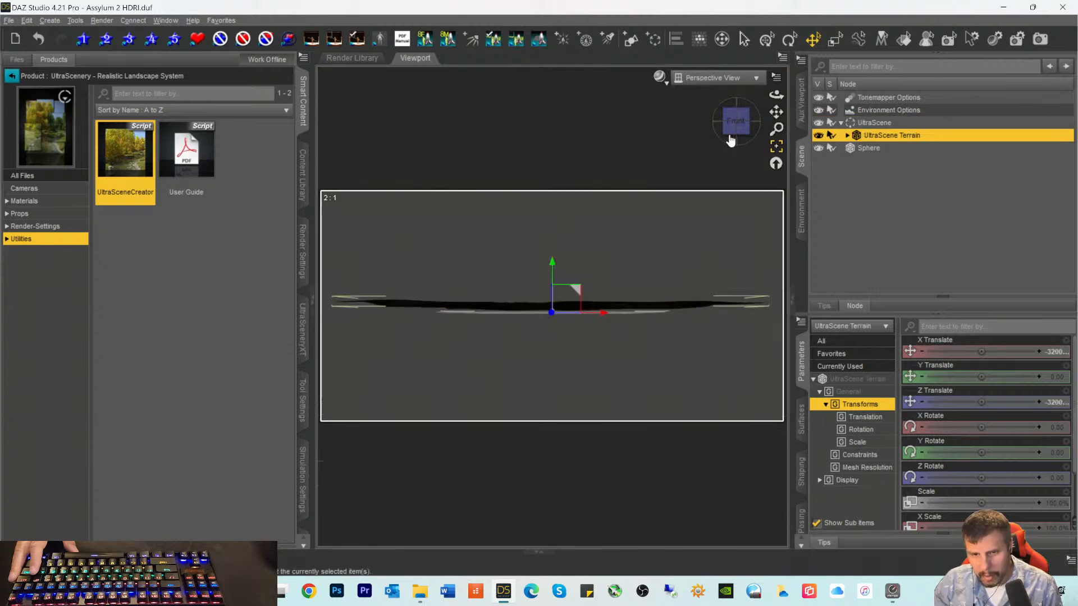
pyautogui.moveTo(776, 94)
pyautogui.mouseDown()
pyautogui.moveTo(776, 133)
pyautogui.moveTo(775, 119)
pyautogui.mouseUp()
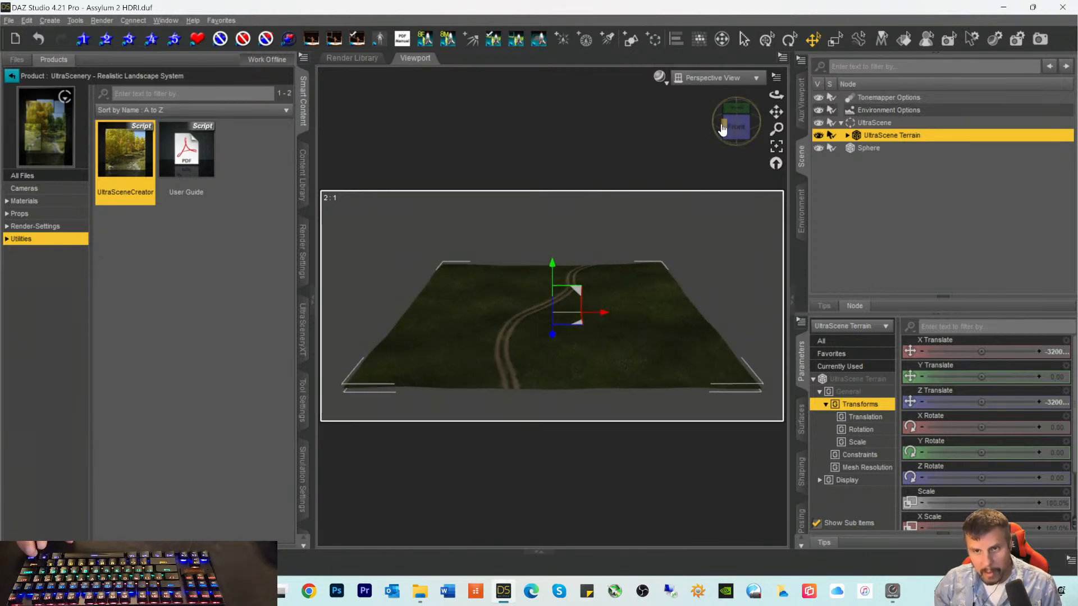
pyautogui.click(659, 77)
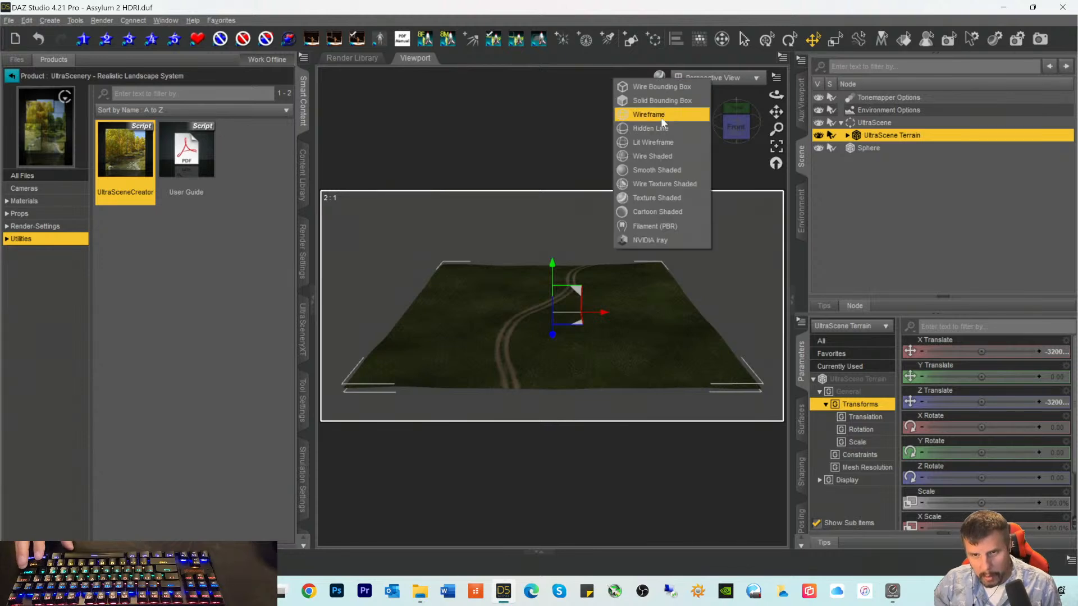
pyautogui.click(653, 212)
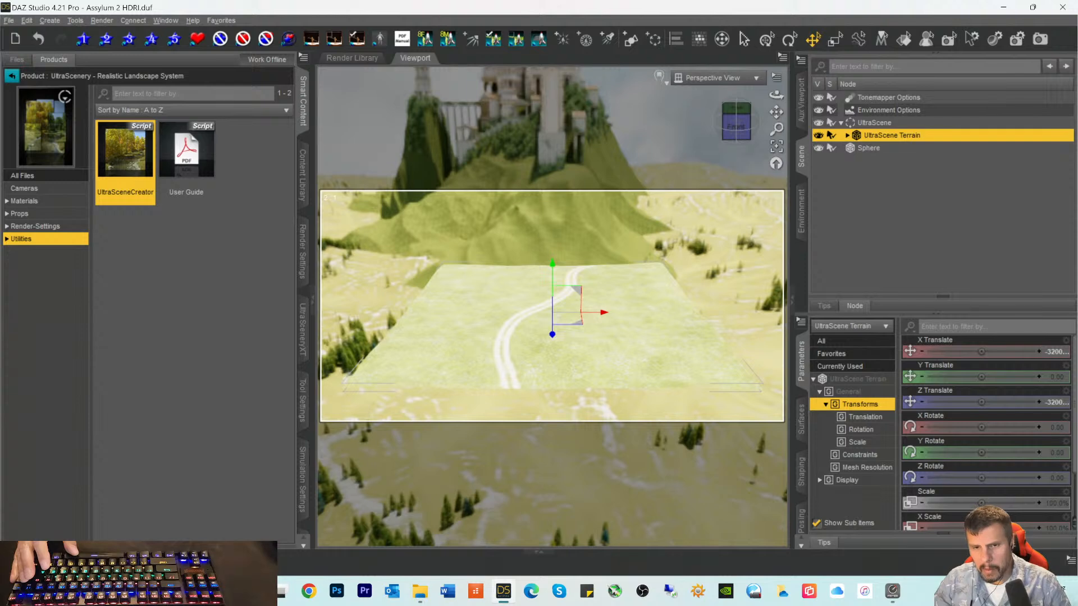
pyautogui.moveTo(735, 121); pyautogui.dragTo(887, 190)
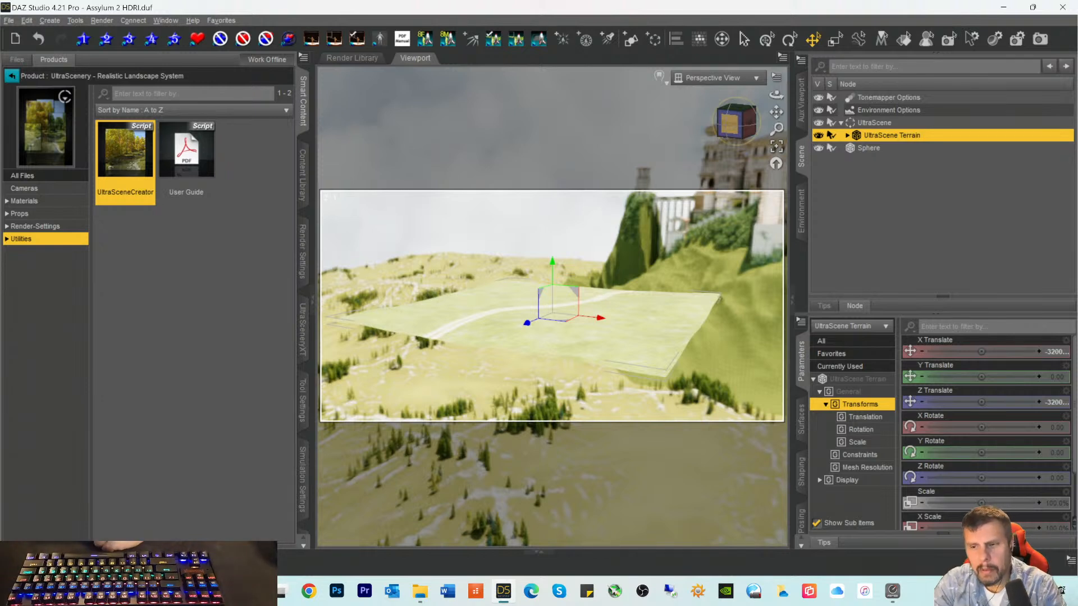
pyautogui.moveTo(731, 131); pyautogui.dragTo(739, 131)
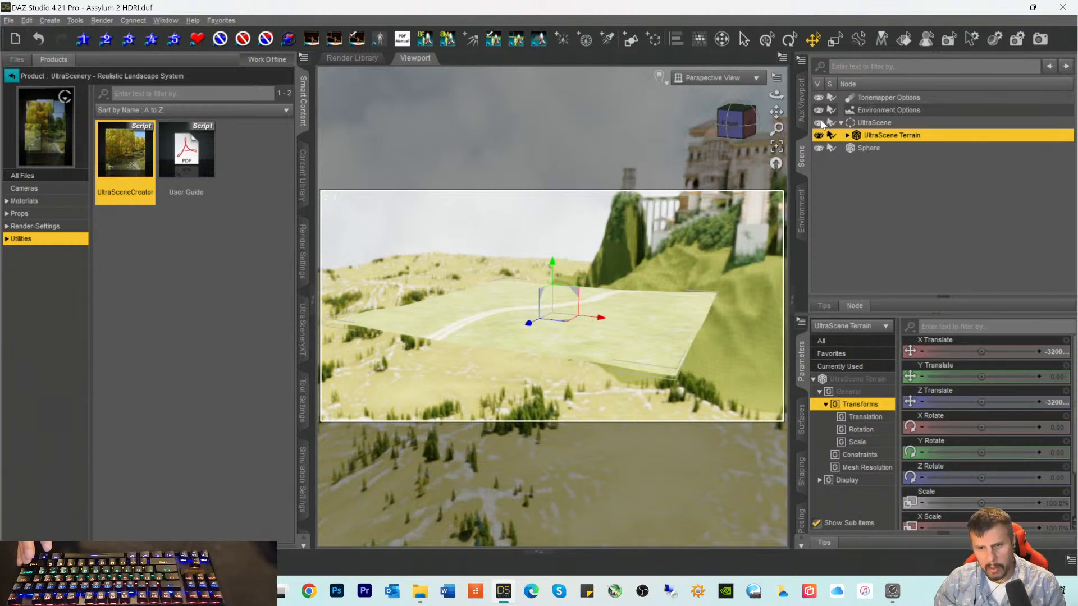
pyautogui.hotkey('ctrl', '9')
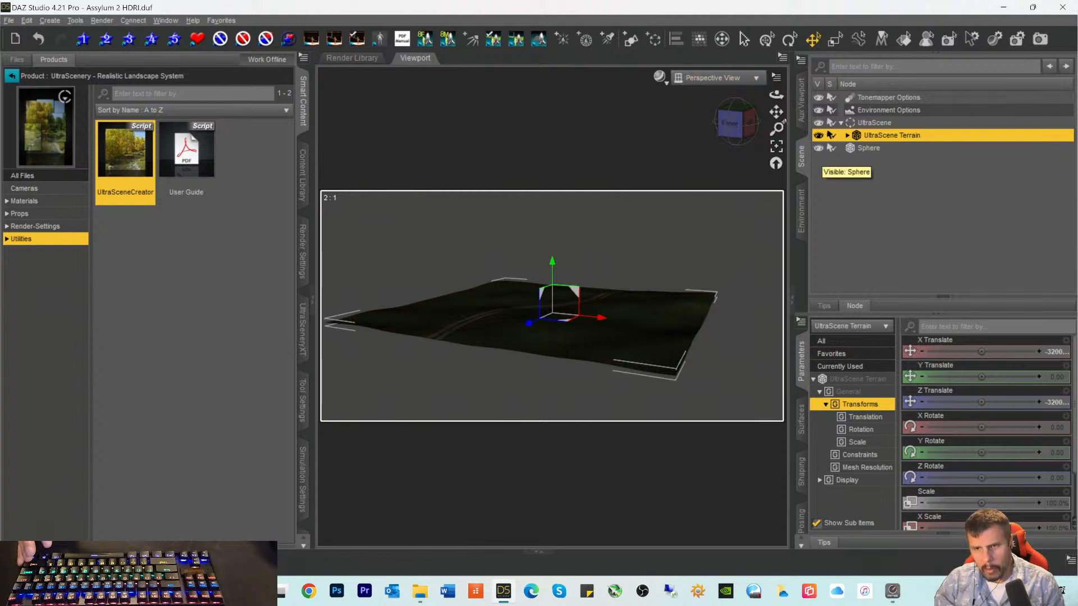
# Step: Create a new camera named Camera with Apply Default Settings
pyautogui.click(711, 80)
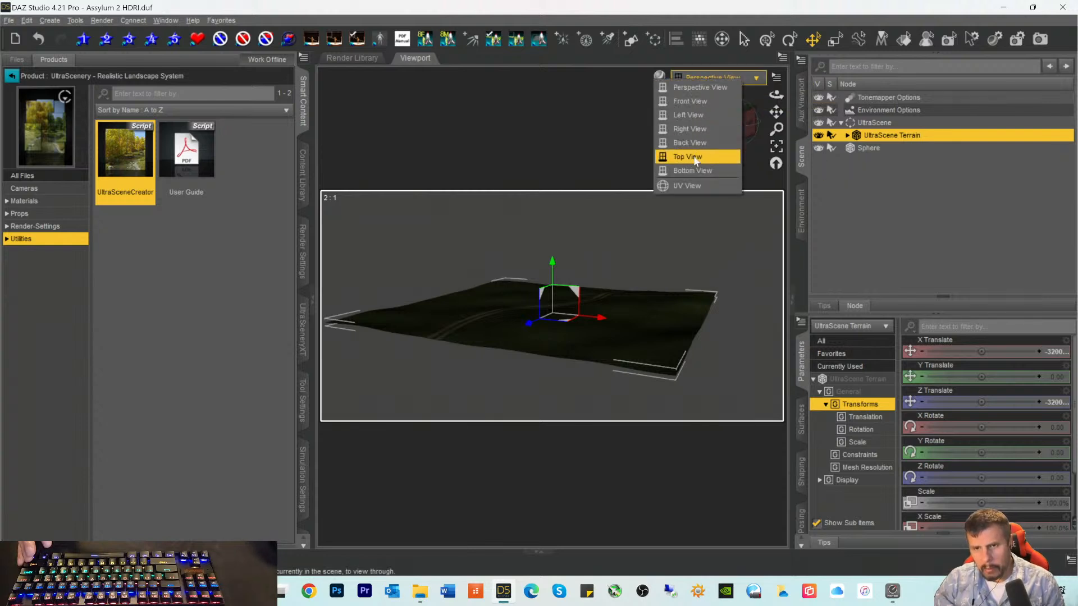
pyautogui.click(234, 10)
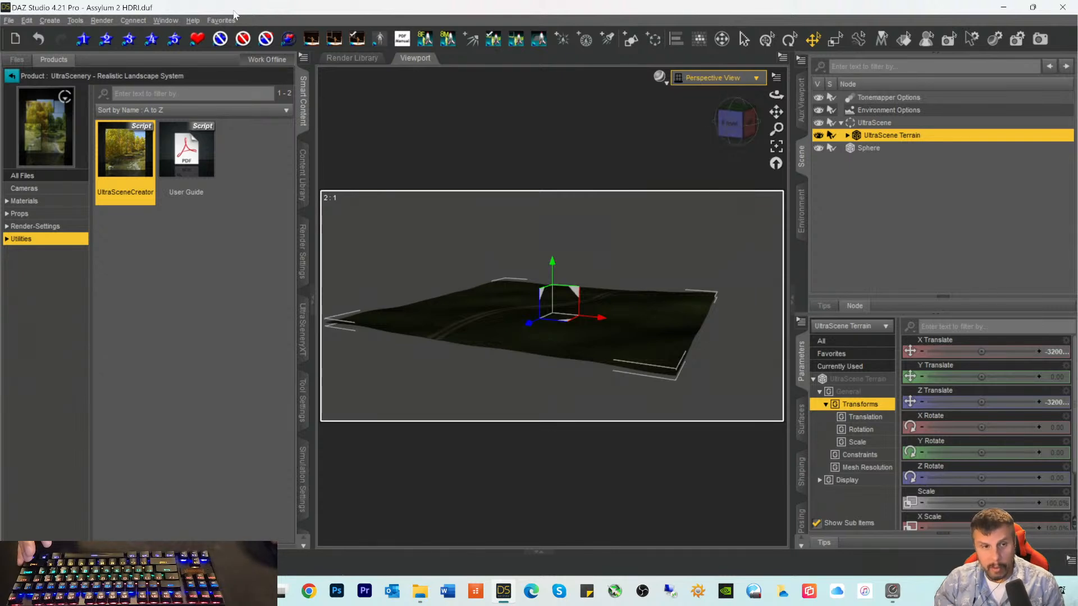
pyautogui.click(27, 22)
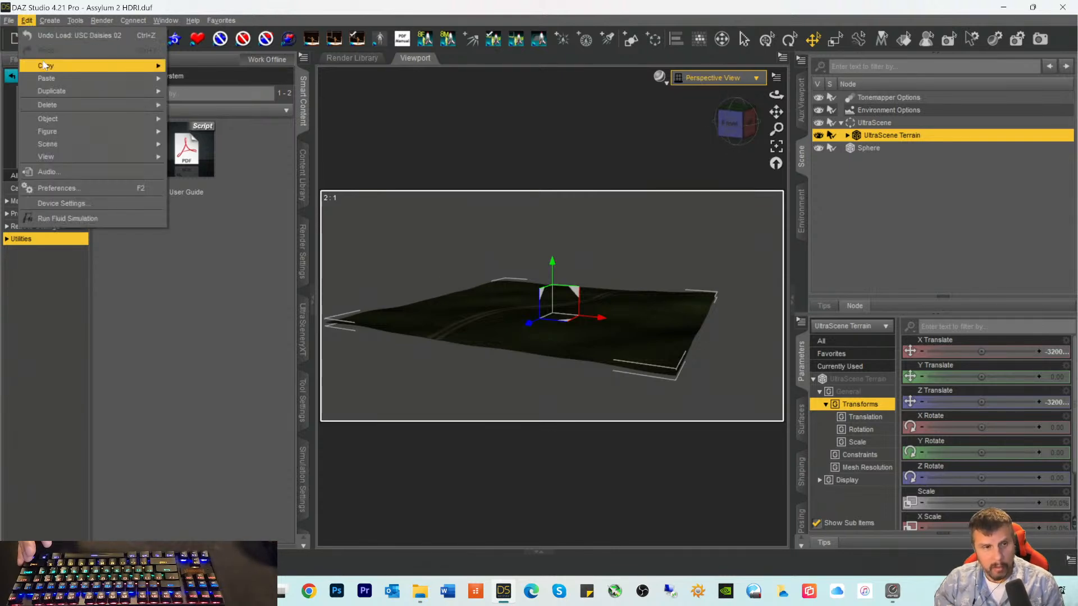
pyautogui.moveTo(55, 71)
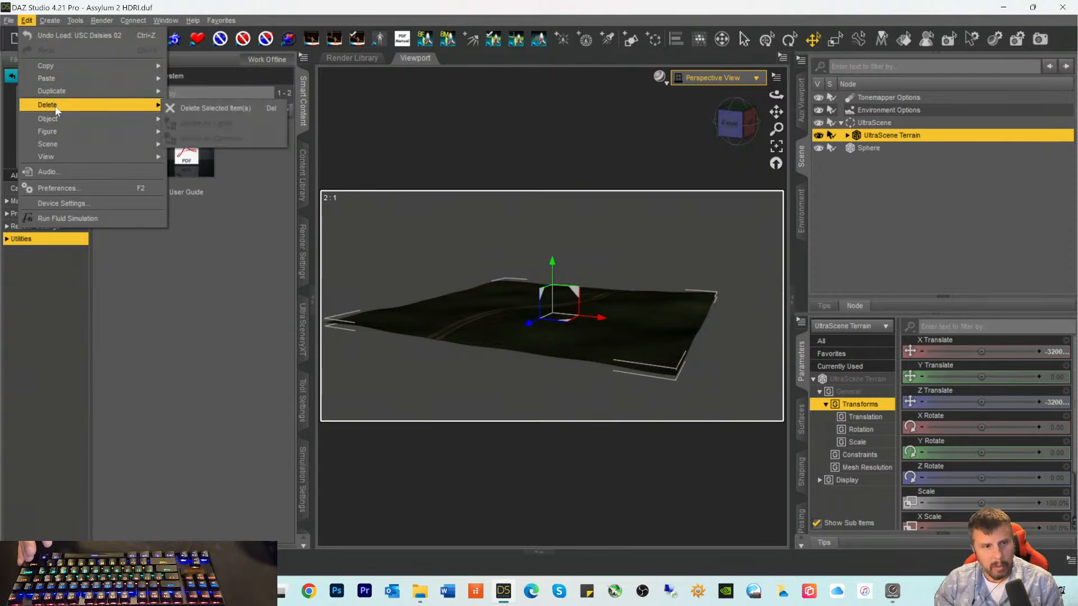
pyautogui.click(53, 35)
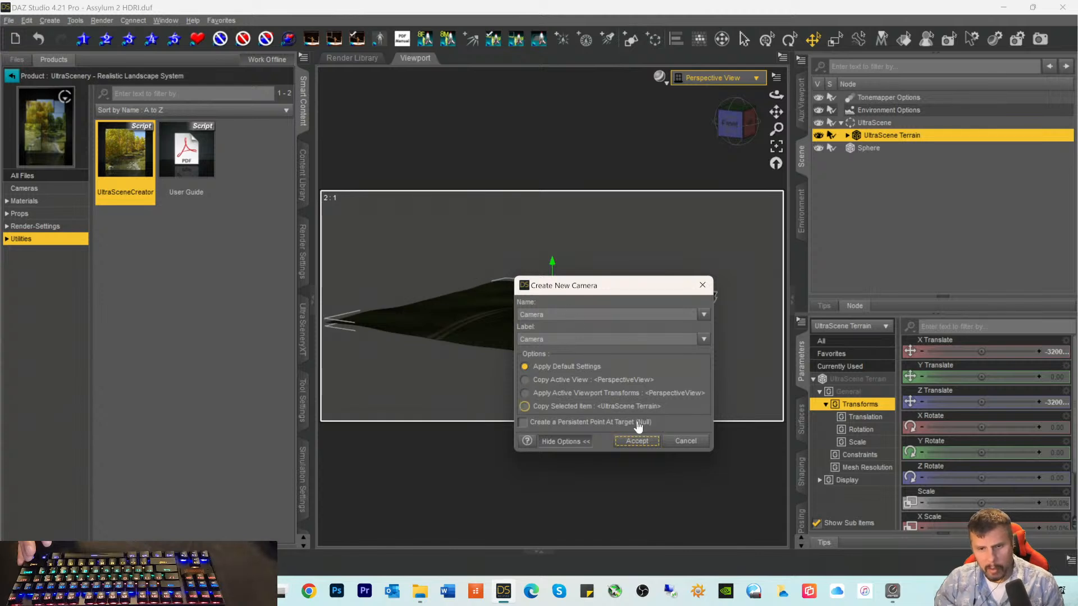
pyautogui.click(637, 441)
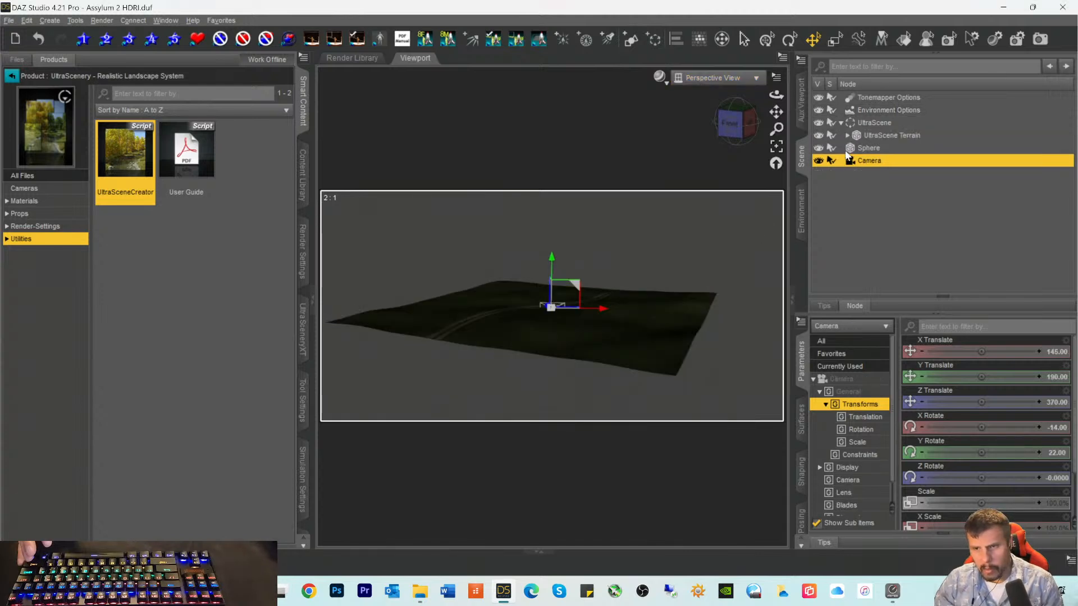
# Step: Look through the new Camera and orbit it to about -18° X and 28° Y rotation
pyautogui.click(703, 84)
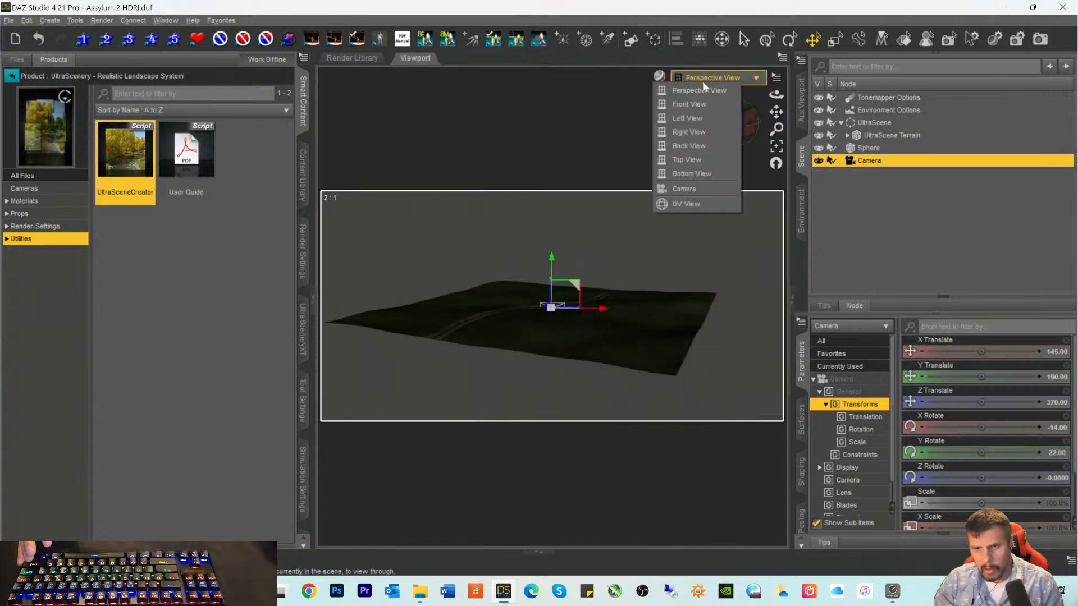
pyautogui.click(702, 184)
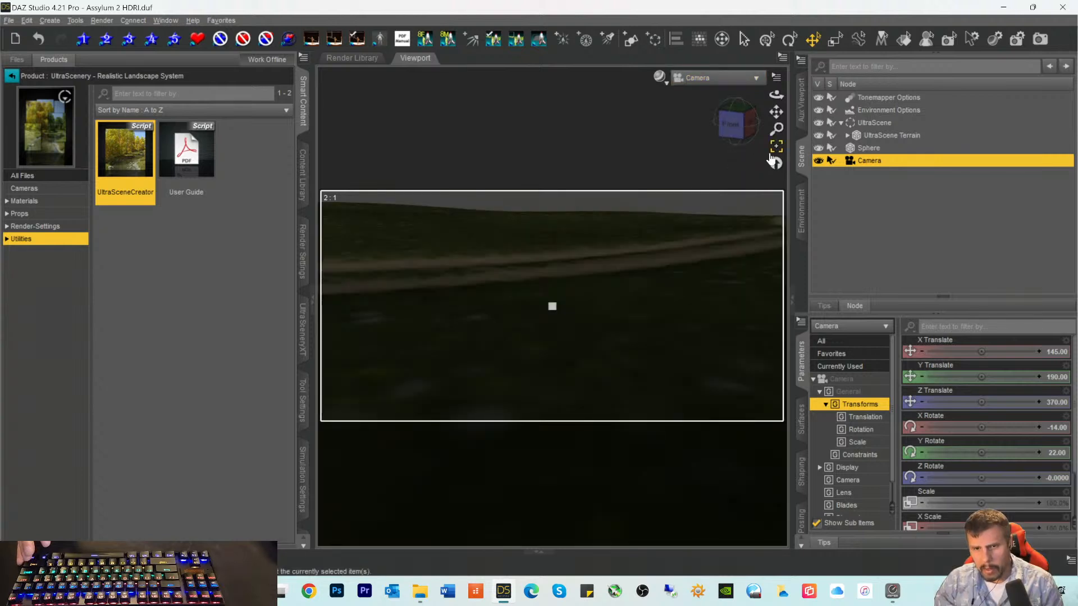
pyautogui.moveTo(776, 94); pyautogui.dragTo(589, 117)
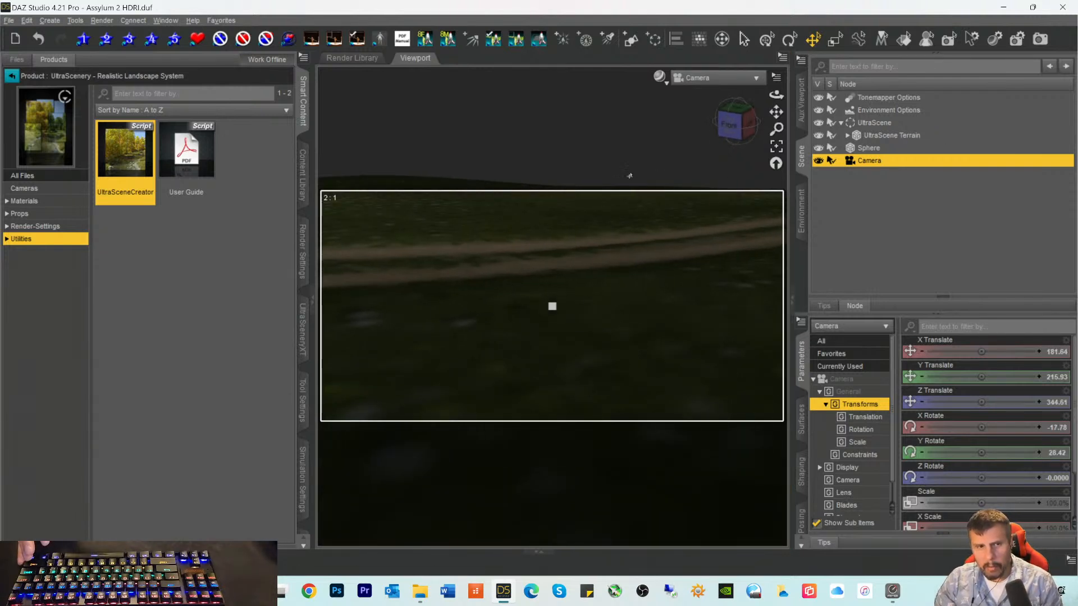
# Step: Select the UltraScene node and relaunch the UltraSceneCreator script for it
pyautogui.click(877, 136)
pyautogui.click(875, 123)
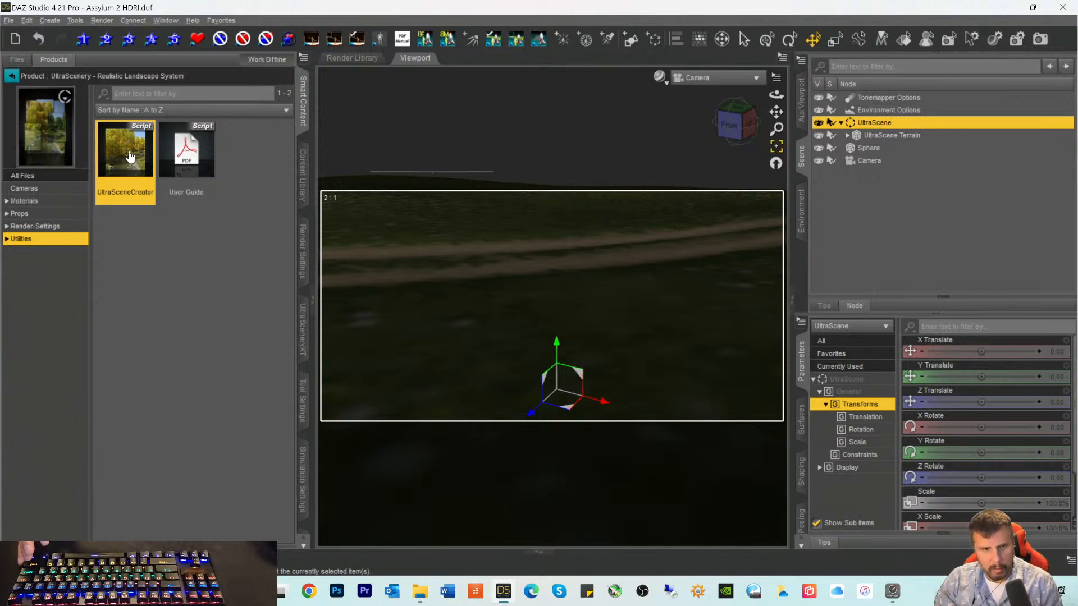
pyautogui.moveTo(125, 162)
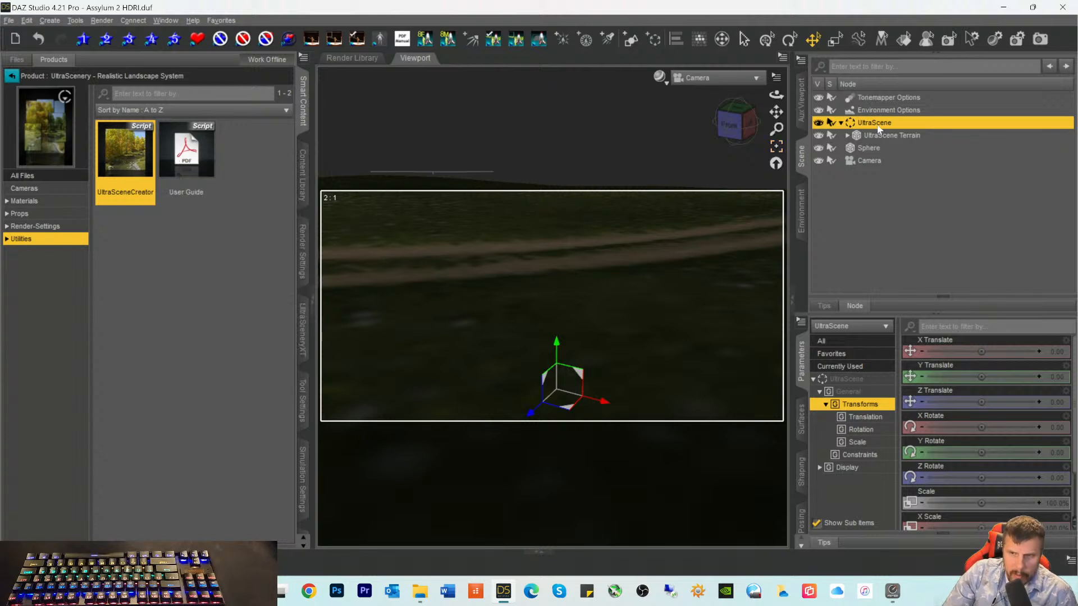
pyautogui.doubleClick(126, 166)
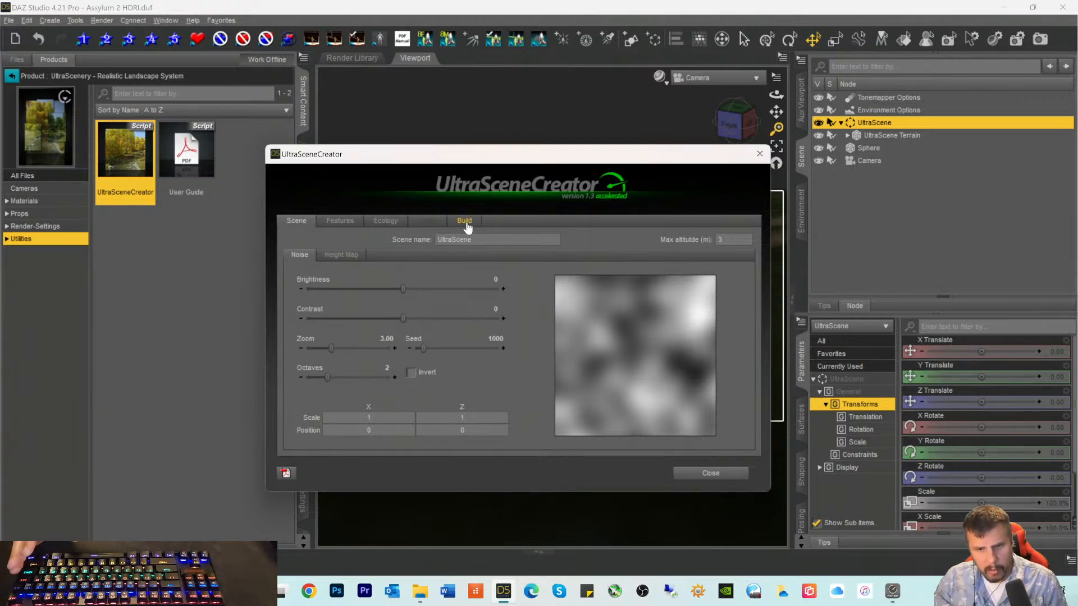
# Step: Look through the available UltraScene terrain features, from the dirt tracks through lakes, rivers, stones and waterways to the wetlands
pyautogui.click(340, 223)
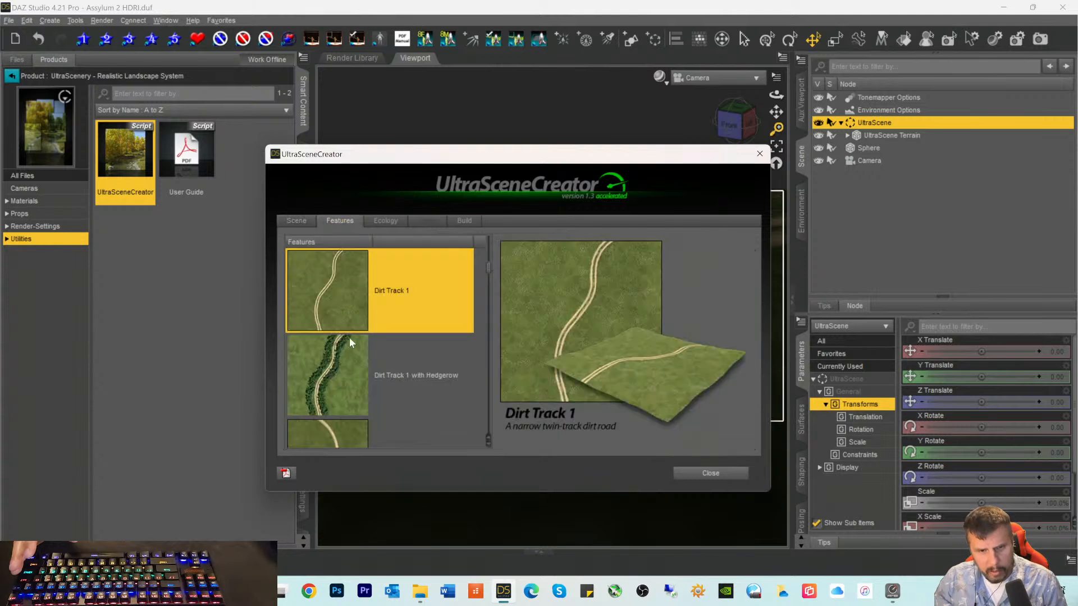
pyautogui.scroll(-5, 340, 337)
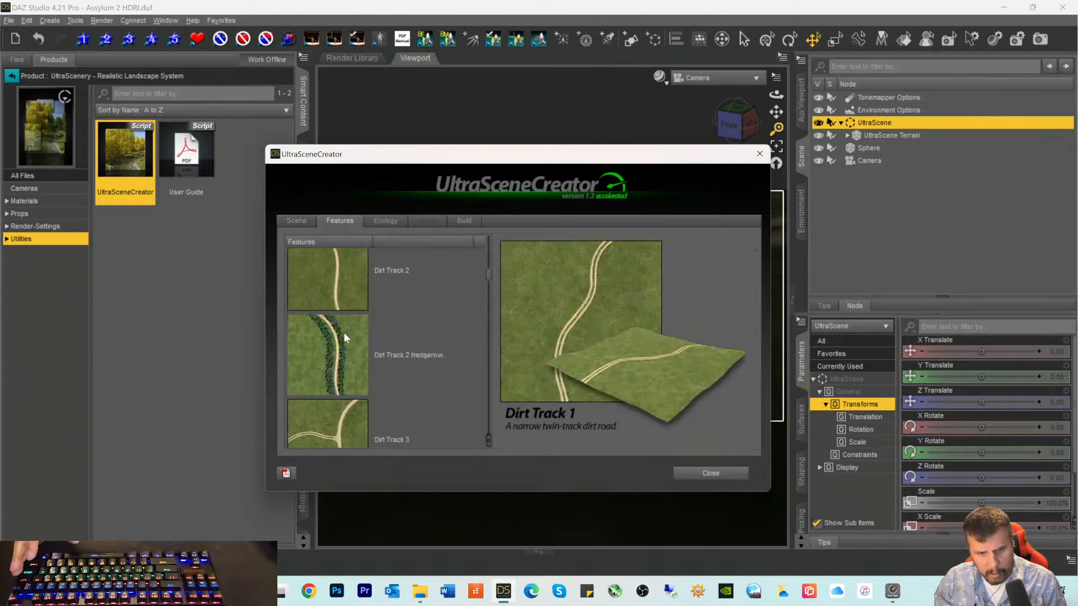
pyautogui.scroll(-3, 336, 331)
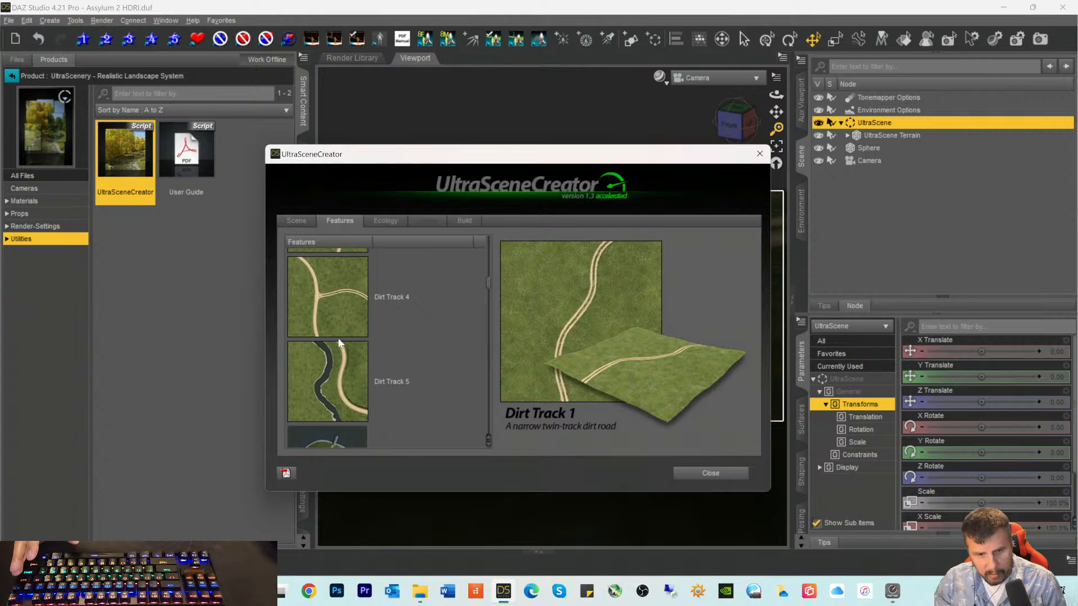
pyautogui.scroll(-5, 337, 340)
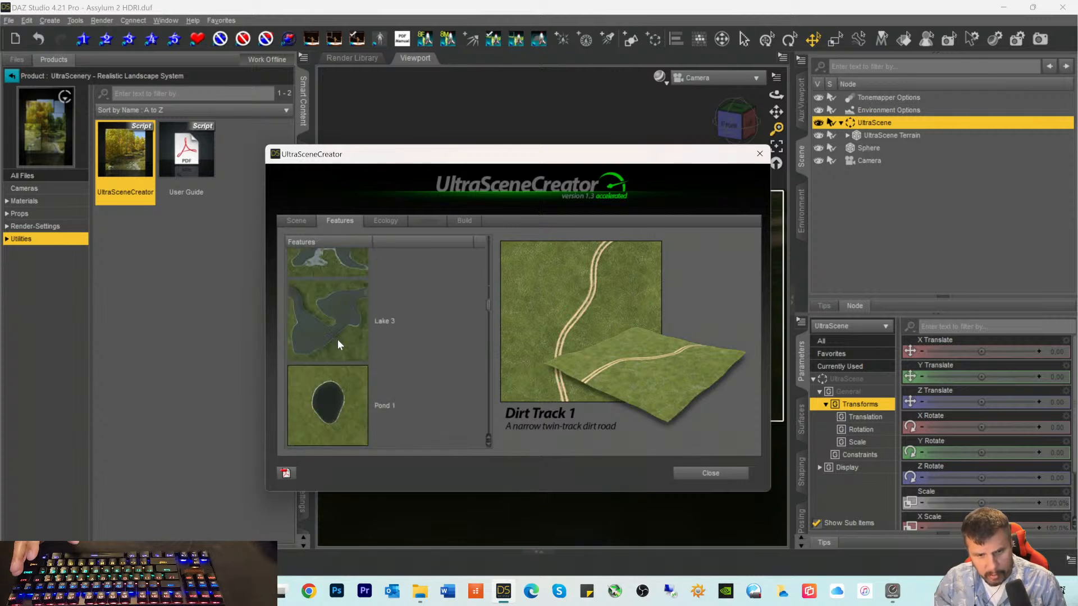
pyautogui.scroll(-5, 338, 342)
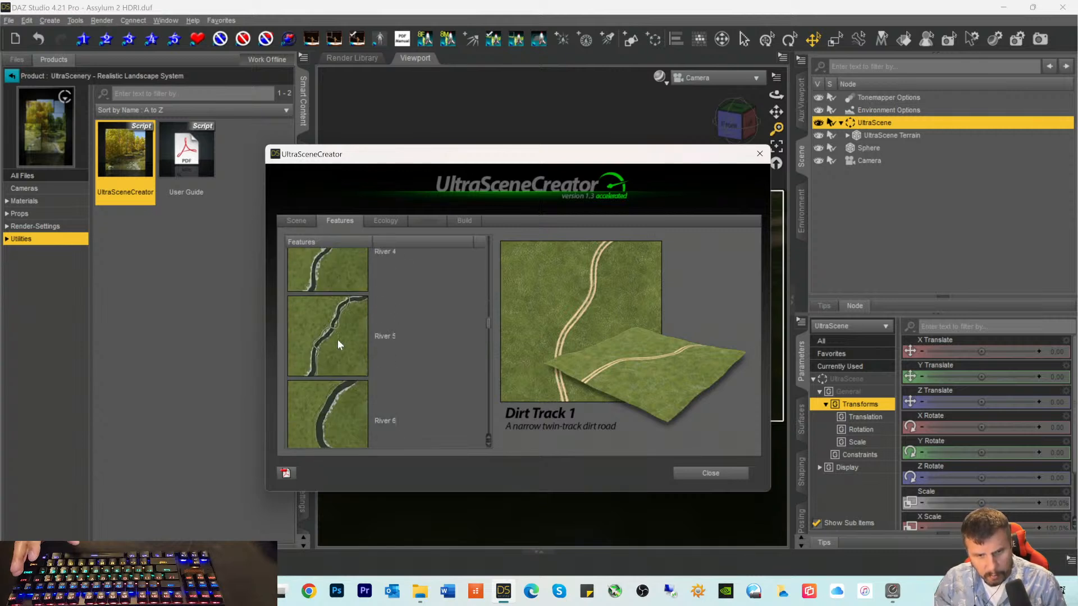
pyautogui.scroll(-5, 339, 344)
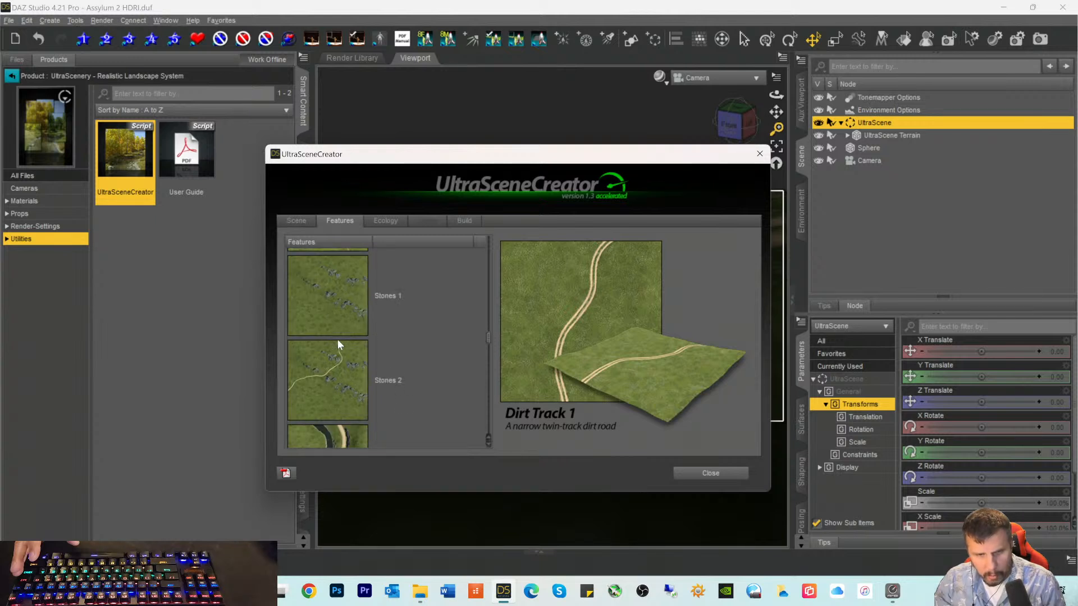
pyautogui.scroll(-5, 338, 344)
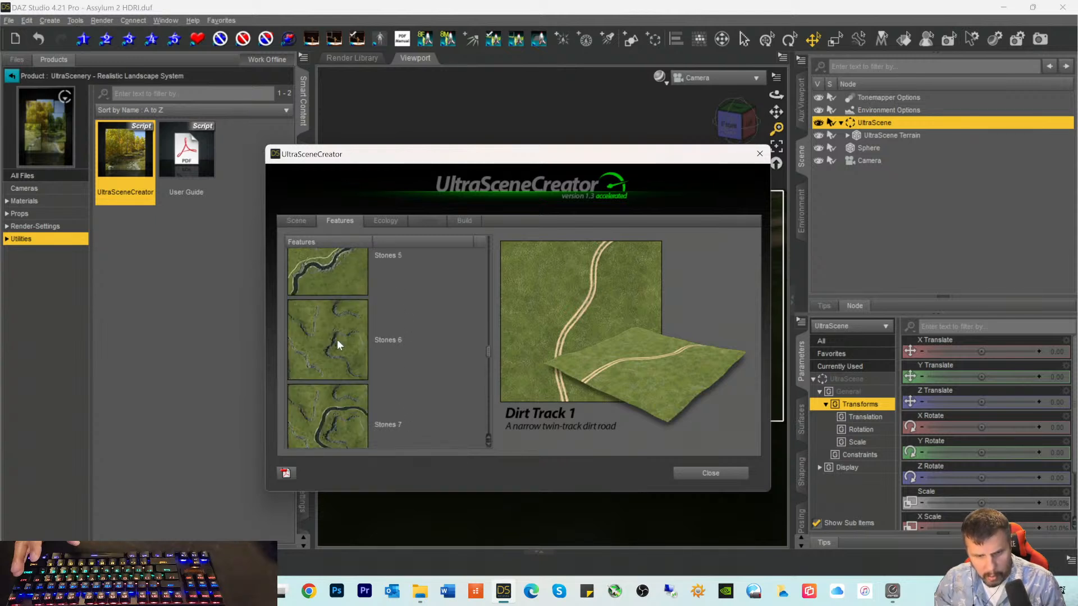
pyautogui.scroll(-3, 339, 344)
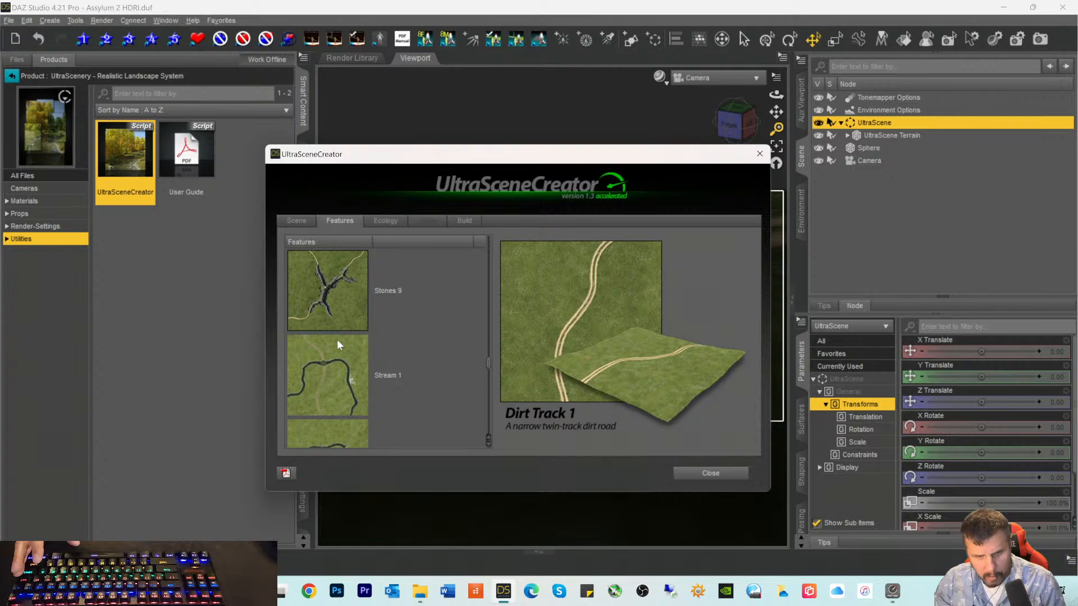
pyautogui.scroll(-3, 338, 344)
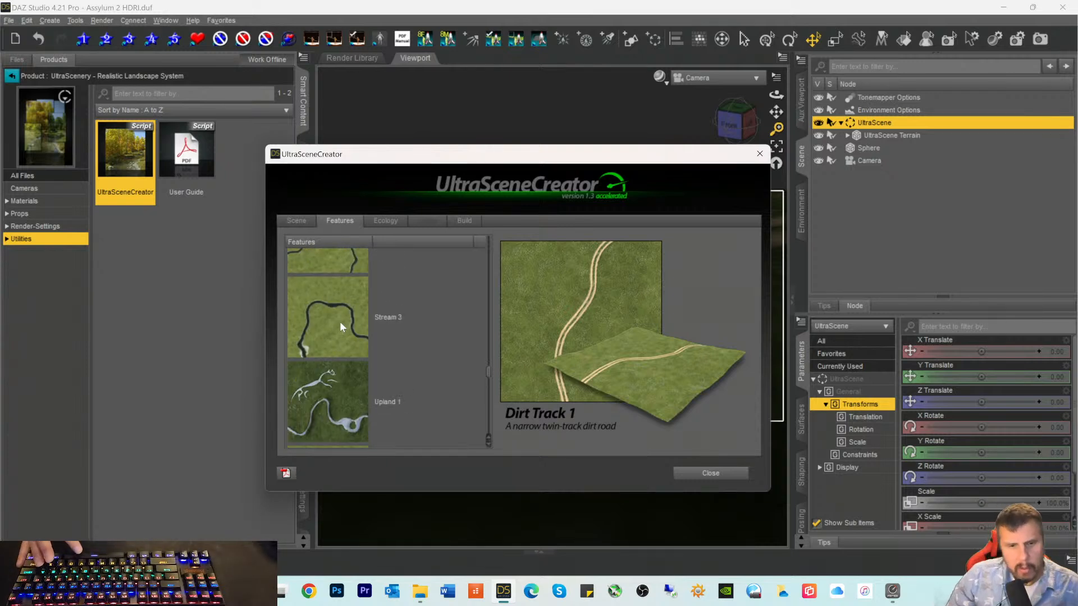
pyautogui.scroll(-3, 340, 321)
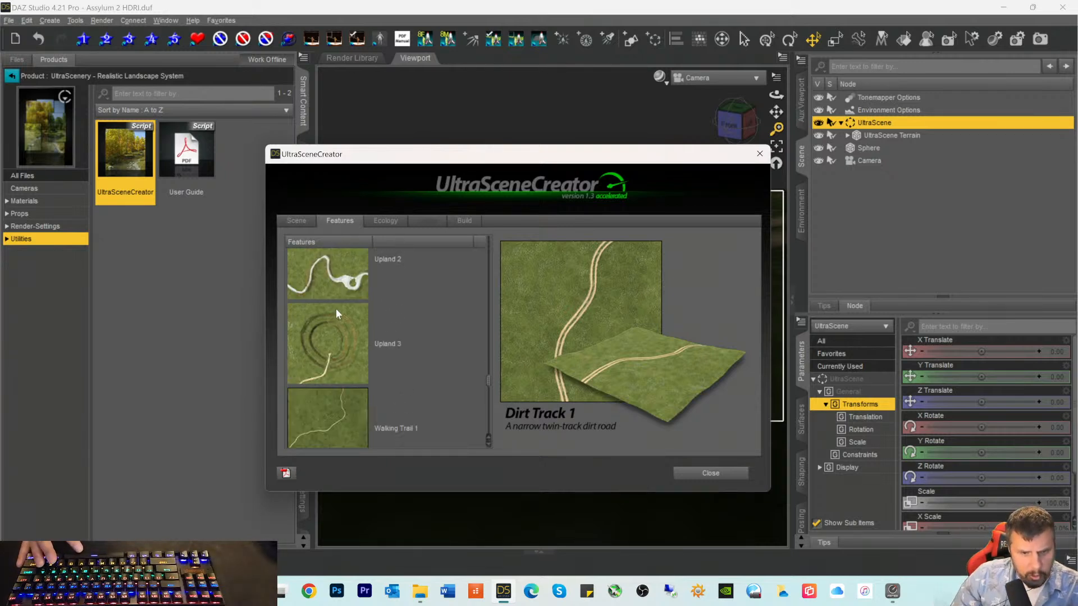
pyautogui.scroll(-3, 336, 310)
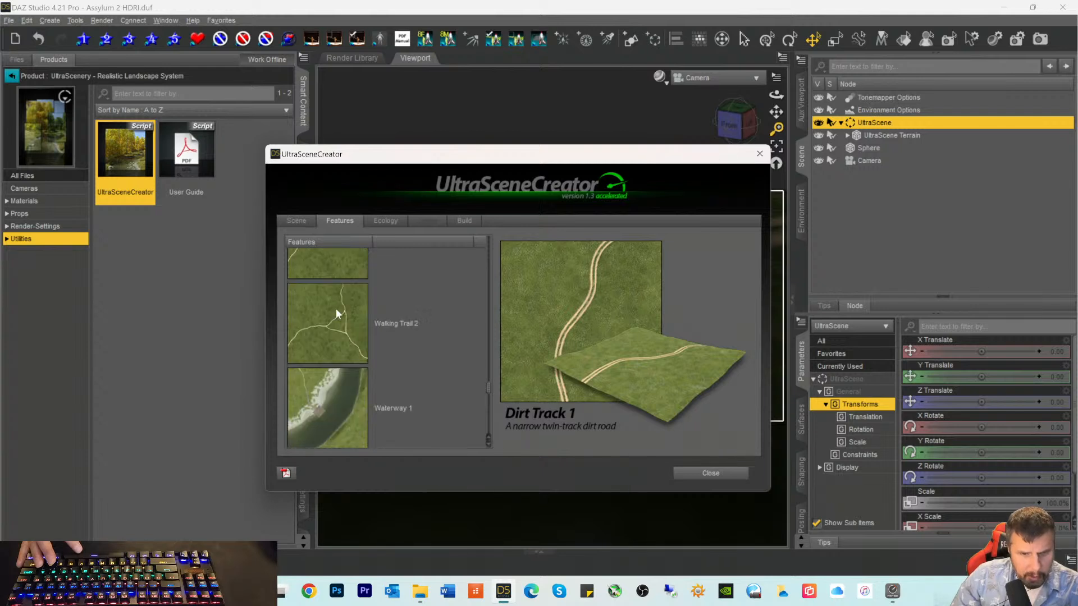
pyautogui.scroll(-4, 337, 310)
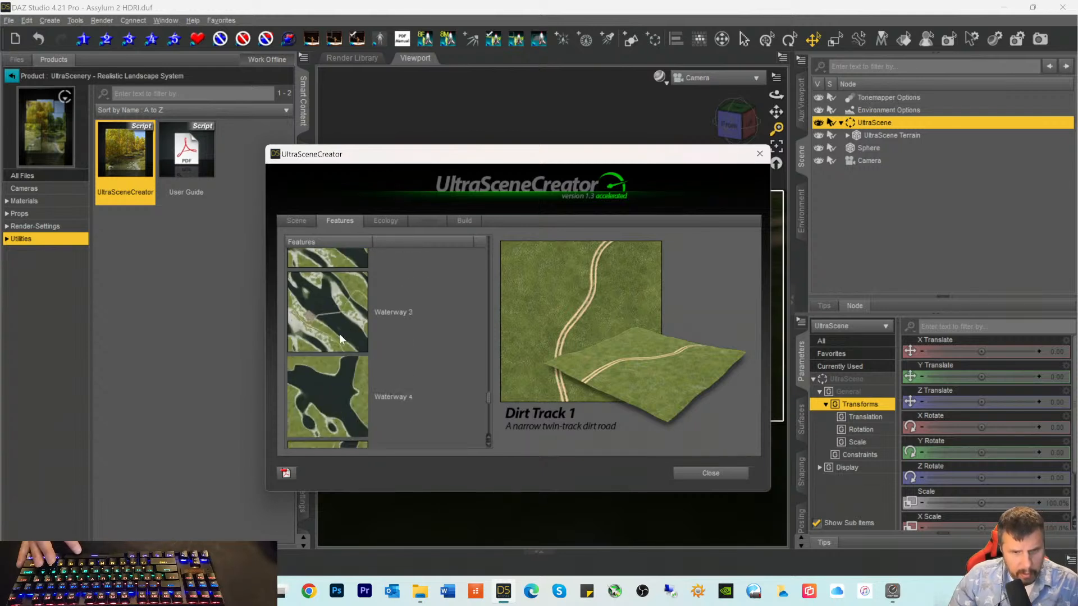
pyautogui.scroll(-4, 330, 363)
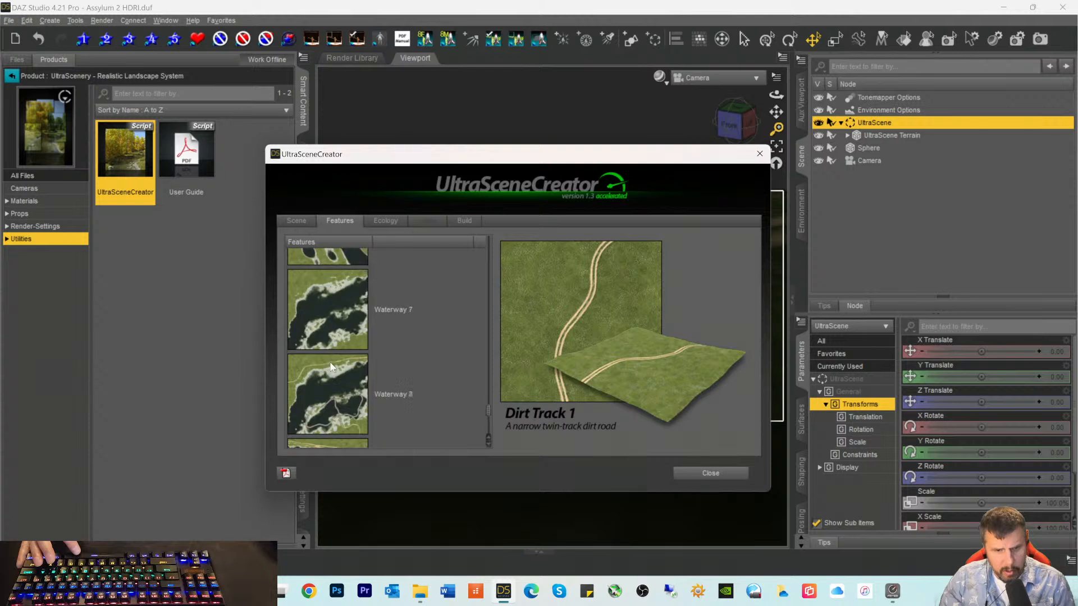
pyautogui.scroll(-4, 330, 363)
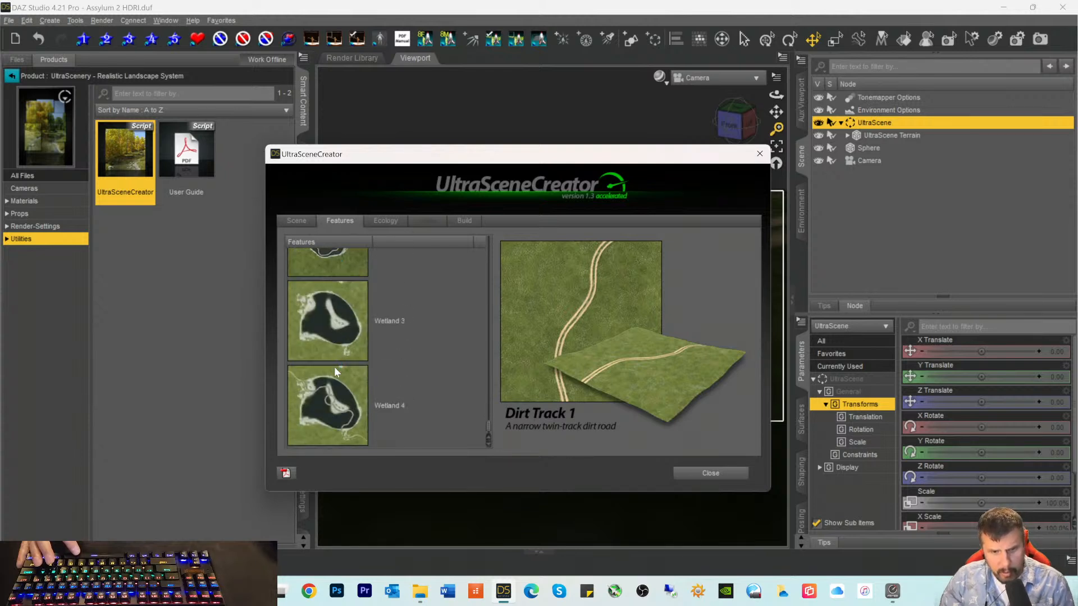
# Step: Choose Bridge 1, the meandering river with footbridge and walking trails, as the UltraScene terrain feature
pyautogui.scroll(4, 334, 366)
pyautogui.scroll(5, 335, 355)
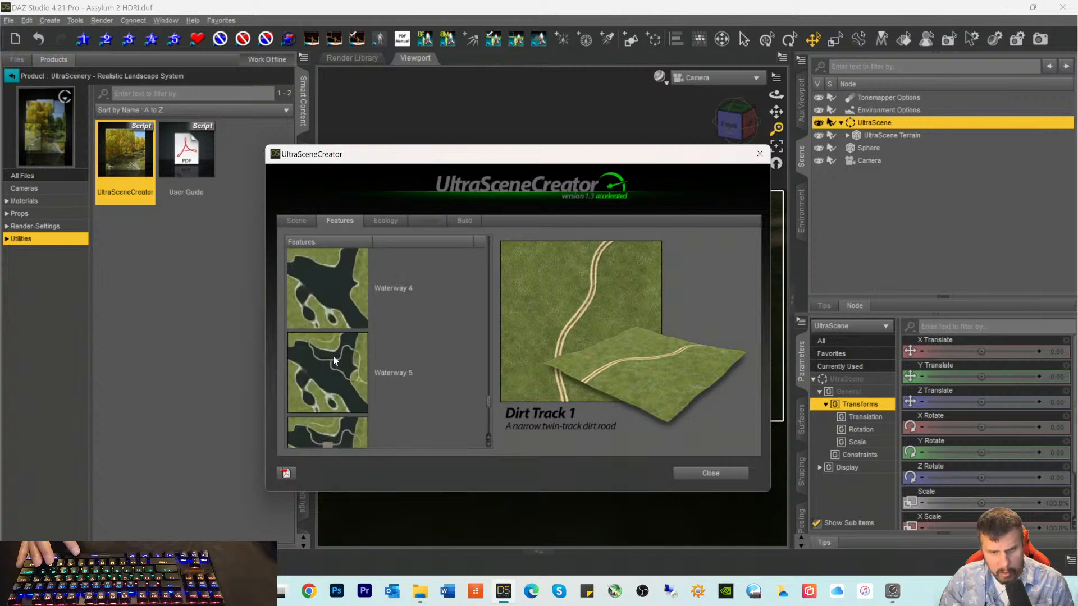
pyautogui.scroll(5, 330, 347)
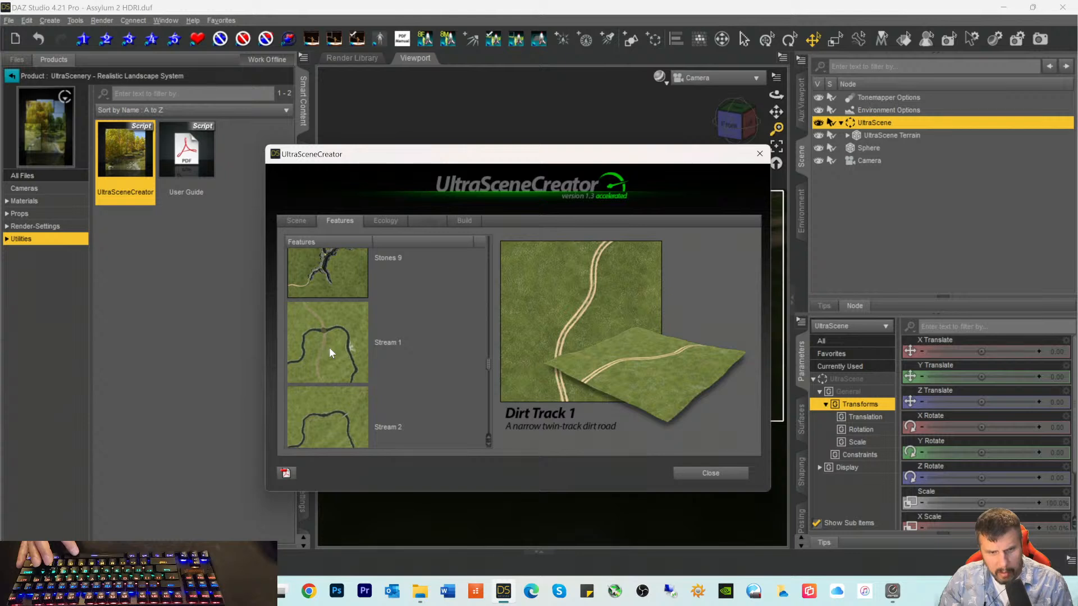
pyautogui.scroll(2, 323, 335)
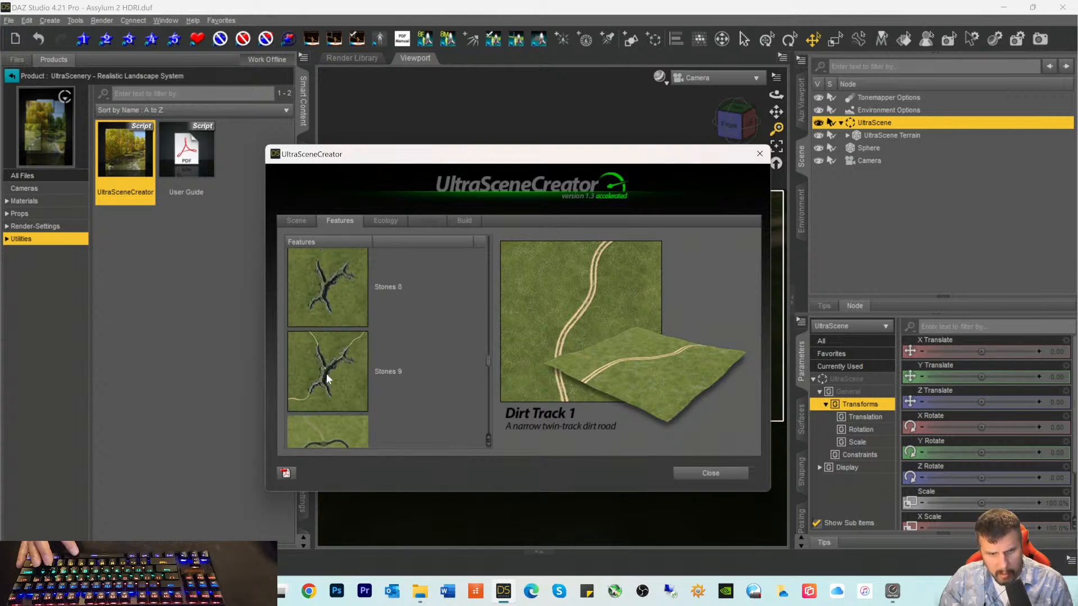
pyautogui.scroll(3, 325, 366)
pyautogui.scroll(5, 326, 366)
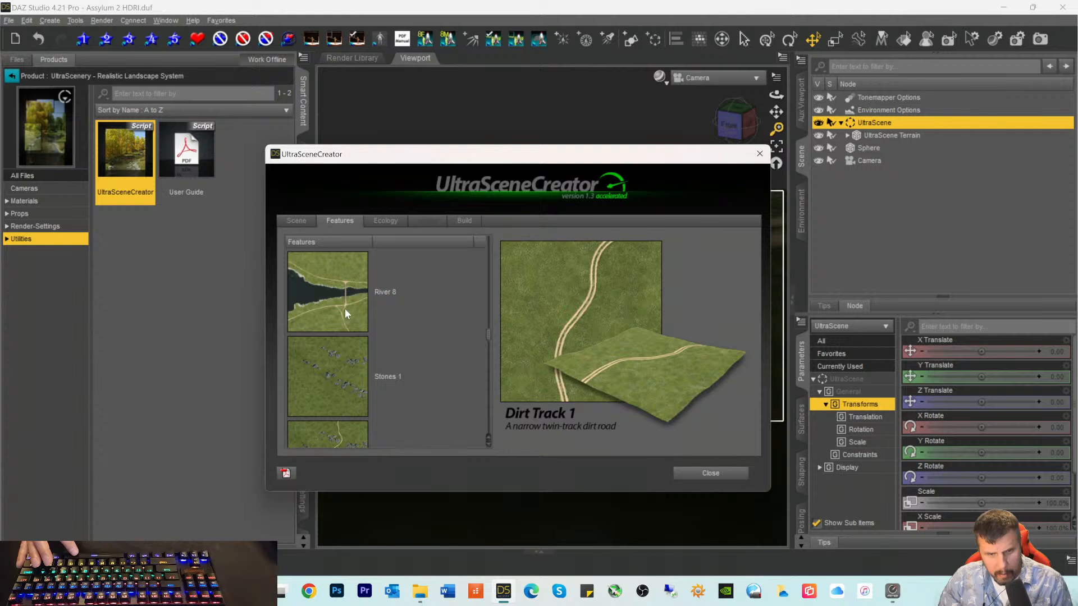
pyautogui.scroll(4, 344, 310)
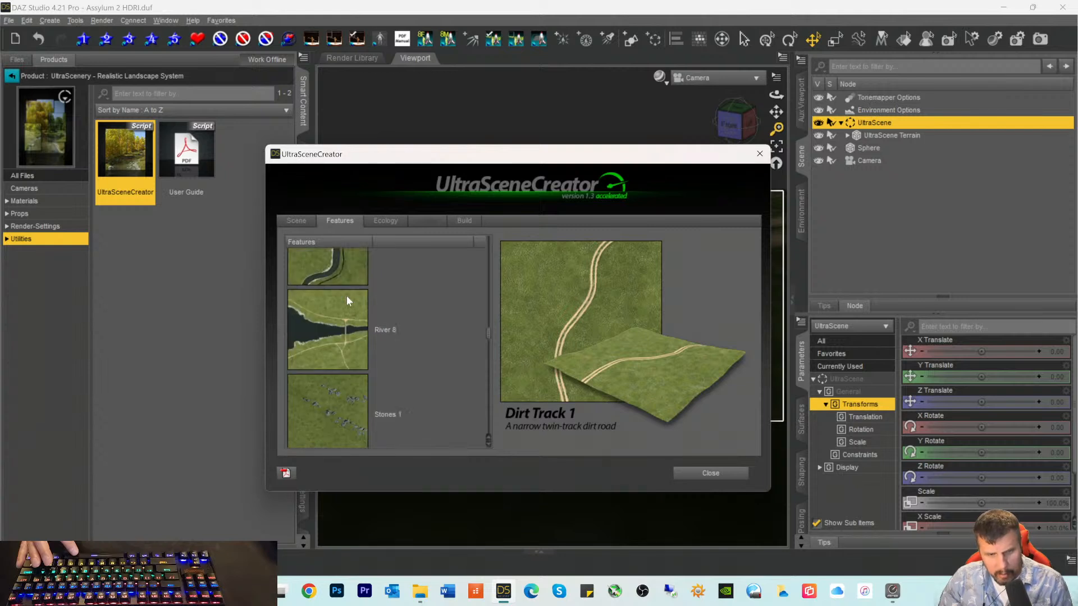
pyautogui.scroll(6, 344, 299)
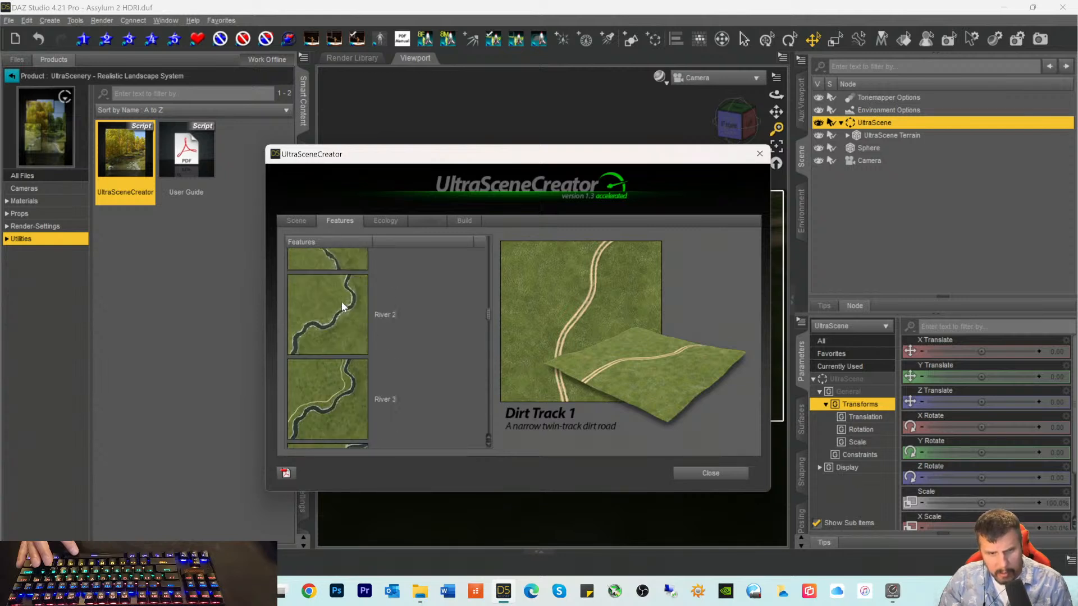
pyautogui.scroll(6, 342, 304)
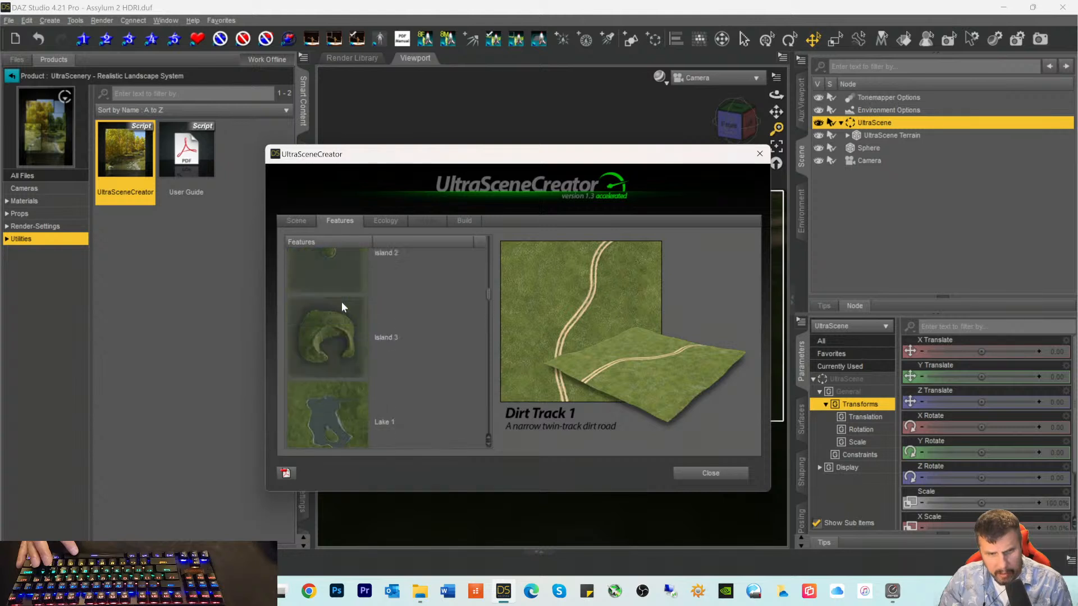
pyautogui.scroll(1, 342, 306)
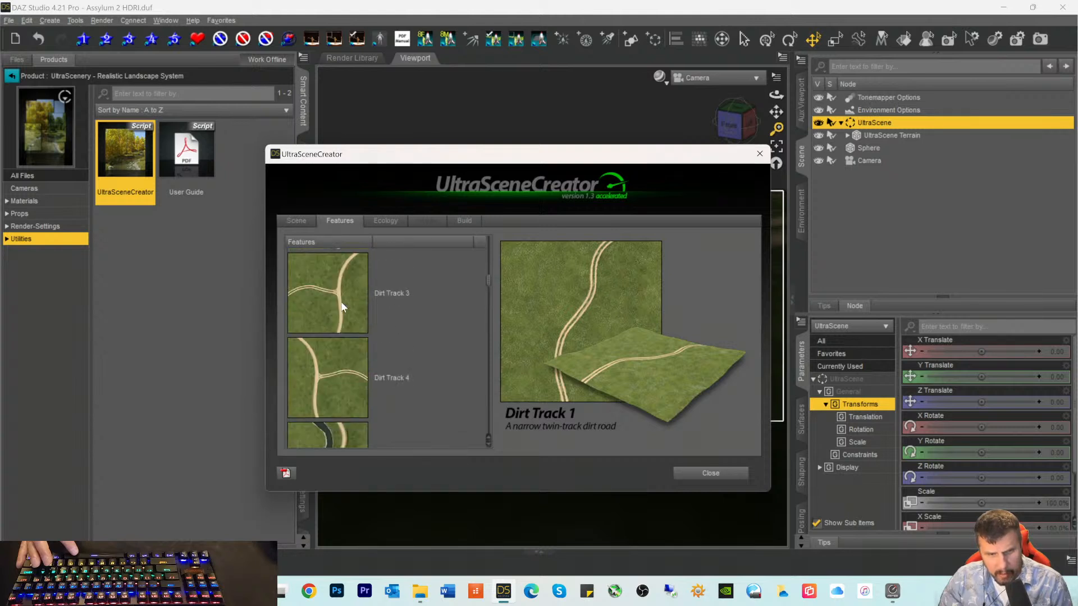
pyautogui.scroll(4, 342, 306)
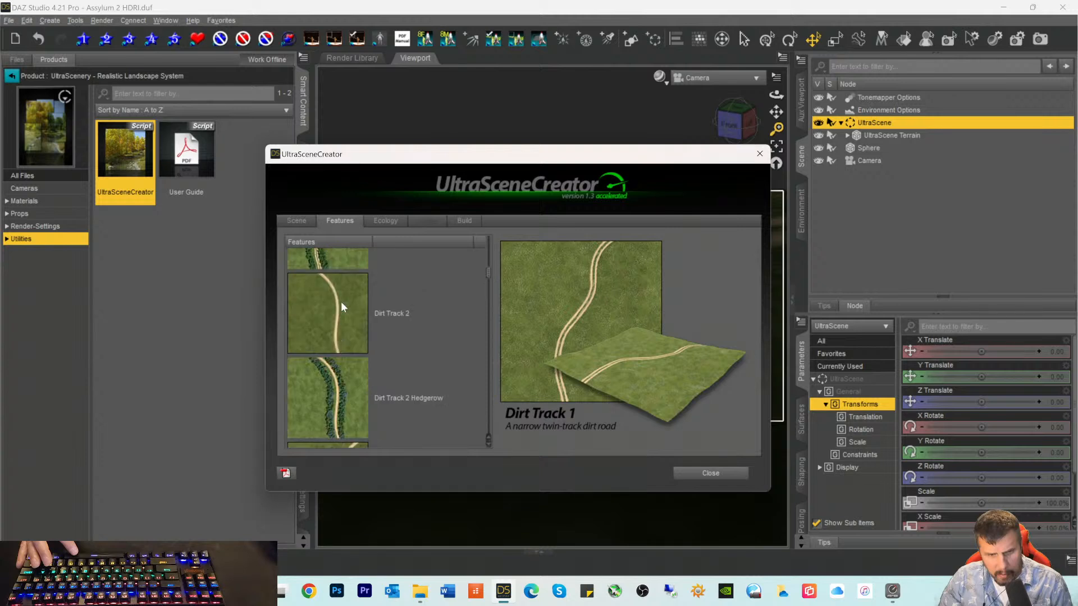
pyautogui.scroll(4, 342, 307)
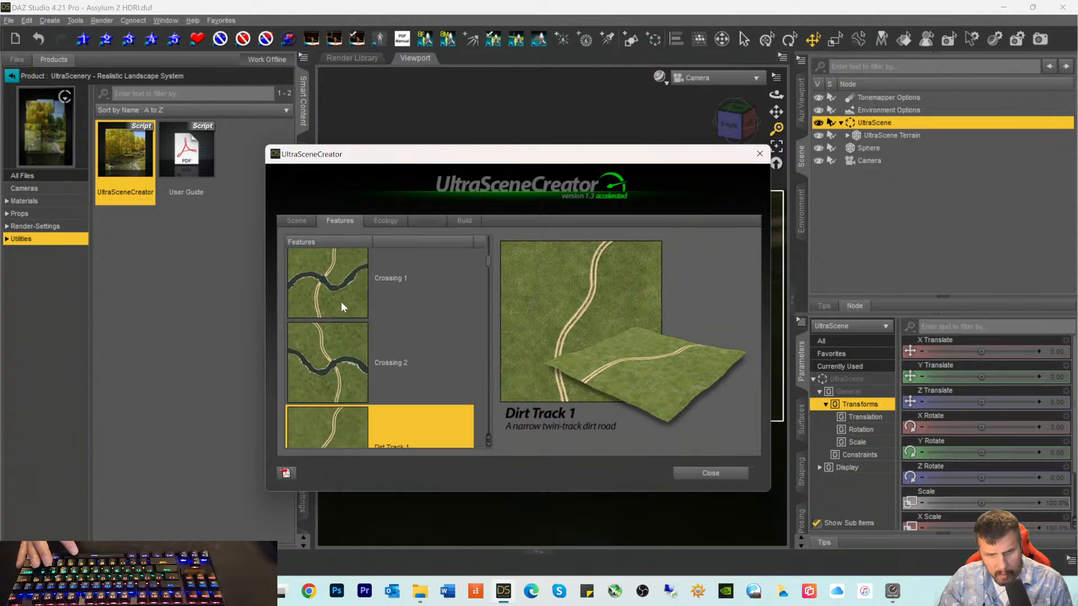
pyautogui.scroll(3, 342, 303)
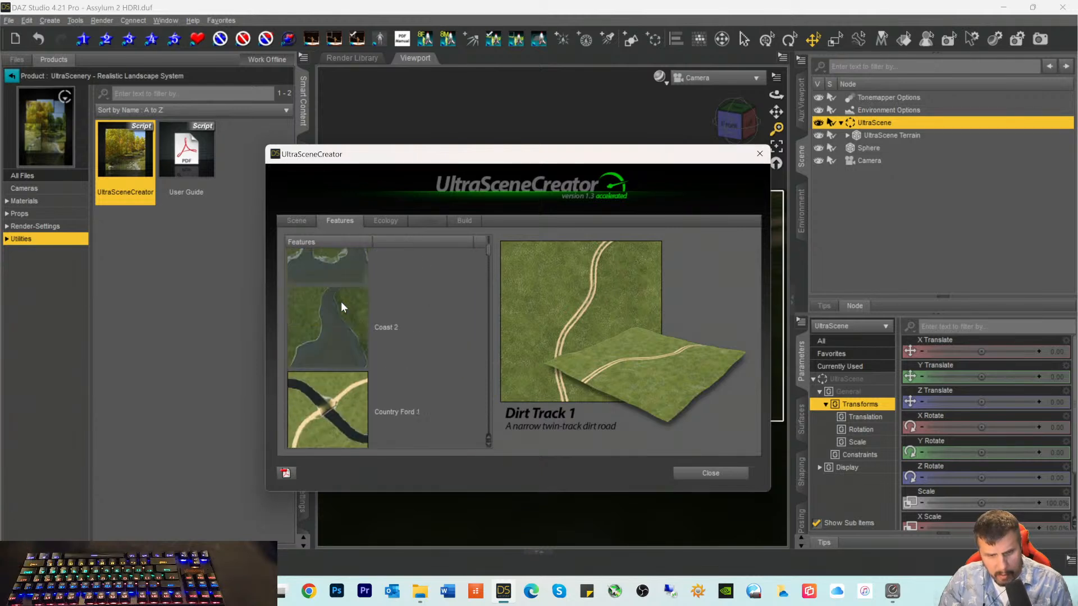
pyautogui.scroll(2, 338, 301)
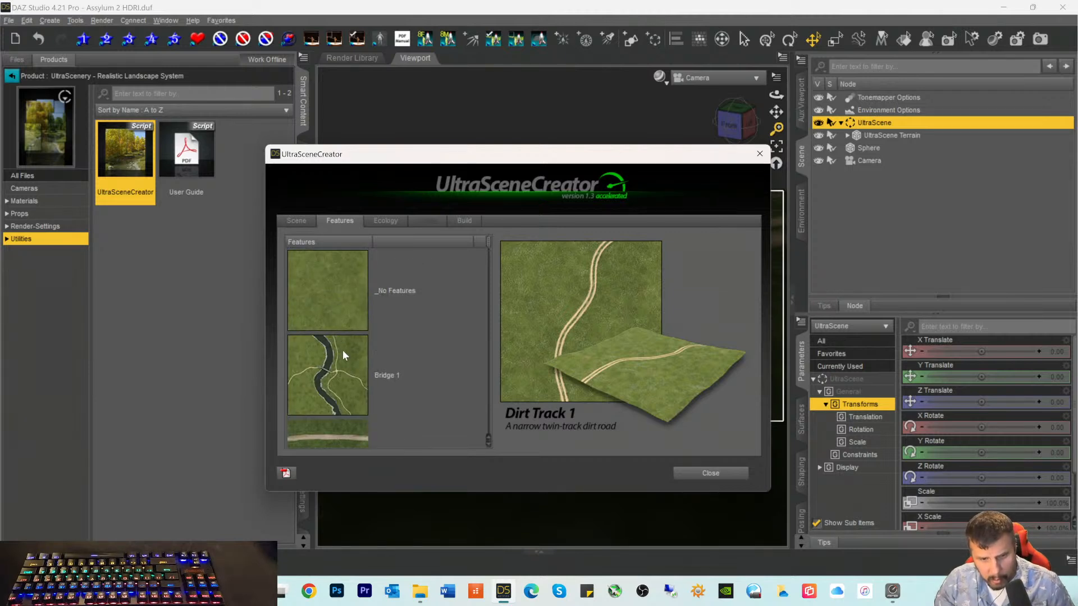
pyautogui.scroll(-1, 343, 351)
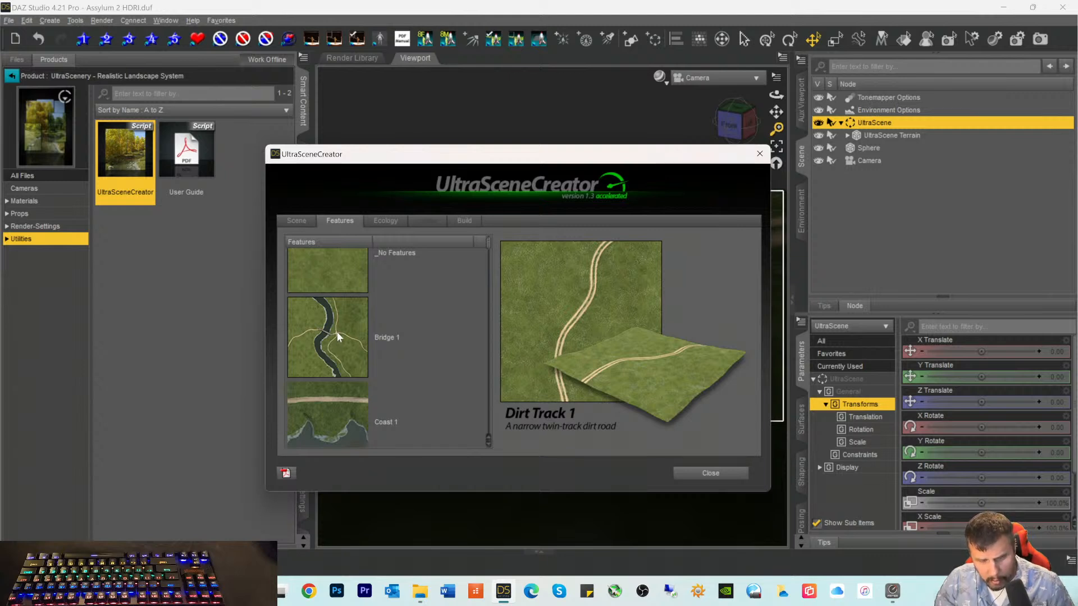
pyautogui.click(335, 334)
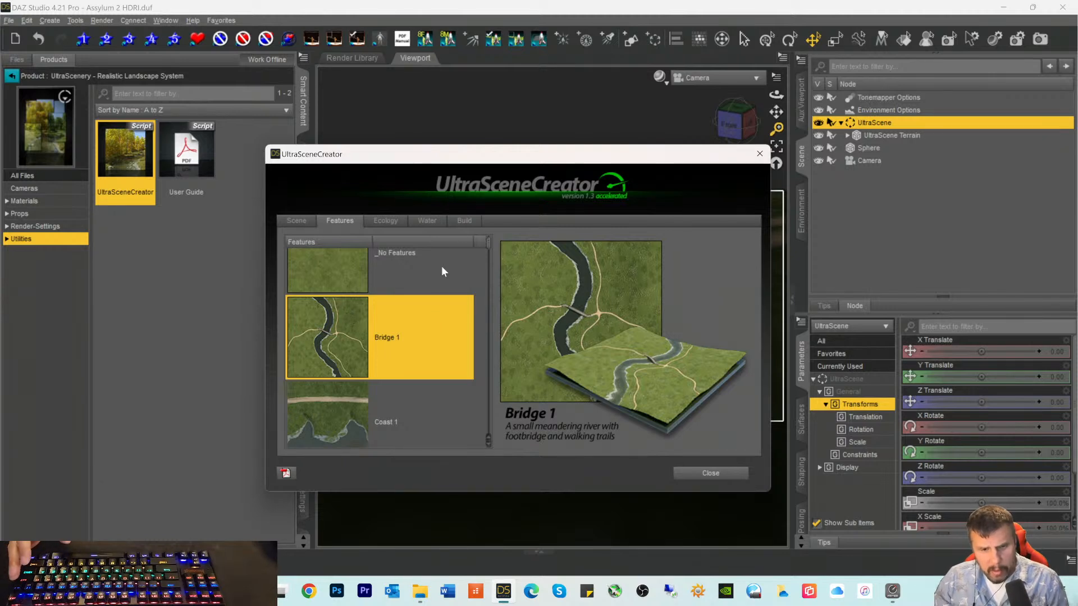
# Step: Hide the UltraScene build layers Base Grass, Base Verge, Bluebells, Clover, Daisies, Foxgloves, Grass Tufts, Herb Robert and Long Grass
pyautogui.click(461, 225)
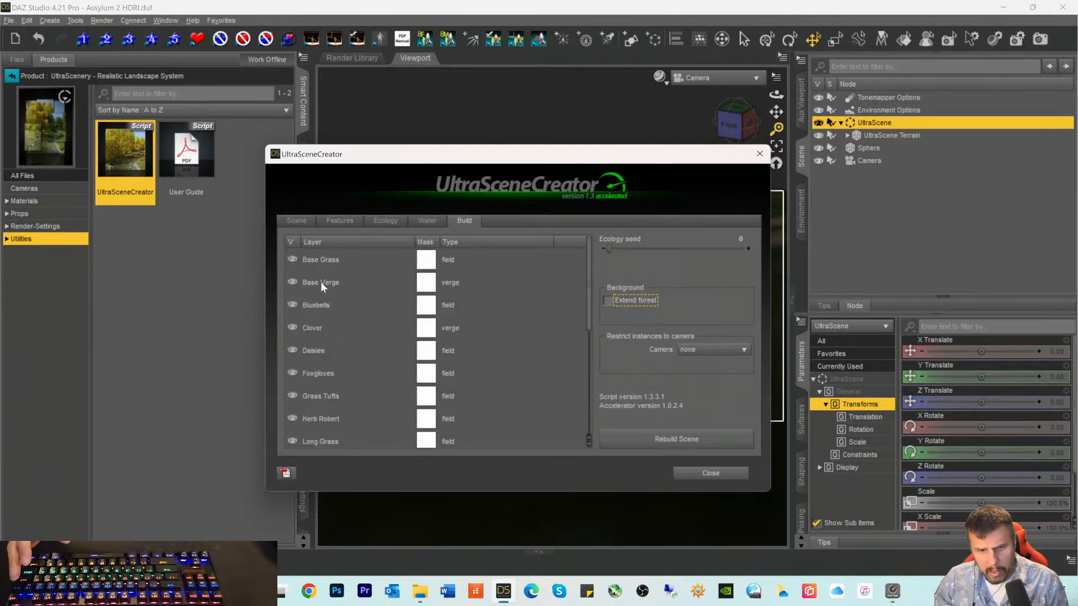
pyautogui.scroll(-10, 354, 359)
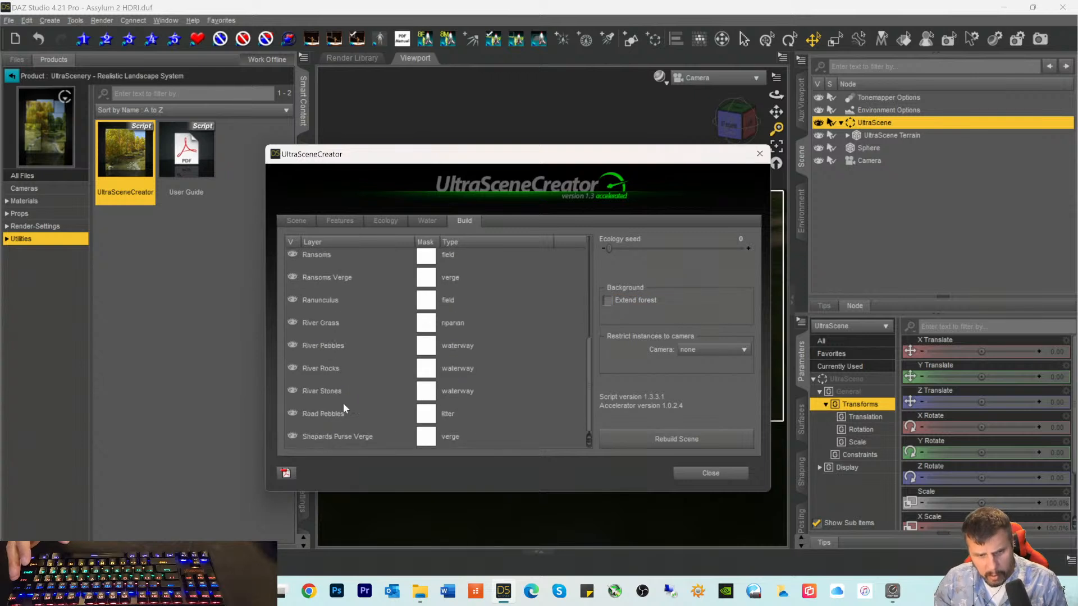
pyautogui.scroll(10, 320, 428)
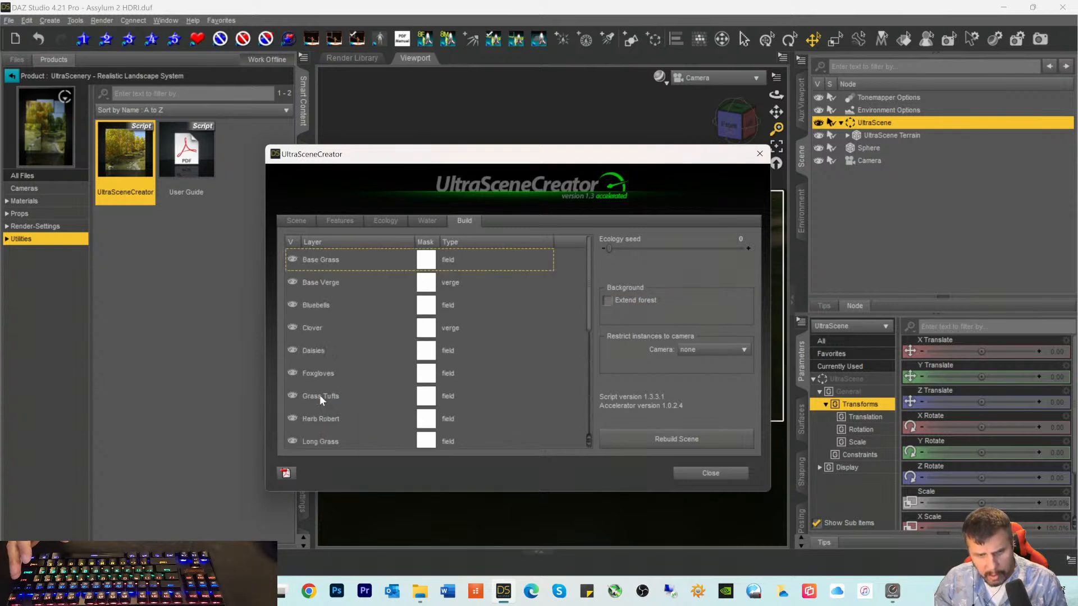
pyautogui.click(292, 260)
pyautogui.click(292, 283)
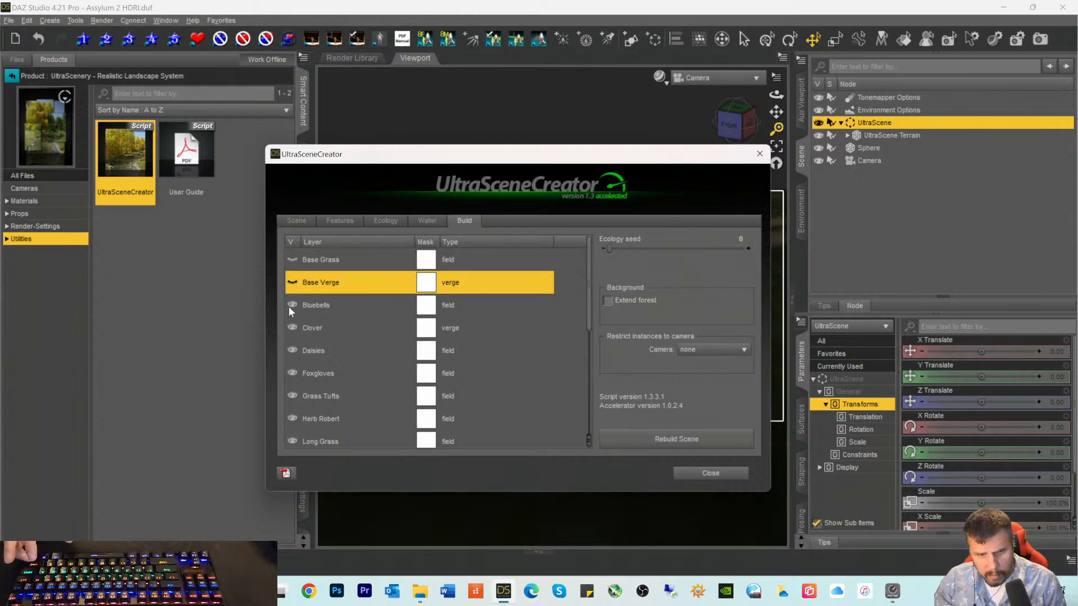
pyautogui.click(292, 305)
pyautogui.click(291, 328)
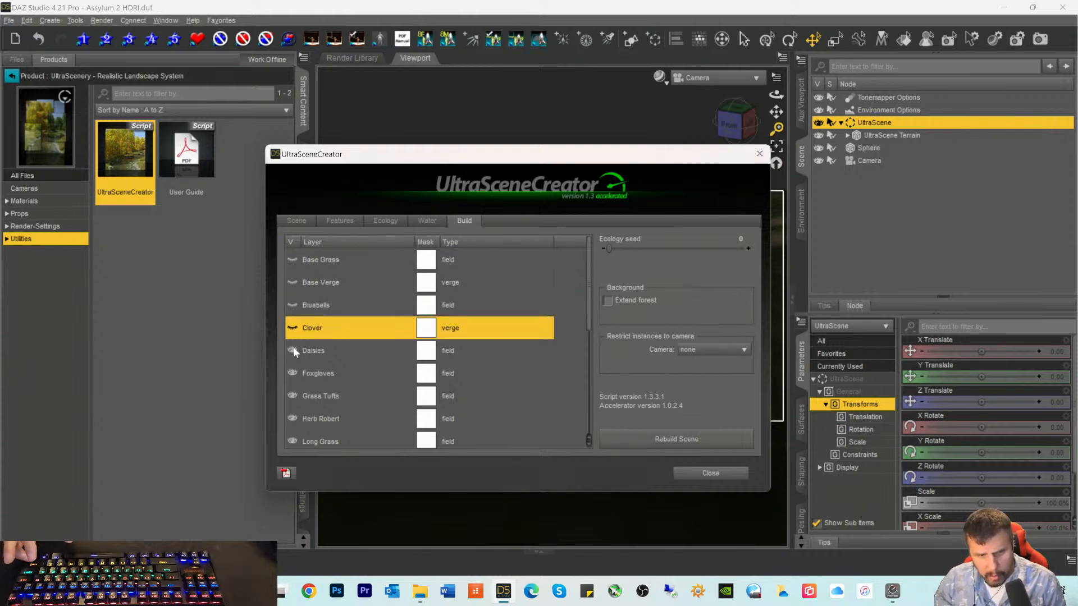
pyautogui.click(292, 350)
pyautogui.click(292, 373)
pyautogui.click(292, 395)
pyautogui.click(292, 419)
pyautogui.click(292, 441)
# Step: Hide the remaining build layers from Ransoms through the river grass, pebbles, rocks and stones to Road Pebbles and Shepards Purse Verge
pyautogui.scroll(-2, 339, 373)
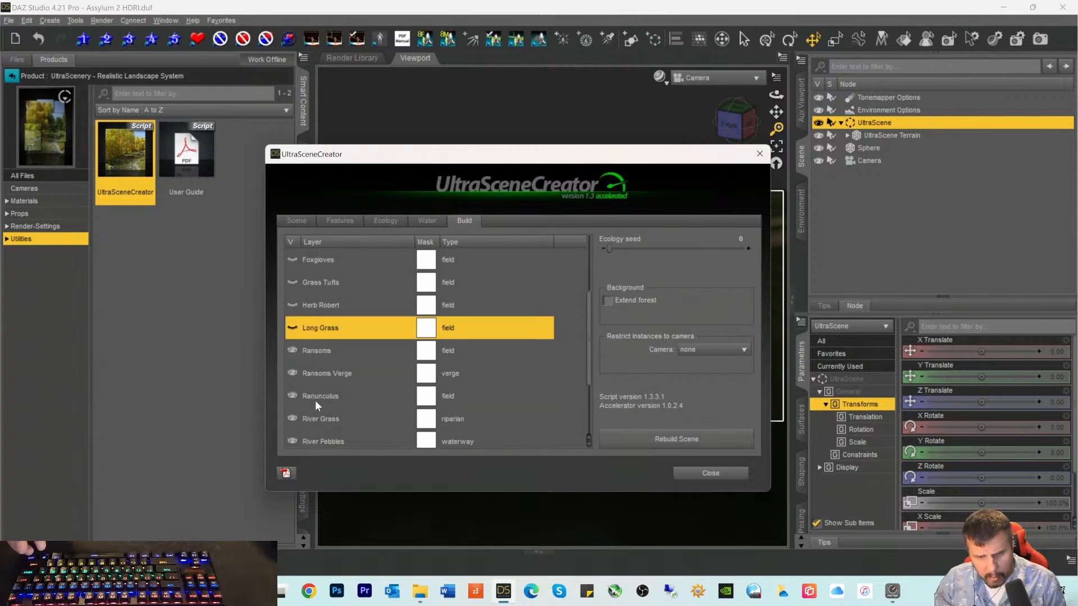
pyautogui.click(292, 351)
pyautogui.click(293, 373)
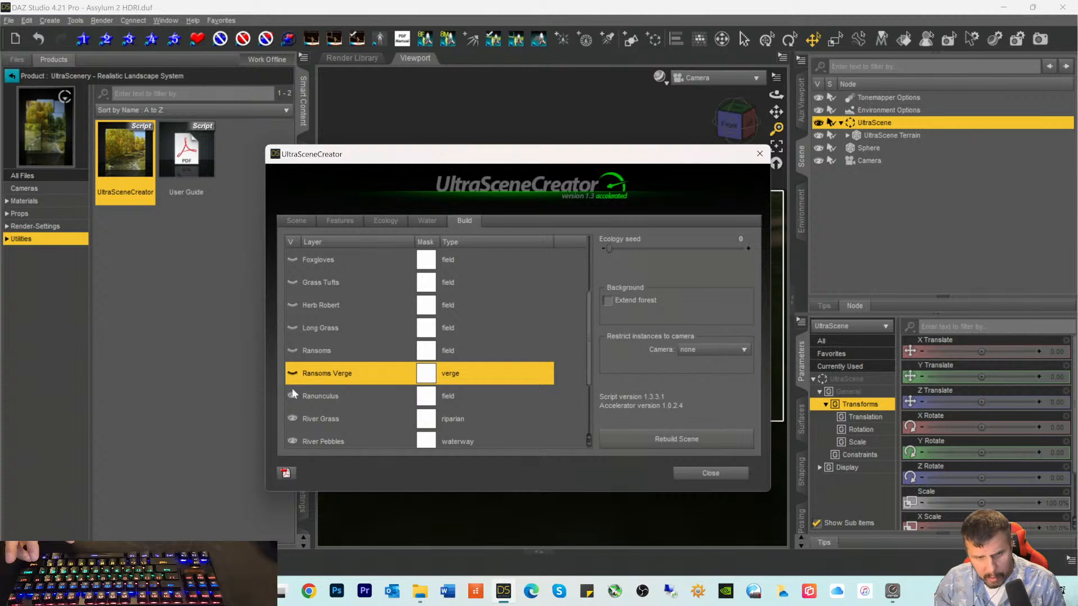
pyautogui.click(292, 396)
pyautogui.click(292, 419)
pyautogui.click(293, 441)
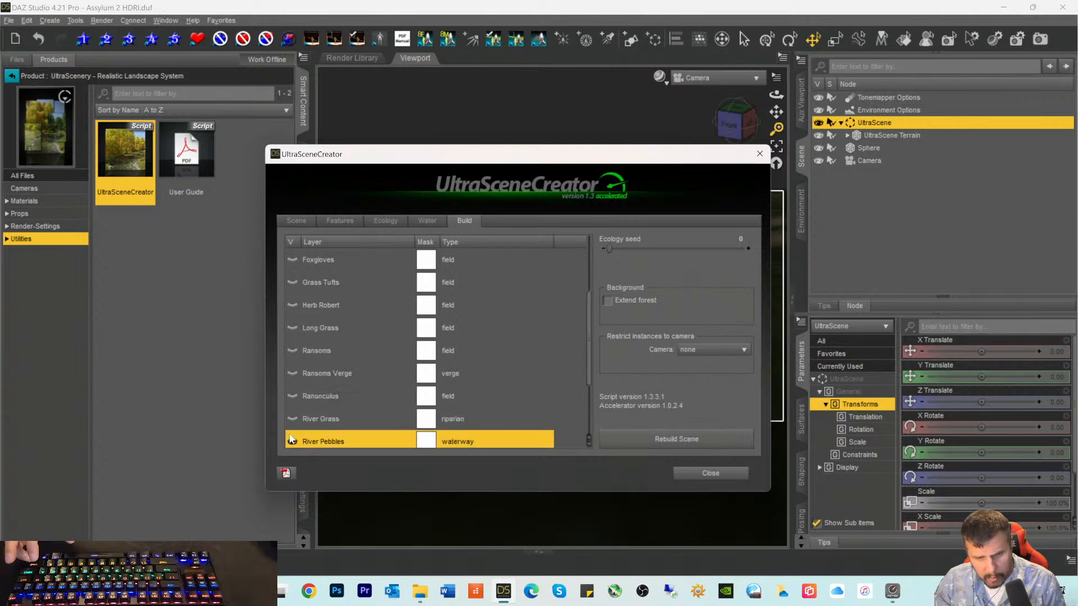
pyautogui.scroll(-2, 339, 370)
pyautogui.click(293, 370)
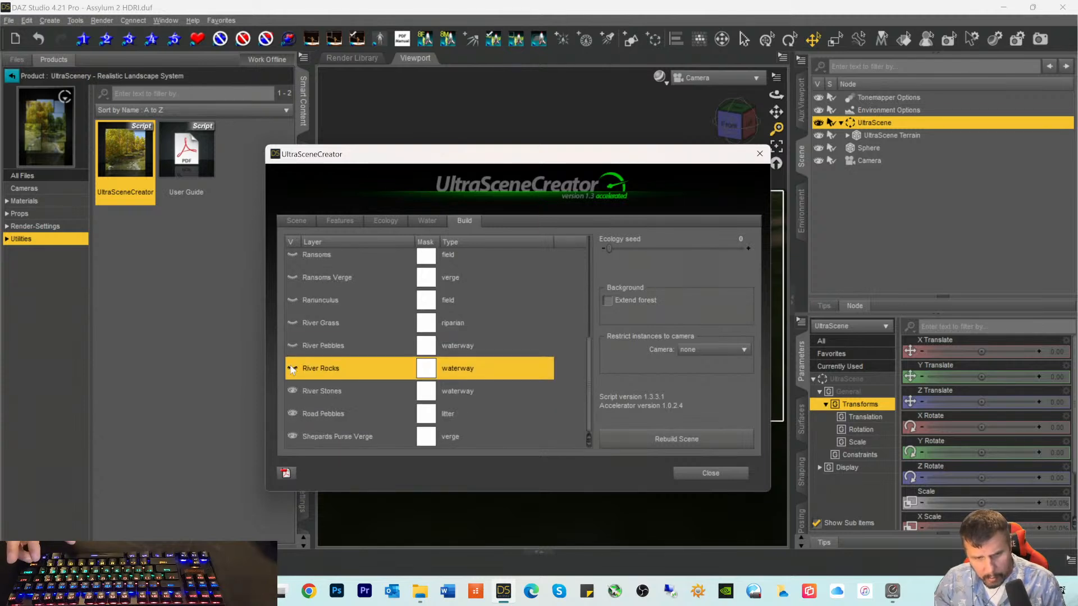
pyautogui.click(291, 392)
pyautogui.click(292, 413)
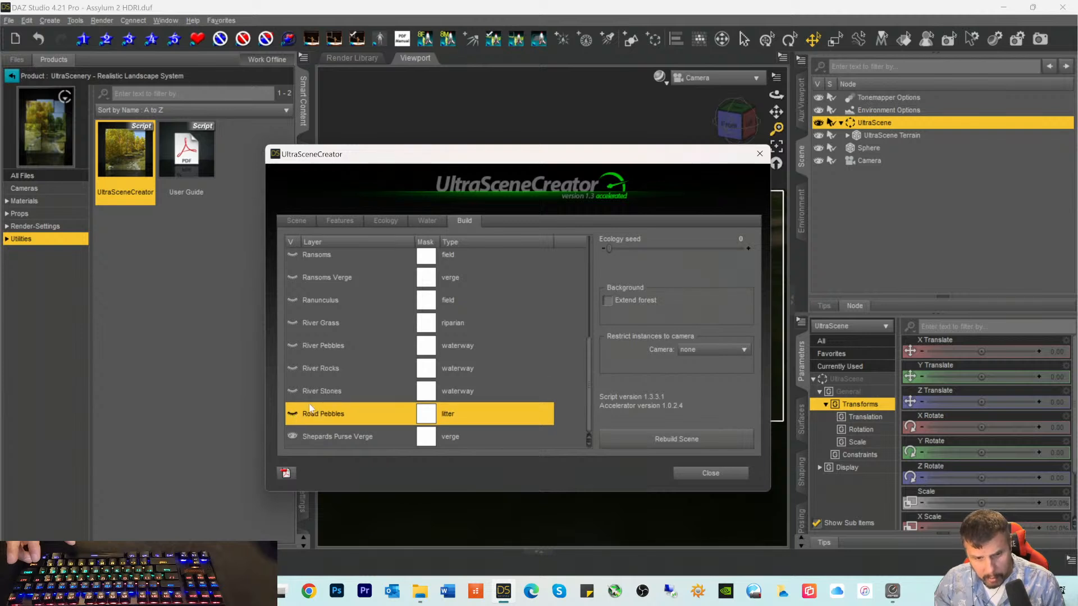
pyautogui.click(291, 438)
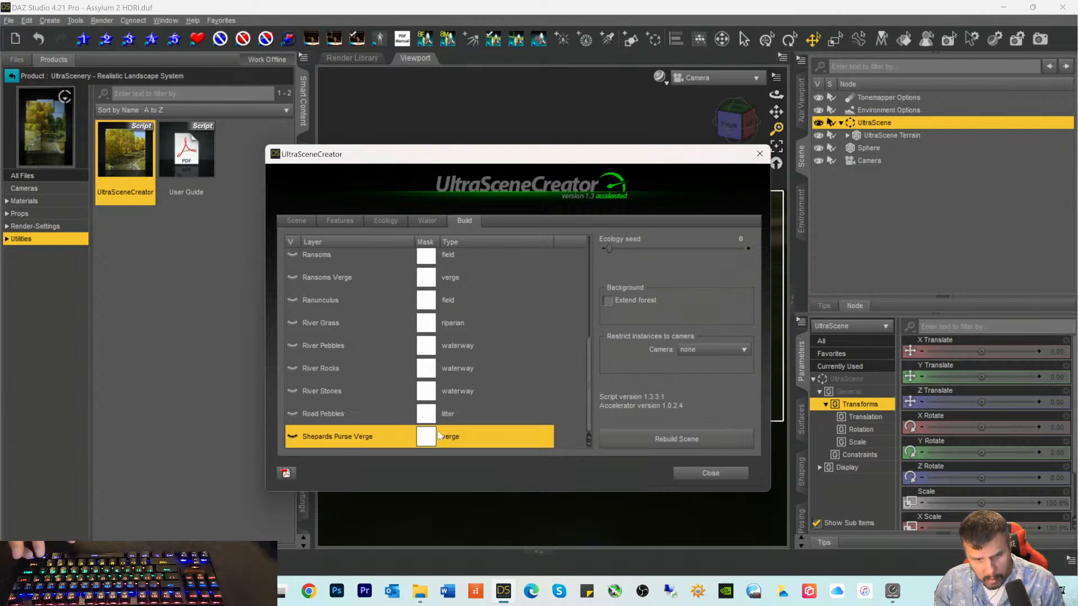
# Step: Rebuild the UltraScene with all ecology layers hidden and close UltraSceneCreator once the build finishes
pyautogui.click(663, 441)
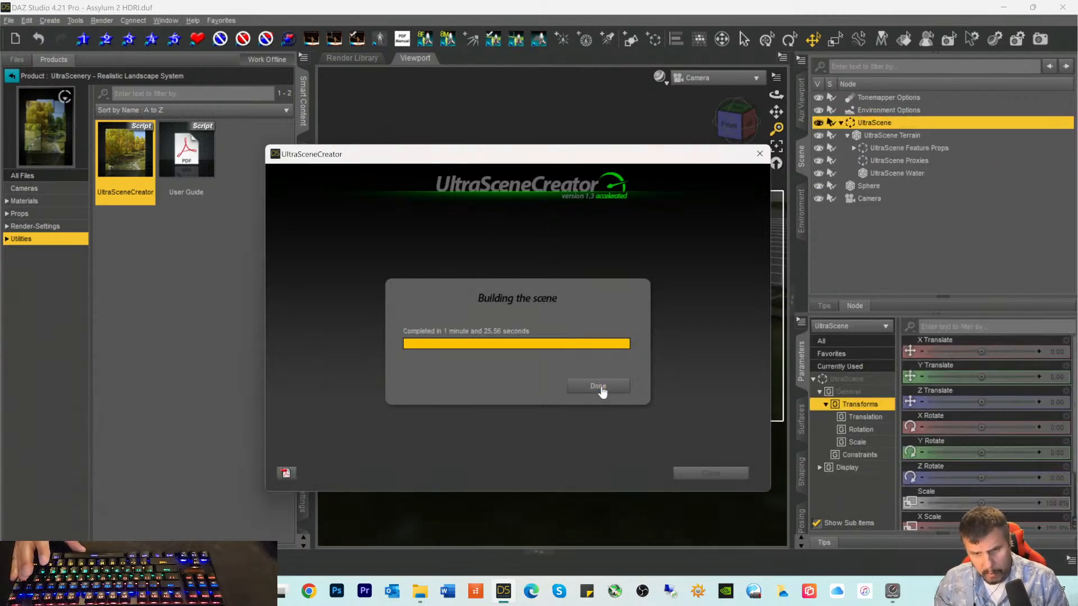
pyautogui.click(598, 387)
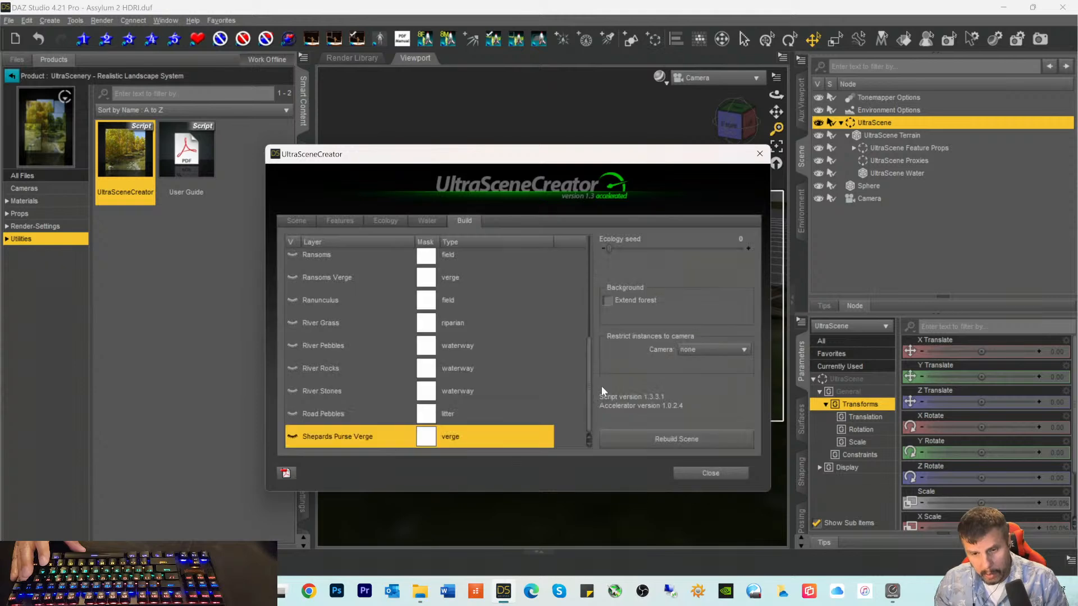
pyautogui.click(706, 475)
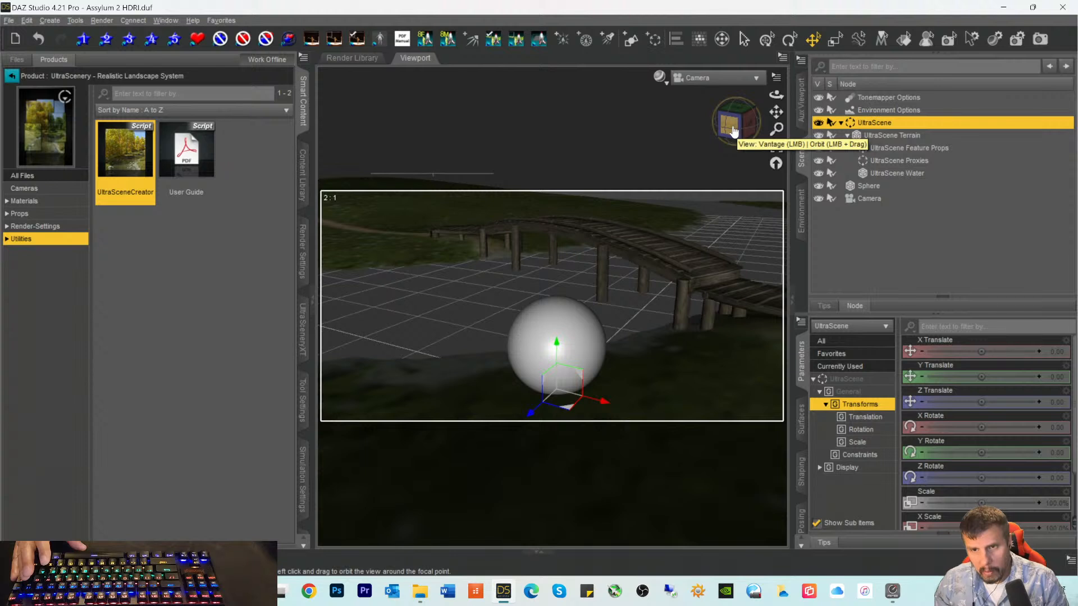
# Step: Switch the viewport to Perspective View and frame the Sphere beside the footbridge
pyautogui.click(698, 78)
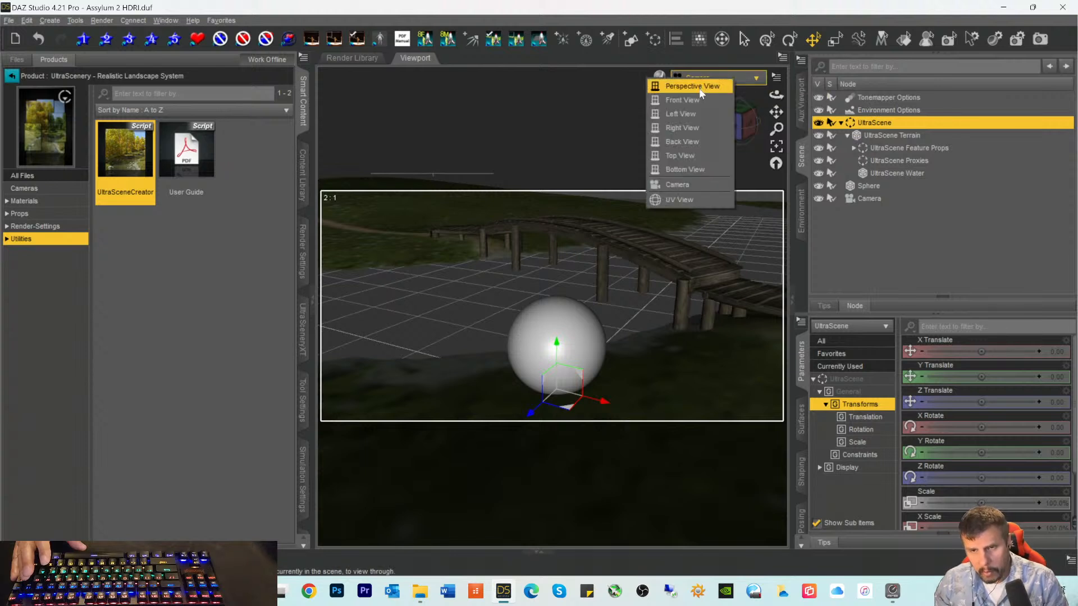
pyautogui.click(701, 92)
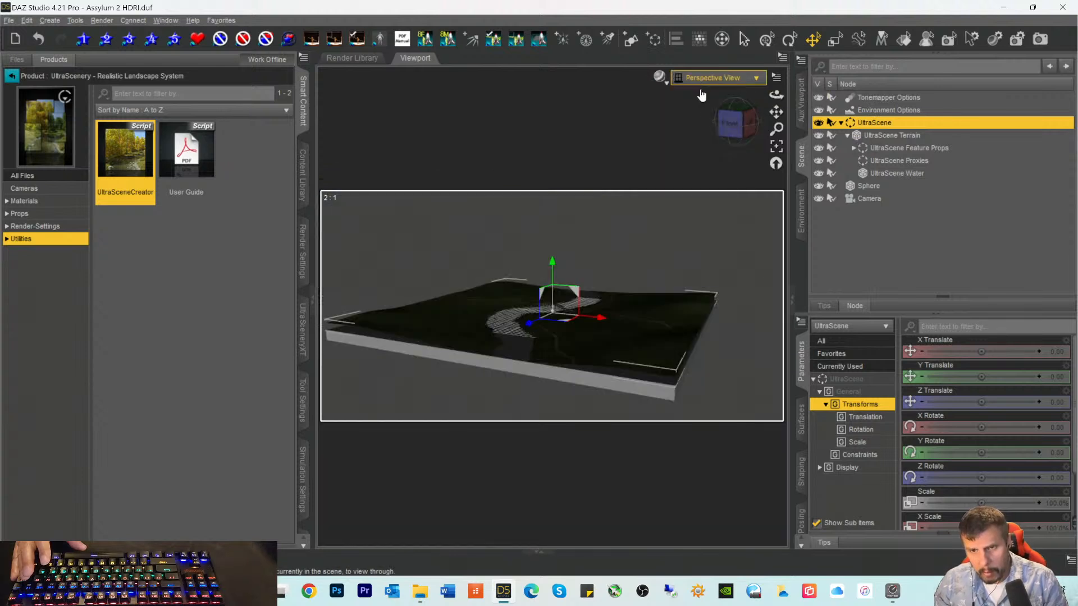
pyautogui.click(861, 189)
pyautogui.click(776, 146)
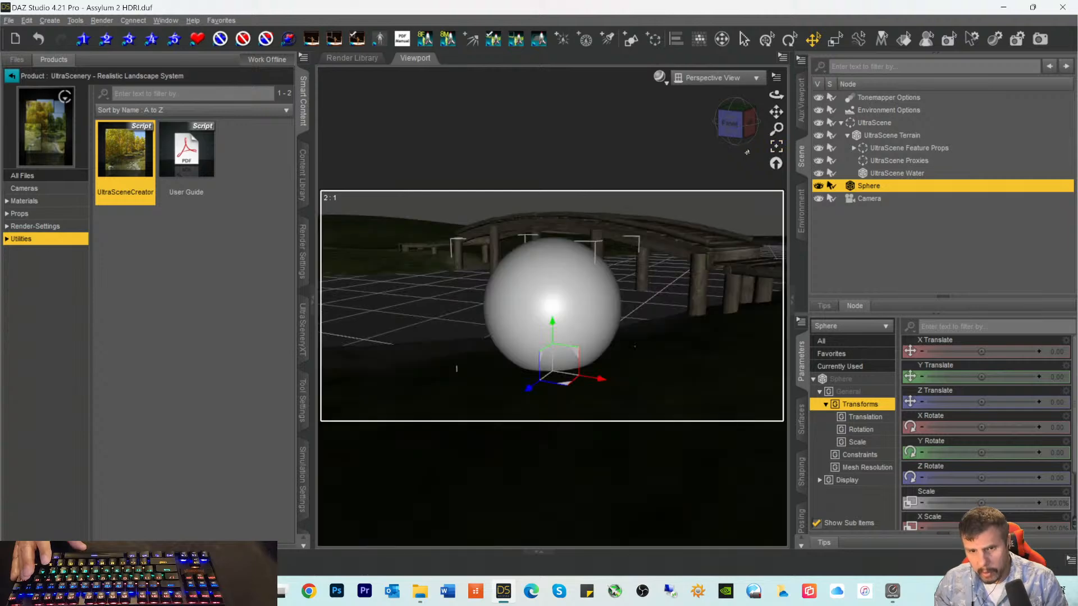
# Step: Examine the bare Bridge 1 terrain in perspective, from the footbridge and riverbank to the junction of the walking trails
pyautogui.moveTo(735, 125); pyautogui.dragTo(786, 160)
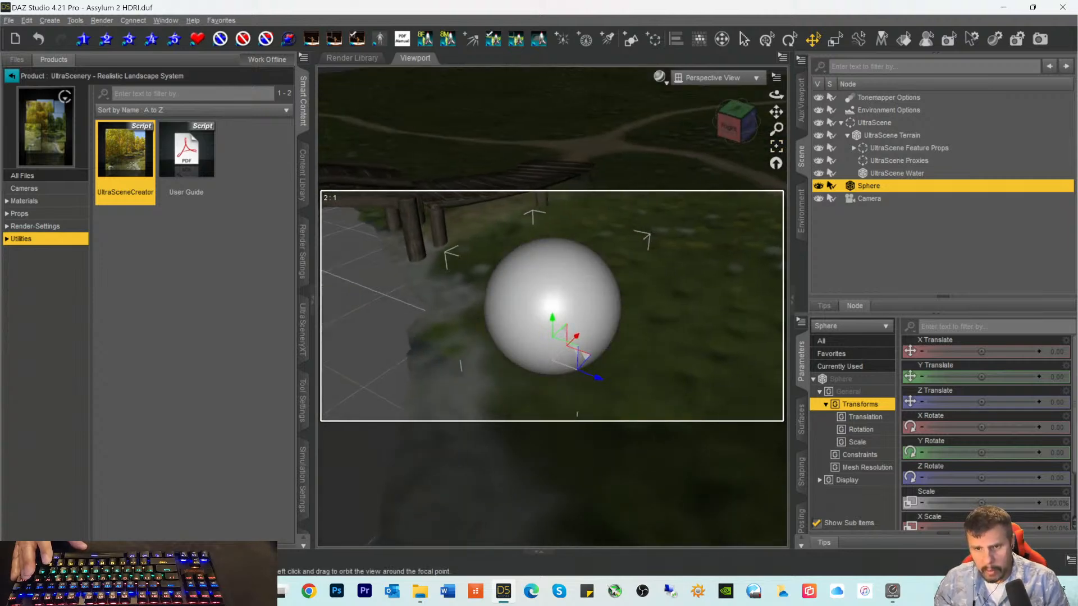
pyautogui.moveTo(777, 112); pyautogui.dragTo(696, 153)
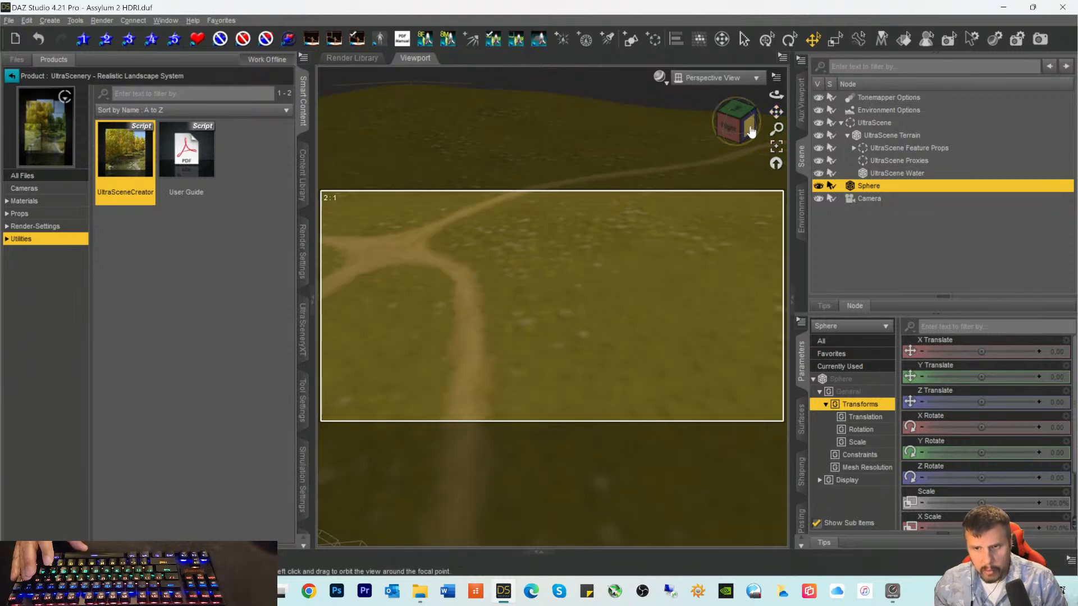
pyautogui.moveTo(748, 131); pyautogui.dragTo(696, 122)
pyautogui.moveTo(776, 111); pyautogui.dragTo(776, 111)
pyautogui.scroll(3, 654, 224)
pyautogui.moveTo(740, 128); pyautogui.dragTo(733, 143)
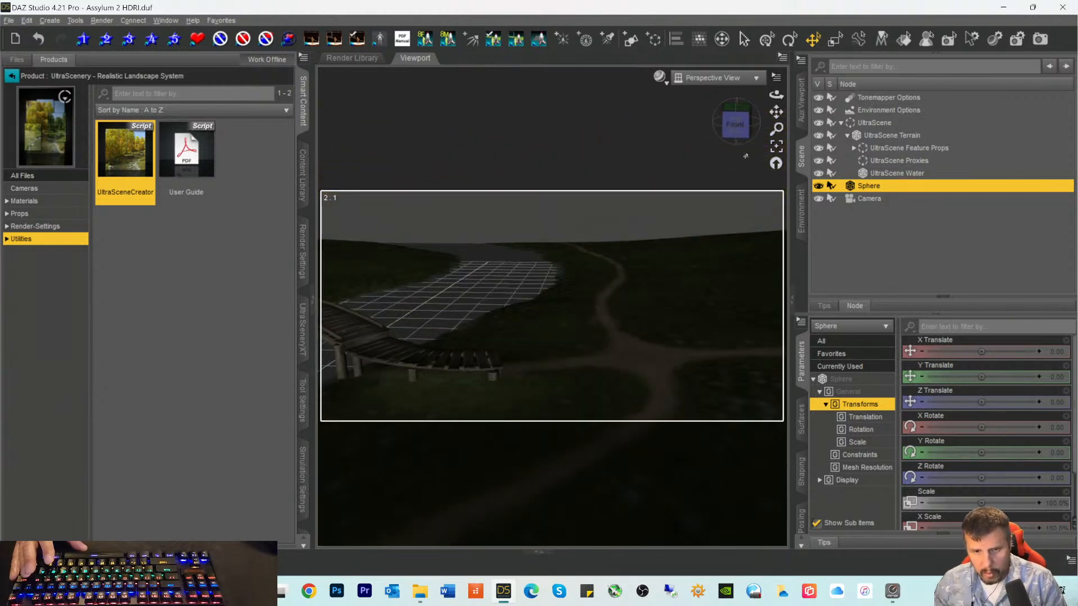
pyautogui.moveTo(776, 112); pyautogui.dragTo(776, 113)
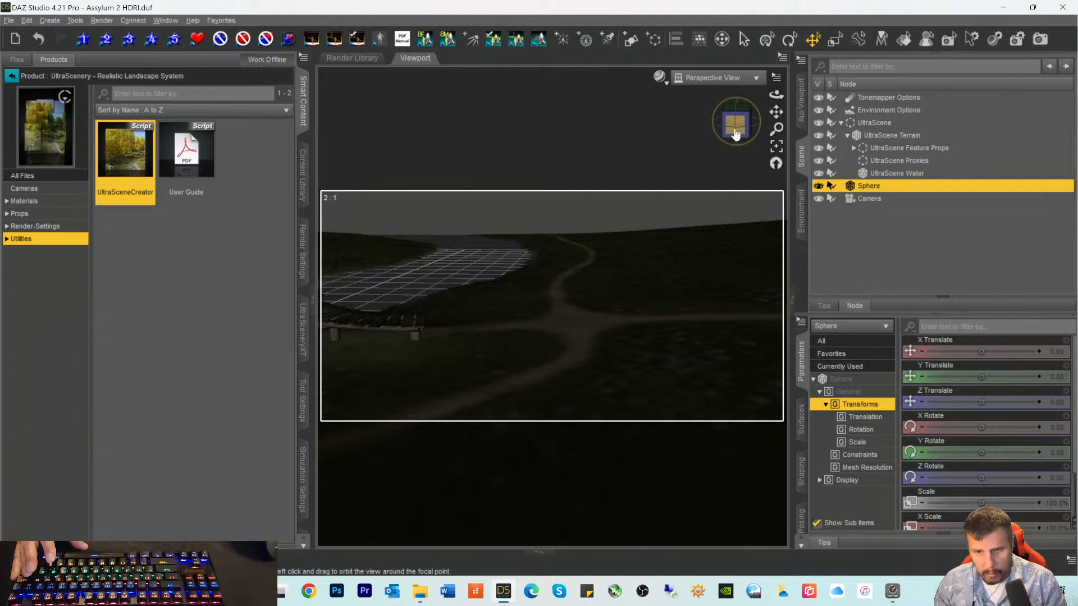
pyautogui.moveTo(778, 114)
pyautogui.mouseDown()
pyautogui.moveTo(708, 131)
pyautogui.moveTo(738, 134)
pyautogui.moveTo(770, 115)
pyautogui.mouseUp()
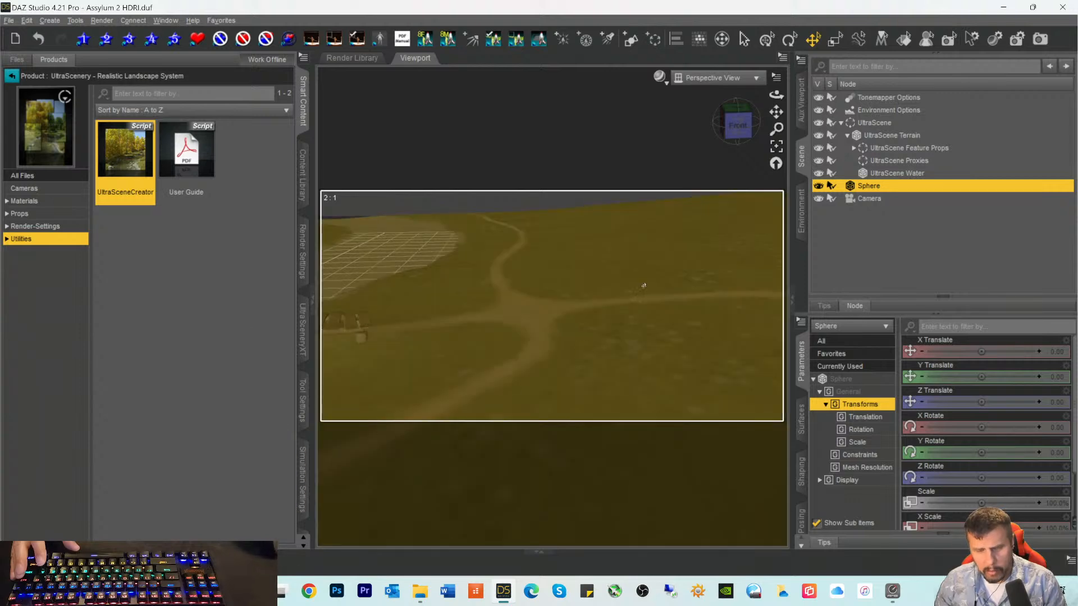
pyautogui.moveTo(738, 124); pyautogui.dragTo(784, 114)
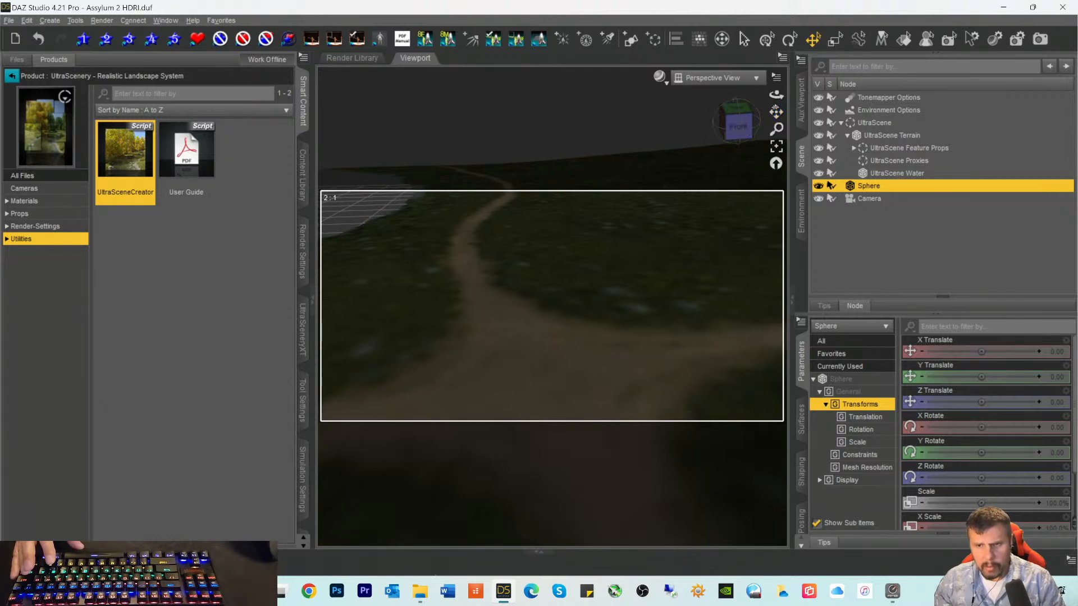
pyautogui.moveTo(776, 112); pyautogui.dragTo(733, 171)
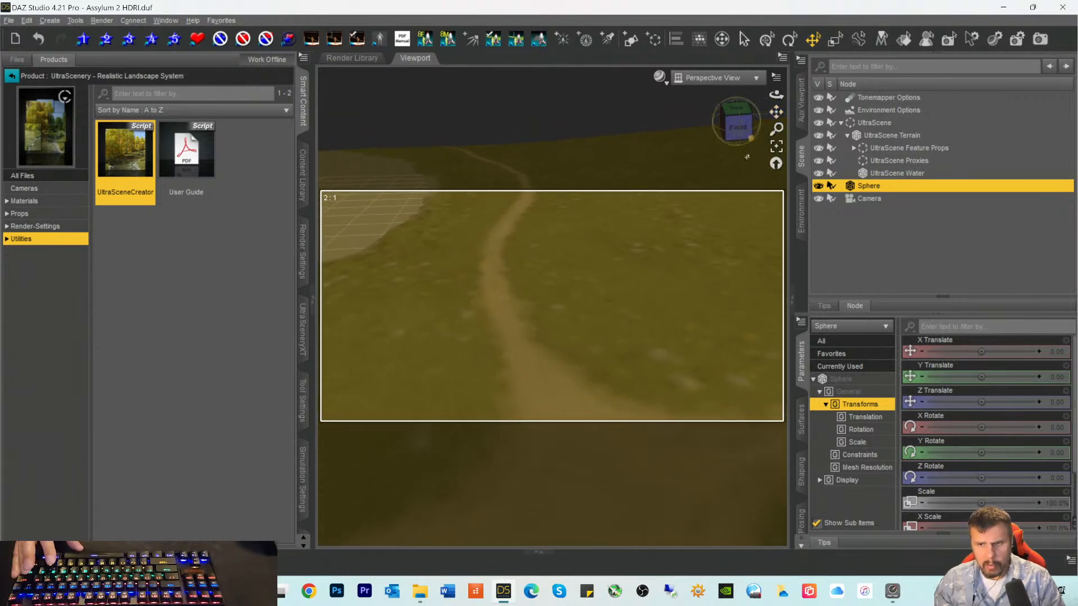
pyautogui.scroll(-2, 651, 258)
pyautogui.scroll(-3, 628, 213)
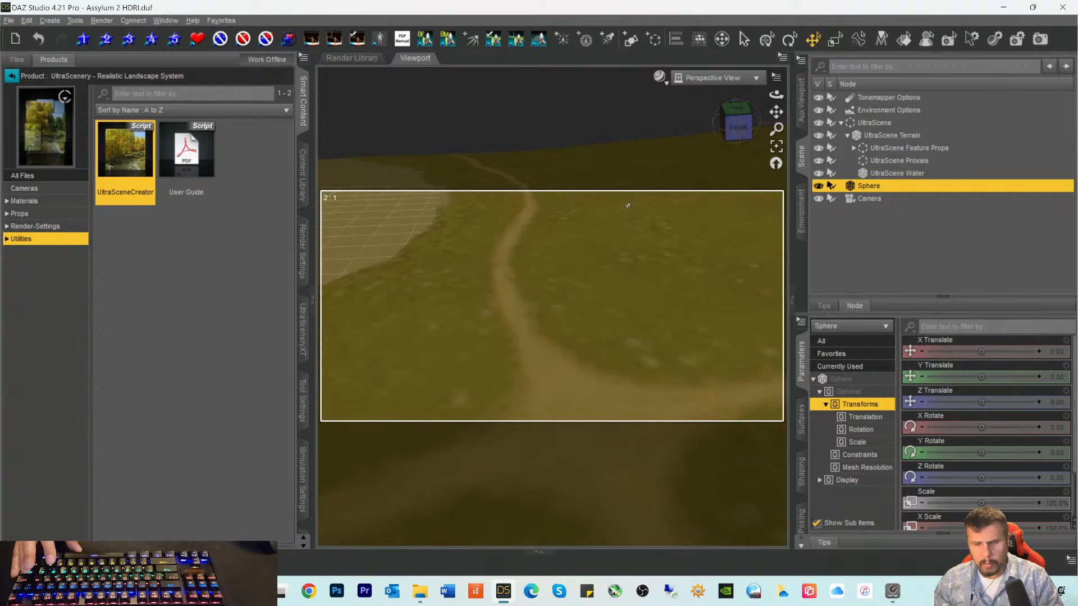
pyautogui.scroll(-4, 620, 275)
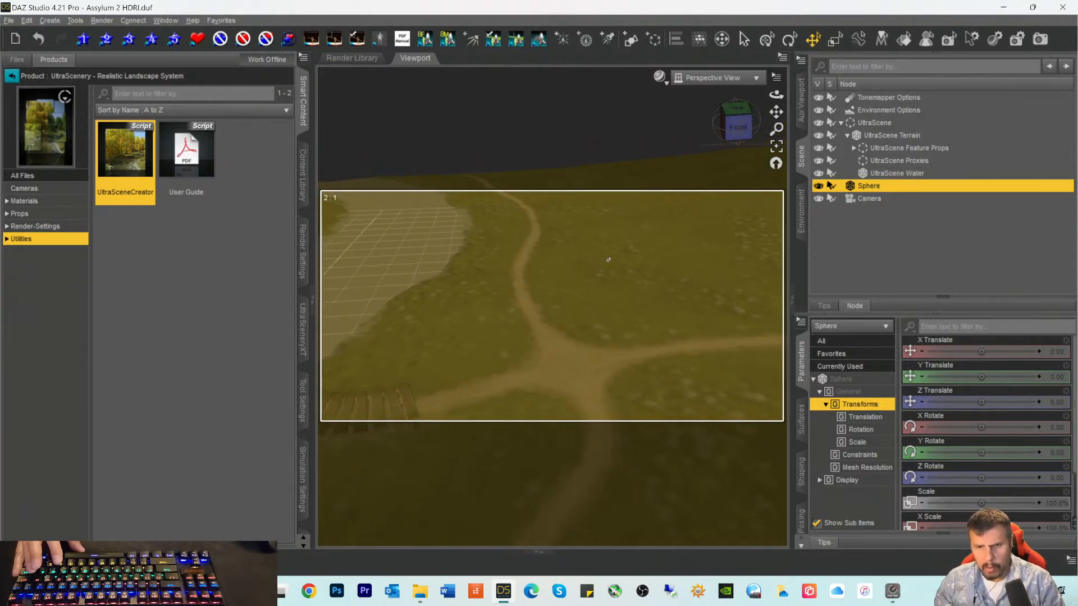
# Step: View the trail junction and river from a low, nearly horizontal angle that takes in the horizon
pyautogui.moveTo(776, 112); pyautogui.dragTo(736, 53)
pyautogui.moveTo(736, 135)
pyautogui.mouseDown()
pyautogui.moveTo(735, 107)
pyautogui.moveTo(765, 115)
pyautogui.mouseUp()
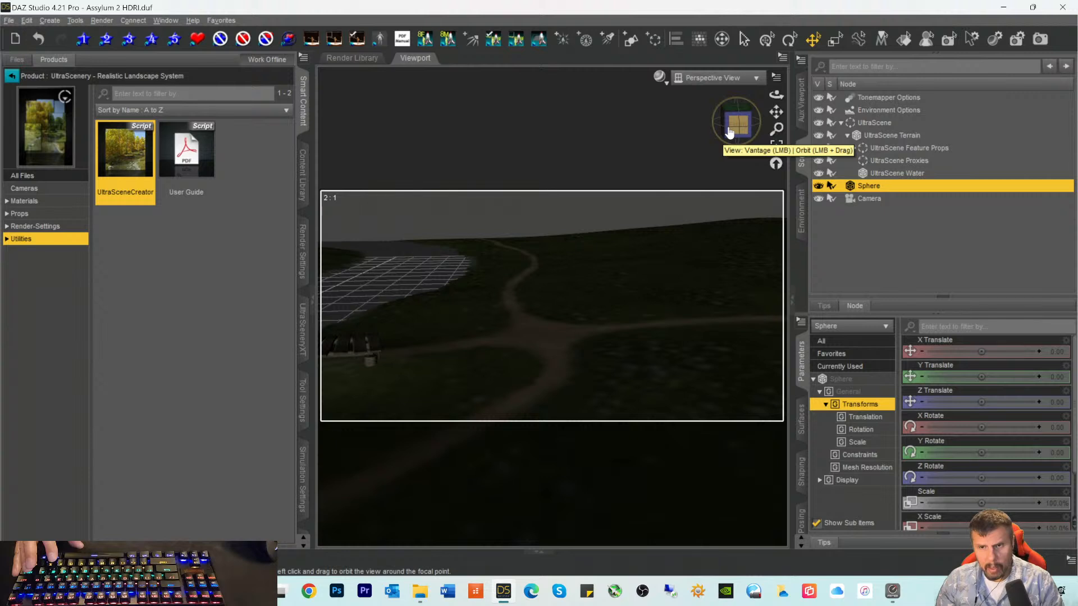
pyautogui.moveTo(776, 112)
pyautogui.mouseDown()
pyautogui.moveTo(773, 125)
pyautogui.moveTo(738, 118)
pyautogui.moveTo(761, 106)
pyautogui.mouseUp()
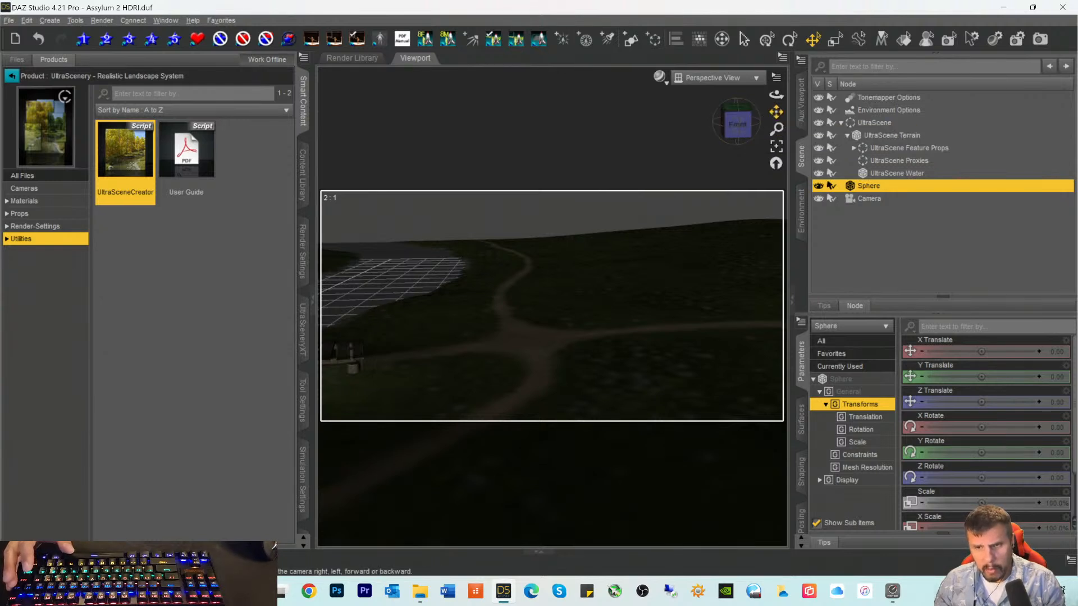
pyautogui.moveTo(775, 111); pyautogui.dragTo(702, 138)
pyautogui.moveTo(776, 95); pyautogui.dragTo(664, 94)
pyautogui.moveTo(777, 94); pyautogui.dragTo(856, 97)
pyautogui.moveTo(728, 124); pyautogui.dragTo(727, 115)
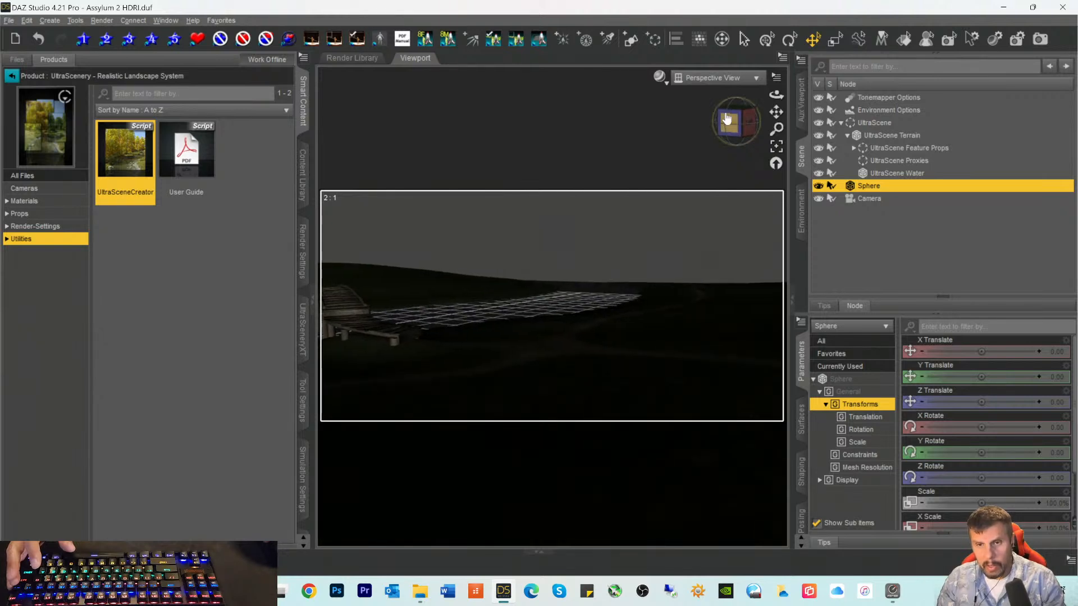
# Step: Switch the viewport to the rendered preview and frame the castle backdrop behind the trails, with the footbridge in the foreground
pyautogui.click(659, 79)
pyautogui.click(632, 223)
pyautogui.moveTo(736, 122)
pyautogui.mouseDown()
pyautogui.moveTo(839, 124)
pyautogui.moveTo(758, 396)
pyautogui.moveTo(765, 355)
pyautogui.moveTo(750, 256)
pyautogui.moveTo(698, 251)
pyautogui.moveTo(743, 259)
pyautogui.mouseUp()
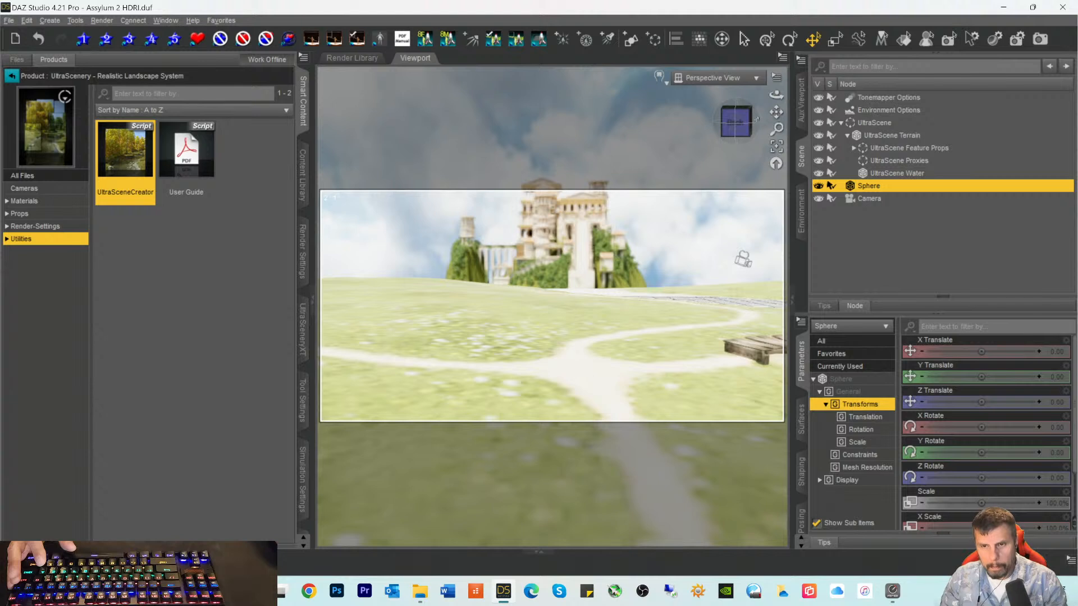
pyautogui.moveTo(776, 112)
pyautogui.mouseDown()
pyautogui.moveTo(744, 115)
pyautogui.moveTo(775, 111)
pyautogui.moveTo(767, 132)
pyautogui.mouseUp()
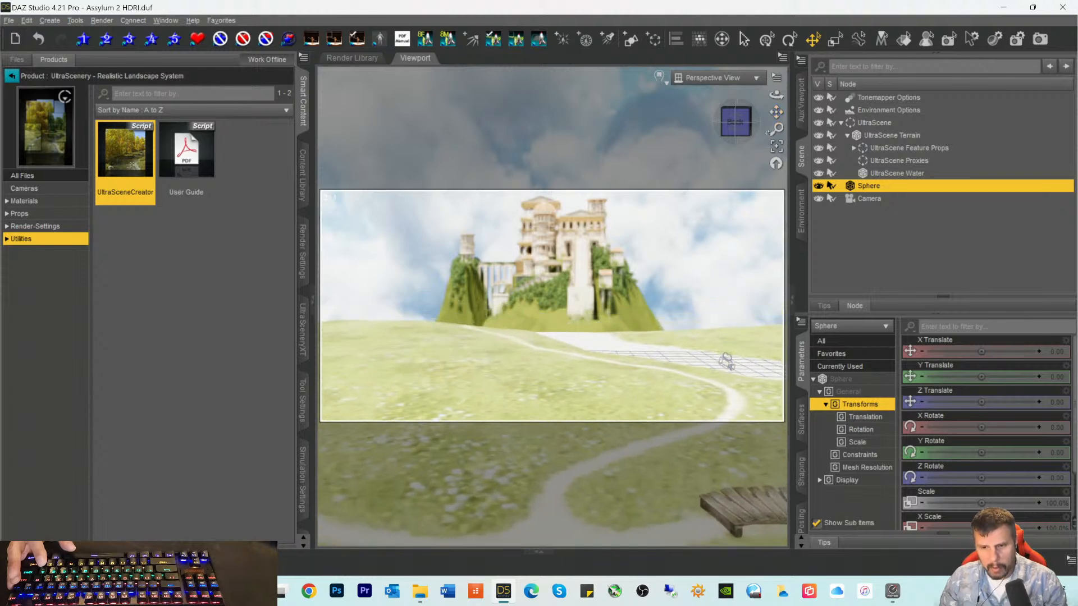
pyautogui.scroll(-5, 629, 339)
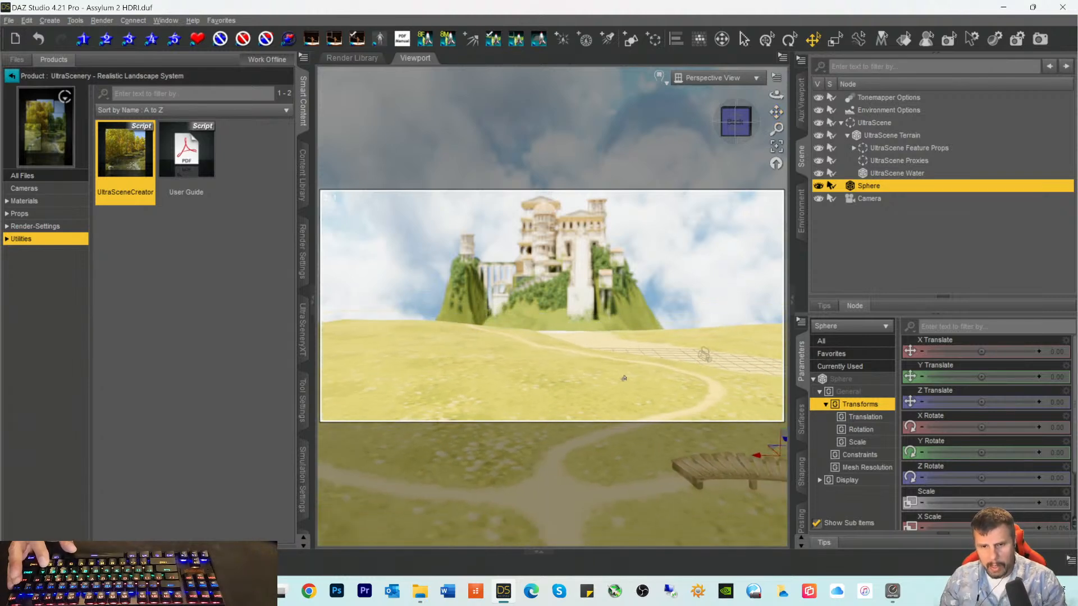
pyautogui.scroll(-5, 622, 368)
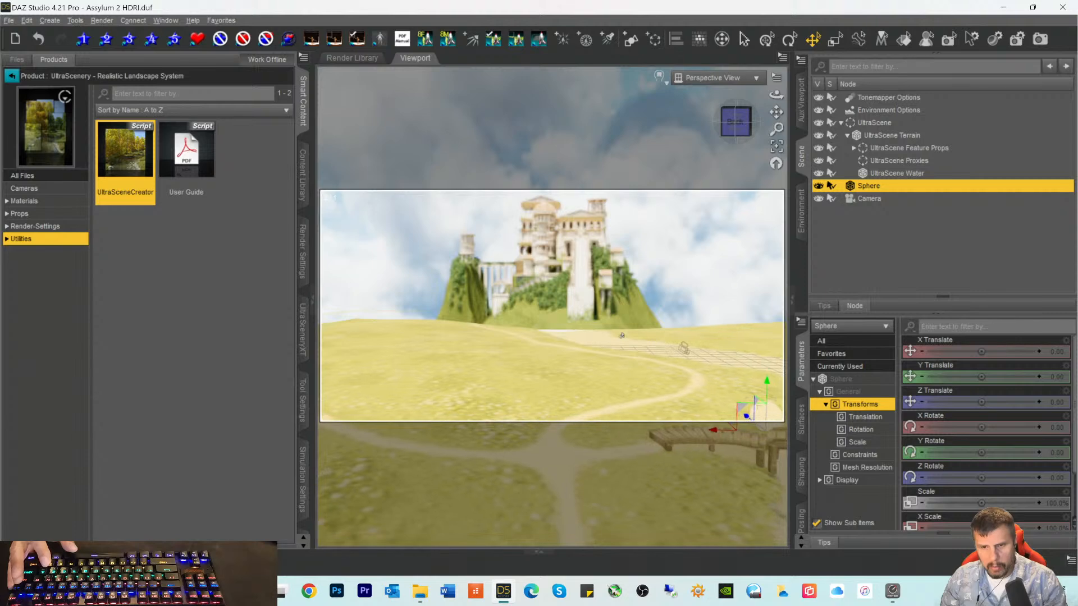
pyautogui.scroll(-5, 621, 314)
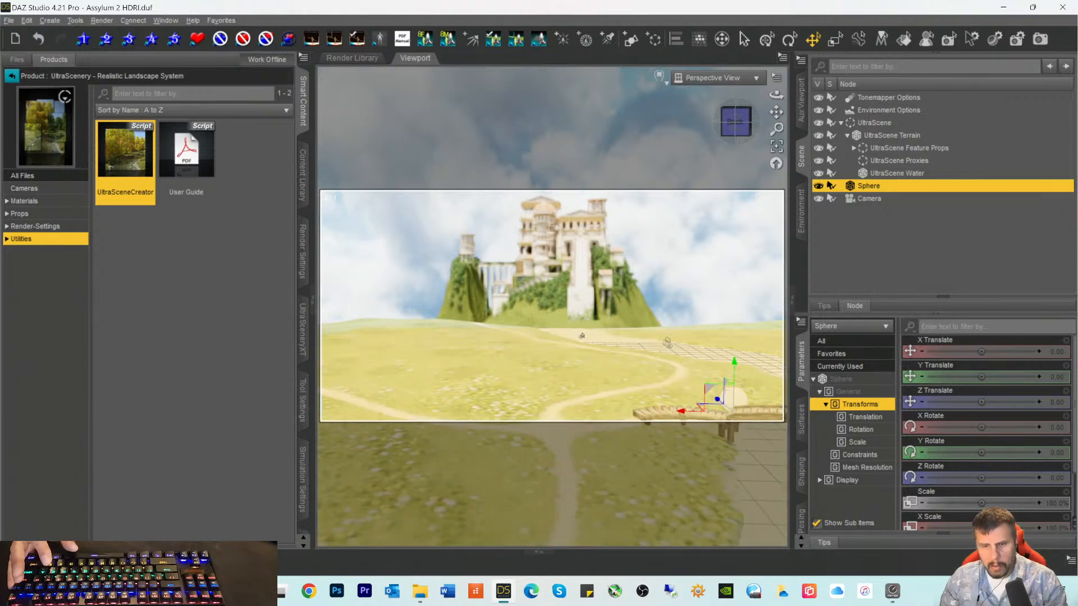
pyautogui.scroll(-5, 582, 319)
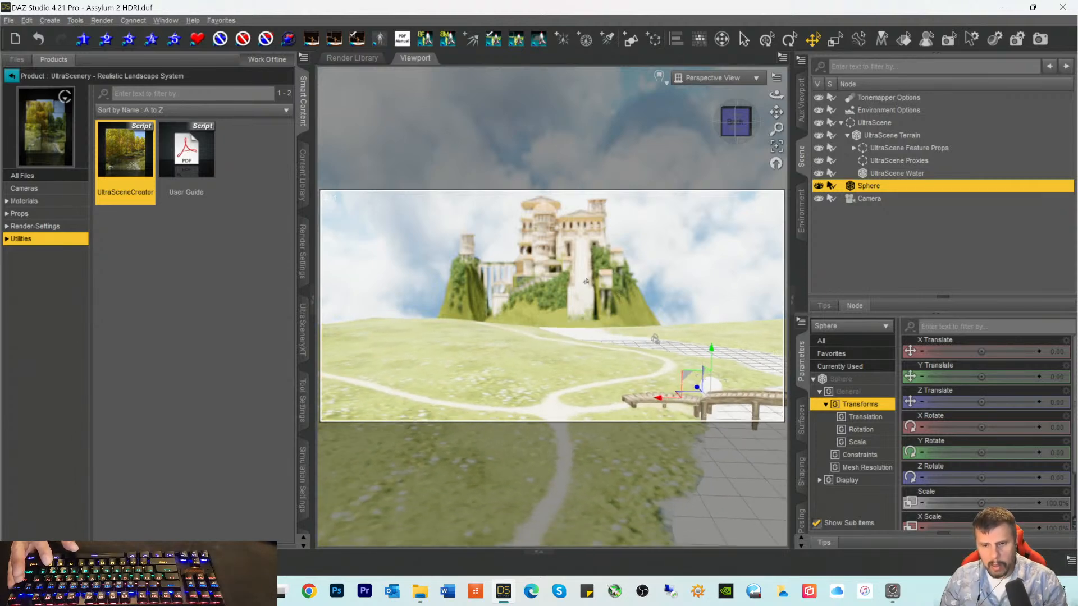
# Step: Return to the full product library, switch to the Saved Files category and clear the product filter
pyautogui.scroll(-5, 585, 280)
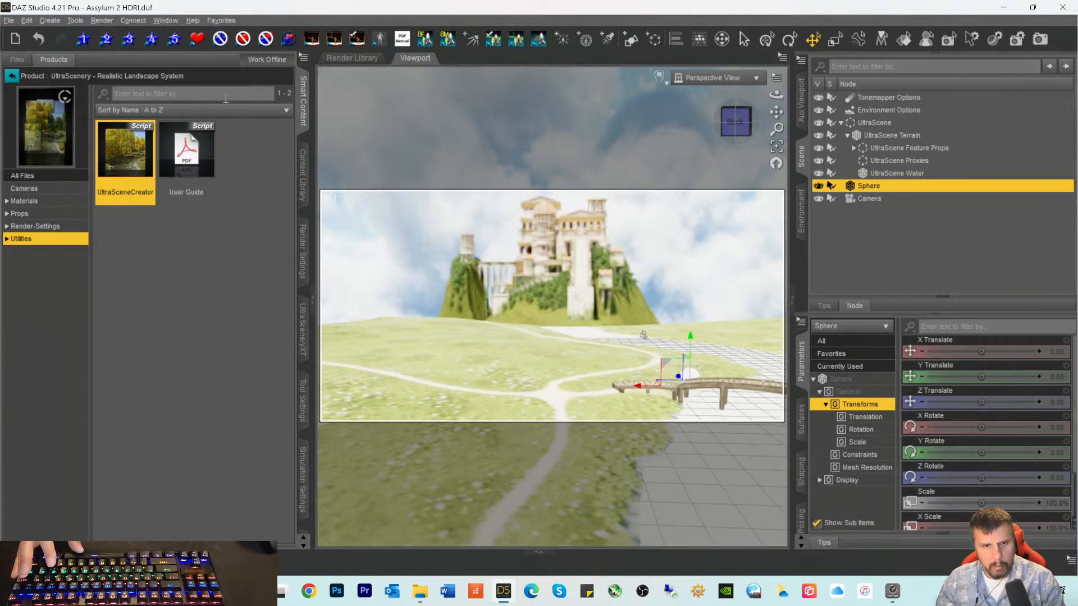
pyautogui.click(9, 78)
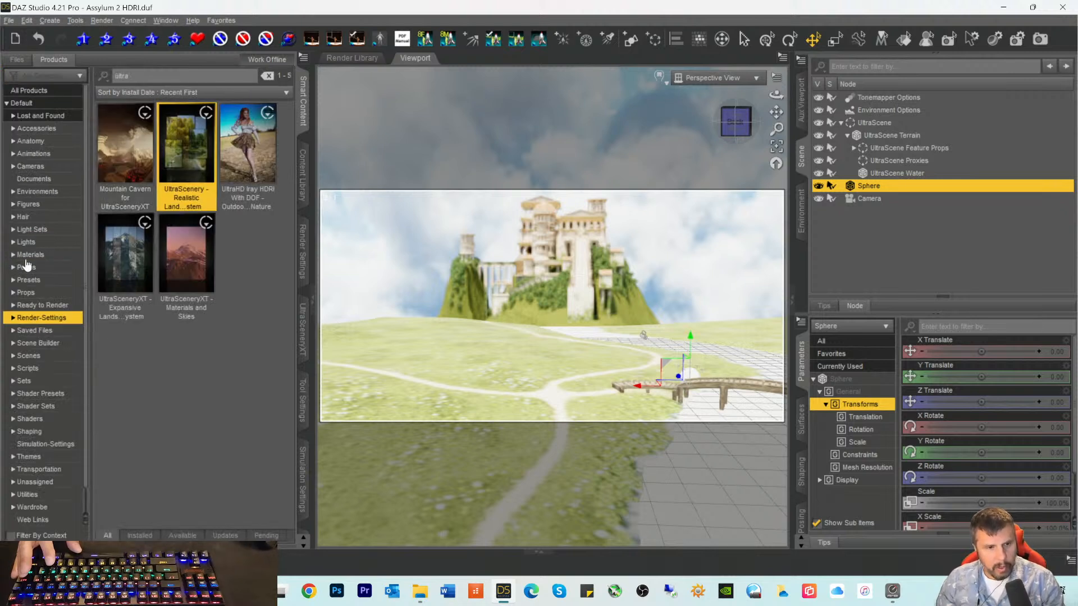
pyautogui.click(18, 206)
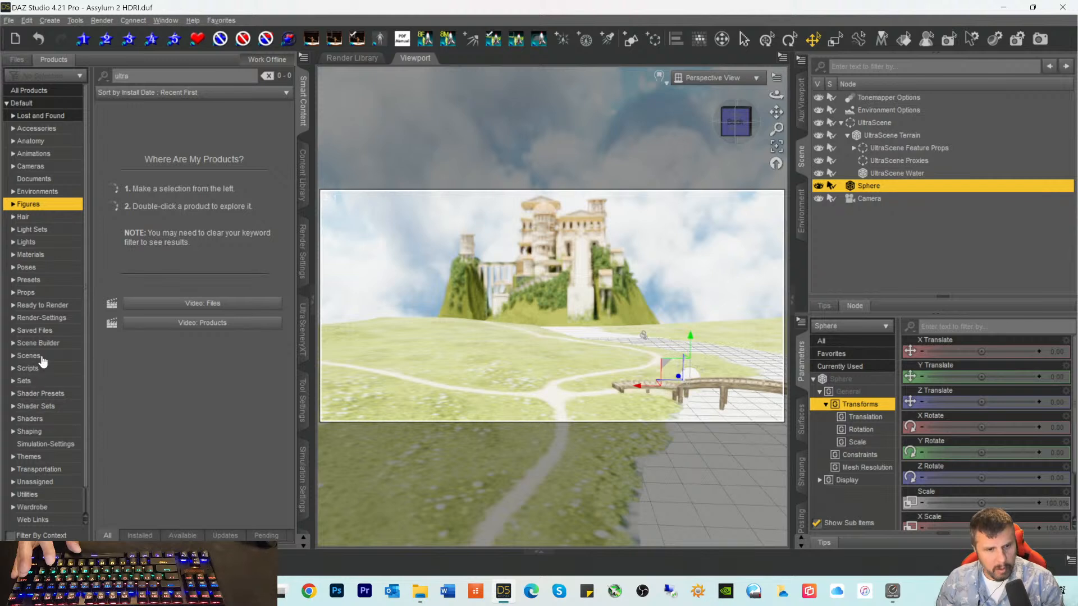
pyautogui.scroll(-1, 42, 362)
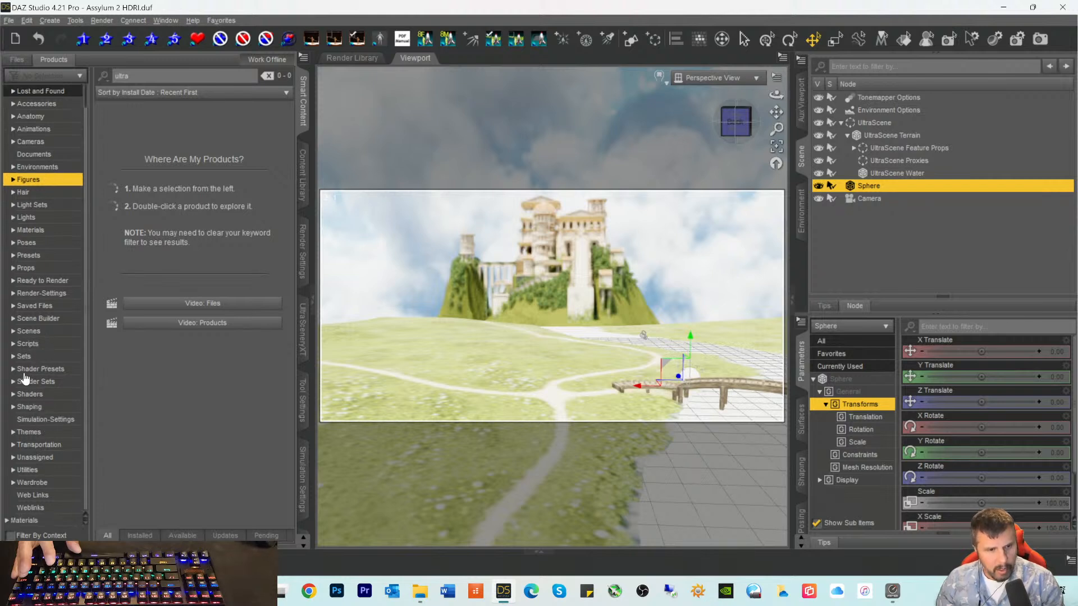
pyautogui.click(35, 308)
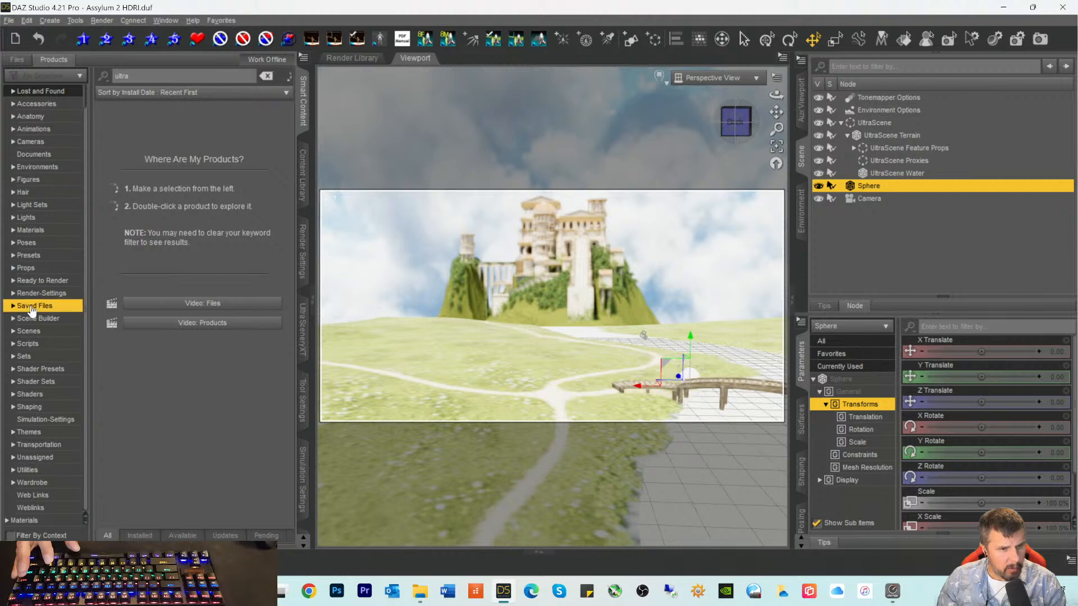
pyautogui.moveTo(133, 76); pyautogui.dragTo(2, 85)
pyautogui.press('BackSpace')
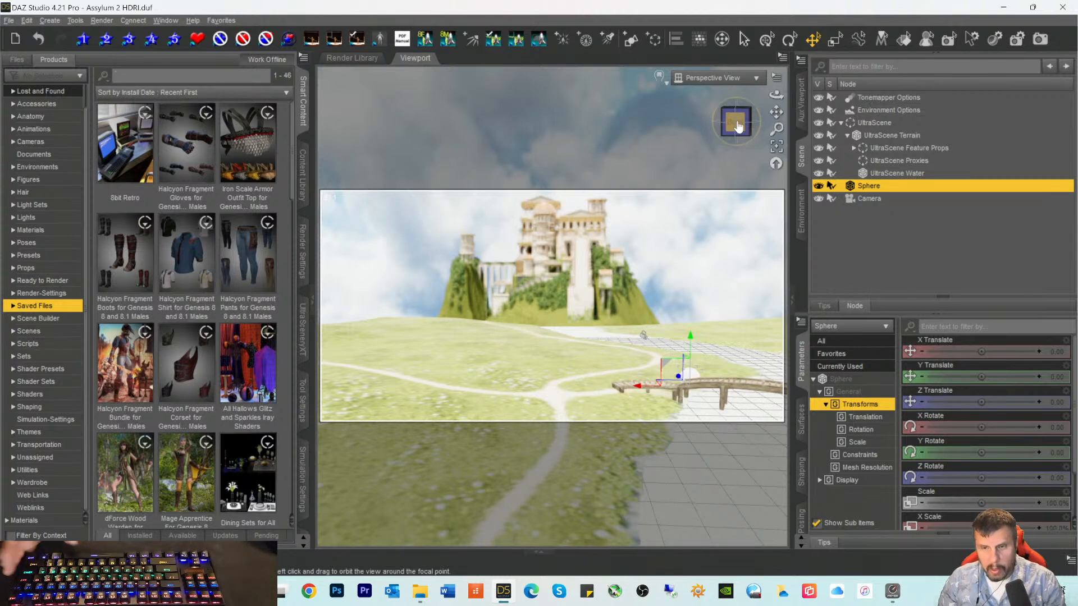
# Step: Look through the Saved Files products and open the LOCAL USER product
pyautogui.click(658, 78)
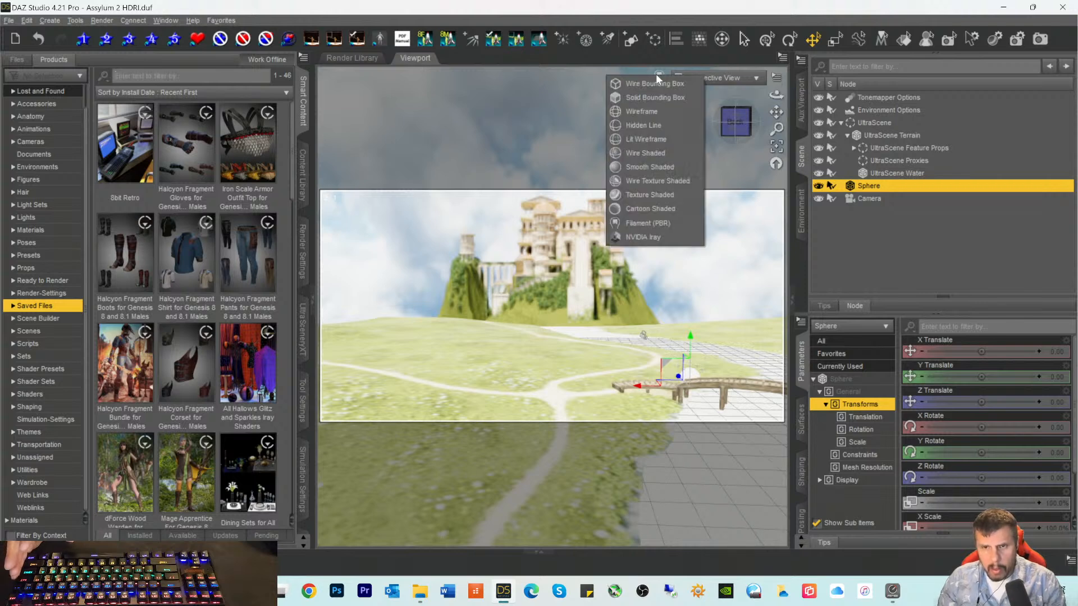
pyautogui.click(303, 15)
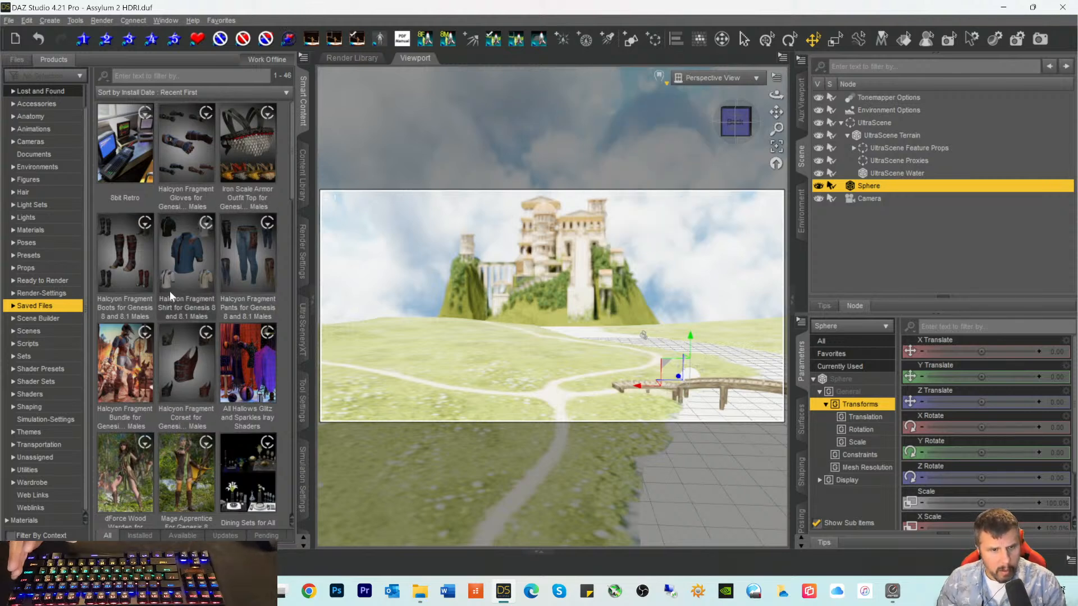
pyautogui.scroll(-5, 170, 291)
pyautogui.scroll(-2, 188, 342)
pyautogui.scroll(5, 190, 345)
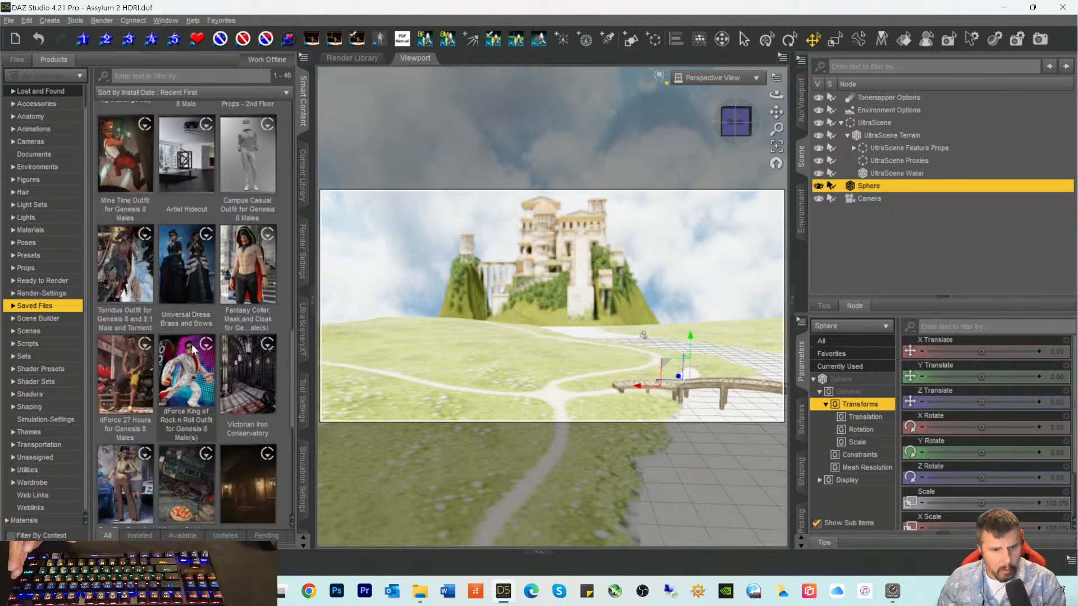
pyautogui.scroll(-15, 188, 336)
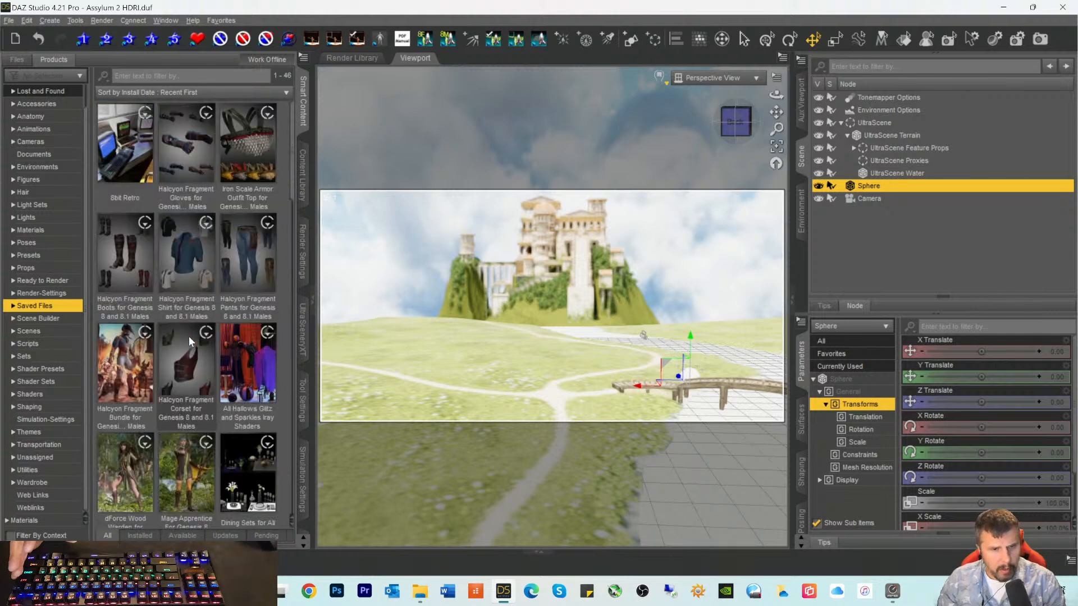
pyautogui.doubleClick(114, 466)
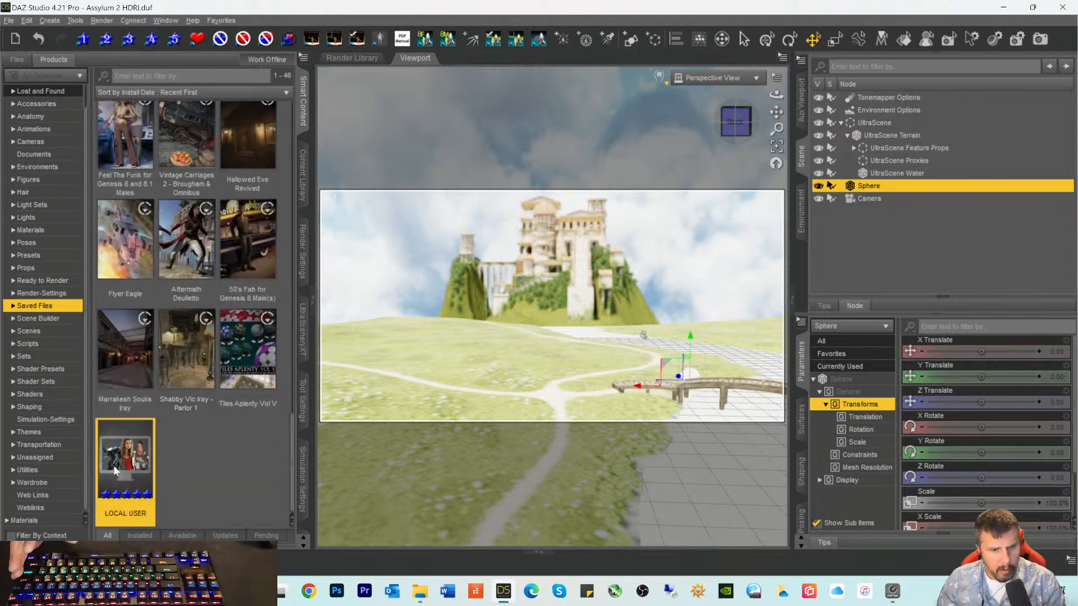
# Step: Load the saved 1A Gen 8 Figure set from LOCAL USER into the scene
pyautogui.scroll(-10, 130, 373)
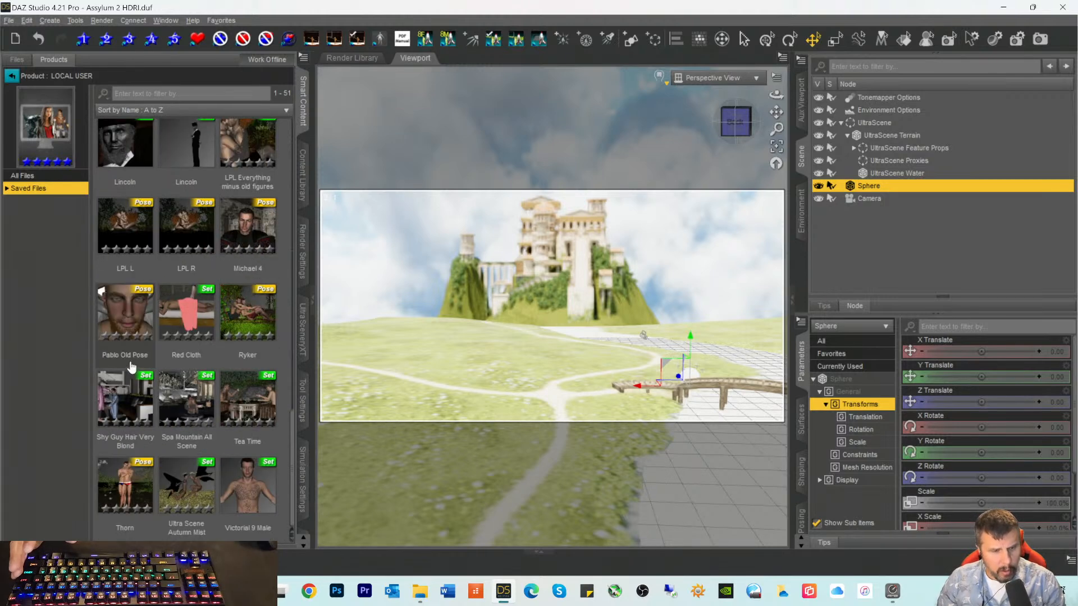
pyautogui.scroll(5, 131, 366)
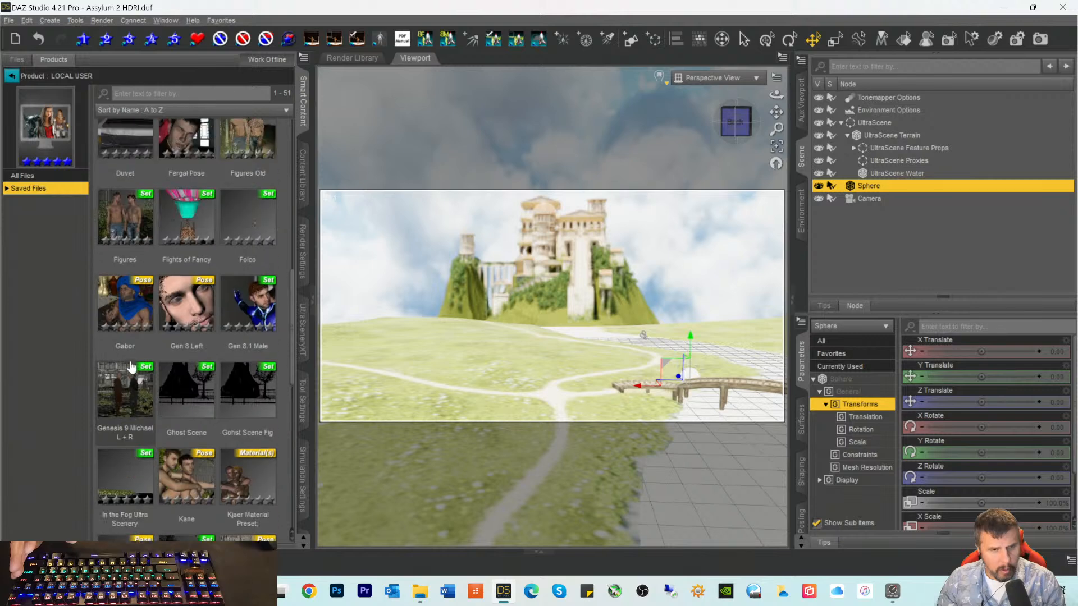
pyautogui.scroll(5, 133, 310)
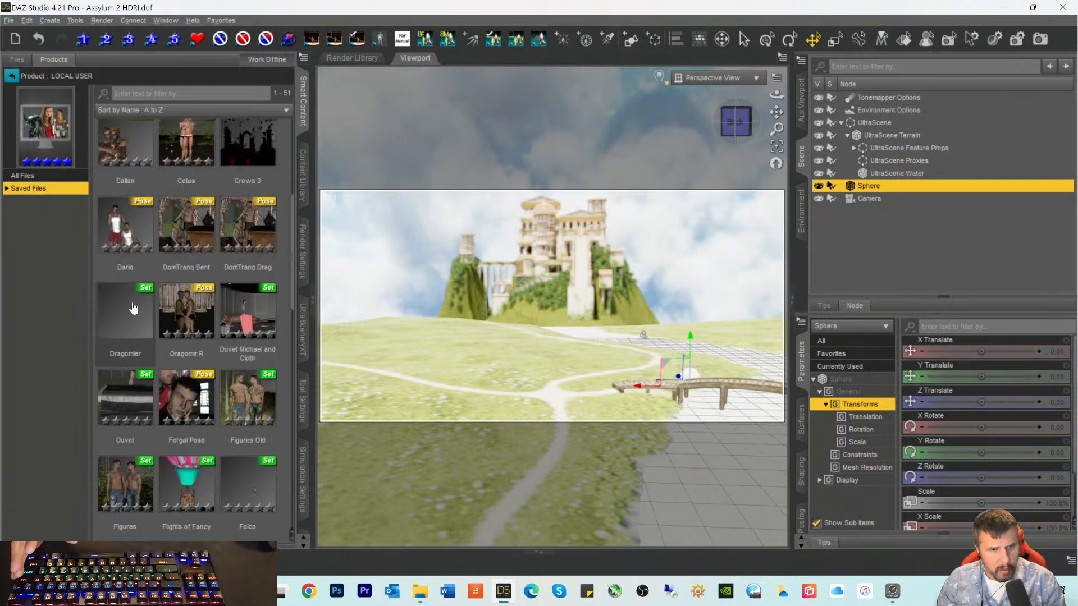
pyautogui.scroll(3, 133, 308)
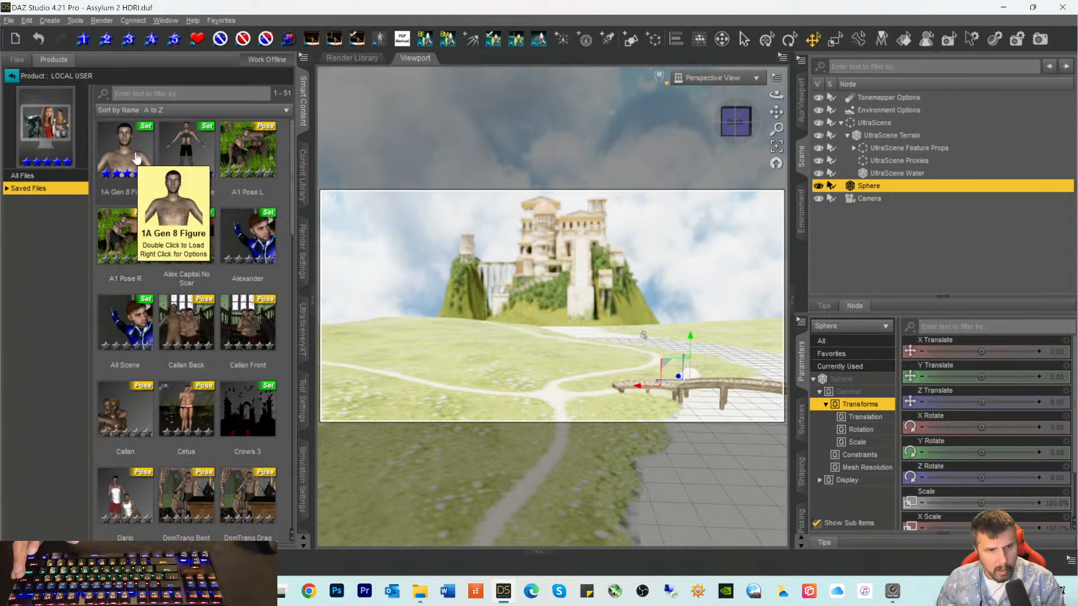
pyautogui.click(182, 152)
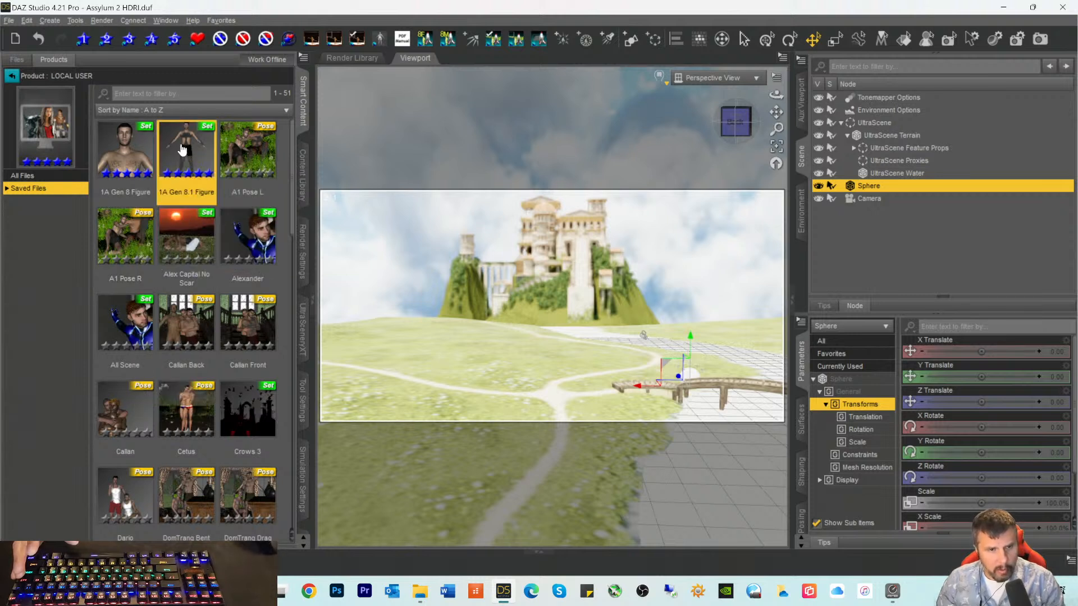
pyautogui.click(130, 156)
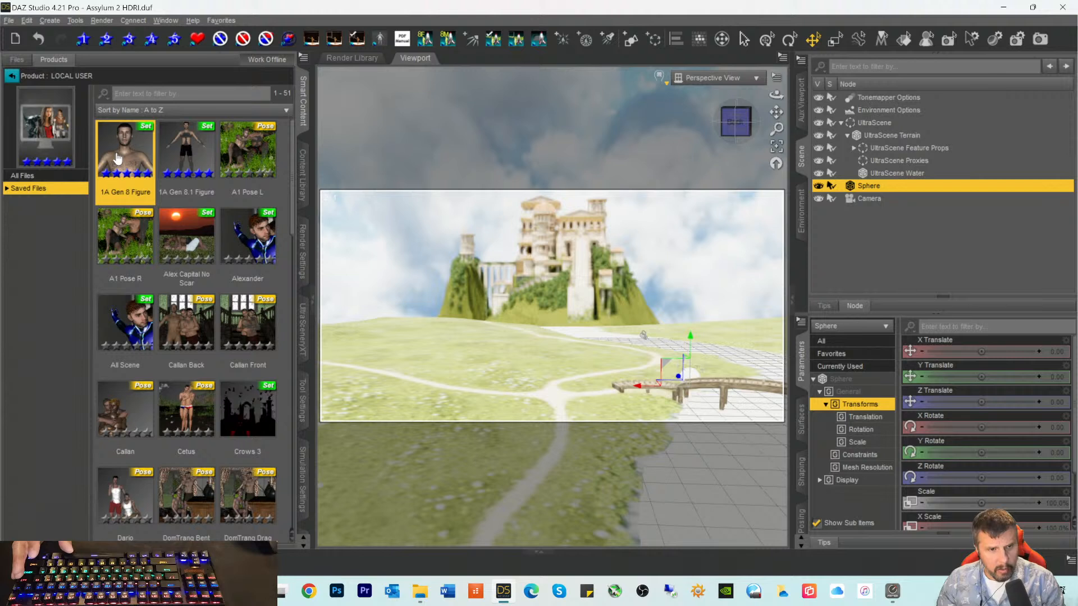
pyautogui.doubleClick(116, 157)
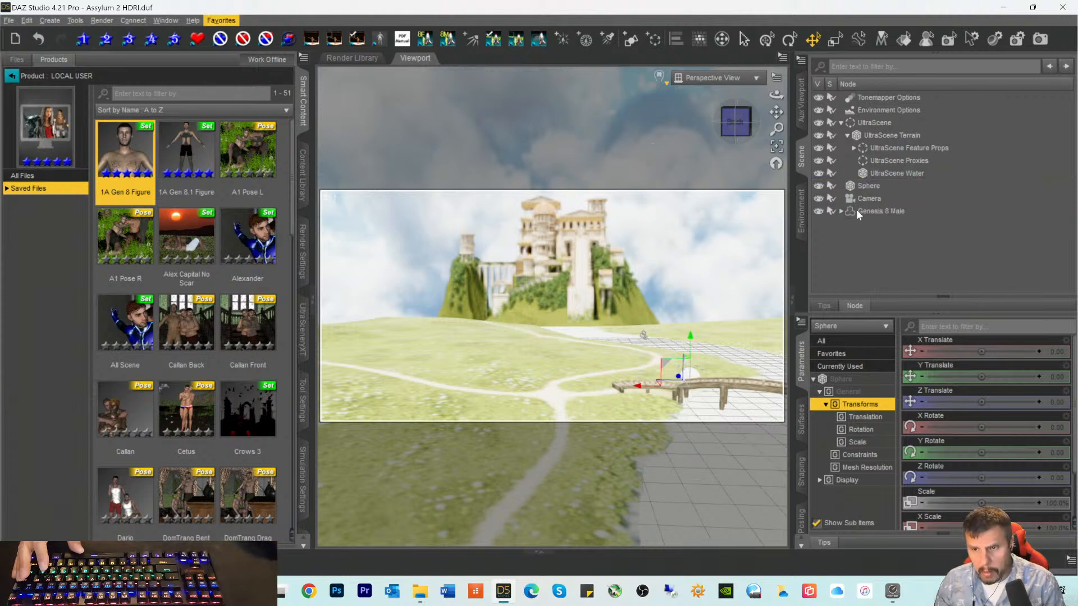
# Step: Select Genesis 8 Male and lower it toward the ground to about Y -62.93
pyautogui.click(856, 211)
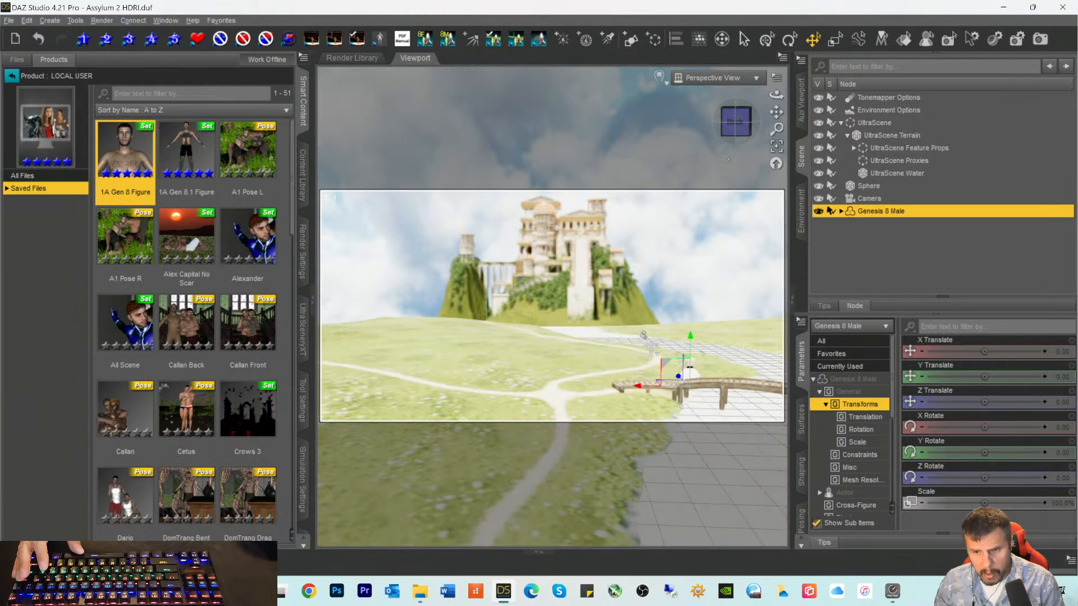
pyautogui.moveTo(736, 123); pyautogui.dragTo(679, 127)
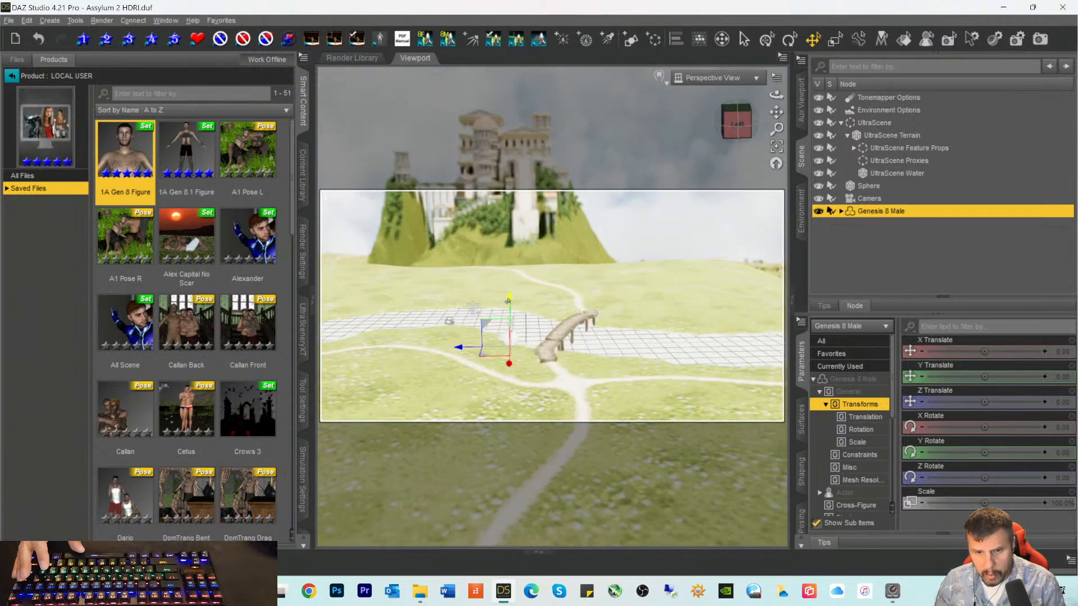
pyautogui.moveTo(509, 285)
pyautogui.mouseDown()
pyautogui.moveTo(510, 273)
pyautogui.moveTo(511, 313)
pyautogui.moveTo(546, 318)
pyautogui.mouseUp()
pyautogui.moveTo(532, 369); pyautogui.dragTo(531, 369)
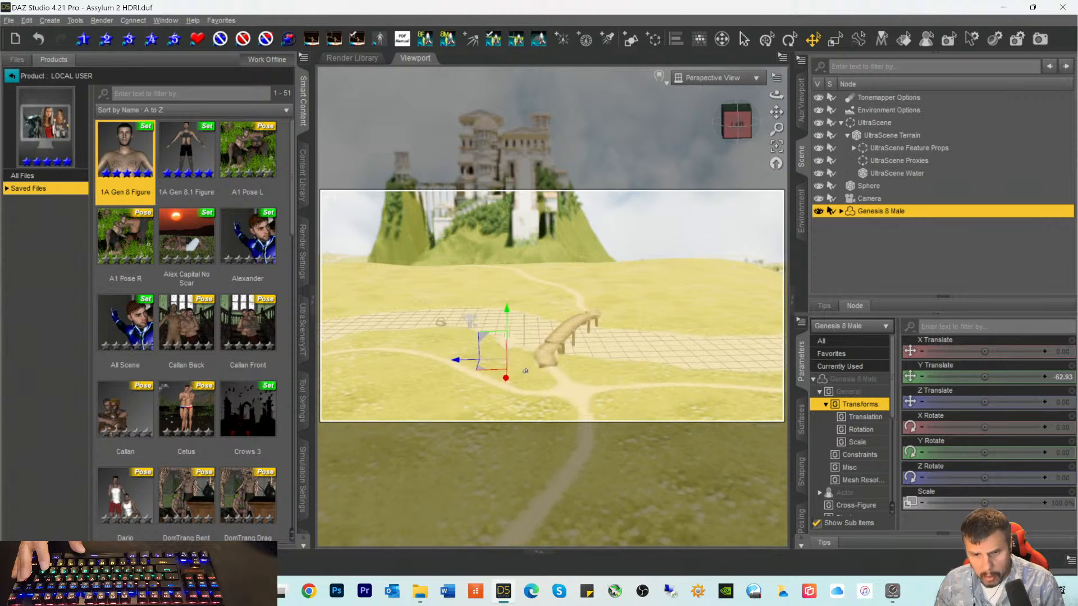
# Step: Move Genesis 8 Male away from the footbridge onto the trail junction, at about X 682.19 and Z -247.58
pyautogui.moveTo(741, 130); pyautogui.dragTo(785, 132)
pyautogui.scroll(6, 594, 407)
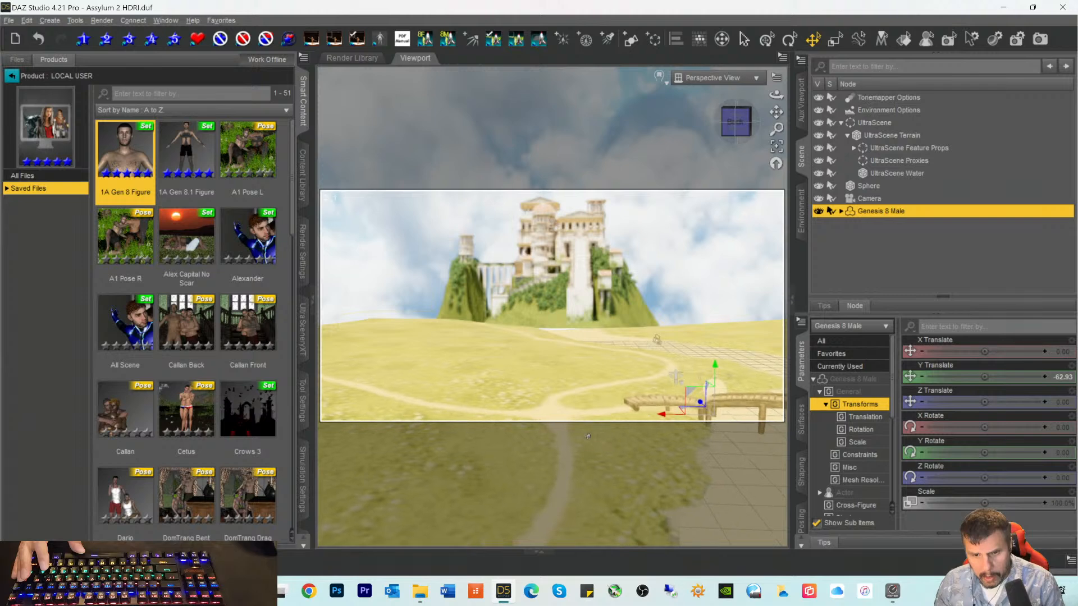
pyautogui.scroll(4, 582, 446)
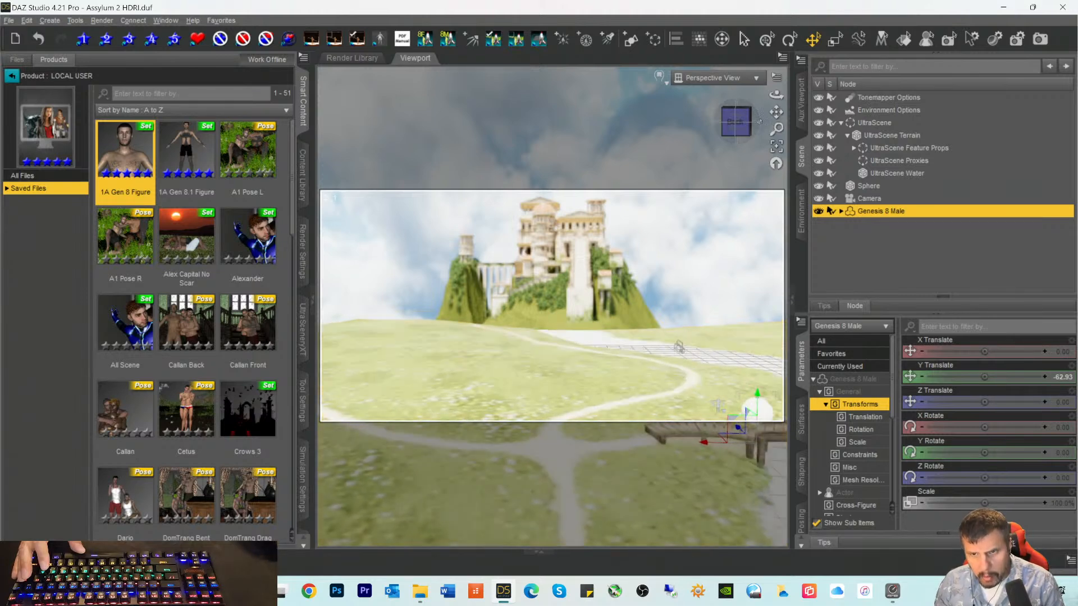
pyautogui.moveTo(777, 112); pyautogui.dragTo(781, 45)
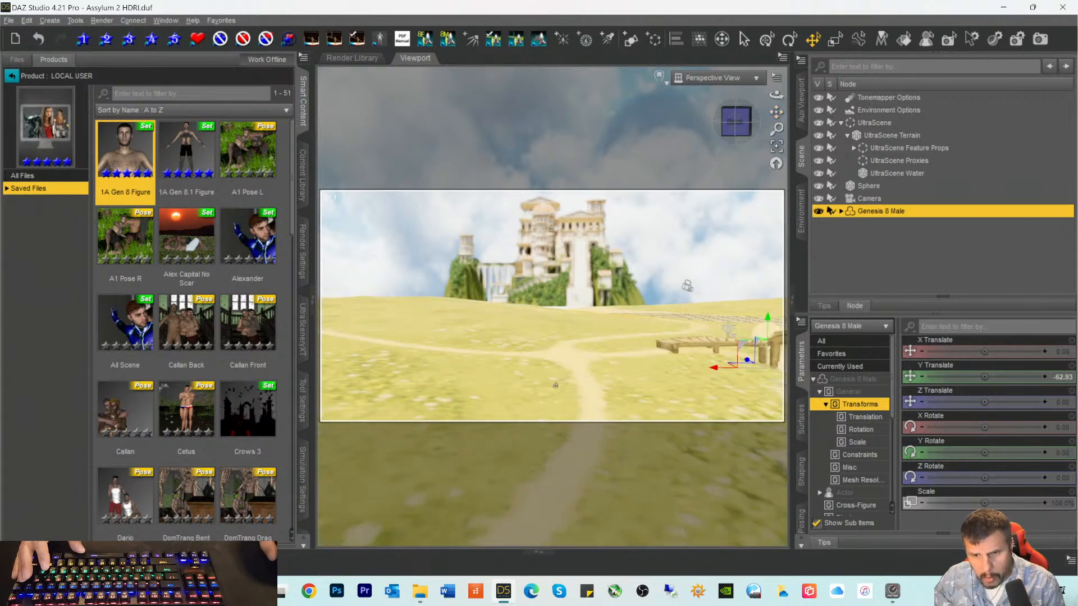
pyautogui.scroll(4, 555, 385)
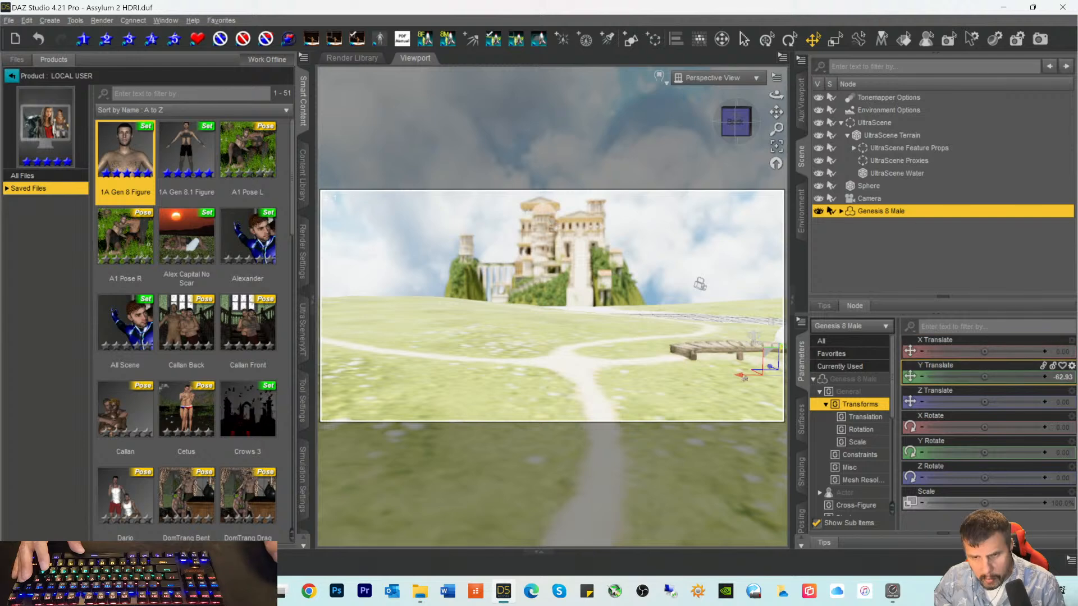
pyautogui.moveTo(777, 112); pyautogui.dragTo(770, 119)
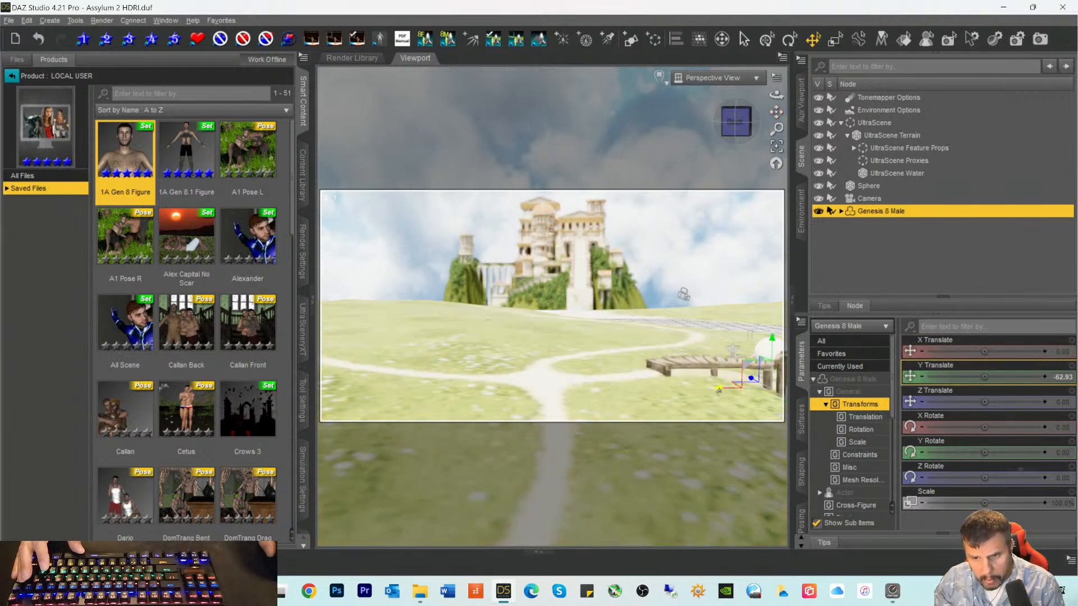
pyautogui.moveTo(718, 389); pyautogui.dragTo(550, 370)
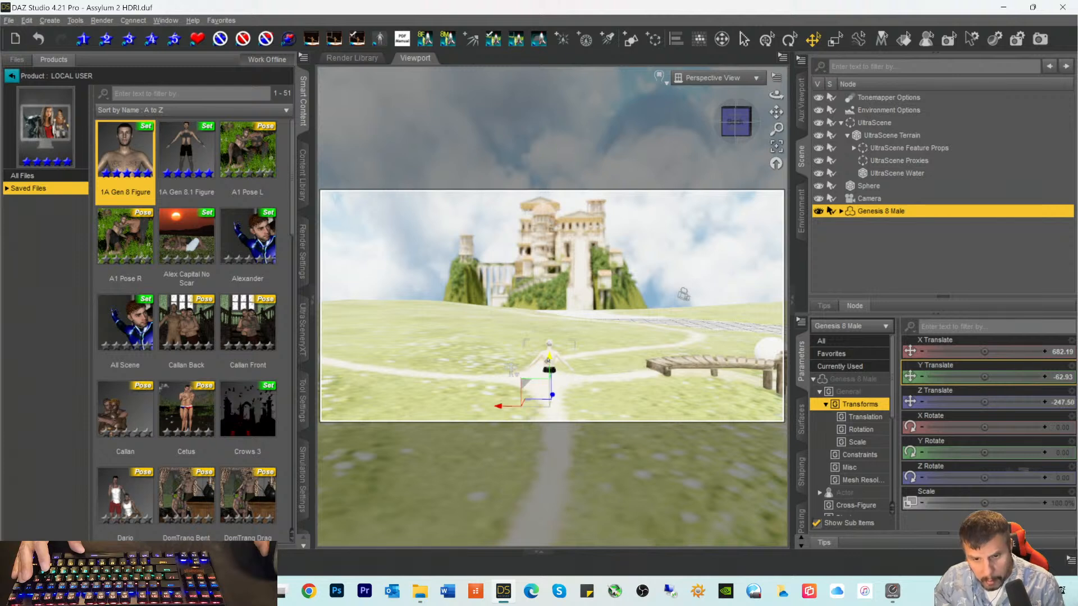
# Step: Raise Genesis 8 Male to about Y 28.16 and shift it along the trail to about Z -362.01
pyautogui.moveTo(550, 356); pyautogui.dragTo(557, 328)
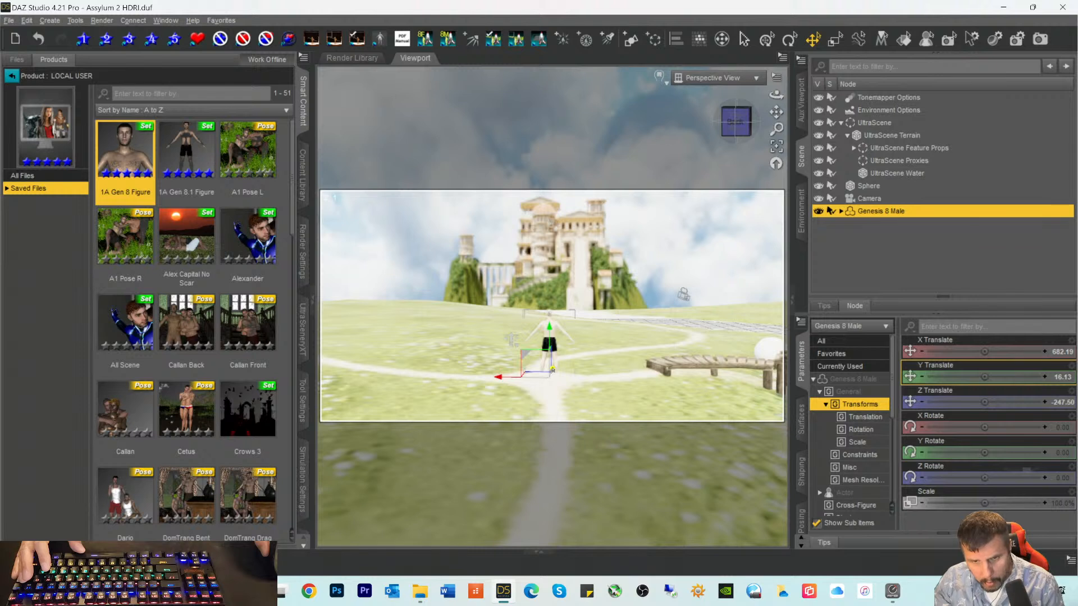
pyautogui.moveTo(549, 375); pyautogui.dragTo(546, 357)
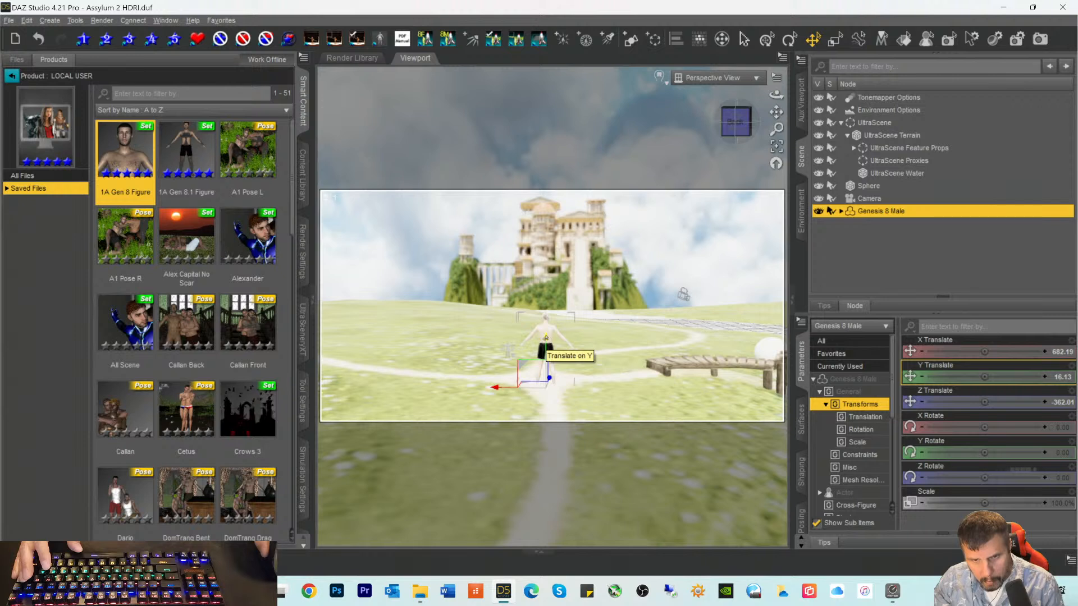
pyautogui.moveTo(545, 338); pyautogui.dragTo(546, 332)
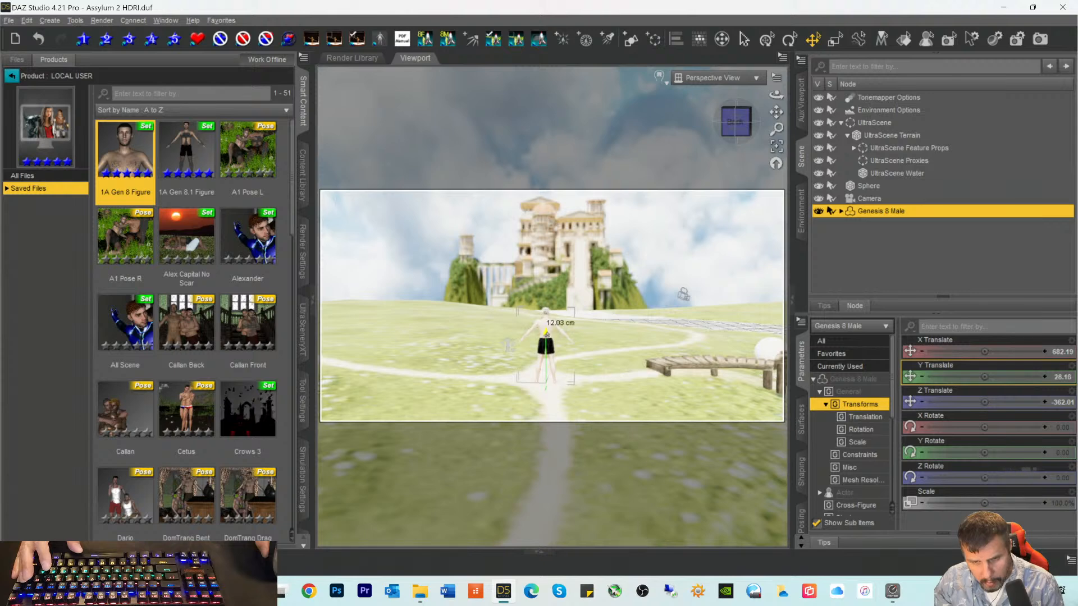
# Step: Examine the figure's placement on the trail from several angles against the castle and footbridge, and select Genesis 8 Male again
pyautogui.moveTo(776, 94); pyautogui.dragTo(575, 95)
pyautogui.moveTo(583, 308); pyautogui.dragTo(764, 196)
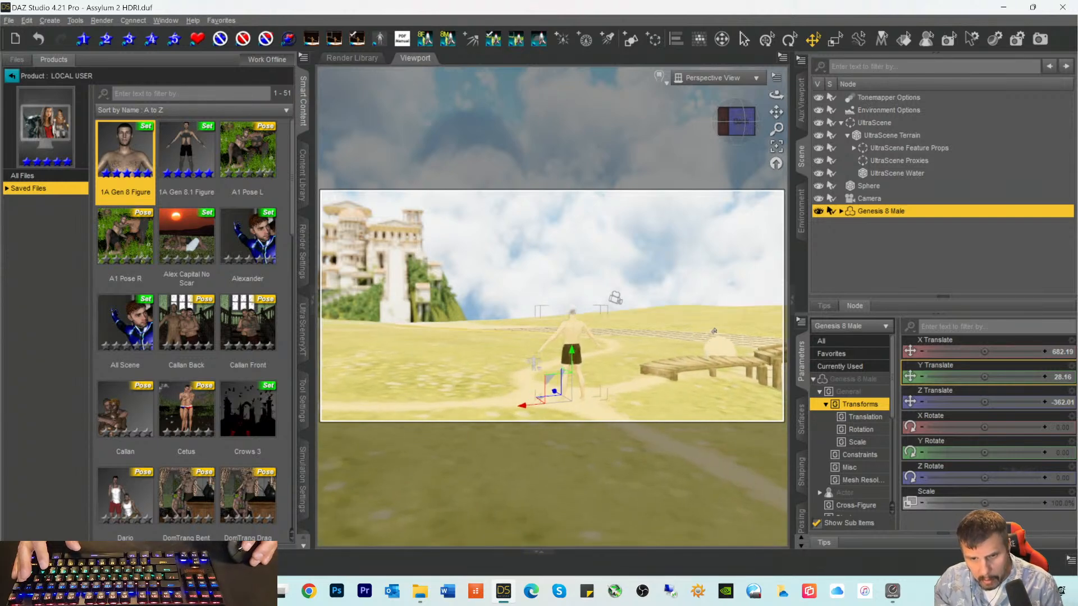
pyautogui.moveTo(743, 134)
pyautogui.mouseDown()
pyautogui.moveTo(780, 136)
pyautogui.moveTo(704, 119)
pyautogui.moveTo(727, 121)
pyautogui.mouseUp()
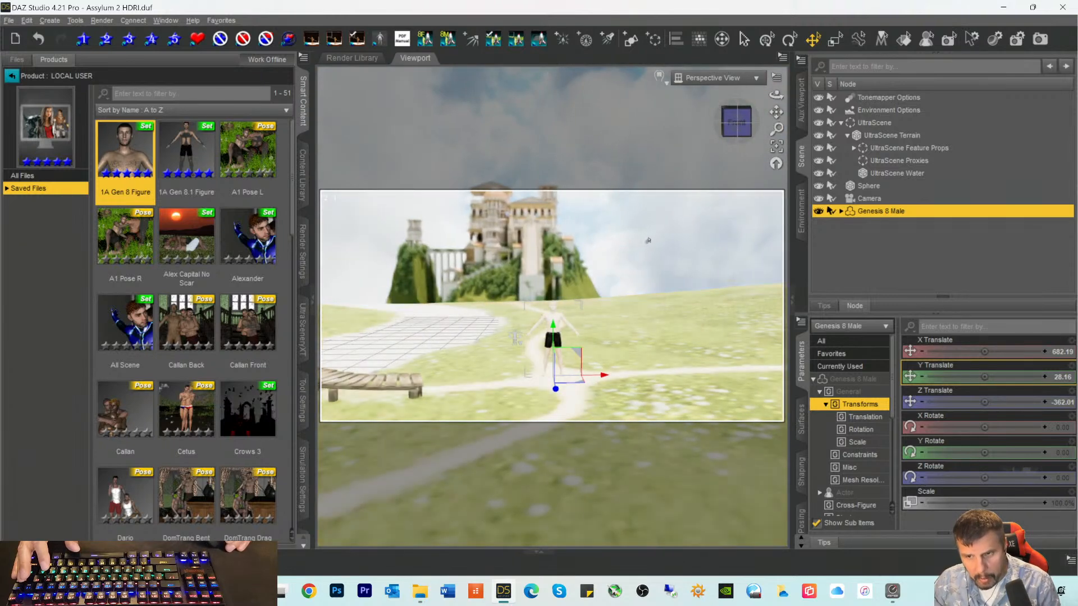
pyautogui.scroll(1, 620, 289)
pyautogui.scroll(2, 637, 299)
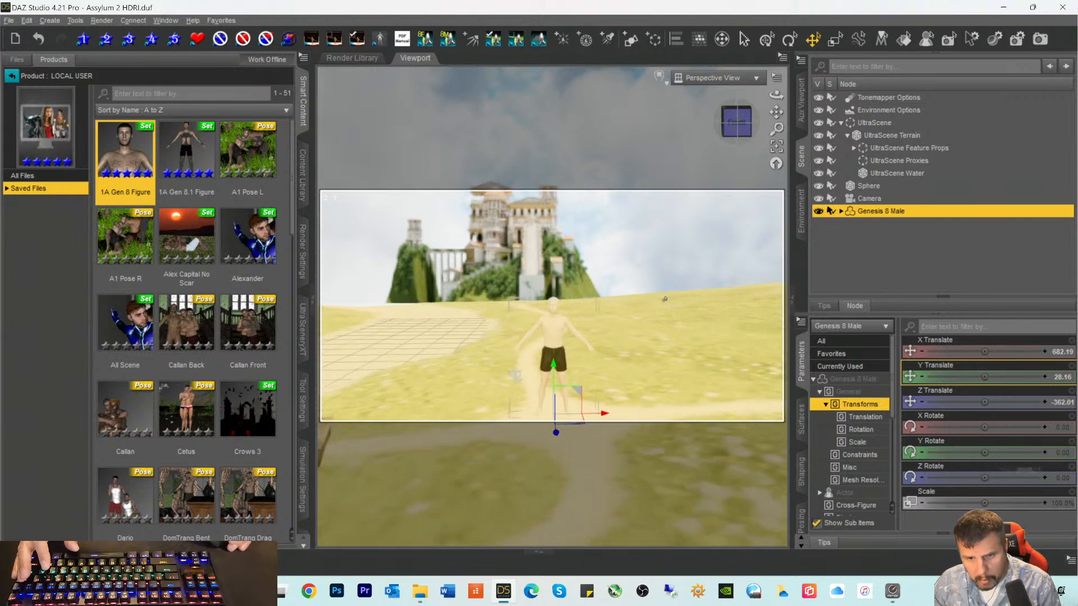
pyautogui.click(665, 297)
pyautogui.moveTo(736, 121); pyautogui.dragTo(670, 120)
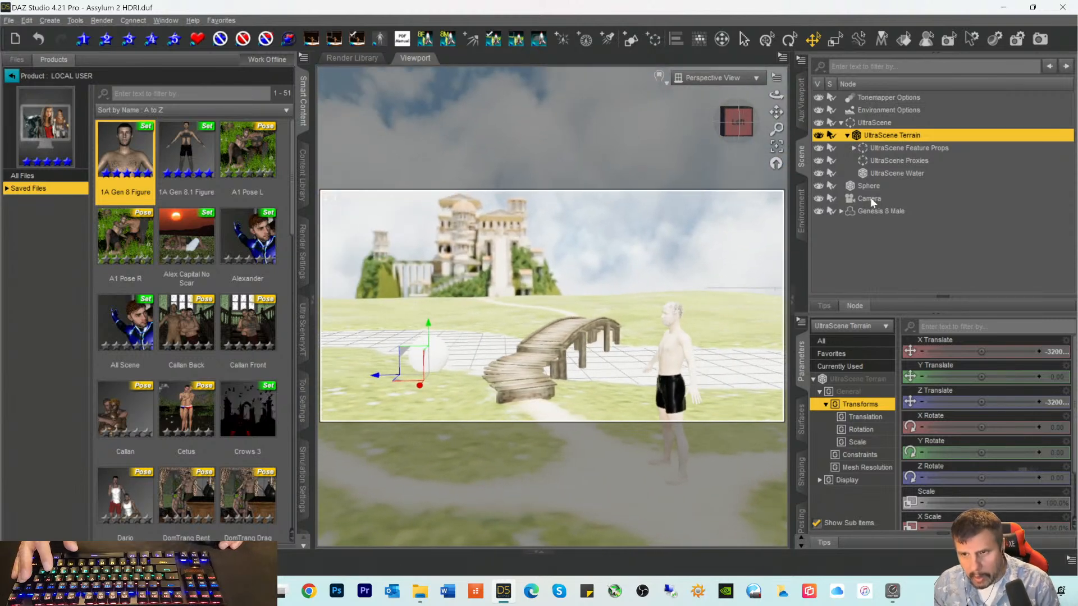
pyautogui.click(867, 213)
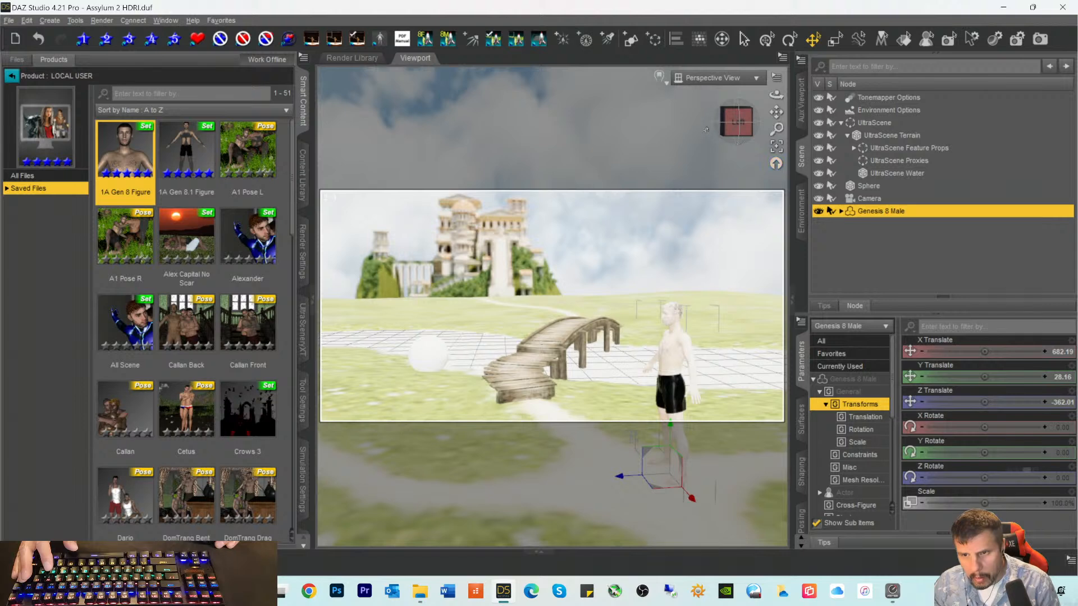
# Step: Frame Genesis 8 Male and examine its placement on the trail from the side, front and back against the castle, selecting UltraScene Terrain
pyautogui.click(779, 147)
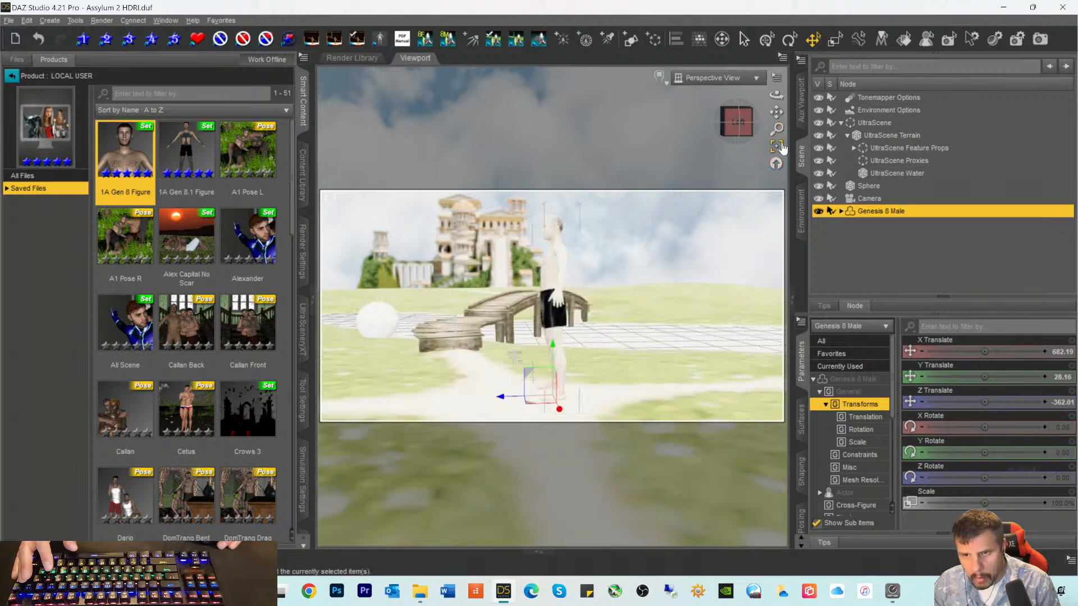
pyautogui.moveTo(744, 121); pyautogui.dragTo(842, 125)
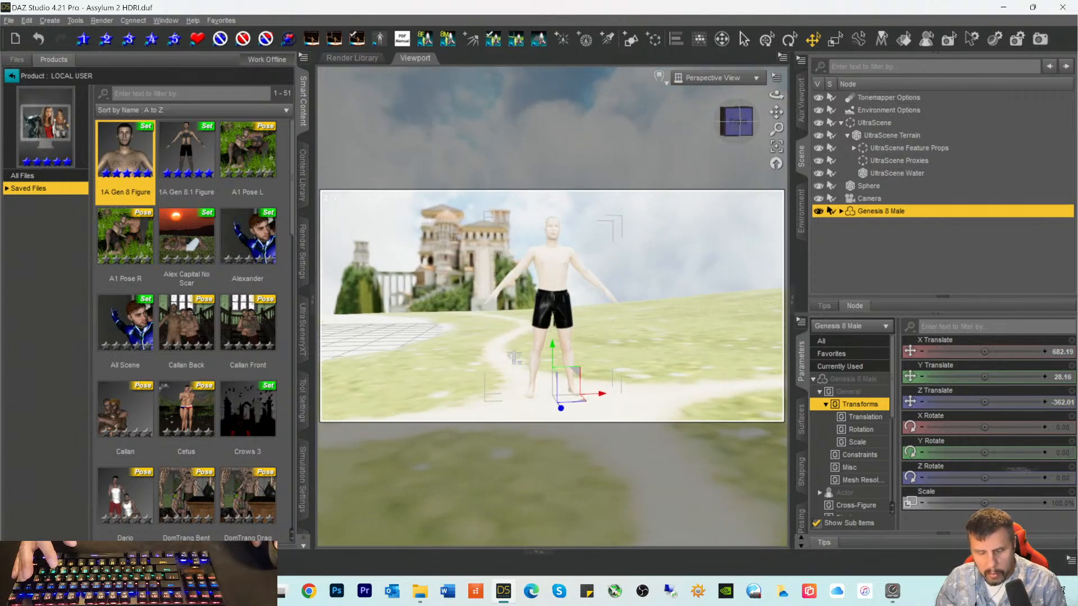
pyautogui.moveTo(842, 125); pyautogui.dragTo(849, 125)
pyautogui.keyDown('ctrl'); pyautogui.keyDown('alt'); pyautogui.moveTo(515, 359); pyautogui.dragTo(514, 359); pyautogui.keyUp('alt'); pyautogui.keyUp('ctrl')
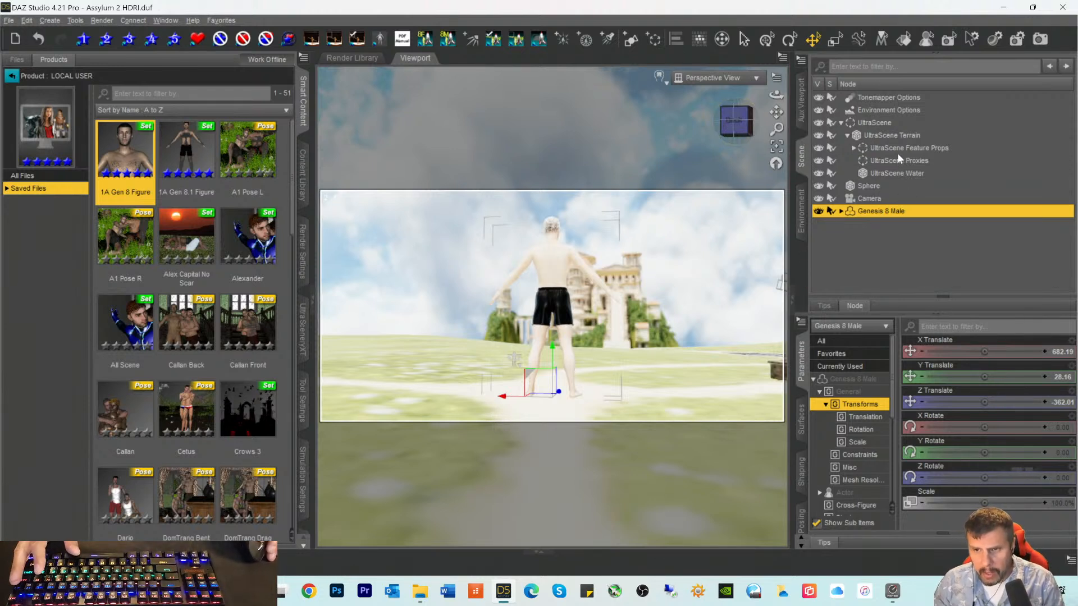
pyautogui.click(884, 133)
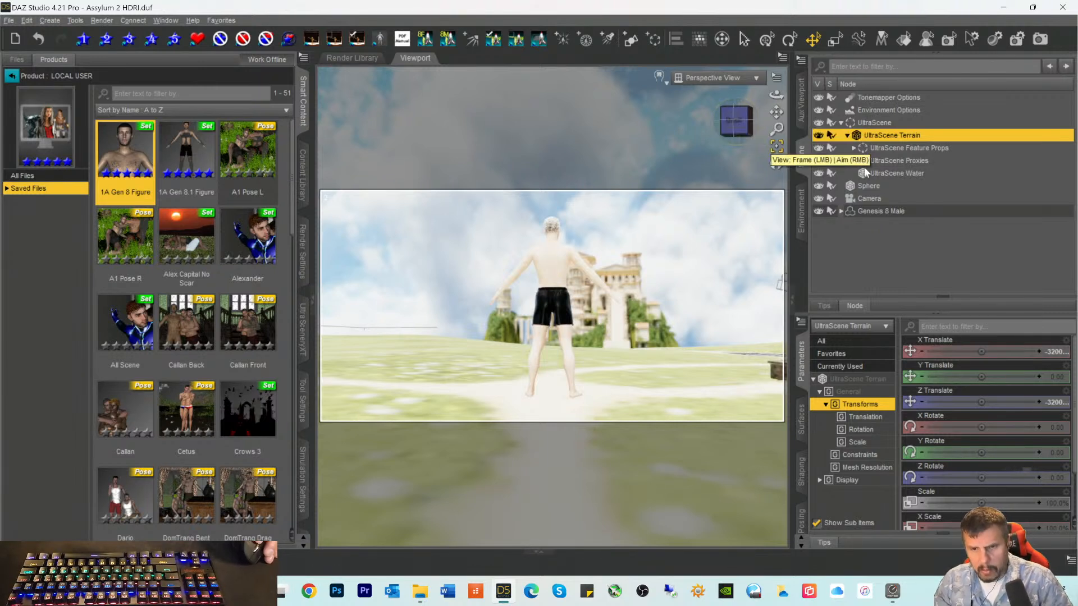
pyautogui.moveTo(728, 125)
pyautogui.mouseDown()
pyautogui.moveTo(775, 114)
pyautogui.moveTo(741, 120)
pyautogui.mouseUp()
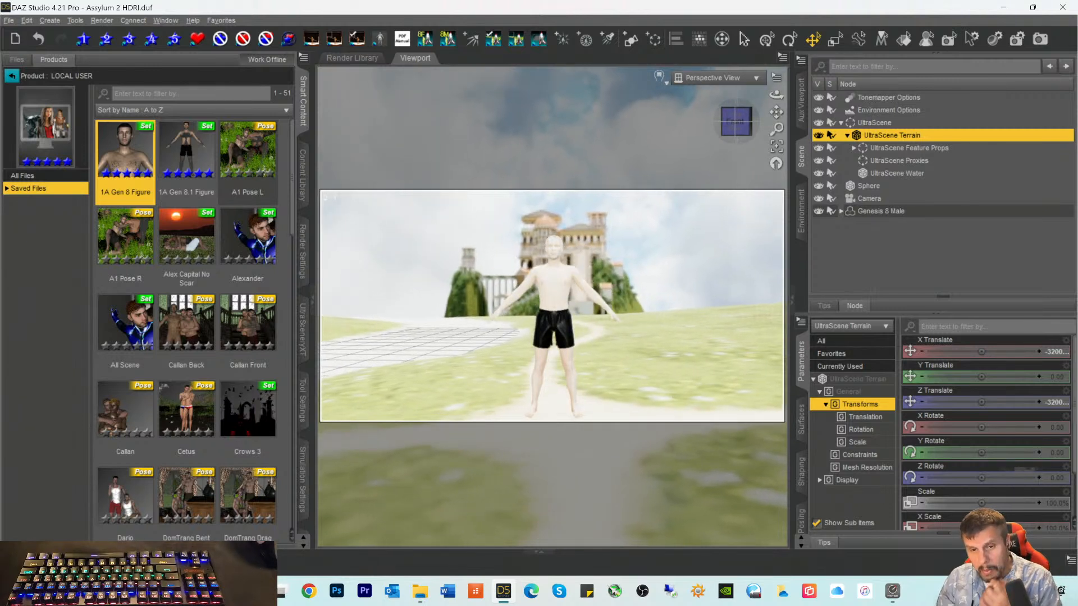
pyautogui.keyDown('ctrl'); pyautogui.keyDown('alt'); pyautogui.moveTo(552, 306); pyautogui.dragTo(494, 306); pyautogui.keyUp('alt'); pyautogui.keyUp('ctrl')
pyautogui.moveTo(706, 123); pyautogui.dragTo(731, 128)
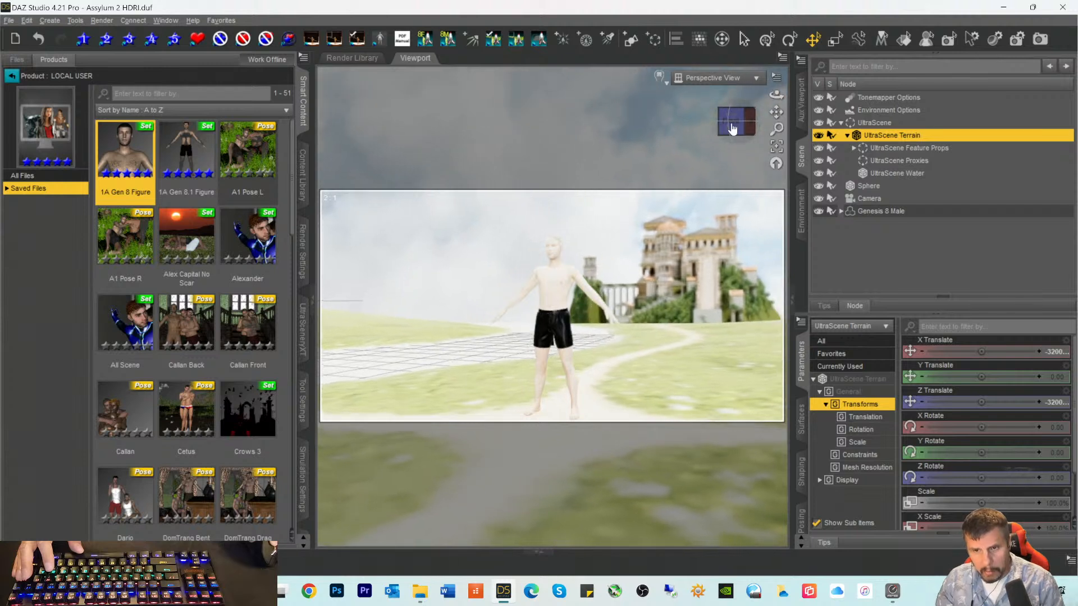
# Step: Switch the viewport to the photorealistic rendered preview and check the figure from several sides against the lake, footbridge and castle
pyautogui.click(655, 83)
pyautogui.click(628, 247)
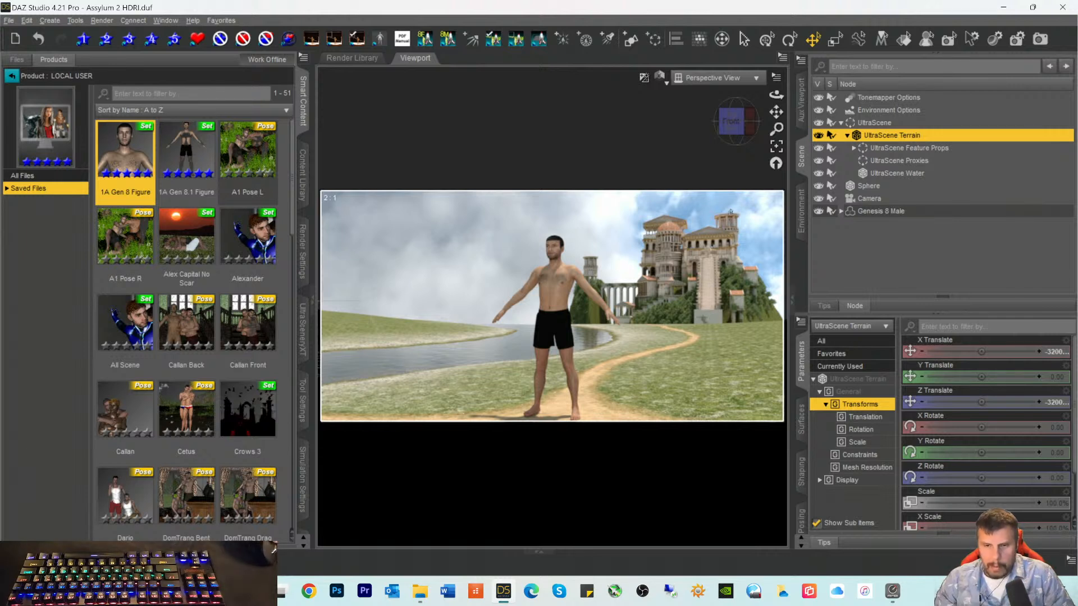
pyautogui.moveTo(733, 120)
pyautogui.mouseDown()
pyautogui.moveTo(705, 121)
pyautogui.moveTo(733, 120)
pyautogui.mouseUp()
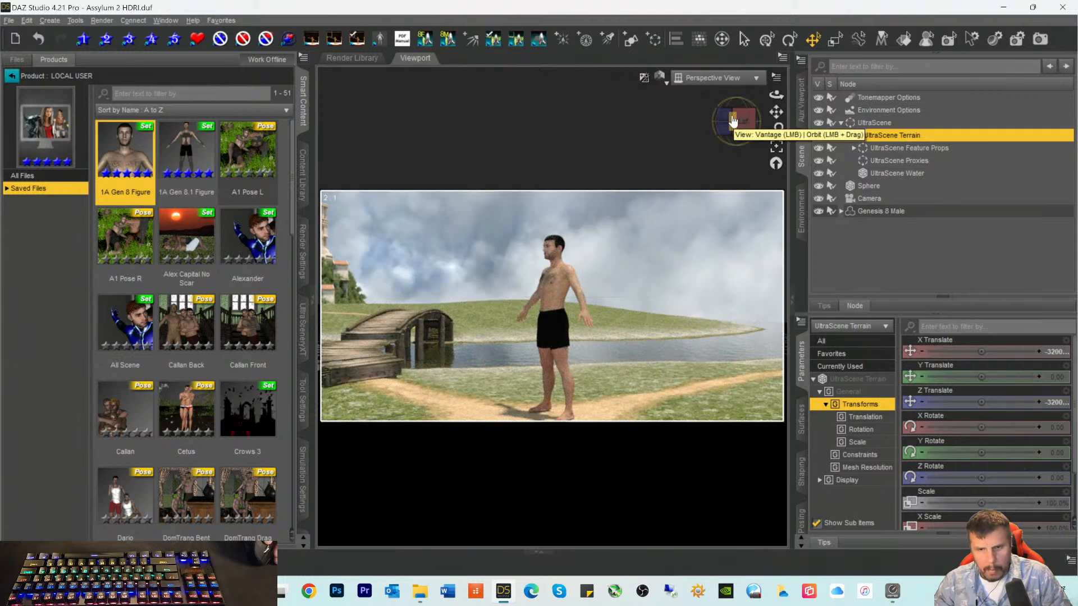
pyautogui.moveTo(733, 121)
pyautogui.mouseDown()
pyautogui.moveTo(708, 121)
pyautogui.moveTo(733, 120)
pyautogui.mouseUp()
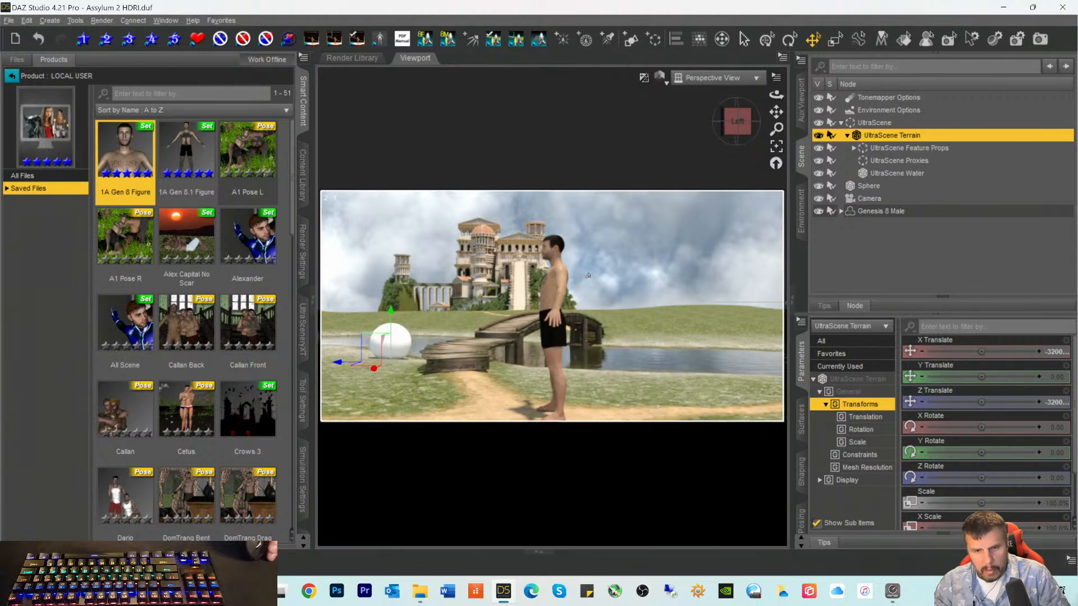
pyautogui.moveTo(736, 130); pyautogui.dragTo(744, 134)
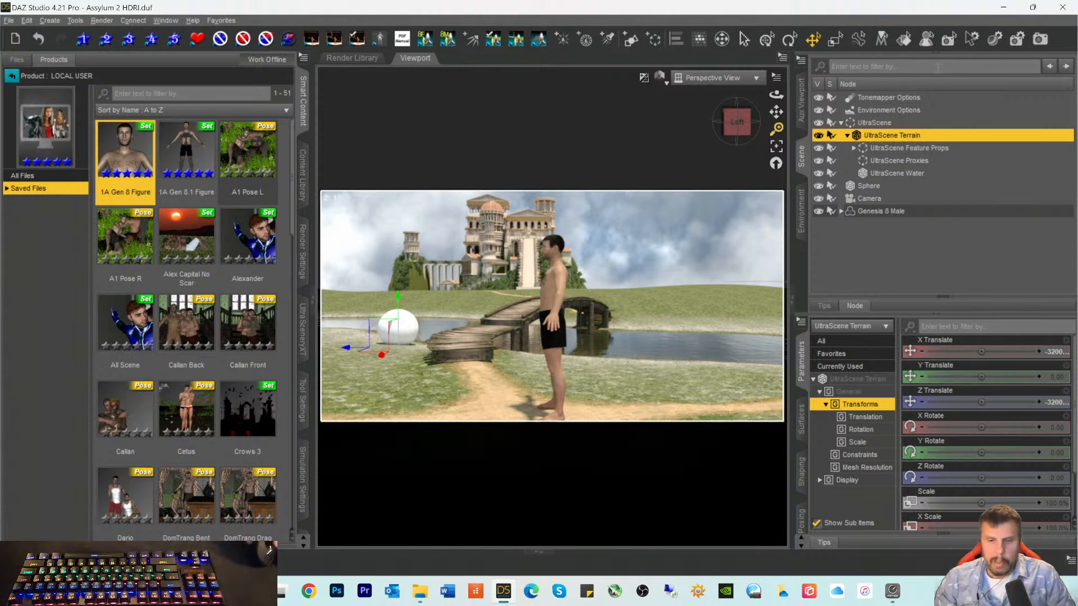
pyautogui.moveTo(737, 126)
pyautogui.mouseDown()
pyautogui.moveTo(699, 127)
pyautogui.moveTo(732, 126)
pyautogui.mouseUp()
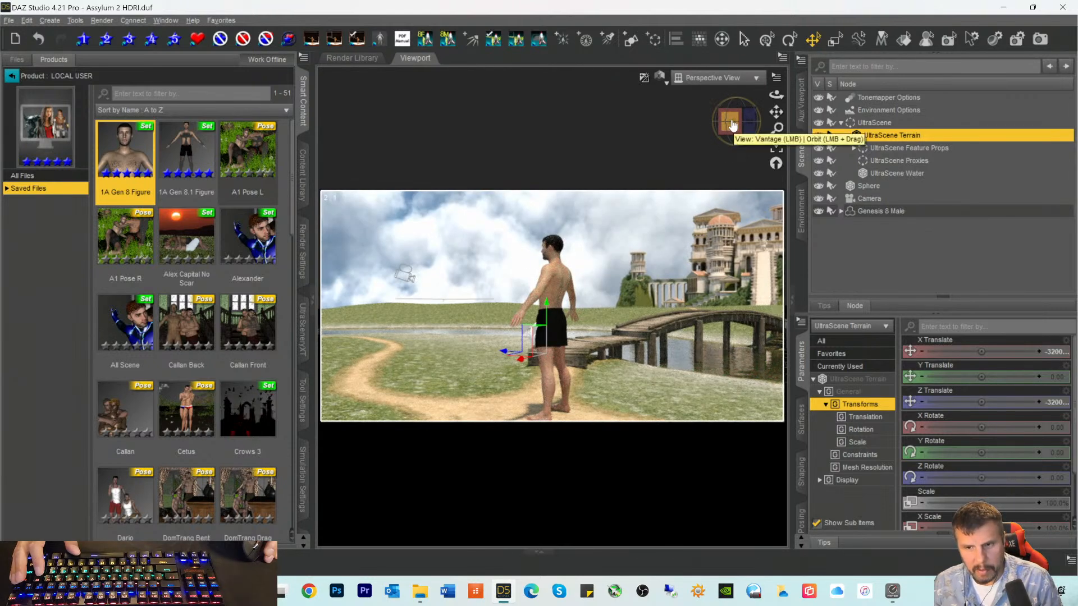
pyautogui.moveTo(732, 125)
pyautogui.mouseDown()
pyautogui.moveTo(721, 125)
pyautogui.moveTo(742, 126)
pyautogui.mouseUp()
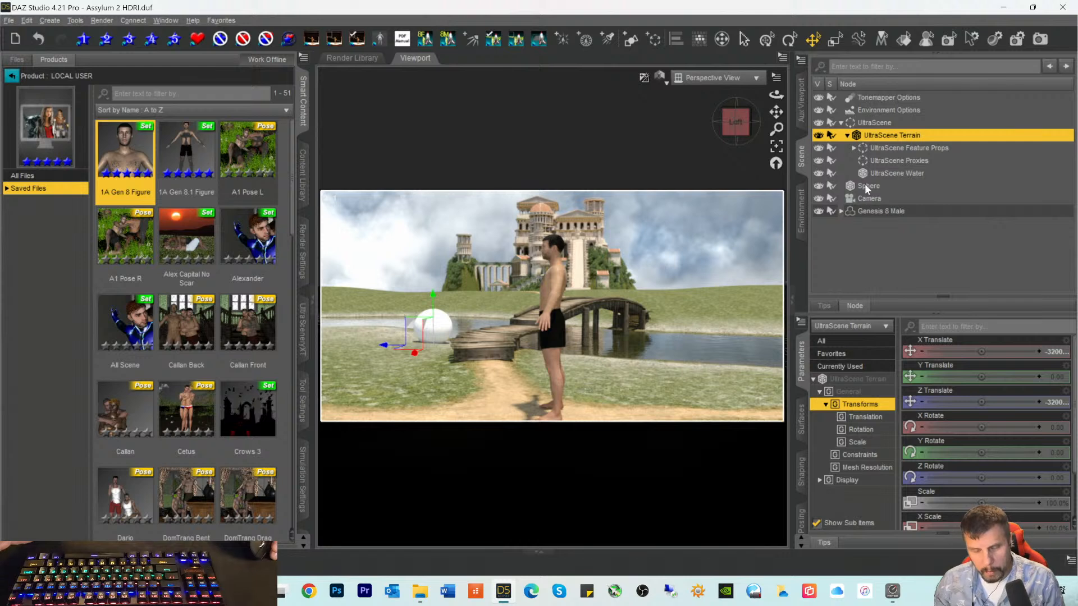
# Step: Select the UltraScene group and examine the rendered scene from frontal, side and elevated angles around the figure
pyautogui.click(848, 125)
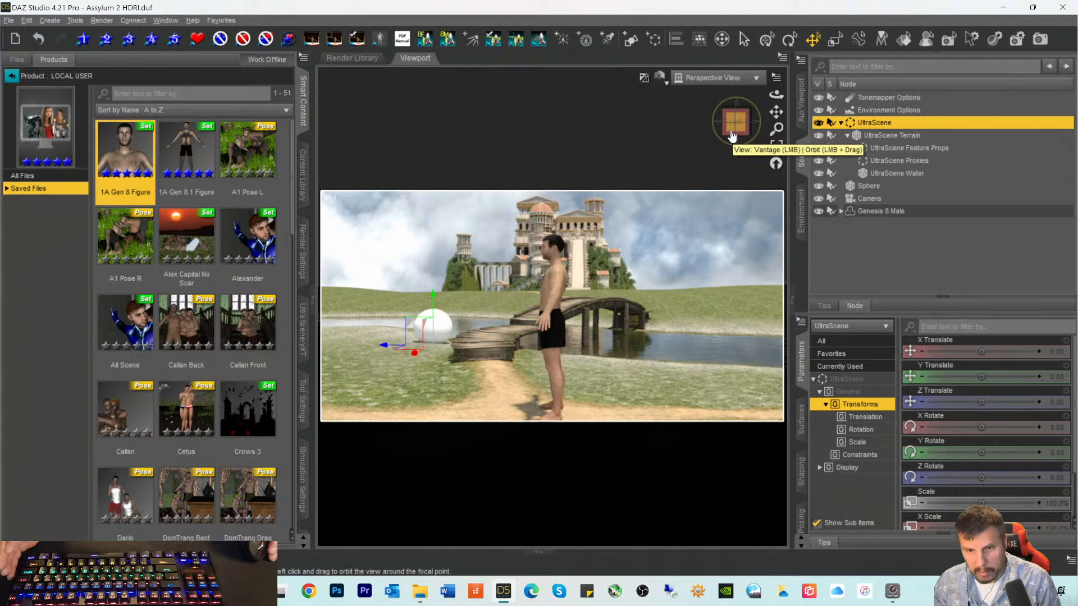
pyautogui.moveTo(735, 121)
pyautogui.mouseDown()
pyautogui.moveTo(747, 122)
pyautogui.moveTo(732, 136)
pyautogui.mouseUp()
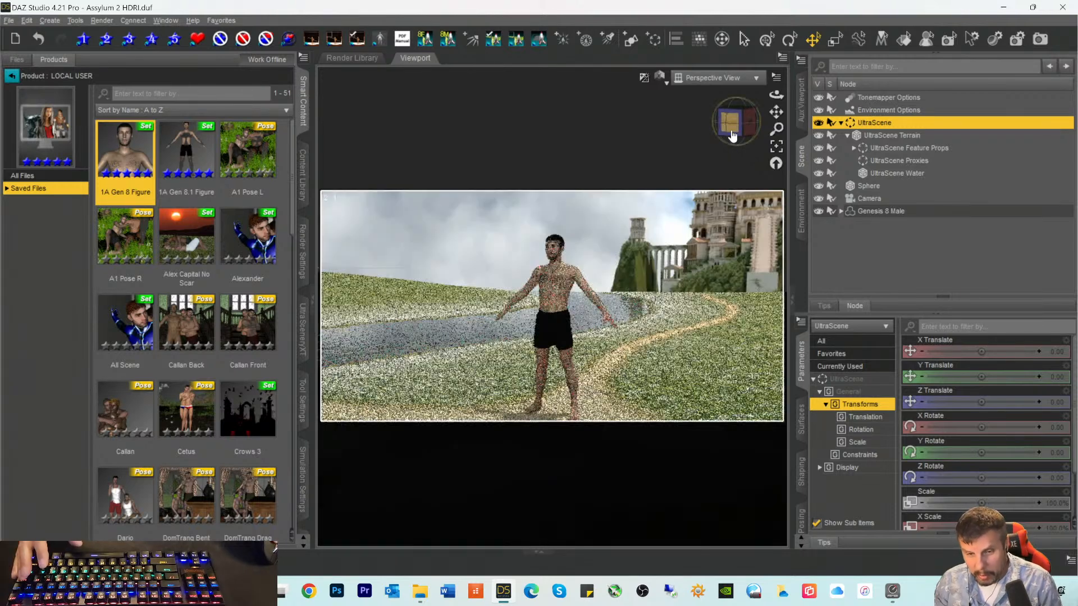
pyautogui.moveTo(734, 127); pyautogui.dragTo(737, 129)
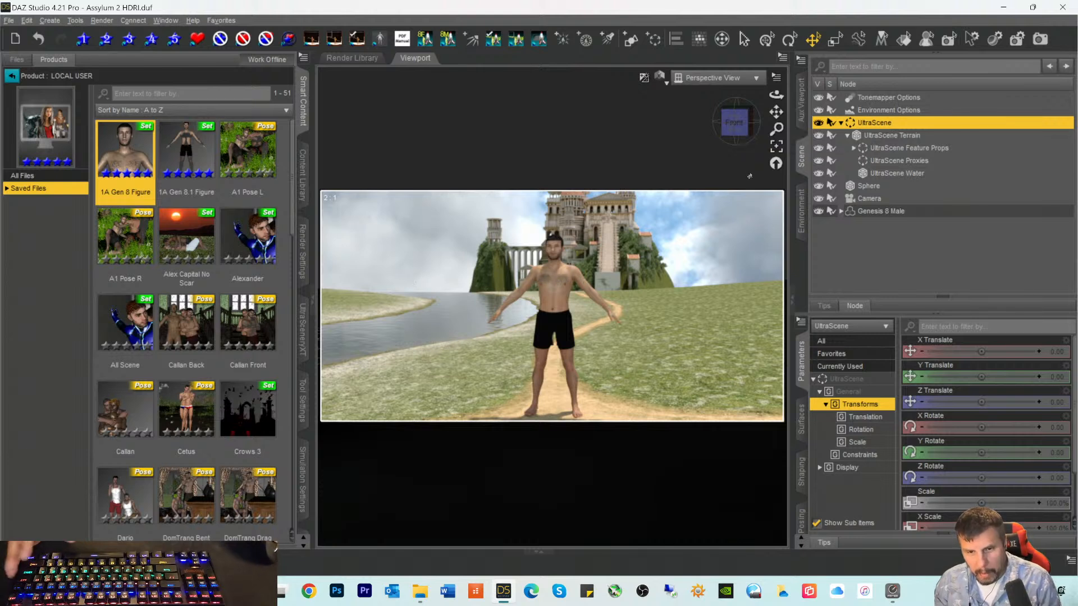
pyautogui.moveTo(732, 131)
pyautogui.mouseDown()
pyautogui.moveTo(661, 133)
pyautogui.moveTo(685, 125)
pyautogui.mouseUp()
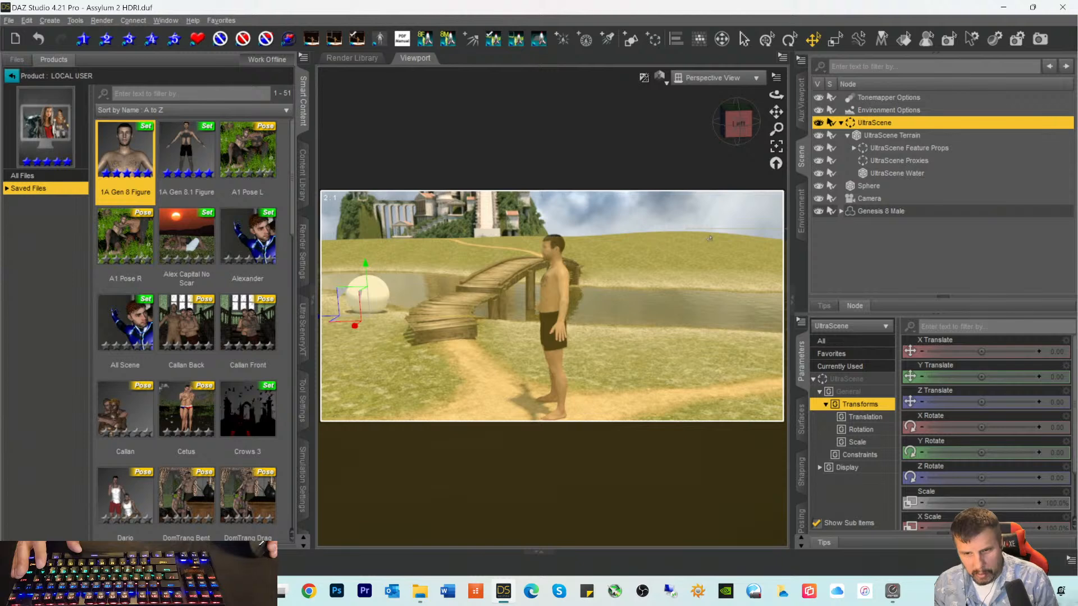
pyautogui.moveTo(737, 133); pyautogui.dragTo(789, 131)
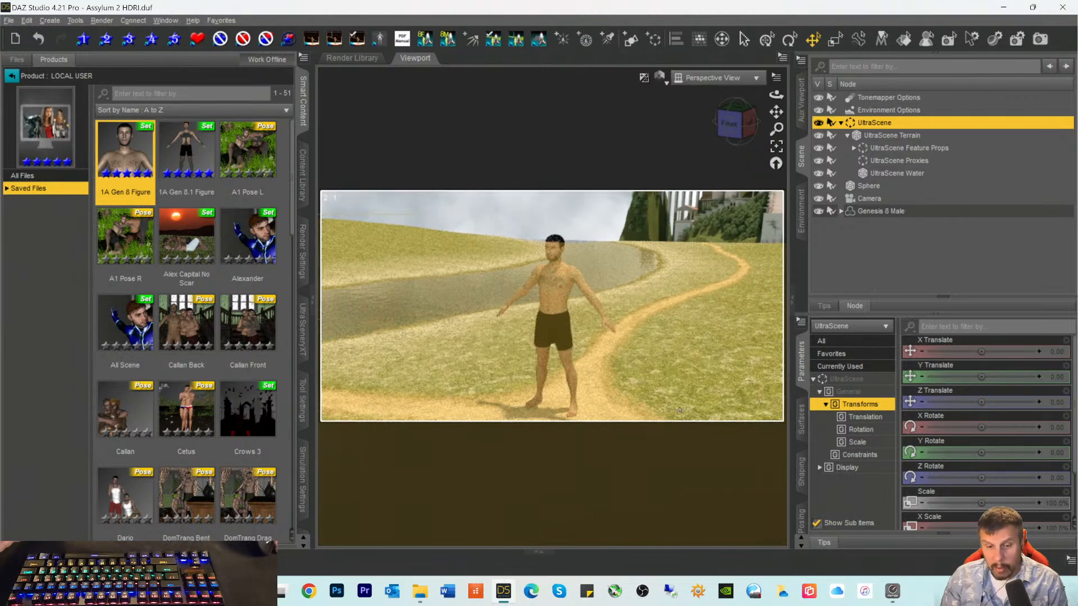
pyautogui.moveTo(730, 127); pyautogui.dragTo(733, 130)
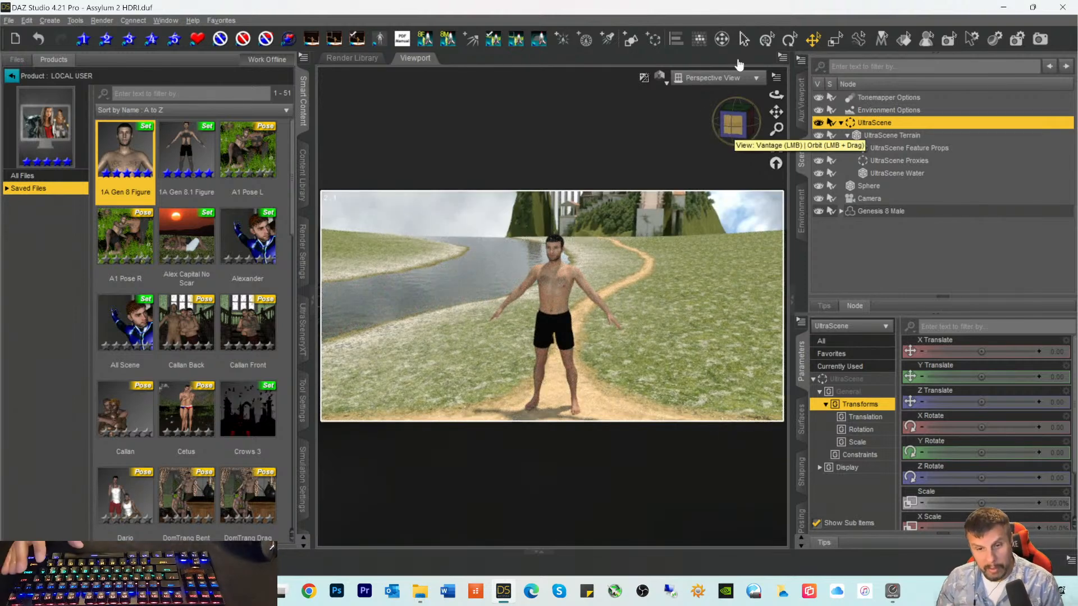
pyautogui.click(733, 126)
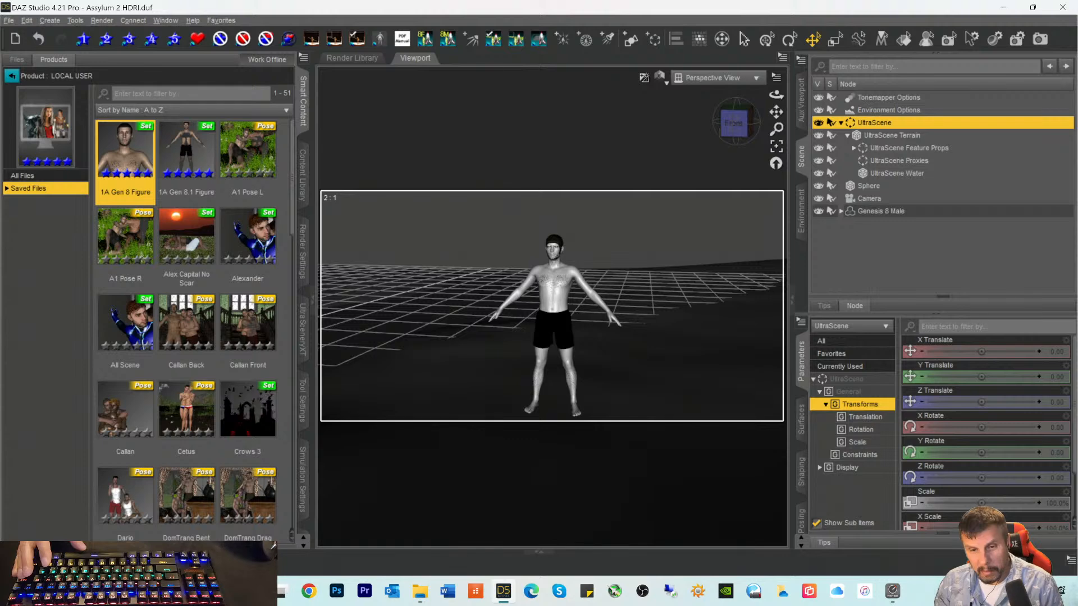
pyautogui.click(734, 133)
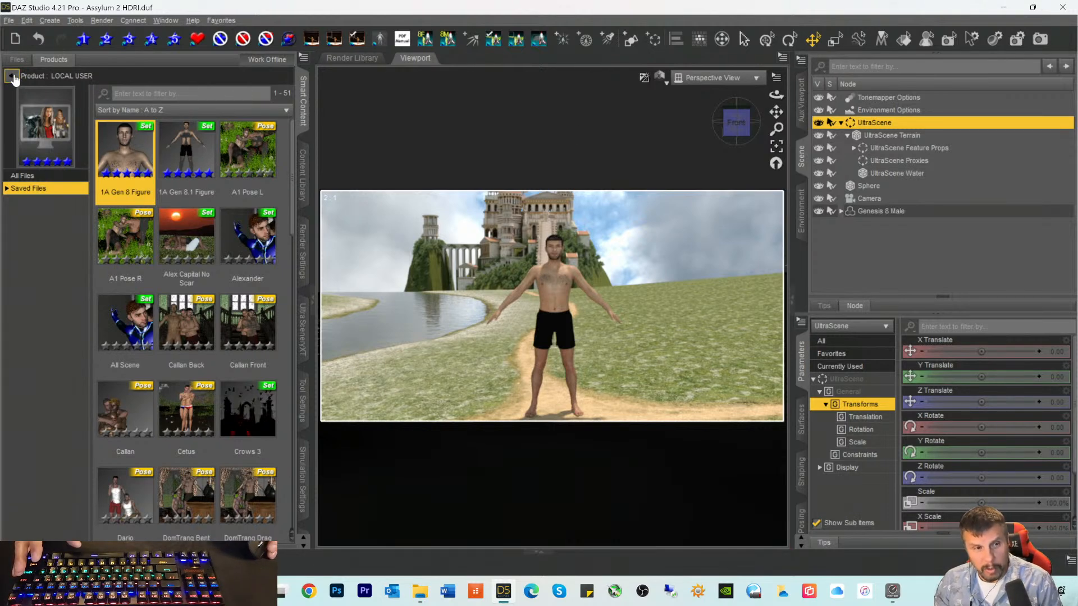
# Step: Return to the full product list and delete Genesis 8 Male from the scene
pyautogui.click(11, 75)
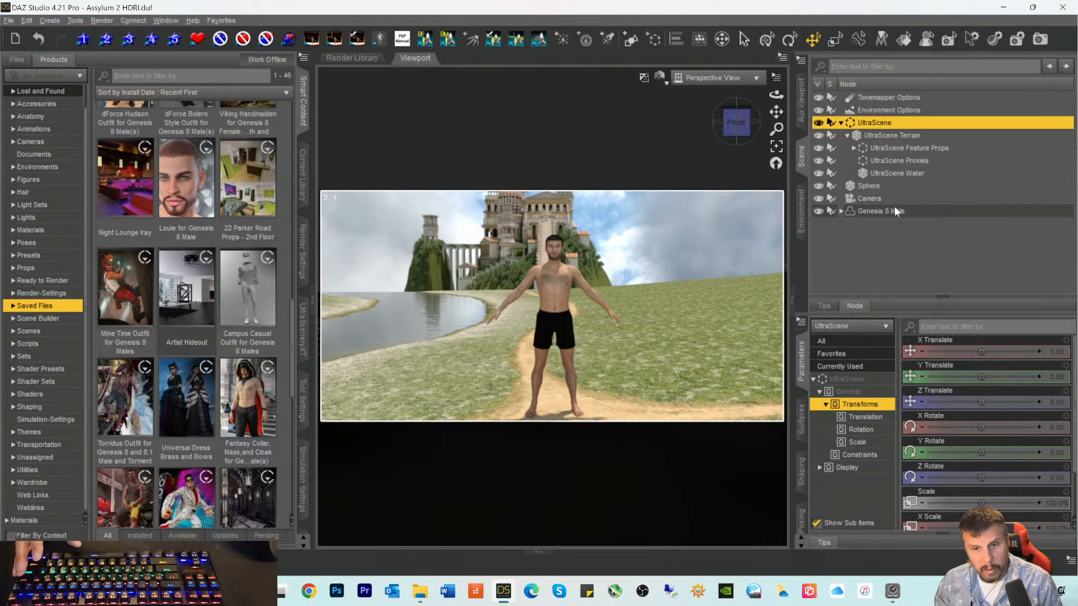
pyautogui.click(849, 211)
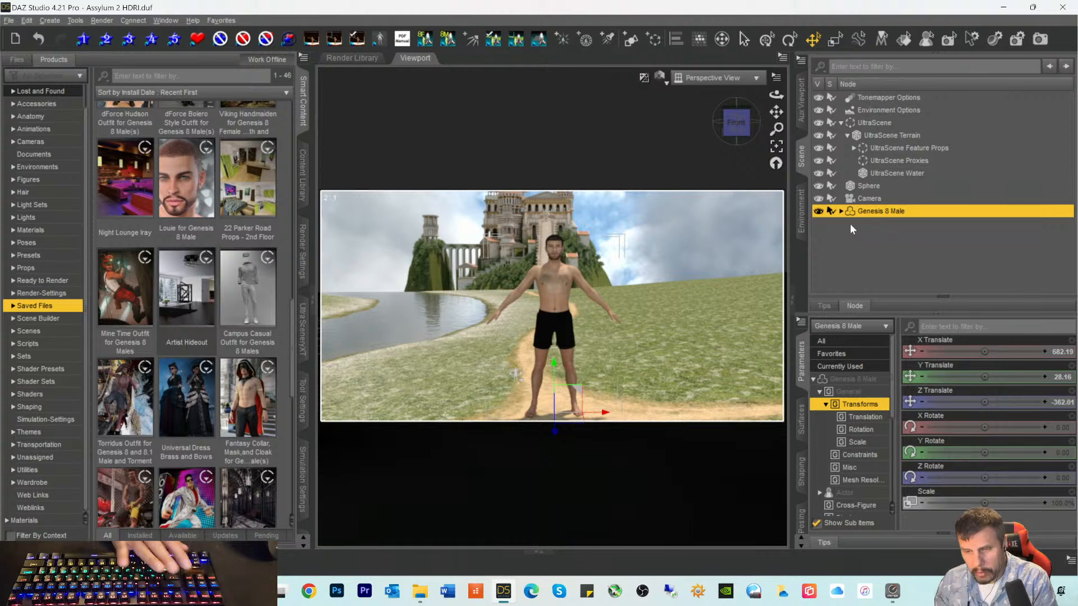
pyautogui.press('Delete')
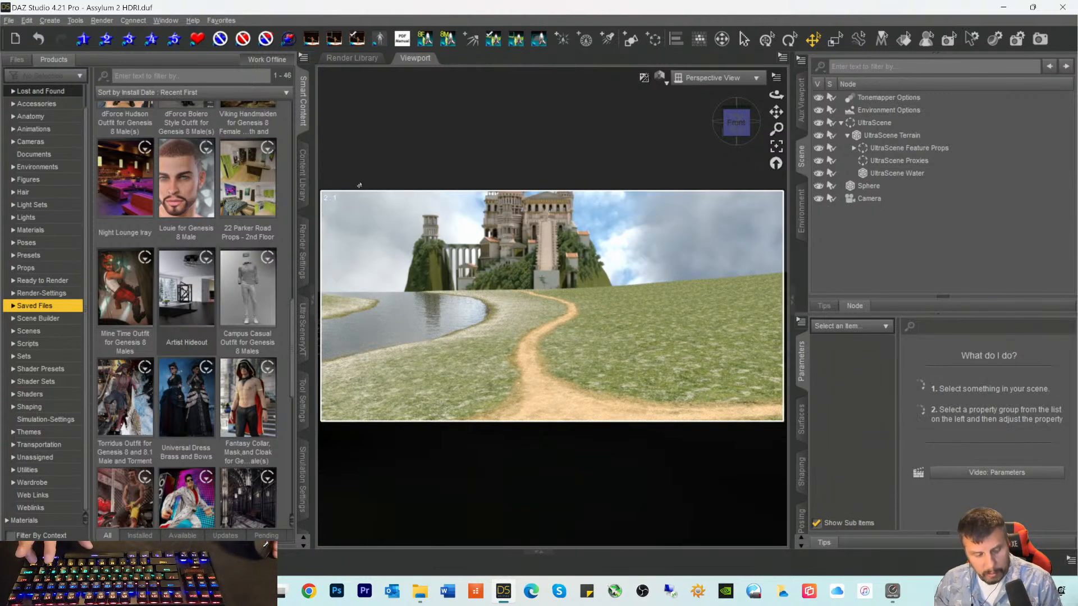
# Step: Search the Default product category for "ultra"
pyautogui.click(152, 78)
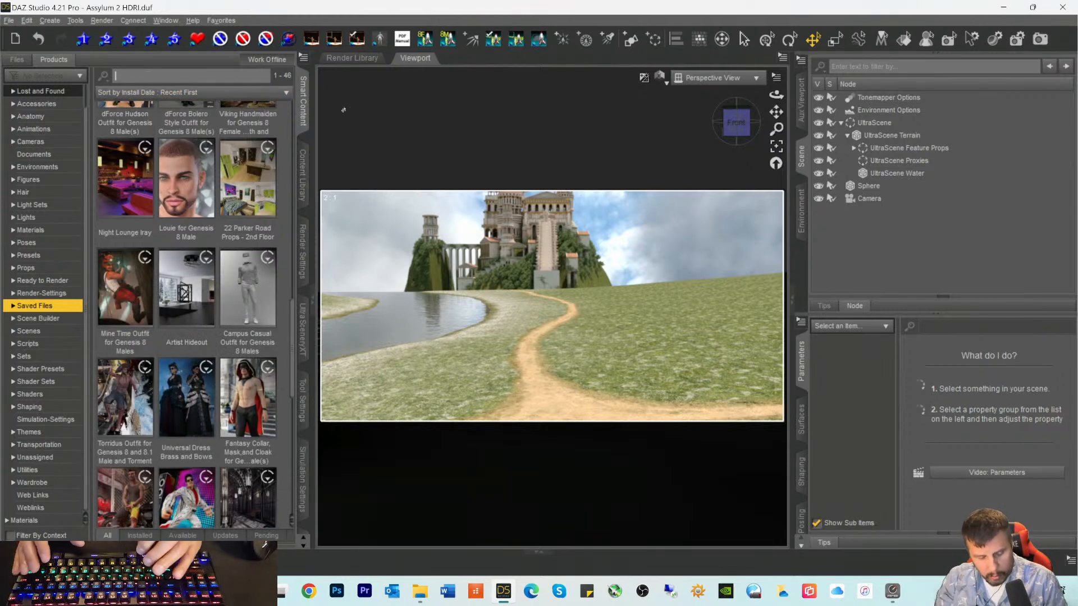
pyautogui.write('ultrta')
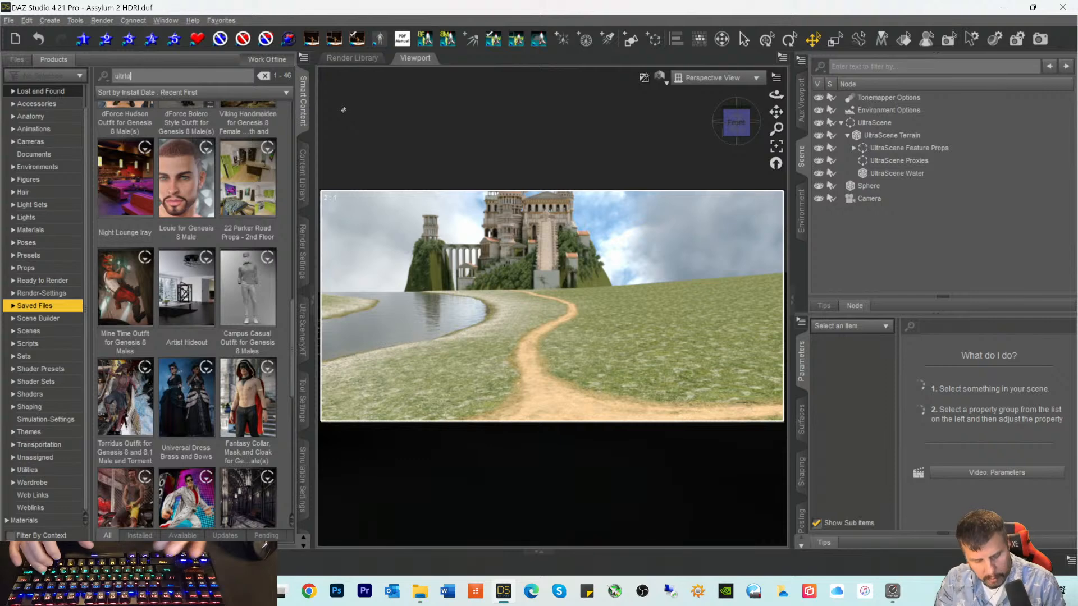
pyautogui.press('Left')
pyautogui.press('BackSpace')
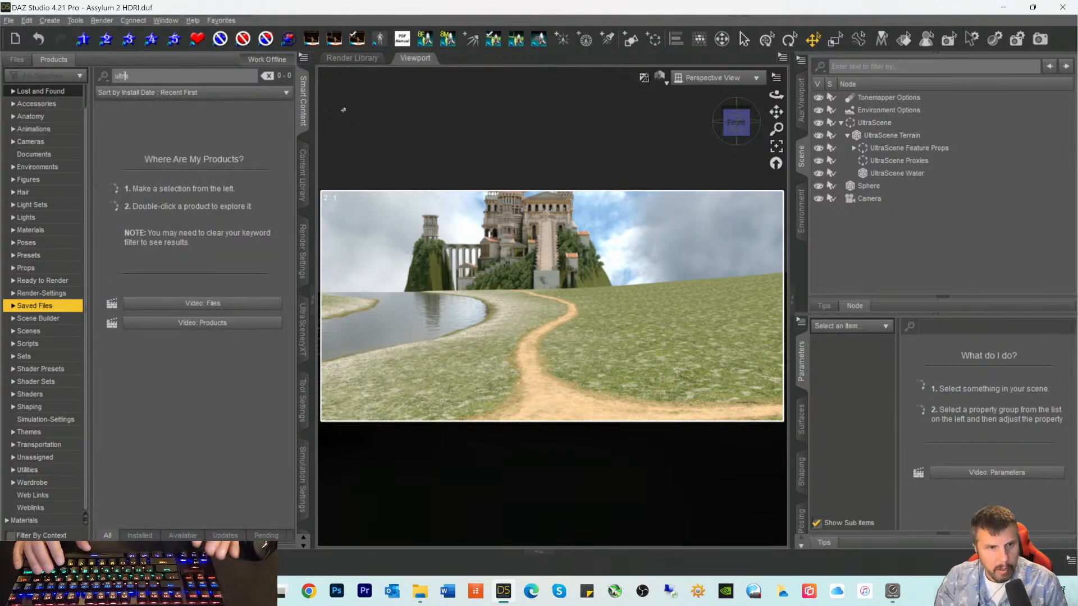
pyautogui.click(29, 104)
pyautogui.click(30, 104)
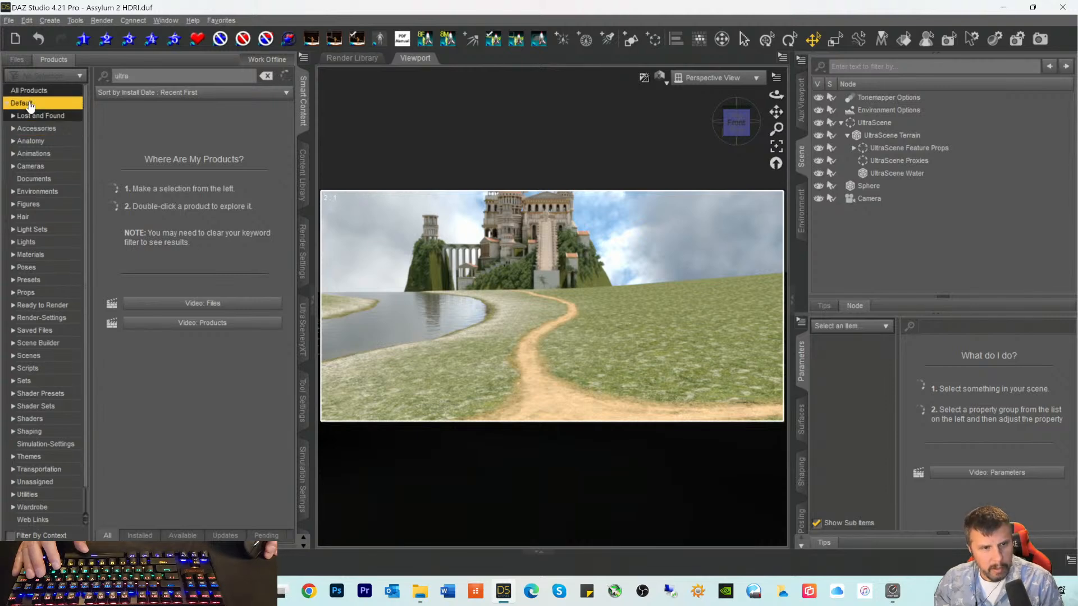
# Step: Find the UltraScenery - Realistic Landscape System product among the results and open its Utilities
pyautogui.scroll(-3, 197, 345)
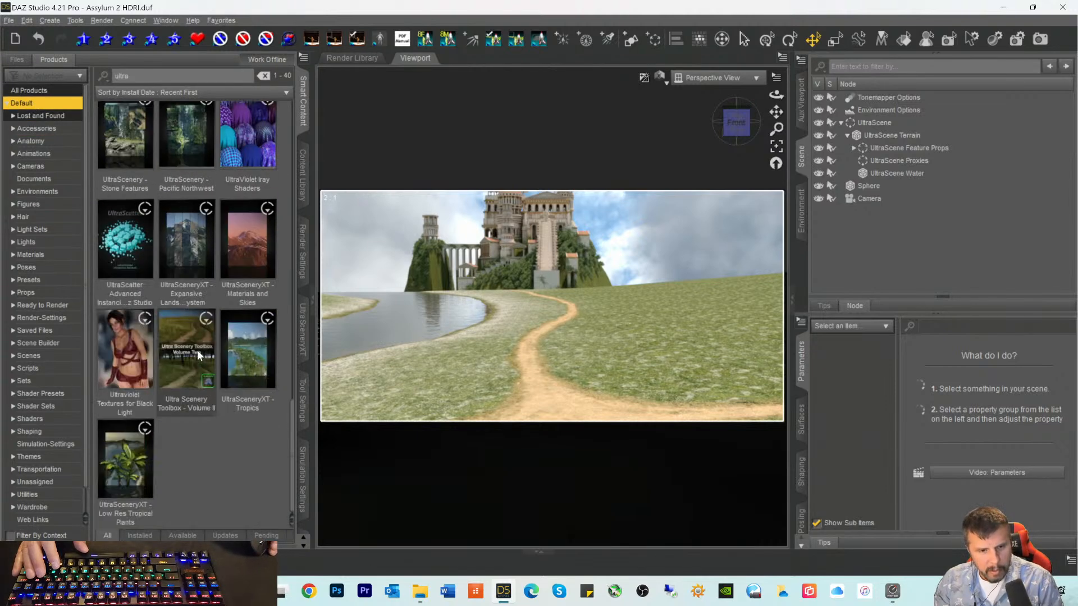
pyautogui.scroll(6, 185, 337)
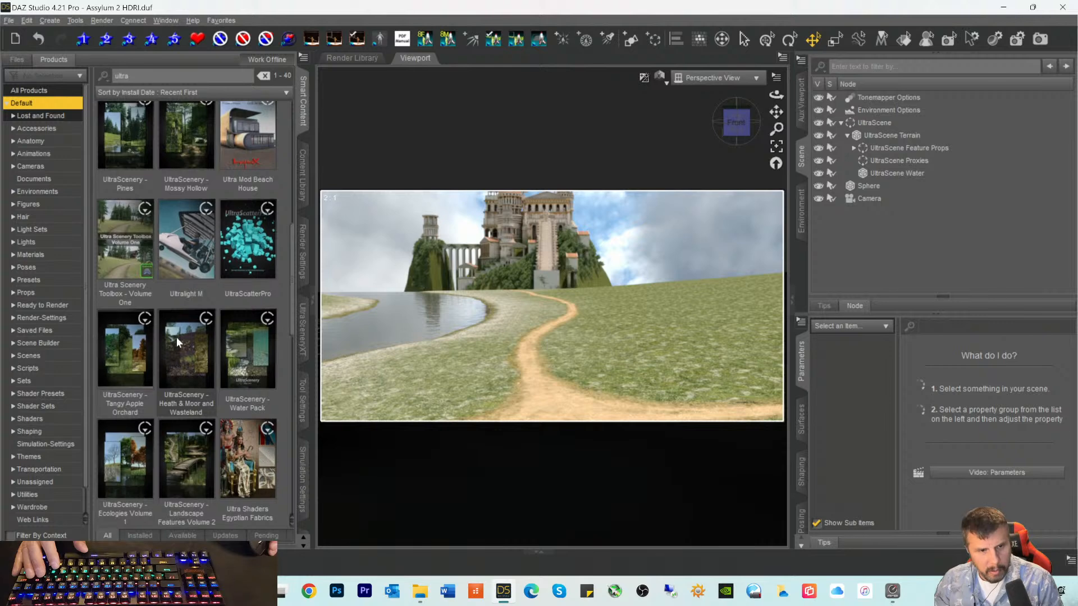
pyautogui.scroll(-3, 176, 338)
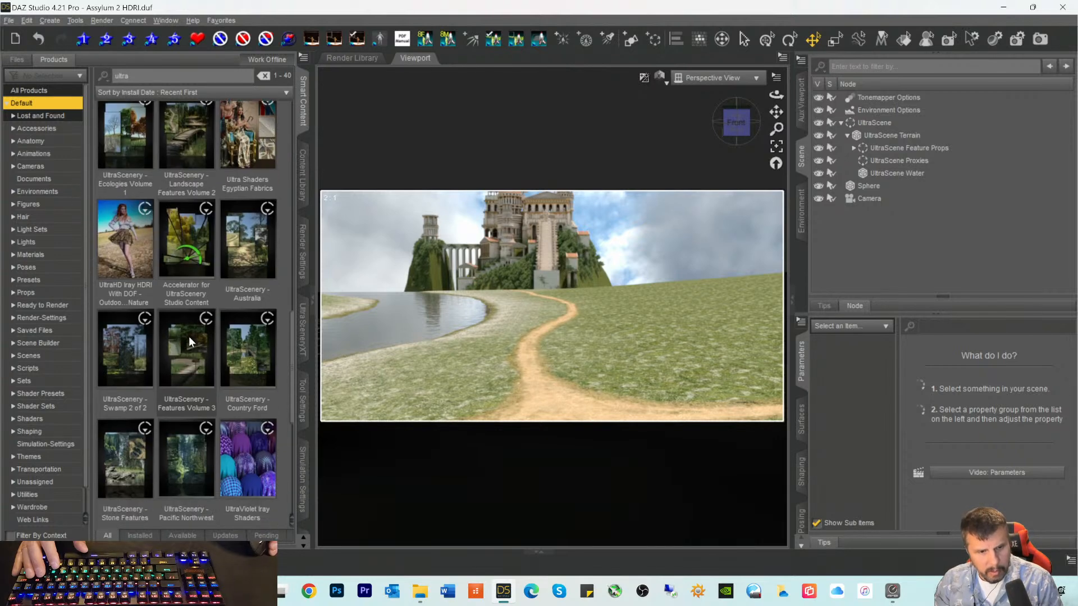
pyautogui.scroll(3, 188, 335)
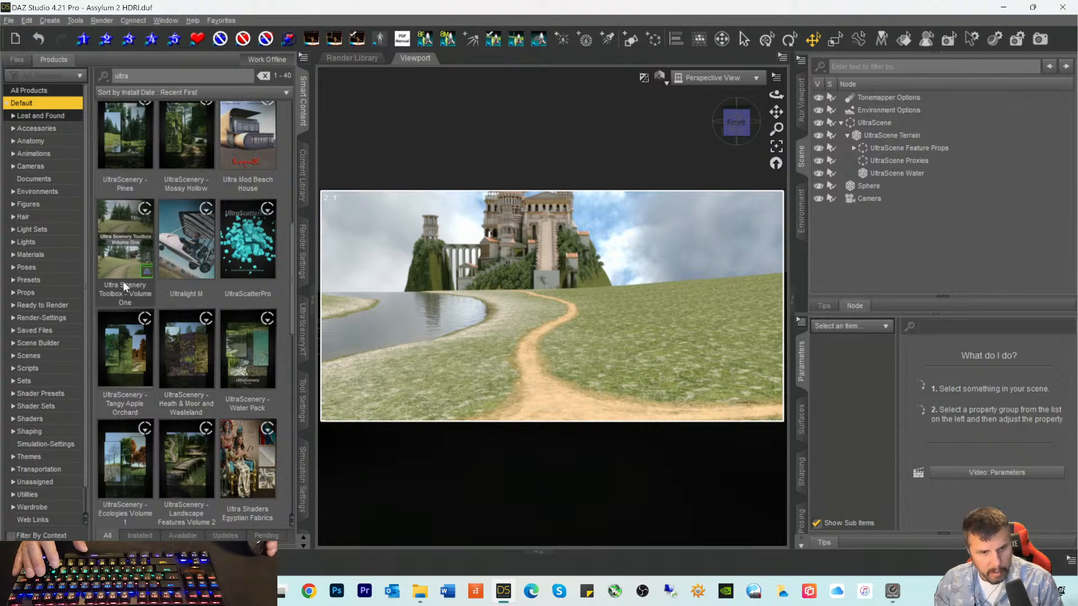
pyautogui.scroll(3, 139, 213)
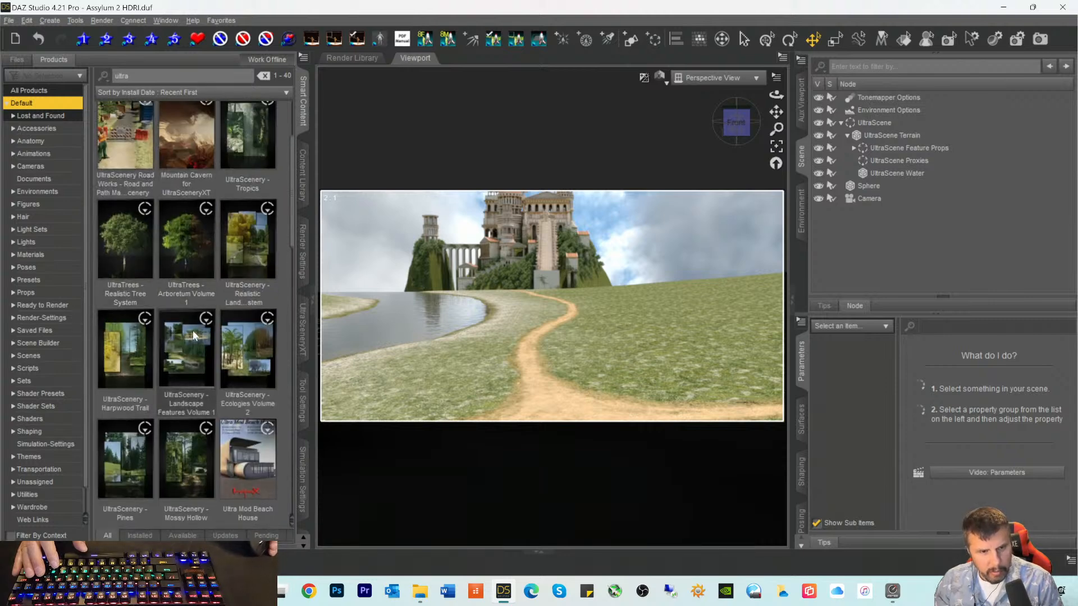
pyautogui.doubleClick(248, 251)
pyautogui.click(23, 239)
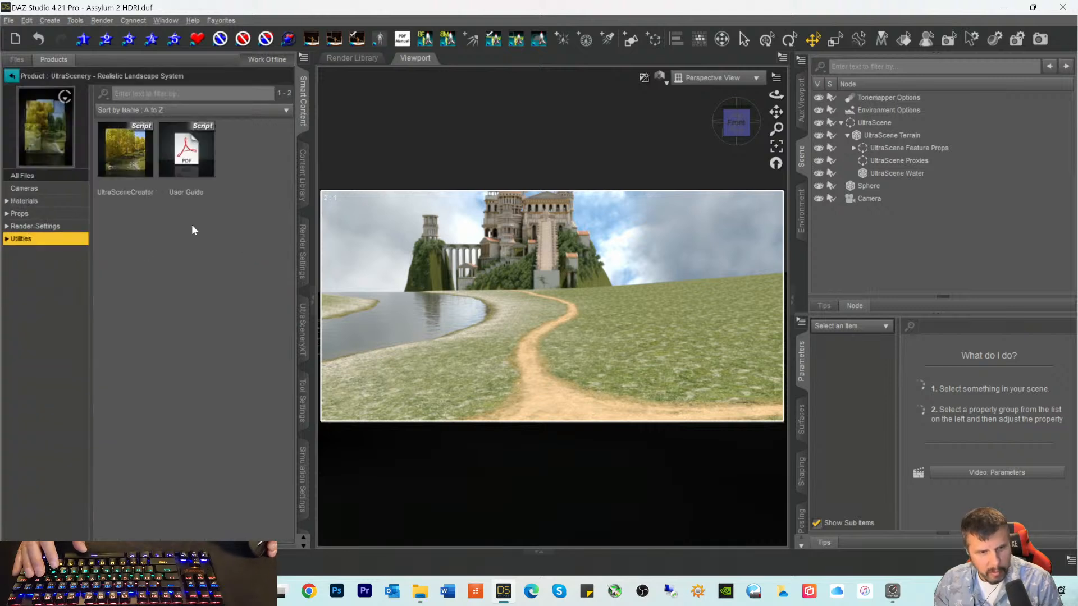
pyautogui.click(124, 151)
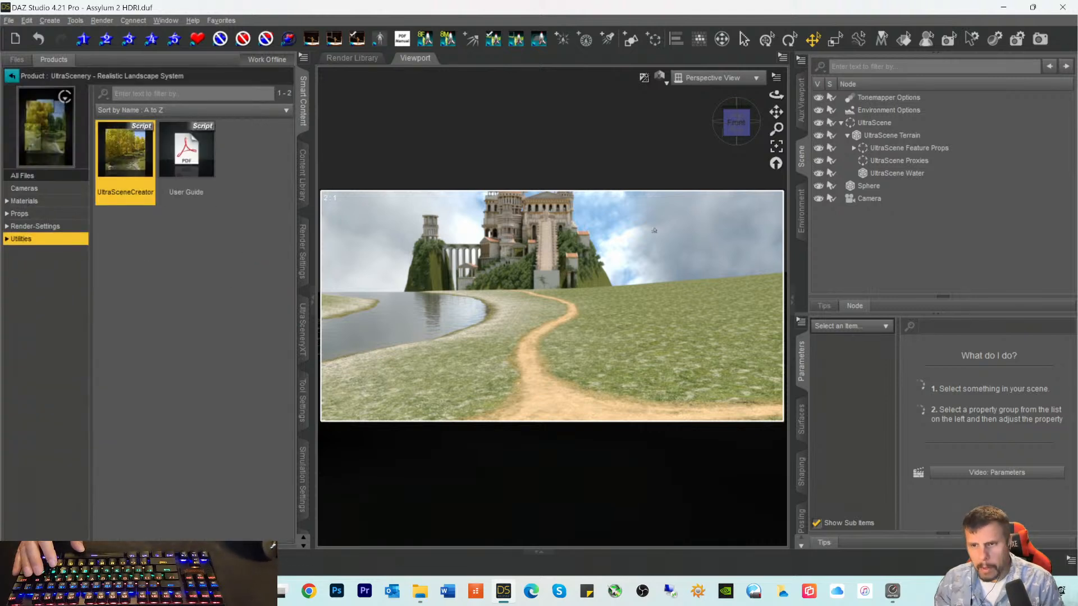
pyautogui.click(870, 135)
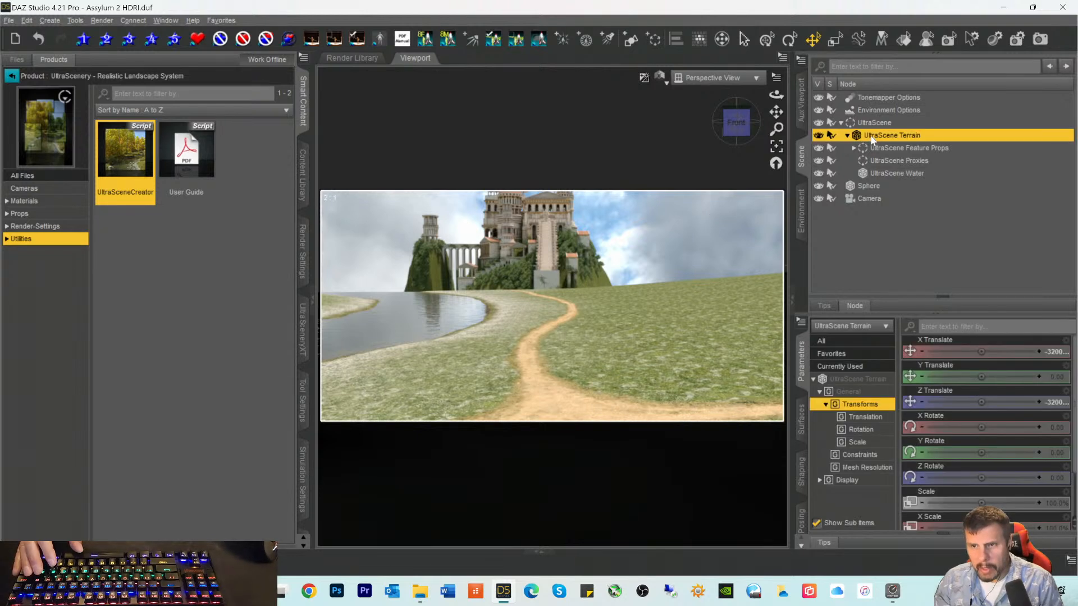
pyautogui.doubleClick(116, 162)
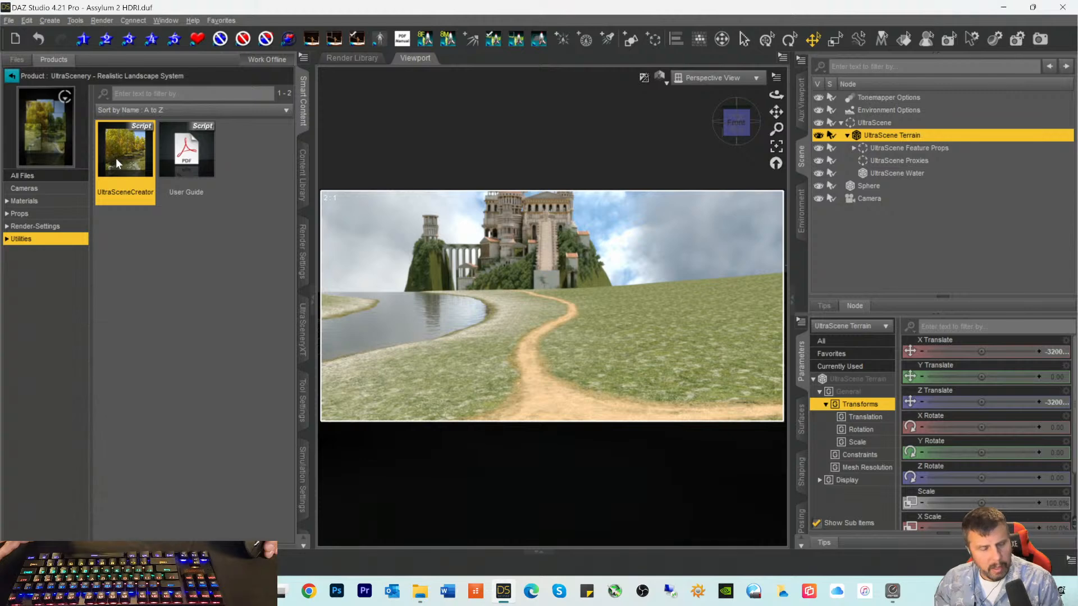
pyautogui.moveTo(116, 162)
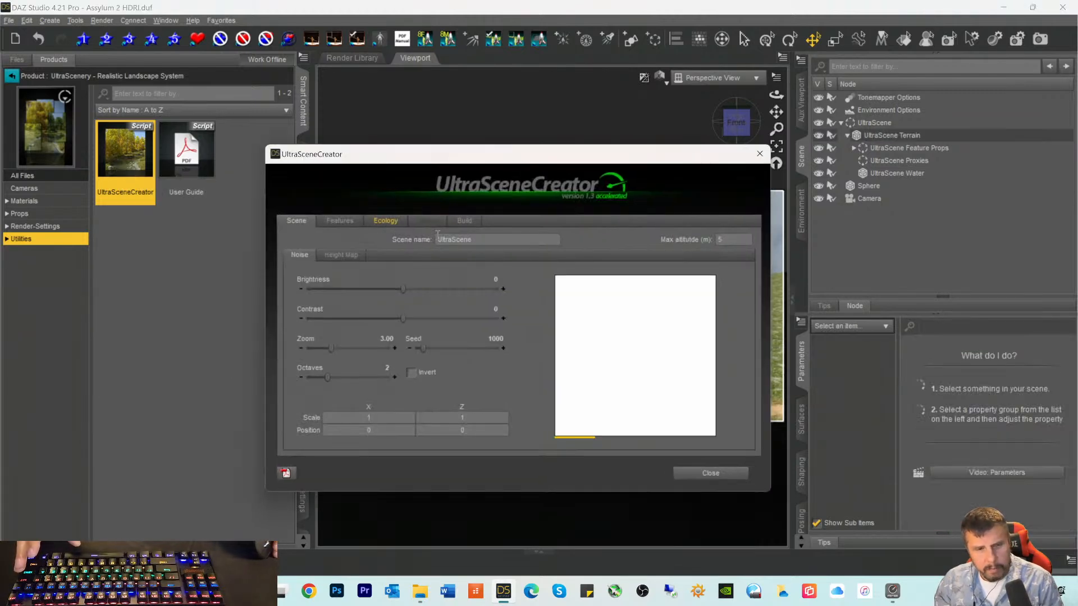
pyautogui.click(466, 221)
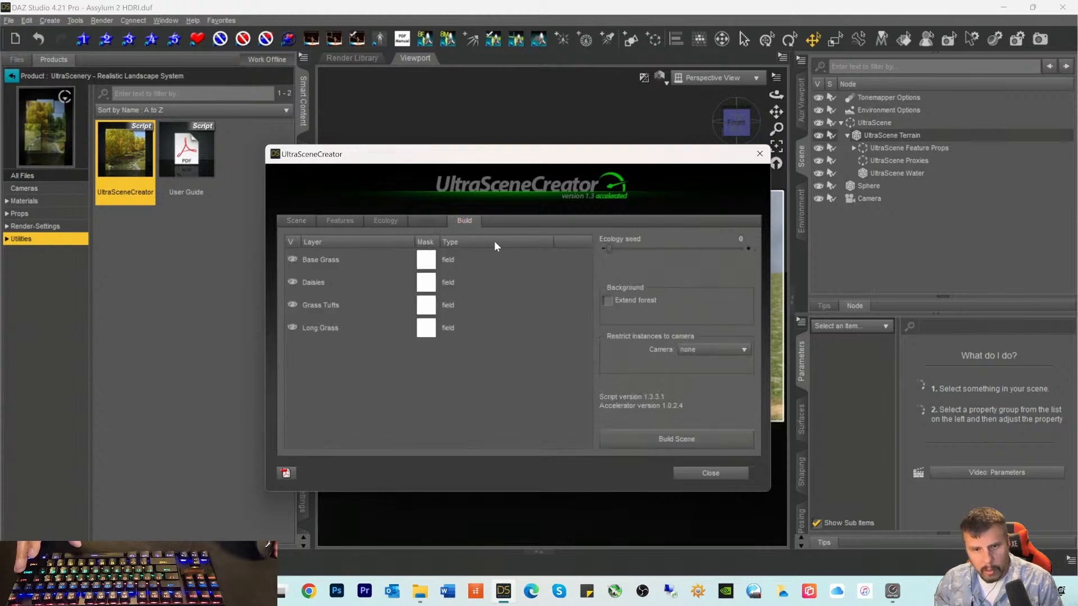
pyautogui.click(302, 221)
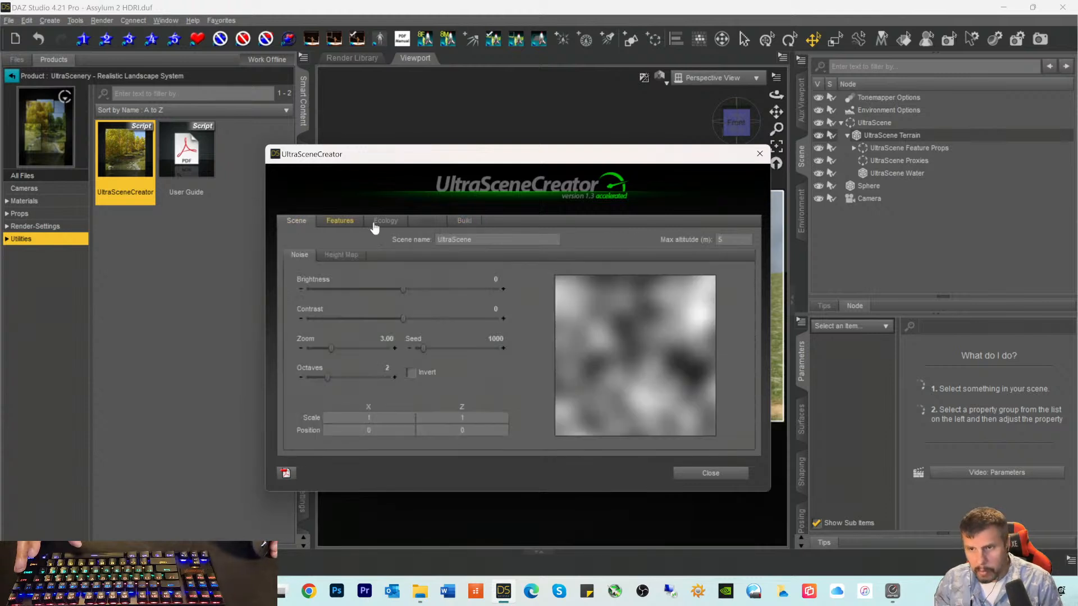
pyautogui.click(710, 473)
# Step: Select the UltraScene group, reopen UltraSceneCreator and show its list of build layers
pyautogui.click(873, 123)
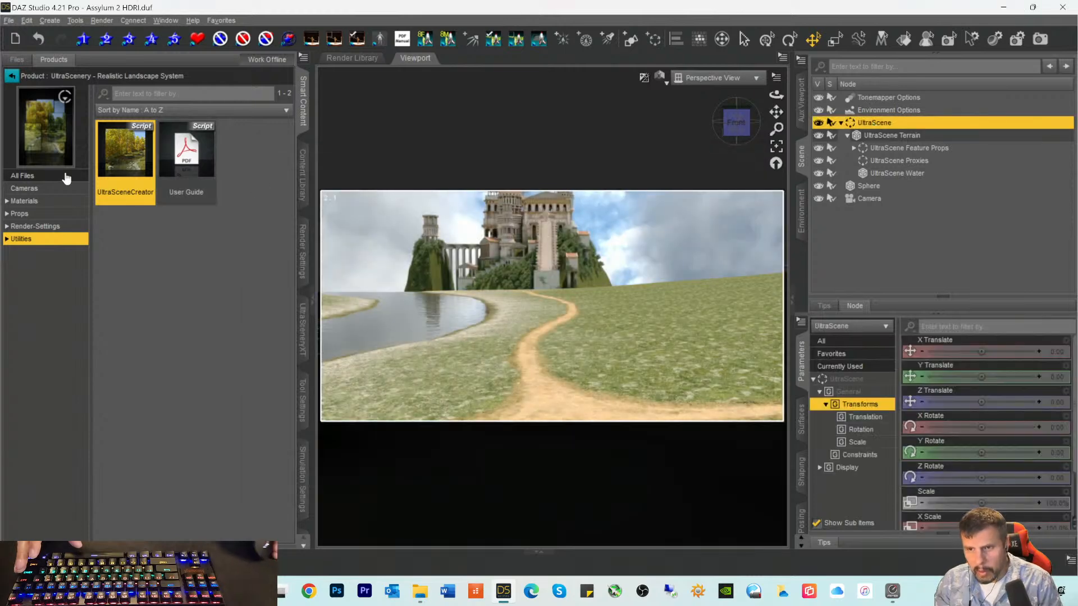
pyautogui.doubleClick(112, 165)
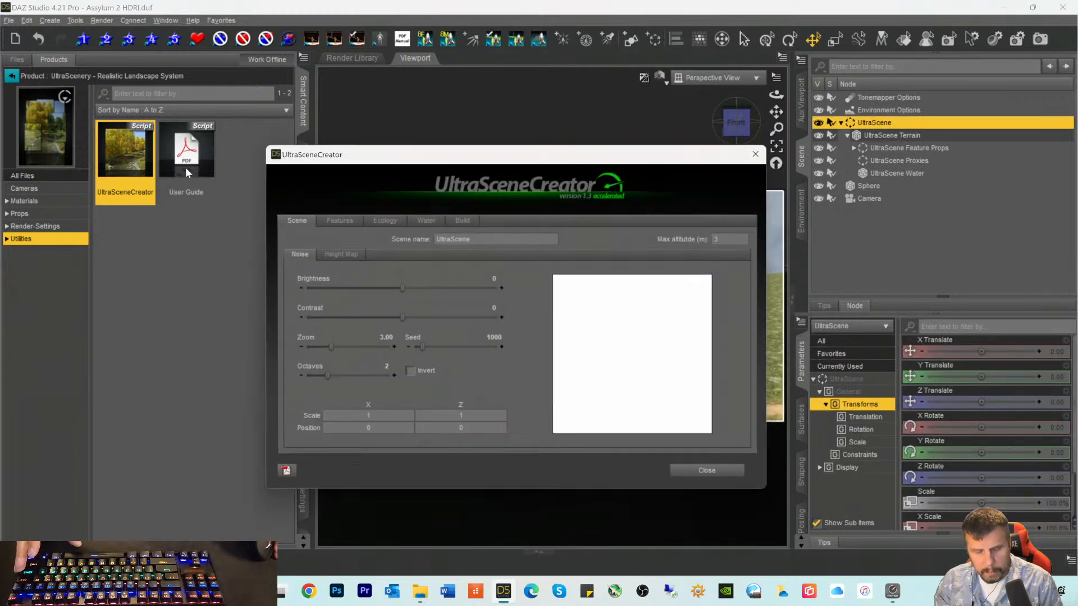
pyautogui.click(465, 221)
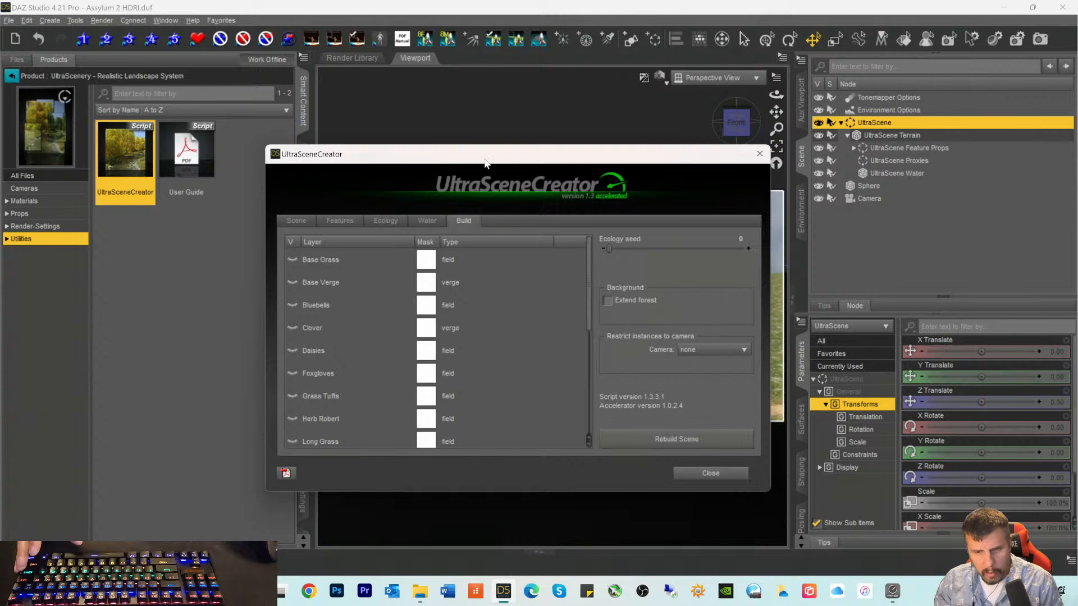
pyautogui.moveTo(486, 163); pyautogui.dragTo(544, 317)
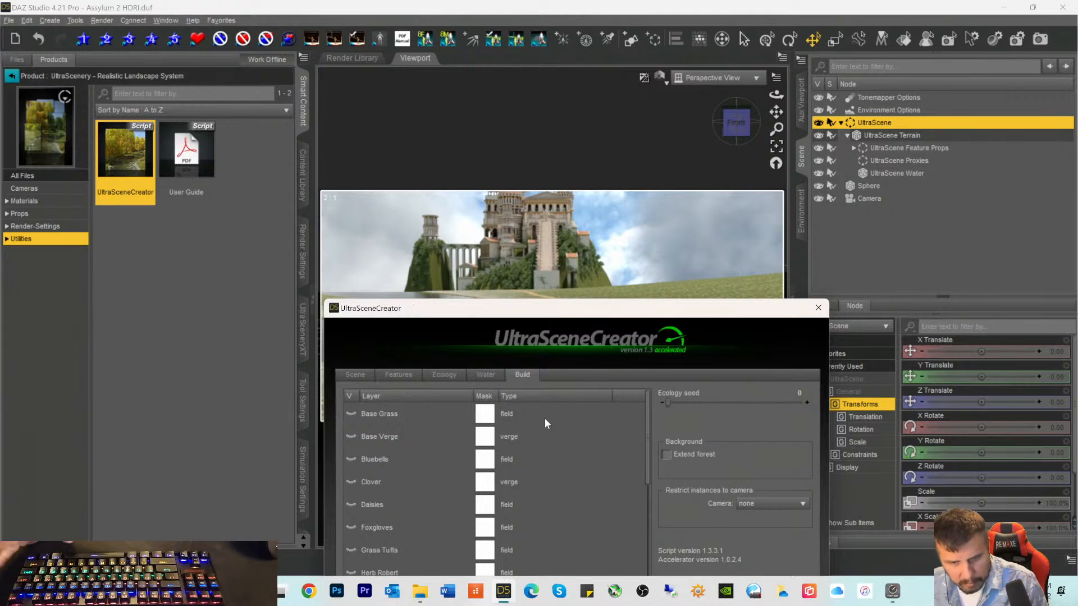
pyautogui.moveTo(517, 316); pyautogui.dragTo(501, 174)
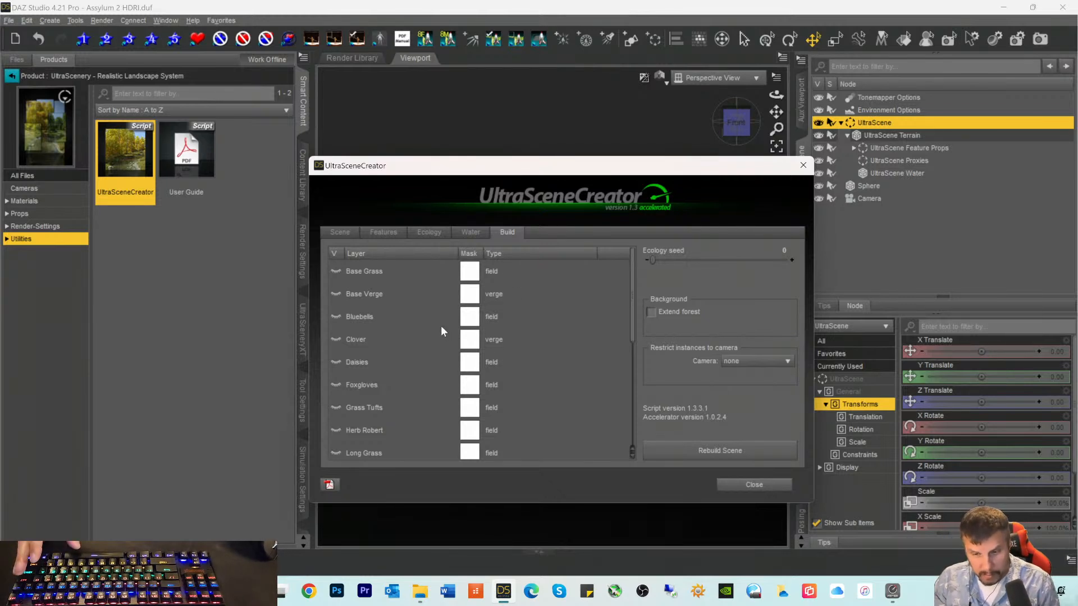
# Step: Make the Base Grass, Base Verge, Bluebells, Clover, Daisies, Foxgloves, Grass Tufts, Herb Robert and Long Grass layers visible
pyautogui.press('Tab')
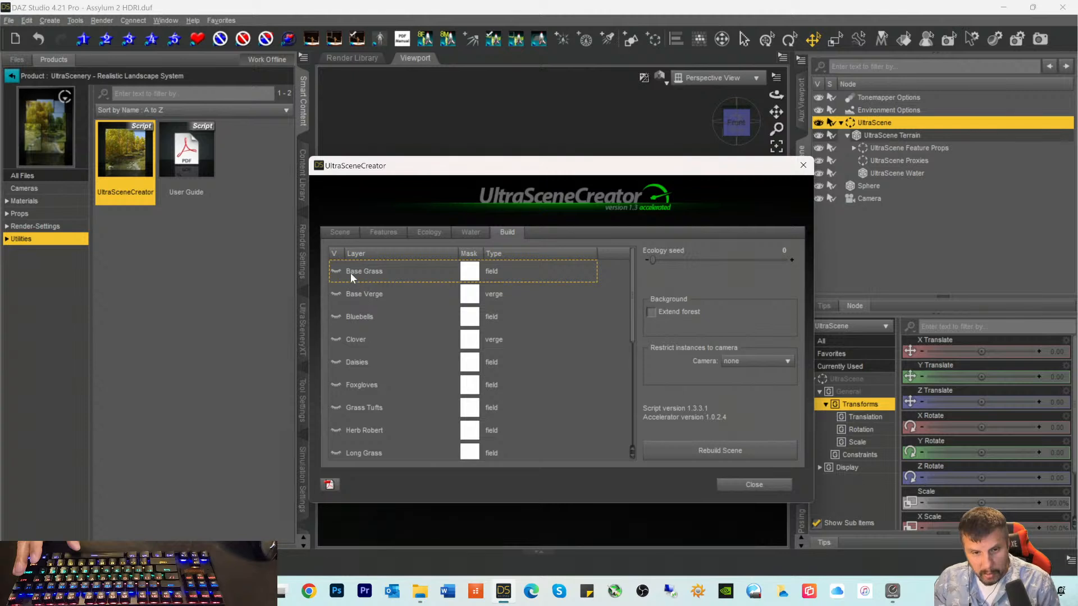
pyautogui.click(336, 272)
pyautogui.click(333, 293)
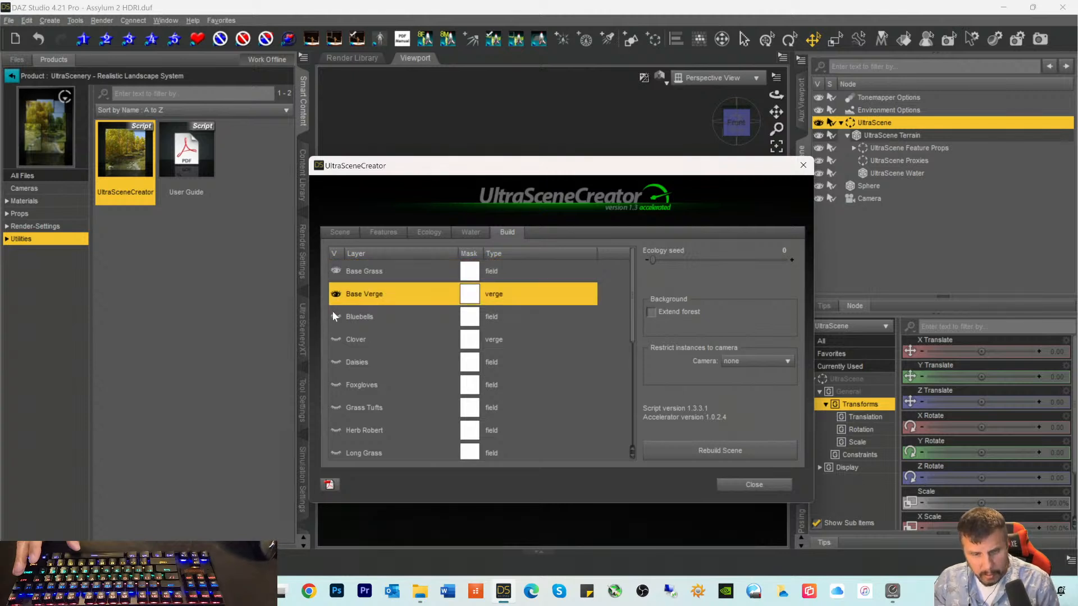
pyautogui.click(334, 316)
pyautogui.click(335, 339)
pyautogui.click(336, 362)
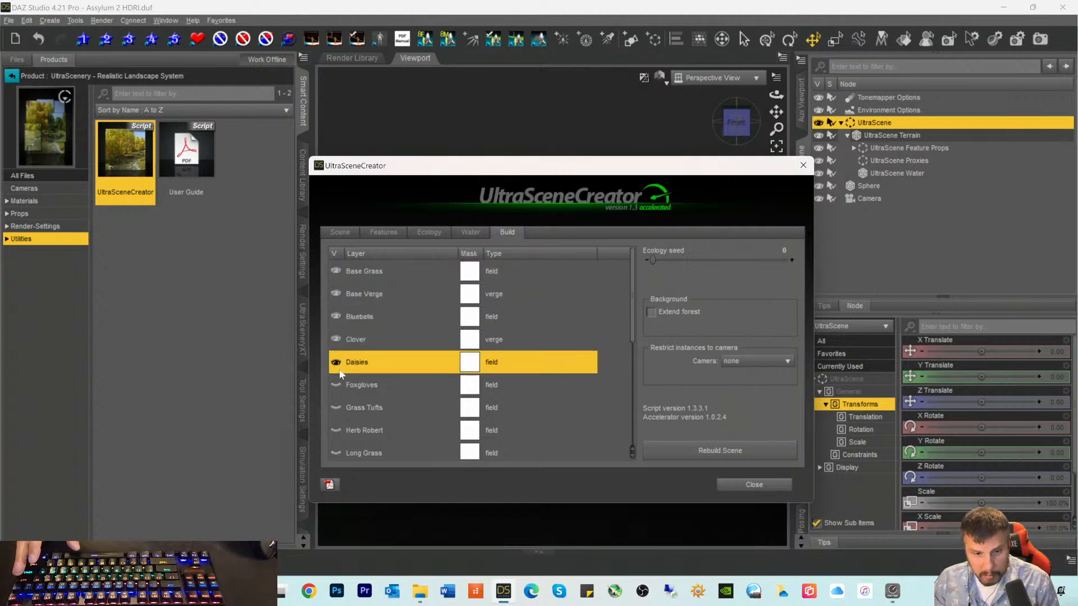
pyautogui.click(336, 385)
pyautogui.click(335, 408)
pyautogui.click(335, 430)
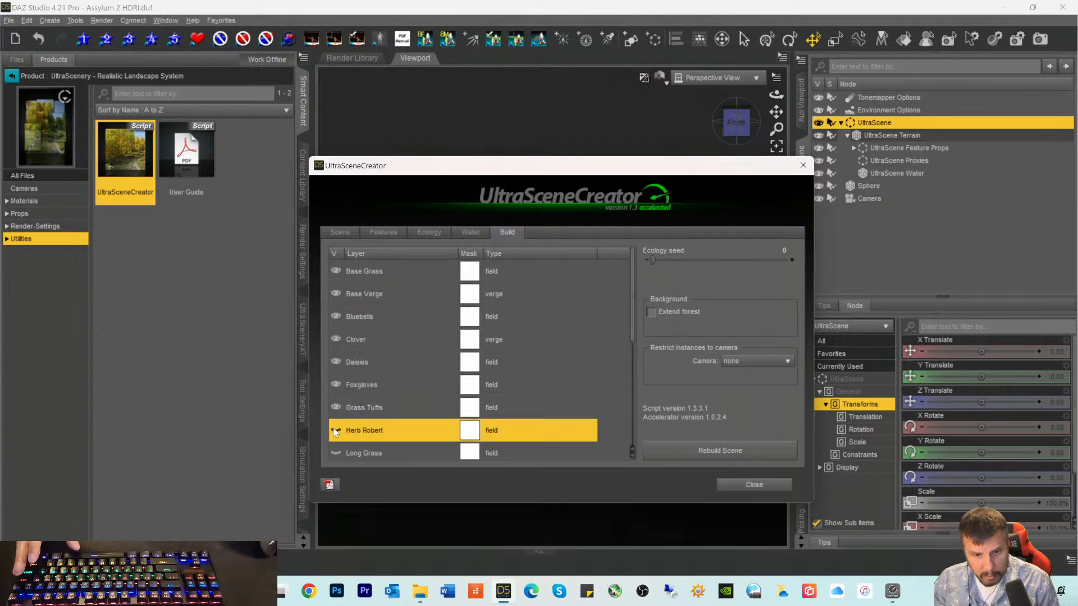
pyautogui.click(335, 453)
# Step: Make the layers from Ransoms through Shepards Purse Verge visible, including Ranunculus, River Grass, River Pebbles, River Rocks, River Stones and Road Pebbles
pyautogui.scroll(-2, 380, 395)
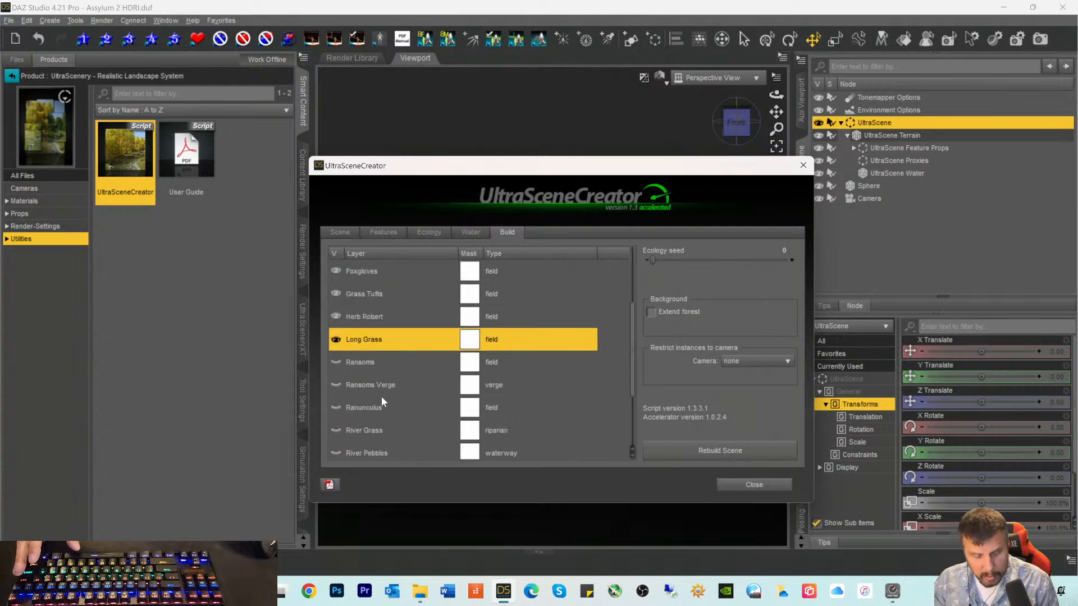
pyautogui.click(335, 363)
pyautogui.click(335, 384)
pyautogui.click(336, 407)
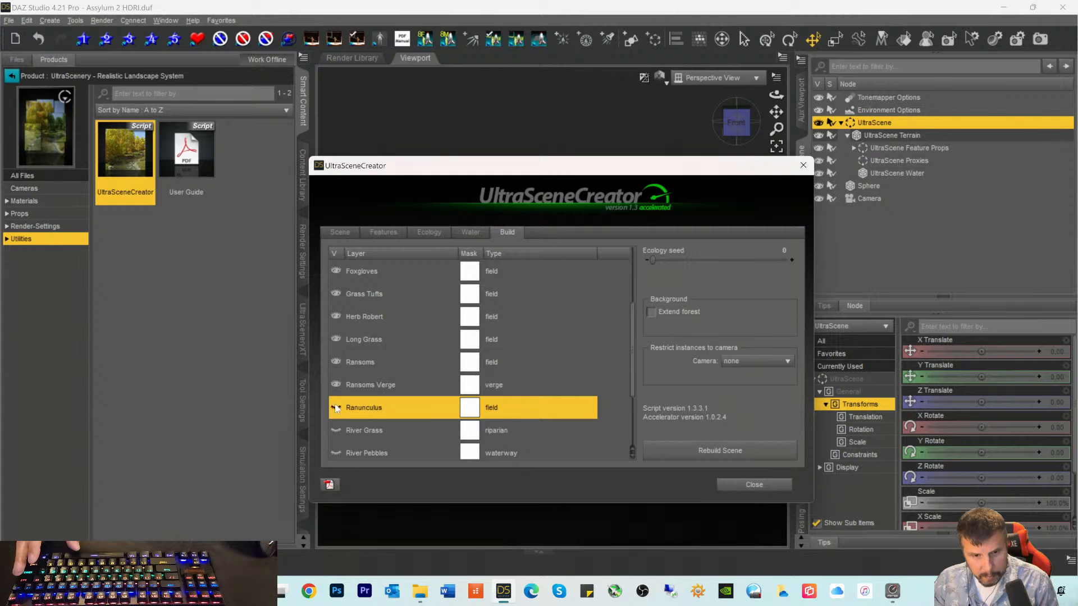
pyautogui.click(335, 430)
pyautogui.click(335, 453)
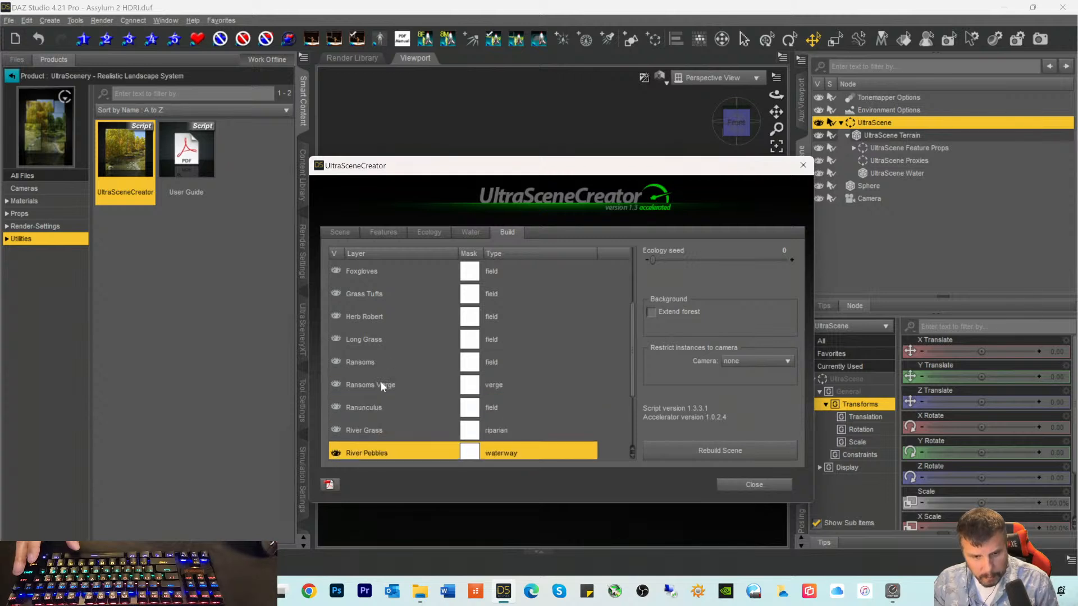
pyautogui.scroll(-2, 393, 387)
pyautogui.click(335, 399)
pyautogui.click(336, 422)
pyautogui.click(336, 445)
pyautogui.scroll(-1, 365, 375)
pyautogui.click(336, 448)
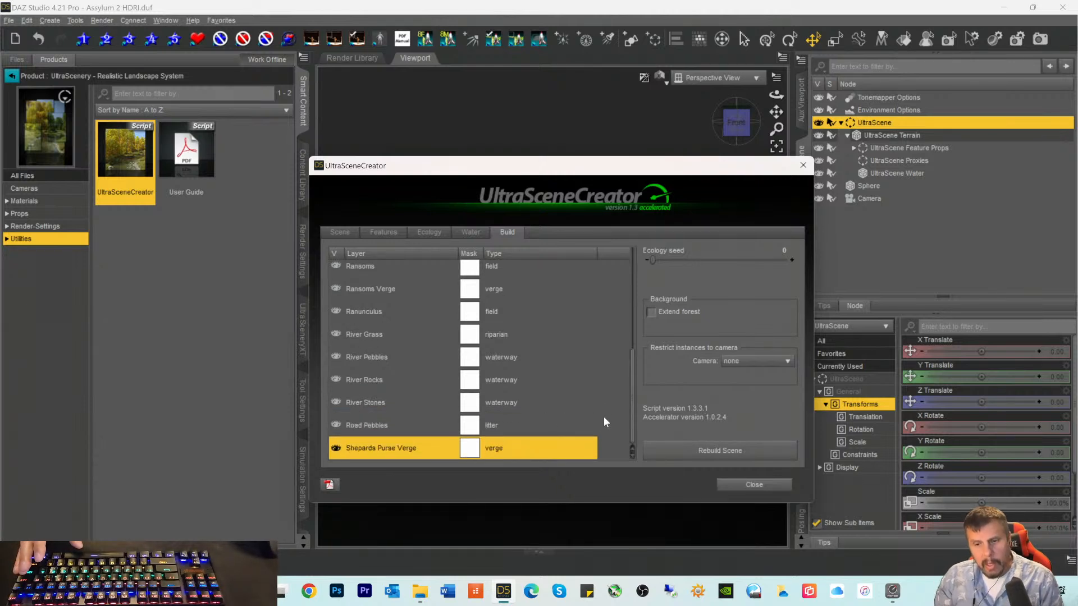
# Step: Review the full list of enabled layers and rebuild the UltraScene landscape with them
pyautogui.moveTo(464, 170); pyautogui.dragTo(491, 175)
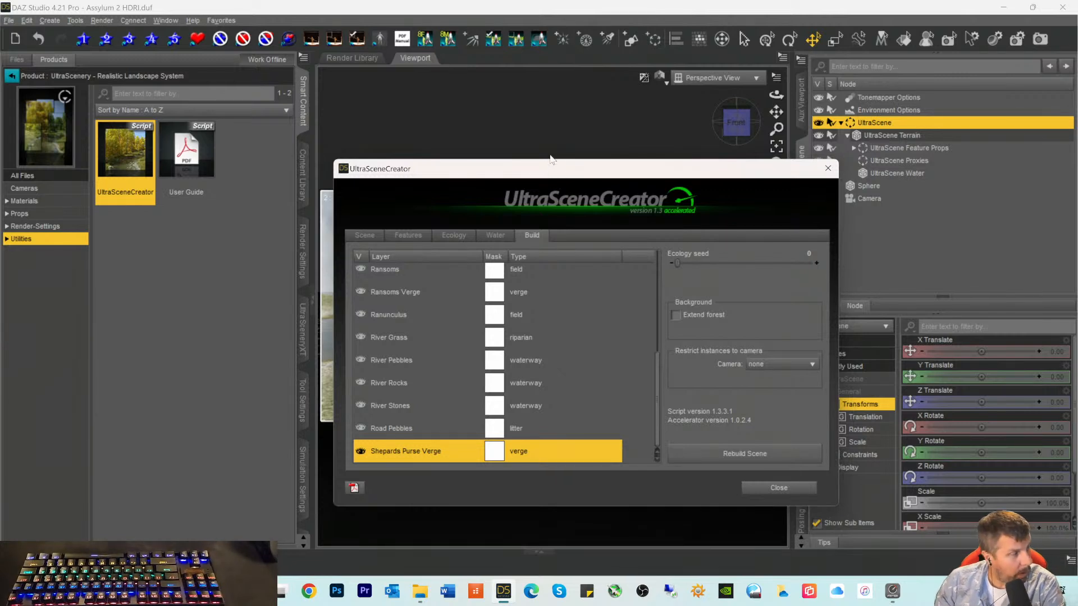
pyautogui.moveTo(548, 171); pyautogui.dragTo(543, 154)
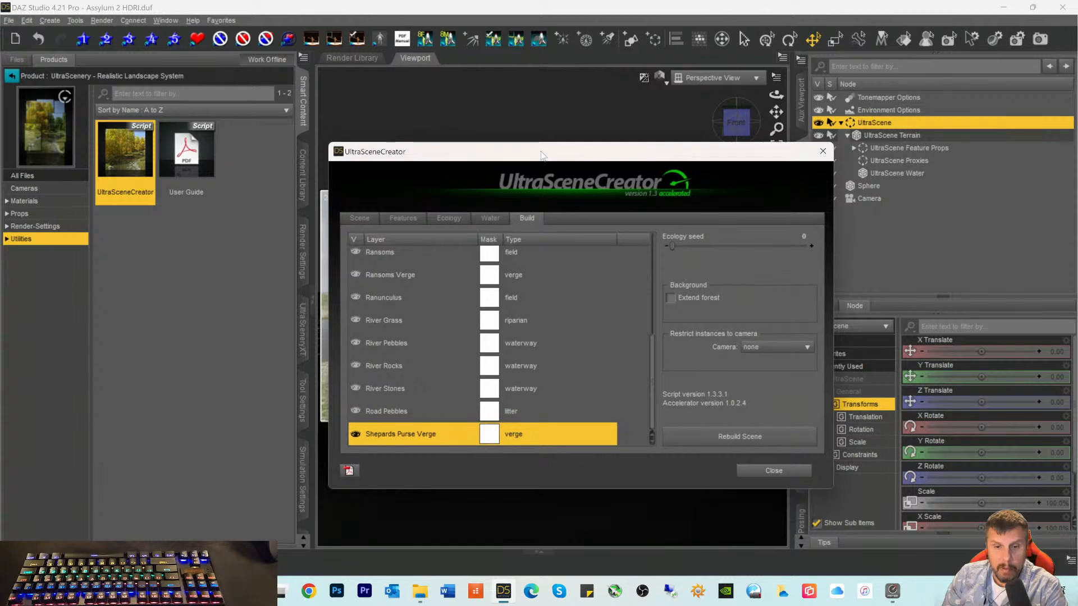
pyautogui.moveTo(415, 153); pyautogui.dragTo(387, 320)
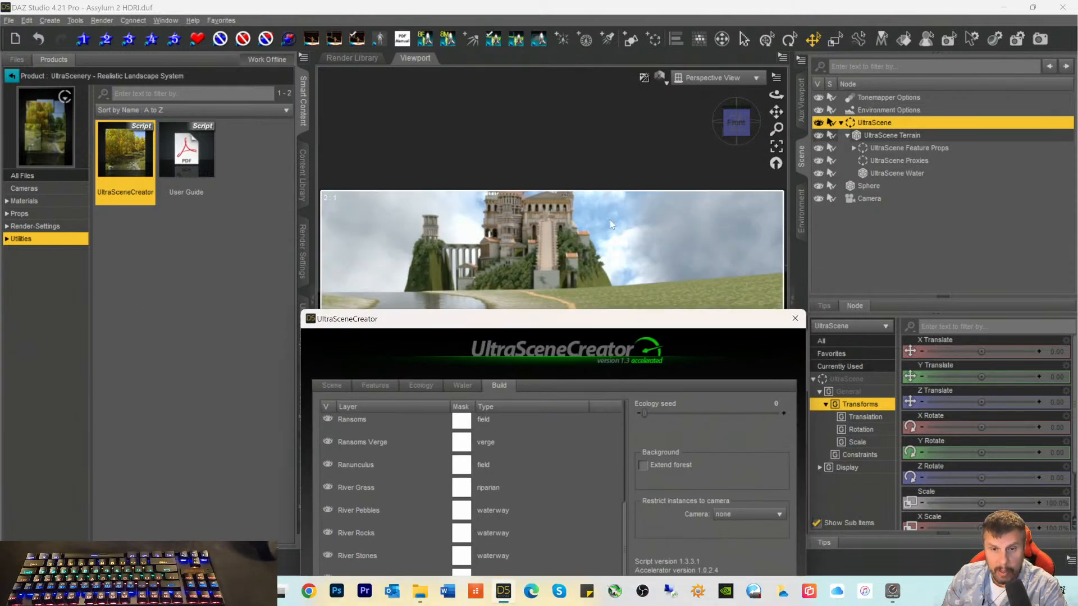
pyautogui.moveTo(533, 323); pyautogui.dragTo(539, 174)
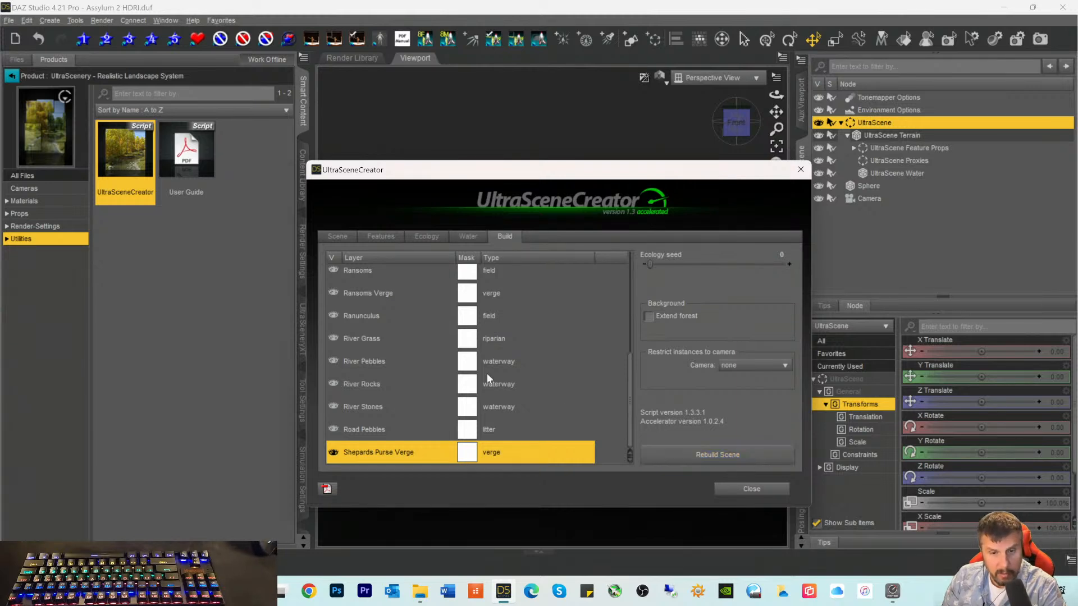
pyautogui.scroll(8, 486, 365)
pyautogui.scroll(-8, 488, 342)
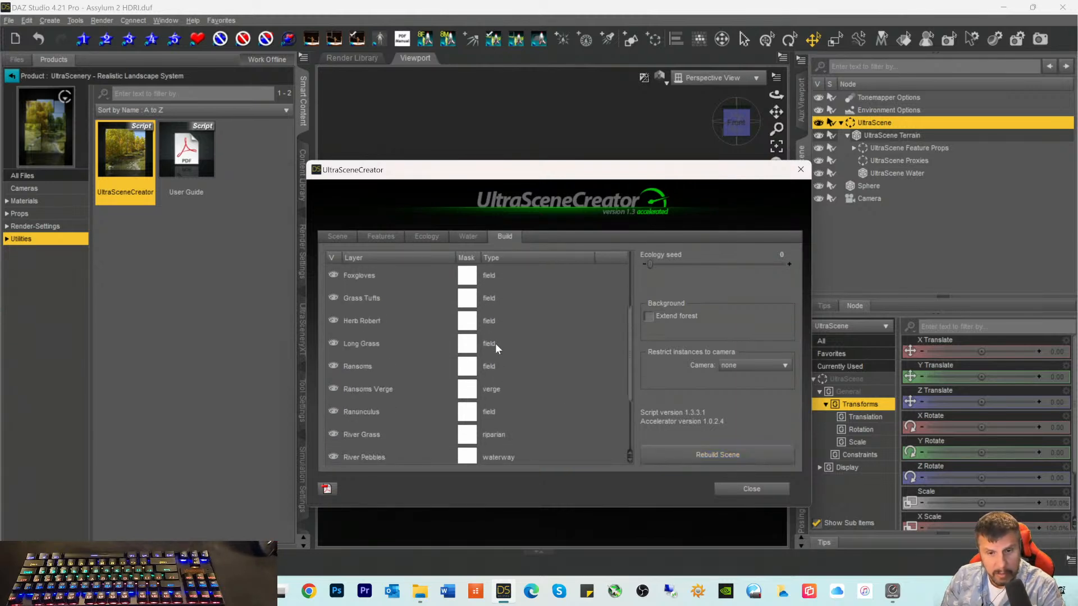
pyautogui.click(718, 456)
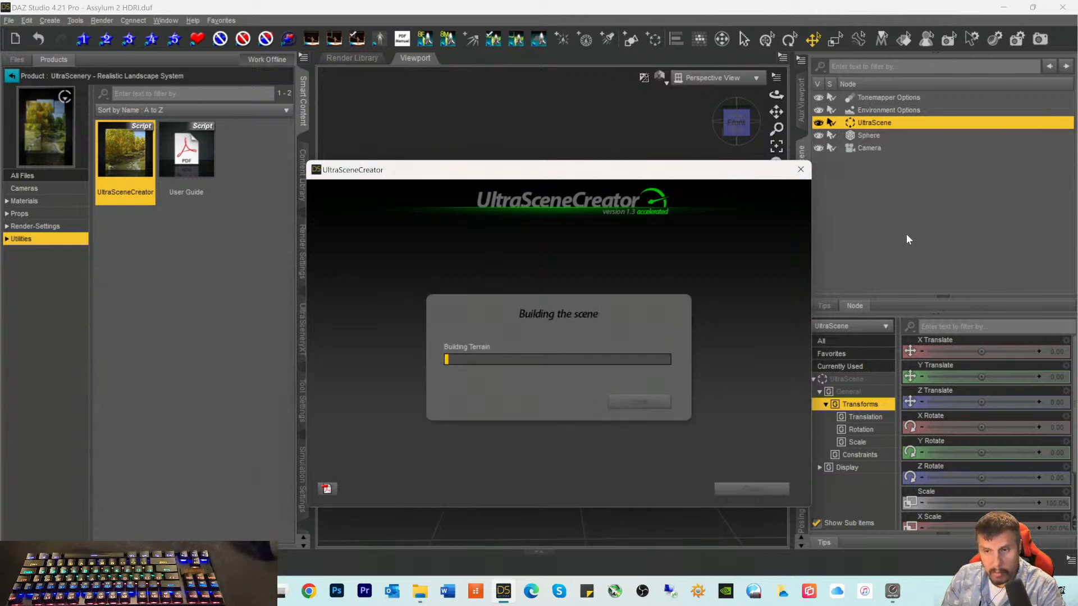